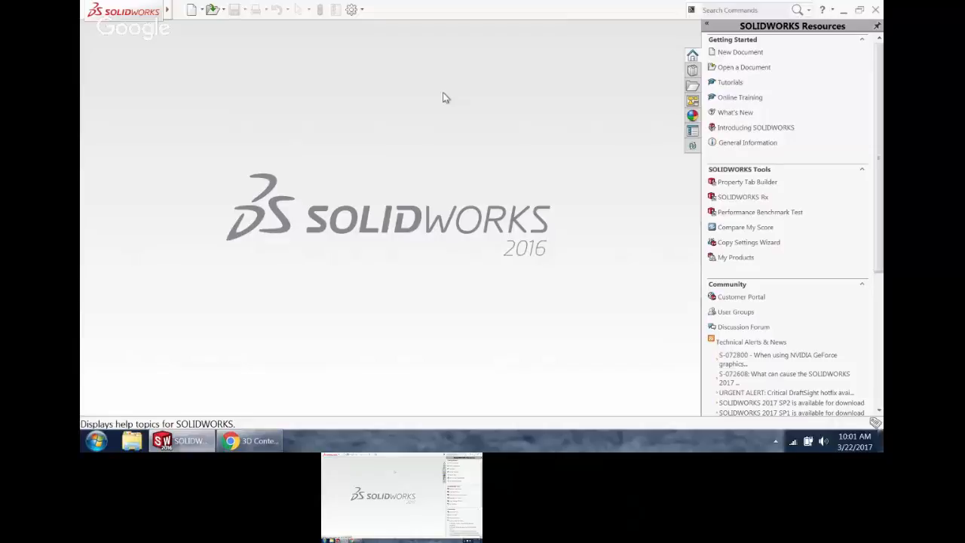
- Open the recent part document 69X-02403-LPa.SLDPRT
key("r")
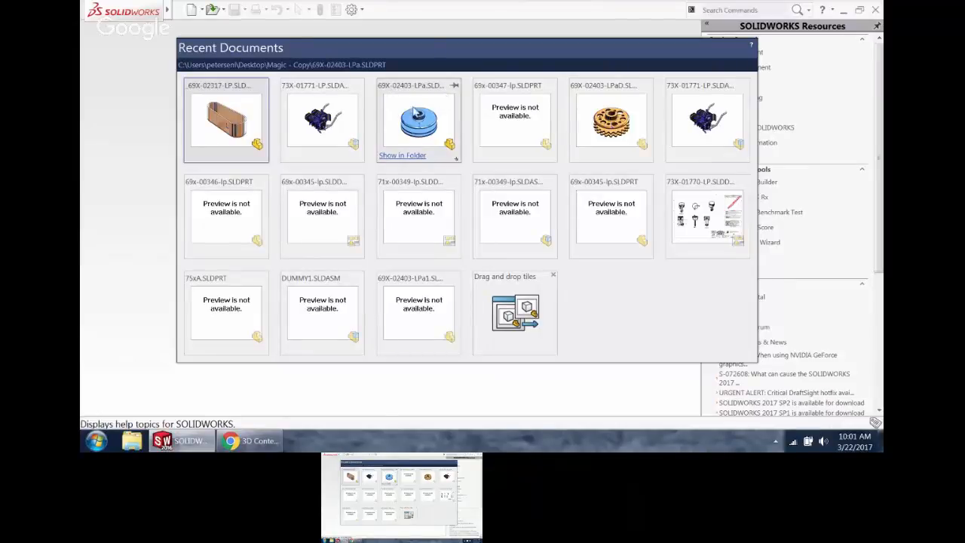
left_click(411, 112)
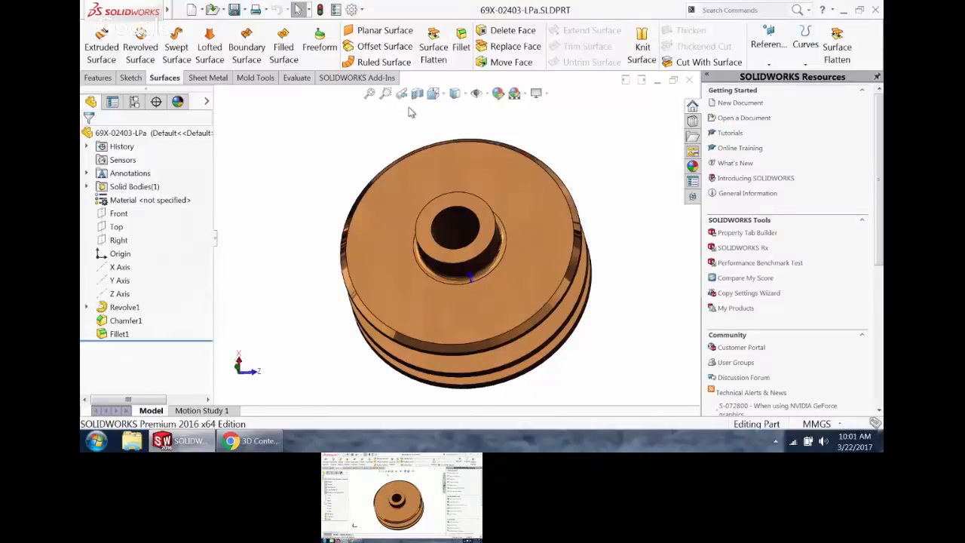
- View the pulley in the front, back, right, top, bottom and isometric standard orientations
key("ctrl+1")
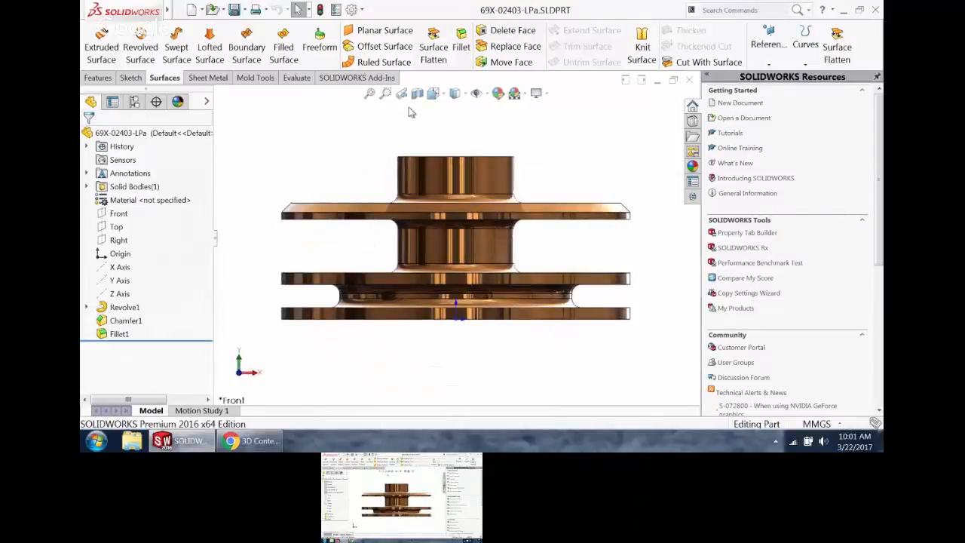
key("ctrl+2")
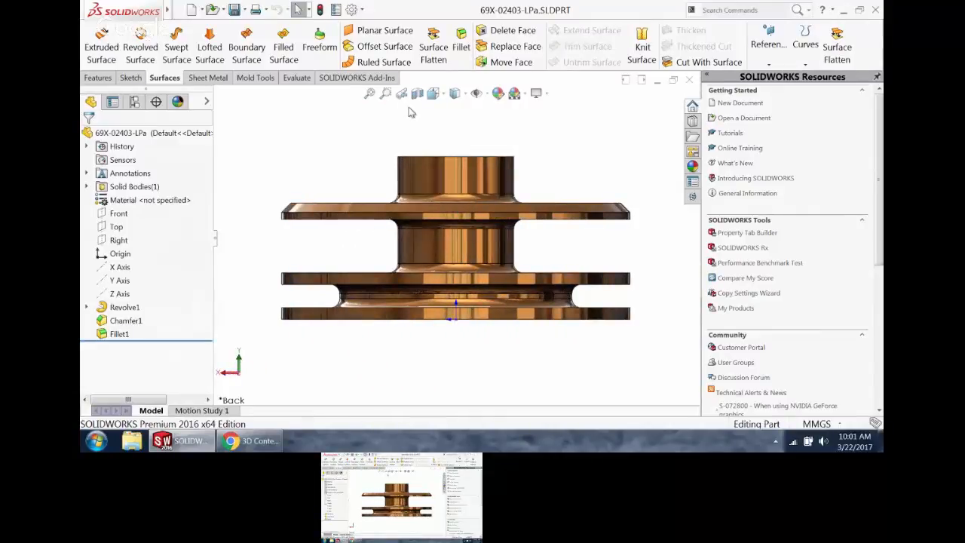
key("ctrl+4")
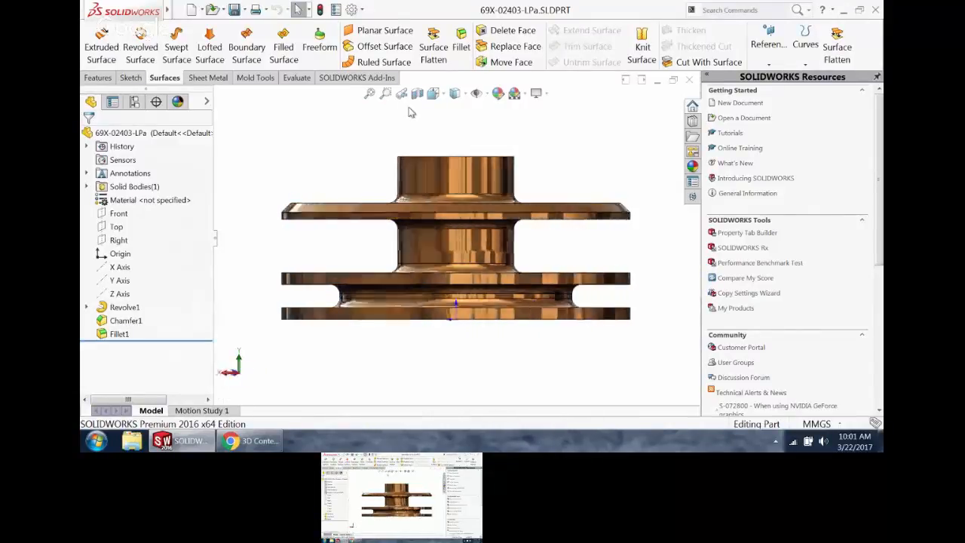
key("ctrl+5")
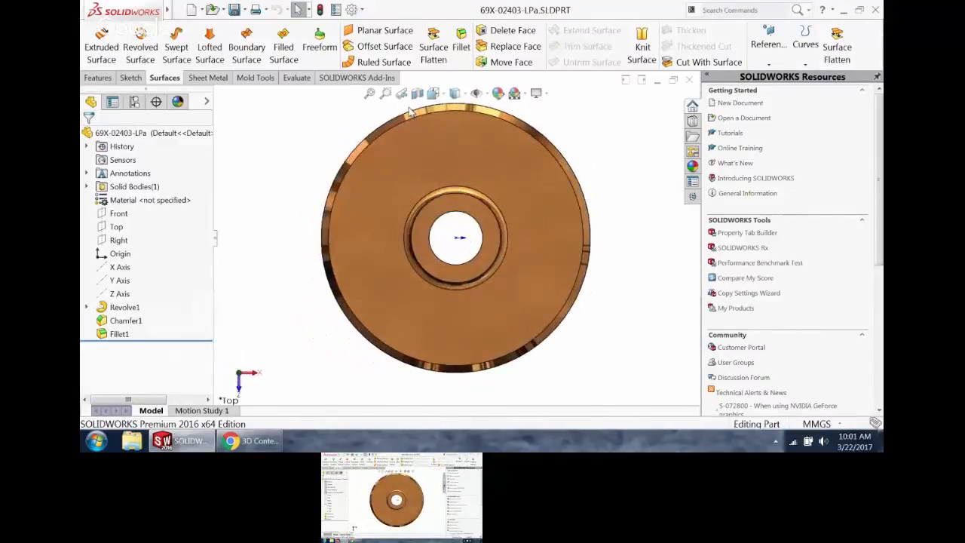
key("ctrl+6")
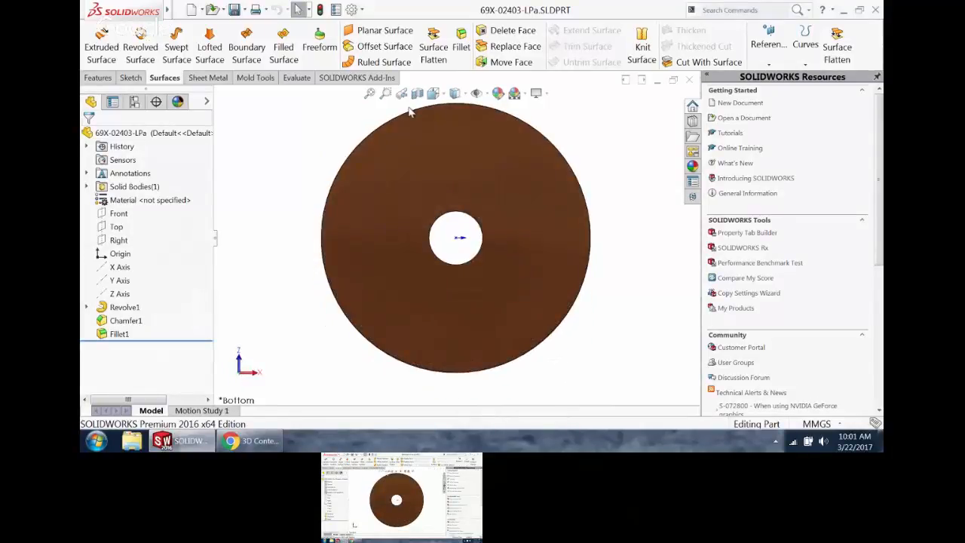
key("ctrl+7")
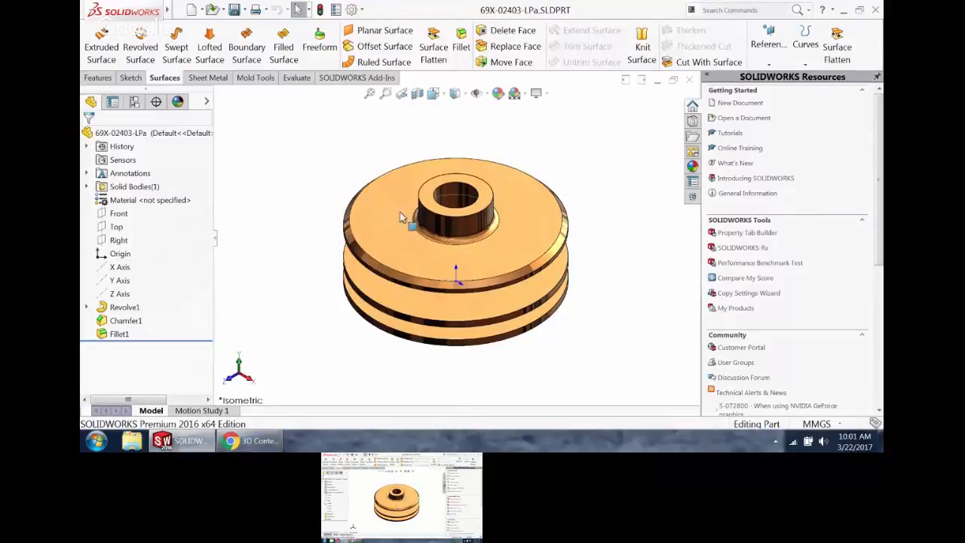
- Select the hub's annular end face and view the pulley normal to it, then switch to the isometric orientation
left_click(490, 192)
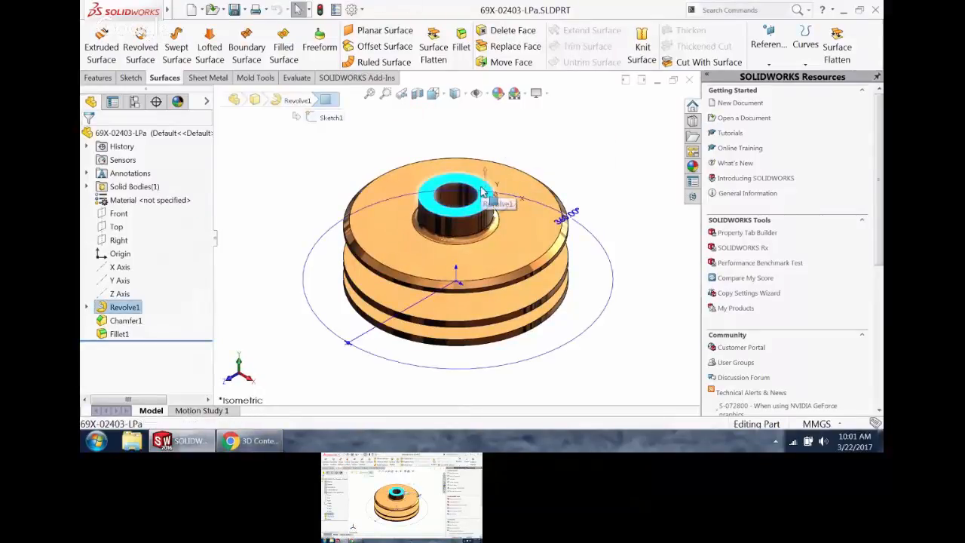
key("ctrl+8")
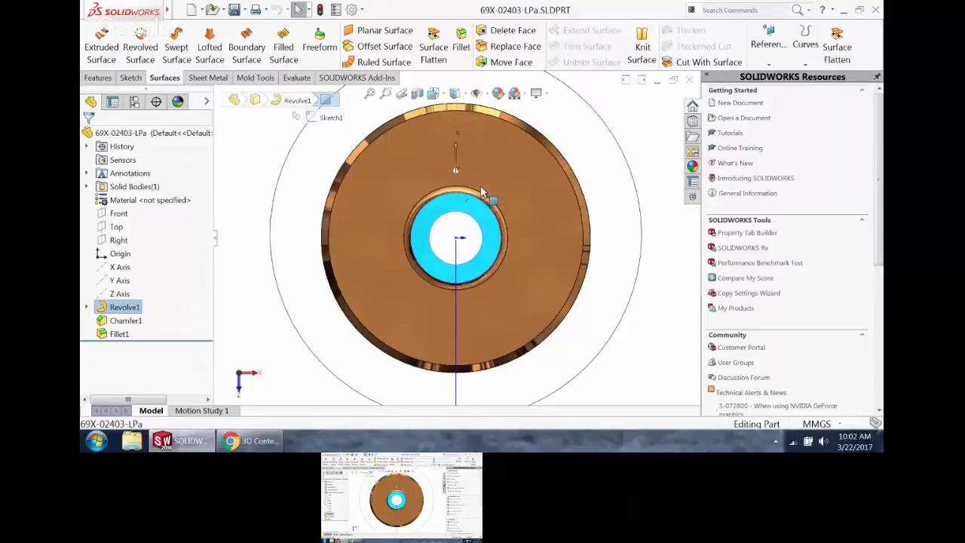
key("ctrl+8")
key("ctrl+8")
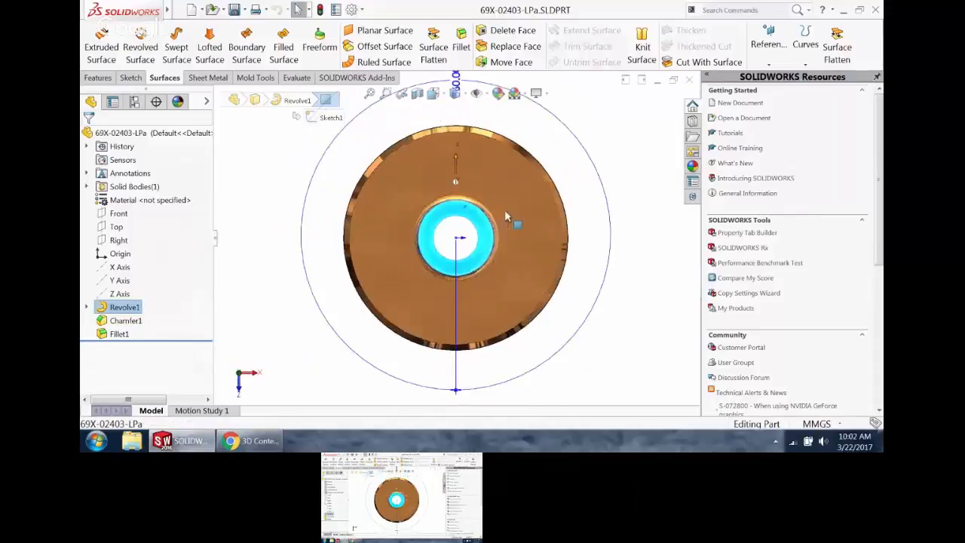
key("ctrl+7")
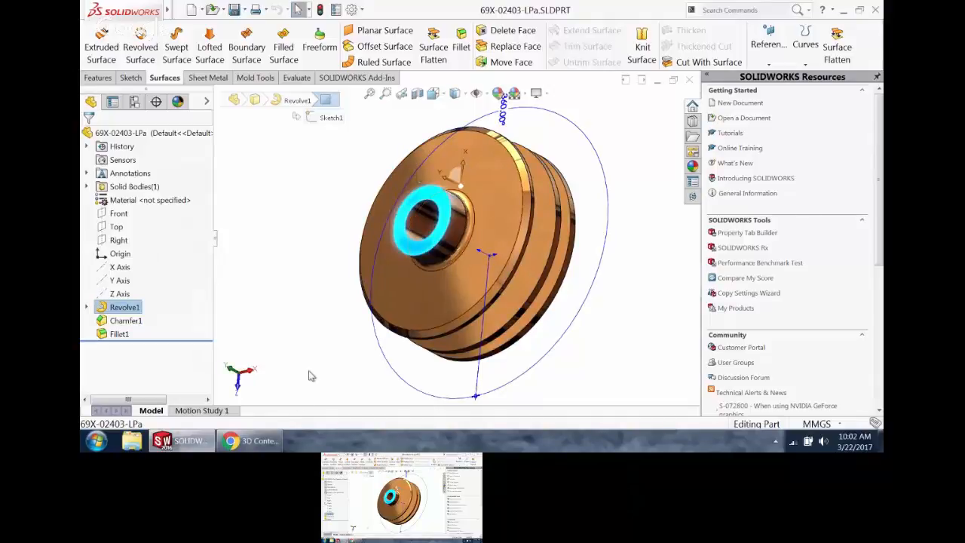
- Review the quick commands for the pulley's large flat face and the full command list for its groove face, then clear the selection
left_click(485, 185)
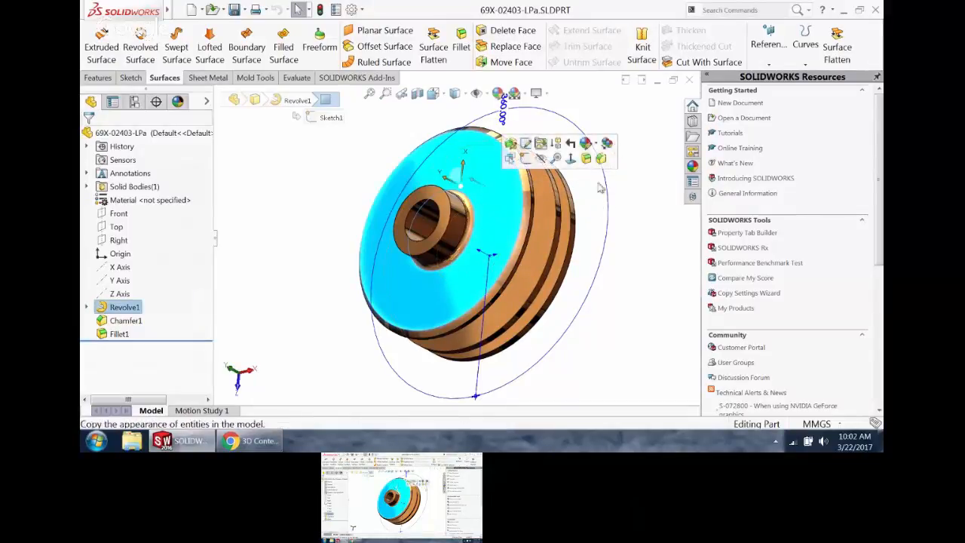
right_click(543, 209)
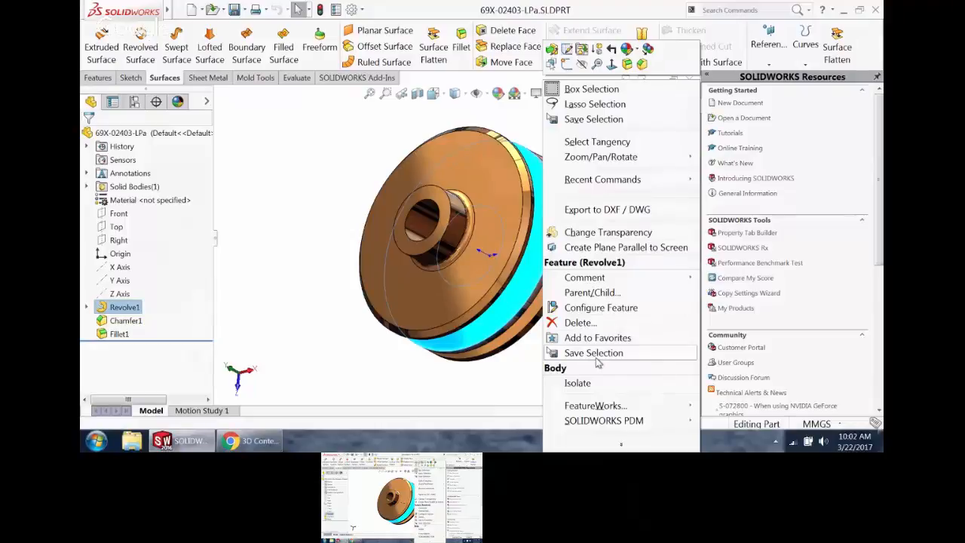
left_click(623, 445)
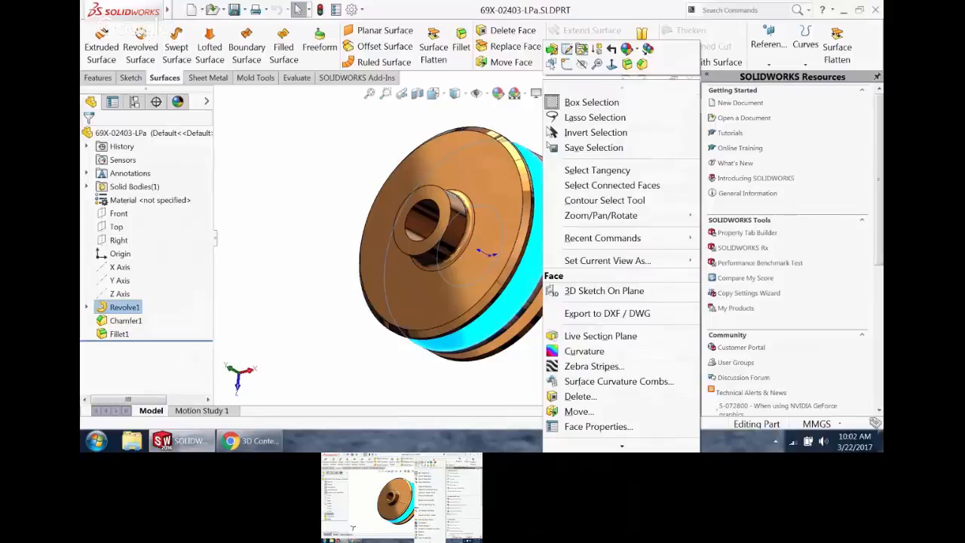
left_click(332, 224)
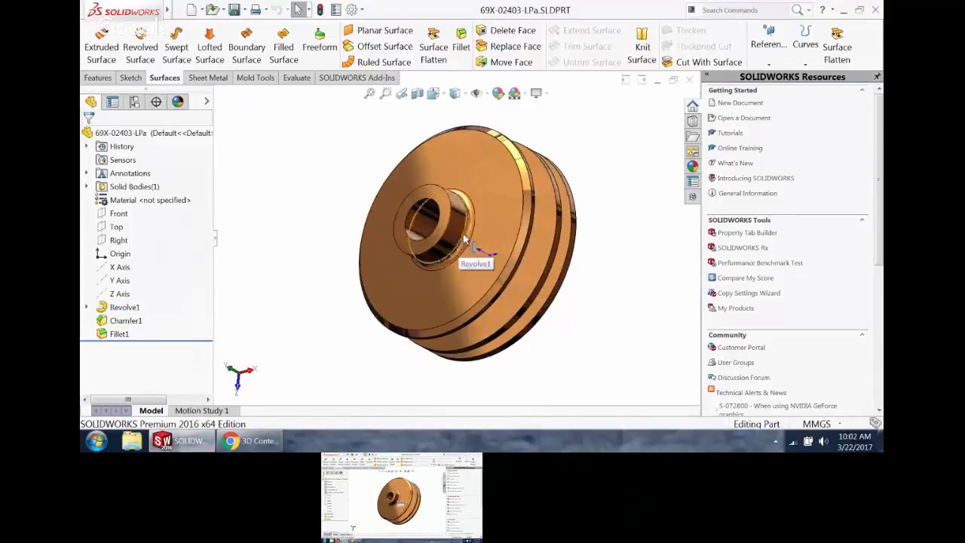
- Examine the pulley's hub, bore and base fillet at close and distant zoom levels, then fit the whole part in view
middle_click_drag(456, 243, 400, 163)
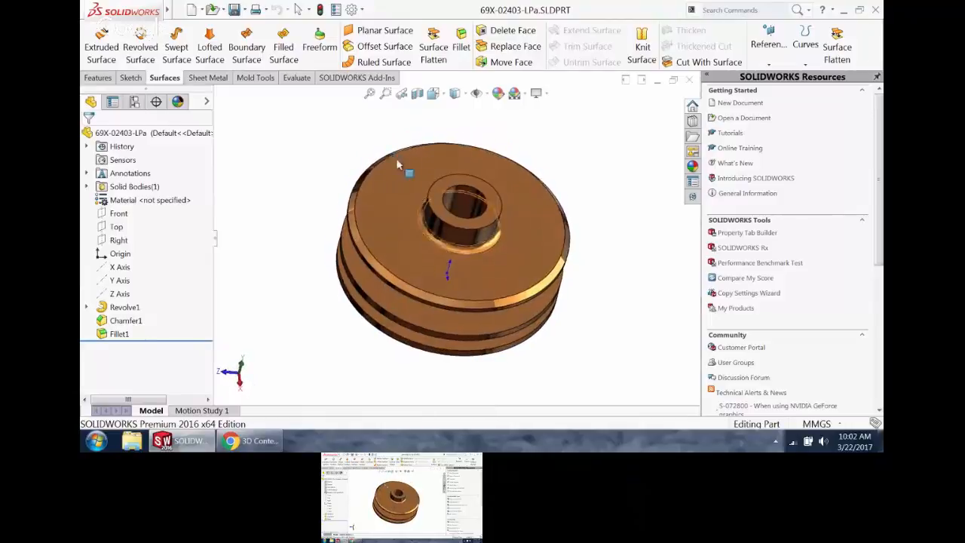
scroll(448, 232, "down", 8)
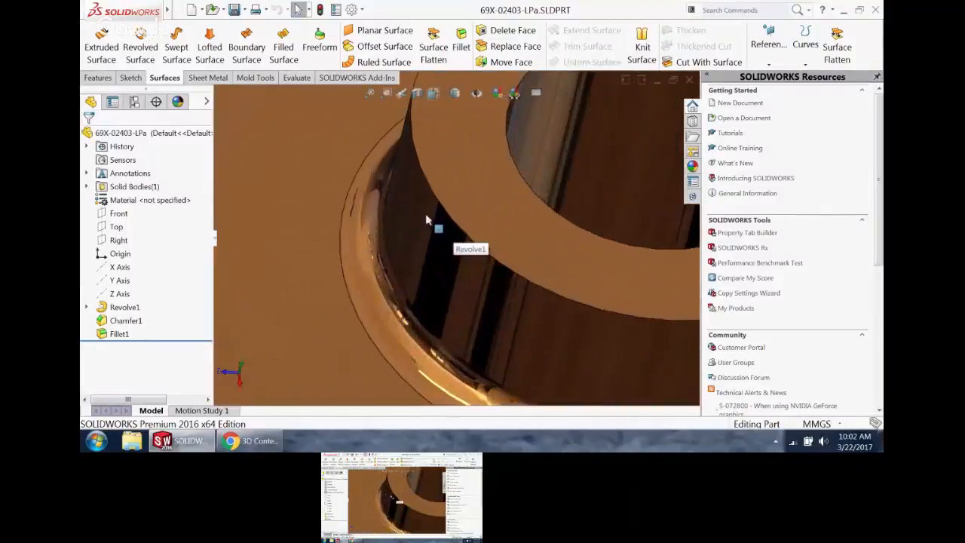
scroll(552, 254, "up", 10)
scroll(549, 254, "down", 8)
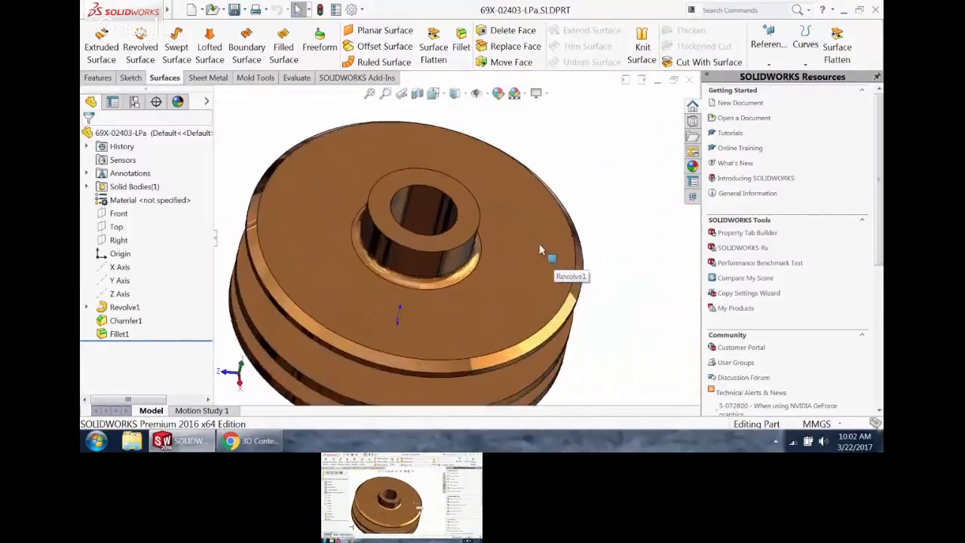
scroll(536, 253, "up", 8)
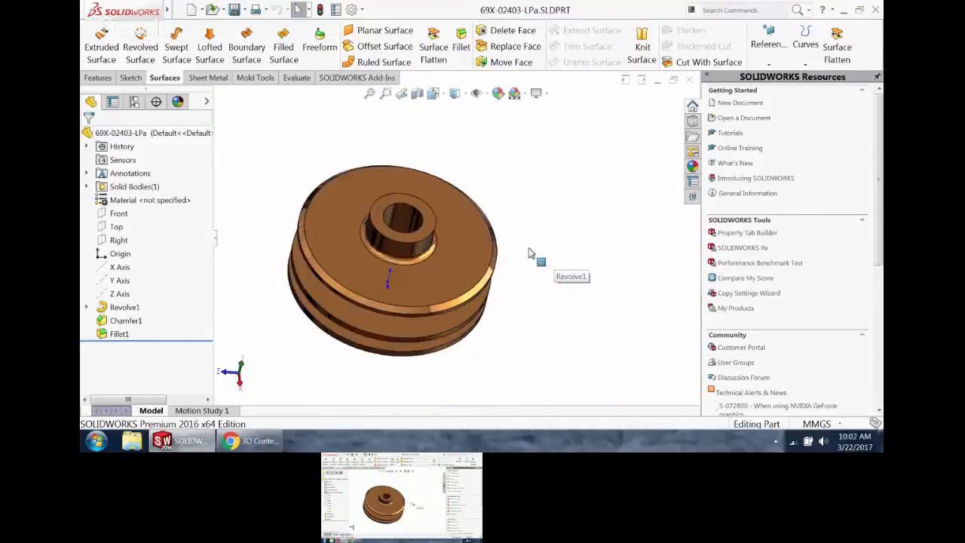
scroll(429, 232, "down", 8)
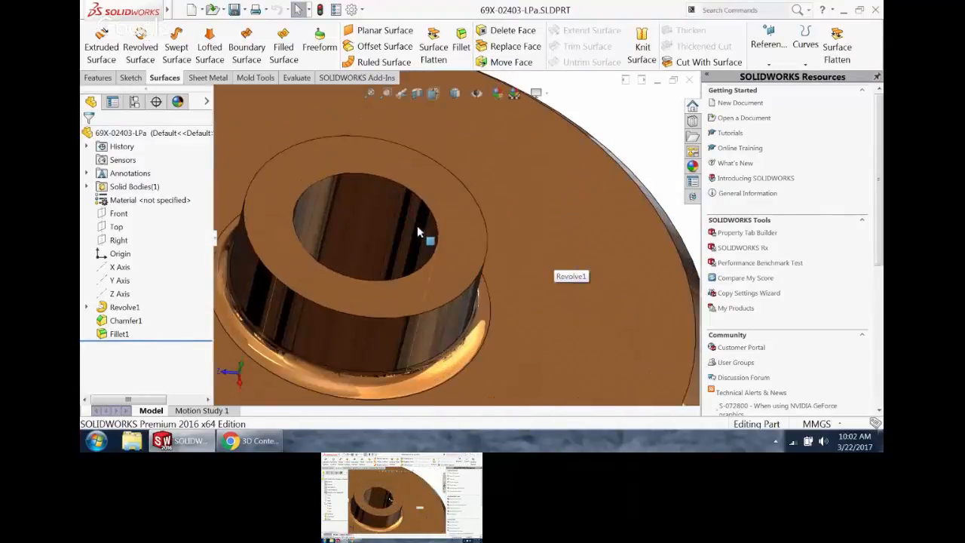
scroll(567, 277, "up", 8)
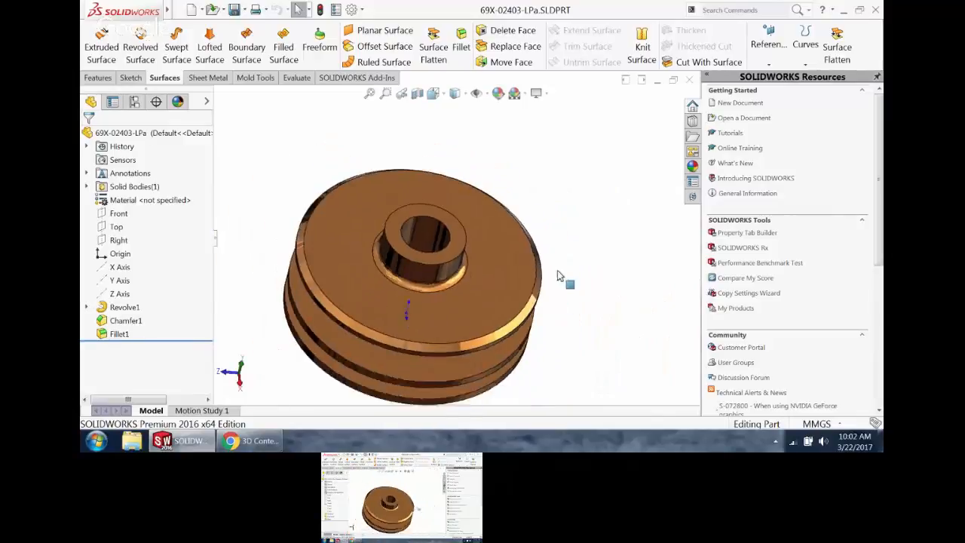
scroll(568, 277, "down", 5)
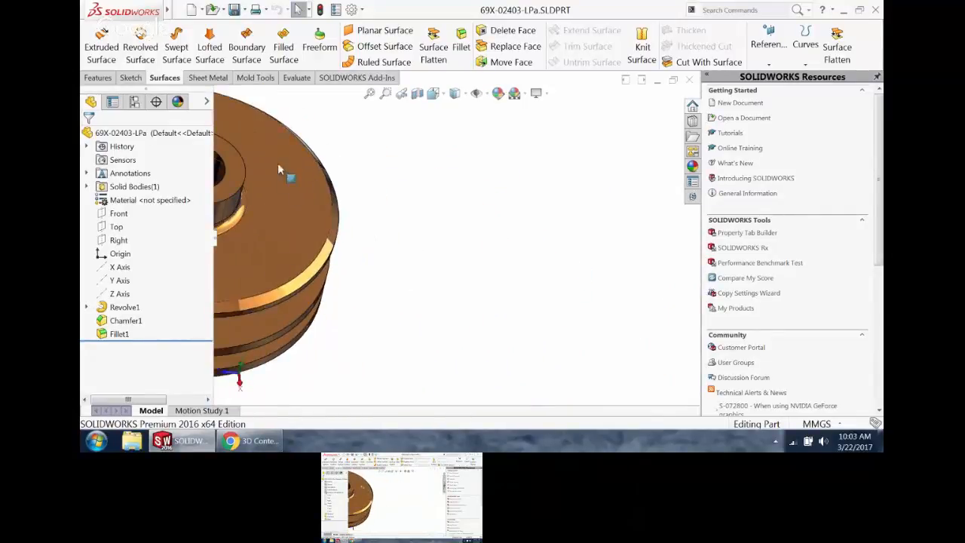
scroll(280, 211, "down", 6)
scroll(305, 202, "up", 10)
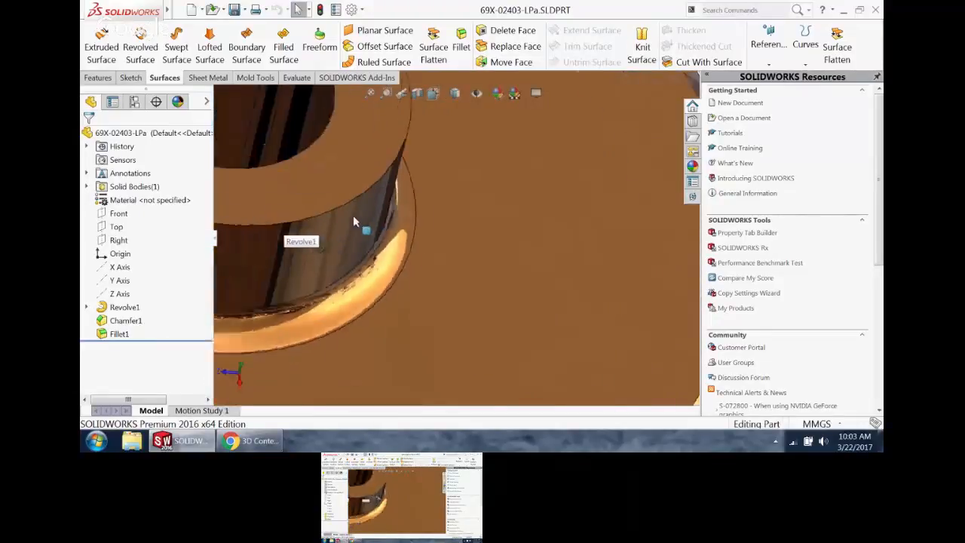
scroll(340, 139, "down", 5)
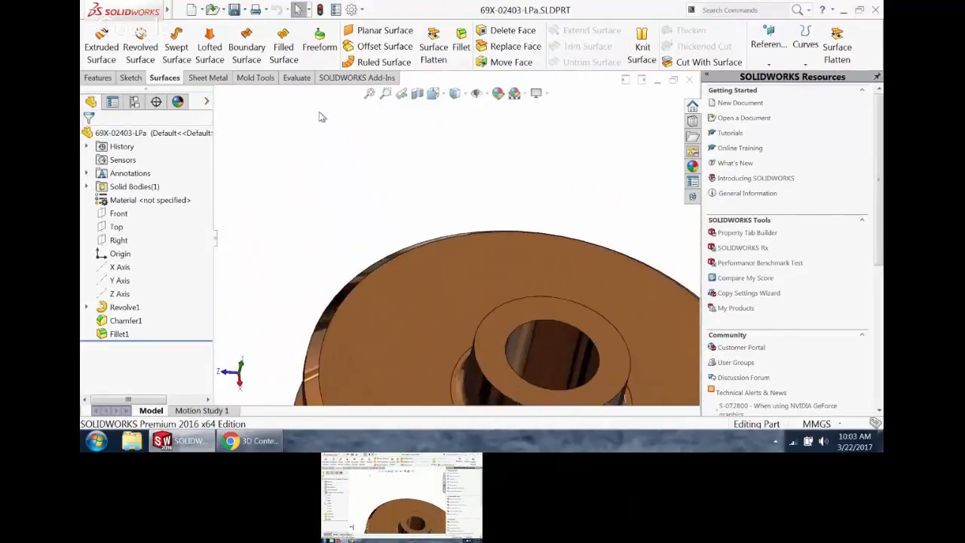
scroll(369, 172, "down", 4)
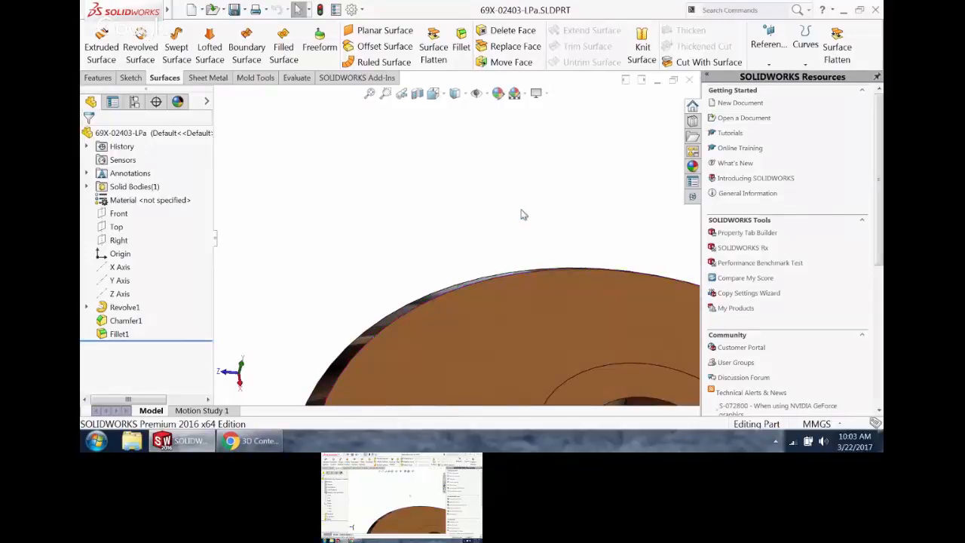
key("f")
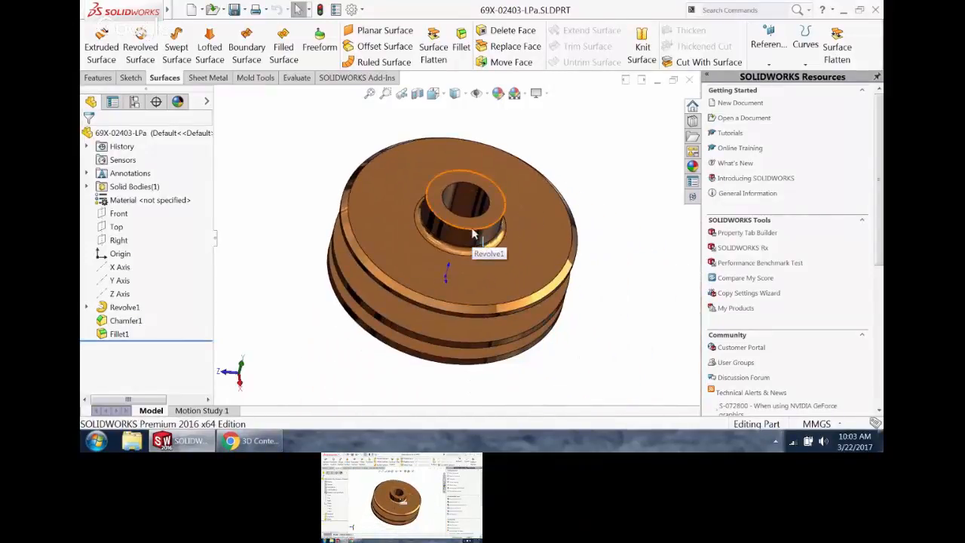
- Inspect the pulley's chamfered rim and outer grooves up close, then fit the complete part in view
scroll(475, 234, "up", 2)
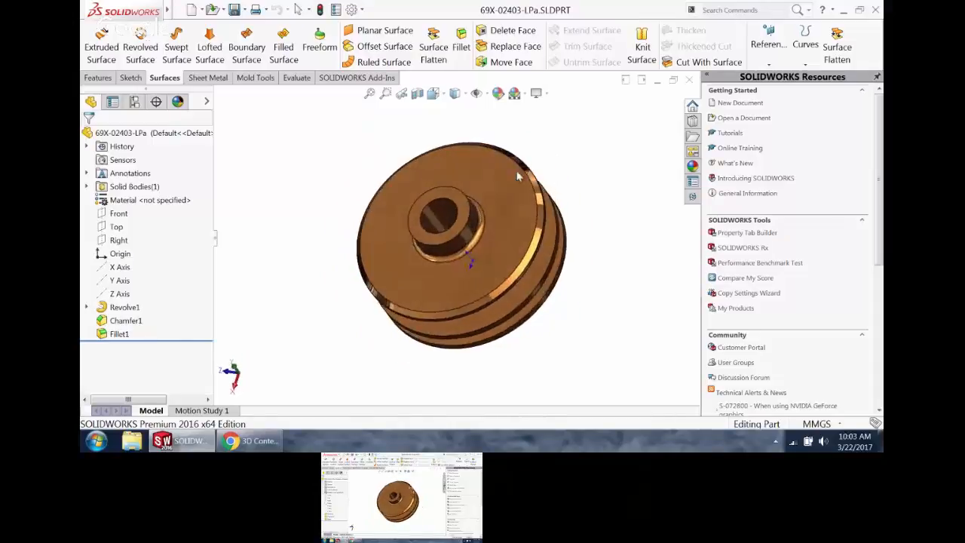
scroll(475, 234, "down", 5)
scroll(595, 255, "up", 5)
scroll(520, 218, "down", 4)
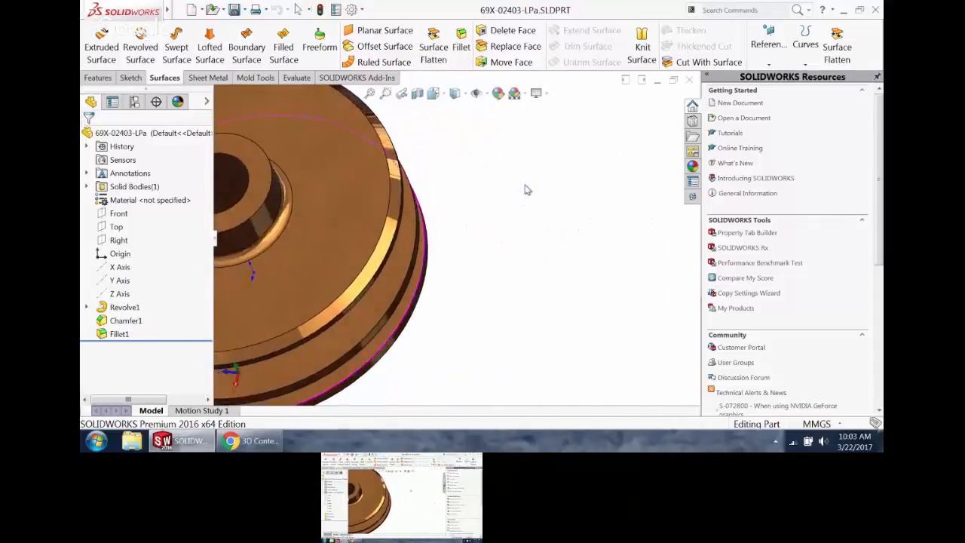
key("f")
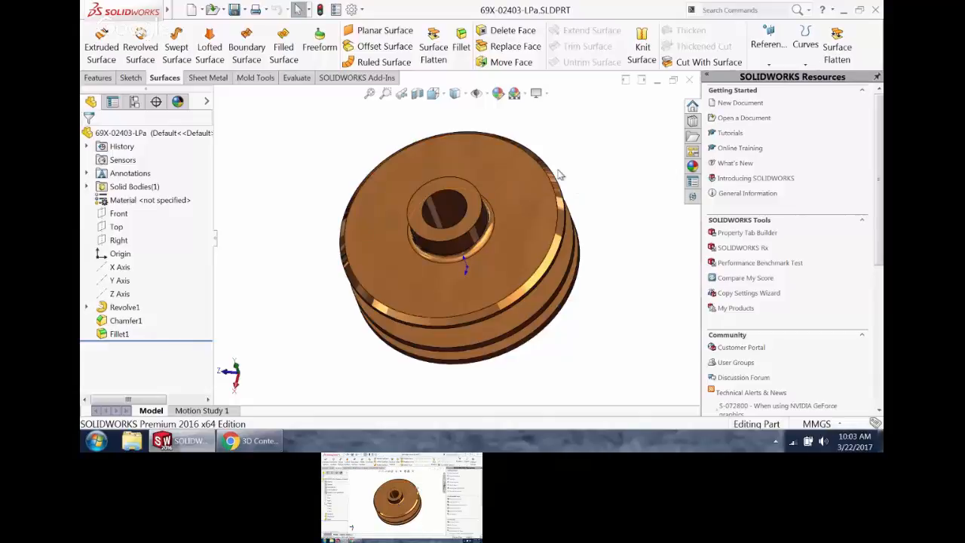
- Turn the pulley to a side-on orientation and examine the fillet where the hub meets the flange
middle_click_drag(558, 175, 465, 300)
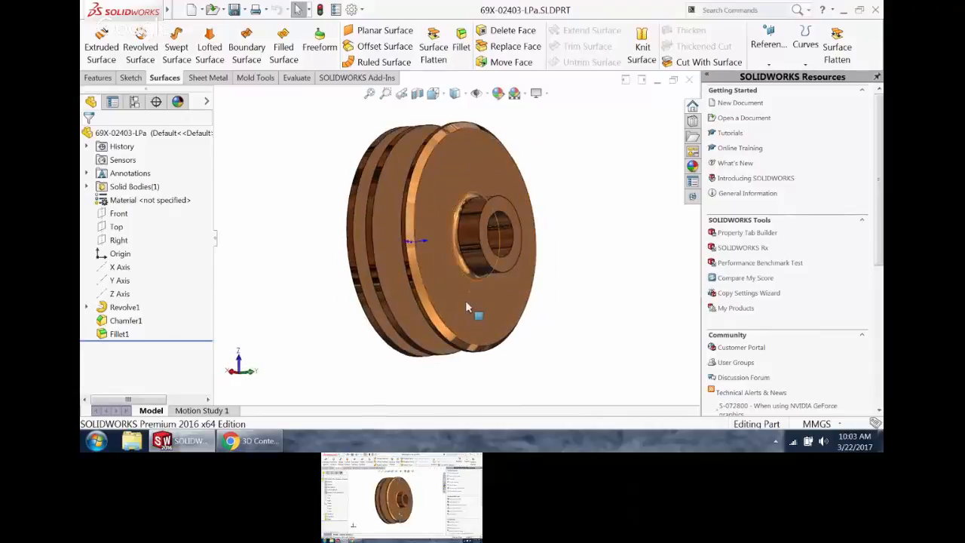
scroll(468, 302, "down", 5)
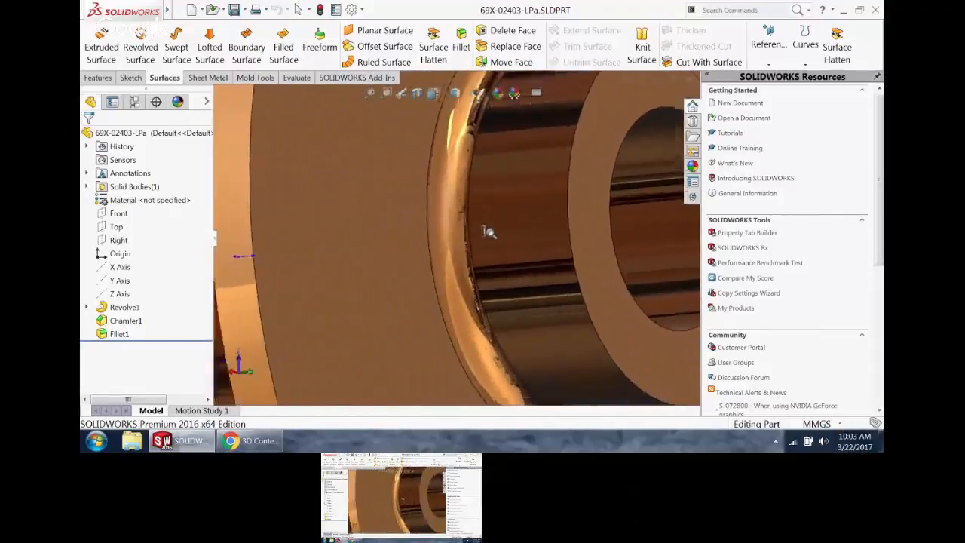
scroll(482, 294, "up", 4)
scroll(484, 292, "down", 4)
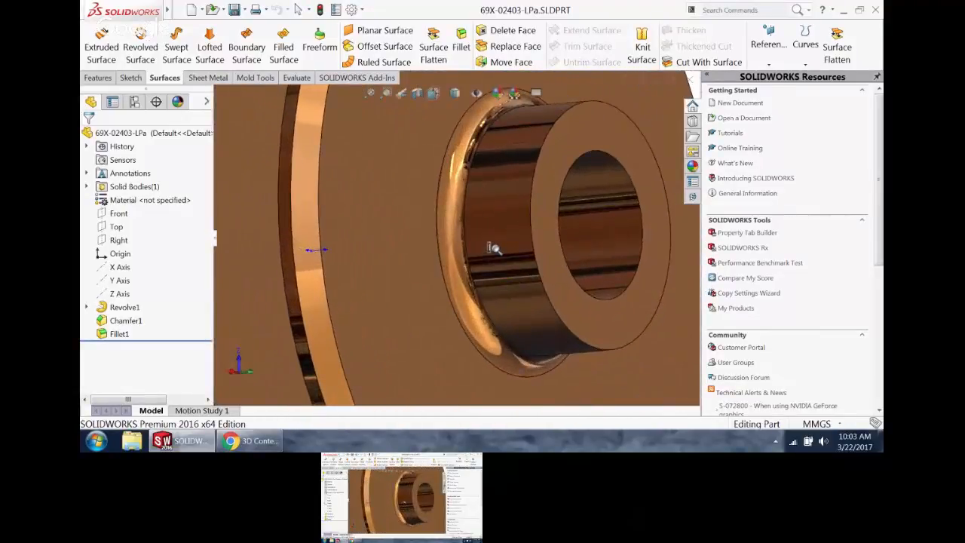
scroll(493, 247, "up", 5)
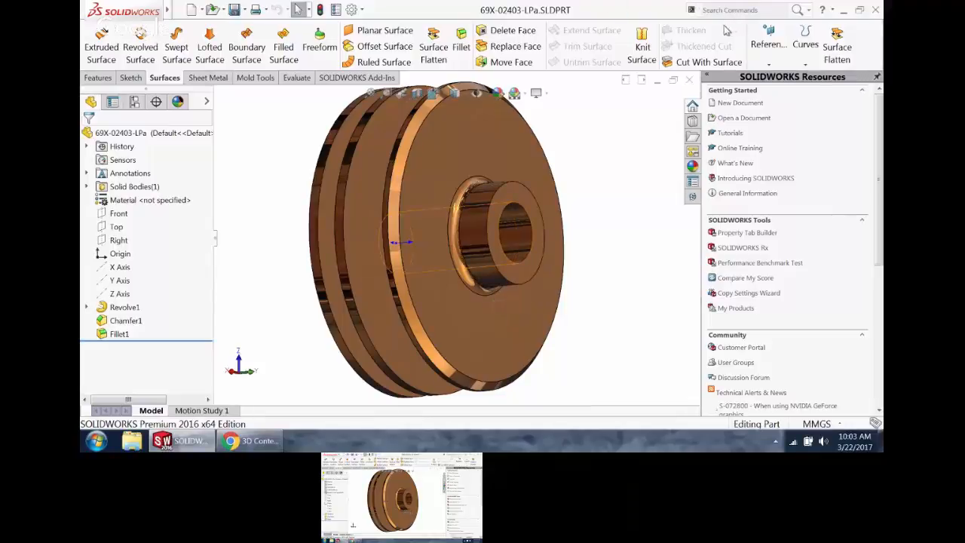
scroll(725, 42, "up", 1)
scroll(657, 124, "down", 1)
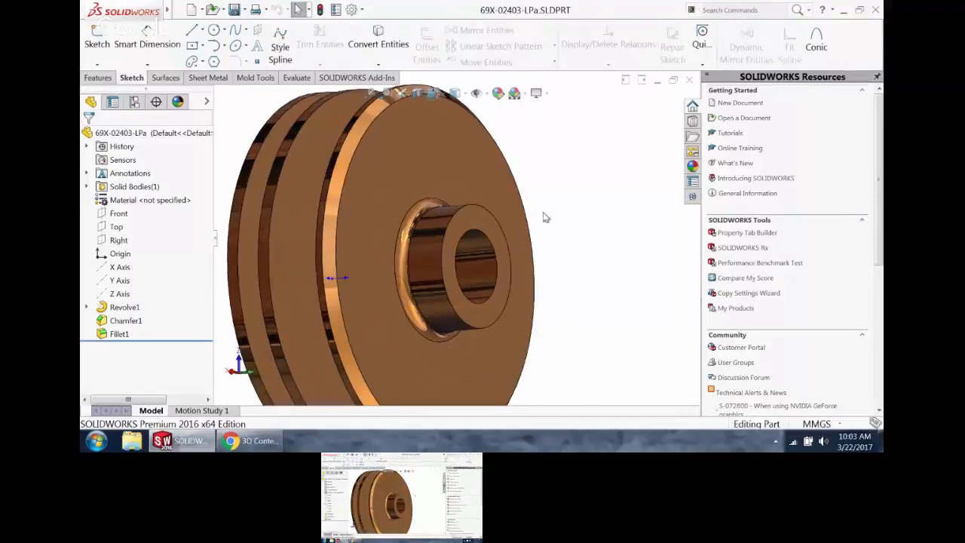
- Turn the pulley to a tilted view with its hub facing up and fit the whole part in view
middle_click_drag(525, 243, 717, 186, "ctrl")
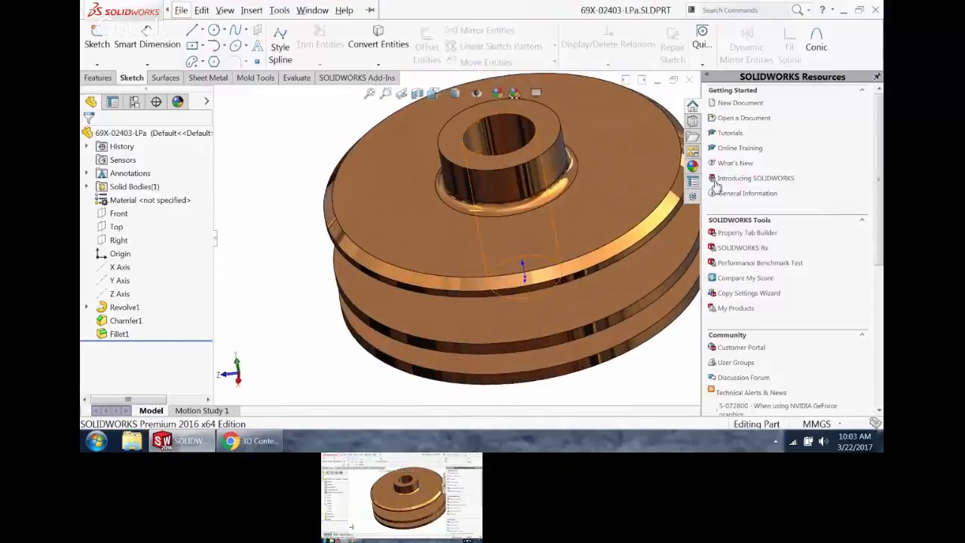
key("f")
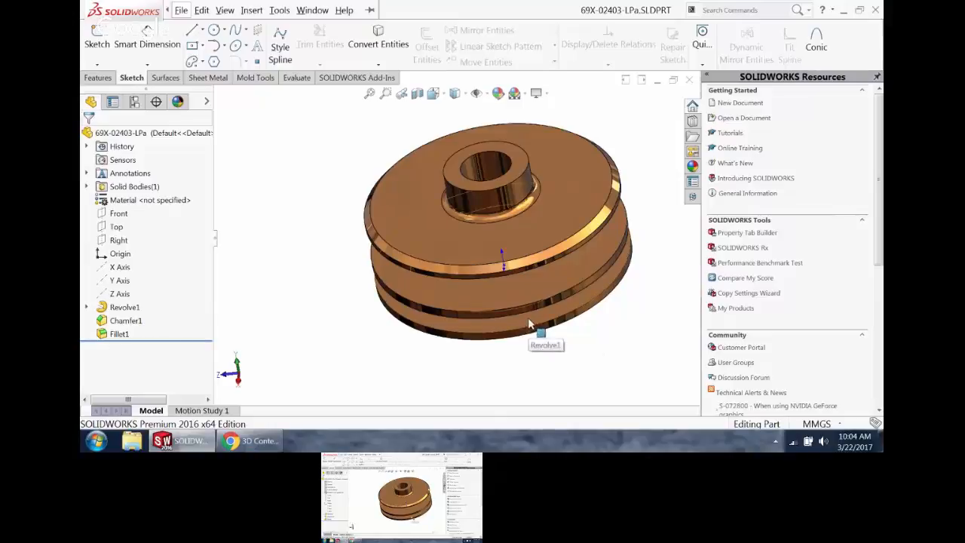
middle_click_drag(529, 324, 497, 299)
middle_click_drag(514, 337, 539, 344)
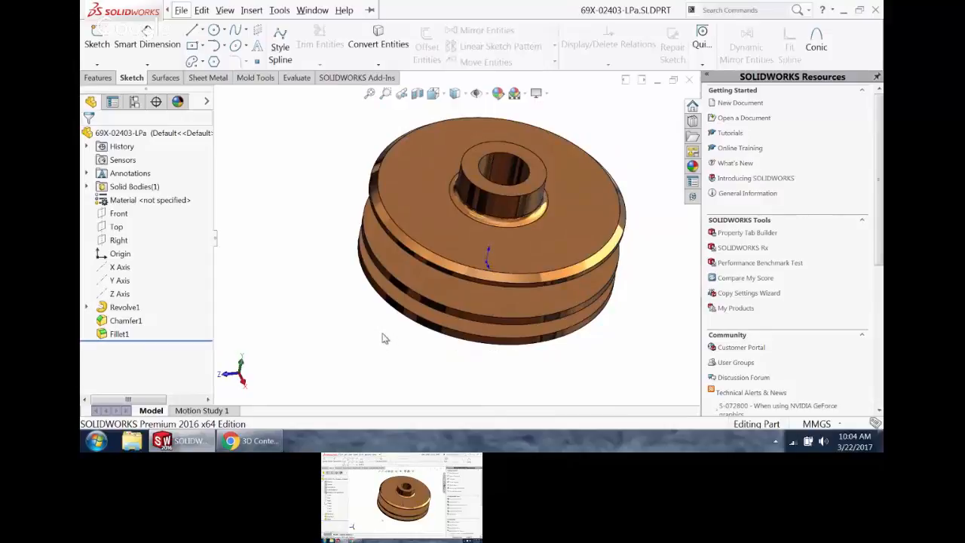
mouse_move(385, 338)
middle_mouse_down()
mouse_move(330, 272)
mouse_move(392, 343)
middle_mouse_up()
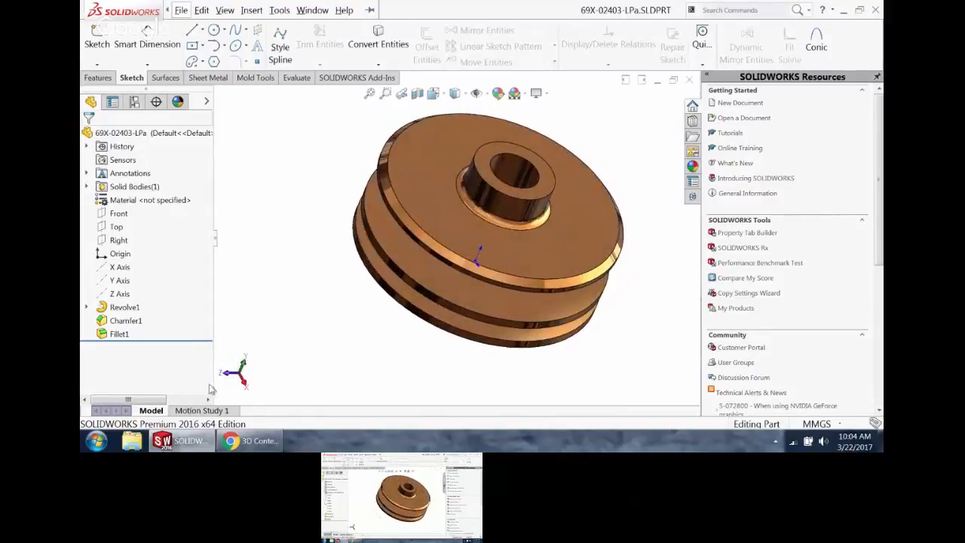
- Cycle the pulley through the Top, Right, Front, Top and Bottom orientations with the reference triad, ending on Top
left_click(242, 363)
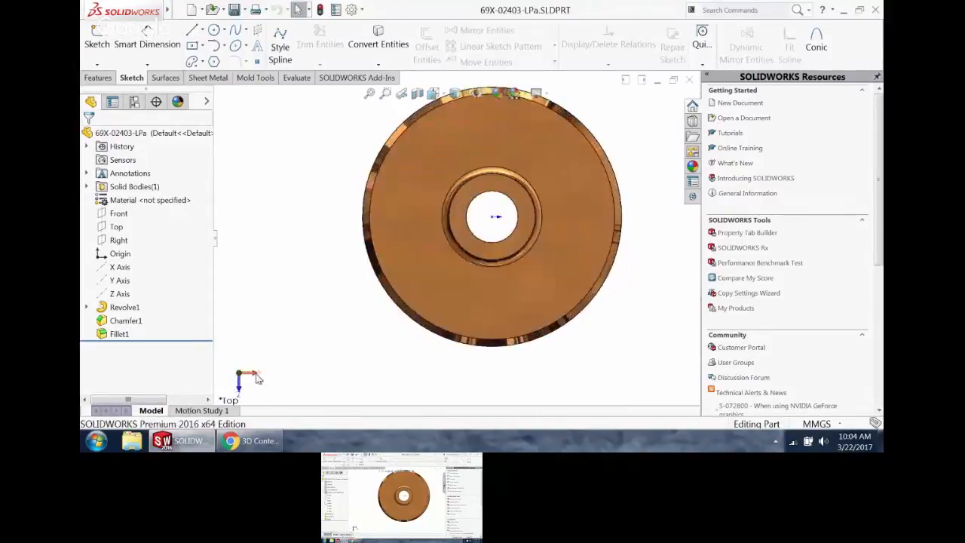
left_click(256, 375)
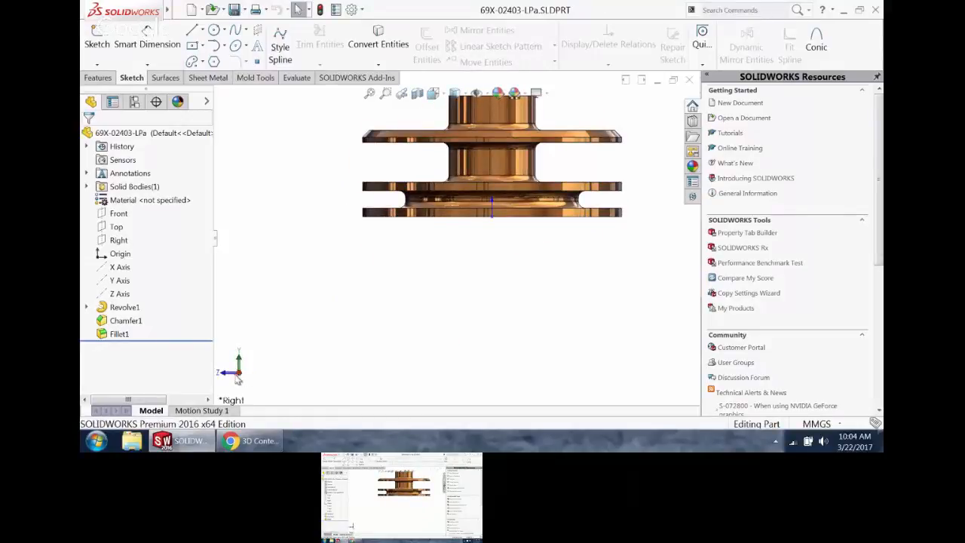
left_click(230, 374)
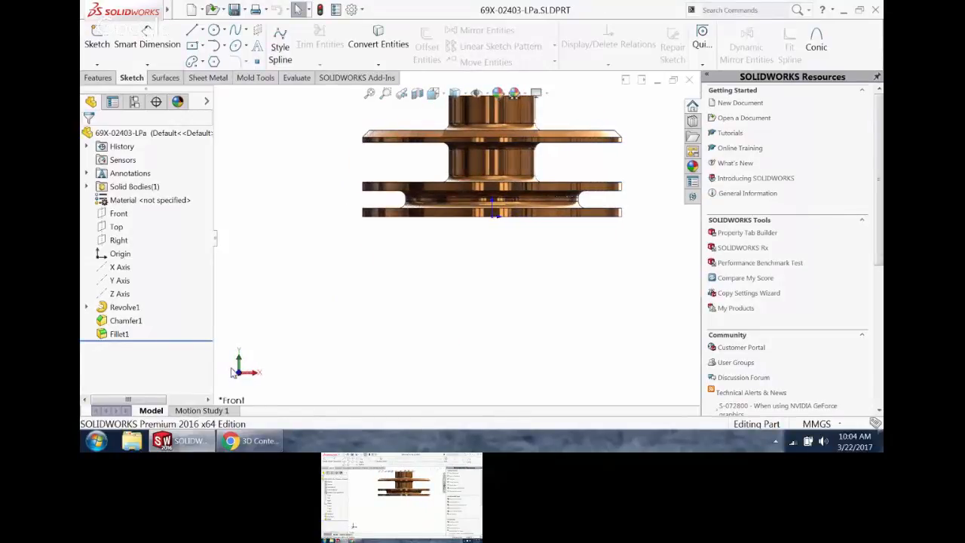
left_click(238, 359)
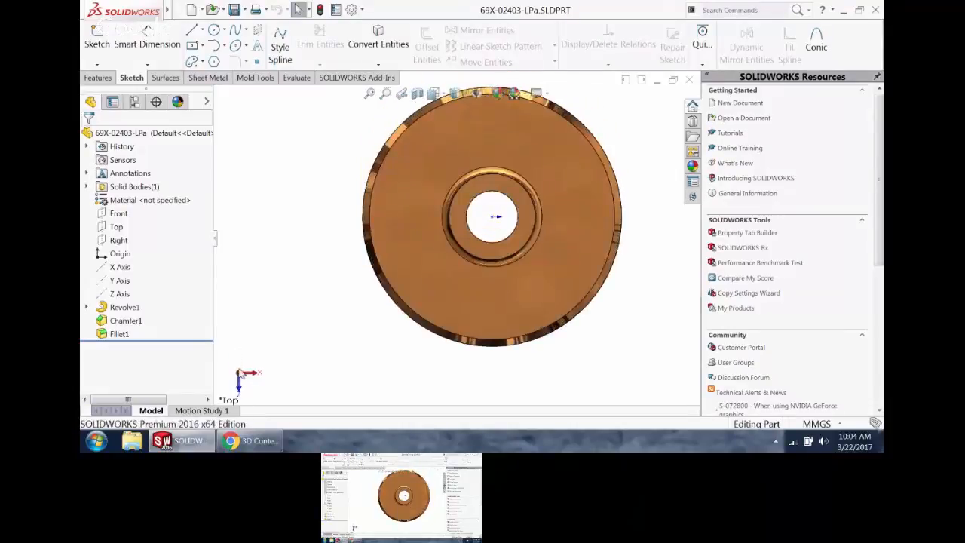
left_click(240, 374)
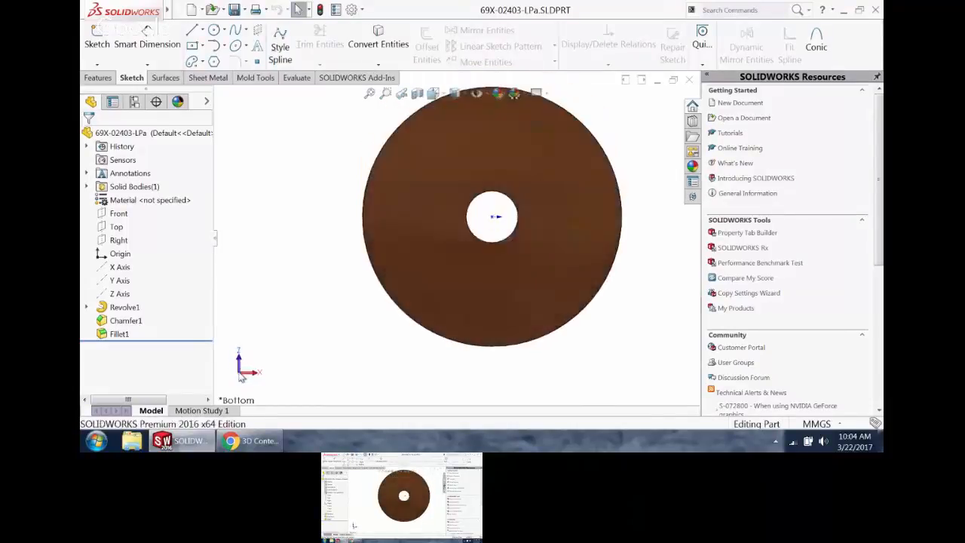
left_click(240, 376)
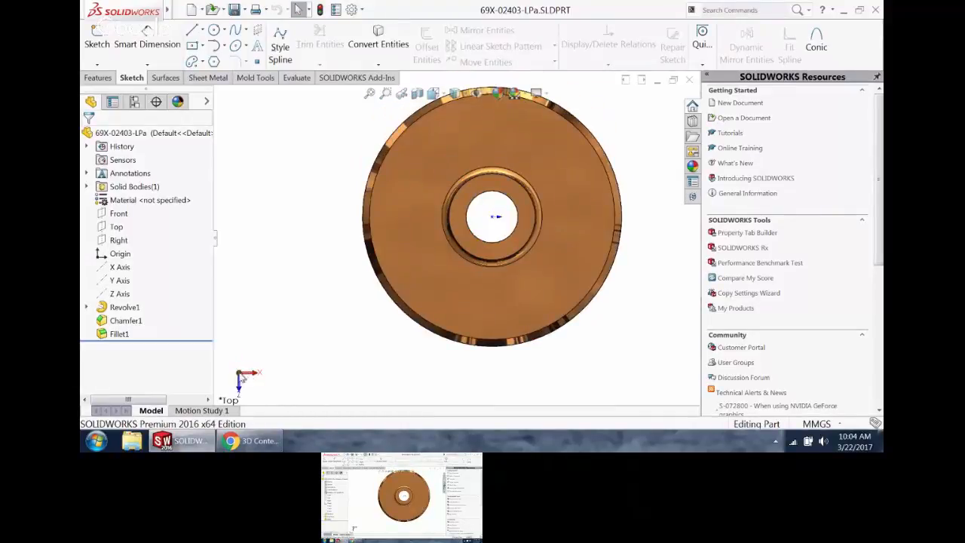
- Tilt the pulley off the Top orientation, return it to the Front orientation and enlarge it
middle_click_drag(277, 341, 302, 276)
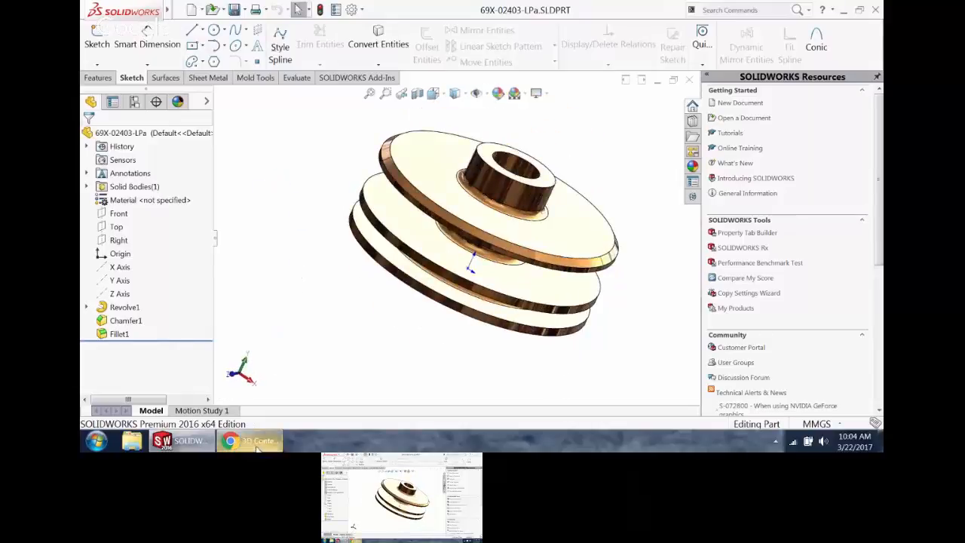
left_click(232, 375)
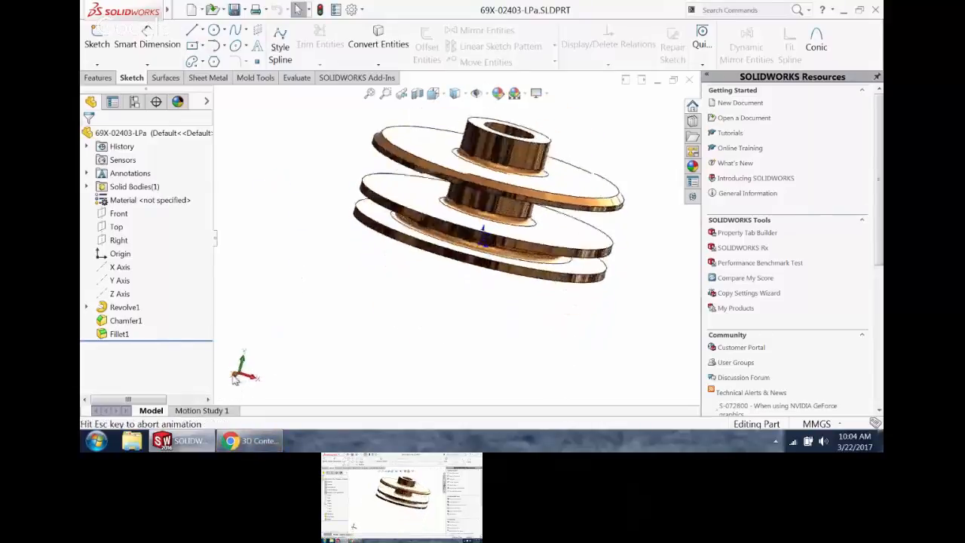
scroll(516, 165, "down", 1)
scroll(517, 169, "up", 2)
scroll(503, 181, "down", 2)
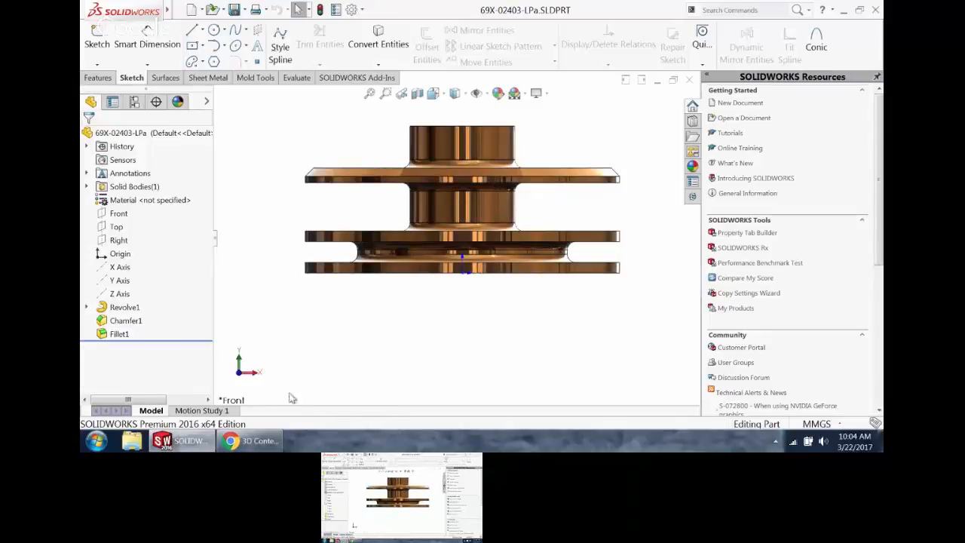
- Turn the pulley about the triad's X axis, orient it to Right and Top, and rotate it about X again
left_click(253, 376)
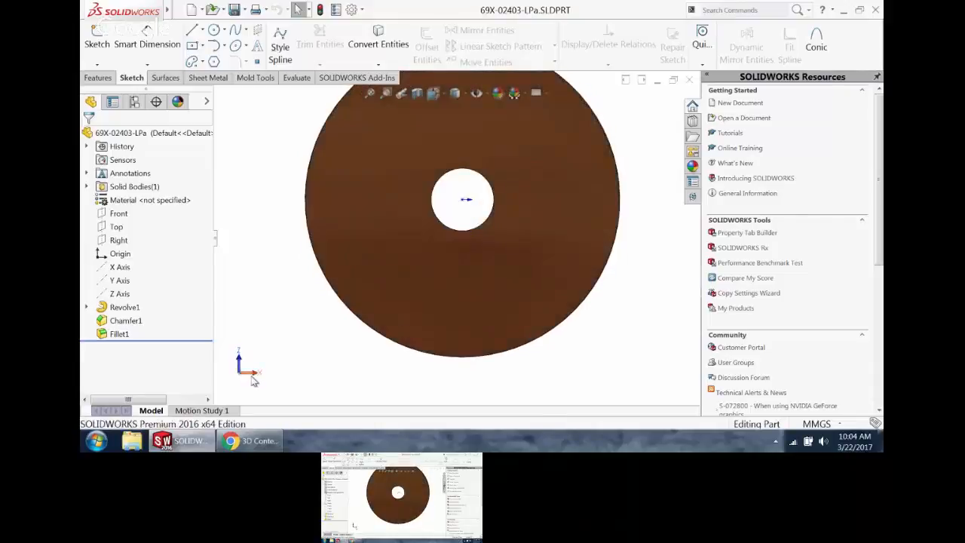
left_click(253, 379)
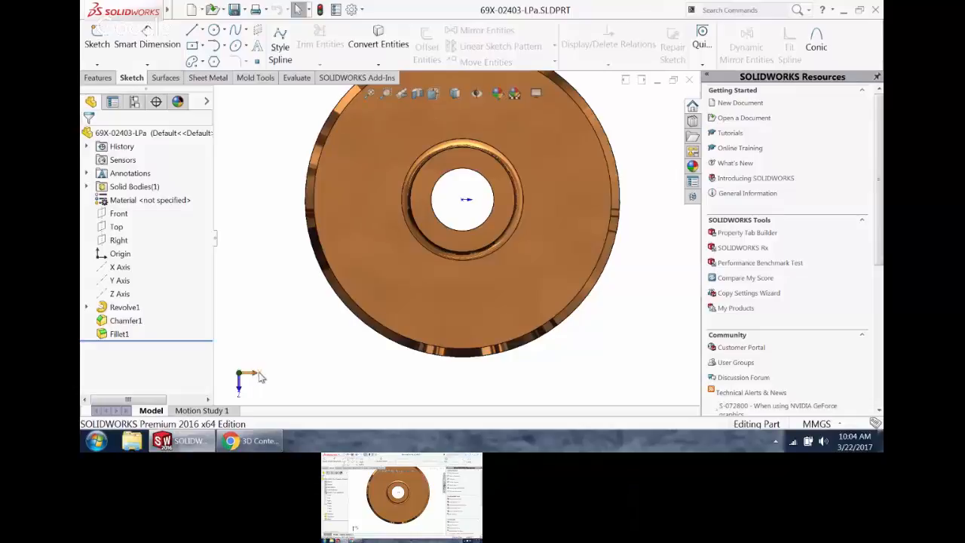
left_click(254, 377)
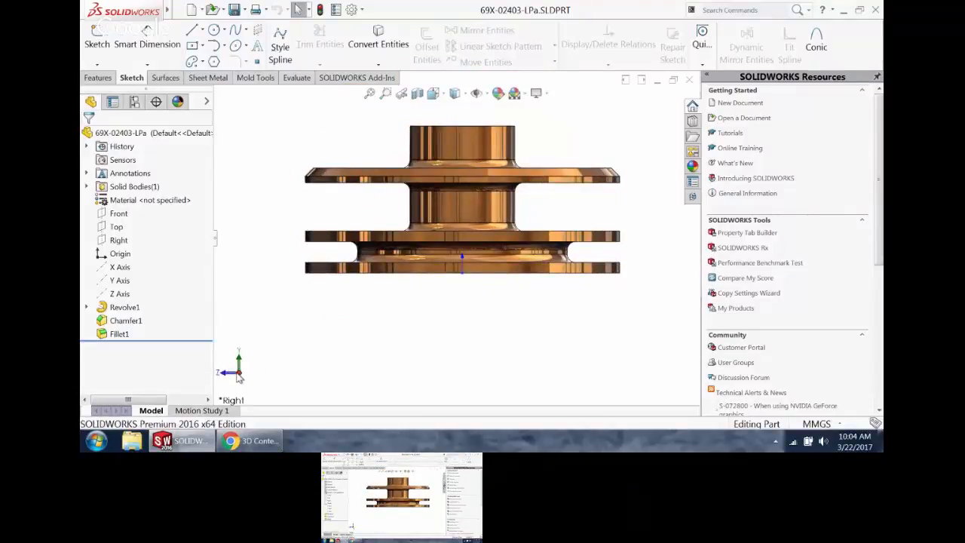
left_click(241, 371)
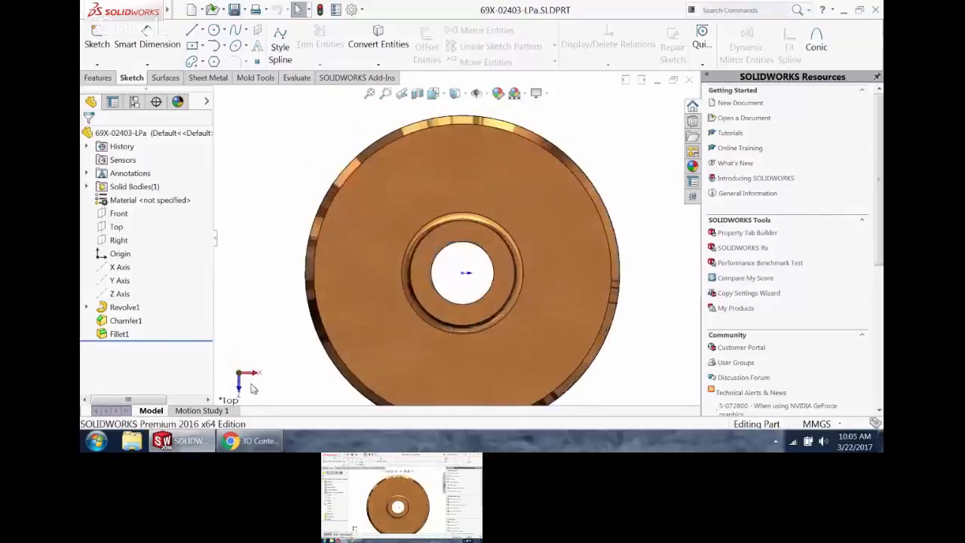
left_click(254, 375)
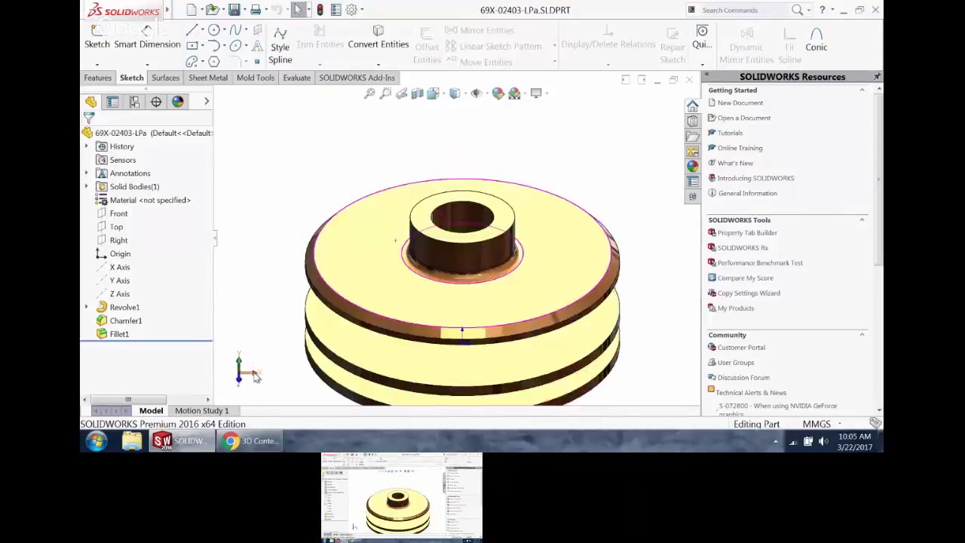
key("alt")
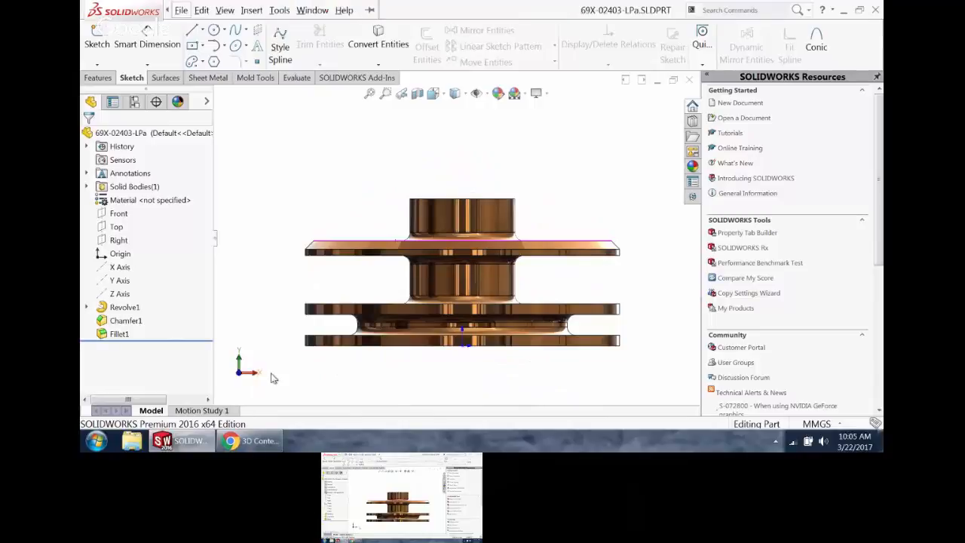
key("f")
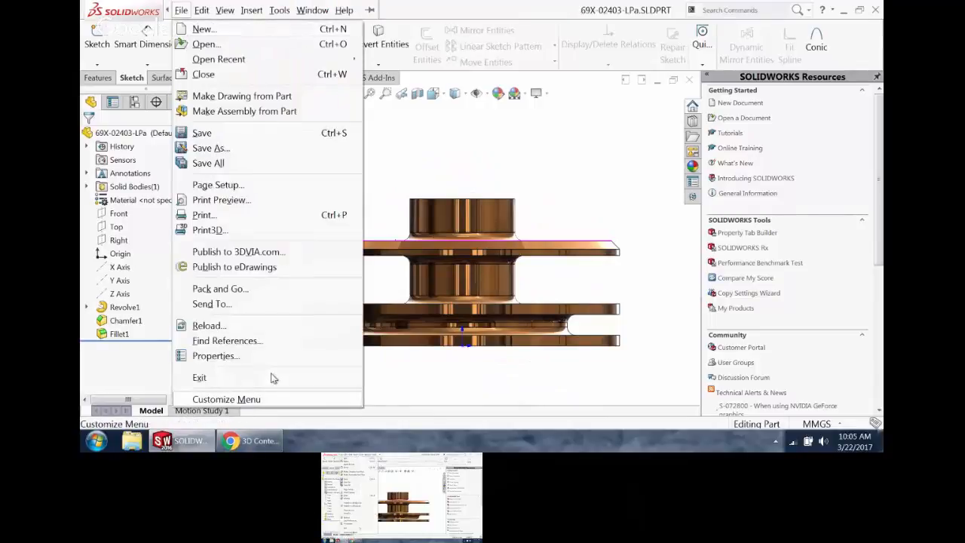
key("Escape")
key("Escape")
- Rotate the pulley in increments about the horizontal axis, past its underside, until its hub-side face is viewed straight on
key("shift+Up")
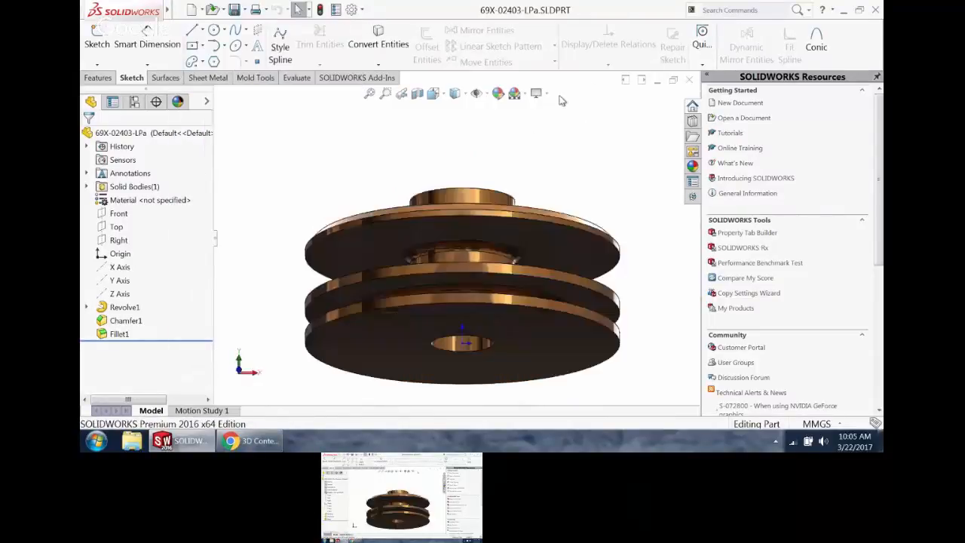
key("Up")
key("Up")
key("Up")
key("Up")
key("Up")
key("Up")
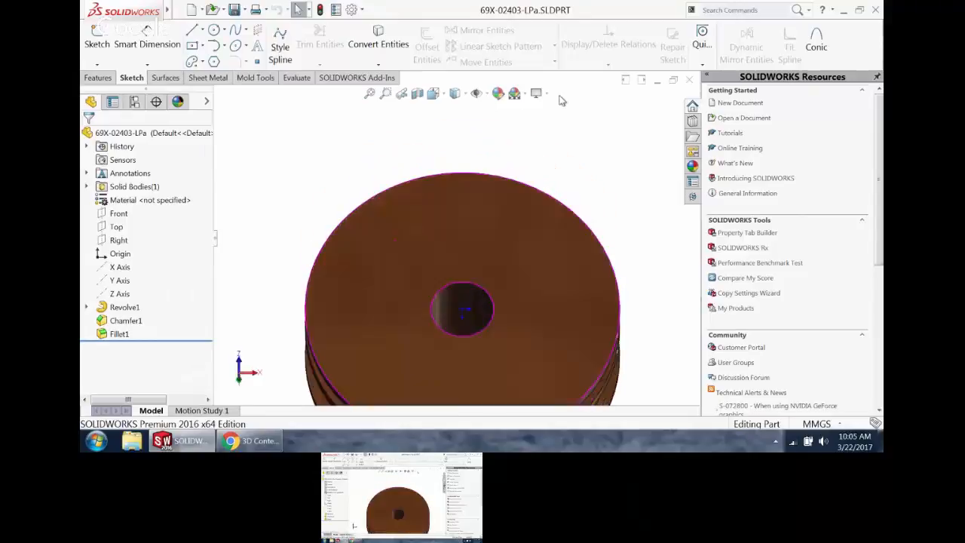
key("Up")
key("Up")
key("Up")
key("Up")
key("Up")
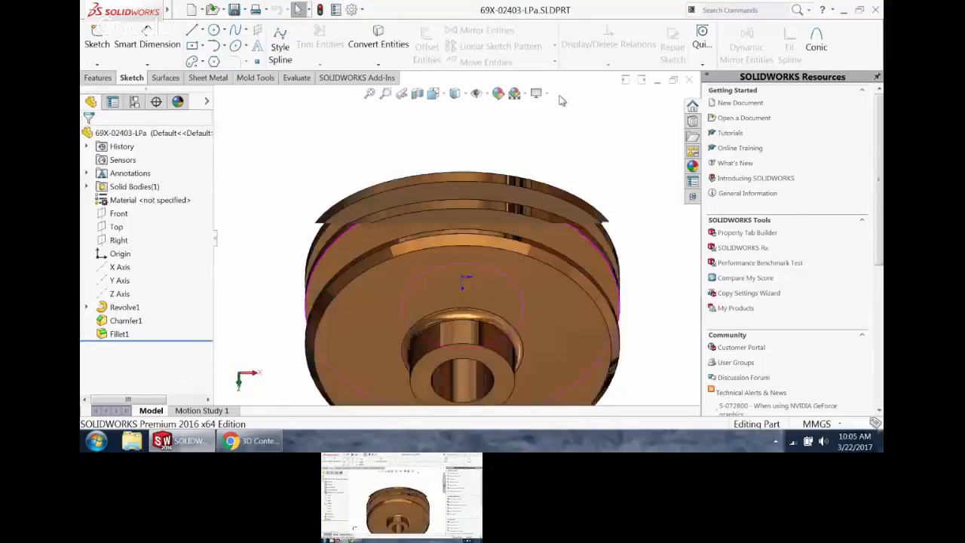
key("Up")
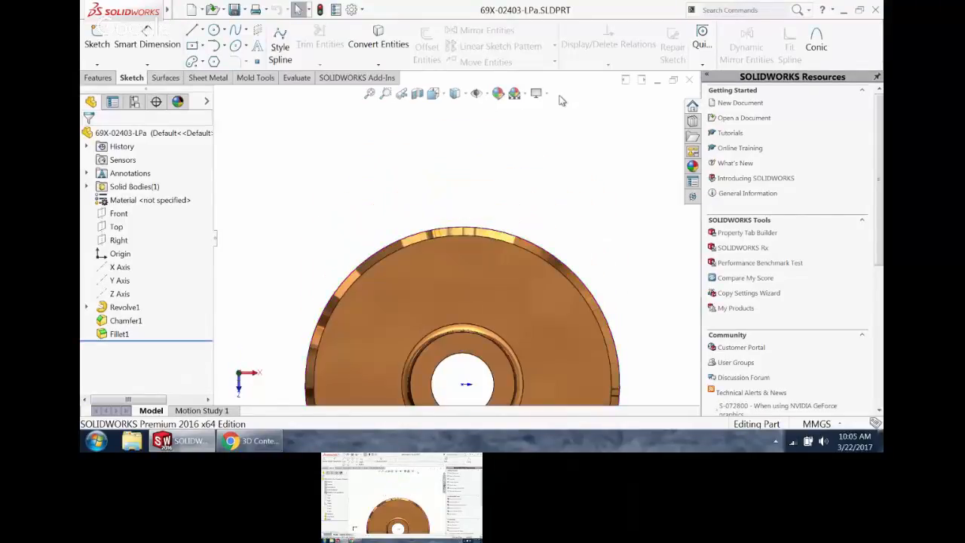
- Spin the pulley sideways through four 90-degree turns and zoom out from it
scroll(375, 394, "up", 5)
scroll(397, 362, "down", 4)
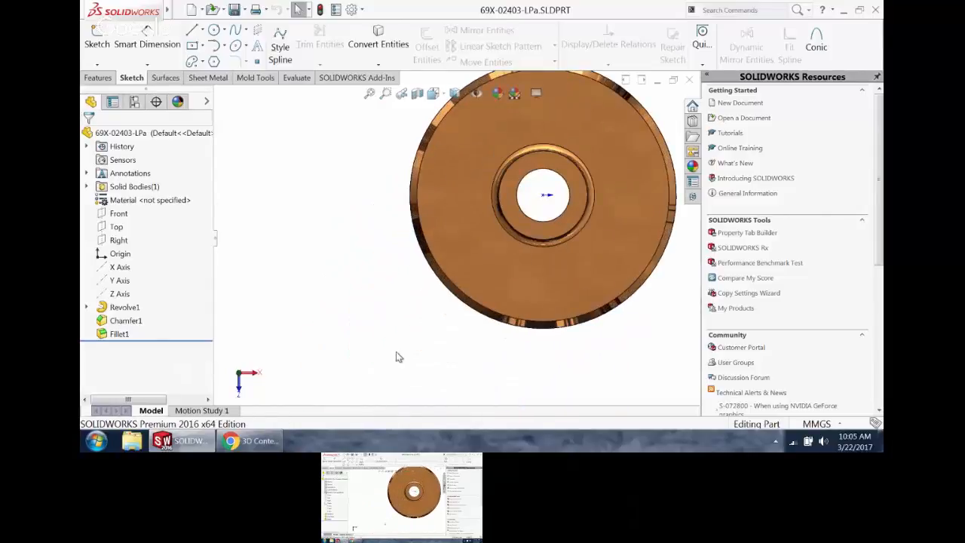
key("shift+Left")
key("shift+Left")
key("shift+Left")
key("shift+Left")
key("z")
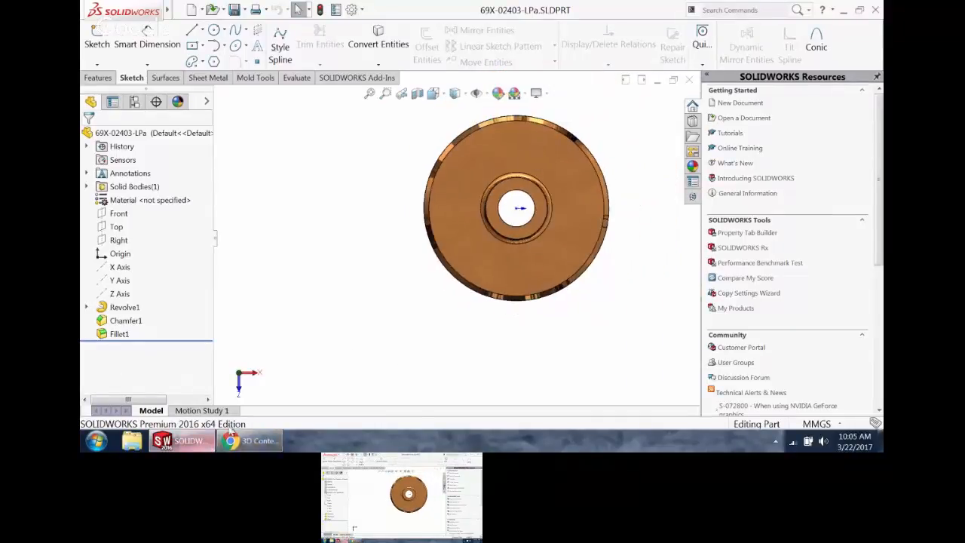
- Tilt the pulley to show its hub and stacked flanges, and fit the whole part in view
scroll(241, 398, "down", 1)
scroll(251, 365, "up", 2)
middle_click_drag(427, 250, 443, 185)
key("f")
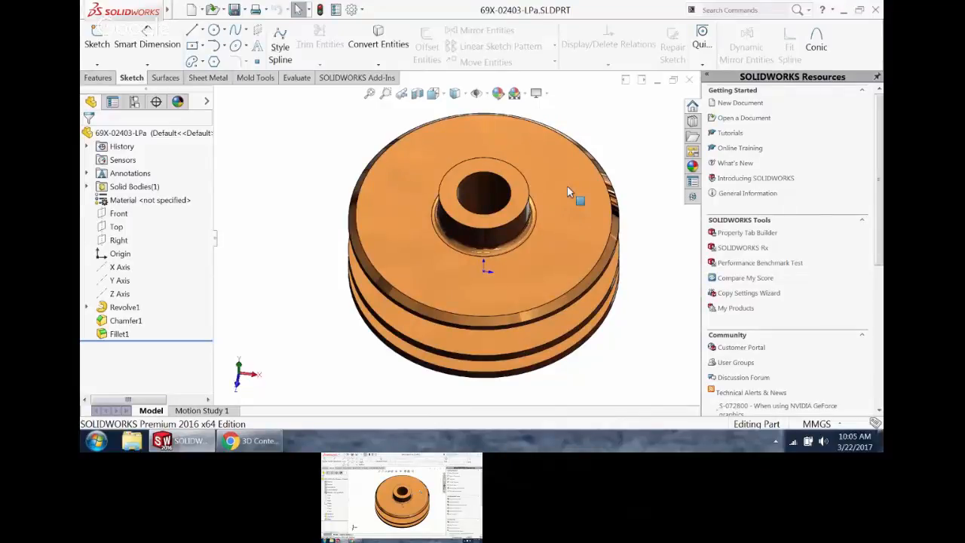
- Bring up the View Selector cube around the pulley and choose the Top orientation from it
key("ctrl+space")
key("Escape")
key("ctrl+space")
mouse_move(494, 259)
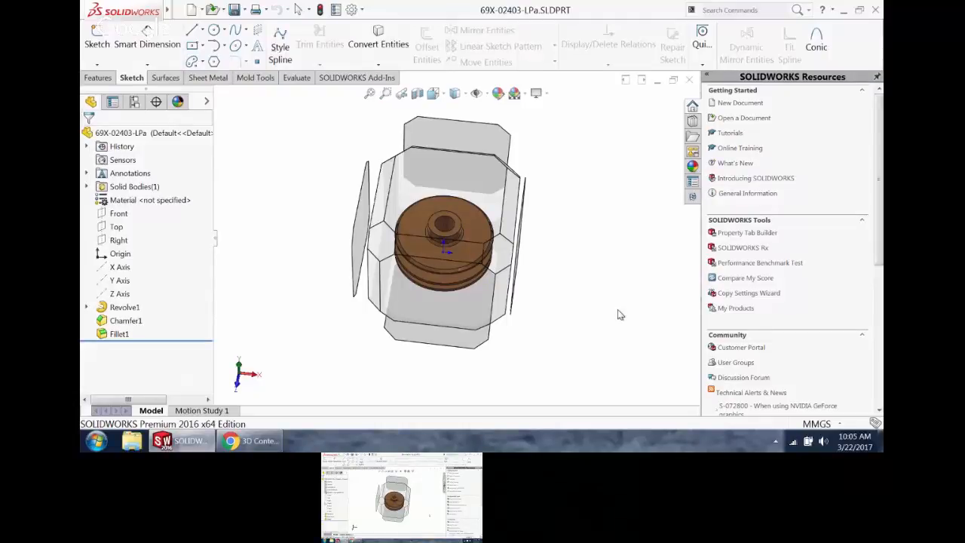
left_click(477, 193)
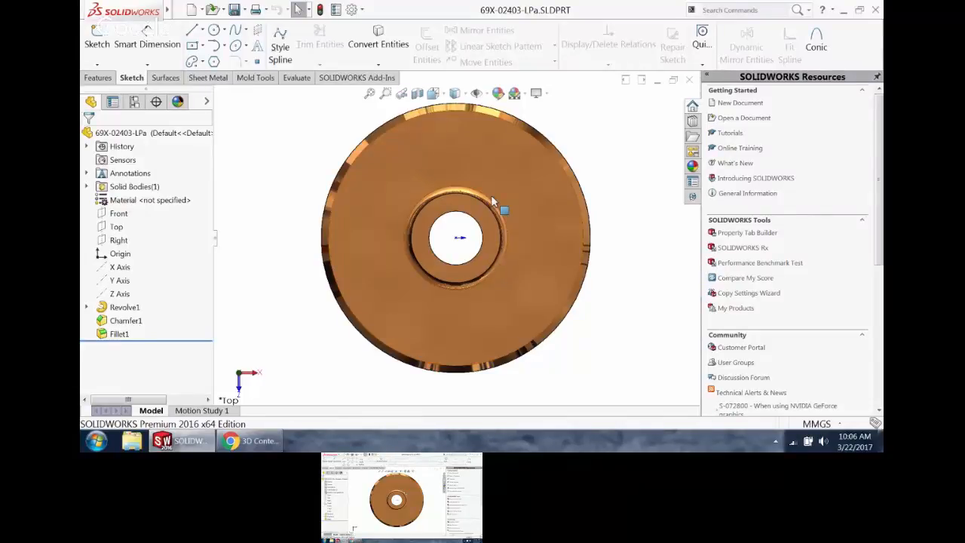
- Turn the pulley to a tilted rear view and examine its hub and flanges at different zoom levels
middle_click_drag(609, 337, 266, 202)
left_click(548, 227)
left_click(266, 202)
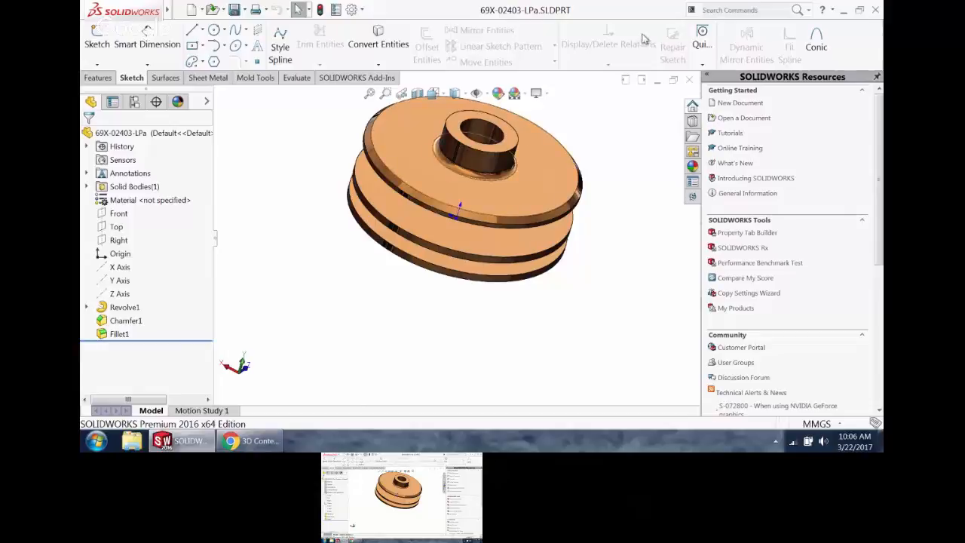
scroll(496, 281, "up", 4)
scroll(493, 226, "down", 4)
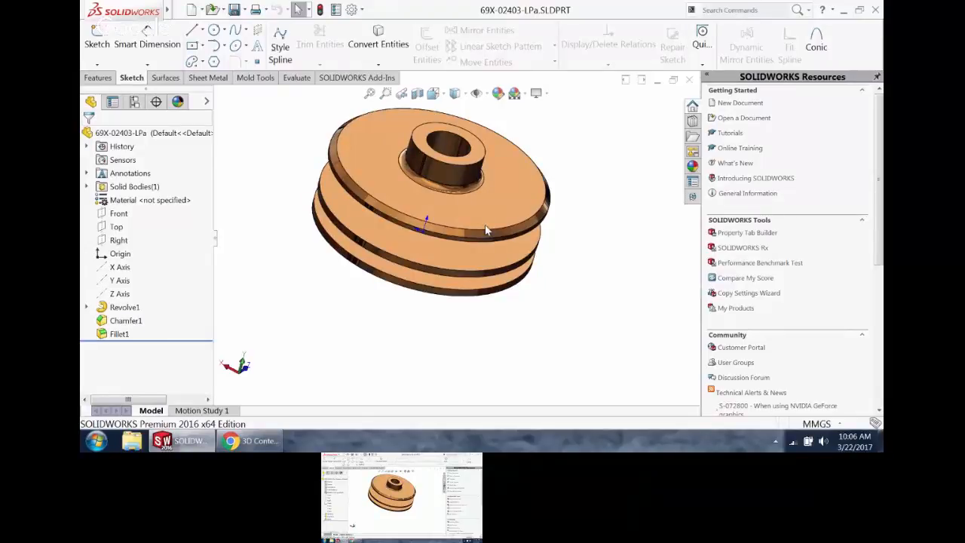
scroll(487, 234, "down", 2)
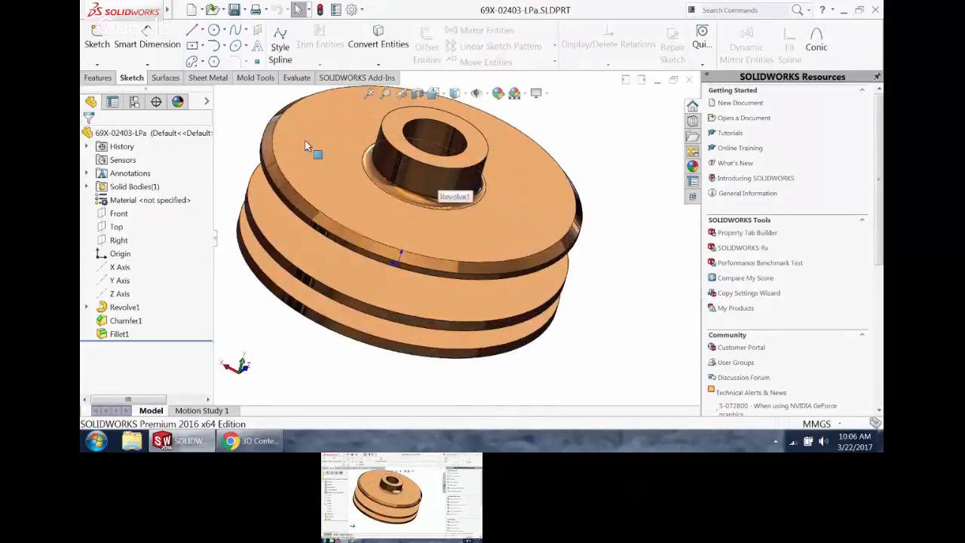
scroll(298, 137, "up", 2)
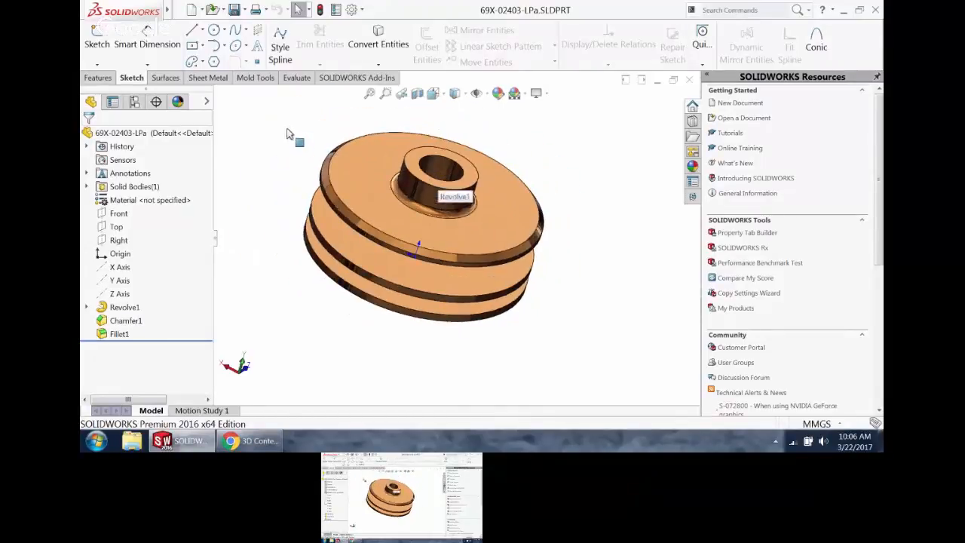
- Orient the view normal to the pulley's large flat flange face around the hub
left_click(471, 158)
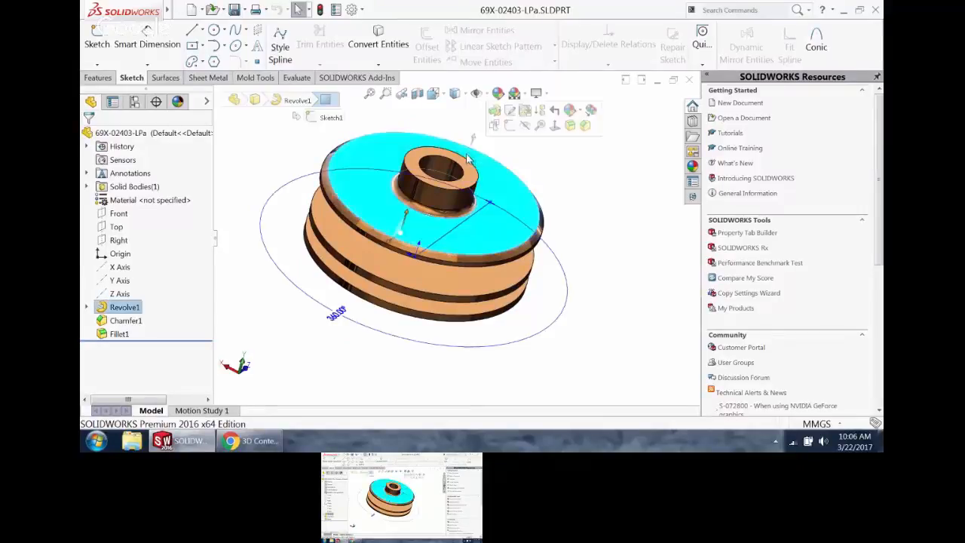
left_click(554, 127)
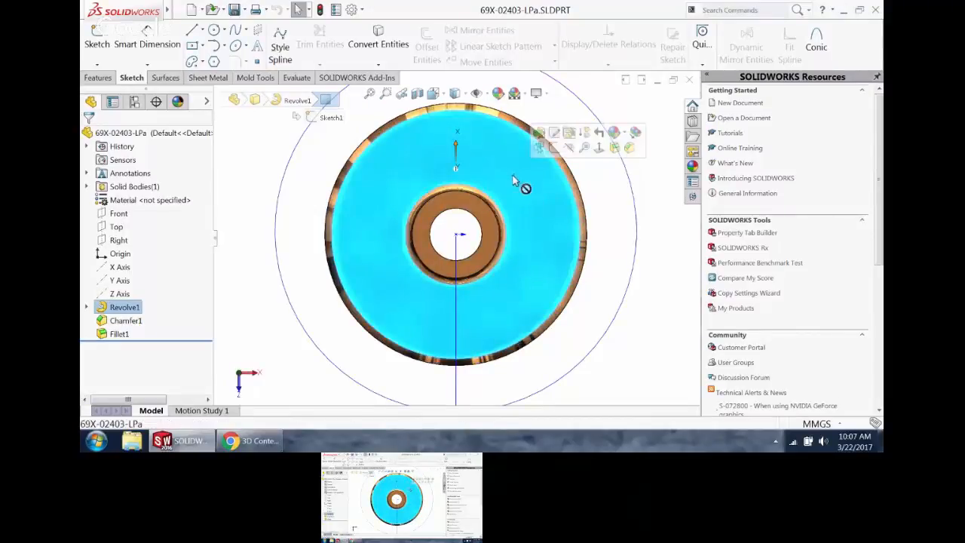
- Start a new sketch on the pulley's large flat flange face
left_click(555, 134)
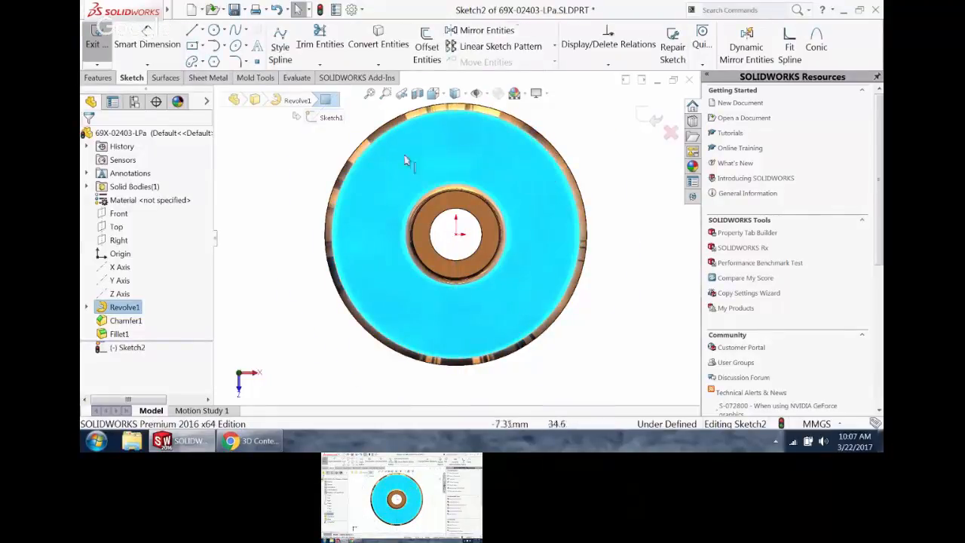
scroll(332, 203, "up", 1)
scroll(322, 211, "up", 2)
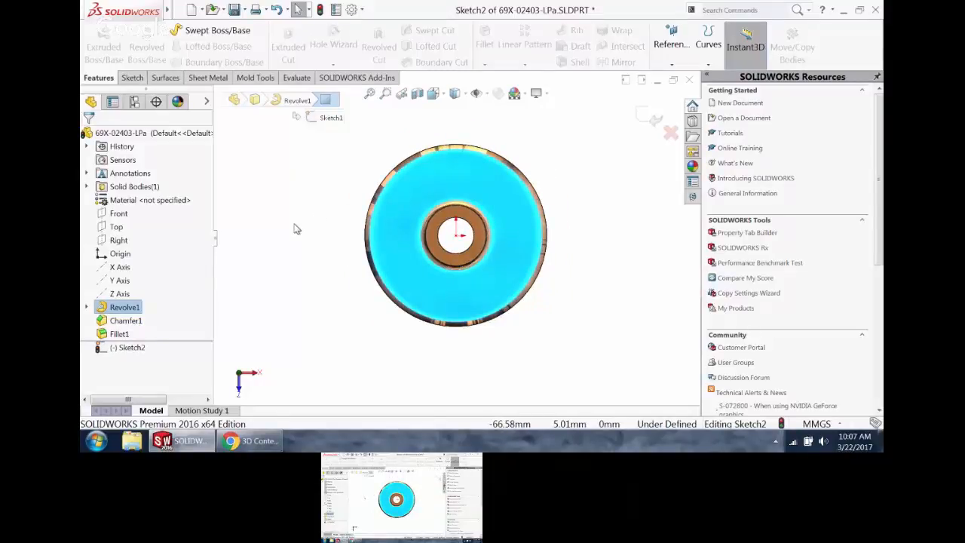
- Sketch a circle centred on the origin with a radius of about 26.6 mm and make it construction geometry
mouse_move(289, 176)
right_mouse_down()
mouse_move(300, 178)
mouse_move(289, 185)
mouse_move(288, 171)
mouse_move(286, 180)
right_mouse_up()
right_click_drag(285, 174, 270, 177)
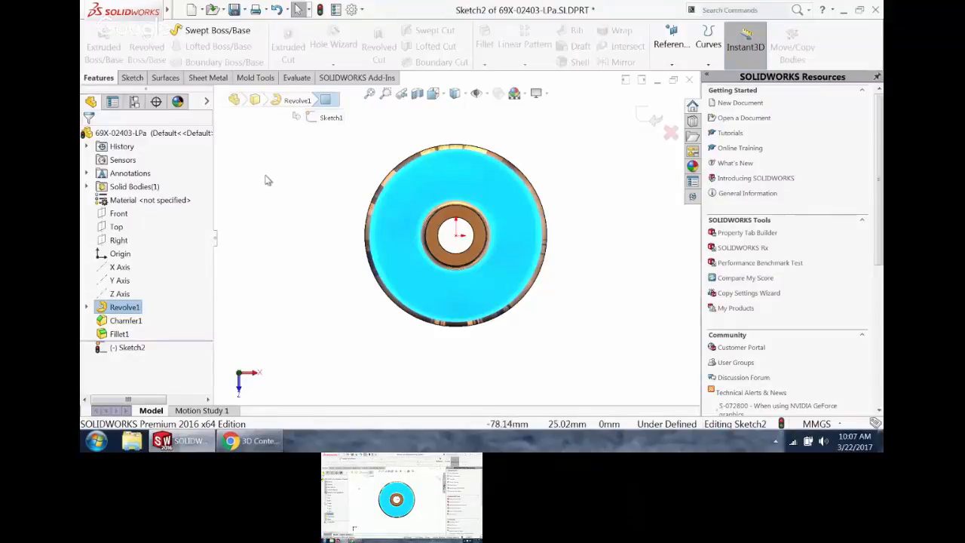
right_click_drag(265, 176, 331, 173)
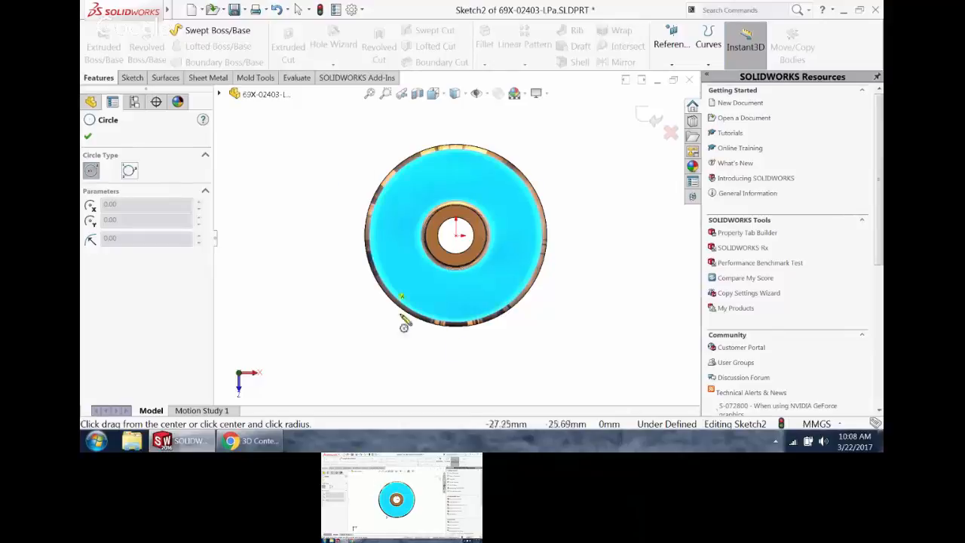
left_click(457, 236)
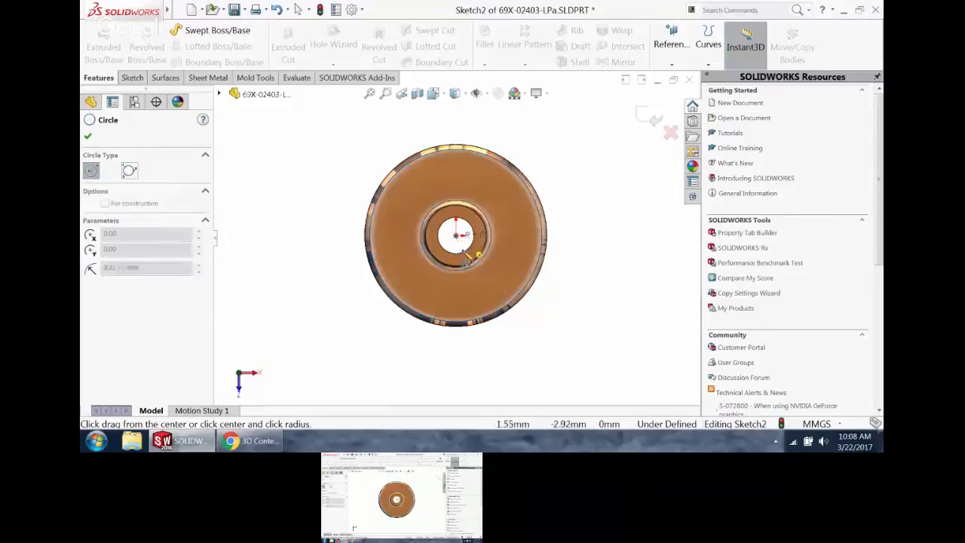
left_click(482, 295)
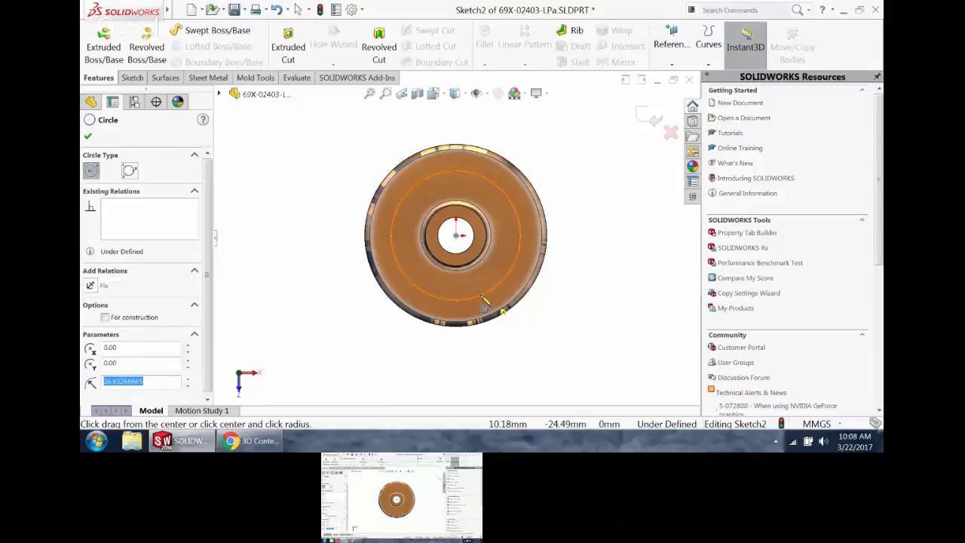
key("alt+c")
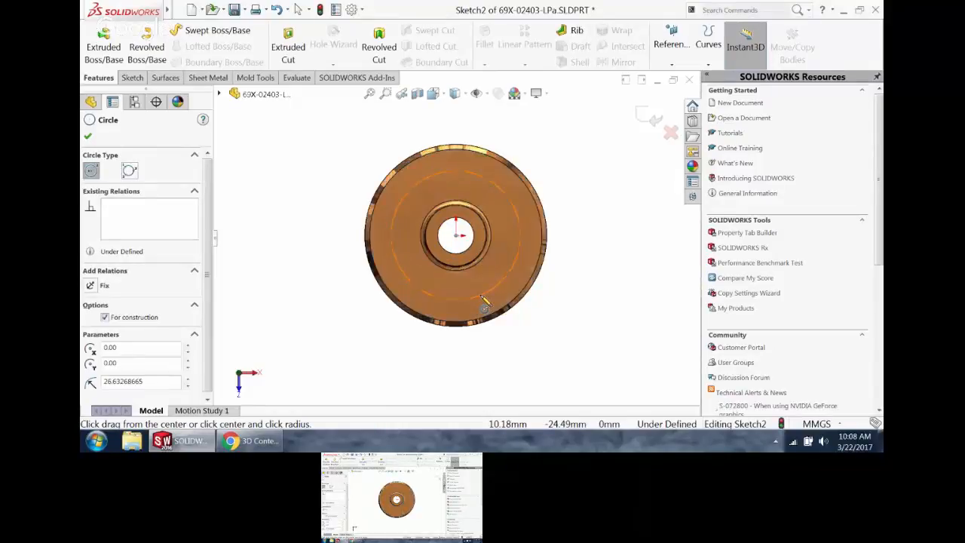
left_click(541, 140)
key("Escape")
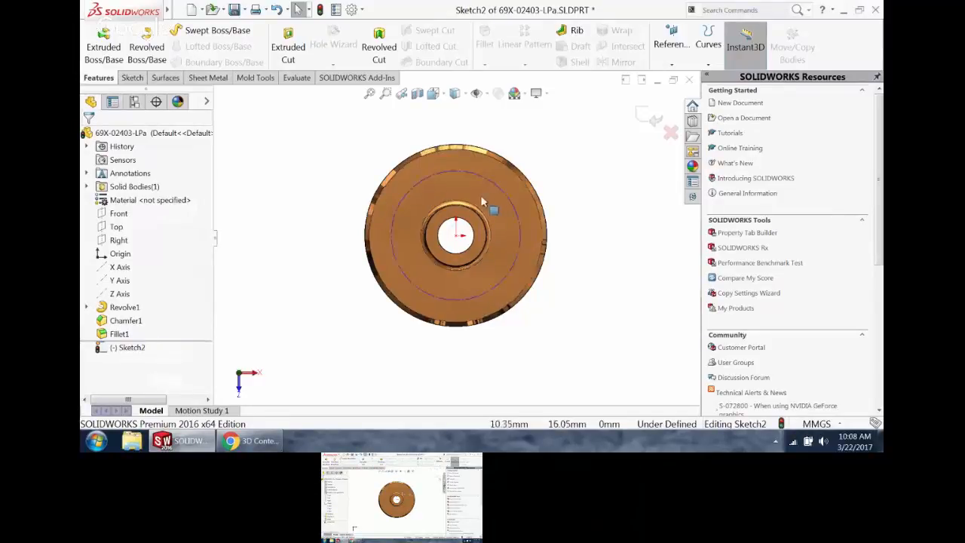
- Sketch a zigzag chain of three connected lines beside the pulley, with a horizontal middle segment about 16 mm long
scroll(516, 233, "down", 2)
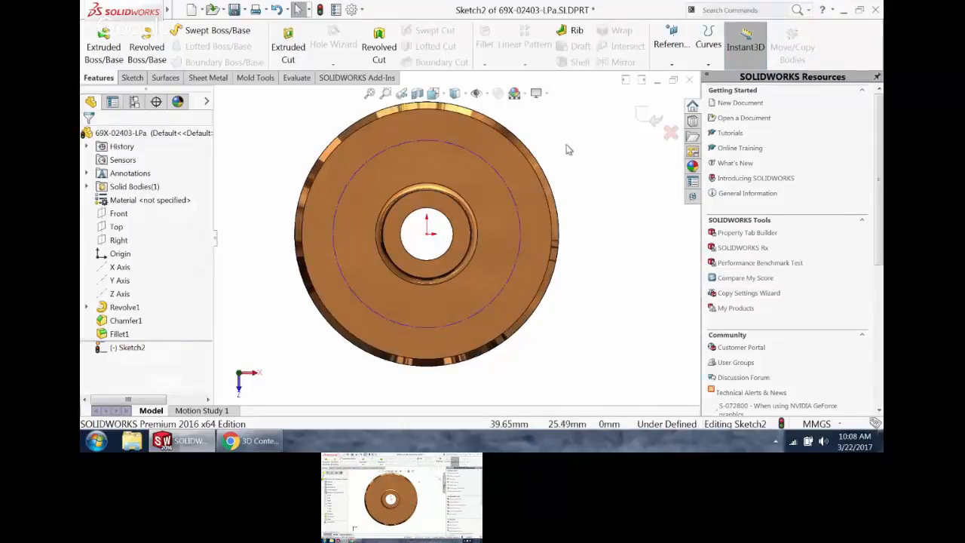
scroll(577, 236, "up", 1)
scroll(576, 205, "down", 3)
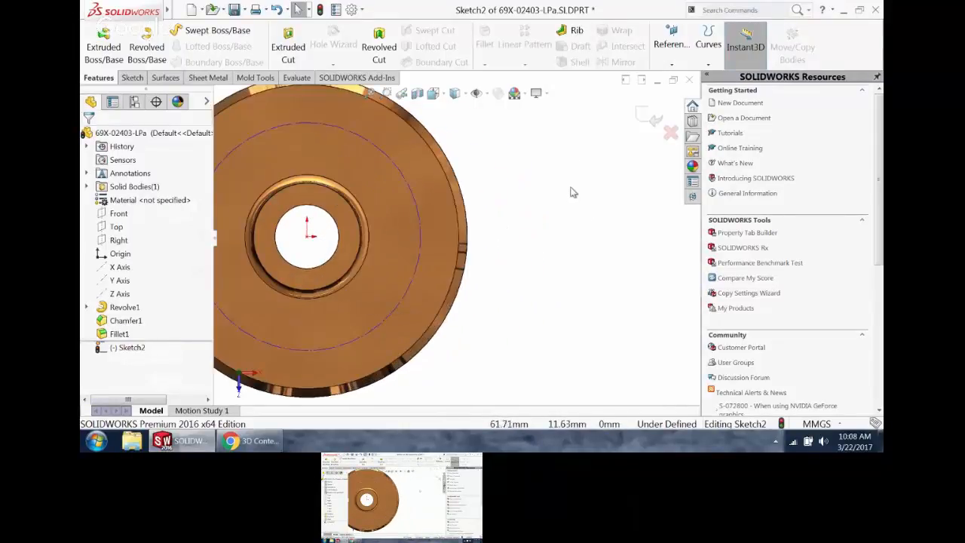
right_click_drag(575, 190, 547, 194)
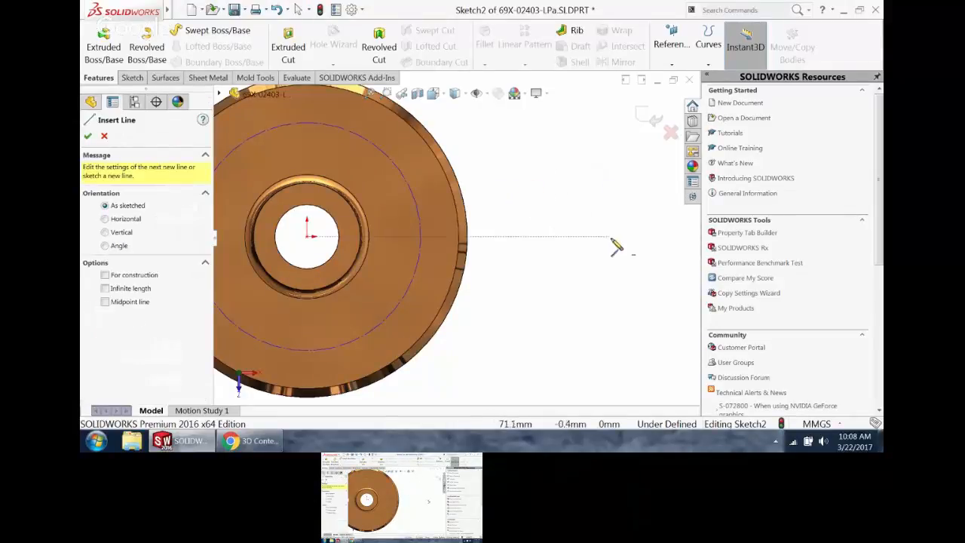
key("Escape")
left_click(567, 192)
left_click(525, 283)
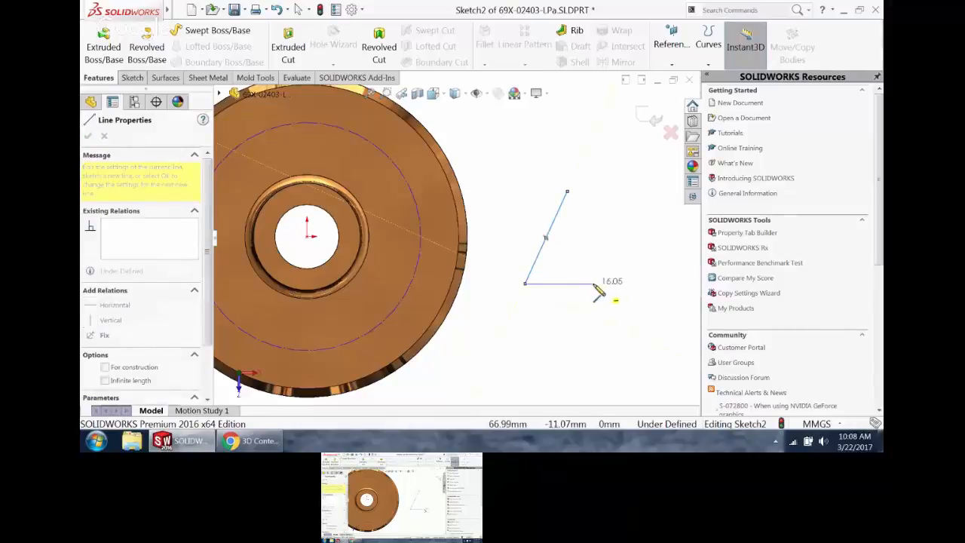
left_click(595, 284)
left_click(524, 365)
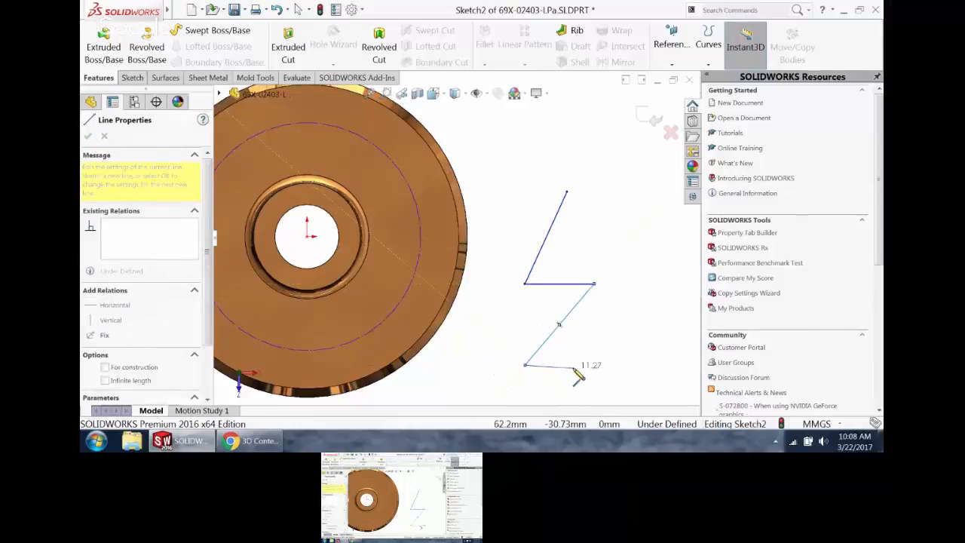
key("Escape")
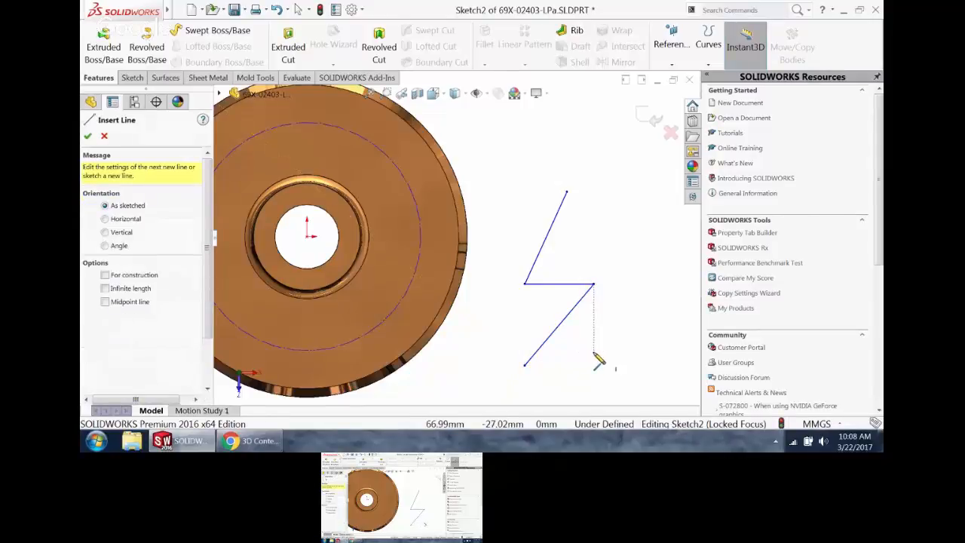
- Sketch a separate V-shaped pair of connected lines just above the zigzag chain
left_click(607, 148)
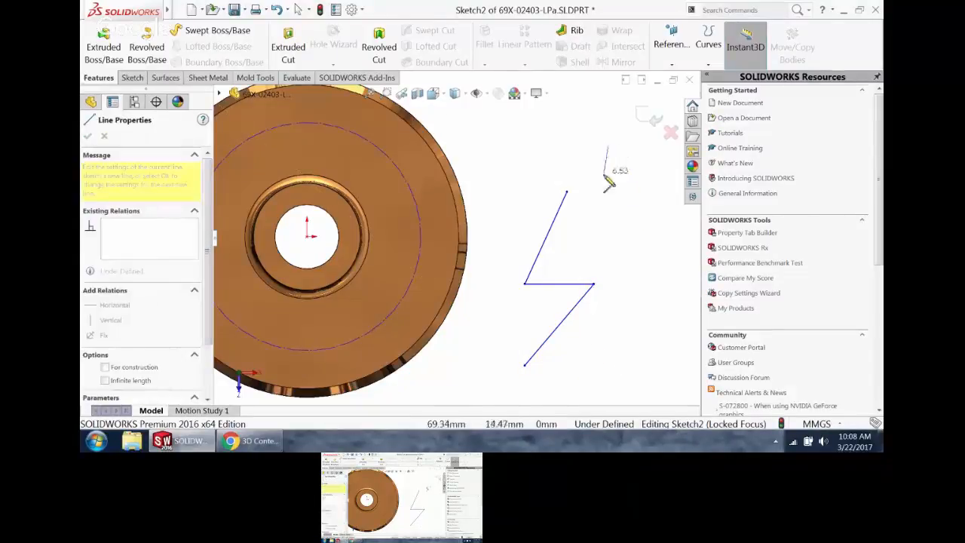
left_click(578, 229)
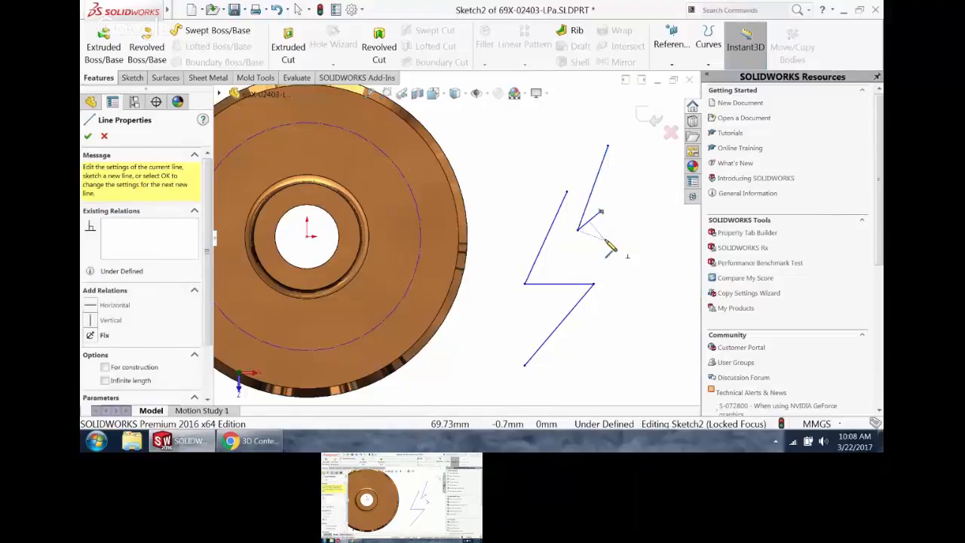
key("Escape")
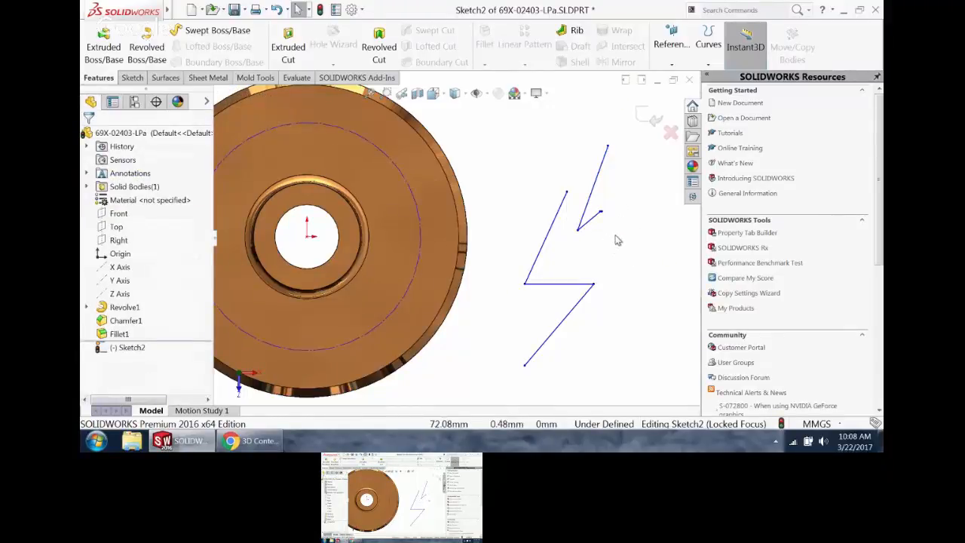
scroll(616, 240, "up", 3)
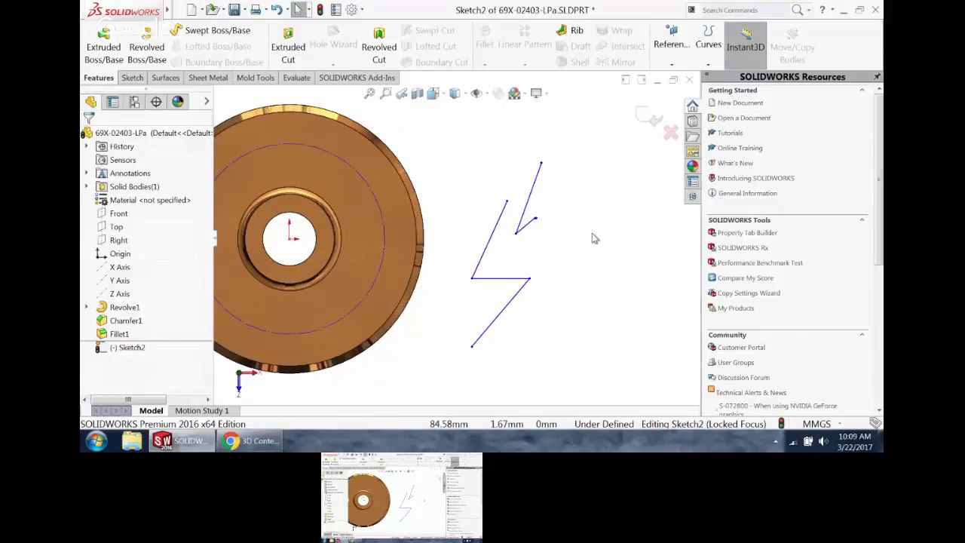
- Sketch a second three-segment zigzag farther from the pulley, plus a separate slanted line about 11 mm long beside it
key("l")
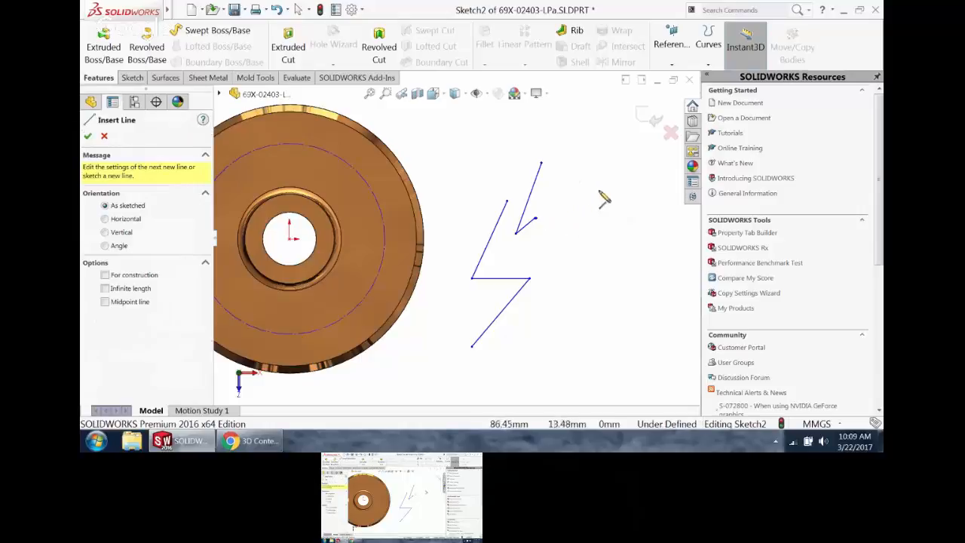
left_click_drag(606, 175, 579, 245)
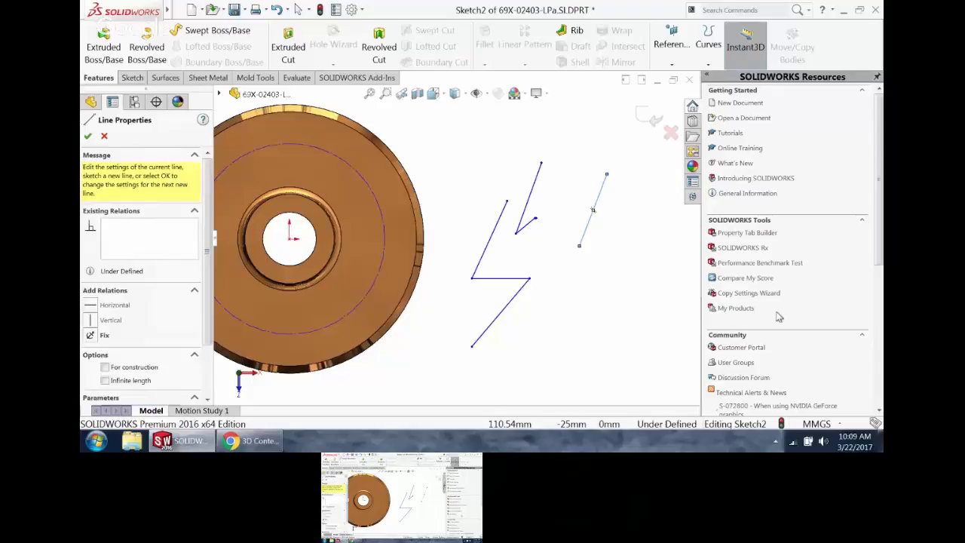
left_click(579, 245)
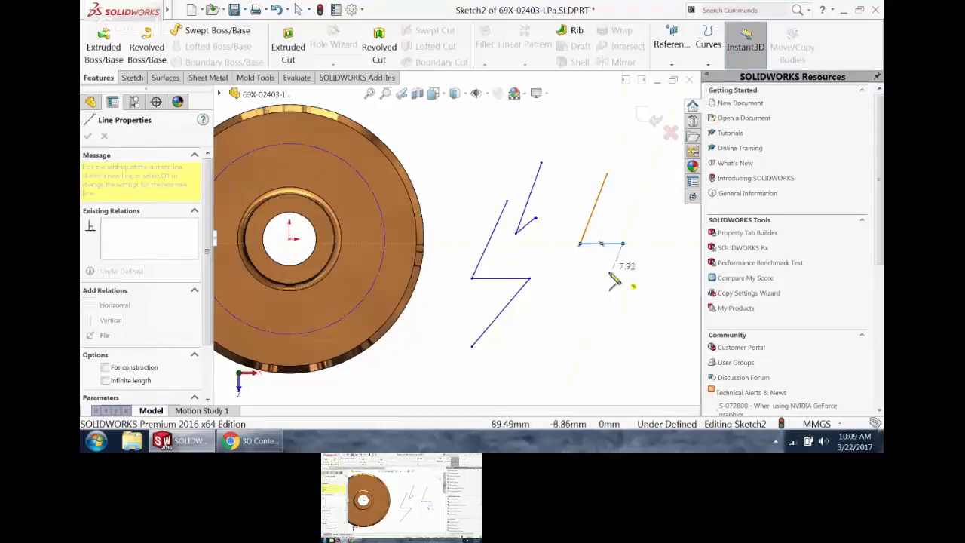
left_click(623, 243)
left_click(591, 317)
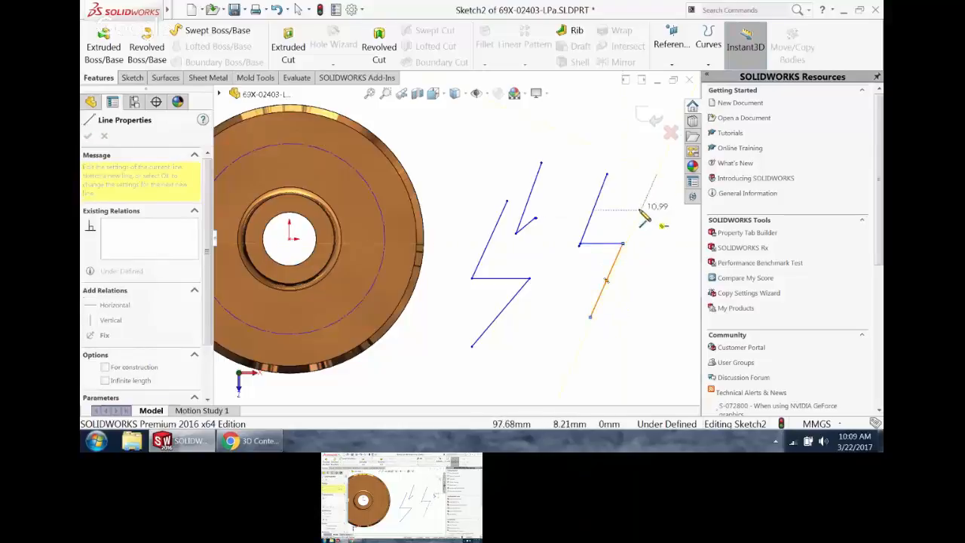
left_click(640, 213)
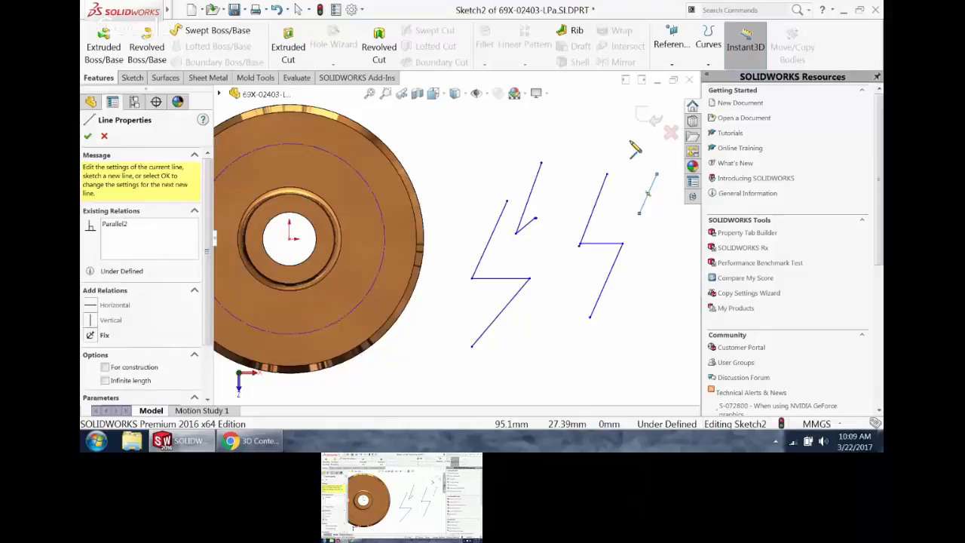
key("Escape")
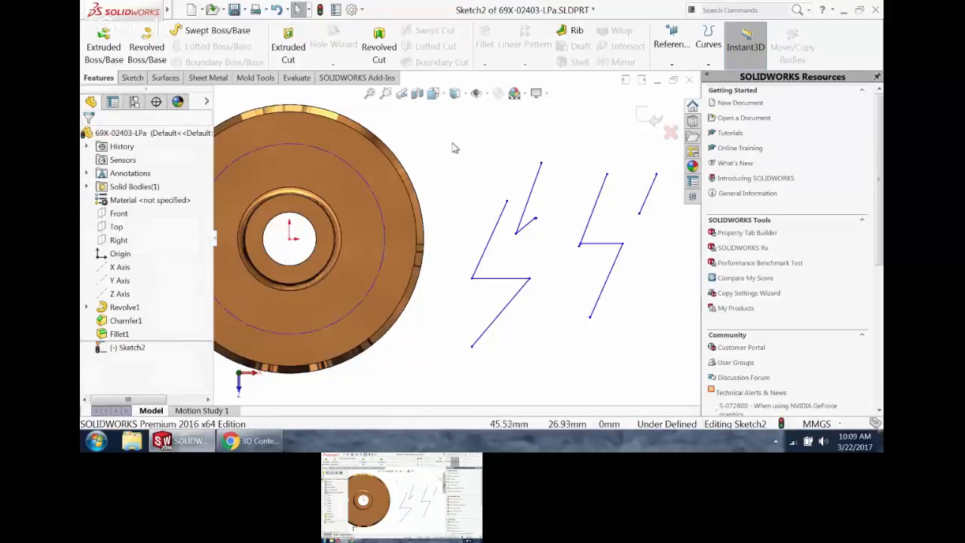
- Window-select the five practice lines lying fully inside the selection box and delete them
mouse_move(456, 141)
left_mouse_down()
mouse_move(561, 258)
mouse_move(625, 255)
mouse_move(610, 258)
left_mouse_up()
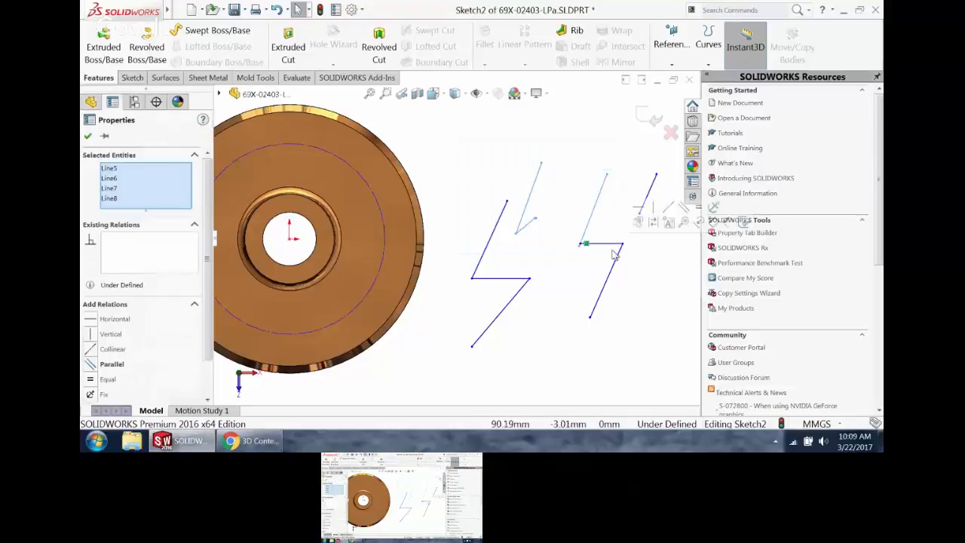
mouse_move(464, 178)
left_mouse_down()
mouse_move(562, 293)
mouse_move(632, 290)
left_mouse_up()
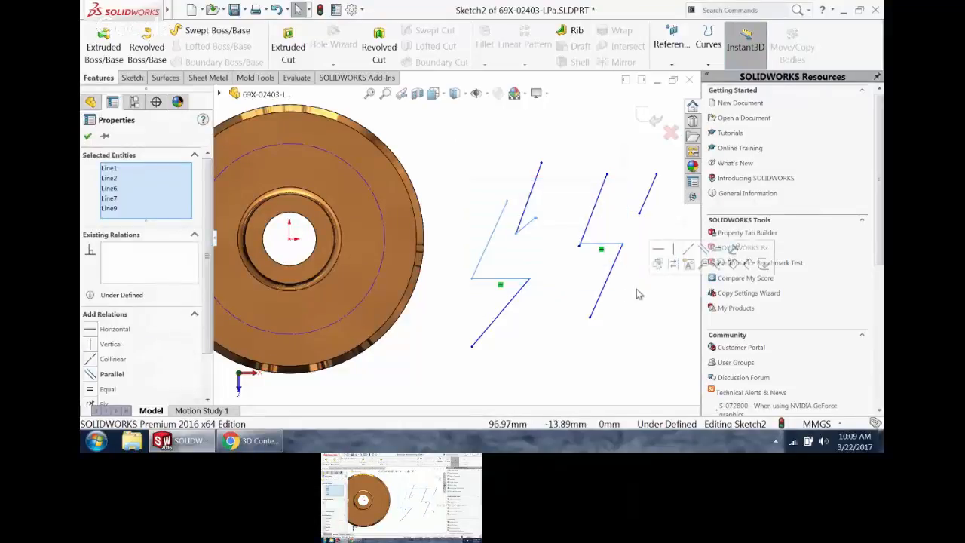
key("Delete")
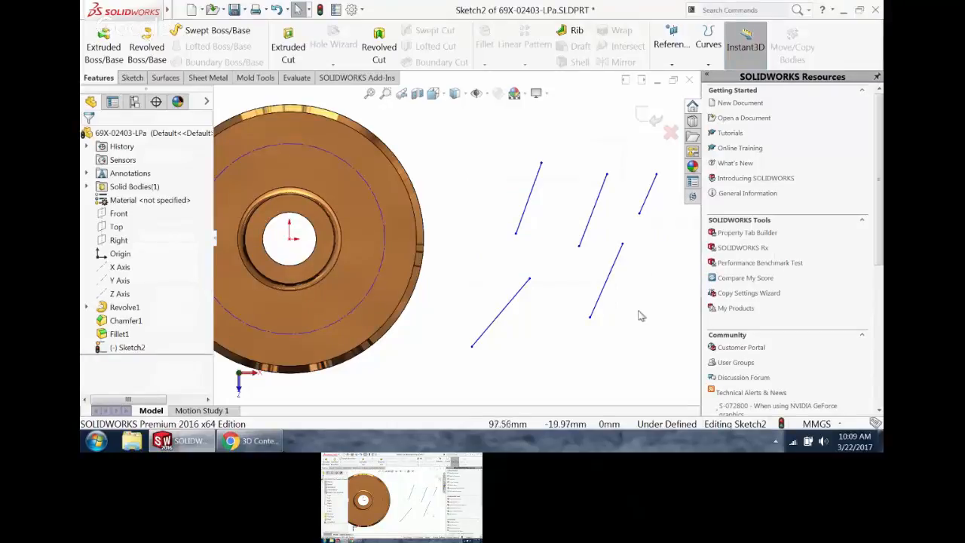
- Select the five remaining slanted practice lines with a crossing selection and delete them
mouse_move(646, 308)
right_mouse_down()
mouse_move(631, 272)
mouse_move(645, 276)
mouse_move(642, 291)
right_mouse_up()
key("Escape")
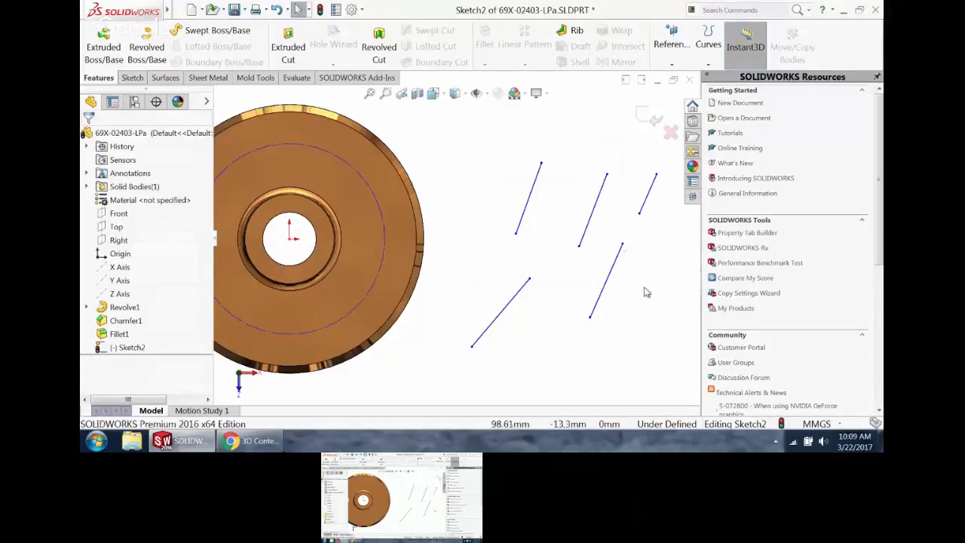
right_click_drag(656, 338, 630, 337)
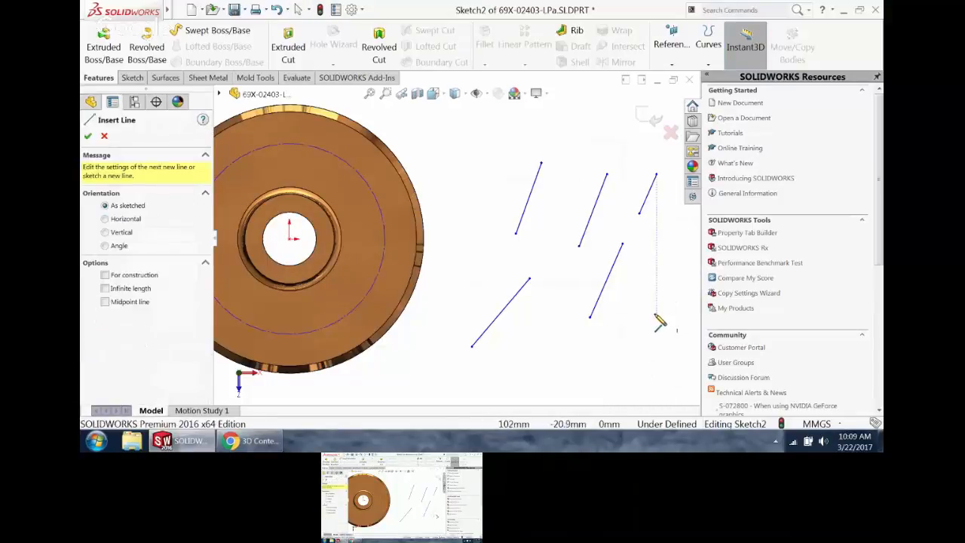
key("Escape")
left_click_drag(659, 324, 490, 201)
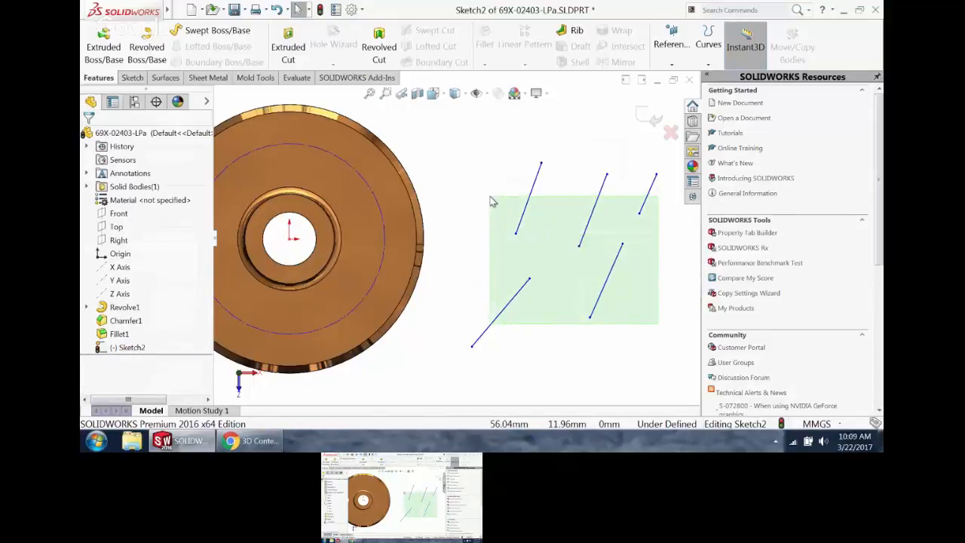
left_click_drag(491, 201, 491, 200)
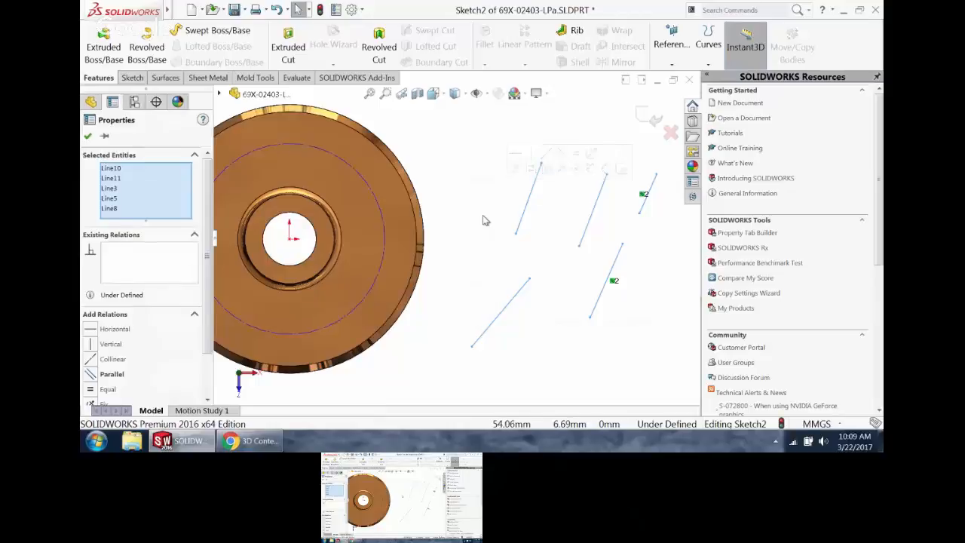
key("Delete")
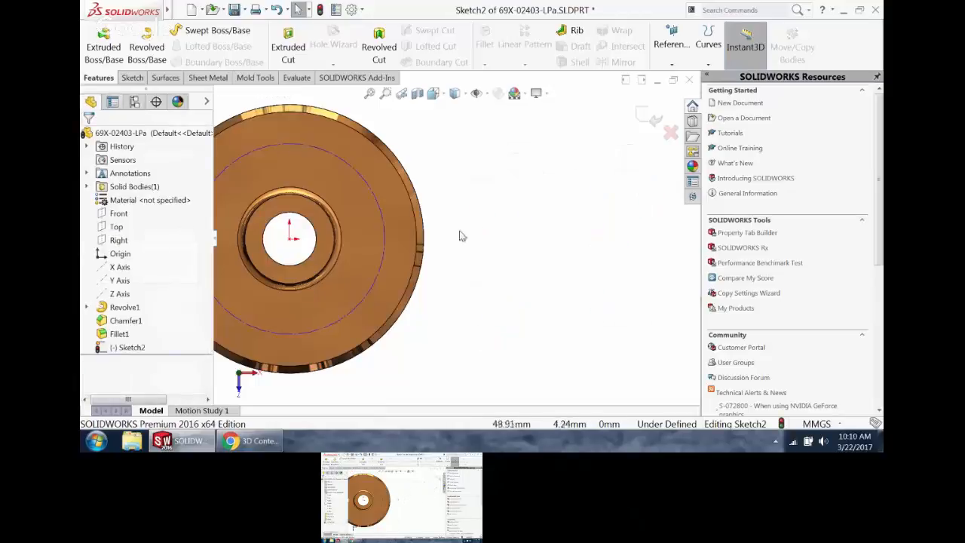
- Sketch a vertical line about 27 mm long from the origin up to the construction circle on the flange face
scroll(425, 284, "up", 3)
scroll(385, 212, "down", 4)
scroll(387, 218, "up", 2)
scroll(293, 304, "down", 2)
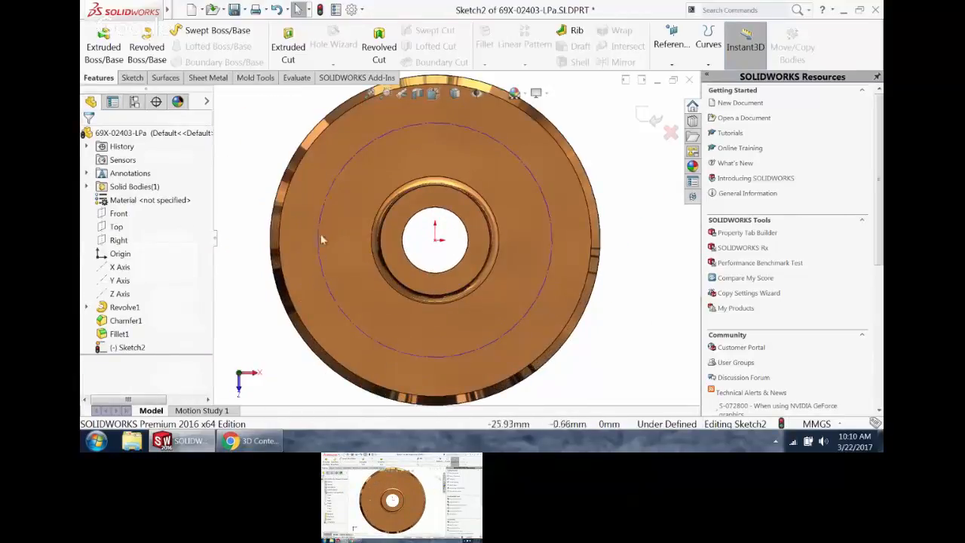
right_click_drag(285, 113, 252, 116)
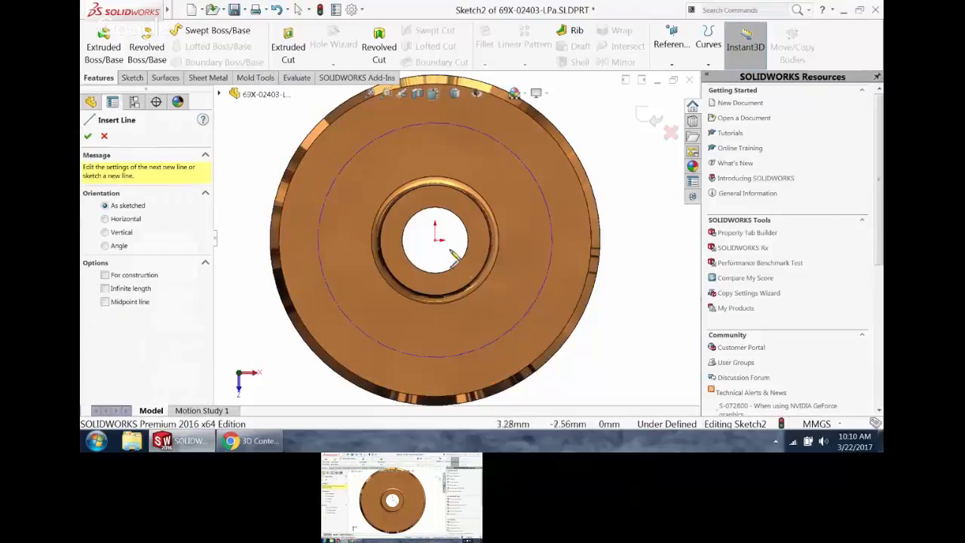
left_click(436, 240)
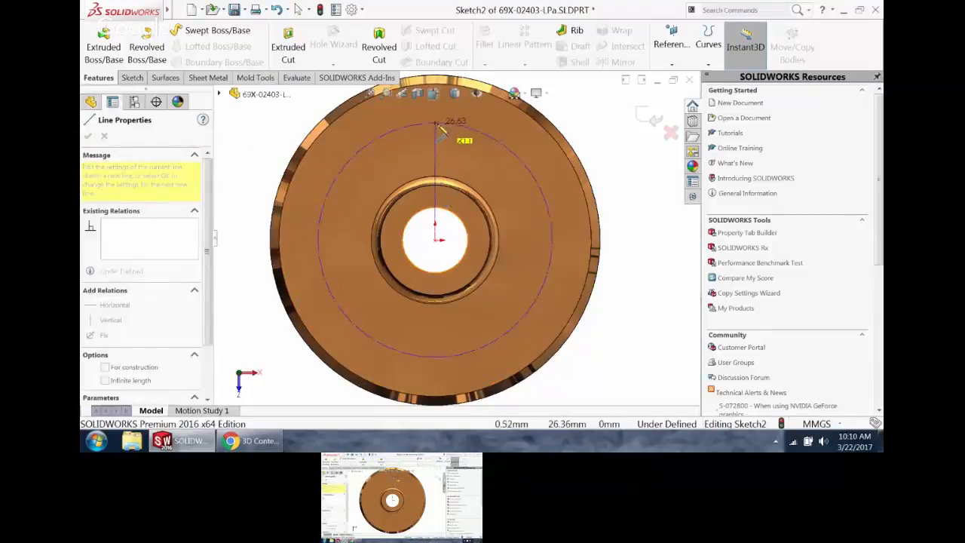
left_click(435, 122)
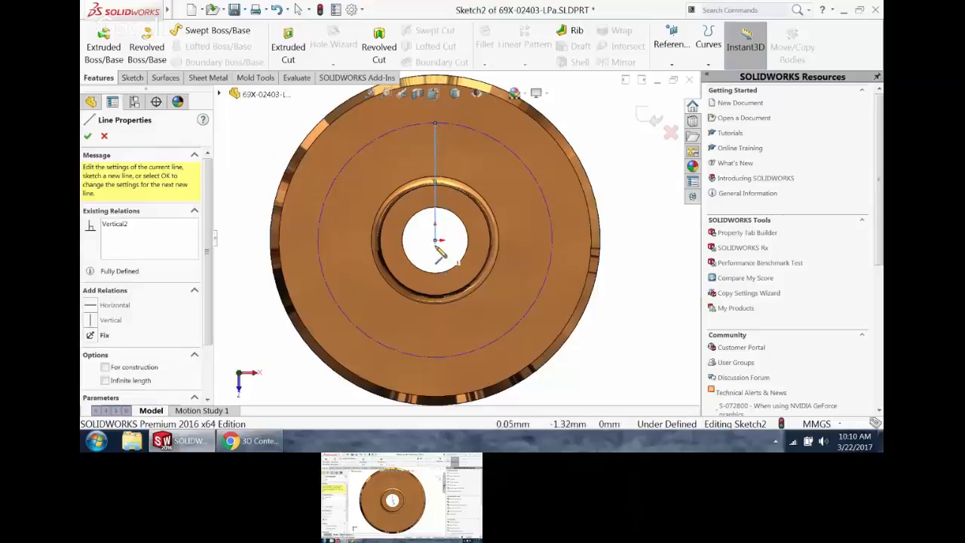
- Sketch a slanted line from the origin to the upper-right of the construction circle, and convert both radial lines to construction geometry
left_click_drag(436, 239, 502, 143)
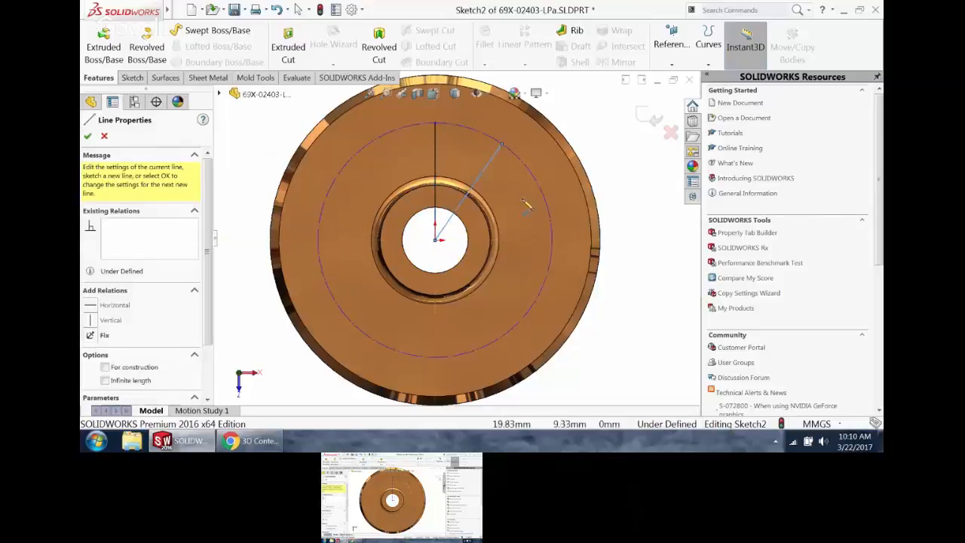
key("Escape")
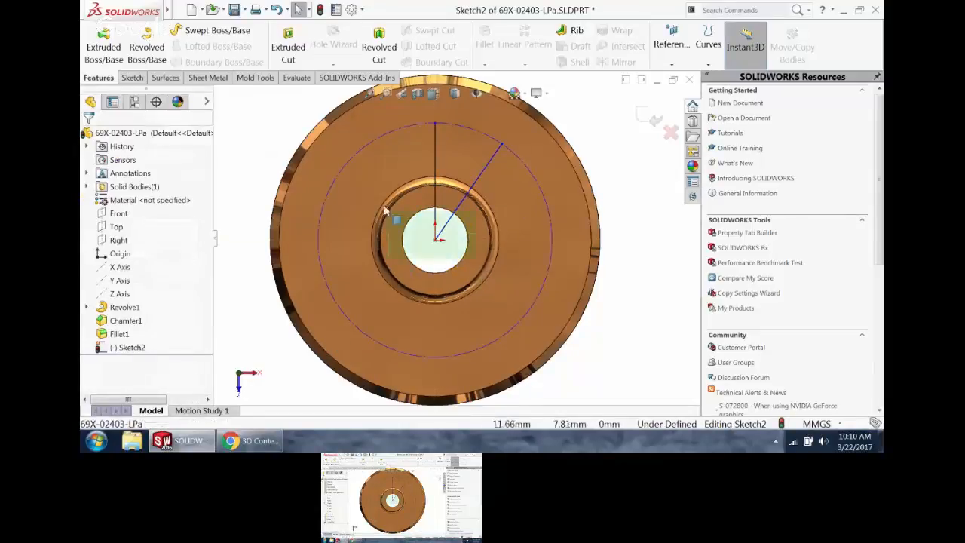
left_click_drag(385, 212, 381, 207)
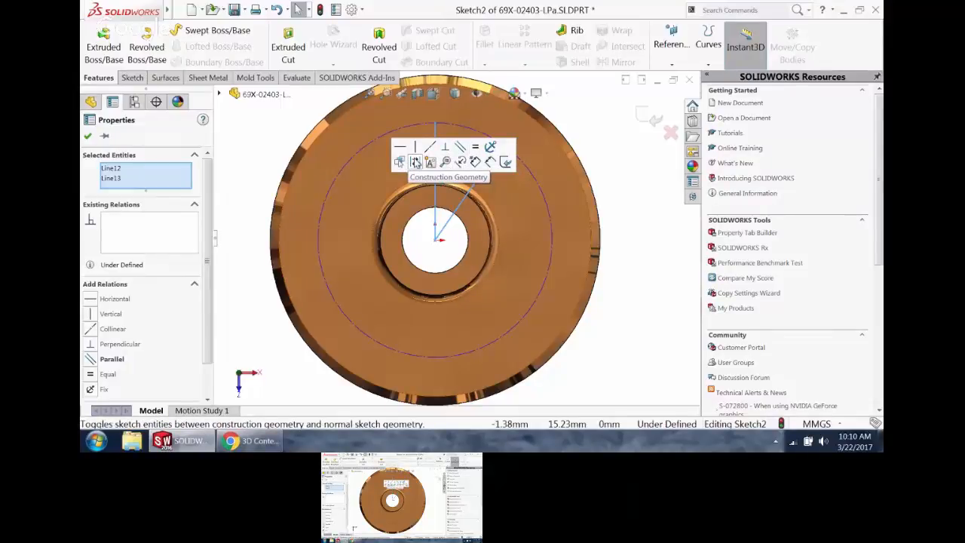
left_click(416, 163)
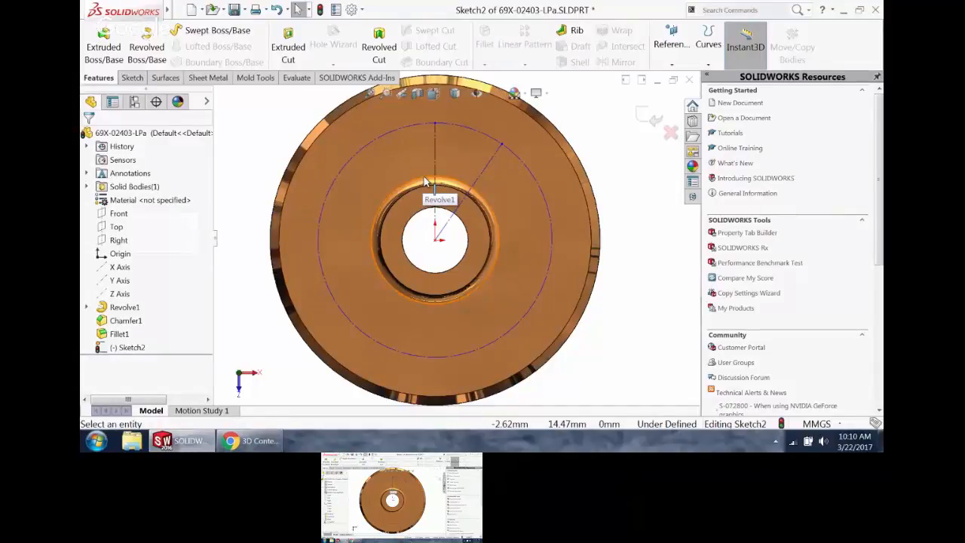
- Add a diameter dimension to the construction circle, with its text outside the pulley's upper-left edge
right_click_drag(631, 206, 631, 160)
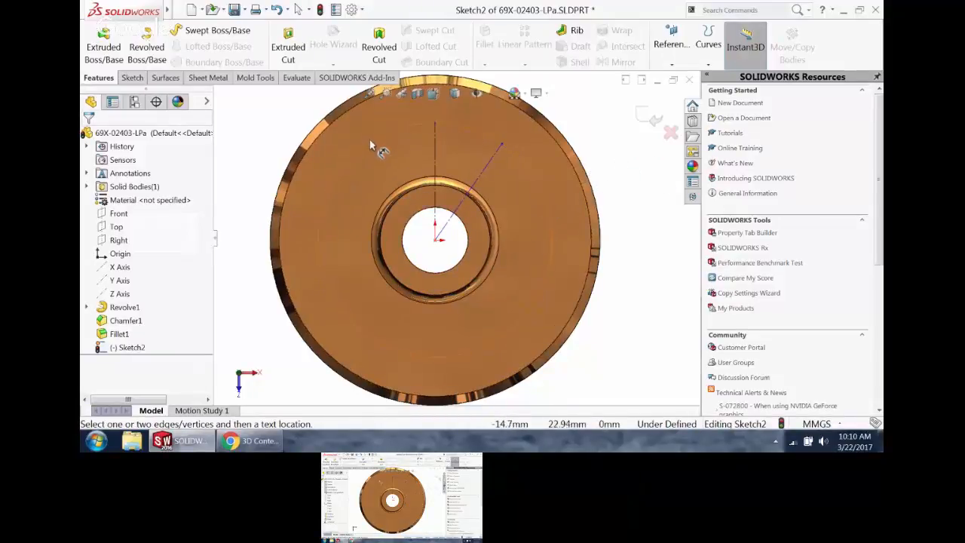
left_click(343, 167)
left_click(341, 165)
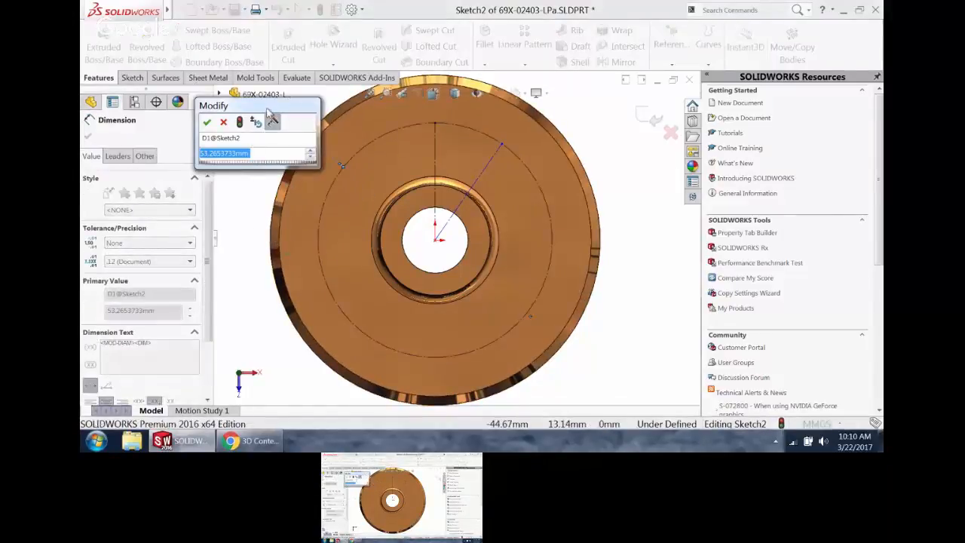
left_click_drag(271, 113, 247, 170)
left_click(281, 209)
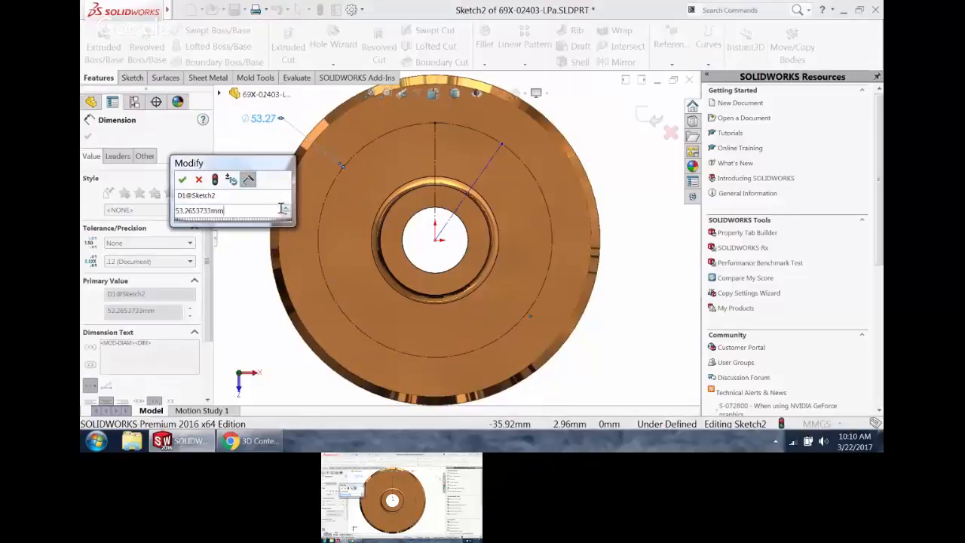
- Try raising and lowering the construction circle's diameter in 10 mm increments, leaving it at 63.27 mm
left_click(286, 209)
left_click(286, 214)
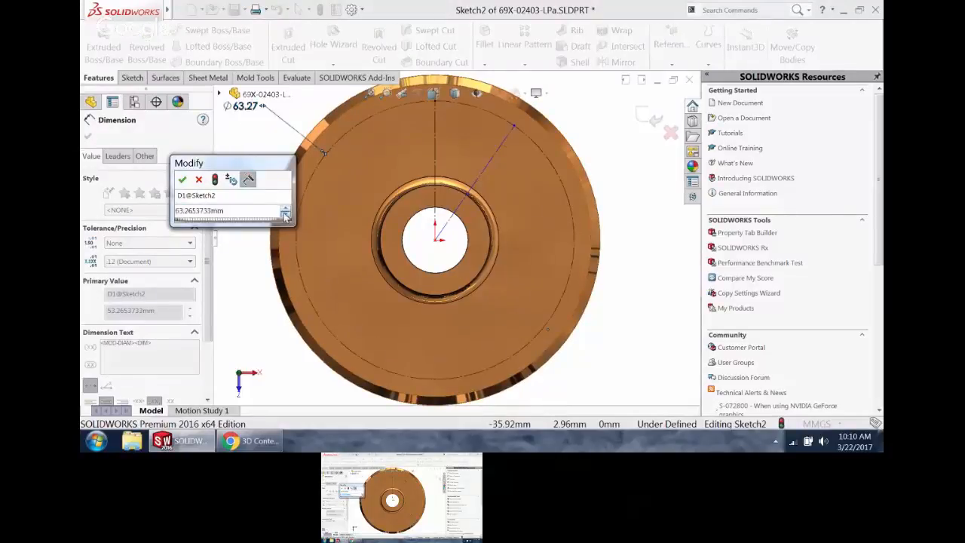
left_click(285, 208)
left_click(285, 215)
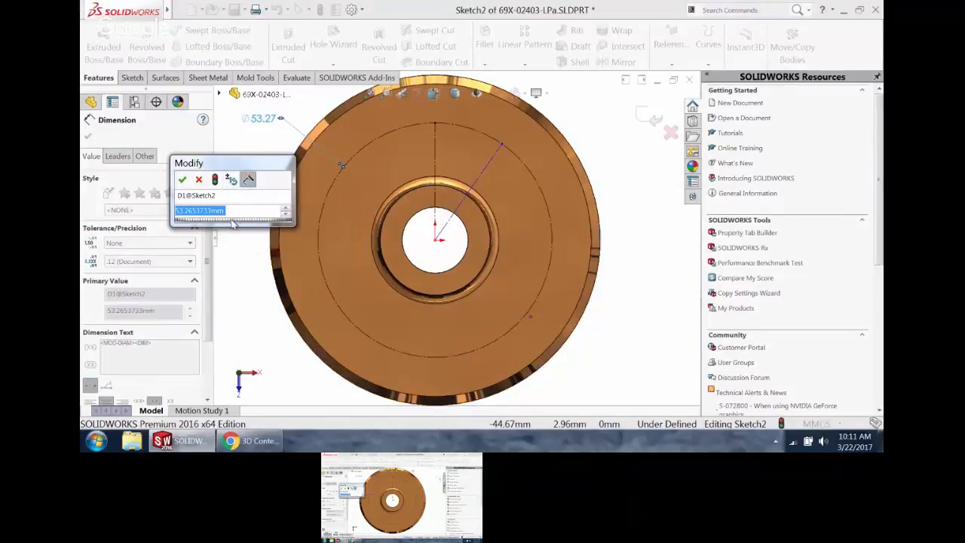
left_click_drag(234, 223, 242, 226)
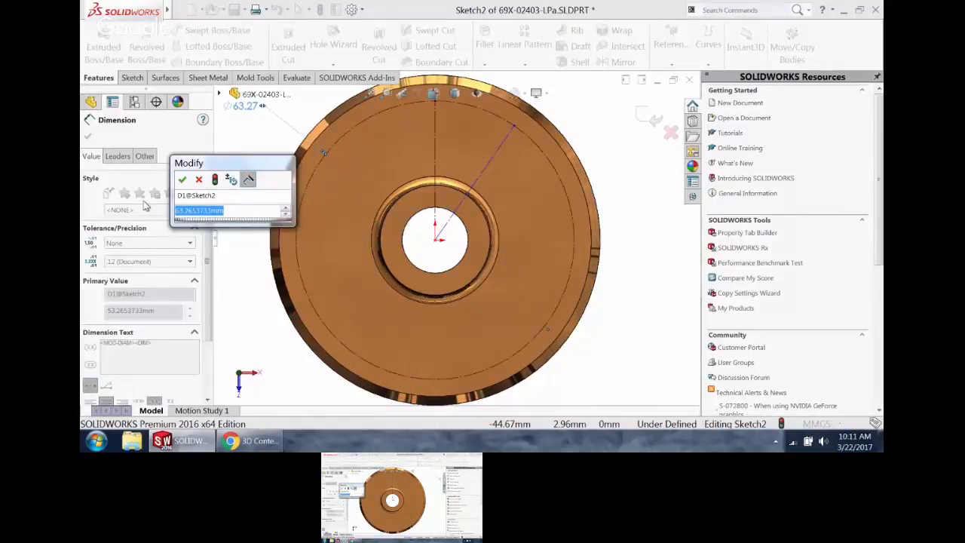
- Set the construction circle's diameter with the expression 100/2
type("1")
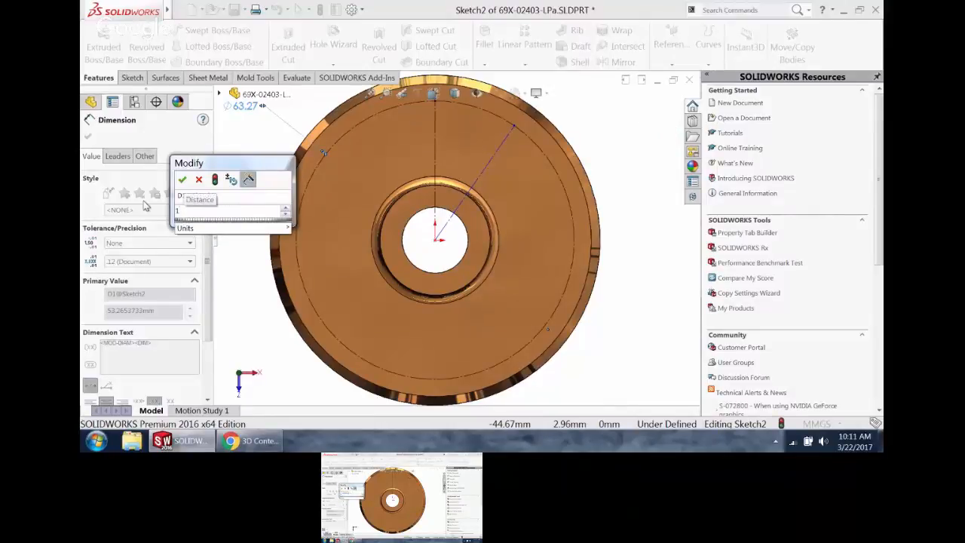
type("00/2")
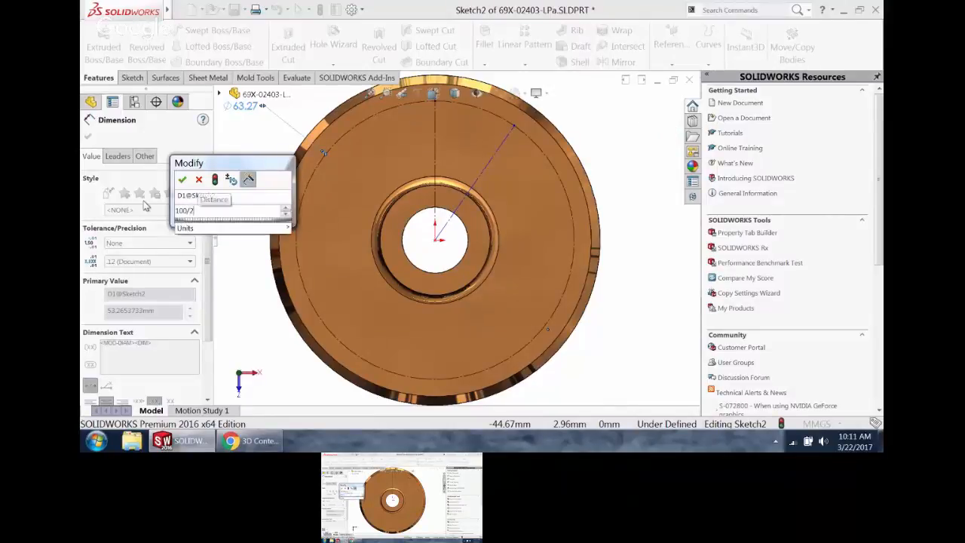
key("Return")
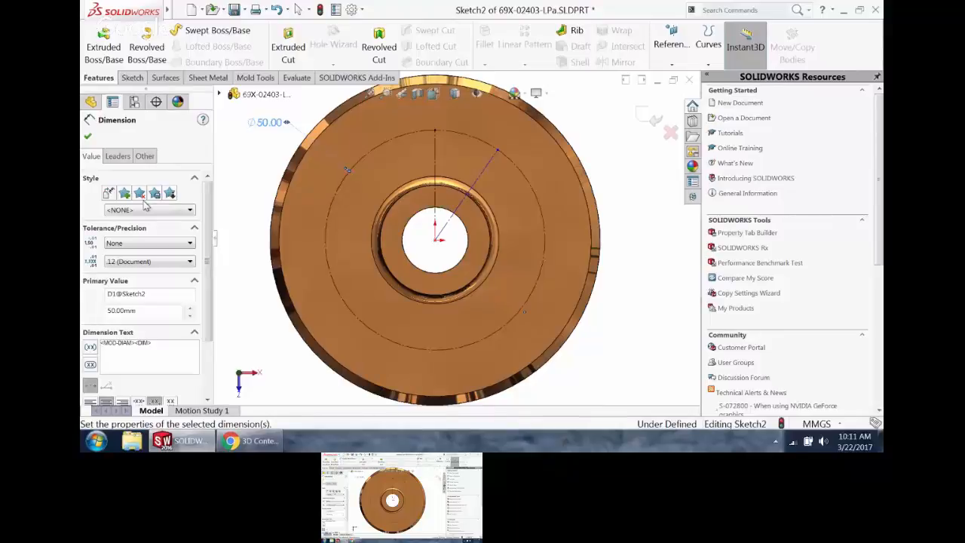
- Dimension the angle between the vertical and slanted construction lines and set it with the expression 360/12
left_click(436, 158)
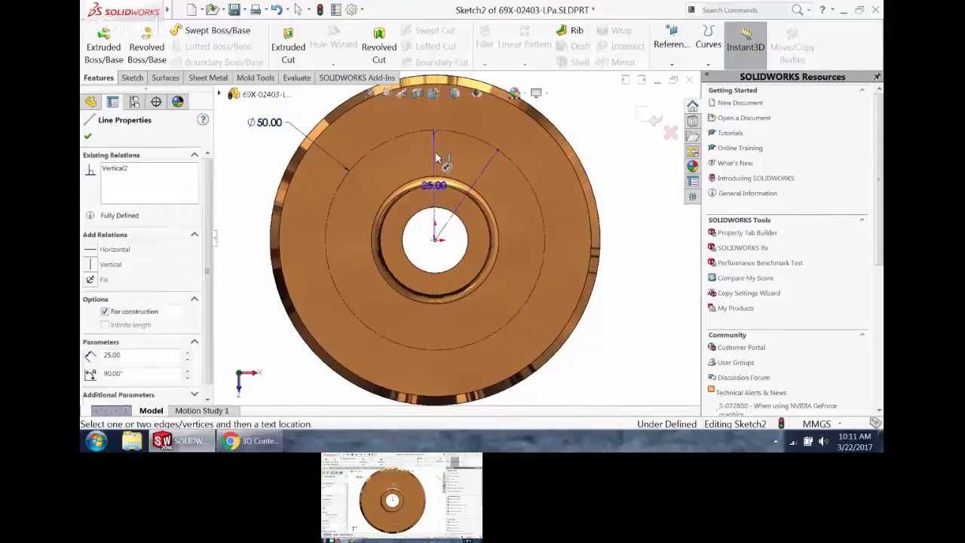
left_click(479, 181)
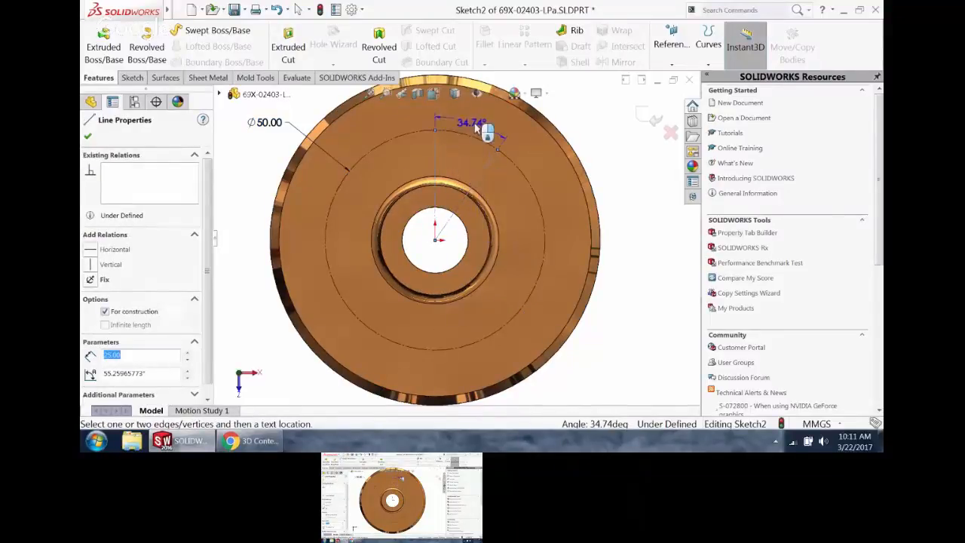
left_click(475, 127)
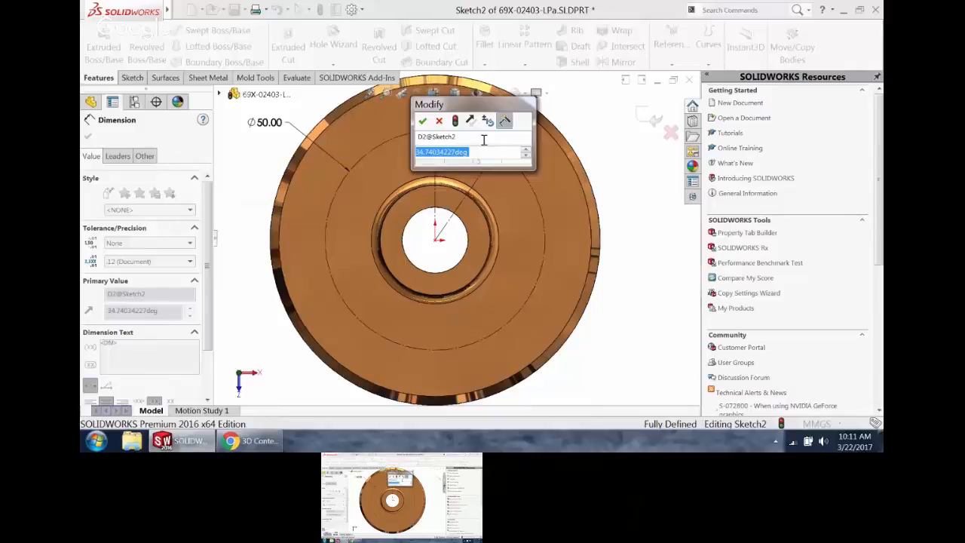
type("360/12")
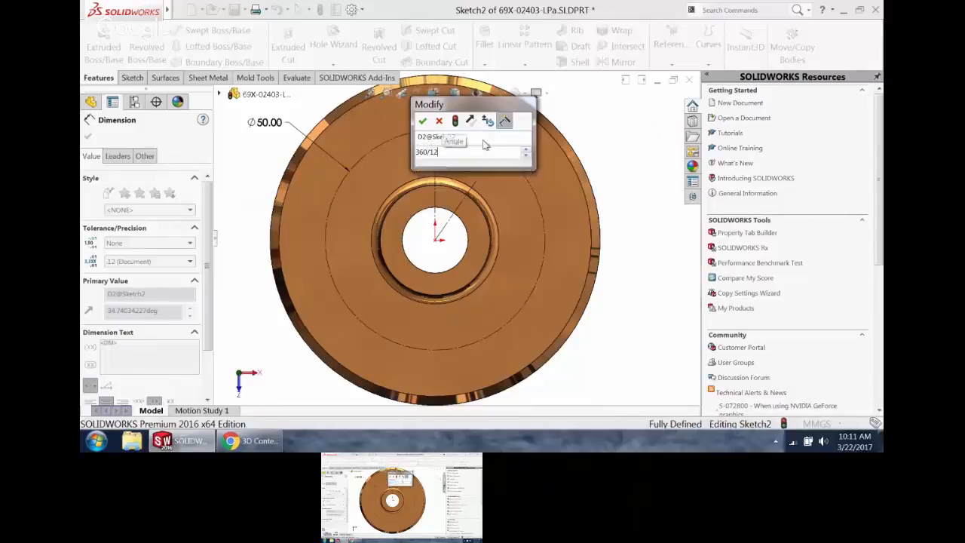
key("Return")
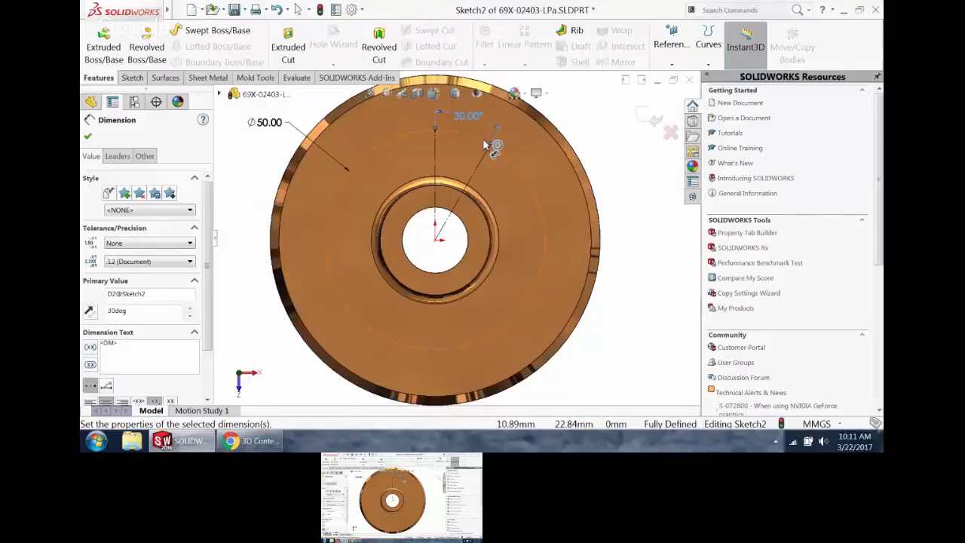
- Move the 30° angle dimension outside the pulley's upper-right edge
scroll(510, 205, "up", 2)
scroll(409, 264, "down", 1)
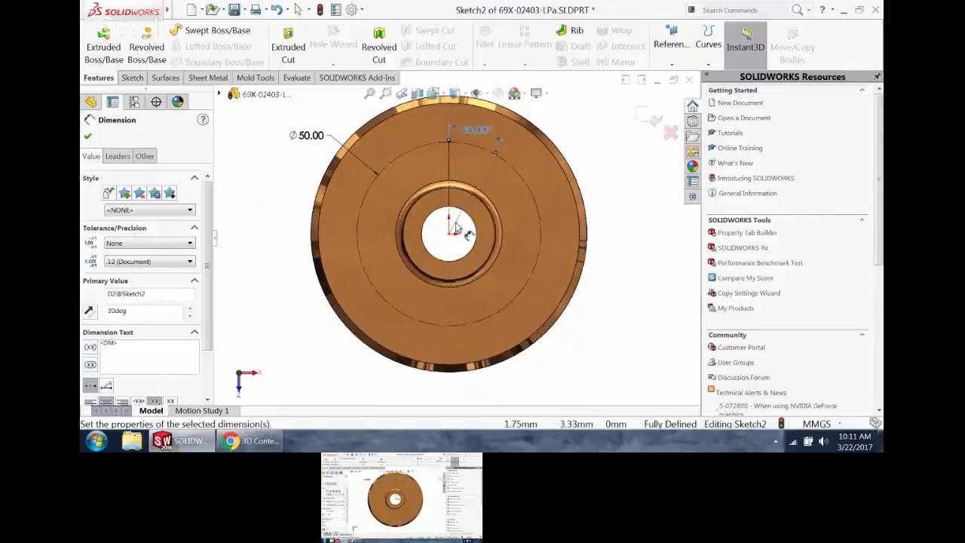
key("Escape")
scroll(489, 171, "up", 2)
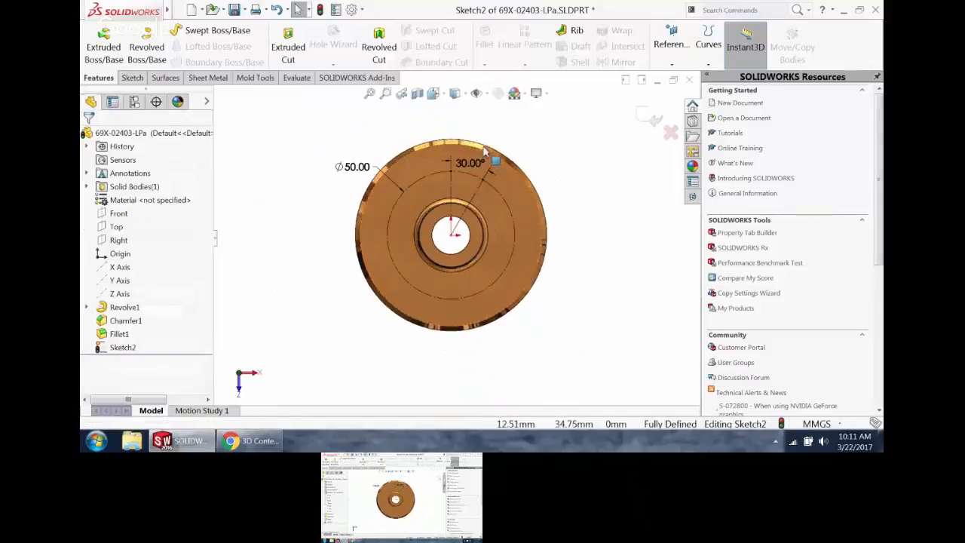
left_click_drag(476, 169, 539, 142)
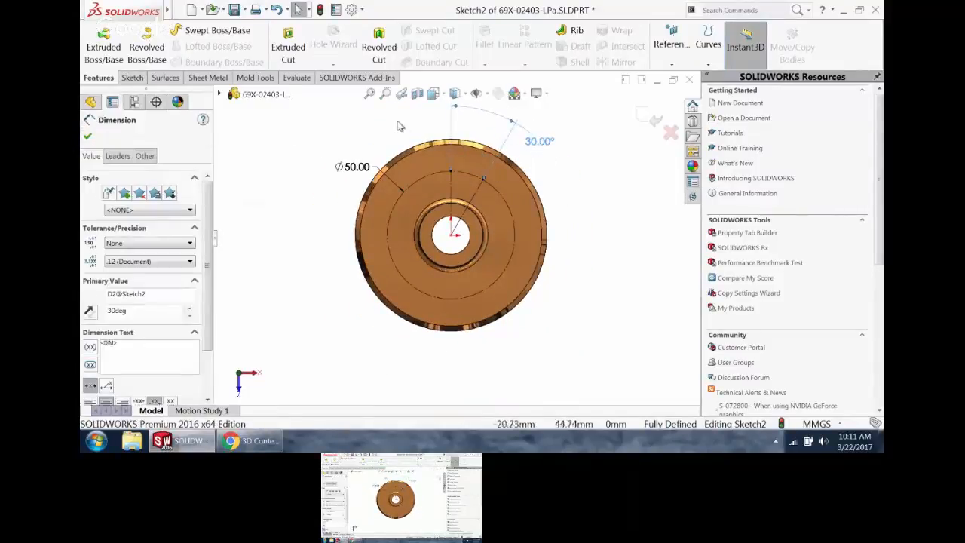
key("Escape")
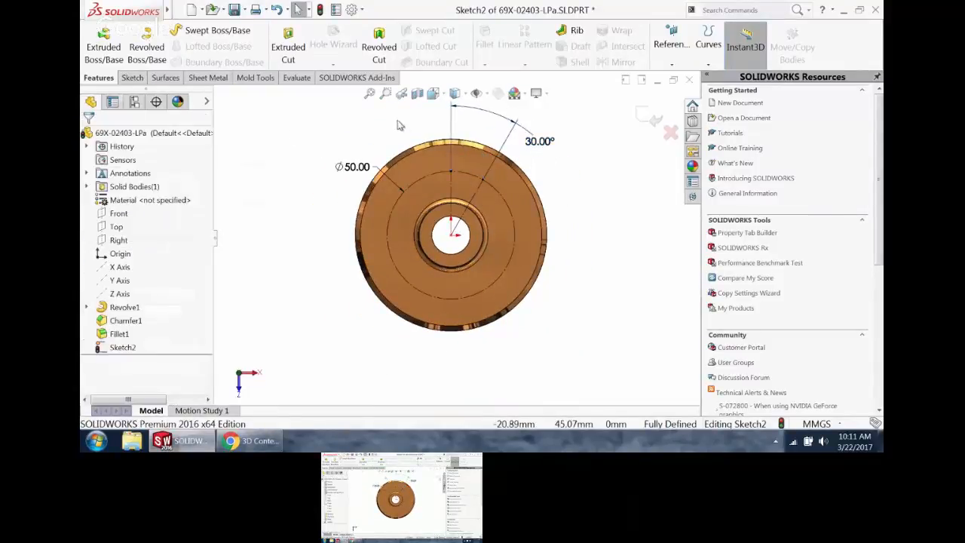
- Enable on screen numeric input on entity creation in the system's sketch options
left_click(350, 10)
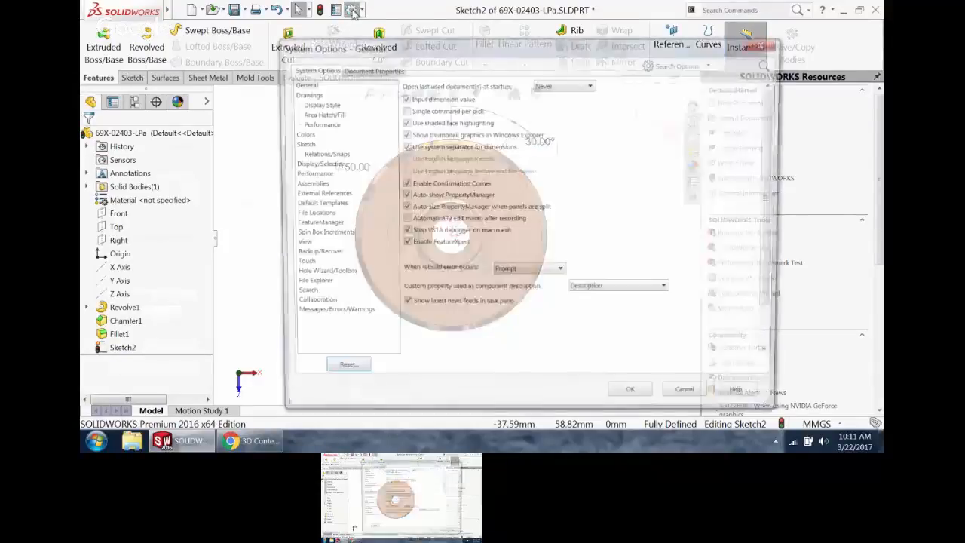
left_click(296, 144)
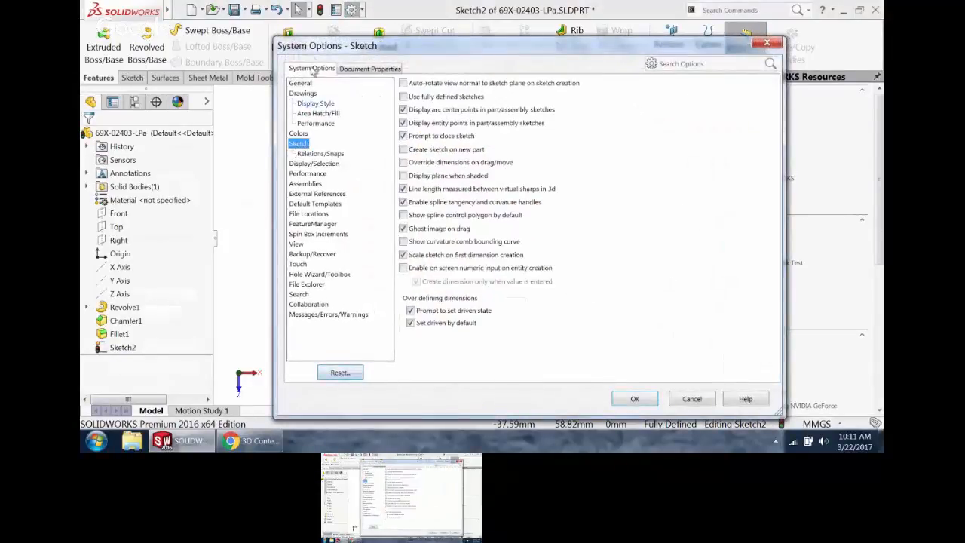
left_click(405, 269)
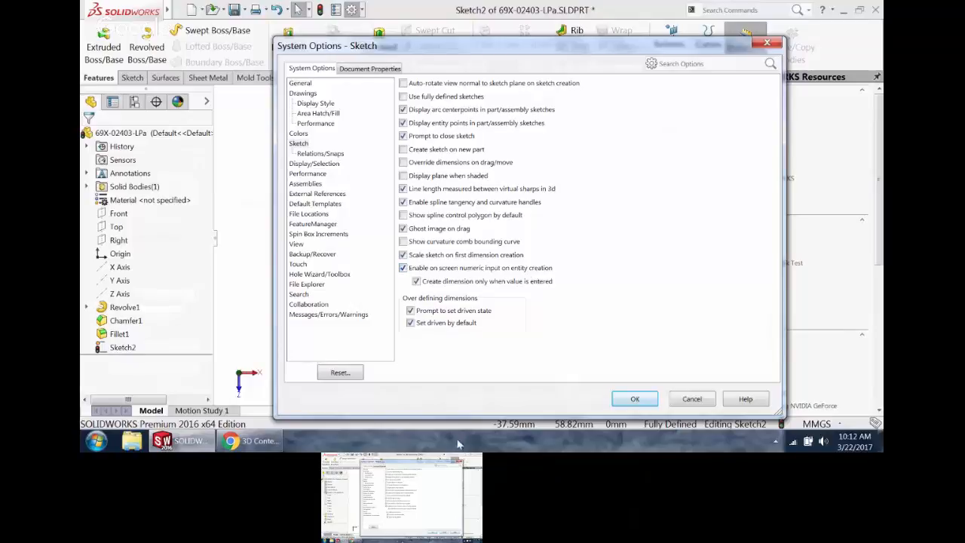
left_click(634, 399)
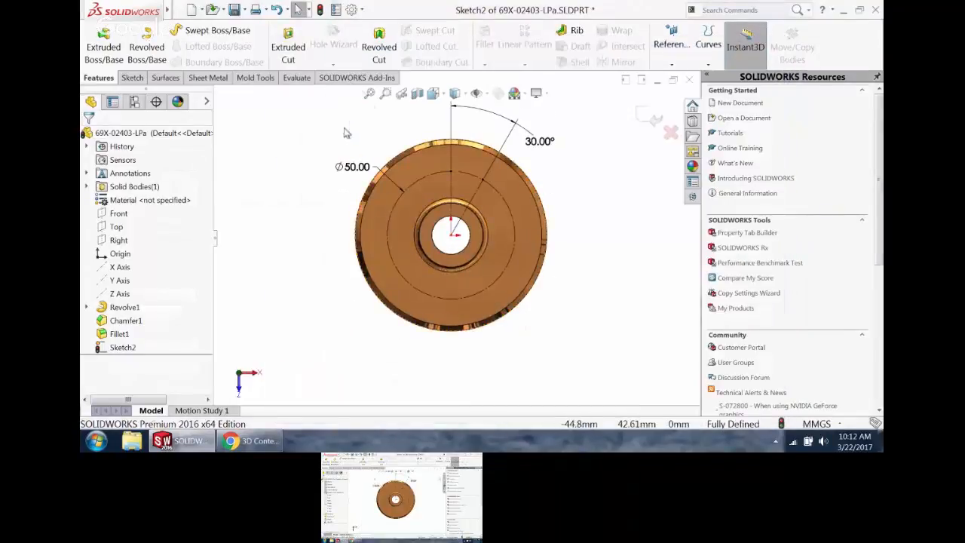
- Sketch an 8 mm diameter circle centred on the vertical construction line's outer endpoint and move its dimension clear of the pulley
right_click_drag(343, 133, 370, 130)
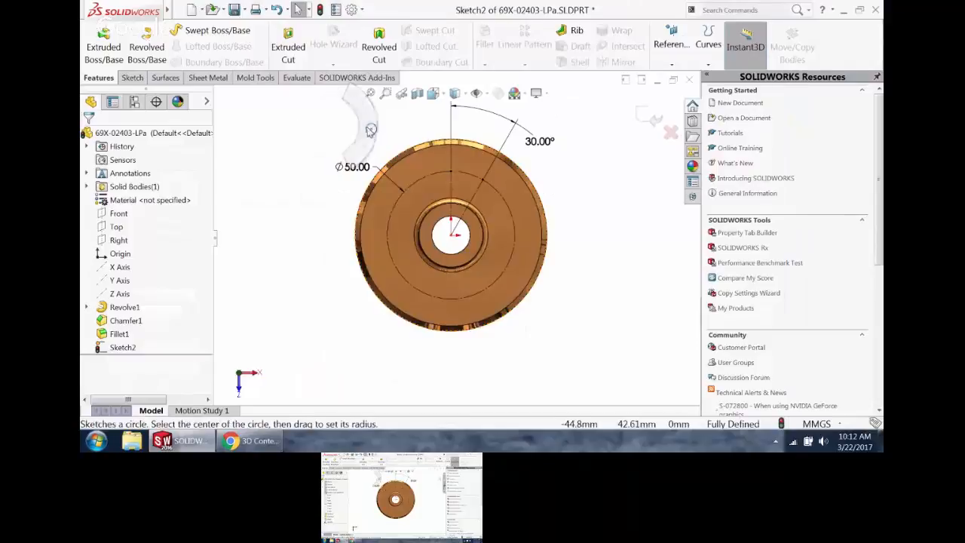
left_click(451, 171)
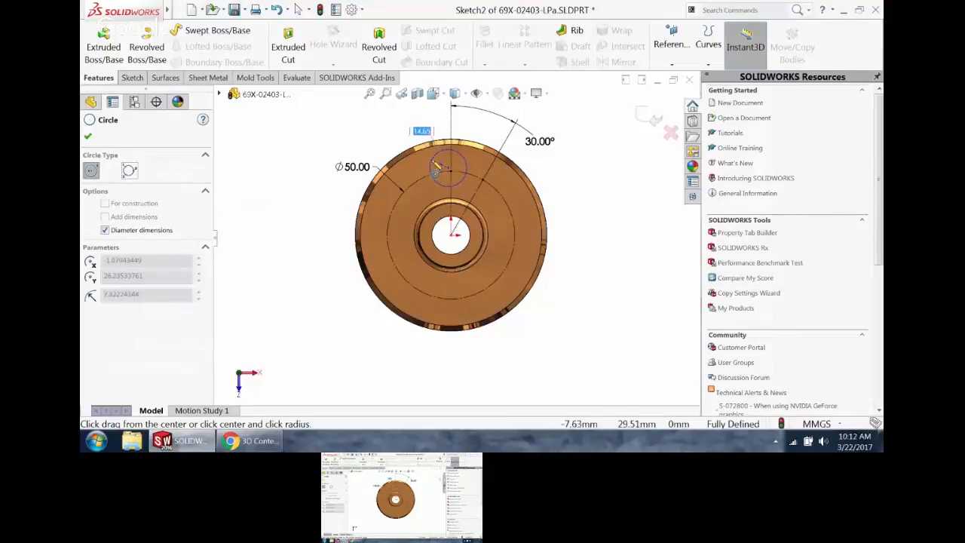
left_click(433, 161)
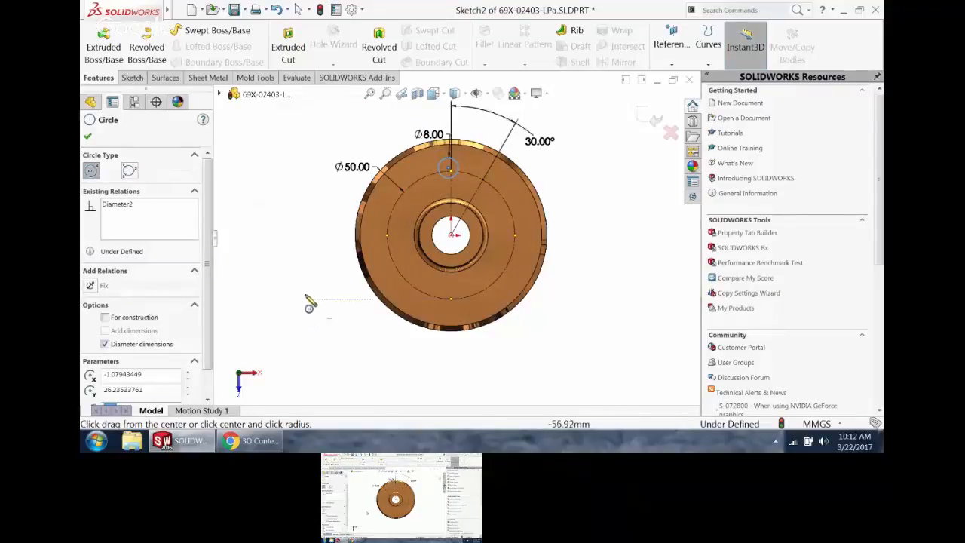
key("Escape")
mouse_move(448, 168)
left_mouse_down()
mouse_move(444, 185)
mouse_move(452, 169)
mouse_move(414, 133)
left_mouse_up()
- Sketch a circle about 12 mm in diameter, centred where the slanted construction line meets the 50 mm construction circle
right_click_drag(571, 176, 626, 174)
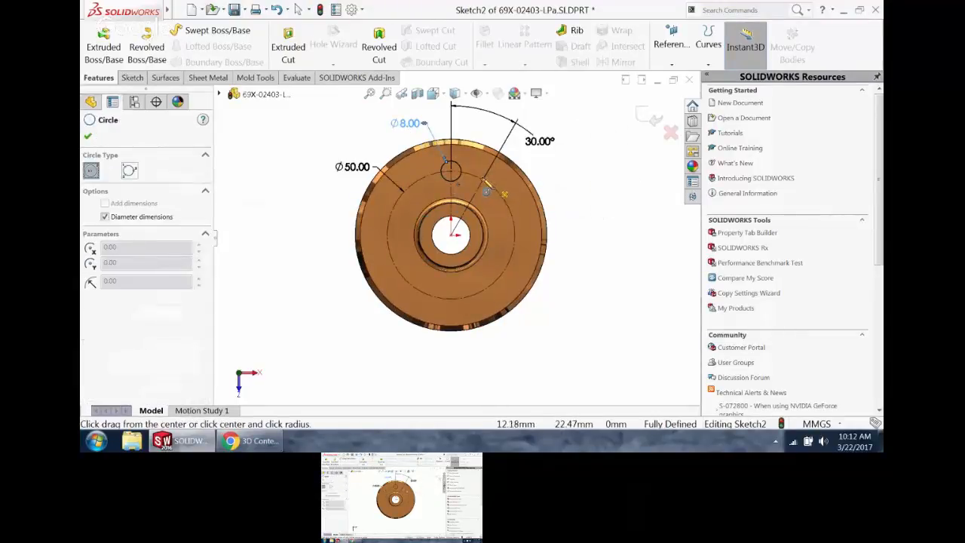
left_click(482, 181)
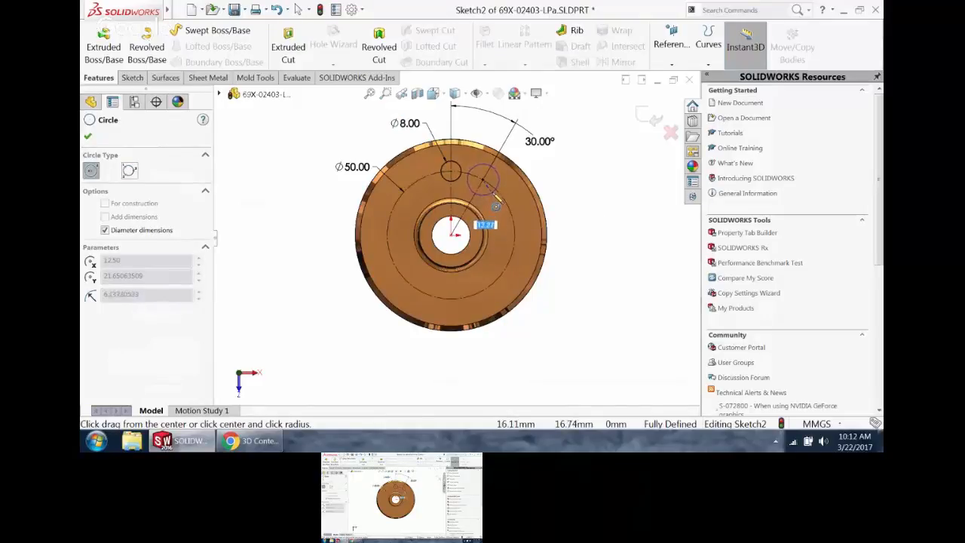
type(".25")
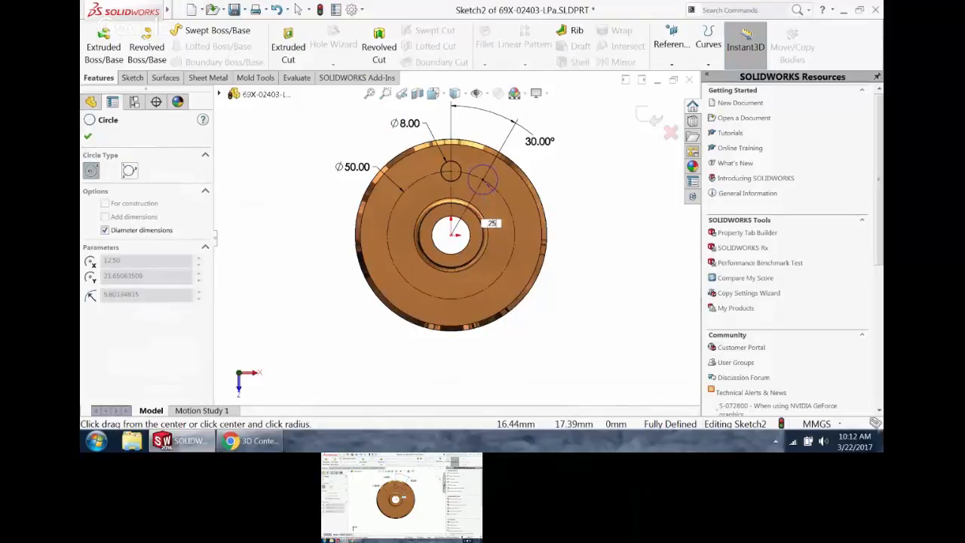
type(".25")
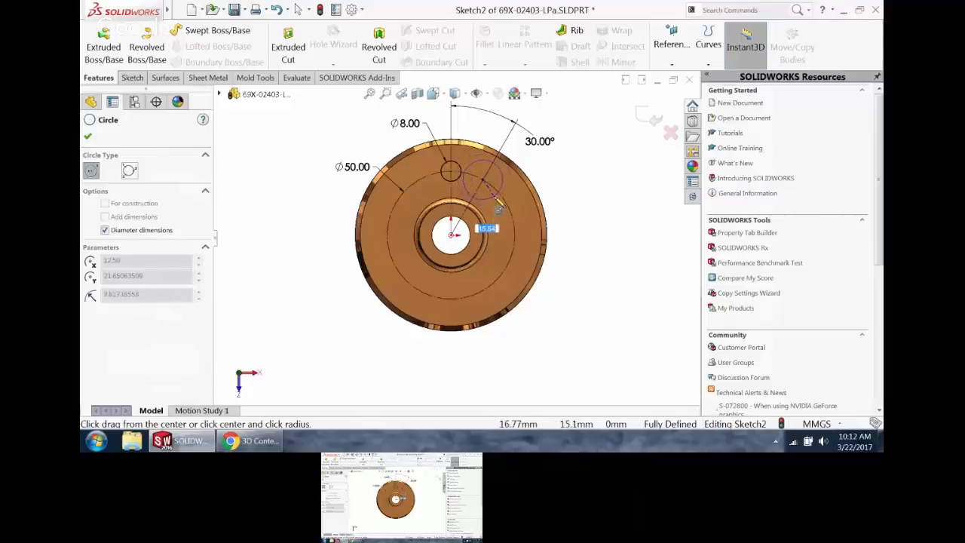
type("2")
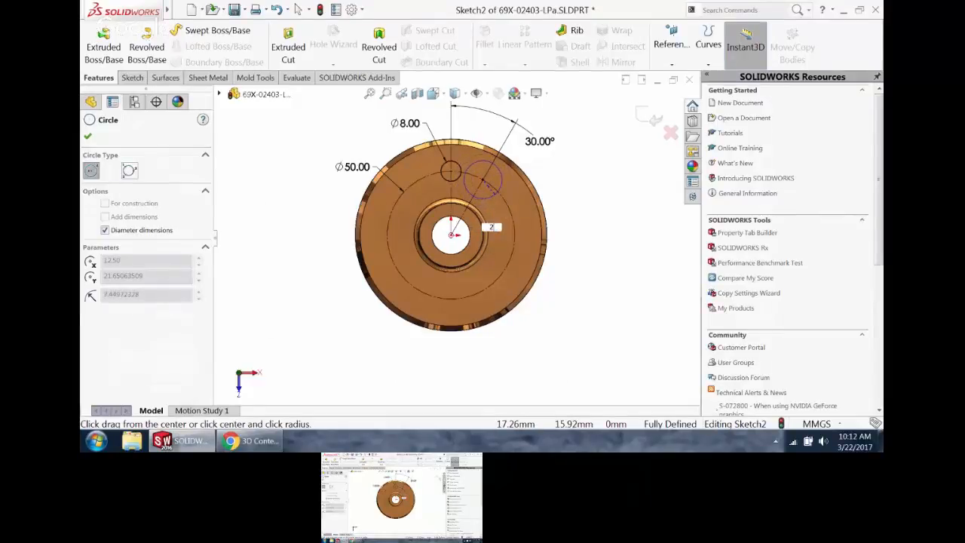
key("Return")
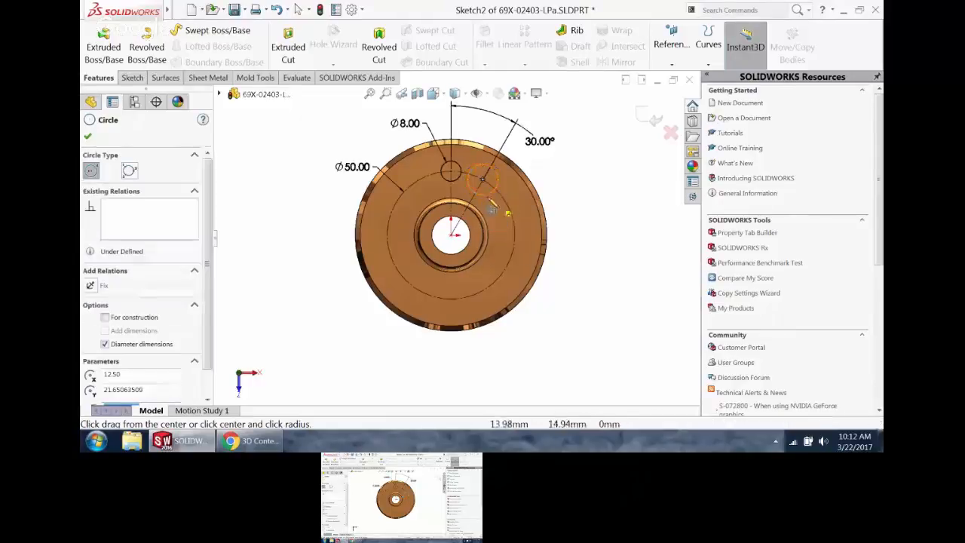
- Dimension the new circle's diameter and set it to .25in
right_click_drag(619, 225, 607, 194)
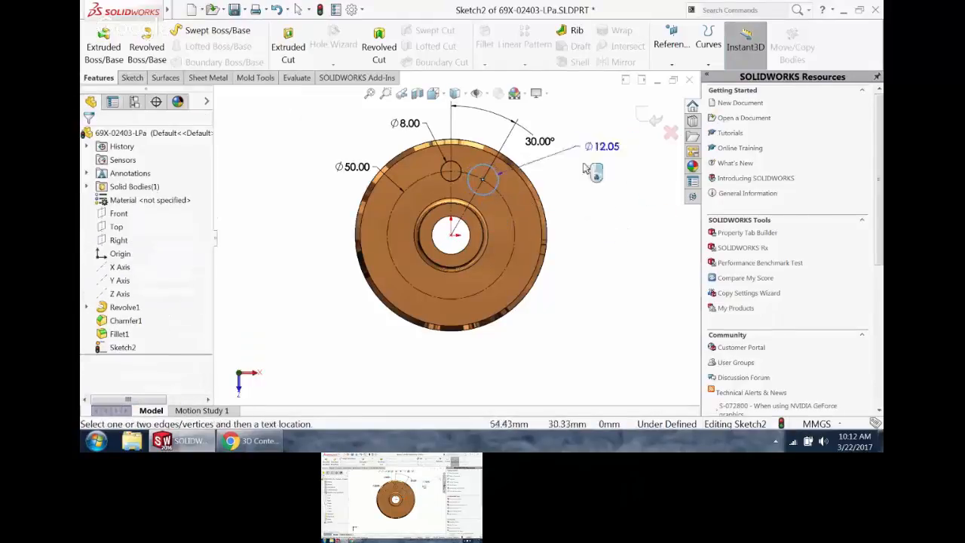
left_click(577, 163)
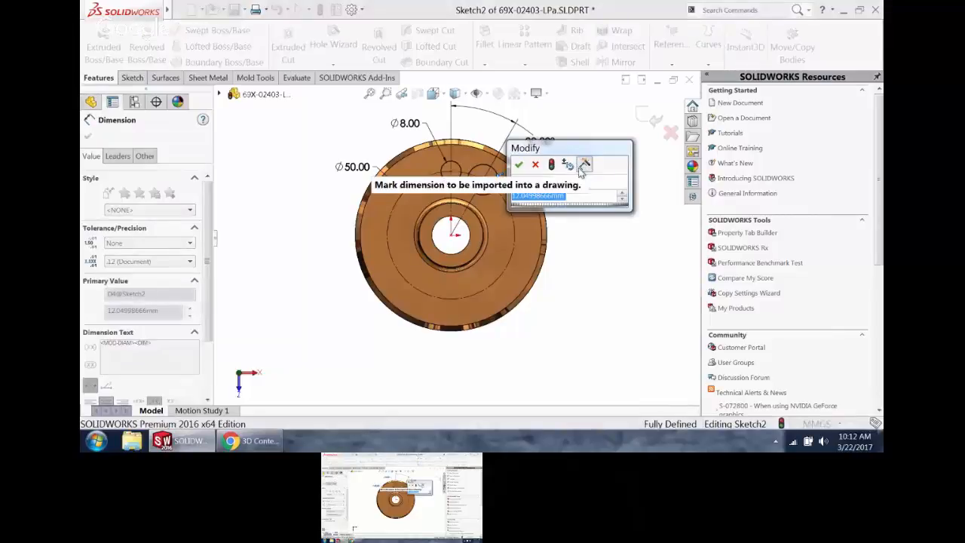
type(".25in")
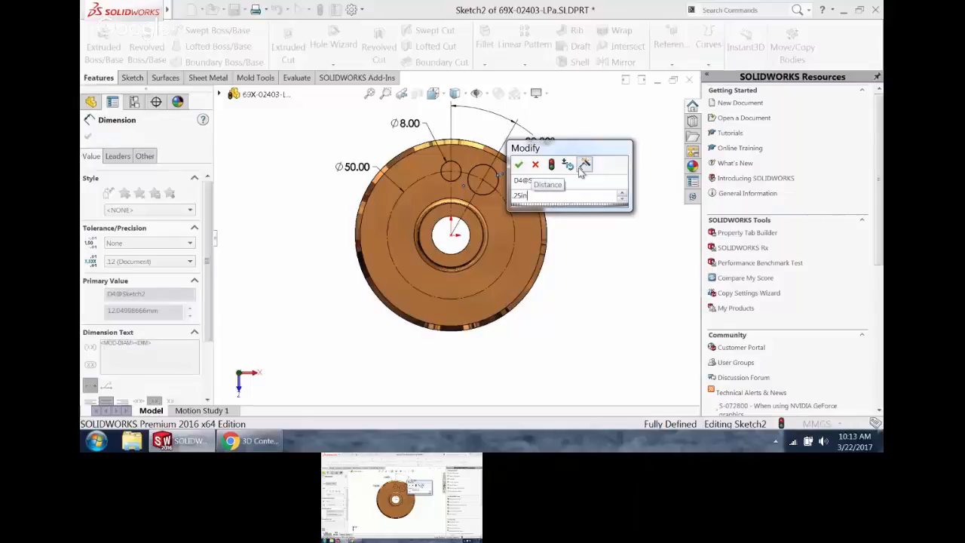
key("Return")
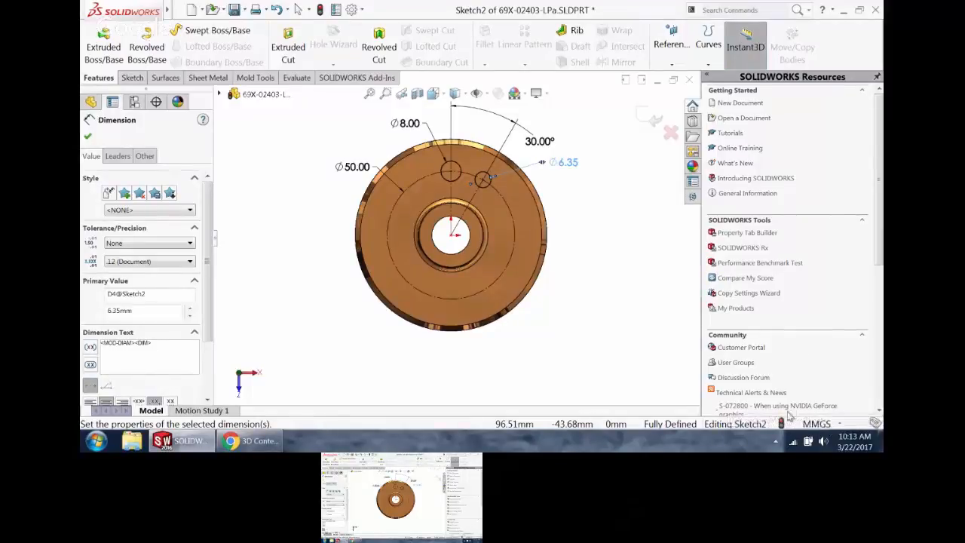
- Switch the document units to IPS to view Sketch2's dimensions in inches, and return the units to MMGS
left_click(820, 424)
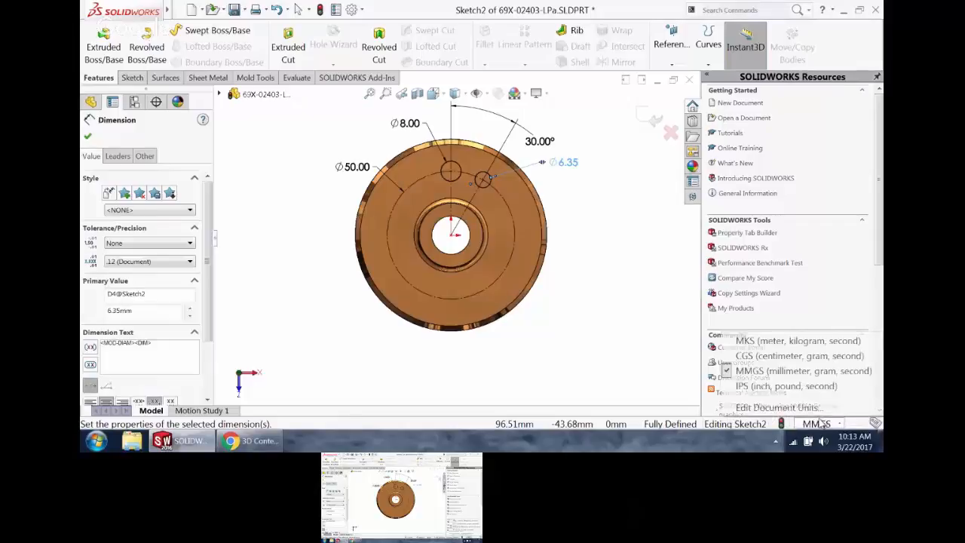
left_click(792, 385)
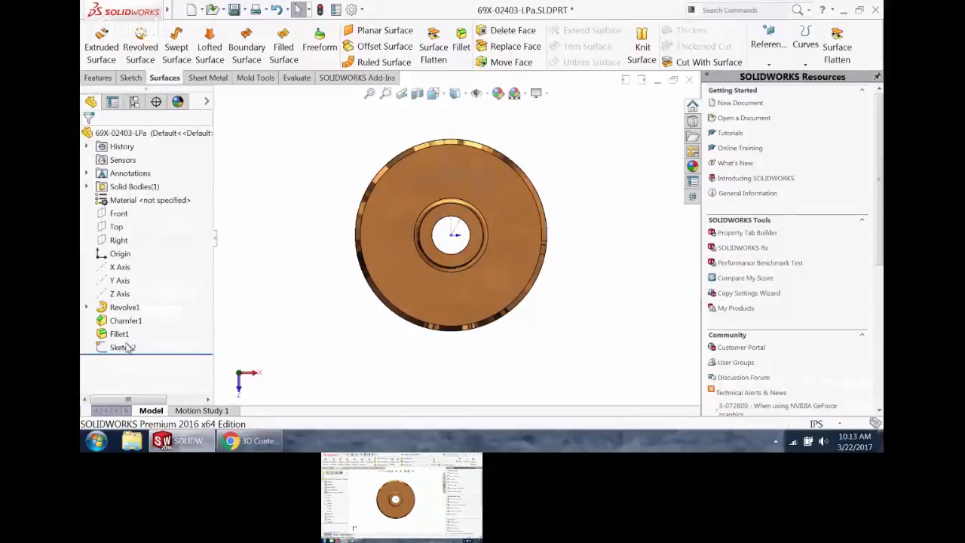
left_click(118, 350)
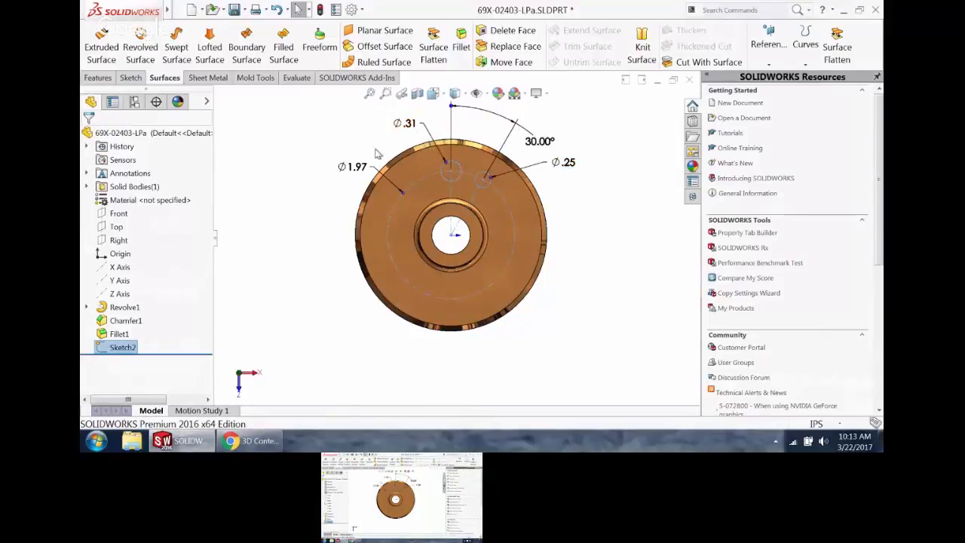
left_click(631, 292)
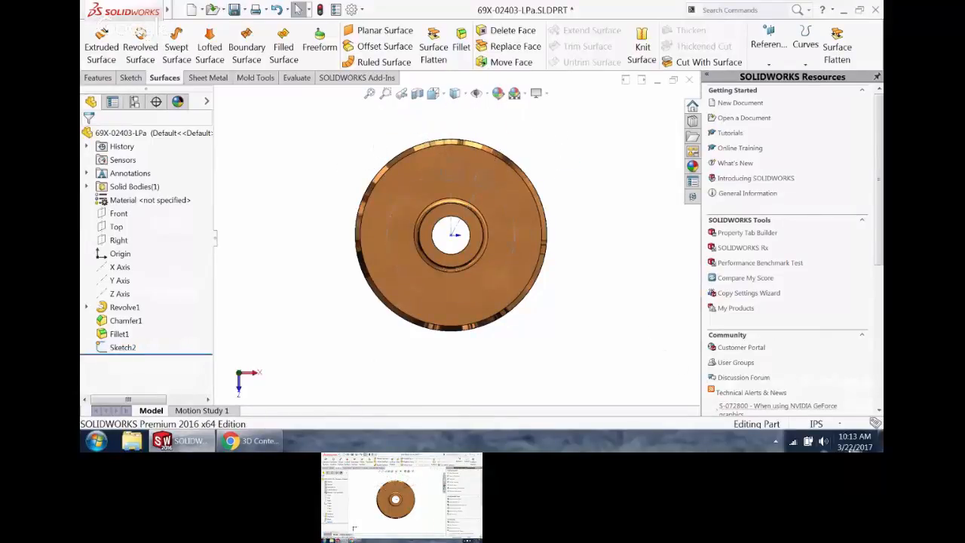
left_click(826, 426)
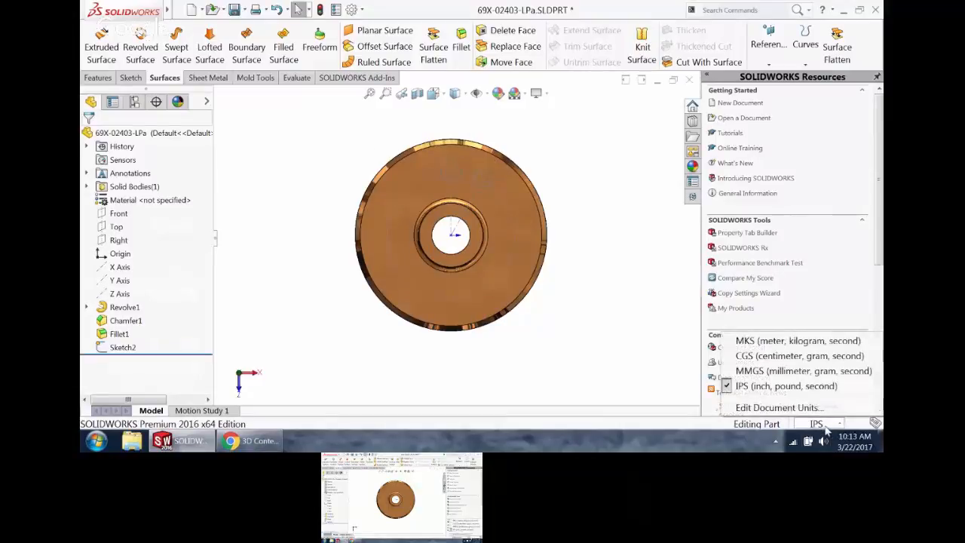
left_click(794, 372)
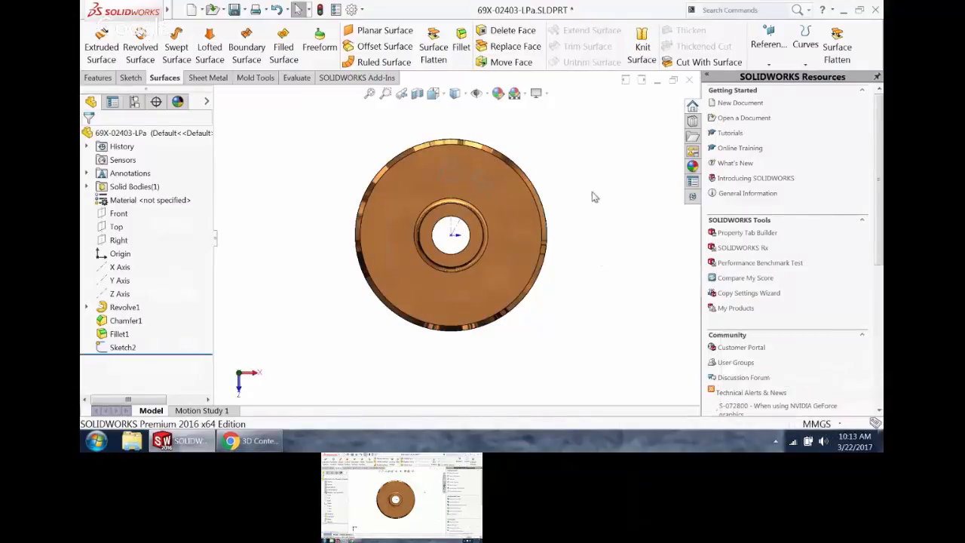
- Toggle Instant3D off and back on among the part's feature tools
left_click(105, 78)
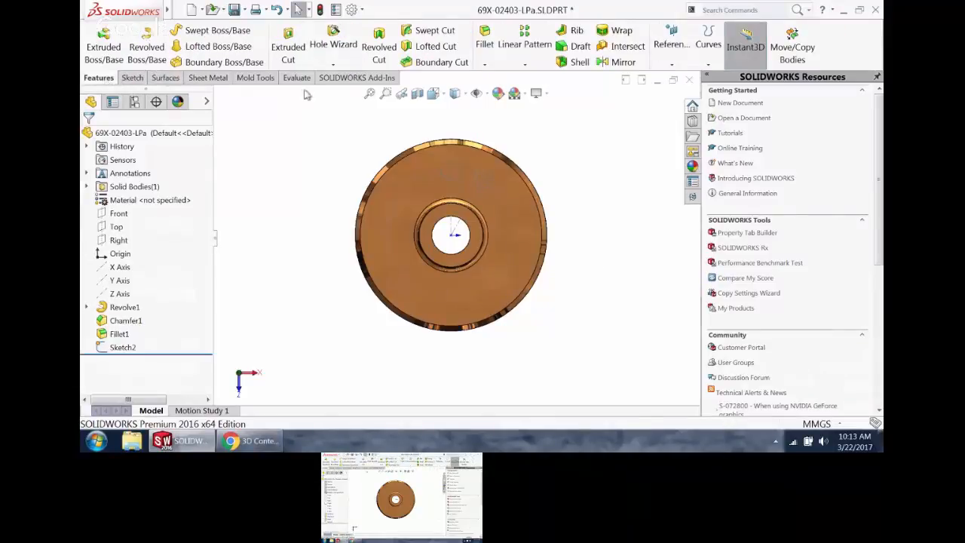
left_click(745, 42)
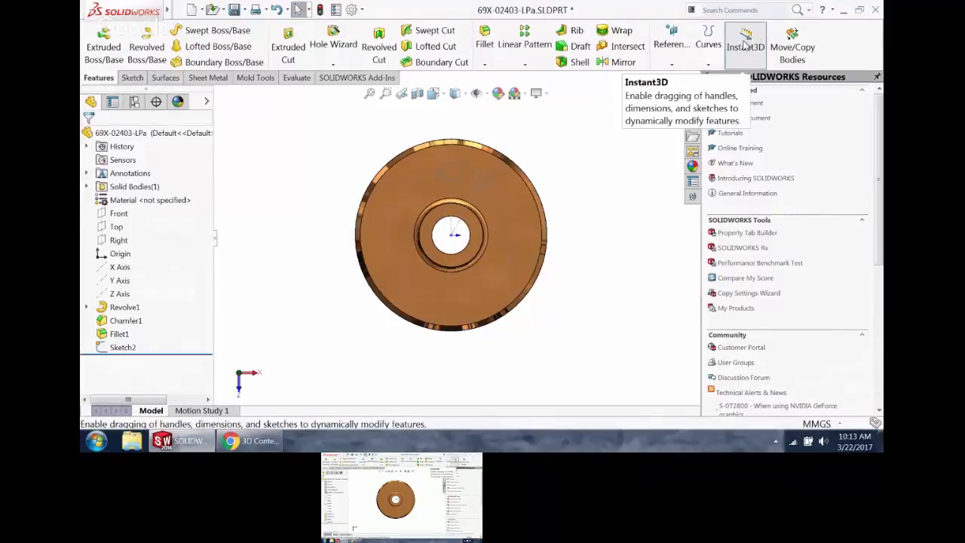
left_click(745, 45)
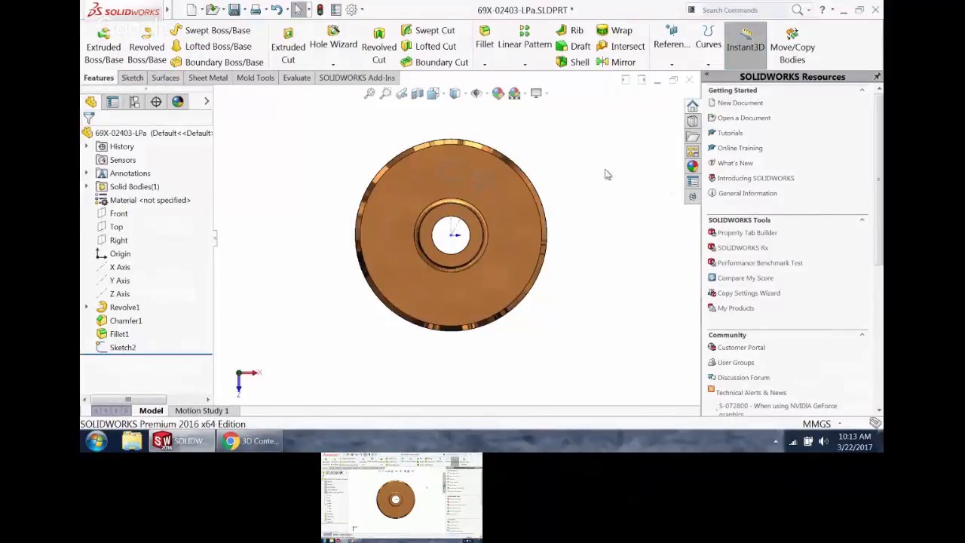
- Examine Sketch2's dimensions on the tilted pulley by selecting its sketch entities, and clear the selection
middle_click_drag(608, 173, 592, 154)
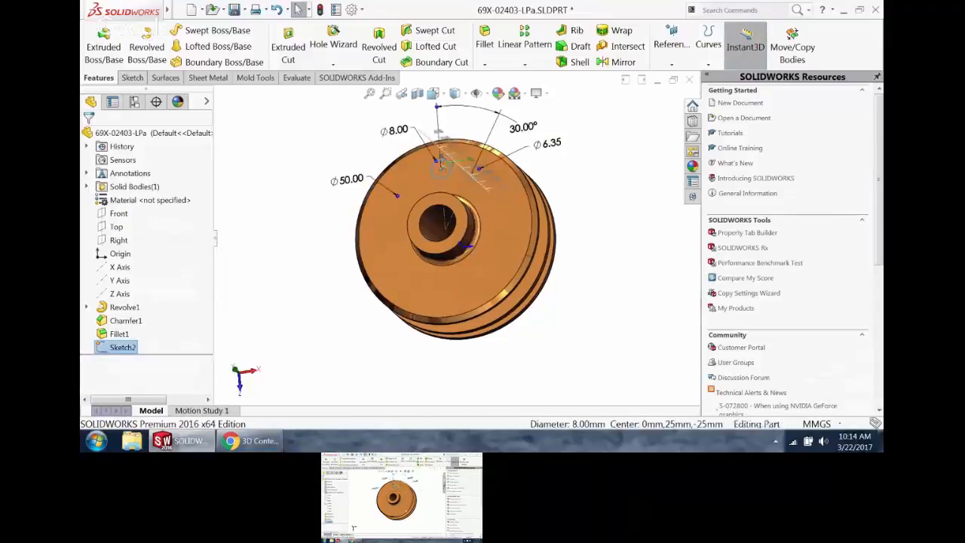
left_click(453, 198)
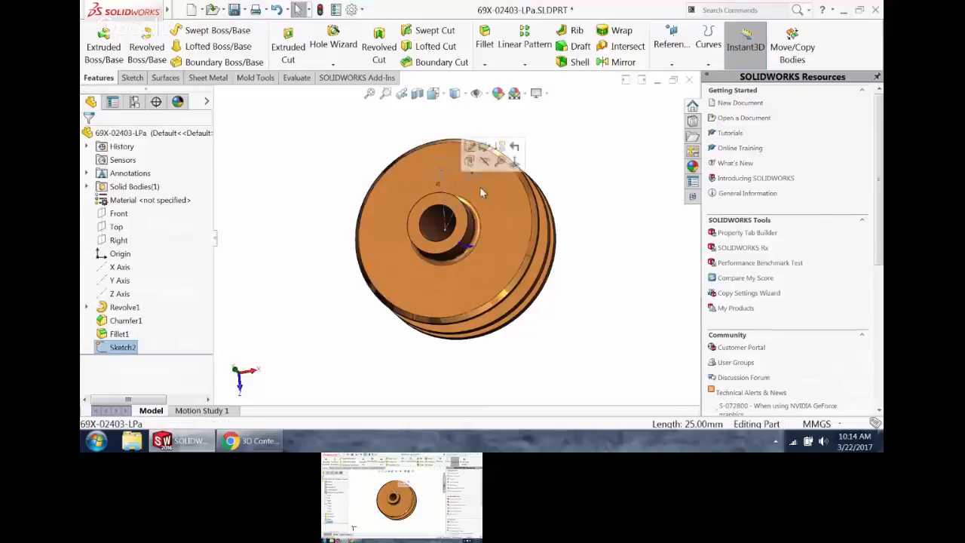
left_click(438, 212)
left_click(443, 215)
double_click(443, 219)
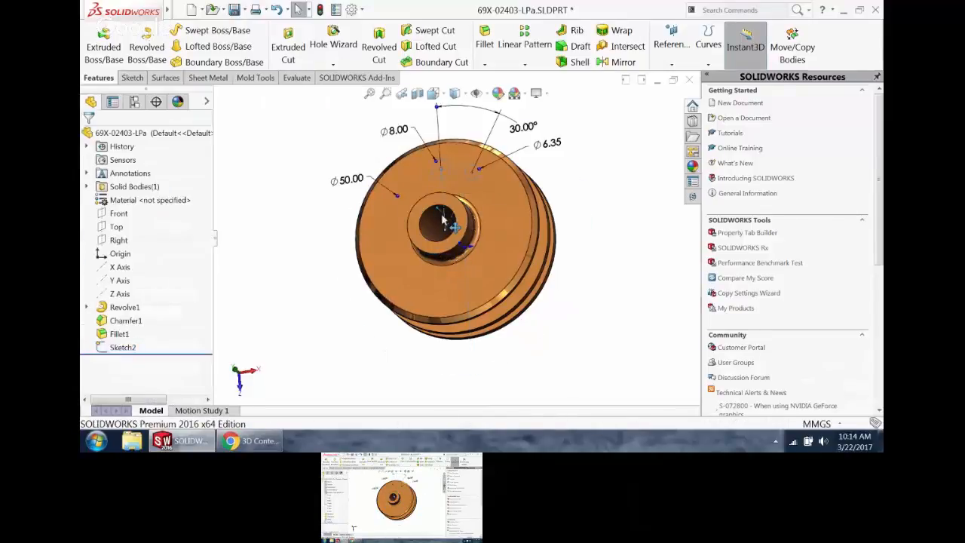
middle_click_drag(448, 183, 445, 194)
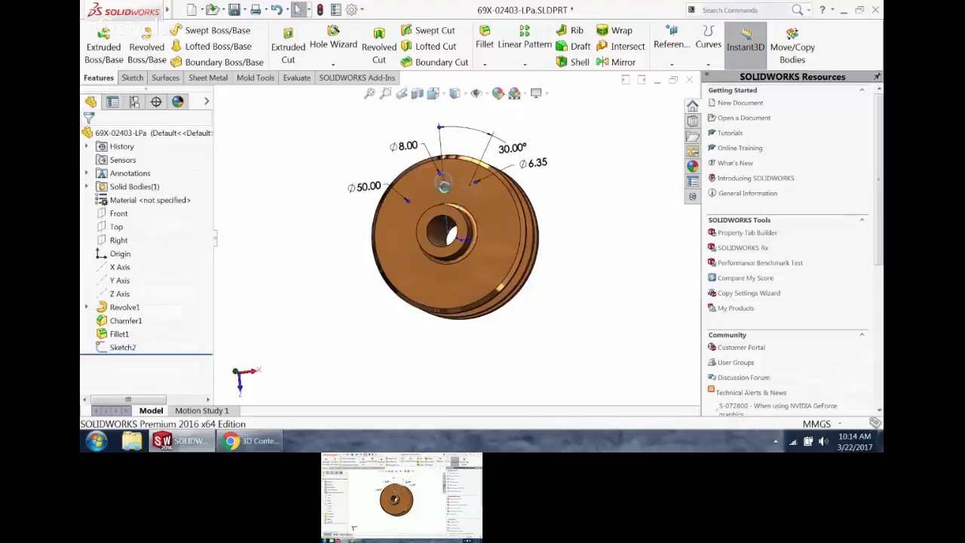
scroll(447, 193, "down", 2)
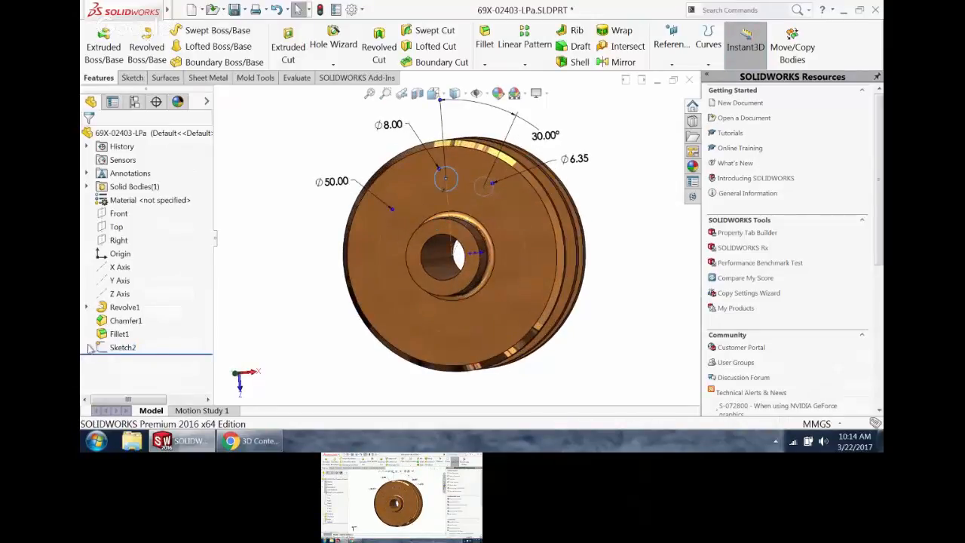
left_click(101, 351)
left_click(268, 234)
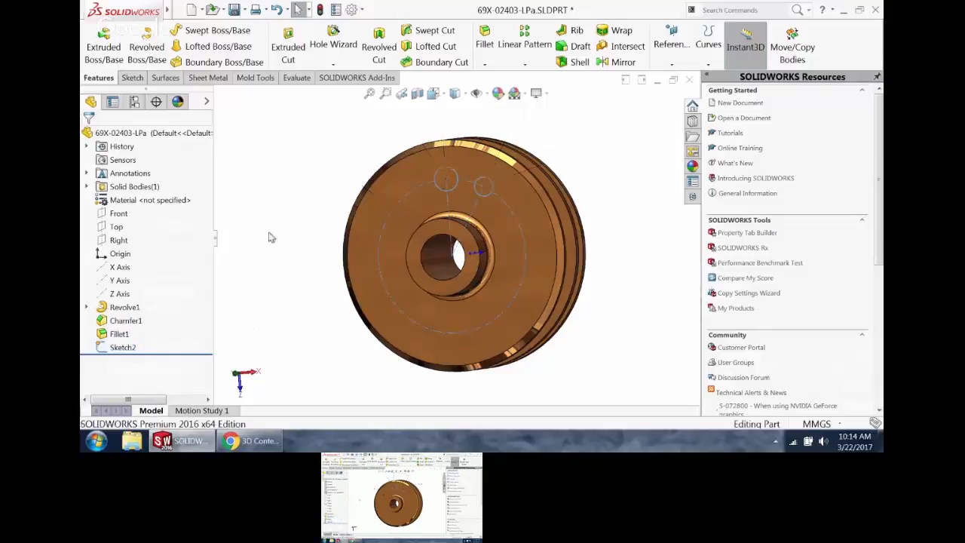
- Open Sketch2 for editing from its 8 mm circle on the flange face, and exit the sketch
double_click(453, 180)
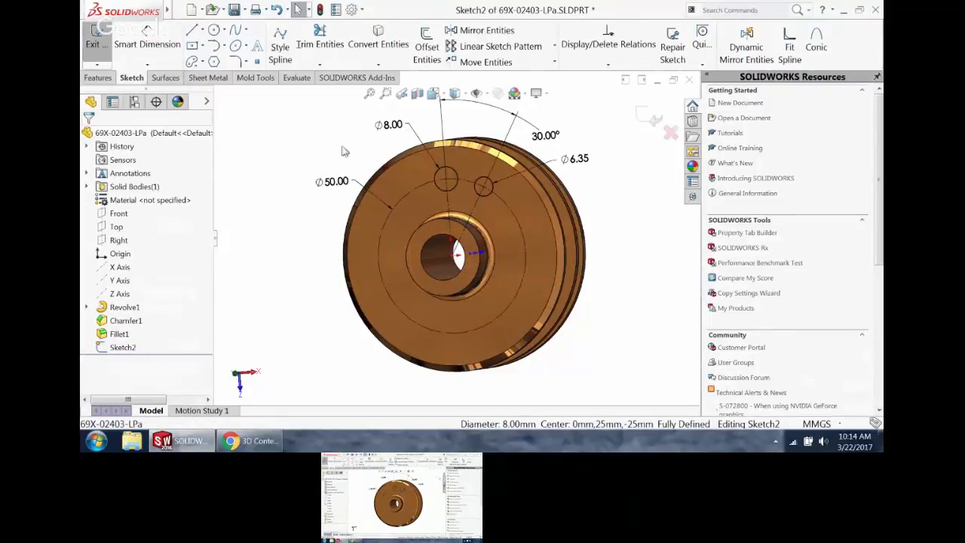
middle_click_drag(344, 125, 334, 132)
scroll(329, 130, "up", 1)
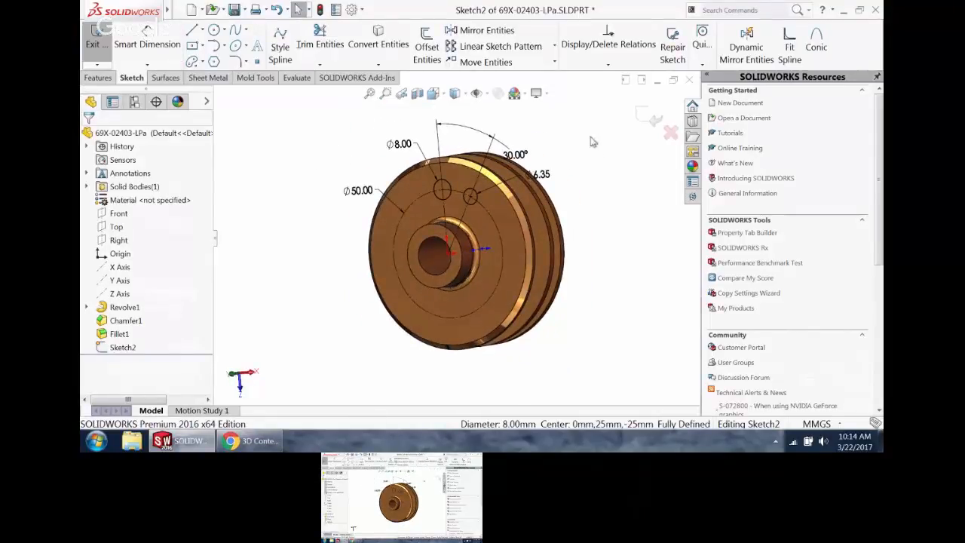
left_click(653, 120)
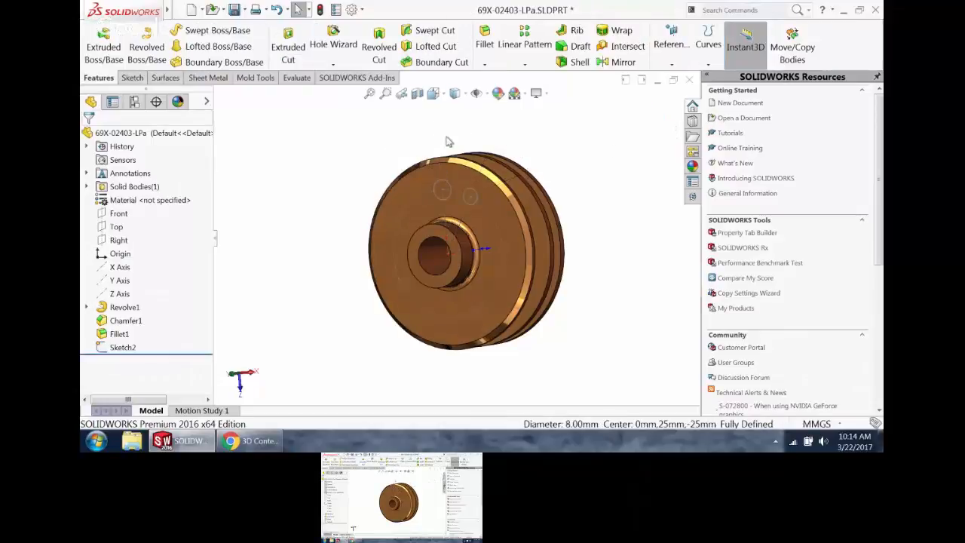
- Cut-extrude Sketch2's two hole circles through the pulley's front flange with the Up To Next end condition
key("s")
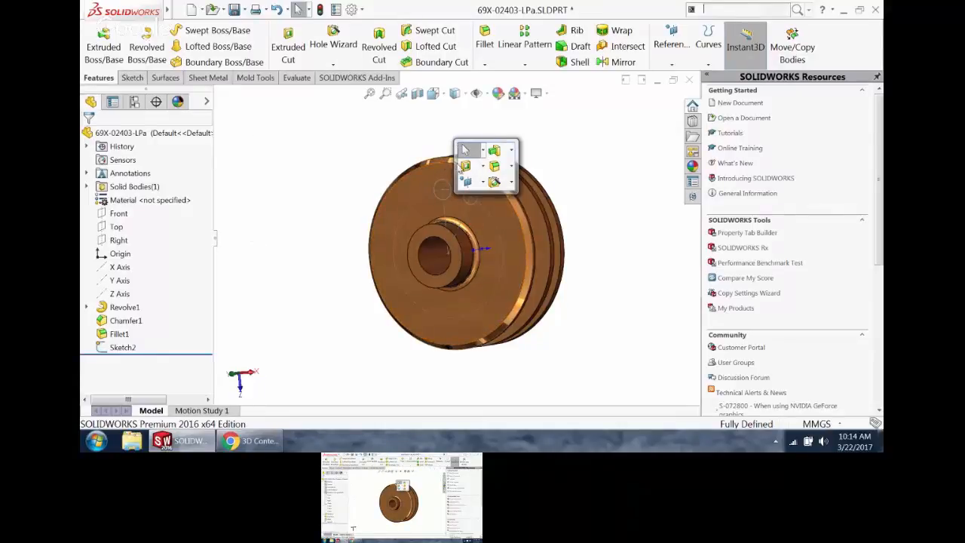
left_click(465, 166)
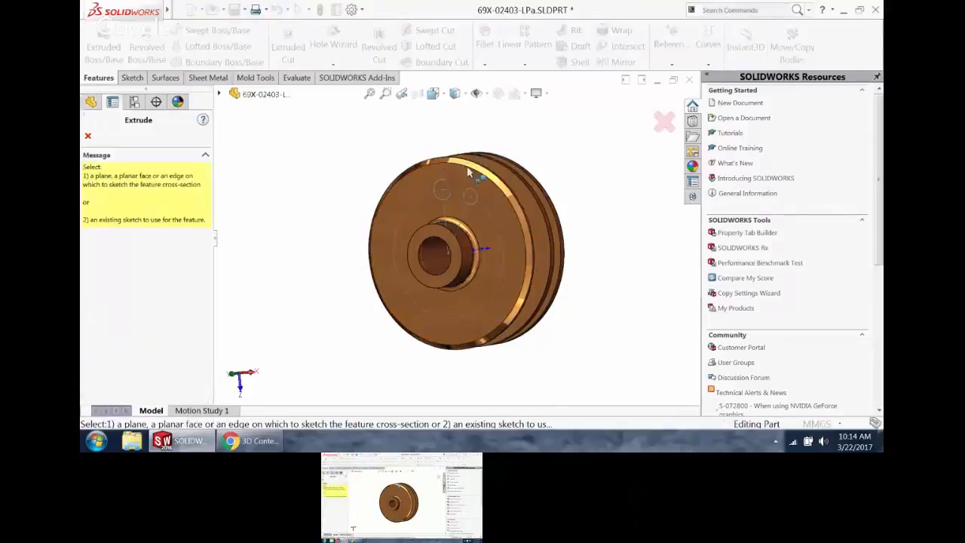
left_click(445, 217)
mouse_move(445, 217)
middle_mouse_down()
mouse_move(366, 155)
mouse_move(325, 168)
middle_mouse_up()
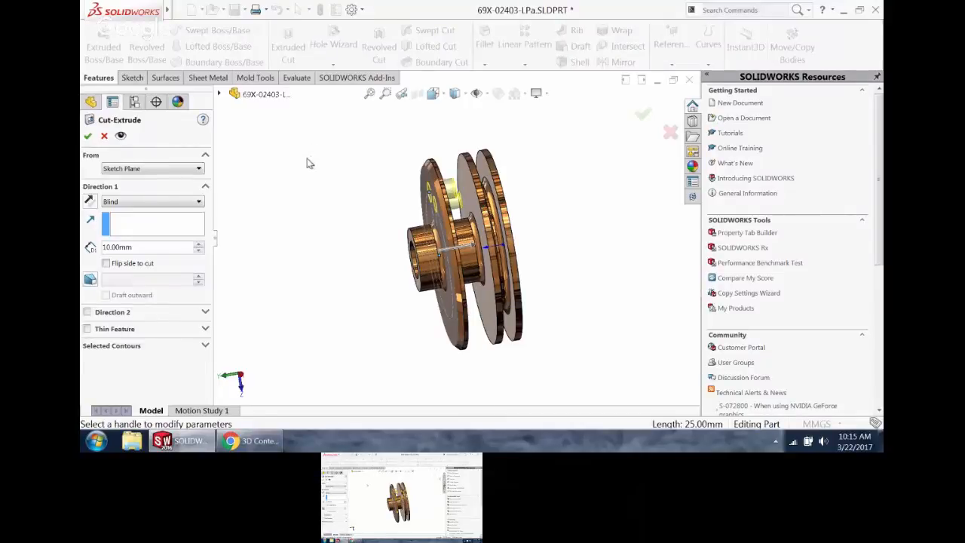
right_click(308, 163)
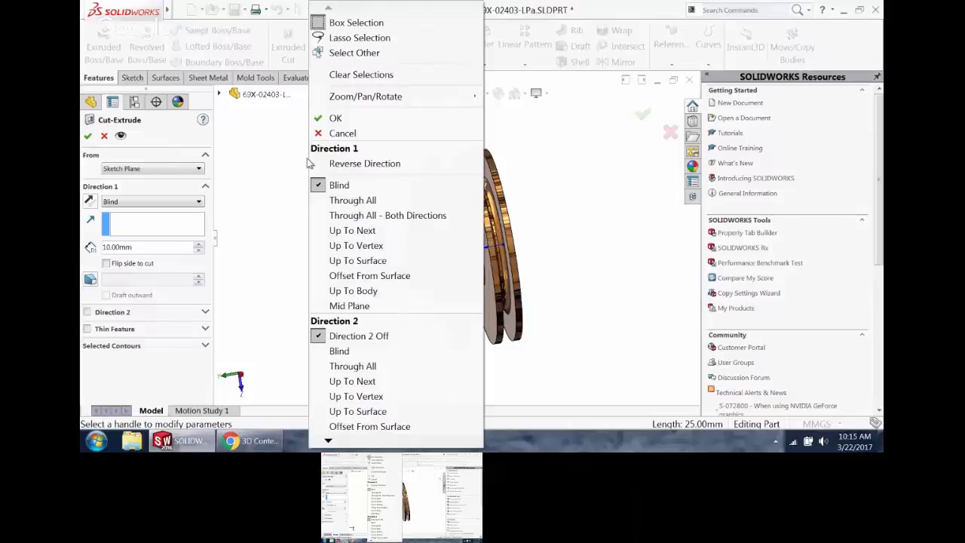
left_click(362, 230)
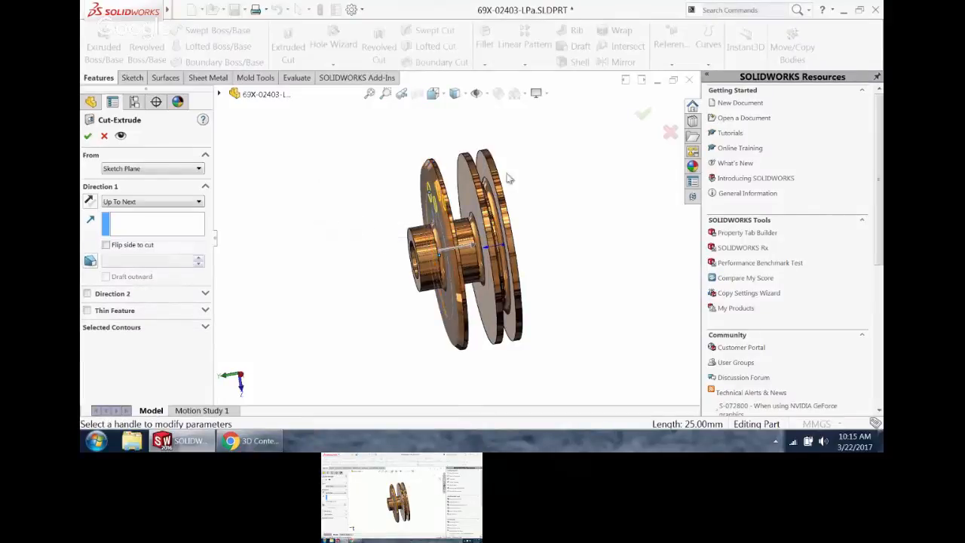
left_click(642, 114)
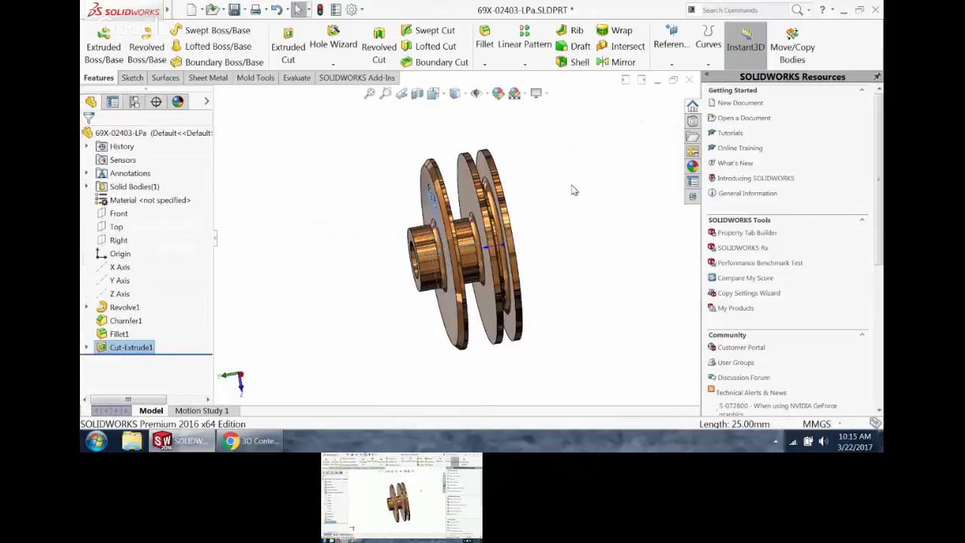
middle_click_drag(574, 189, 522, 217)
left_click(551, 143)
scroll(434, 253, "down", 5)
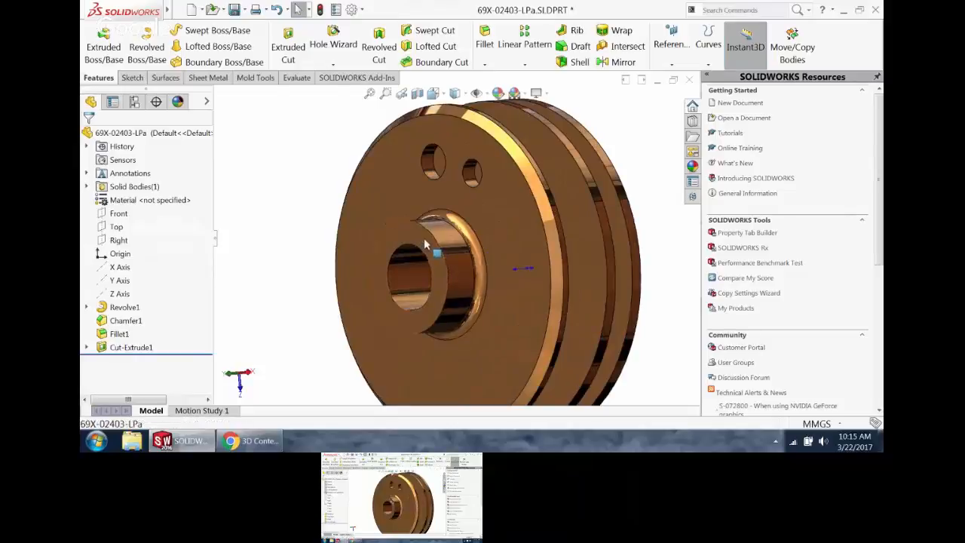
- Start a sketch on the hub's end face and draw a center rectangle about 5.6 by 5.6 mm centred on the bore's upper edge
left_click(439, 240)
left_click(466, 212)
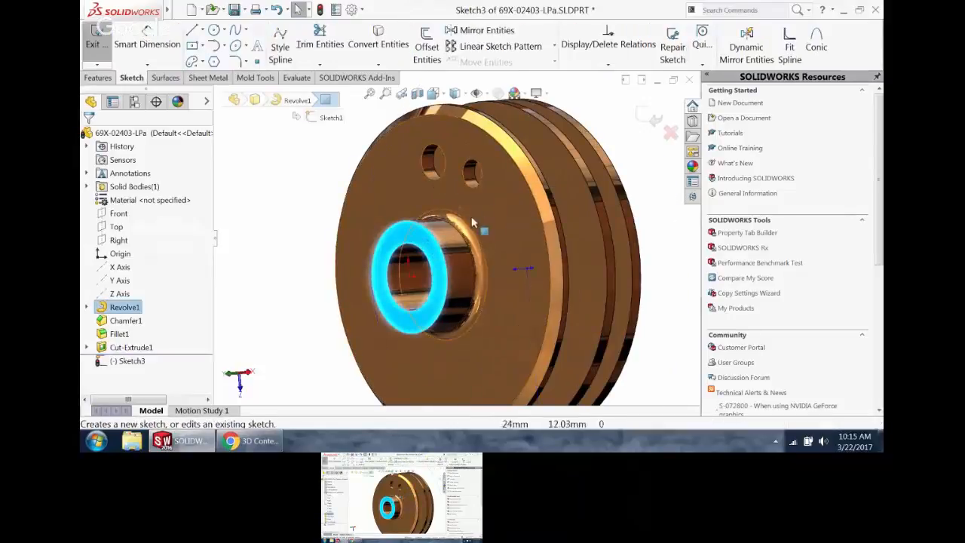
right_click_drag(303, 155, 302, 198)
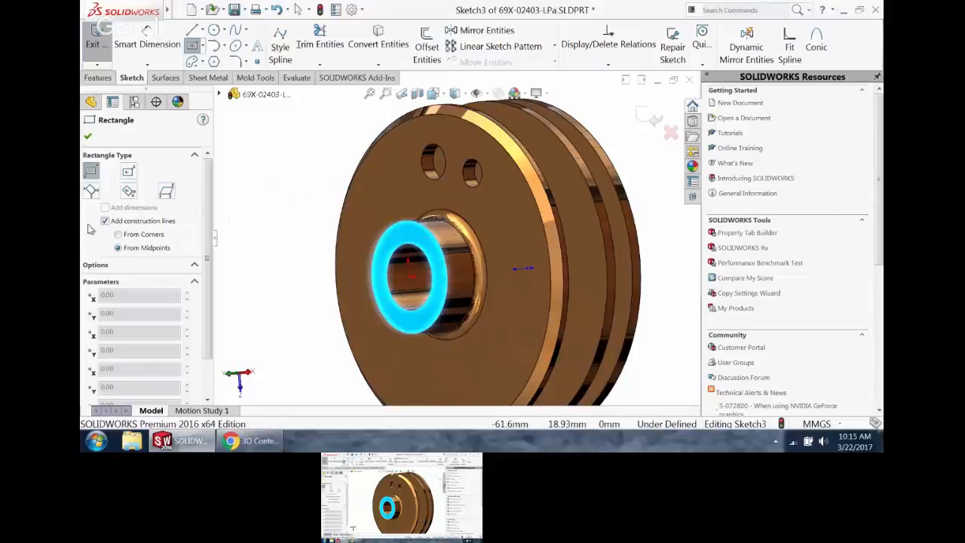
left_click(129, 175)
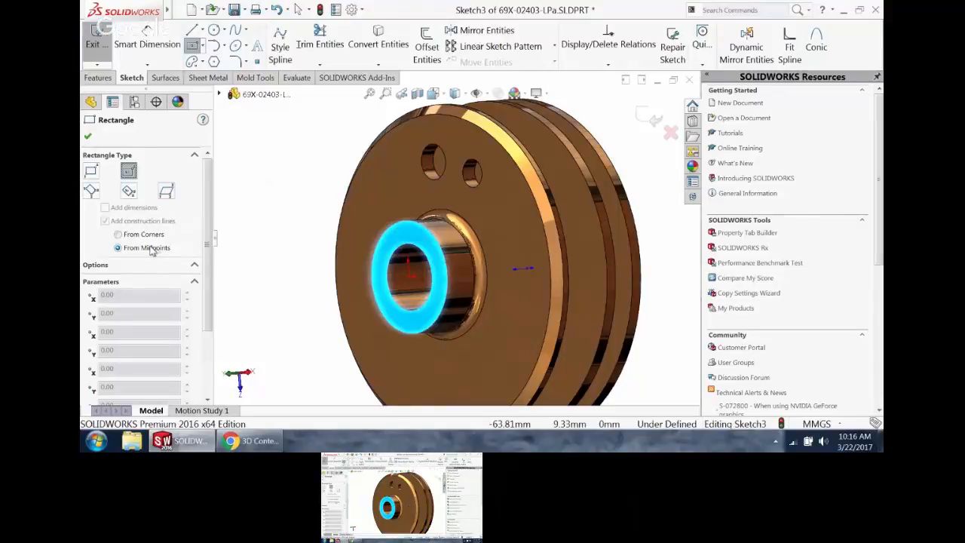
middle_click_drag(417, 282, 445, 246)
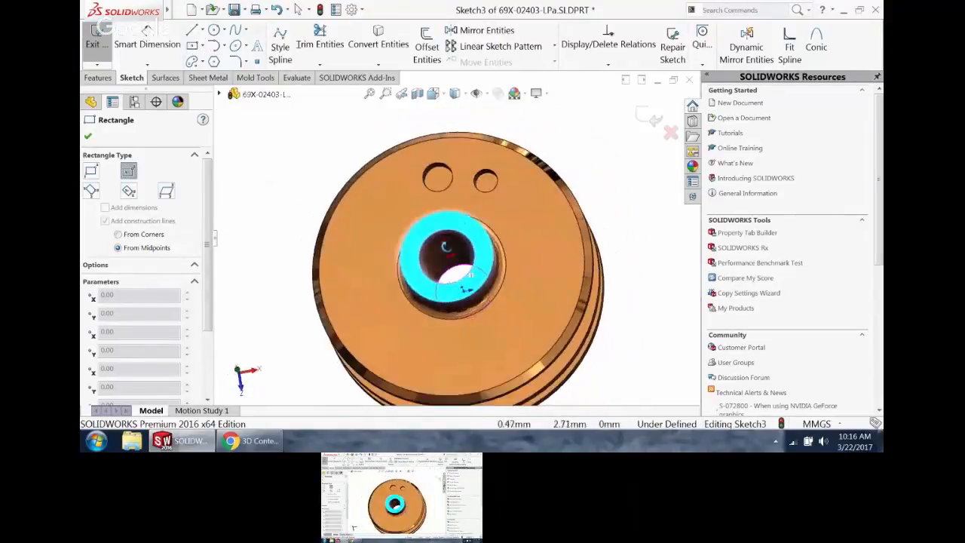
left_click(442, 229)
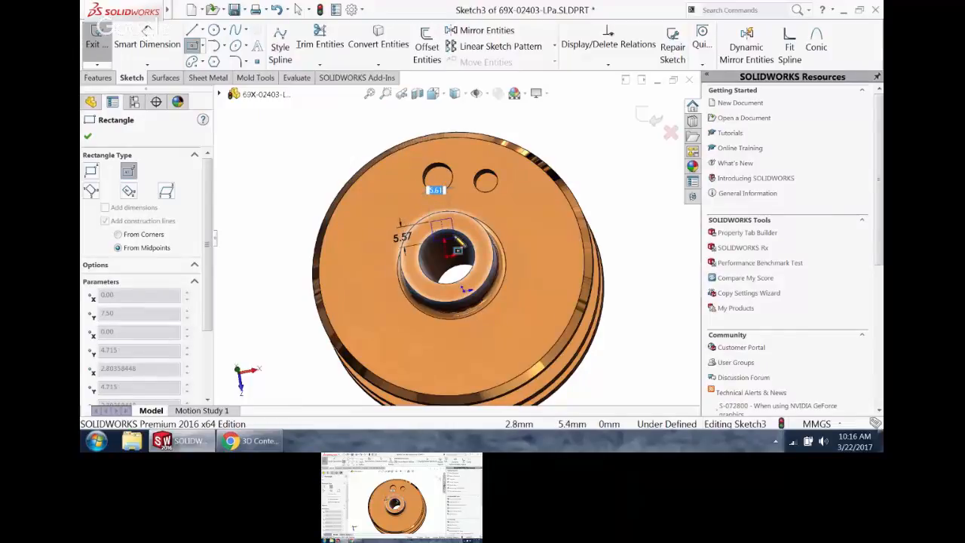
left_click(455, 242)
key("Escape")
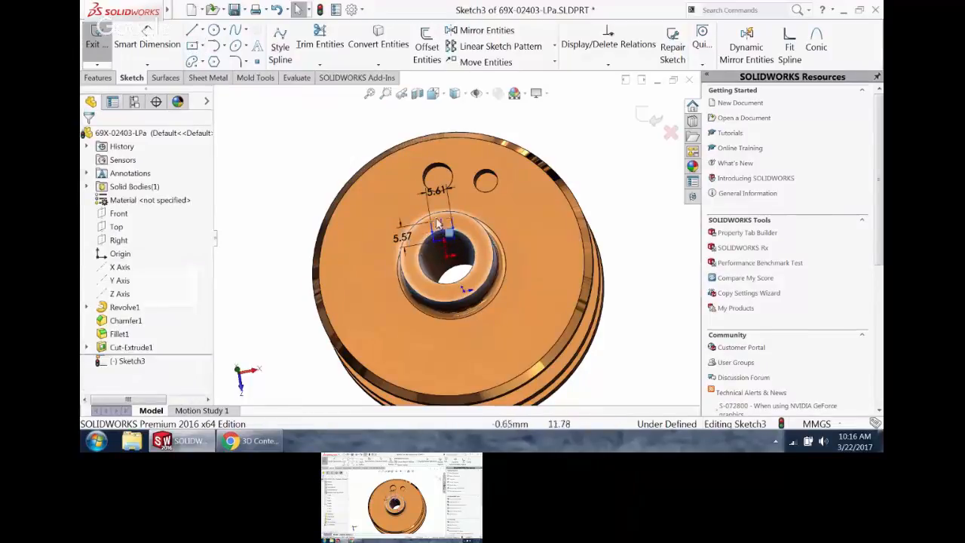
- Turn off on-screen numeric input on entity creation in the Sketch system options
left_click(439, 194)
key("Escape")
middle_click_drag(449, 207, 427, 235)
left_click(402, 91)
left_click(352, 9)
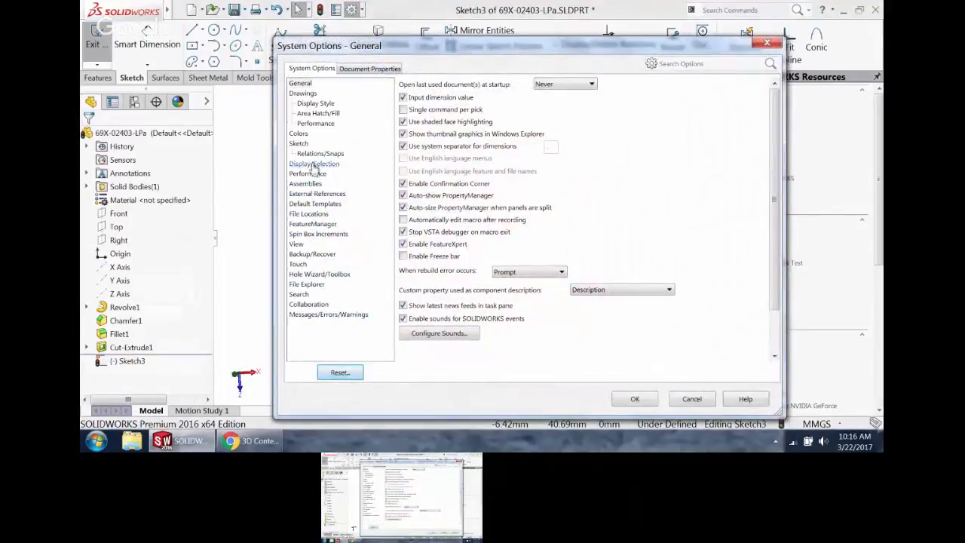
left_click(298, 144)
left_click(403, 268)
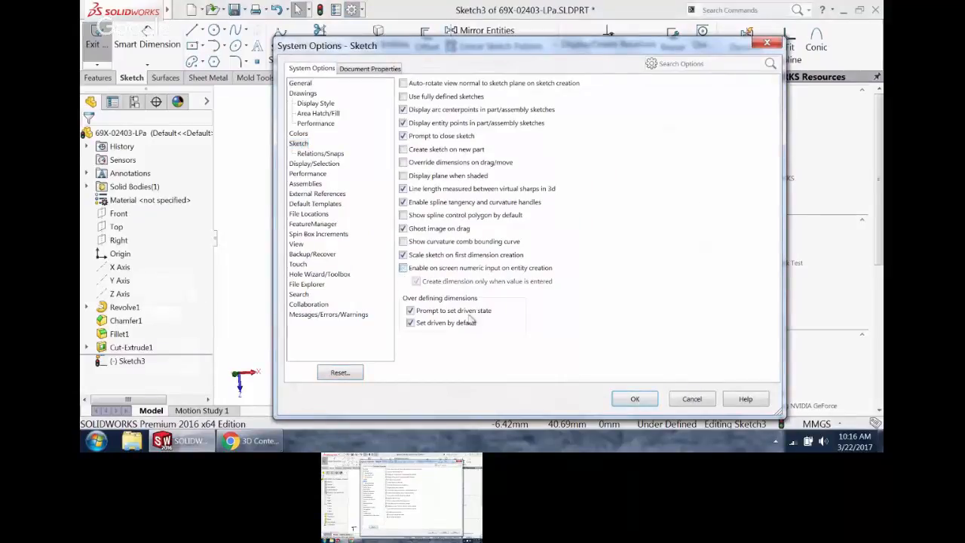
left_click(631, 399)
- Delete the rectangle's width dimension and set its height dimension to 5 mm
mouse_move(505, 256)
middle_mouse_down()
mouse_move(473, 203)
mouse_move(454, 197)
mouse_move(434, 209)
middle_mouse_up()
scroll(434, 215, "down", 3)
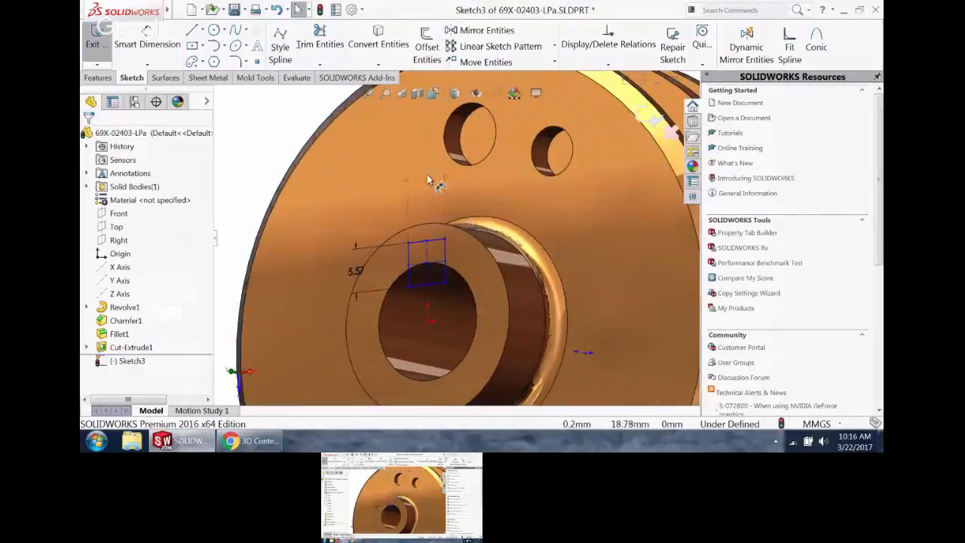
left_click(426, 179)
key("Delete")
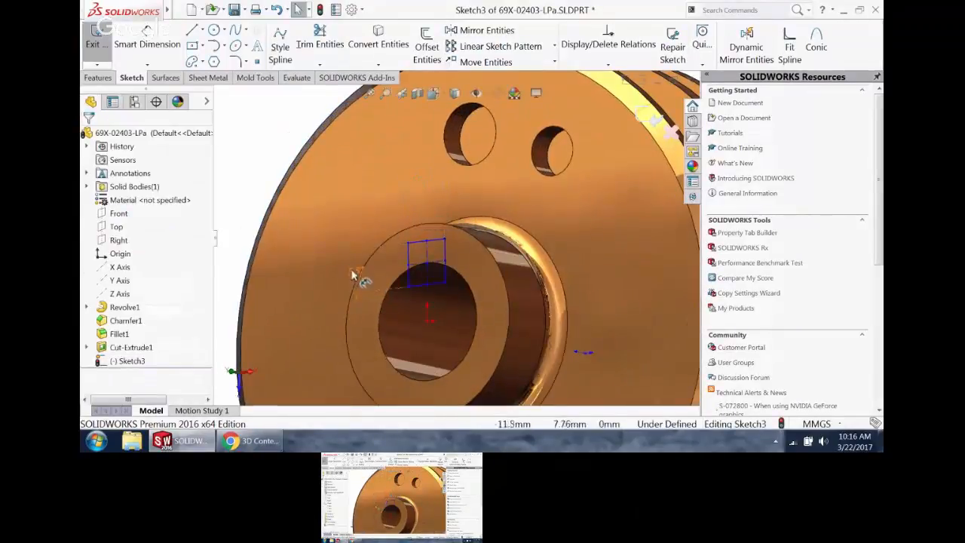
left_click(352, 275)
double_click(353, 275)
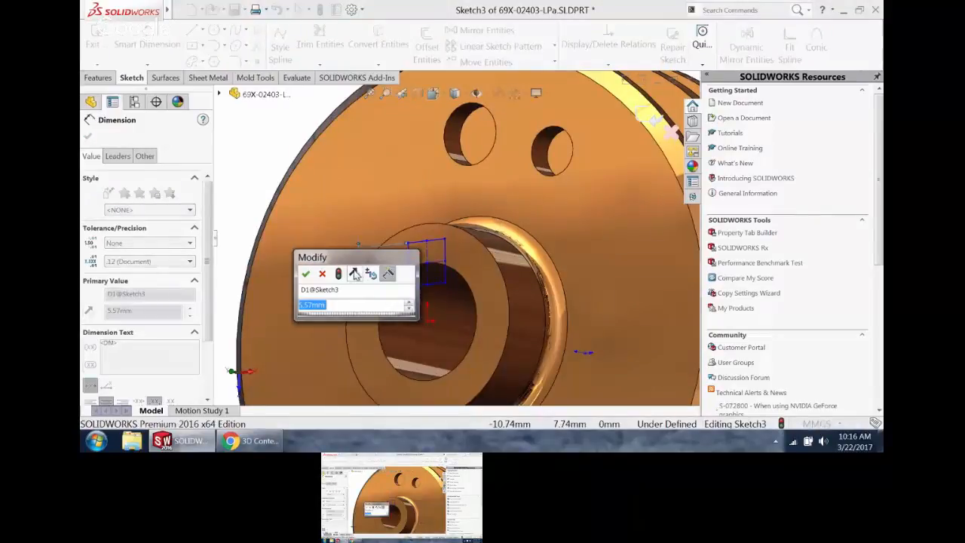
type("5")
key("Return")
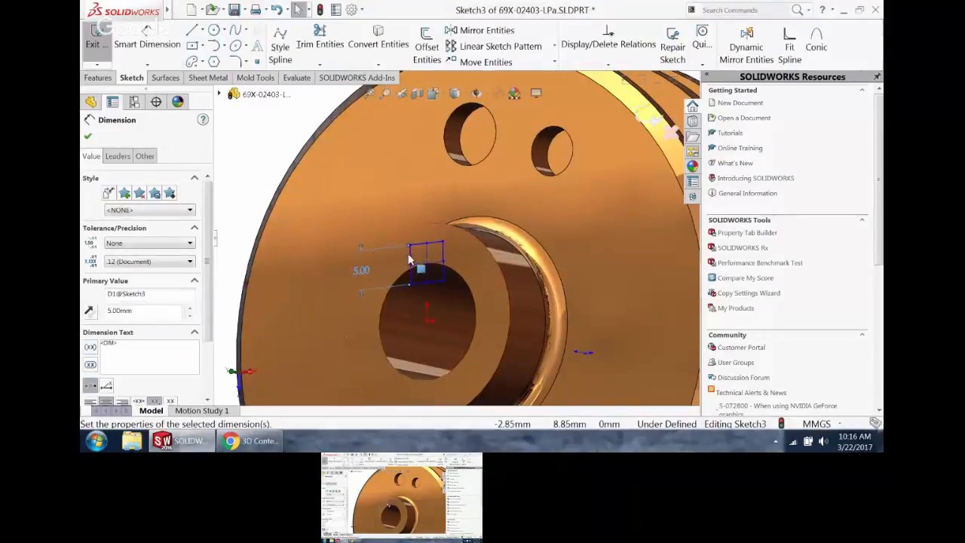
- Add an Equal relation between the rectangle's adjacent vertical and horizontal sides, and clear the selection
left_click(409, 261)
left_click(424, 244, "ctrl")
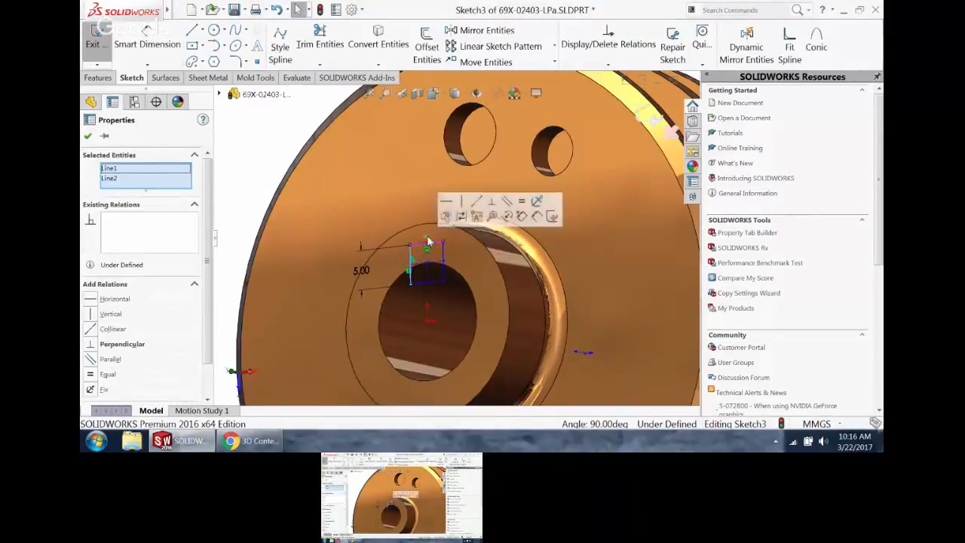
left_click(522, 201)
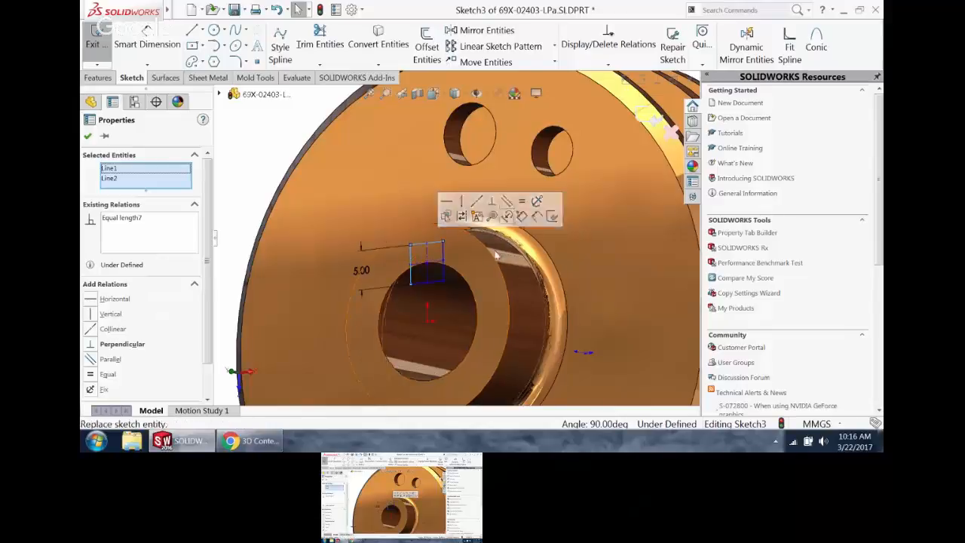
middle_click_drag(352, 242, 382, 200)
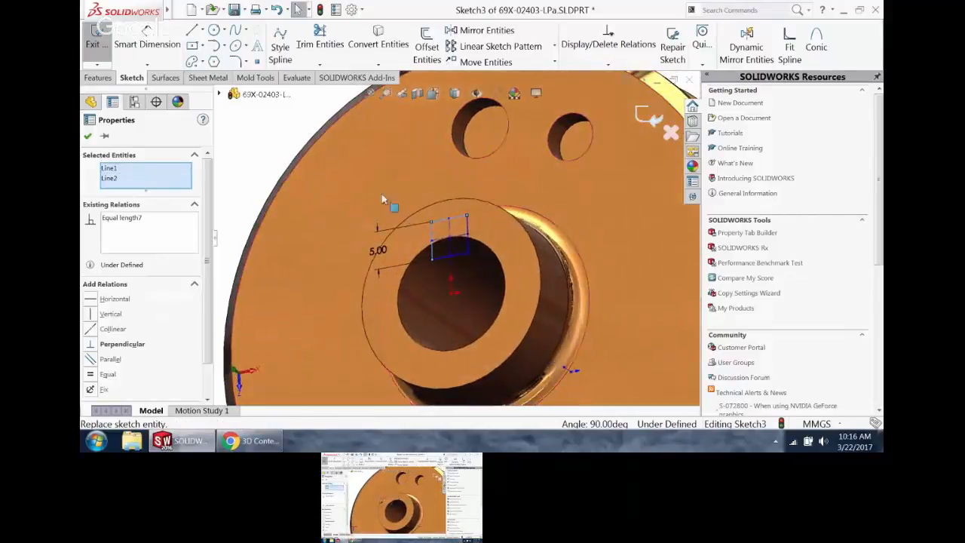
left_click(259, 137)
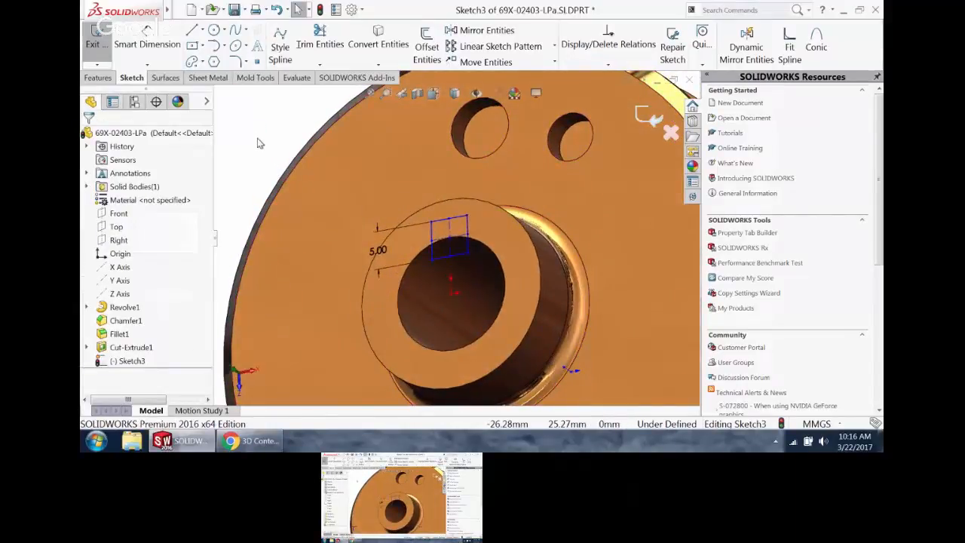
- Draw a vertical construction line from the rectangle's center to the origin, and exit the sketch
key("ctrl+8")
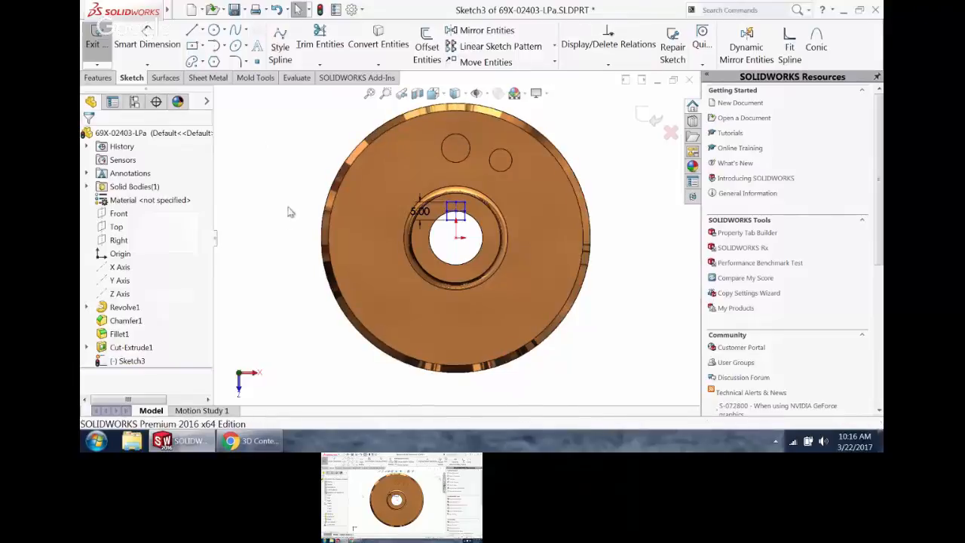
right_click_drag(355, 118, 340, 119)
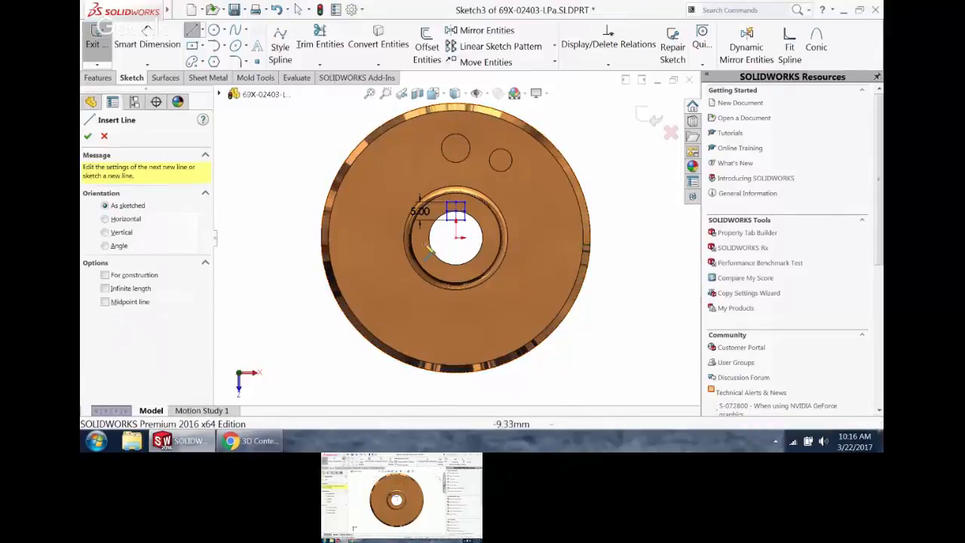
scroll(463, 230, "down", 5)
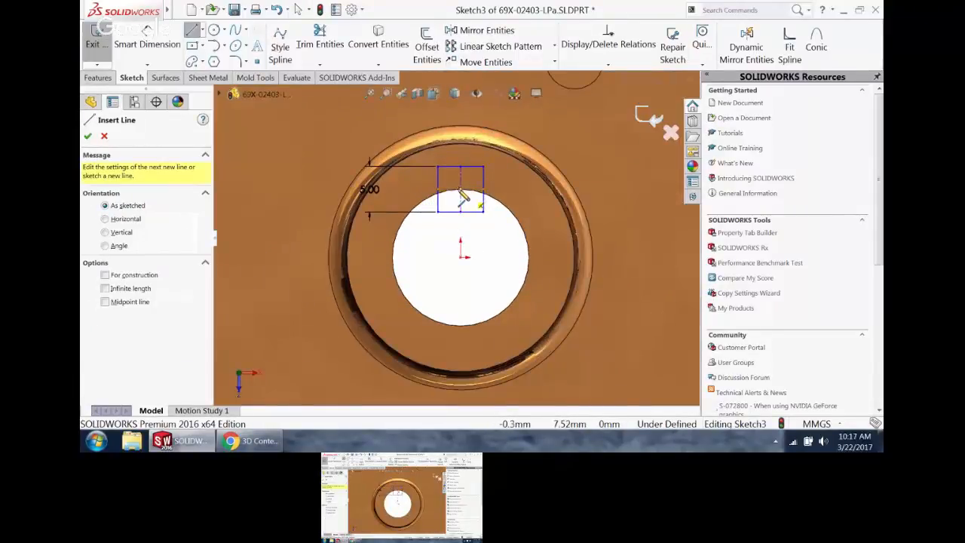
left_click(463, 189)
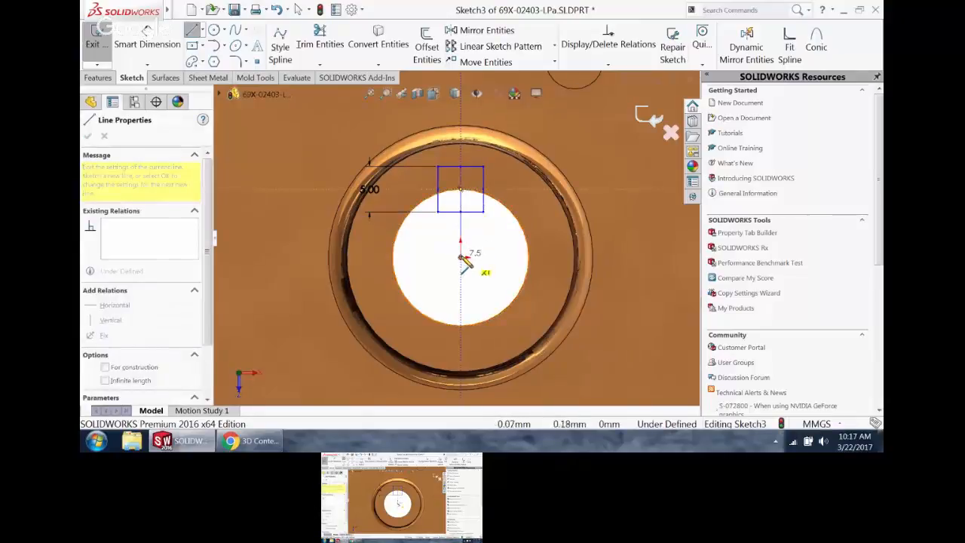
left_click(462, 223)
left_click(461, 258)
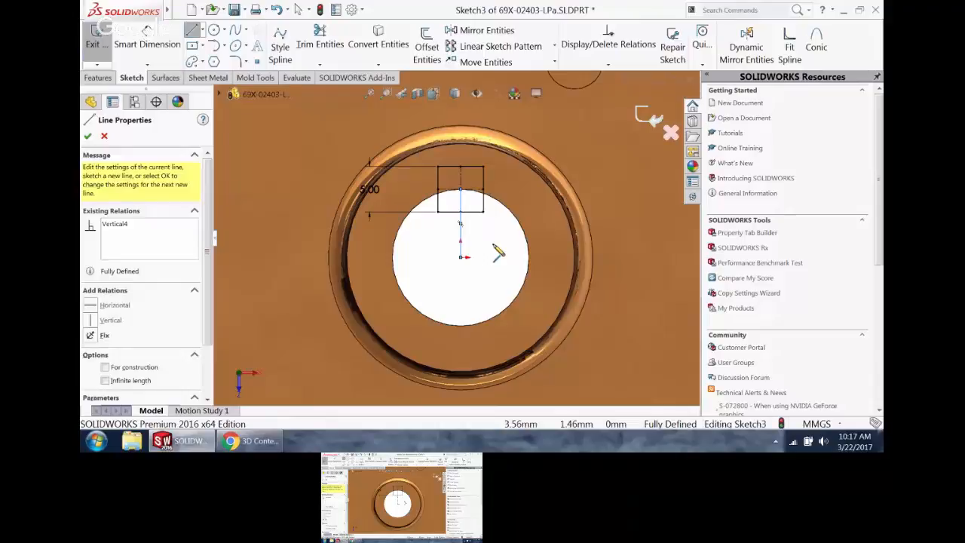
key("alt+c")
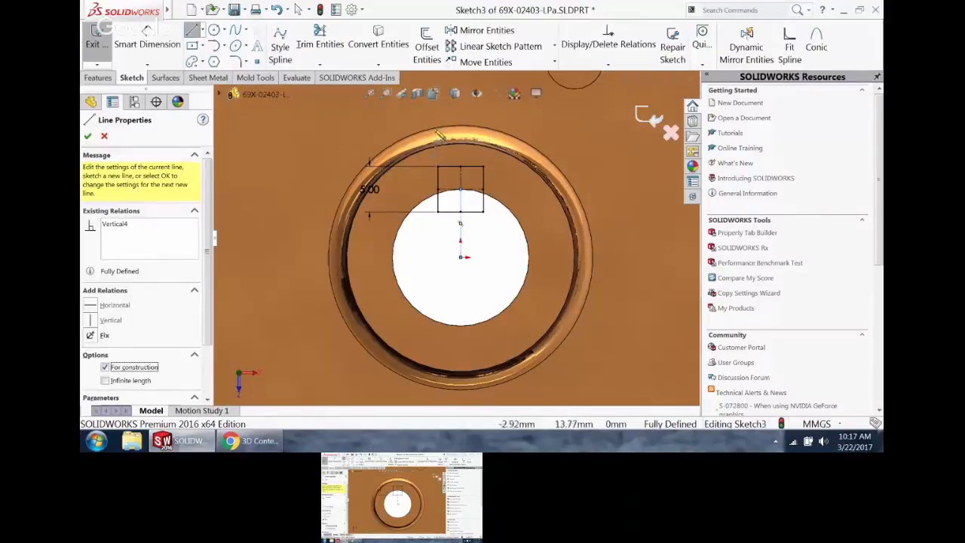
left_click(649, 115)
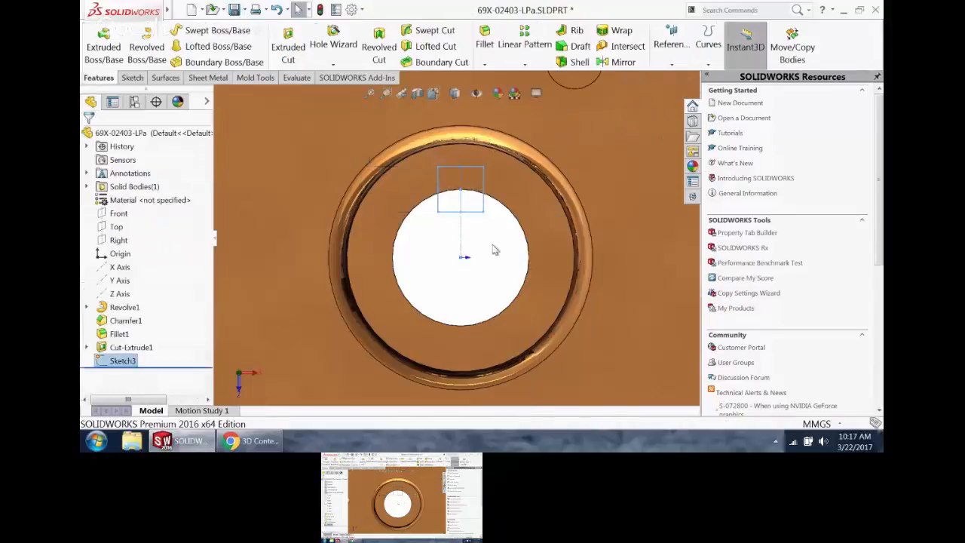
- Try to extrude the 5 mm square sketch through the hub with Instant3D, and undo the extrusion
mouse_move(495, 248)
middle_mouse_down()
mouse_move(460, 211)
mouse_move(452, 237)
mouse_move(463, 222)
middle_mouse_up()
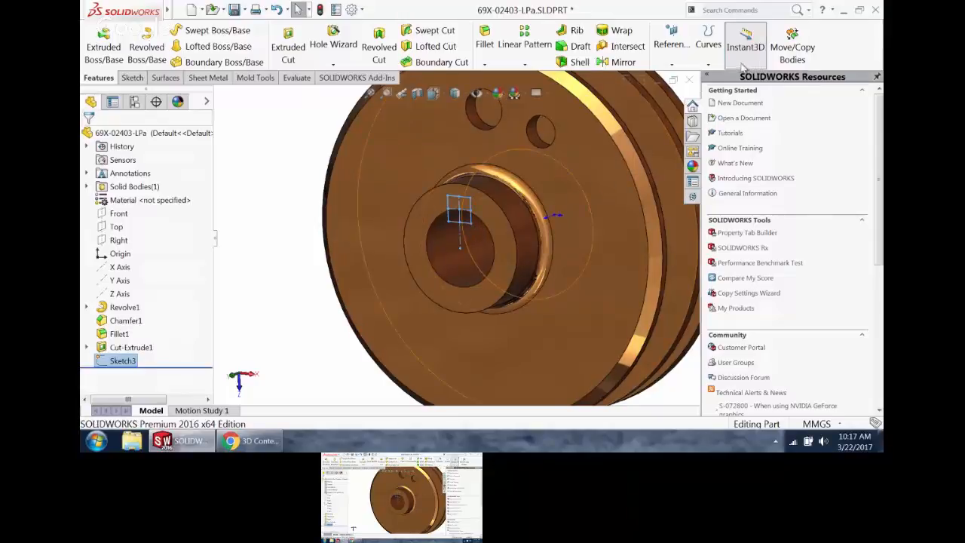
key("Escape")
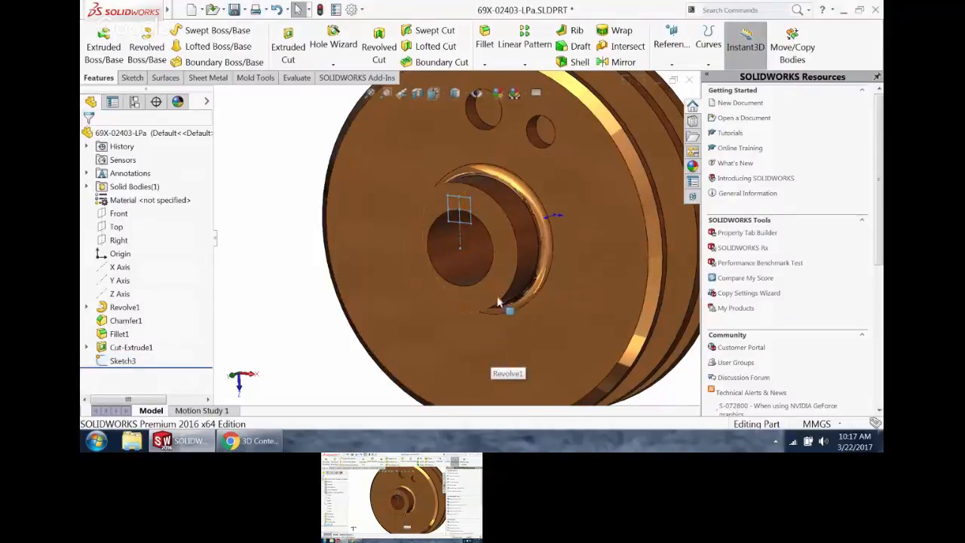
left_click(470, 225)
scroll(464, 230, "down", 4)
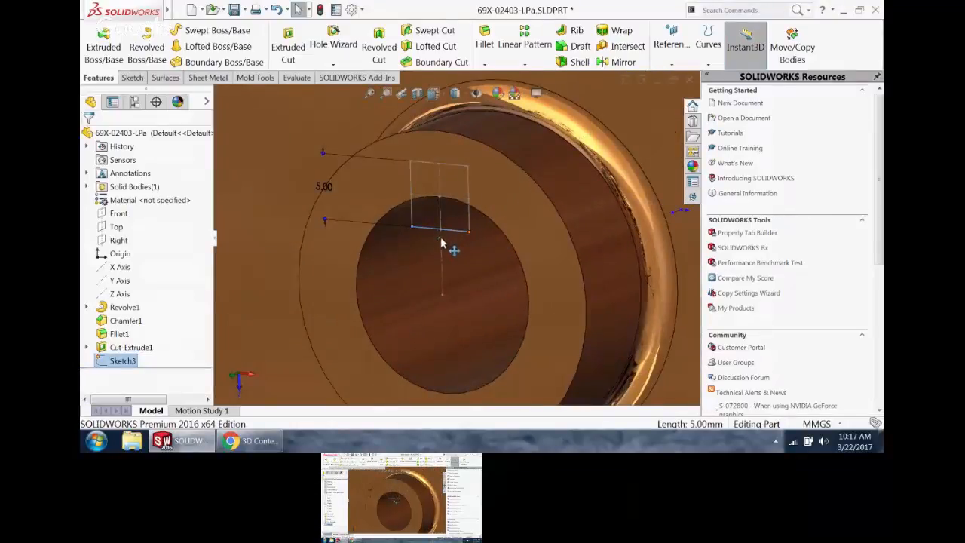
mouse_move(442, 242)
left_mouse_down()
mouse_move(410, 259)
mouse_move(328, 269)
mouse_move(478, 273)
mouse_move(587, 222)
mouse_move(377, 297)
mouse_move(380, 290)
left_mouse_up()
left_click_drag(382, 287, 612, 219)
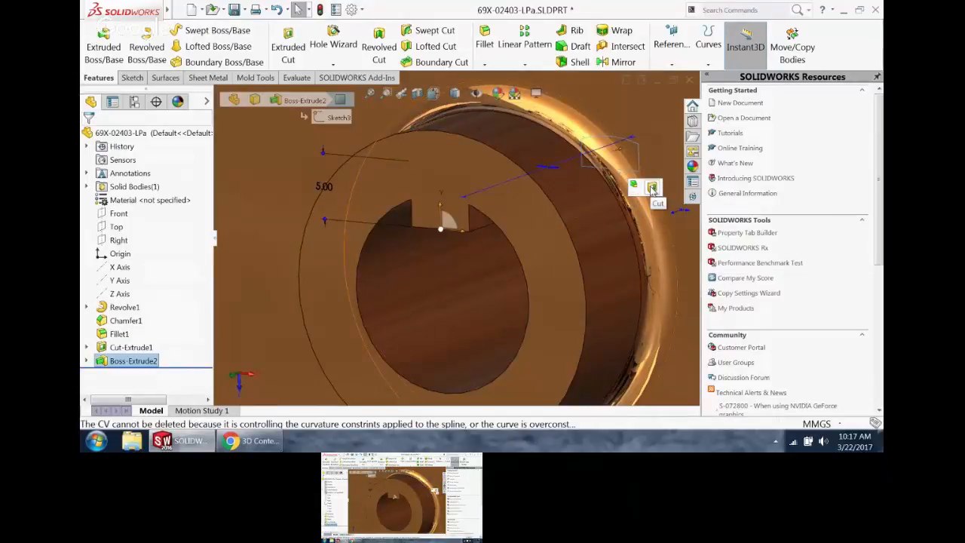
scroll(654, 191, "up", 7)
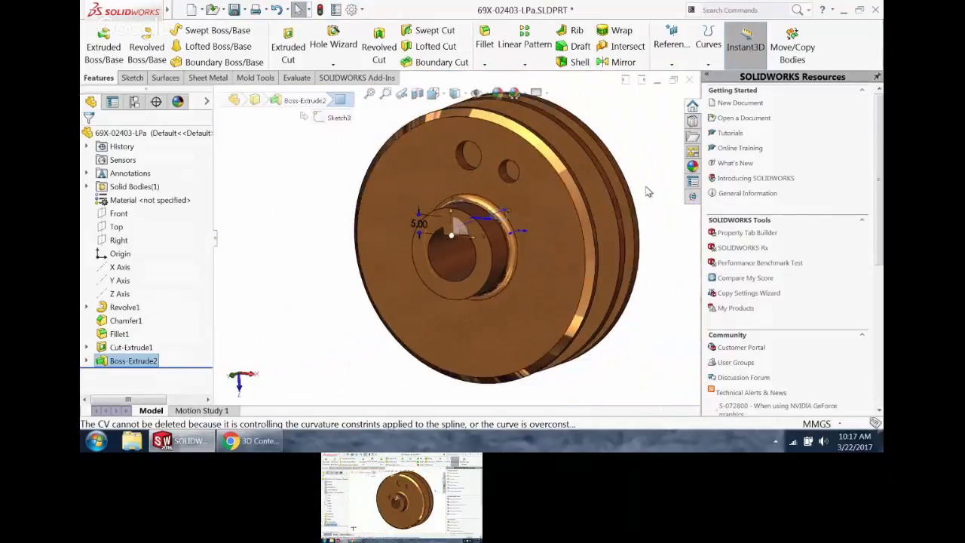
left_click(647, 191)
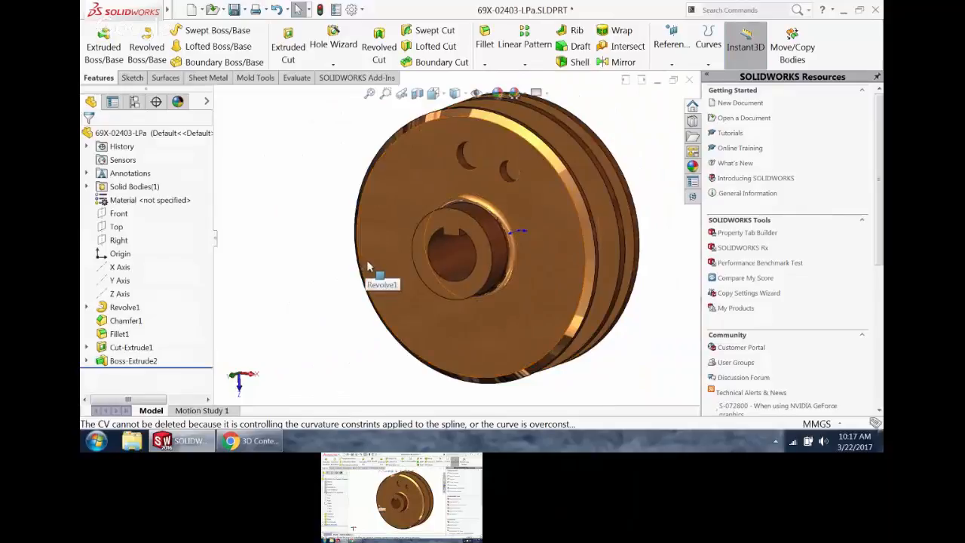
scroll(404, 233, "down", 4)
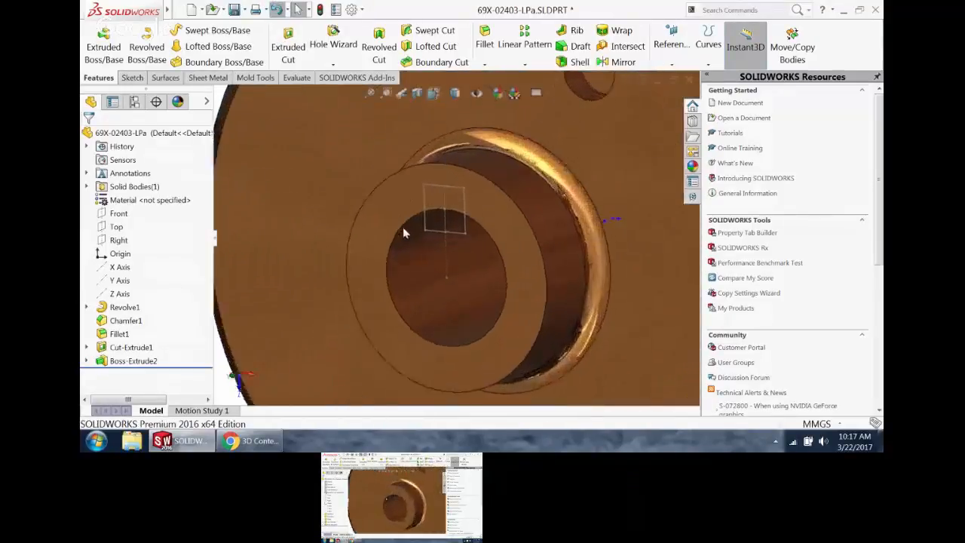
- Cut the 5 mm square keyway into the hub beside the bore by pulling its sketch with Instant3D
scroll(405, 233, "down", 2)
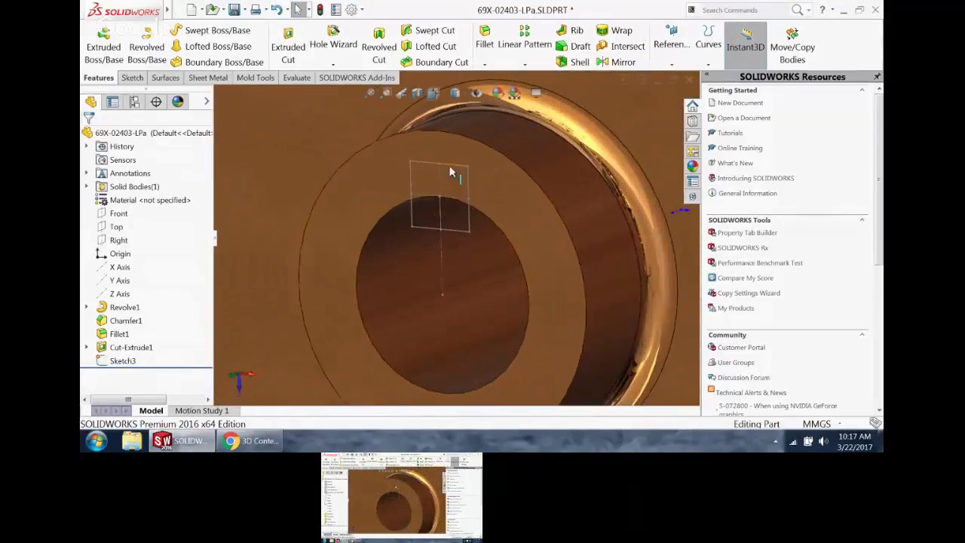
left_click(452, 171)
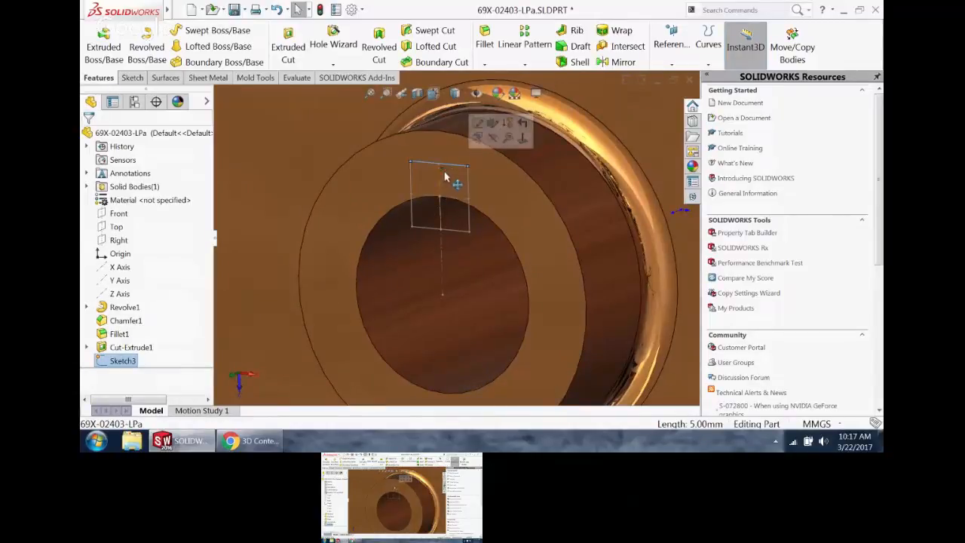
mouse_move(442, 173)
left_mouse_down()
mouse_move(416, 198)
mouse_move(387, 203)
mouse_move(528, 206)
mouse_move(529, 194)
mouse_move(641, 132)
mouse_move(649, 109)
mouse_move(675, 102)
mouse_move(624, 160)
left_mouse_up()
scroll(556, 248, "up", 6)
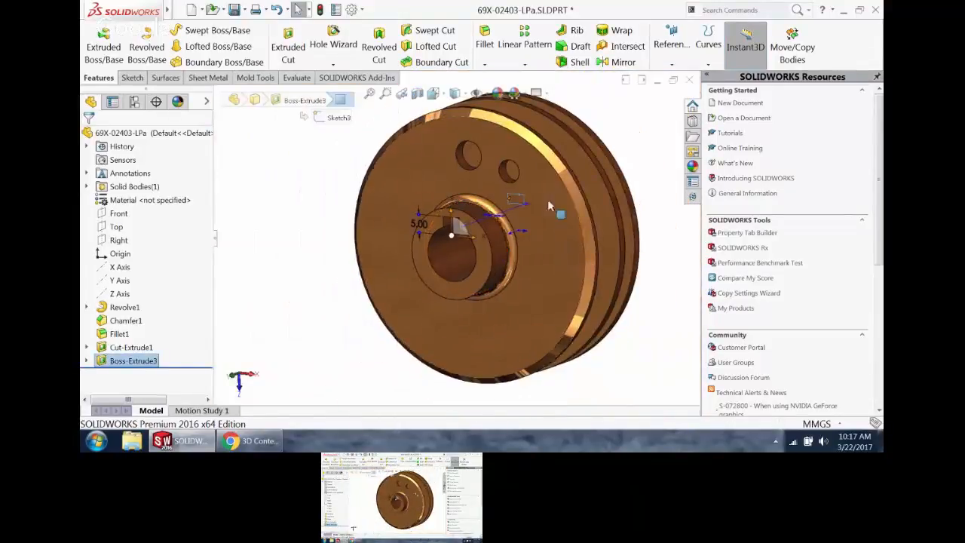
- Adjust the depth of the keyway cut in the hub with its Instant3D handle
scroll(527, 217, "down", 3)
scroll(504, 235, "up", 1)
middle_click_drag(504, 234, 509, 239)
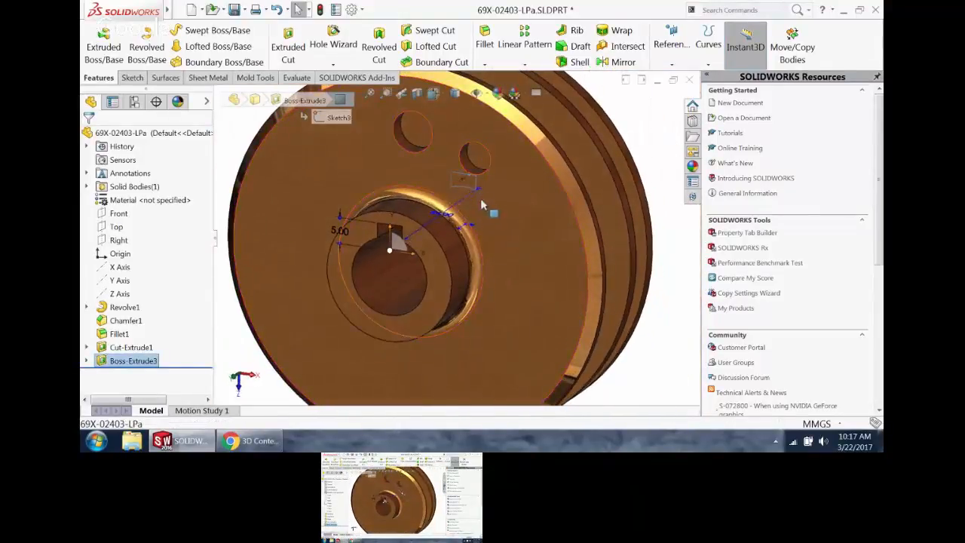
left_click_drag(479, 188, 506, 185)
scroll(509, 186, "down", 1)
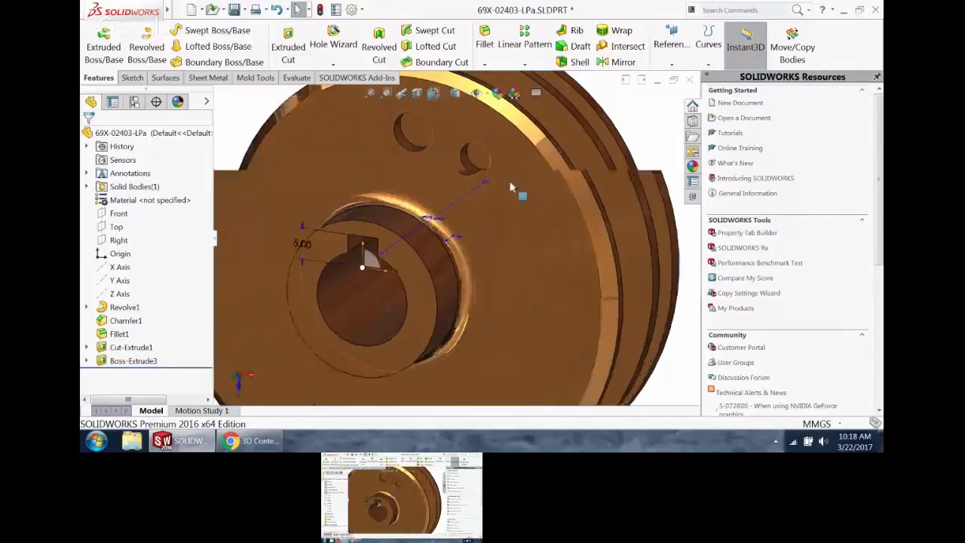
- Extend the keyway cut slightly deeper by pulling the far end of its depth dimension with Instant3D
middle_click_drag(510, 186, 457, 200)
scroll(437, 181, "down", 4)
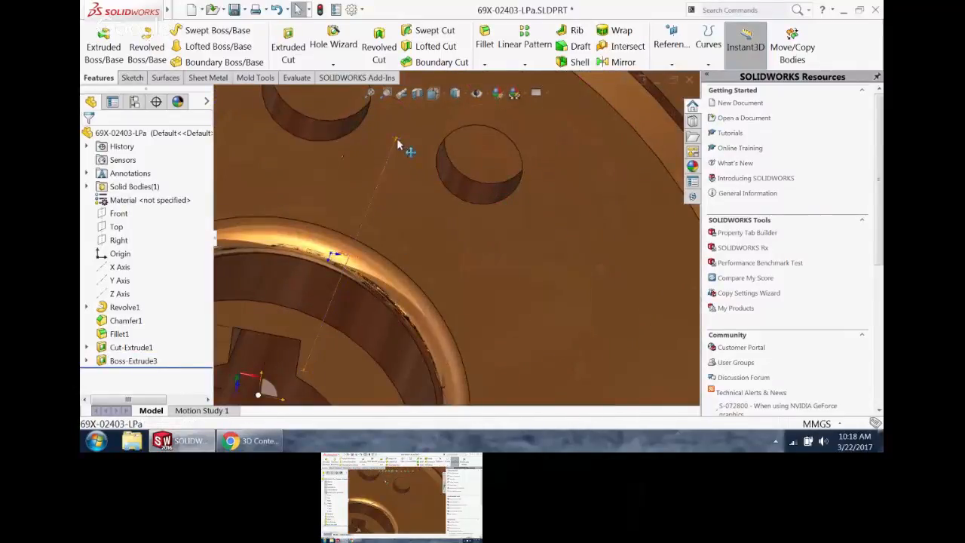
mouse_move(399, 146)
left_mouse_down()
mouse_move(422, 157)
mouse_move(412, 161)
mouse_move(456, 168)
mouse_move(490, 117)
mouse_move(461, 143)
mouse_move(446, 191)
mouse_move(407, 140)
mouse_move(415, 126)
left_mouse_up()
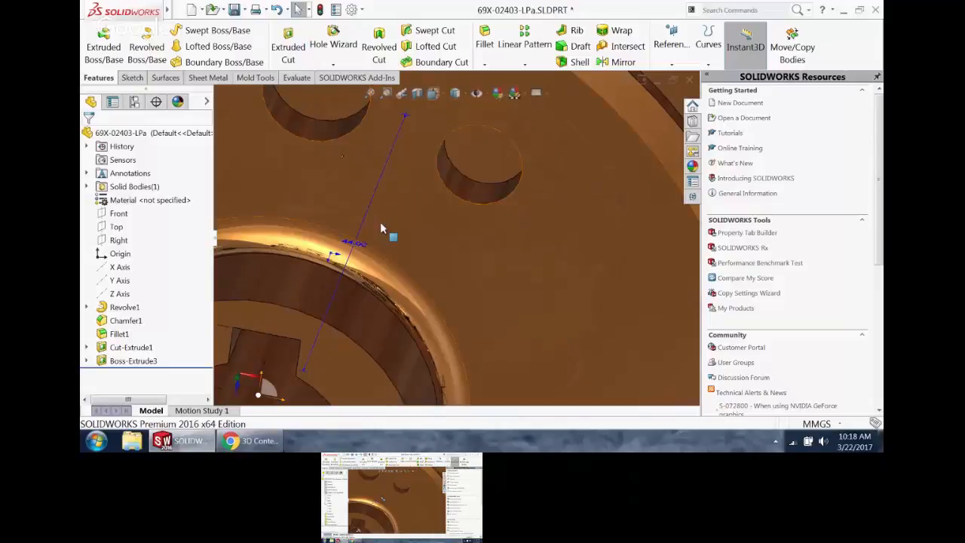
scroll(455, 240, "up", 10)
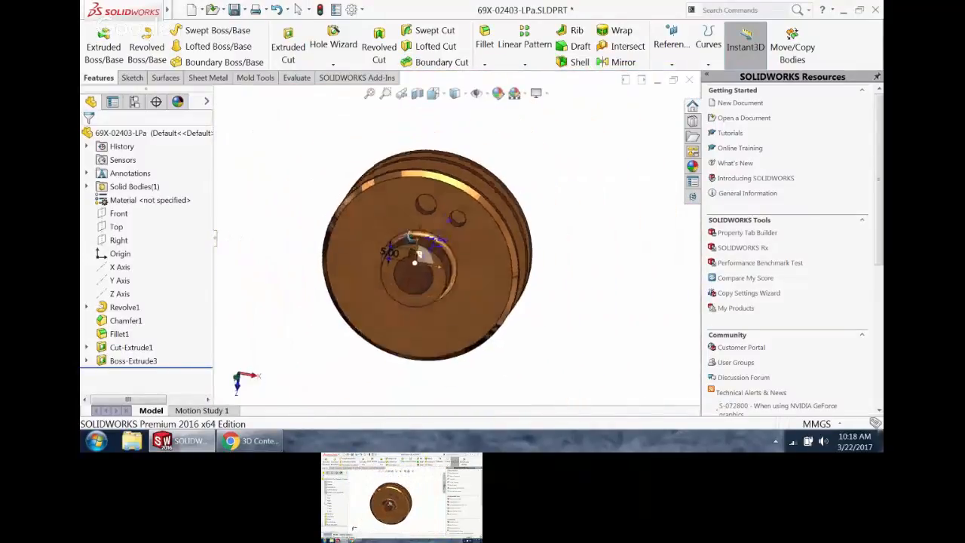
middle_click_drag(409, 237, 346, 188)
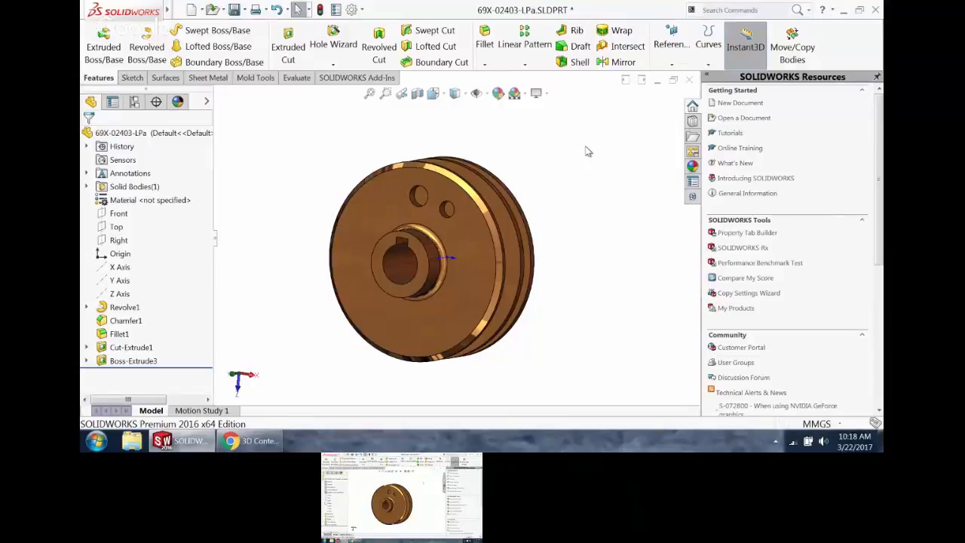
- Enlarge the 8 mm flange hole to a diameter of 11 mm by pulling its dimension handle with Instant3D
left_click(415, 198)
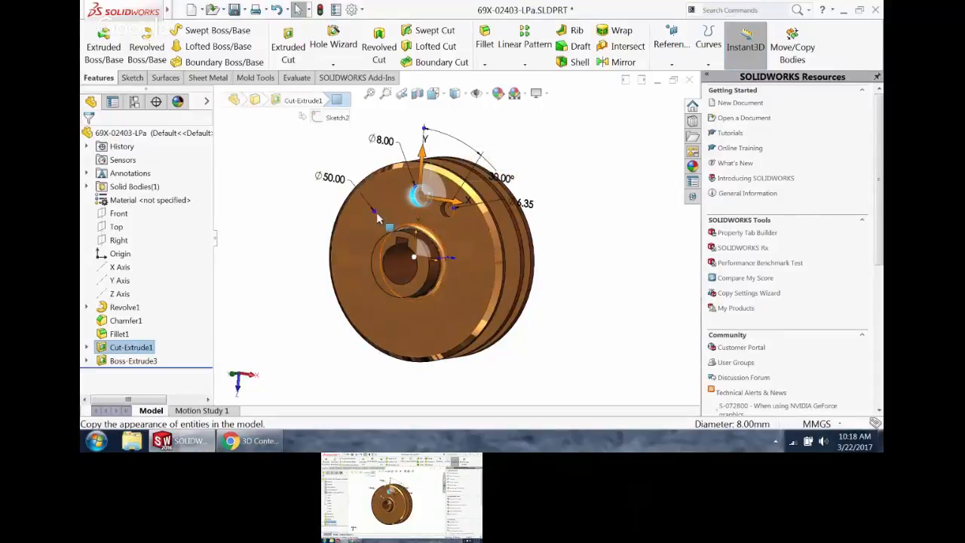
left_click_drag(377, 215, 390, 216)
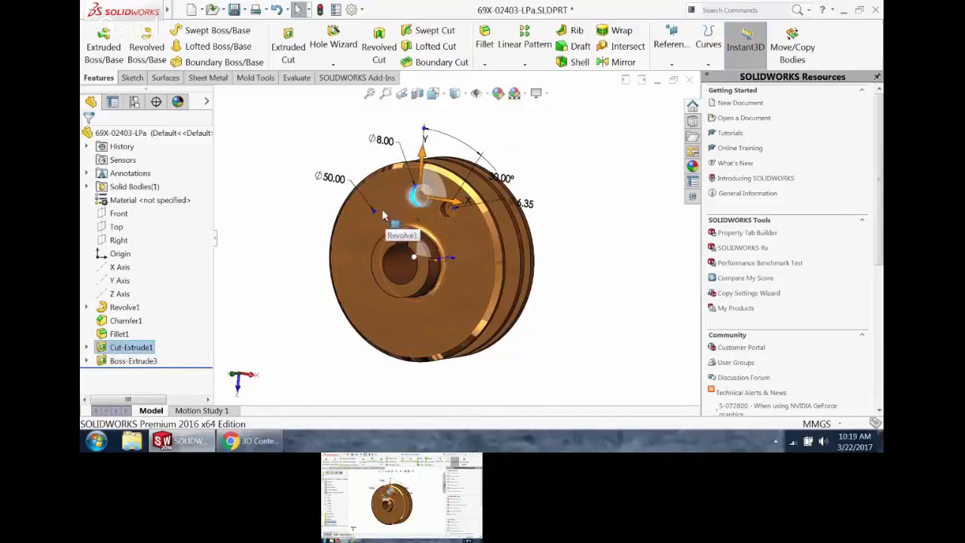
scroll(423, 152, "down", 3)
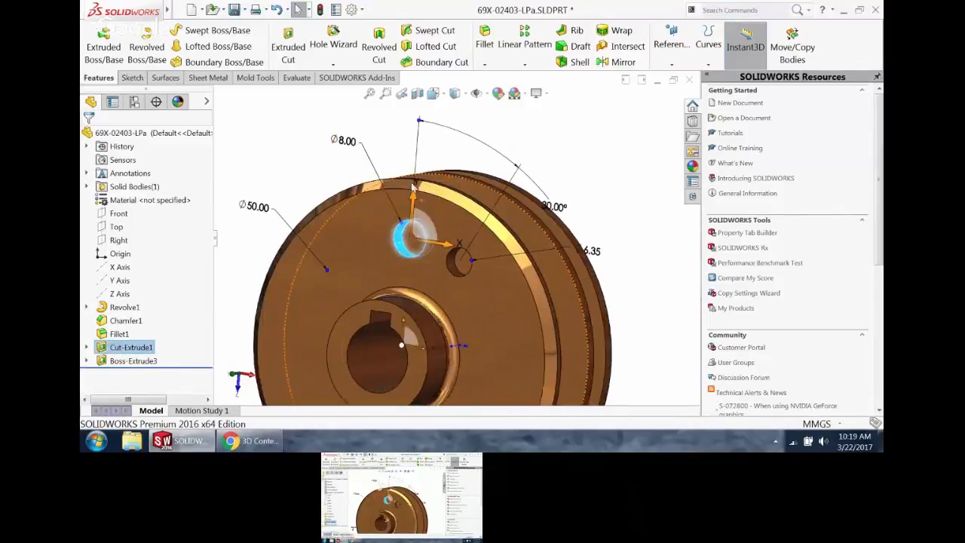
mouse_move(405, 230)
left_mouse_down()
mouse_move(404, 202)
mouse_move(408, 218)
left_mouse_up()
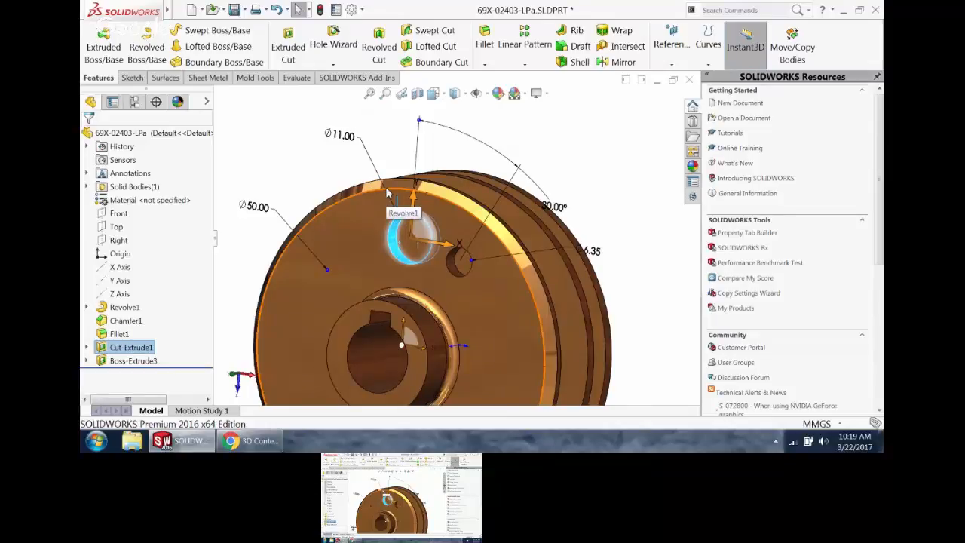
left_click(595, 119)
scroll(496, 325, "up", 3)
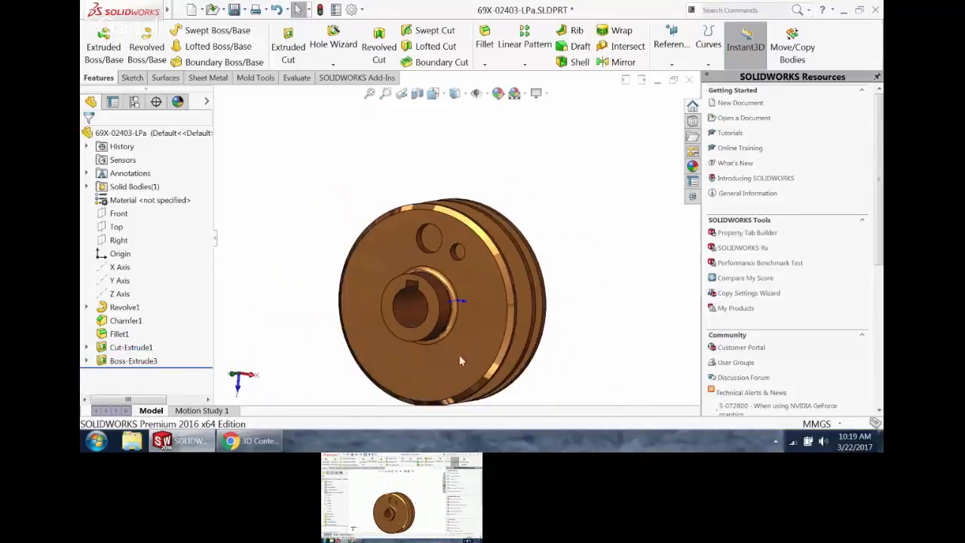
scroll(460, 357, "up", 4)
scroll(451, 346, "down", 4)
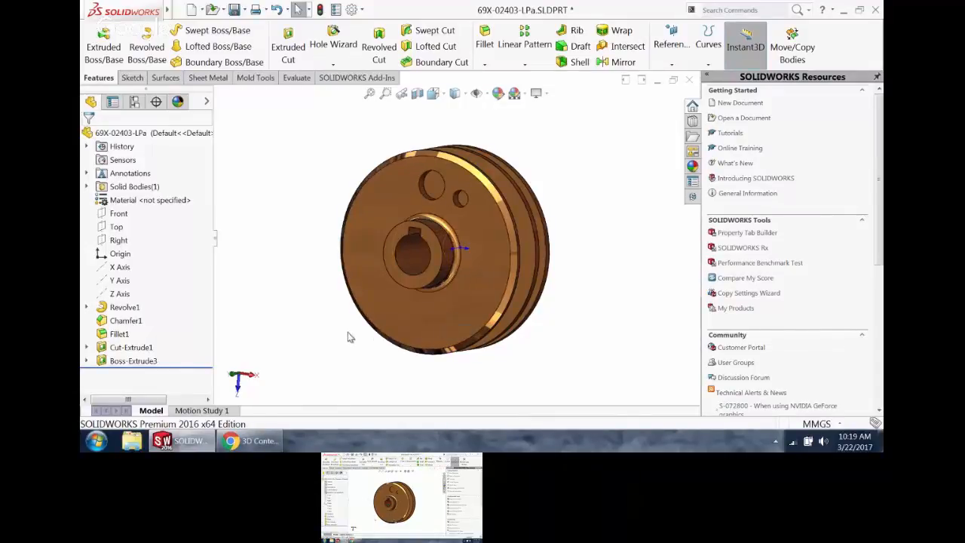
scroll(412, 193, "down", 2)
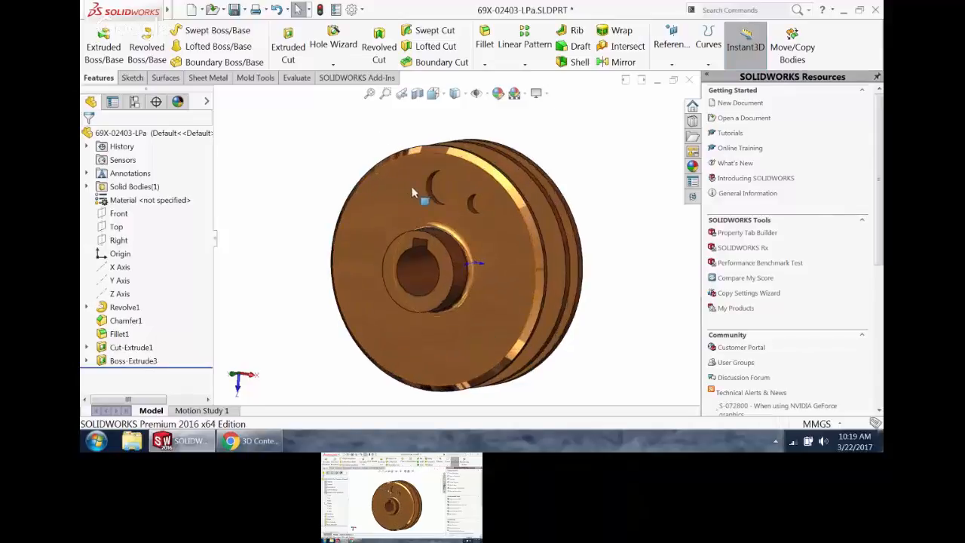
scroll(470, 257, "up", 1)
scroll(469, 259, "down", 1)
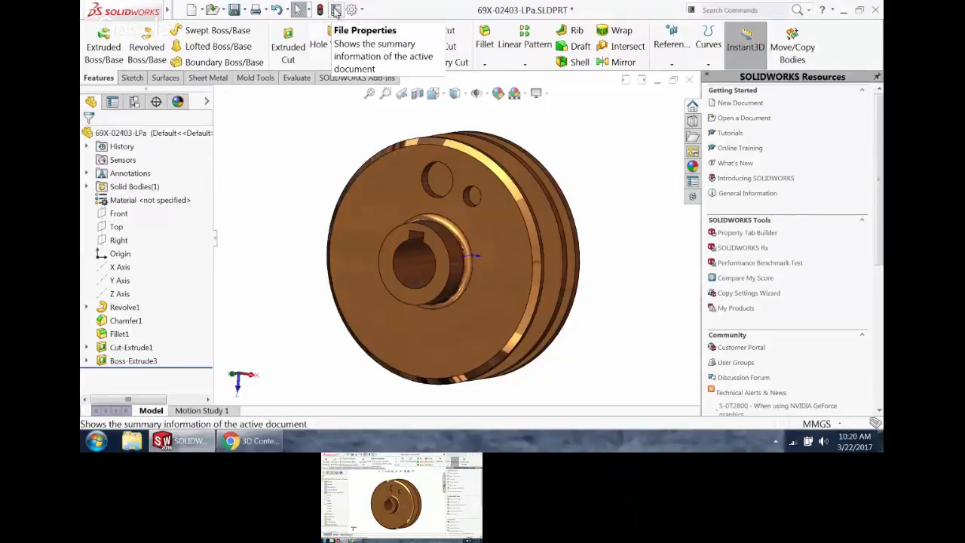
- Filter the keyboard customization list to Commands with Keyboard Shortcuts, review it, and close the dialog
left_click(351, 9)
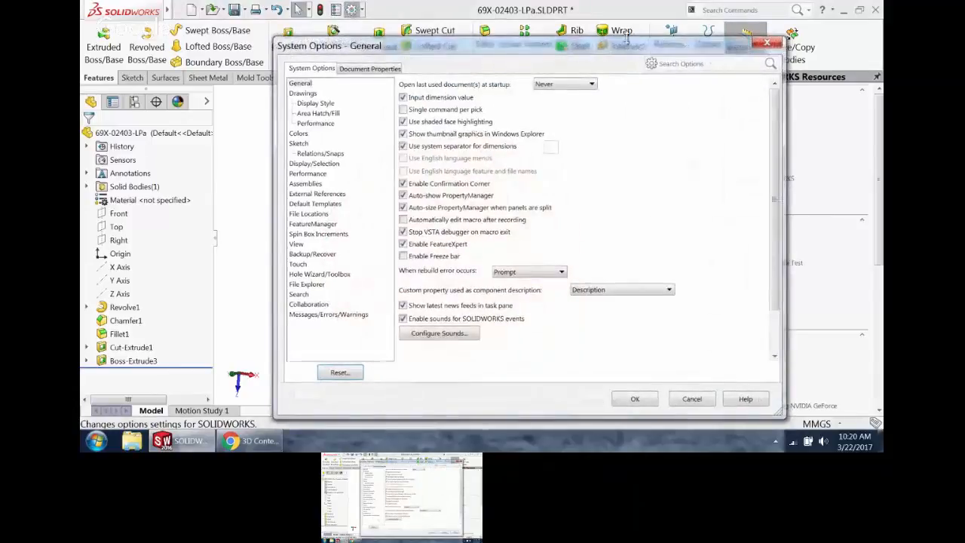
left_click(767, 43)
left_click(364, 10)
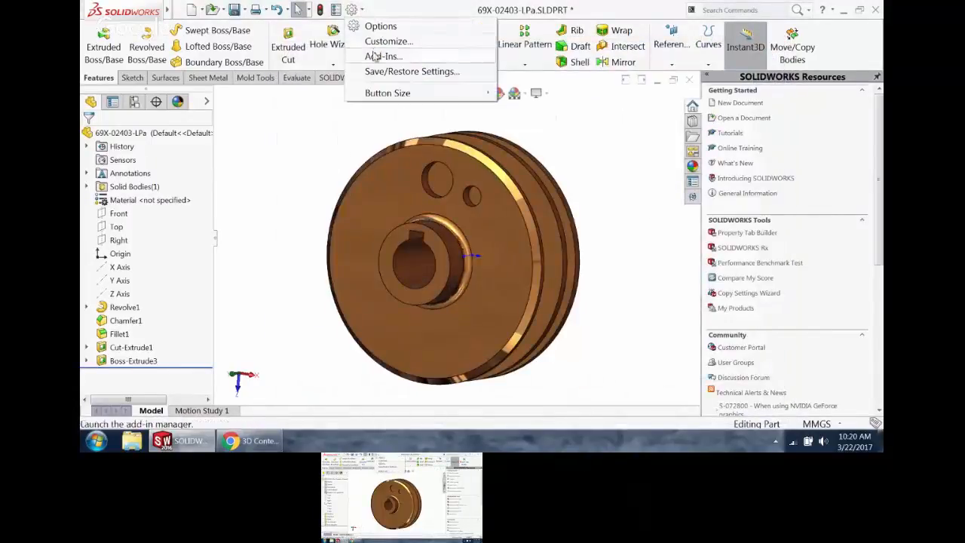
left_click(374, 43)
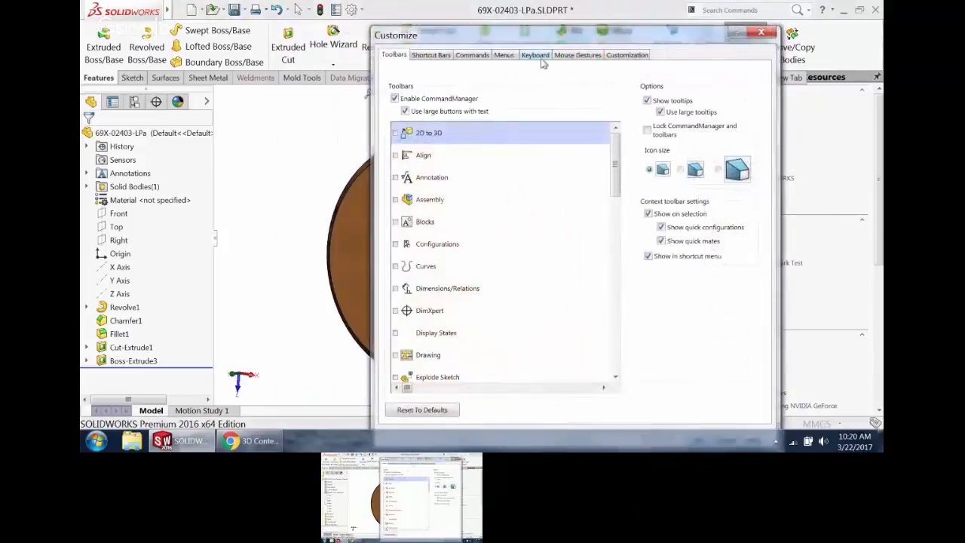
left_click(534, 55)
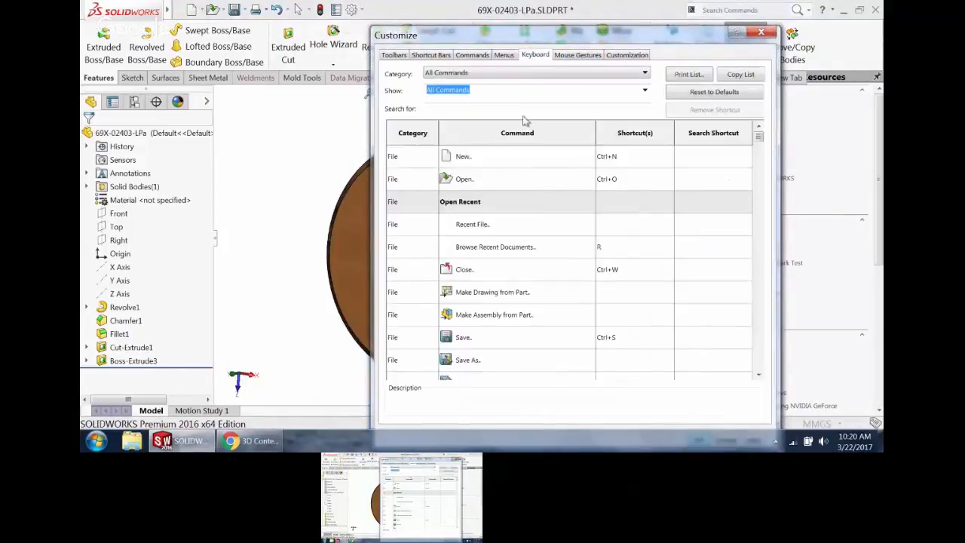
left_click(646, 90)
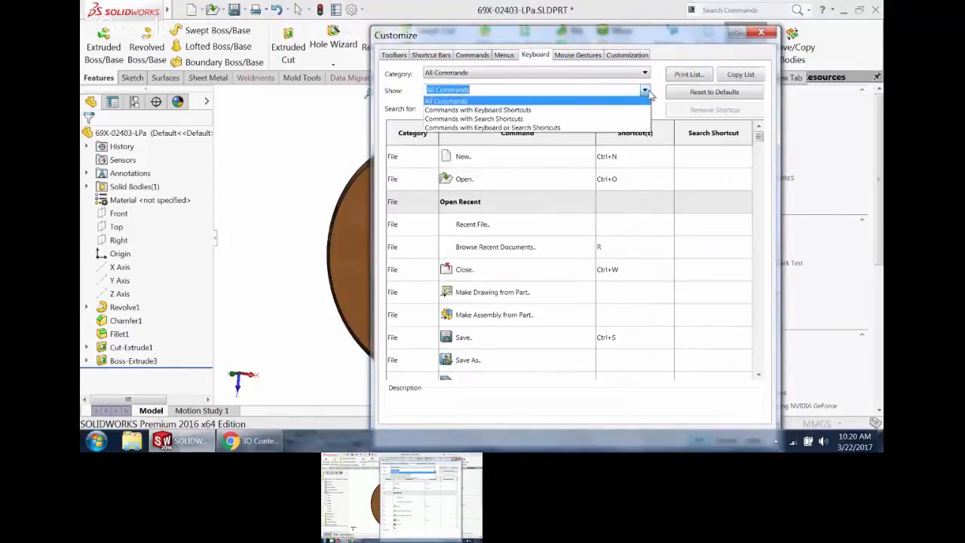
left_click(589, 110)
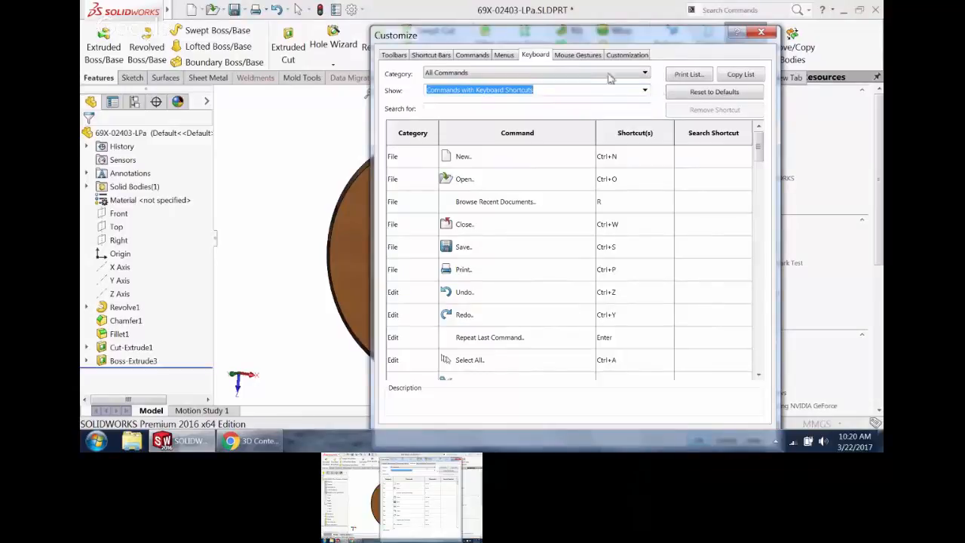
left_click(762, 33)
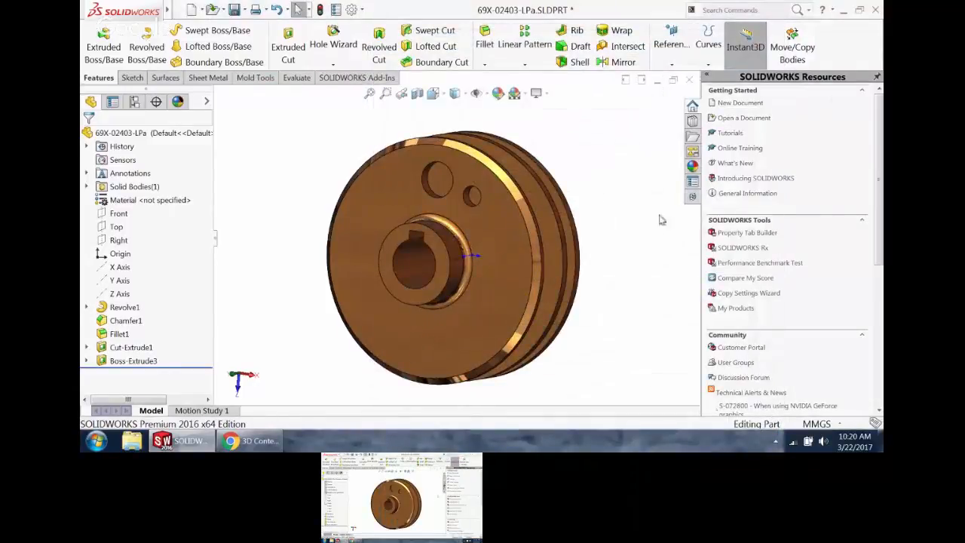
- Open the customization of the shortcut bar, look through the Assembly, Drawing and Sketch shortcut toolbars, and return to the Part toolbar
key("s")
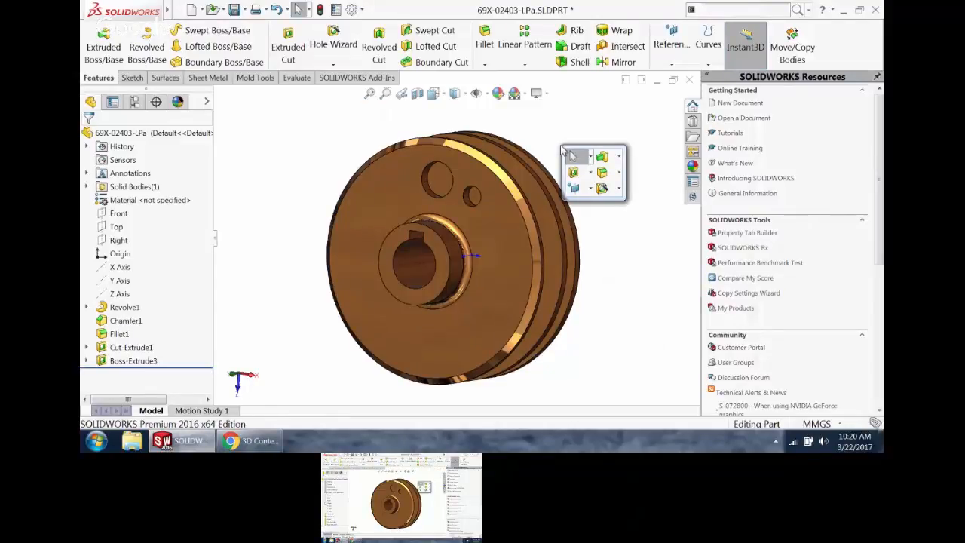
right_click(588, 169)
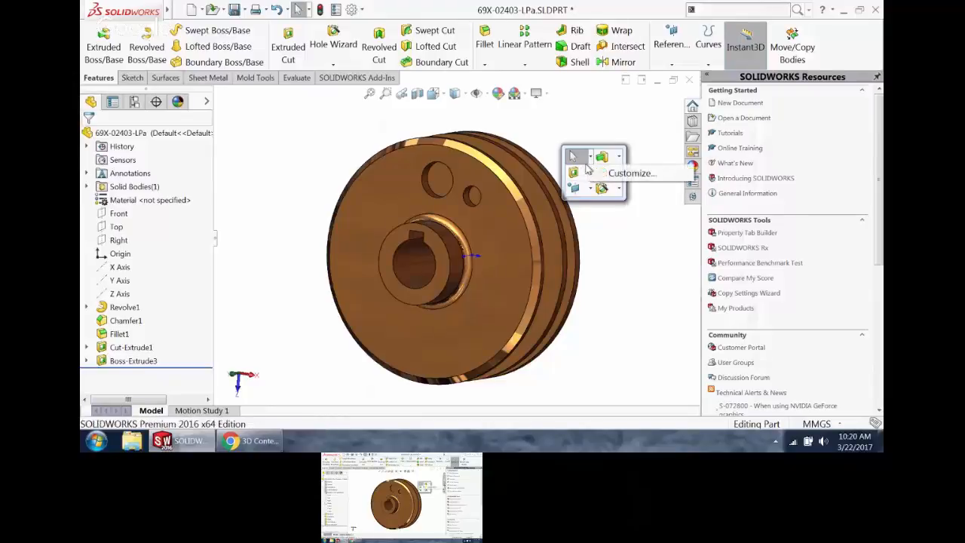
left_click(632, 173)
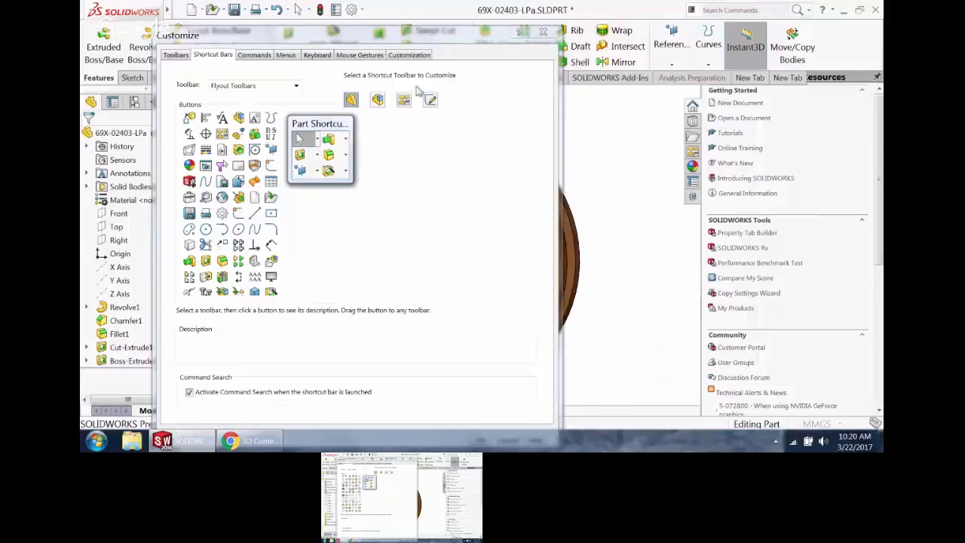
left_click(377, 100)
left_click(404, 101)
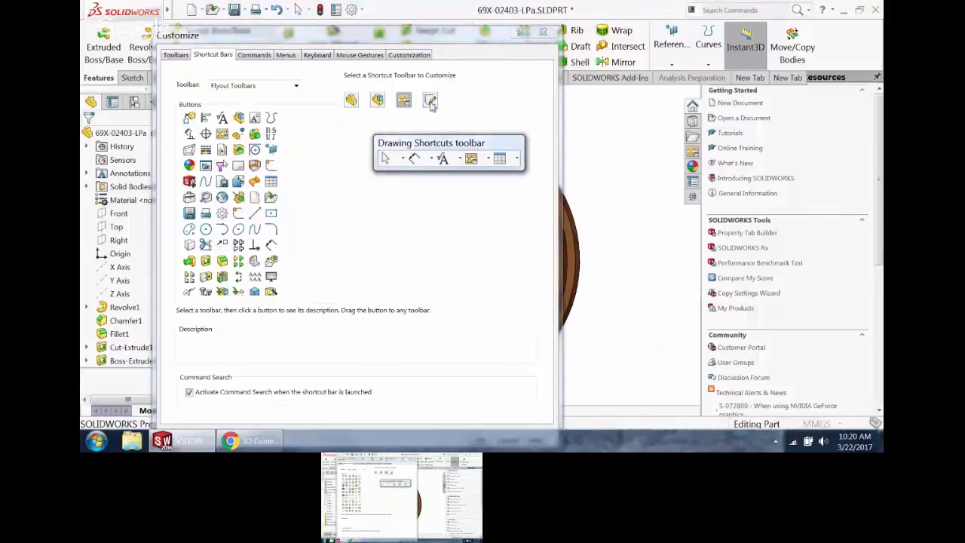
left_click(430, 100)
left_click(352, 101)
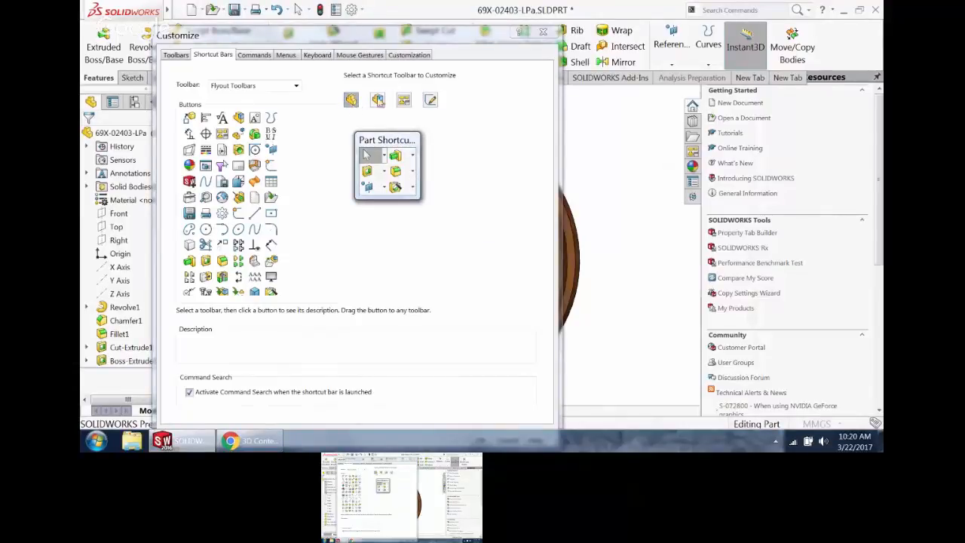
- Add the Sketch command from the Sketch toolbar category to the Part shortcut toolbar
left_click(295, 87)
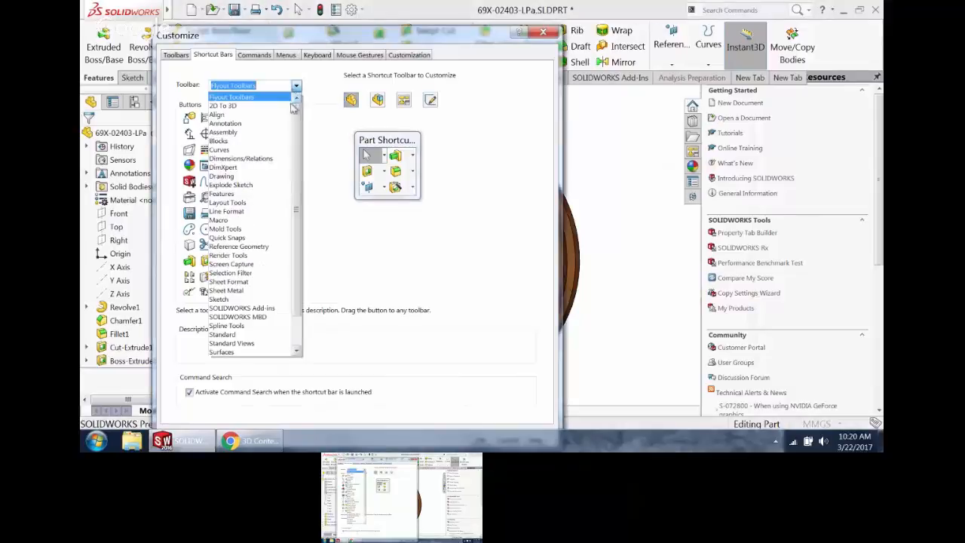
left_click(227, 299)
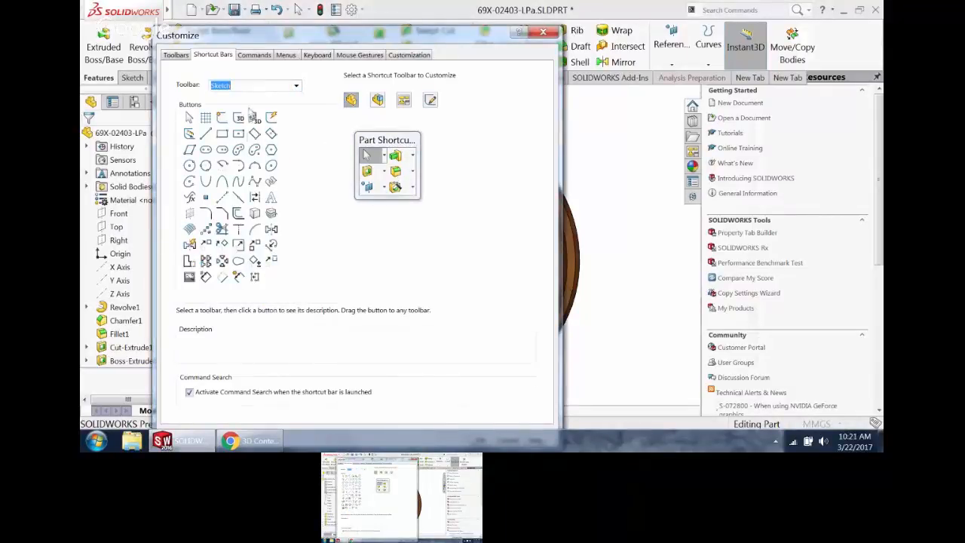
mouse_move(222, 118)
left_mouse_down()
mouse_move(392, 206)
mouse_move(382, 190)
mouse_move(381, 199)
left_mouse_up()
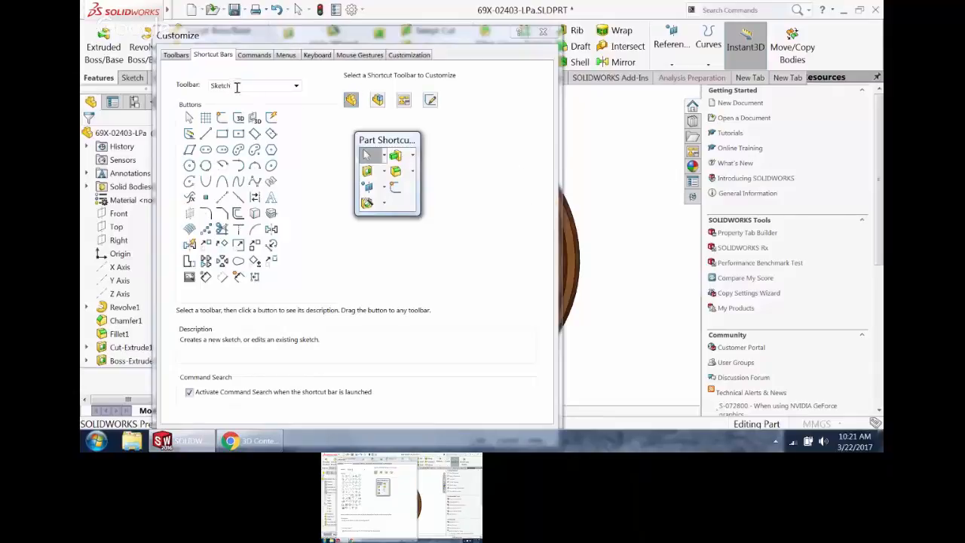
- Add the Linear Pattern command from the Flyout Toolbars category to the Part shortcut toolbar
left_click(295, 86)
scroll(268, 102, "up", 10)
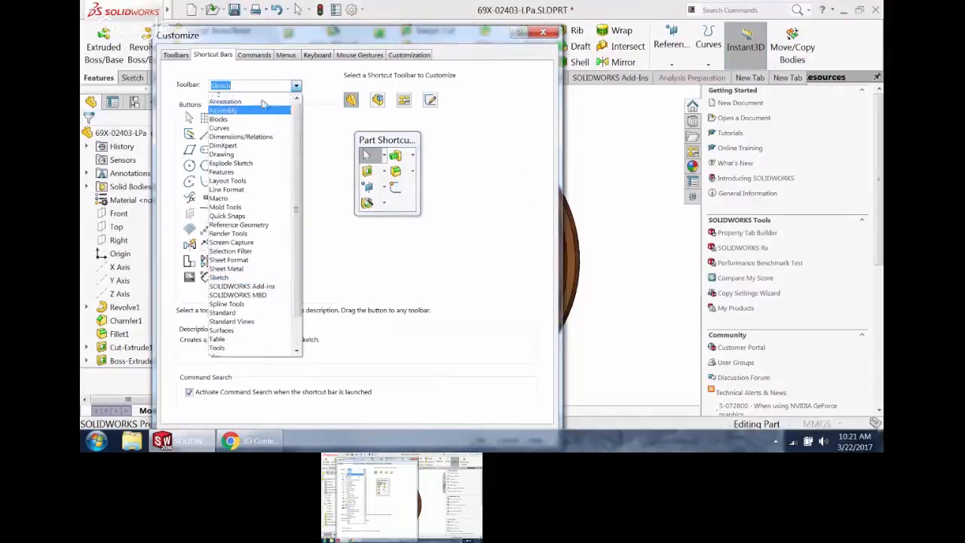
left_click(256, 100)
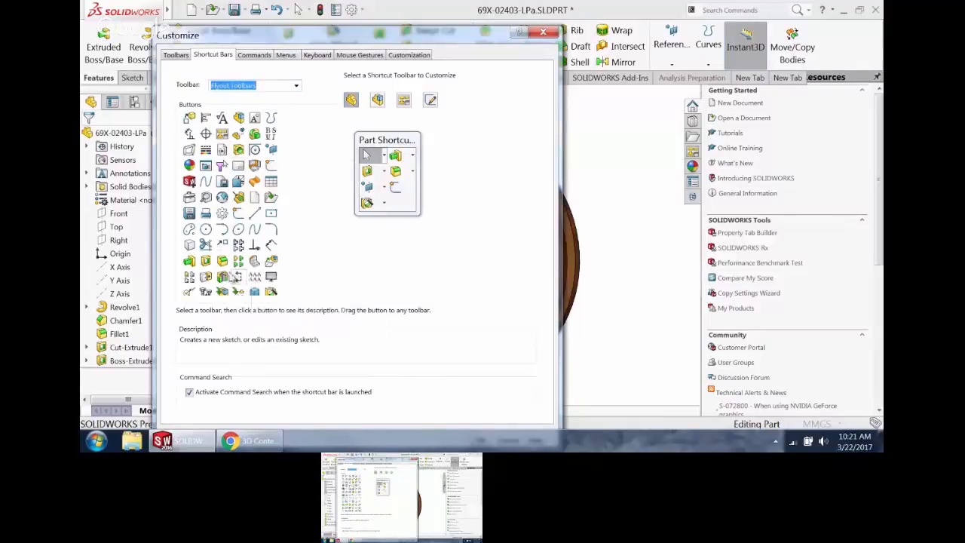
left_click(239, 246)
left_click_drag(304, 254, 392, 206)
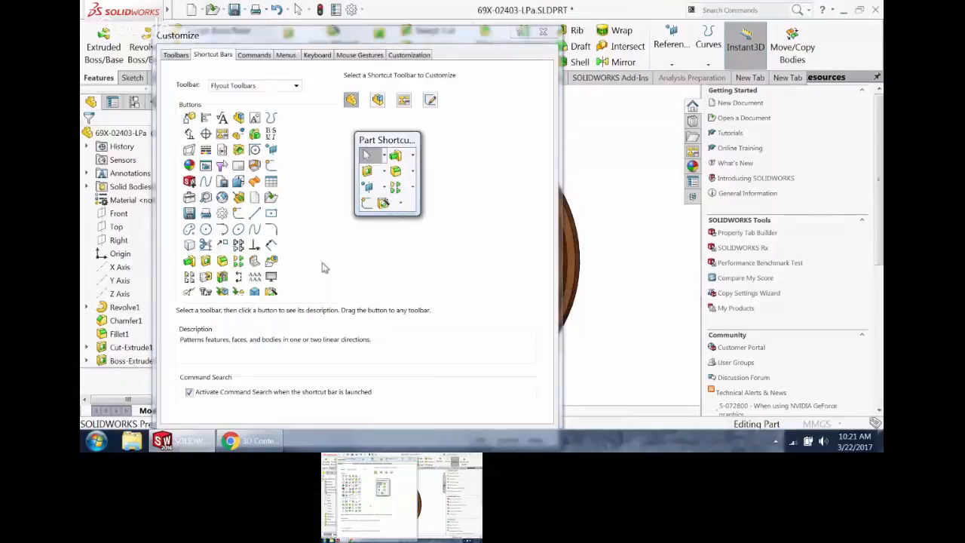
- Add the Surfaces flyout to the Part shortcut toolbar and rearrange its buttons into three columns
left_click(271, 182)
left_click_drag(271, 184, 412, 211)
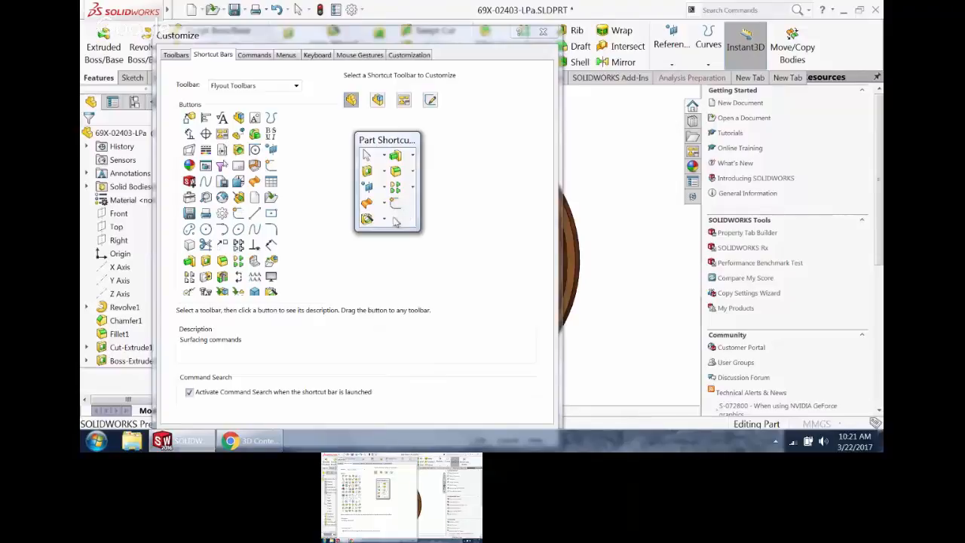
mouse_move(367, 219)
left_mouse_down()
mouse_move(391, 207)
mouse_move(366, 205)
mouse_move(395, 217)
mouse_move(387, 231)
mouse_move(470, 209)
left_mouse_up()
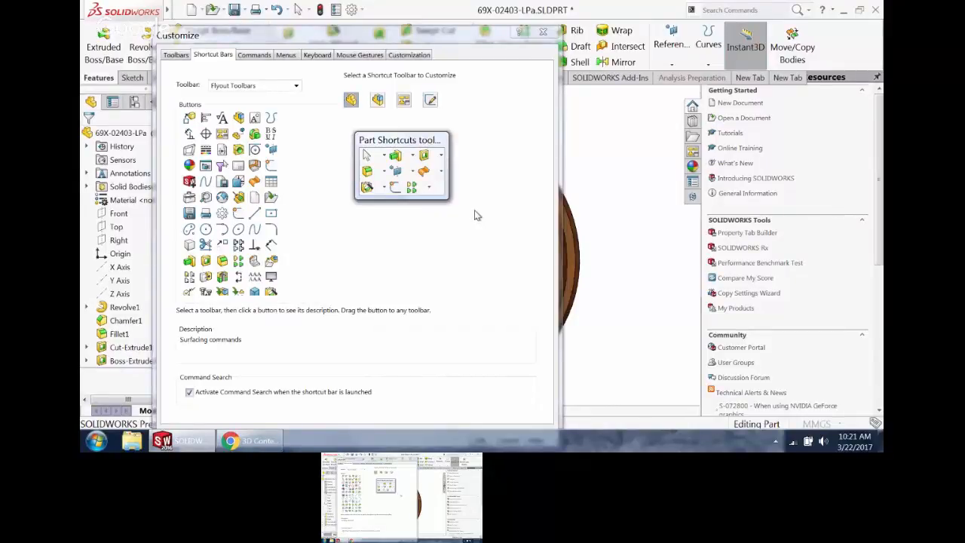
- Add the Extruded Boss/Base command from the Features toolbar category to the Sketch shortcut toolbar
left_click(431, 99)
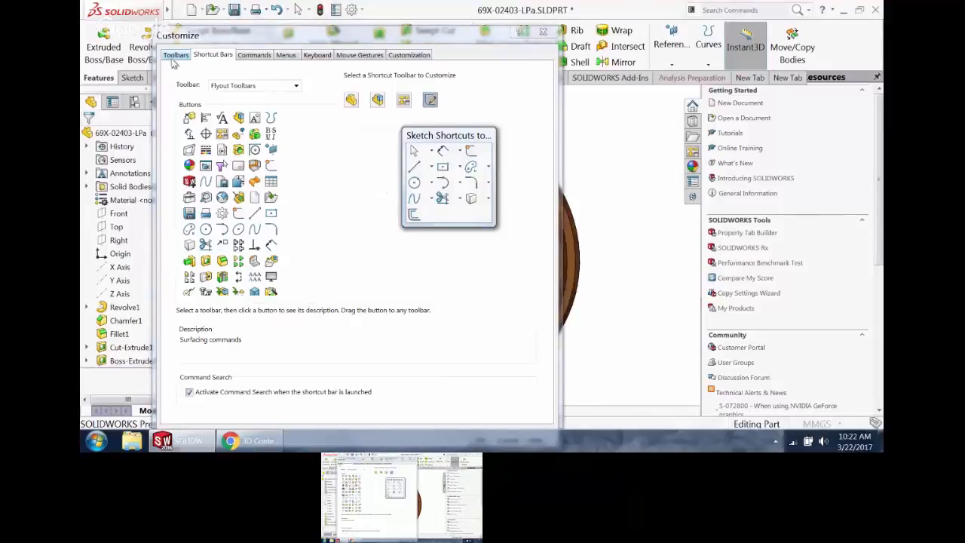
left_click(296, 86)
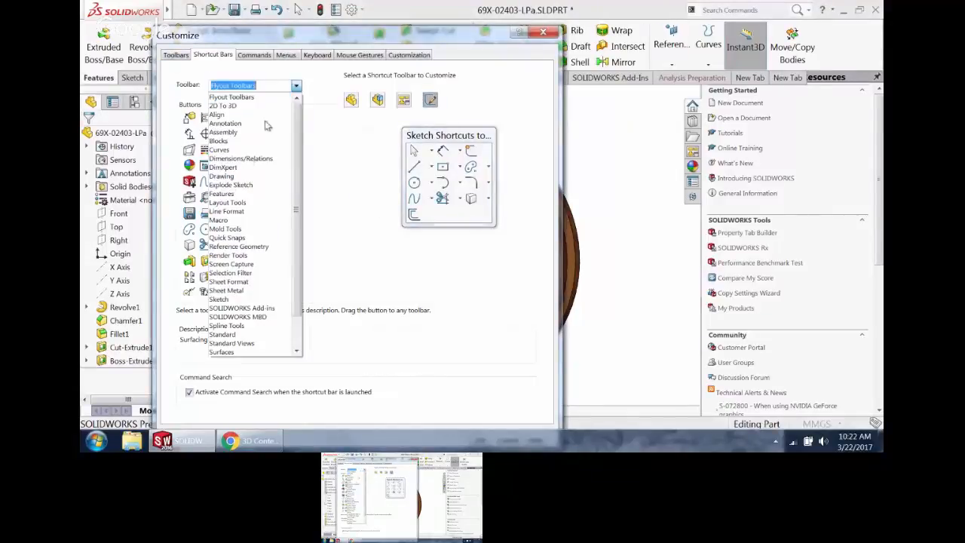
left_click(243, 194)
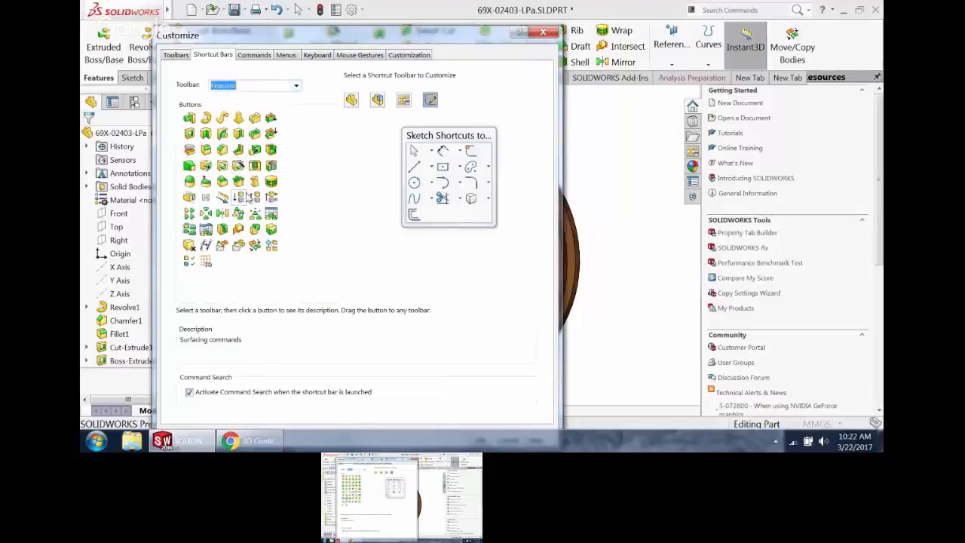
left_click(189, 118)
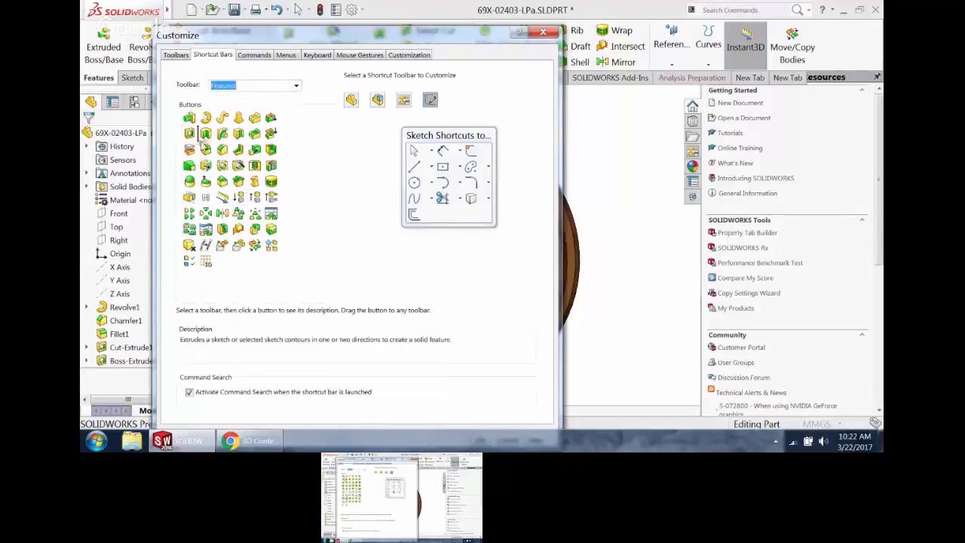
mouse_move(200, 134)
left_mouse_down()
mouse_move(442, 226)
mouse_move(444, 199)
left_mouse_up()
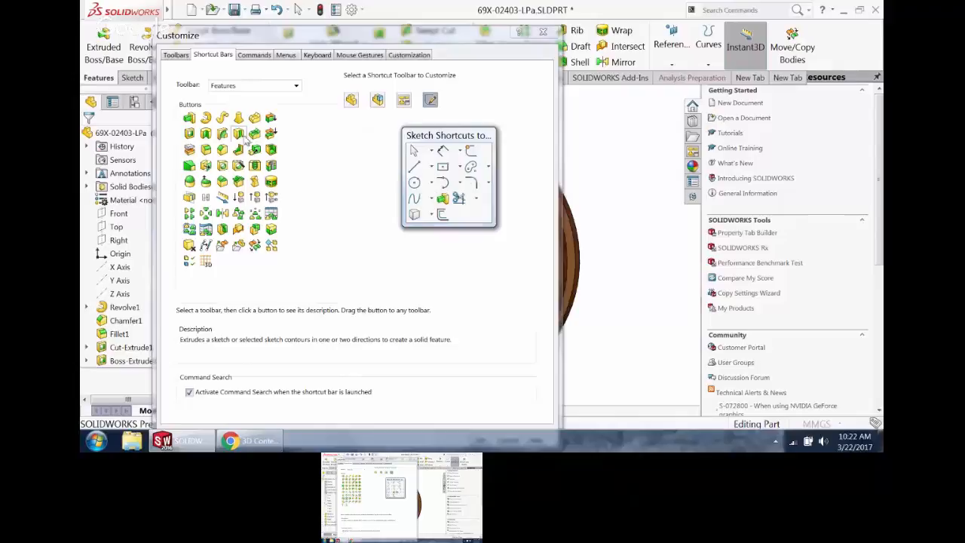
- Add the Extruded Cut command to the end of the Sketch shortcut toolbar and close the customization
left_click(192, 134)
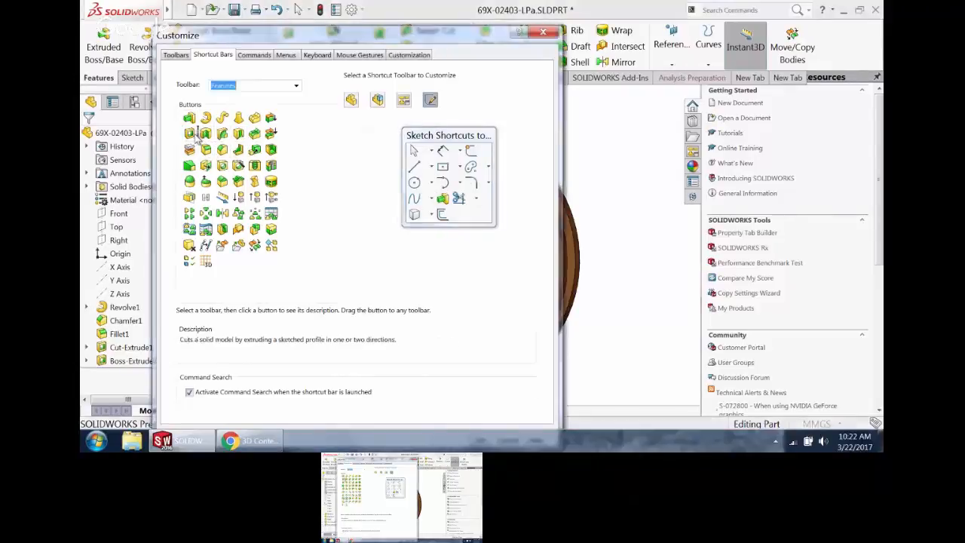
mouse_move(195, 136)
left_mouse_down()
mouse_move(479, 243)
mouse_move(461, 217)
mouse_move(476, 215)
mouse_move(451, 194)
mouse_move(485, 221)
mouse_move(478, 216)
left_mouse_up()
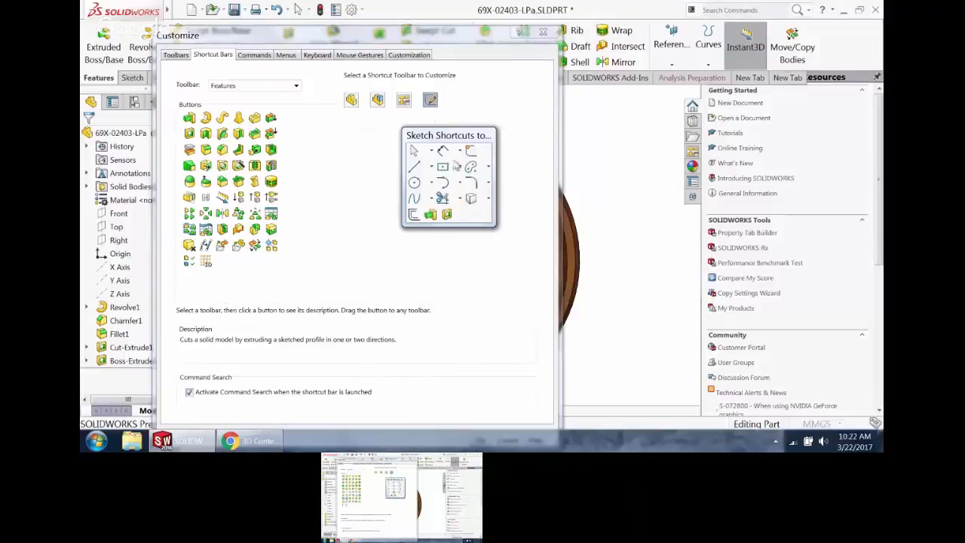
left_click(380, 104)
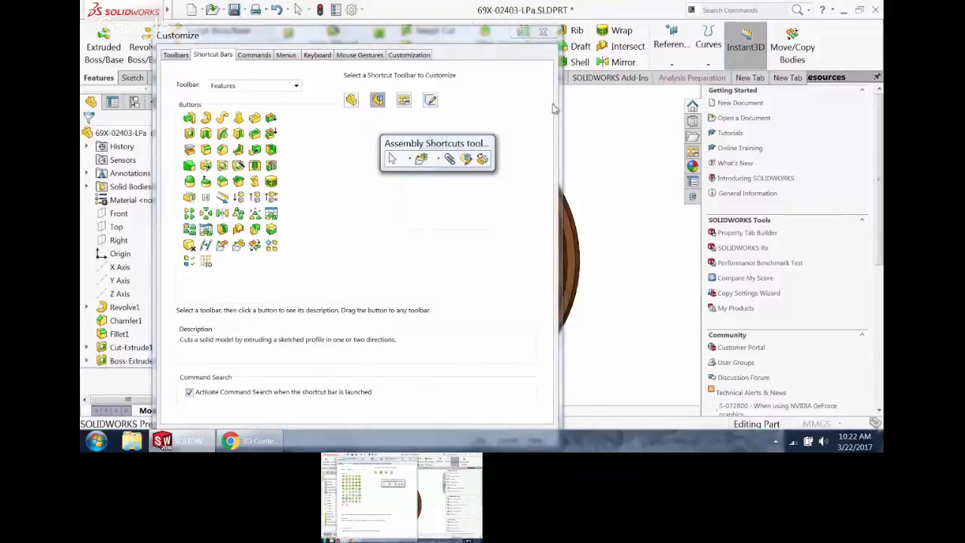
left_click(543, 32)
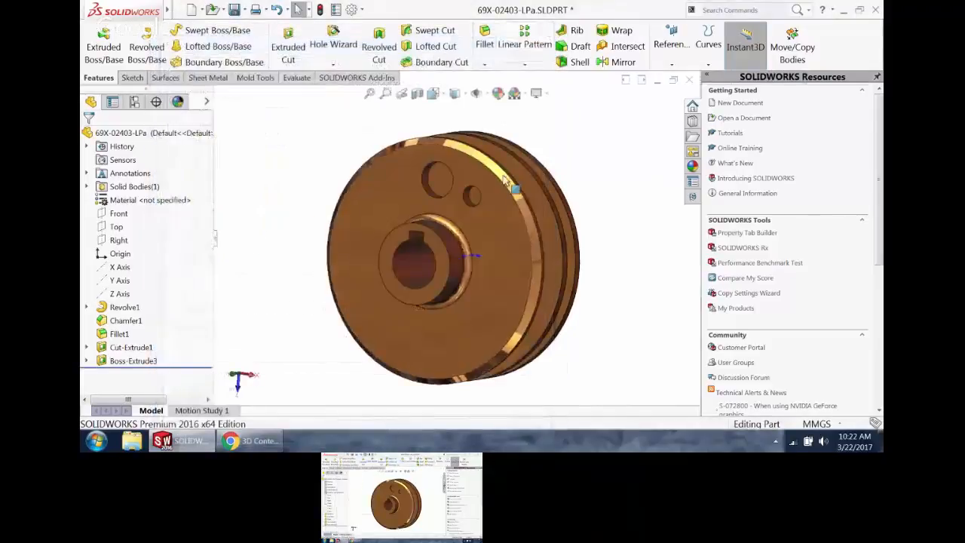
- Create a circular pattern of Cut-Extrude1 about the Y Axis with 6 equally spaced instances over 360 degrees
middle_click_drag(465, 212, 455, 208)
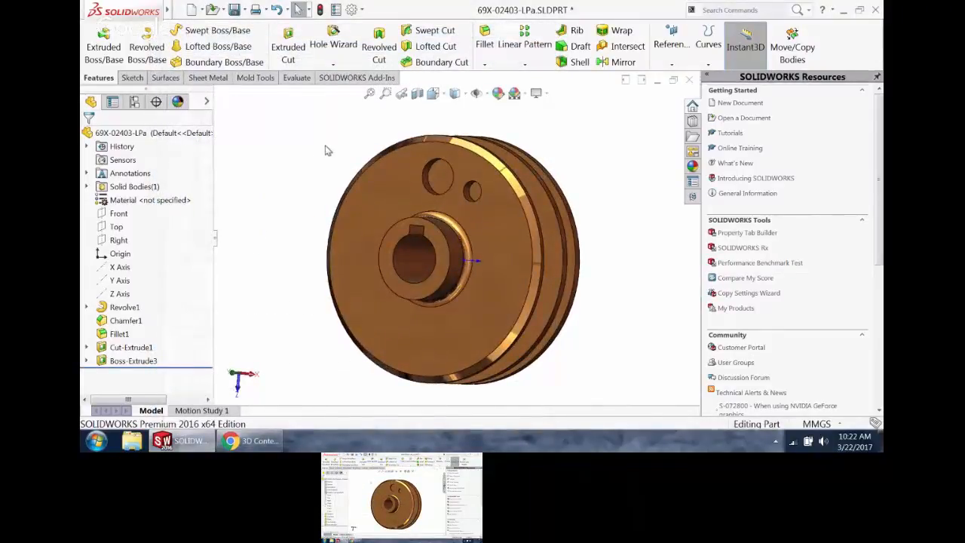
key("s")
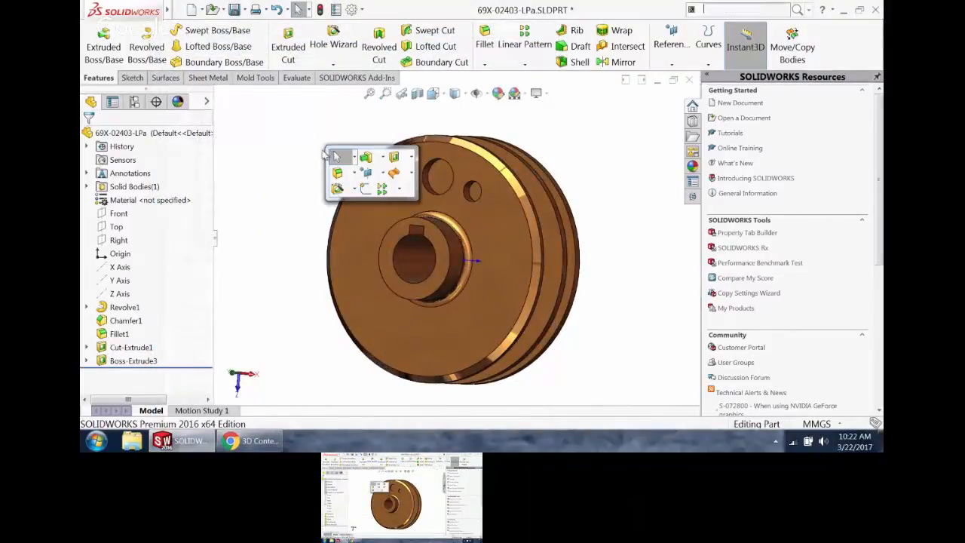
left_click(398, 190)
left_click(425, 221)
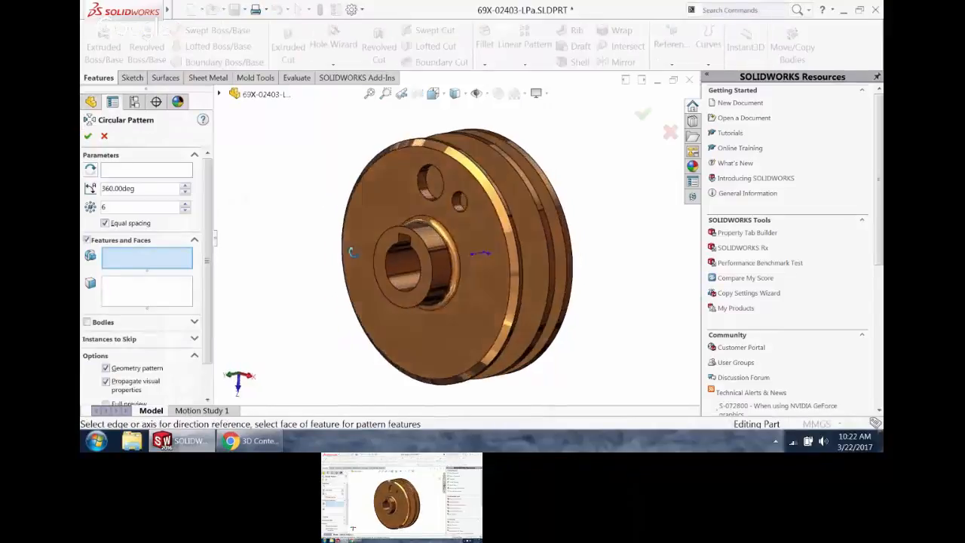
left_click(427, 200)
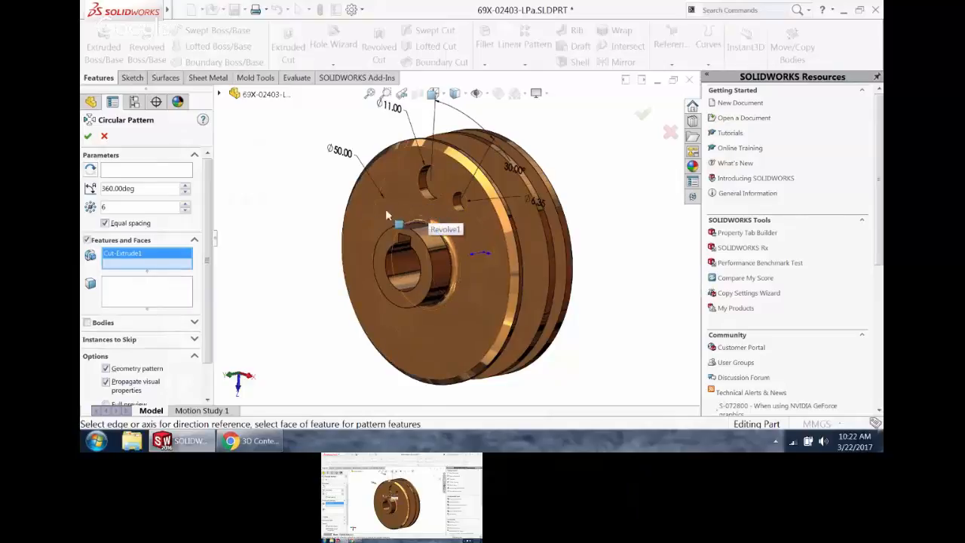
left_click(175, 171)
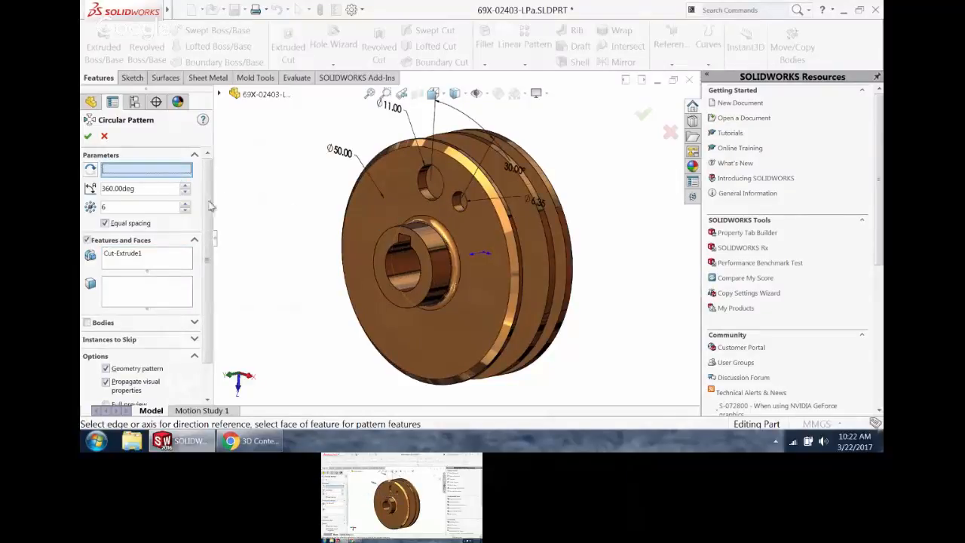
left_click(221, 94)
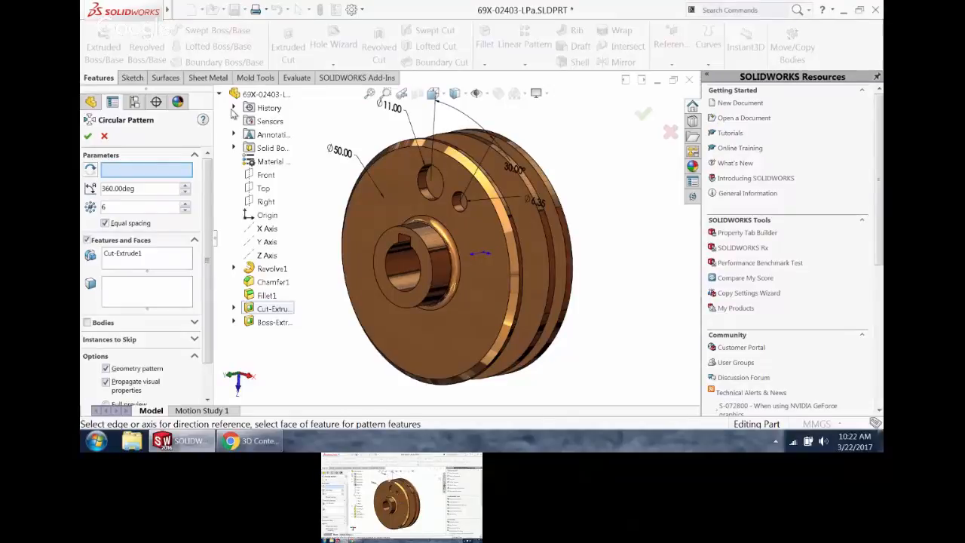
middle_click_drag(320, 254, 290, 255)
left_click(267, 242)
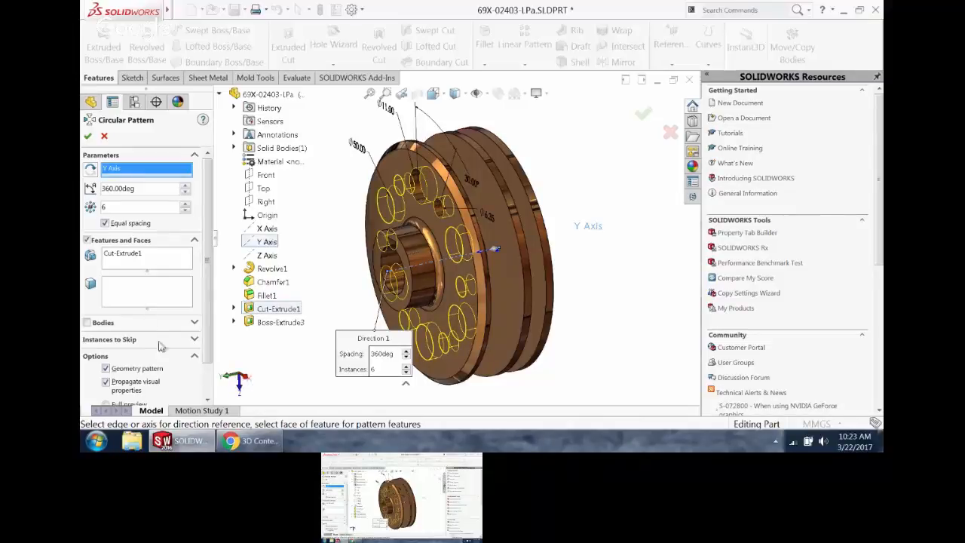
left_click(88, 137)
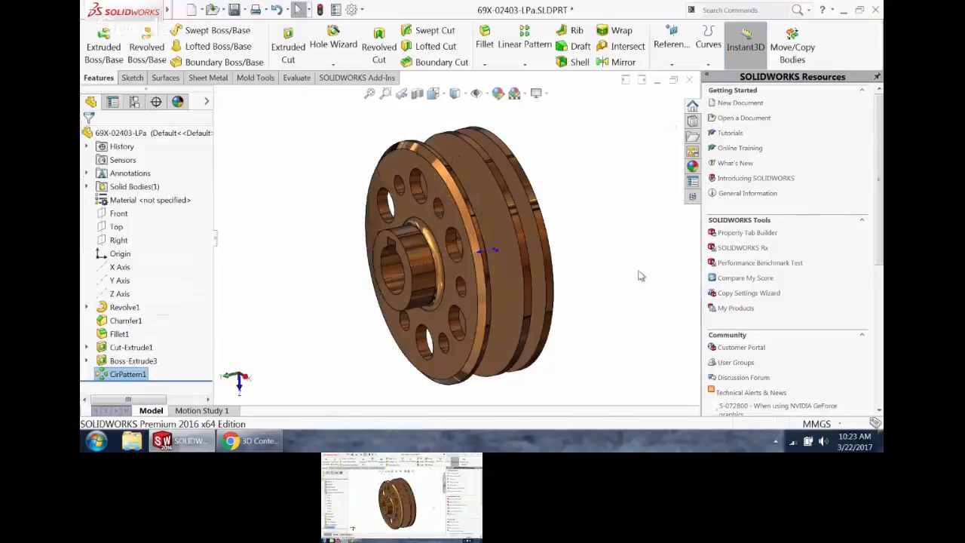
- Start a new sketch on the pulley's flat end face without the hub and orient the model to the Bottom view
middle_click_drag(606, 239, 541, 231)
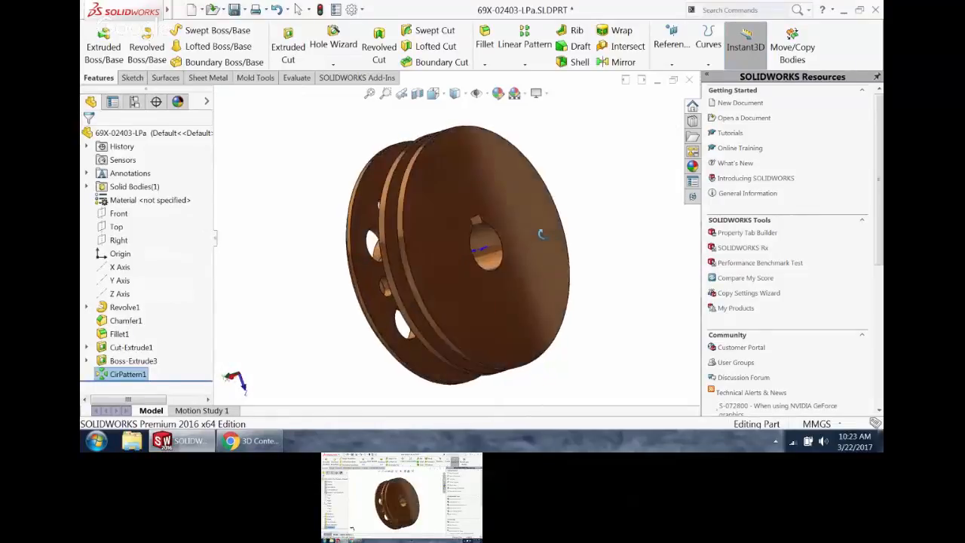
left_click(458, 156)
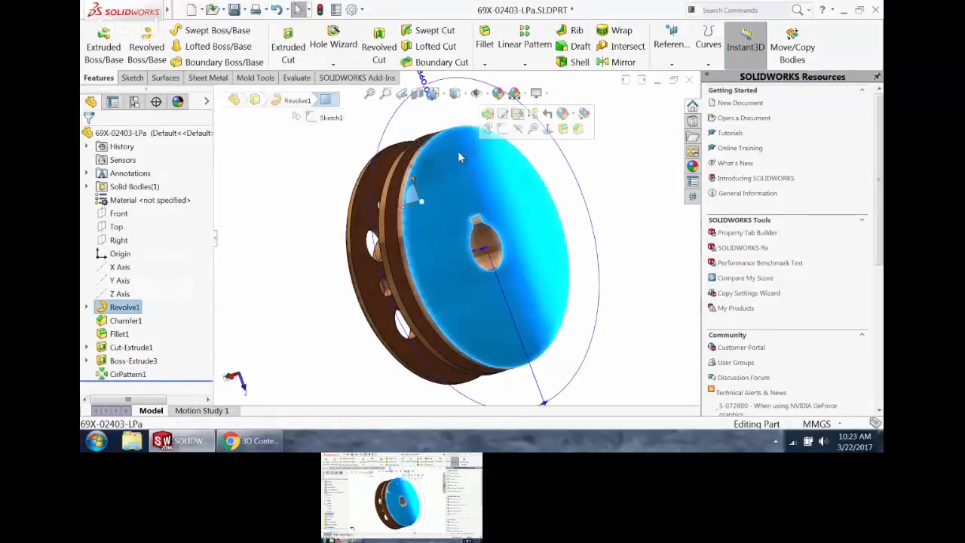
key("s")
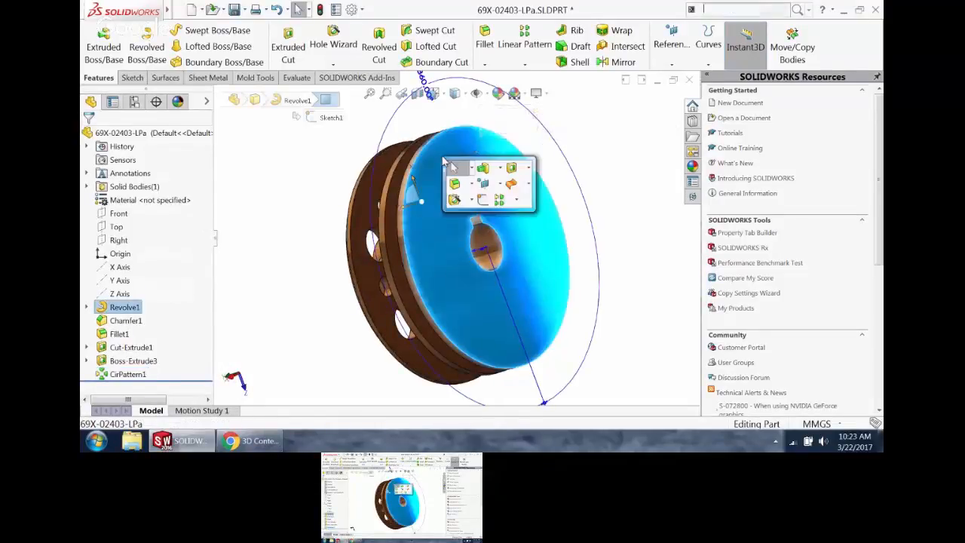
left_click(510, 167)
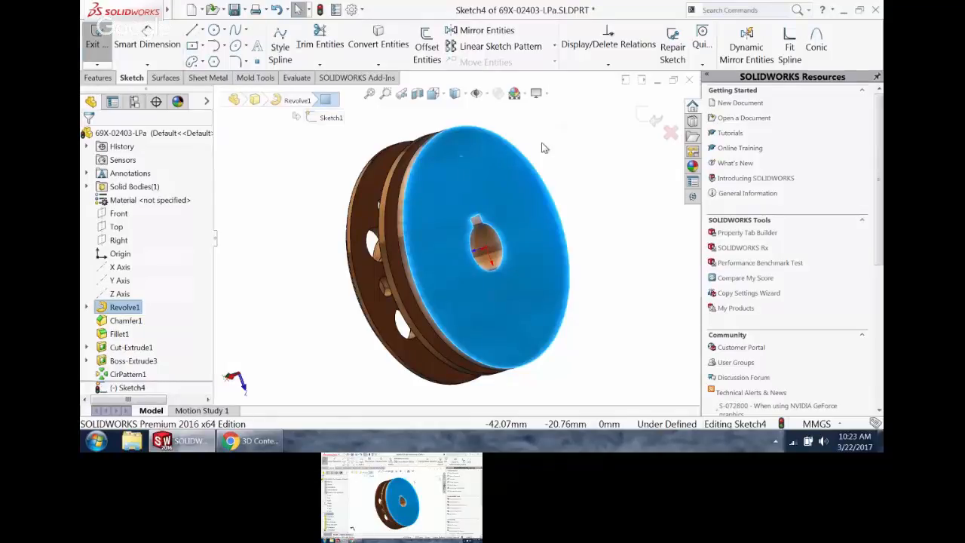
key("ctrl+6")
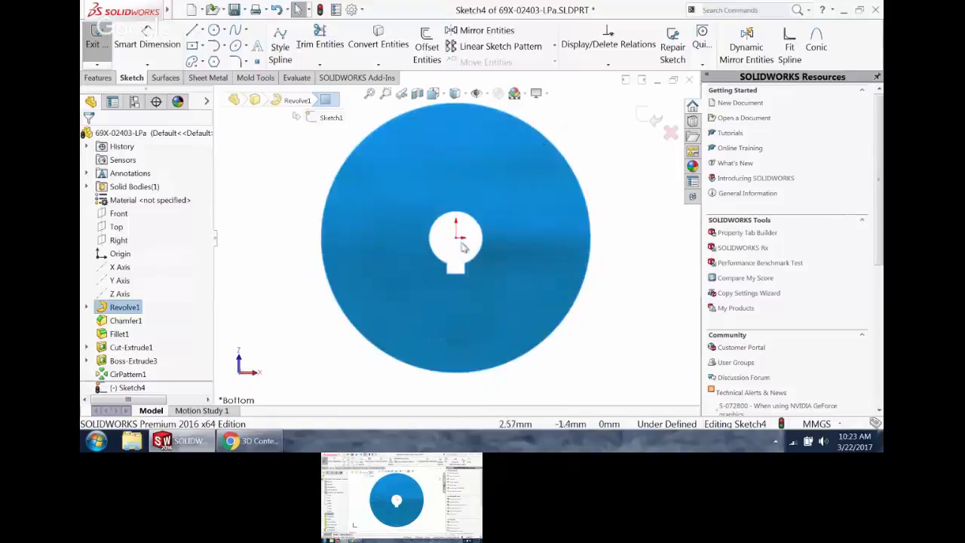
left_click(291, 184)
- Sketch a circle about 9.3 mm in diameter between the bore and the outer edge, slightly to one side of the keyway
right_click_drag(293, 178, 338, 173)
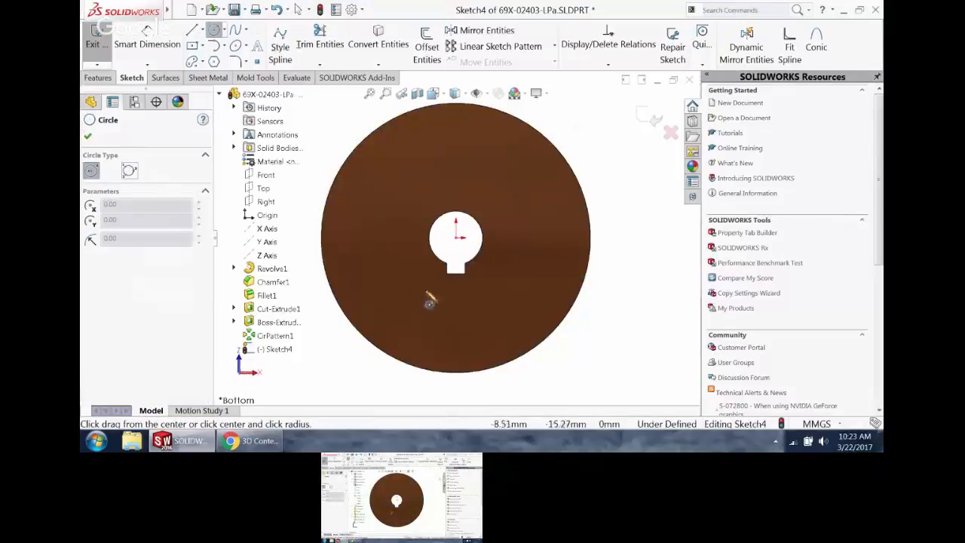
left_click_drag(497, 319, 498, 336)
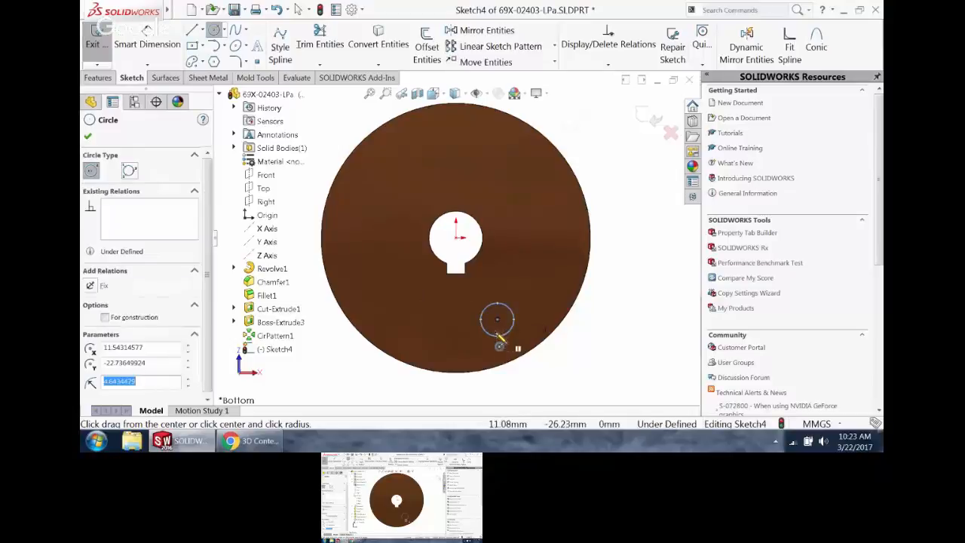
middle_click_drag(493, 345, 539, 333)
key("Escape")
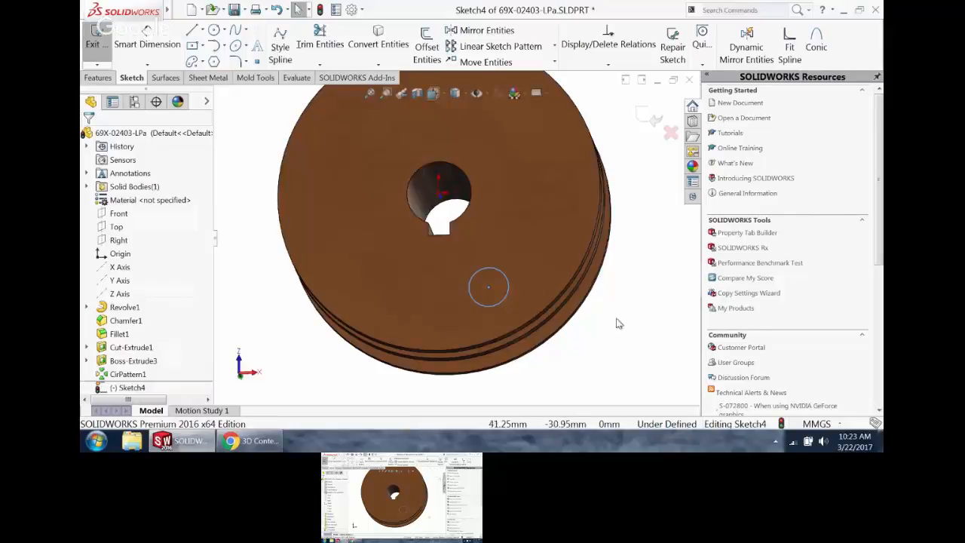
- Copy the sketched circle to a position directly below the keyway
left_click(618, 322)
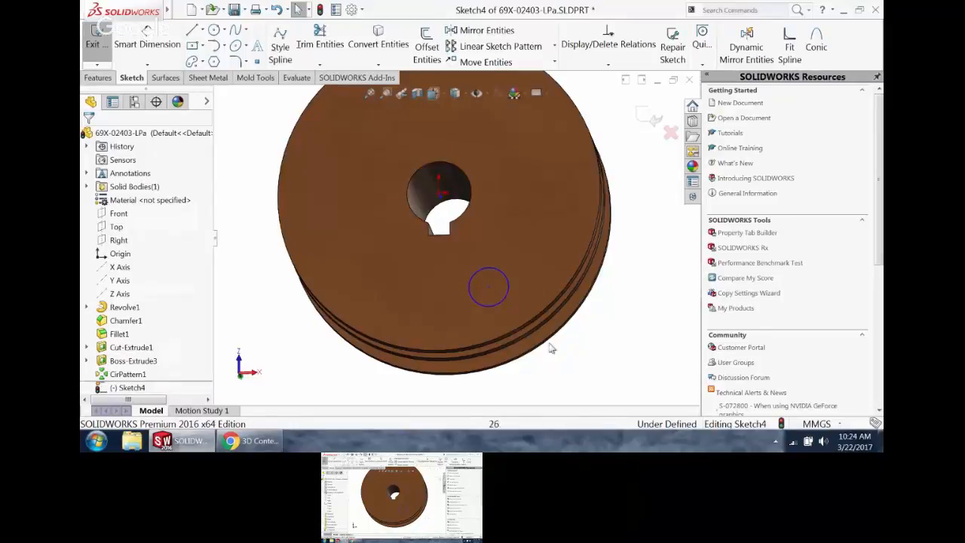
left_click_drag(489, 314, 437, 324, "ctrl")
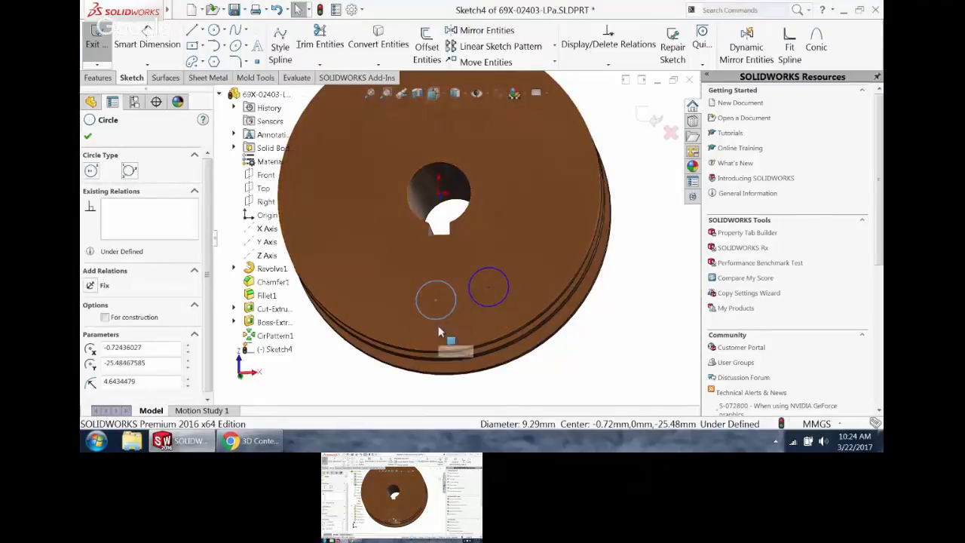
left_click(625, 360)
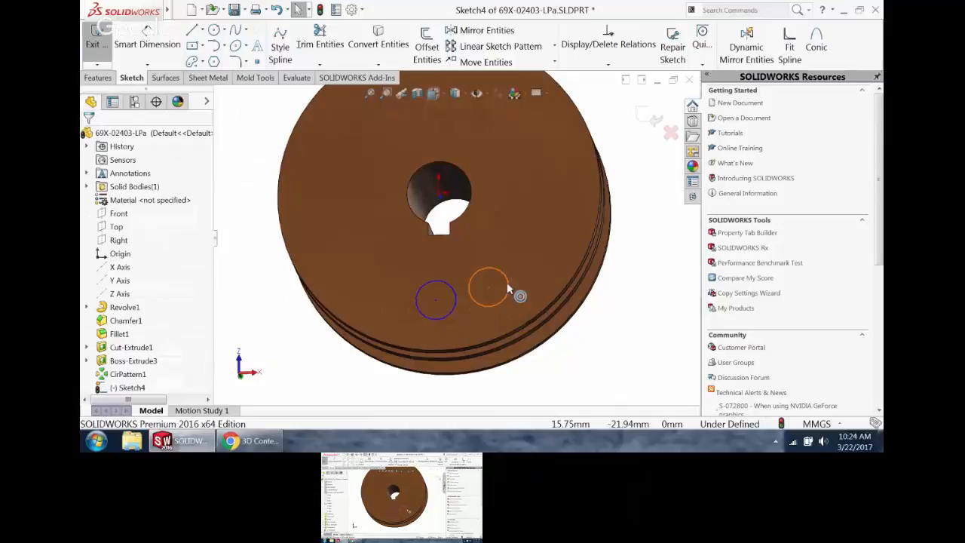
- Move the original circle up toward the outer edge and place a copy of it between the two circles
left_click(510, 285)
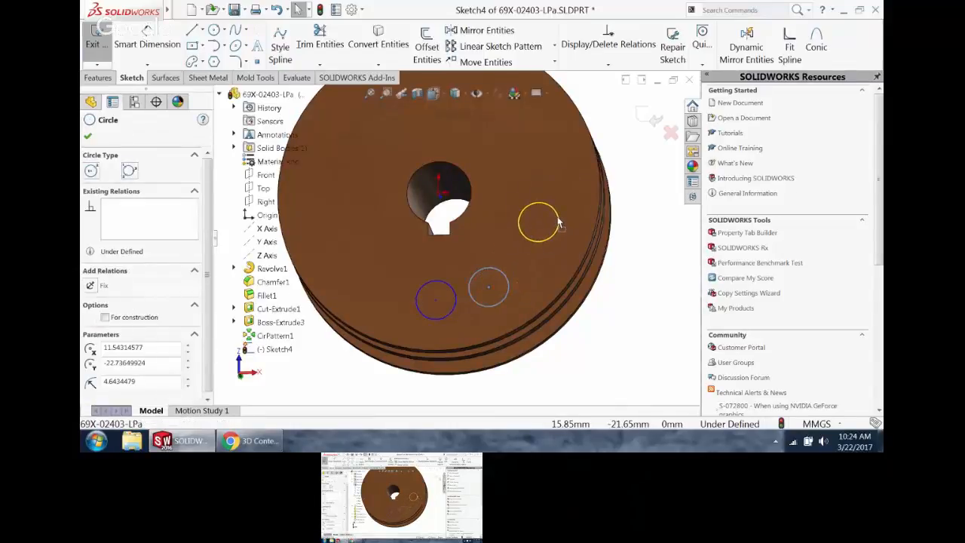
left_click(558, 223)
key("Escape")
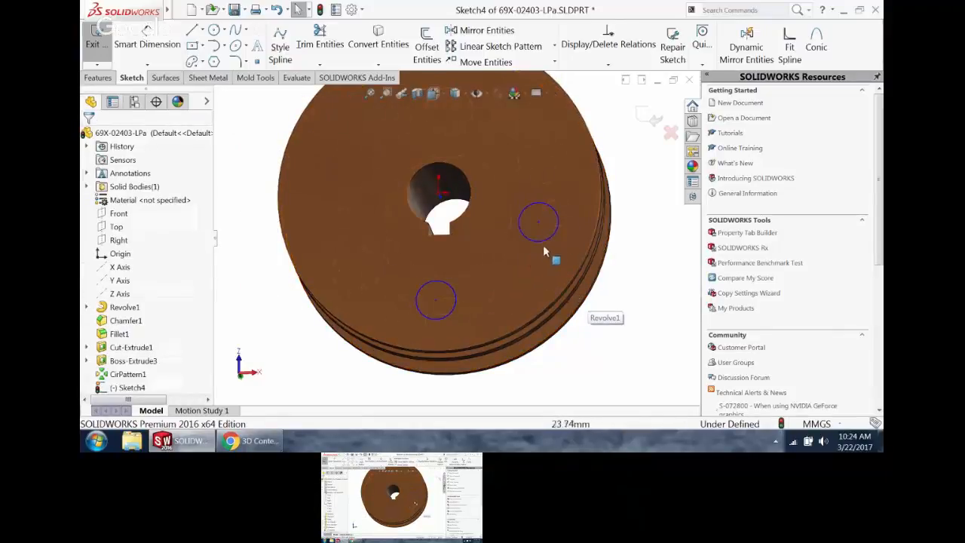
left_click_drag(542, 247, 500, 292)
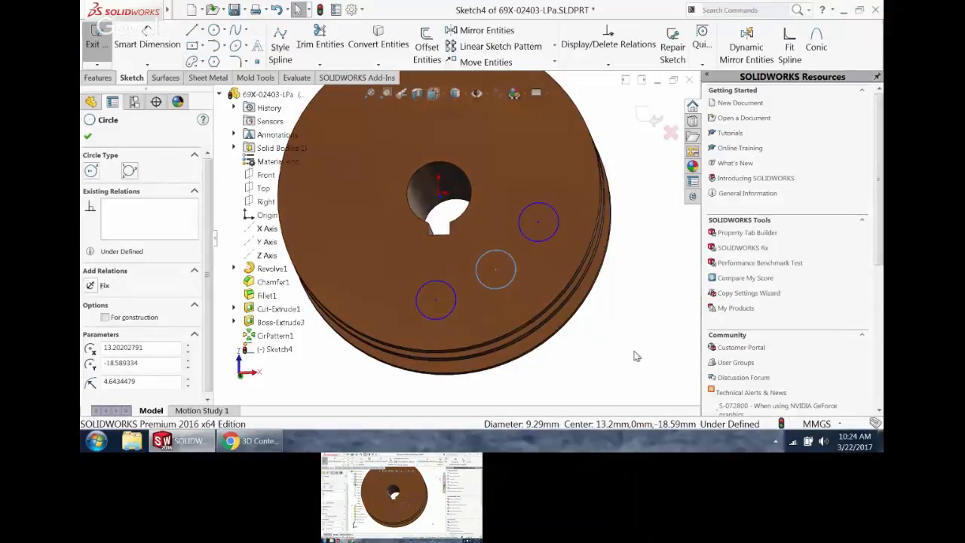
scroll(615, 309, "up", 5)
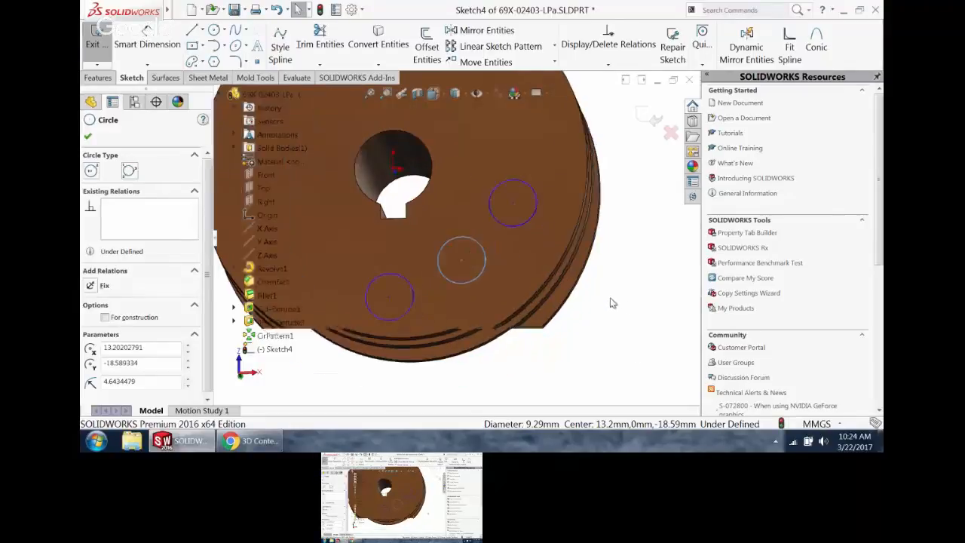
- Bring up the Sketch shortcut bar over the pulley's end face to view the added extrude commands, and dismiss it
left_click(500, 170)
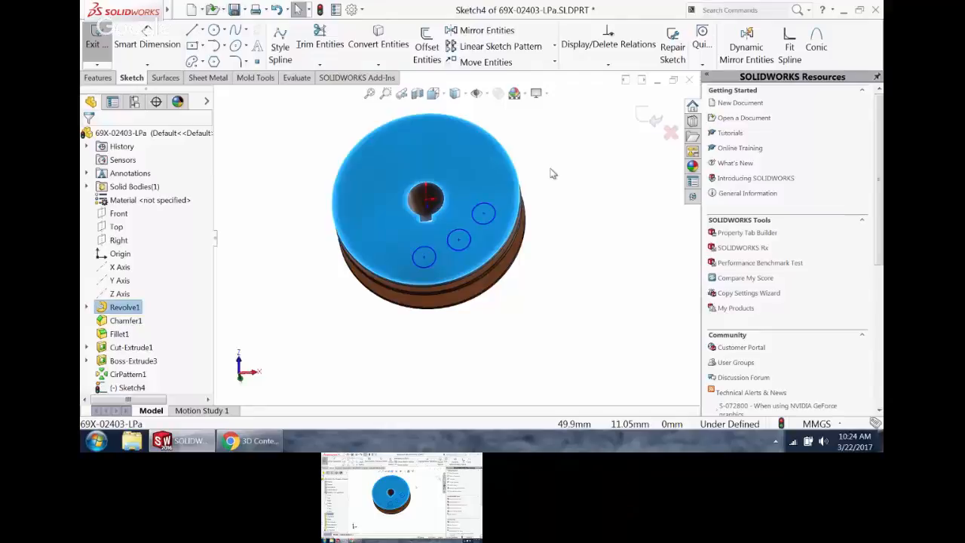
left_click(587, 208)
left_click(487, 154)
key("s")
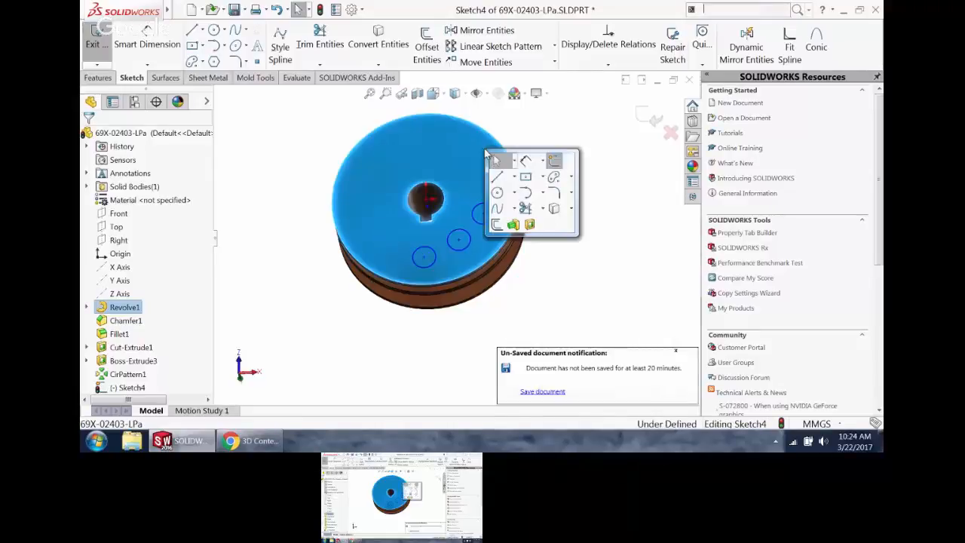
left_click(554, 213)
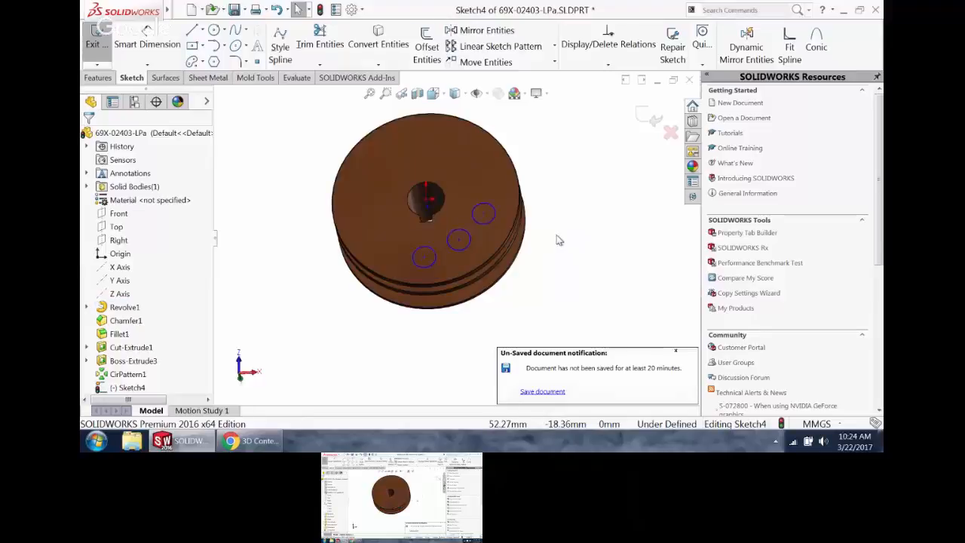
- Make the circle farthest from the keyway and the circle directly below the keyway each tangent to the pulley's outer edge
middle_click_drag(540, 256, 407, 276)
scroll(403, 278, "down", 3)
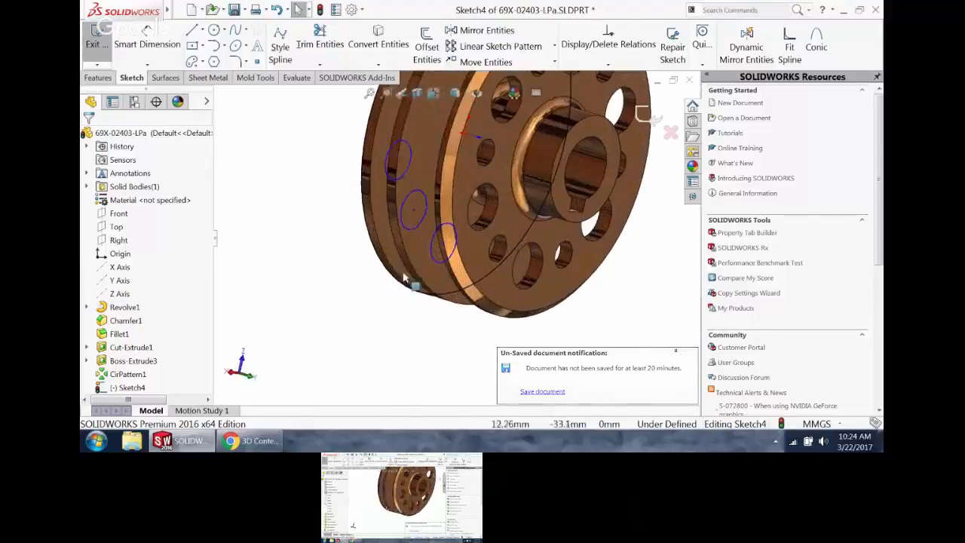
mouse_move(457, 297)
middle_mouse_down()
mouse_move(557, 297)
mouse_move(552, 216)
middle_mouse_up()
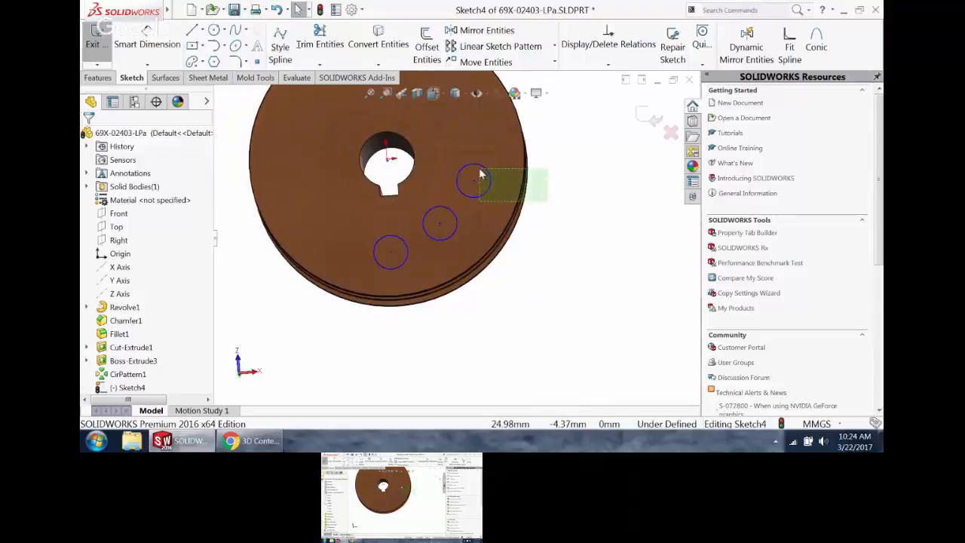
left_click_drag(481, 175, 480, 175)
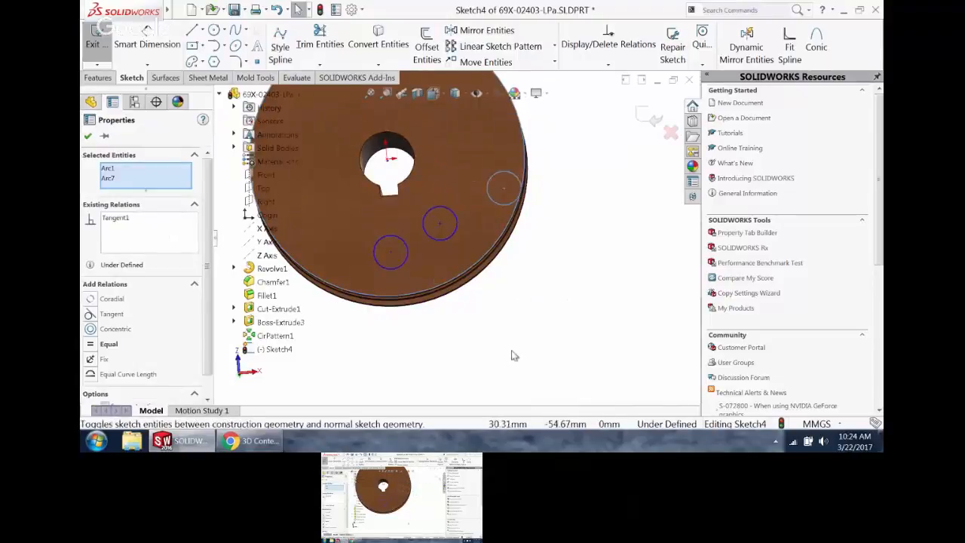
left_click(443, 354)
left_click_drag(404, 307, 377, 257)
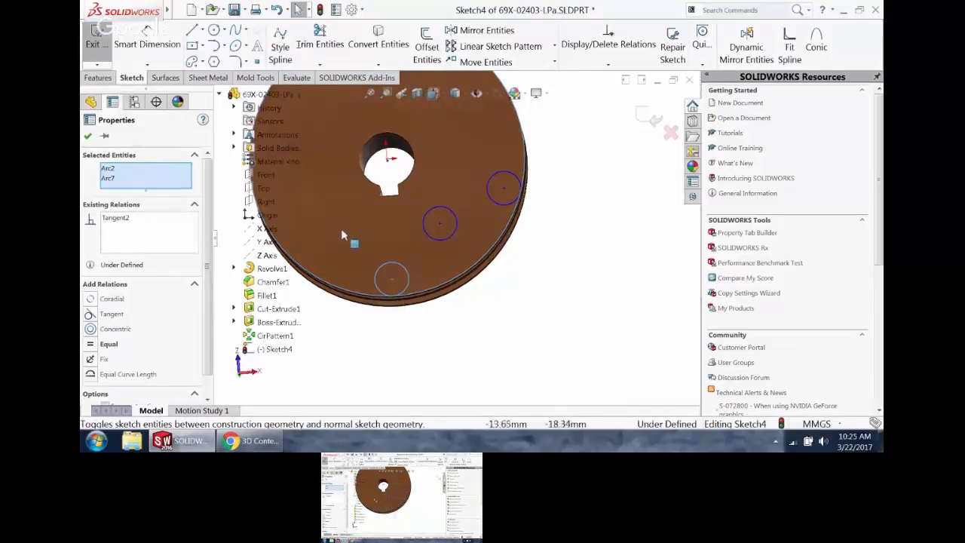
- Make the middle circle tangent to the circle farthest from the keyway and equal to it in radius
scroll(534, 209, "up", 3)
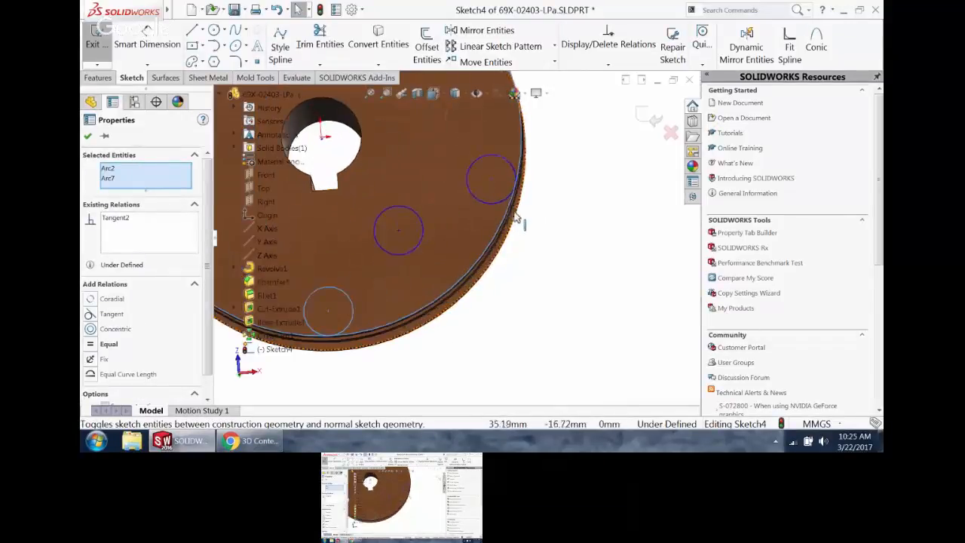
left_click(472, 231)
left_click_drag(491, 226, 405, 180)
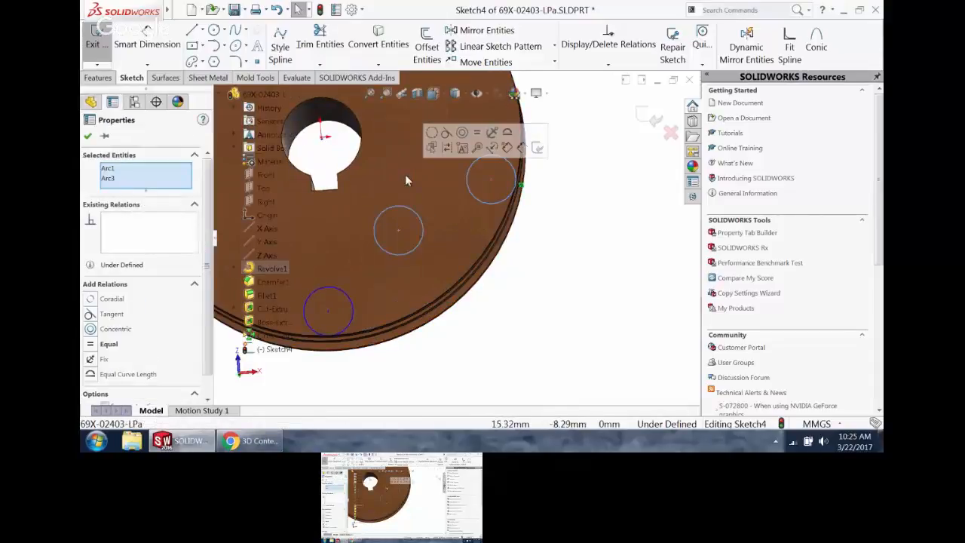
left_click(446, 135)
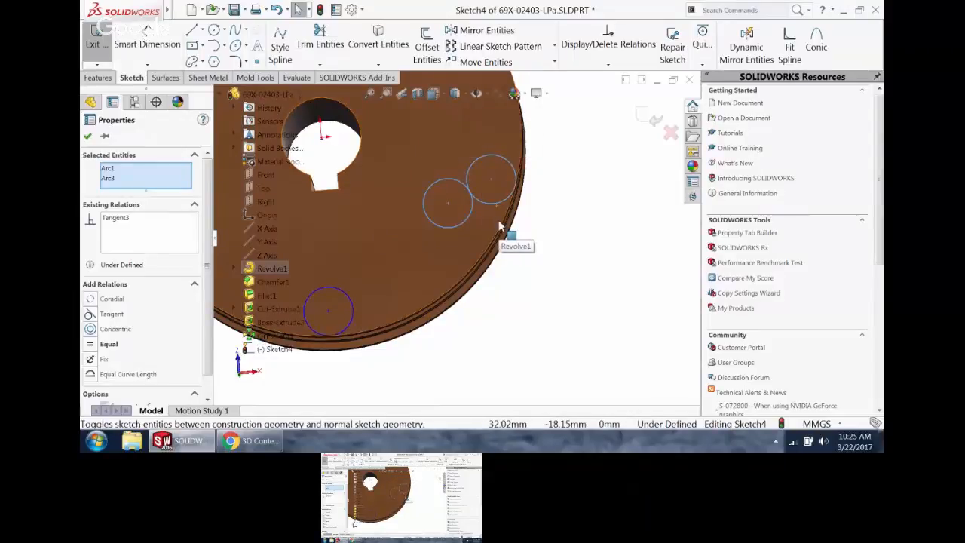
mouse_move(427, 172)
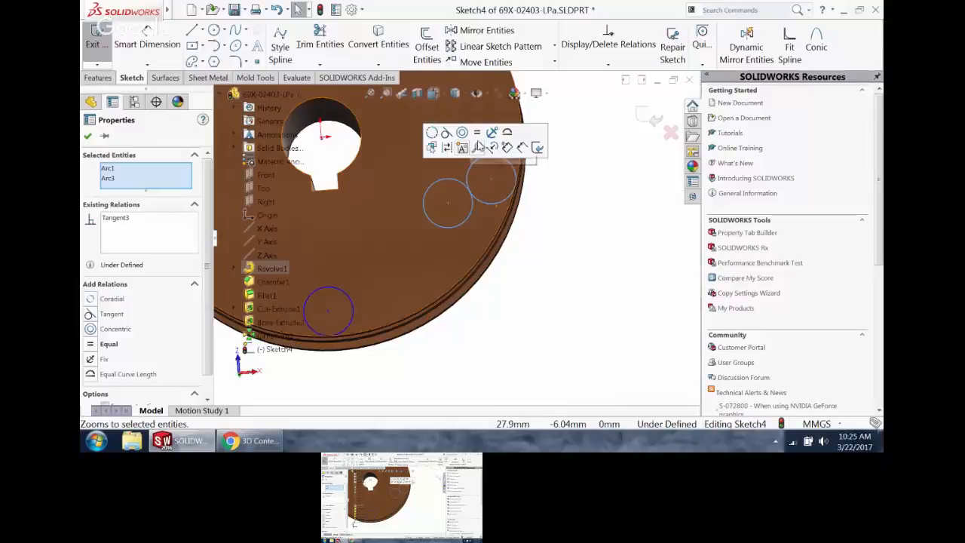
left_click(477, 132)
left_click(551, 306)
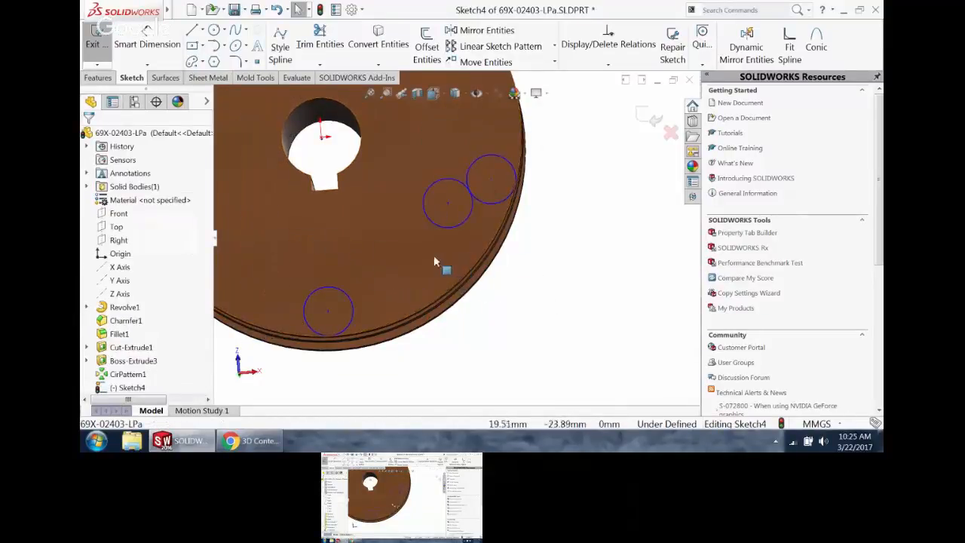
- Move the middle circle next to the lowest circle and make the two tangent and equal in radius
mouse_move(442, 265)
middle_mouse_down()
mouse_move(422, 263)
mouse_move(448, 250)
middle_mouse_up()
scroll(454, 254, "up", 1)
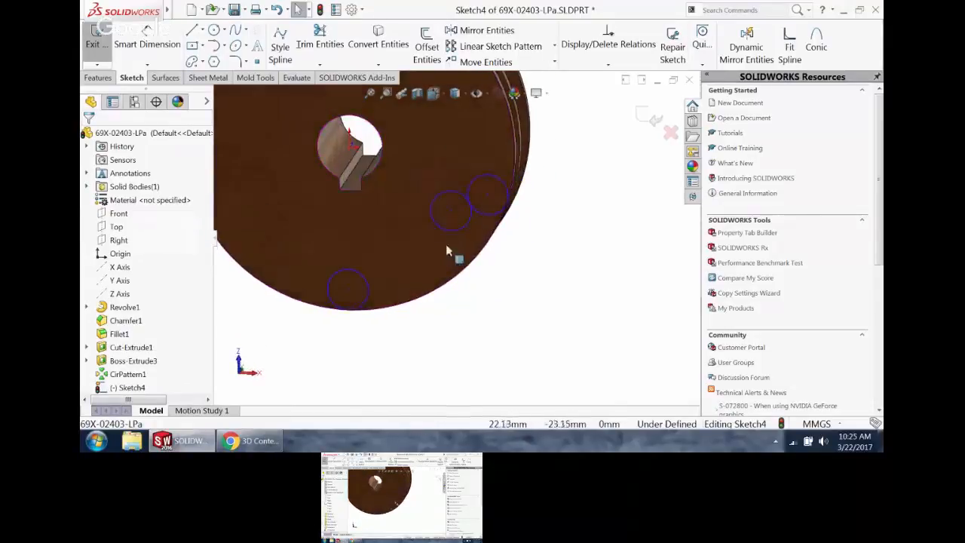
left_click_drag(451, 212, 354, 256)
scroll(378, 278, "down", 4)
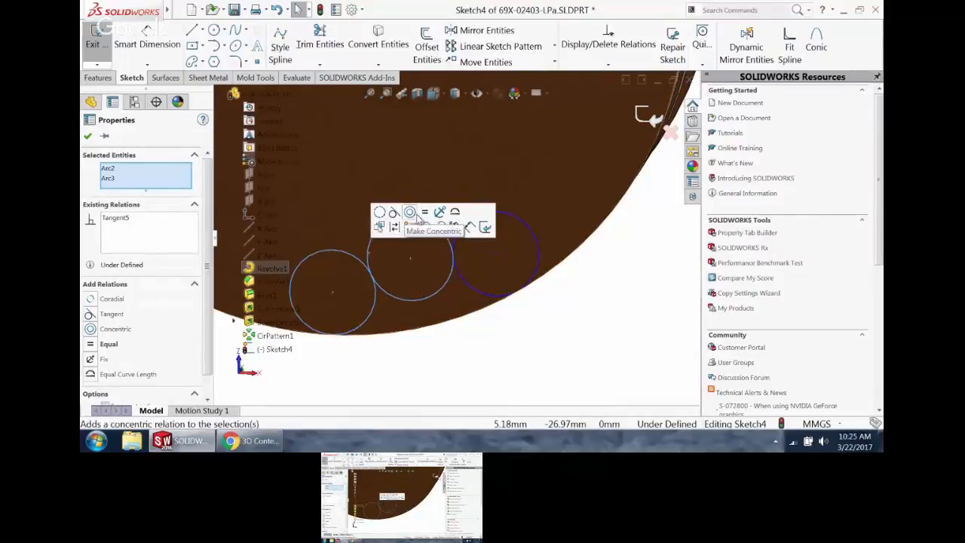
left_click(424, 214)
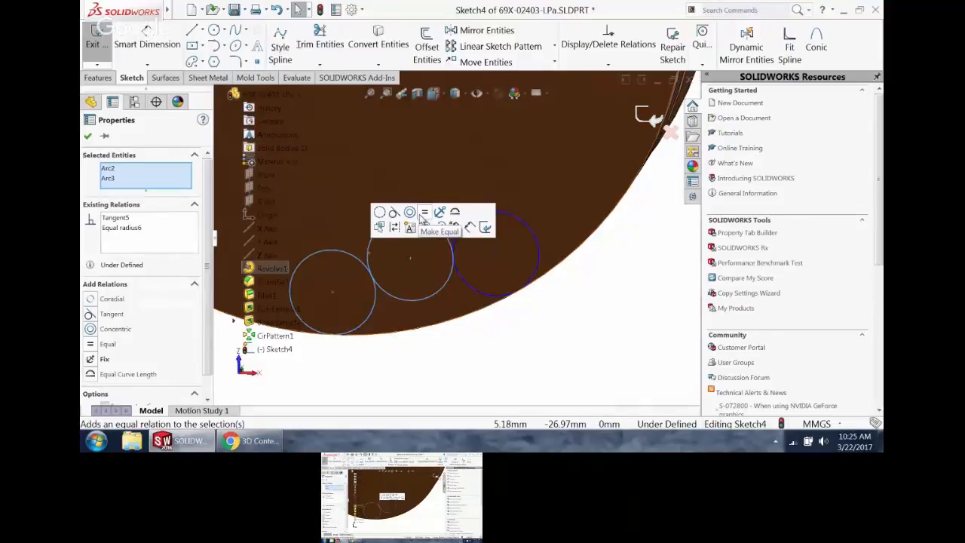
left_click(562, 340)
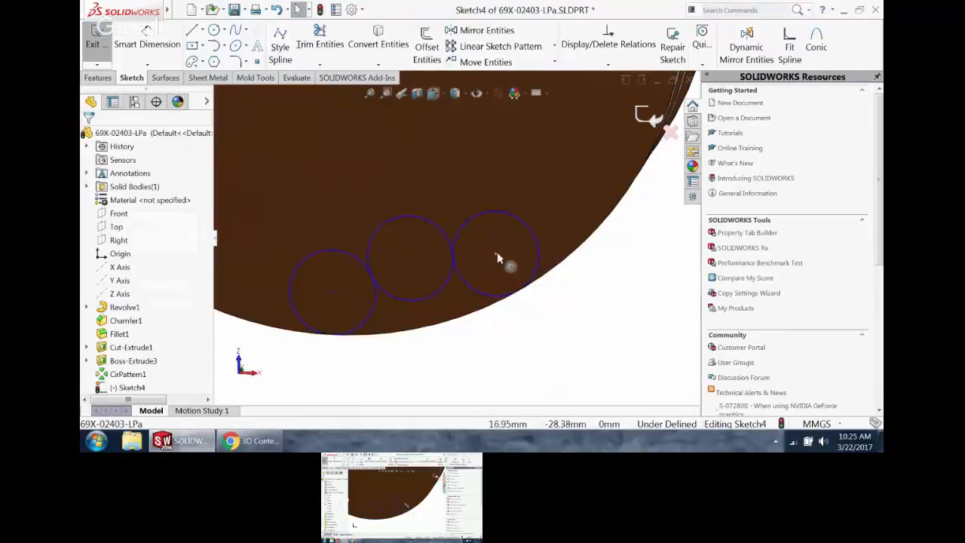
- Align the centre points of all three circles with a Horizontal relation
left_click(496, 257)
left_click(410, 258, "ctrl")
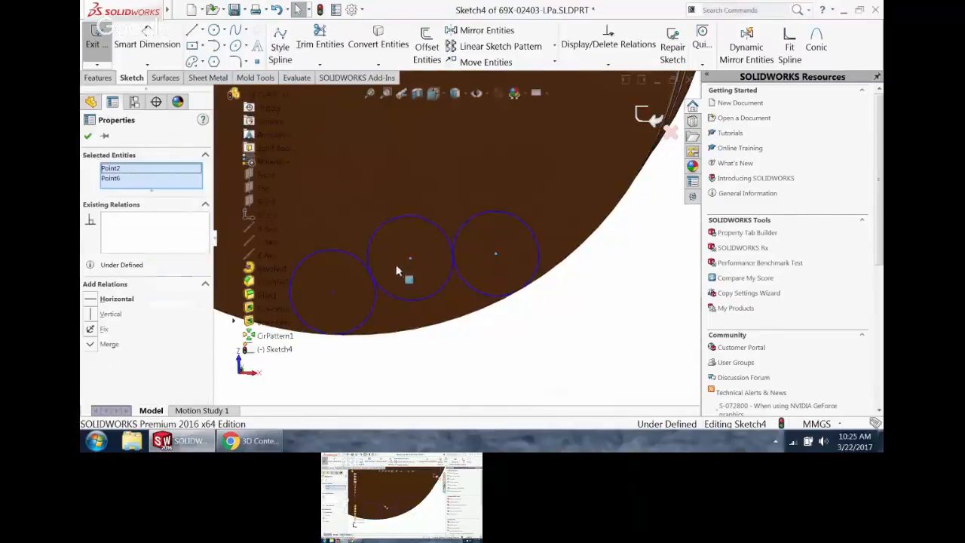
left_click(333, 292, "ctrl")
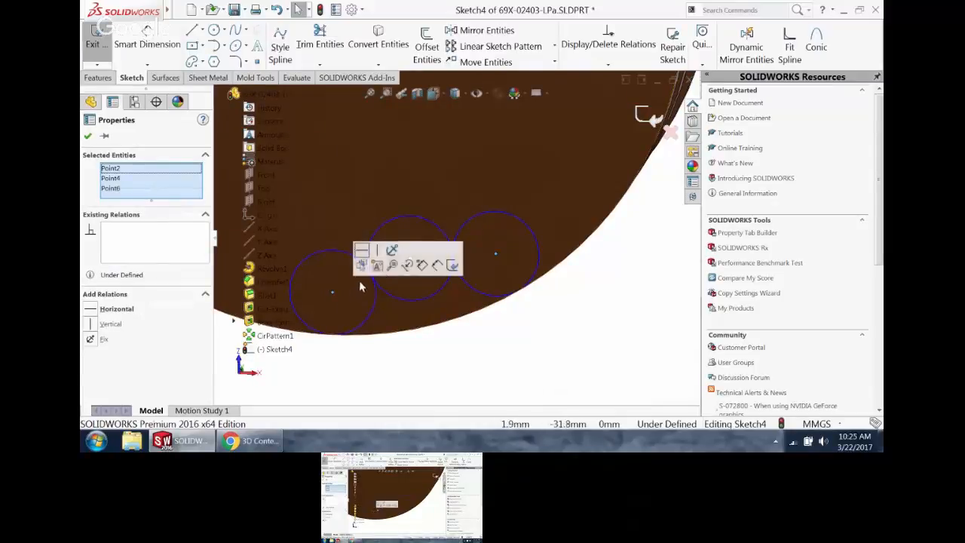
left_click(362, 250)
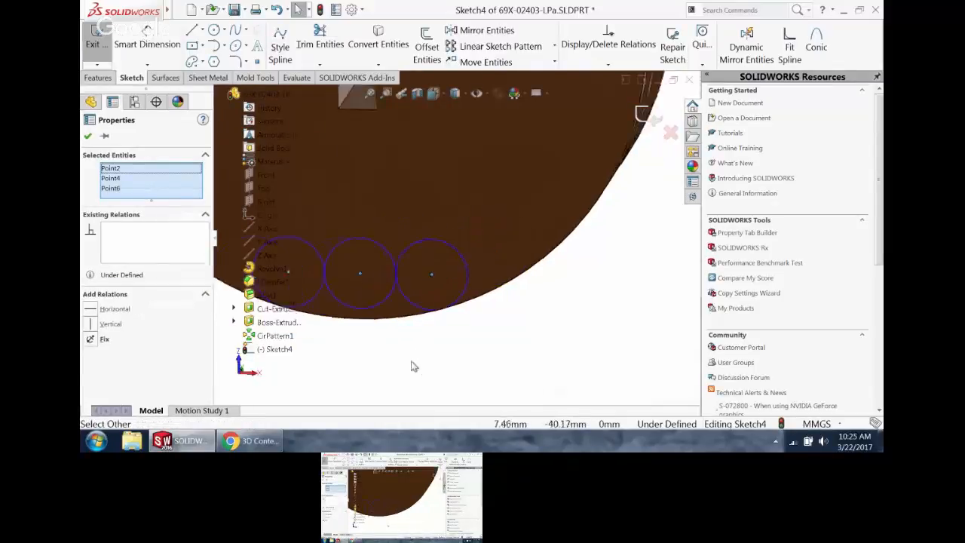
scroll(430, 280, "up", 5)
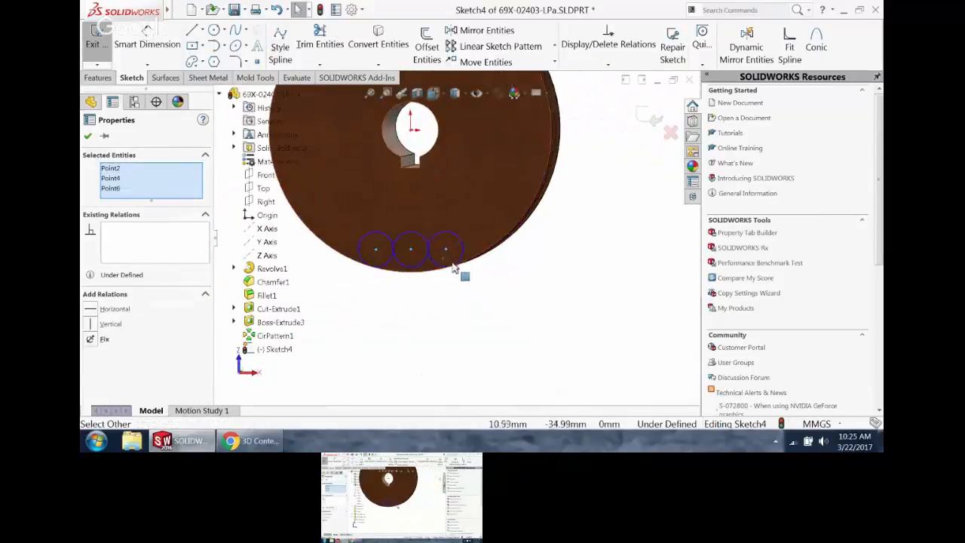
- Dimension the middle circle with a diameter of 5 mm
left_click(427, 247)
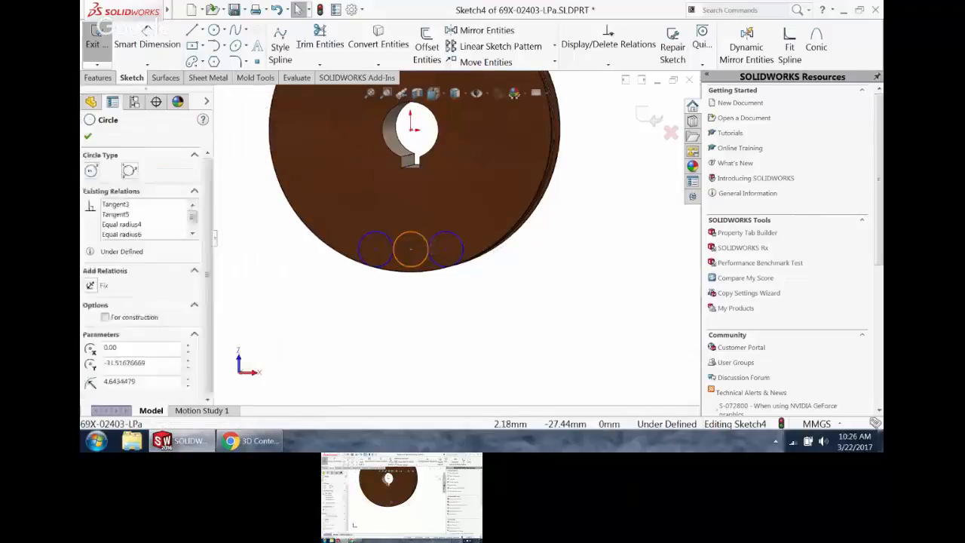
left_click(528, 331)
right_click_drag(539, 329, 543, 285)
left_click(428, 244)
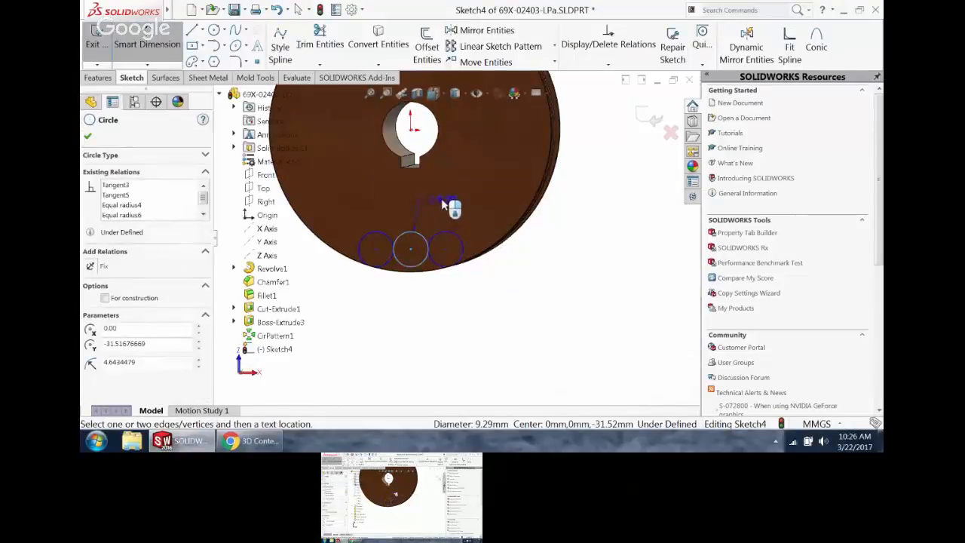
left_click(445, 204)
type("5")
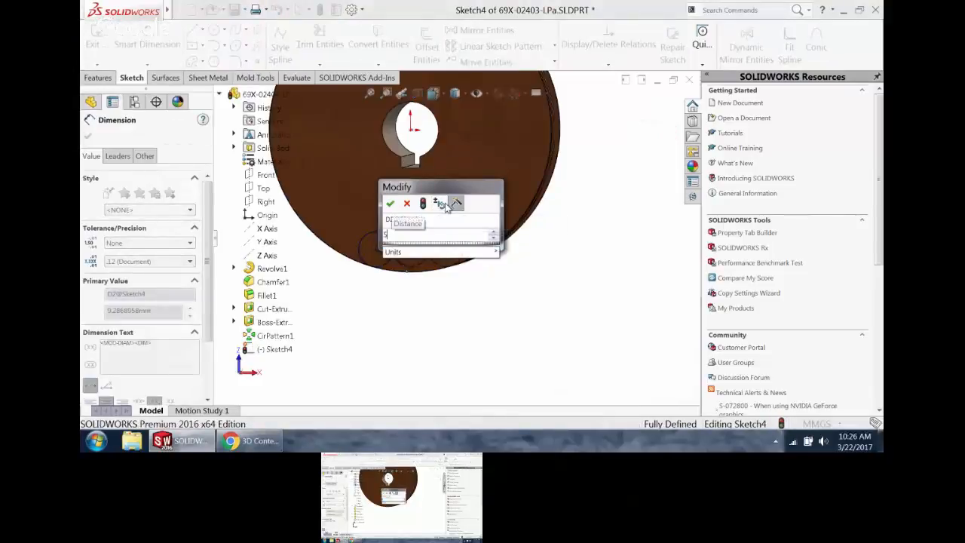
key("Return")
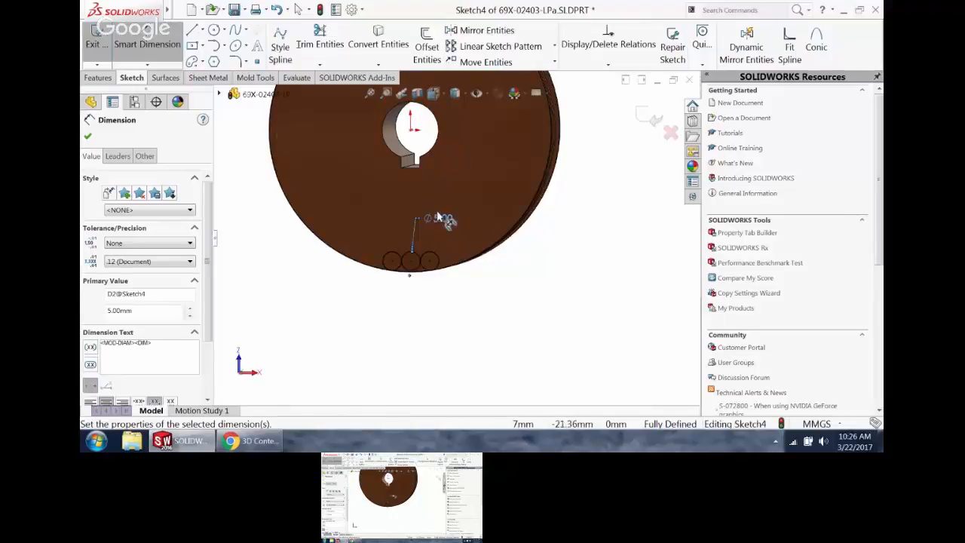
- Try the circle dimension's radius and diameter displays, switch it to linear display, and reposition its text above the circles
left_click(118, 156)
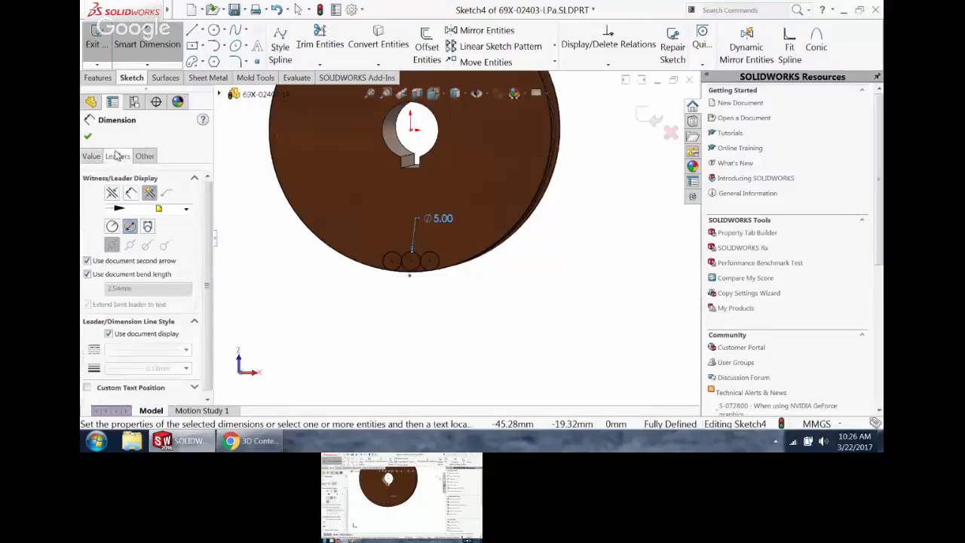
left_click(112, 227)
left_click(129, 227)
left_click(112, 227)
left_click(130, 227)
left_click(113, 228)
left_click(130, 227)
left_click(148, 228)
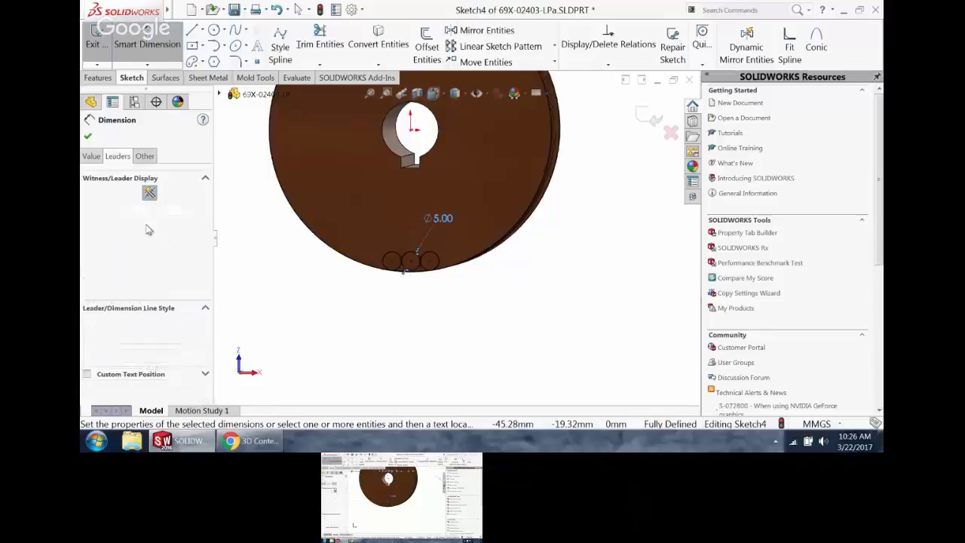
left_click_drag(431, 222, 413, 210)
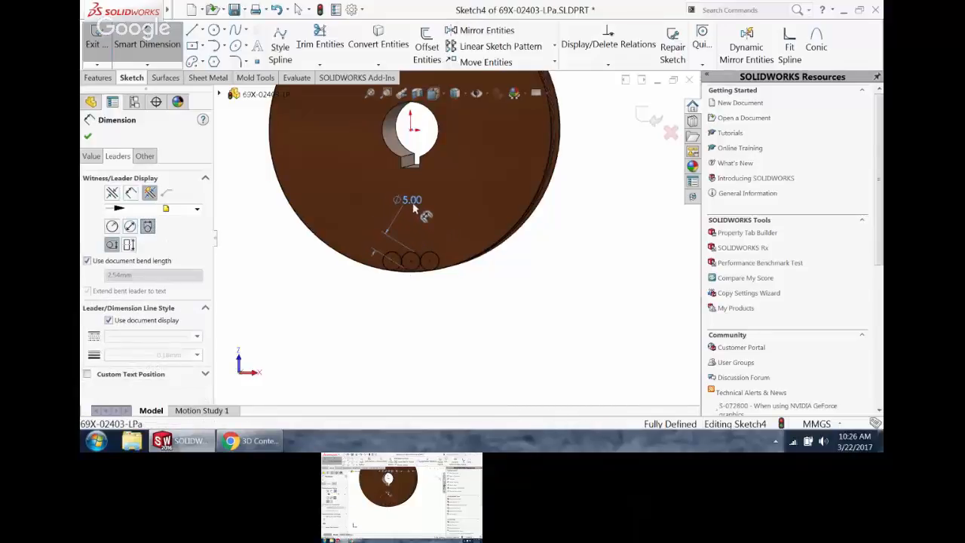
- Place the circle dimension's arrows outside and display it as a radius
left_click(130, 194)
left_click(112, 193)
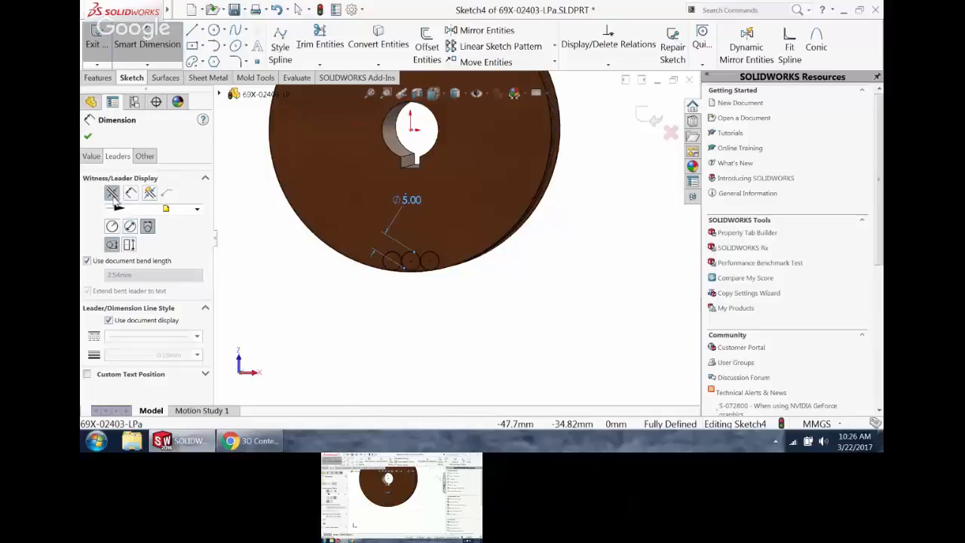
left_click(113, 227)
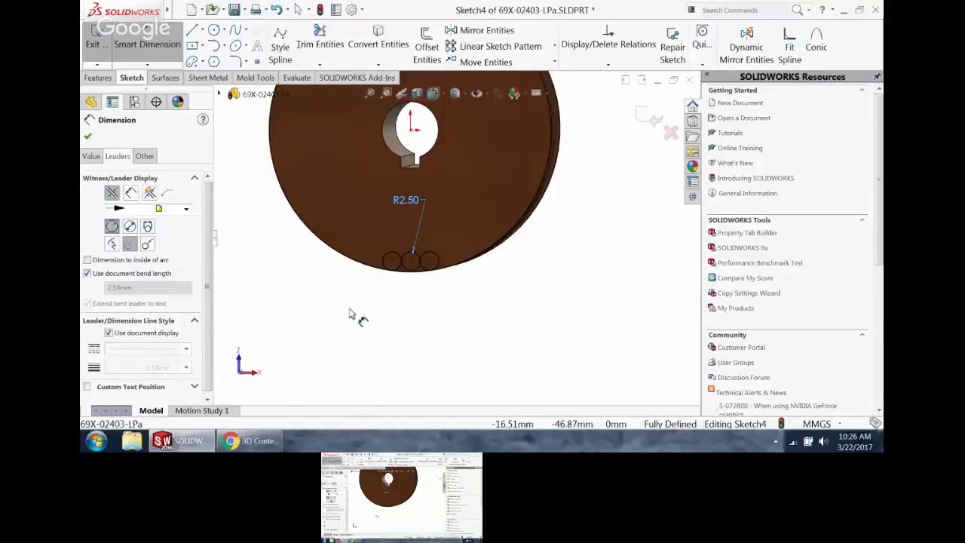
scroll(393, 324, "up", 2)
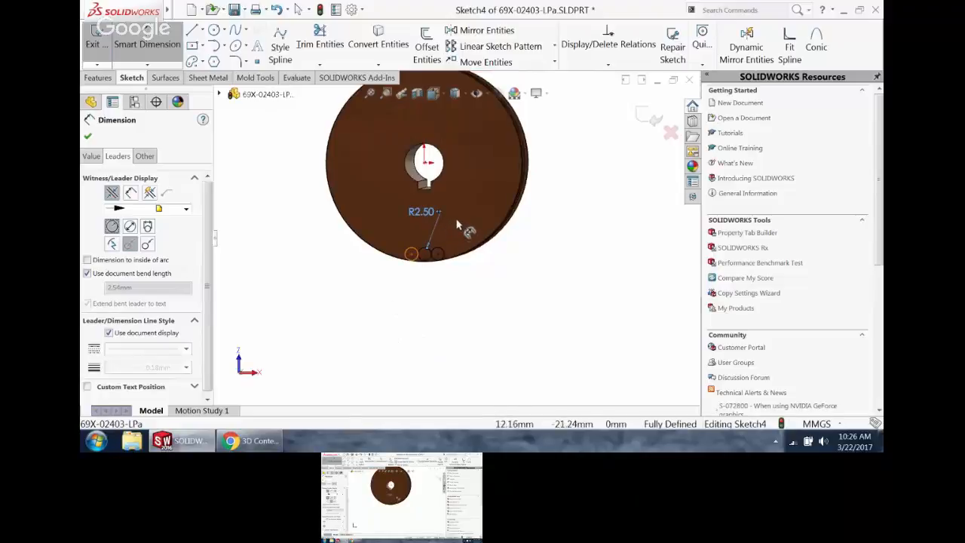
key("ctrl+8")
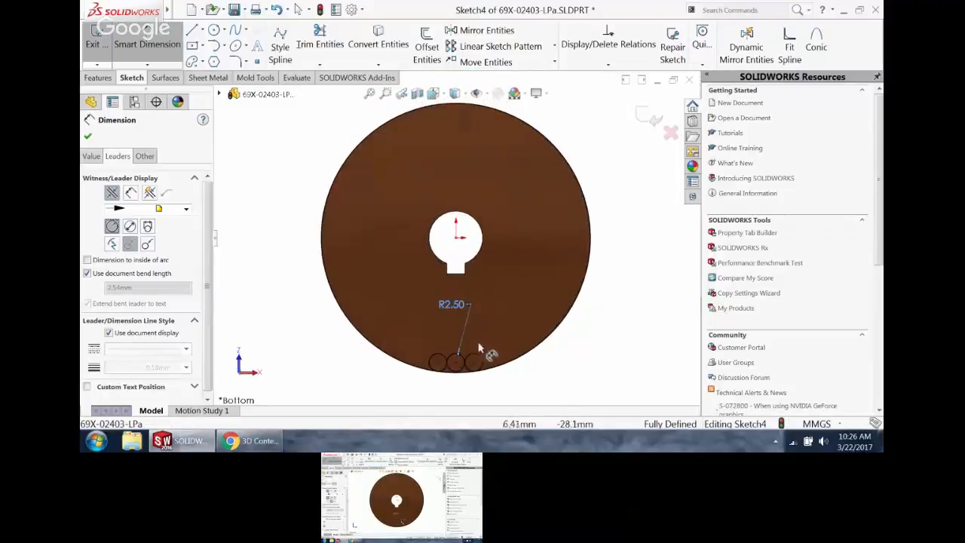
scroll(463, 362, "down", 5)
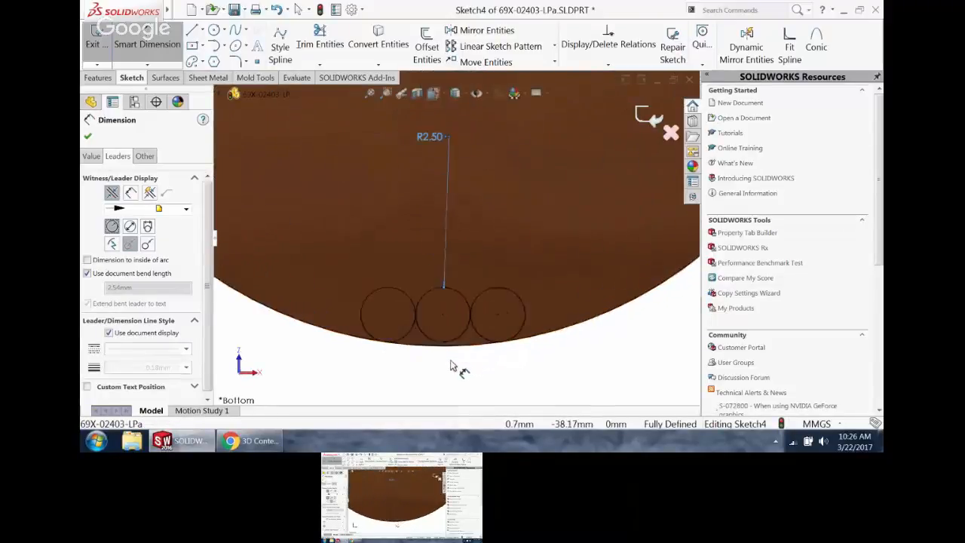
scroll(451, 366, "down", 2)
scroll(465, 358, "down", 1)
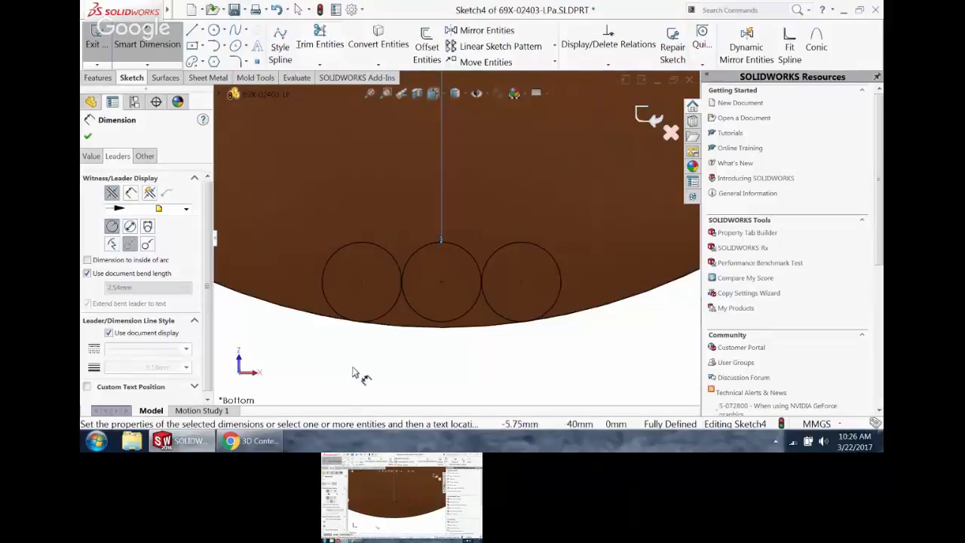
- Customize the mouse gestures to use 8 gestures instead of 4 and apply the change
mouse_move(349, 370)
right_mouse_down()
mouse_move(362, 369)
mouse_move(344, 370)
right_mouse_up()
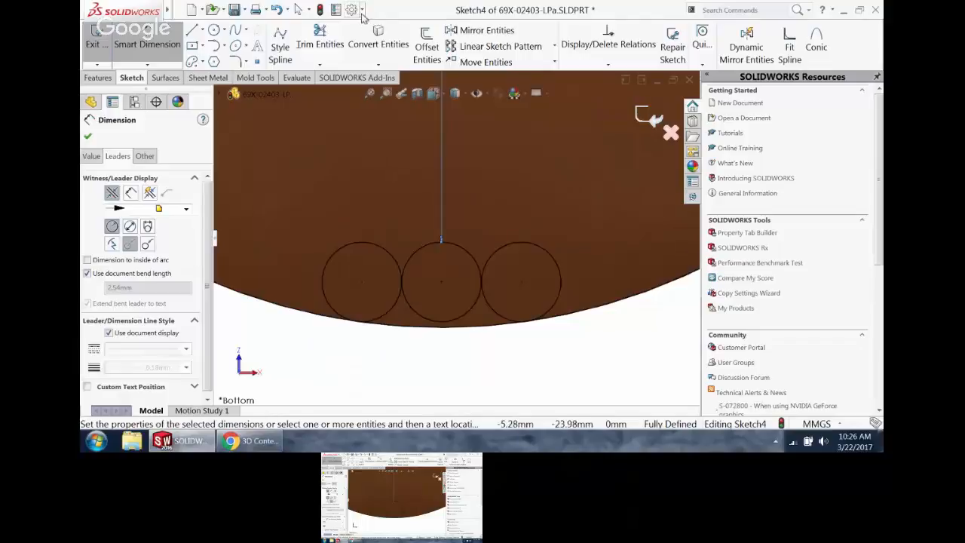
left_click(362, 11)
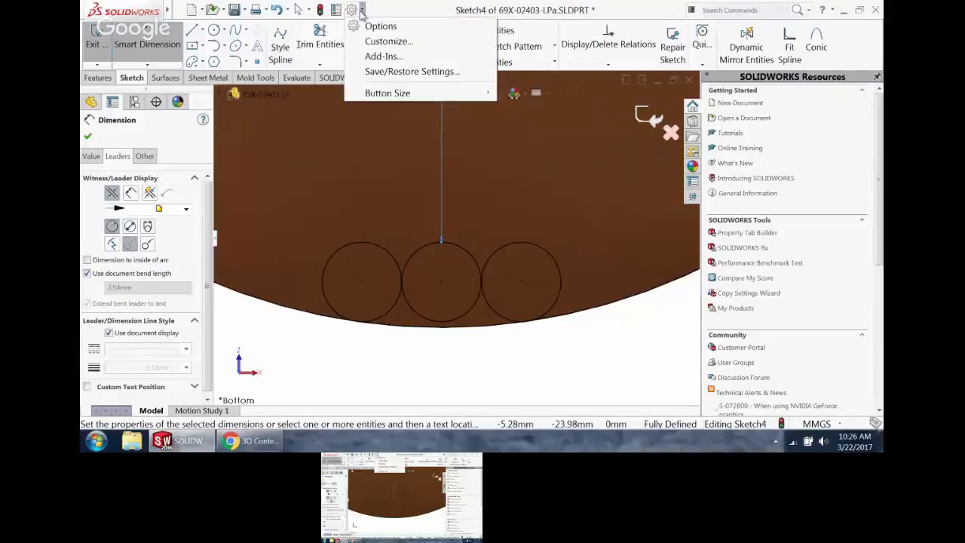
left_click(385, 42)
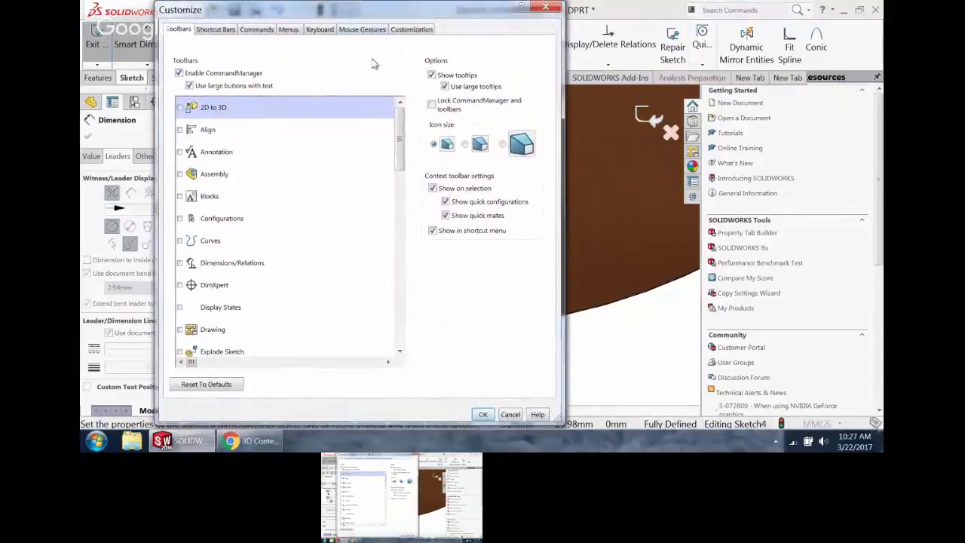
left_click(362, 29)
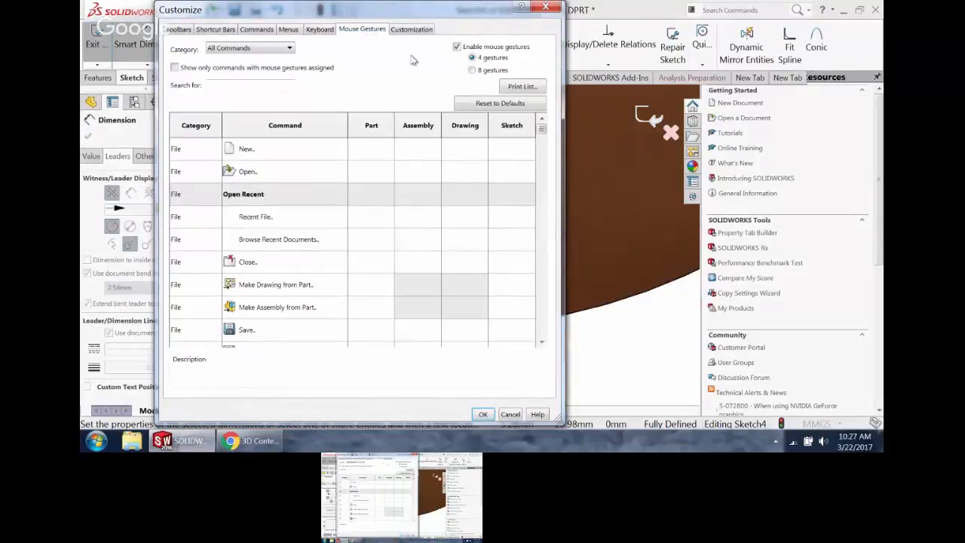
left_click(473, 70)
left_click(485, 415)
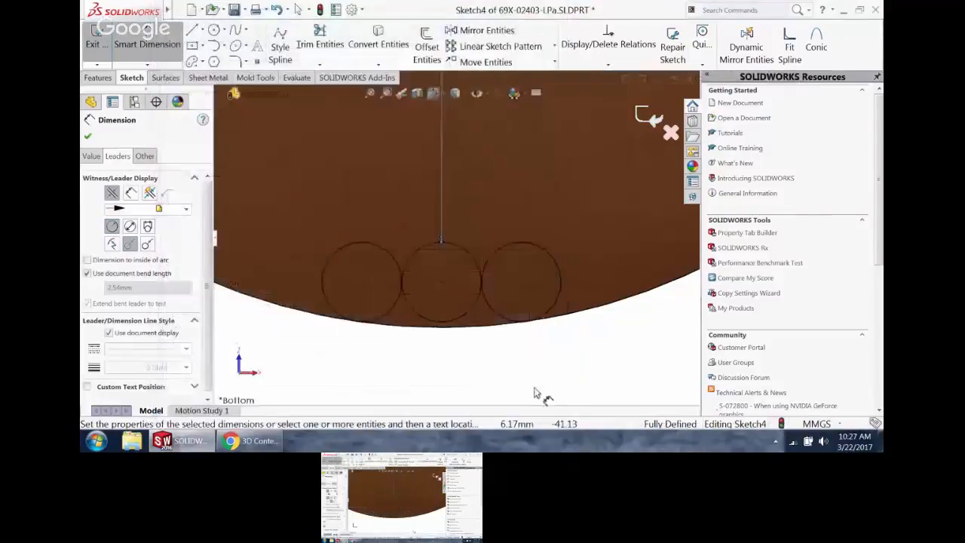
- Activate Trim Entities and display the pulley with hidden lines visible, facing the sketch with the three circles
mouse_move(558, 363)
right_mouse_down()
mouse_move(542, 367)
mouse_move(556, 370)
right_mouse_up()
scroll(550, 237, "up", 2)
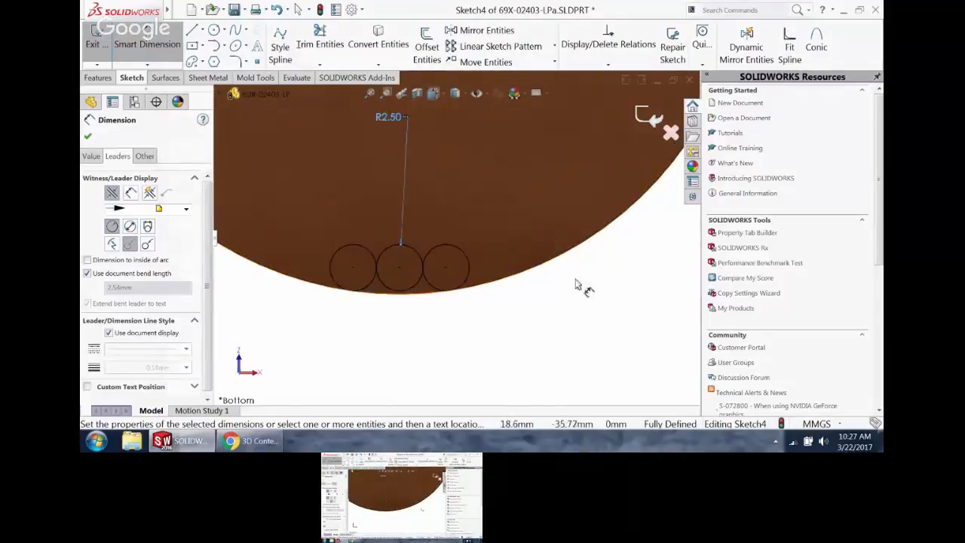
mouse_move(607, 257)
right_mouse_down()
mouse_move(601, 264)
mouse_move(626, 255)
mouse_move(616, 240)
mouse_move(593, 243)
mouse_move(584, 273)
right_mouse_up()
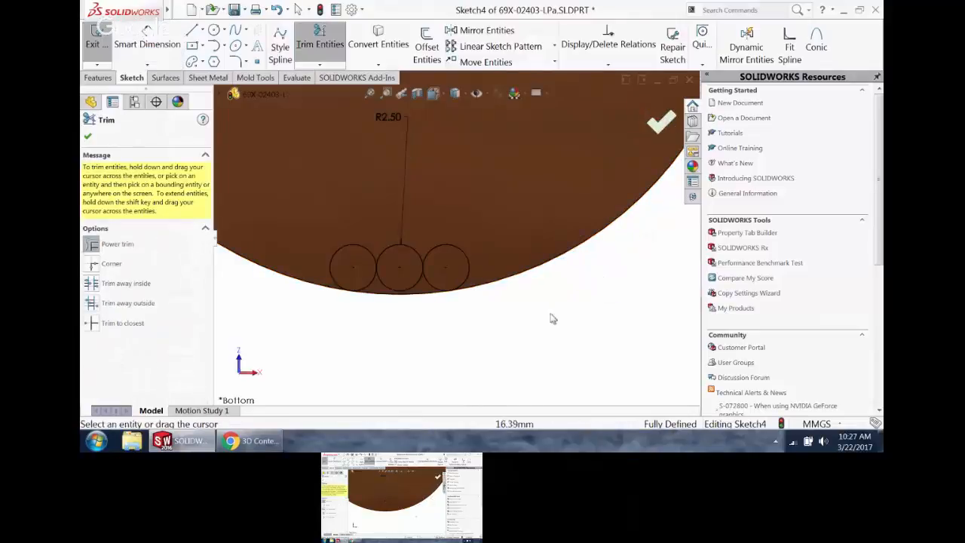
scroll(436, 306, "down", 1)
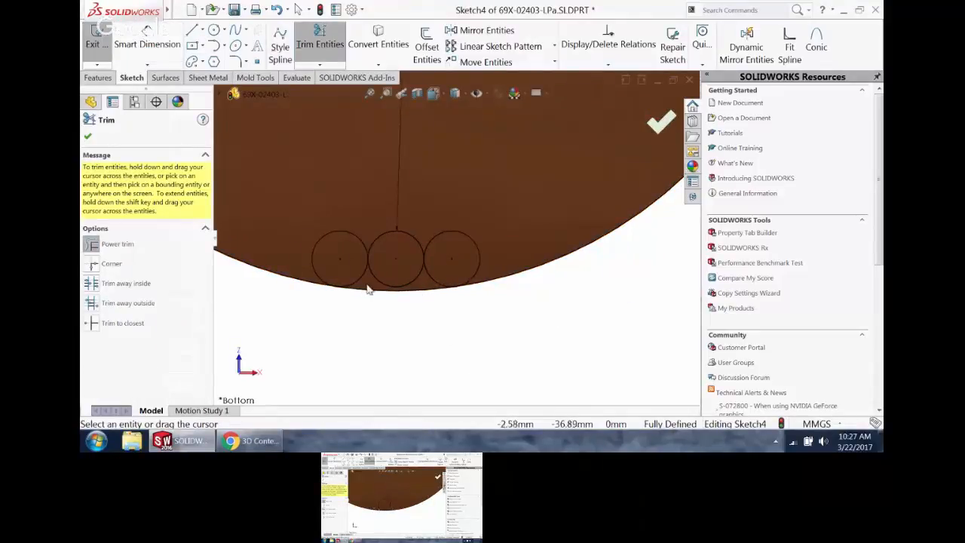
middle_click_drag(369, 289, 381, 260)
scroll(388, 239, "up", 1)
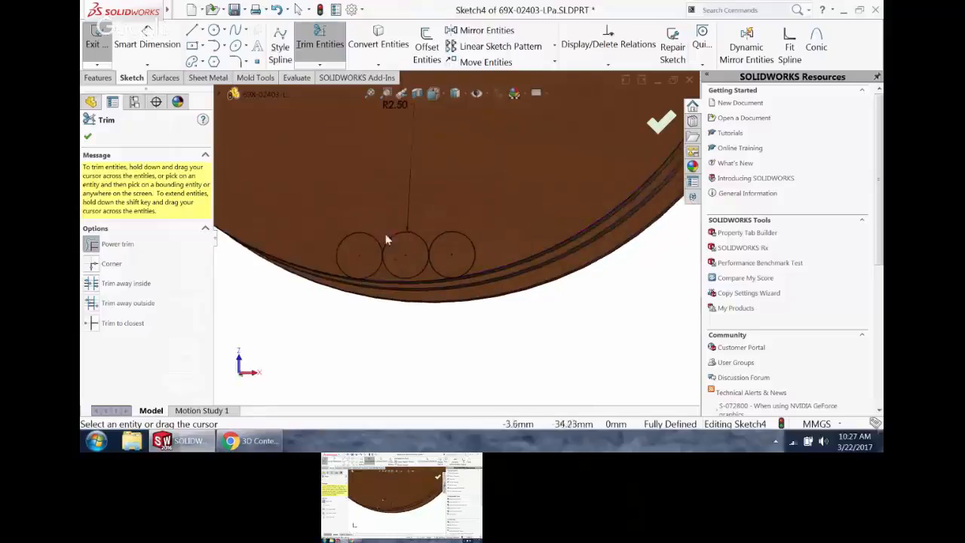
left_click(455, 93)
left_click(457, 161)
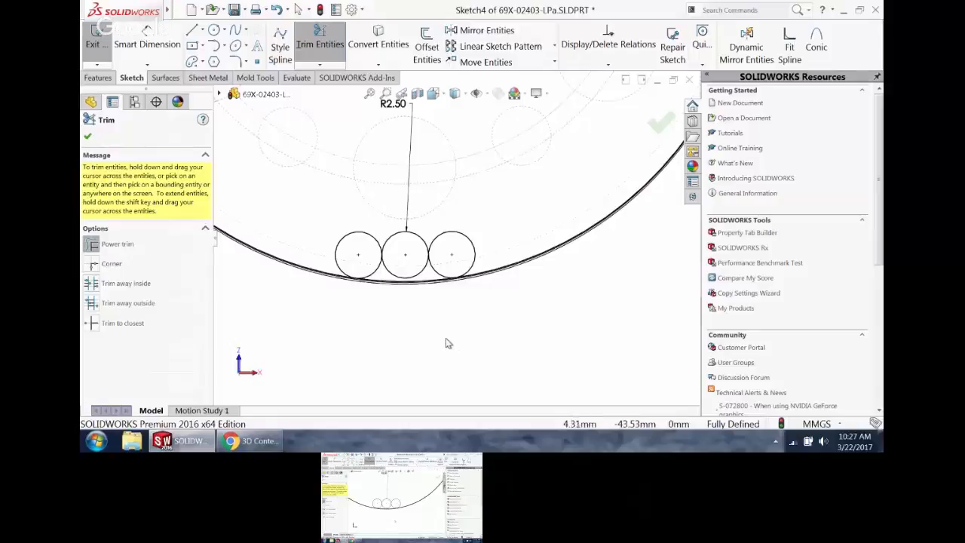
key("ctrl+8")
scroll(473, 373, "down", 7)
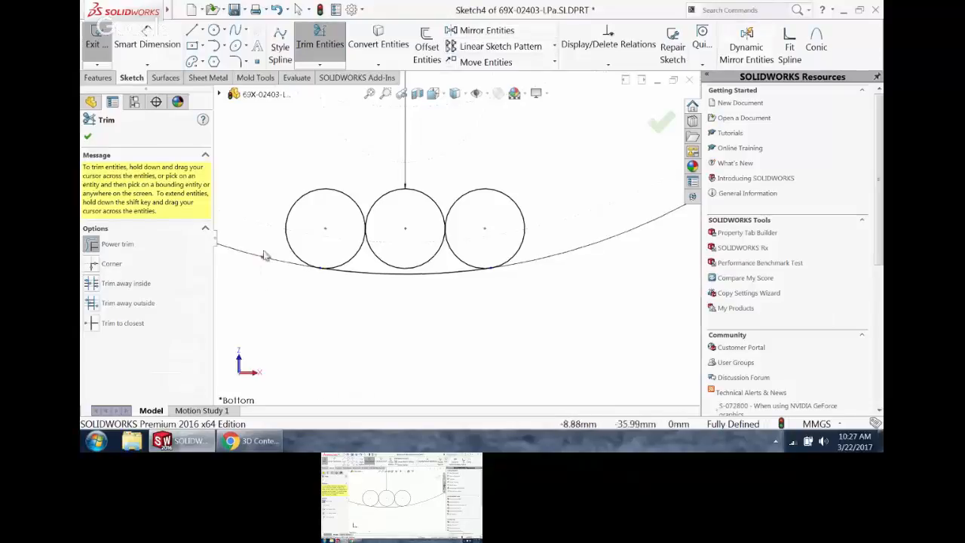
- Try power trimming the three tangent circles in one continuous path, and undo the trim
mouse_move(265, 256)
left_mouse_down()
mouse_move(289, 164)
mouse_move(315, 197)
mouse_move(369, 133)
mouse_move(468, 167)
mouse_move(483, 226)
mouse_move(405, 244)
mouse_move(404, 235)
left_mouse_up()
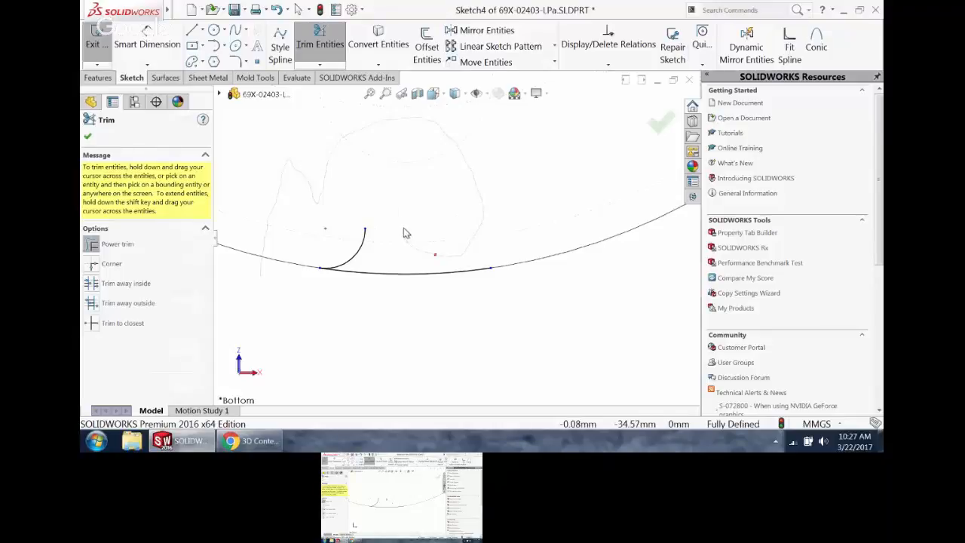
mouse_move(404, 235)
left_mouse_down()
mouse_move(456, 261)
mouse_move(500, 233)
left_mouse_up()
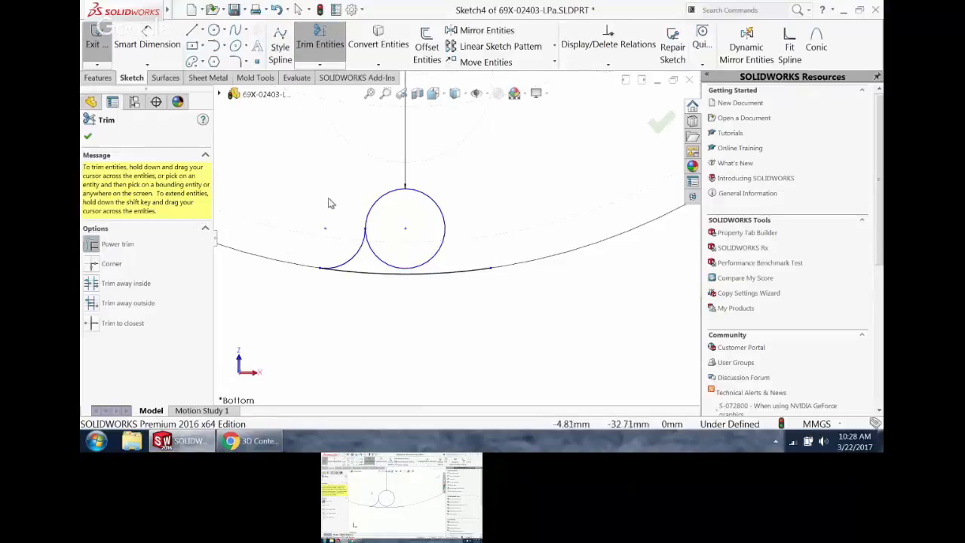
key("ctrl+z")
right_click_drag(504, 127, 460, 170)
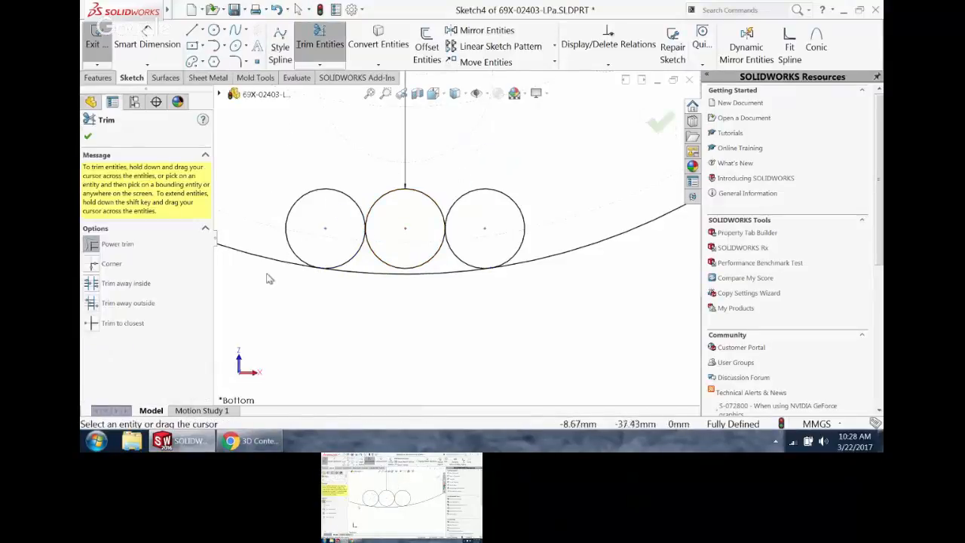
- Power trim the outer circles and the middle circle's lower half, leaving a bell-shaped notch profile on the rim
left_click_drag(275, 279, 323, 233)
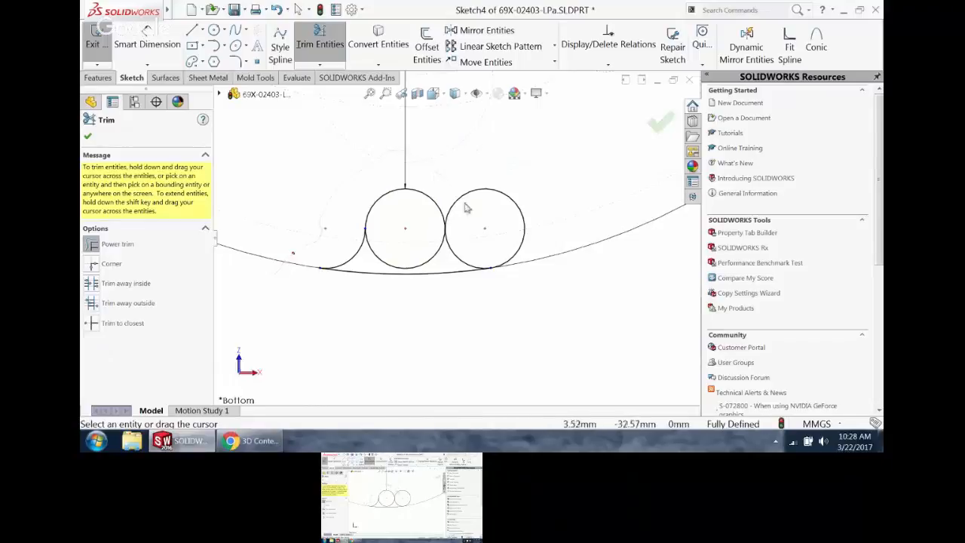
mouse_move(465, 209)
left_mouse_down()
mouse_move(447, 268)
mouse_move(430, 250)
mouse_move(439, 258)
left_mouse_up()
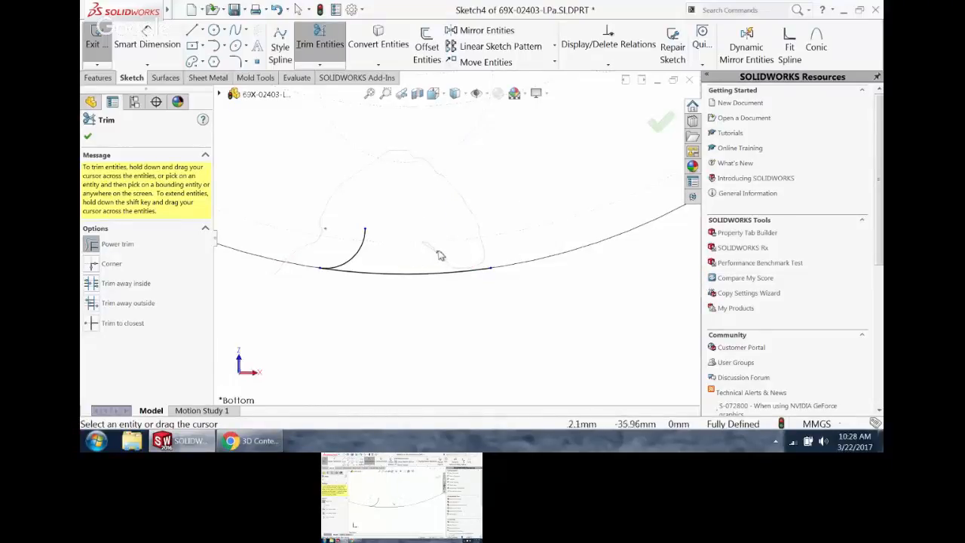
key("ctrl+z")
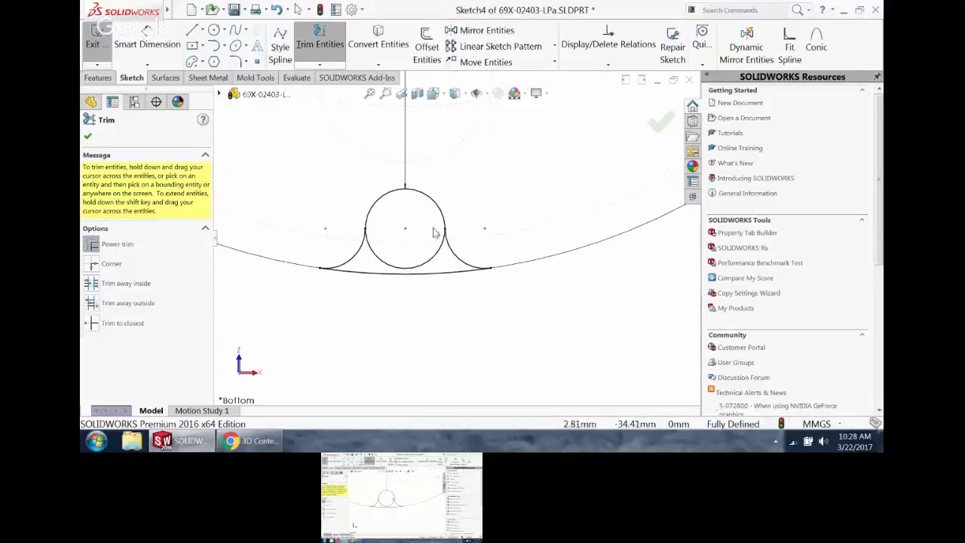
left_click_drag(450, 260, 433, 243)
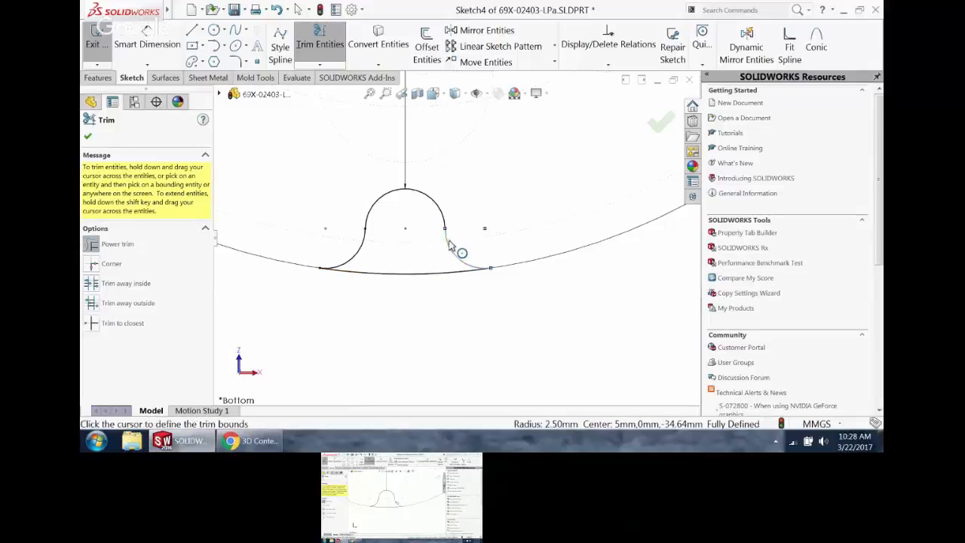
- Try extending the notch profile's right arc around its circle with Power trim, and trim the extension away again
left_click(516, 194)
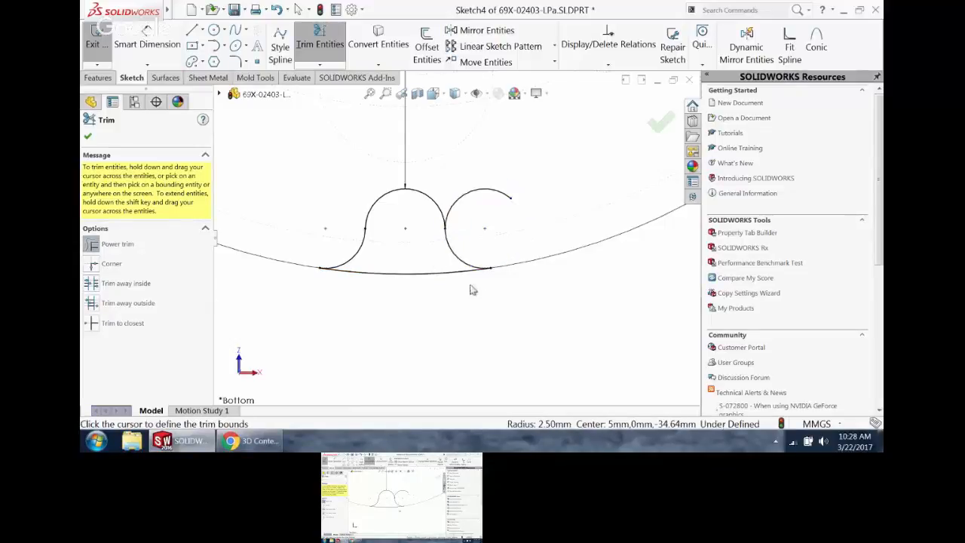
left_click(396, 186)
mouse_move(392, 182)
left_mouse_down()
mouse_move(462, 231)
mouse_move(395, 204)
mouse_move(459, 215)
mouse_move(445, 236)
mouse_move(463, 237)
left_mouse_up()
left_click_drag(436, 206, 474, 217)
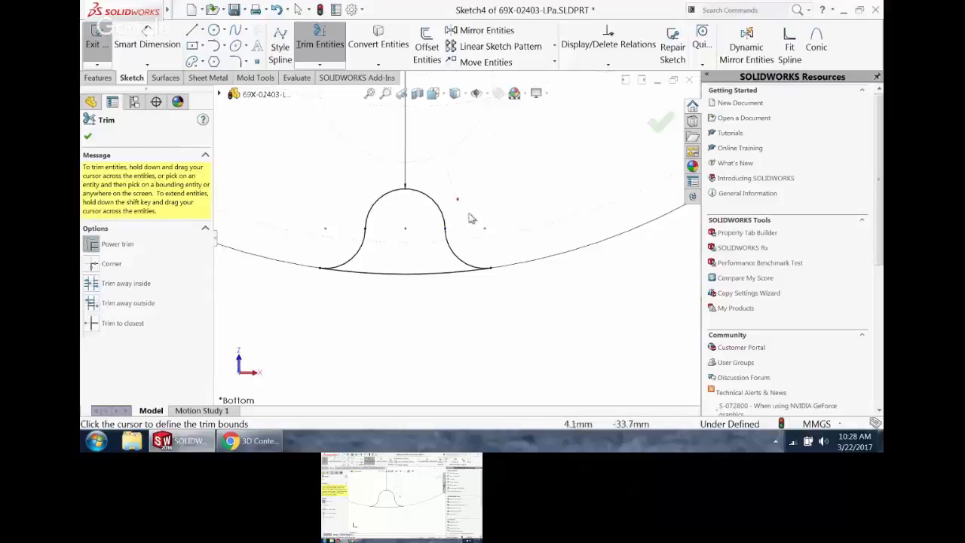
- Cut-extrude the notch region with an Up To Surface end condition, ending at the outward face of the second flange
scroll(483, 249, "up", 6)
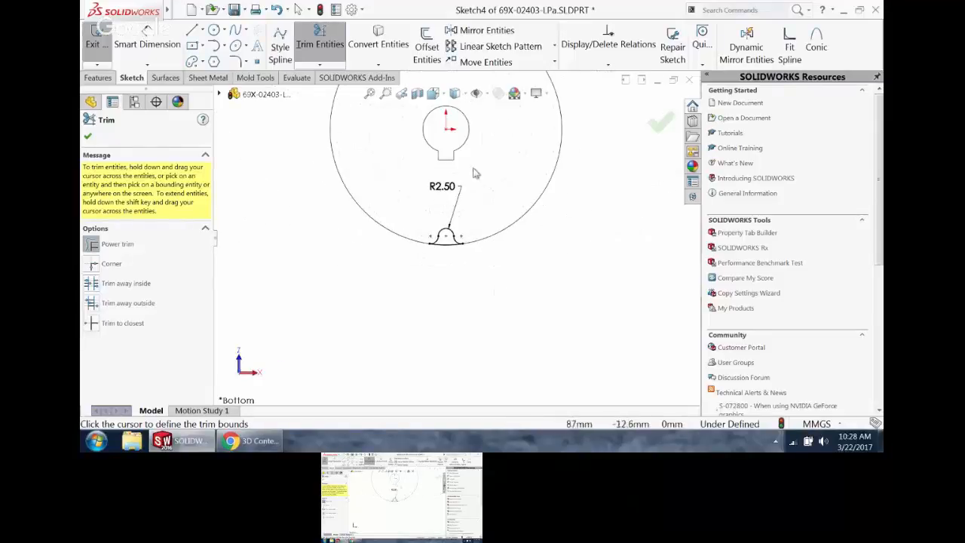
mouse_move(452, 151)
middle_mouse_down()
mouse_move(565, 262)
mouse_move(593, 181)
middle_mouse_up()
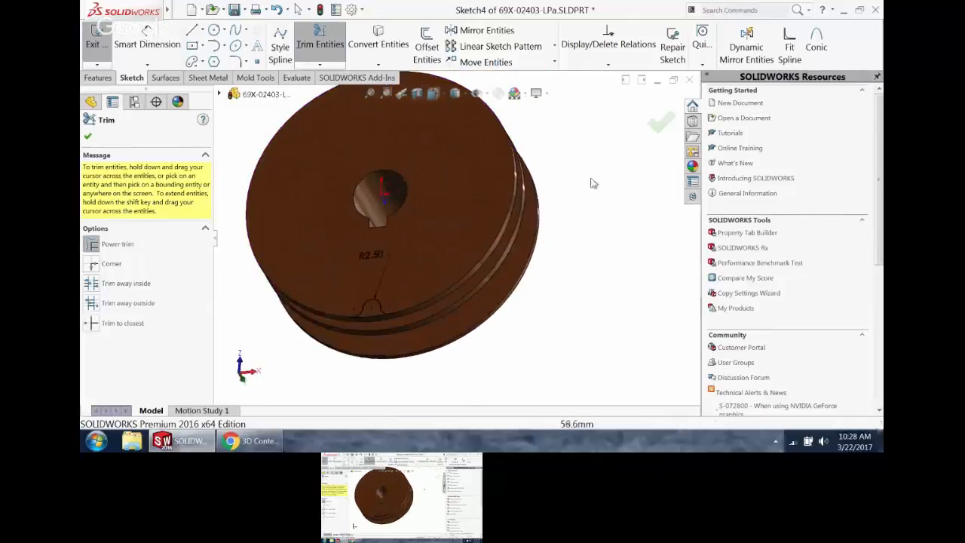
left_click(660, 128)
left_click(647, 121)
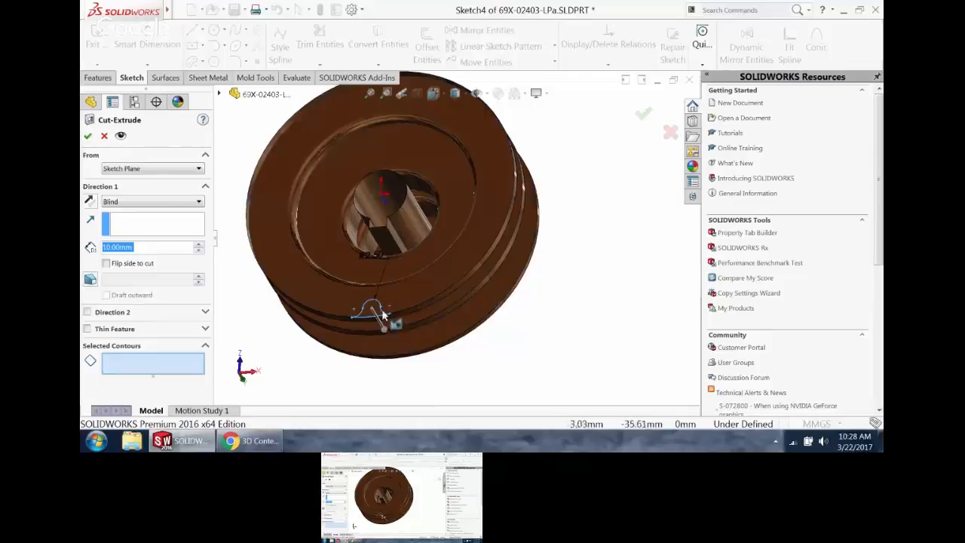
left_click(381, 319)
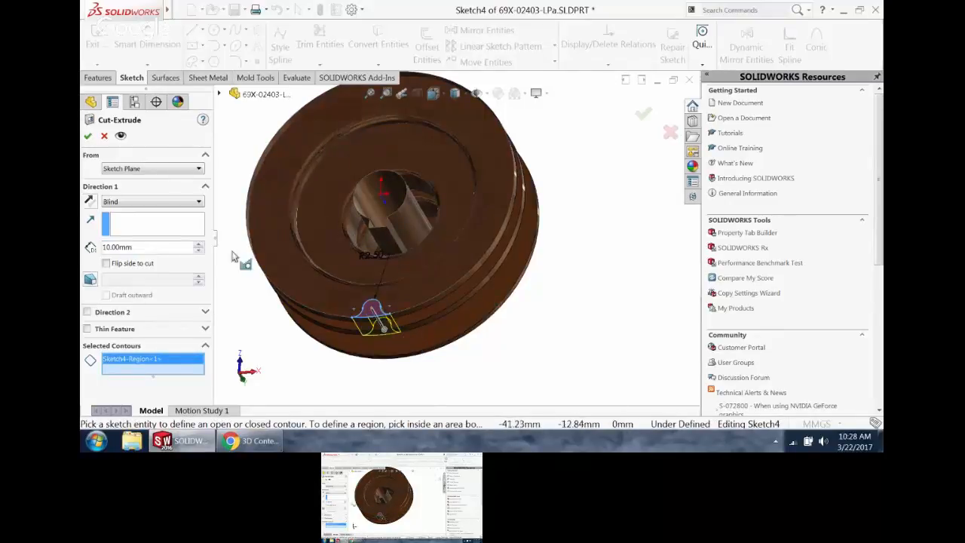
left_click(168, 221)
middle_click_drag(545, 323, 427, 300)
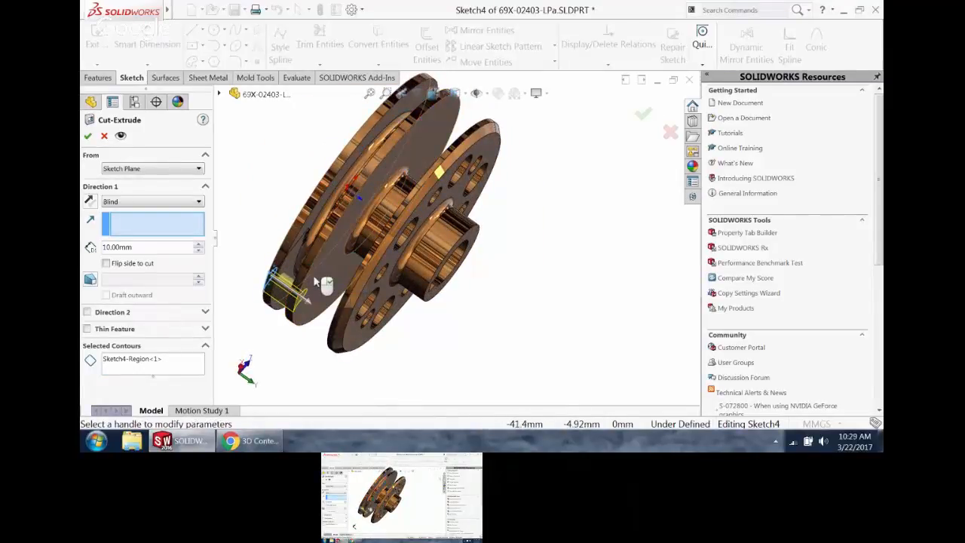
left_click(317, 281)
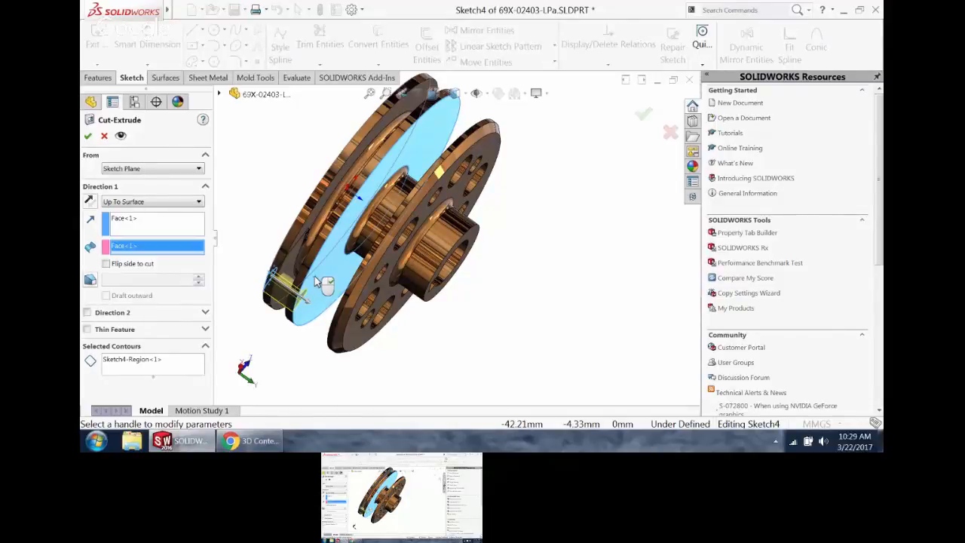
right_click(324, 283)
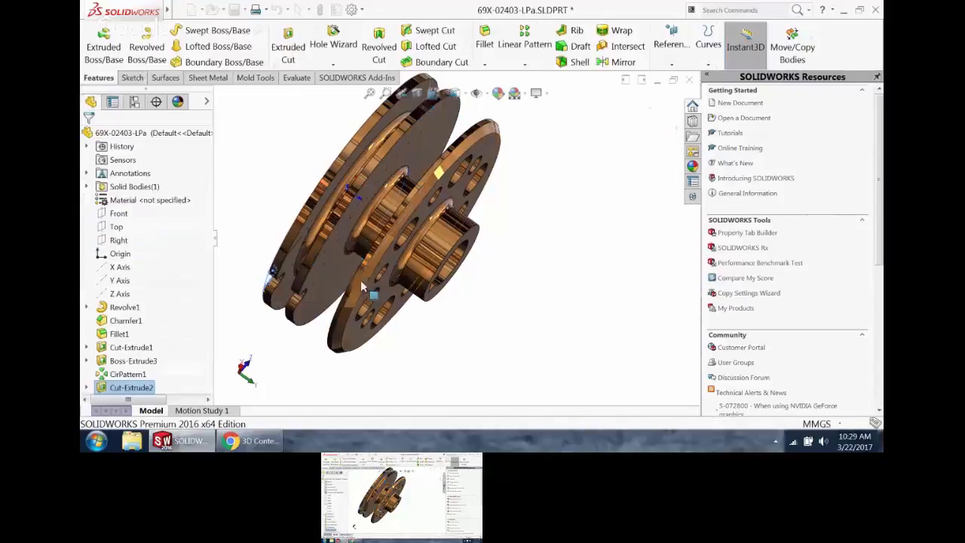
- Inspect the notch cut in the pulley's flanges and orient the part to the Trimetric view
scroll(360, 228, "up", 3)
middle_click_drag(353, 281, 372, 167)
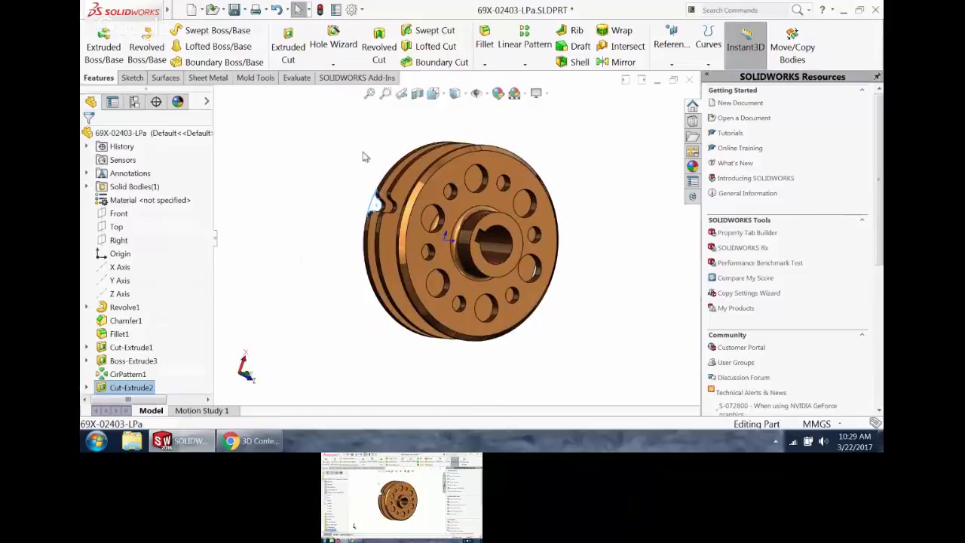
right_click_drag(335, 150, 301, 142)
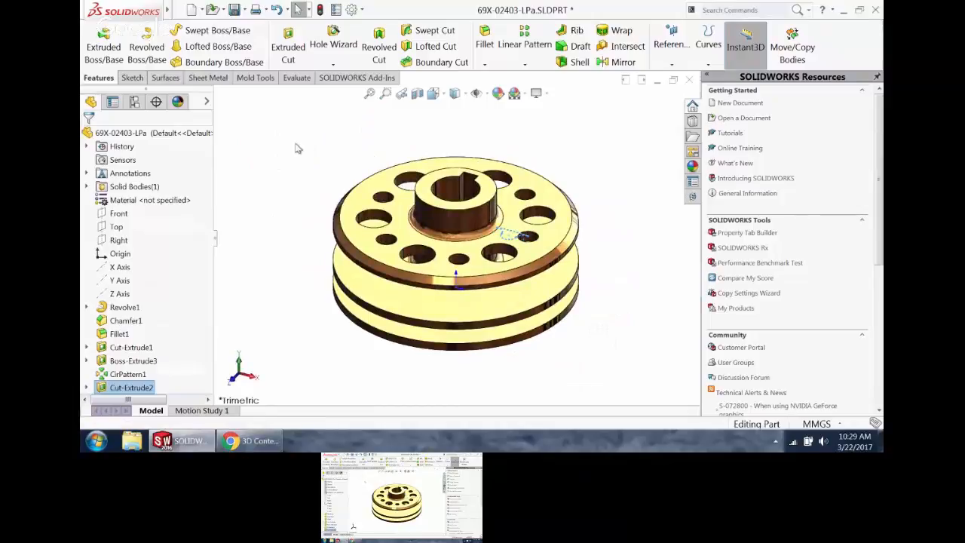
right_click_drag(265, 181, 308, 138)
- Examine the mouse gesture customization, listing only the commands with gestures assigned for parts, assemblies, drawings and sketches
left_click(362, 10)
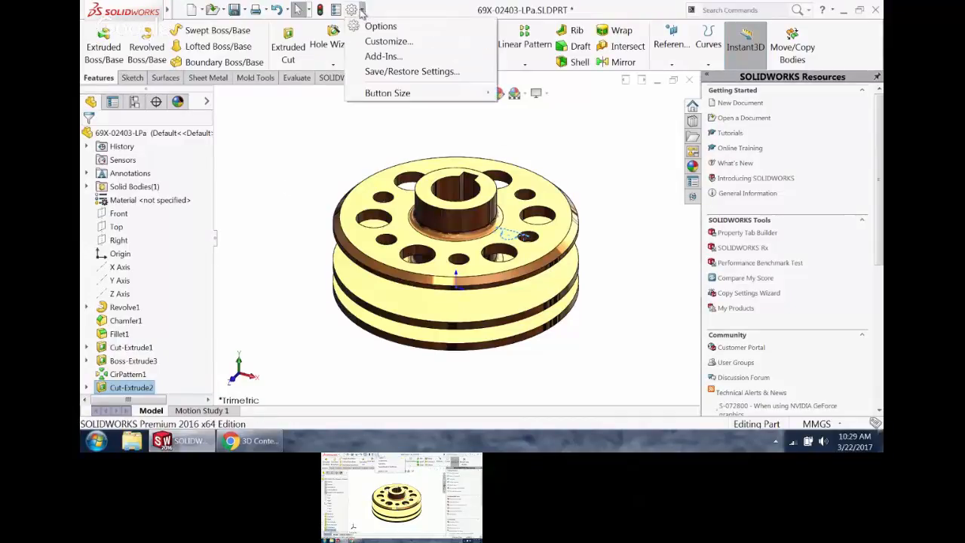
left_click(385, 41)
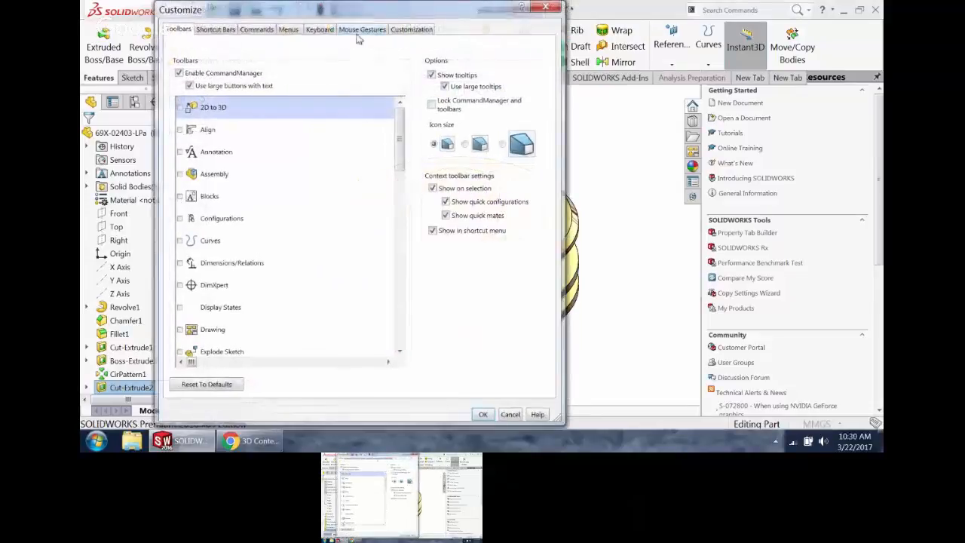
left_click(362, 29)
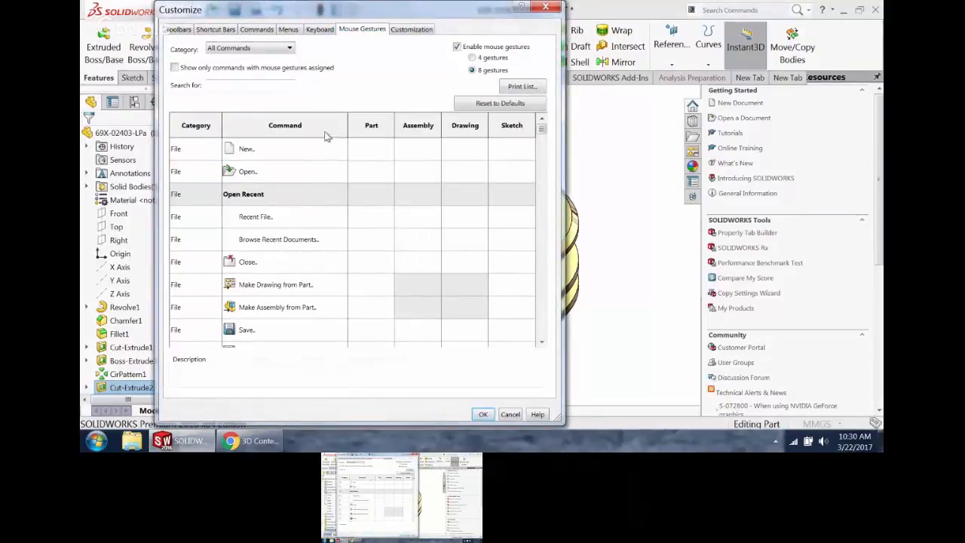
left_click(287, 49)
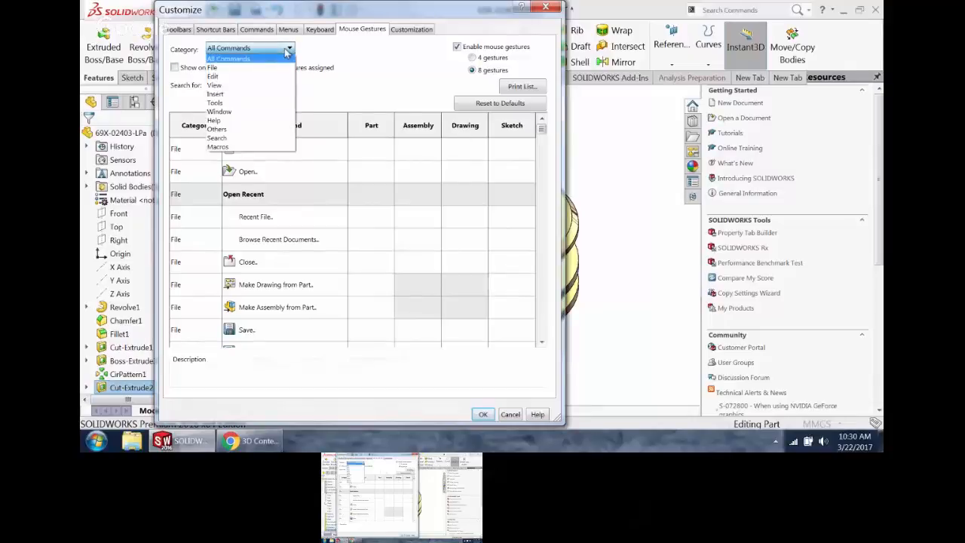
left_click(287, 50)
left_click(176, 68)
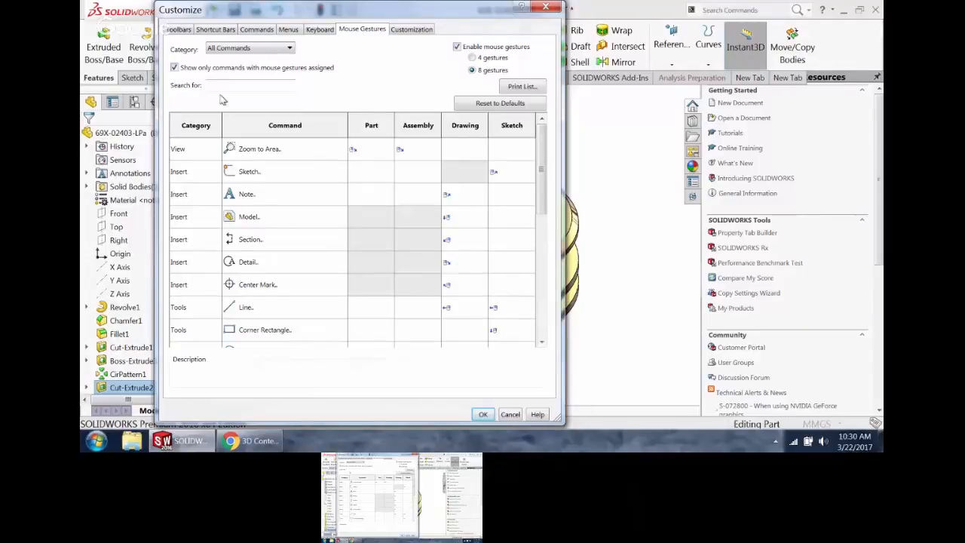
scroll(349, 223, "down", 5)
scroll(348, 223, "up", 3)
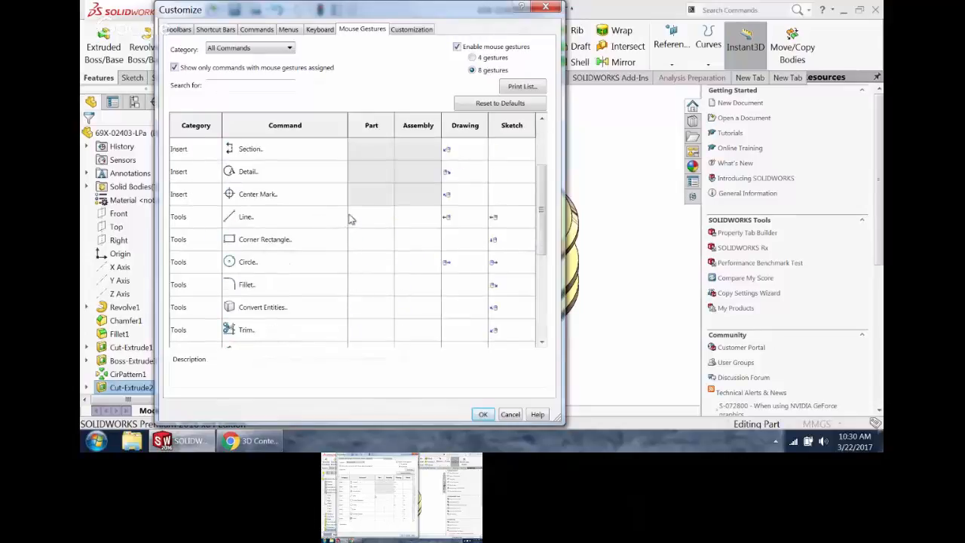
scroll(339, 225, "down", 3)
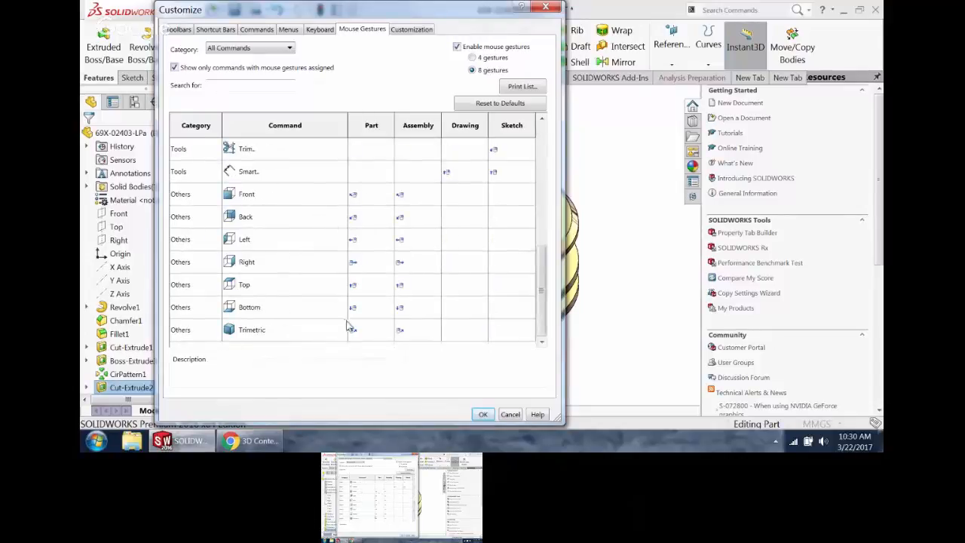
- List all commands, find Measure, and assign it the left mouse gesture for parts and assemblies
left_click(234, 70)
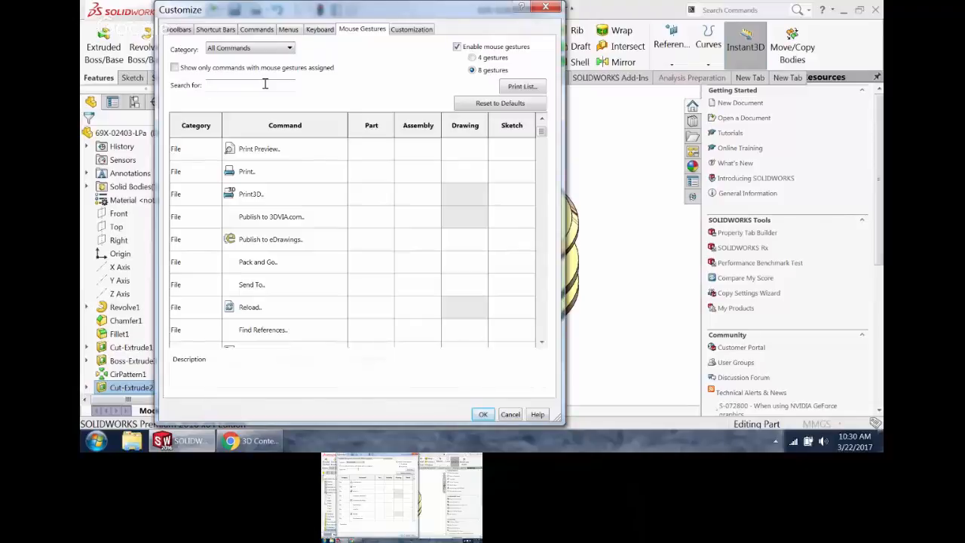
type("measu")
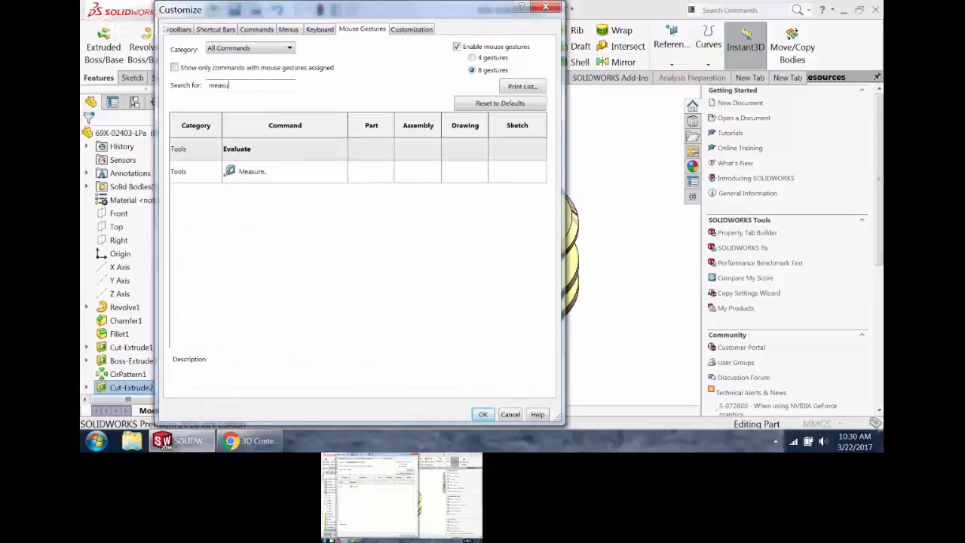
left_click(375, 175)
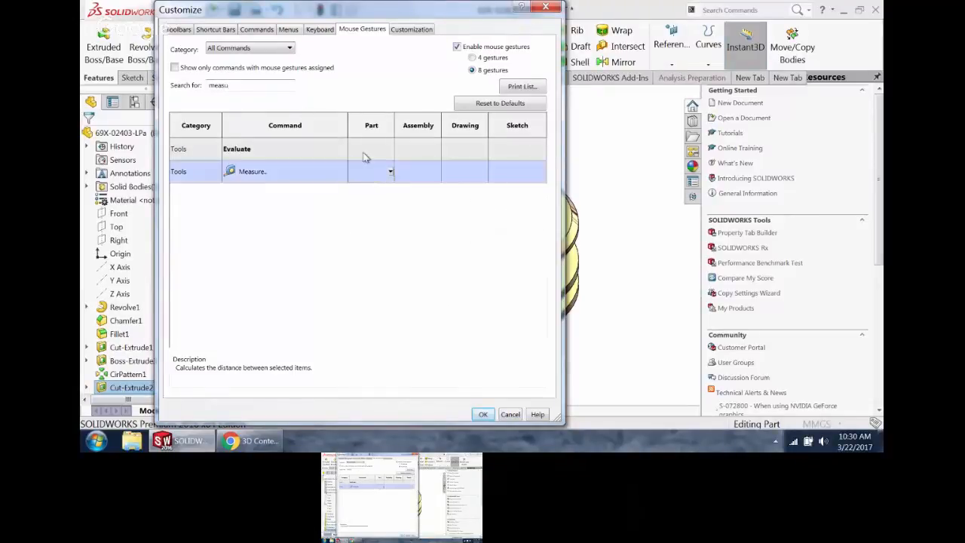
left_click(390, 172)
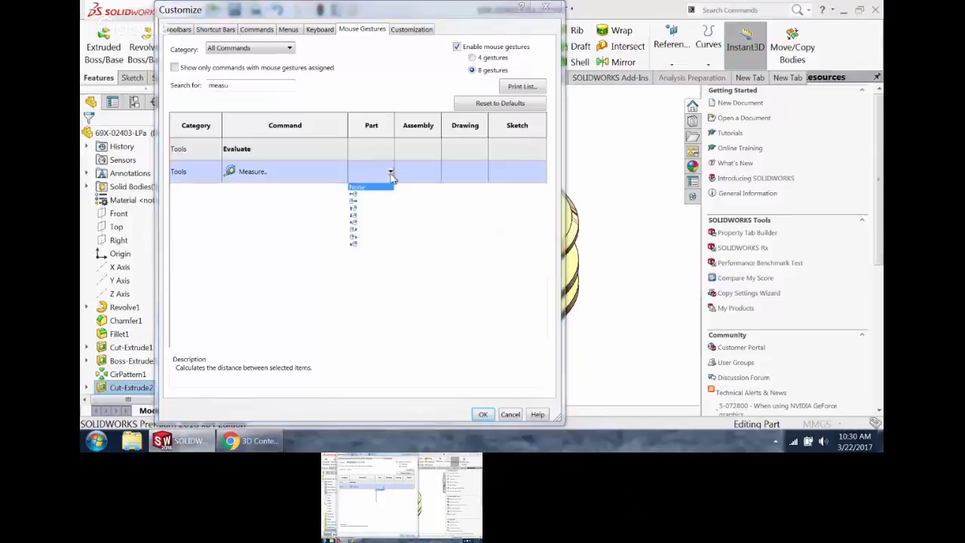
left_click(367, 189)
left_click(441, 173)
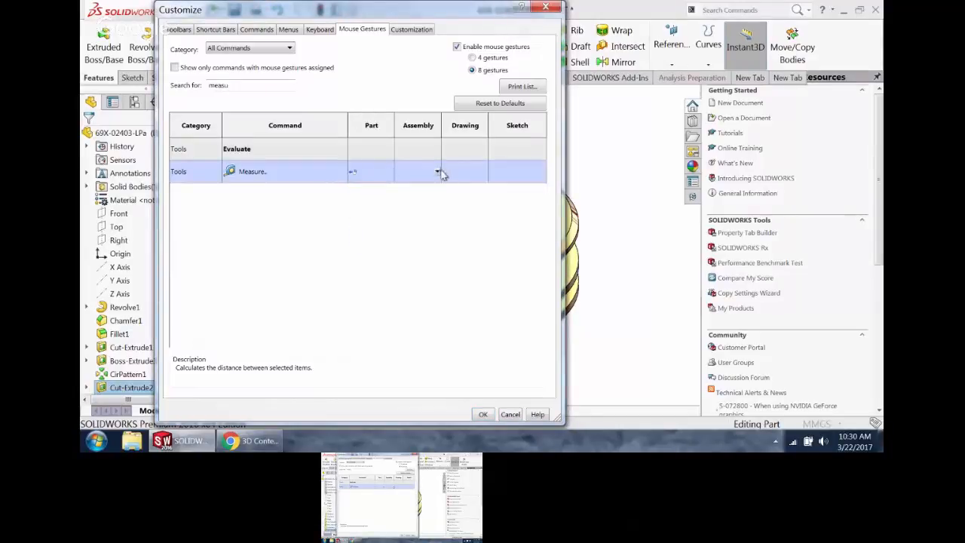
left_click(437, 172)
left_click(411, 194)
- Find Mass Properties and assign it the lower-left diagonal mouse gesture for parts and assemblies
double_click(247, 88)
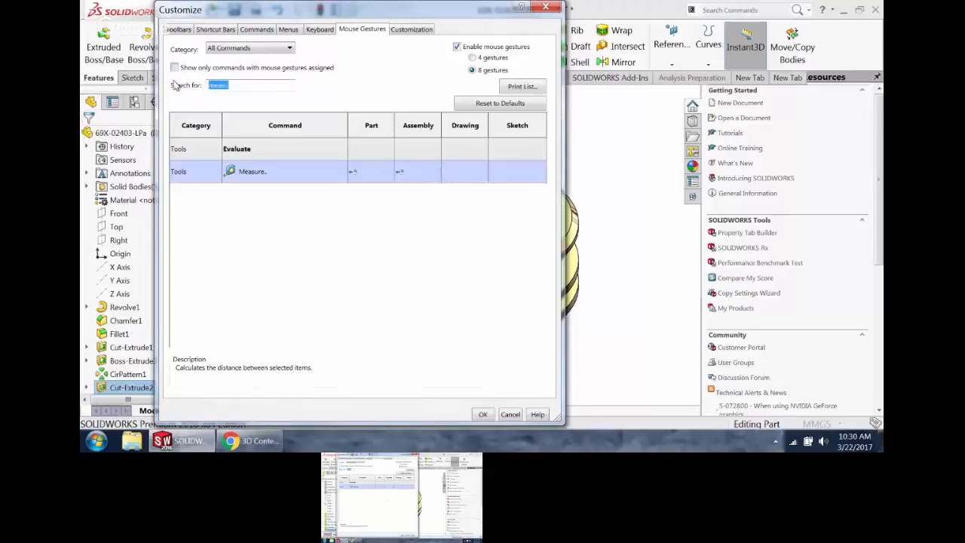
key("BackSpace")
type("nass")
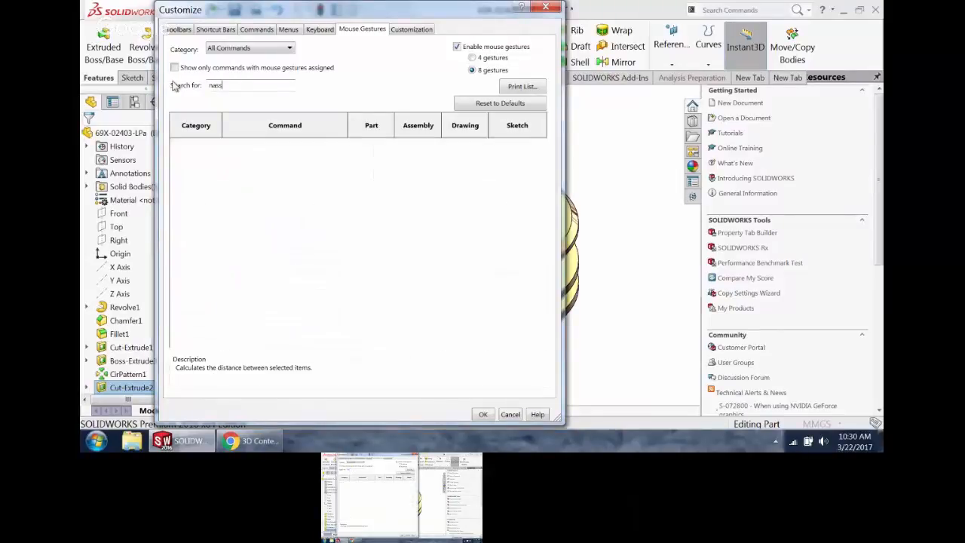
key("BackSpace")
key("BackSpace")
type("mass")
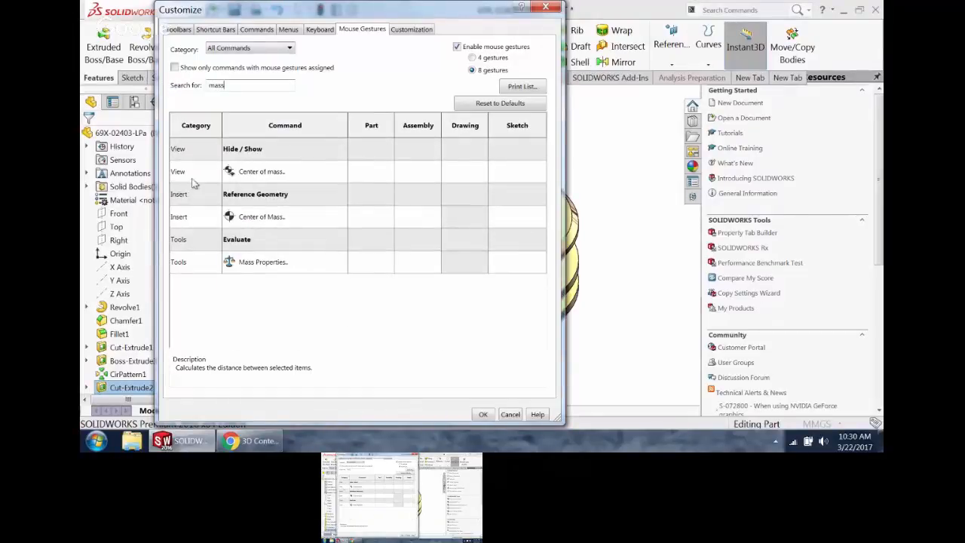
left_click(390, 264)
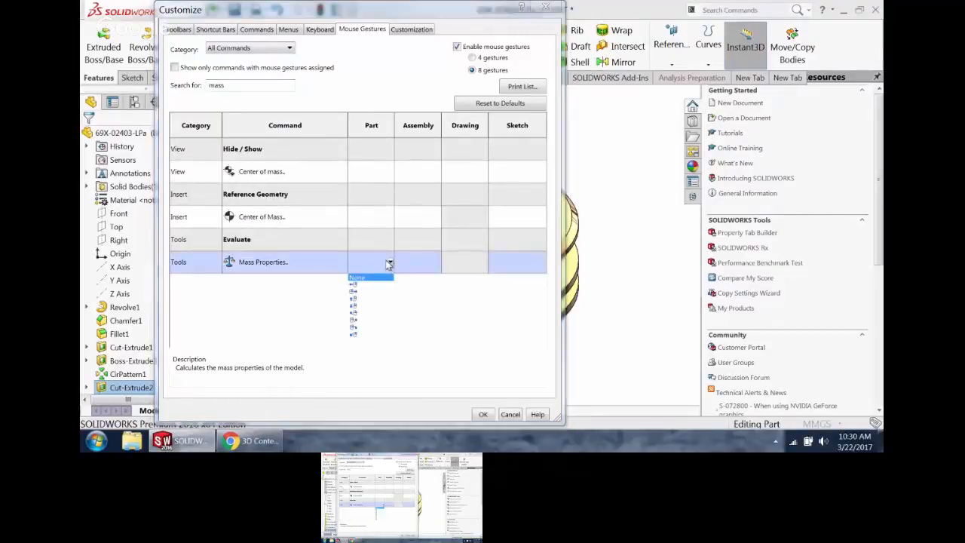
left_click(355, 334)
left_click(428, 264)
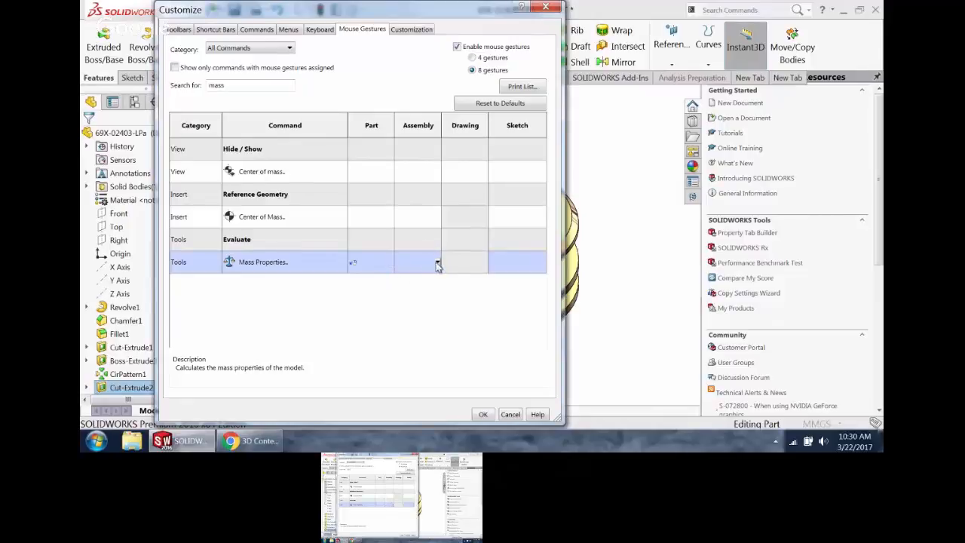
left_click(438, 262)
- Find Isometric and assign it the lower-right diagonal mouse gesture for parts and assemblies
left_click_drag(255, 86, 199, 89)
type("isom")
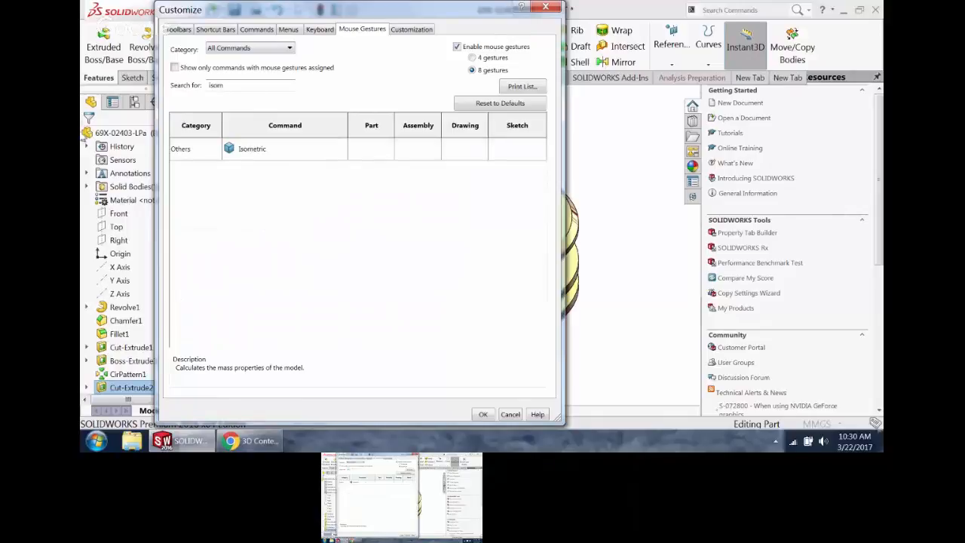
left_click(390, 151)
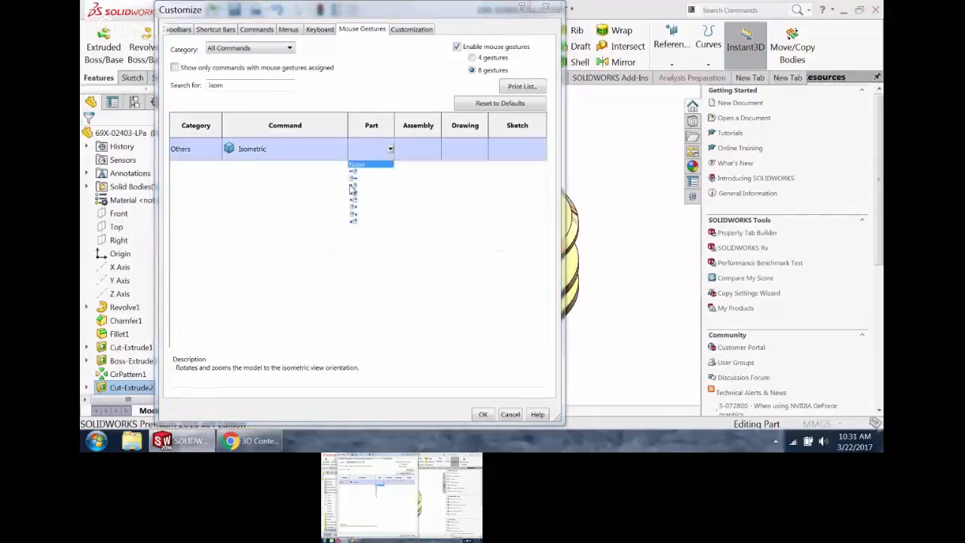
left_click(355, 214)
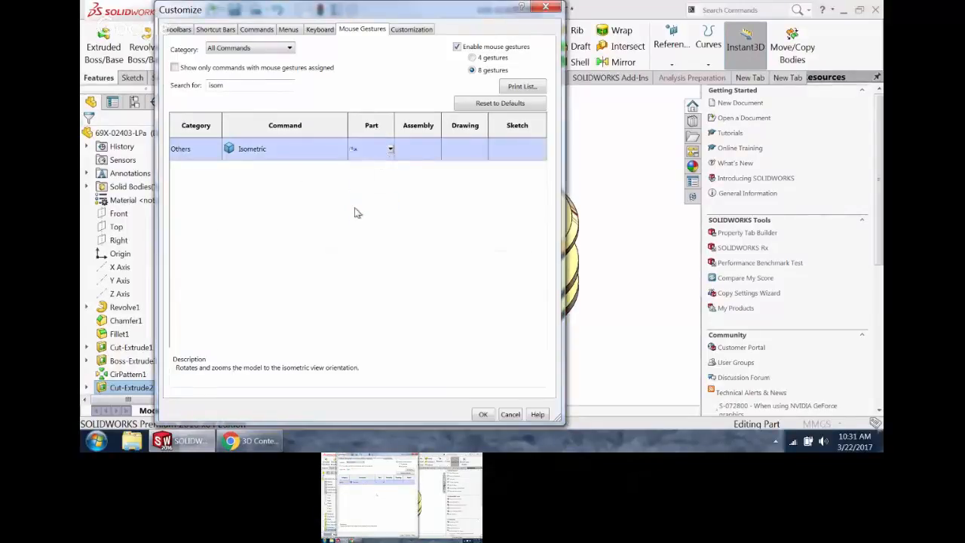
left_click(439, 149)
left_click(403, 212)
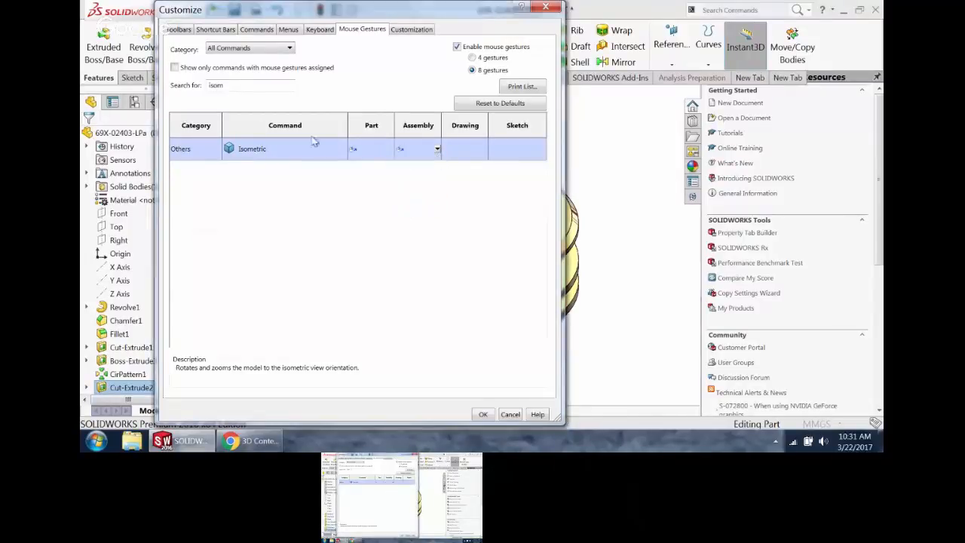
- Find the Normal To command and assign it the right mouse gesture for parts and assemblies
left_click_drag(232, 85, 166, 85)
type("normal")
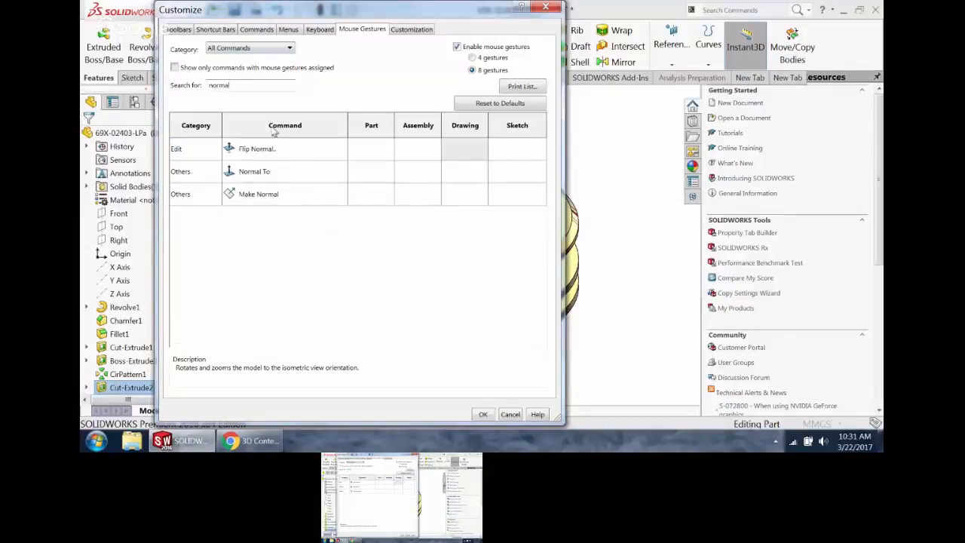
left_click(379, 175)
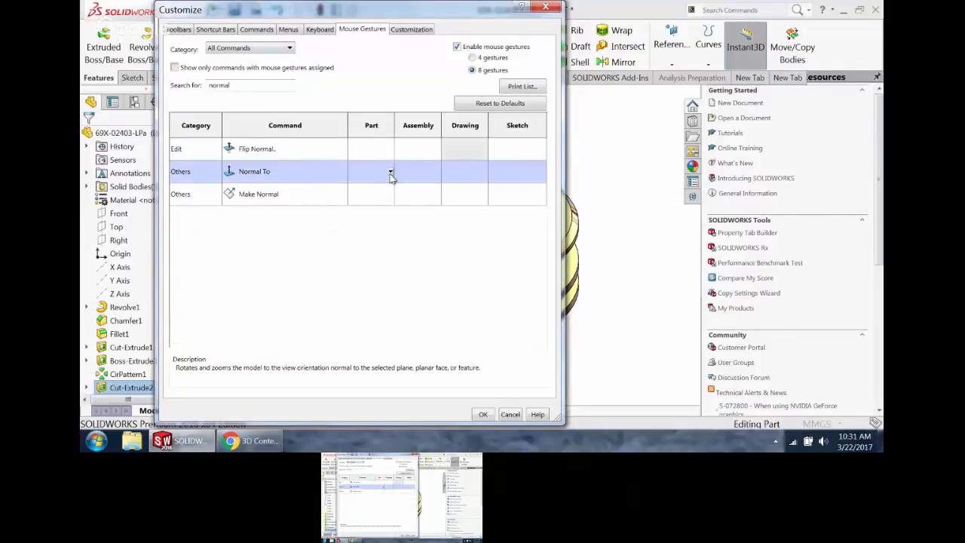
left_click(390, 172)
left_click(380, 193)
left_click(437, 173)
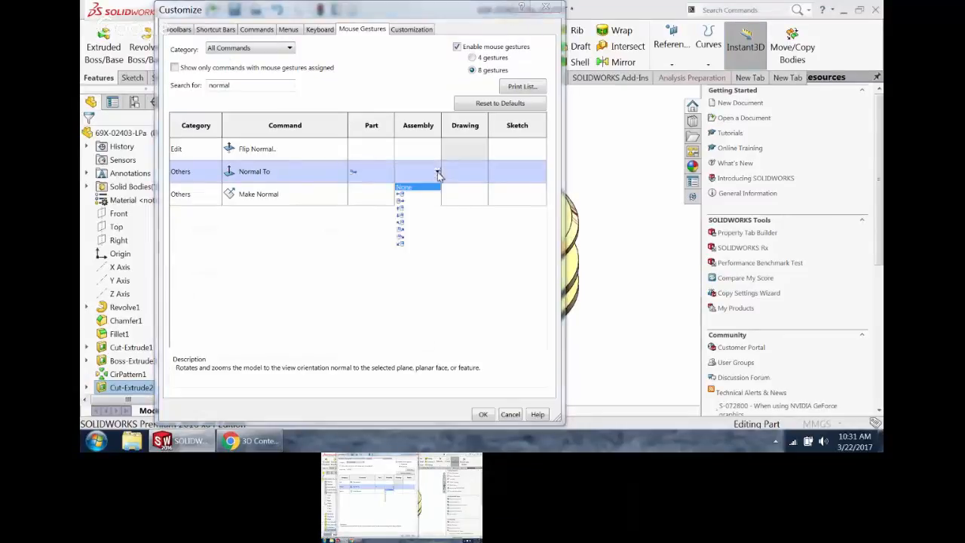
left_click(400, 194)
- Find the Shortcut Bar command and assign it the same mouse gesture for parts and assemblies
double_click(276, 85)
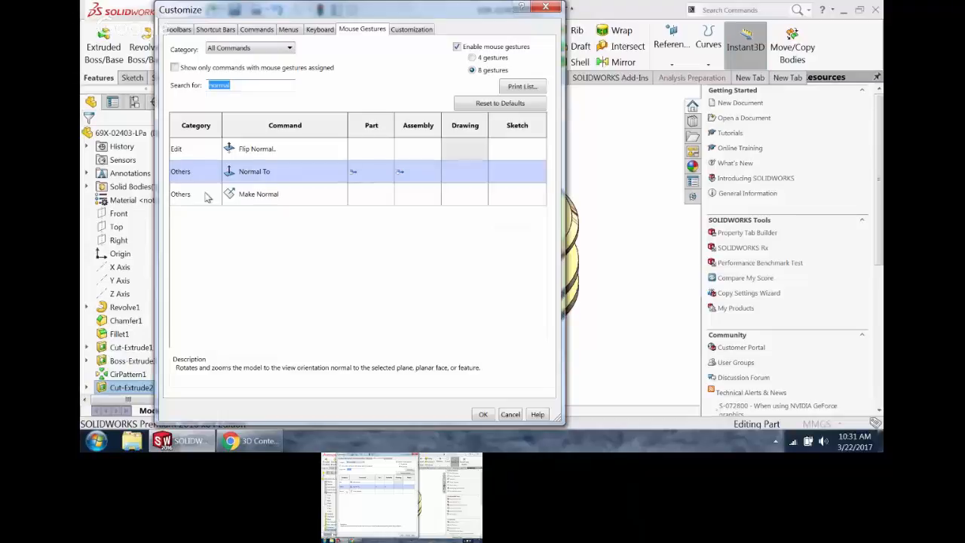
type("short")
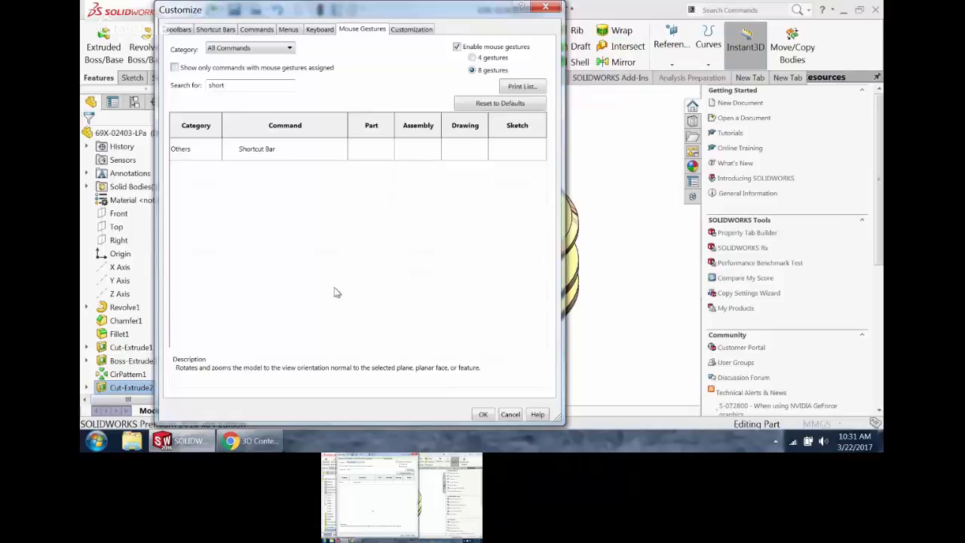
left_click(370, 148)
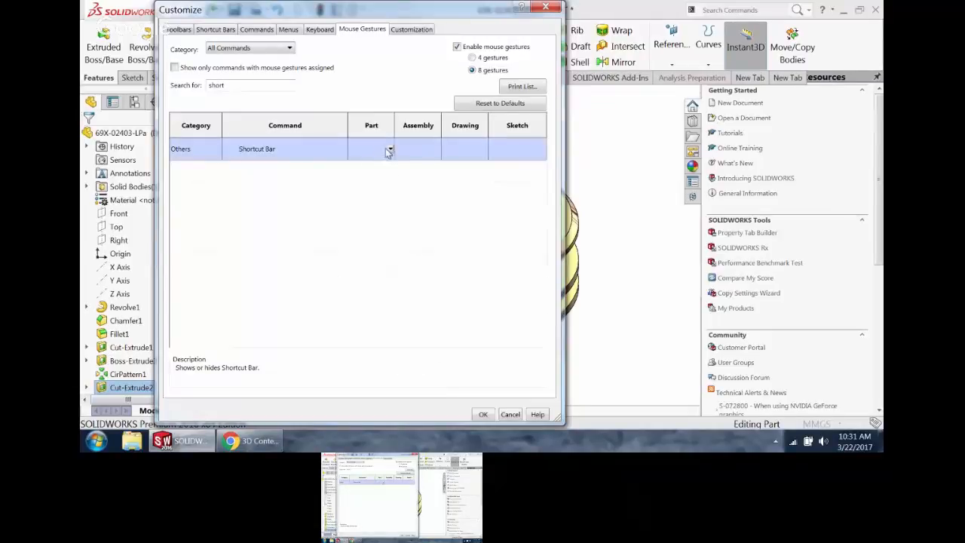
left_click(391, 149)
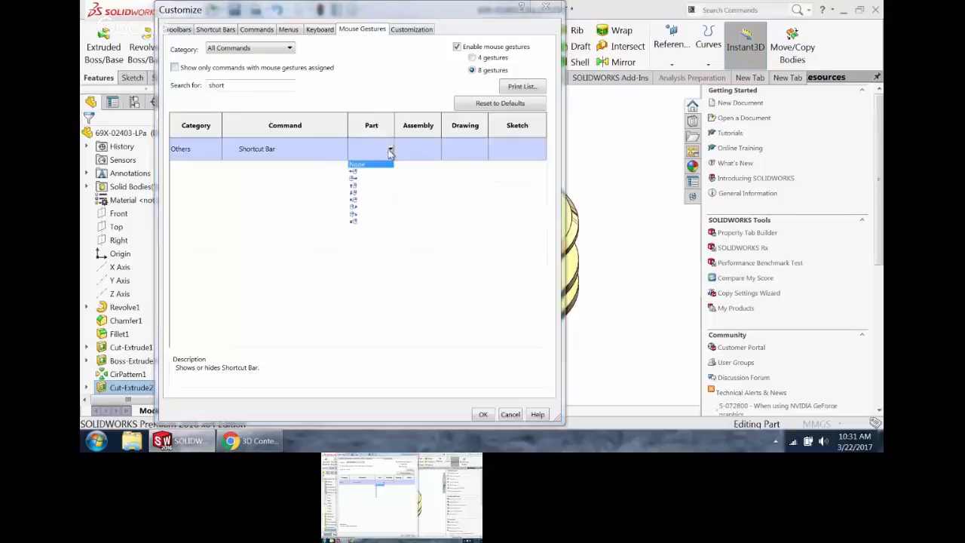
left_click(355, 188)
left_click(437, 149)
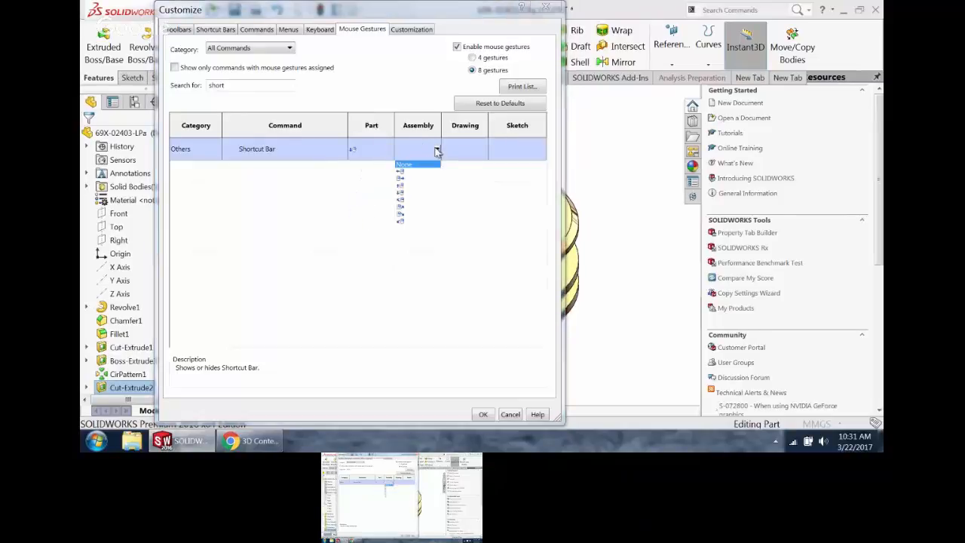
left_click(404, 191)
- Give the Shortcut Bar that same gesture for drawings and sketches, and apply the customization
left_click(483, 151)
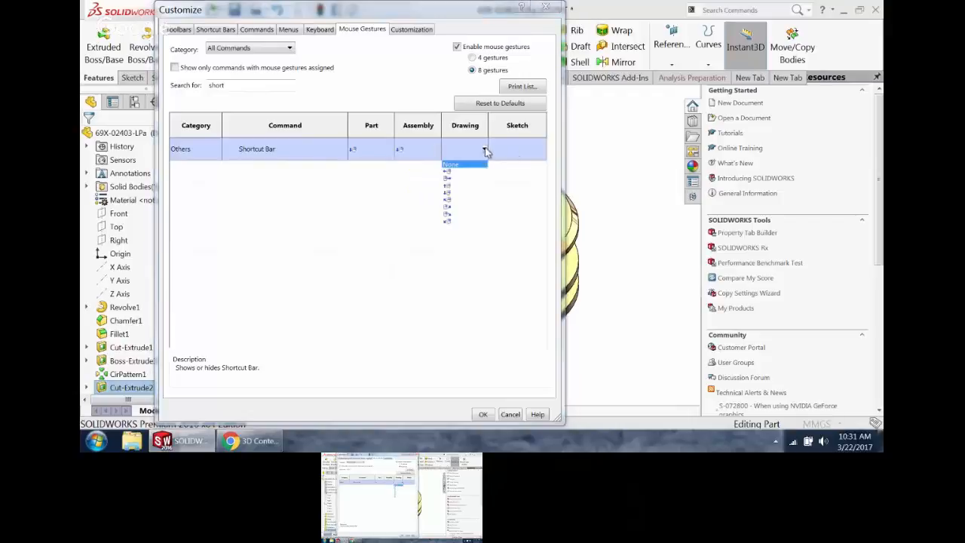
left_click(448, 189)
left_click(528, 151)
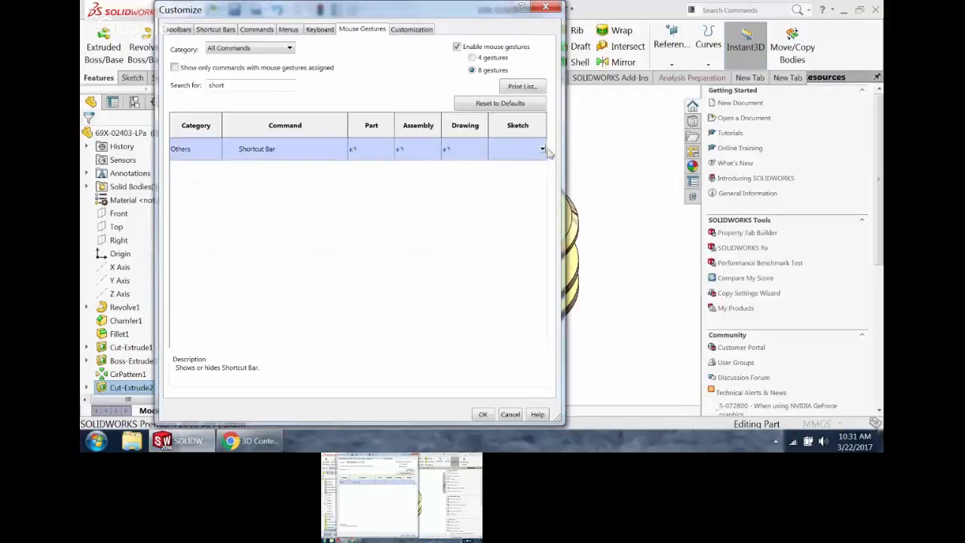
left_click(542, 151)
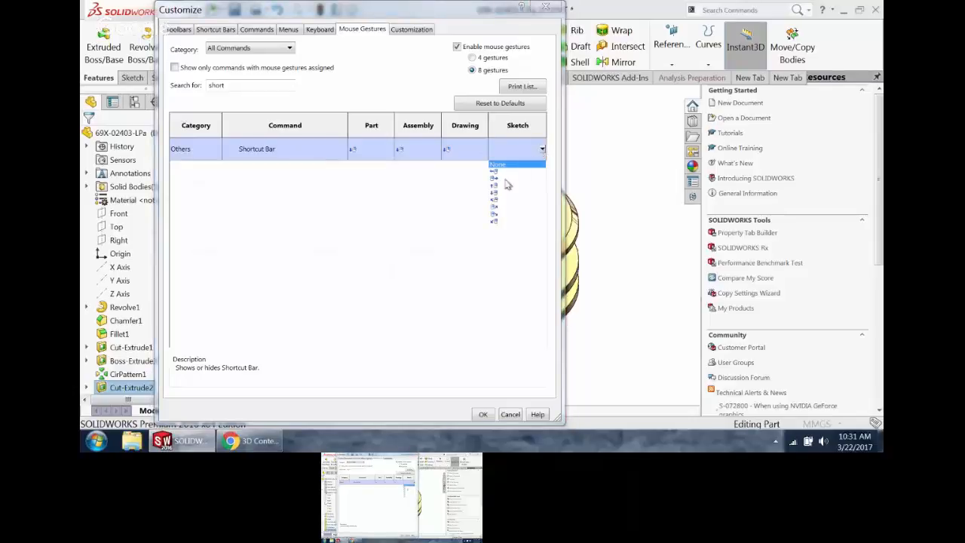
left_click(494, 200)
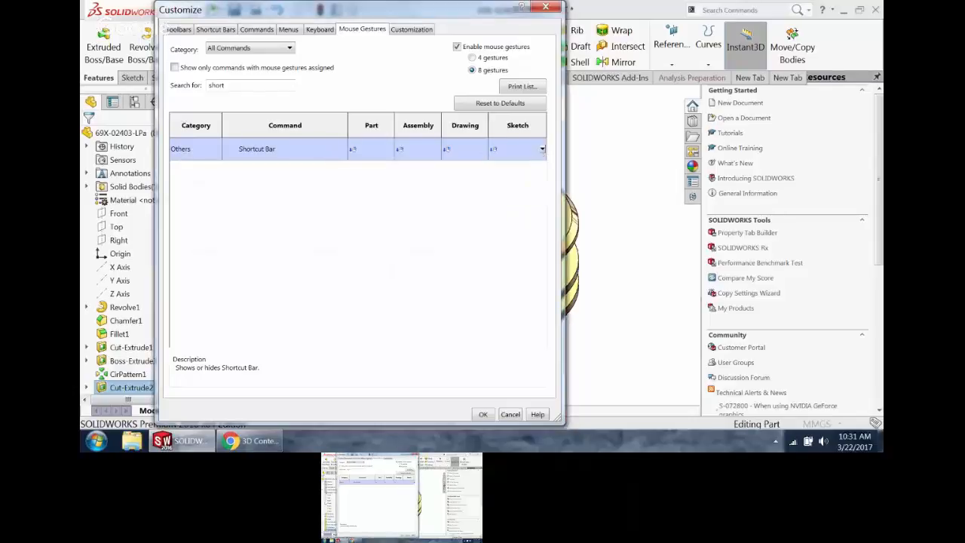
left_click(483, 416)
- Start a Circular Pattern from the shortcut bar with the Y Axis as the pattern axis
middle_click_drag(565, 186, 544, 221)
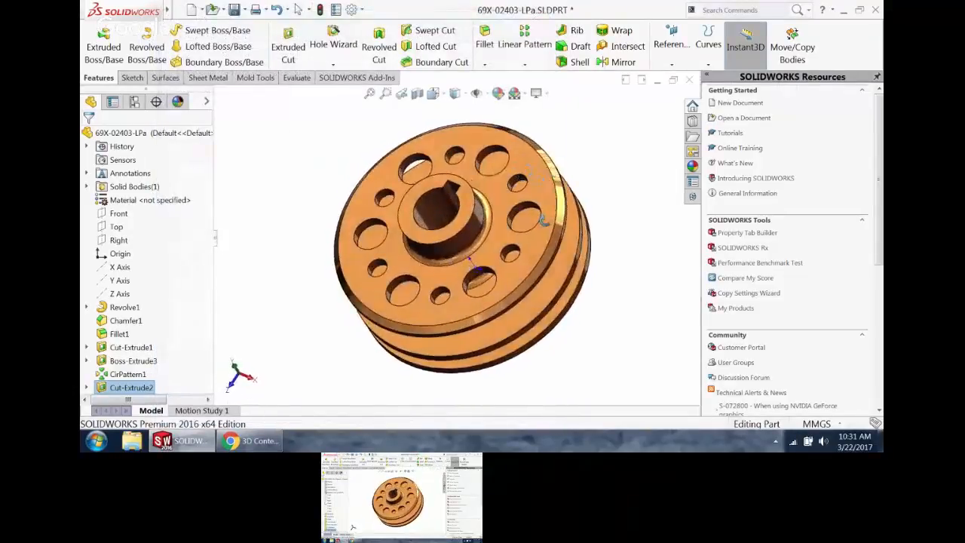
middle_click_drag(600, 152, 493, 123)
left_click(600, 146)
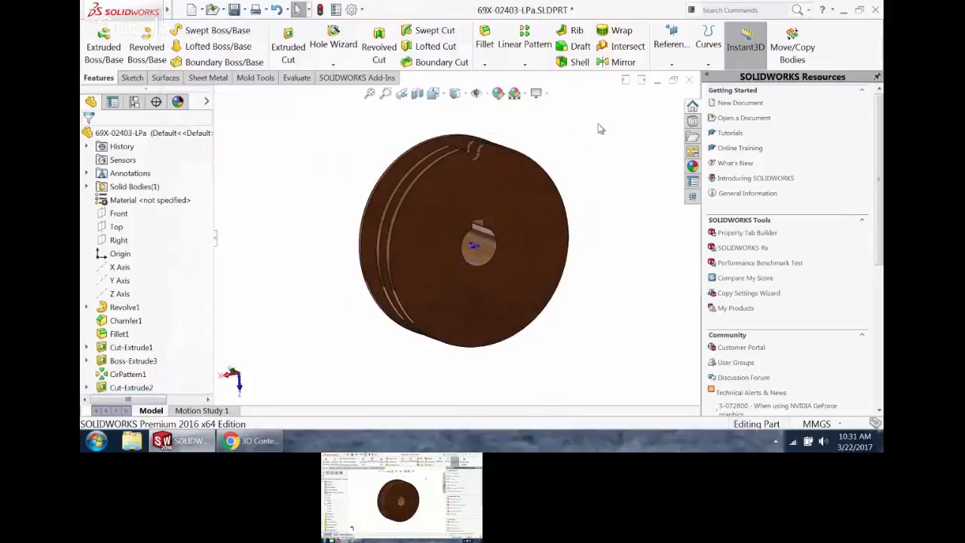
key("s")
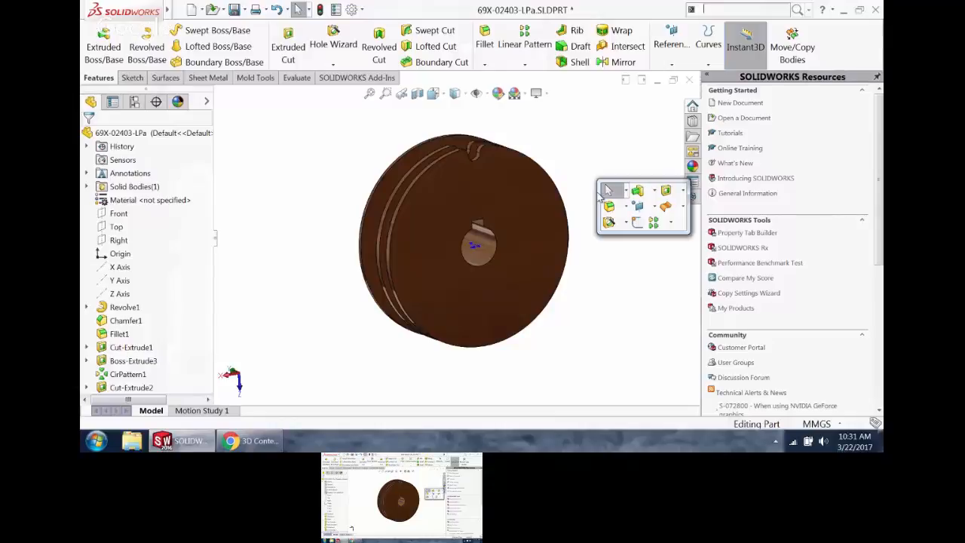
left_click(670, 223)
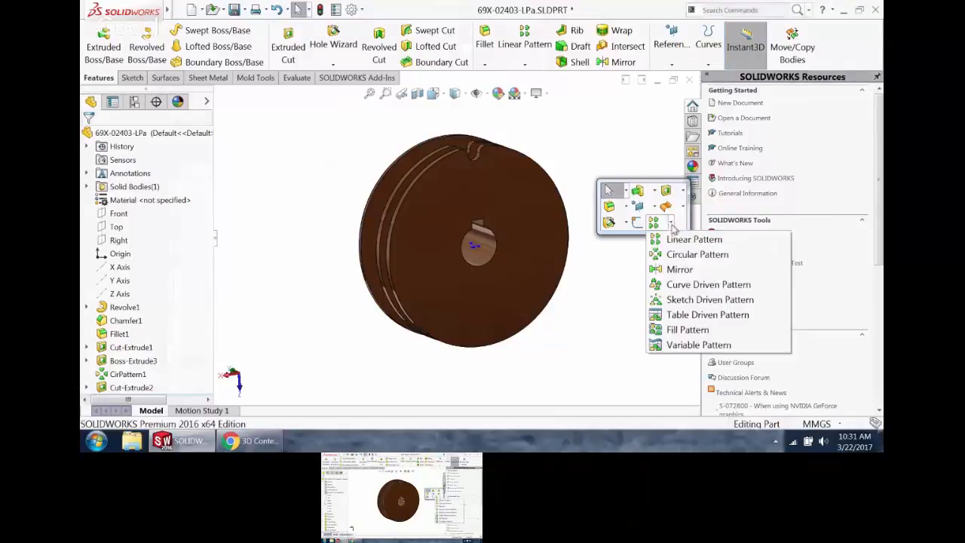
left_click(670, 255)
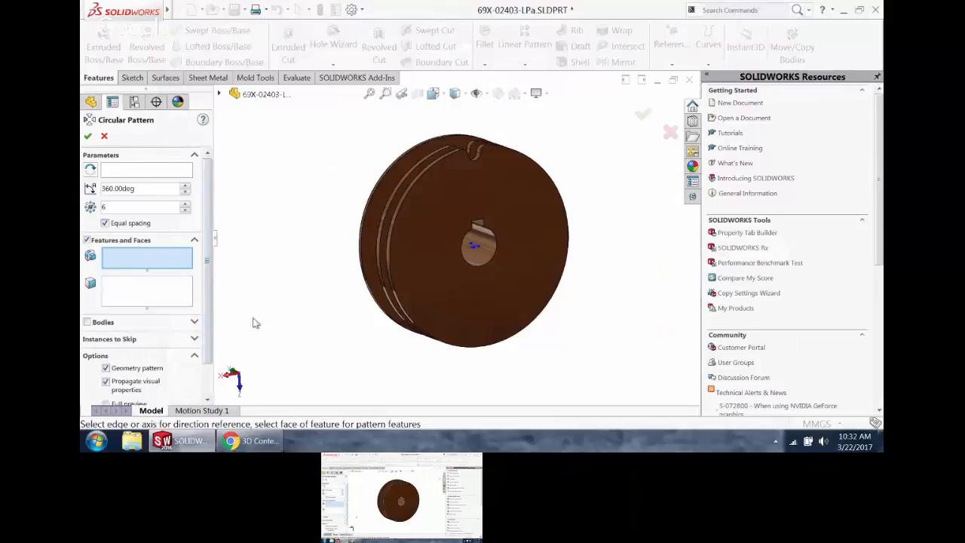
left_click(219, 93)
left_click(166, 172)
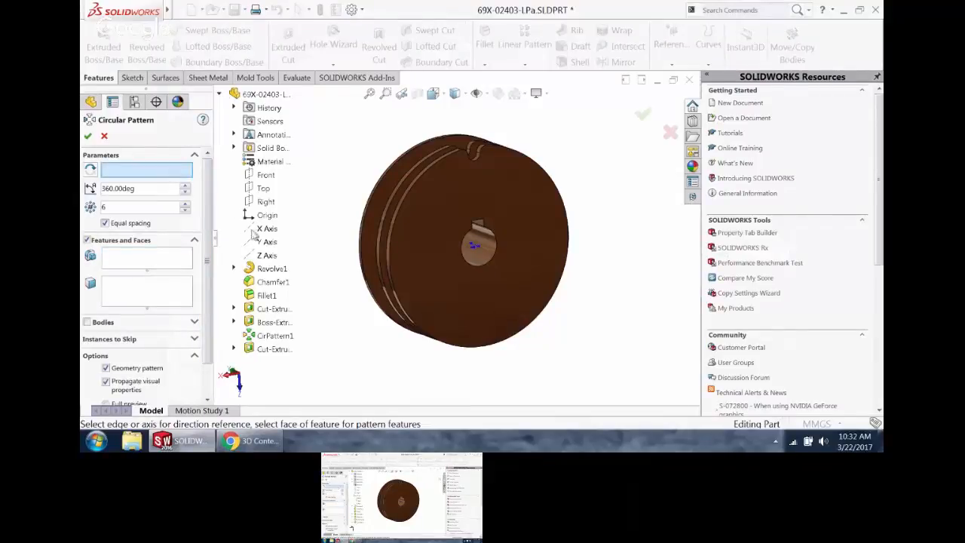
left_click(266, 242)
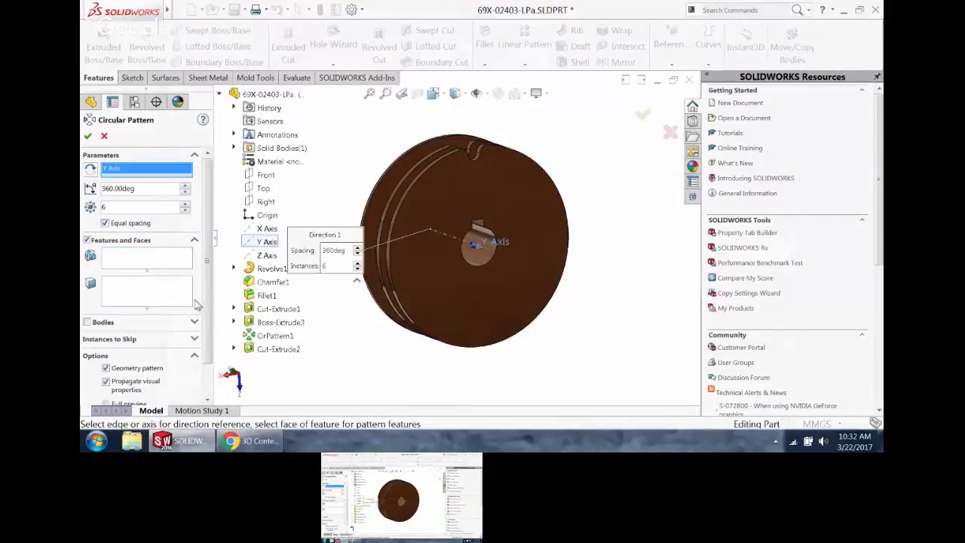
- Select the notch cut in the pulley's flange as the feature to pattern
left_click(158, 257)
scroll(307, 230, "down", 5)
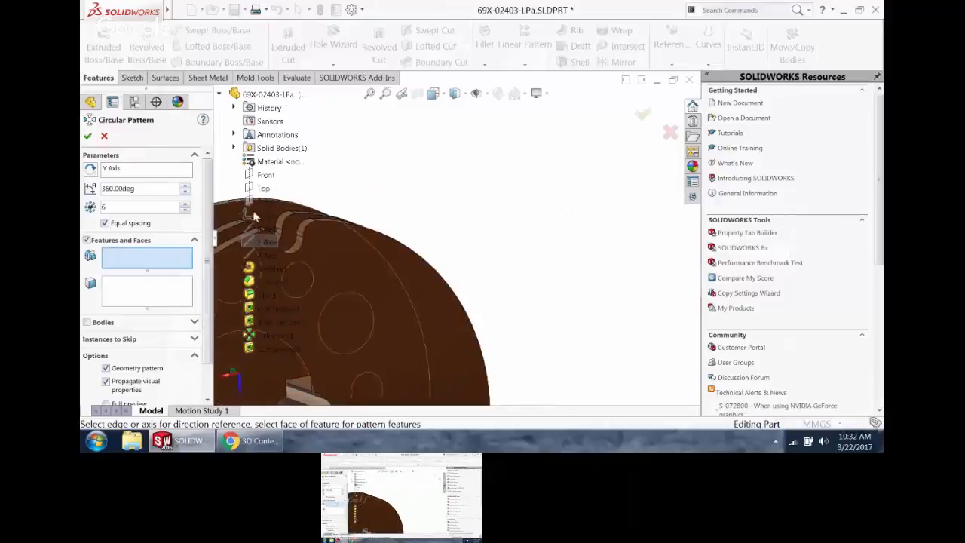
left_click(307, 230)
scroll(304, 254, "up", 5)
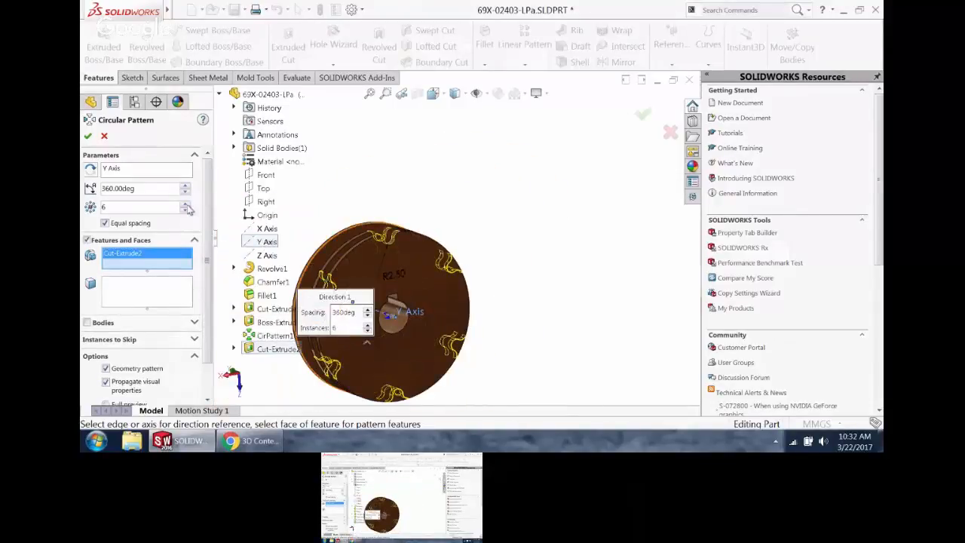
- Set the notch cut's circular pattern to 18 equally spaced instances and accept the pattern
left_click(184, 205)
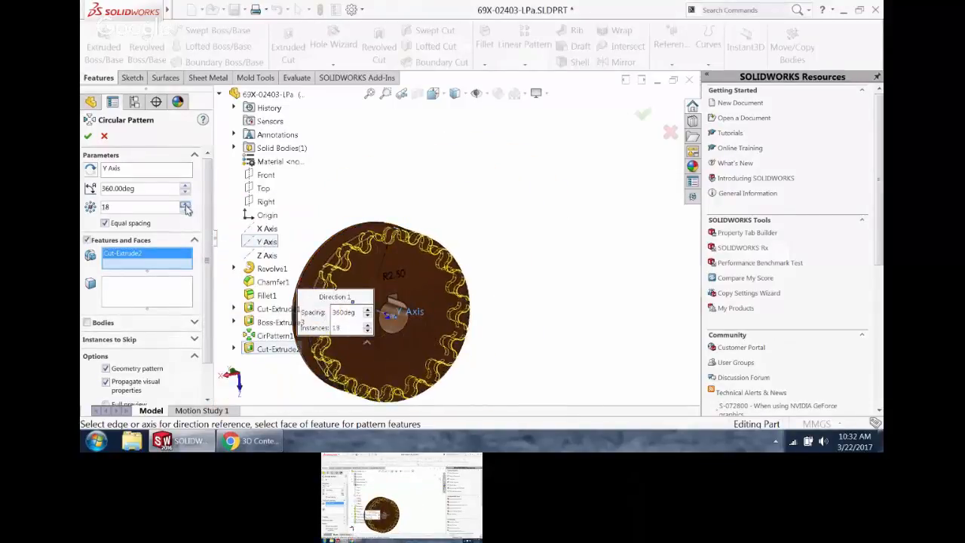
left_click(88, 135)
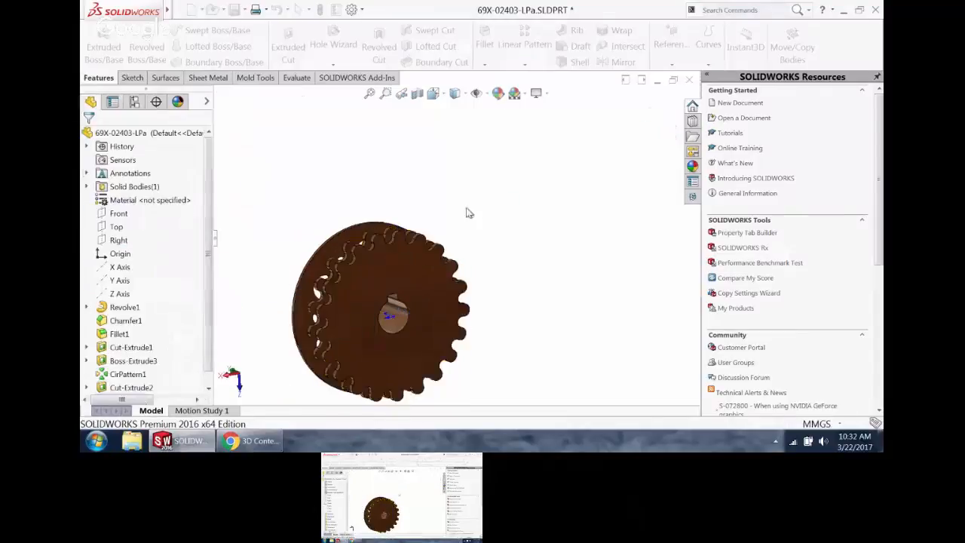
- Examine the patterned notches around the flanges and the pulley's hub face from several angles and distances
mouse_move(467, 211)
middle_mouse_down()
mouse_move(431, 179)
mouse_move(480, 209)
mouse_move(462, 223)
middle_mouse_up()
scroll(388, 362, "up", 2)
scroll(411, 293, "down", 4)
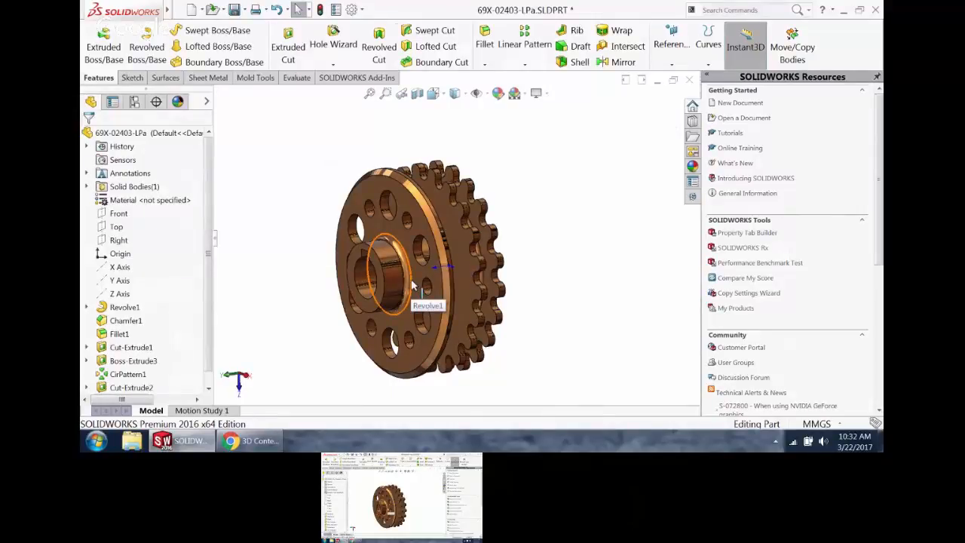
middle_click_drag(477, 275, 494, 208)
scroll(490, 223, "up", 2)
scroll(383, 310, "down", 3)
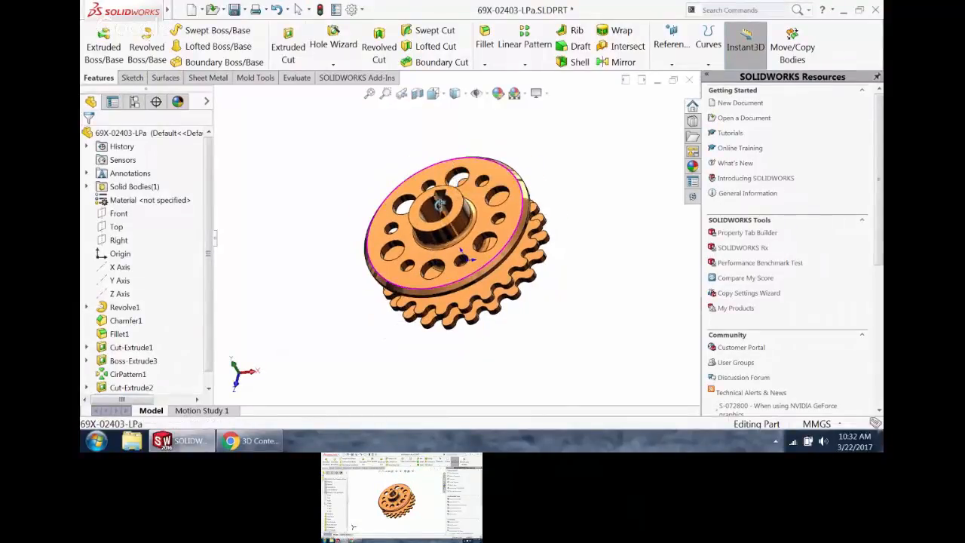
scroll(445, 192, "down", 3)
scroll(445, 211, "up", 2)
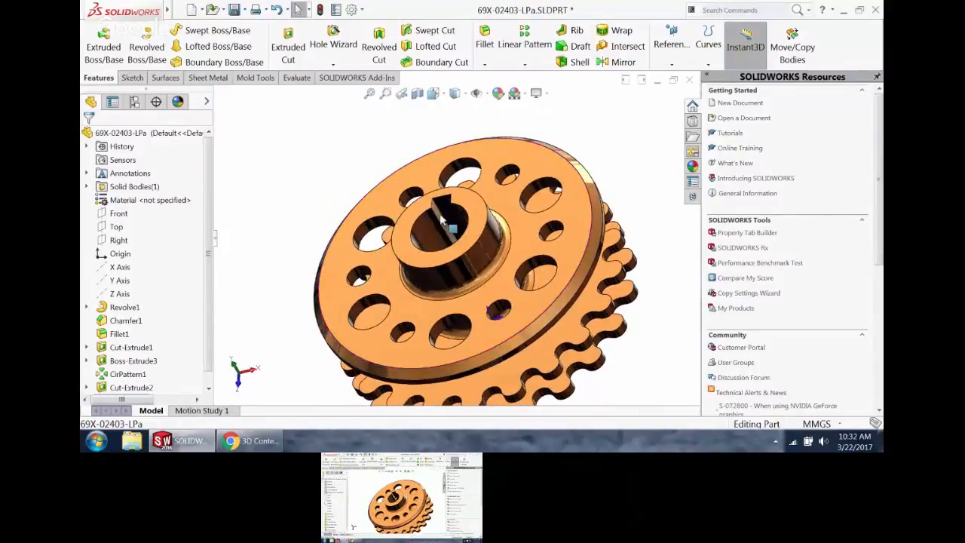
- Inspect the pulley by rotating the view about the hub's keyway face and one of the large flange holes
middle_click_drag(436, 209, 445, 234)
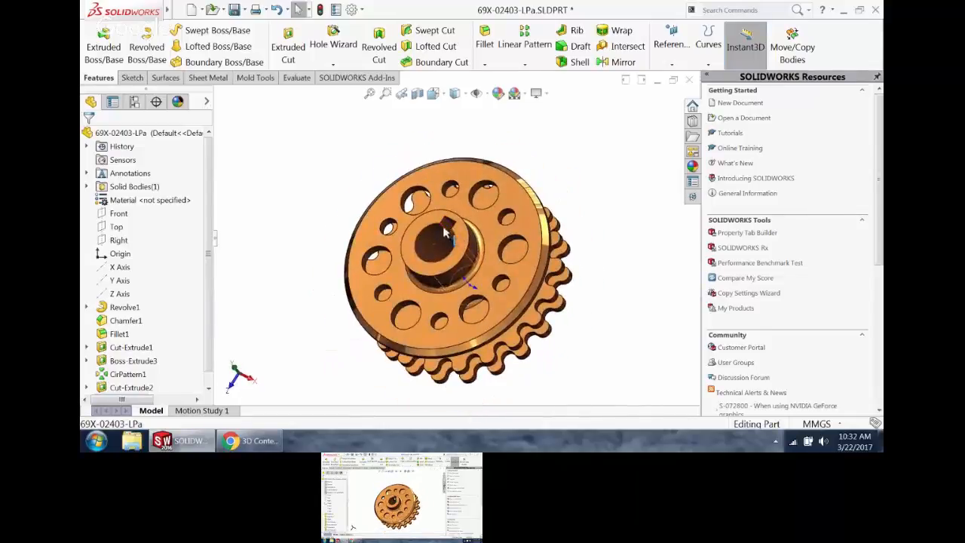
scroll(451, 219, "up", 3)
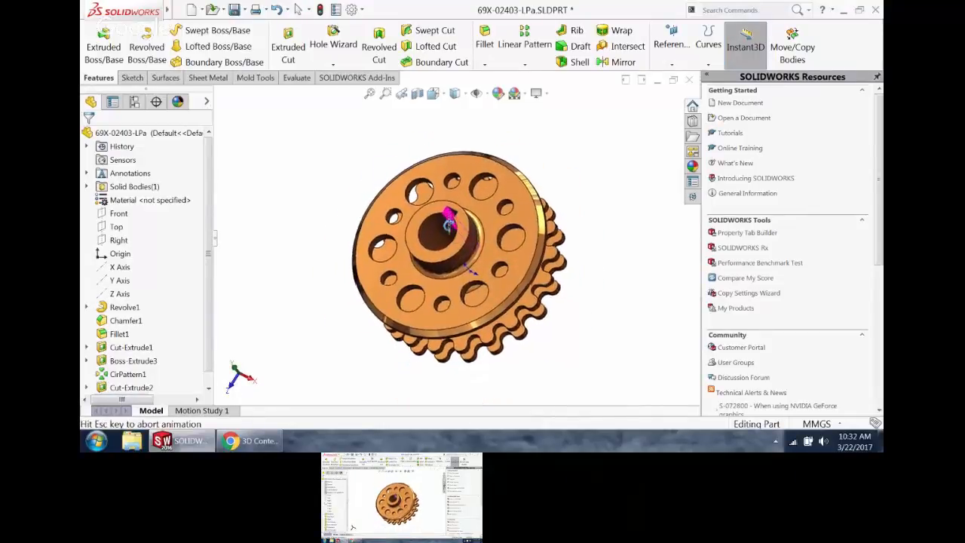
middle_click_drag(453, 207, 495, 184)
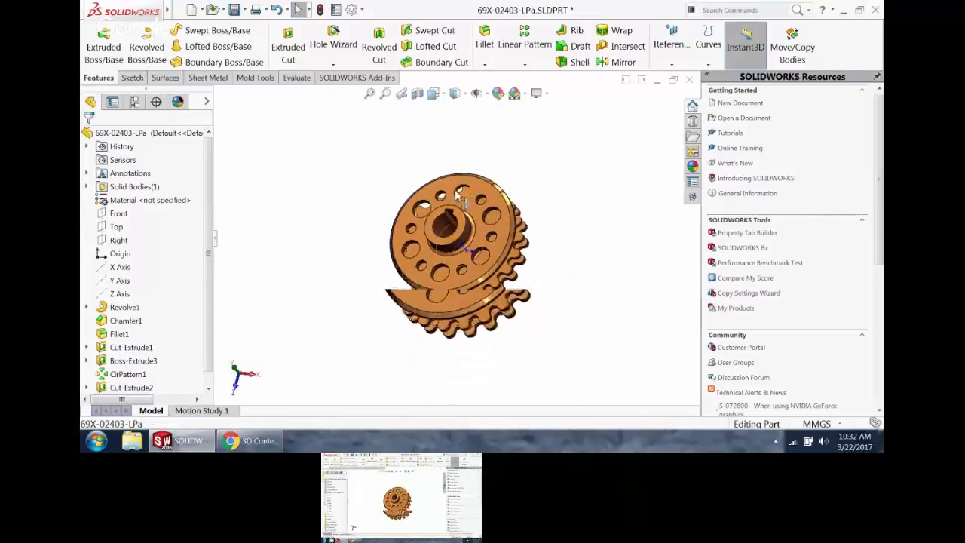
scroll(461, 198, "down", 5)
scroll(466, 209, "up", 3)
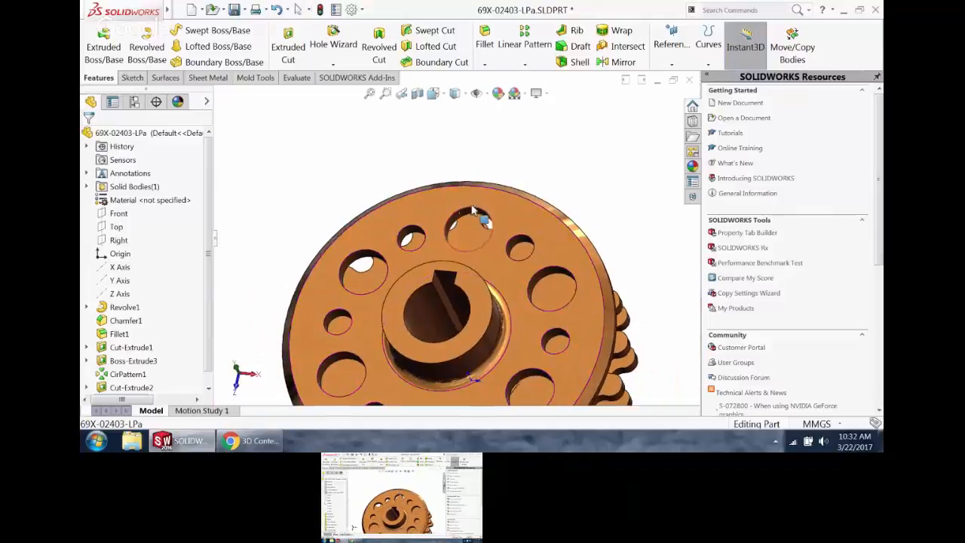
middle_click(474, 213)
middle_click(473, 213)
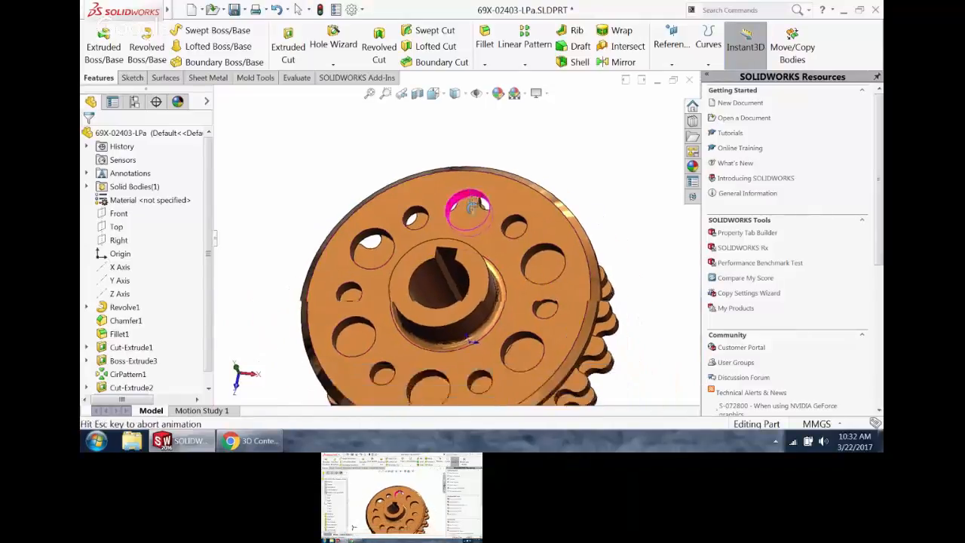
mouse_move(472, 213)
middle_mouse_down()
mouse_move(310, 246)
mouse_move(464, 219)
middle_mouse_up()
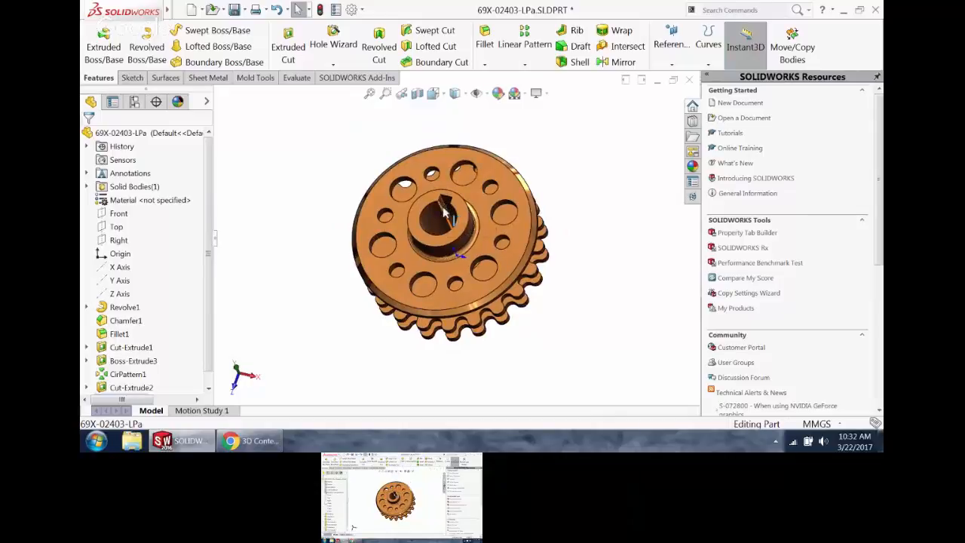
- Inspect the pulley by rotating the view about the hub's bore, checking both toothed flanges from the side and above
middle_click_drag(445, 215, 452, 210)
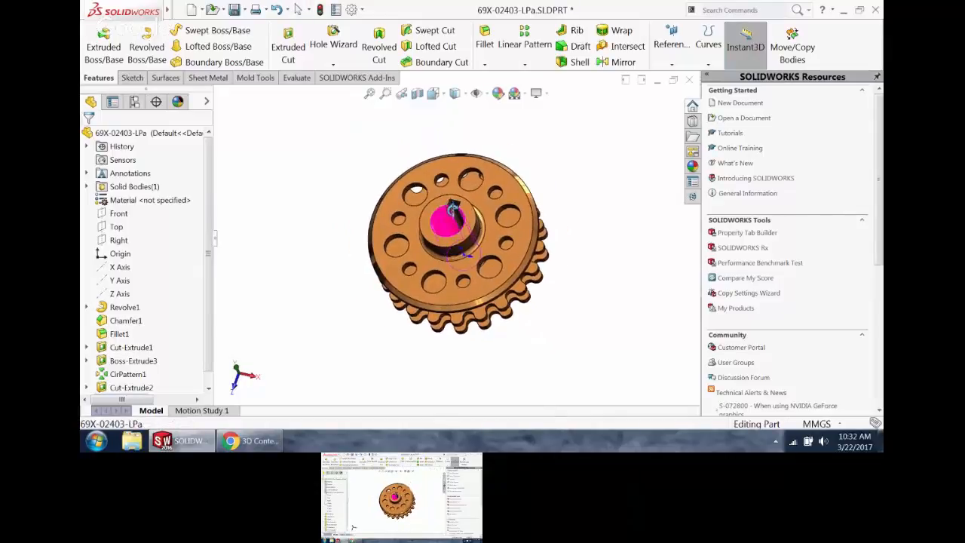
scroll(455, 212, "down", 3)
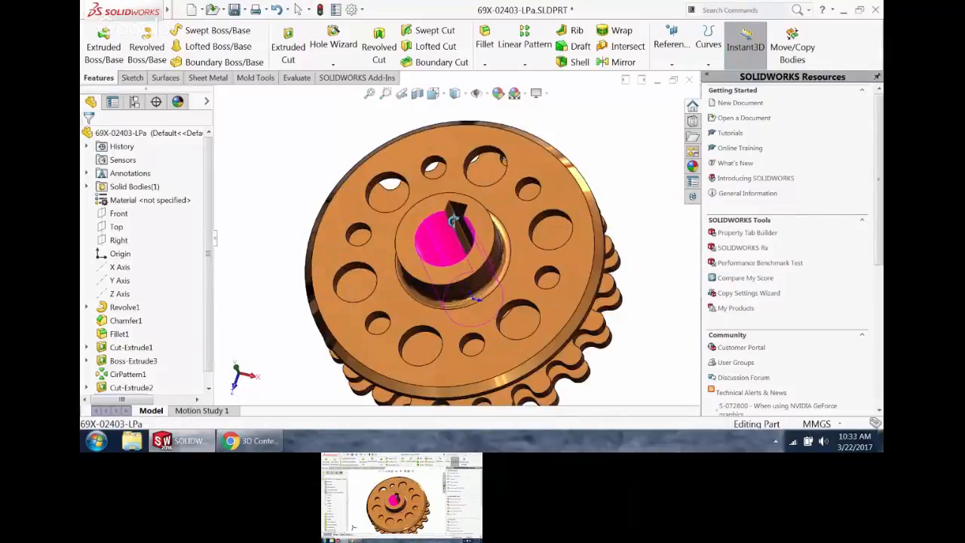
scroll(453, 219, "up", 5)
middle_click_drag(453, 219, 381, 248)
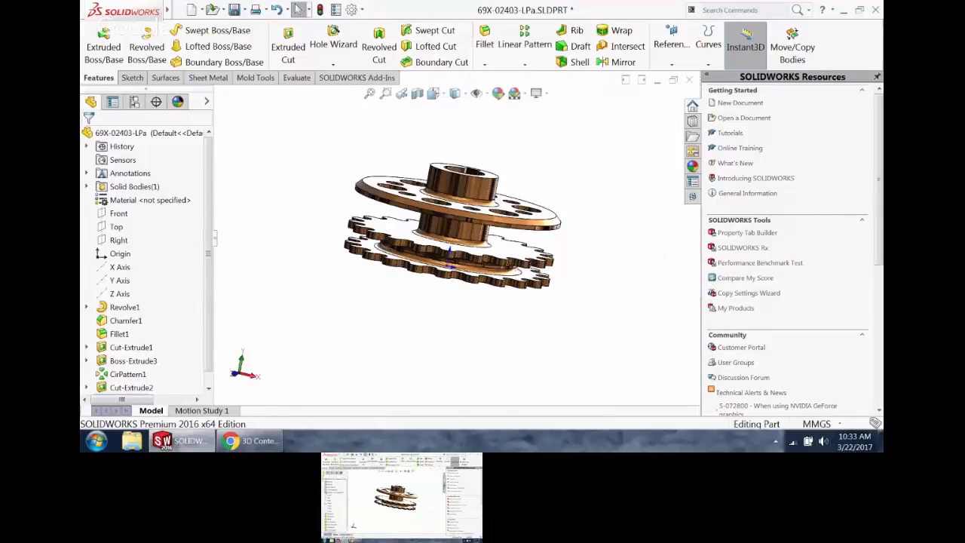
middle_click_drag(620, 169, 586, 203)
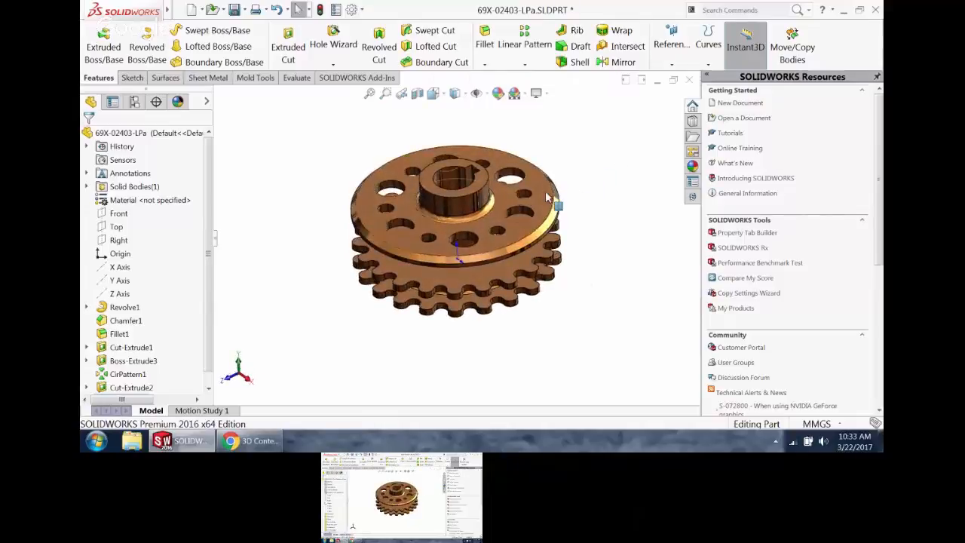
- Orient the sprocket part to the standard isometric view
key("ctrl+space")
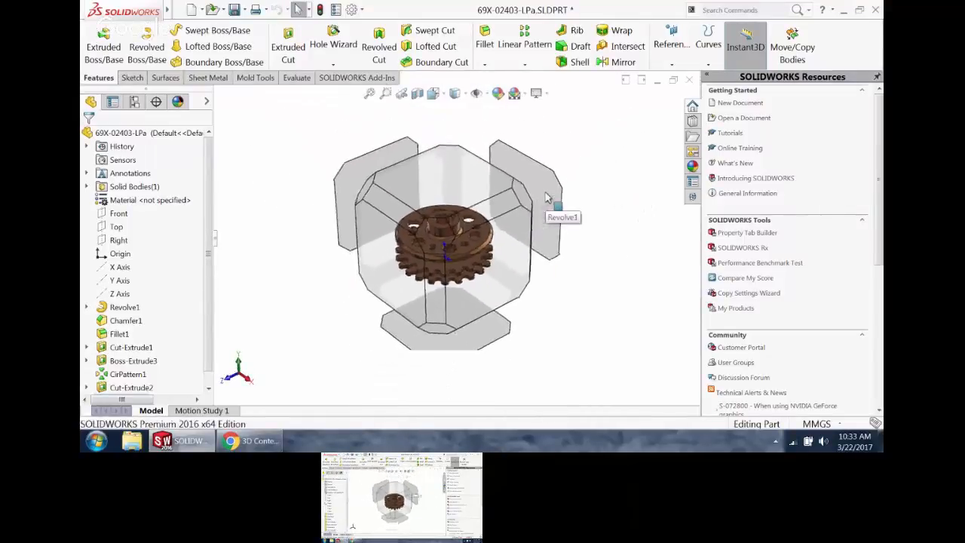
key("Escape")
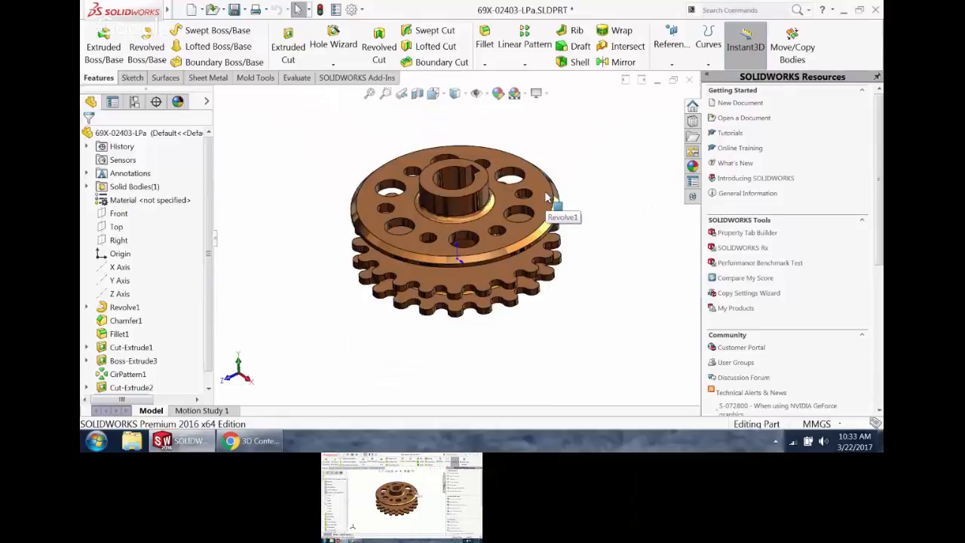
key("space")
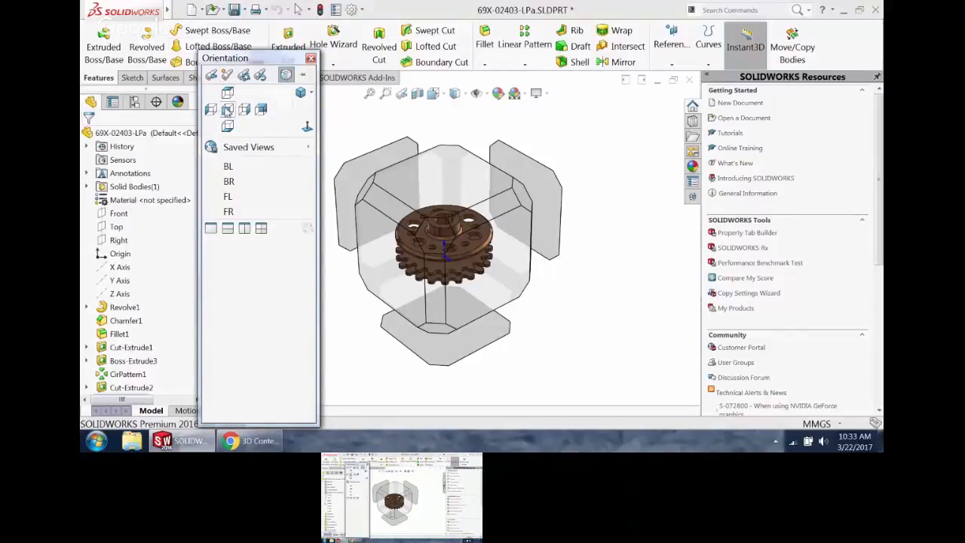
left_click(300, 92)
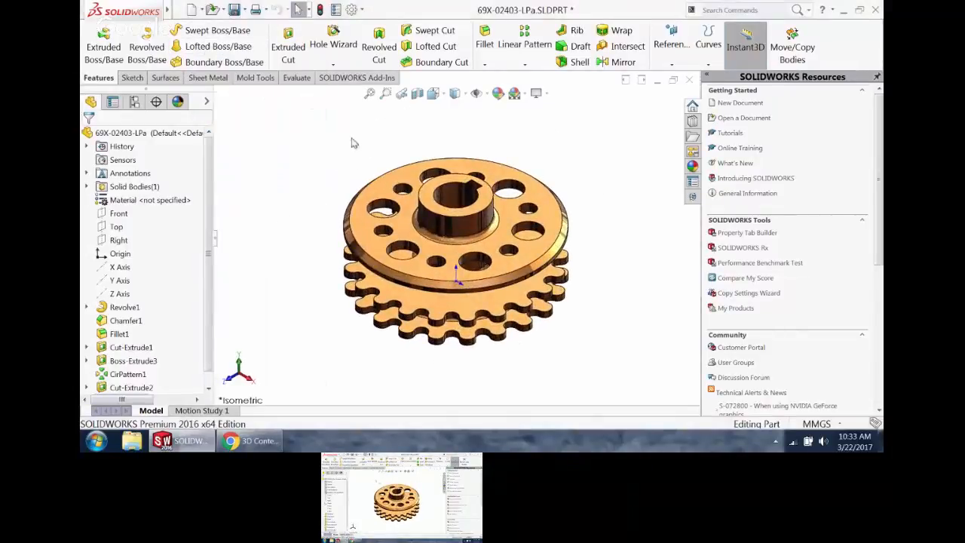
- Display the part in the saved views BL, FL and BR one after another
key("space")
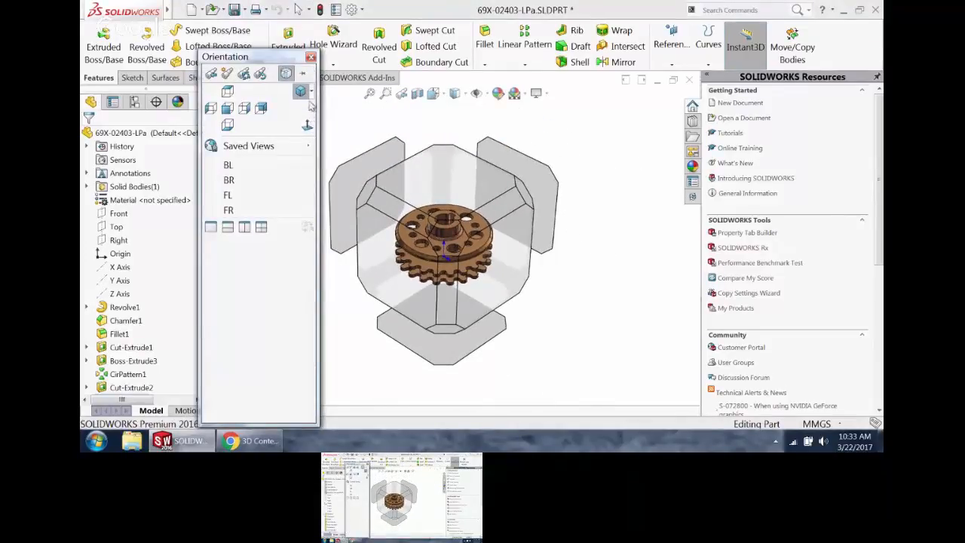
left_click(313, 94)
left_click(286, 114)
left_click(227, 163)
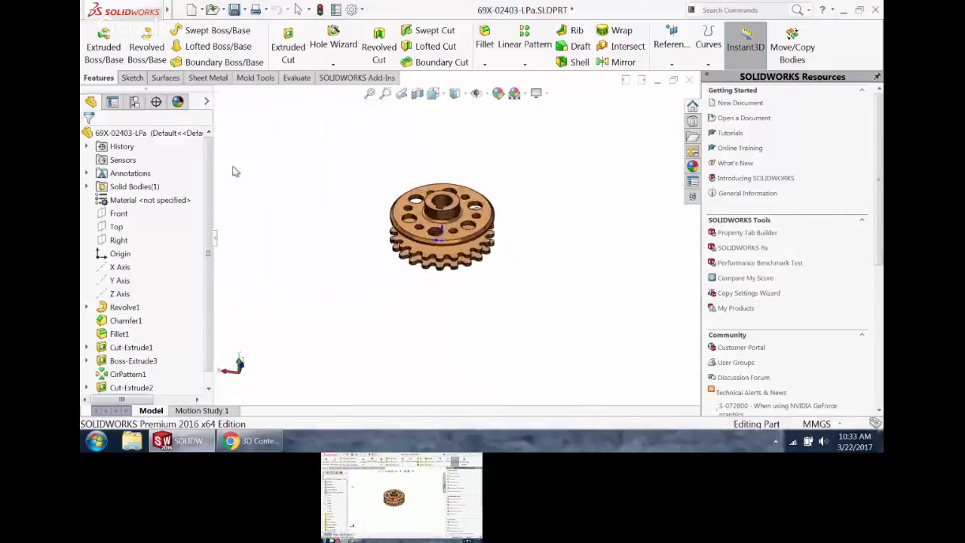
key("space")
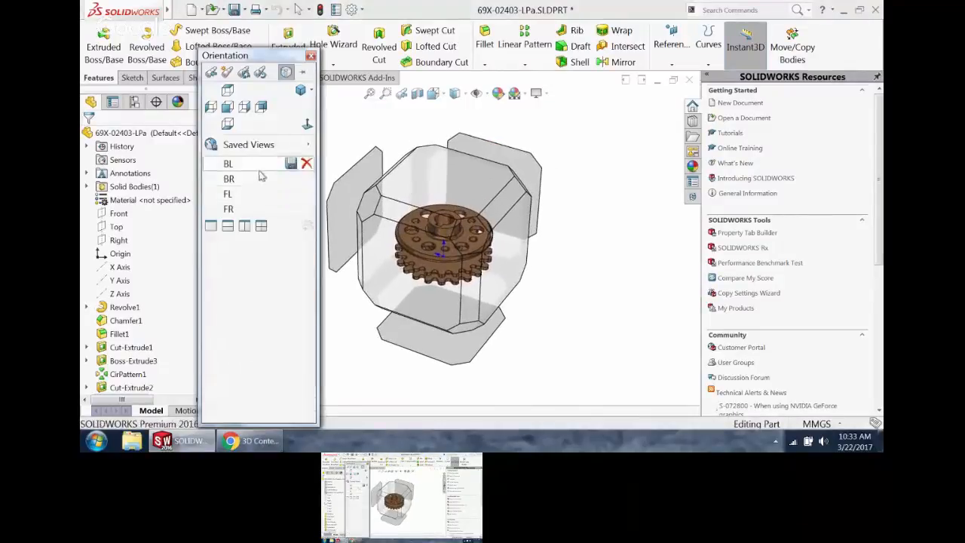
left_click(232, 187)
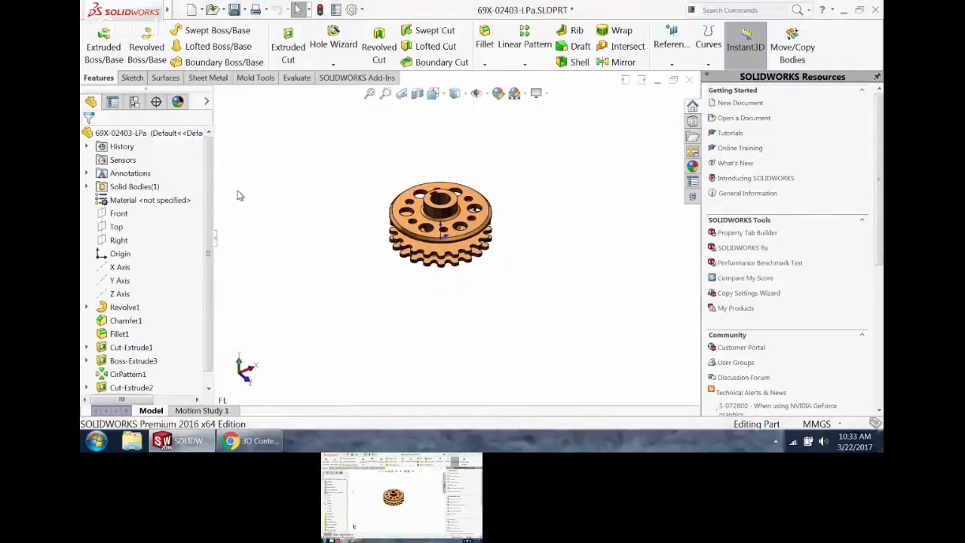
key("space")
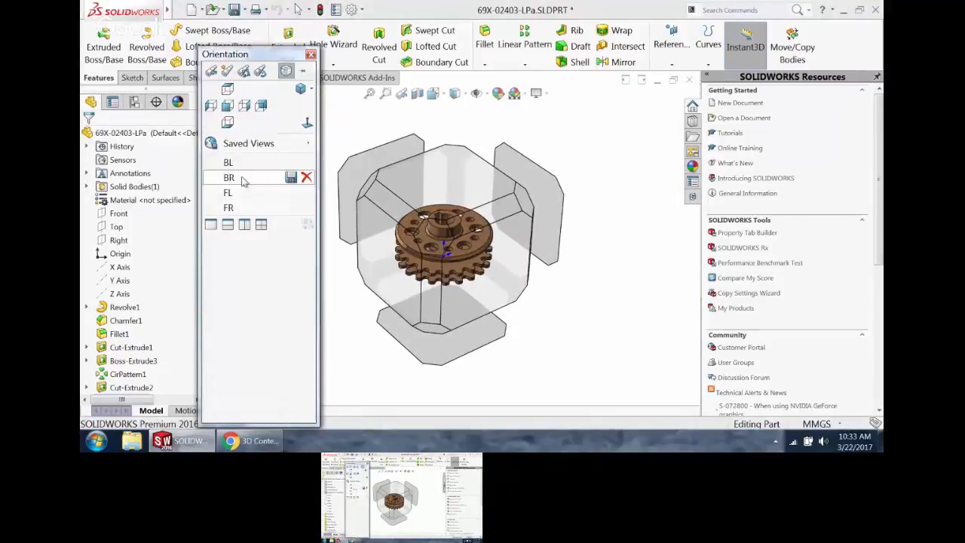
left_click(243, 181)
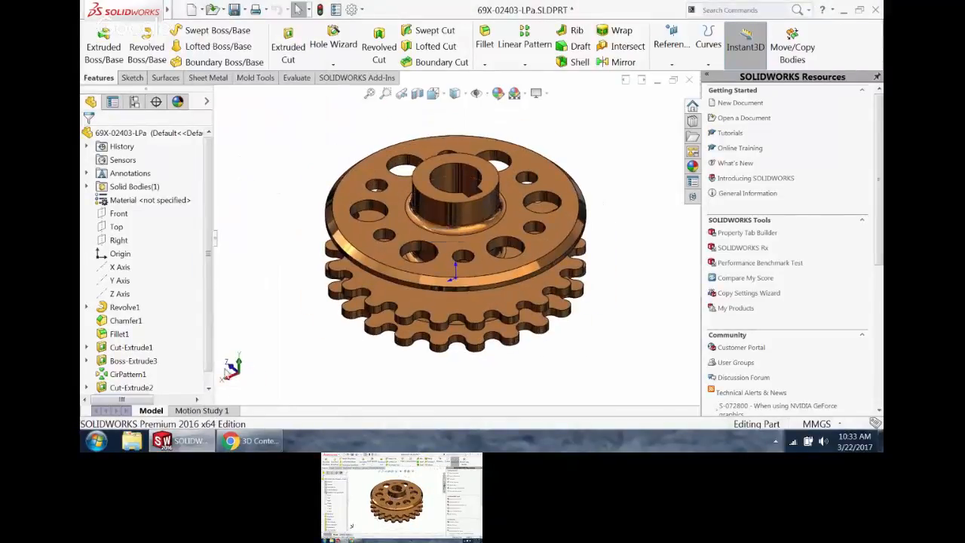
- Turn the part to the Right view and from there to a reverse isometric view seen from below
left_click(230, 371)
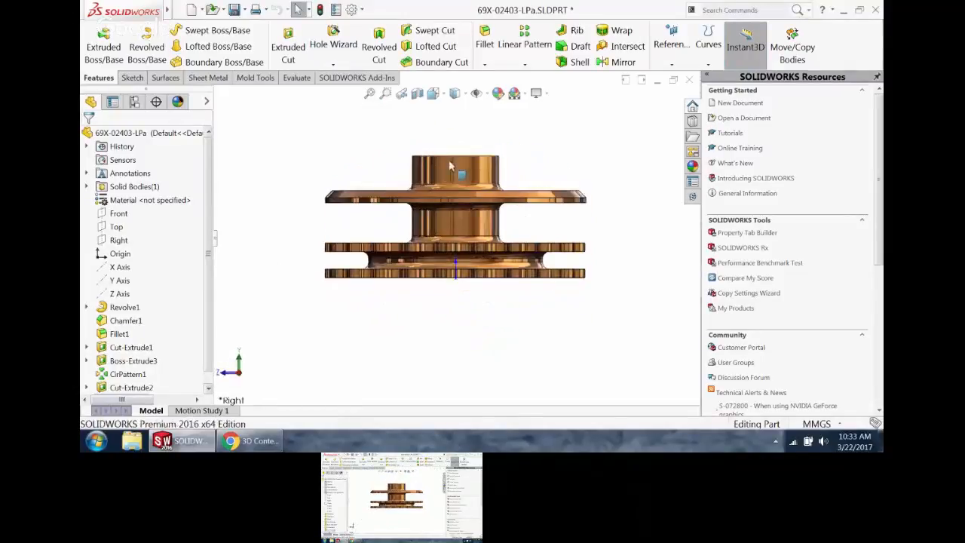
key("space")
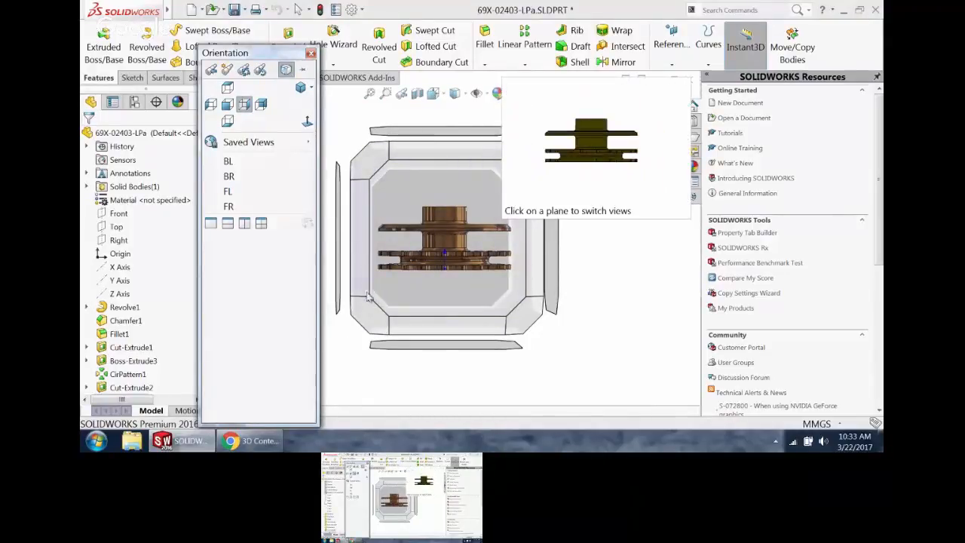
left_click(371, 323)
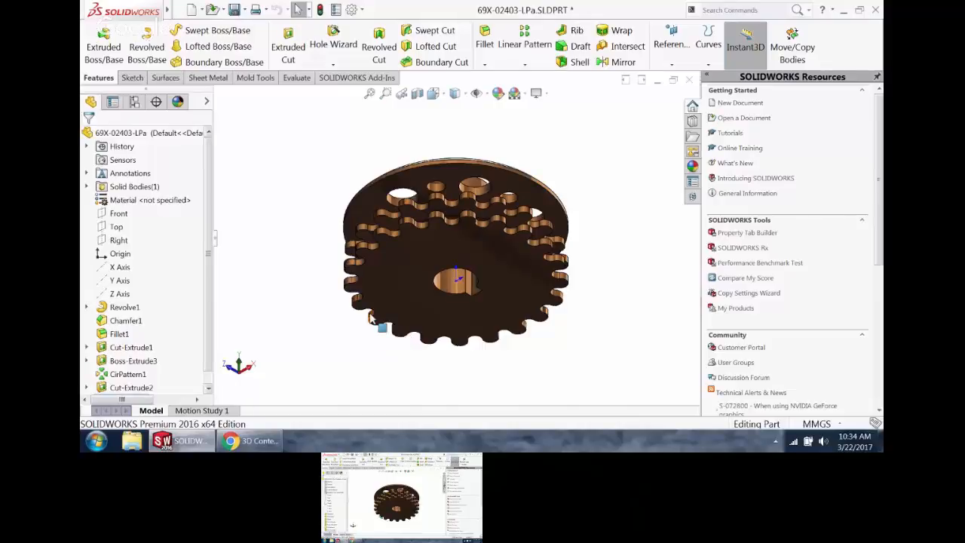
- Save the current orientation as a named view called "rev iso"
key("space")
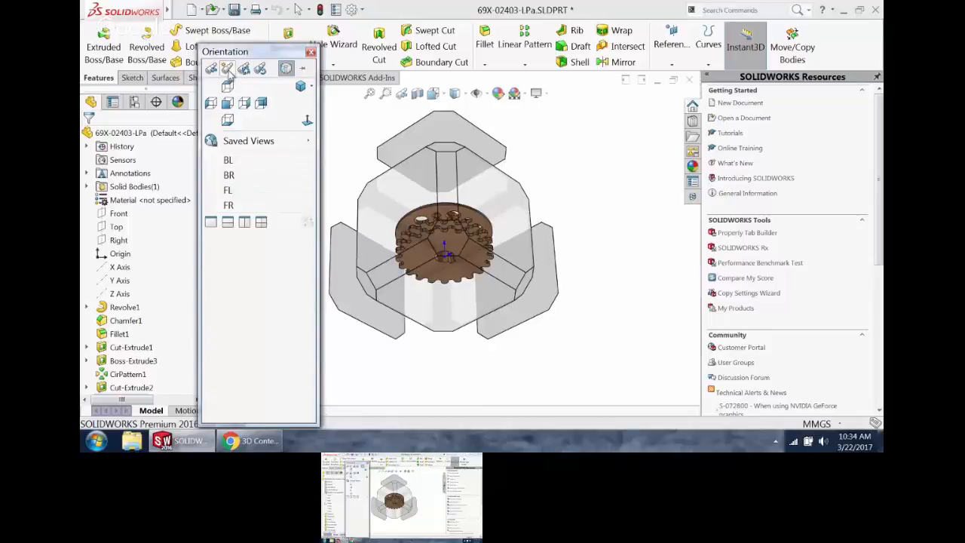
left_click(228, 69)
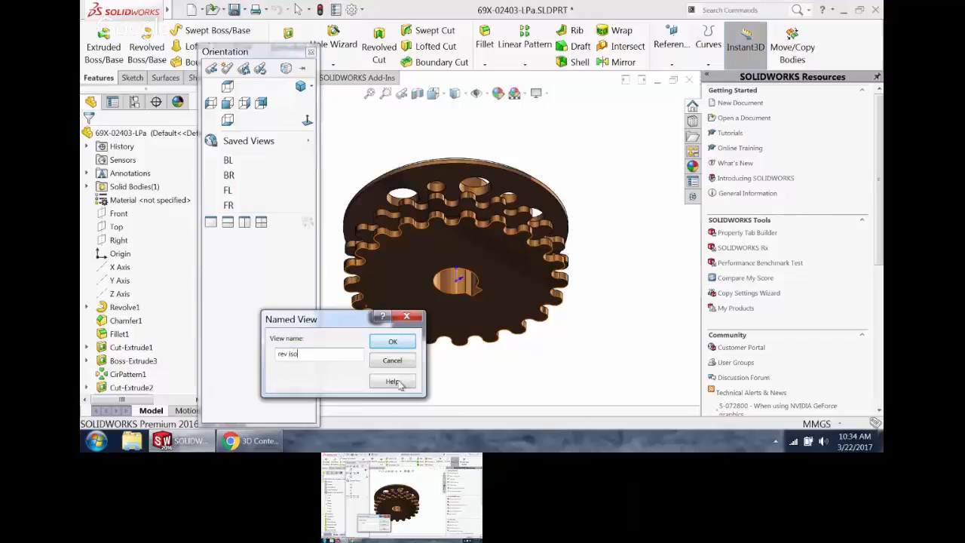
left_click(400, 340)
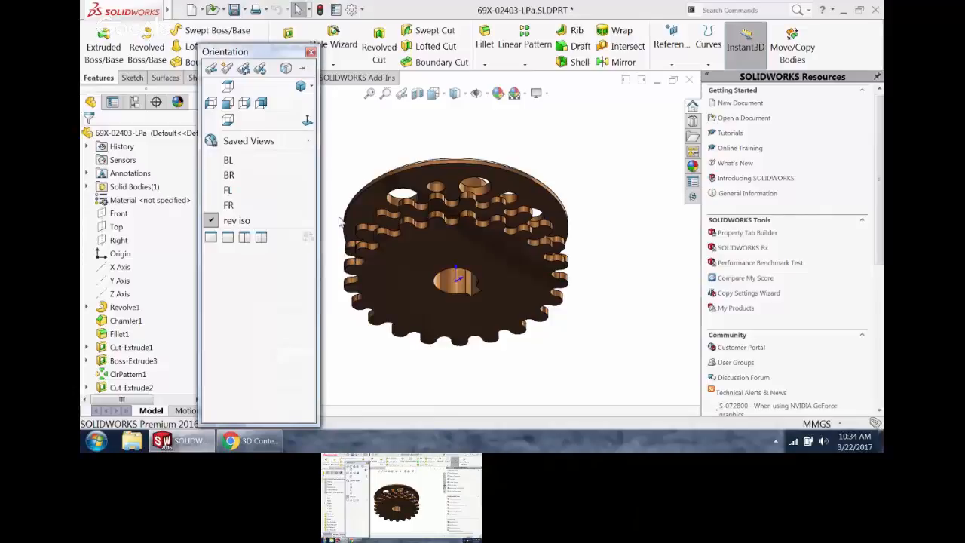
- Save the named view "rev iso" to SOLIDWORKS from the list of saved views
mouse_move(290, 226)
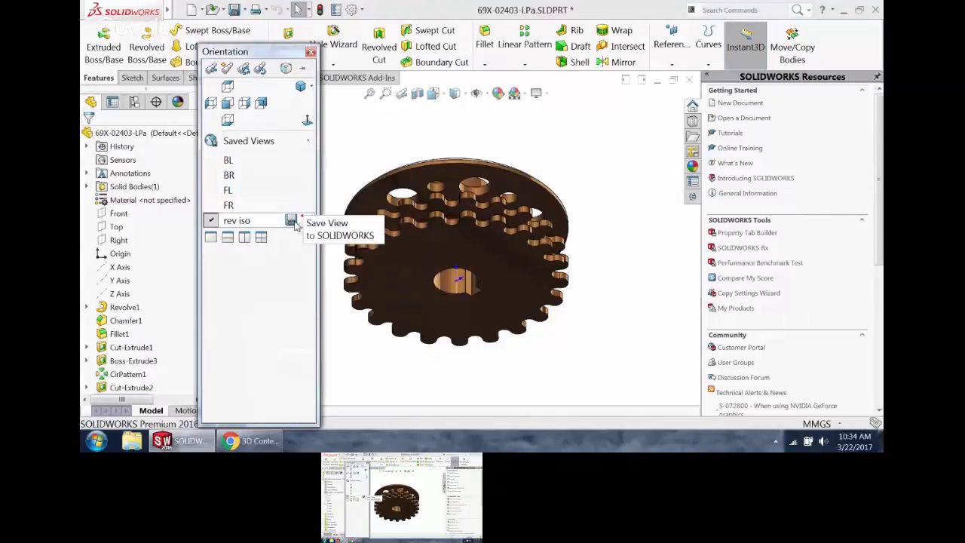
left_click(292, 225)
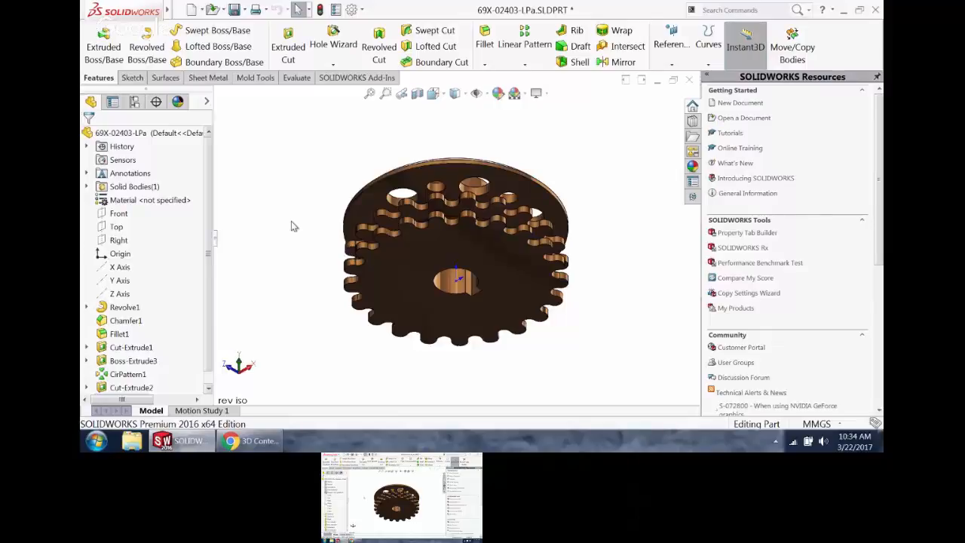
middle_click_drag(398, 260, 362, 336)
key("space")
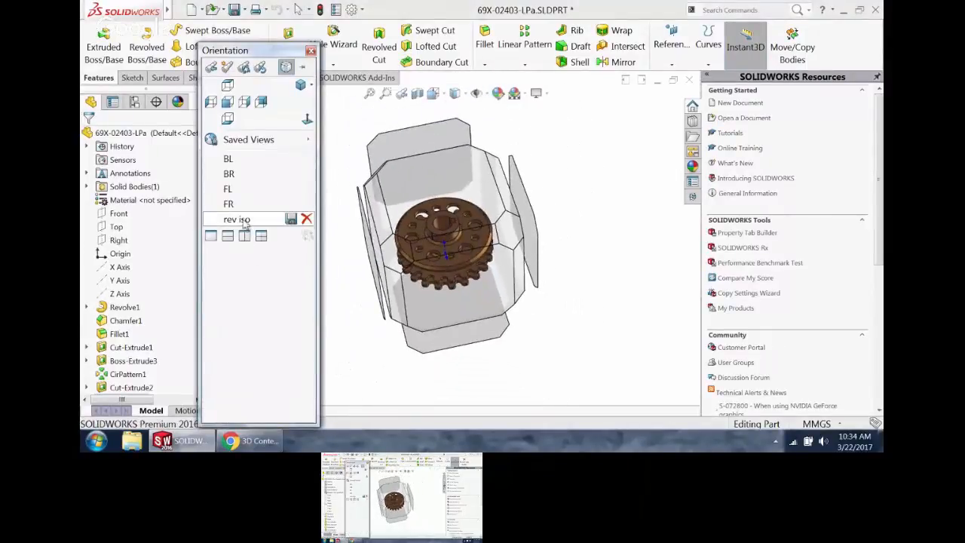
left_click(291, 219)
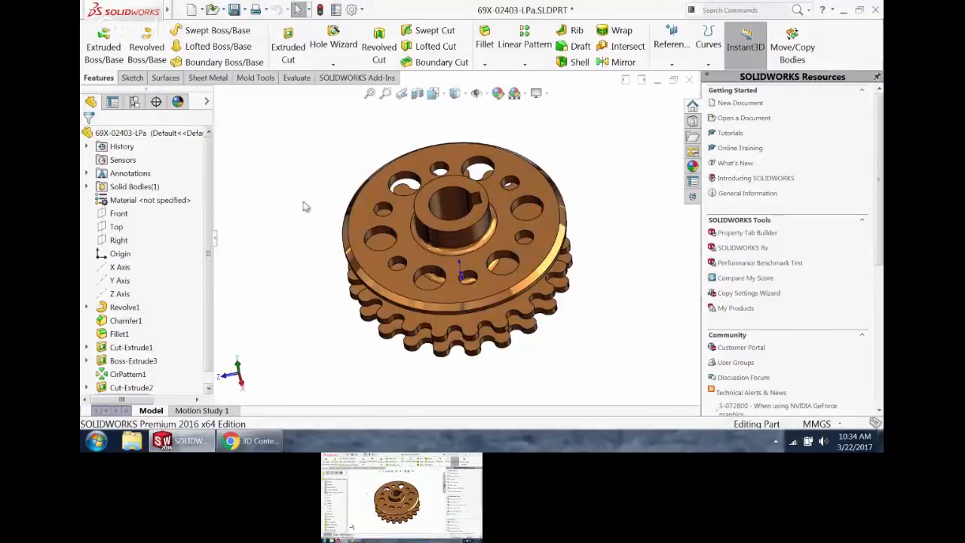
- Turn off Instant3D for the part
middle_click_drag(312, 169, 279, 163)
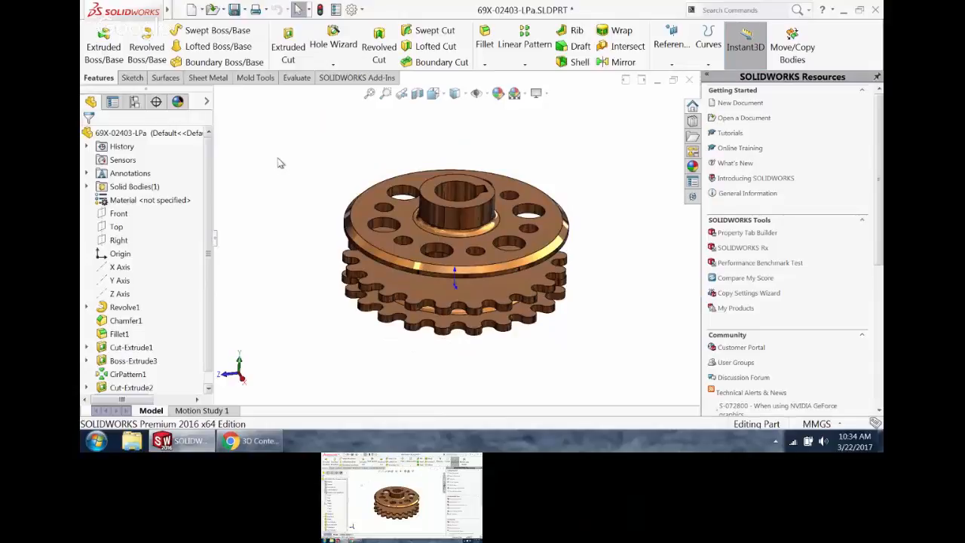
middle_click_drag(471, 158, 402, 119)
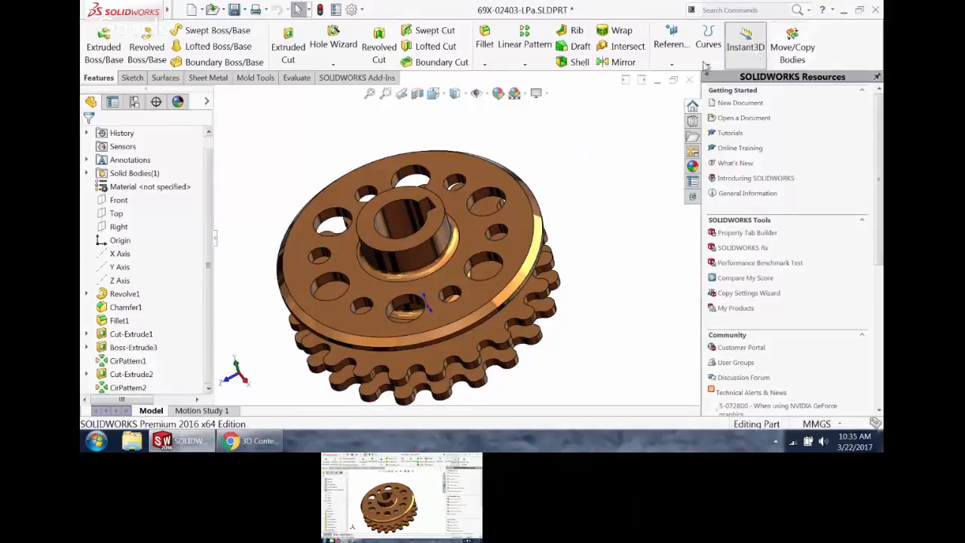
middle_click_drag(632, 148, 634, 174)
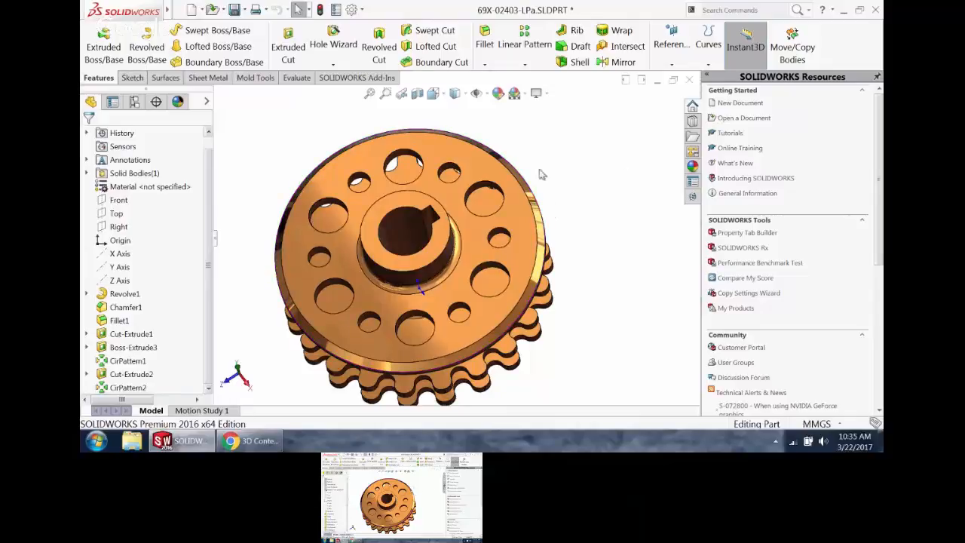
middle_click_drag(543, 174, 548, 142)
left_click(759, 50)
- Display the dimensions of Cut-Extrude1, the feature that cuts the large and small holes in the upper flange
middle_click_drag(527, 182, 521, 205)
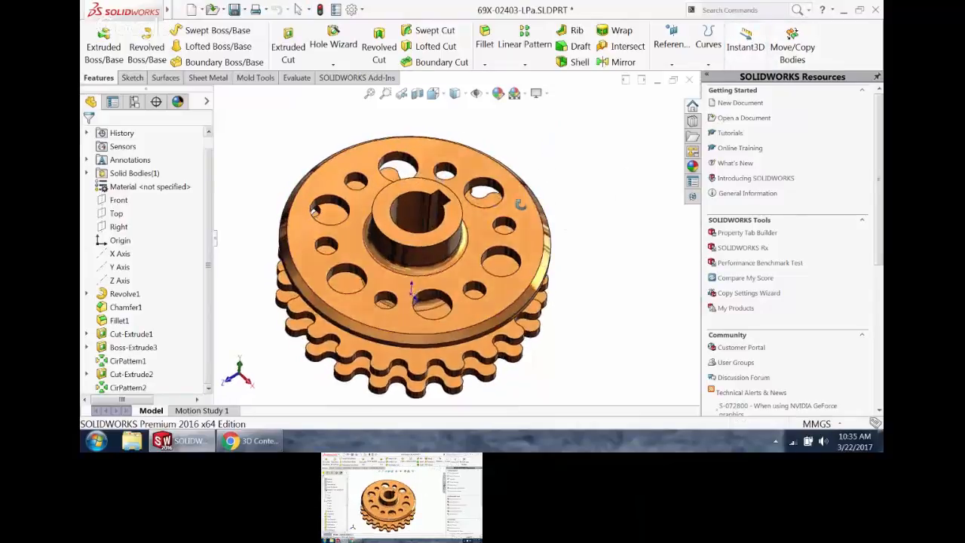
scroll(495, 196, "down", 2)
left_click(494, 194)
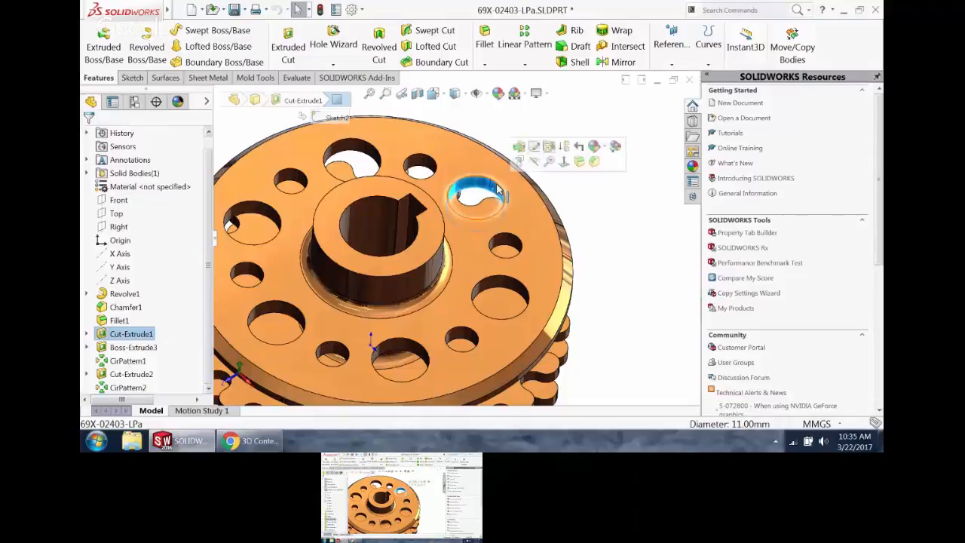
double_click(495, 195)
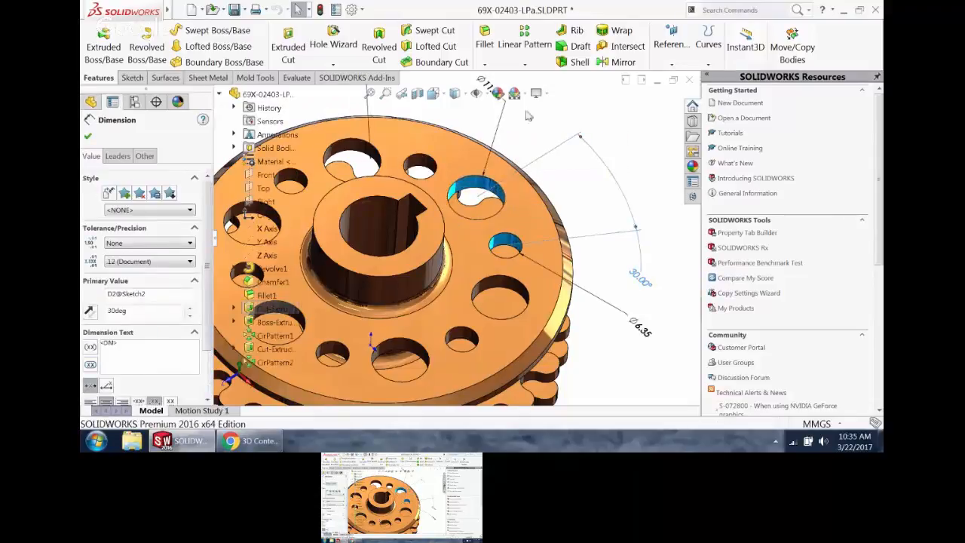
- Open the 11 mm hole diameter of Cut-Extrude1 for editing and start an equation in place of its value
scroll(534, 183, "up", 2)
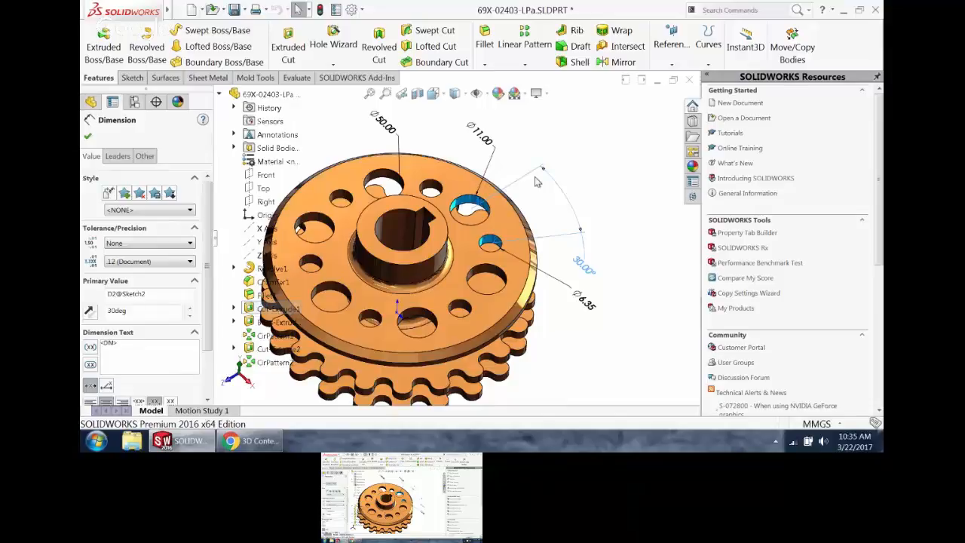
left_click(481, 140)
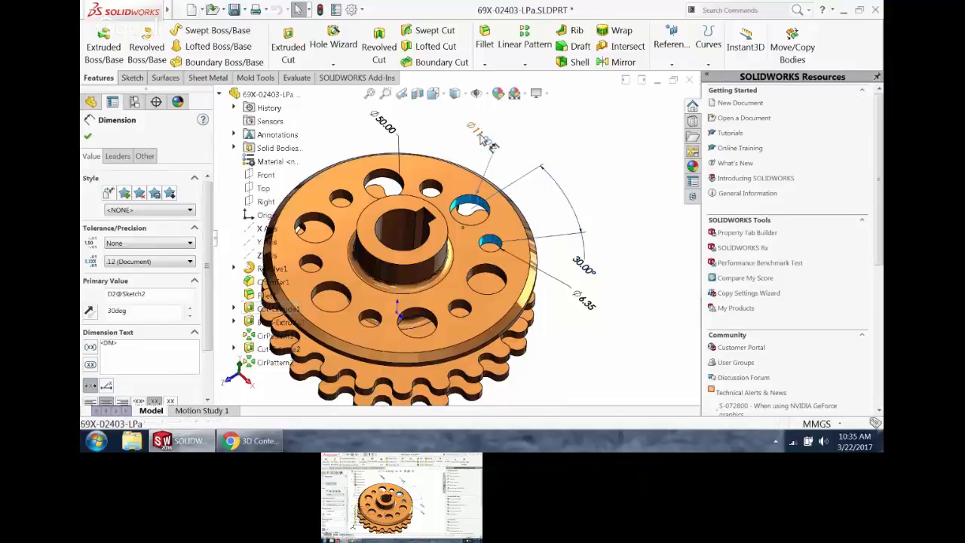
double_click(481, 140)
left_click(480, 142)
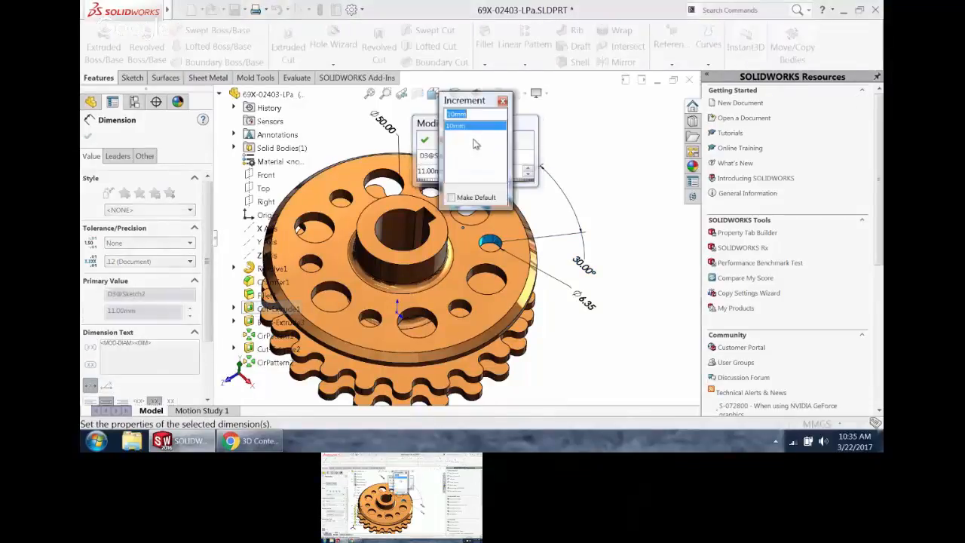
left_click(503, 100)
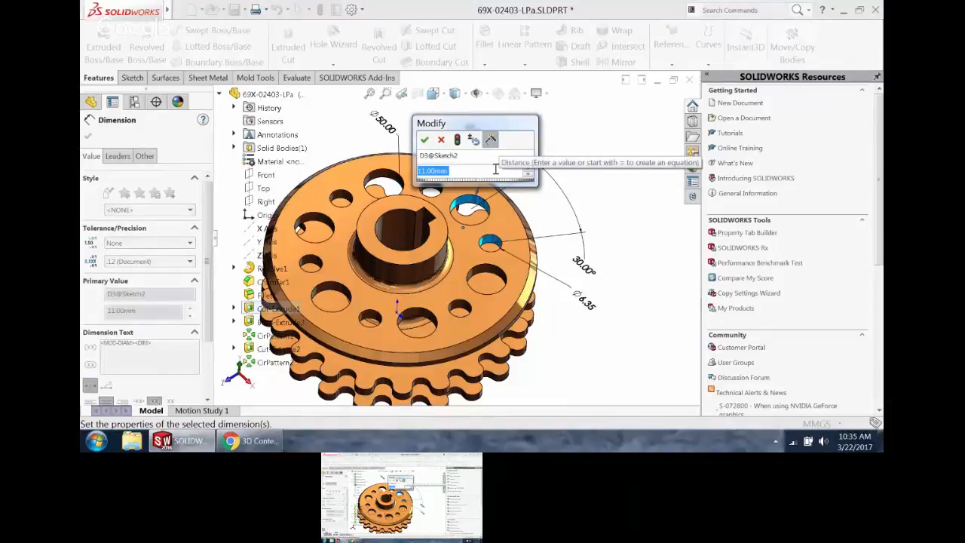
type("=")
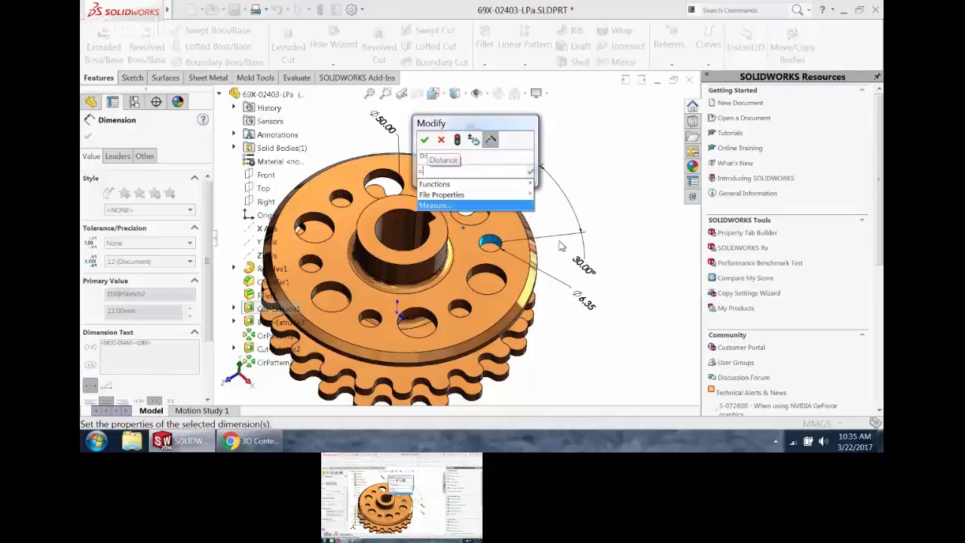
- Try to reference the 6.35 mm hole diameter in the equation for the large hole
left_click(580, 299)
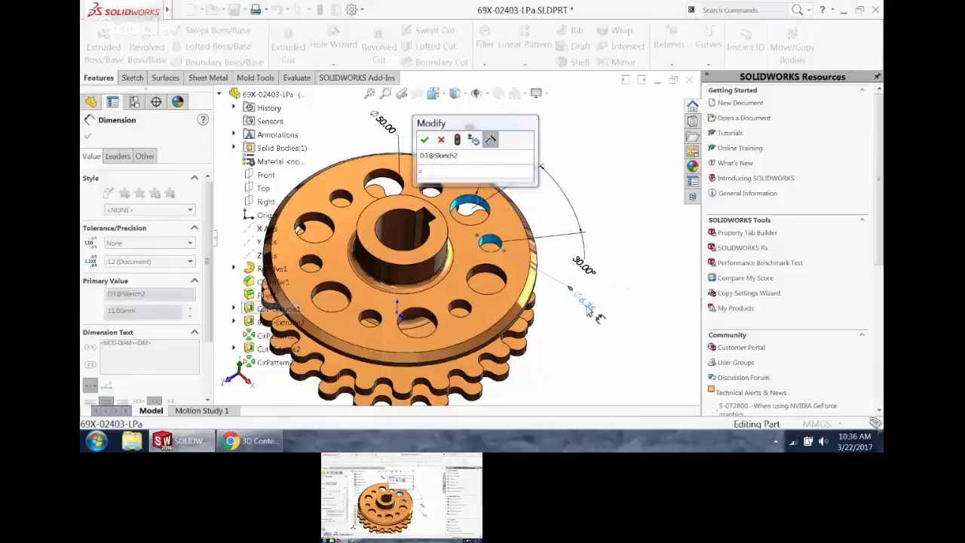
left_click(454, 170)
mouse_move(475, 195)
left_click(642, 268)
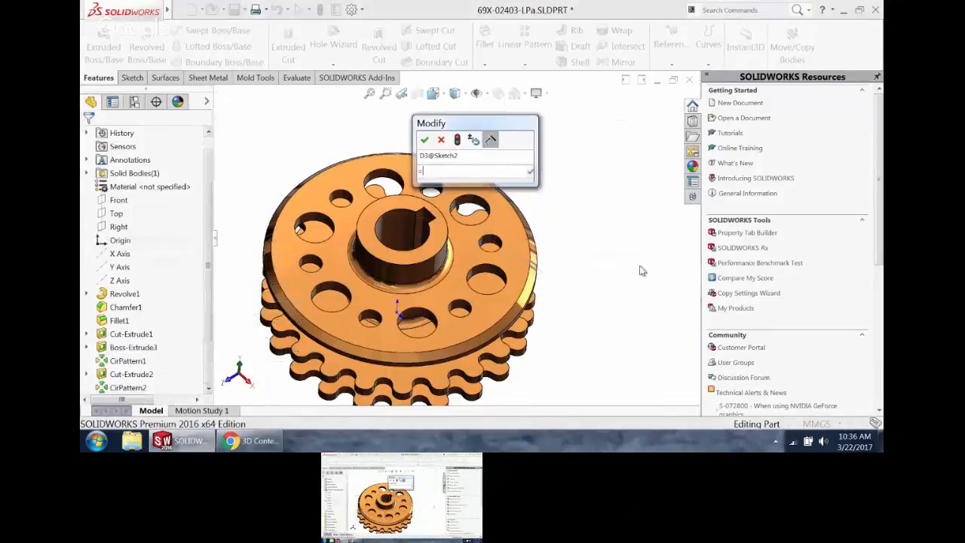
left_click(445, 174)
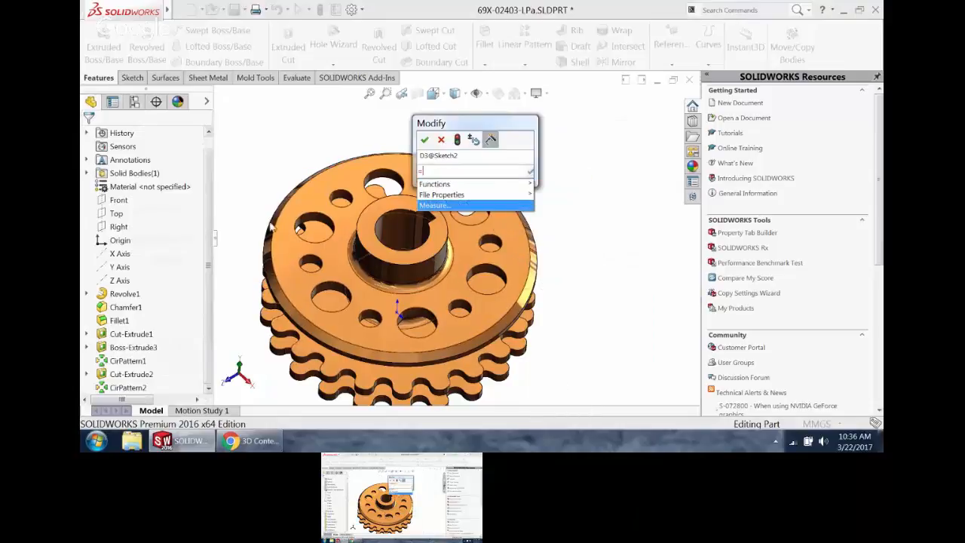
left_click(120, 374)
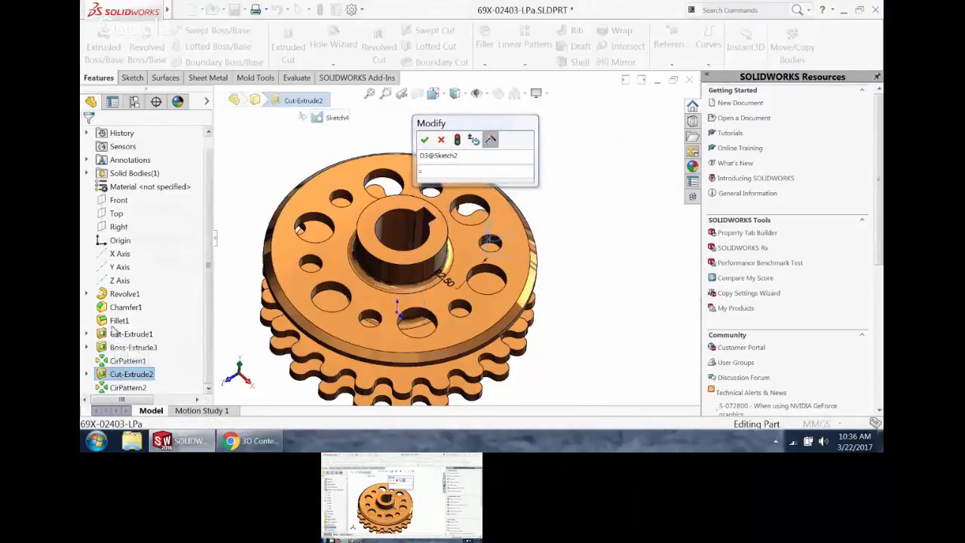
left_click(121, 334)
left_click(449, 172)
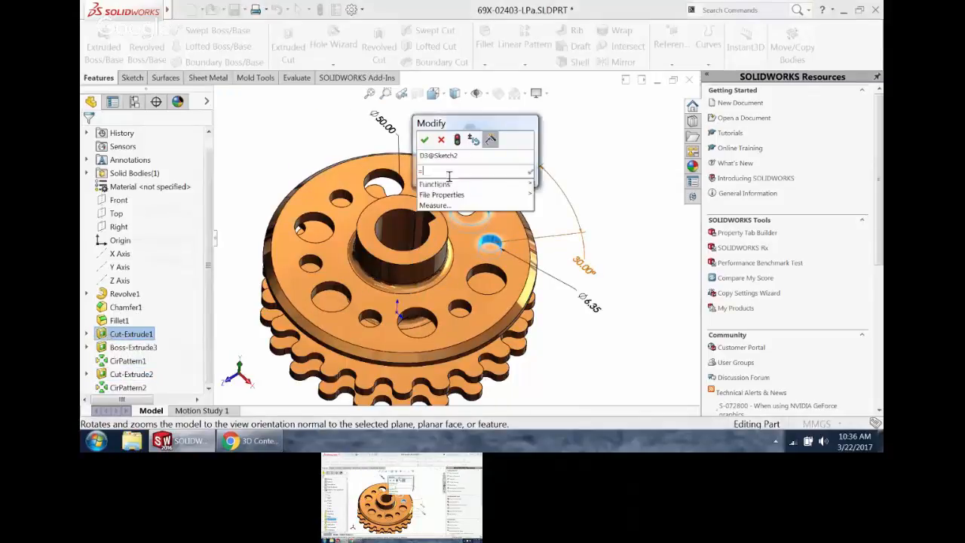
mouse_move(442, 195)
left_click(670, 220)
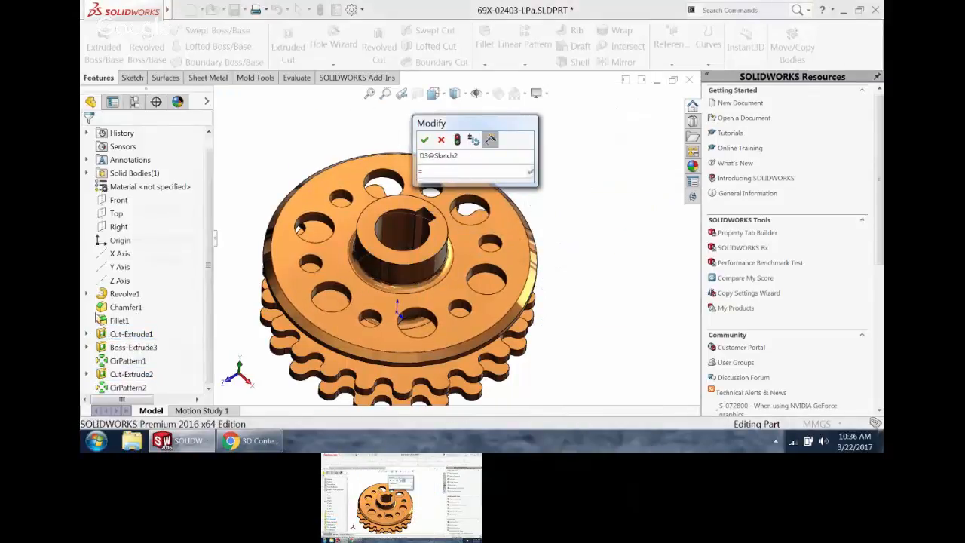
- Set the large hole's diameter D3@Sketch2 with the equation "D4@Sketch2"/2, referencing the 6.35 mm hole's diameter
left_click(120, 334)
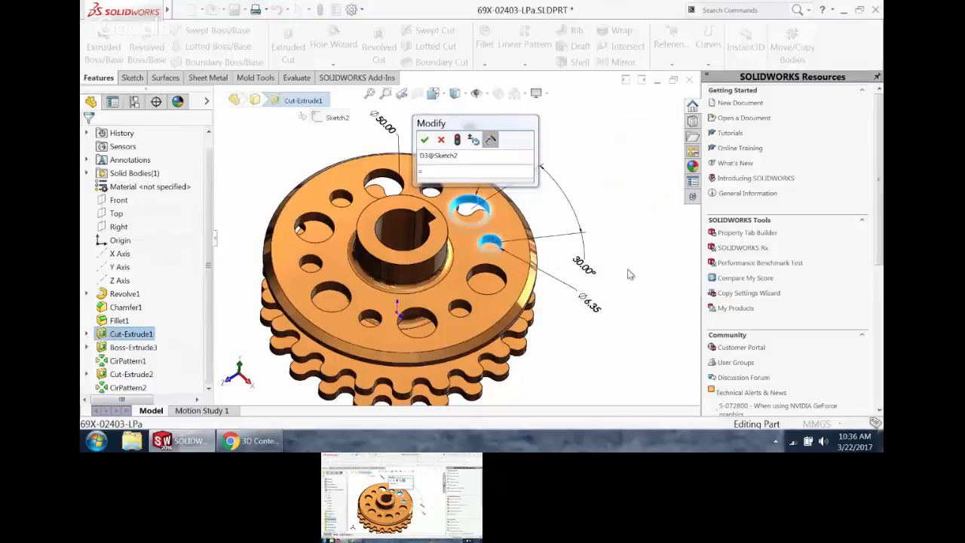
left_click(596, 309)
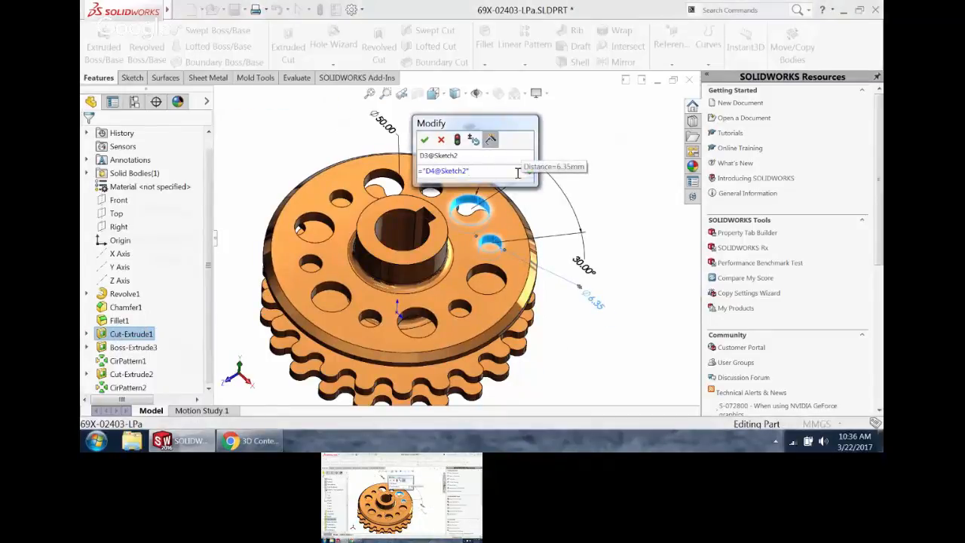
type("/2")
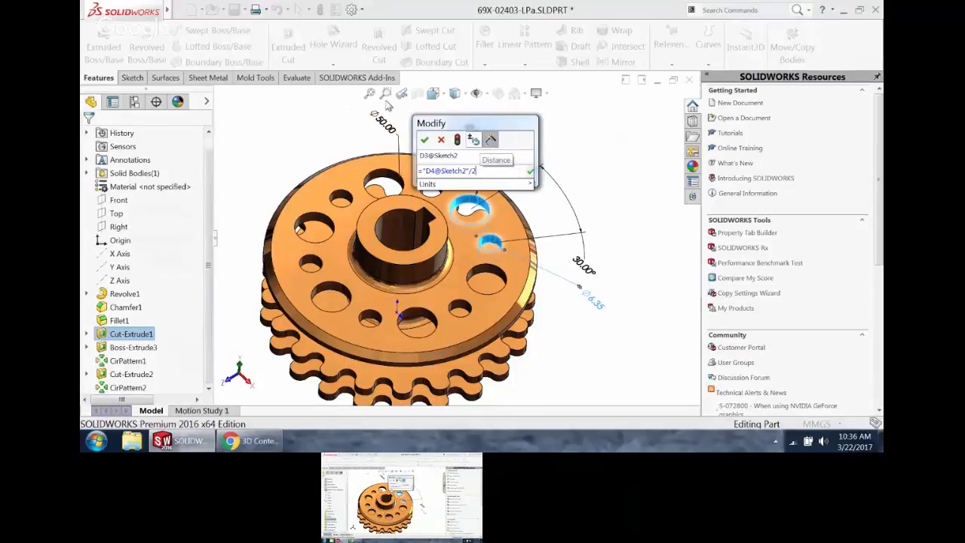
left_click(426, 140)
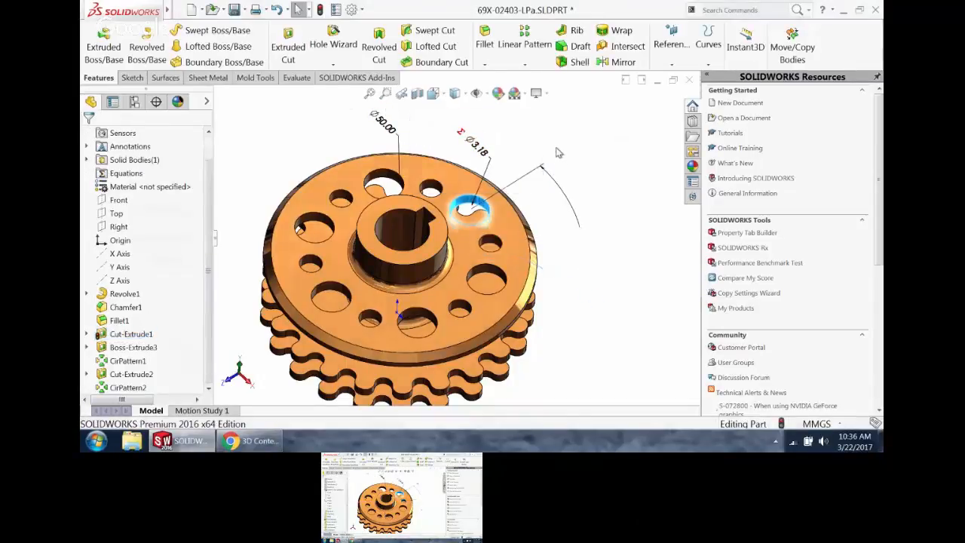
- Set the diameter D4@Sketch2 of the 6.35 mm hole to 8 mm and rebuild the part
left_click(492, 240)
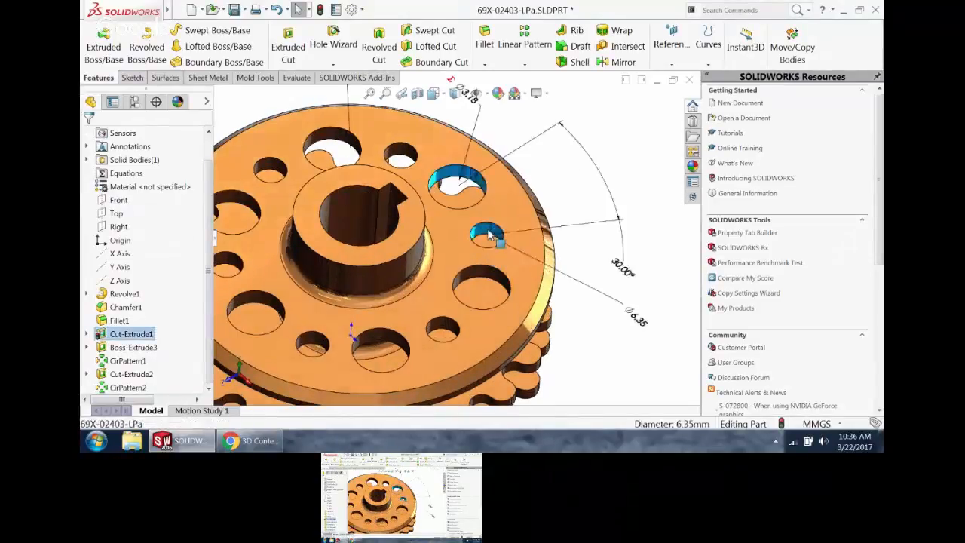
double_click(635, 323)
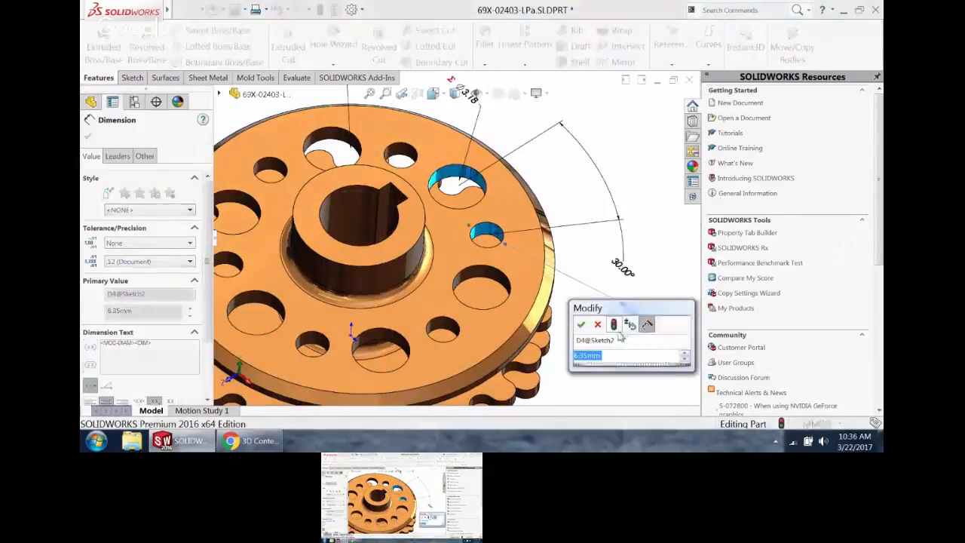
left_click(604, 359)
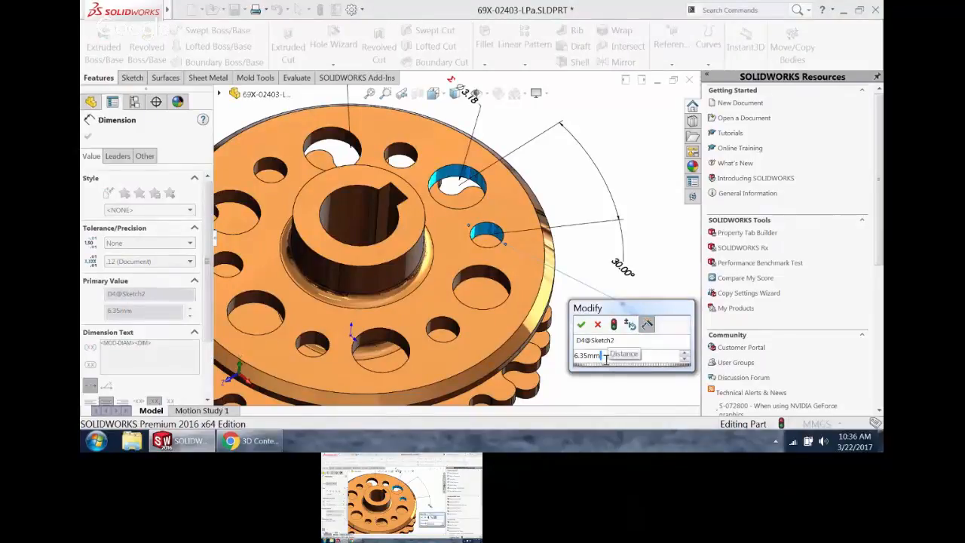
left_click_drag(602, 357, 389, 354)
type("8")
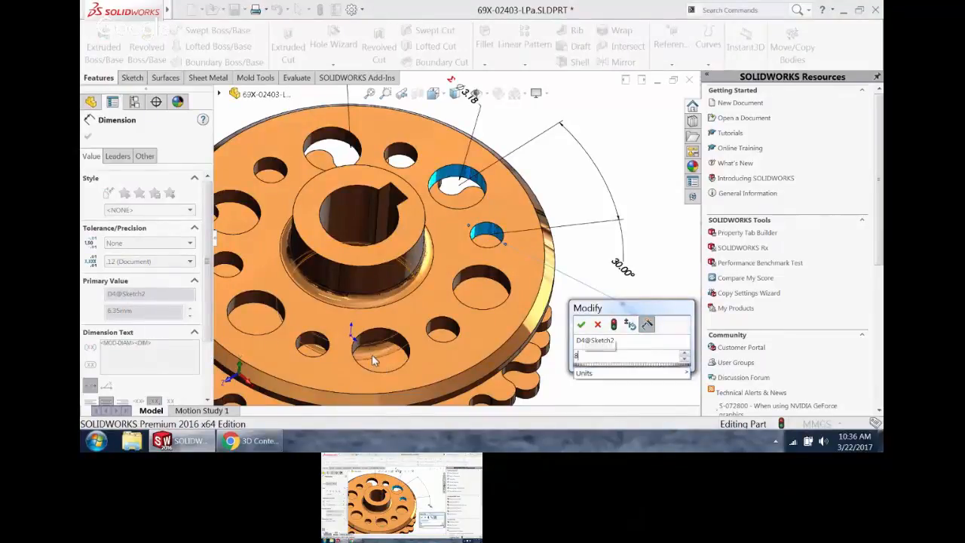
key("Return")
left_click(319, 11)
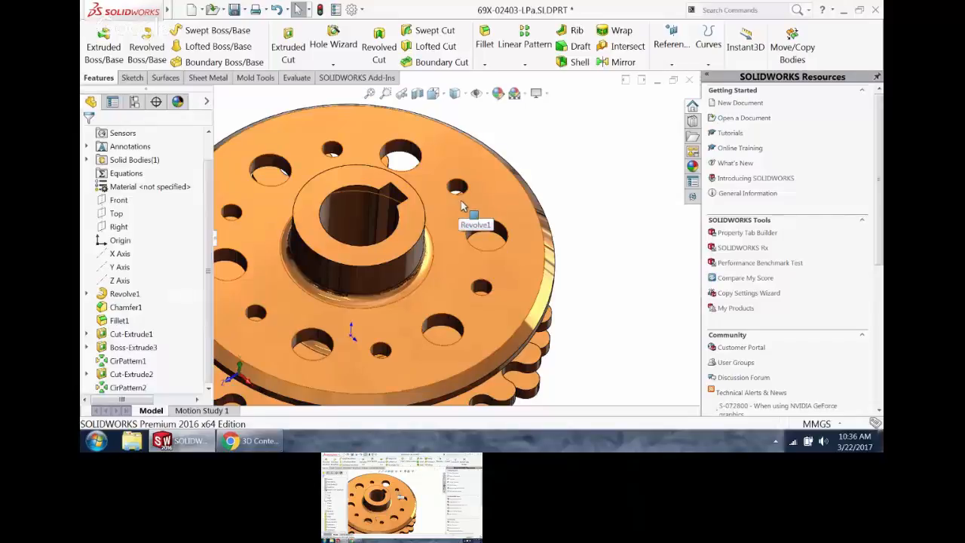
- Display the dimensions of Cut-Extrude1 and examine the equation-driven hole diameter beside the 8 mm one
mouse_move(460, 209)
middle_mouse_down()
mouse_move(443, 225)
mouse_move(459, 201)
middle_mouse_up()
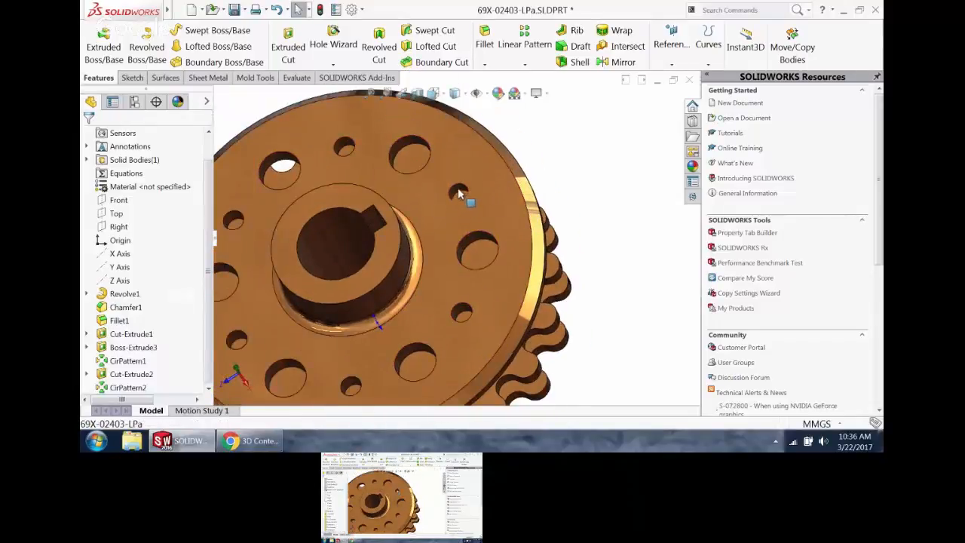
left_click(459, 194)
double_click(459, 194)
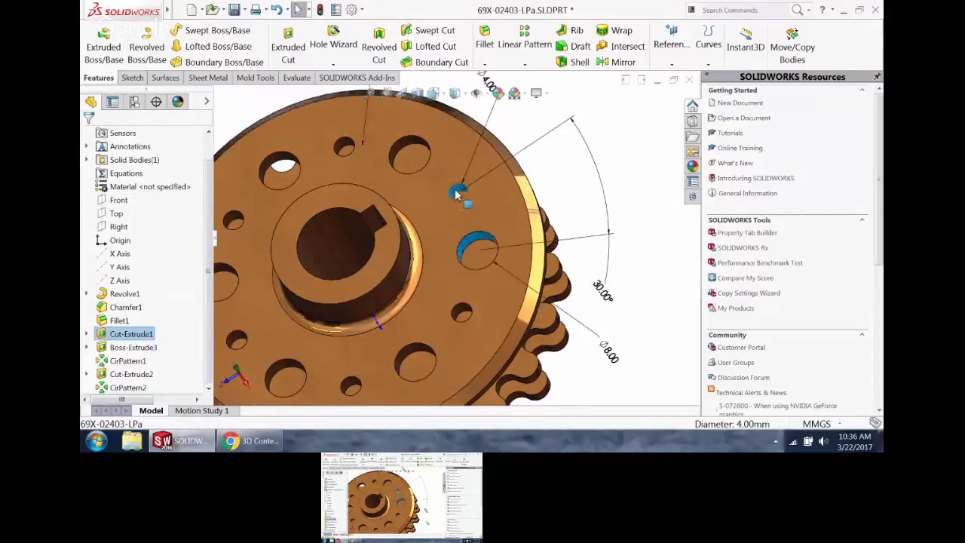
scroll(463, 193, "up", 2)
scroll(478, 158, "down", 4)
left_click_drag(478, 155, 470, 141)
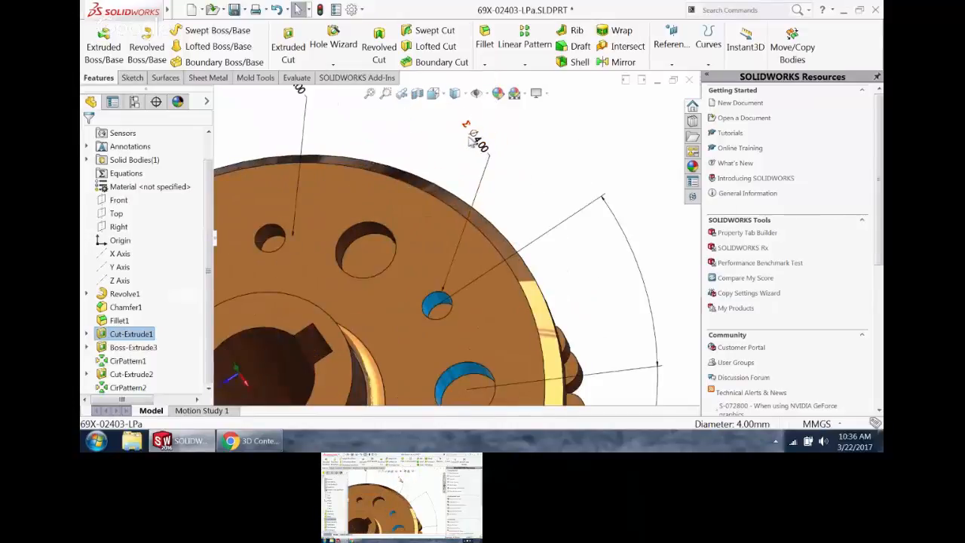
scroll(497, 257, "up", 5)
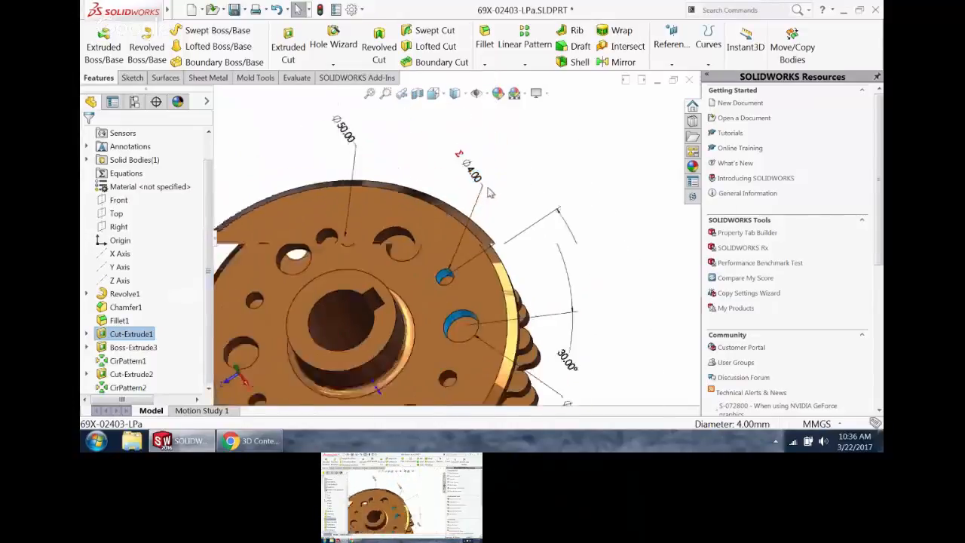
scroll(499, 301, "down", 3)
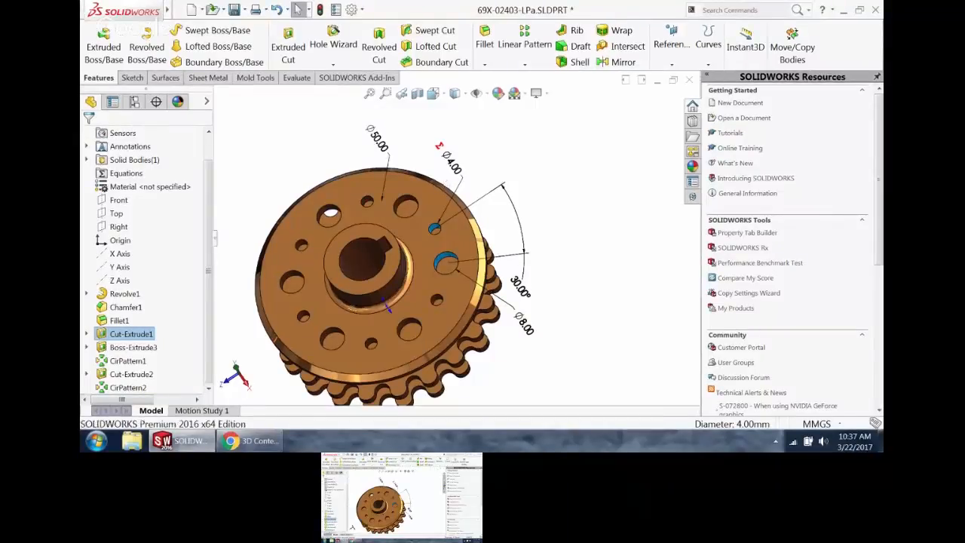
left_click(498, 131)
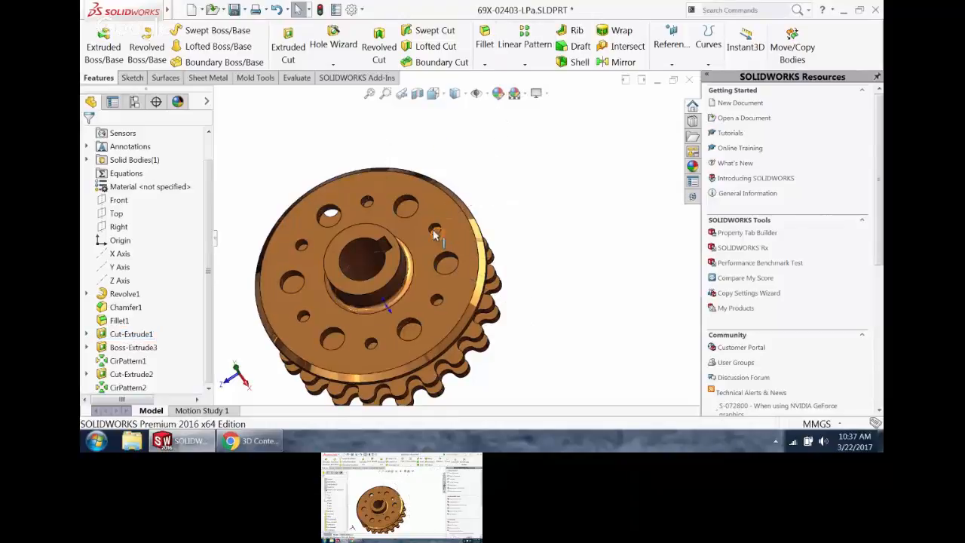
- Change the equation of the diameter D3@Sketch2 to "D4@Sketch2"*2 and apply it to the model
left_click(141, 334)
double_click(451, 163)
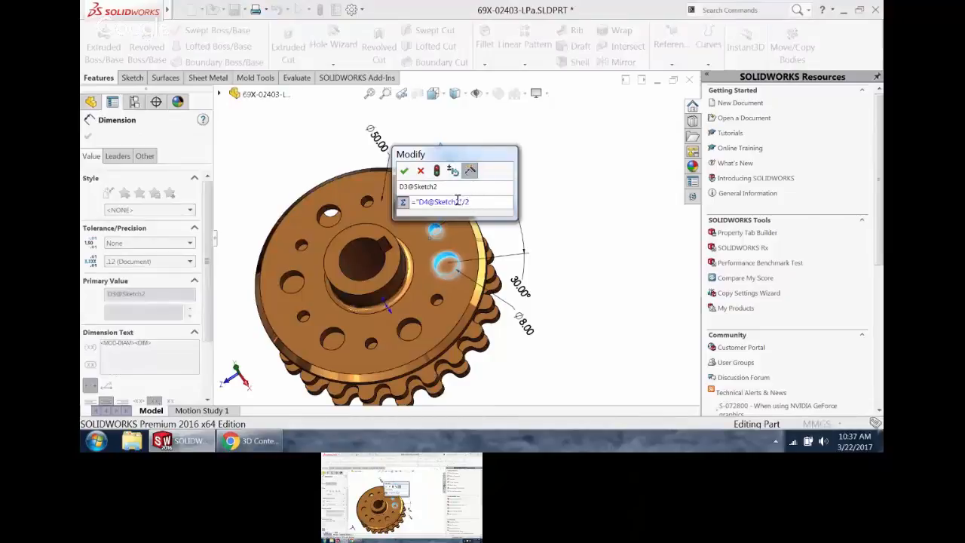
key("BackSpace")
key("BackSpace")
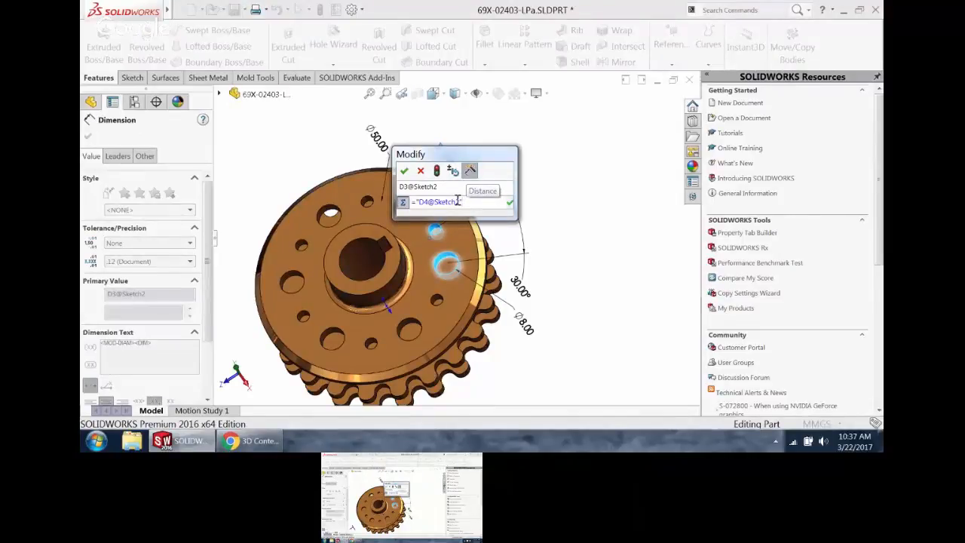
type("*2")
key("Return")
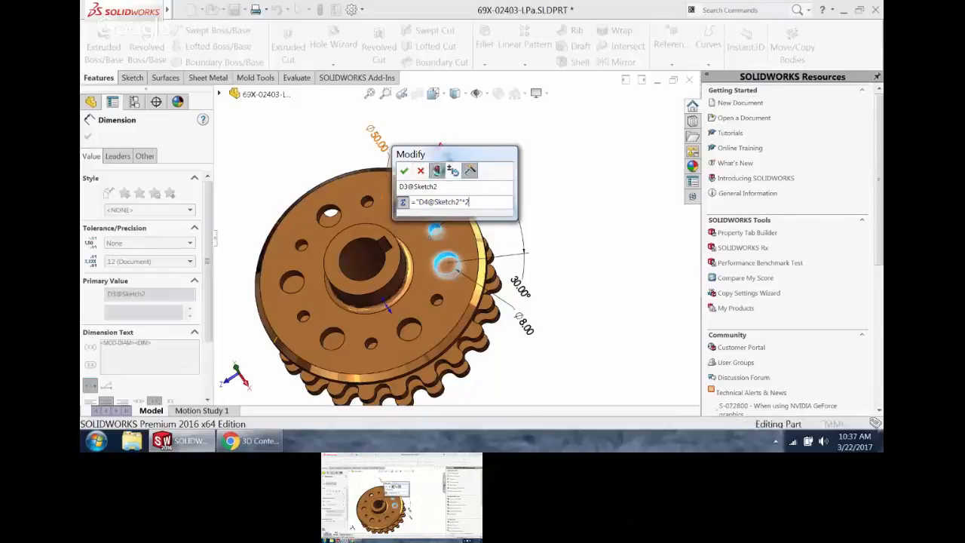
left_click(405, 171)
left_click(489, 192)
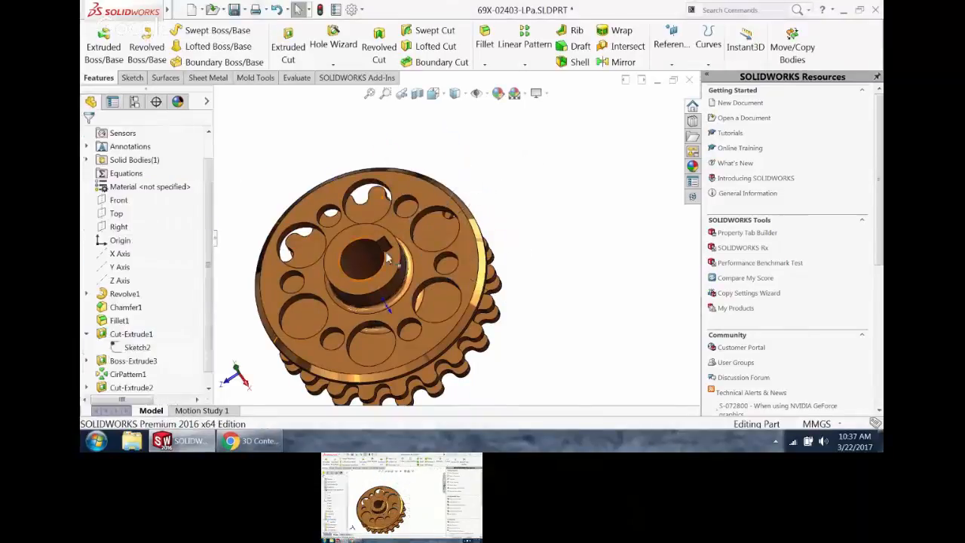
- Open the equation-driven diameter D3@Sketch2 and switch its display between the calculated value and the equation
double_click(423, 220)
double_click(455, 150)
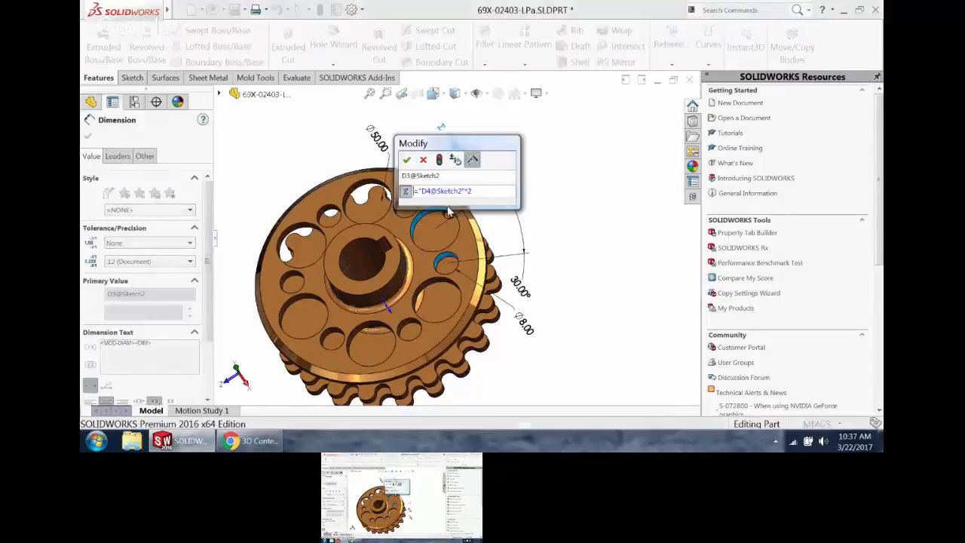
left_click(405, 192)
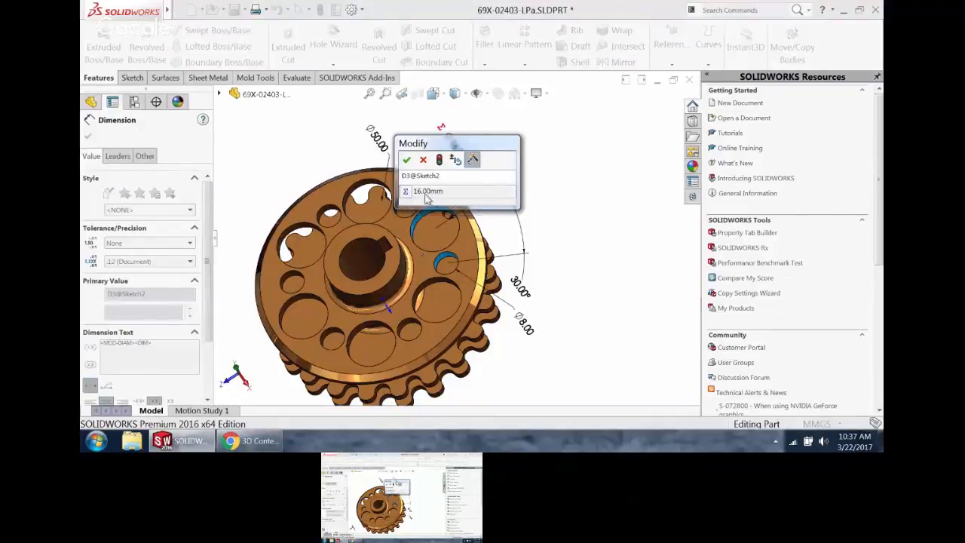
left_click(407, 193)
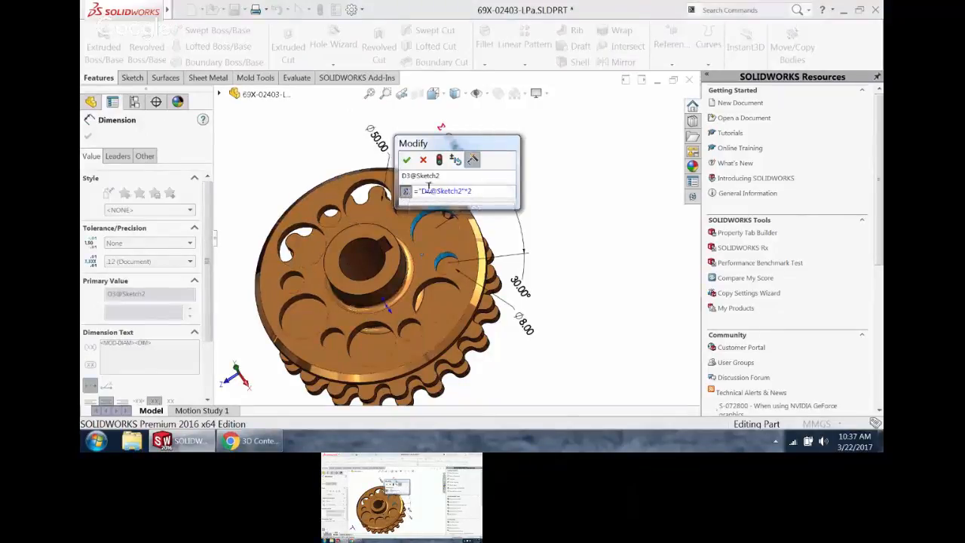
- Remove the equation from the diameter D3@Sketch2 and set it to a fixed 16 mm
left_click_drag(487, 197, 422, 182)
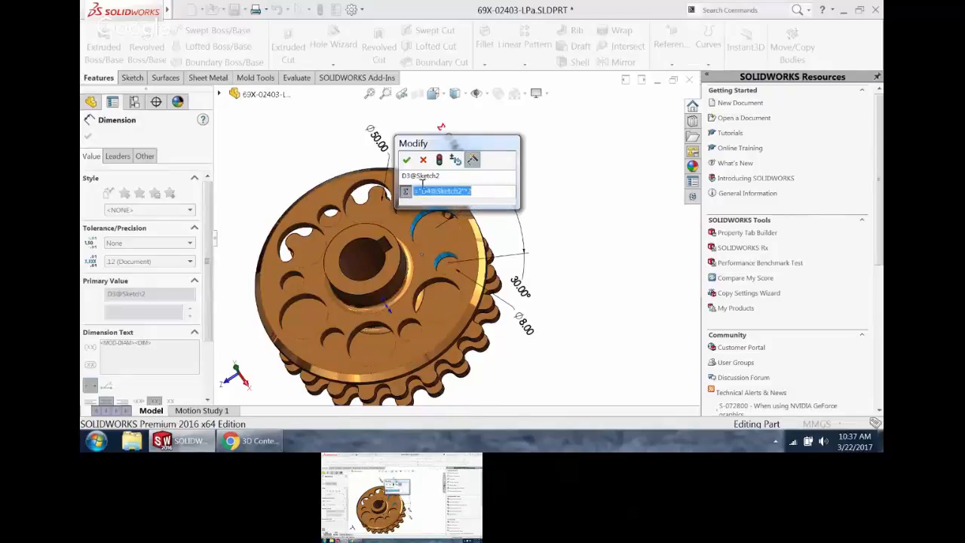
key("Delete")
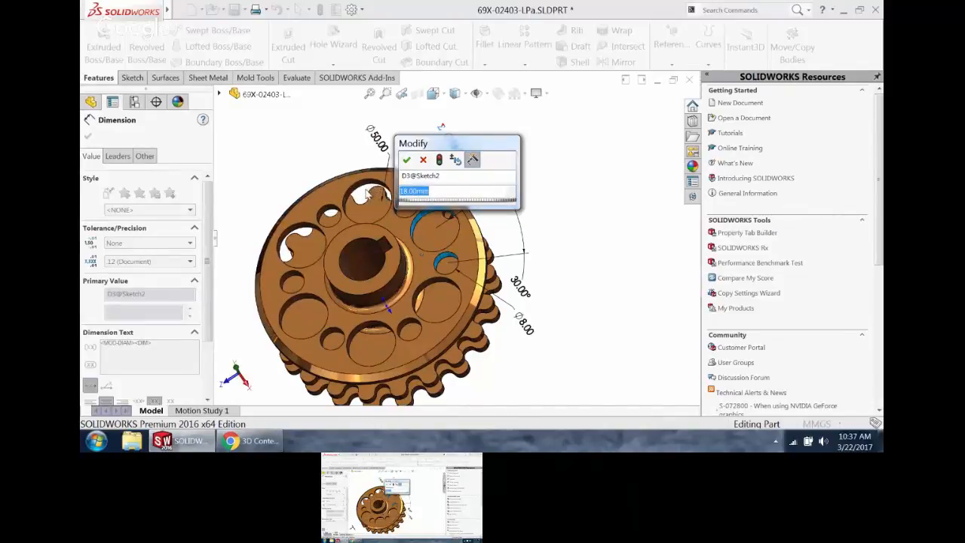
type("16")
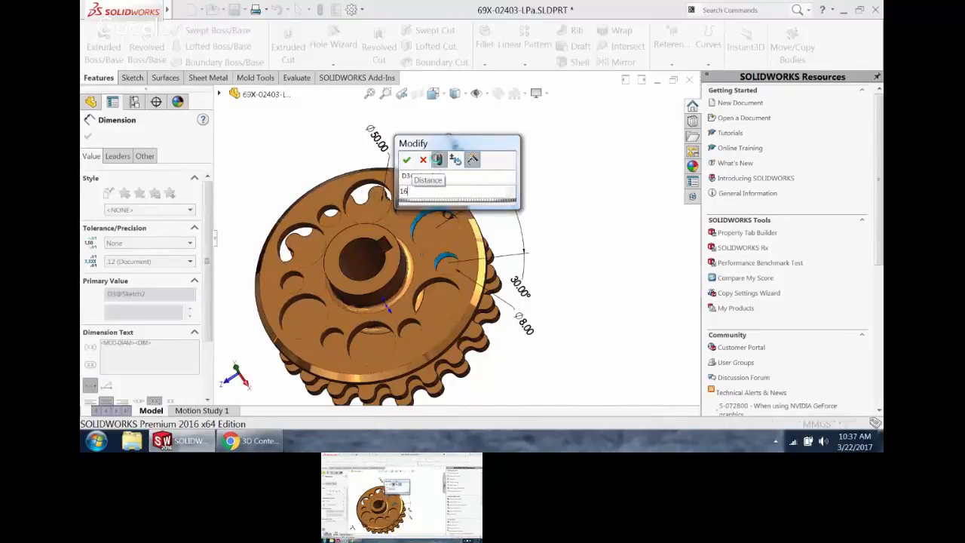
left_click(408, 161)
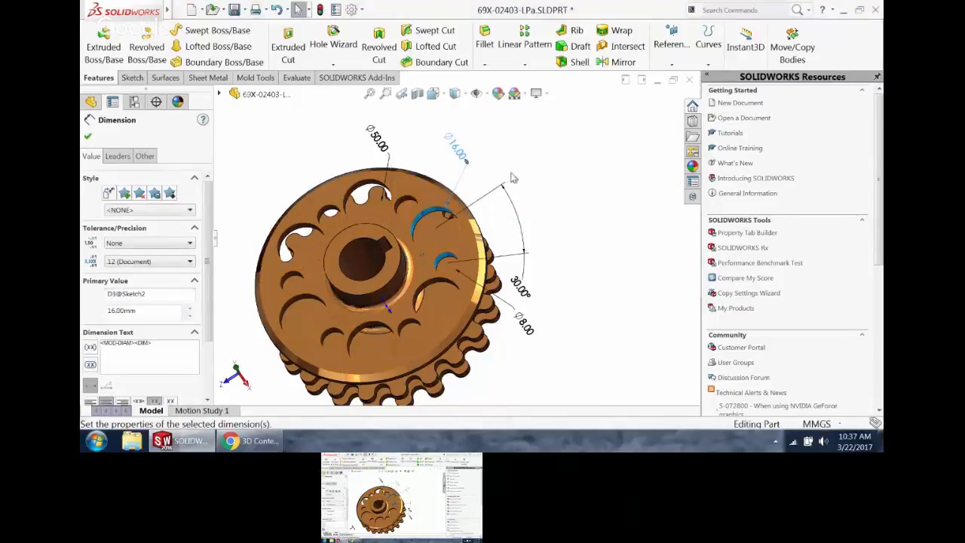
left_click(559, 172)
middle_click_drag(555, 184, 409, 247)
scroll(408, 247, "down", 3)
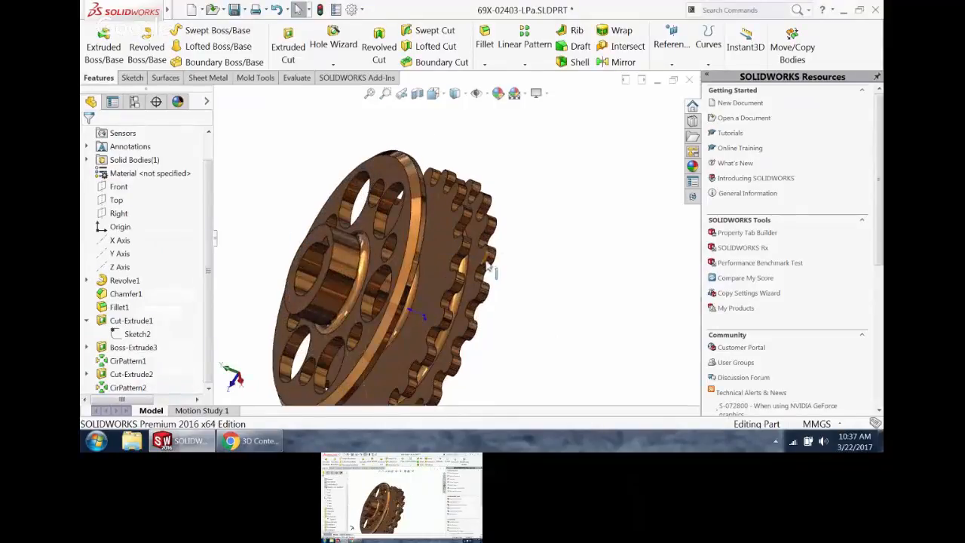
scroll(463, 194, "down", 3)
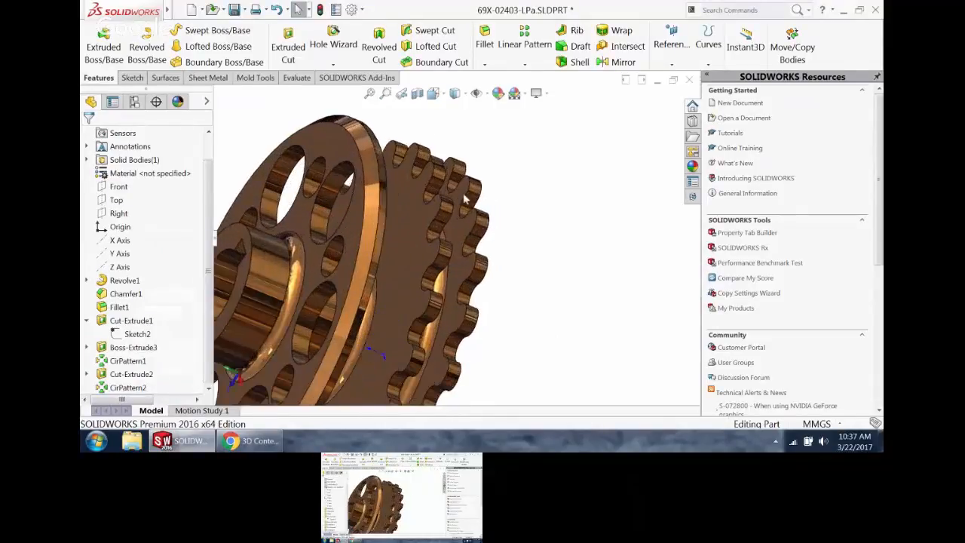
left_click(340, 183)
scroll(397, 166, "up", 3)
middle_click_drag(421, 143, 452, 130)
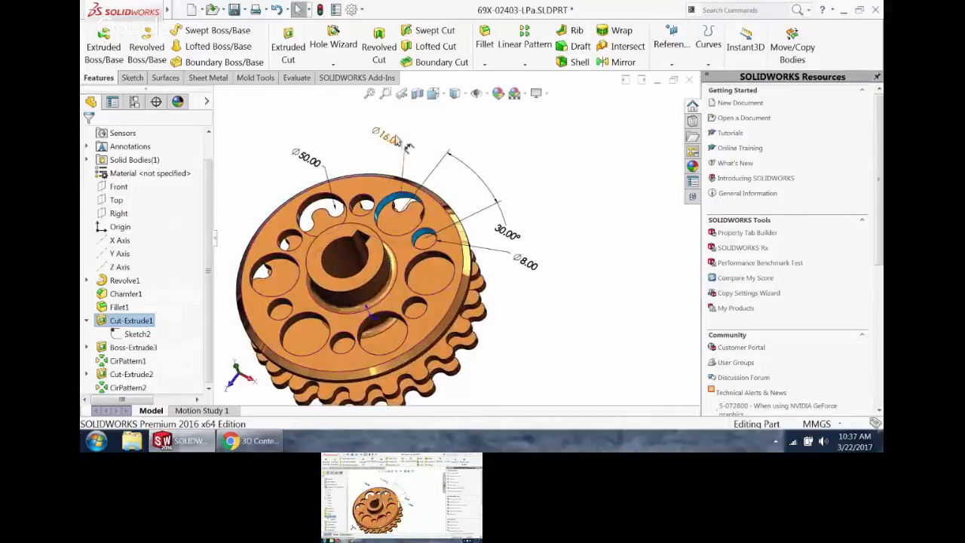
left_click(392, 141)
double_click(390, 147)
left_click(390, 147)
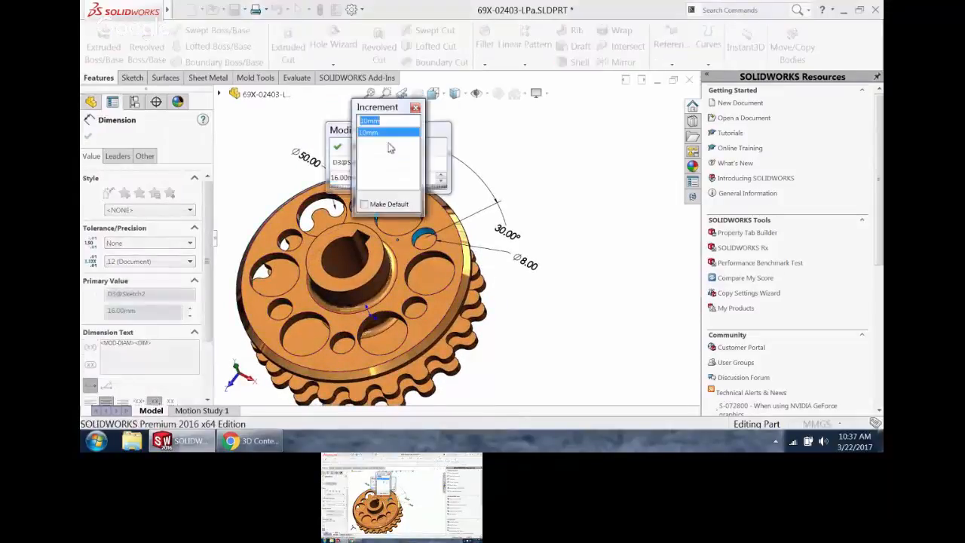
left_click(415, 107)
type("=")
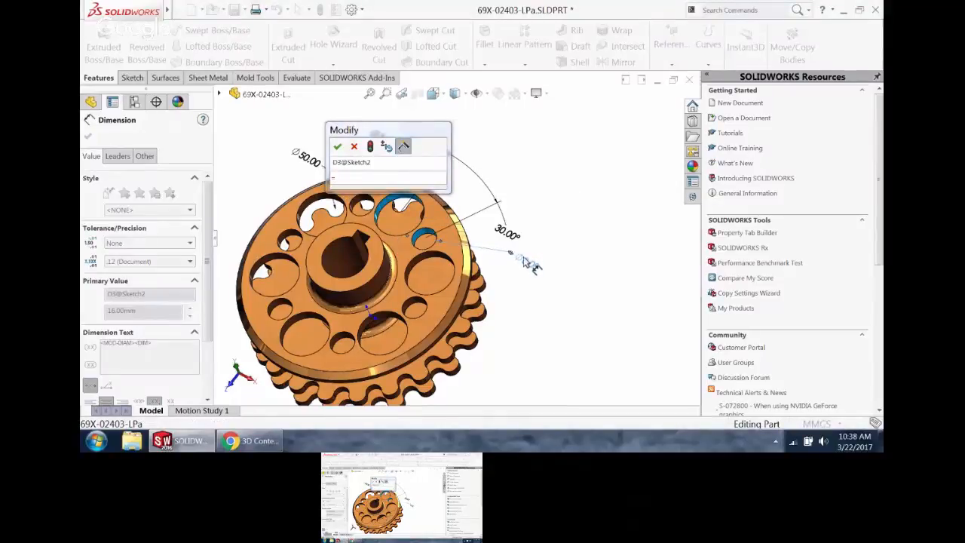
mouse_move(526, 268)
middle_mouse_down()
mouse_move(563, 269)
mouse_move(520, 267)
middle_mouse_up()
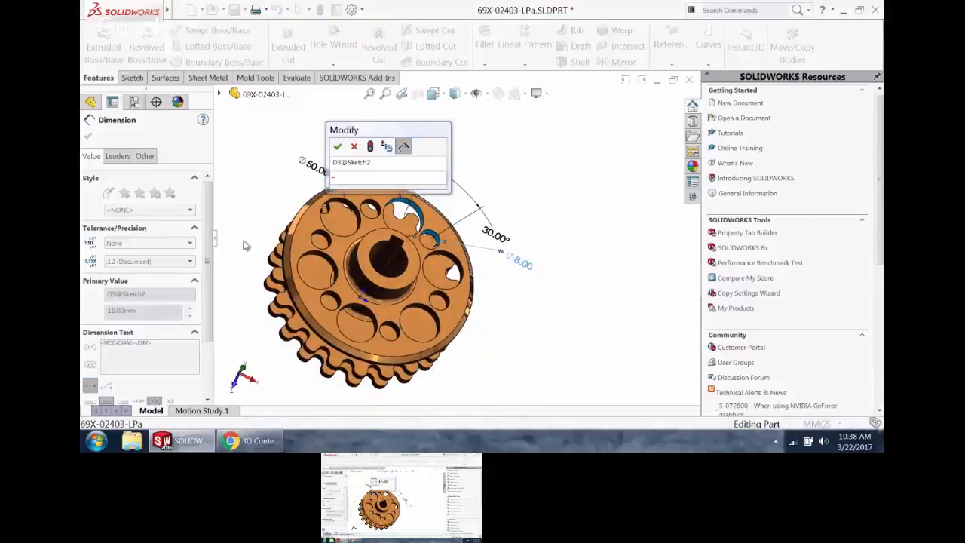
left_click(252, 167)
left_click(125, 321)
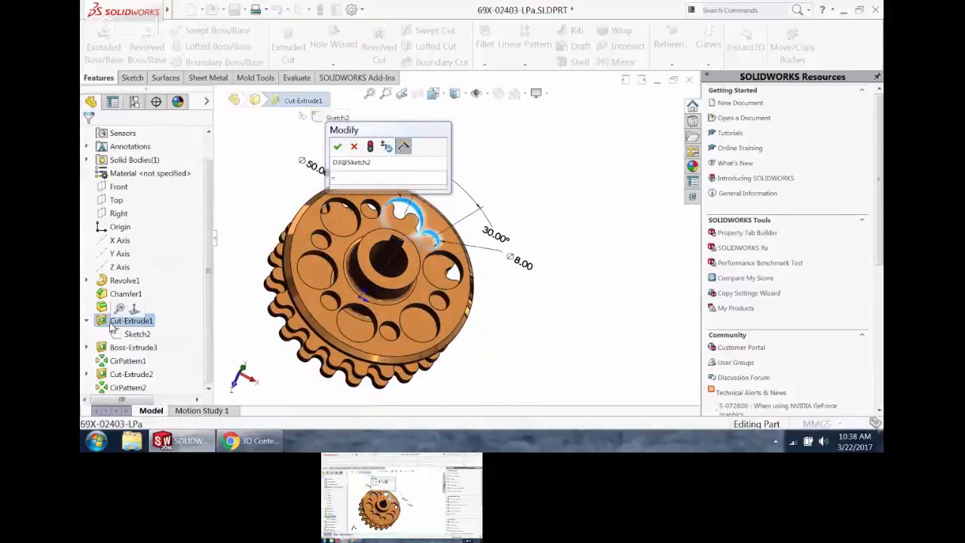
left_click(533, 270)
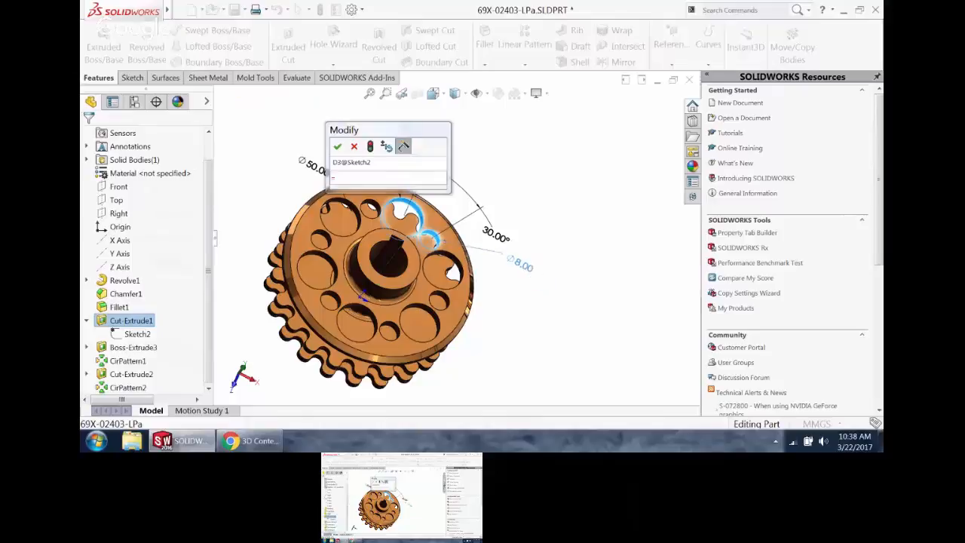
left_click(132, 333)
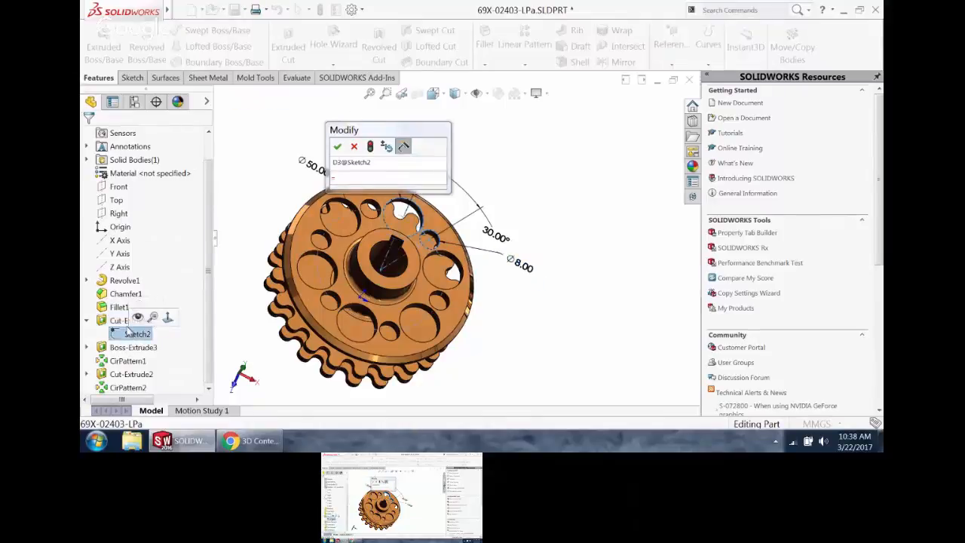
left_click(558, 159)
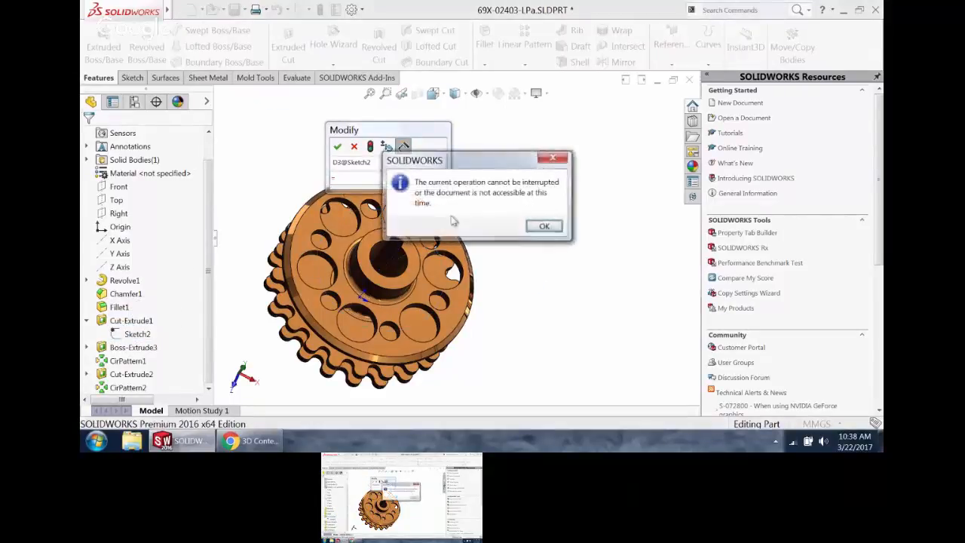
left_click(540, 226)
left_click(354, 146)
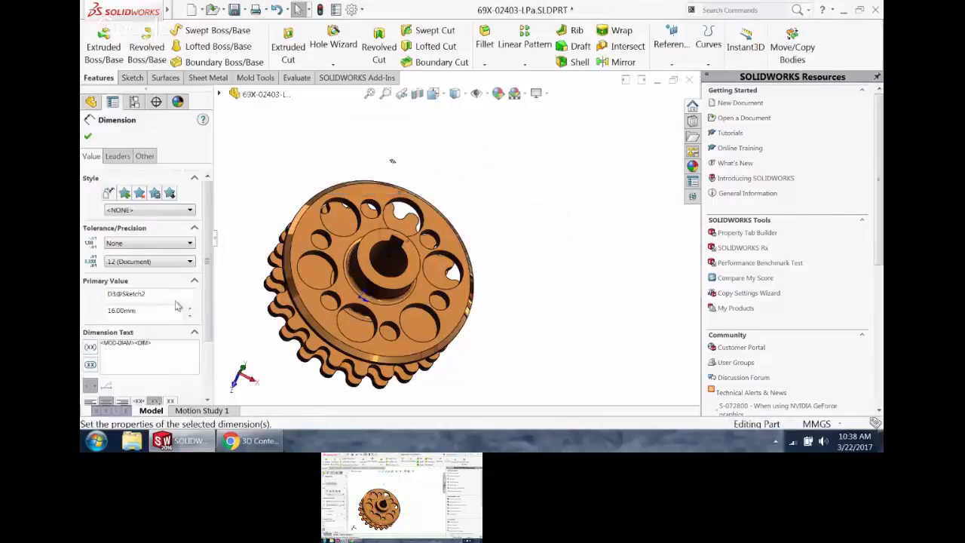
- Edit the sketch of Cut-Extrude1, set the 16 mm diameter D3@Sketch2 to the equation "D4@Sketch2"*.75 and exit the sketch
left_click(387, 124)
left_click(408, 210)
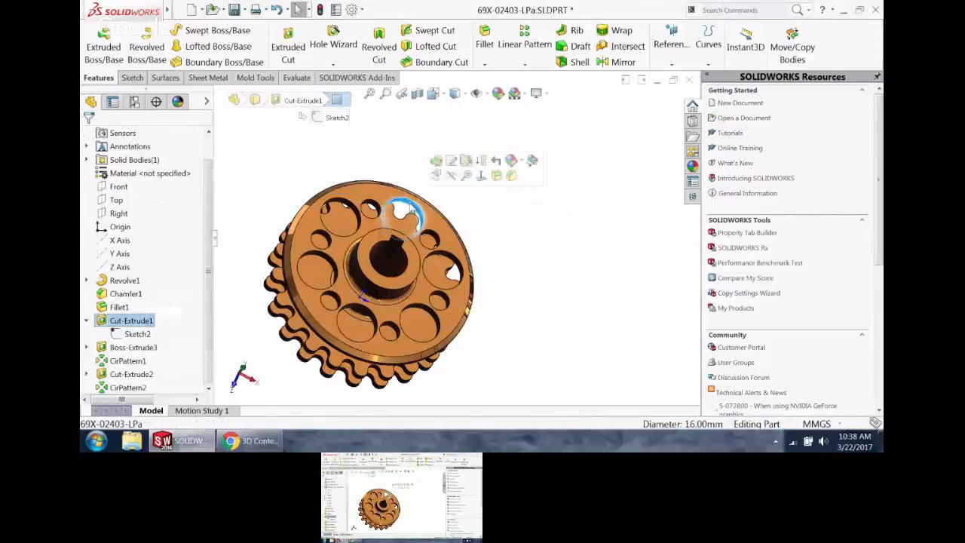
left_click(452, 163)
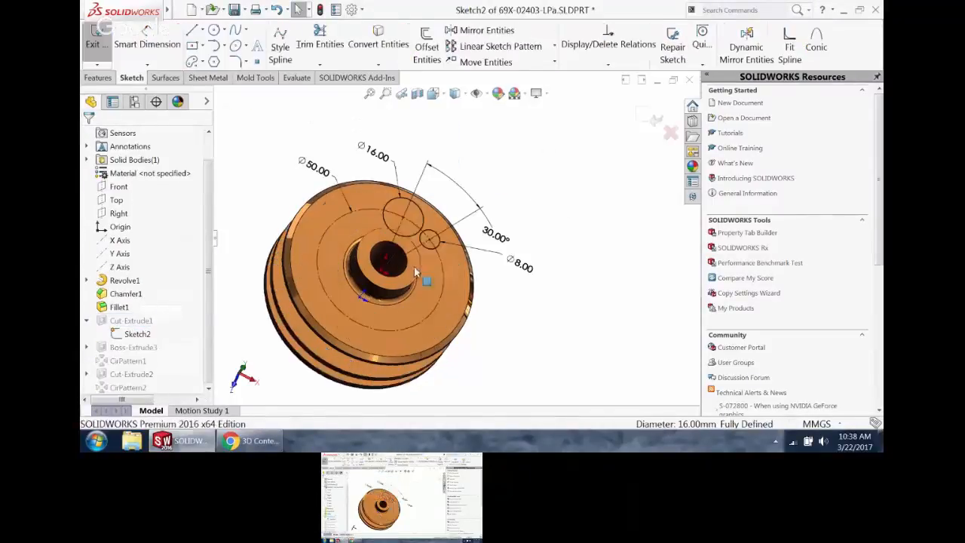
double_click(386, 161)
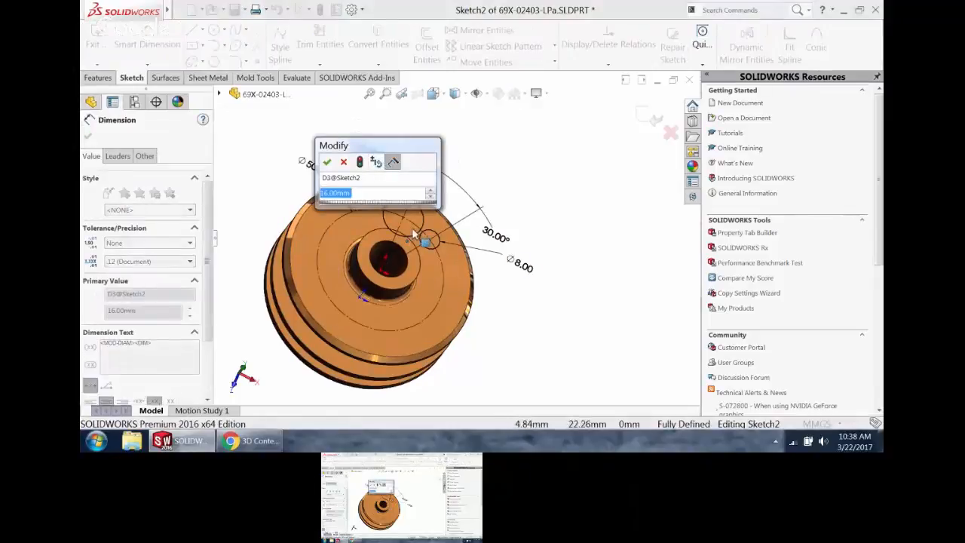
type("=")
left_click(523, 261)
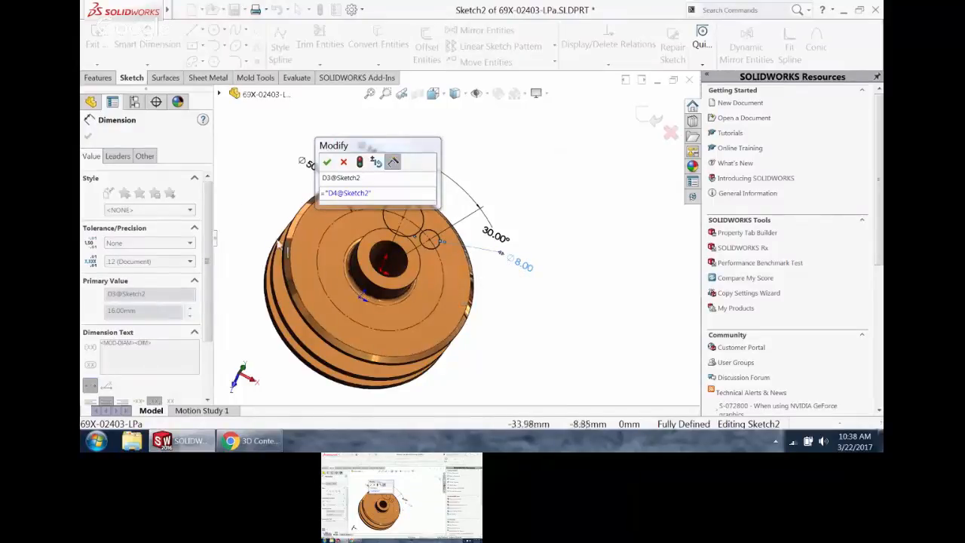
type("*.75")
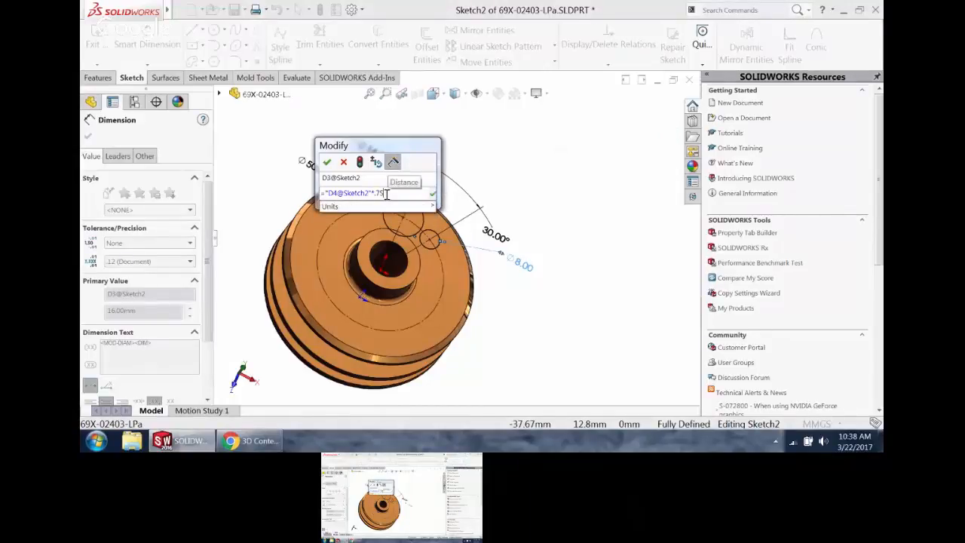
left_click(326, 162)
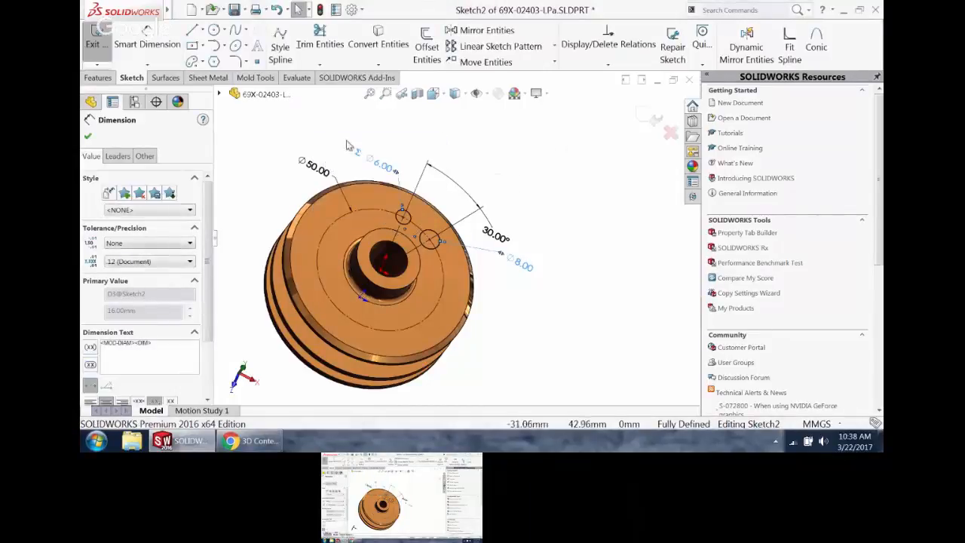
left_click(613, 123)
- Display the dimensions of Revolve1 and drive the 2.5 mm dimension D7@Sketch1 with a new global variable named wall
mouse_move(613, 123)
middle_mouse_down()
mouse_move(470, 211)
mouse_move(488, 187)
mouse_move(452, 177)
middle_mouse_up()
scroll(469, 230, "down", 4)
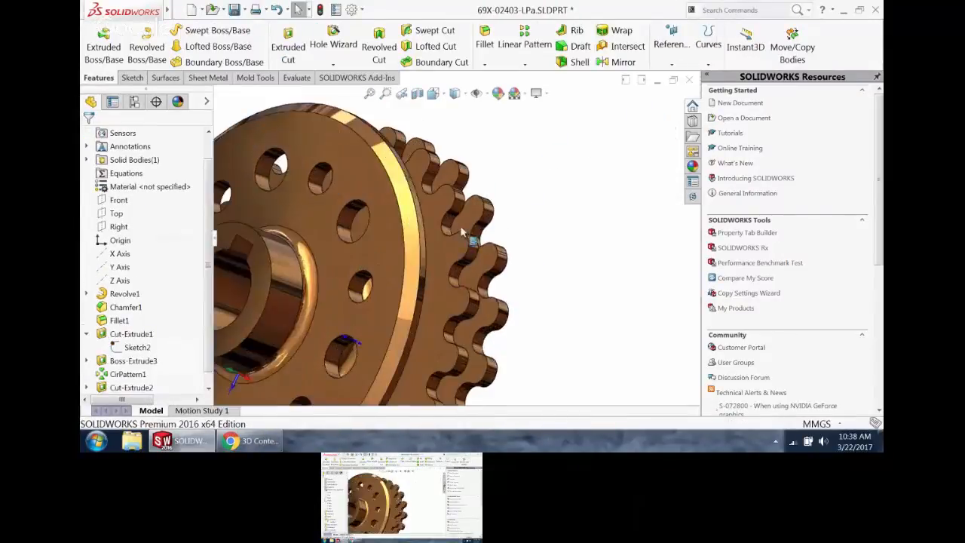
left_click(467, 225)
scroll(475, 204, "up", 2)
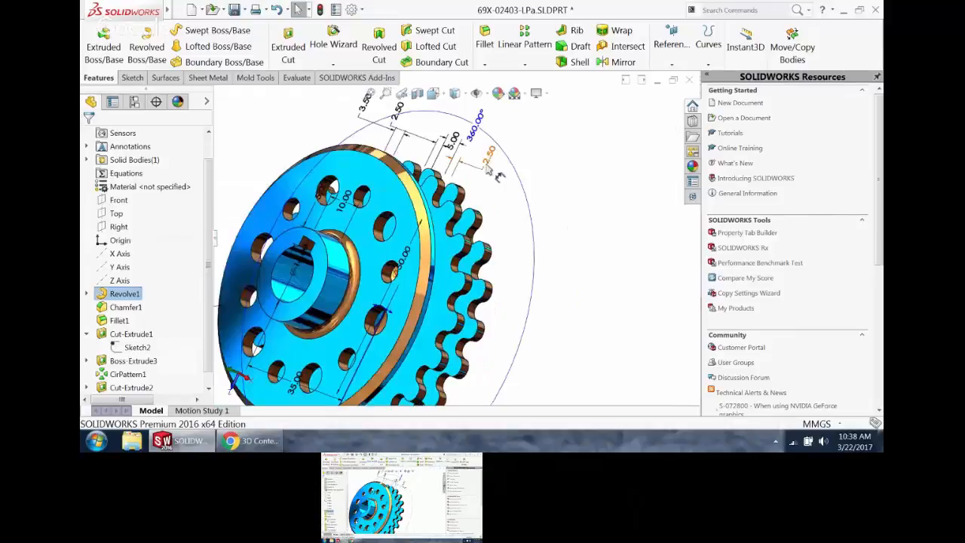
left_click(489, 157)
double_click(487, 158)
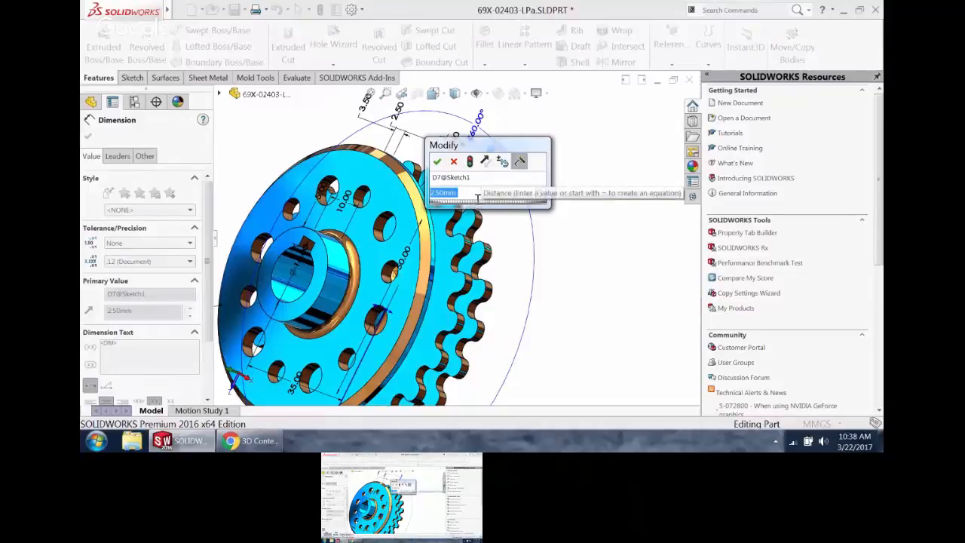
type("=wall")
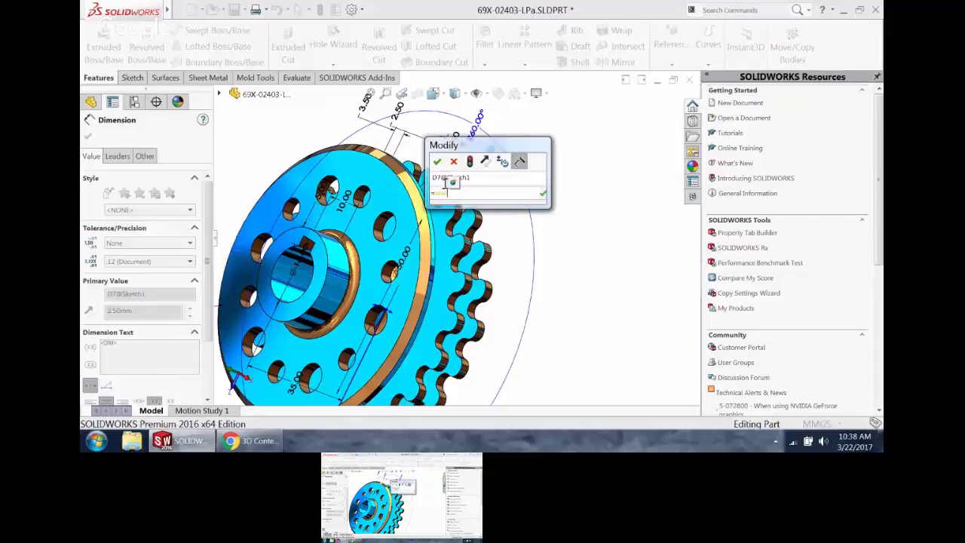
left_click(455, 187)
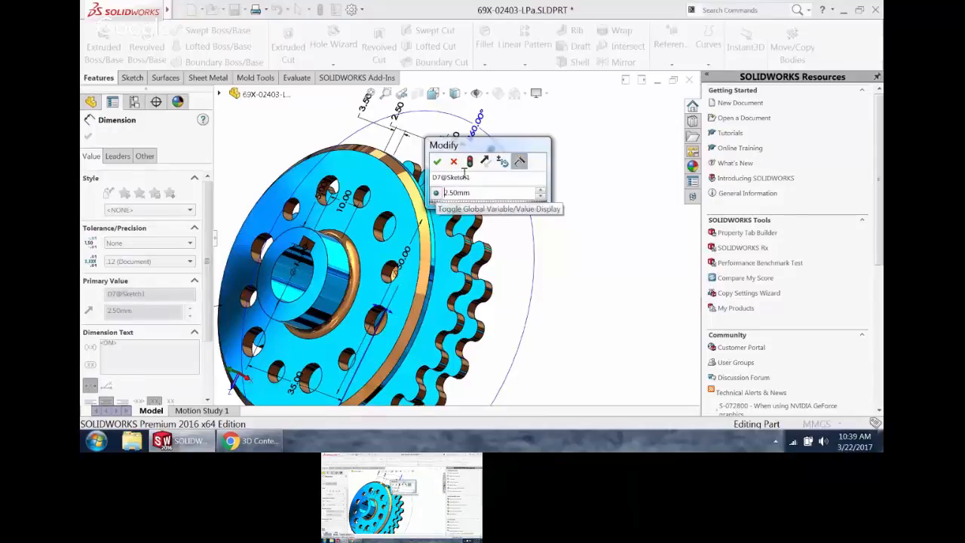
left_click(438, 161)
left_click(519, 132)
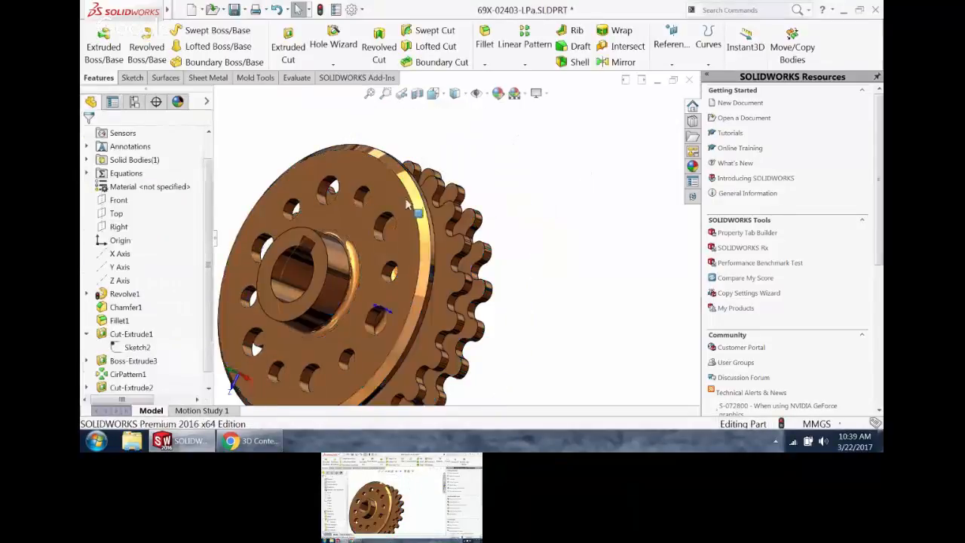
- Link the other 2.5 mm dimension of Revolve1, D9@Sketch1, to the global variable "wall"
left_click(447, 215)
double_click(436, 216)
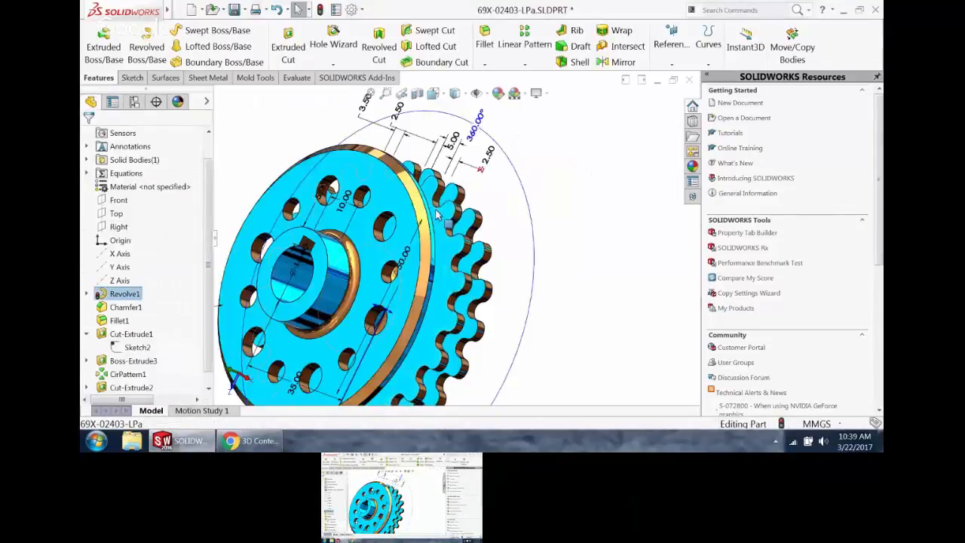
double_click(398, 111)
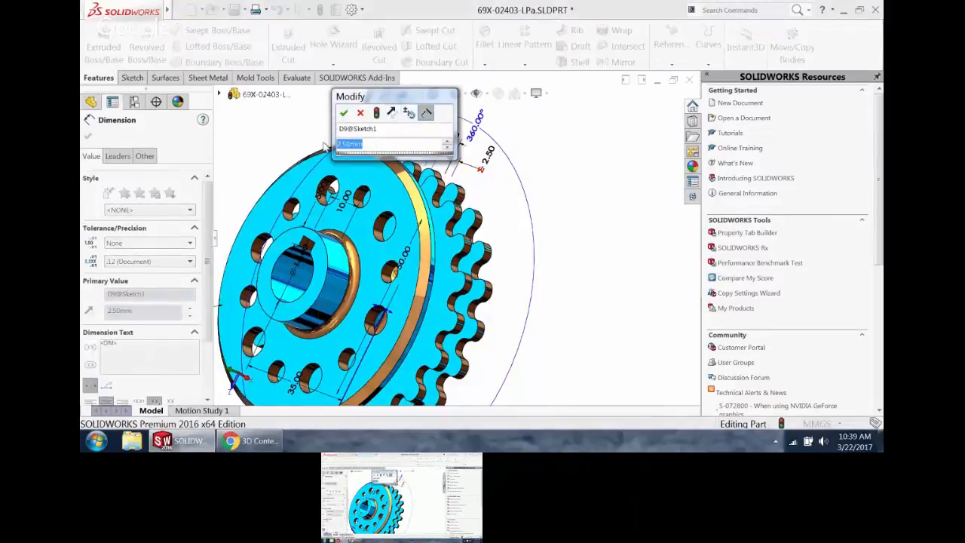
type("=w")
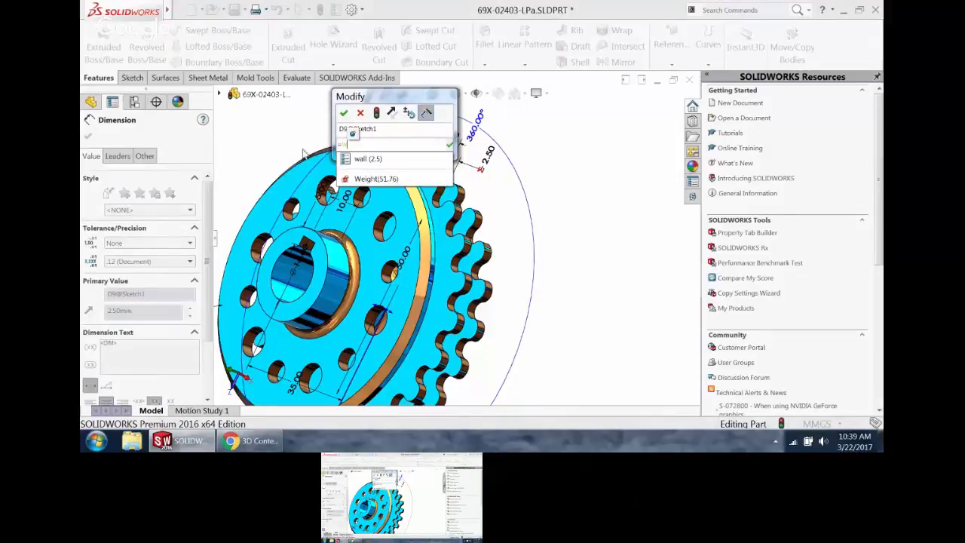
left_click(356, 159)
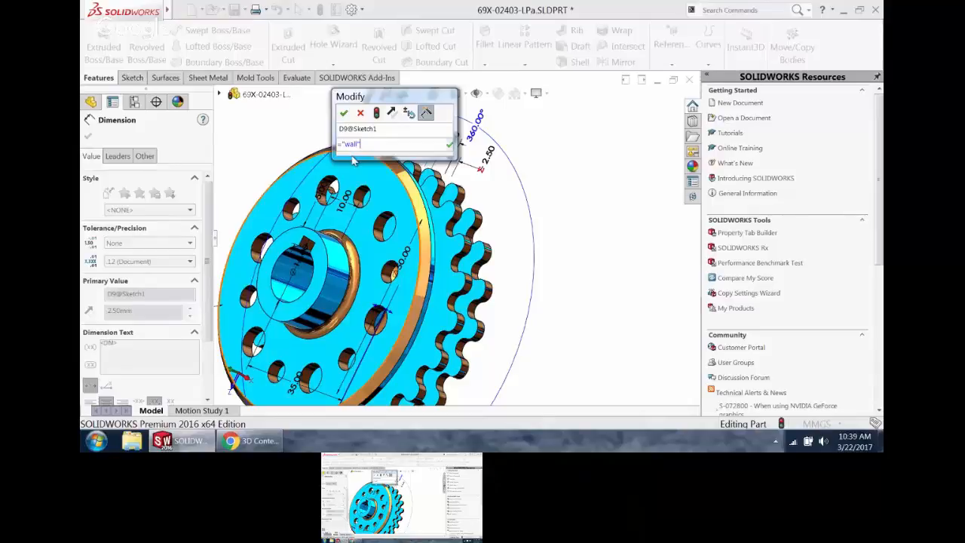
left_click(343, 112)
left_click(467, 148)
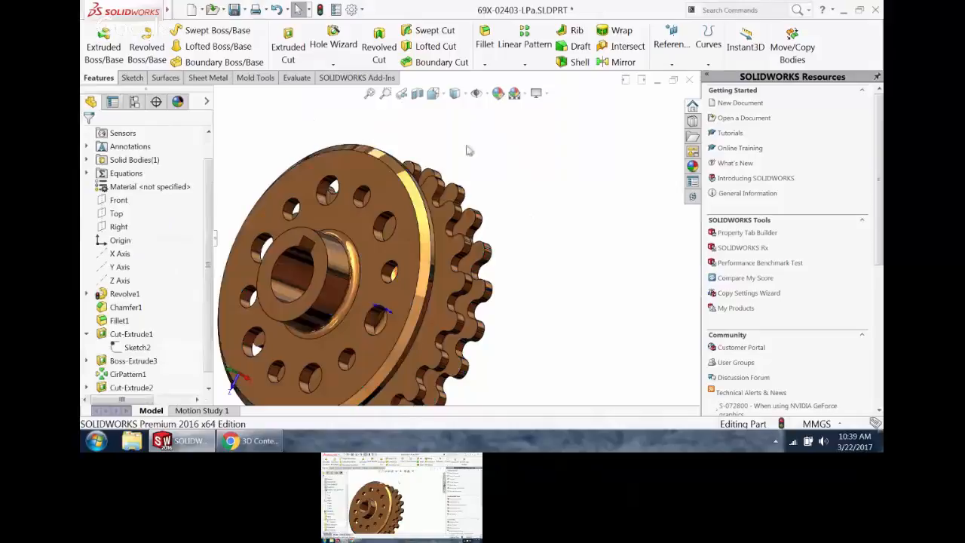
- Display the dimensions of Revolve1 and reposition the dimension D9@Sketch1 nearer to the sprocket teeth
double_click(429, 202)
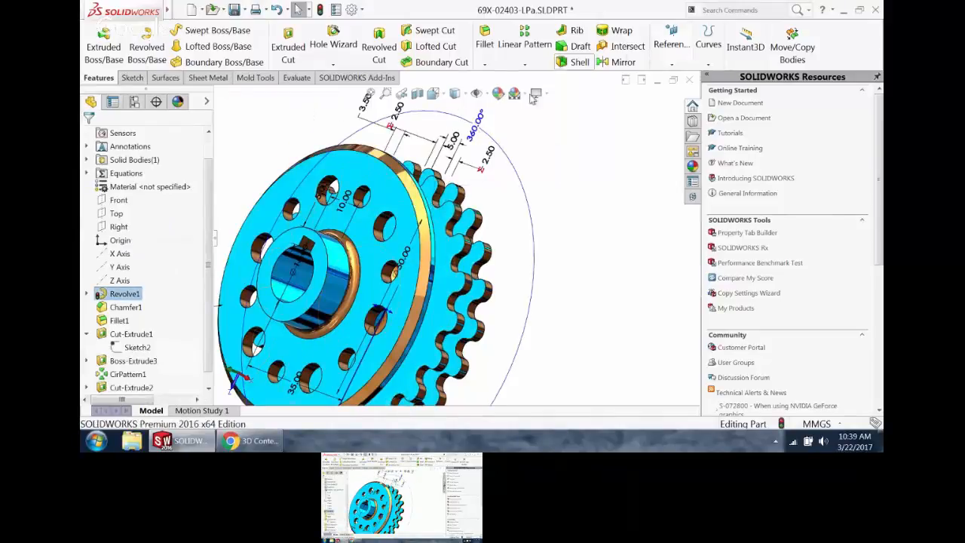
left_click_drag(397, 116, 414, 114)
left_click(420, 117)
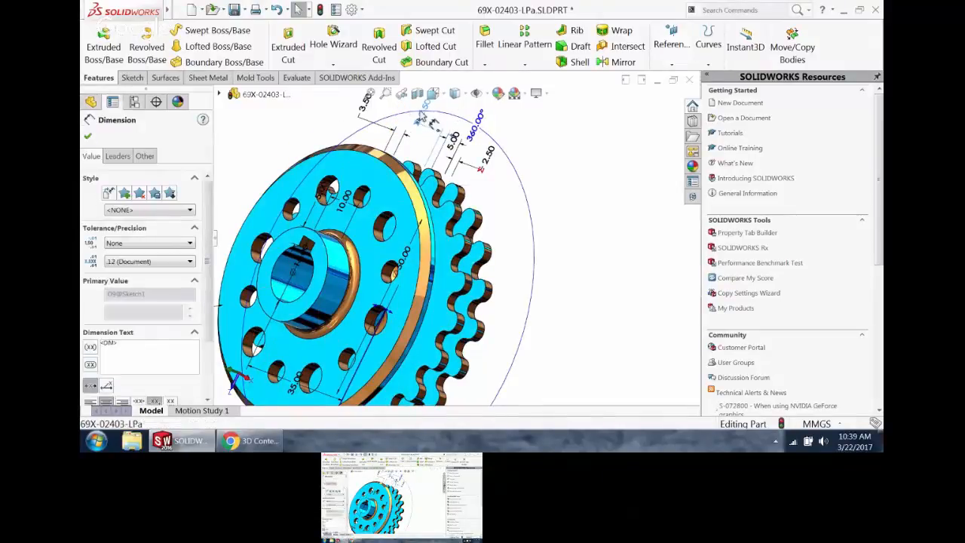
left_click_drag(425, 118, 488, 158)
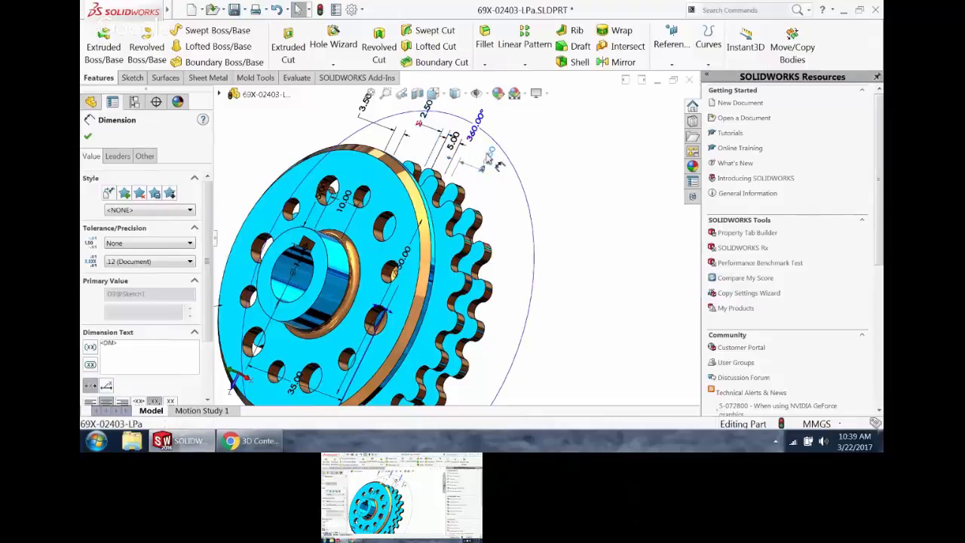
- Set the wall-linked dimension D7@Sketch1 to 3 mm and apply it to the model
double_click(489, 160)
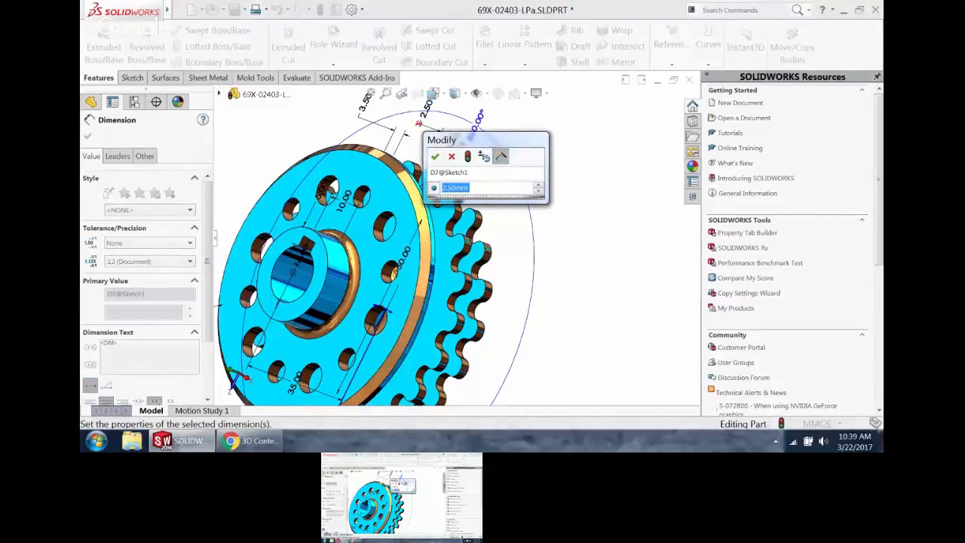
type("3")
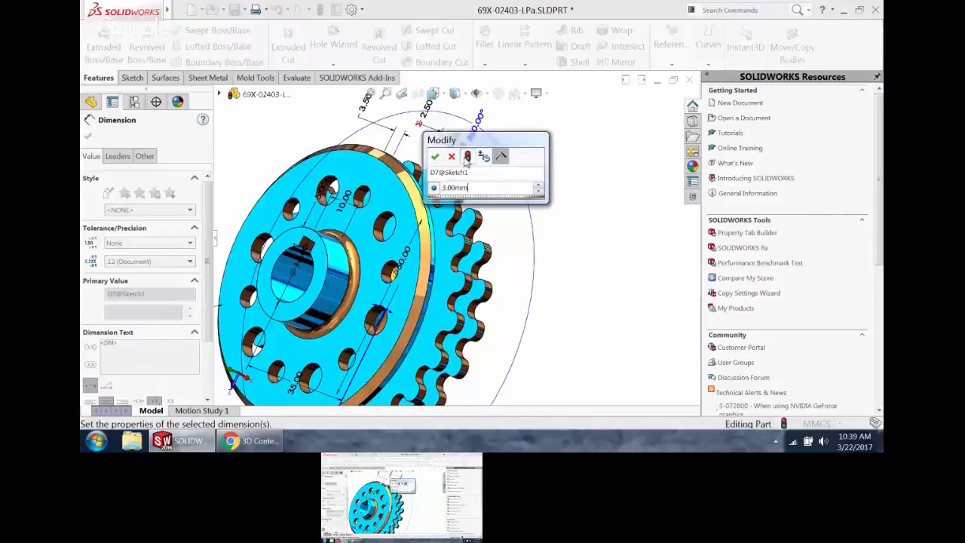
left_click(435, 156)
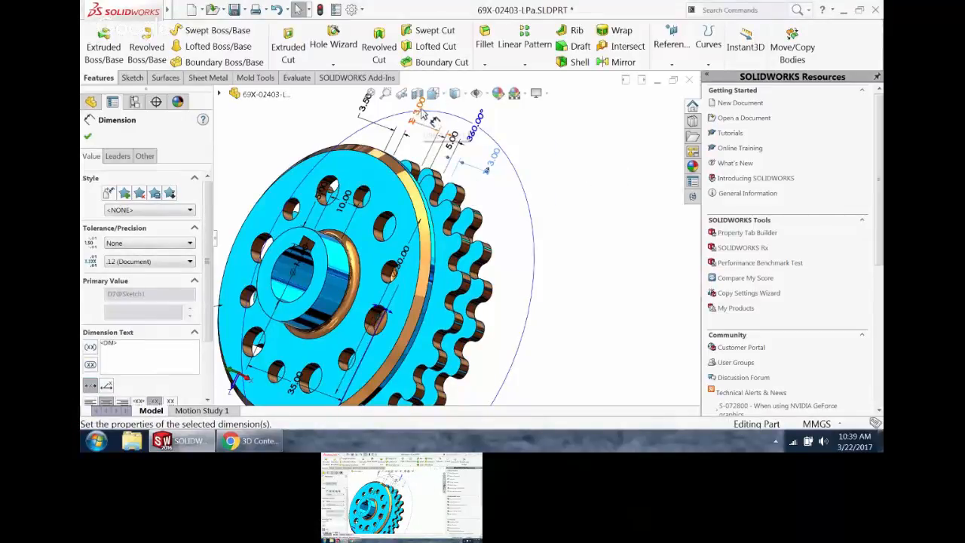
scroll(426, 120, "up", 2)
scroll(400, 158, "down", 4)
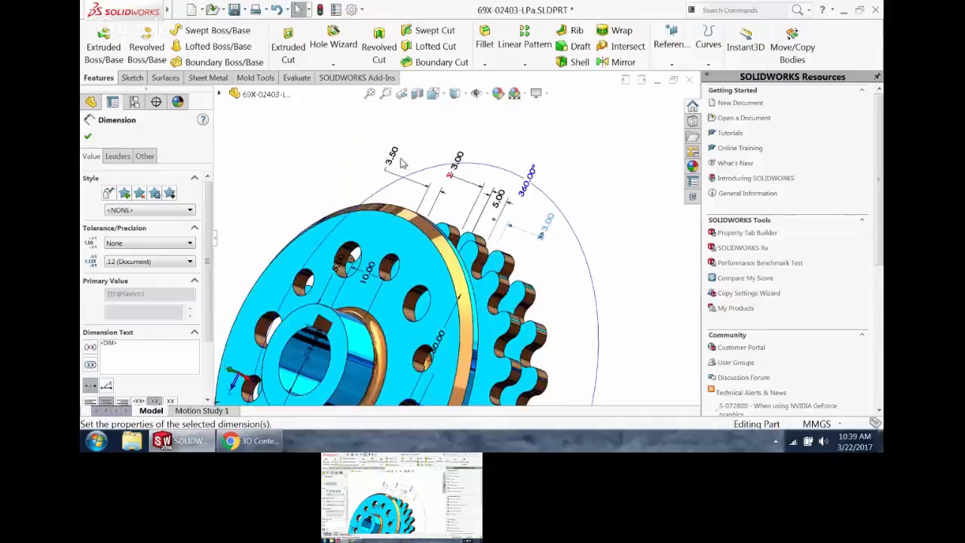
- Drive the 3.5 mm dimension D4@Sketch1 with the equation "wall" + 1
double_click(390, 156)
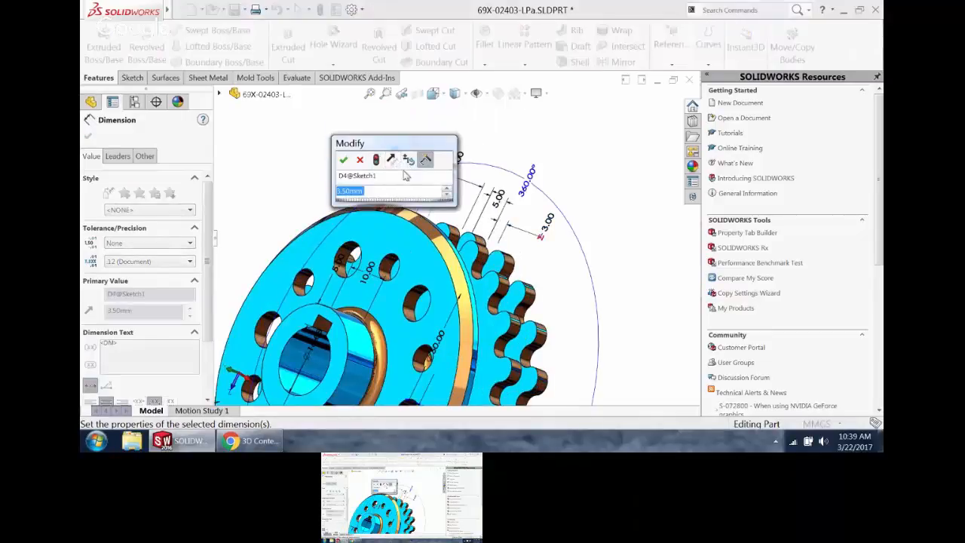
type("=wa")
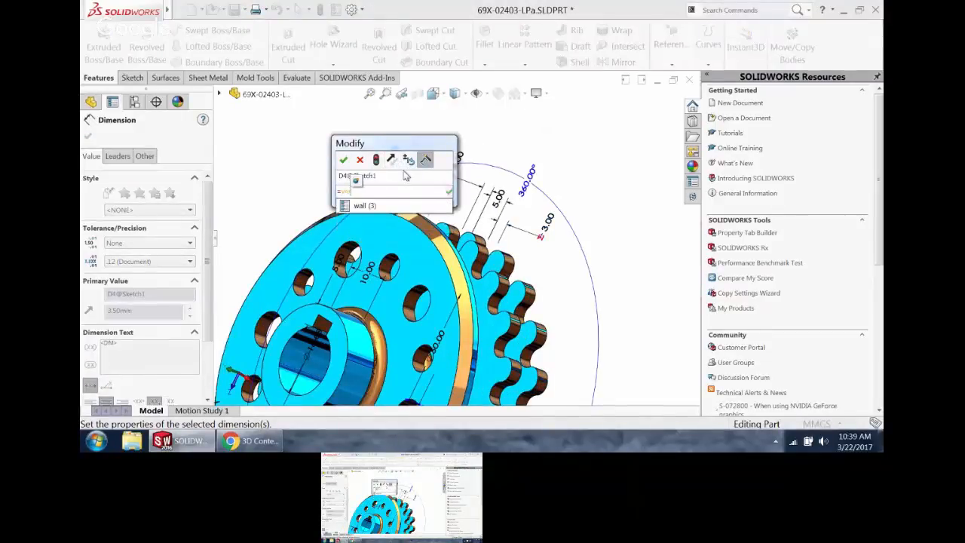
left_click(373, 205)
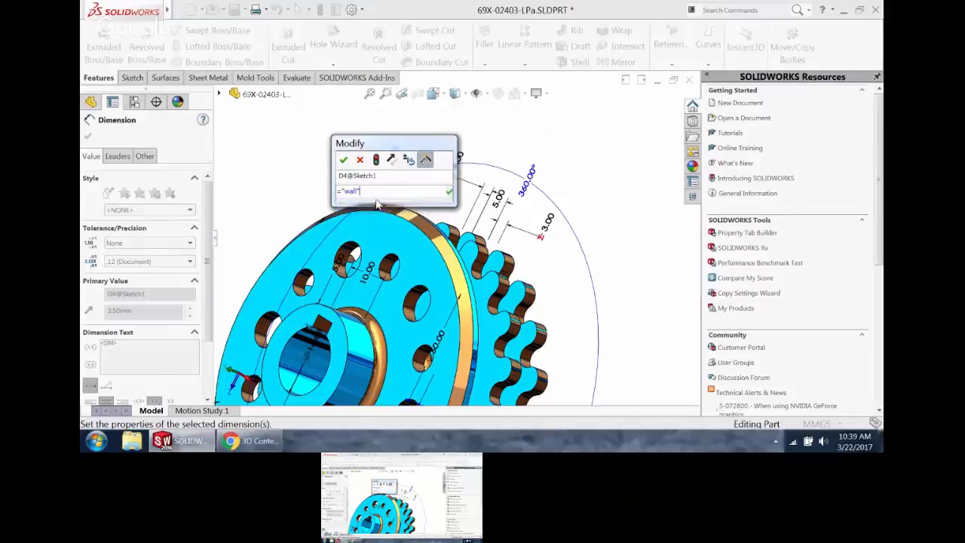
type("+1")
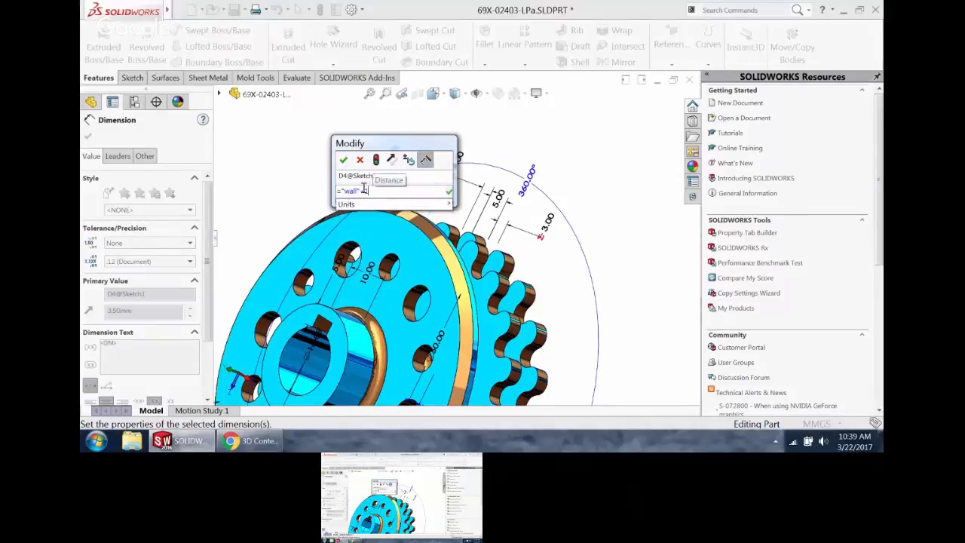
key("Return")
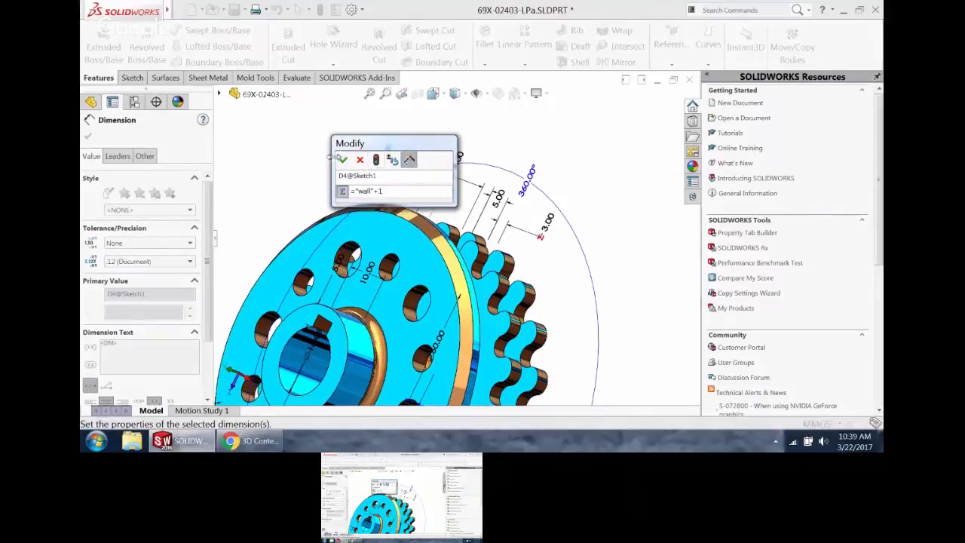
left_click(344, 162)
- Set the wall-linked dimension D7@Sketch1 to 2 mm and apply it to the model
middle_click_drag(335, 105, 291, 115)
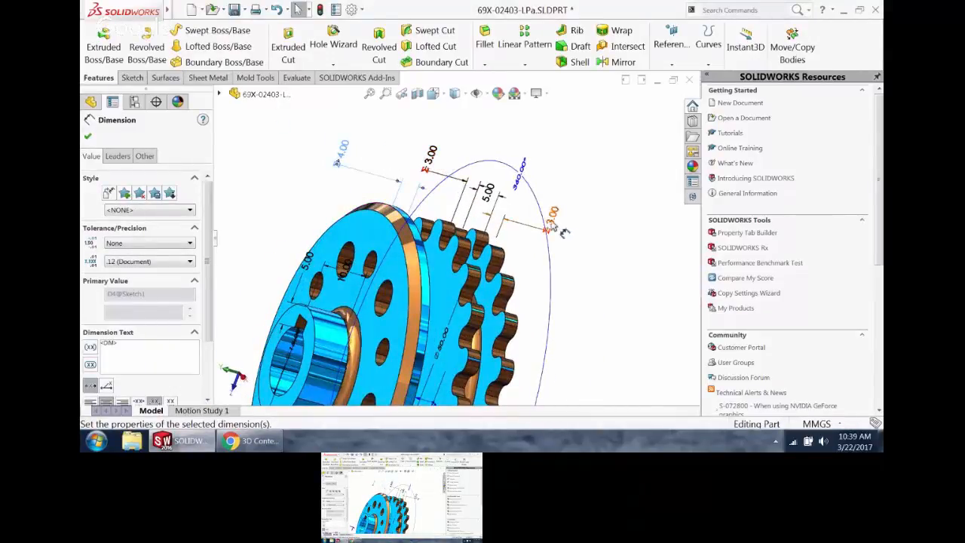
double_click(554, 215)
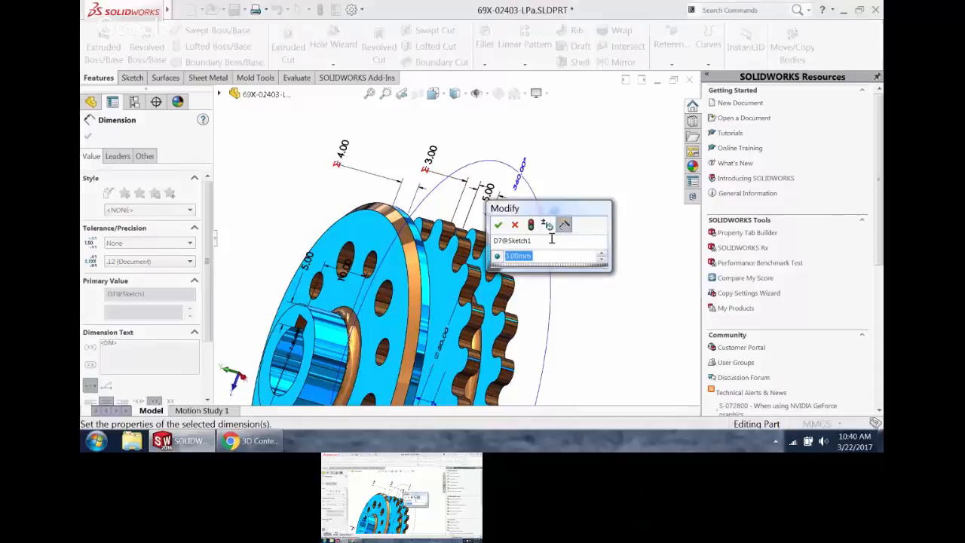
type("2.00mm")
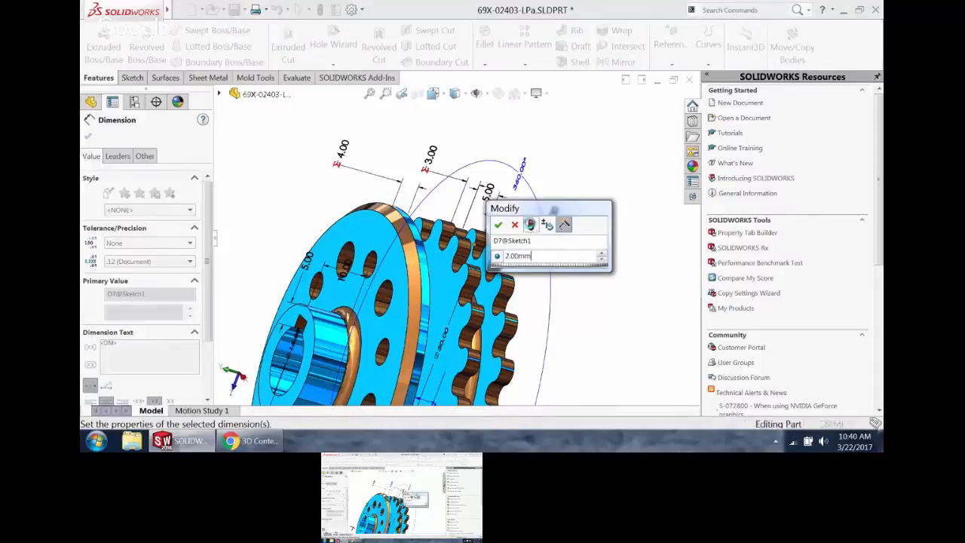
left_click(498, 225)
left_click(402, 122)
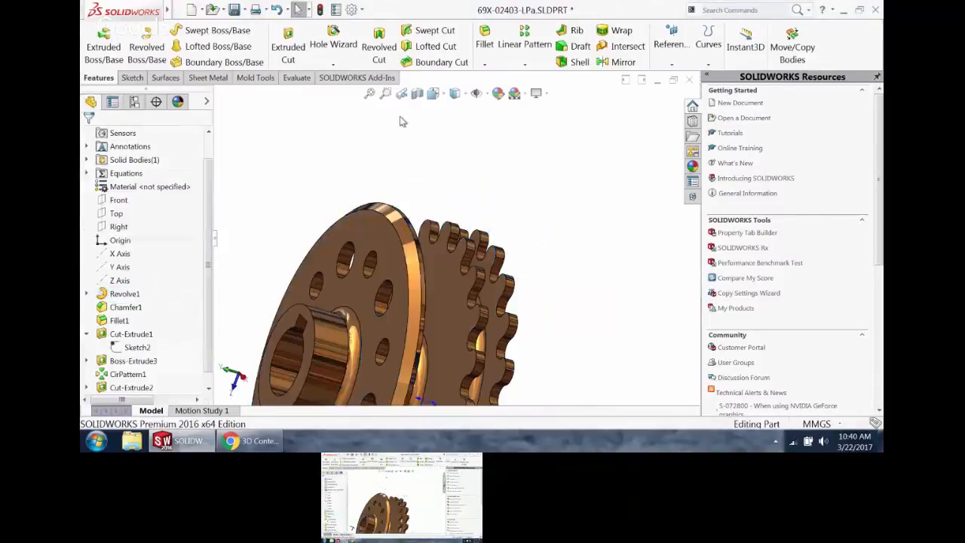
- Expand the Equations folder and review the part's global variable and equations in the equations manager
scroll(365, 347, "up", 4)
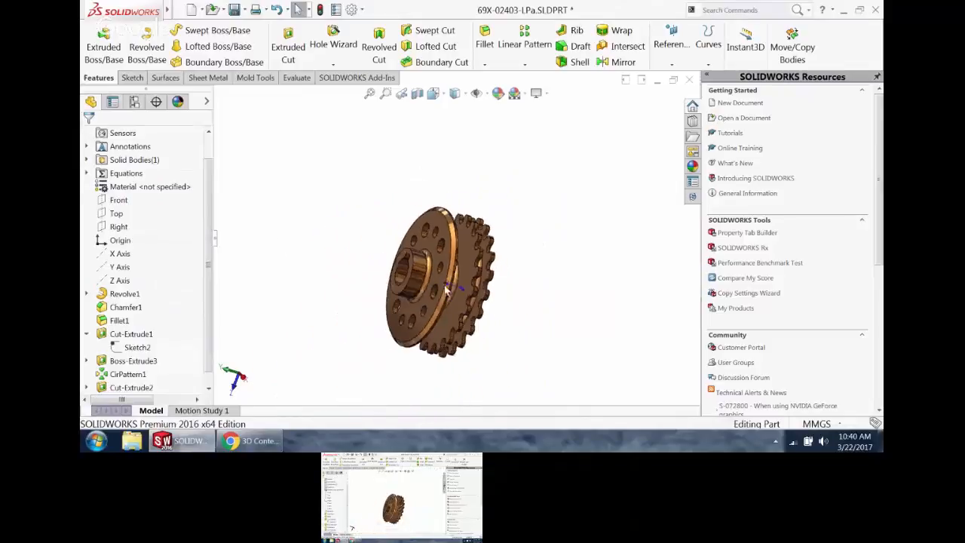
middle_click_drag(446, 281, 423, 321)
scroll(423, 321, "down", 1)
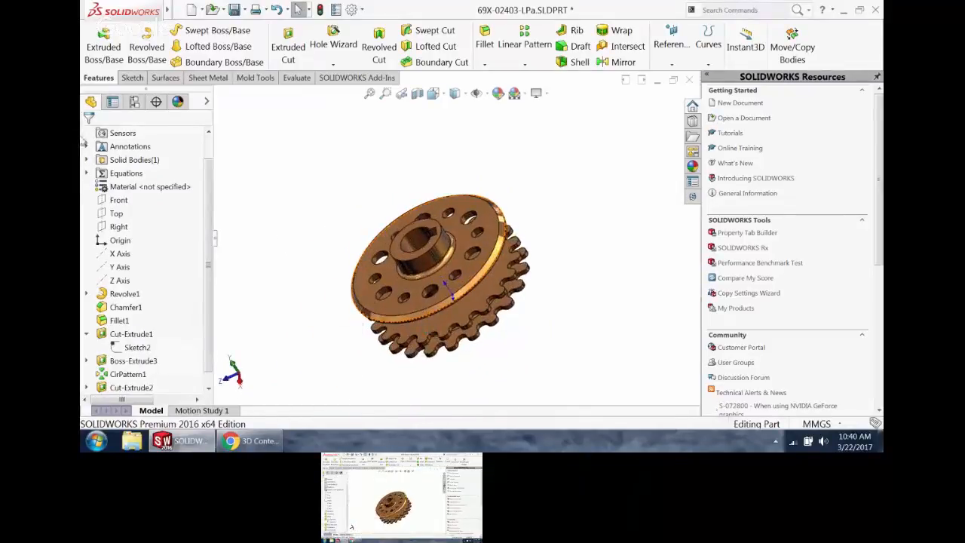
left_click(87, 174)
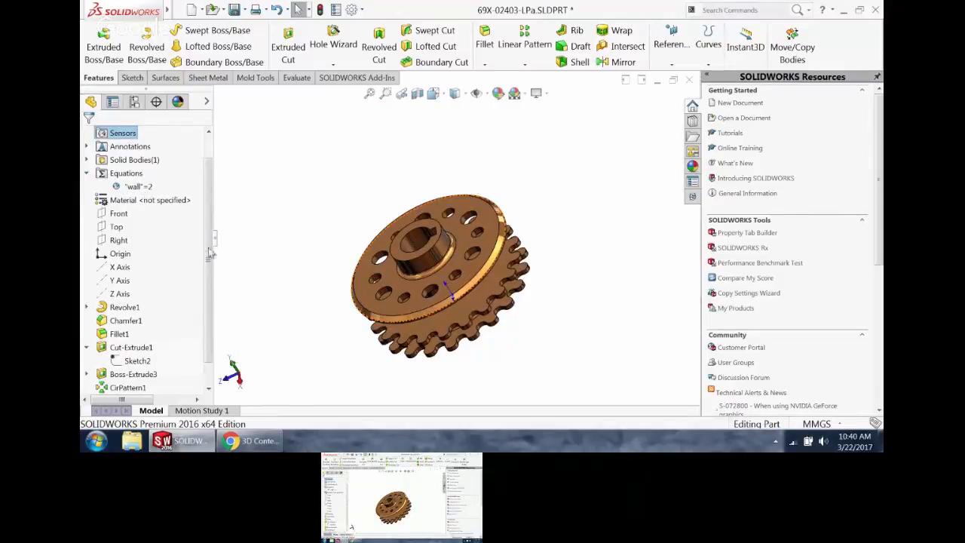
right_click(129, 179)
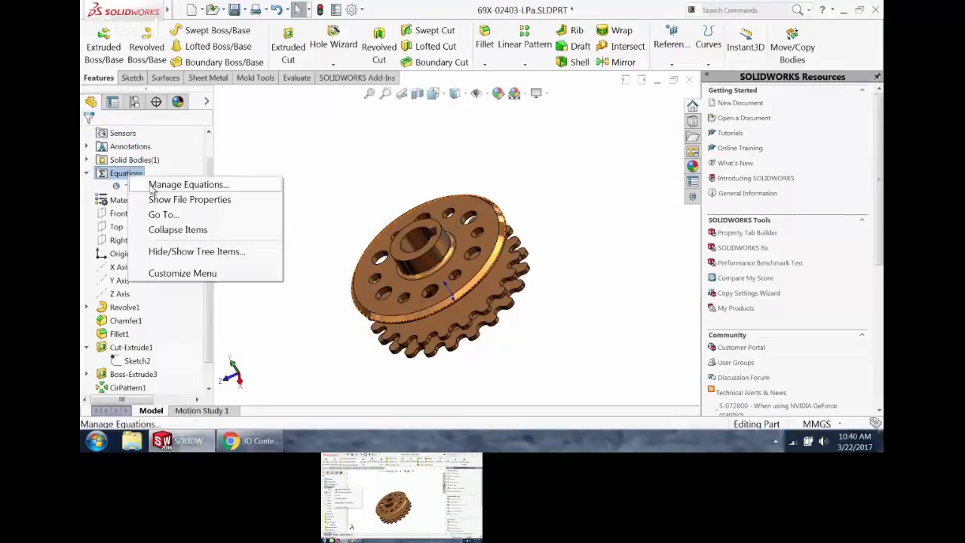
left_click(160, 184)
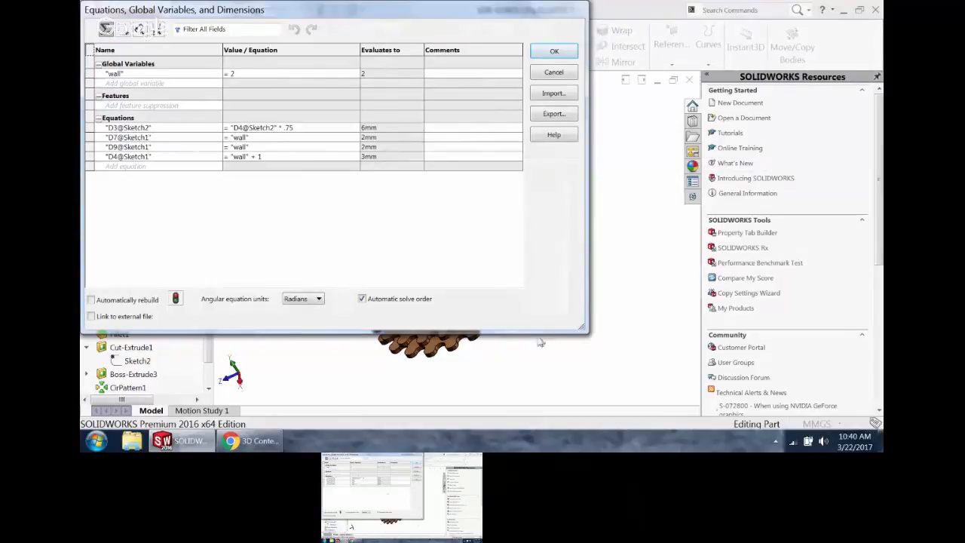
left_click(567, 53)
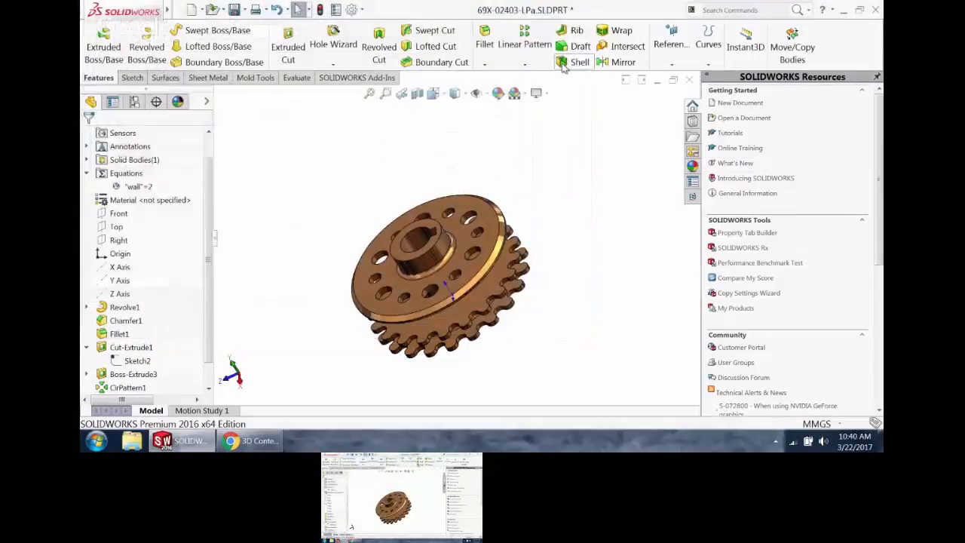
- Measure the centre distance between a larger flange hole's edge and the hub bore's edge
scroll(458, 375, "down", 1)
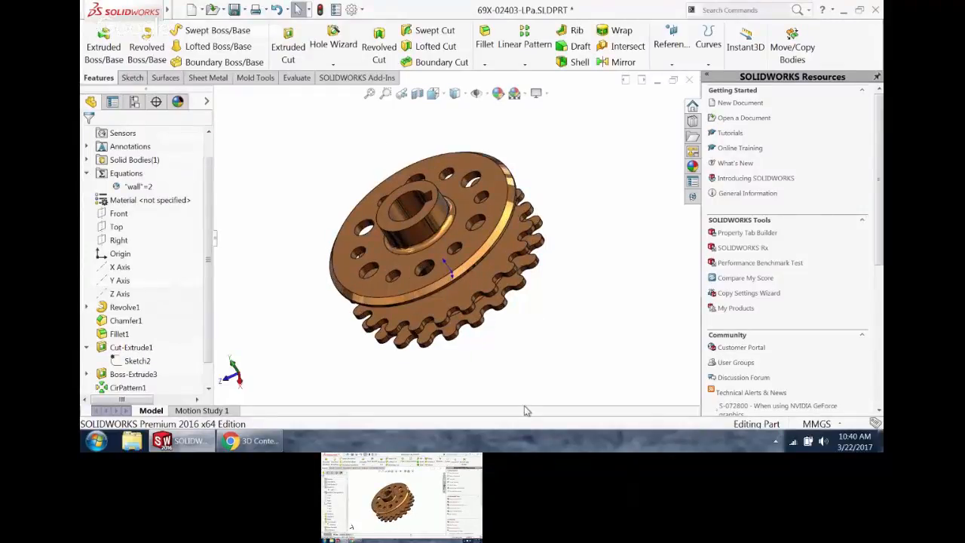
middle_click_drag(558, 379, 336, 134)
right_click_drag(335, 133, 294, 132)
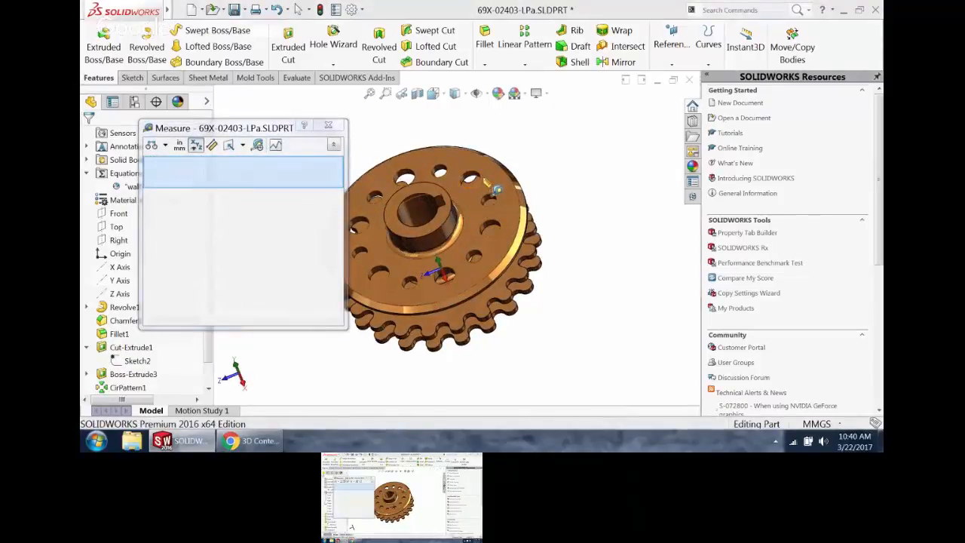
left_click(471, 179)
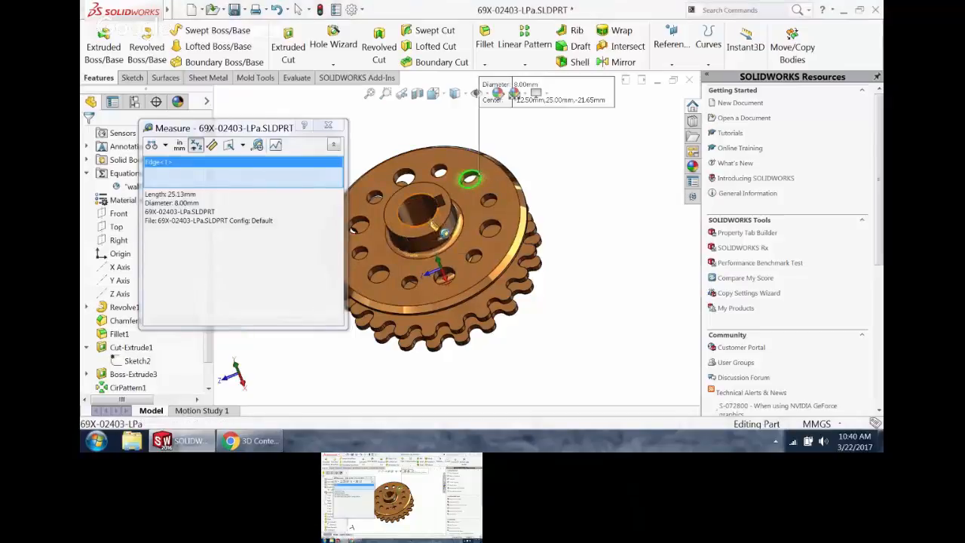
left_click(432, 222)
middle_click_drag(427, 218, 443, 180)
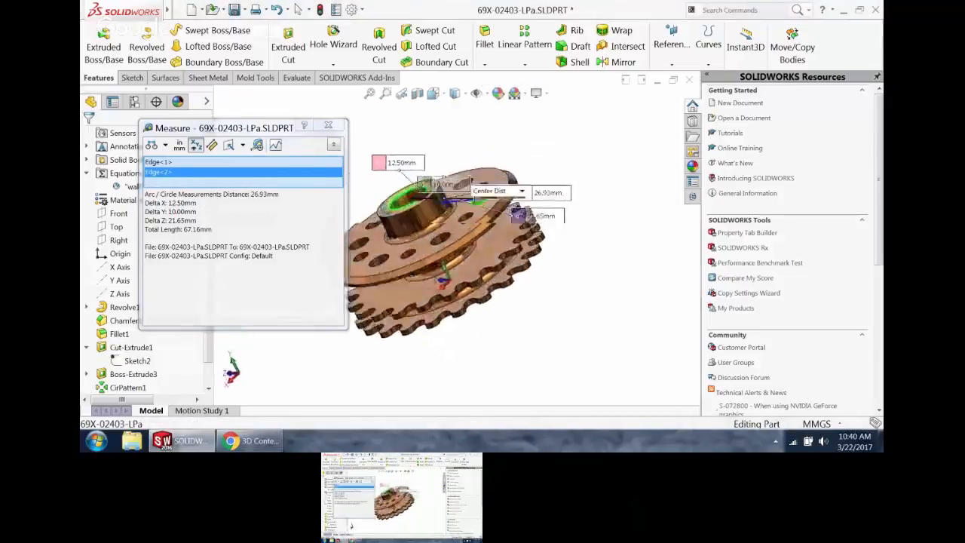
scroll(448, 262, "down", 5)
middle_click_drag(479, 237, 442, 267)
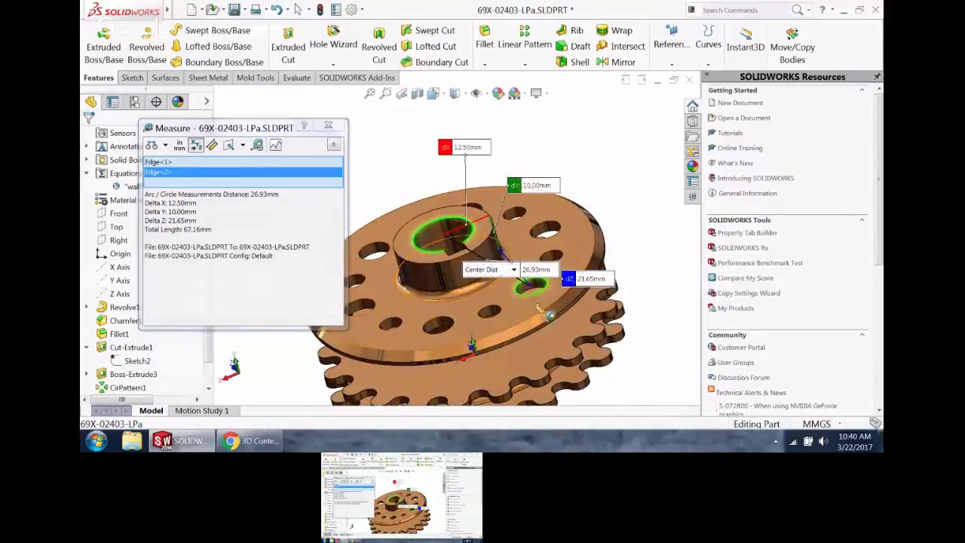
left_click(616, 145)
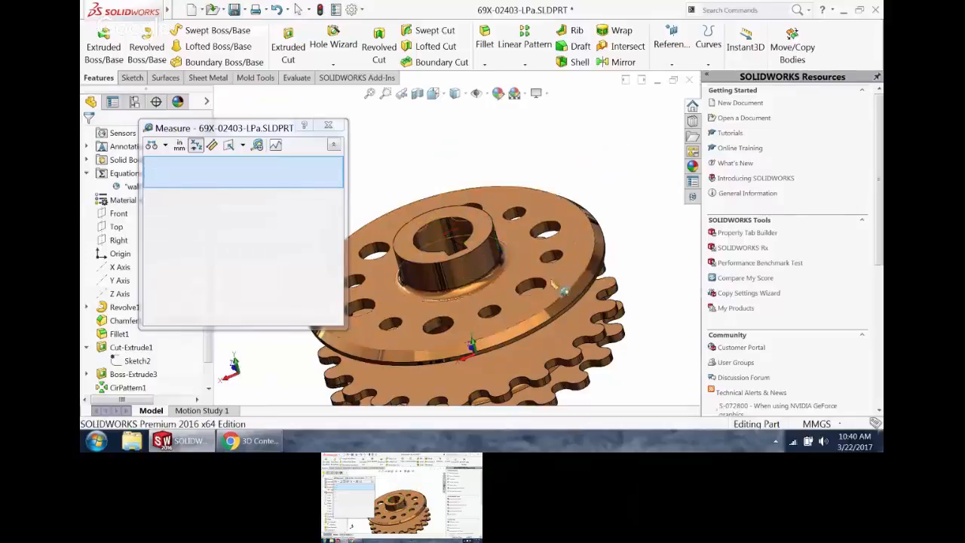
- Measure the total area of the inner faces of all twelve flange holes, then clear the selection
left_click(556, 231)
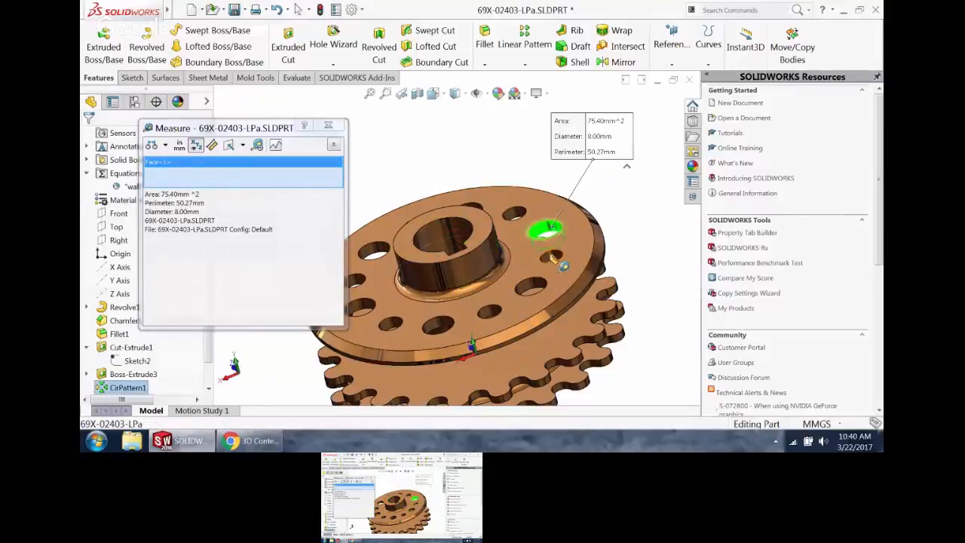
left_click(553, 259)
left_click(535, 285)
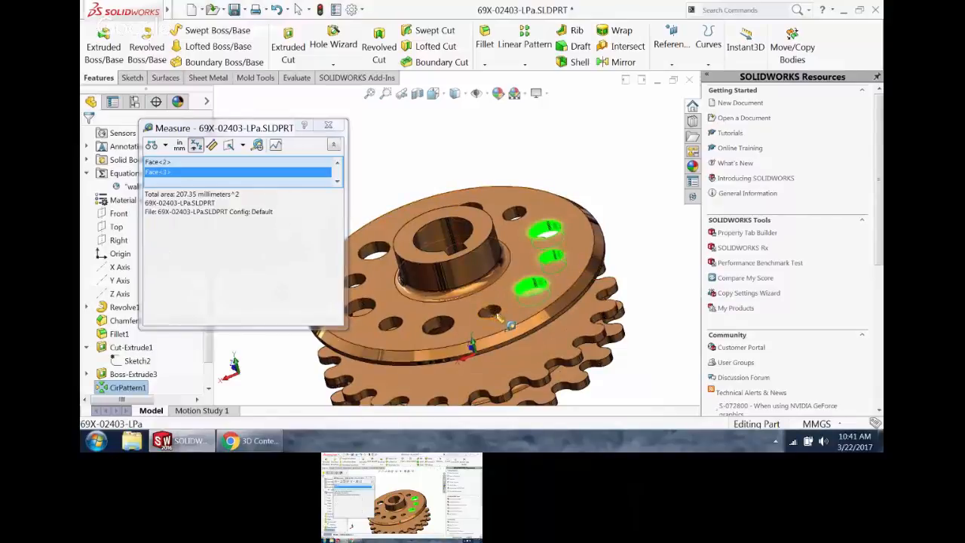
left_click(491, 311)
left_click(439, 324)
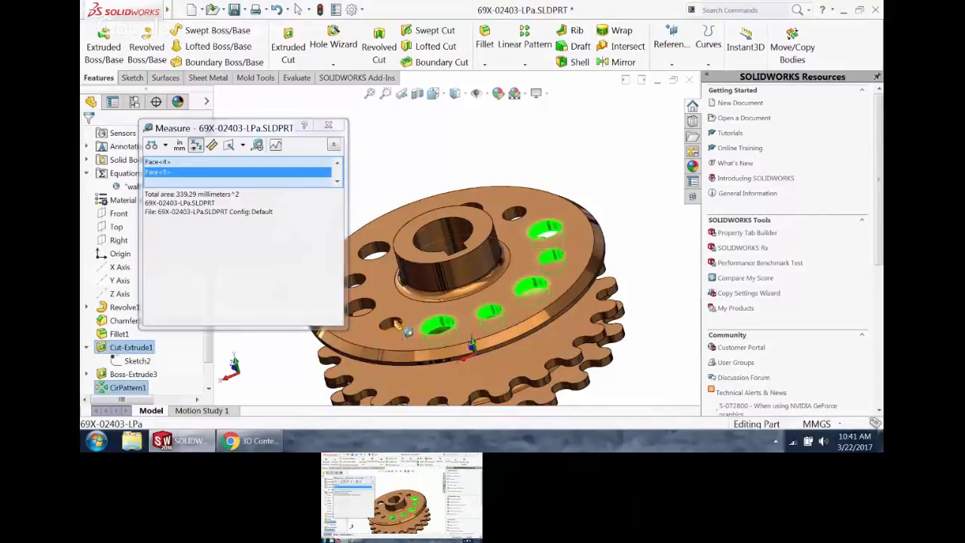
left_click(390, 322)
left_click(363, 304)
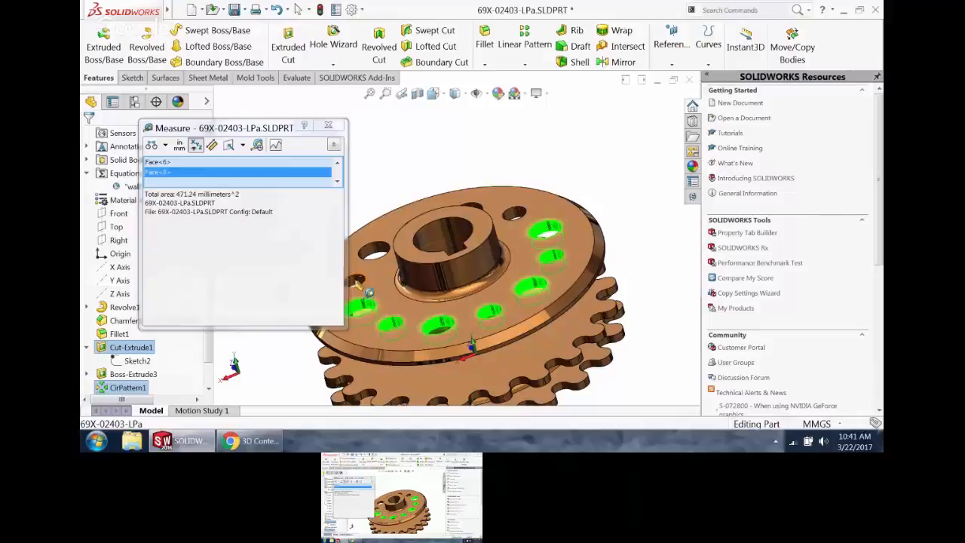
left_click(356, 282)
left_click(374, 253)
middle_click_drag(420, 230, 437, 243)
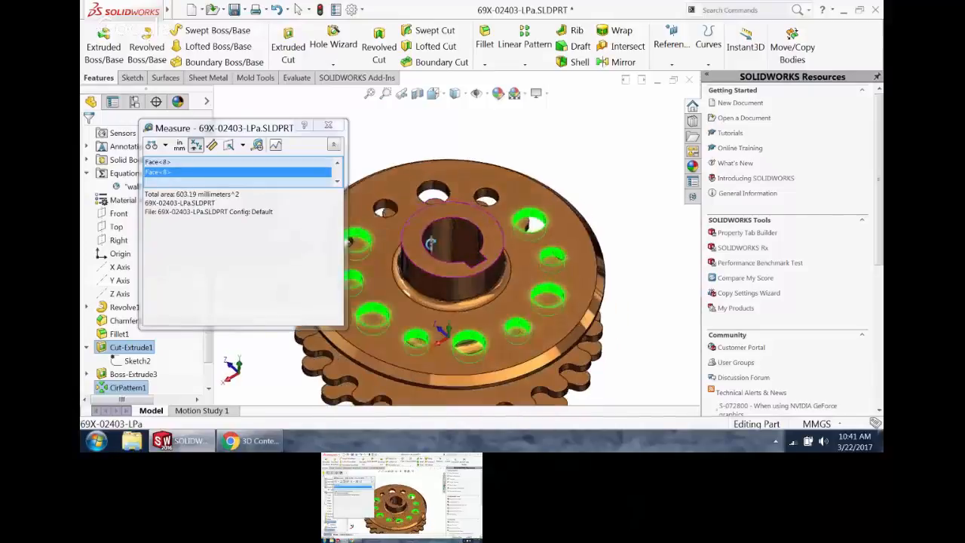
left_click(388, 207)
left_click(438, 196)
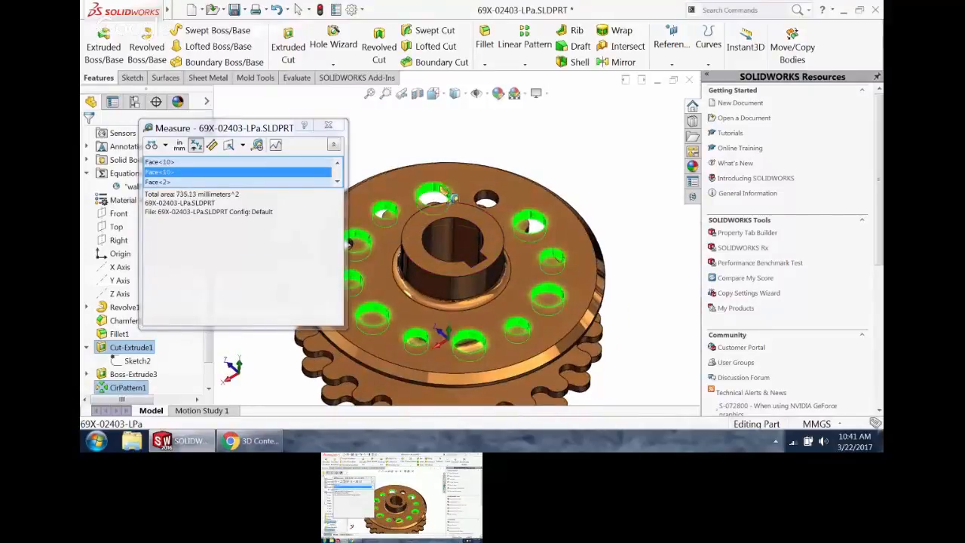
left_click(486, 201)
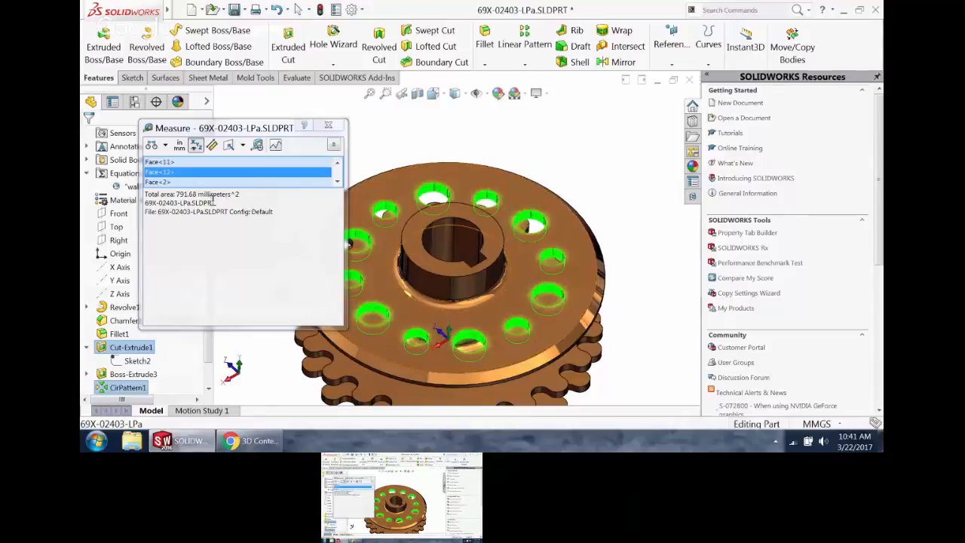
left_click(575, 137)
left_click(657, 222)
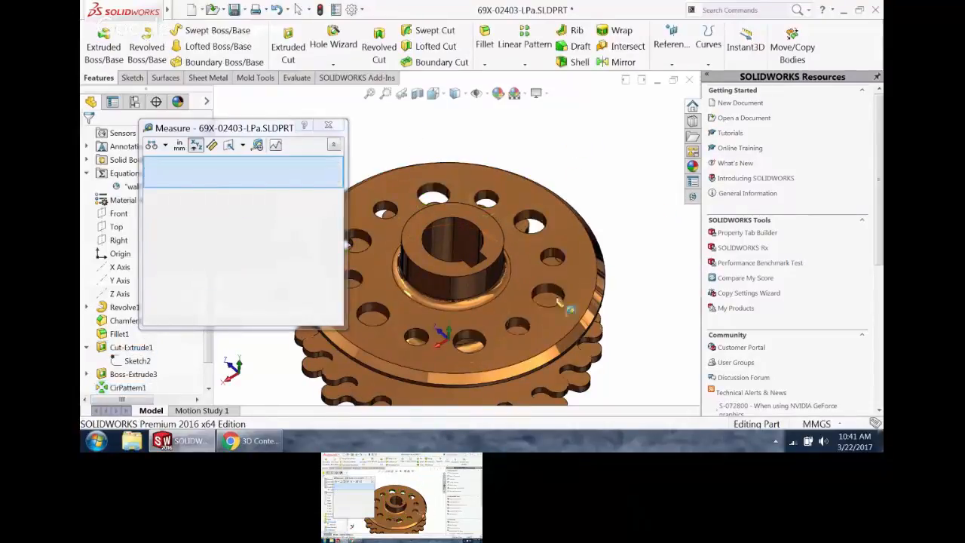
- Clear any remaining measurement selection and close the Measure tool
left_click(509, 255)
middle_click_drag(511, 254, 464, 289)
left_click(436, 251)
scroll(455, 228, "up", 5)
left_click(457, 337)
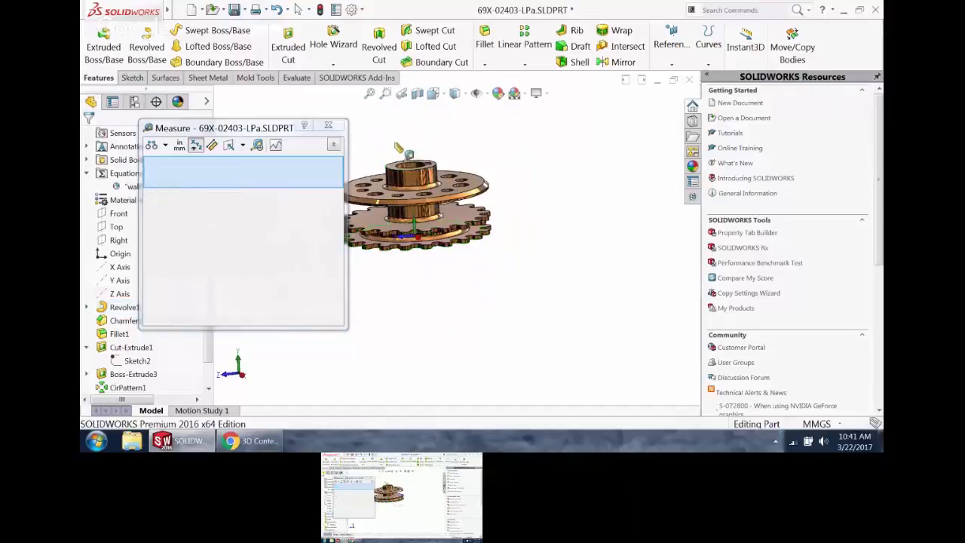
left_click(328, 125)
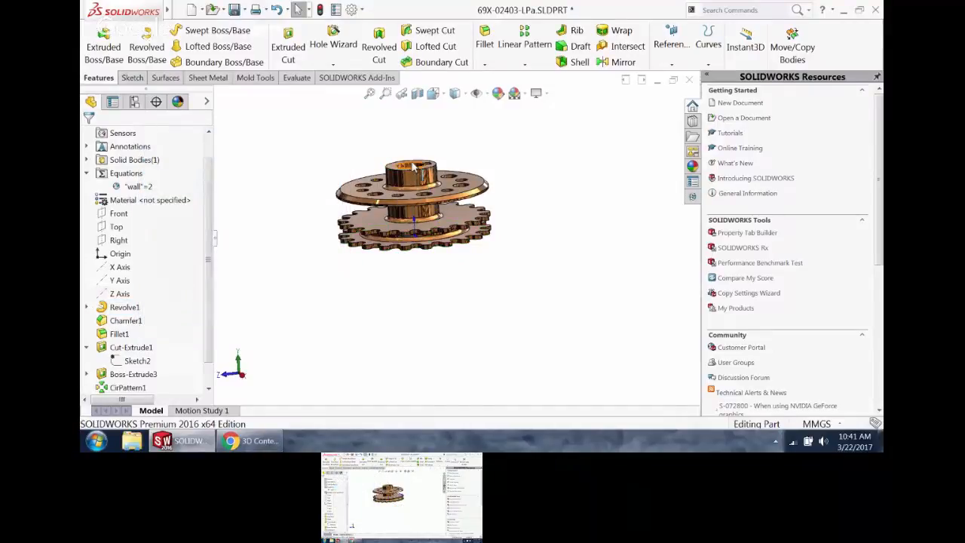
- Check the diameter of a larger flange hole's edge and the length of a keyway edge by selecting each without the Measure tool
scroll(401, 150, "down", 4)
middle_click_drag(414, 247, 417, 272)
scroll(417, 271, "up", 2)
scroll(416, 272, "down", 2)
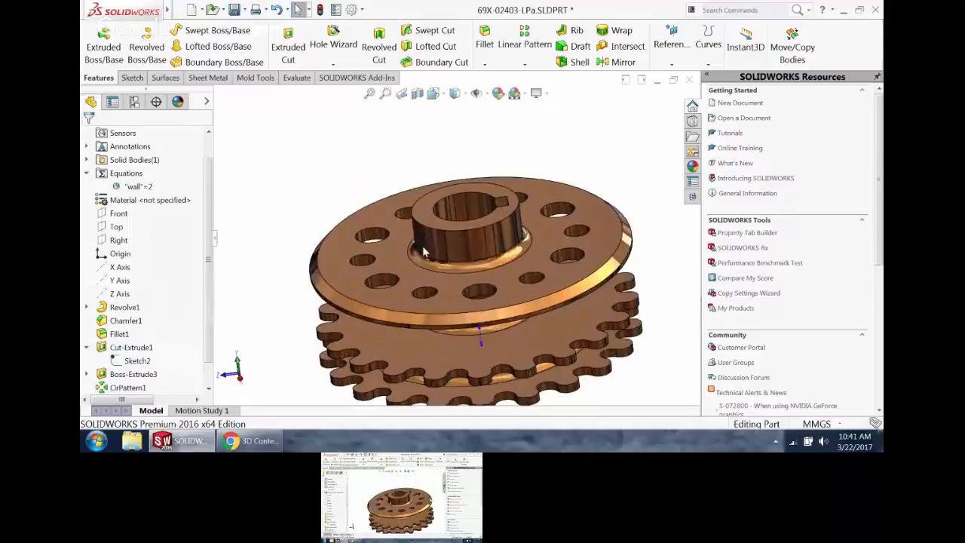
left_click(580, 255)
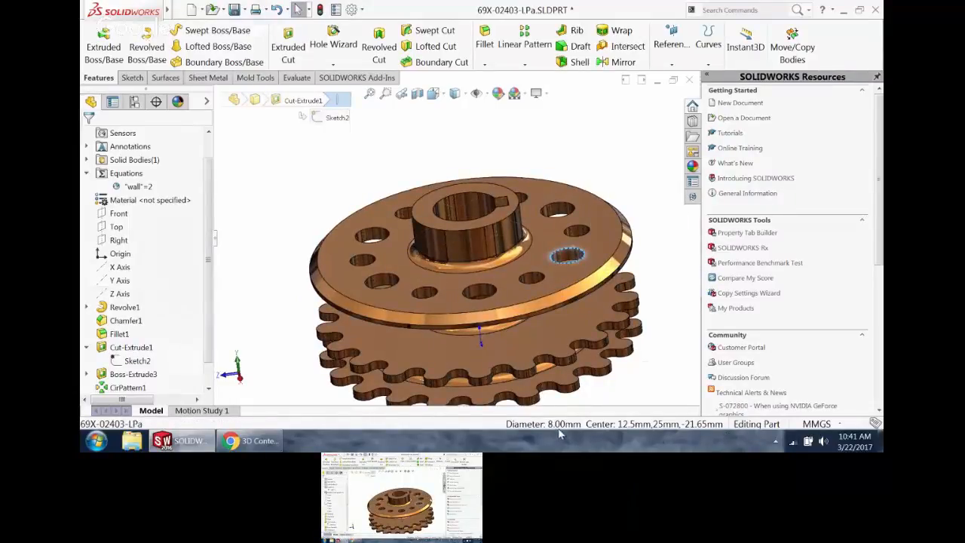
left_click(498, 205)
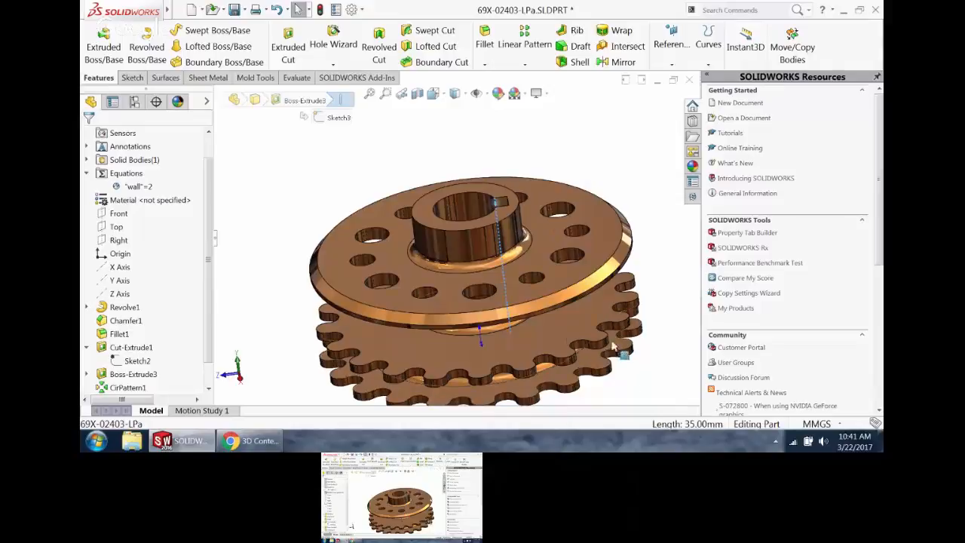
middle_click_drag(567, 361, 528, 238)
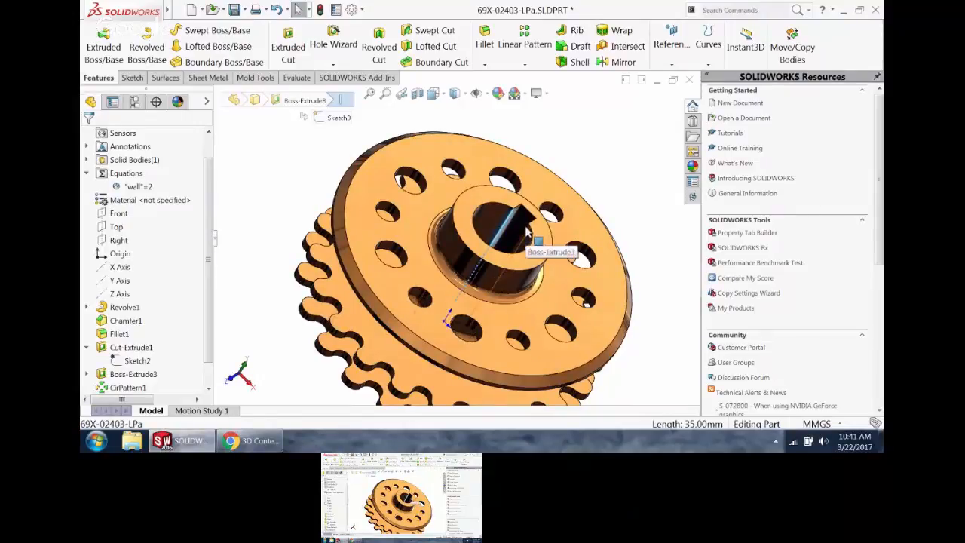
- Check the distance between two parallel keyway edges by selecting both without the Measure tool, then clear the selection
left_click(528, 232, "ctrl")
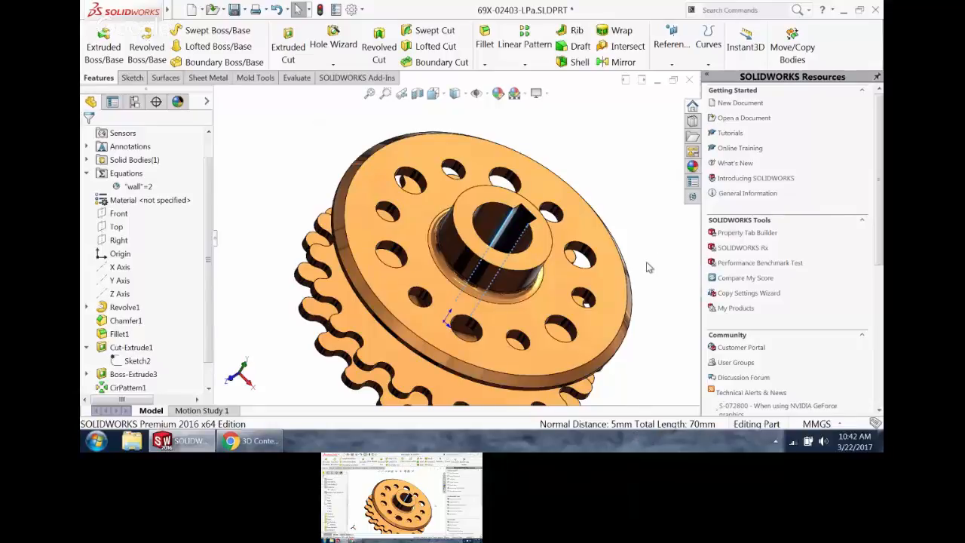
scroll(642, 266, "down", 4)
middle_click_drag(631, 272, 306, 203)
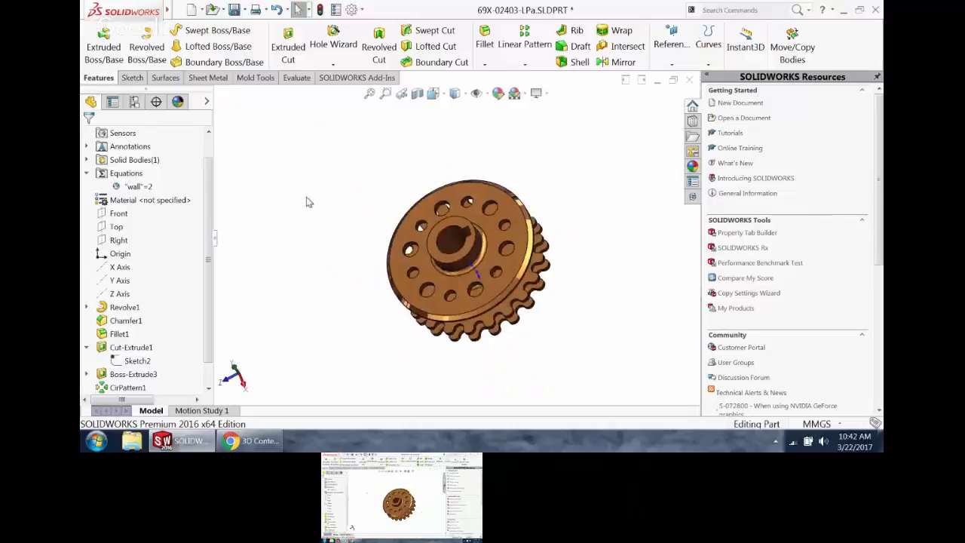
scroll(302, 196, "up", 3)
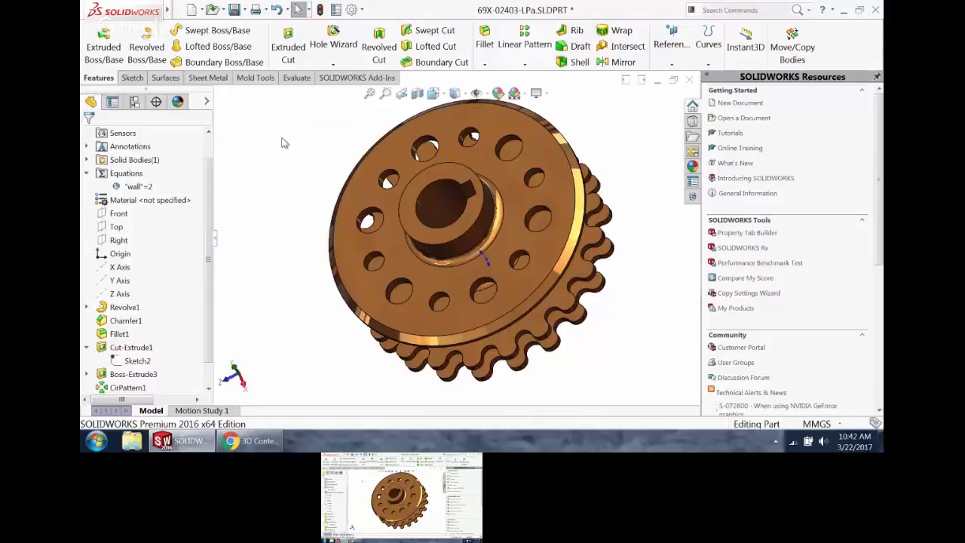
- Open the IGES file 69X-02365-LPx.IGS from the Magic - Copy folder
left_click(213, 9)
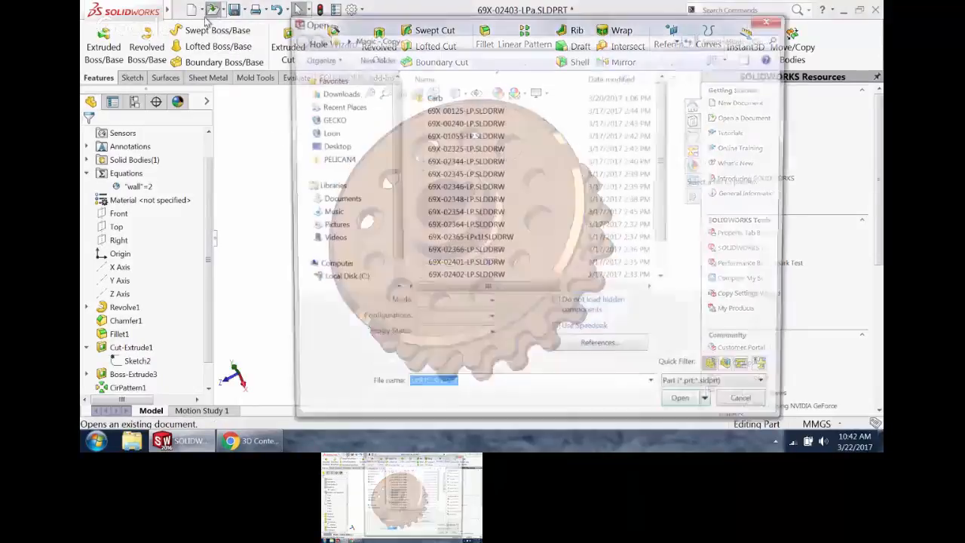
left_click(723, 389)
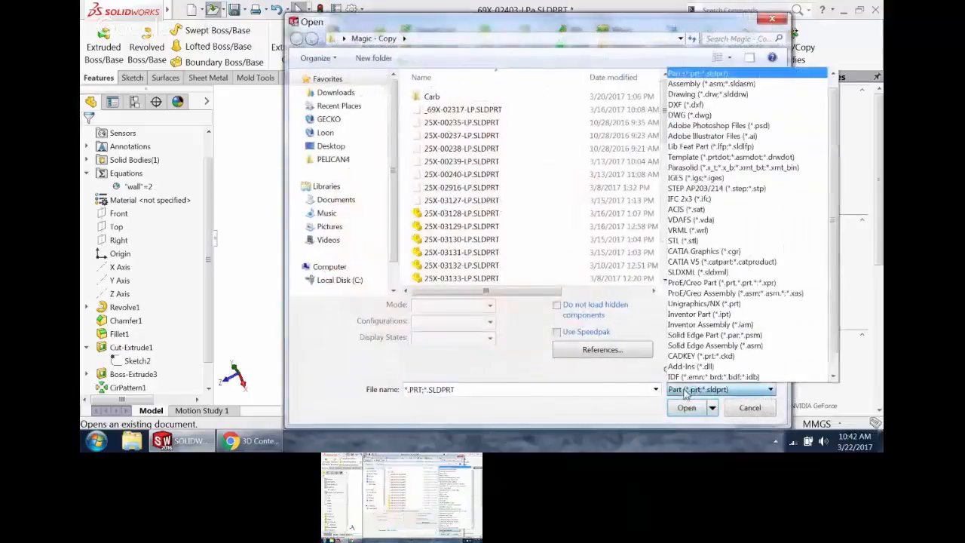
left_click(694, 178)
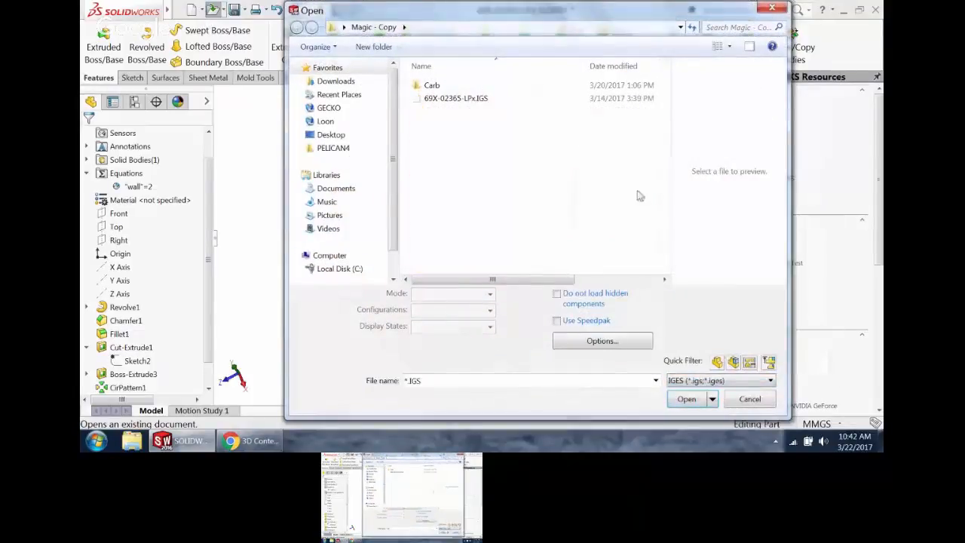
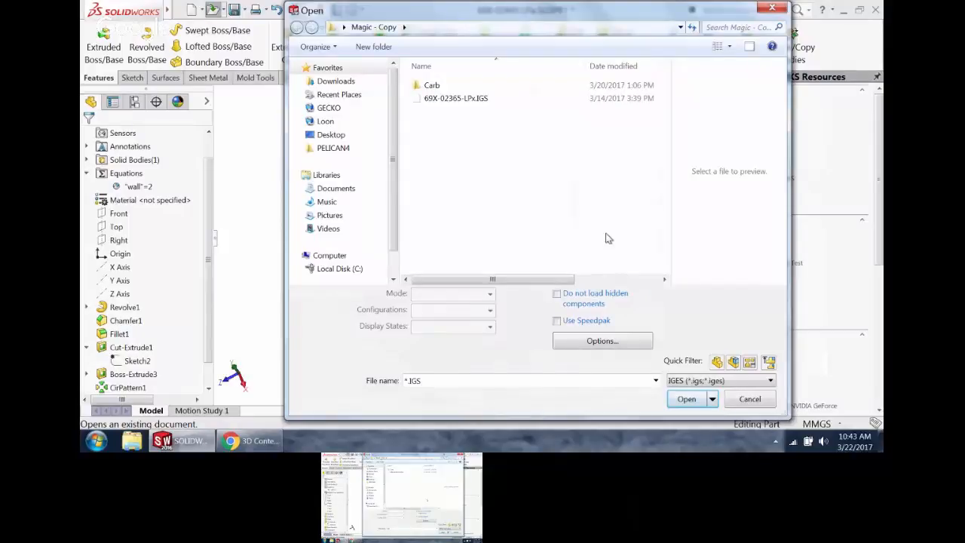
left_click(474, 112)
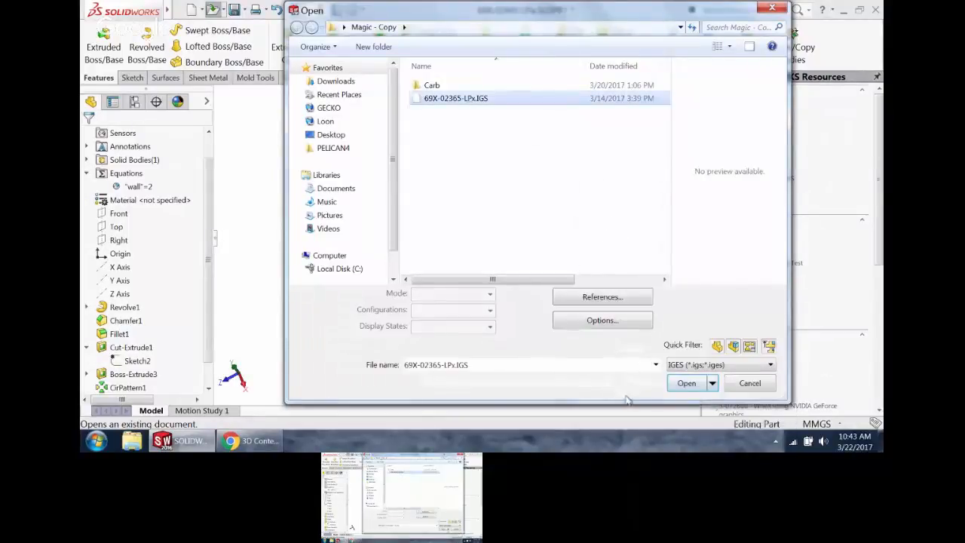
left_click(687, 384)
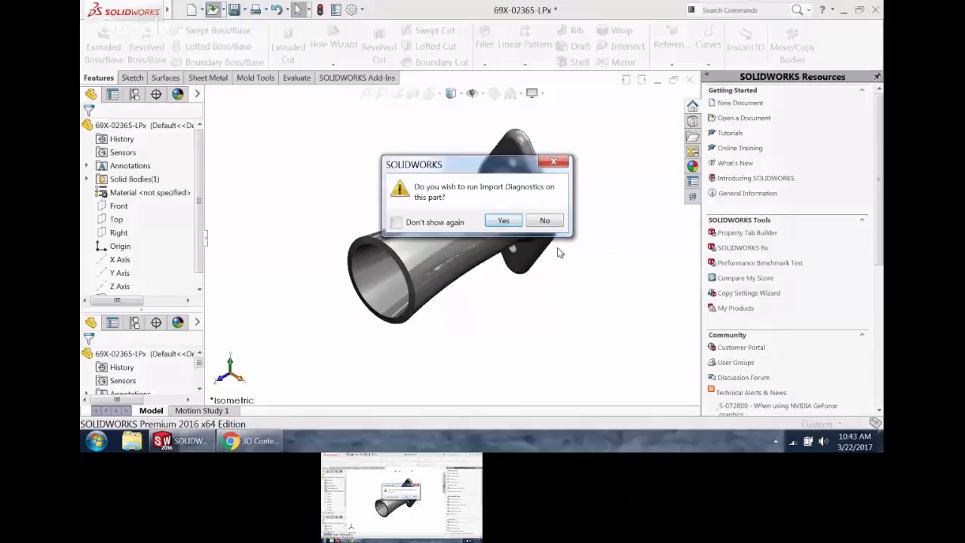
- Run Import Diagnostics on the imported part, attempt to heal all faulty faces and accept the repair
left_click(504, 220)
left_click_drag(197, 231, 196, 272)
left_click(125, 204)
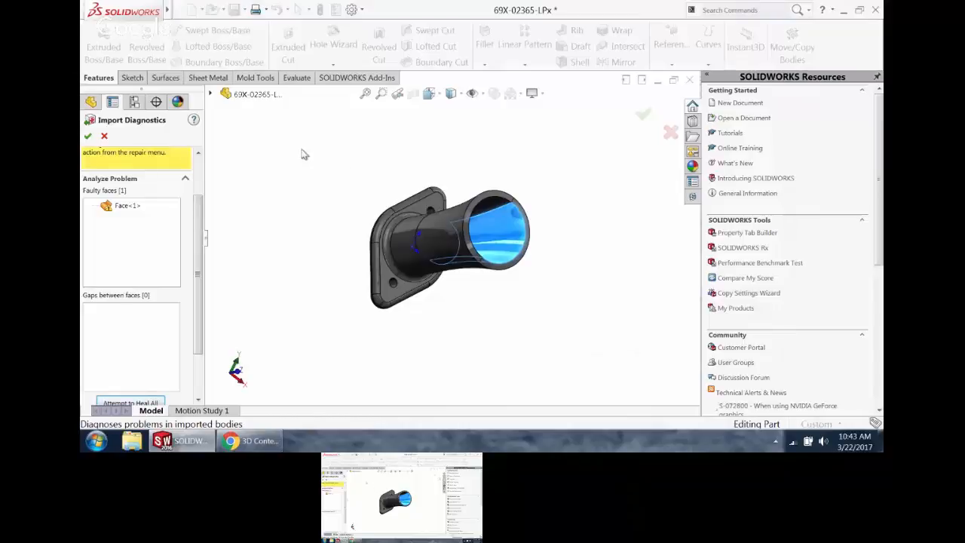
left_click_drag(198, 226, 190, 307)
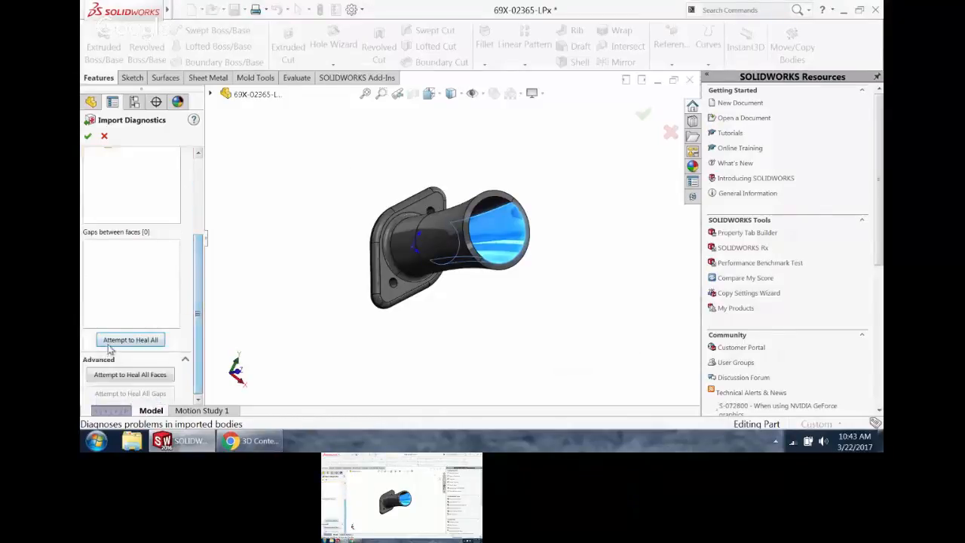
left_click(150, 341)
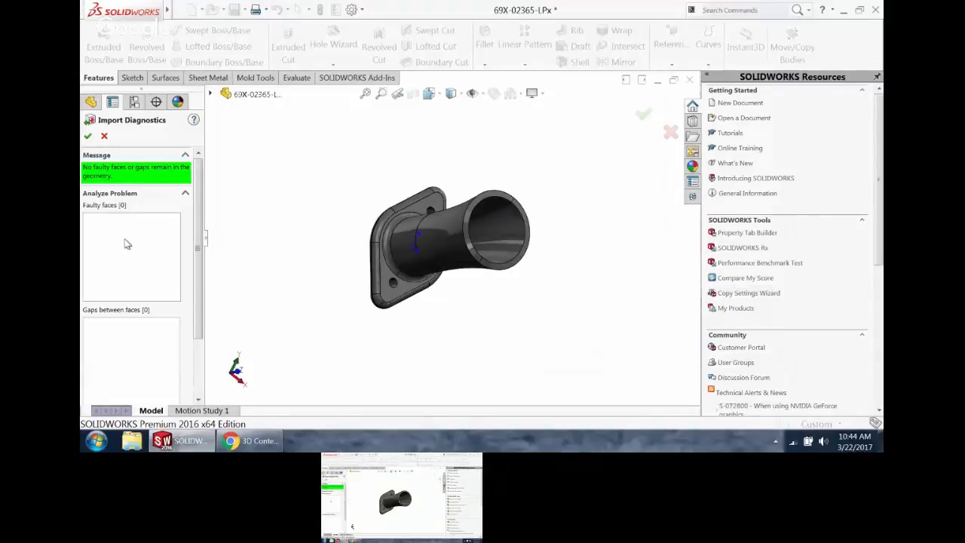
left_click(87, 136)
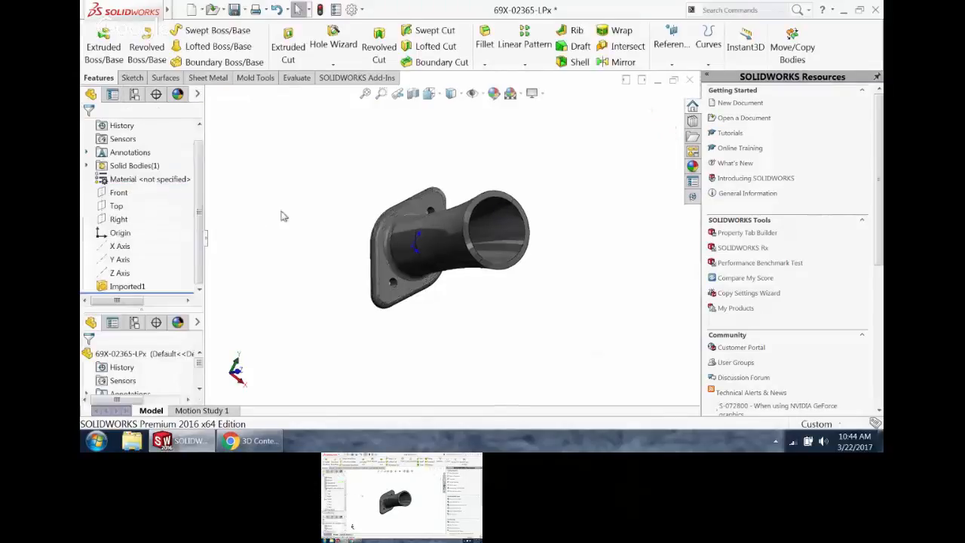
- Recheck the Imported1 feature with Import Diagnostics for faulty faces and gaps, then close it without changes
right_click(136, 287)
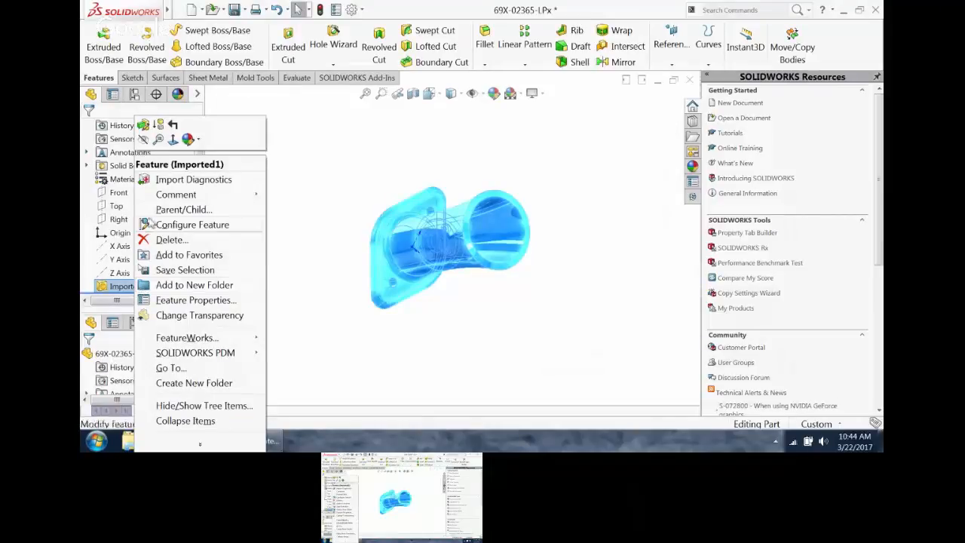
left_click(170, 181)
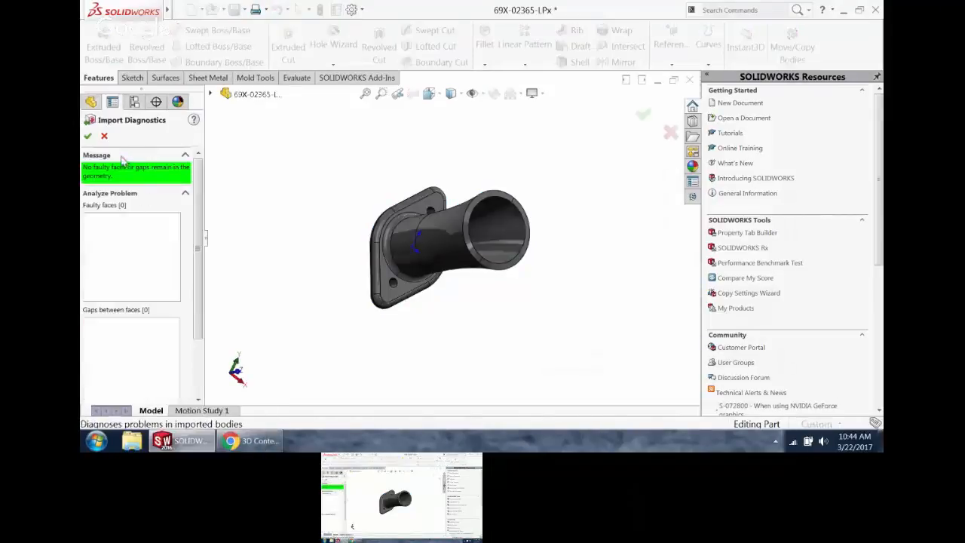
left_click(104, 137)
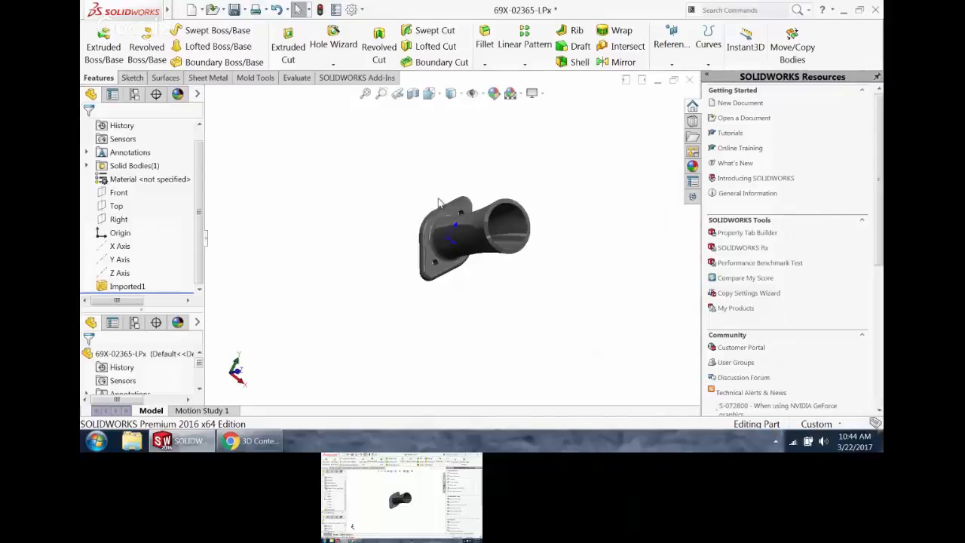
- Examine where the part origin lies relative to the flange and tube of the imported body
middle_click_drag(487, 184, 472, 78)
scroll(498, 283, "down", 3)
scroll(472, 215, "up", 4)
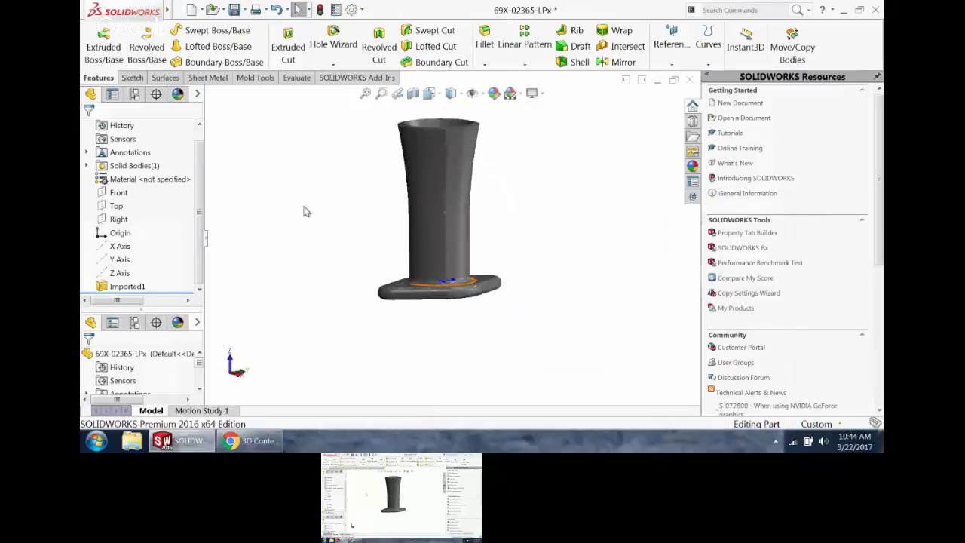
left_click(120, 232)
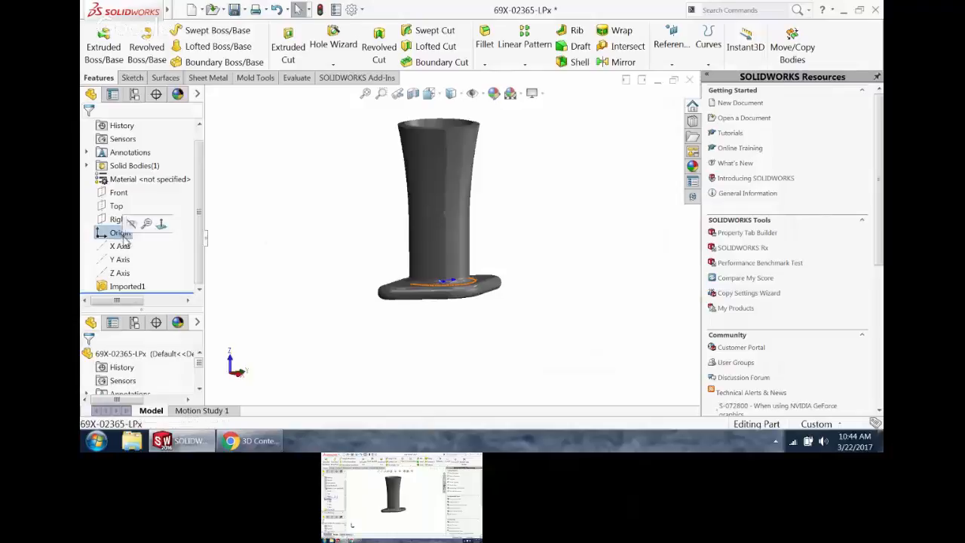
scroll(476, 263, "down", 3)
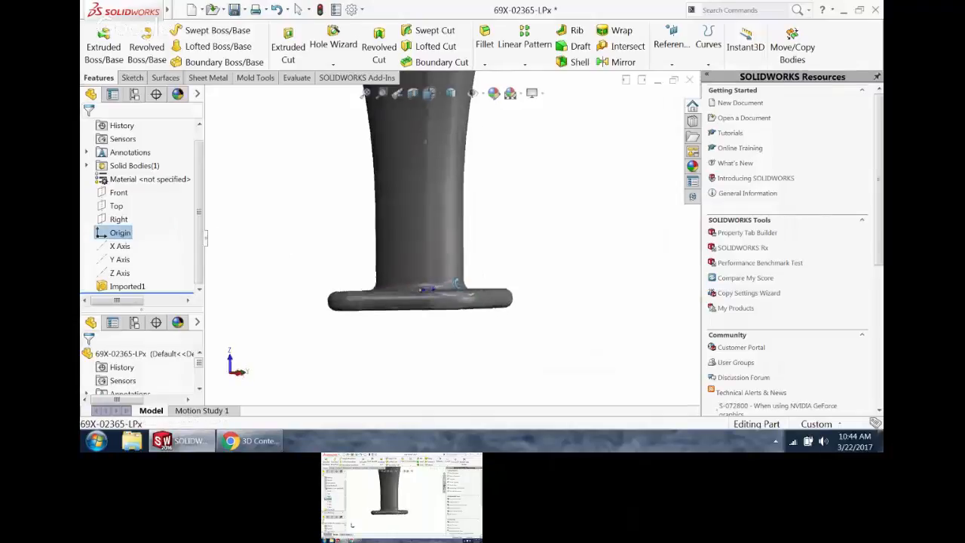
middle_click_drag(454, 275, 463, 335)
scroll(457, 267, "up", 2)
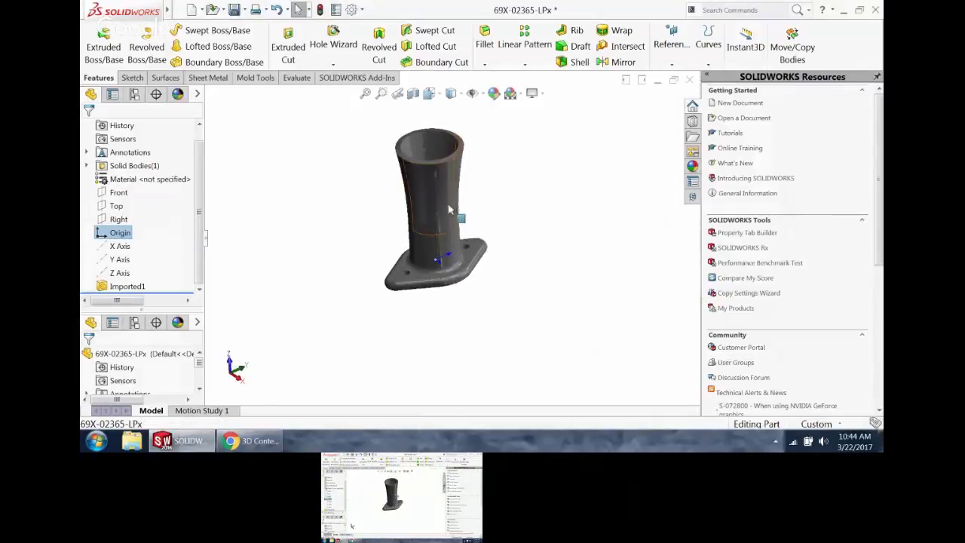
scroll(477, 167, "down", 2)
left_click(287, 208)
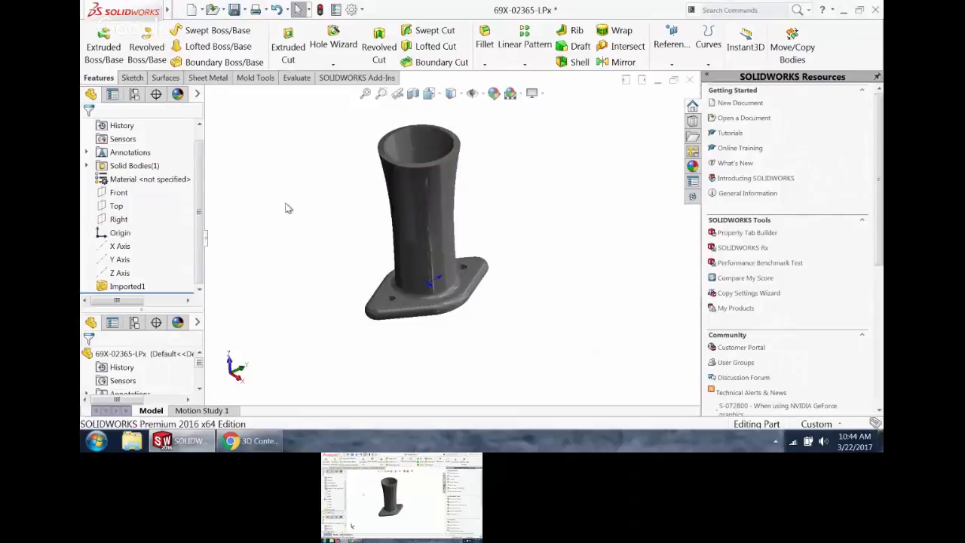
- Start Move/Copy Bodies in Translate/Rotate mode on the imported body and try moving it 34 mm in Y and 30 mm in Z
left_click(87, 165)
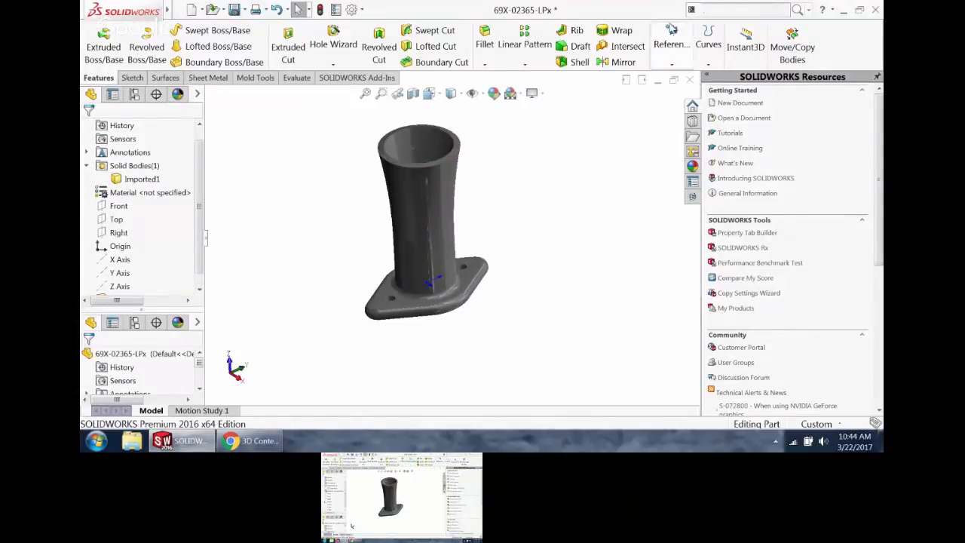
type("move")
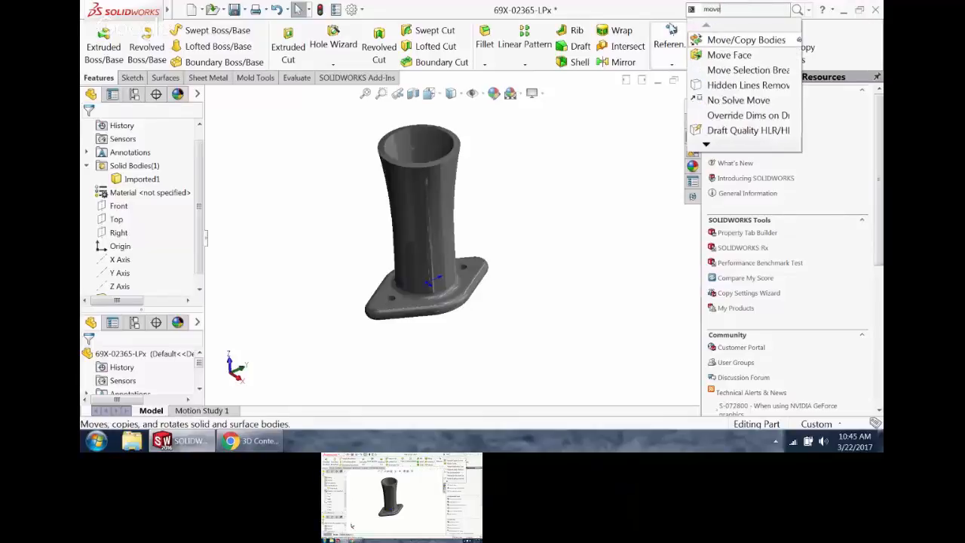
left_click(732, 40)
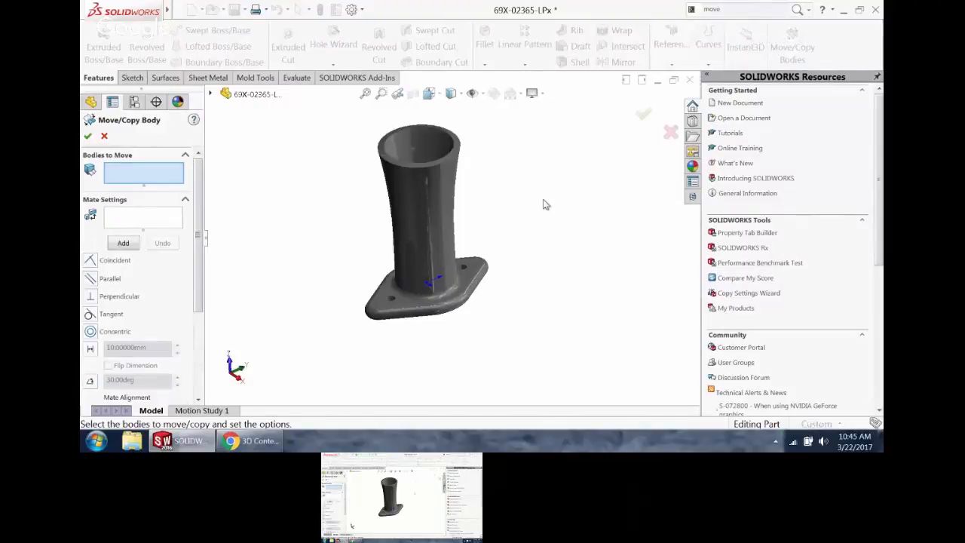
left_click_drag(198, 230, 196, 324)
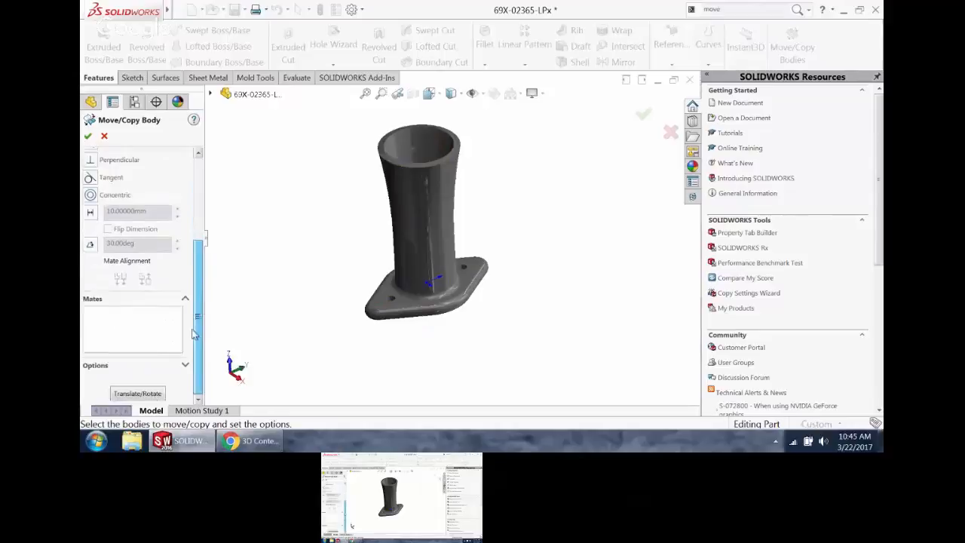
left_click(150, 395)
left_click(169, 230)
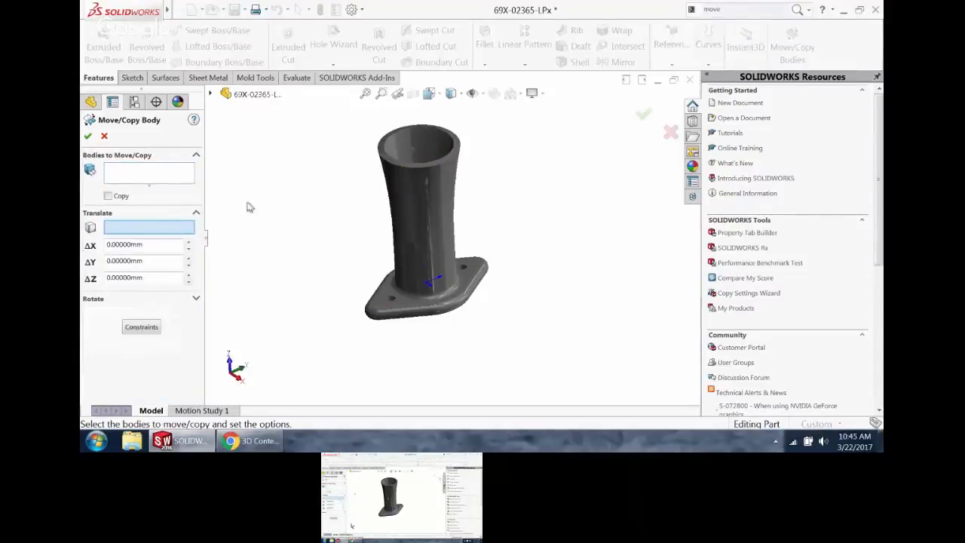
left_click(180, 175)
left_click(451, 217)
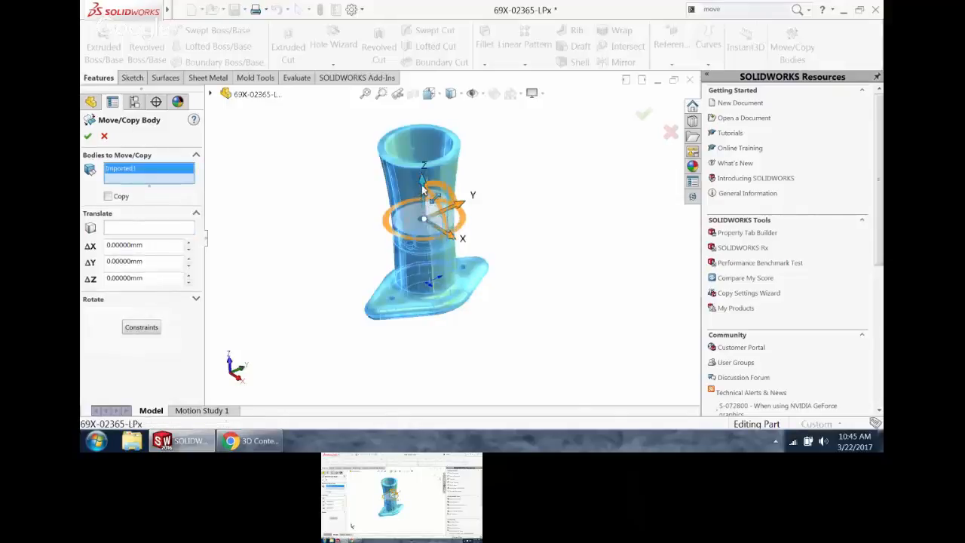
left_click_drag(423, 191, 541, 125)
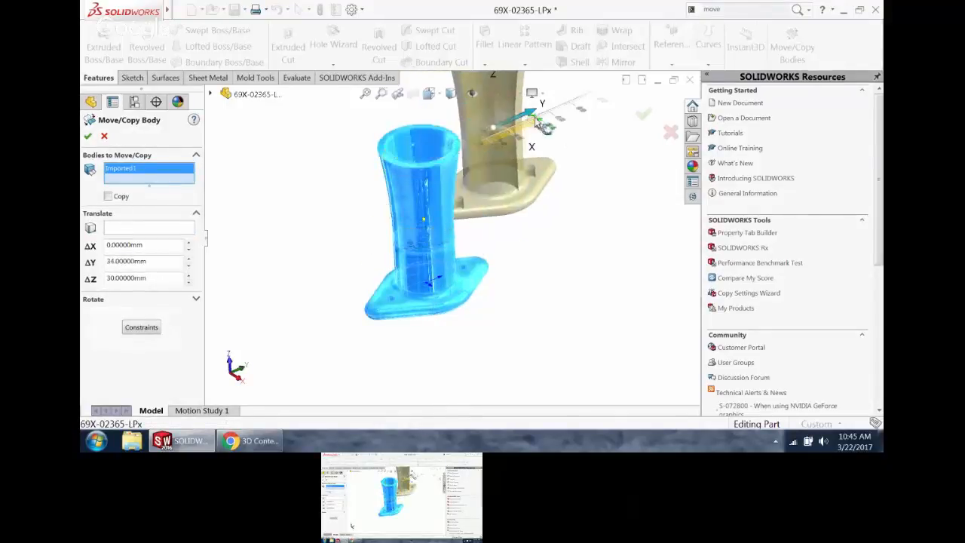
- Set the Y and Z coordinates of the body's rotation origin to 0 mm in the Rotate settings
left_click(105, 300)
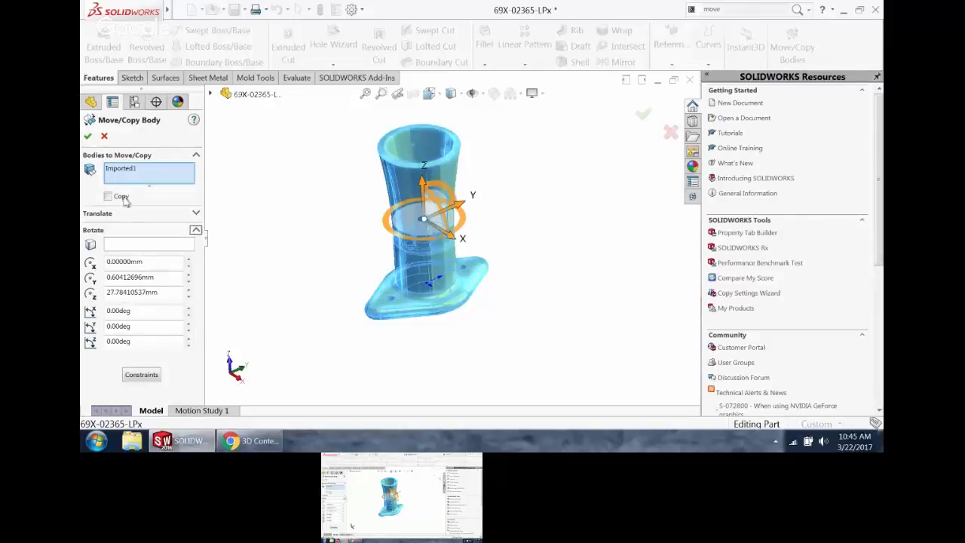
left_click_drag(171, 278, 83, 290)
type("0")
key("Return")
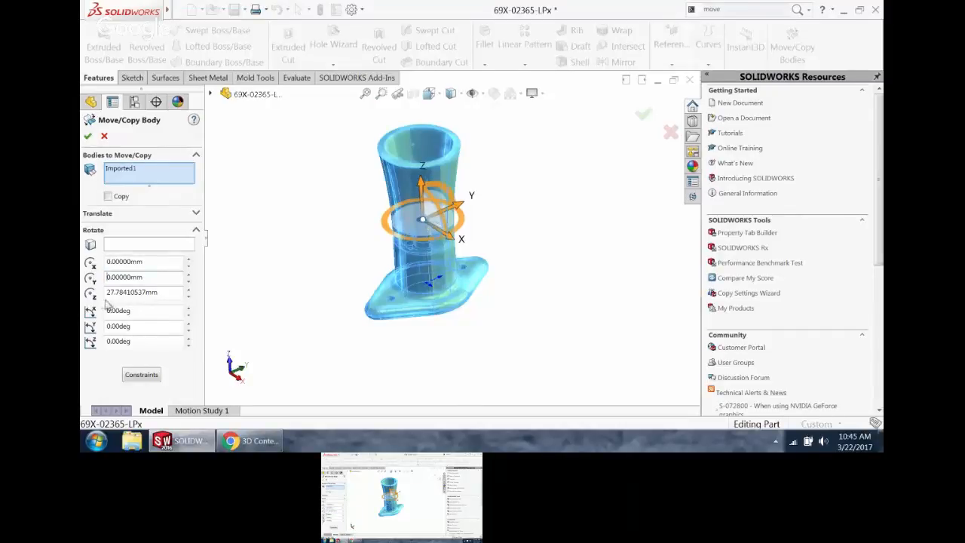
left_click_drag(172, 294, 86, 294)
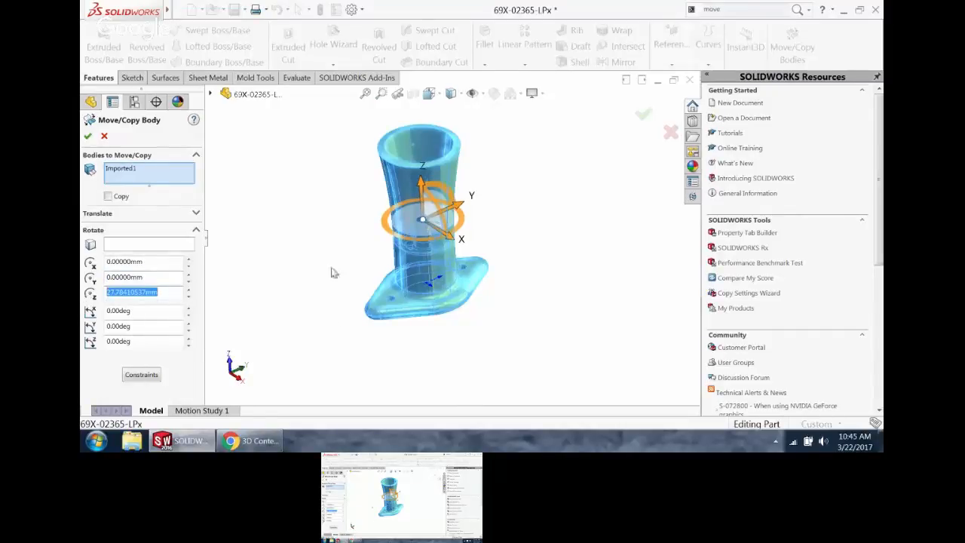
right_click_drag(295, 240, 332, 211)
left_click(534, 229)
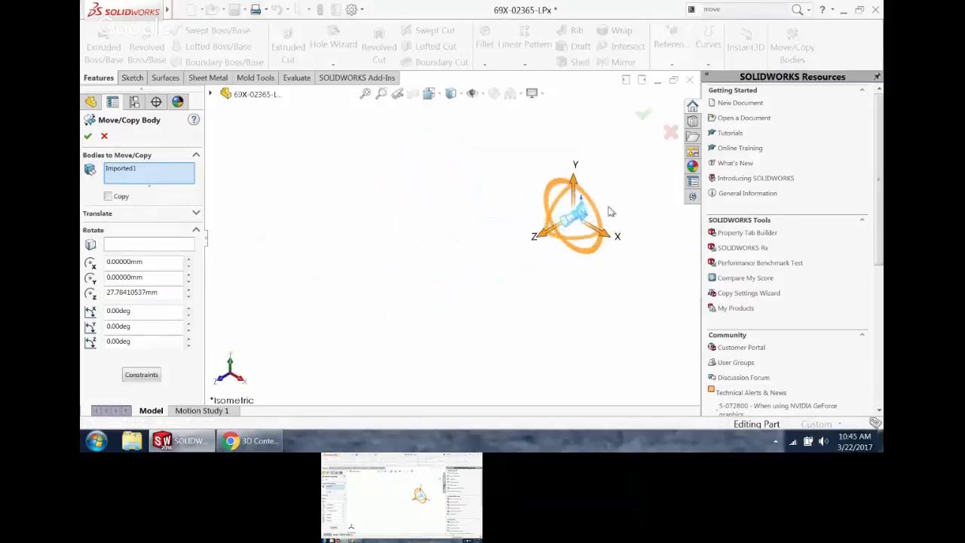
scroll(504, 130, "down", 2)
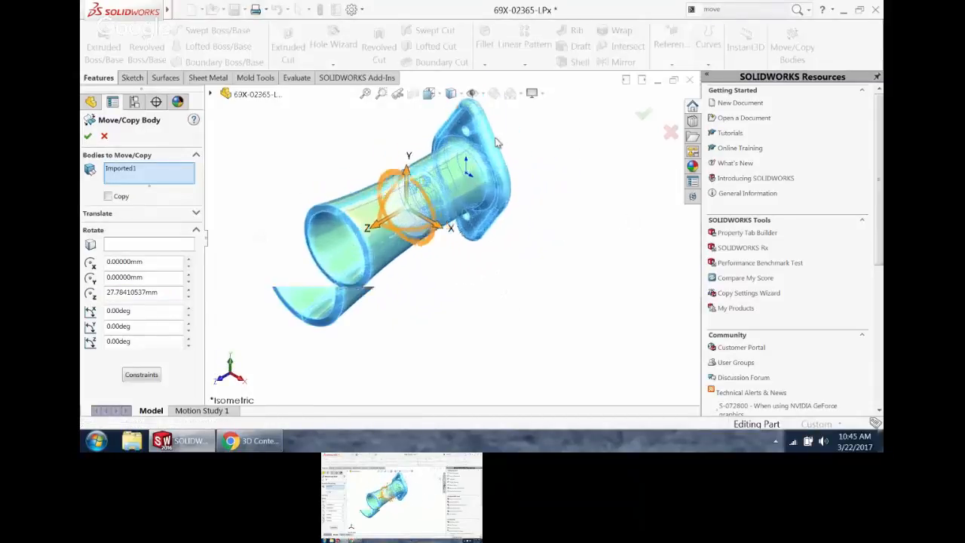
left_click(173, 292)
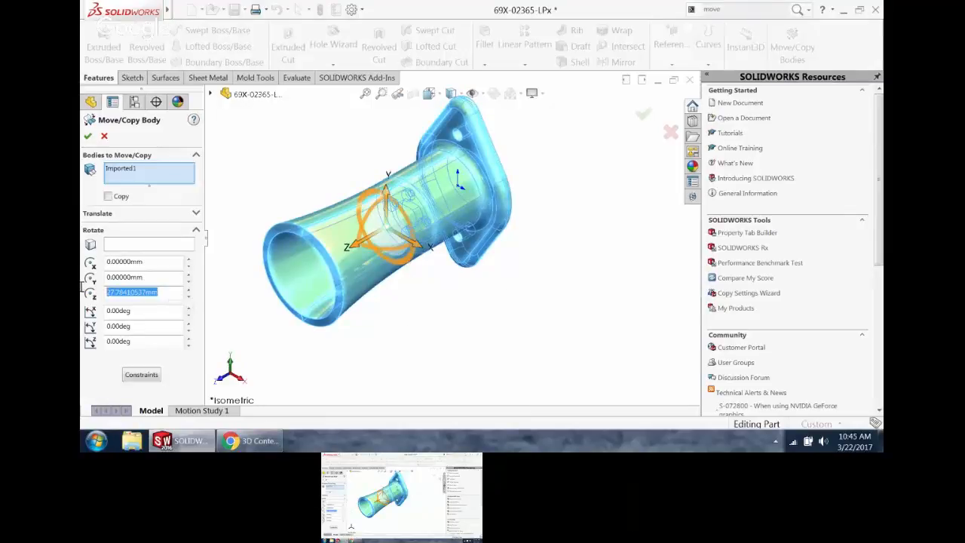
type("0")
key("Return")
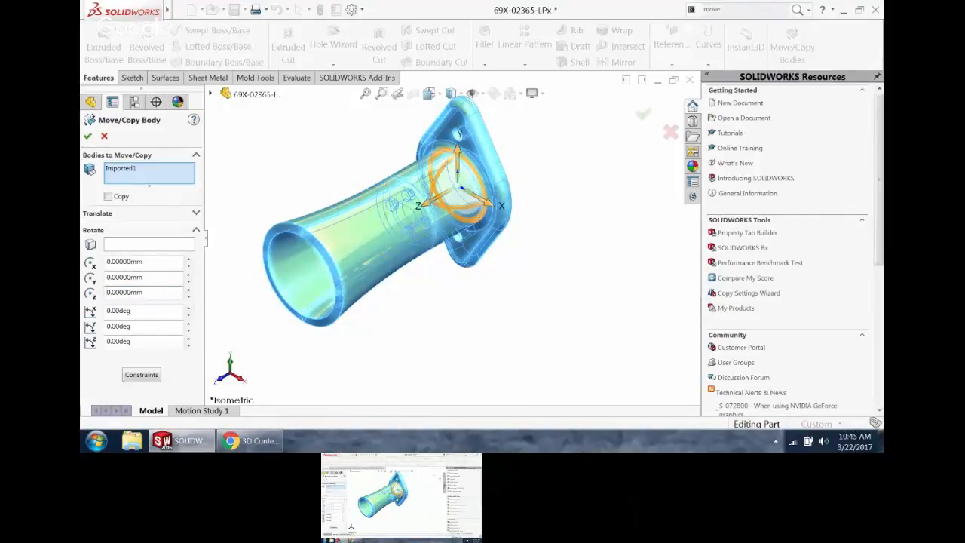
- Rotate the imported body -90° about the X axis and accept the Move/Copy Body feature
left_click(142, 310)
type("90")
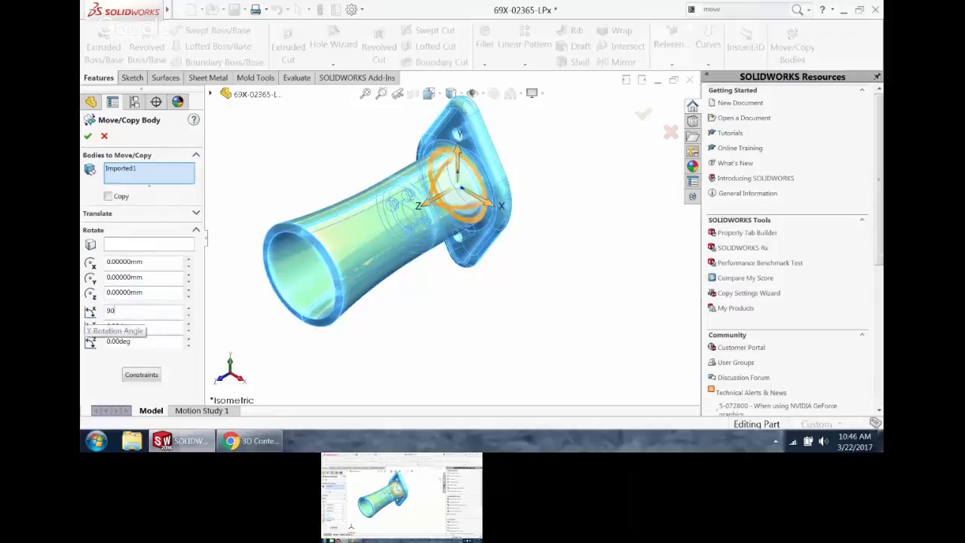
key("Return")
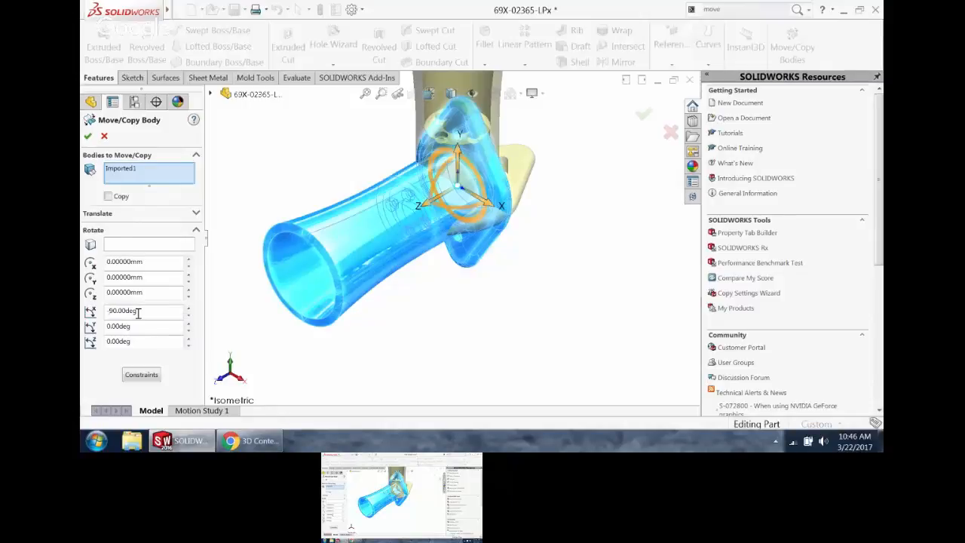
scroll(375, 204, "up", 4)
scroll(509, 153, "down", 2)
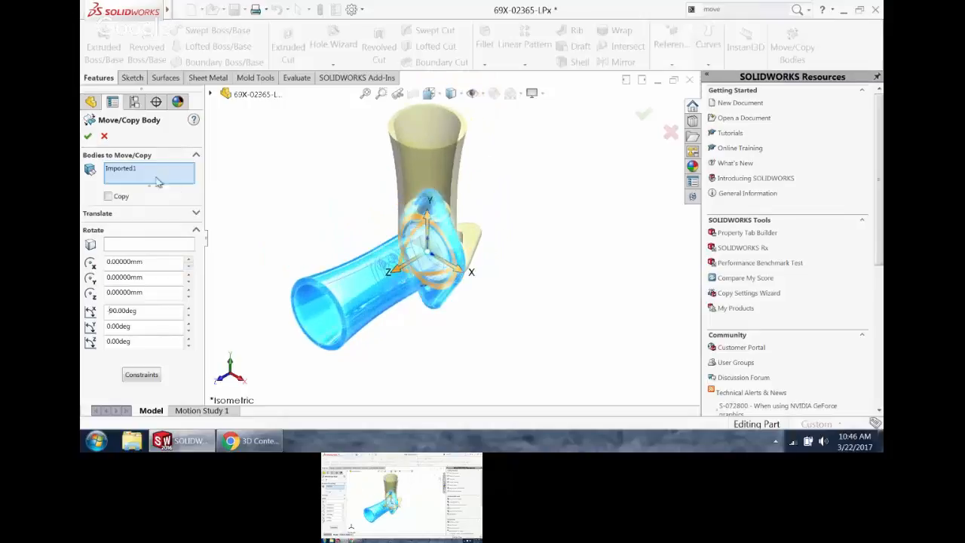
left_click(88, 136)
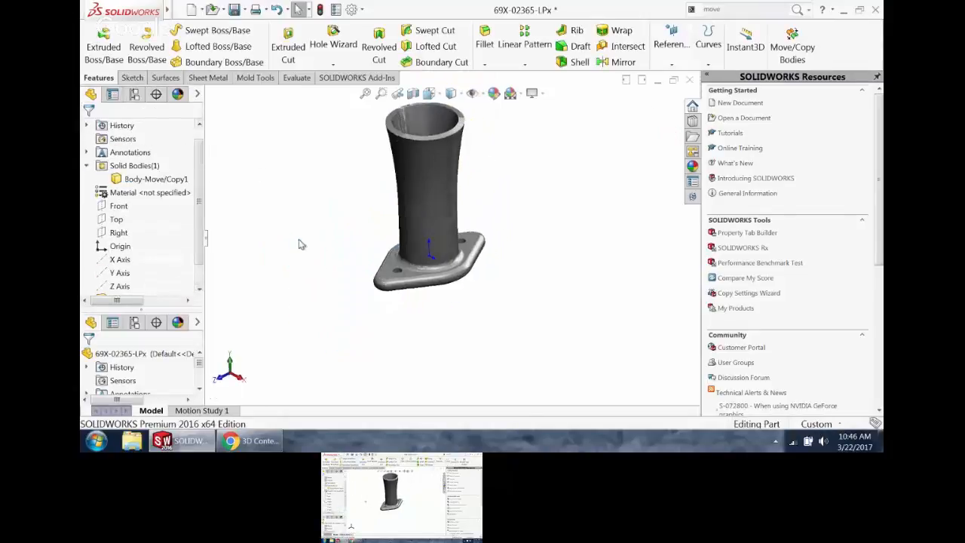
key("ctrl+7")
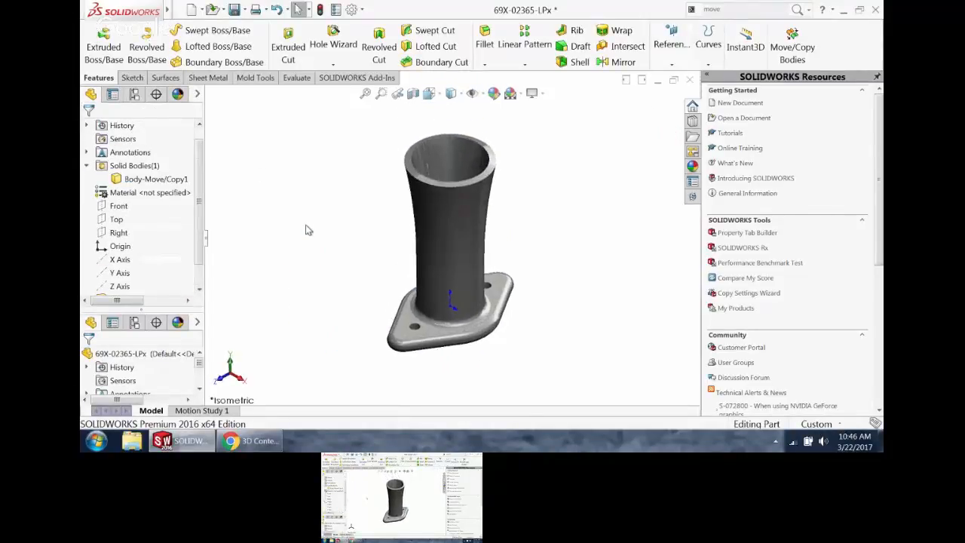
- Find the Move/Copy Bodies command through the command search and add a shortcut for it beside Fillet on the Features ribbon
left_click(726, 8)
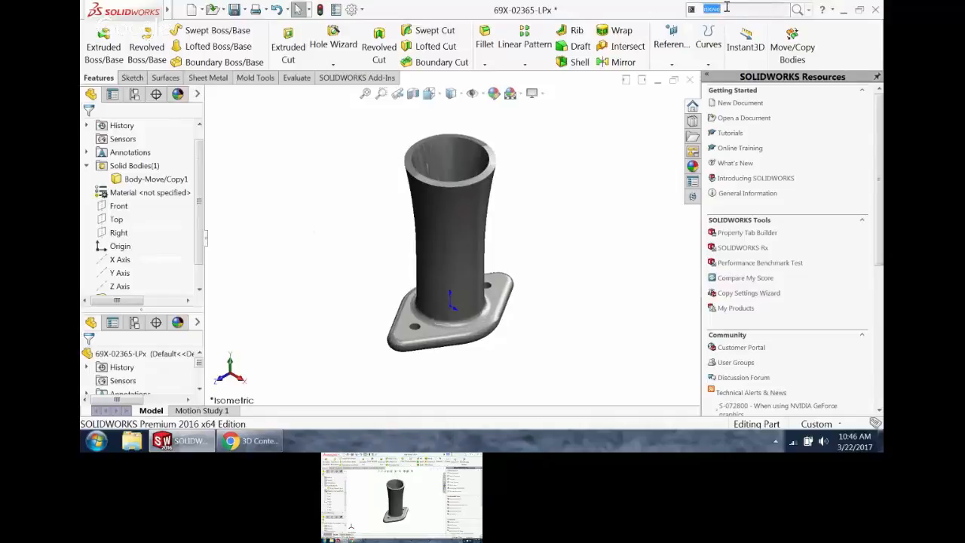
type("move")
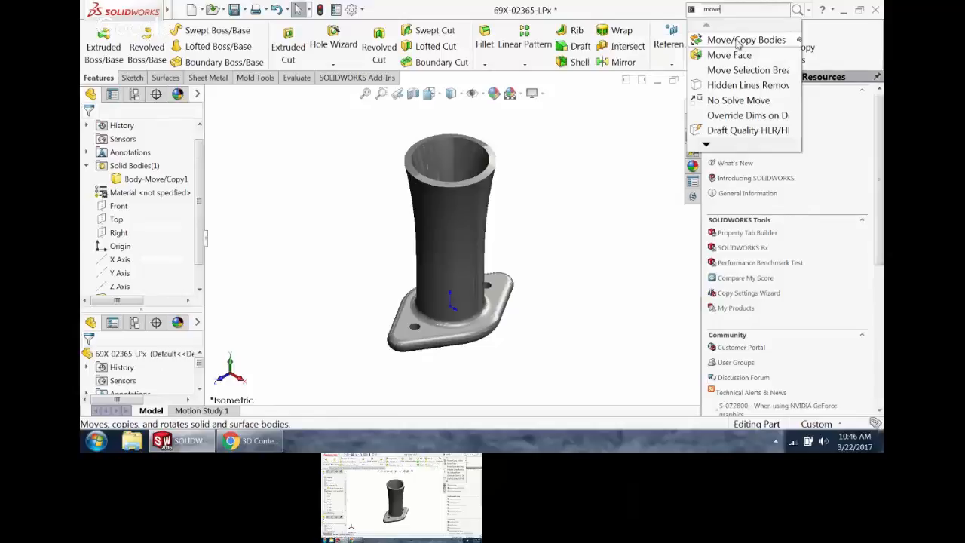
left_click_drag(505, 36, 509, 40)
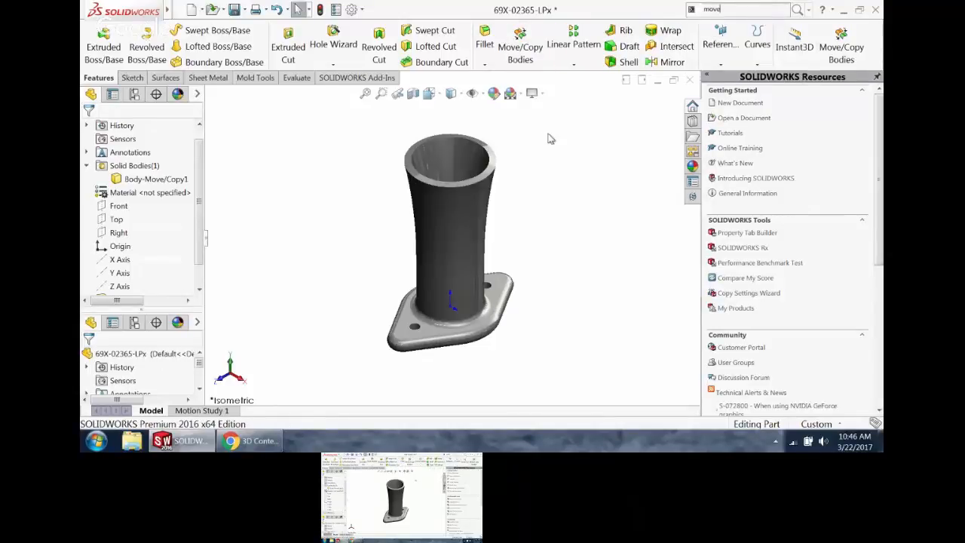
- Use Move/Copy Bodies constraints to mate the flange's bottom face coincident with the part origin
left_click(507, 49)
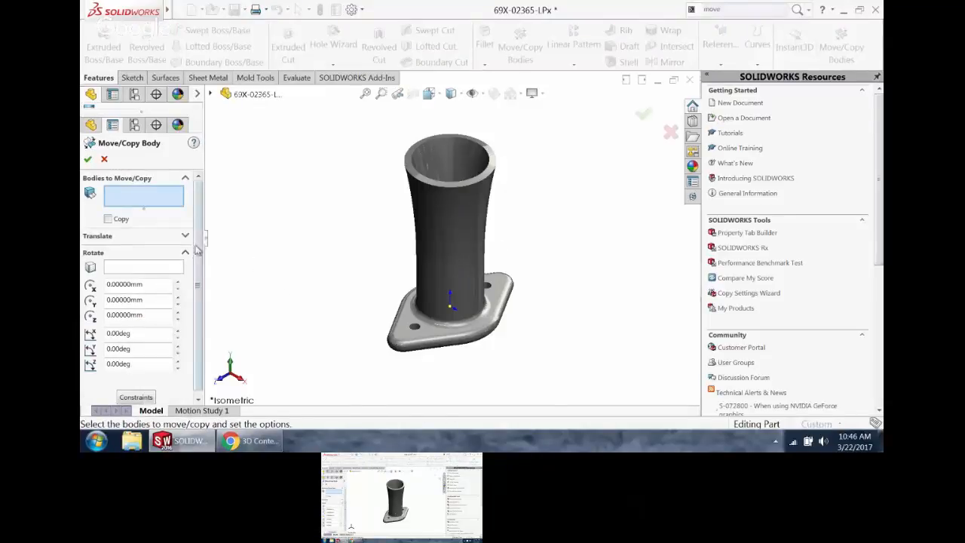
left_click_drag(197, 250, 153, 399)
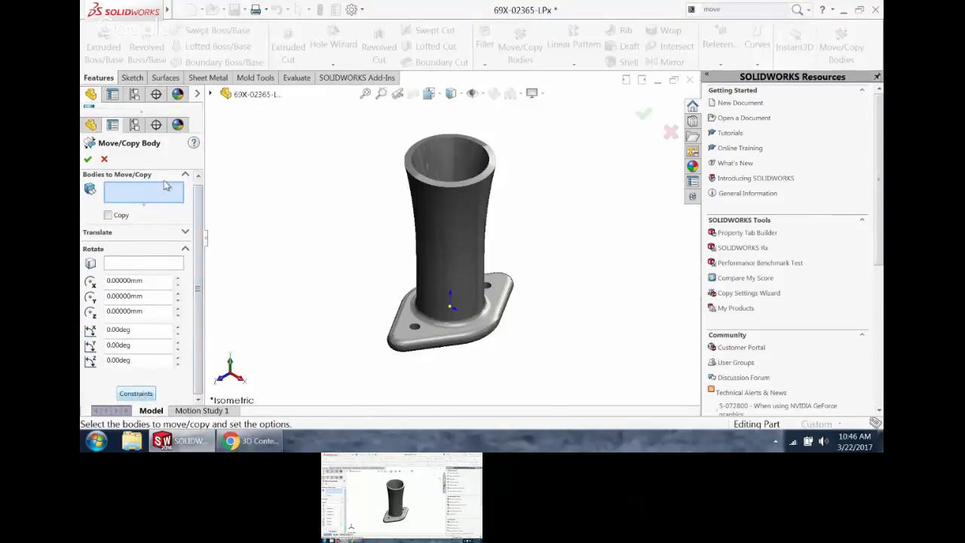
left_click(417, 230)
left_click(136, 393)
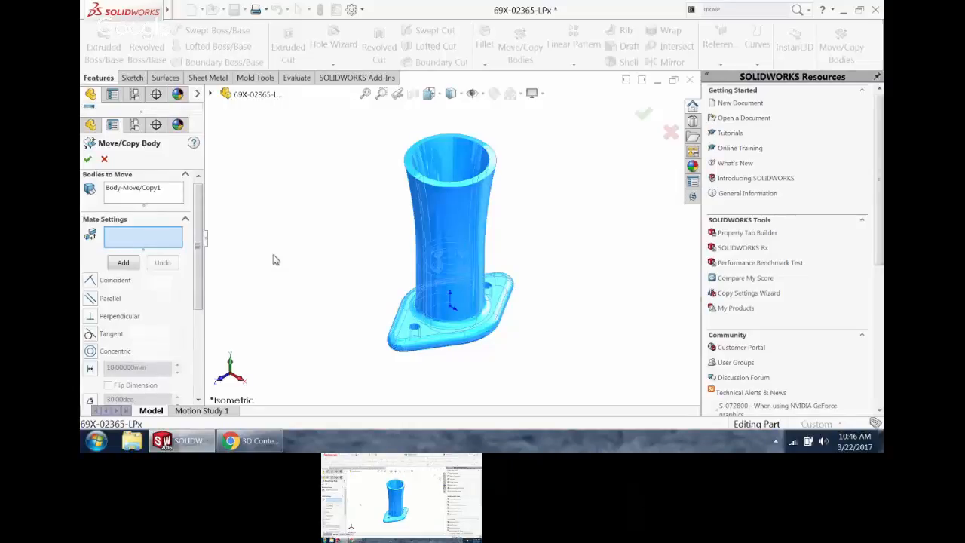
left_click(451, 305)
middle_click_drag(451, 305, 438, 297)
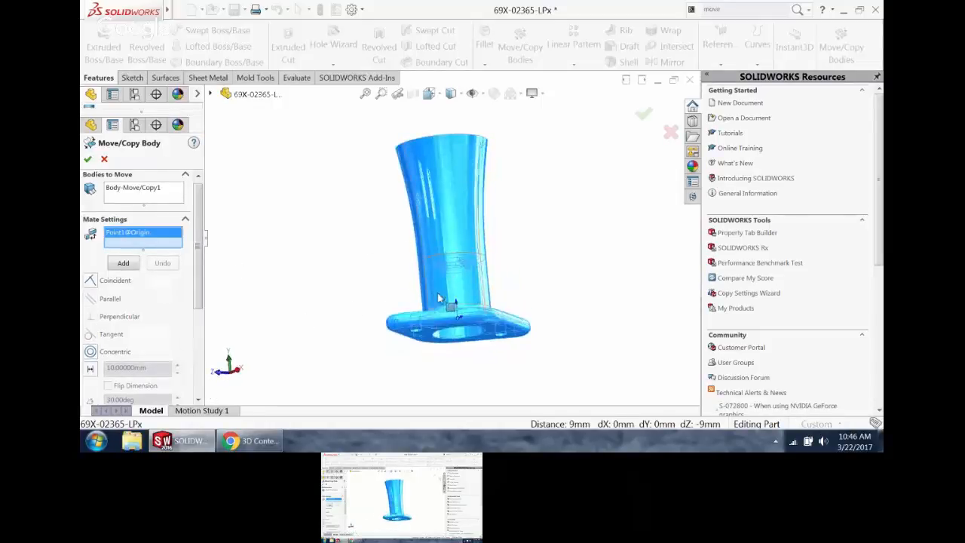
left_click(434, 340)
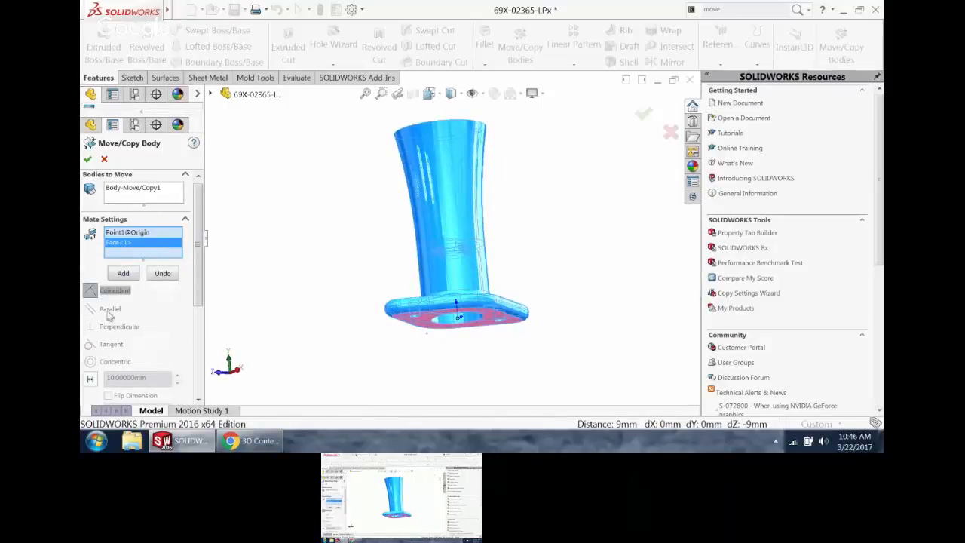
left_click(88, 161)
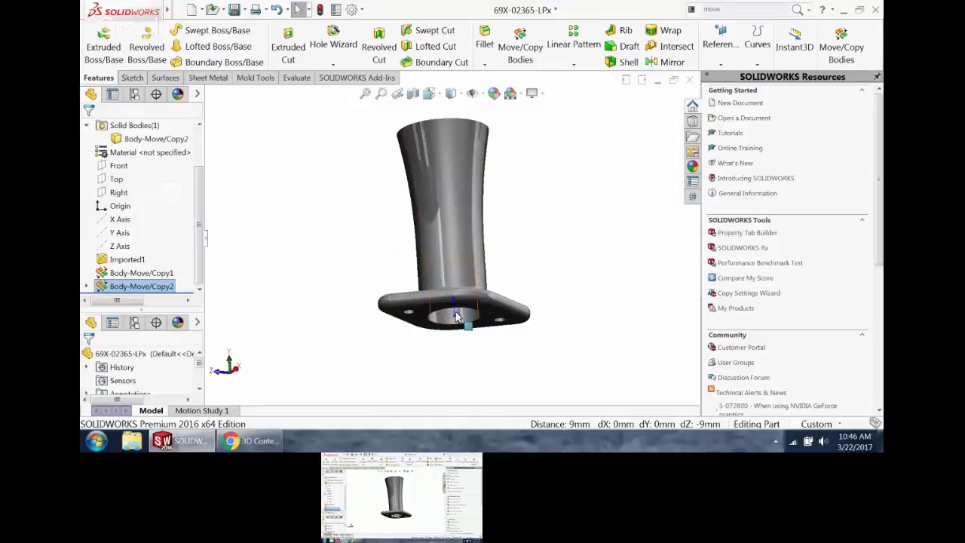
right_click_drag(455, 317, 390, 252)
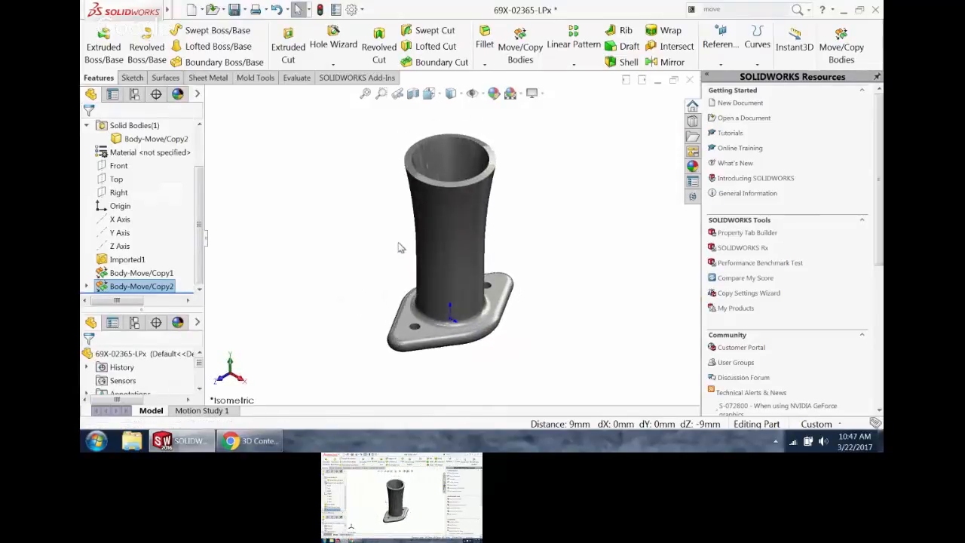
mouse_move(125, 11)
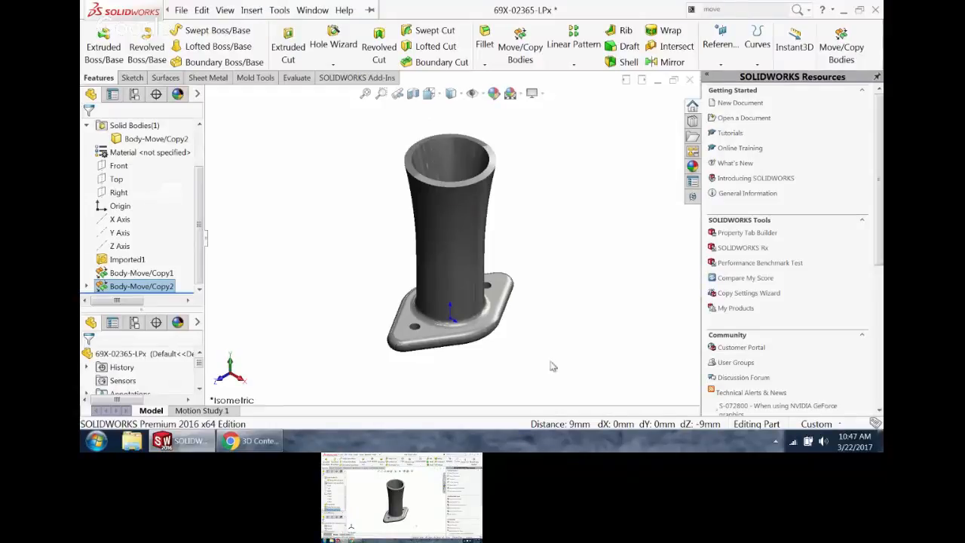
left_click(320, 208)
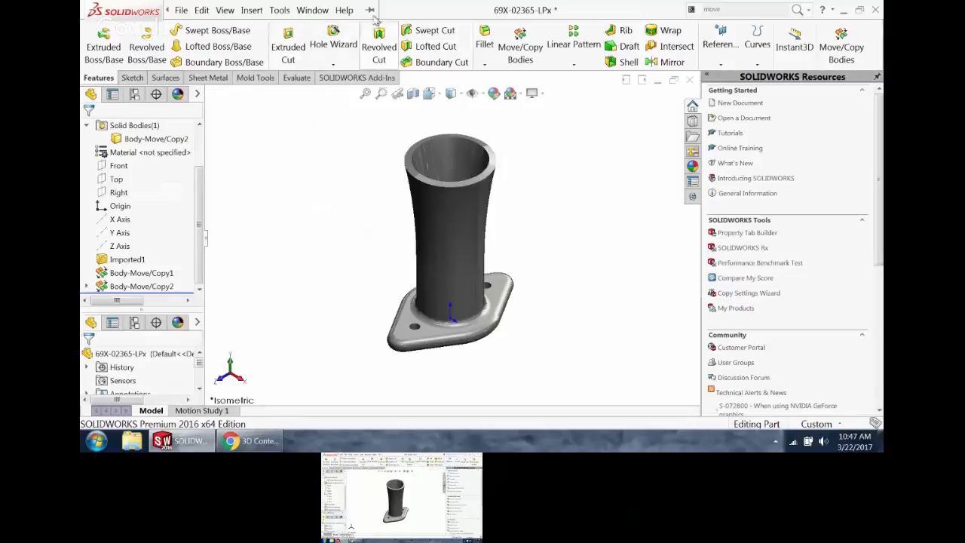
left_click(201, 9)
left_click(182, 11)
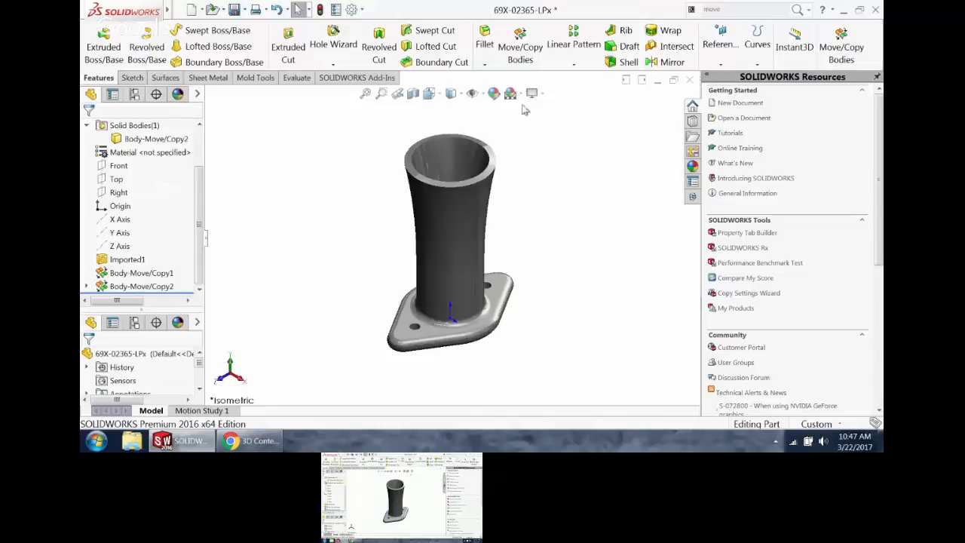
- Review the General, STL/VRML and IDF import options for IGES files, then leave without opening a file
left_click(213, 10)
left_click(721, 377)
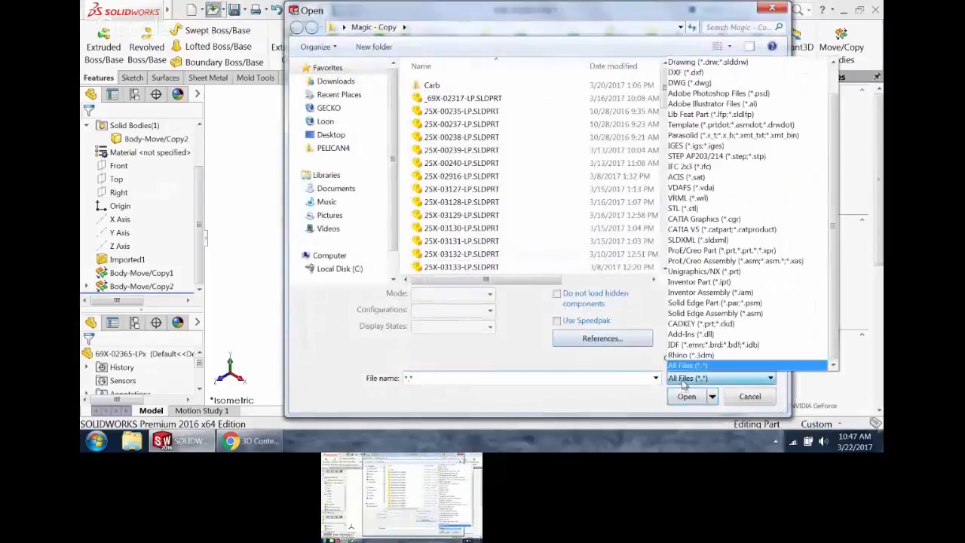
left_click(689, 150)
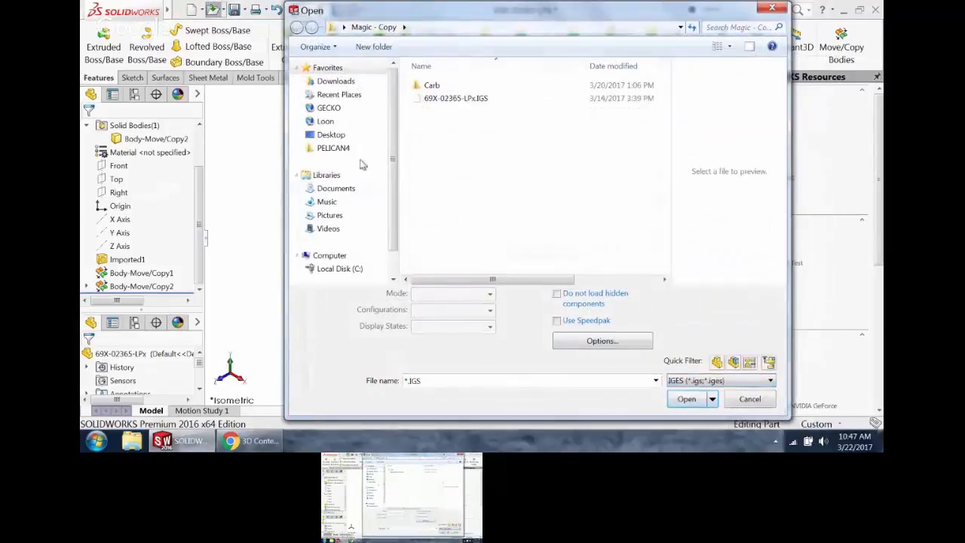
left_click(602, 342)
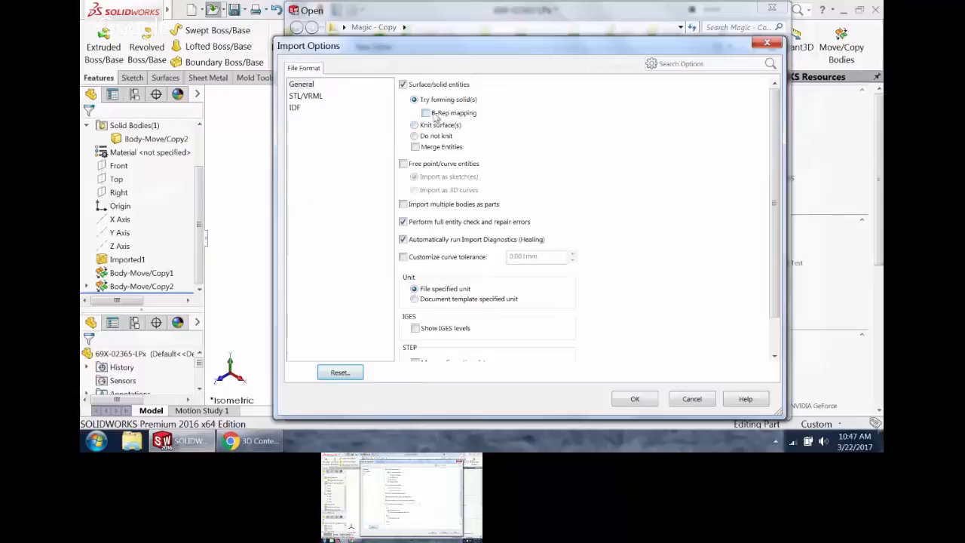
left_click(309, 98)
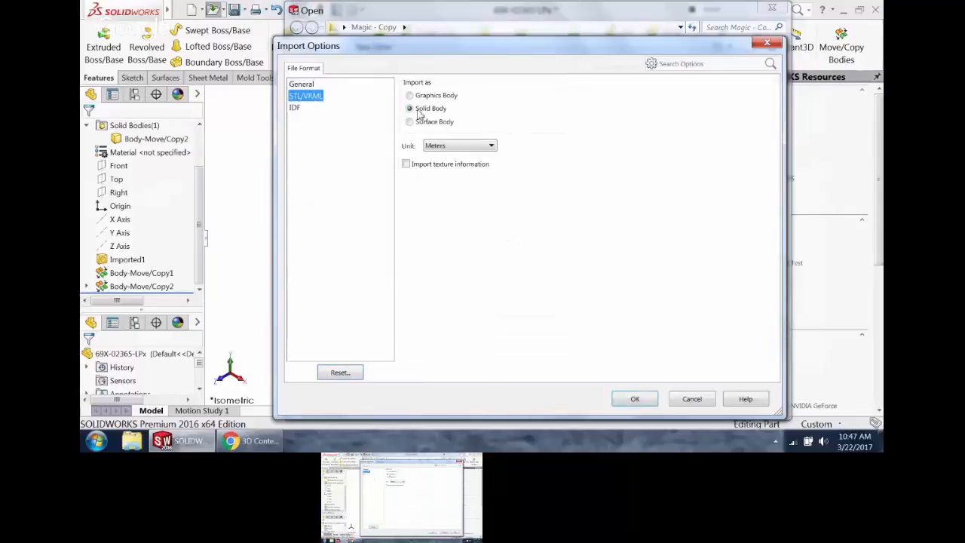
left_click(295, 108)
left_click(304, 85)
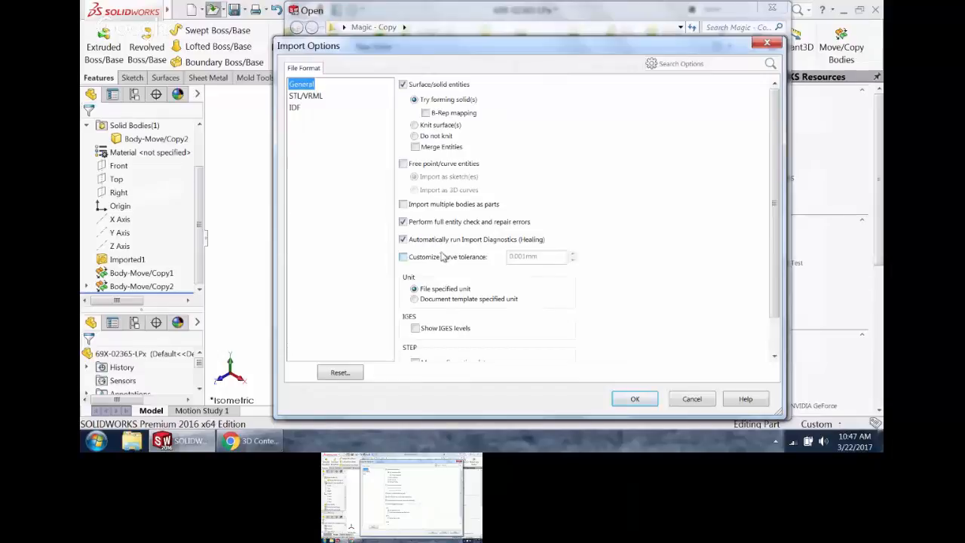
left_click(689, 400)
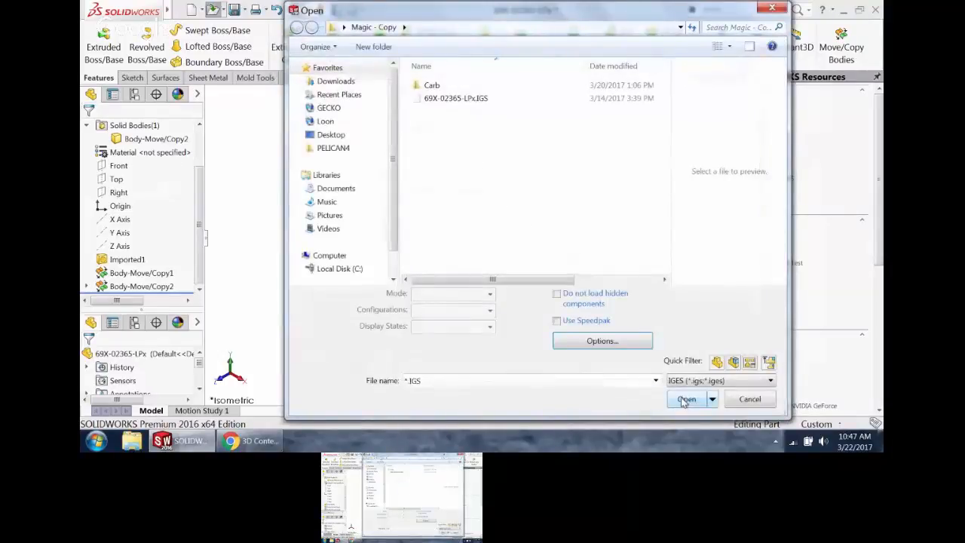
left_click(684, 400)
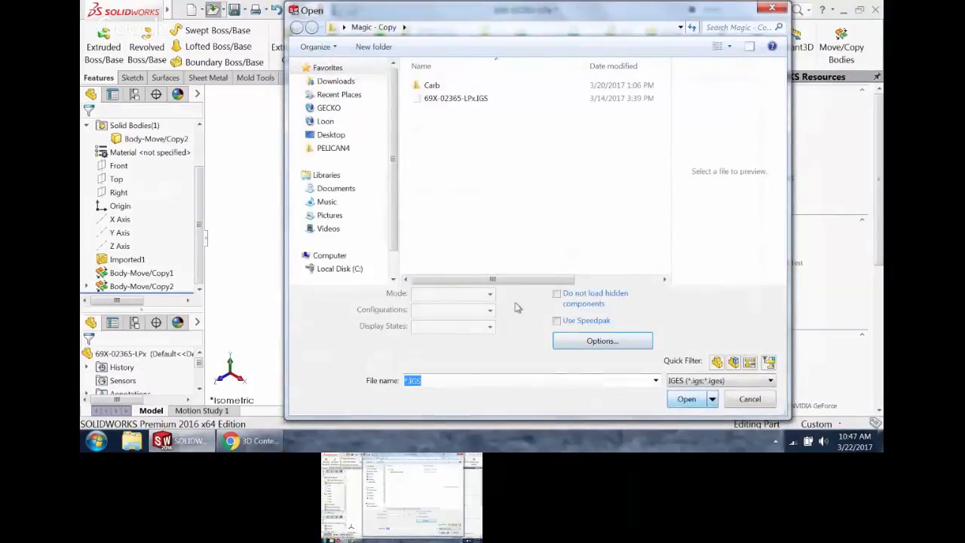
left_click(751, 399)
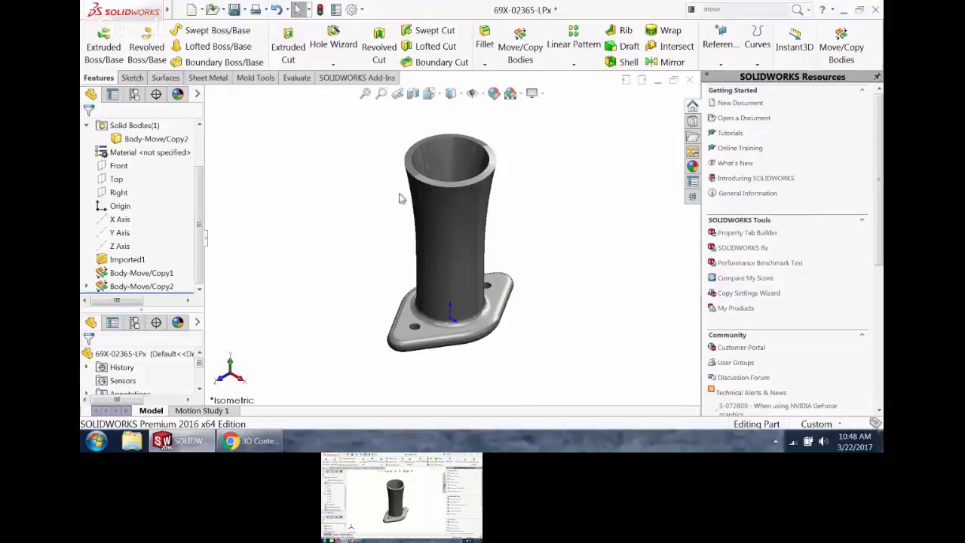
- Save the part in Parasolid Binary format as 69X-02365-LPx.X_B in the Magic - Copy folder
left_click(245, 10)
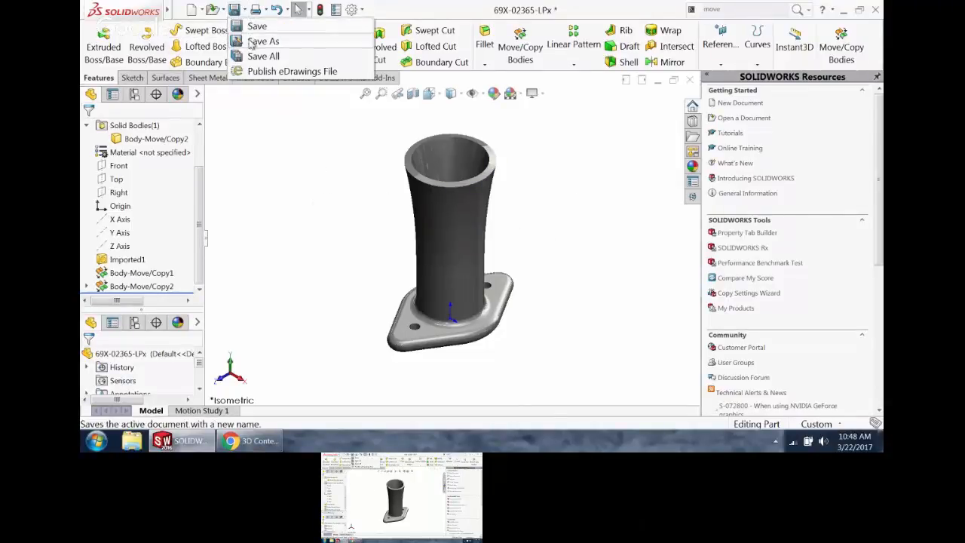
left_click(256, 41)
left_click(472, 249)
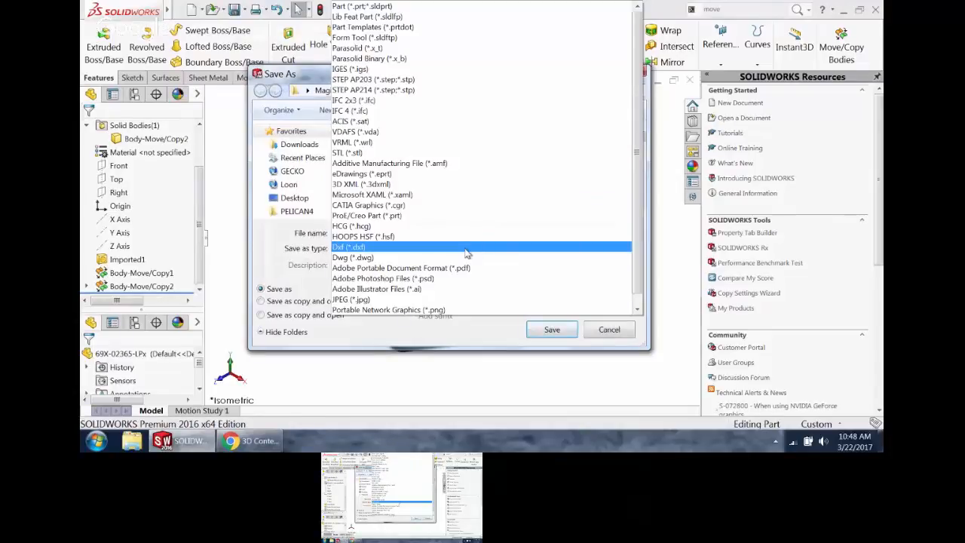
left_click(434, 48)
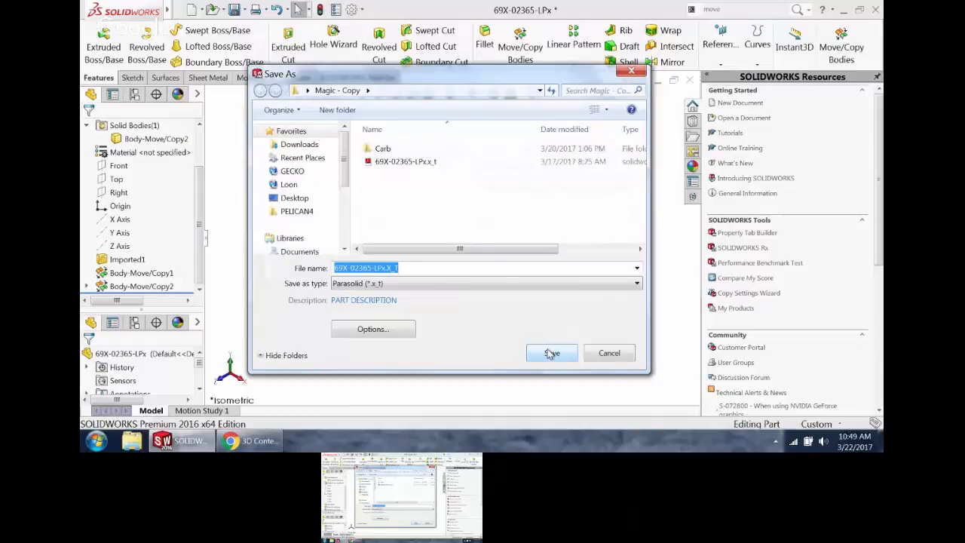
left_click(474, 285)
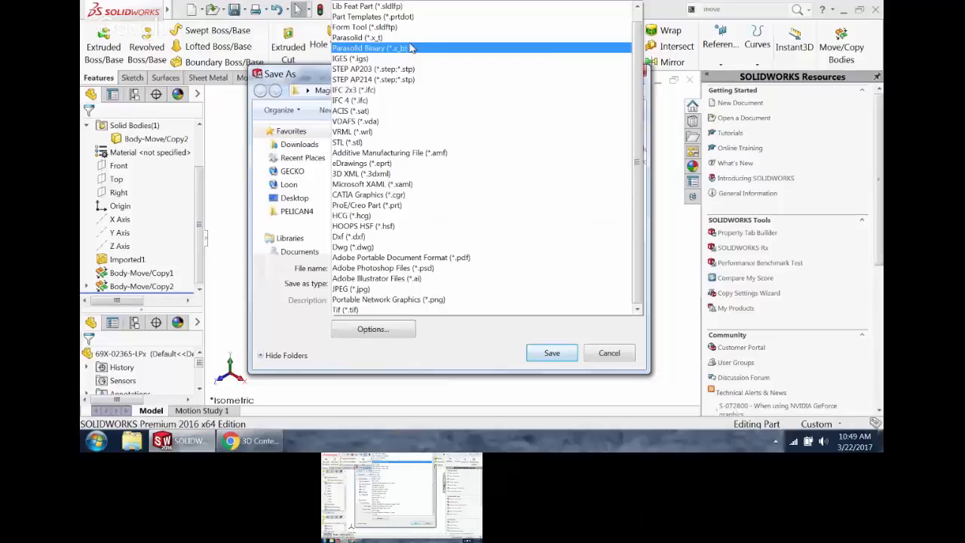
left_click(409, 47)
left_click(548, 358)
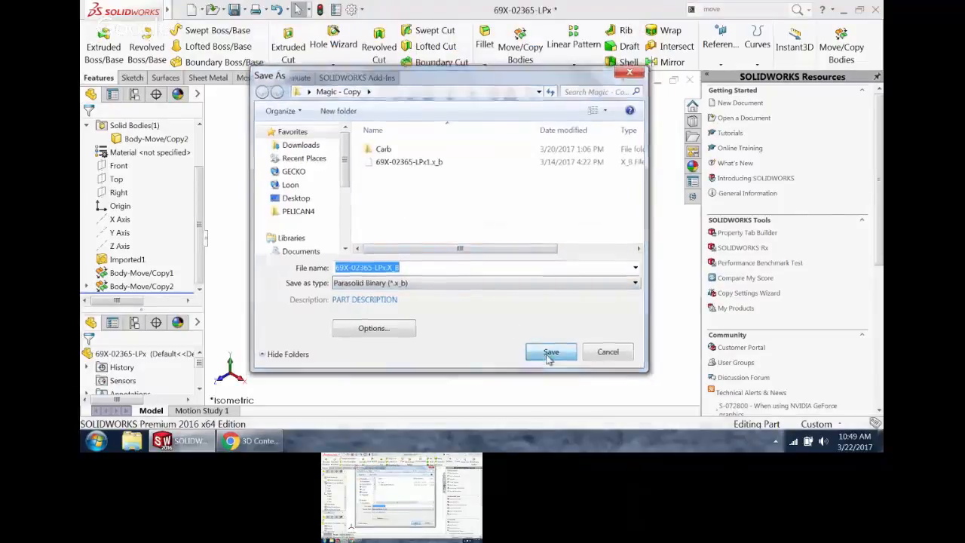
- Close the current part without saving and open the Parasolid file 69X-02365-LPx.x_b from the Magic - Copy folder
left_click(689, 80)
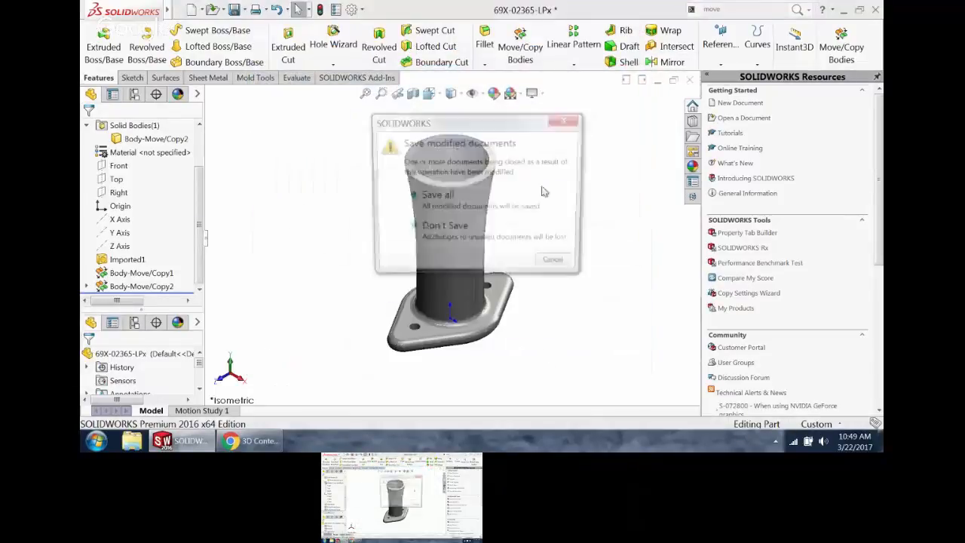
left_click(448, 242)
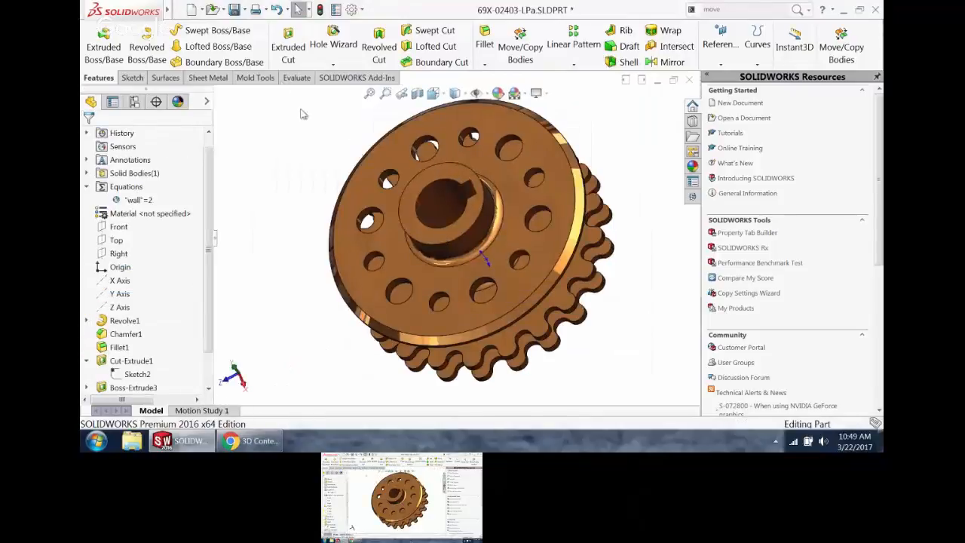
left_click(213, 11)
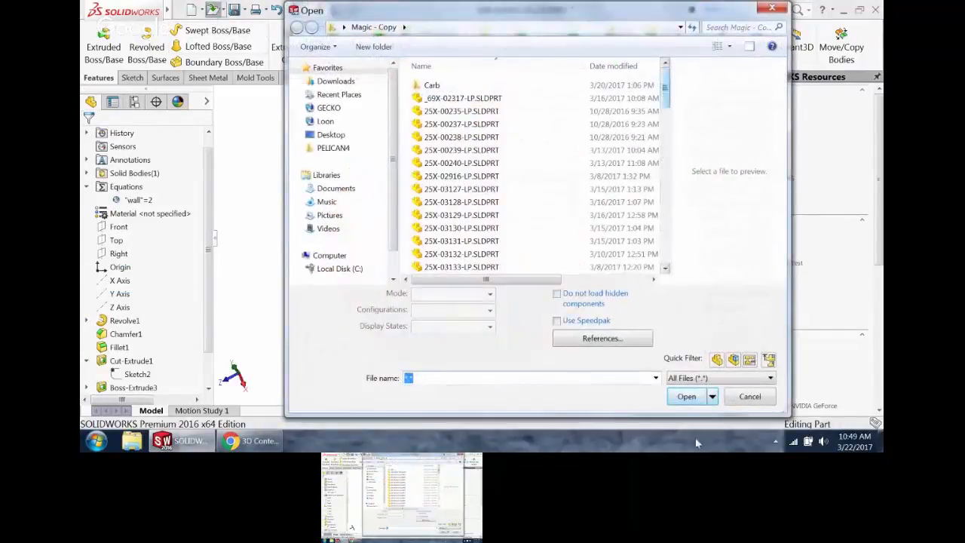
left_click(708, 379)
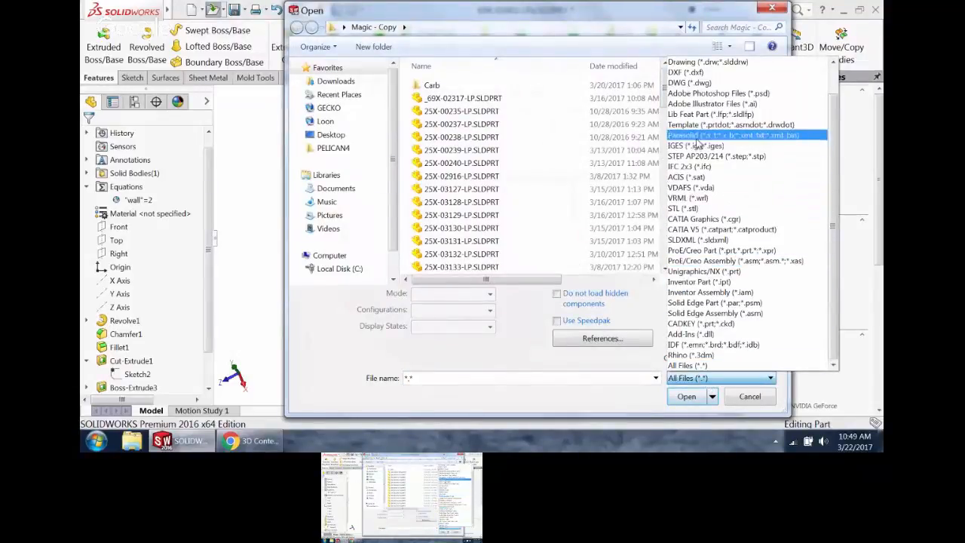
left_click(708, 135)
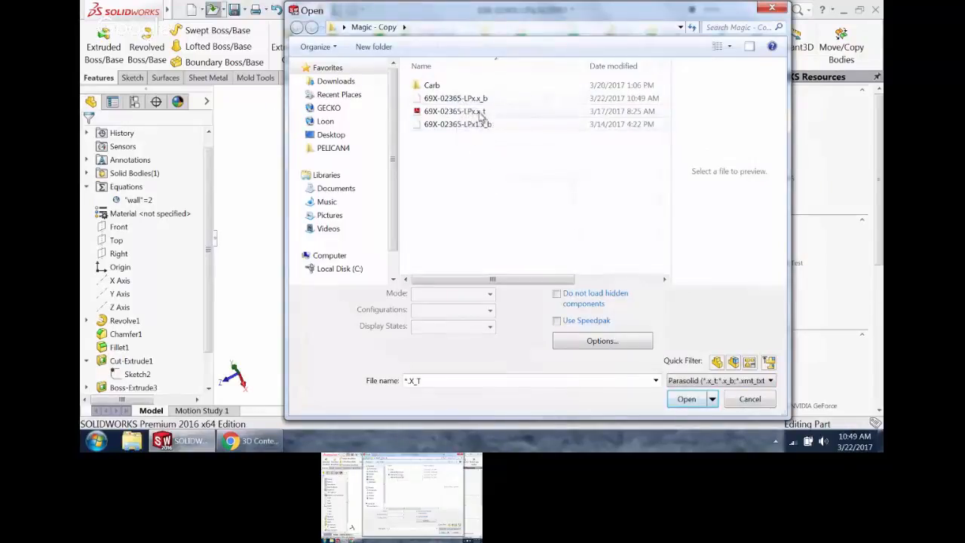
left_click(478, 101)
left_click(686, 399)
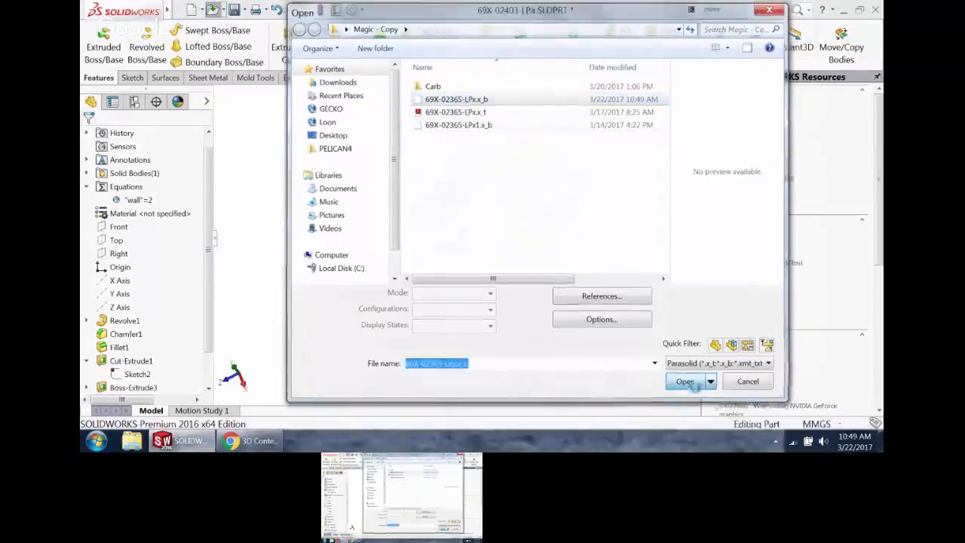
- Run Import Diagnostics on the imported Parasolid body and accept the check
left_click(507, 220)
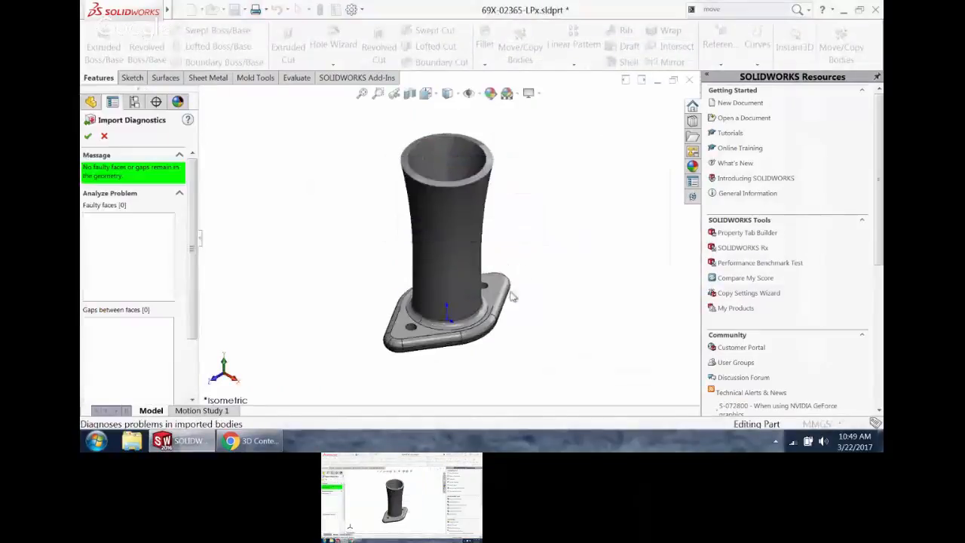
middle_click_drag(481, 300, 473, 265)
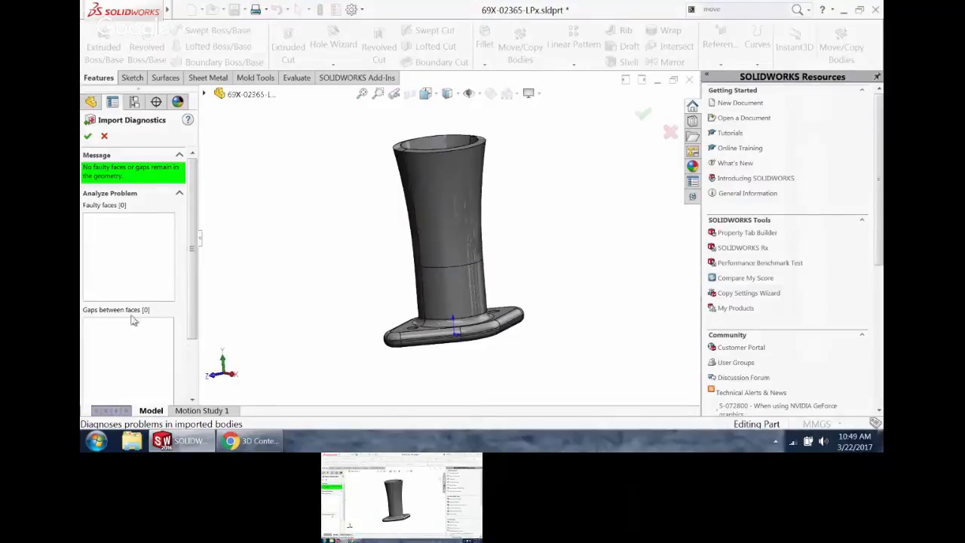
left_click(87, 136)
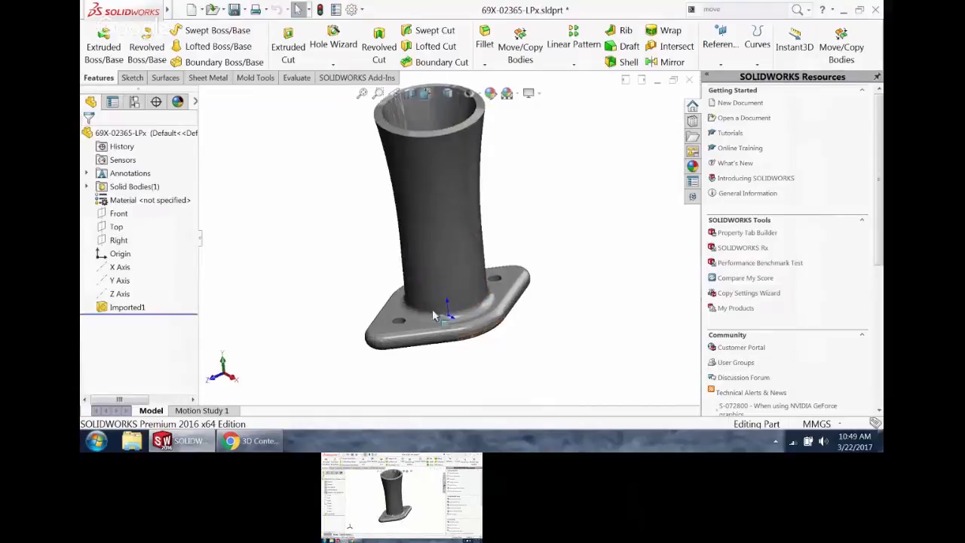
- Select all the rounded fillet faces running around the upper outer edge of the flange
middle_click_drag(388, 273, 369, 230)
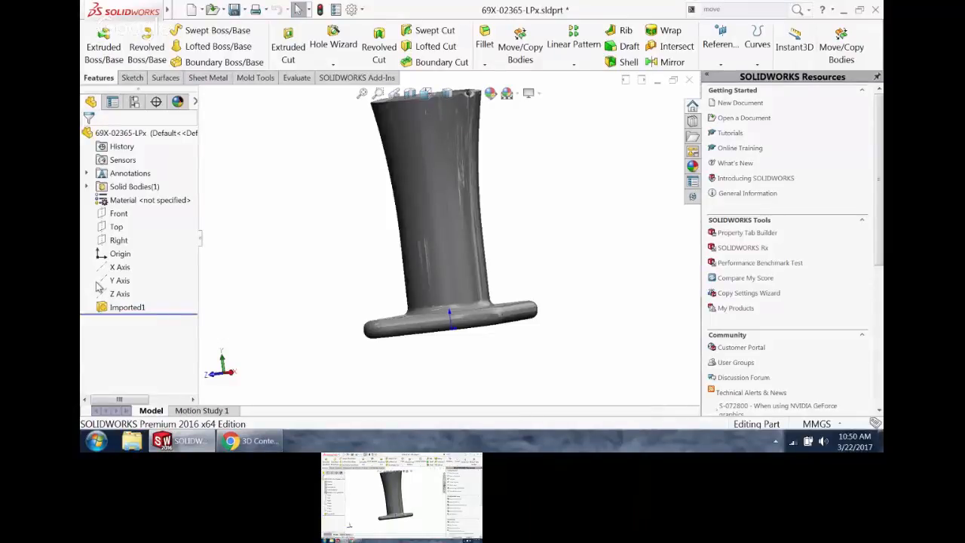
middle_click_drag(296, 218, 405, 325)
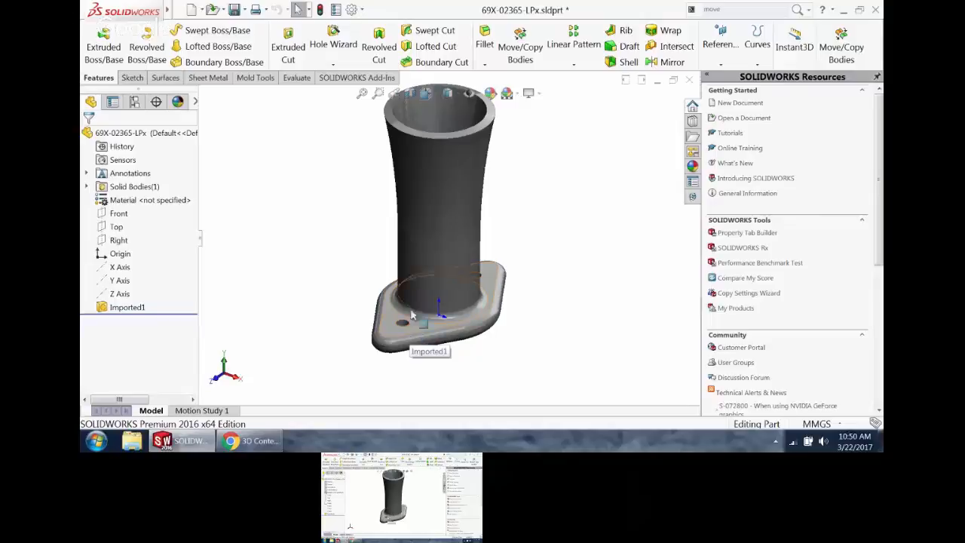
scroll(454, 334, "down", 4)
scroll(400, 334, "up", 1)
middle_click_drag(389, 332, 395, 329)
left_click(345, 341)
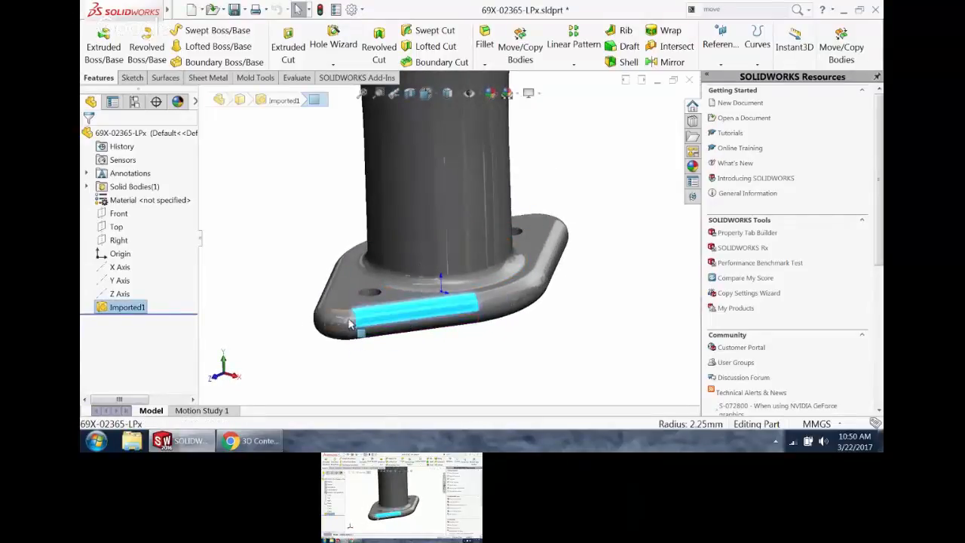
left_click(336, 326, "ctrl")
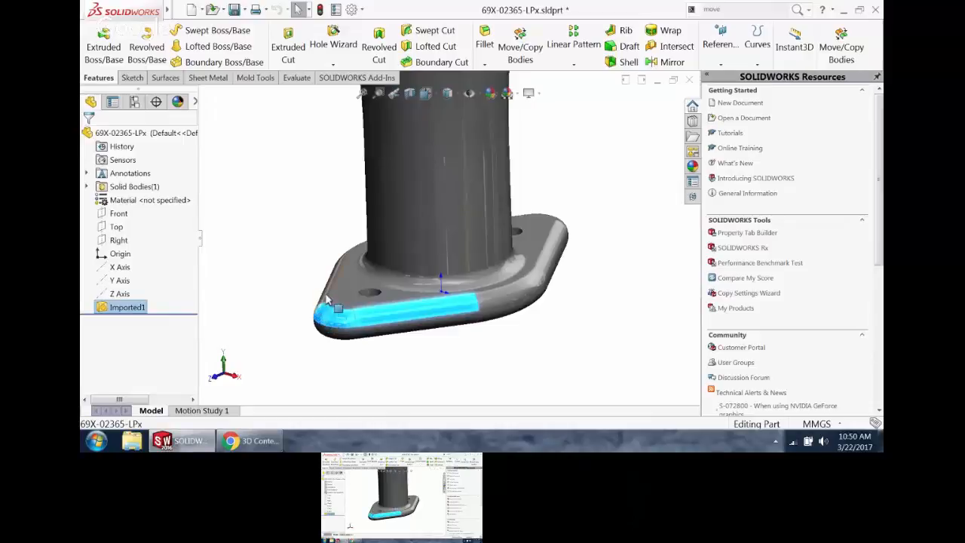
left_click(337, 296, "ctrl")
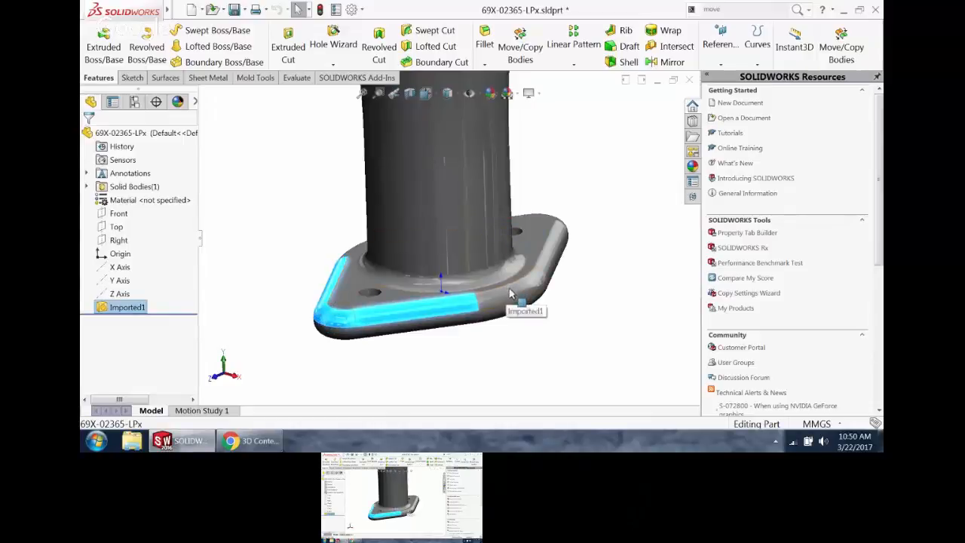
left_click(564, 260, "ctrl")
middle_click_drag(564, 261, 610, 236)
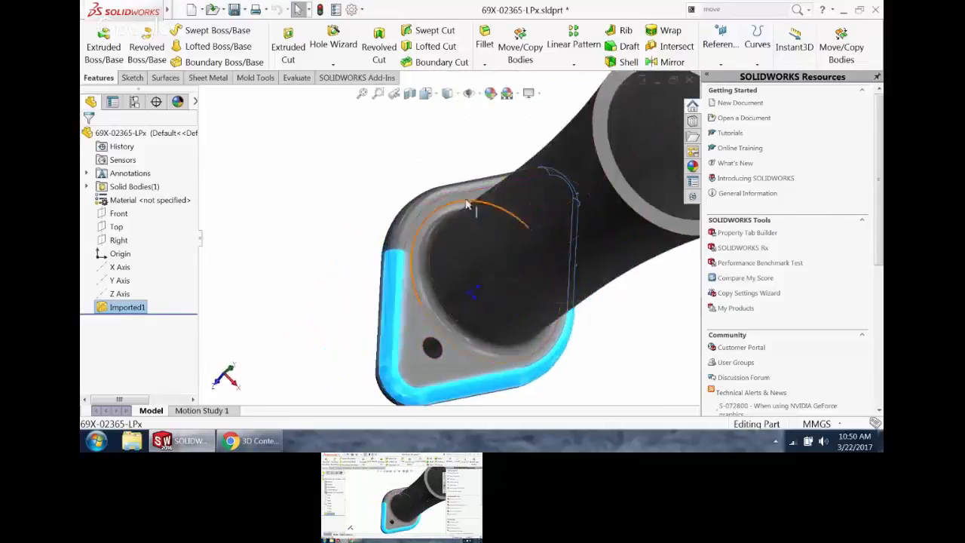
left_click(437, 198, "ctrl")
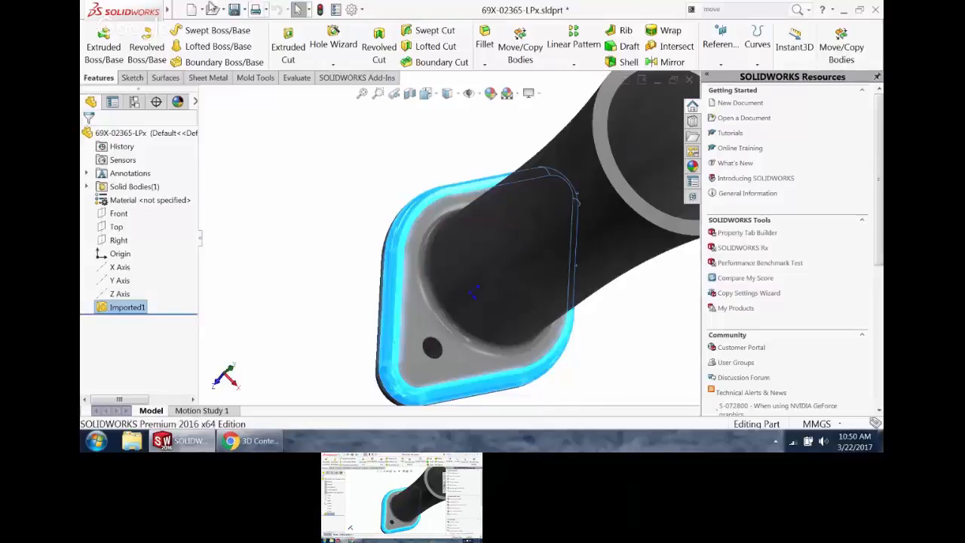
key("s")
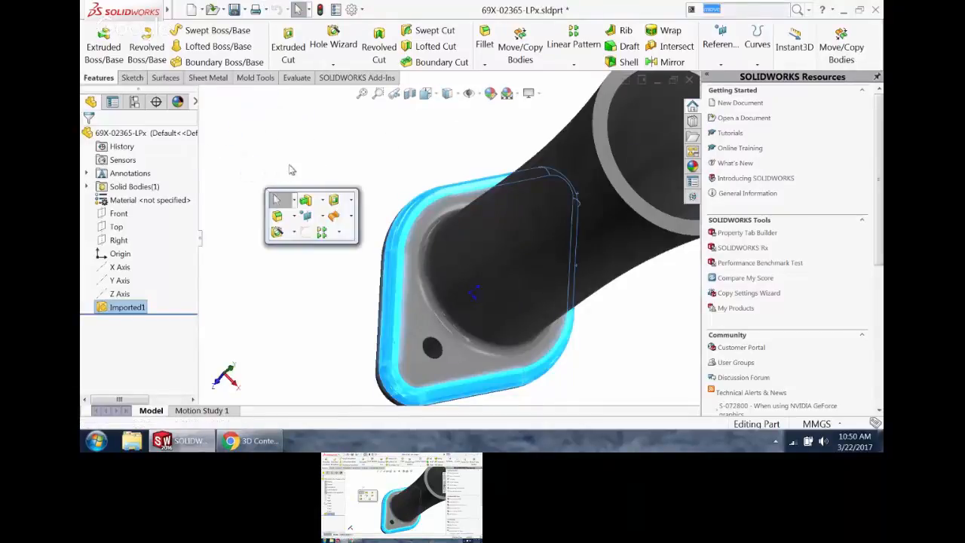
left_click(346, 221)
left_click(348, 212)
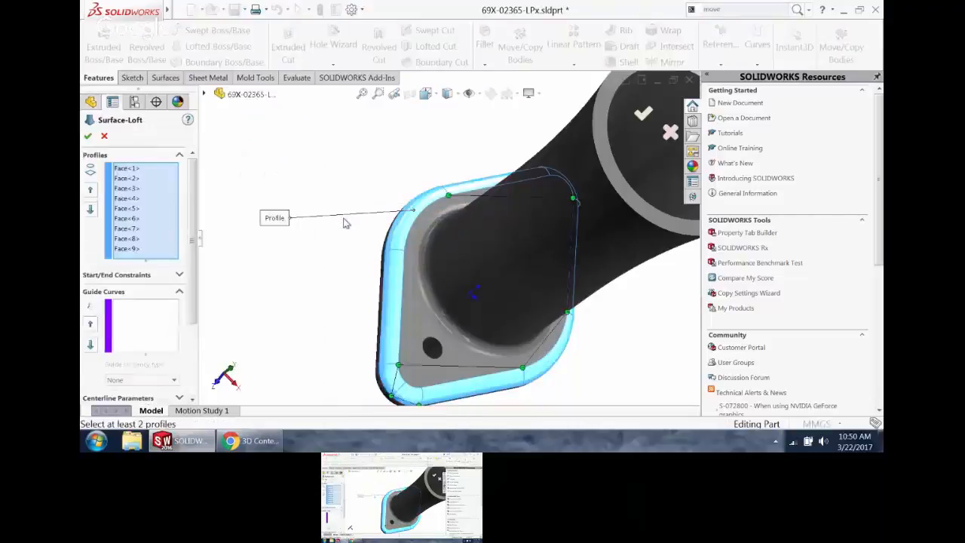
left_click(108, 137)
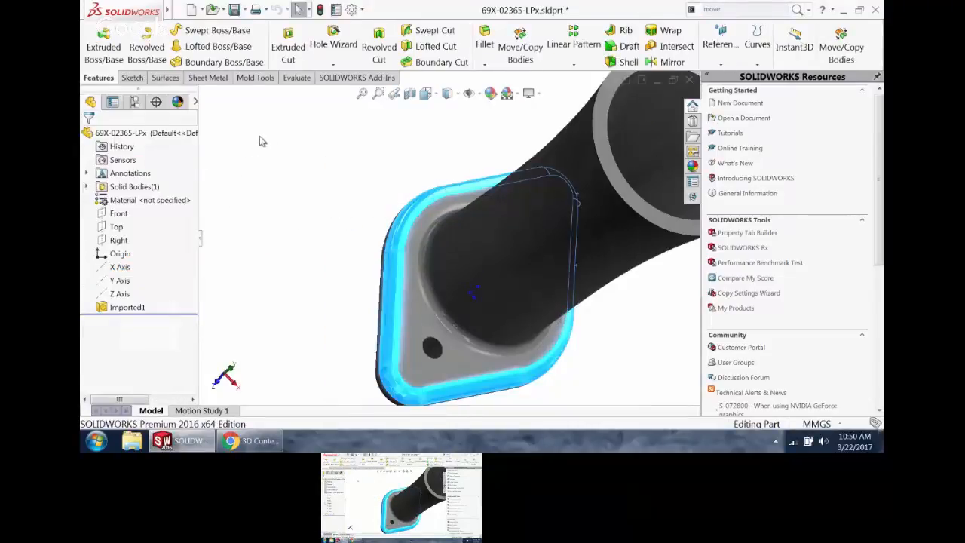
- Remove the selected flange edge fillet faces using Delete Face with the Delete and Patch option
key("s")
left_click(344, 202)
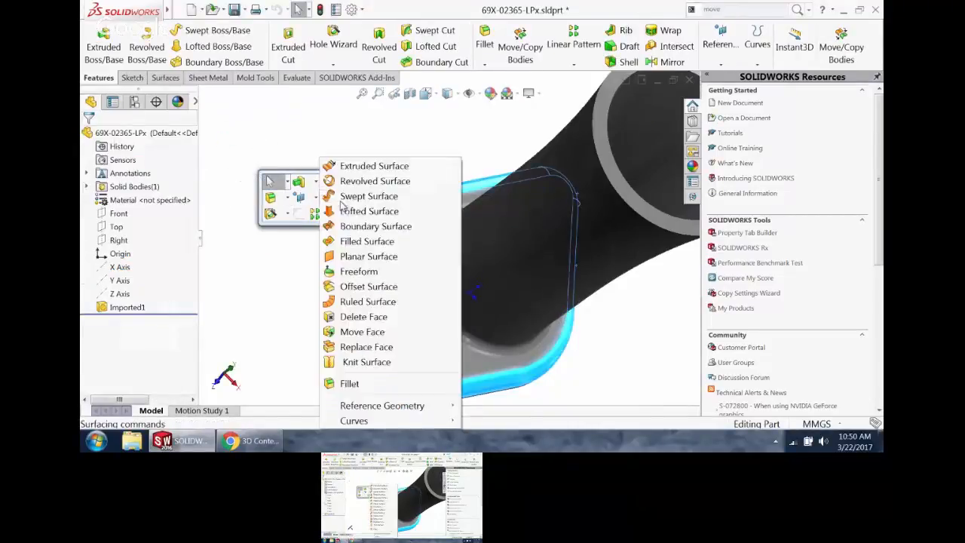
left_click(358, 323)
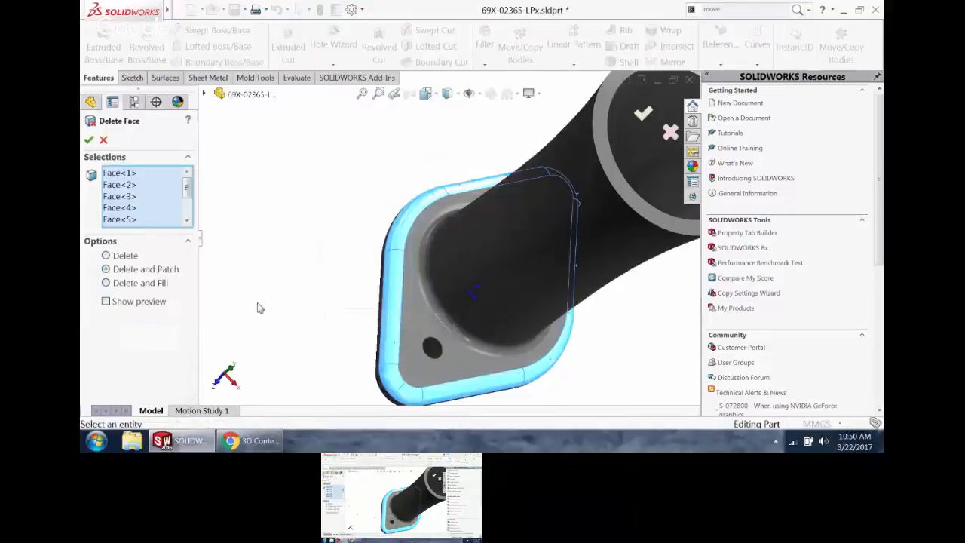
left_click(89, 138)
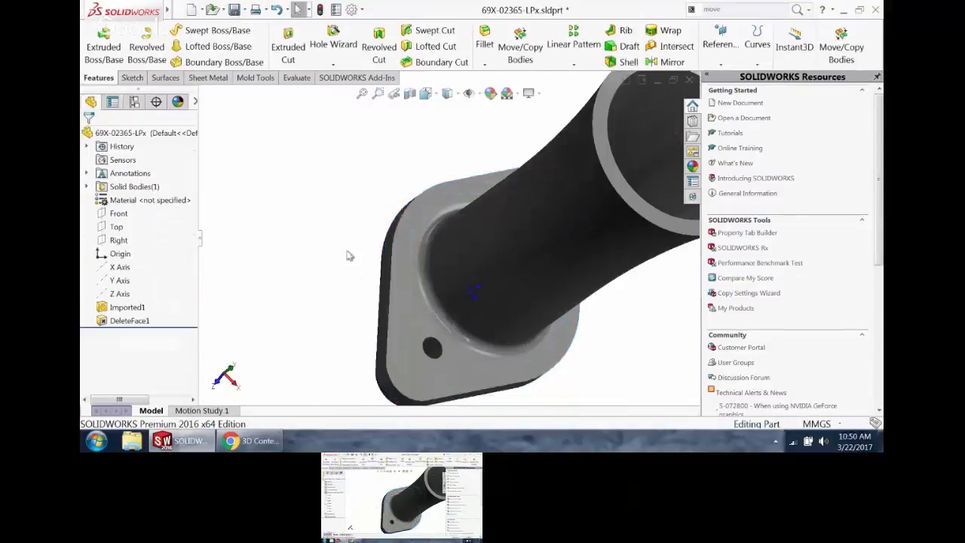
- Remove the flange's two mounting holes by selecting their four cylindrical faces and applying Delete Face with Delete and Patch
middle_click_drag(348, 252, 335, 208)
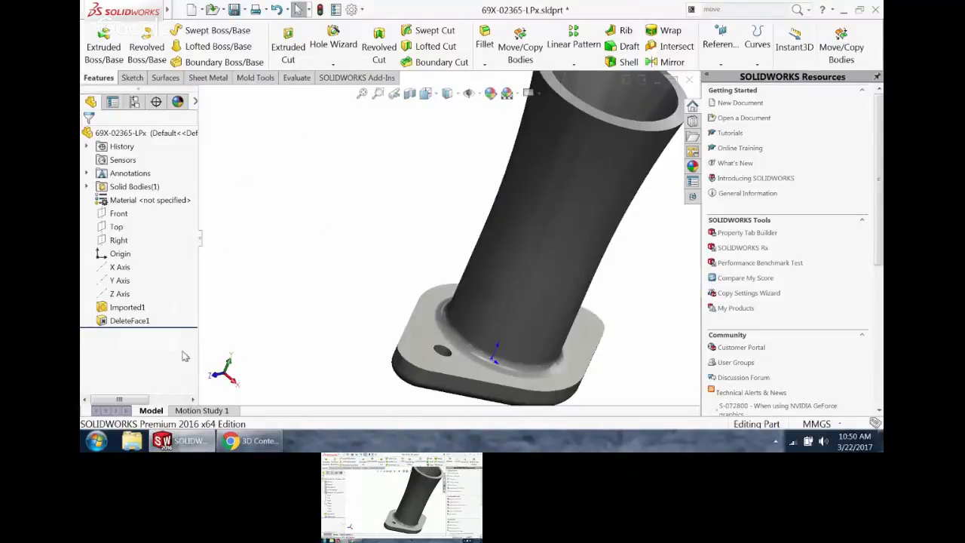
middle_click_drag(478, 307, 458, 350)
scroll(454, 348, "down", 4)
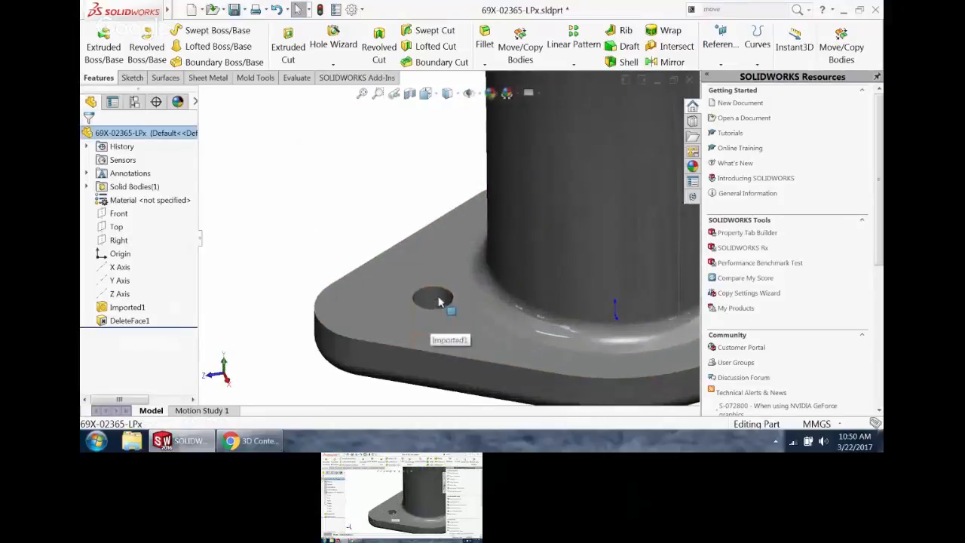
left_click(439, 302)
middle_click_drag(440, 303, 502, 363)
left_click(464, 324, "ctrl")
scroll(496, 332, "up", 4)
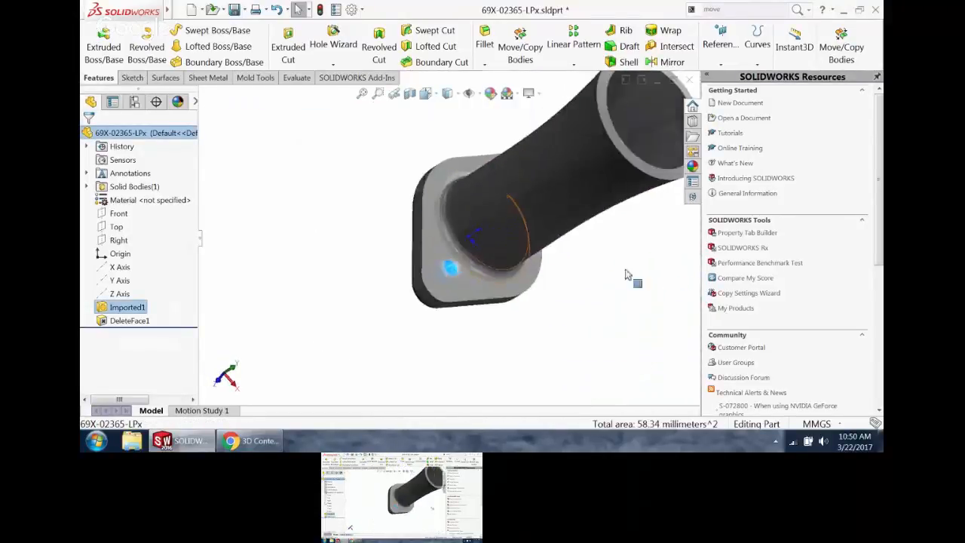
middle_click_drag(628, 275, 610, 235)
scroll(607, 260, "down", 5)
left_click(548, 285, "ctrl")
middle_click_drag(548, 285, 568, 294)
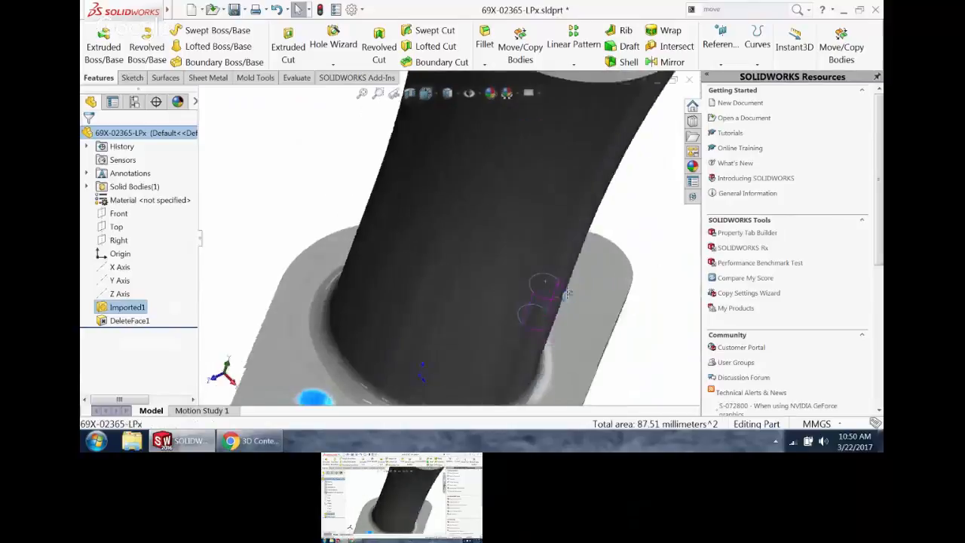
scroll(567, 294, "up", 4)
scroll(444, 271, "down", 4)
mouse_move(444, 271)
middle_mouse_down()
mouse_move(491, 339)
mouse_move(440, 257)
middle_mouse_up()
scroll(439, 257, "up", 4)
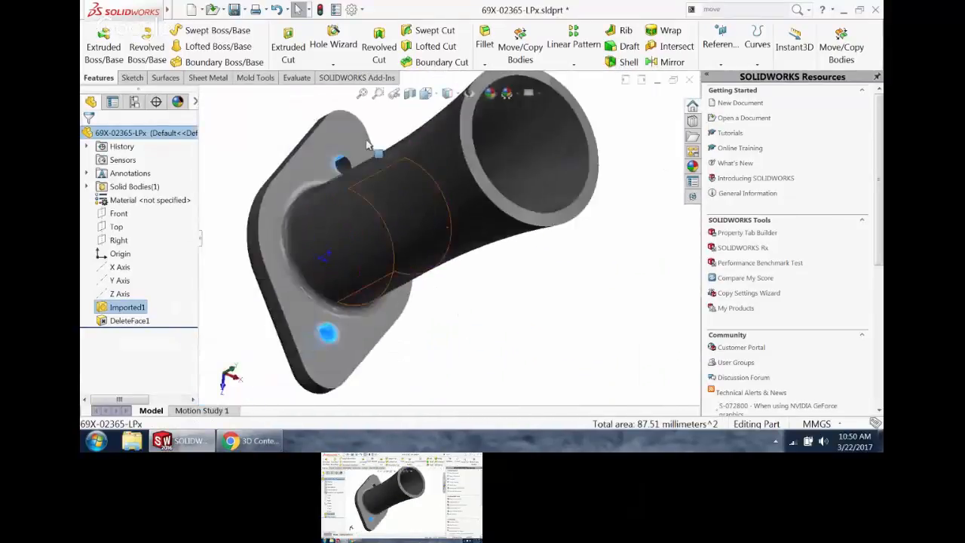
scroll(355, 237, "down", 5)
left_click(350, 230, "ctrl")
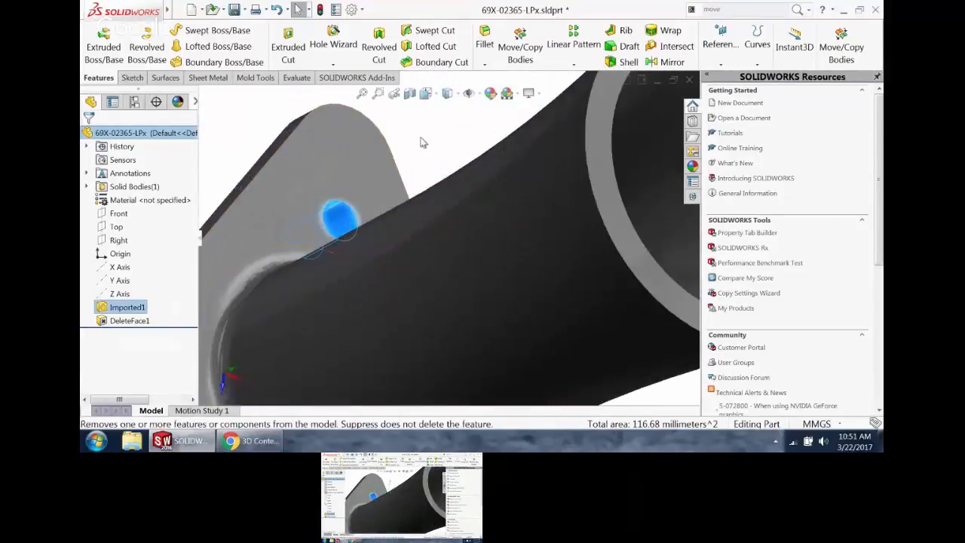
key("s")
left_click(495, 240)
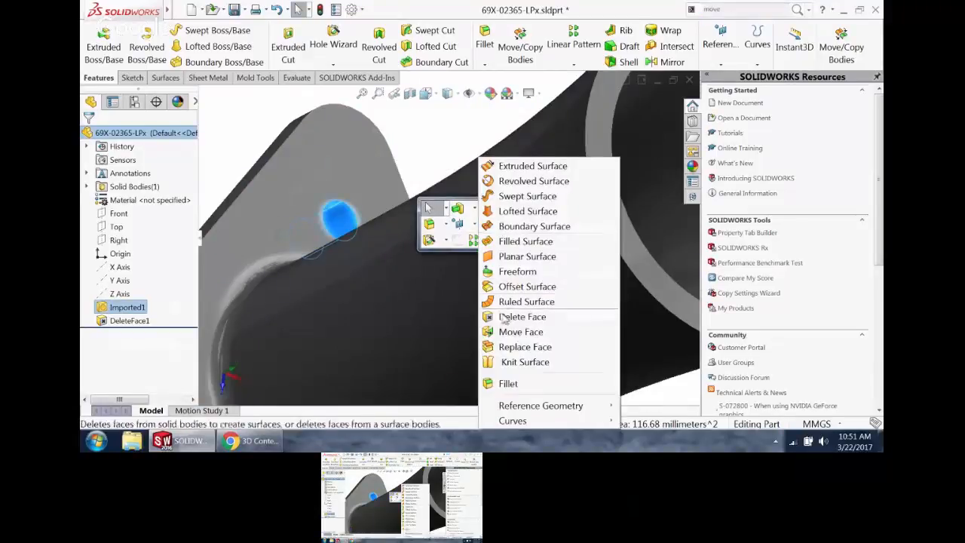
left_click(512, 317)
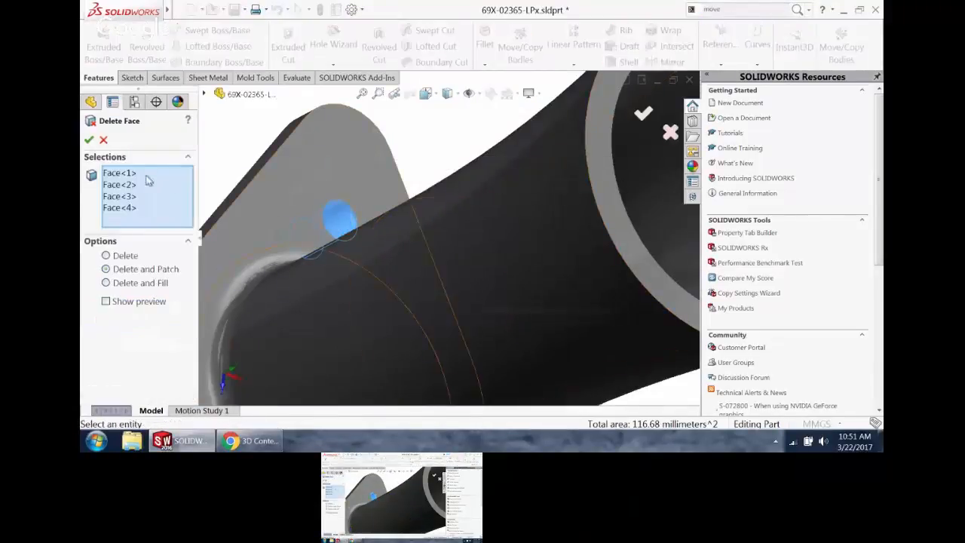
left_click(89, 141)
- Start Move Face on the flat face of the central bore and try translating it about 1.12 mm along Z
mouse_move(339, 254)
middle_mouse_down()
mouse_move(356, 269)
mouse_move(358, 199)
mouse_move(334, 173)
mouse_move(319, 222)
mouse_move(340, 261)
middle_mouse_up()
scroll(462, 251, "down", 4)
mouse_move(500, 226)
middle_mouse_down()
mouse_move(484, 251)
mouse_move(503, 226)
middle_mouse_up()
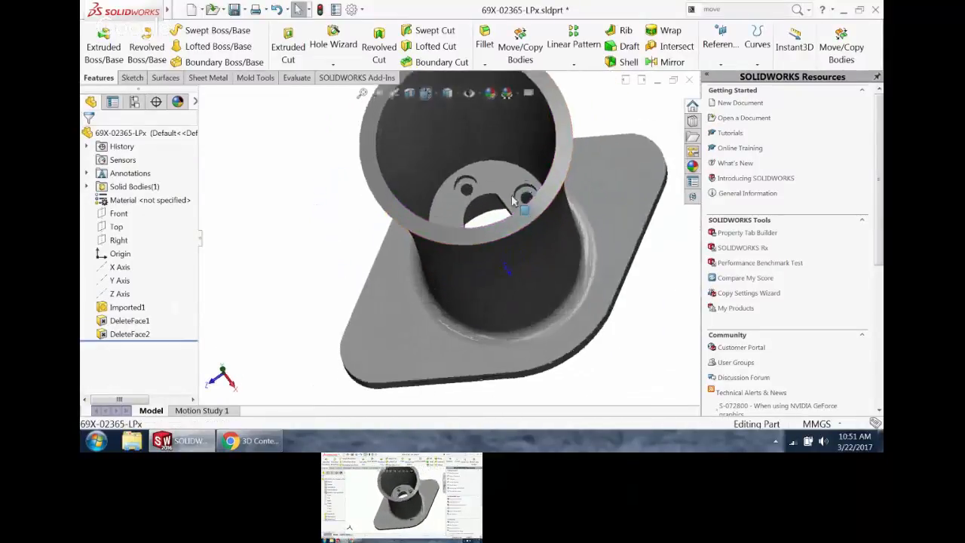
scroll(522, 206, "down", 4)
scroll(455, 240, "up", 3)
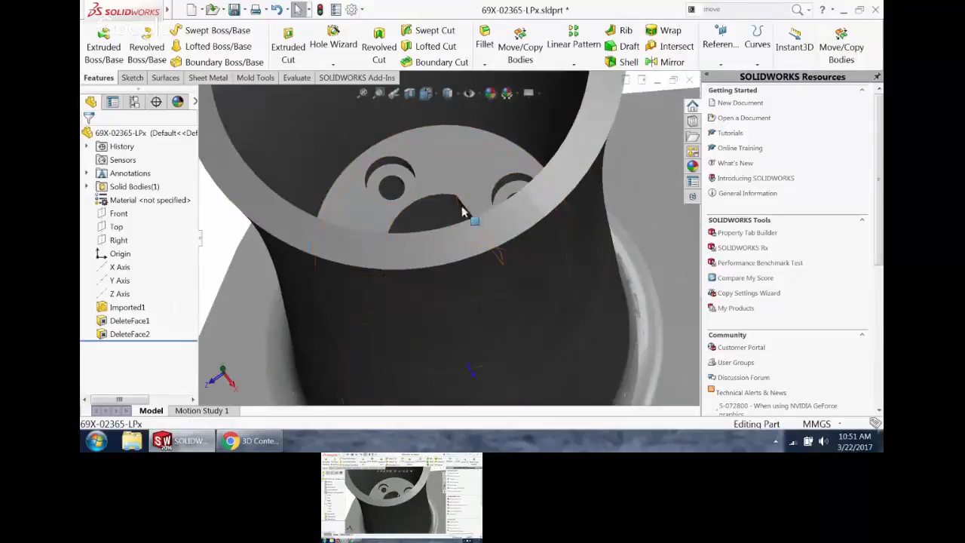
left_click(458, 200)
right_click(461, 209)
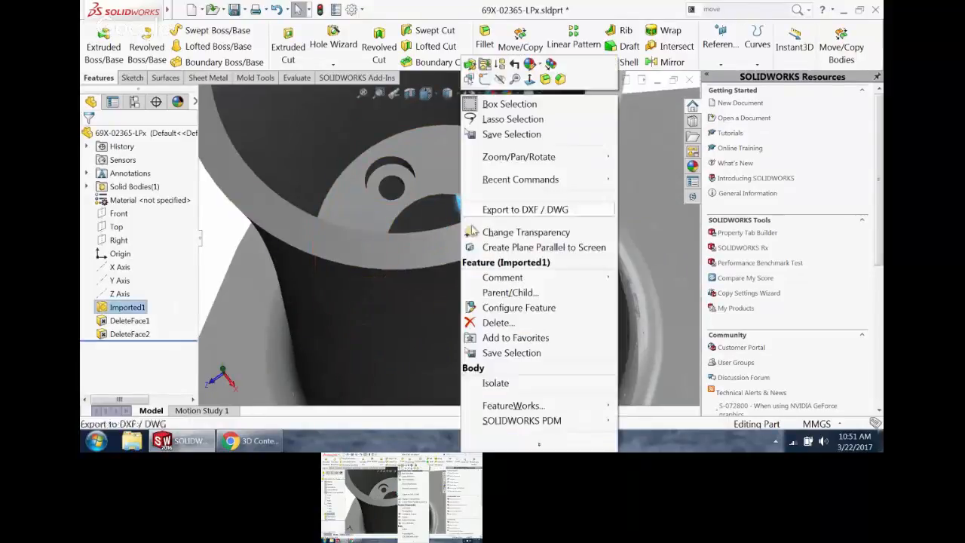
left_click(551, 445)
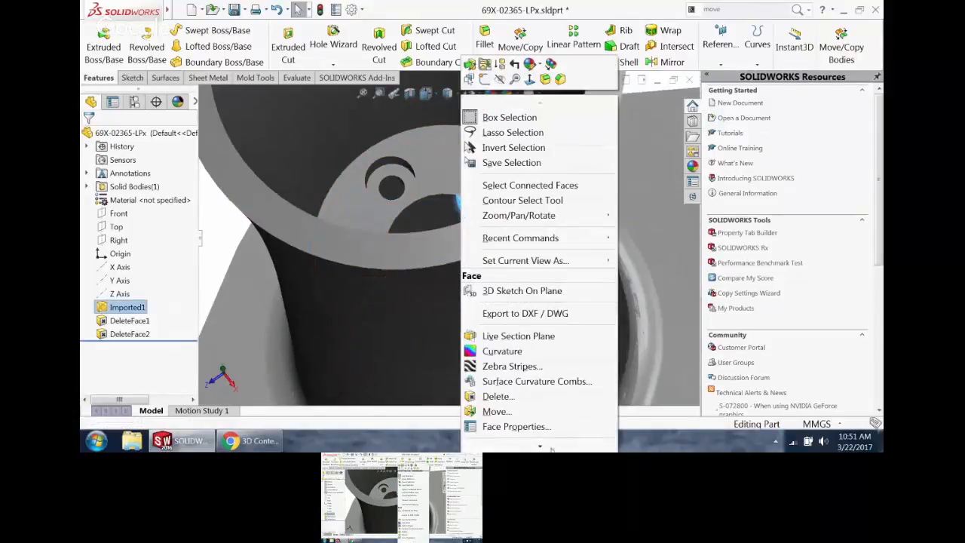
left_click(507, 416)
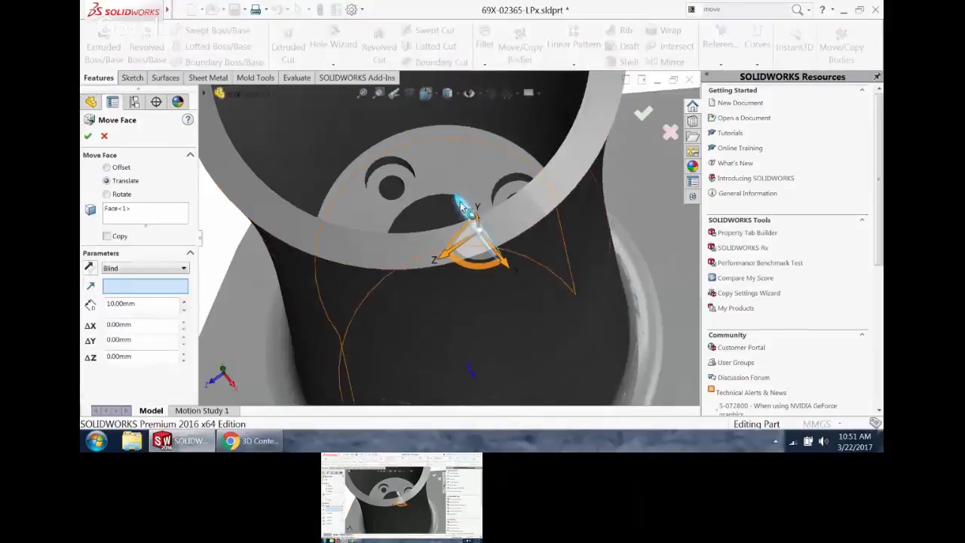
middle_click_drag(456, 199, 467, 225)
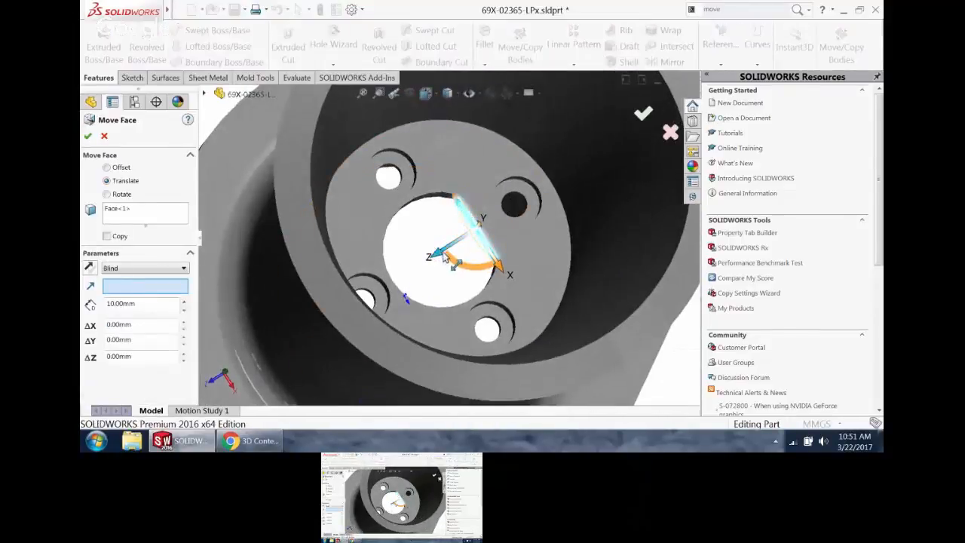
mouse_move(445, 257)
left_mouse_down()
mouse_move(463, 242)
mouse_move(430, 261)
left_mouse_up()
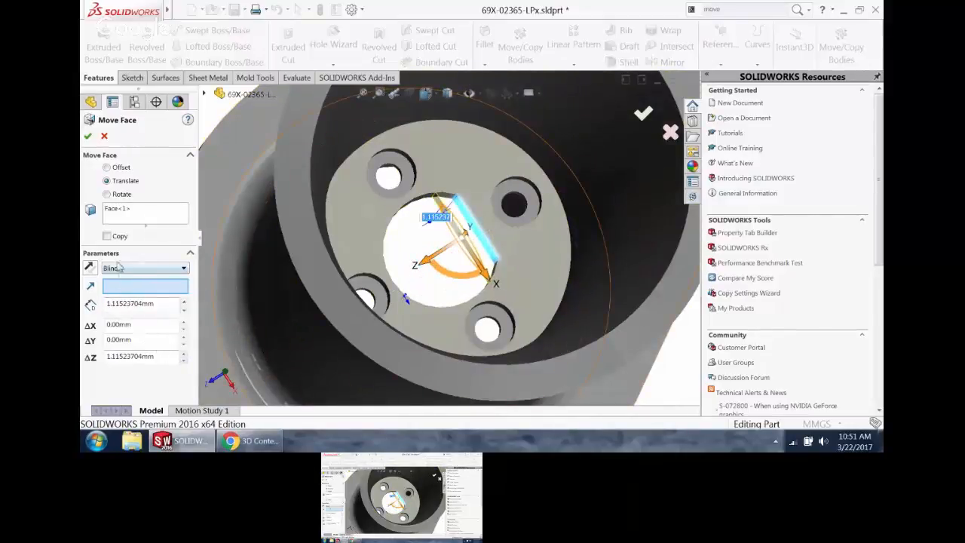
- Switch the face move to Rotate, activate the rotation axis selection, and show the model's temporary axes
left_click(120, 196)
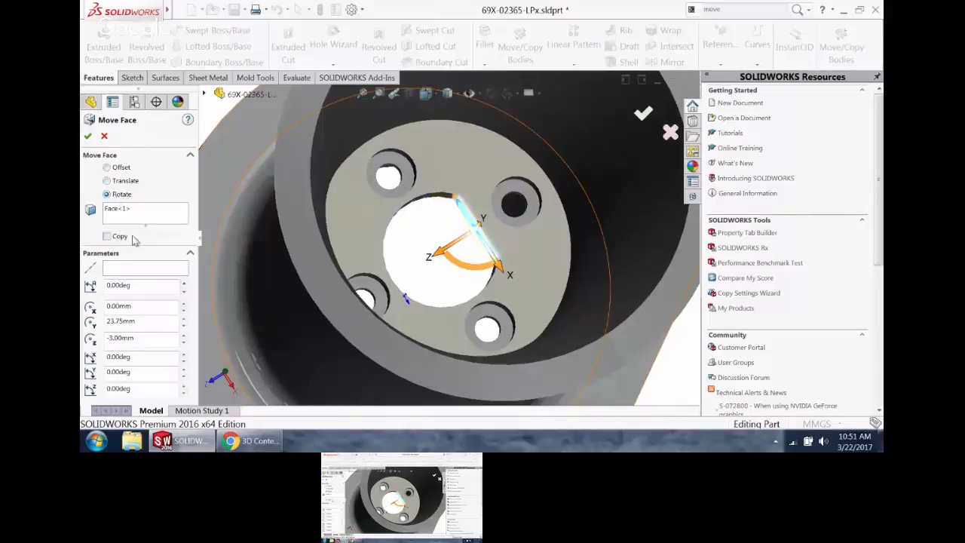
left_click(132, 270)
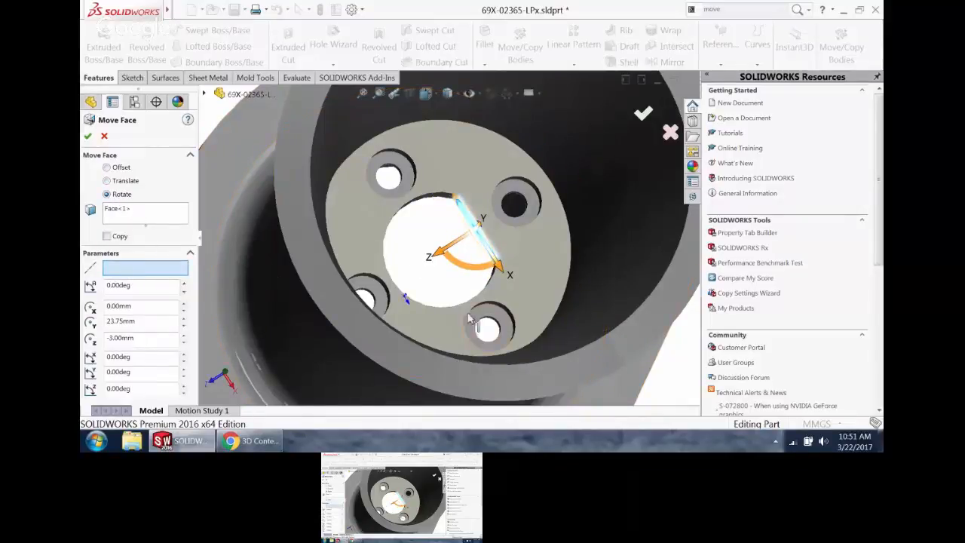
middle_click_drag(466, 296, 457, 245)
scroll(458, 244, "up", 3)
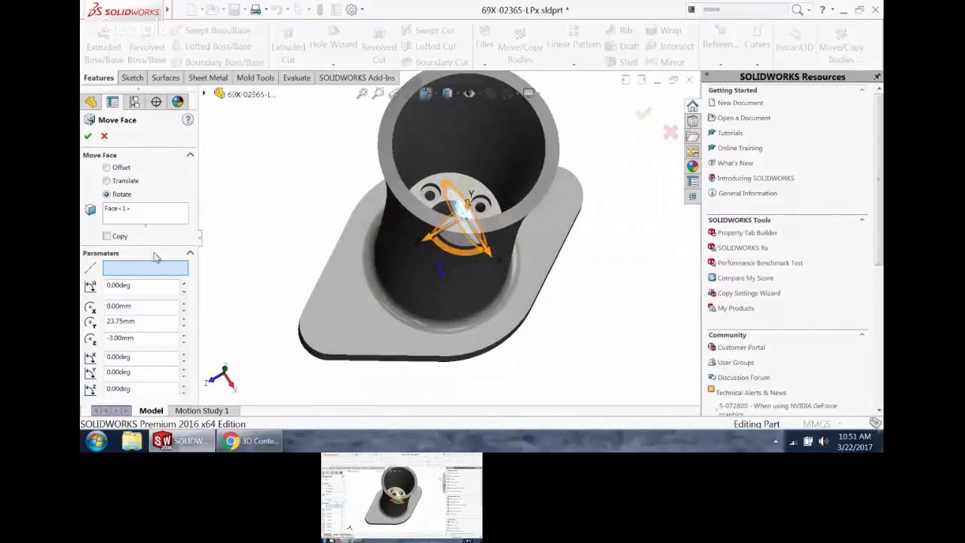
middle_click_drag(427, 201, 419, 170)
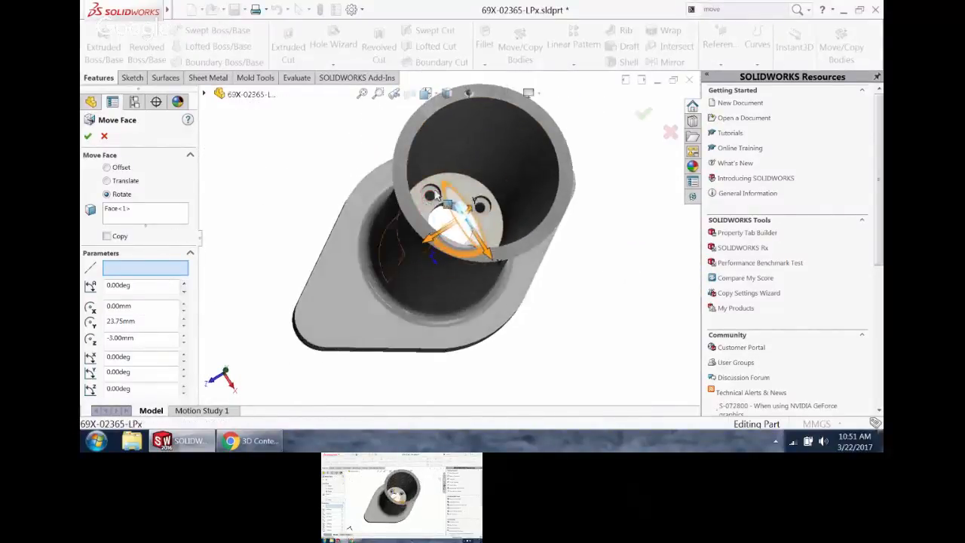
left_click(204, 95)
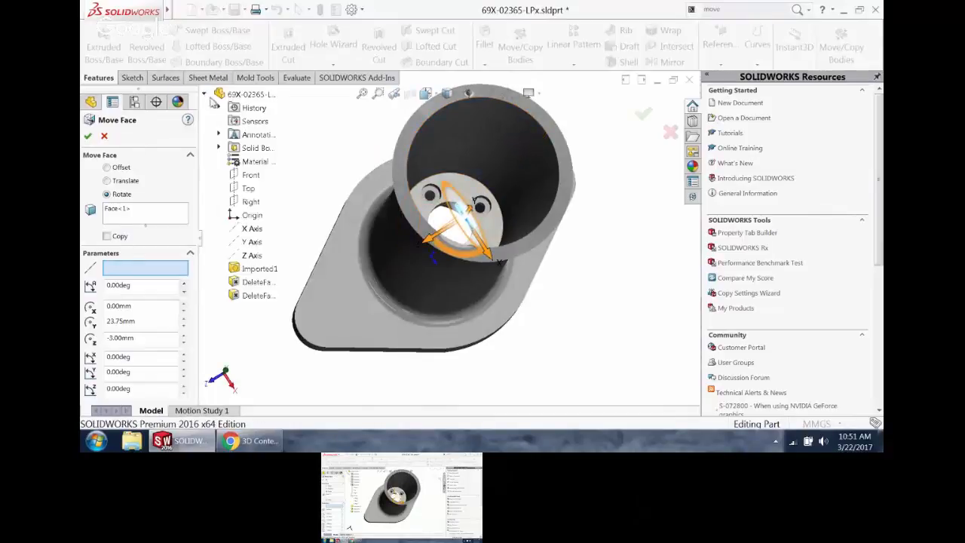
left_click(205, 94)
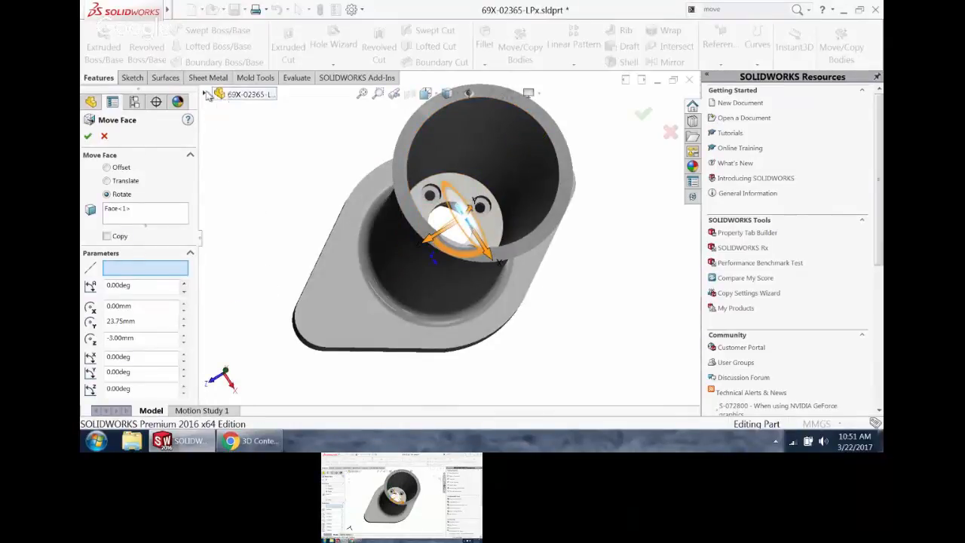
left_click(473, 93)
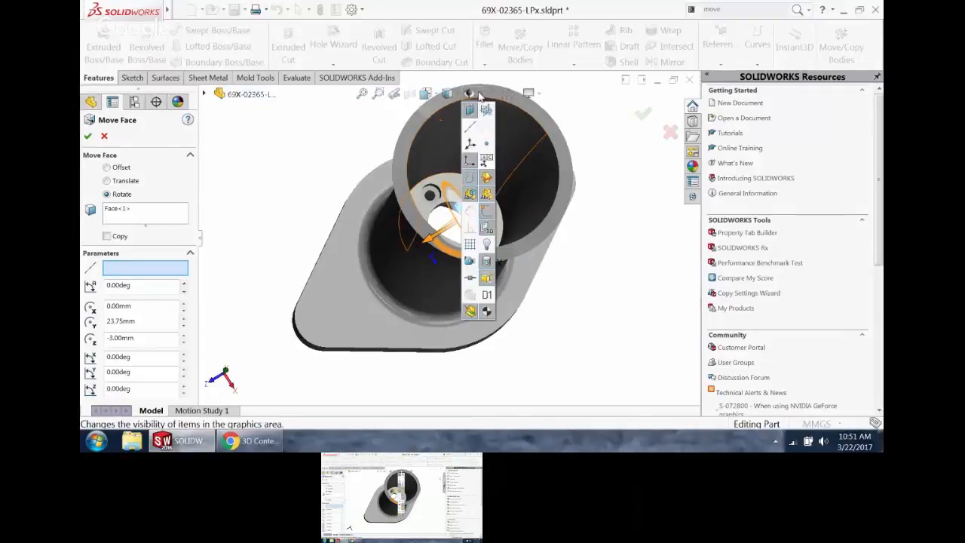
left_click(307, 136)
middle_click_drag(307, 135, 317, 145)
scroll(420, 260, "down", 2)
middle_click_drag(420, 260, 466, 218)
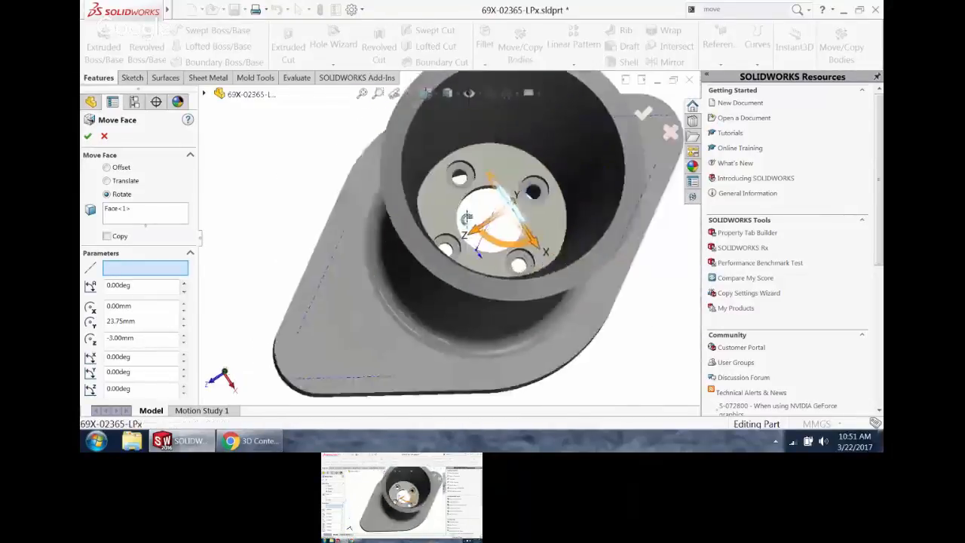
- Rotate the flat bore face 45 degrees about the central bore's temporary axis and accept the move
scroll(529, 157, "down", 5)
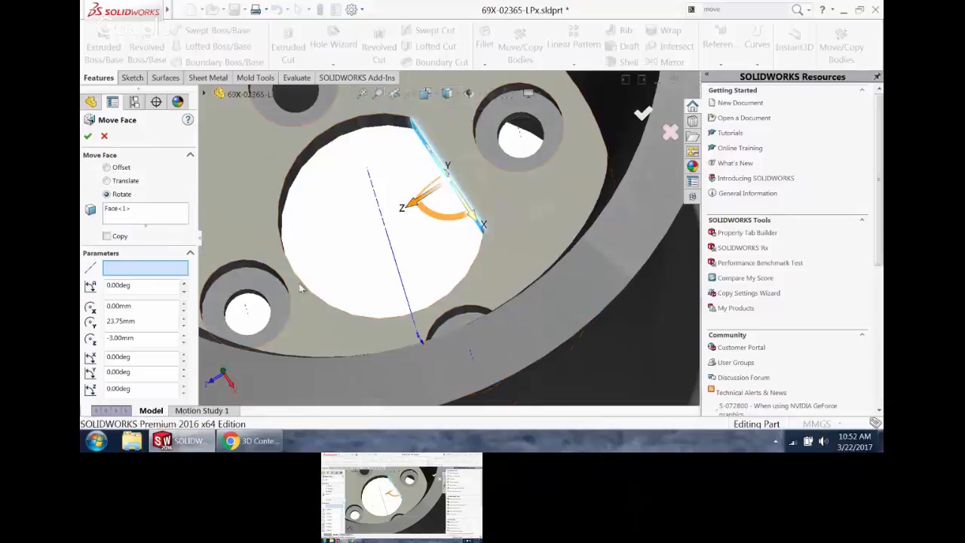
left_click(384, 226)
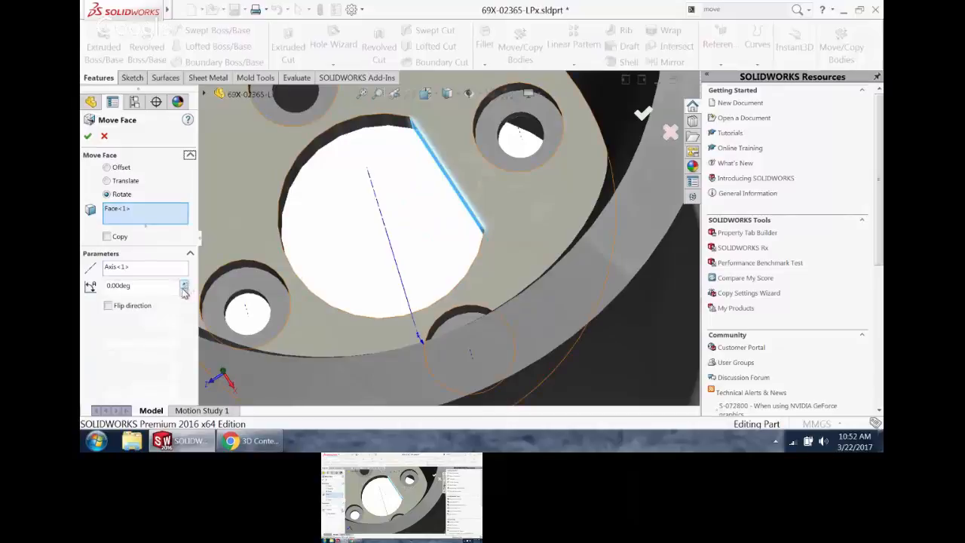
left_click_drag(184, 288, 182, 292)
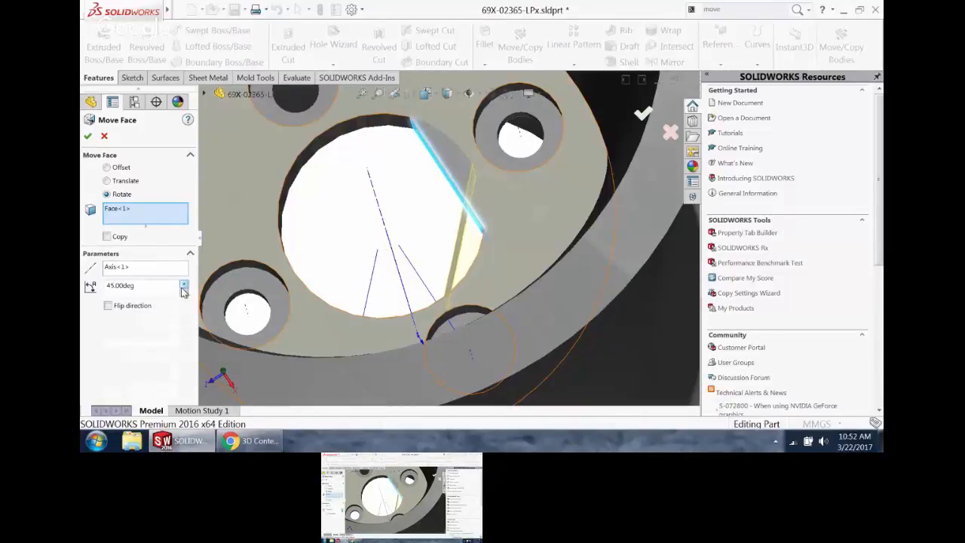
left_click(87, 136)
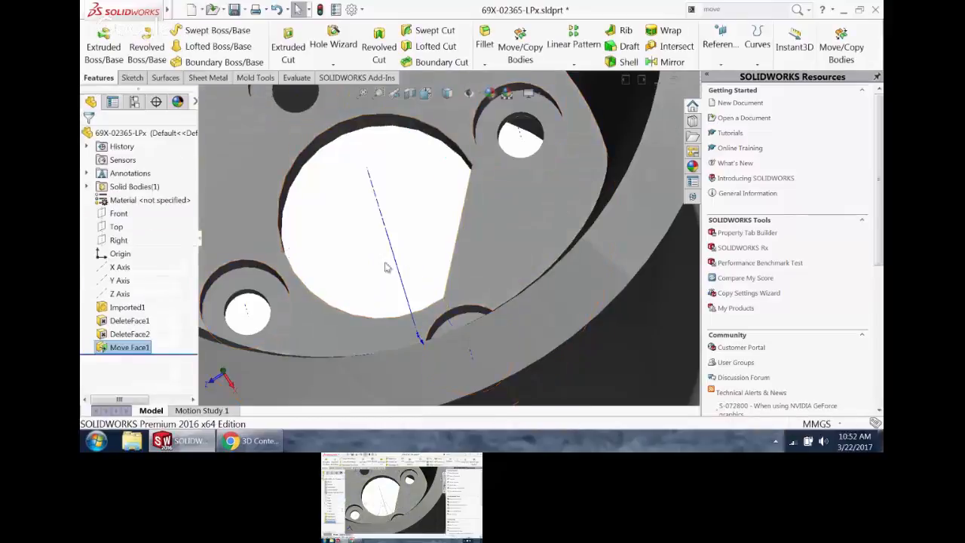
- Edit the bore's Move Face feature and add the floor and both wall faces of the counterbore beside the flat
middle_click_drag(384, 265, 449, 229)
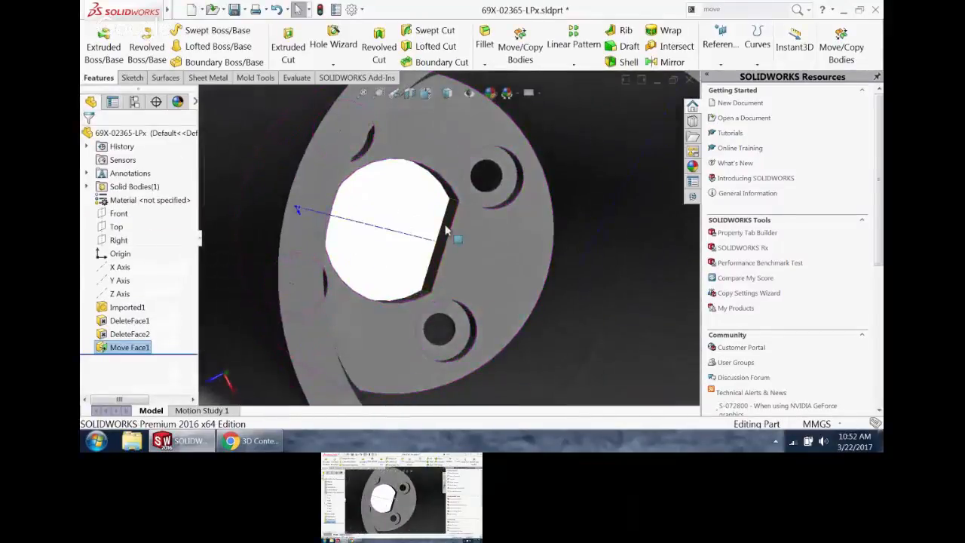
left_click(117, 348)
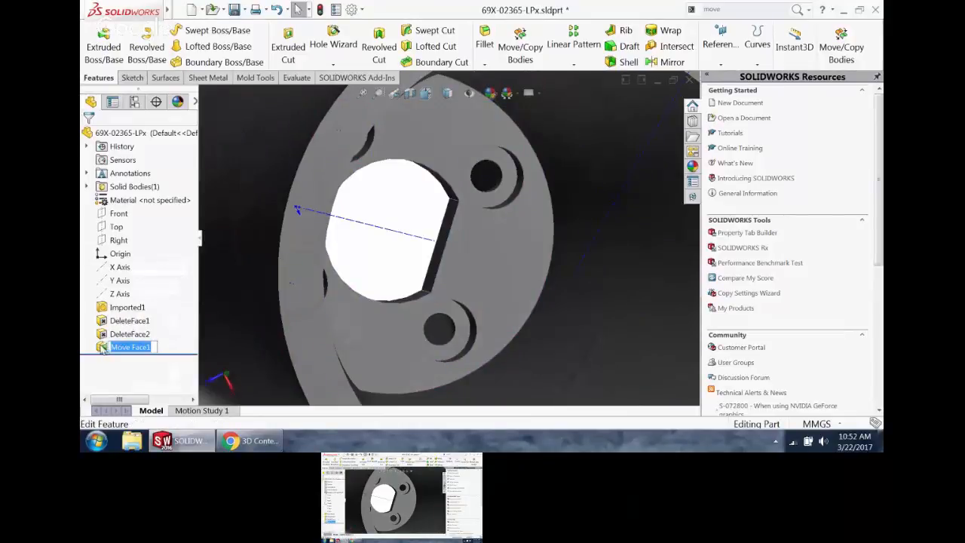
left_click(102, 350)
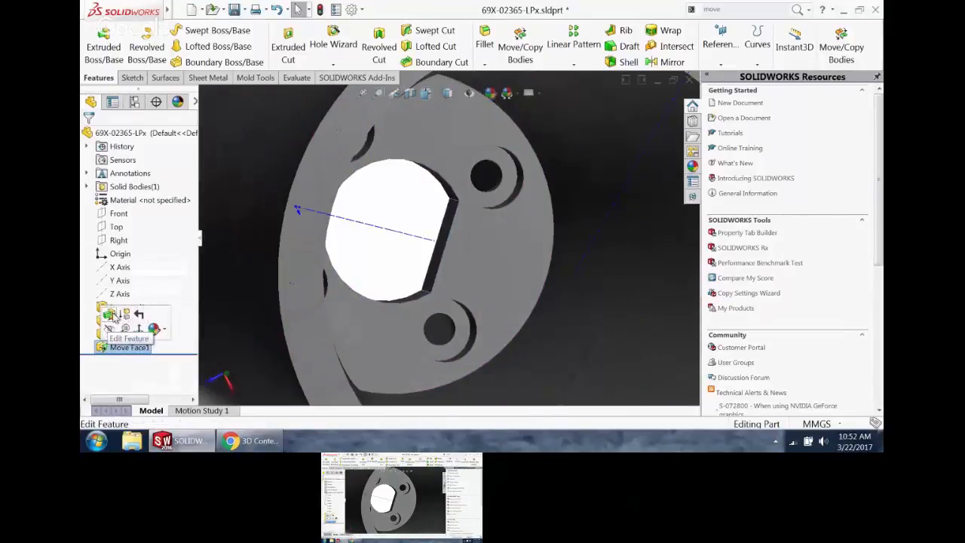
left_click(110, 315)
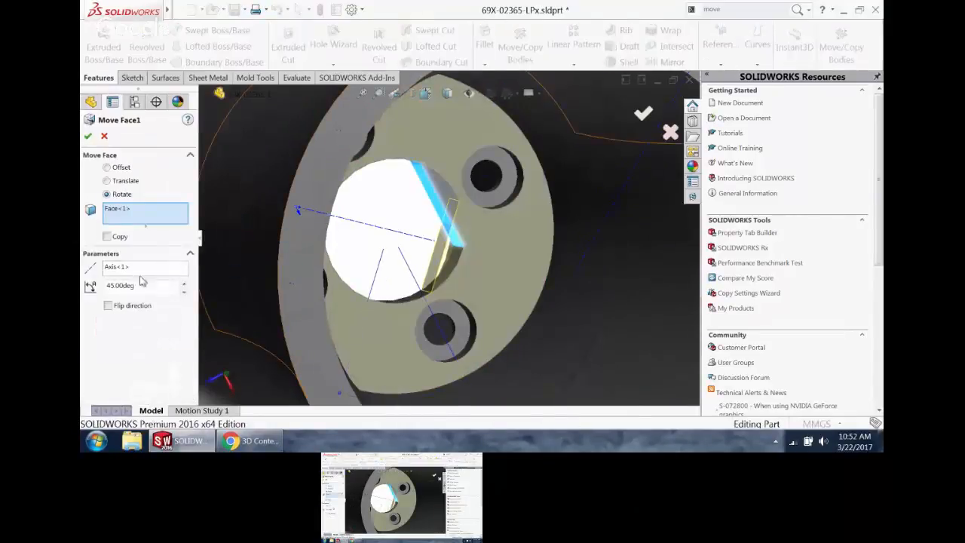
scroll(476, 198, "down", 5)
left_click(477, 188)
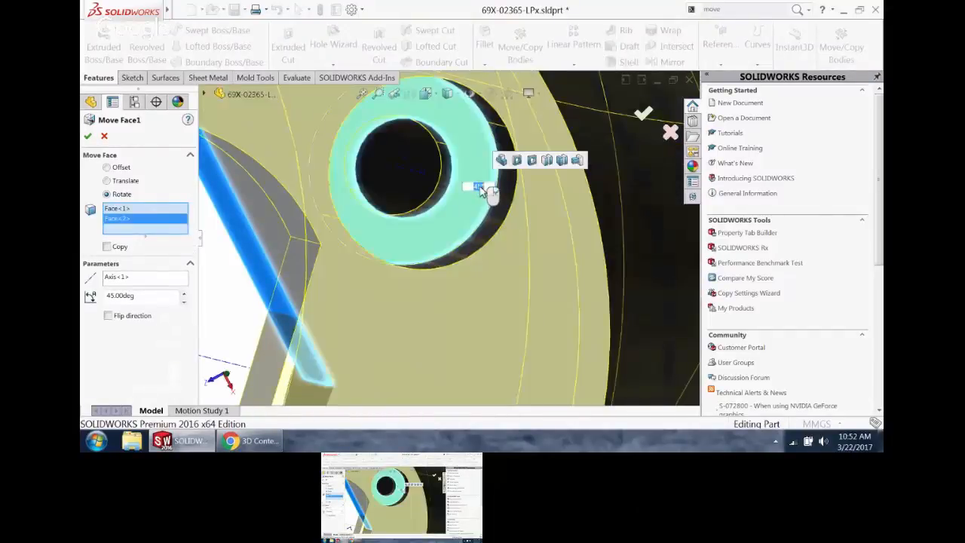
left_click(495, 160)
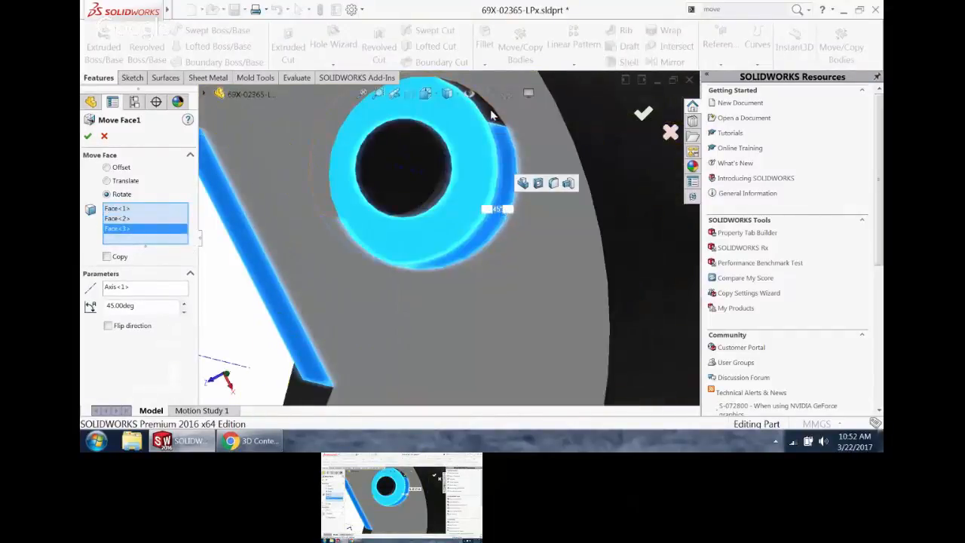
scroll(495, 127, "up", 1)
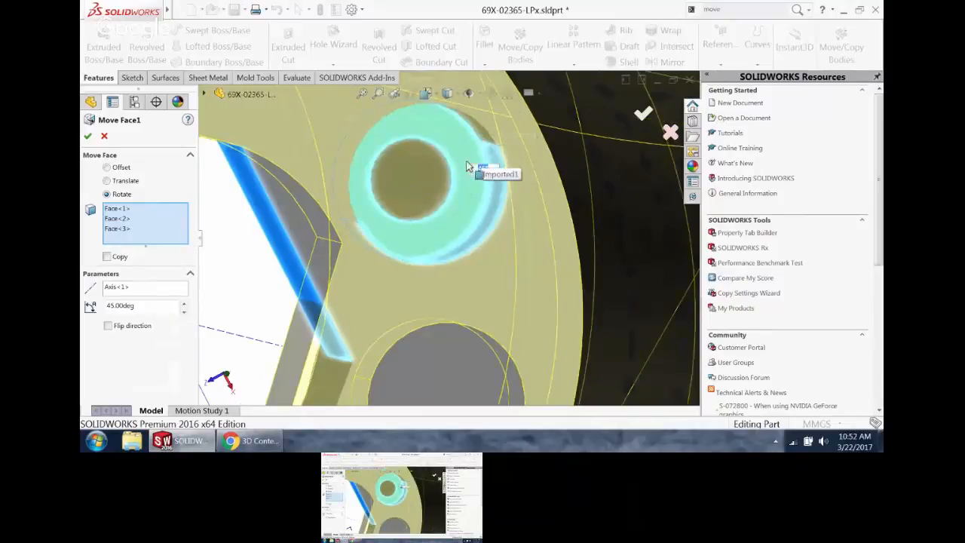
mouse_move(468, 162)
middle_mouse_down()
mouse_move(474, 145)
mouse_move(460, 157)
middle_mouse_up()
scroll(461, 162, "down", 5)
scroll(491, 168, "up", 3)
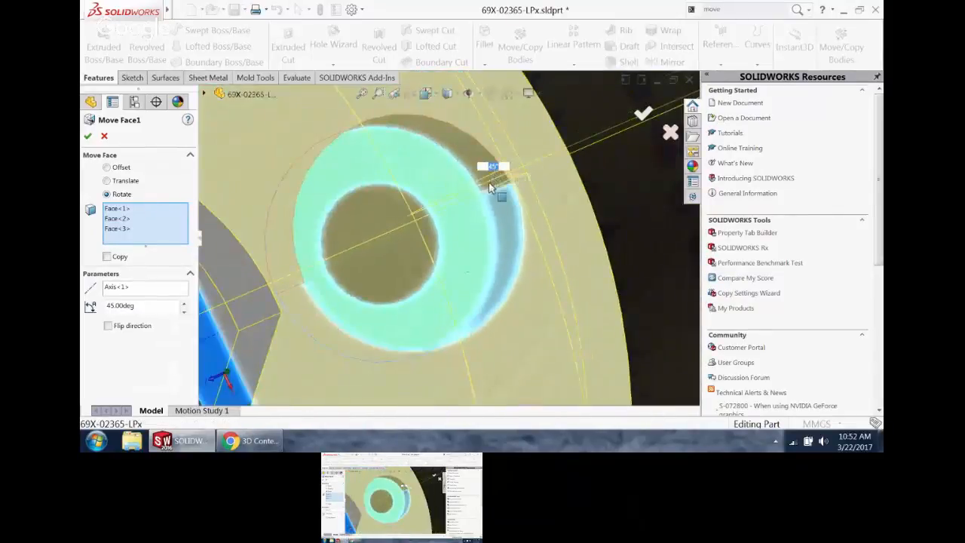
left_click(455, 144)
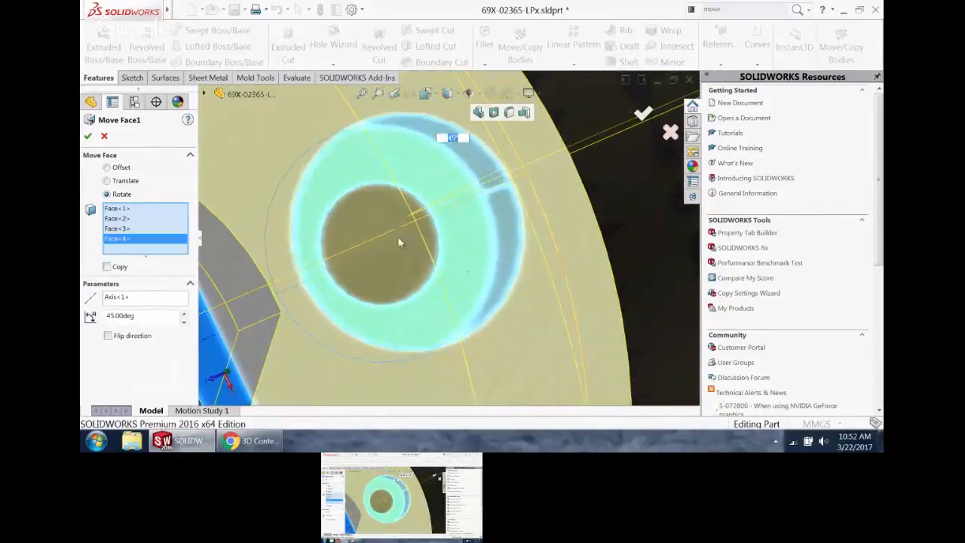
- Add the two cylindrical faces of the counterbore's through hole to the 45-degree rotation and accept the edited Move Face
middle_click_drag(396, 218, 404, 283)
left_click(415, 298)
left_click(365, 185)
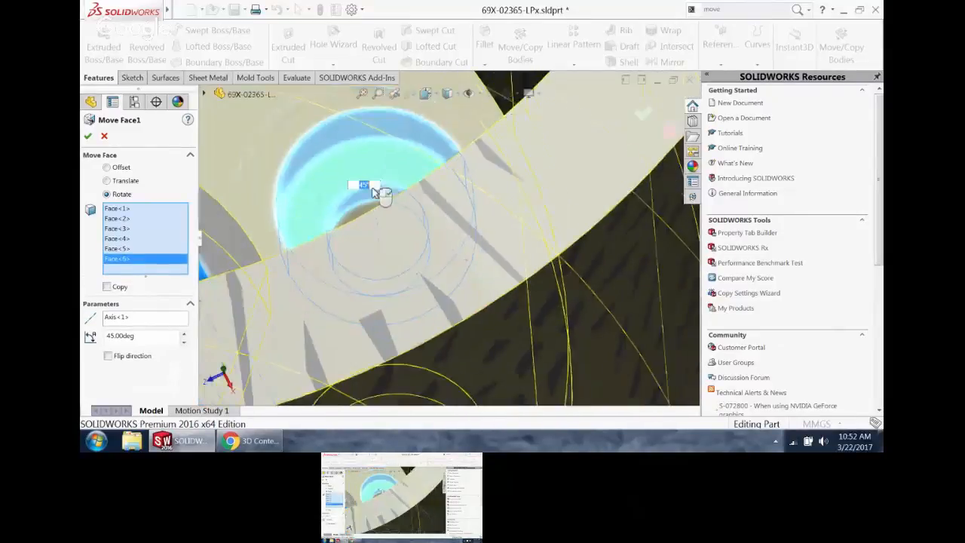
scroll(395, 212, "up", 5)
middle_click_drag(427, 222, 355, 247)
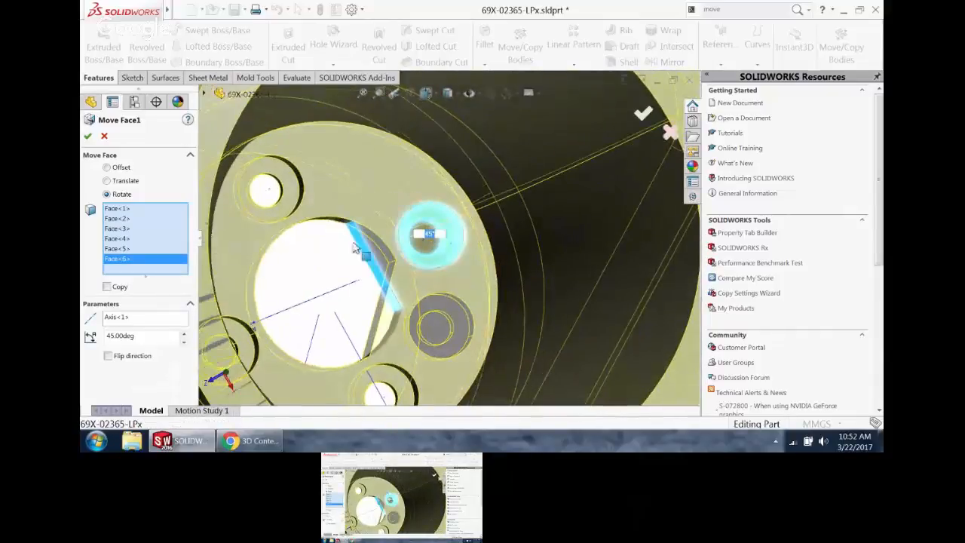
left_click(87, 135)
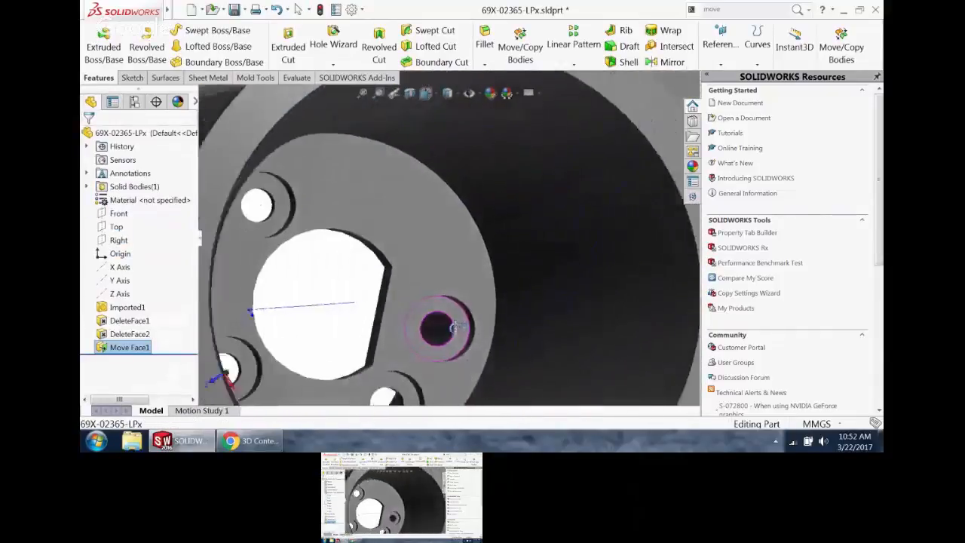
- Start Delete Face with Delete and Patch and select all connected faces of the counterbored hole near the end of the bore's flat
middle_click_drag(456, 326, 419, 332)
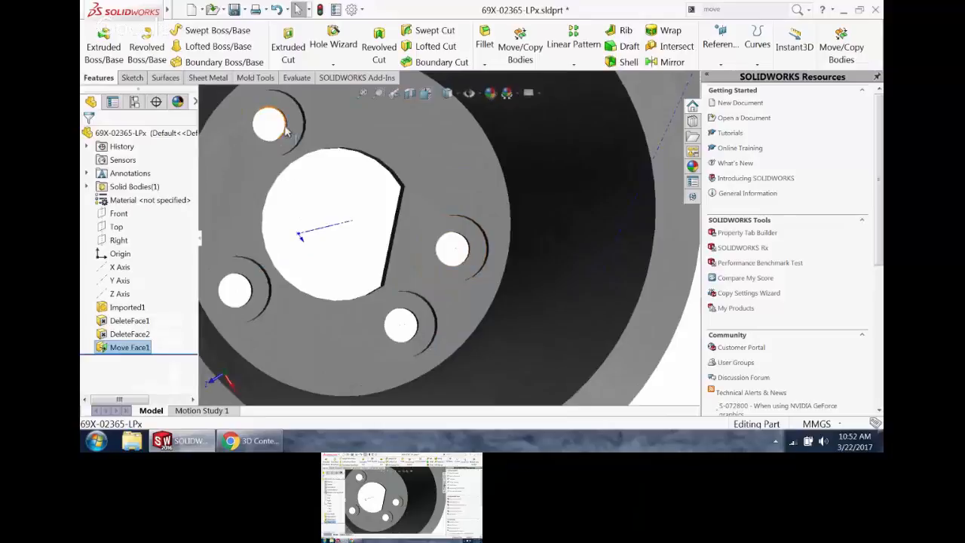
left_click(385, 299)
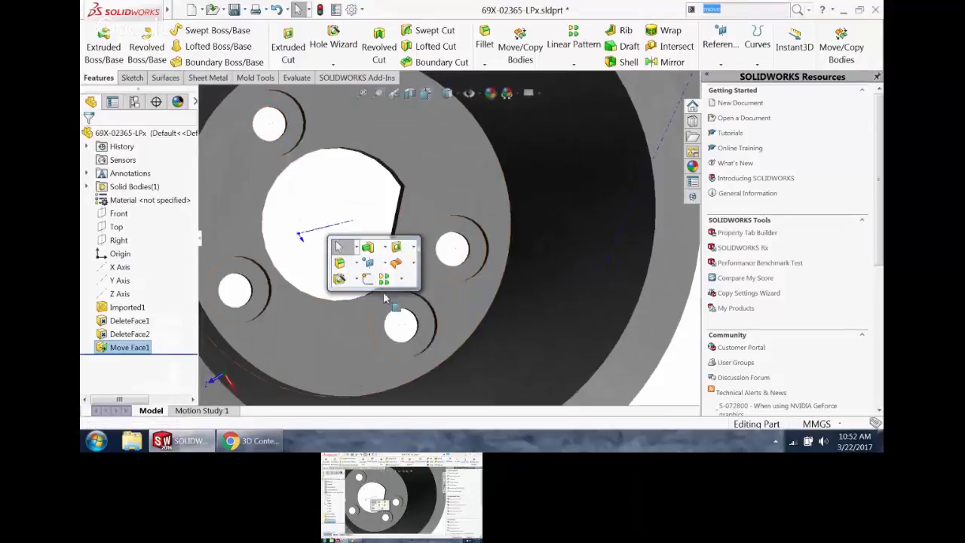
left_click(405, 281)
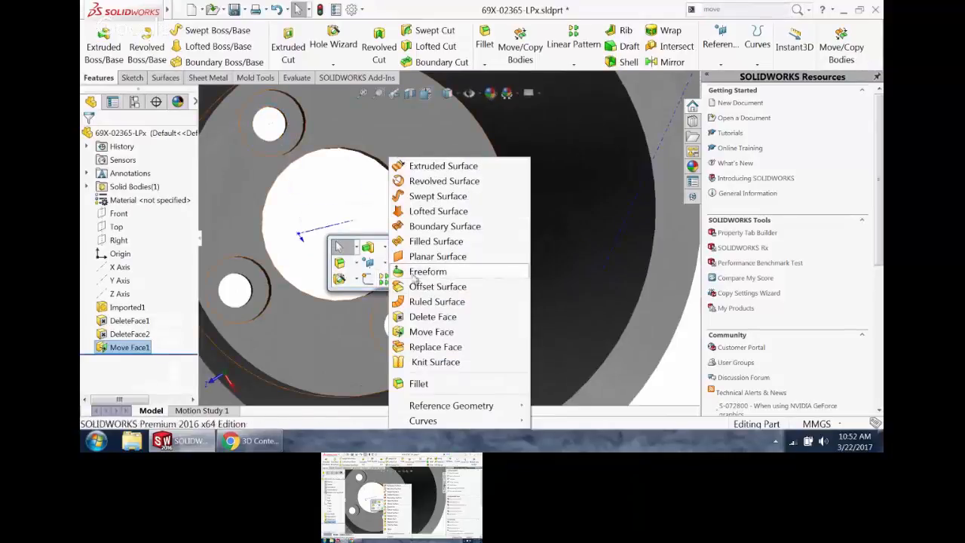
left_click(428, 317)
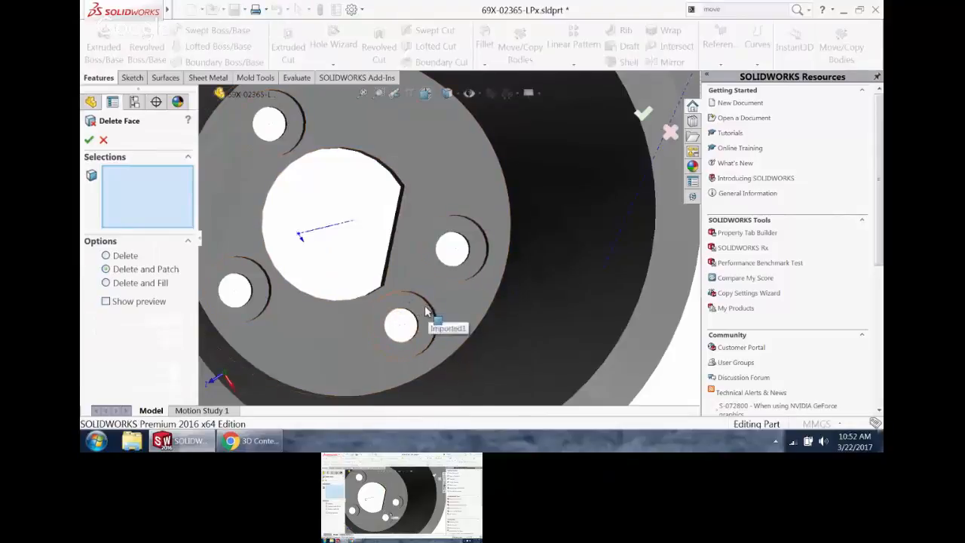
left_click(427, 315)
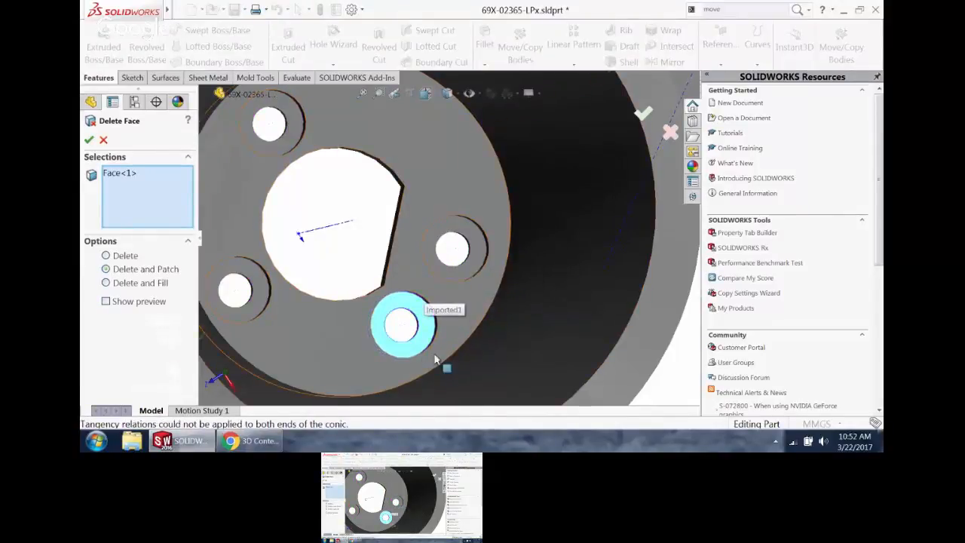
scroll(445, 302, "down", 4)
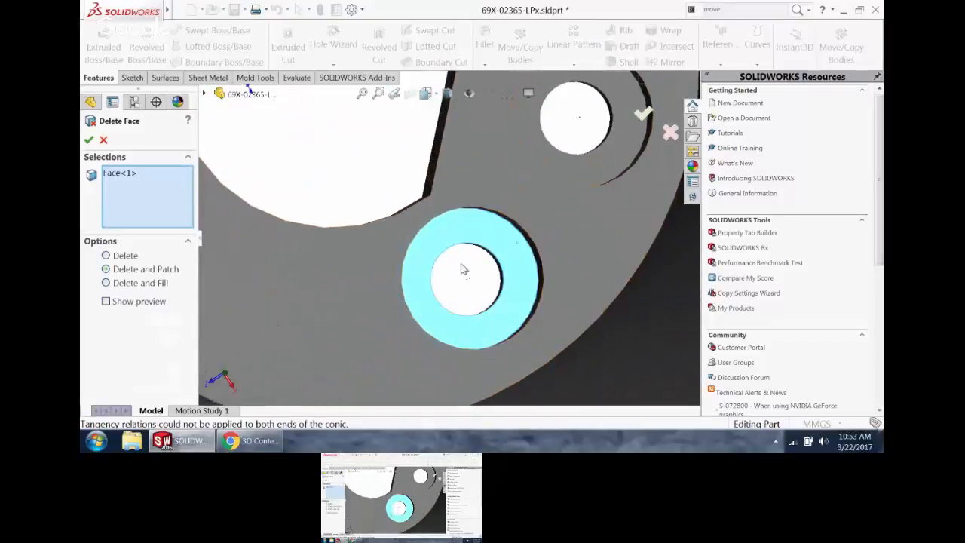
right_click(142, 176)
left_click(172, 185)
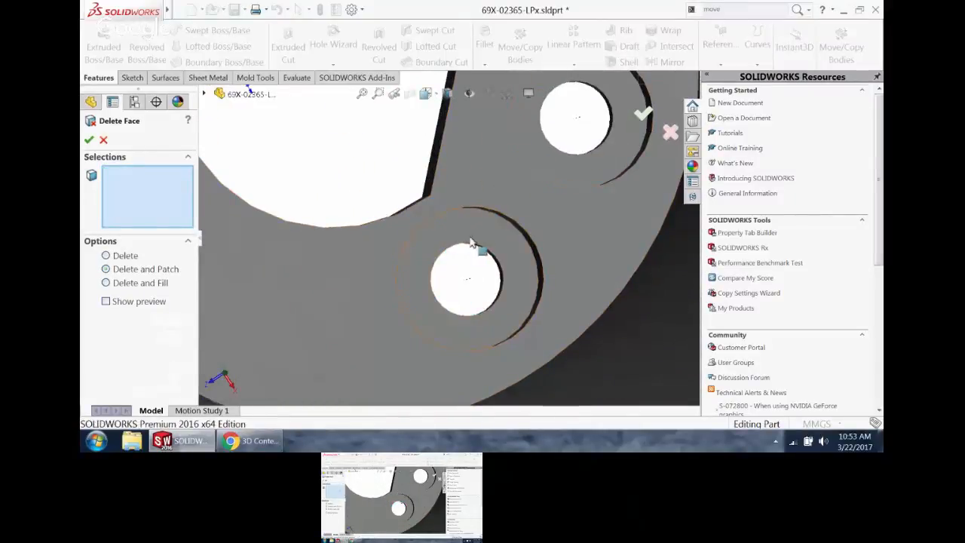
left_click(471, 243)
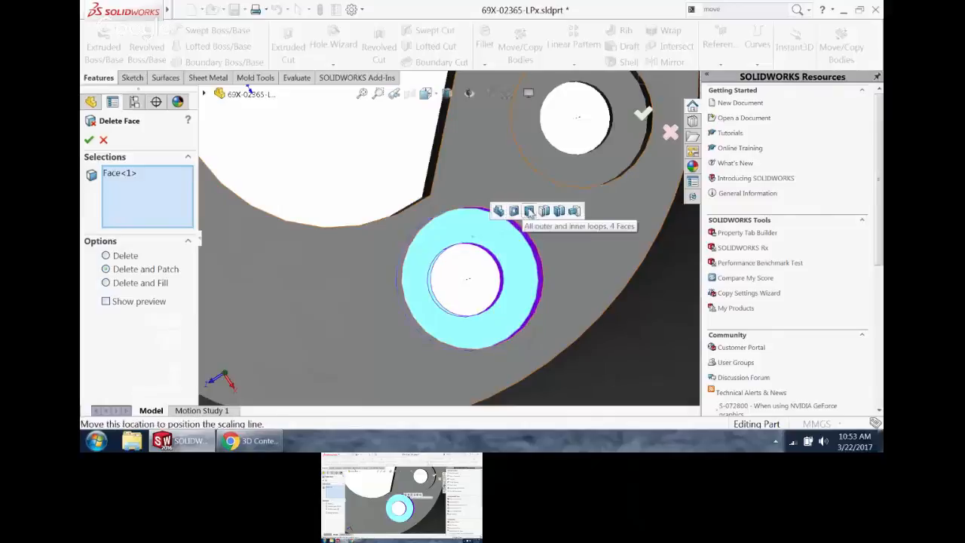
left_click(559, 211)
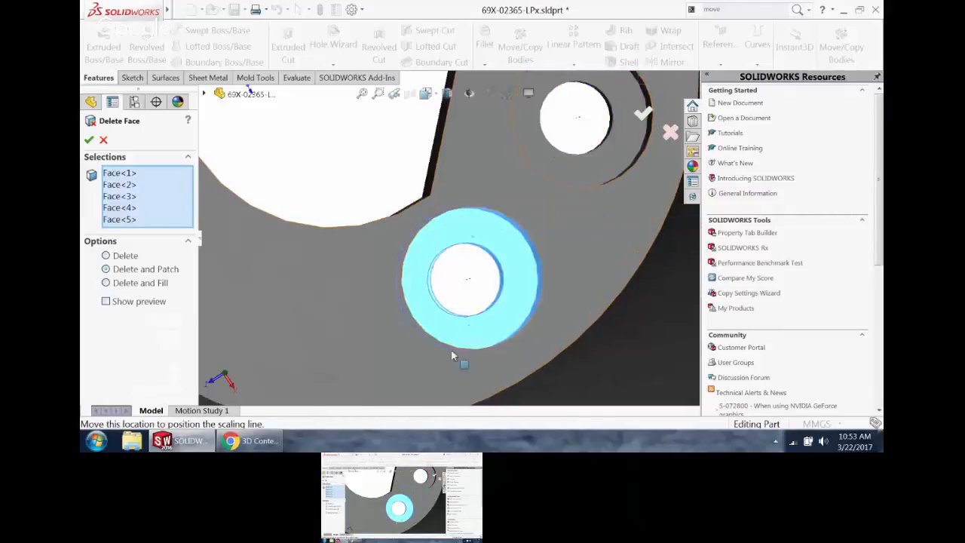
- Add the connected faces of the two counterbored holes on the round side of the bore and try to delete and patch them all
scroll(452, 350, "up", 4)
scroll(316, 209, "down", 4)
left_click(371, 236)
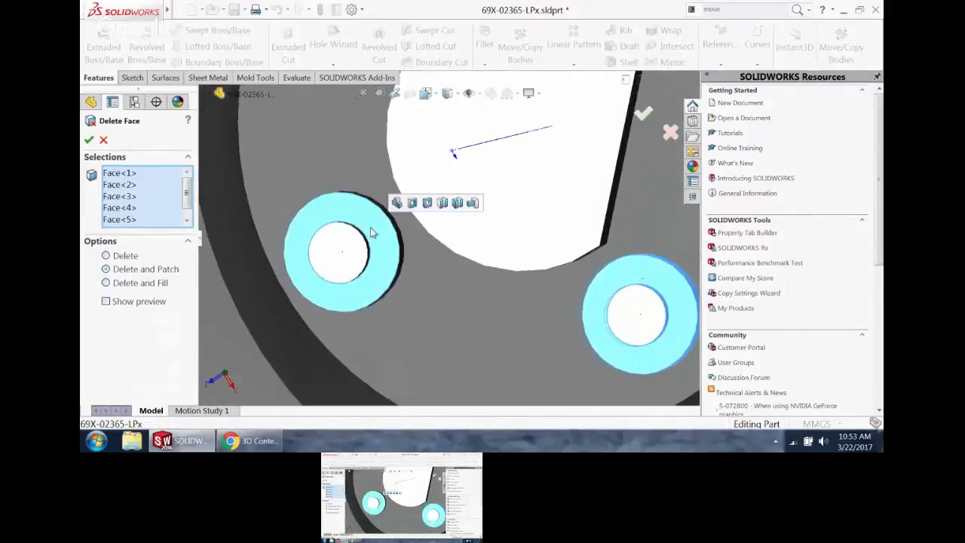
left_click(427, 204)
scroll(465, 218, "up", 4)
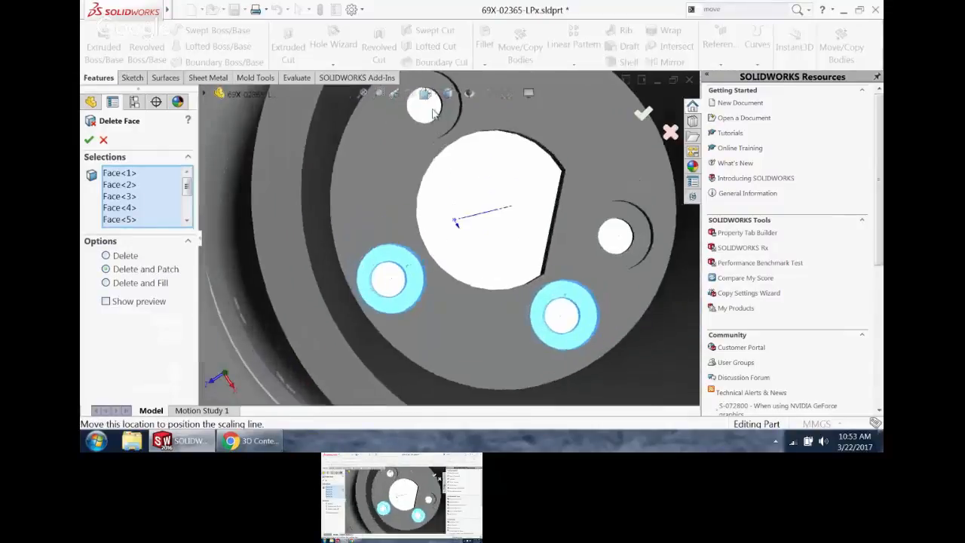
scroll(457, 151, "down", 4)
left_click(471, 152)
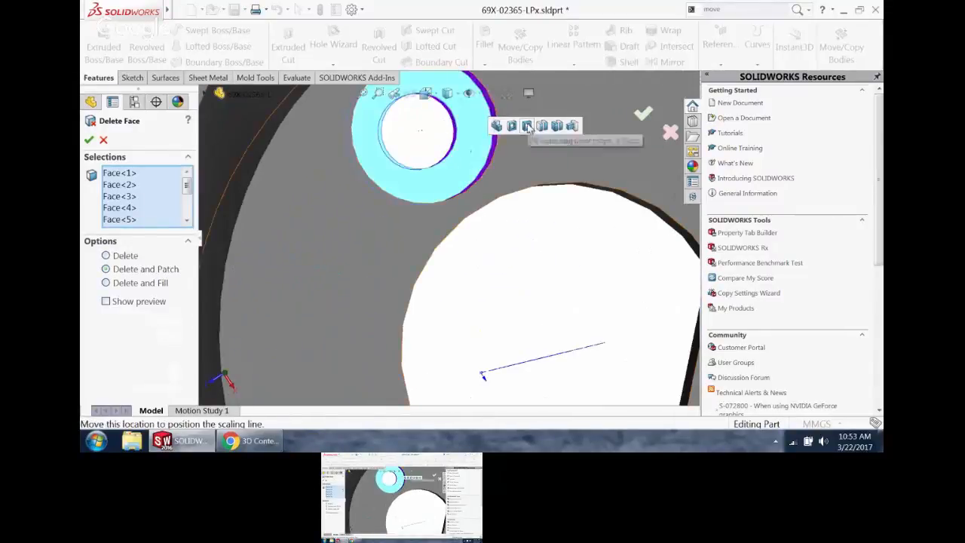
scroll(518, 271, "up", 4)
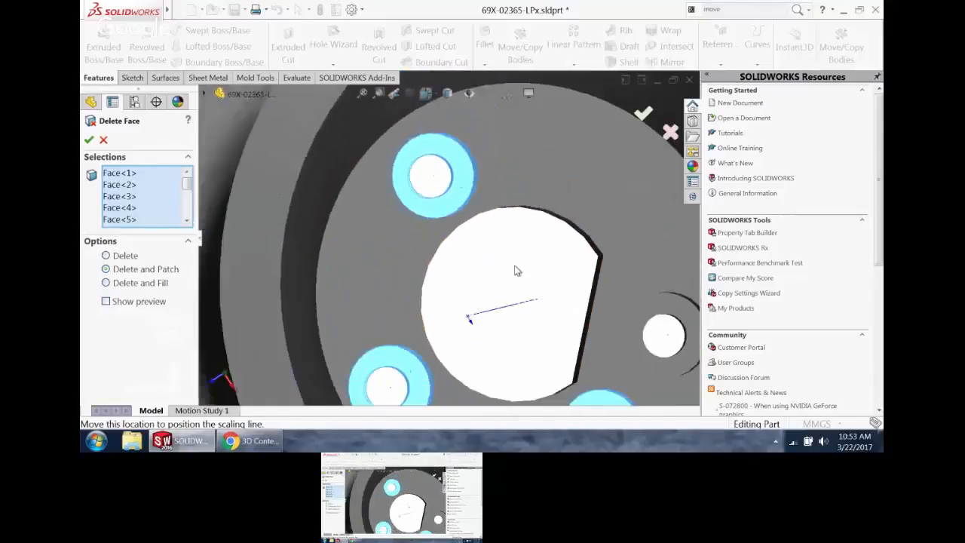
left_click(88, 140)
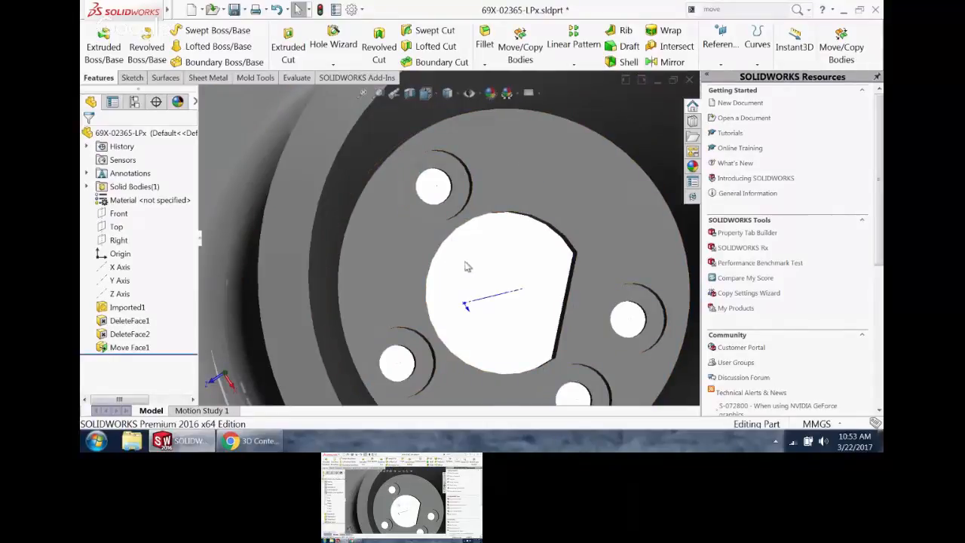
- Restart Delete Face and select the connected faces of the counterbored hole beside the flat and the two on the bore's round side
key("s")
left_click(526, 362)
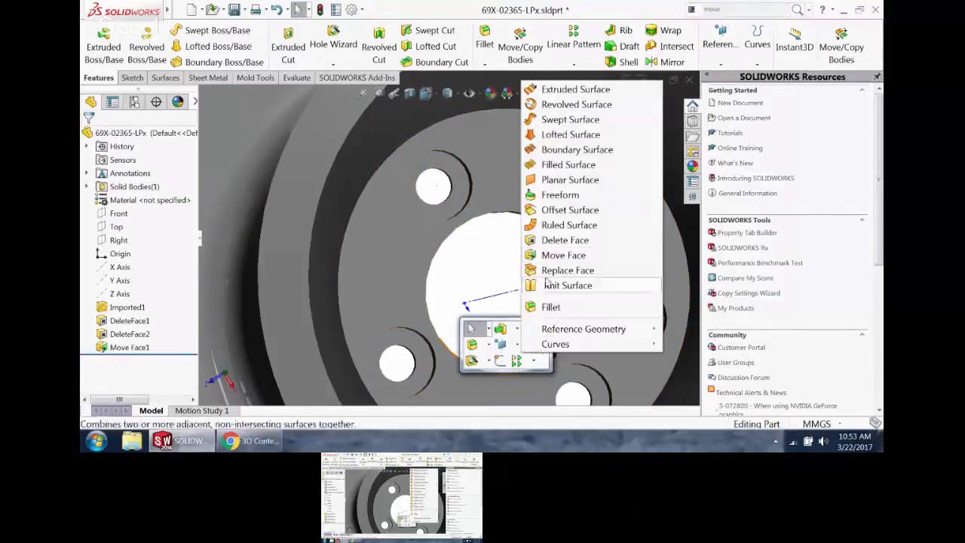
left_click(573, 239)
left_click(460, 200)
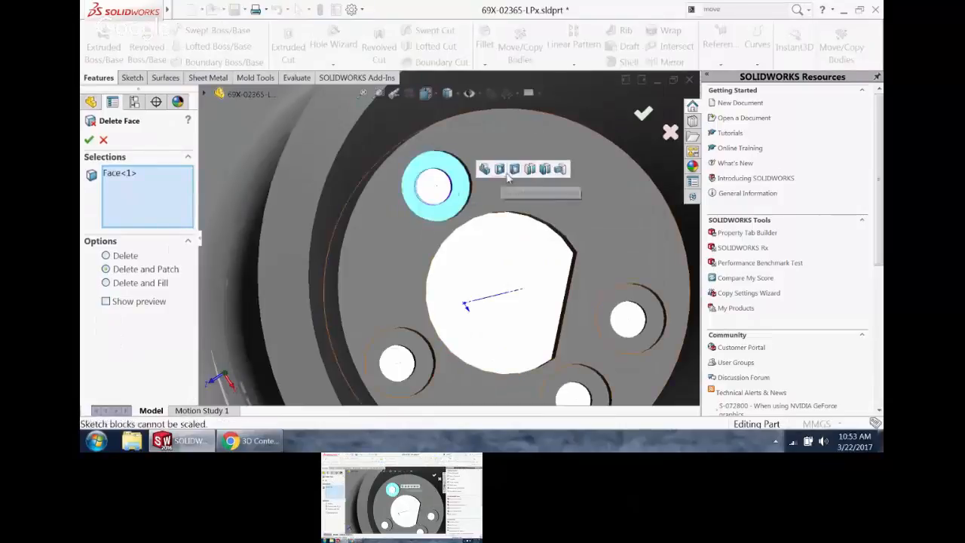
left_click(515, 173)
left_click(612, 296)
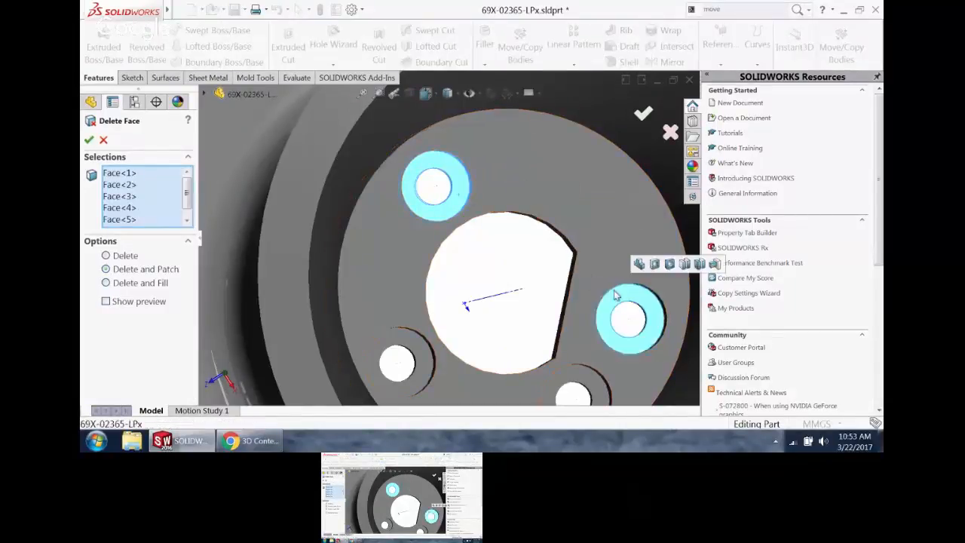
left_click(428, 379)
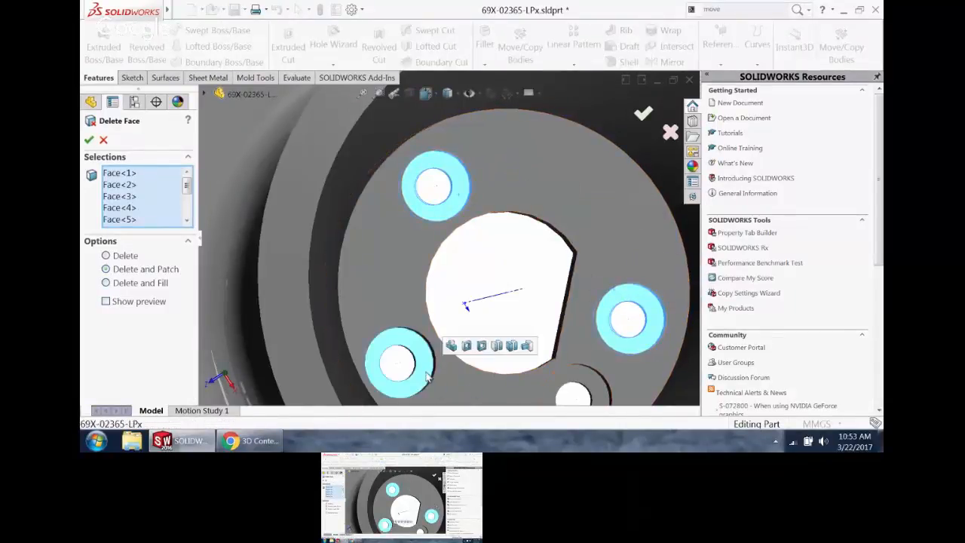
- Remove the faces of the counterbored hole directly beside the flat from the Delete Face selection
left_click(652, 305)
mouse_move(654, 306)
middle_mouse_down()
mouse_move(665, 288)
mouse_move(640, 307)
middle_mouse_up()
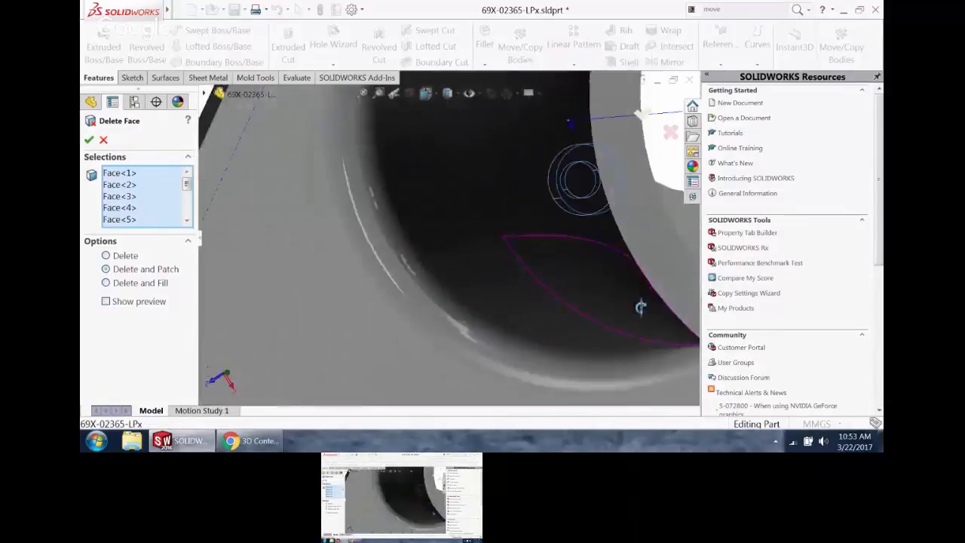
scroll(651, 273, "up", 6)
scroll(653, 264, "down", 6)
scroll(422, 161, "down", 3)
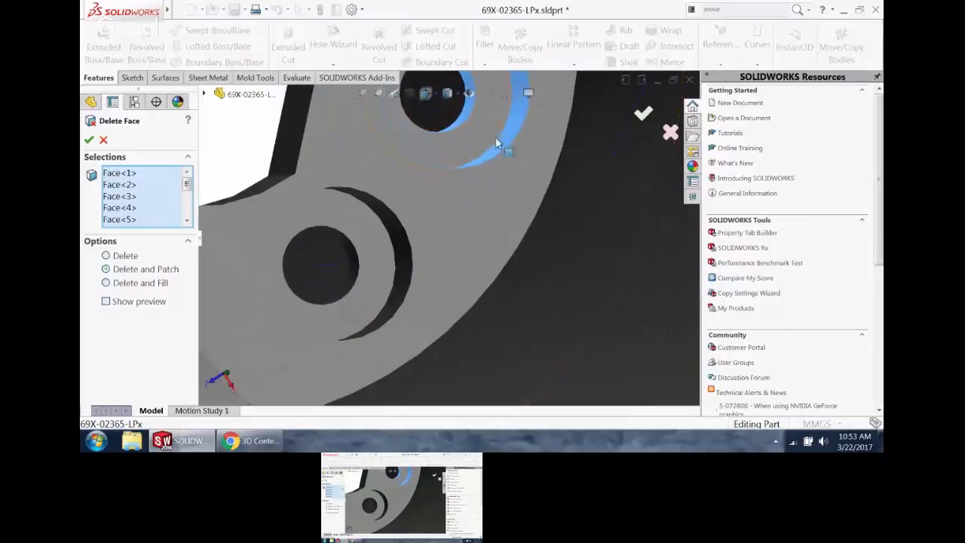
left_click(464, 122)
left_click(517, 101)
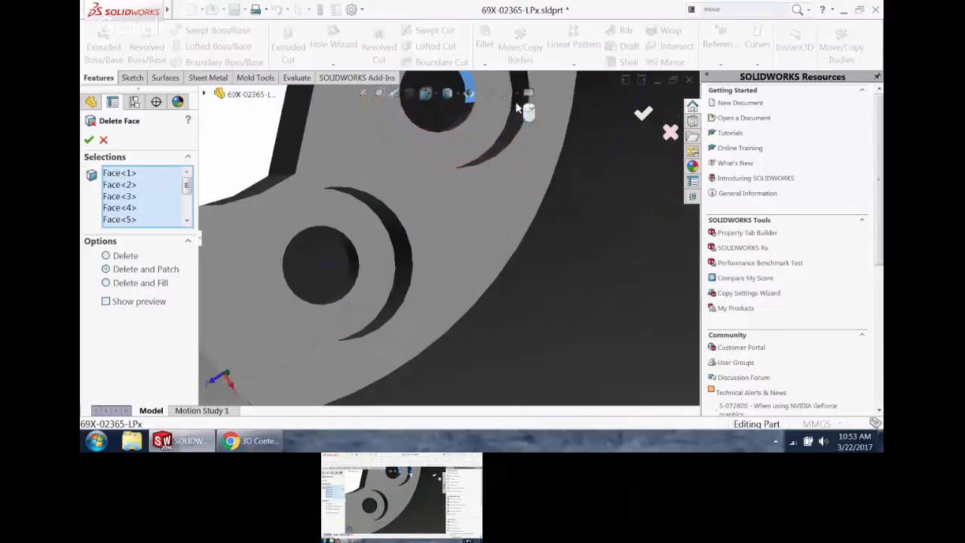
scroll(481, 112, "up", 4)
scroll(472, 125, "down", 5)
scroll(437, 211, "up", 4)
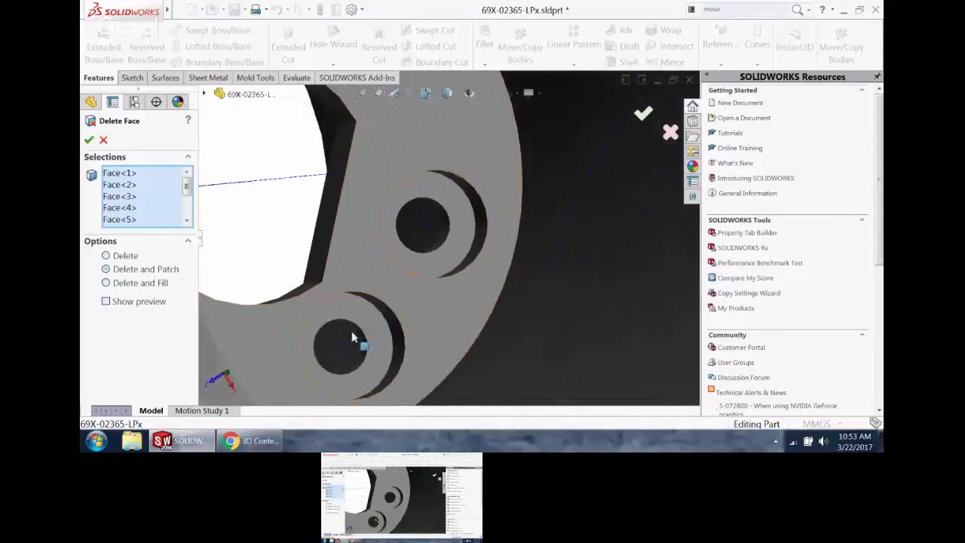
- Add all faces of the counterbored hole near the end of the flat and accept the Delete and Patch of the three holes
left_click(373, 316)
left_click(432, 293)
scroll(434, 296, "up", 4)
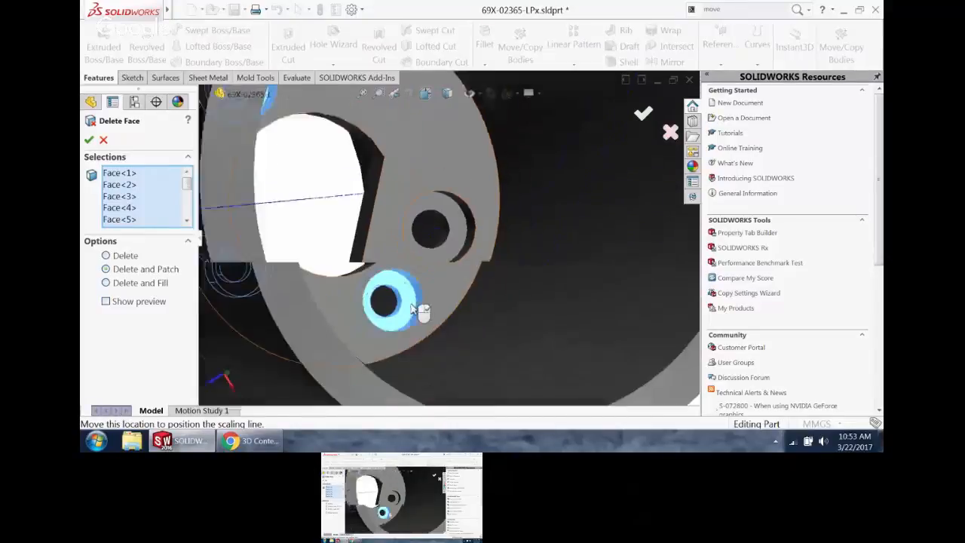
middle_click_drag(425, 309, 351, 253)
left_click(89, 141)
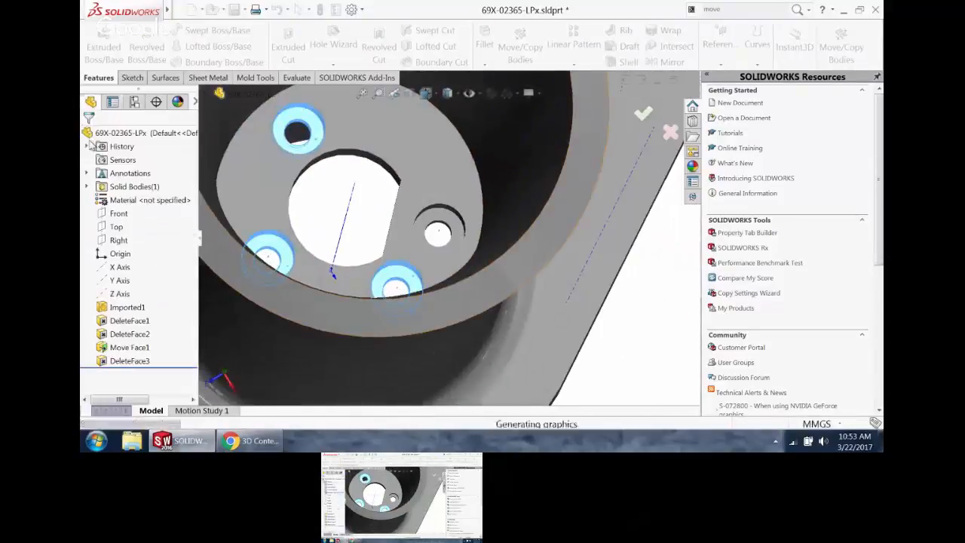
scroll(338, 196, "up", 2)
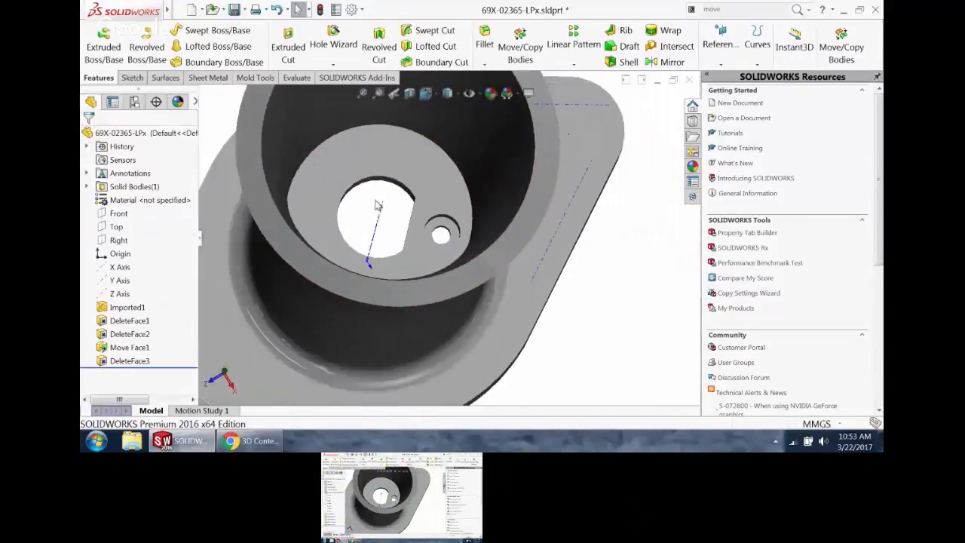
- Start a circular pattern with the central bore's temporary axis as the pattern axis
left_click(574, 64)
left_click(585, 92)
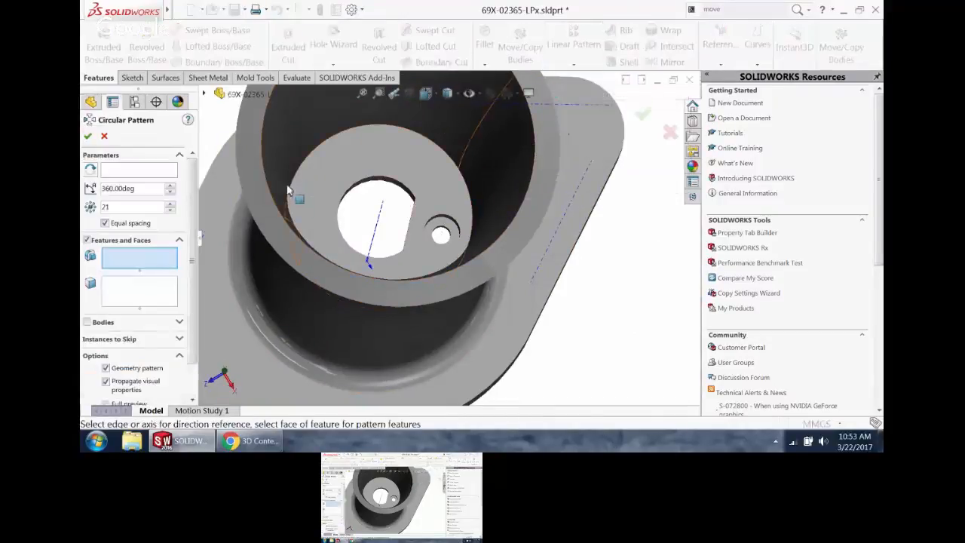
left_click(154, 173)
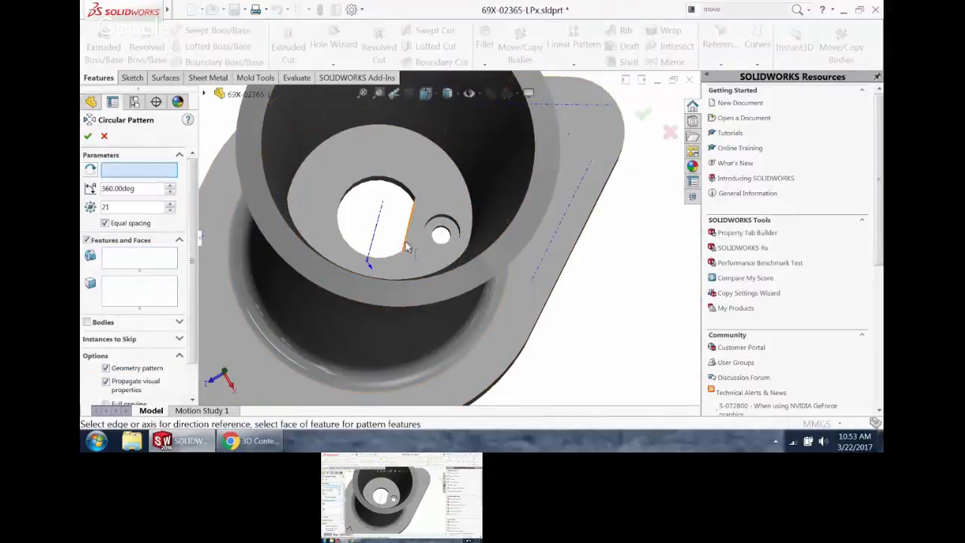
left_click(381, 230)
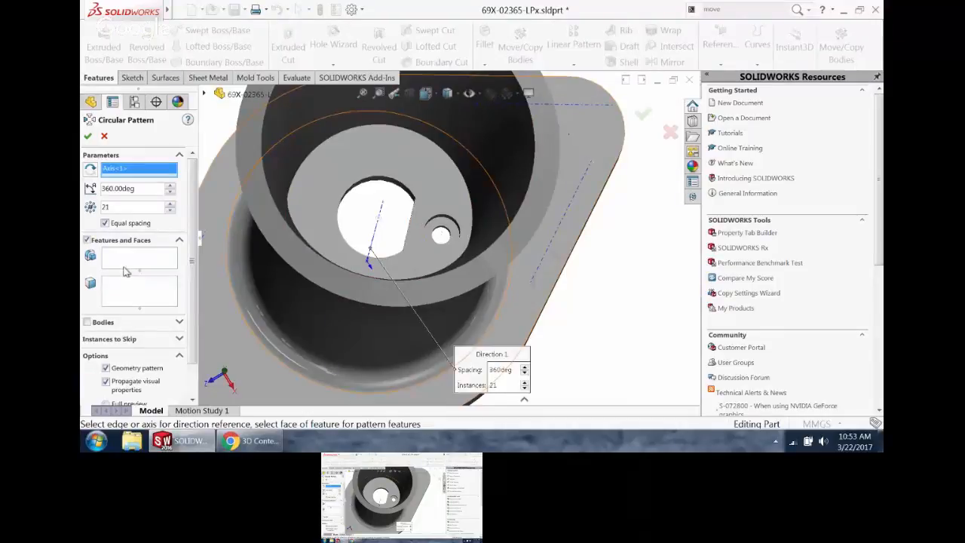
left_click(126, 264)
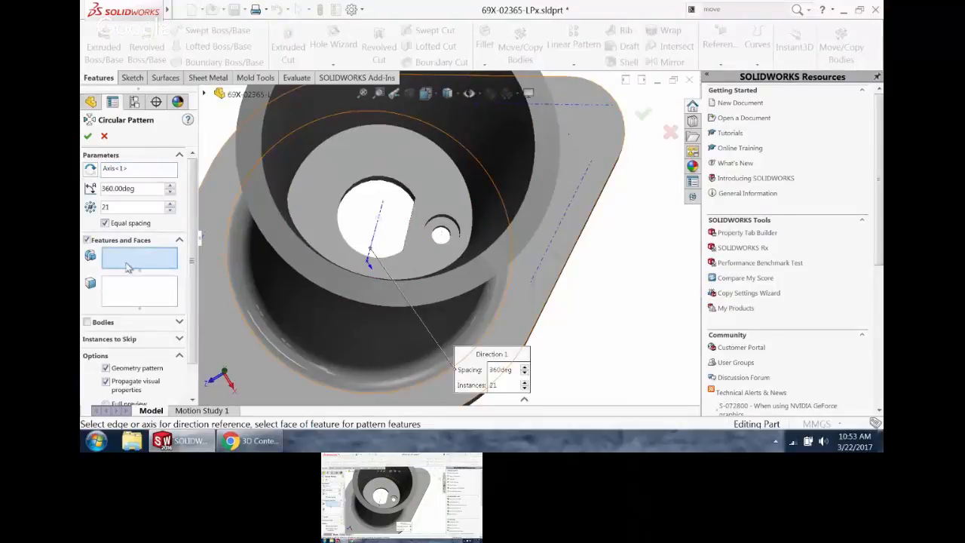
left_click(452, 235)
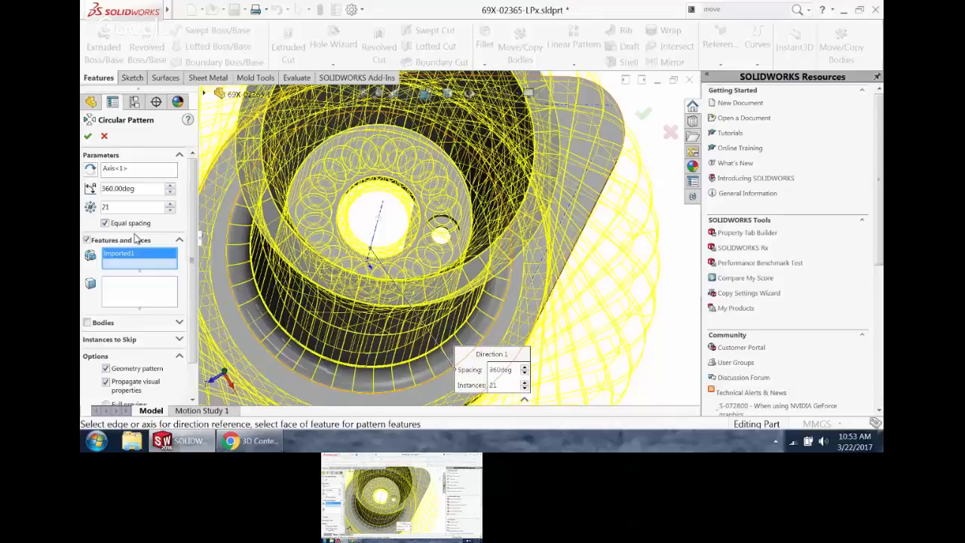
key("Delete")
- Replace the imported feature with the counterbored hole's annular ledge face as the circular pattern seed and try to accept the pattern
left_click(150, 296)
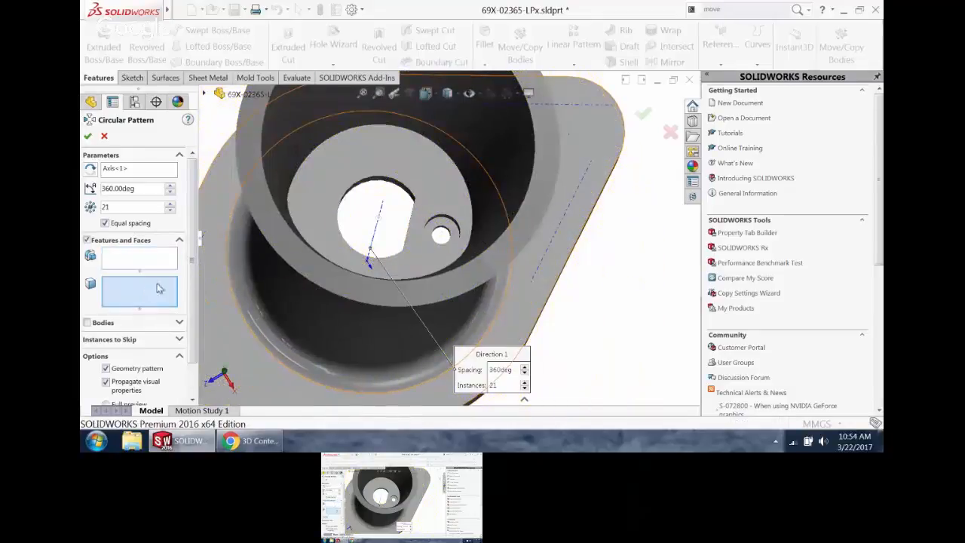
scroll(466, 240, "down", 3)
left_click(622, 213)
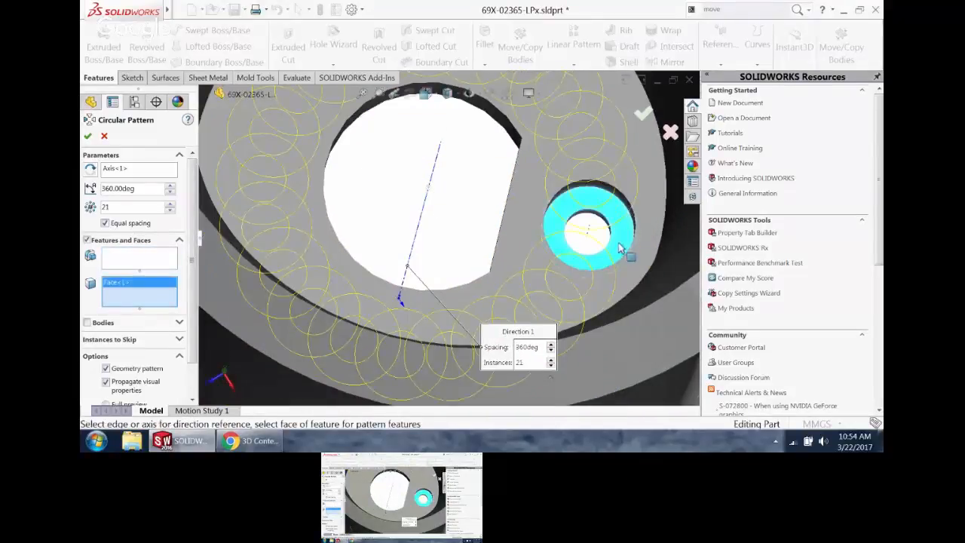
middle_click_drag(619, 248, 608, 201)
scroll(661, 127, "down", 3)
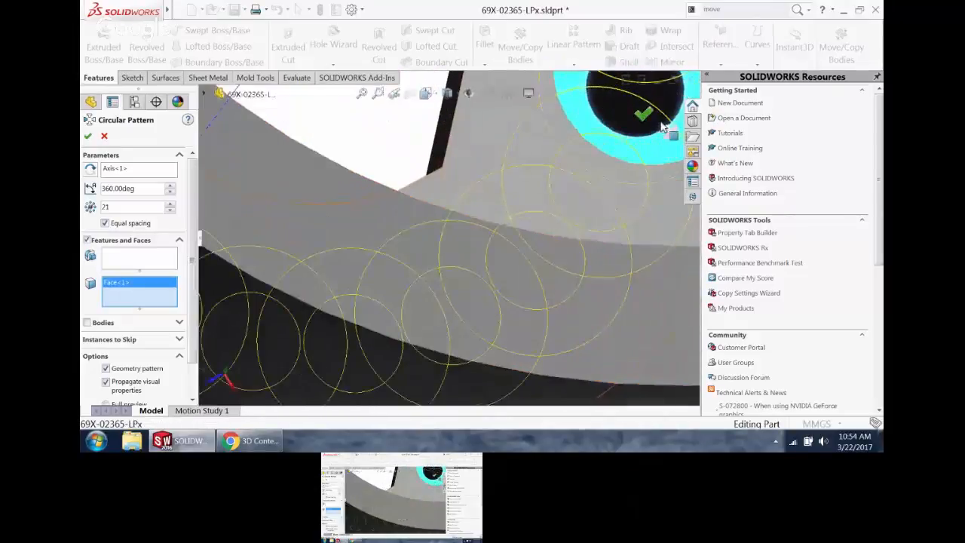
scroll(662, 127, "down", 2)
left_click(649, 112)
scroll(658, 121, "up", 3)
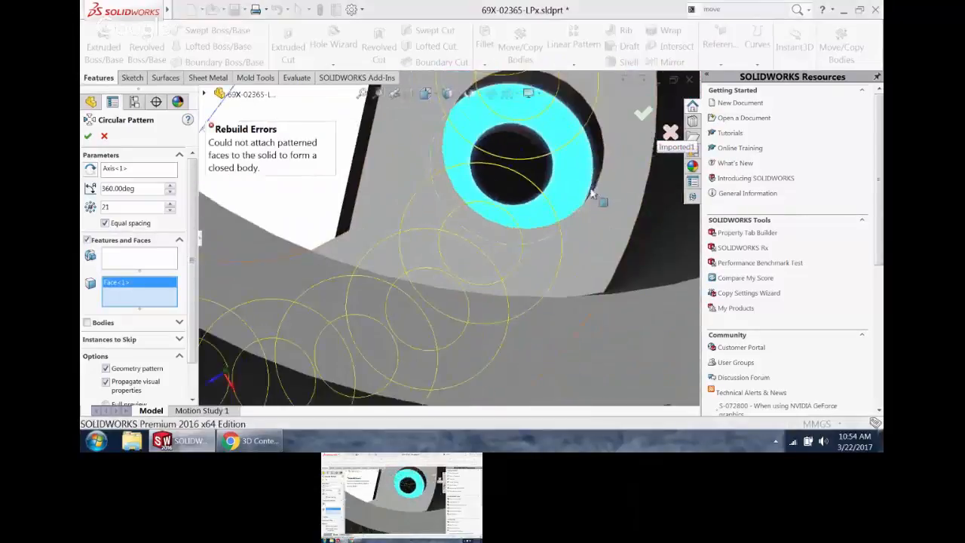
scroll(592, 193, "down", 3)
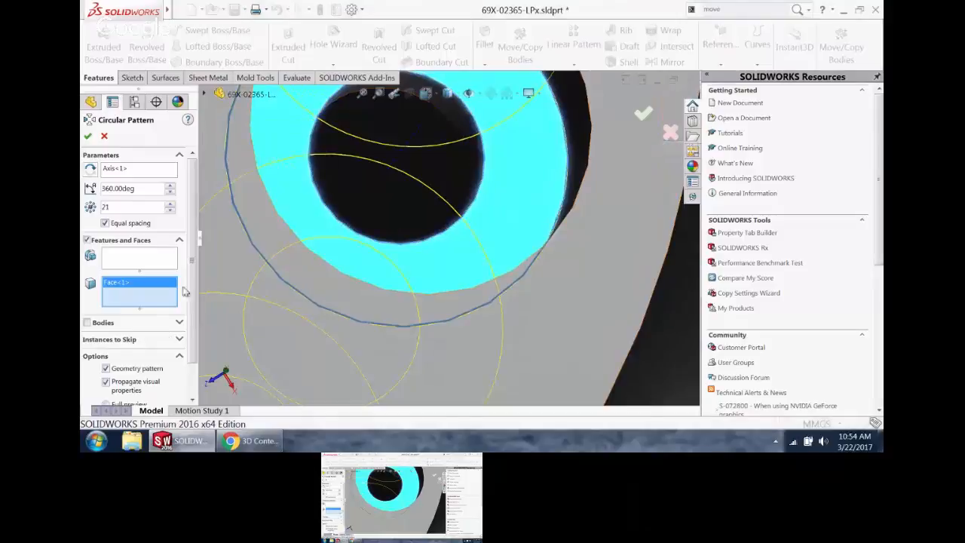
- Add the remaining cylindrical faces of the counterbore and its through hole to the faces to pattern
left_click(476, 134)
middle_click_drag(465, 181, 491, 327)
left_click(490, 309)
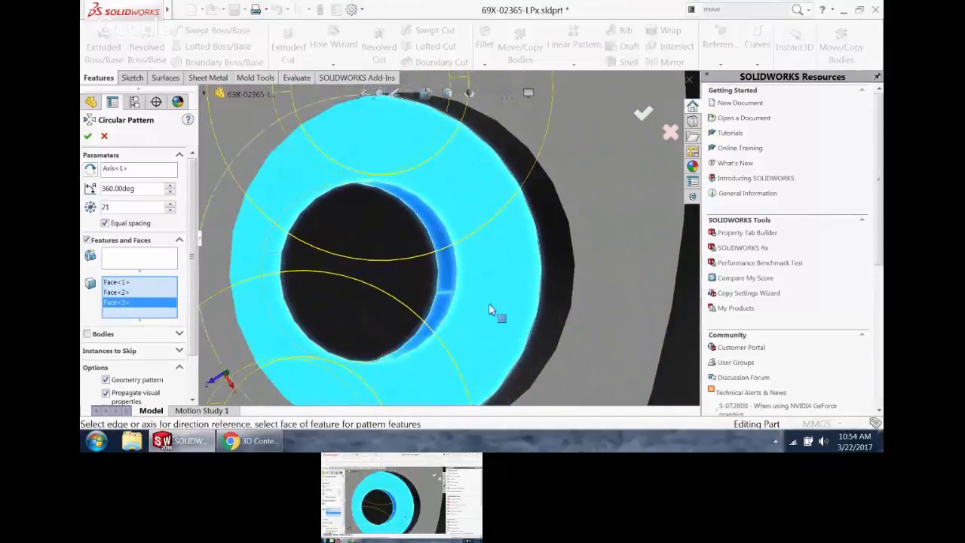
left_click(551, 285)
left_click(543, 338)
scroll(543, 339, "up", 6)
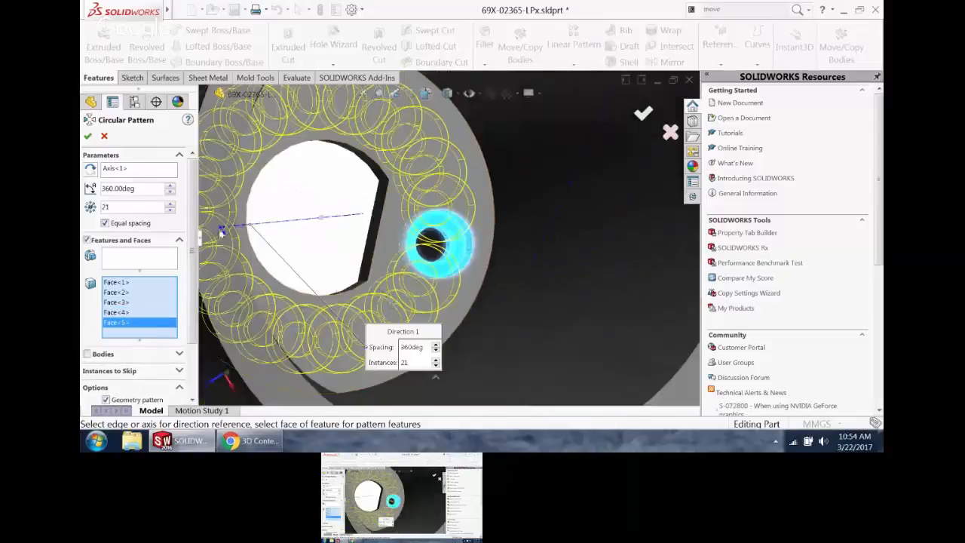
- Set the circular pattern to 5 equally spaced instances and accept it
left_click_drag(144, 209, 92, 210)
type("5")
key("Return")
key("Return")
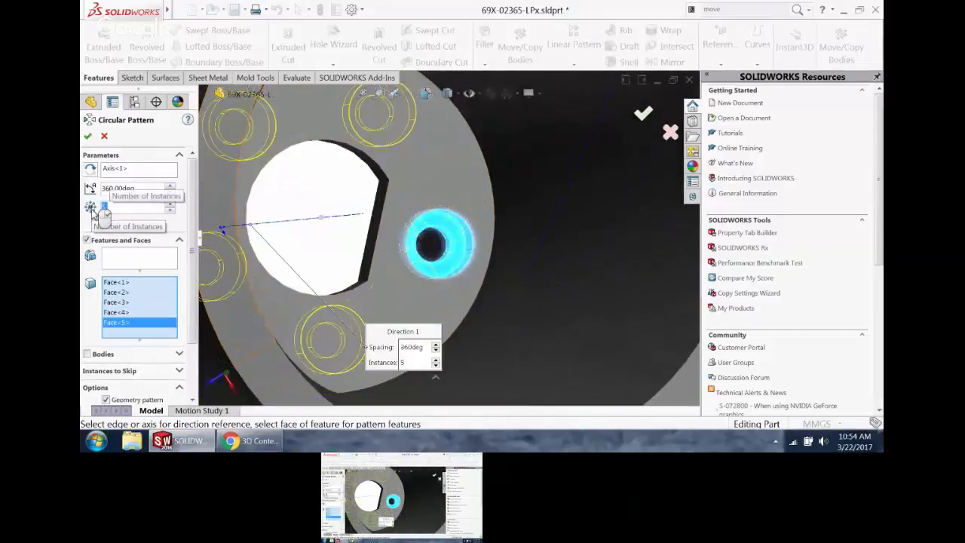
scroll(343, 273, "up", 3)
scroll(343, 272, "up", 1)
middle_click_drag(343, 272, 334, 252)
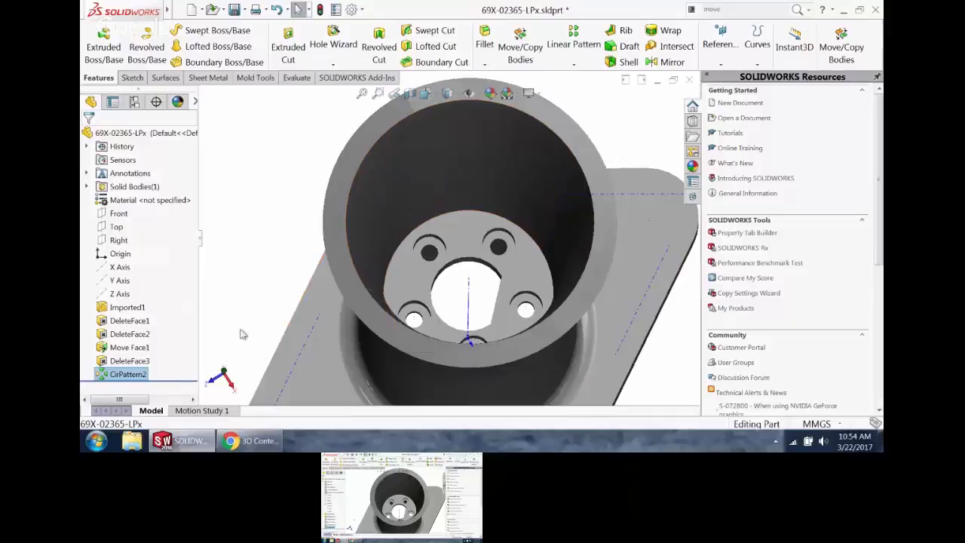
- Delete all features from DeleteFace1 through CirPattern2 so that only the imported body remains in the part
left_click(127, 309)
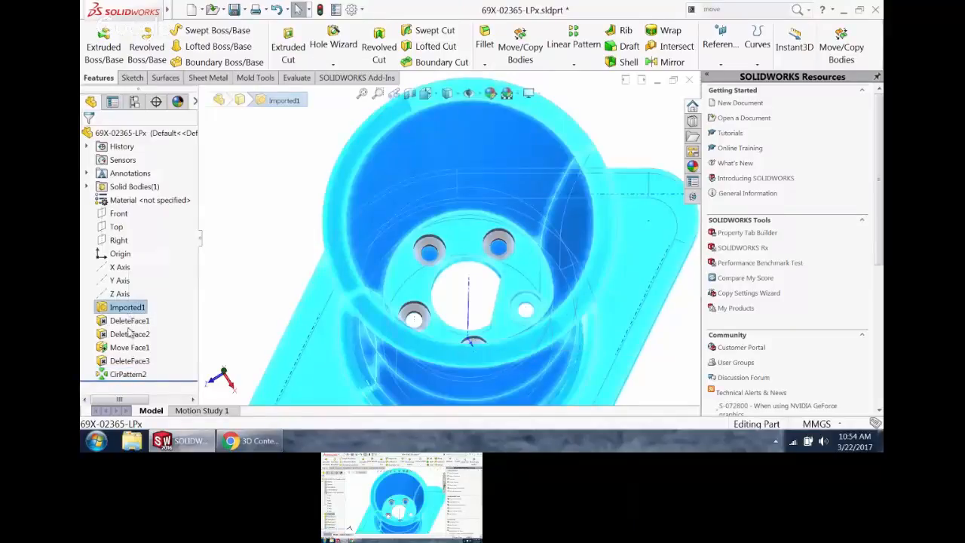
left_click(129, 321)
left_click(128, 375, "shift")
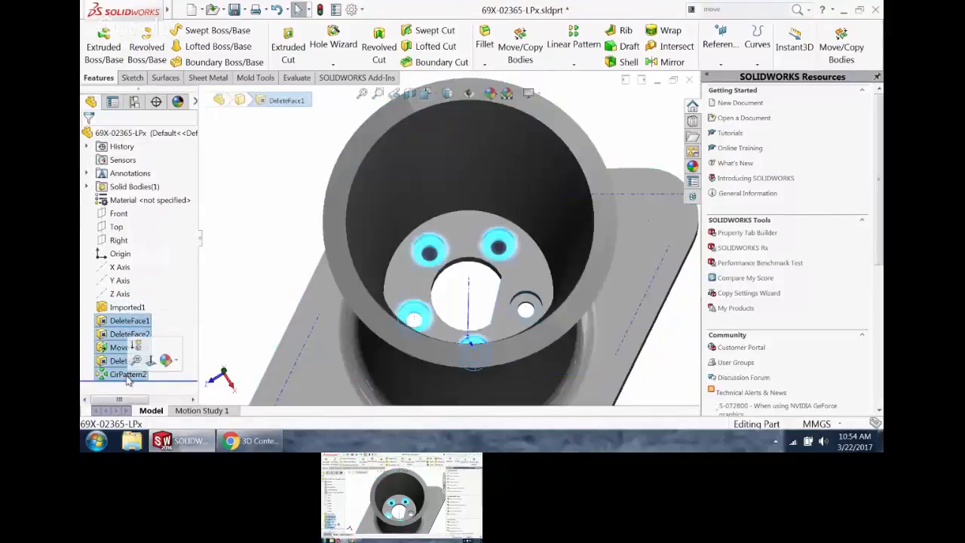
key("Delete")
scroll(418, 301, "up", 5)
middle_click_drag(420, 303, 430, 254)
scroll(501, 329, "down", 2)
scroll(453, 315, "up", 1)
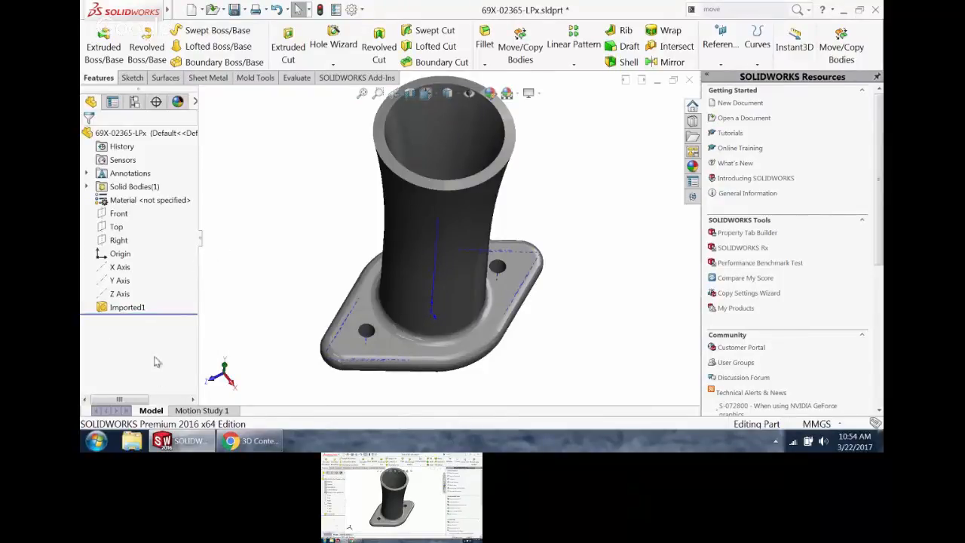
- Review the General, Dimensions/Relations and Advanced Controls settings in the FeatureWorks options for the imported body
right_click(131, 311)
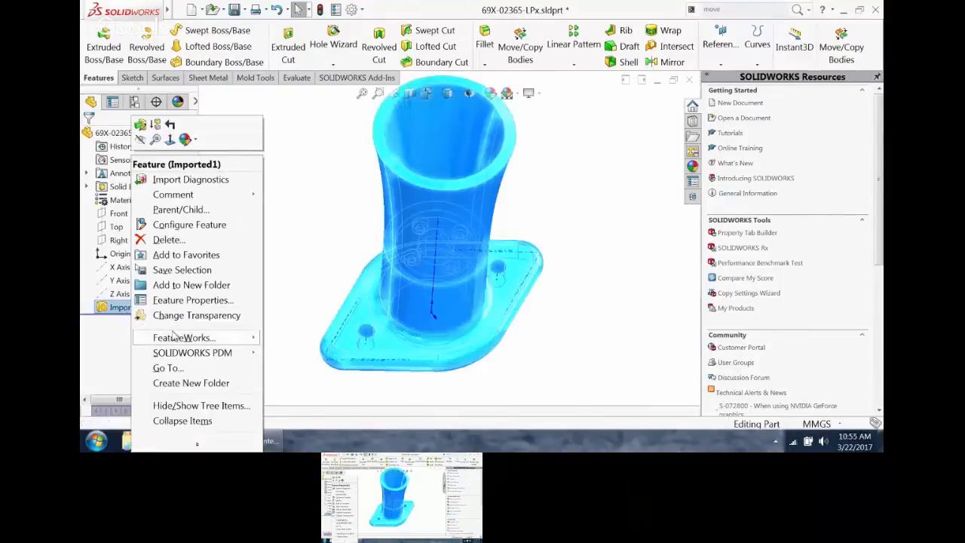
mouse_move(175, 338)
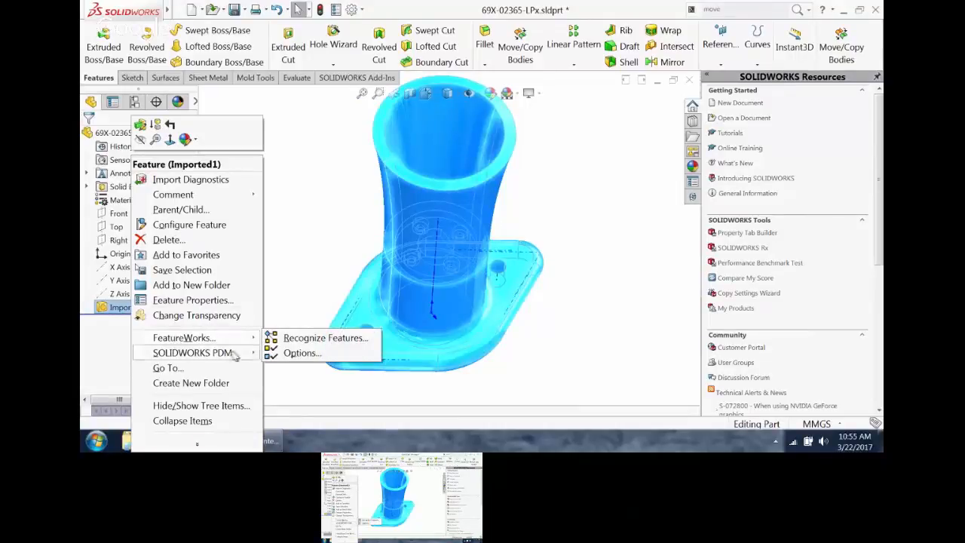
left_click(302, 353)
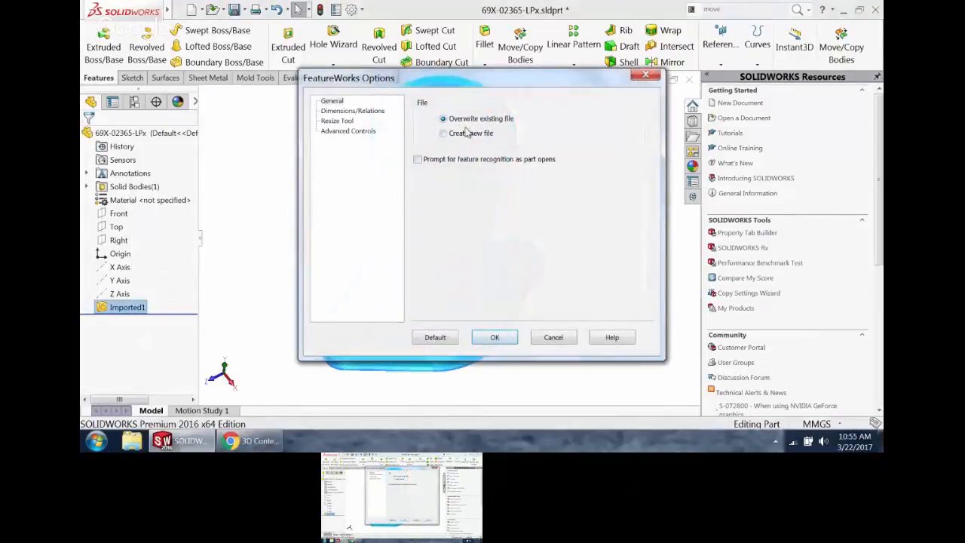
left_click(352, 111)
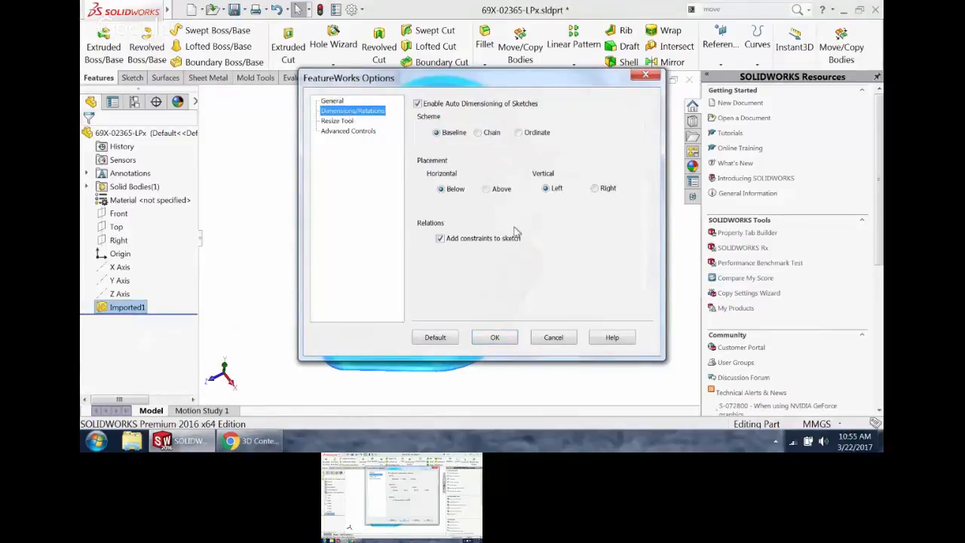
left_click(348, 131)
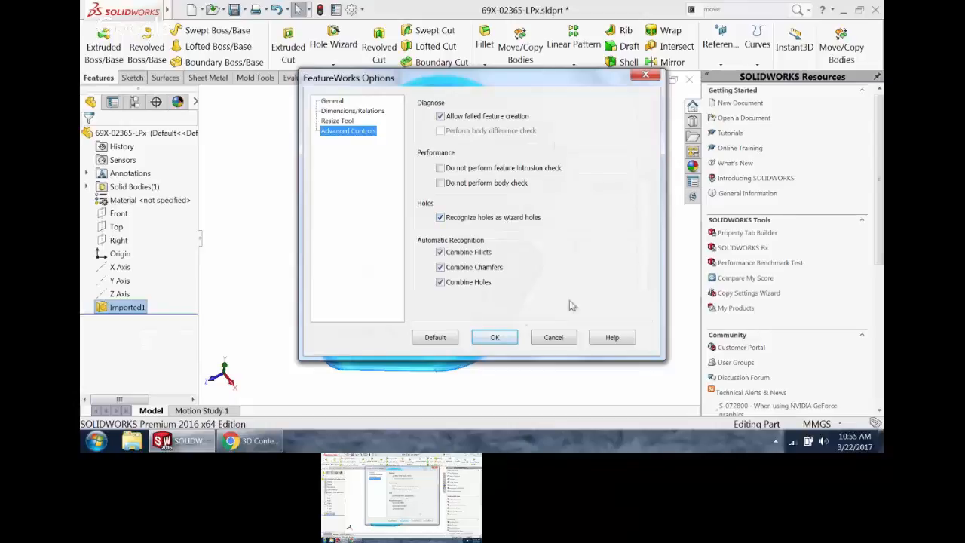
left_click(494, 338)
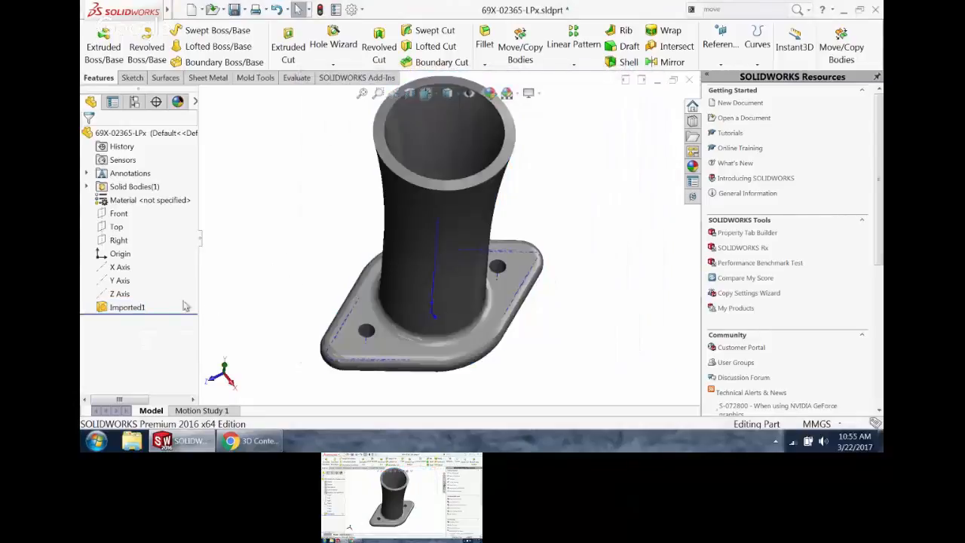
- Start FeatureWorks feature recognition on the imported body in Interactive mode with Hole as the feature type
right_click(128, 310)
mouse_move(185, 340)
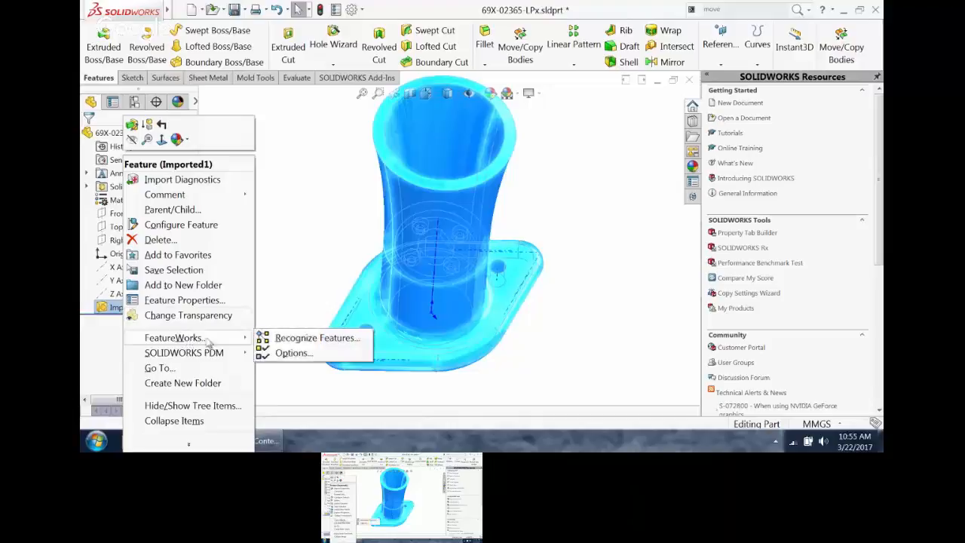
left_click(305, 339)
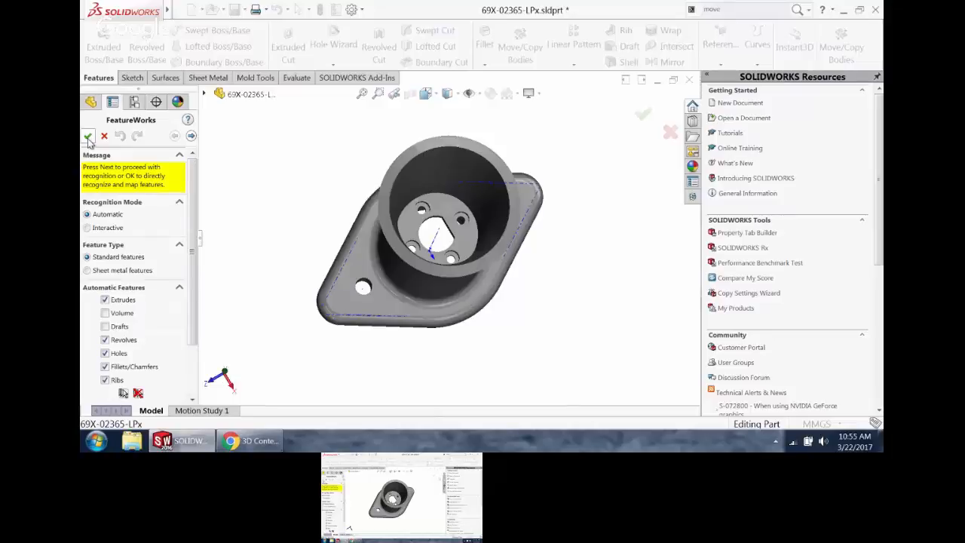
middle_click_drag(311, 235, 462, 226)
left_click(110, 229)
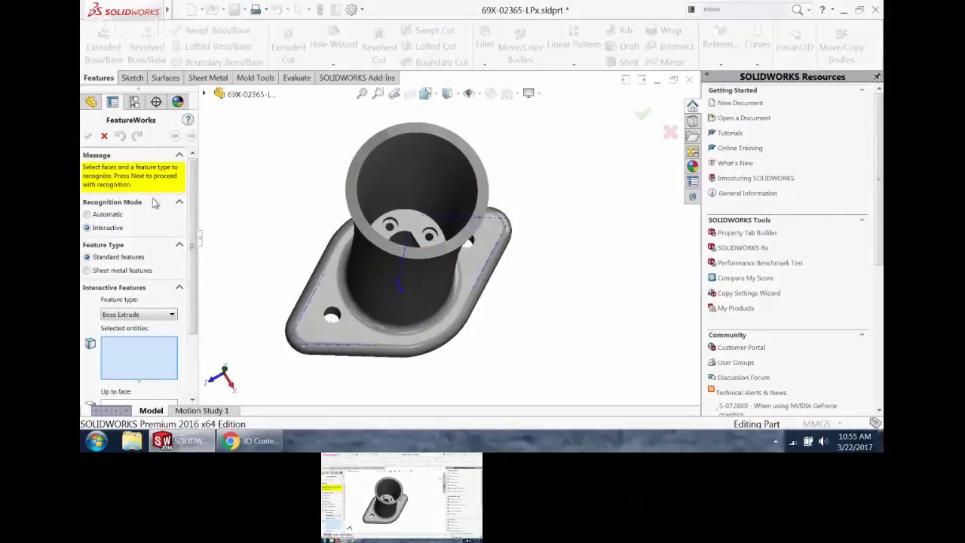
left_click(139, 314)
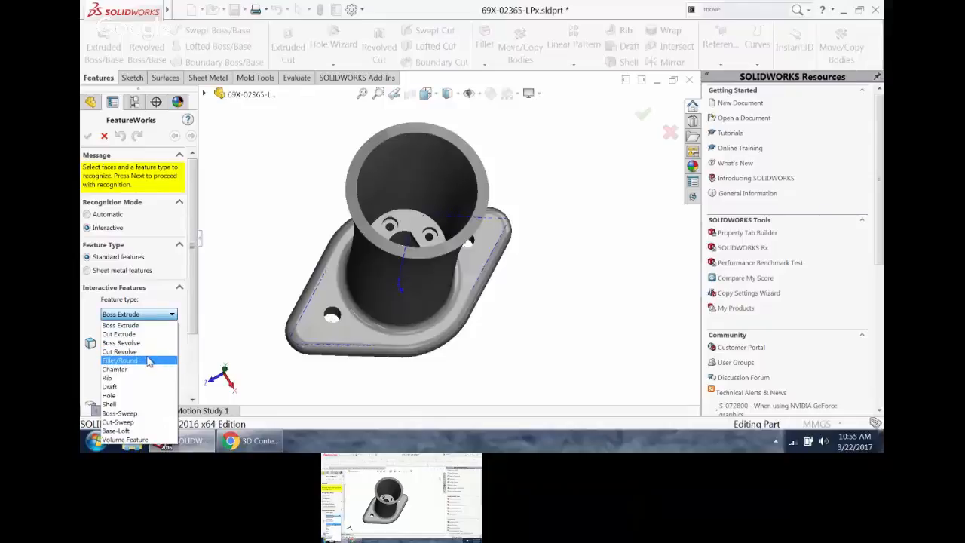
left_click(133, 396)
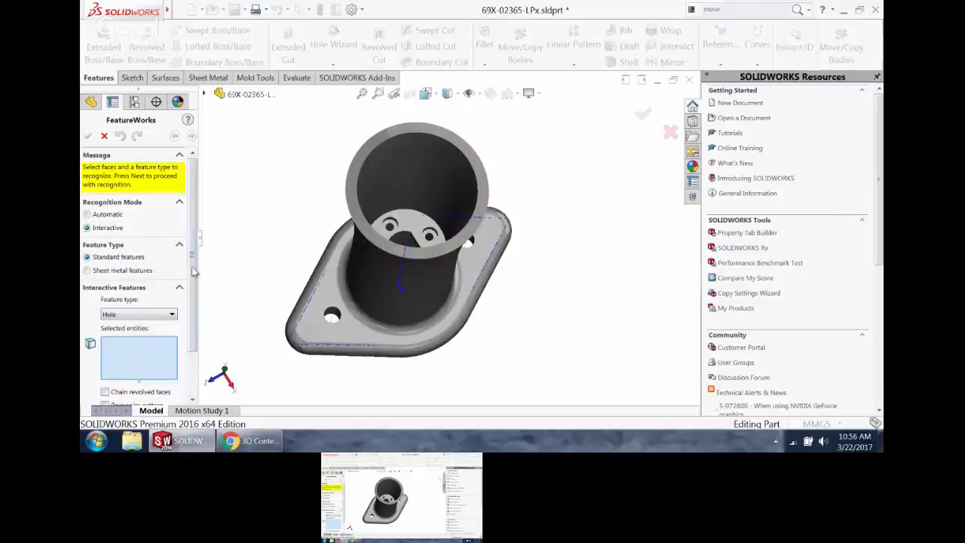
- Enable Chain revolved faces and select one counterbored hole inside the tube for recognition
left_click_drag(195, 270, 194, 314)
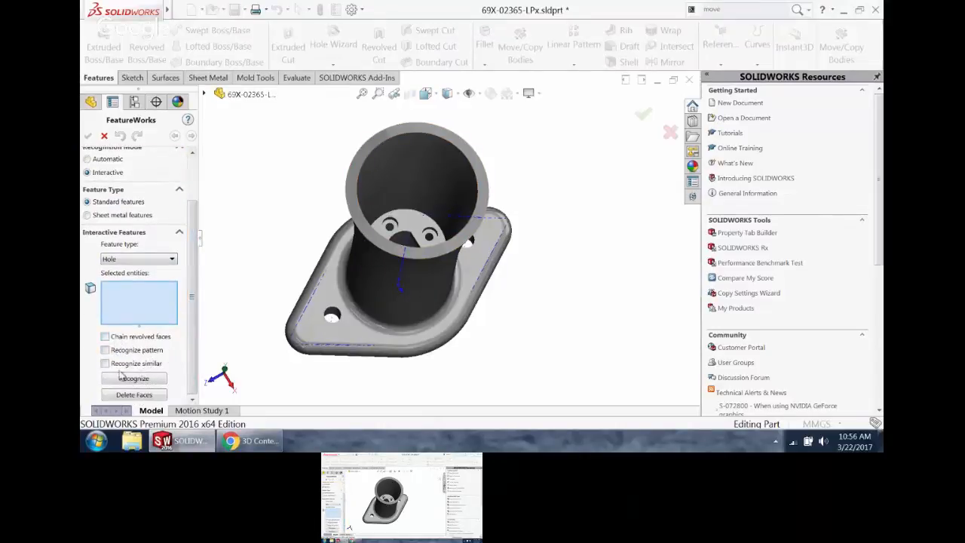
left_click(105, 336)
scroll(391, 235, "down", 6)
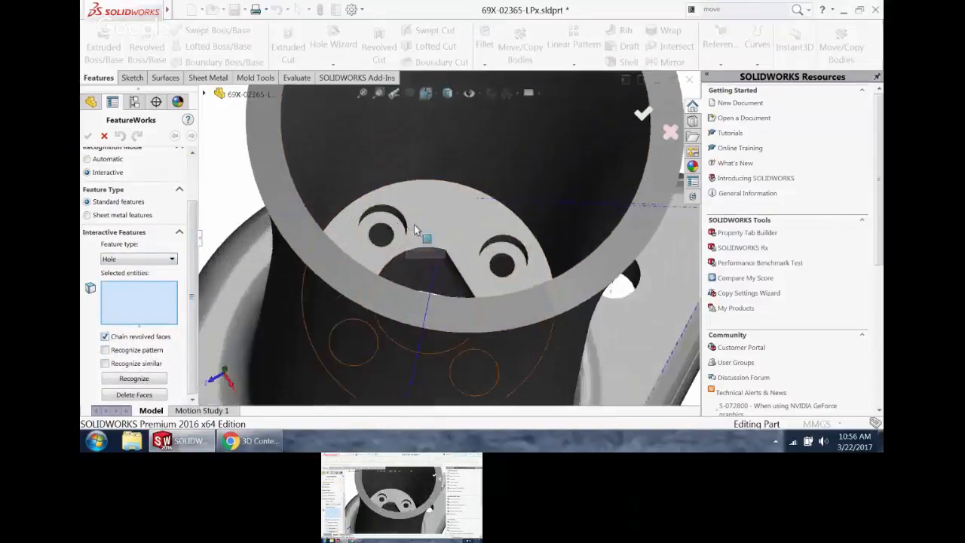
left_click(390, 219)
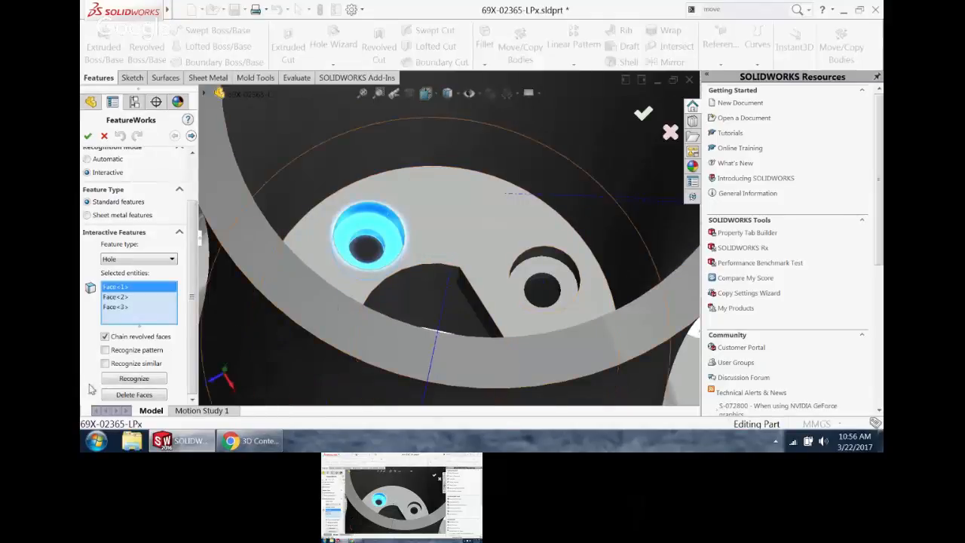
- Enable pattern recognition with the Circular type and recognize the counterbored holes
left_click(106, 364)
left_click(106, 350)
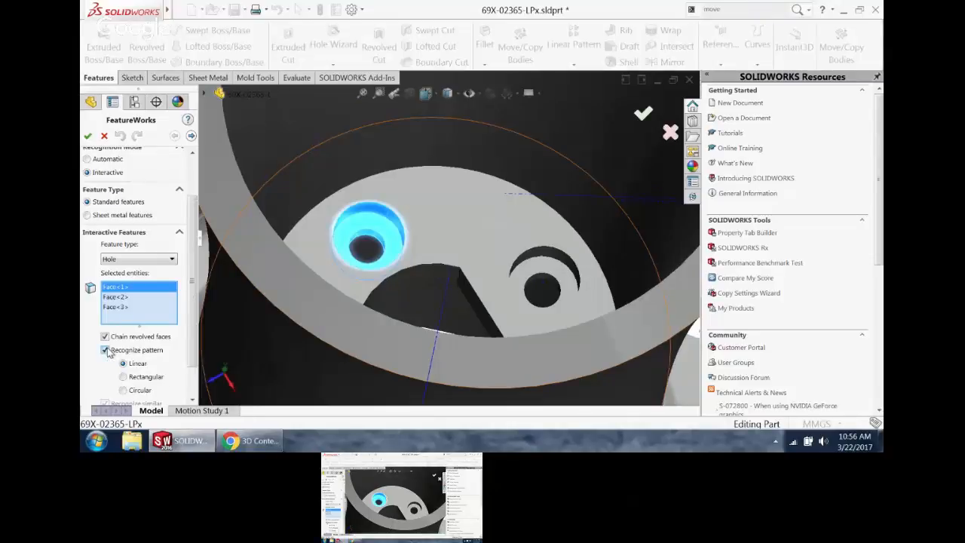
scroll(188, 306, "down", 1)
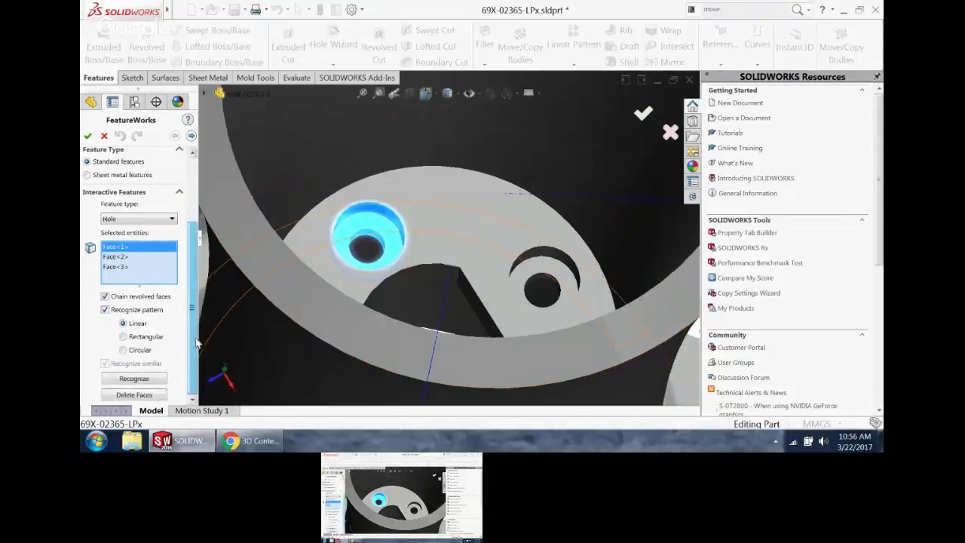
left_click(143, 351)
scroll(446, 237, "up", 4)
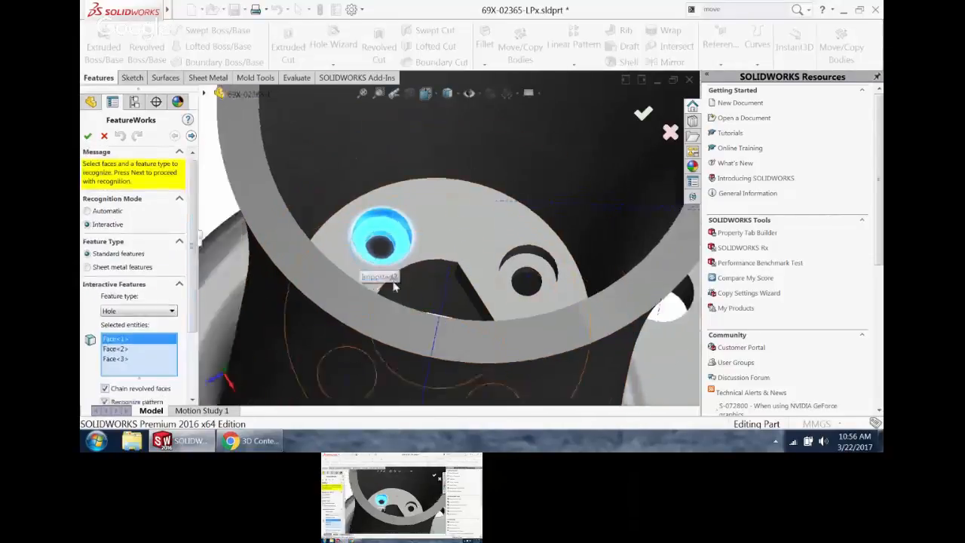
scroll(142, 323, "down", 3)
scroll(141, 320, "down", 1)
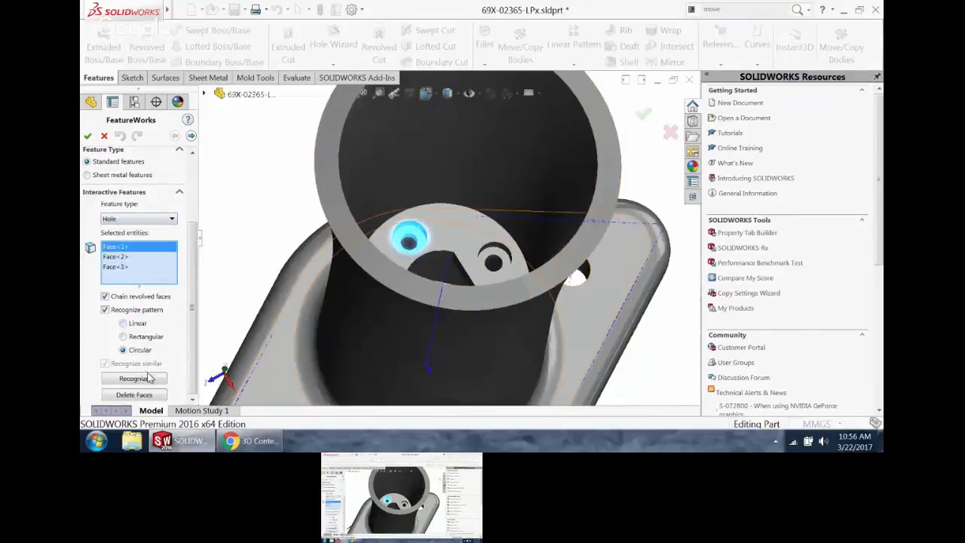
left_click(148, 378)
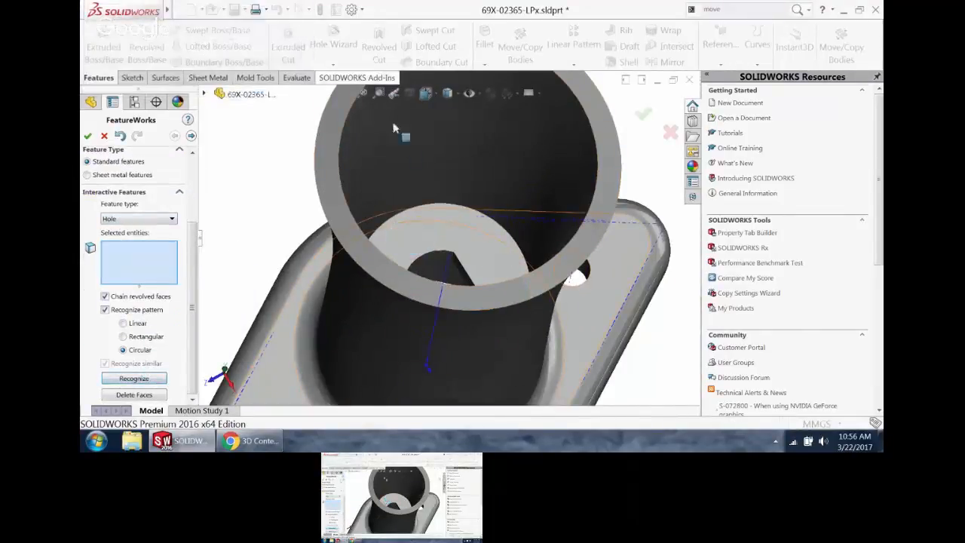
- Recognize the flange mounting holes from one selected hole face with the Circular pattern option, keeping the similar features found
middle_click_drag(461, 239, 441, 263)
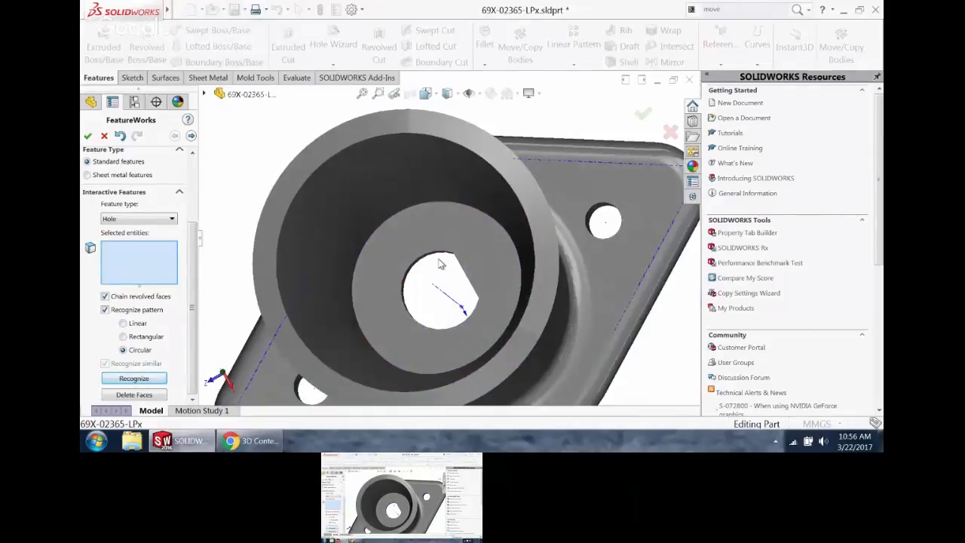
scroll(573, 220, "down", 3)
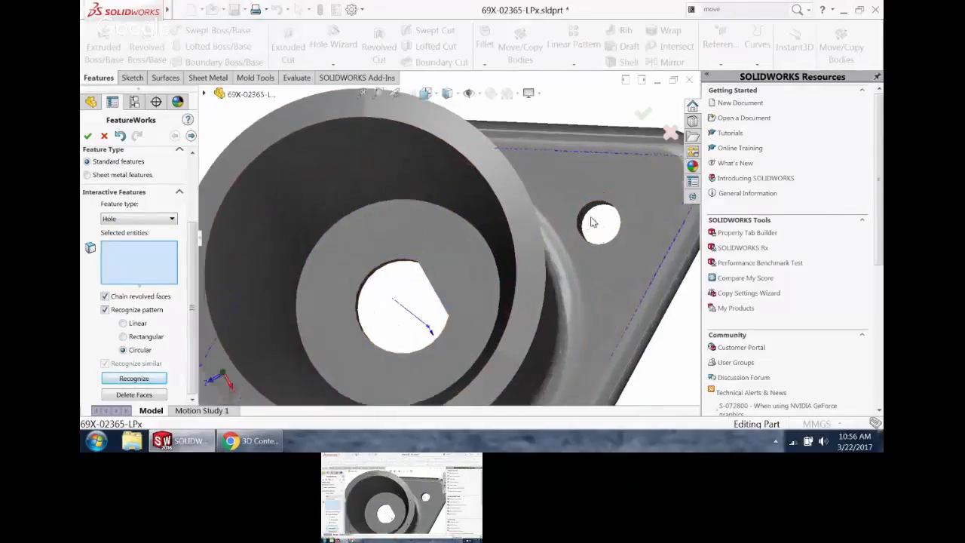
left_click(562, 215)
scroll(562, 215, "up", 5)
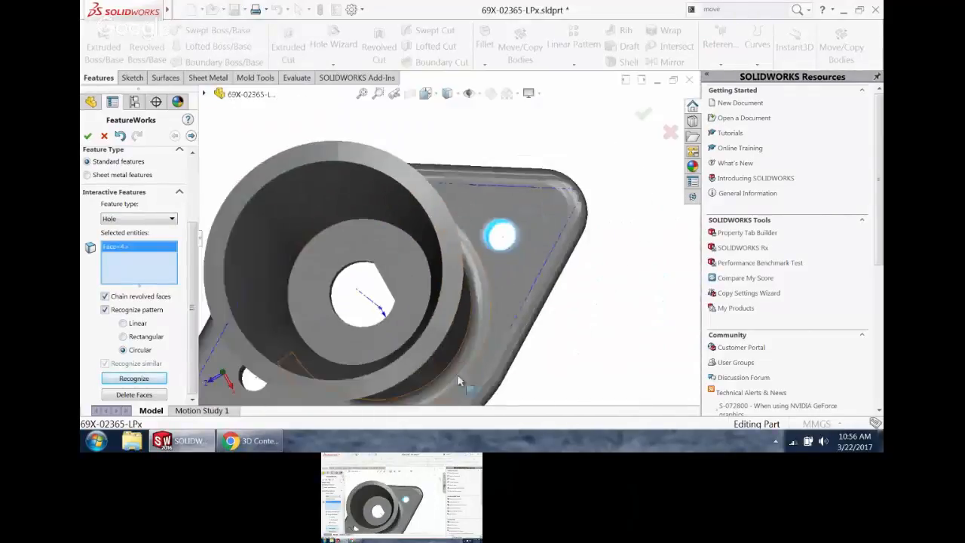
middle_click_drag(290, 338, 311, 306)
scroll(321, 325, "down", 4)
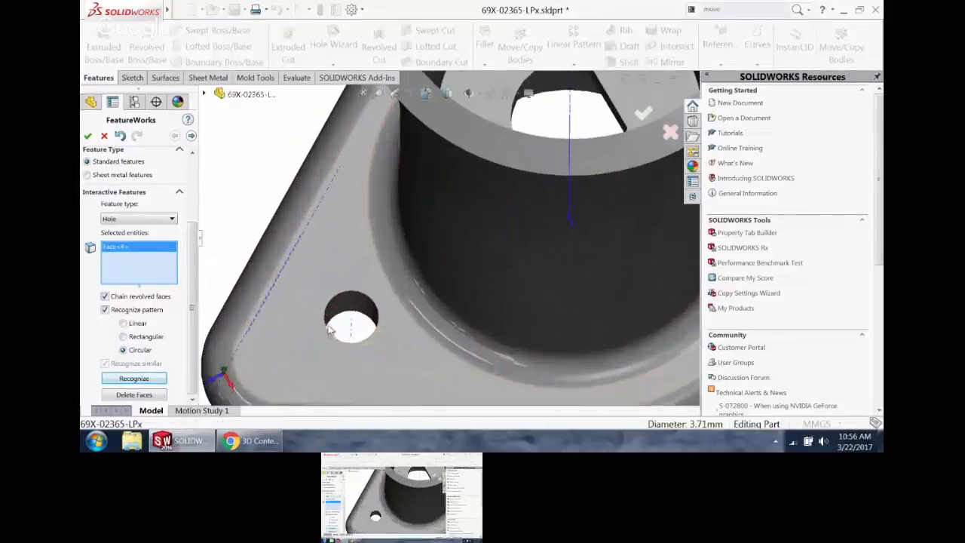
left_click(136, 378)
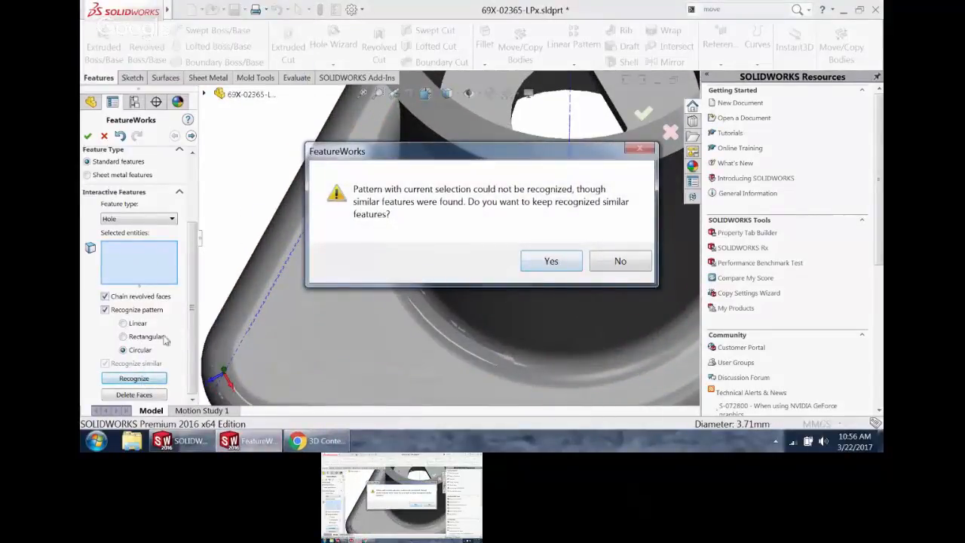
left_click(550, 267)
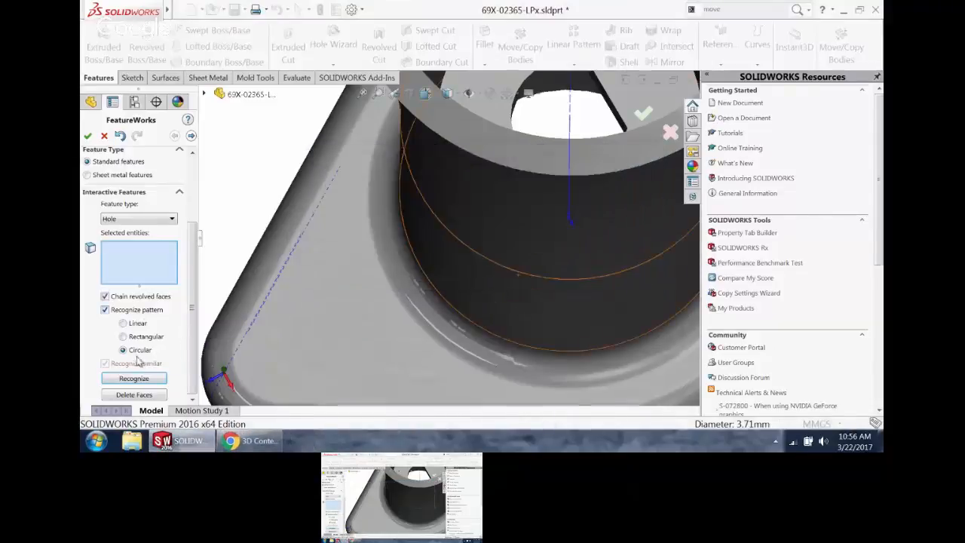
- Set the feature type to Fillet/Round with Chain fillet faces enabled and recognize the fillet around the base of the tube
key("f")
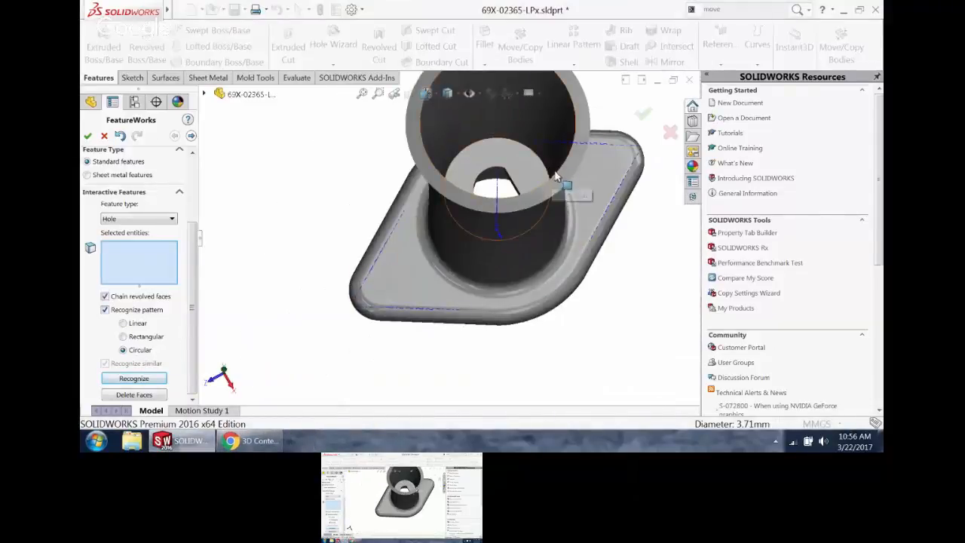
scroll(533, 114, "up", 3)
scroll(532, 112, "down", 3)
scroll(509, 300, "up", 2)
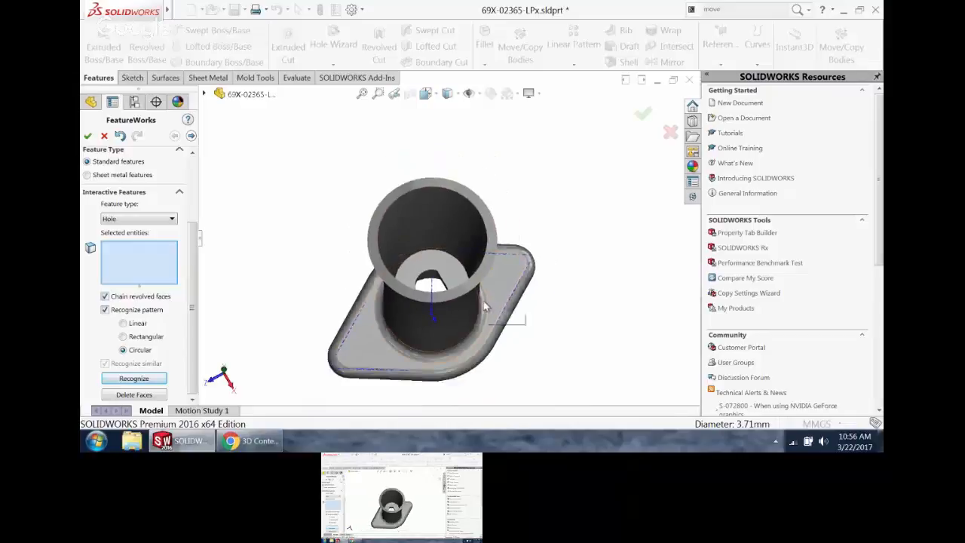
middle_click_drag(484, 306, 466, 326)
scroll(466, 322, "down", 3)
scroll(466, 322, "up", 1)
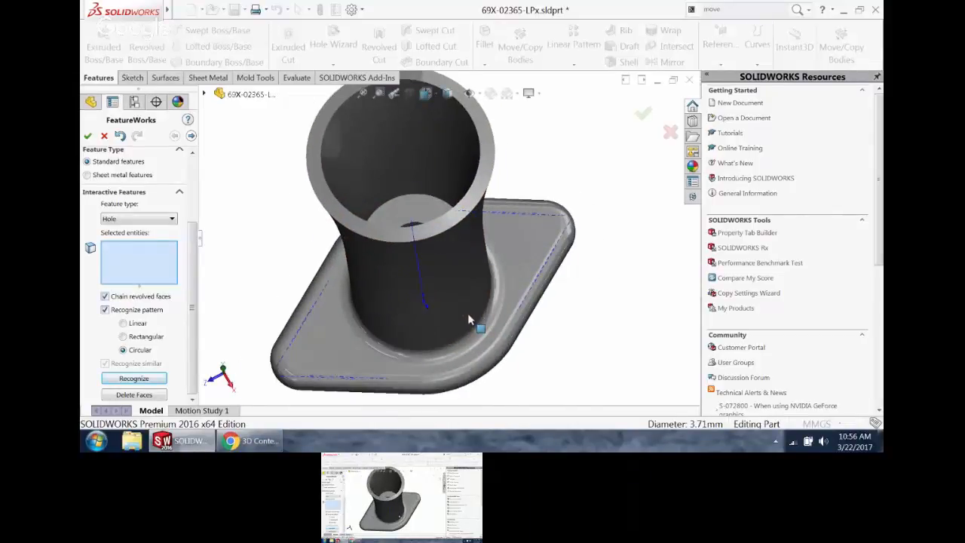
middle_click_drag(445, 287, 440, 233)
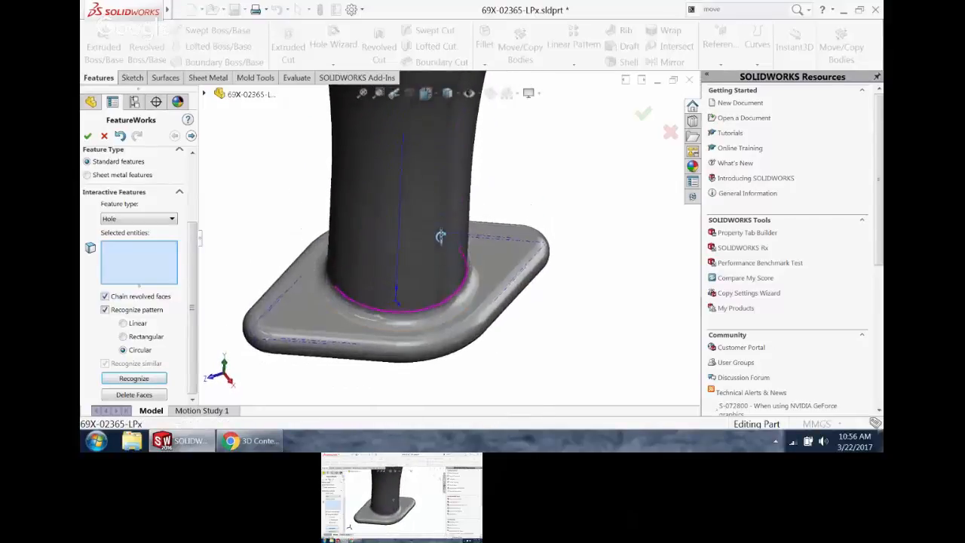
left_click(147, 219)
left_click(143, 265)
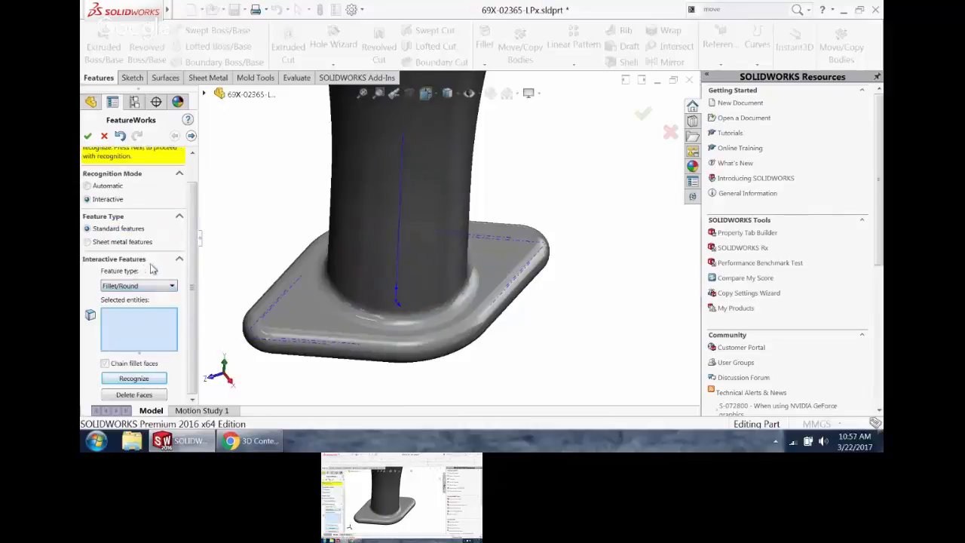
left_click(106, 364)
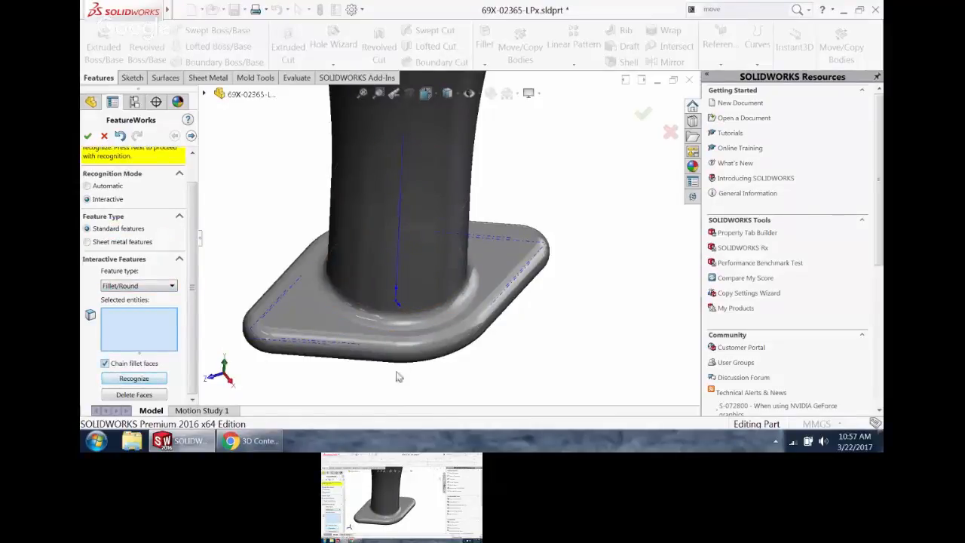
left_click(448, 317)
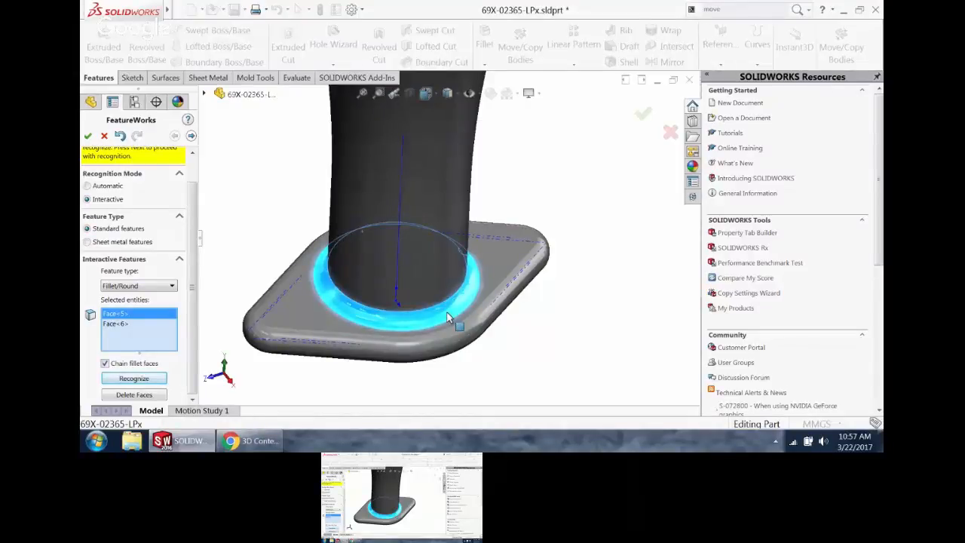
left_click(114, 378)
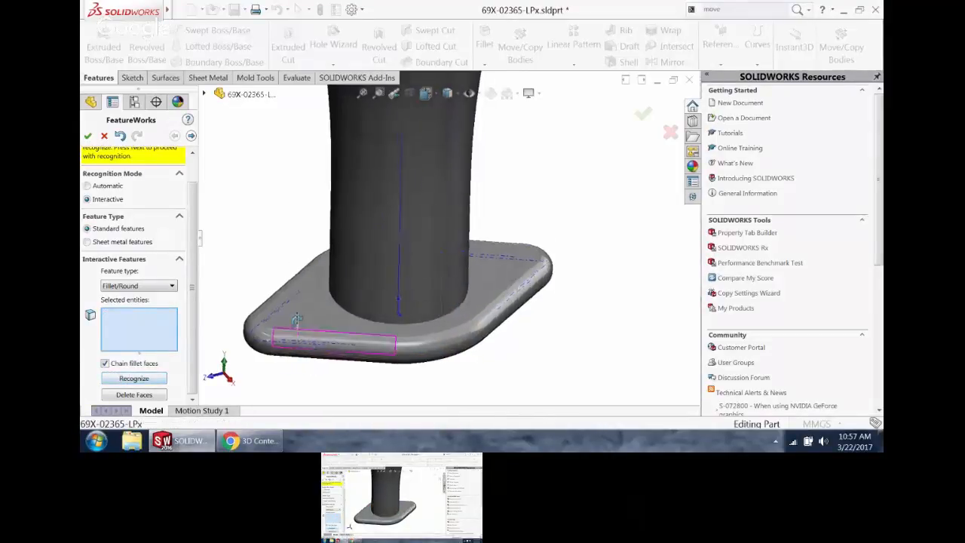
- Delete the chained fillet faces along the underside edge of the flange and finish the FeatureWorks recognition
middle_click_drag(378, 374, 383, 351)
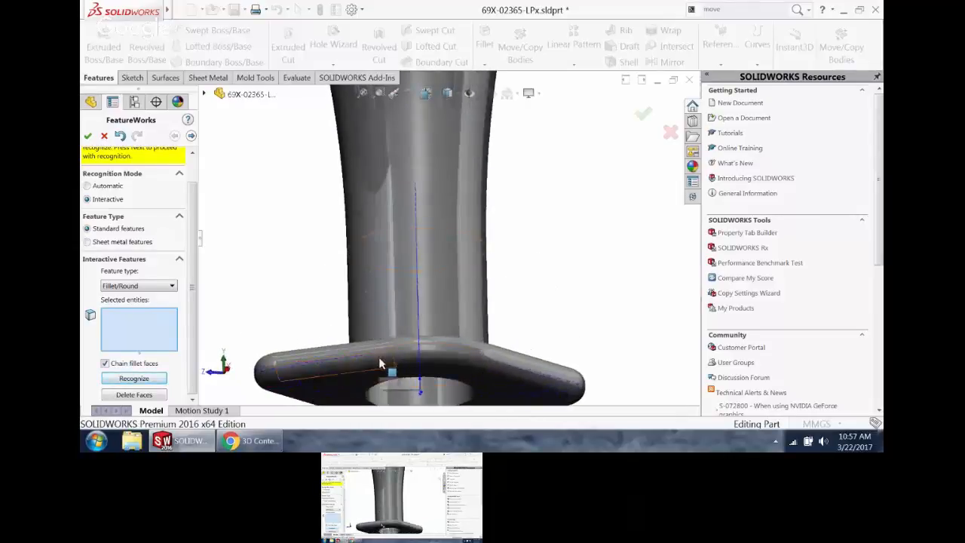
left_click(385, 363)
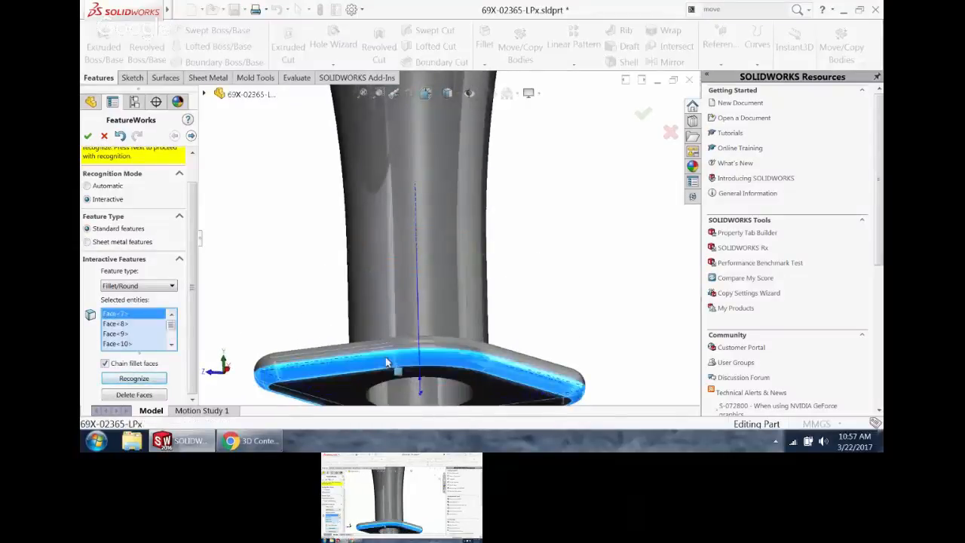
left_click(153, 395)
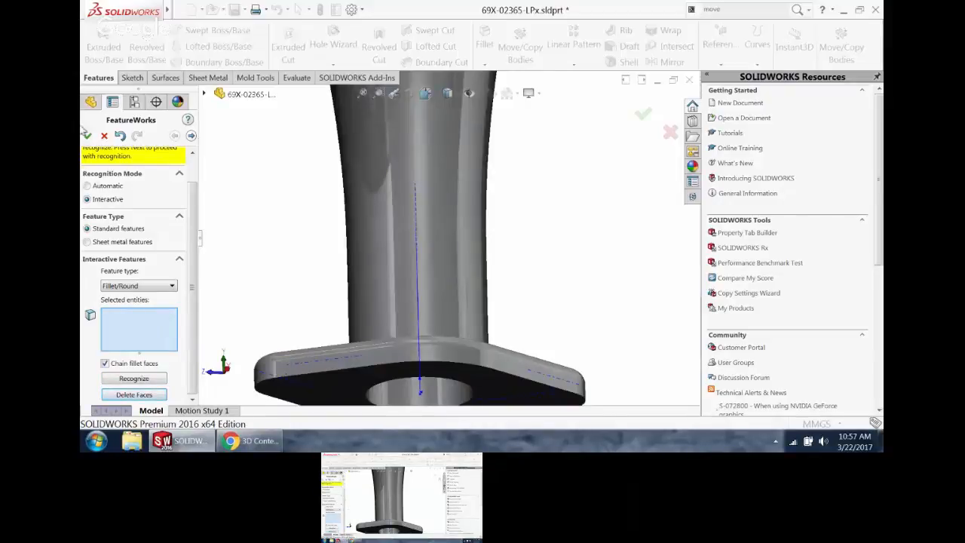
left_click(87, 136)
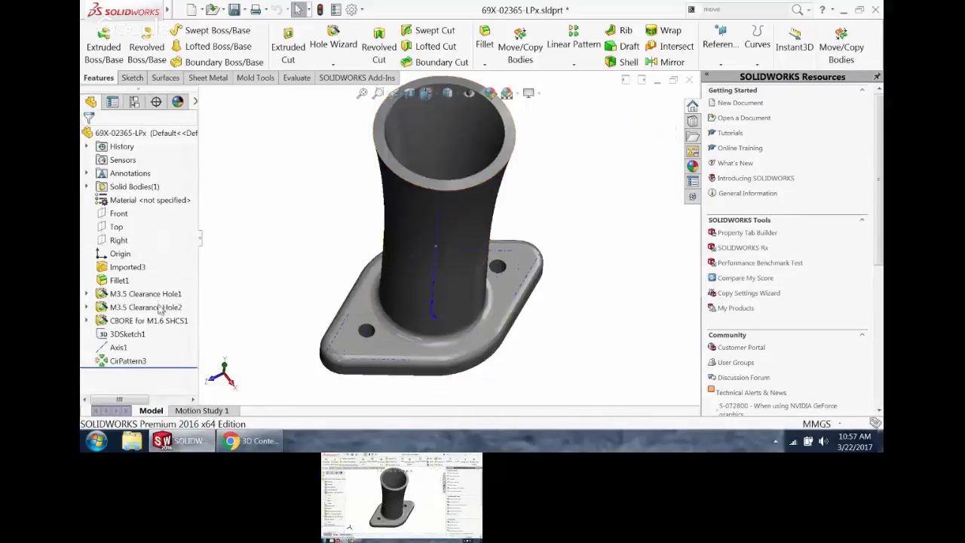
- Edit the recognized CBORE for M1.6 SHCS1 feature, changing it to the plain Hole type with size Ø3.0 for ANSI Metric Dowel Holes
left_click(157, 295)
left_click(158, 308)
left_click(145, 321)
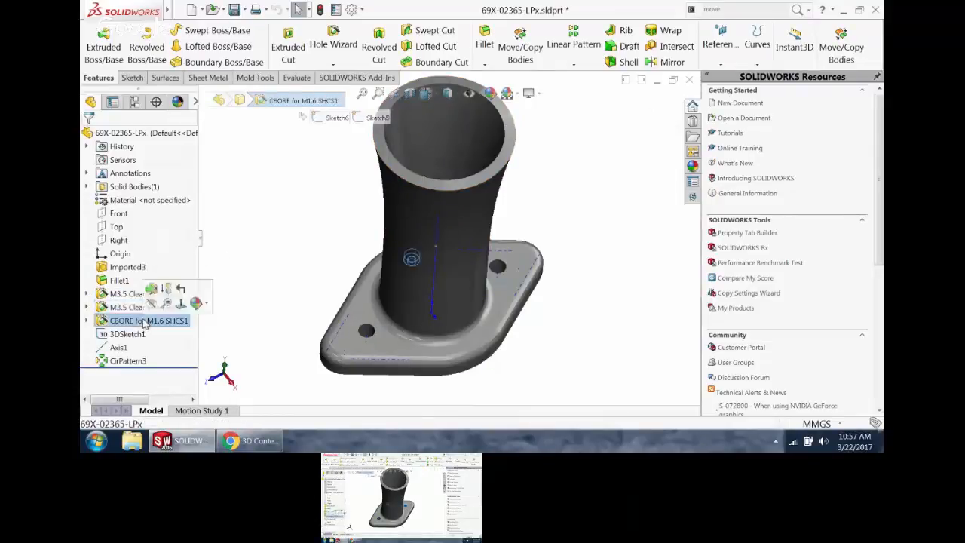
left_click(136, 308)
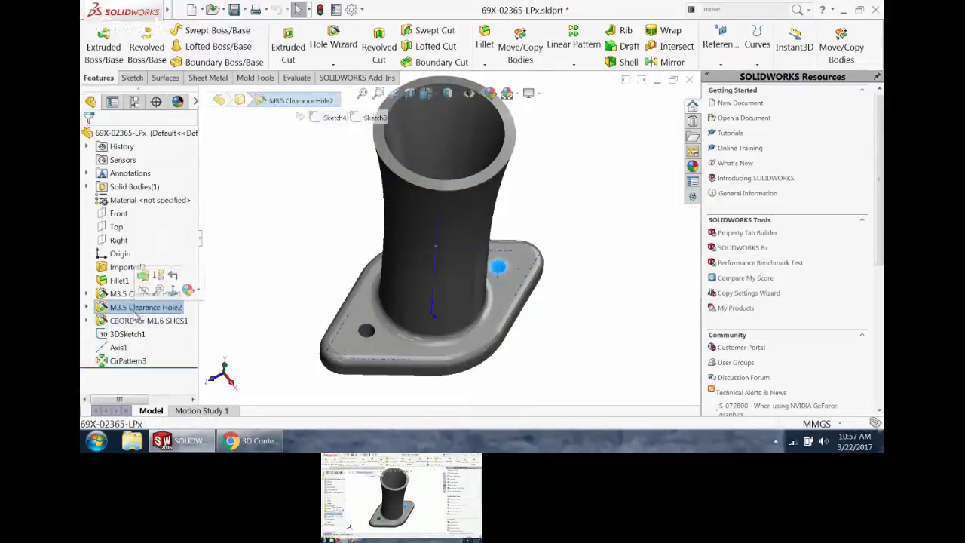
left_click(143, 320)
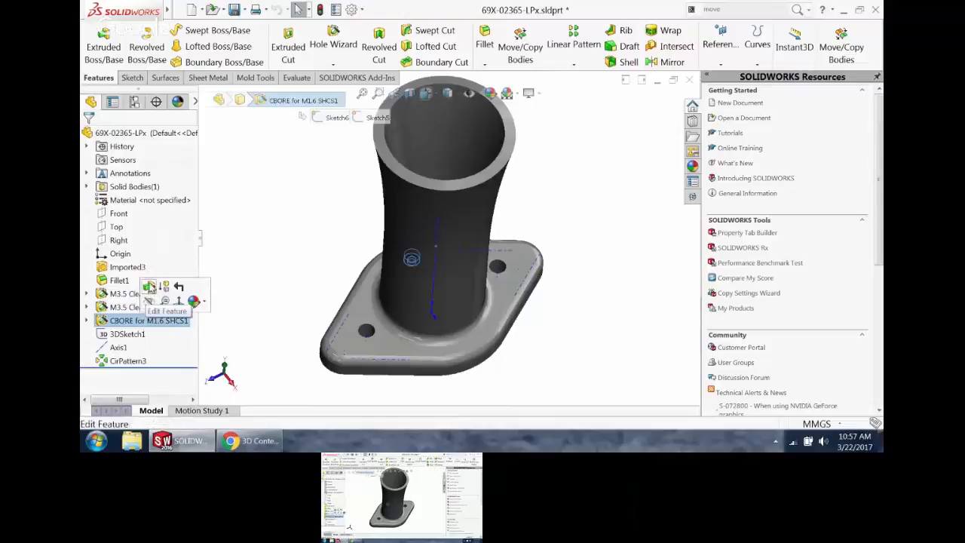
left_click(149, 286)
middle_click_drag(351, 237, 342, 264)
left_click(159, 245)
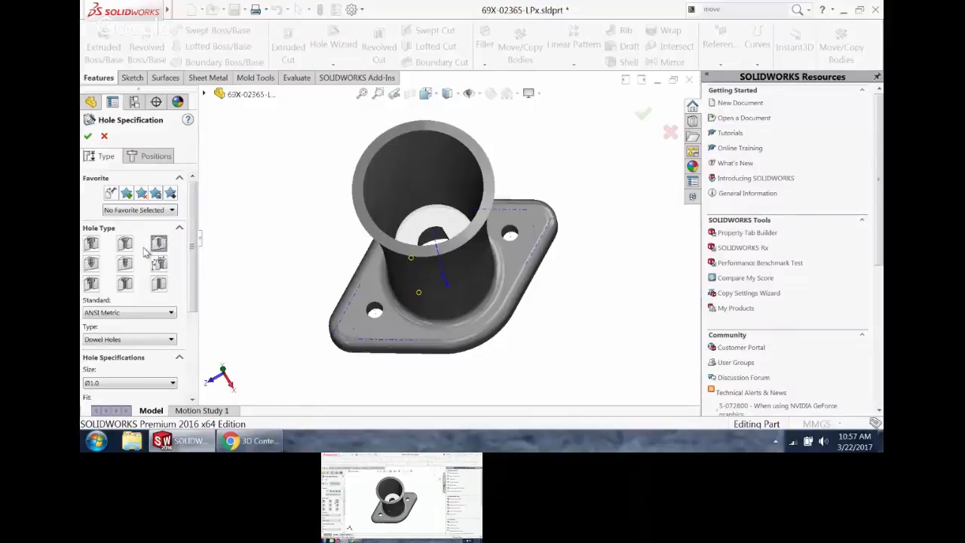
left_click(145, 383)
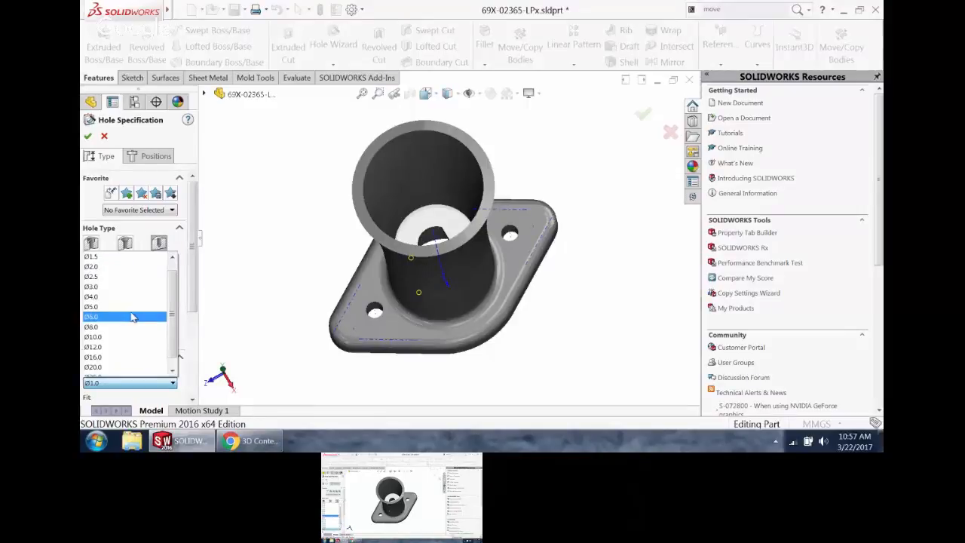
left_click(132, 316)
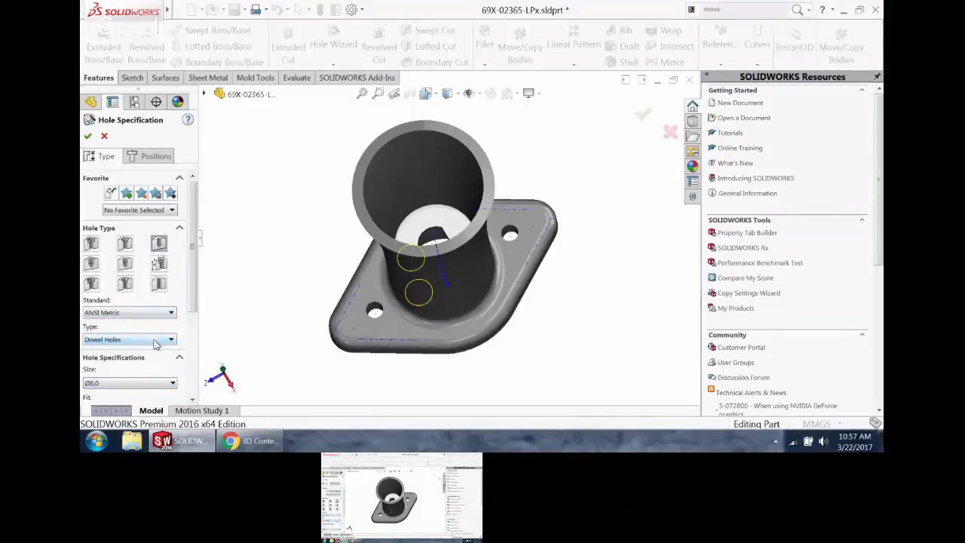
left_click(145, 383)
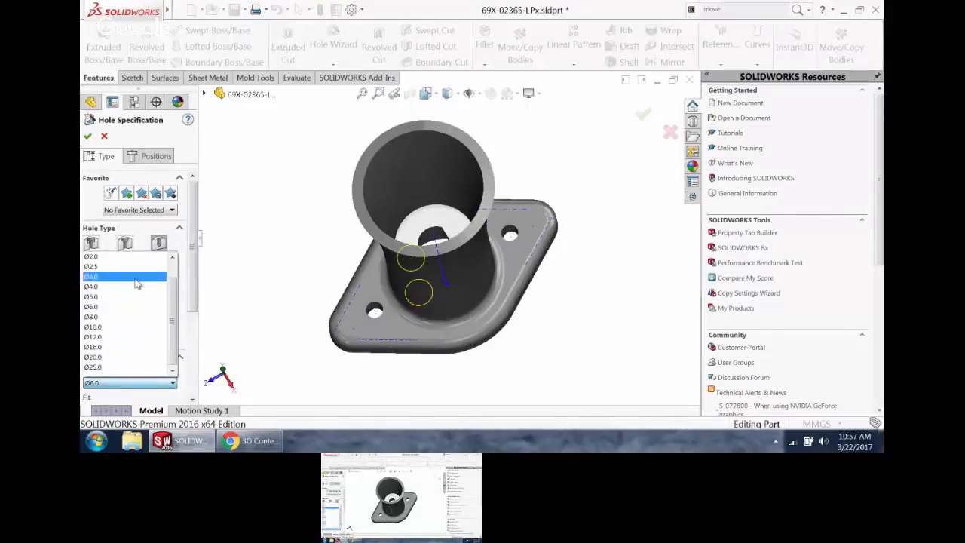
left_click(138, 283)
- Dimension the hole's position point 7 mm from the origin and accept the hole edit
left_click(147, 156)
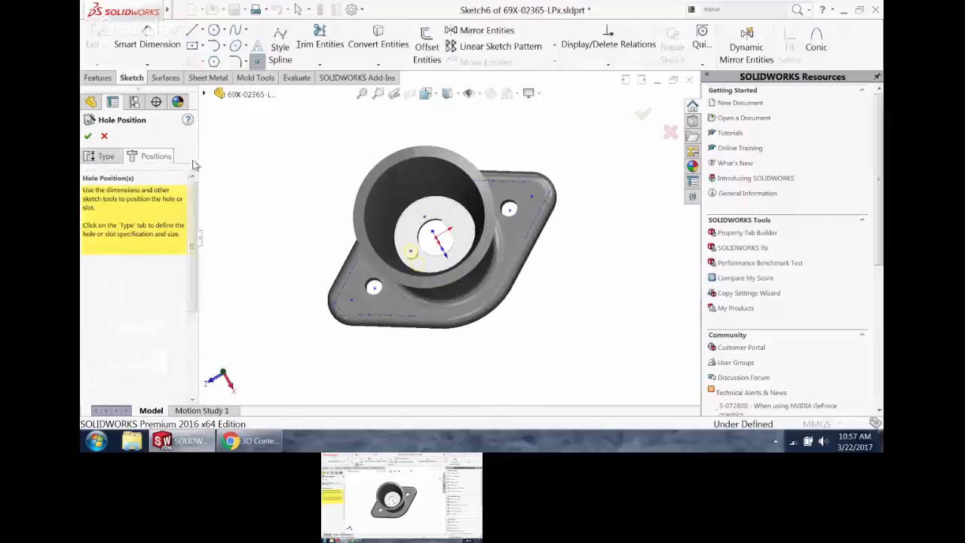
right_click_drag(292, 203, 294, 163)
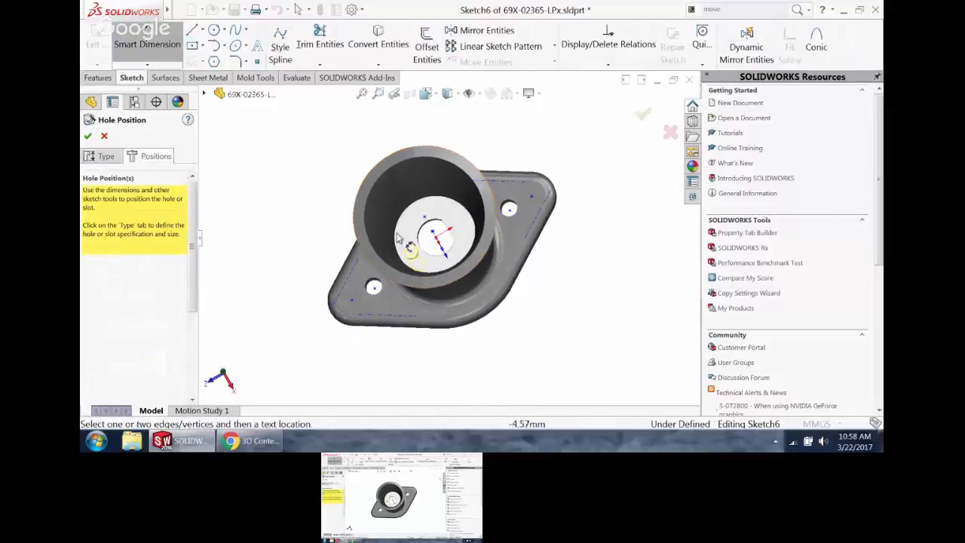
left_click(412, 251)
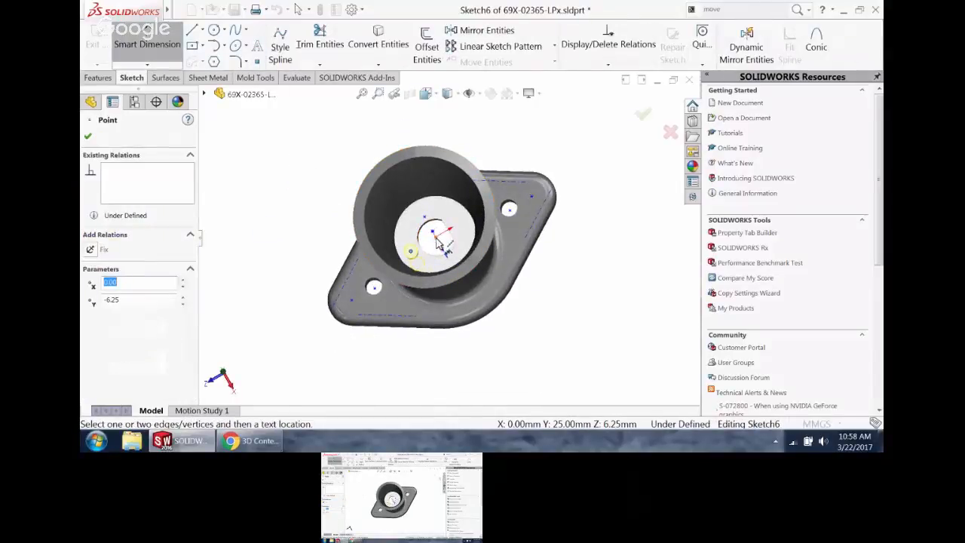
key("ctrl+8")
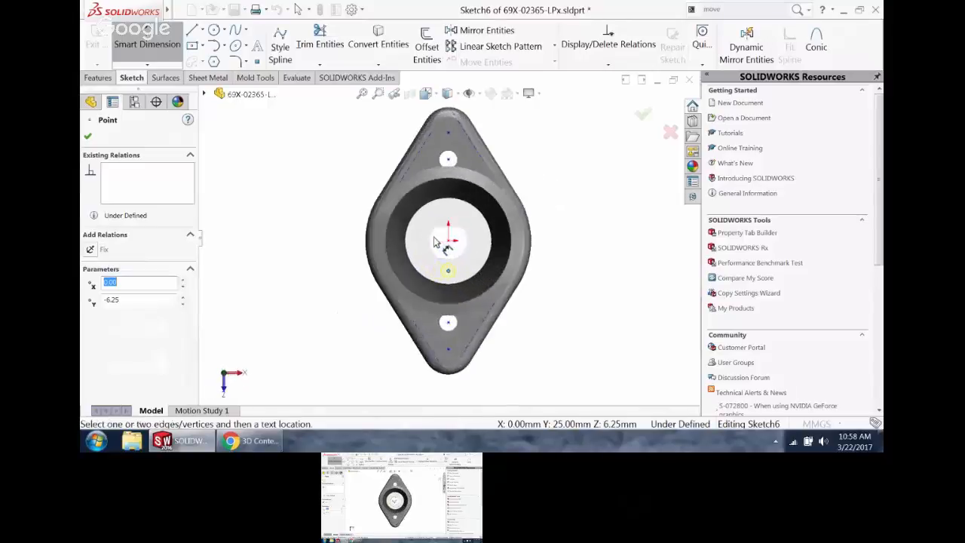
left_click(449, 240)
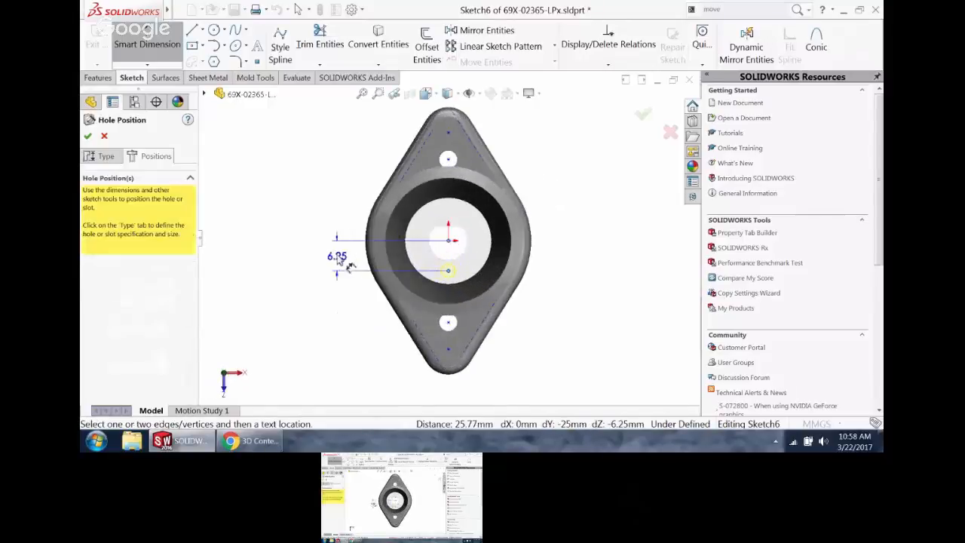
left_click(338, 258)
type("7")
key("Return")
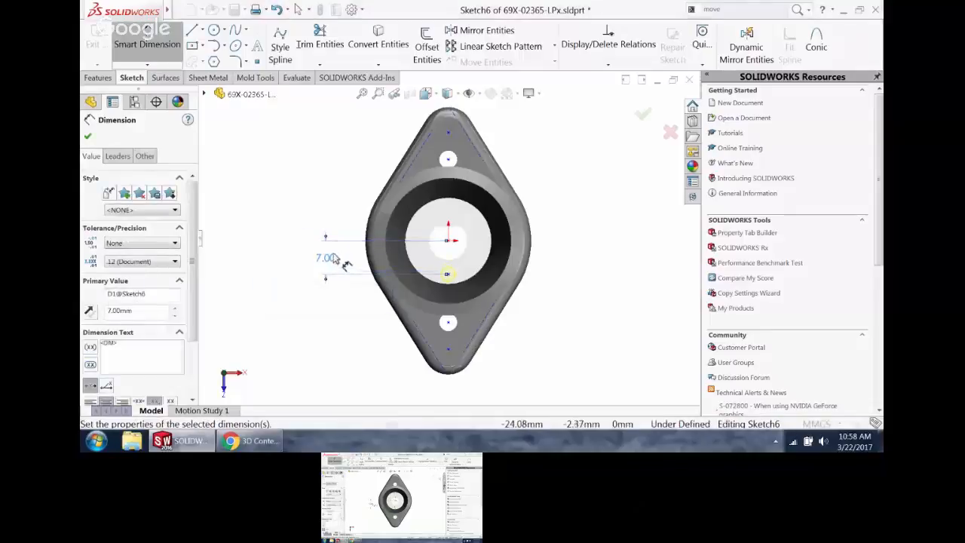
left_click(642, 113)
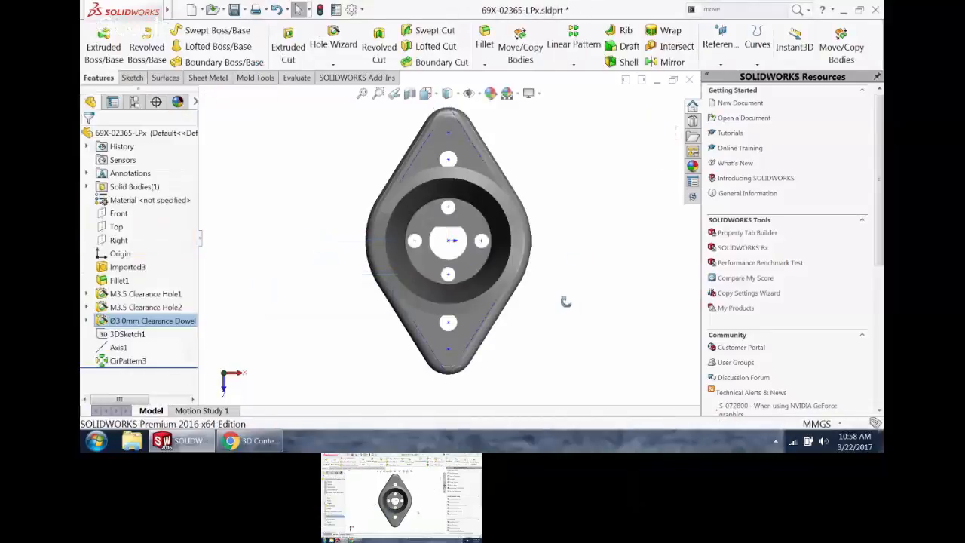
- Delete the flat face on the side of the central hole in the tube's inner floor, using Delete and Patch
mouse_move(566, 302)
middle_mouse_down()
mouse_move(521, 262)
mouse_move(564, 311)
middle_mouse_up()
scroll(452, 243, "down", 8)
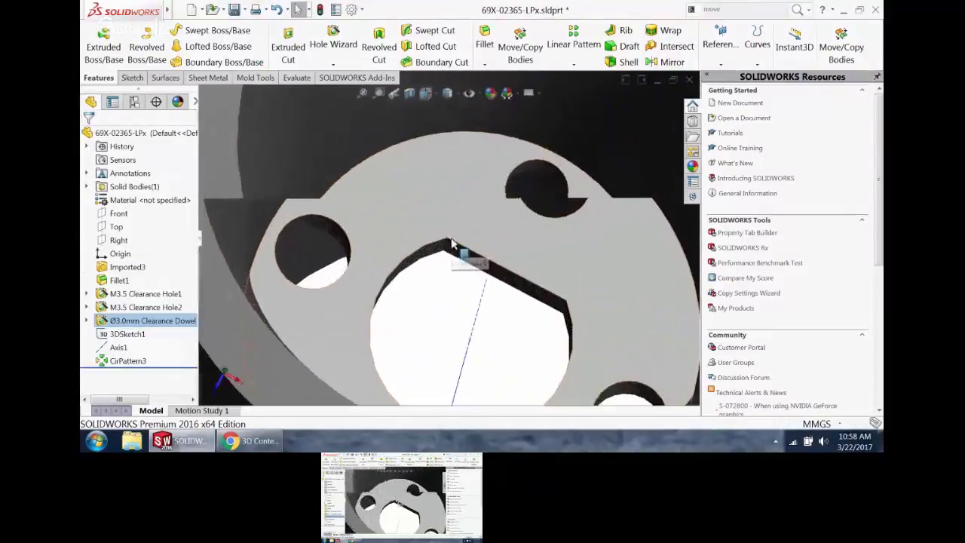
middle_click_drag(452, 243, 429, 264)
left_click(462, 253)
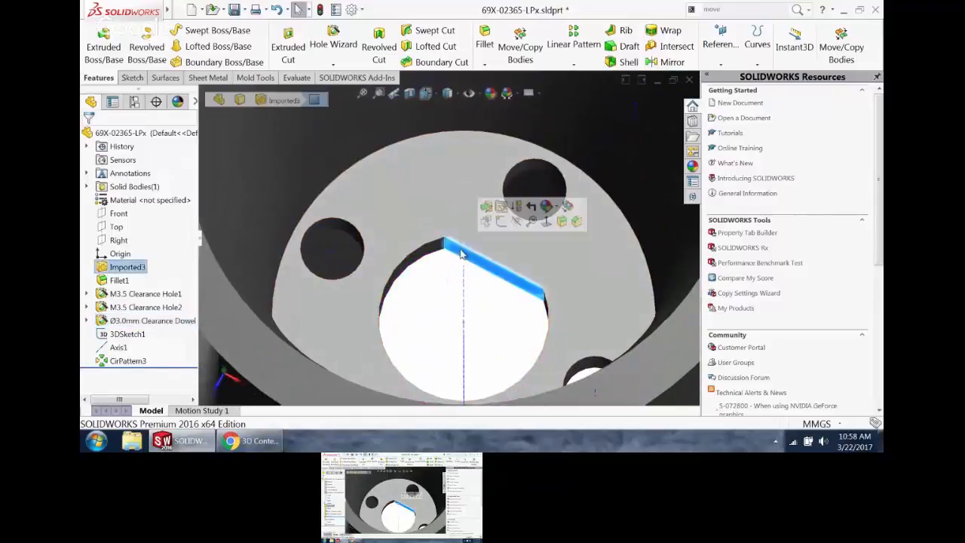
key("s")
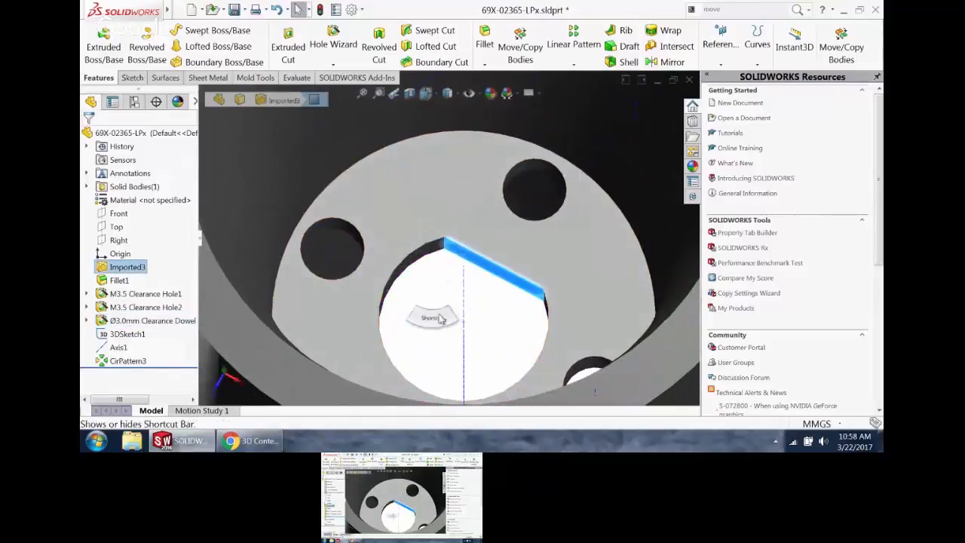
left_click(523, 363)
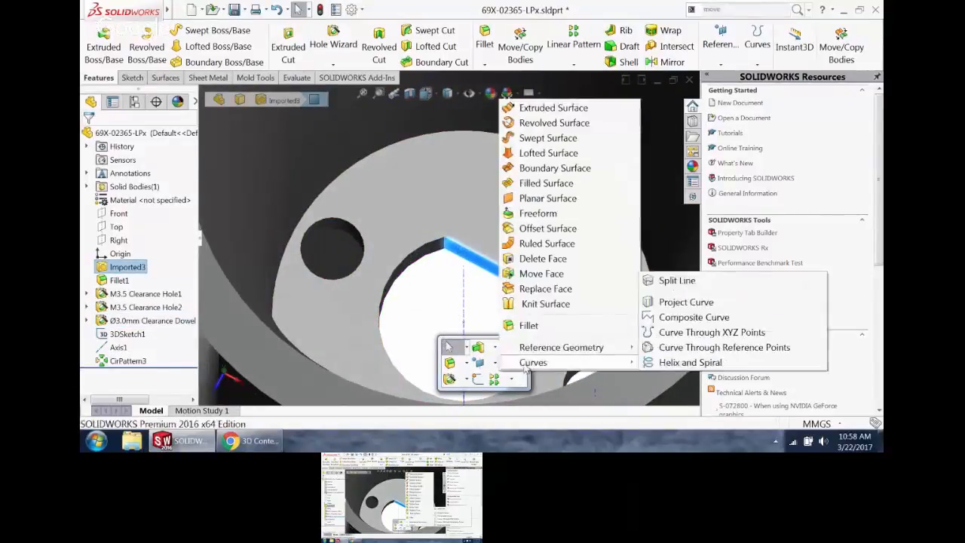
left_click(539, 264)
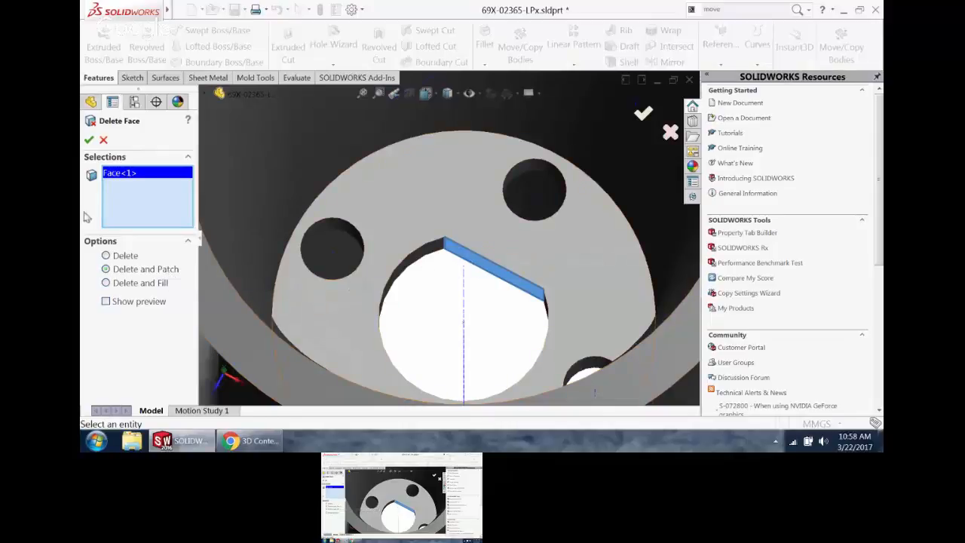
left_click(89, 139)
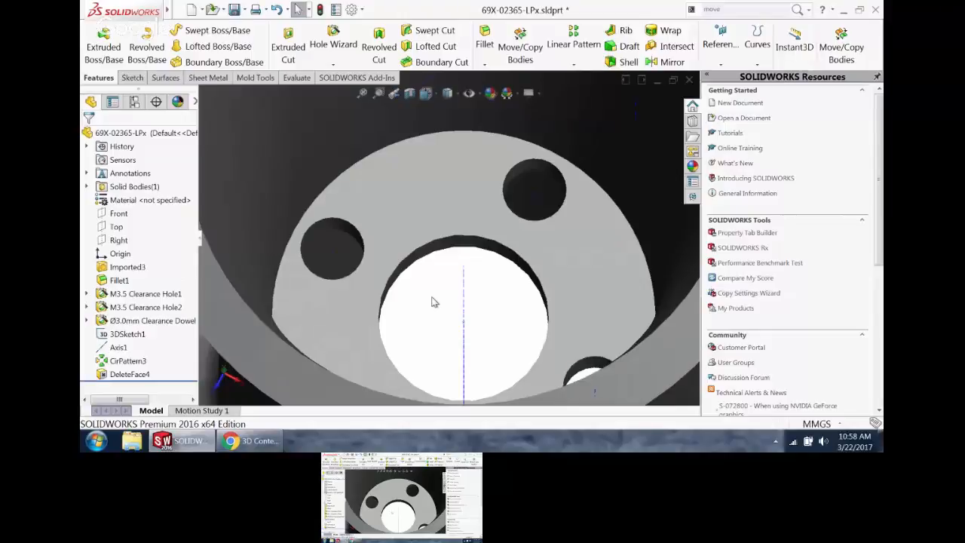
scroll(462, 298, "up", 6)
middle_click_drag(458, 270, 454, 271)
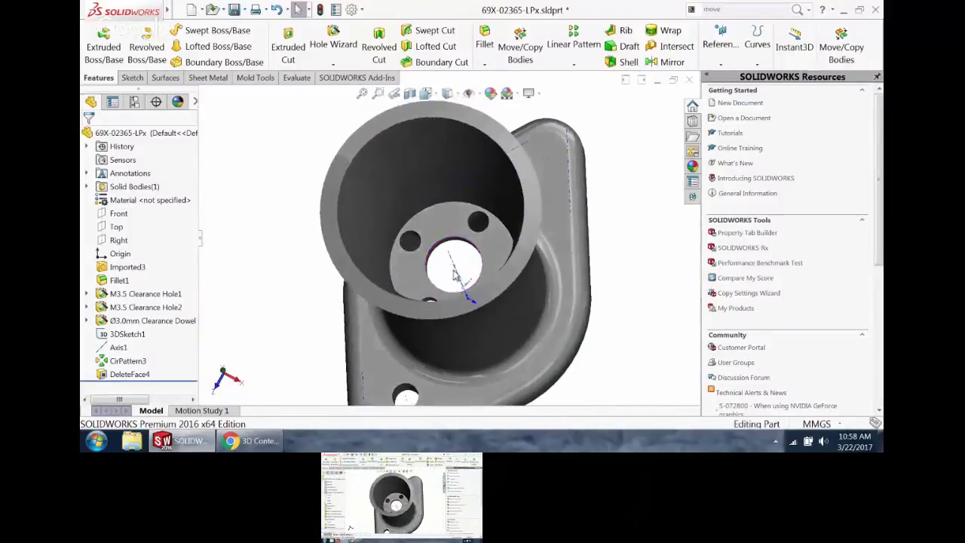
key("s")
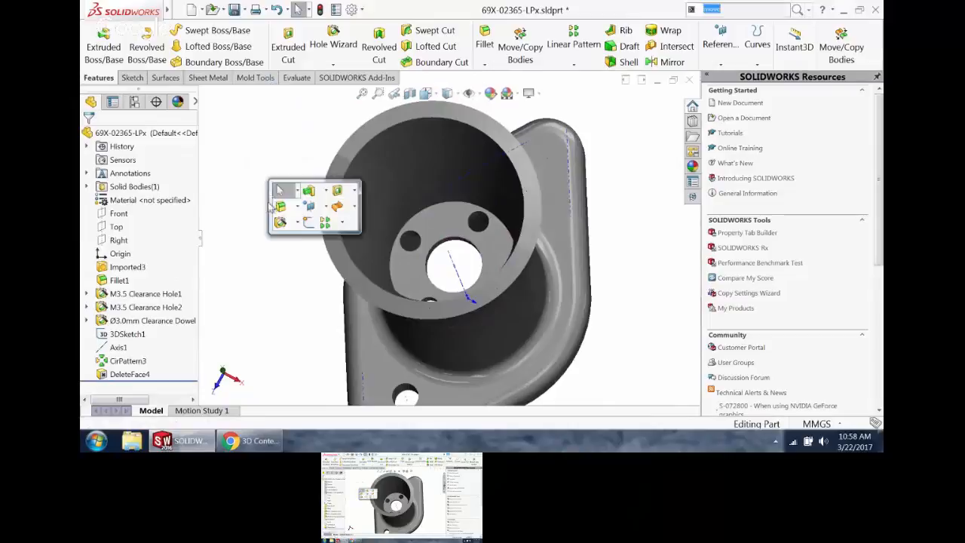
left_click(354, 218)
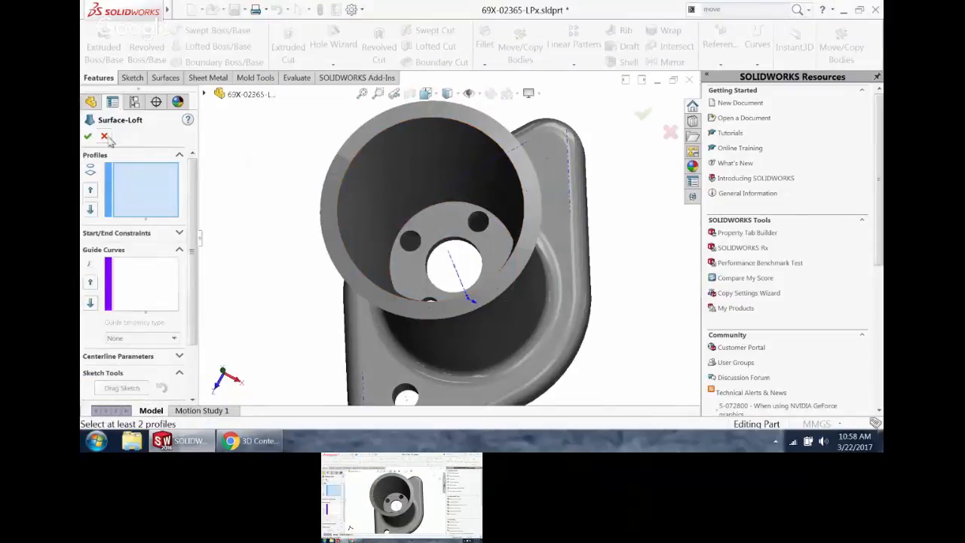
key("Escape")
key("s")
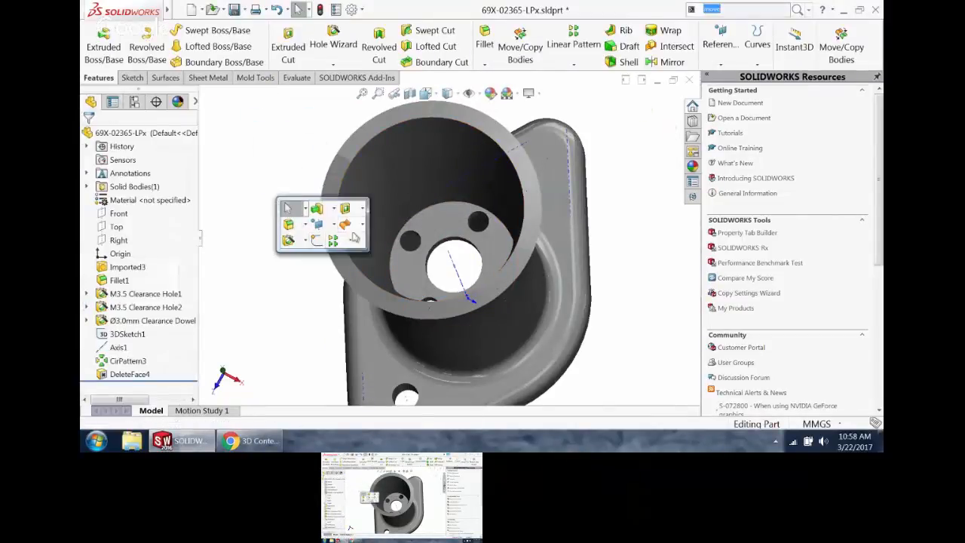
left_click(356, 237)
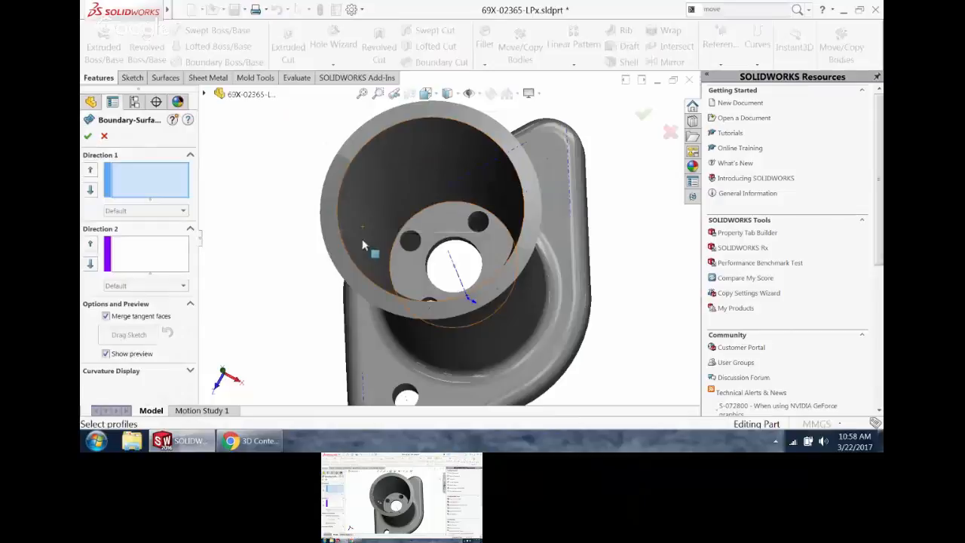
left_click(104, 135)
key("s")
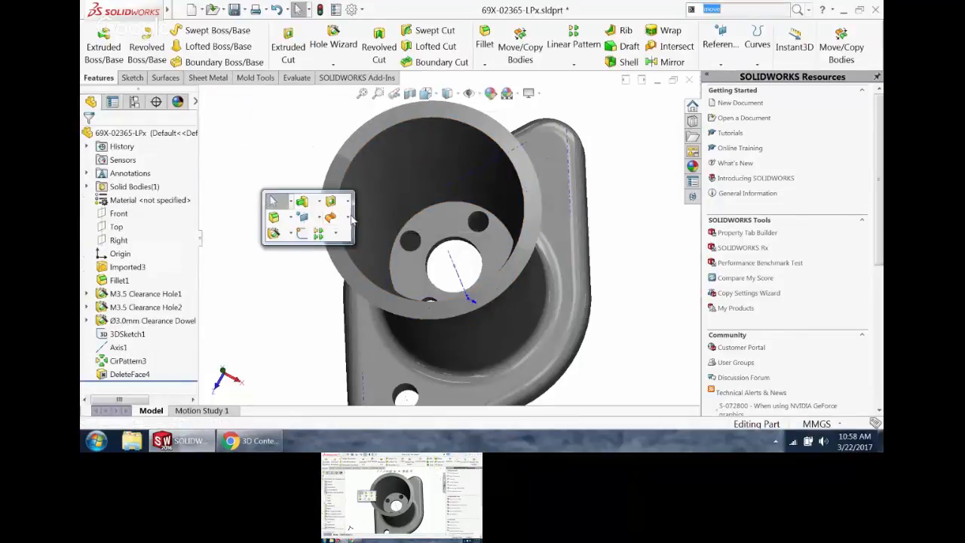
left_click(348, 217)
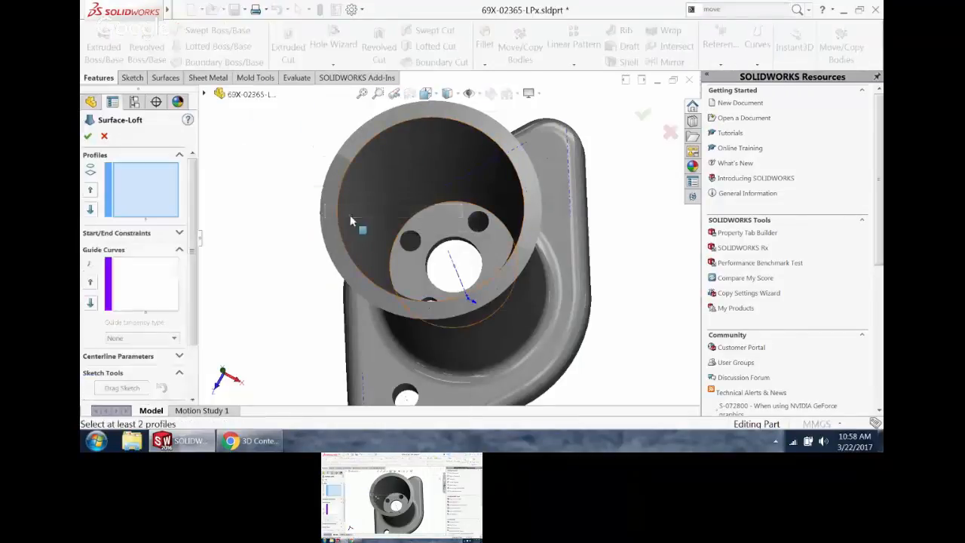
left_click(104, 137)
- Start Move Face on the ring-shaped floor face with the four small holes inside the tube
scroll(421, 251, "down", 5)
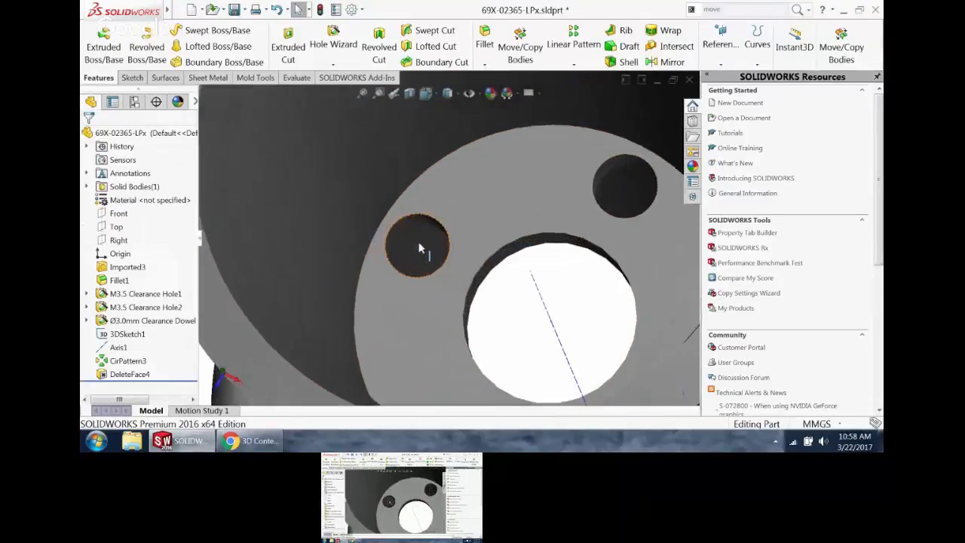
left_click(487, 196)
right_click(487, 197)
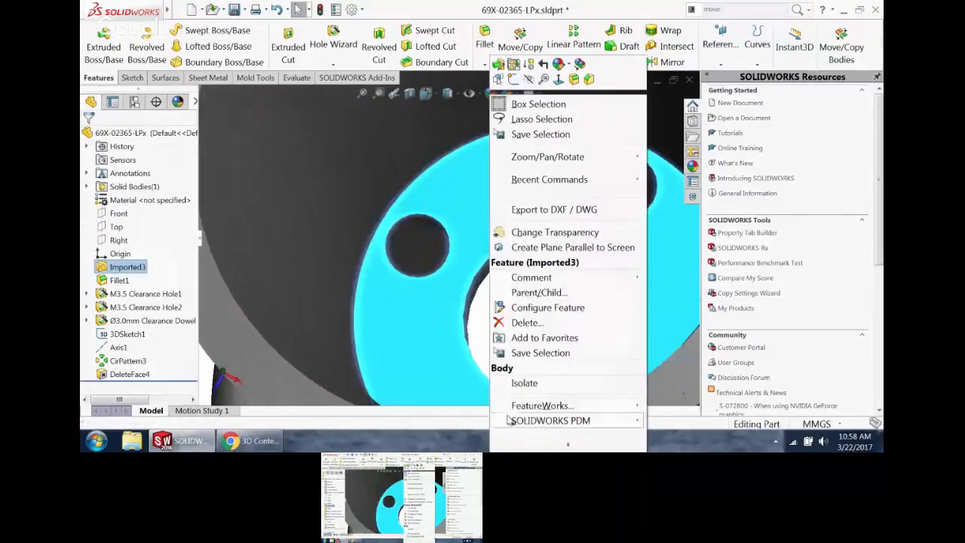
left_click(551, 445)
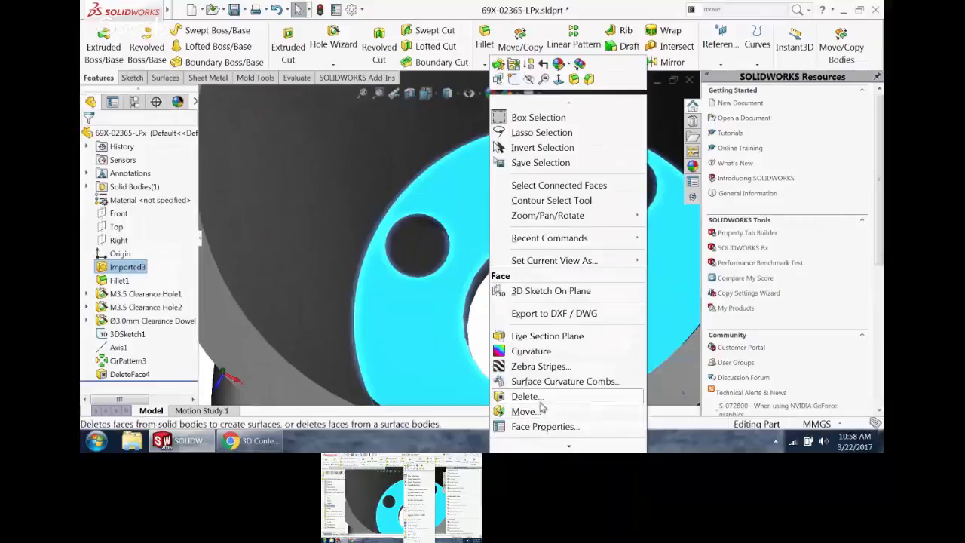
left_click(526, 411)
middle_click_drag(526, 282, 428, 79)
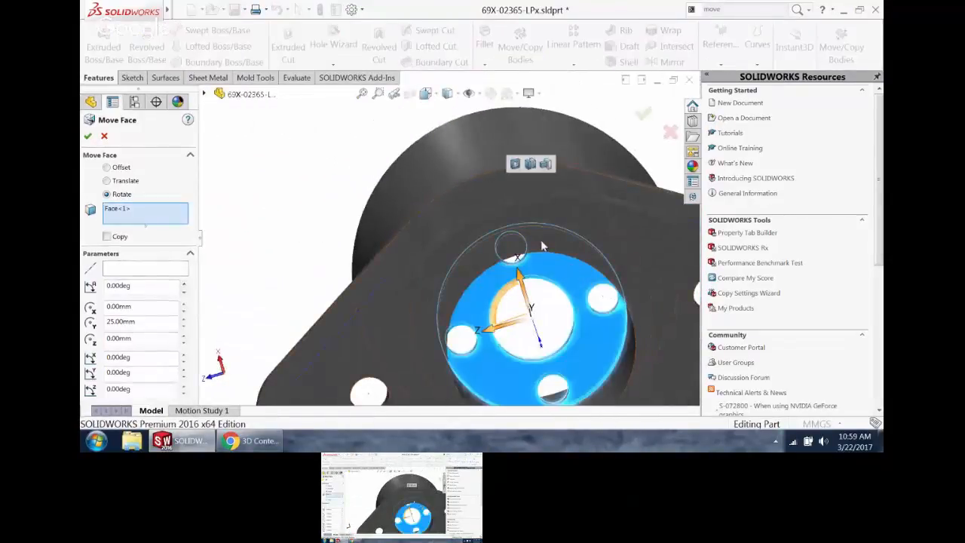
middle_click_drag(541, 240, 420, 145)
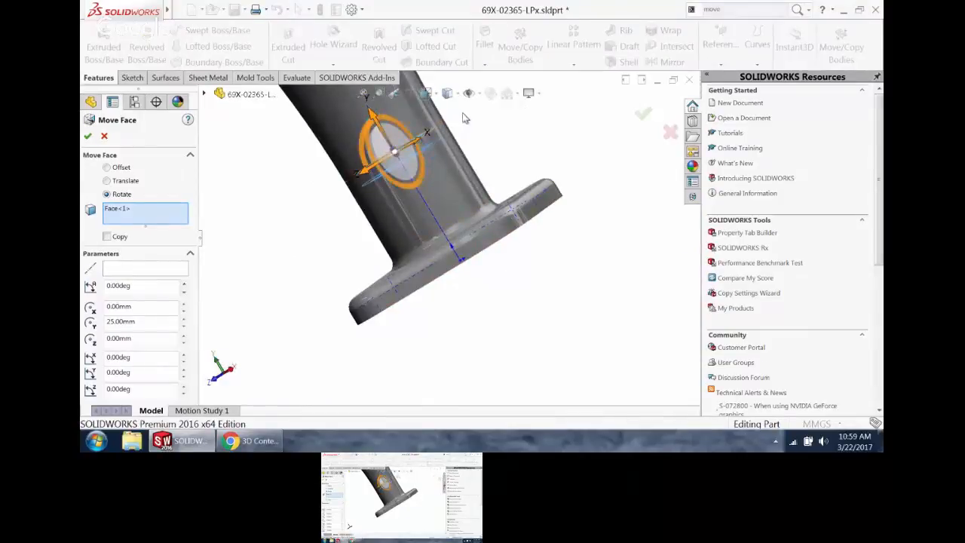
middle_click_drag(463, 119, 507, 186)
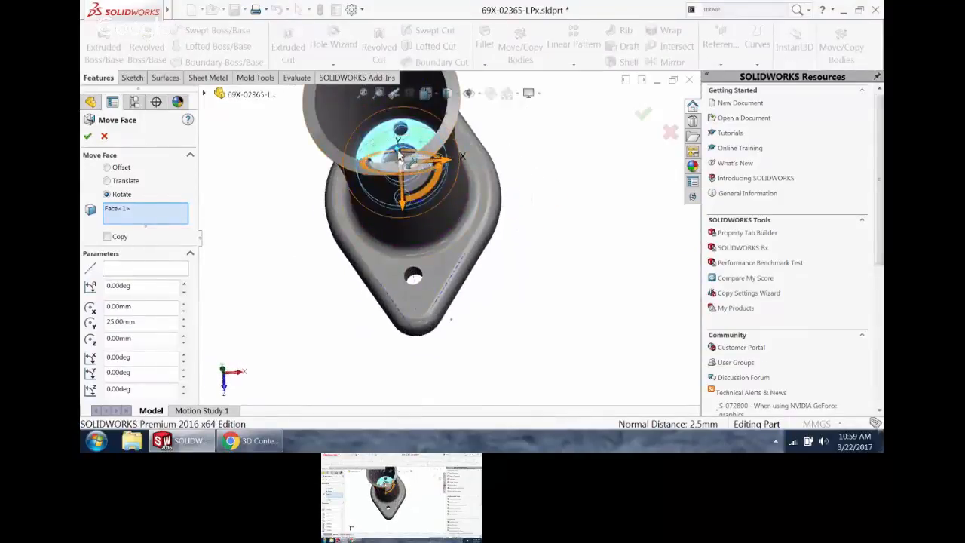
left_click(400, 153)
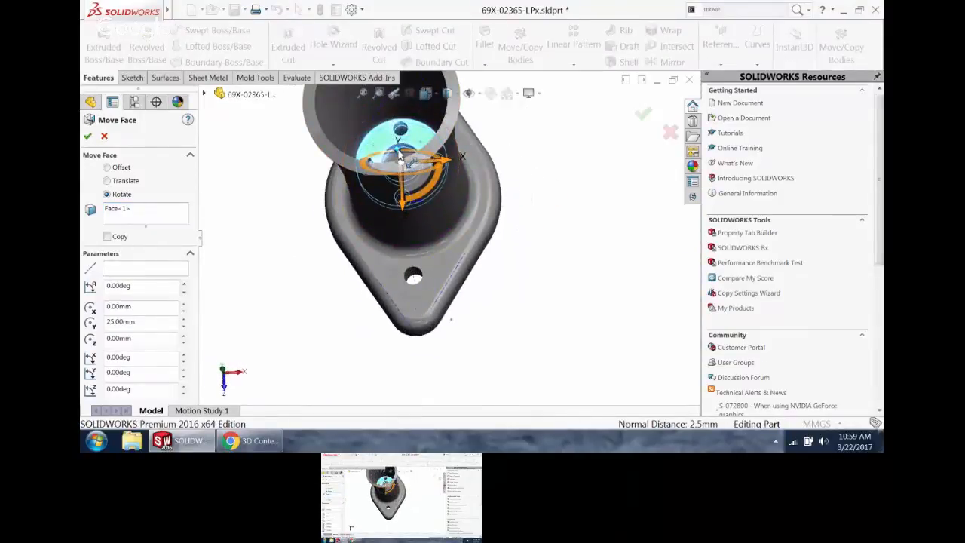
left_click_drag(401, 156, 397, 136)
mouse_move(387, 156)
middle_mouse_down()
mouse_move(370, 137)
mouse_move(371, 155)
middle_mouse_up()
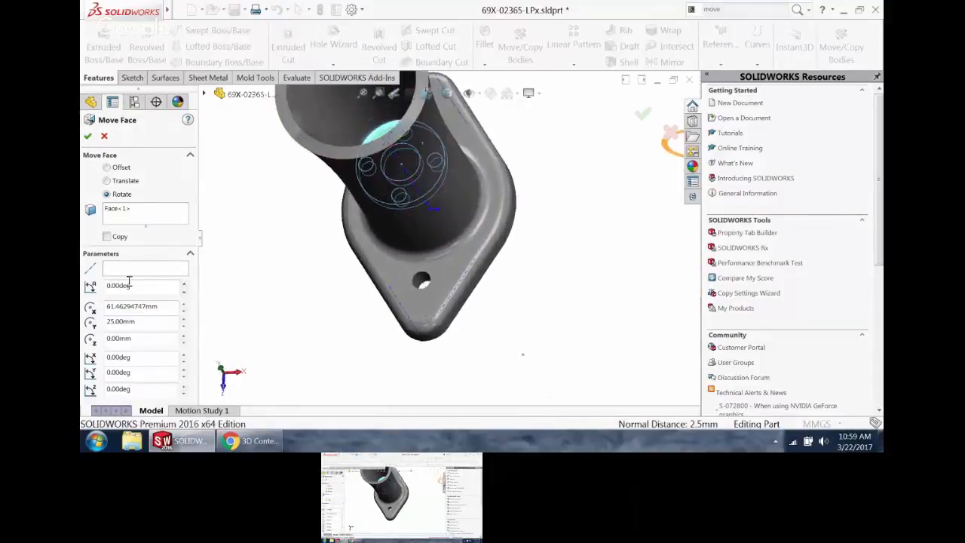
- Switch the face move to Translate and remove the stray face from the direction reference
left_click(109, 182)
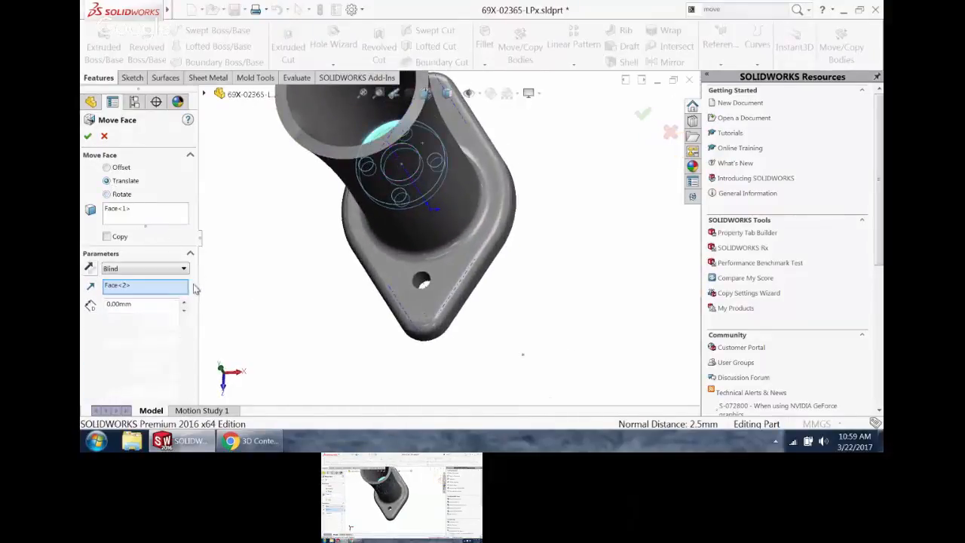
mouse_move(266, 262)
middle_mouse_down()
mouse_move(334, 233)
mouse_move(326, 229)
mouse_move(270, 270)
middle_mouse_up()
left_click(149, 287)
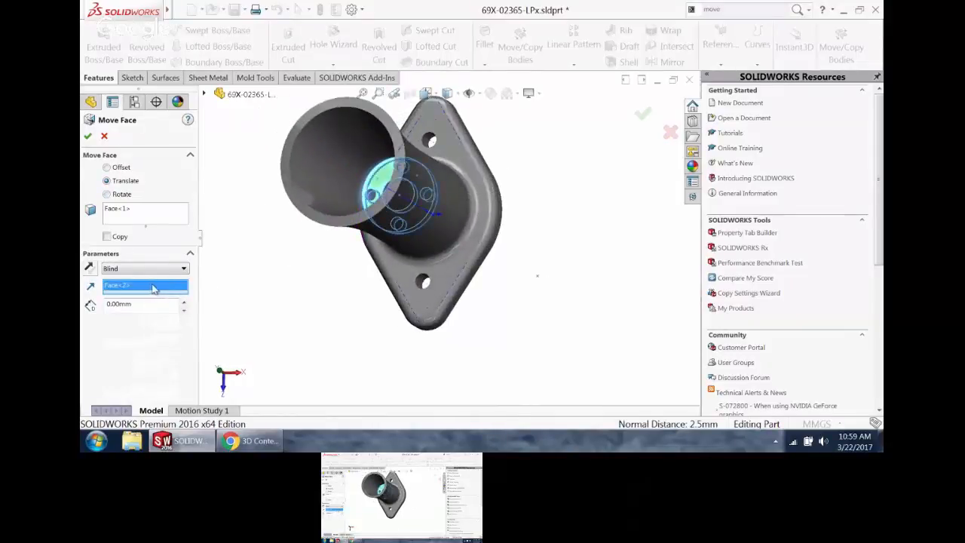
key("Delete")
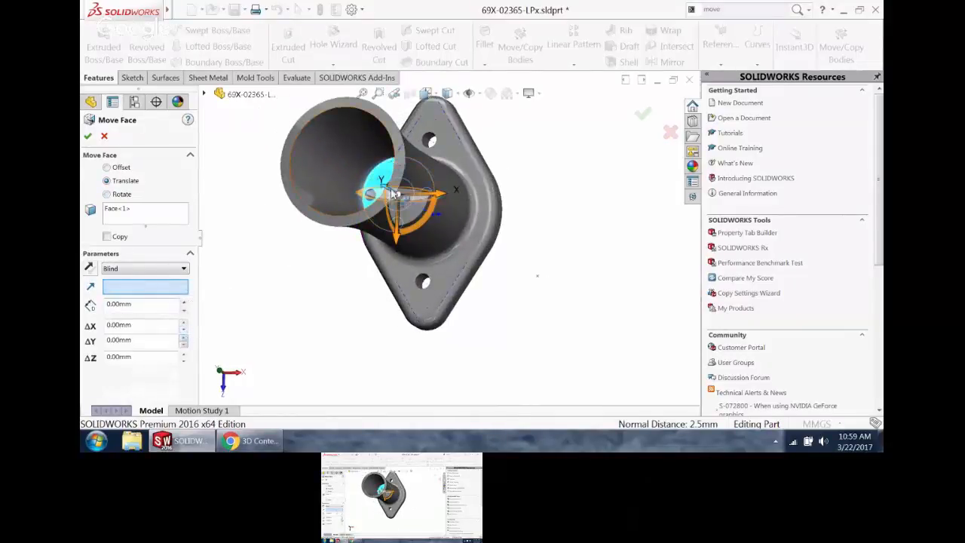
- Translate the tube's inner floor face 25 mm along positive Y and accept the move
left_click_drag(392, 195, 353, 173)
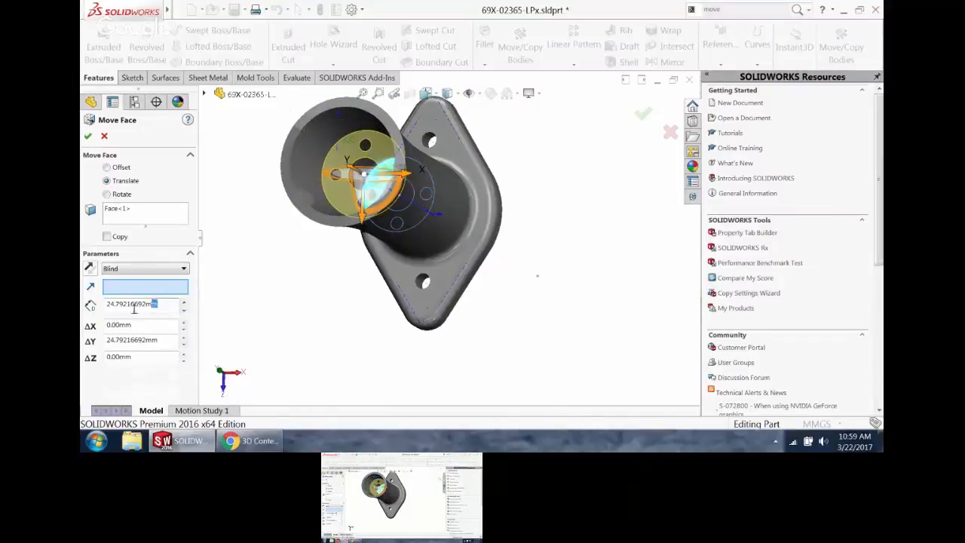
left_click_drag(155, 303, 85, 305)
type("25")
key("Return")
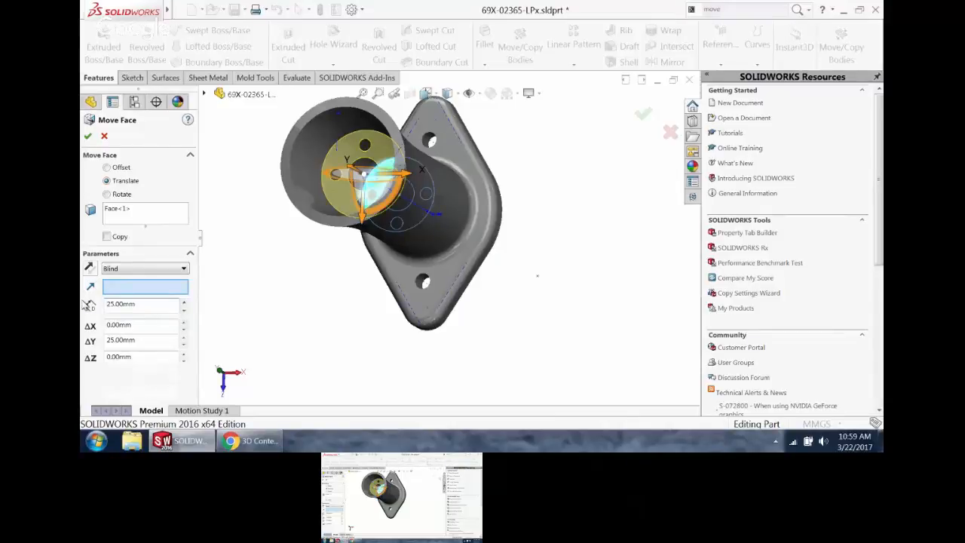
left_click(89, 137)
- Change the display style to line display with hidden edges showing to reveal the tube's interior
middle_click_drag(362, 291, 377, 161)
scroll(435, 176, "up", 3)
middle_click_drag(435, 177, 442, 217)
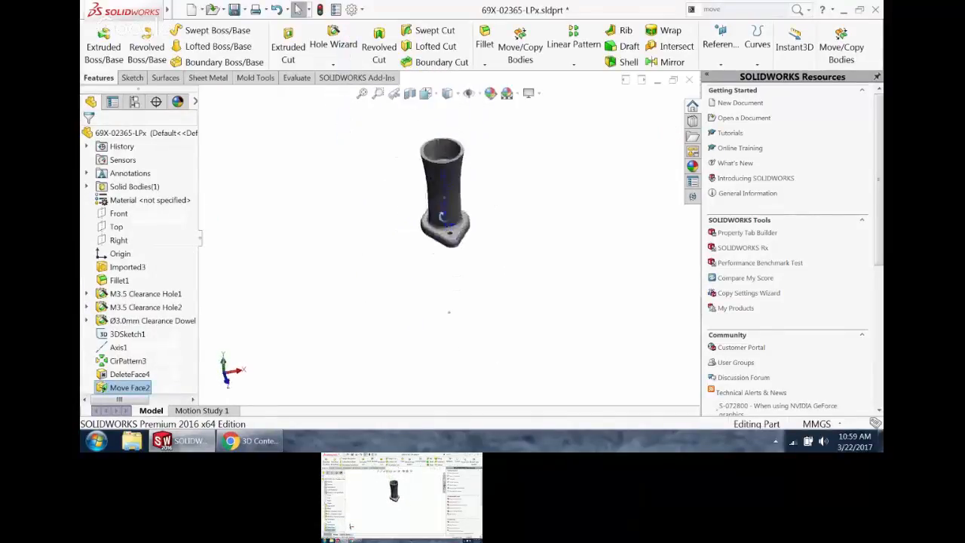
scroll(459, 167, "down", 5)
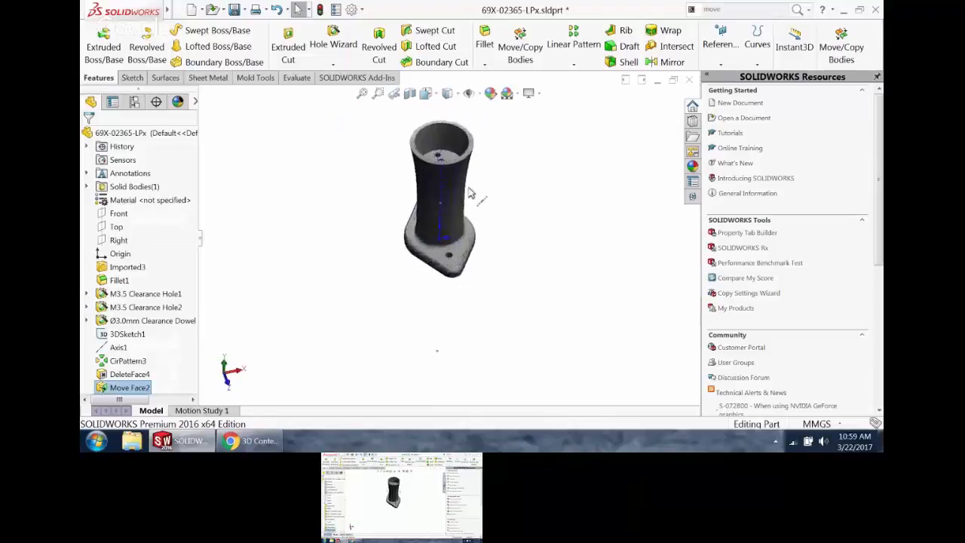
left_click(456, 97)
left_click(451, 158)
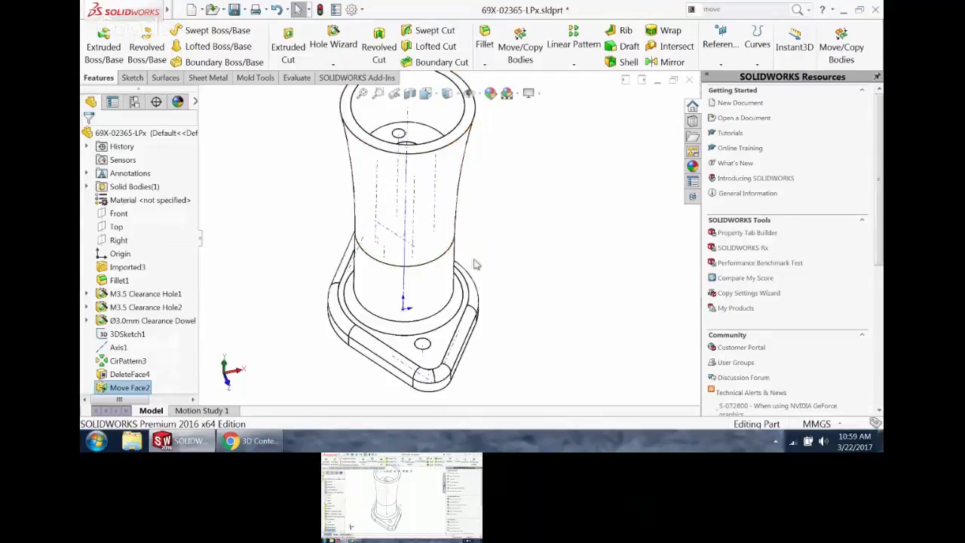
middle_click_drag(475, 264, 478, 129)
left_click(456, 96)
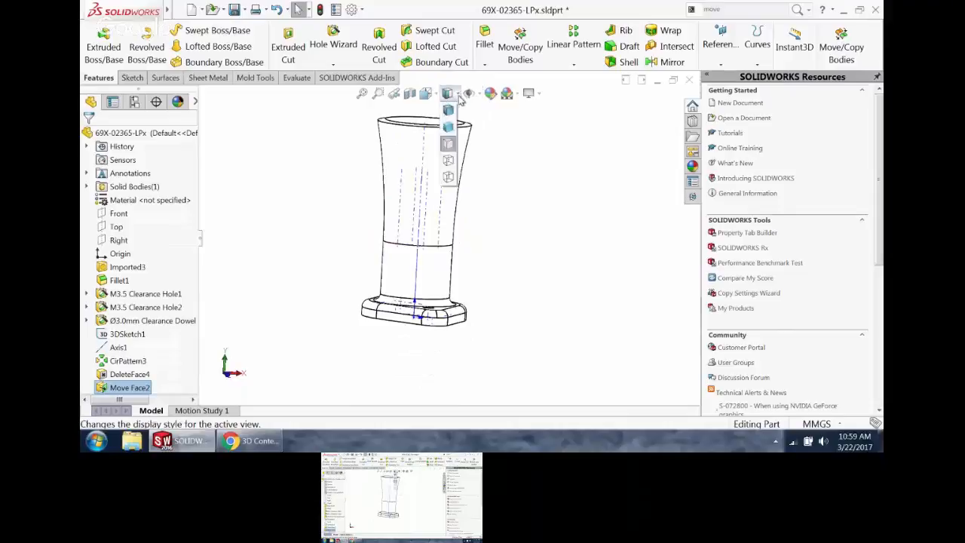
left_click(448, 177)
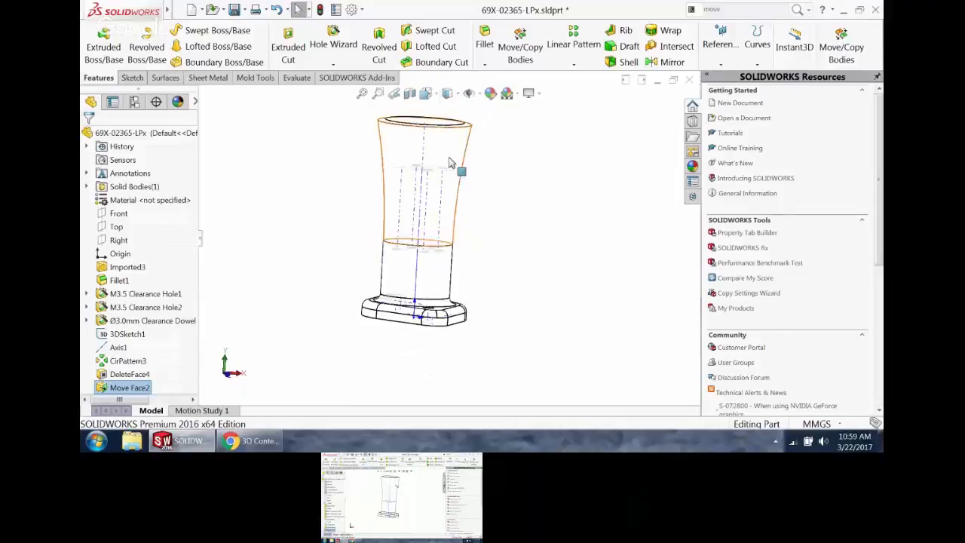
left_click(267, 281)
- Edit the Move Face2 feature, adding the underside of the inner floor and the tube's top rim to the moved faces
left_click(112, 388)
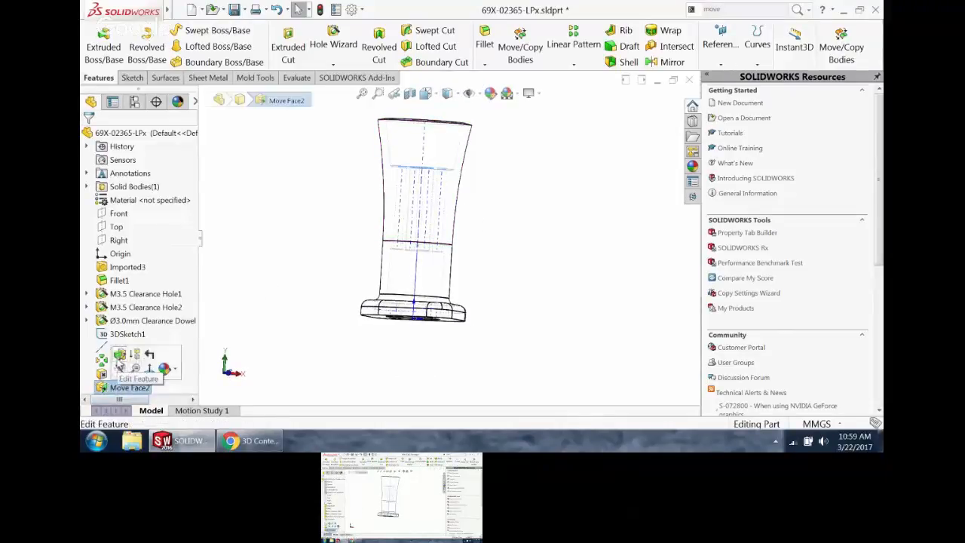
left_click(119, 359)
middle_click_drag(363, 319, 344, 184)
left_click(414, 322)
middle_click_drag(415, 324, 416, 150)
scroll(425, 172, "down", 3)
scroll(426, 172, "down", 3)
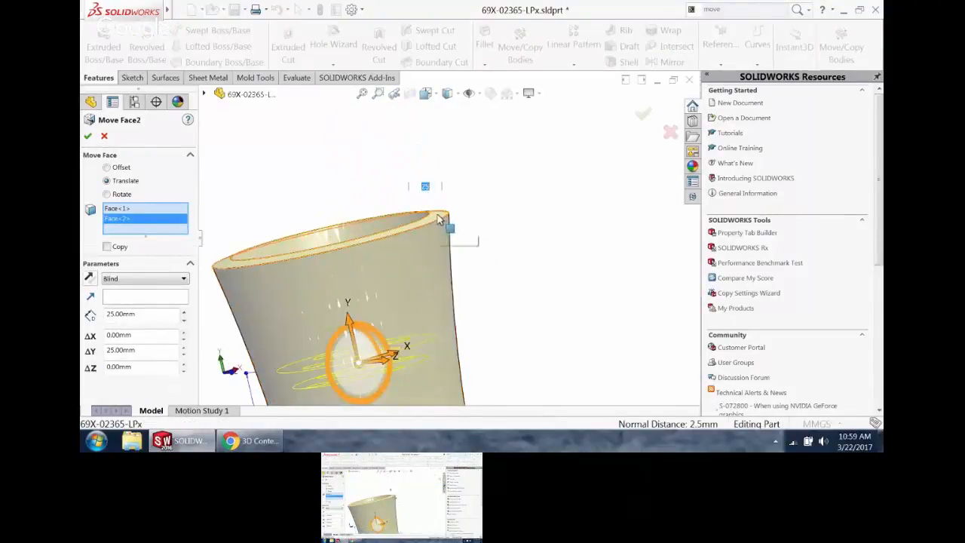
left_click(443, 219)
scroll(446, 247, "up", 5)
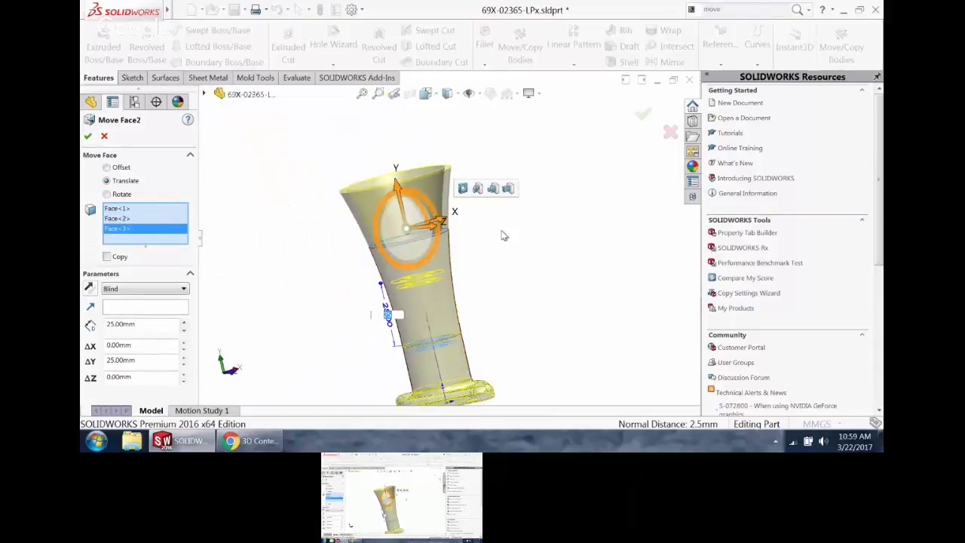
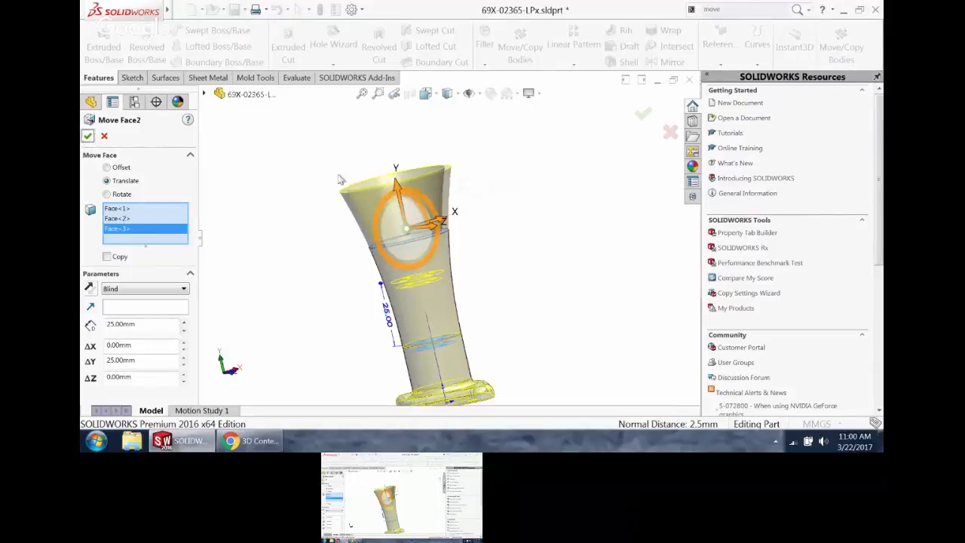
- Apply the 25 mm translation of the selected faces and display the model shaded with edges
left_click(88, 137)
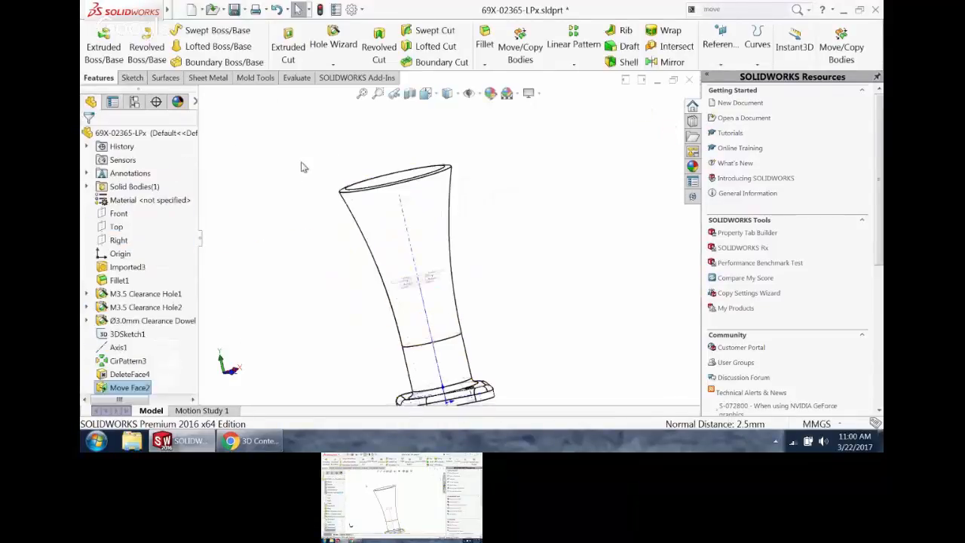
left_click(444, 238)
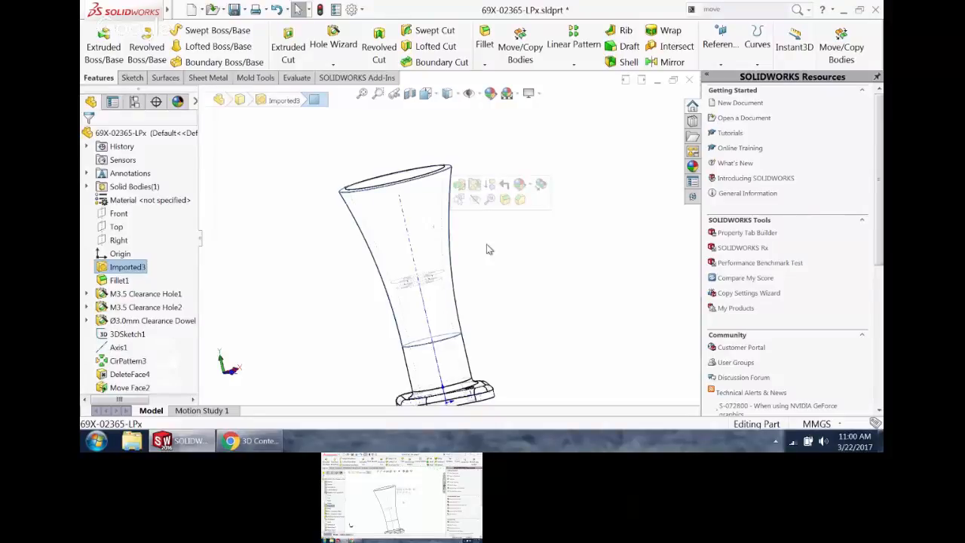
left_click(486, 156)
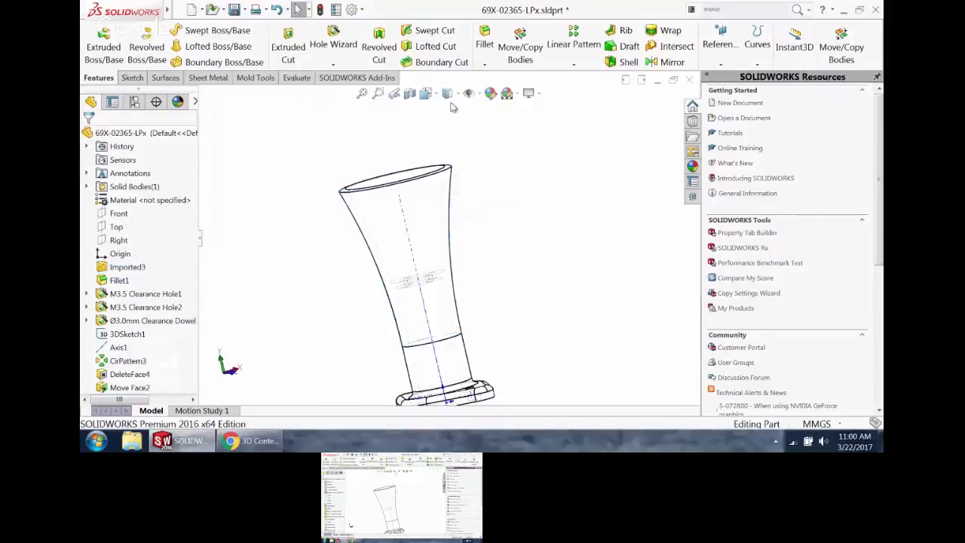
left_click(448, 93)
left_click(450, 112)
middle_click_drag(454, 214, 472, 218)
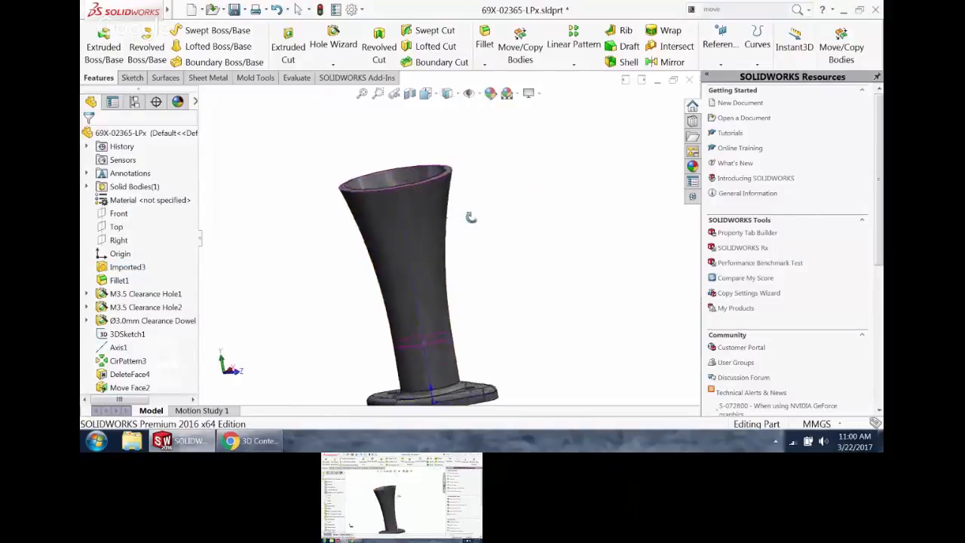
scroll(458, 233, "up", 3)
middle_click_drag(425, 276, 425, 285)
scroll(359, 266, "down", 2)
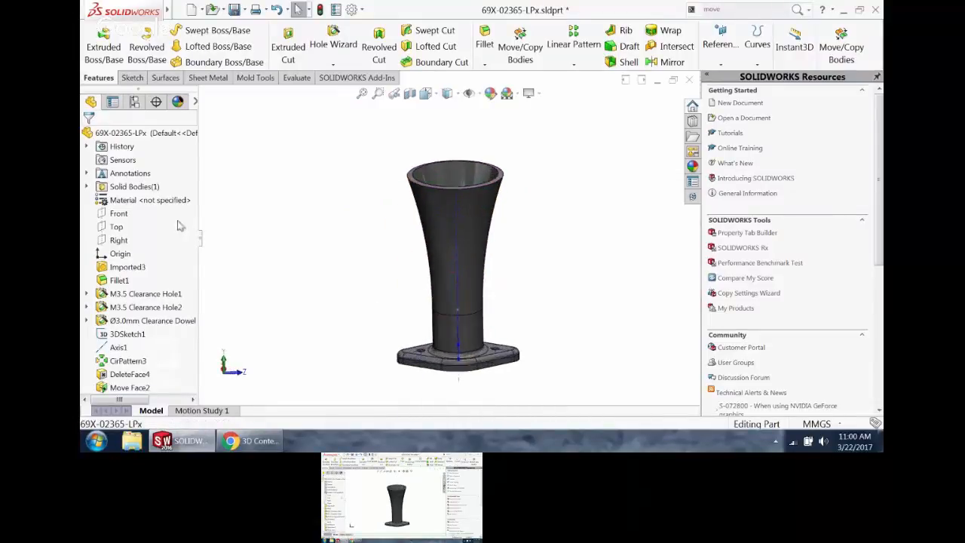
- Assign 1060 Alloy as the part's material
right_click(154, 201)
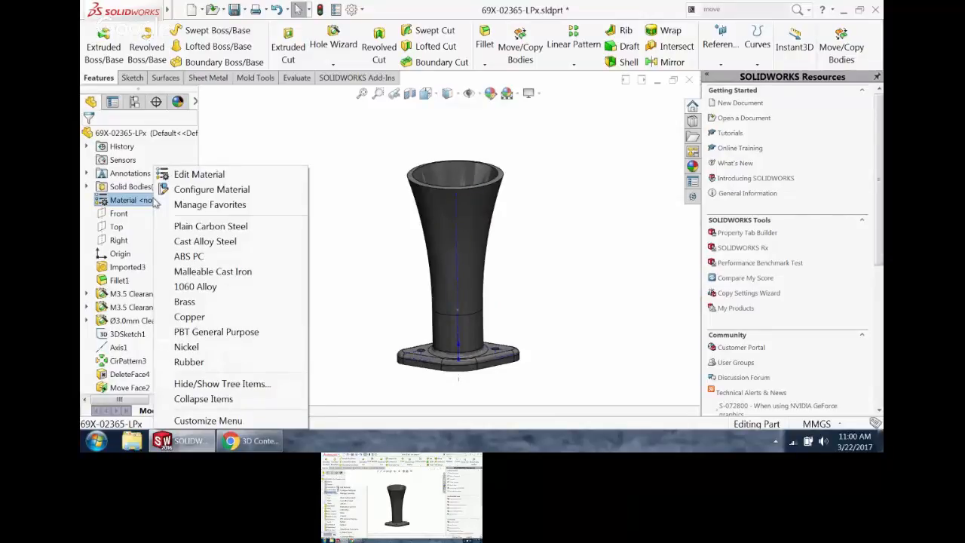
left_click(208, 288)
middle_click_drag(371, 287, 316, 292)
right_click(109, 191)
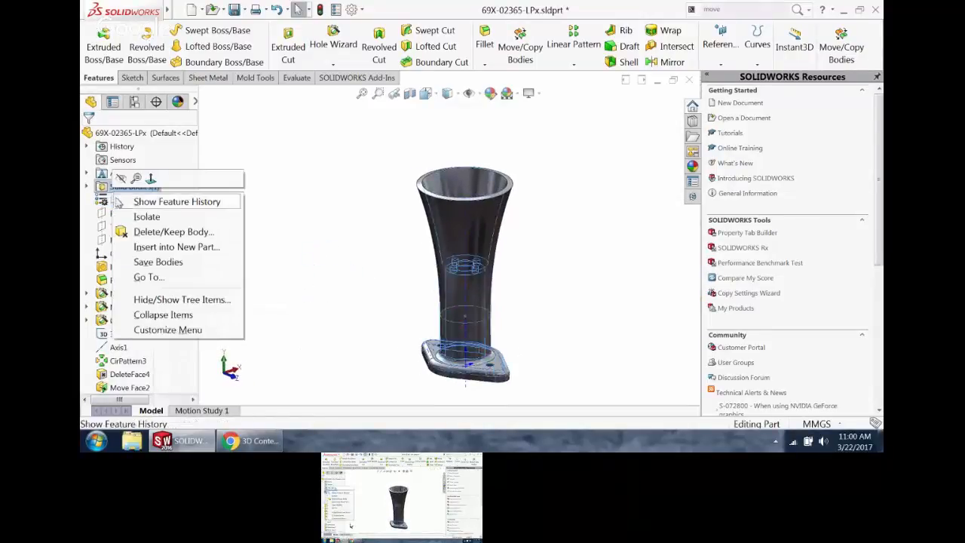
right_click(94, 200)
left_click(256, 206)
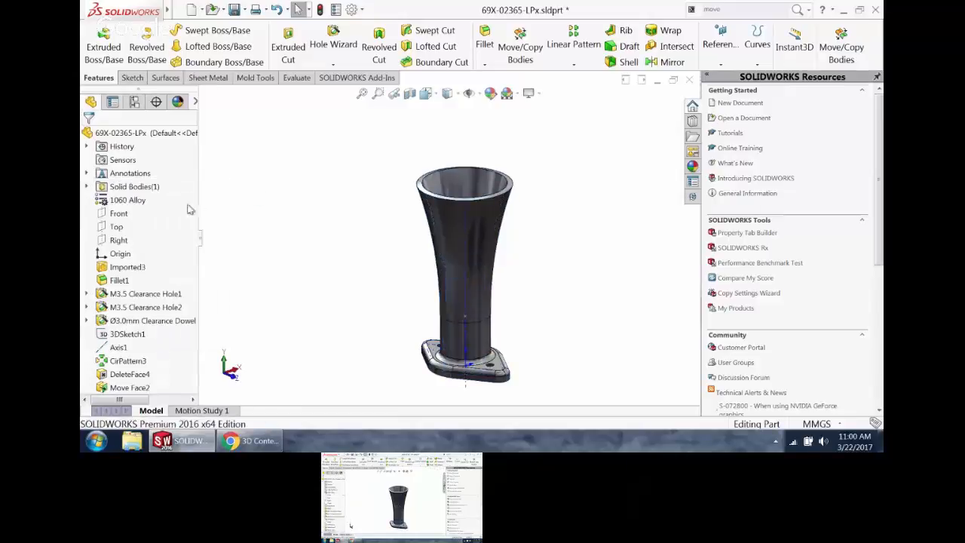
- Add Aluminum Bronze from the Copper Alloys of the SOLIDWORKS Materials library to the favorite materials
right_click(132, 204)
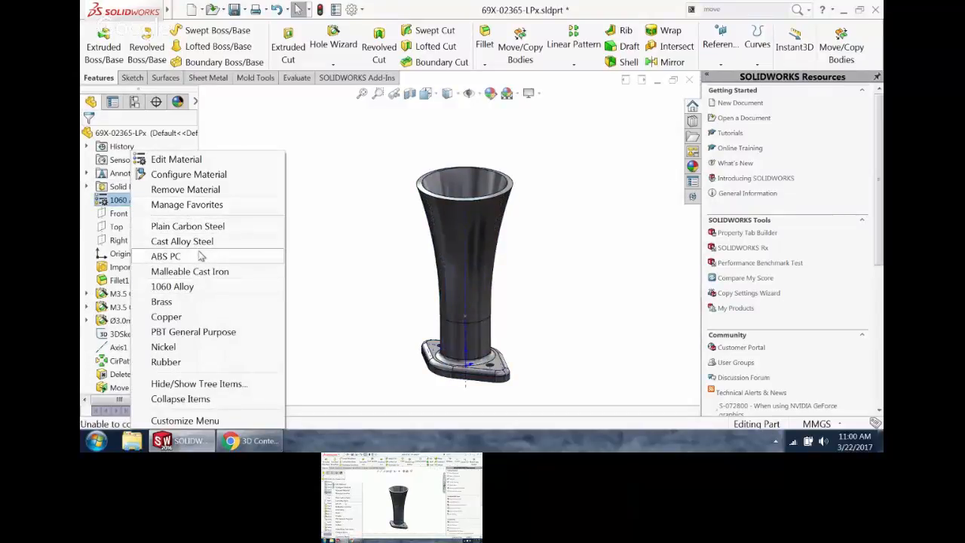
left_click(192, 205)
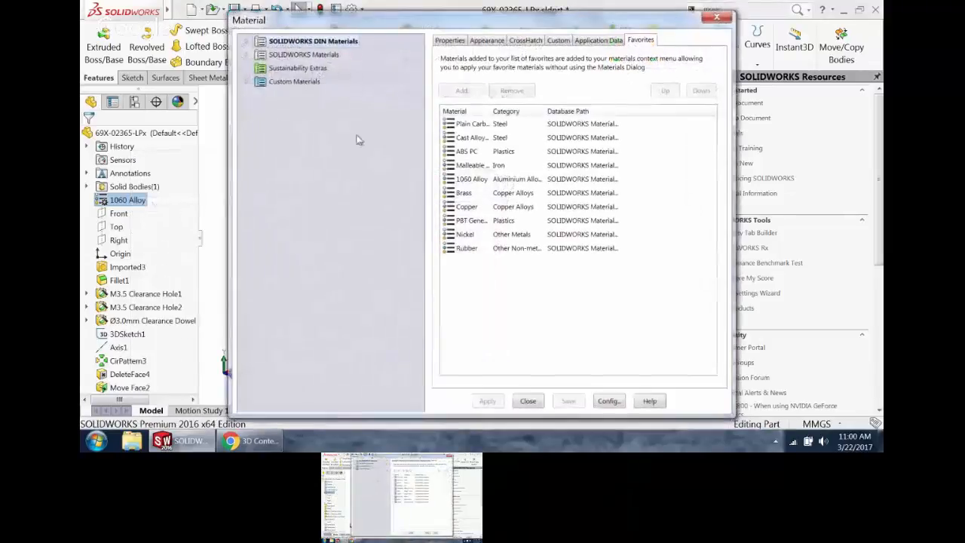
left_click(247, 55)
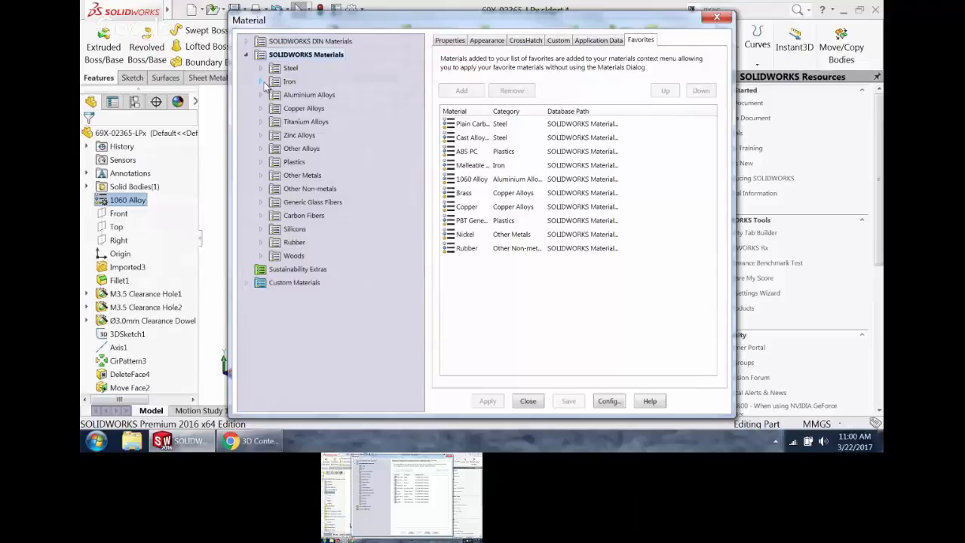
left_click(261, 109)
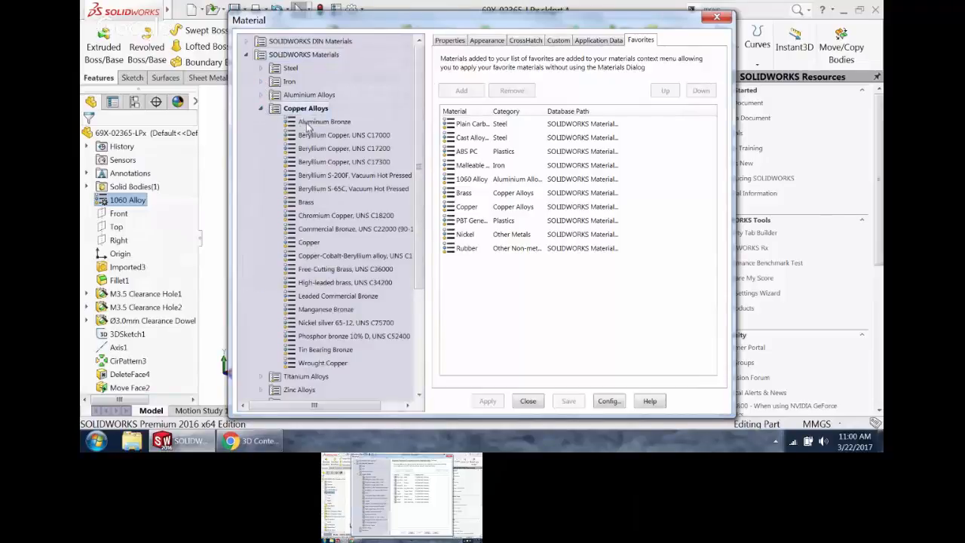
left_click(489, 302)
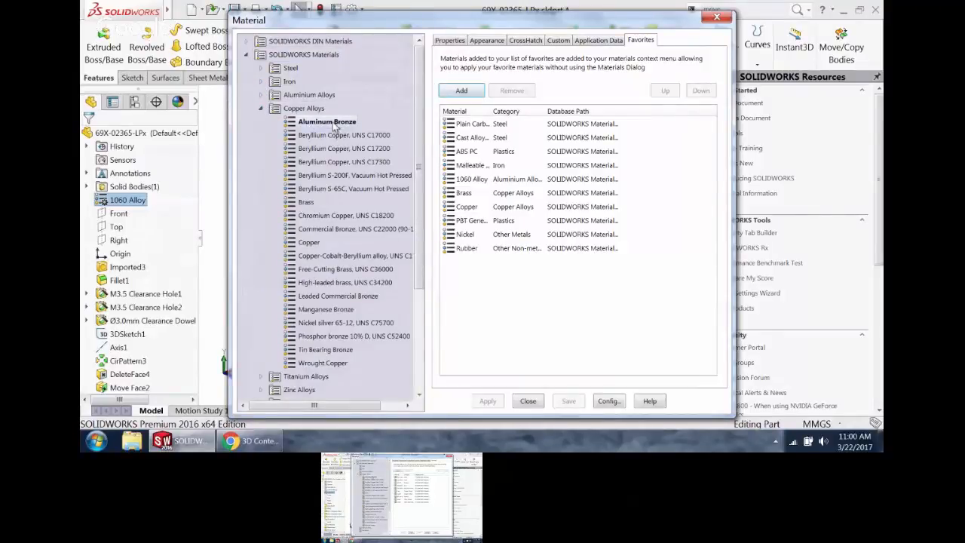
left_click(471, 92)
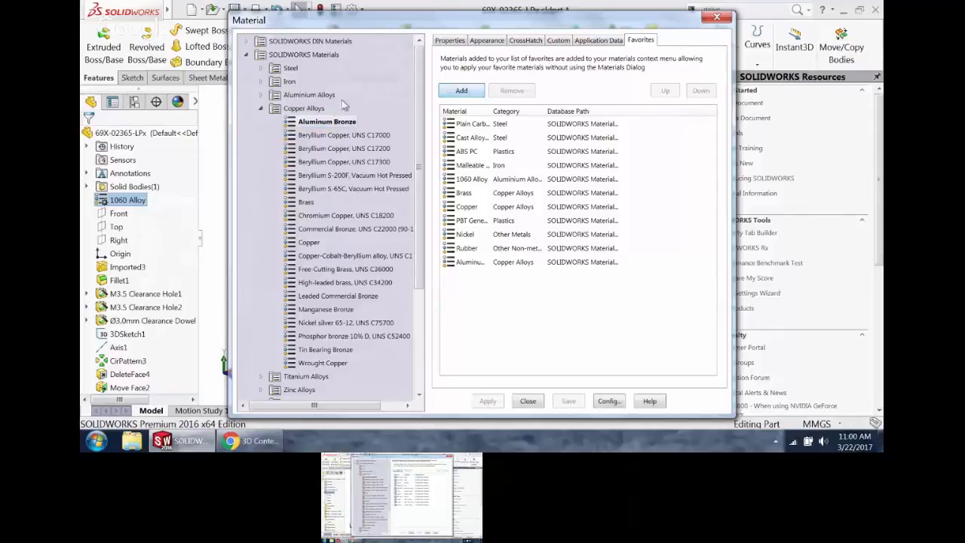
left_click(528, 400)
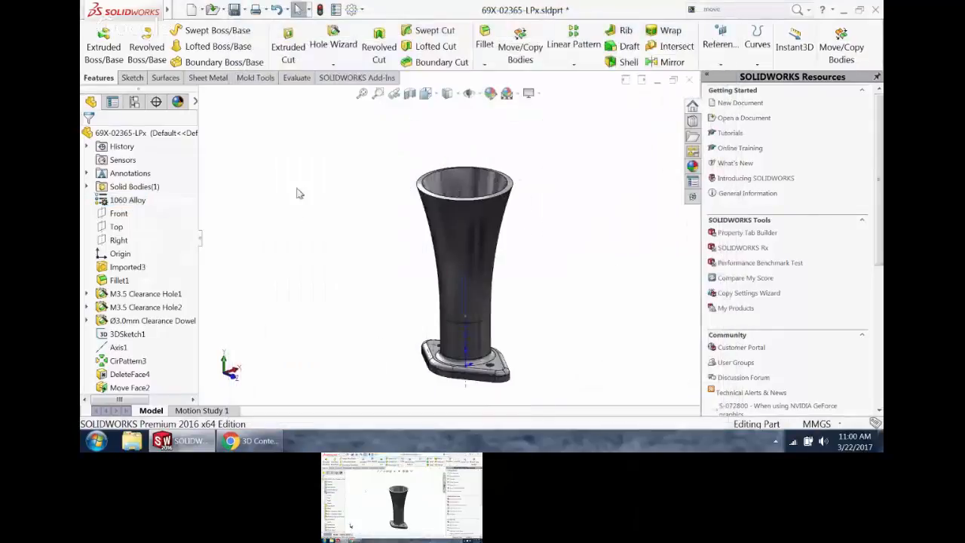
- Assign Aluminum Bronze as the part's material and inspect the tube and flange
right_click(125, 197)
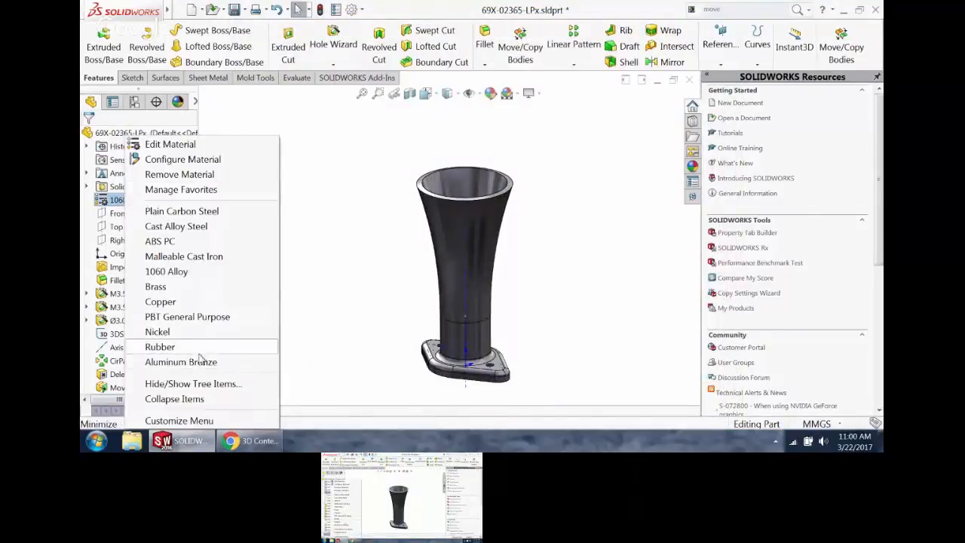
left_click(222, 361)
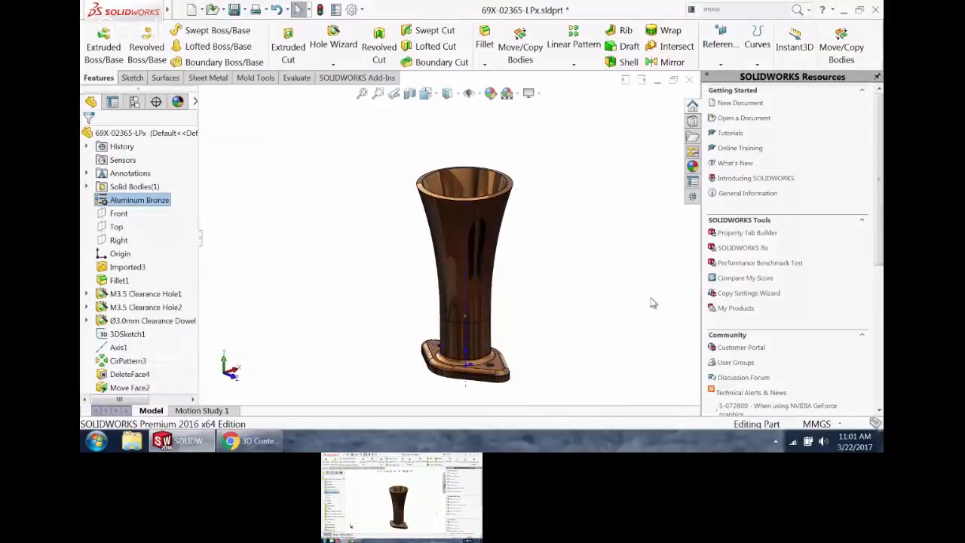
middle_click_drag(651, 302, 511, 306)
scroll(485, 292, "down", 3)
scroll(485, 291, "up", 1)
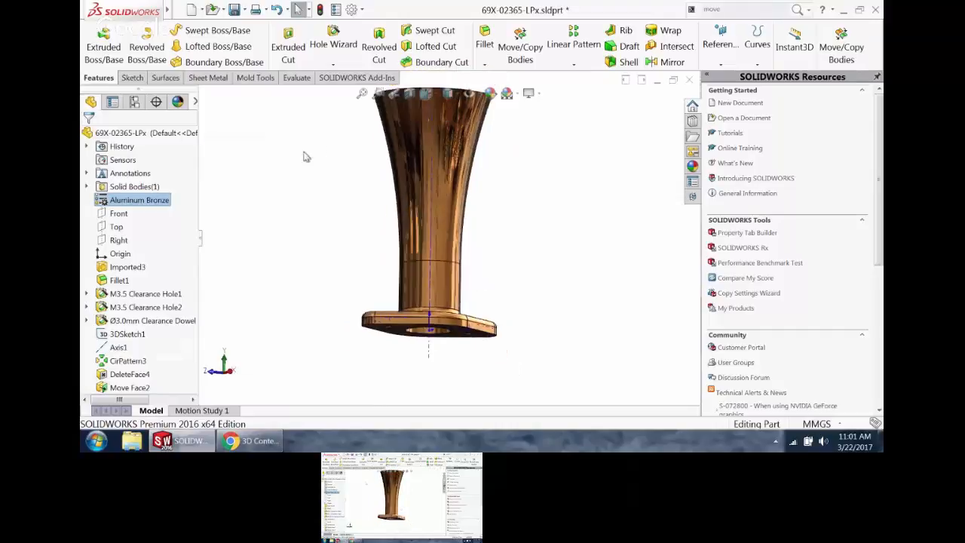
left_click(295, 147)
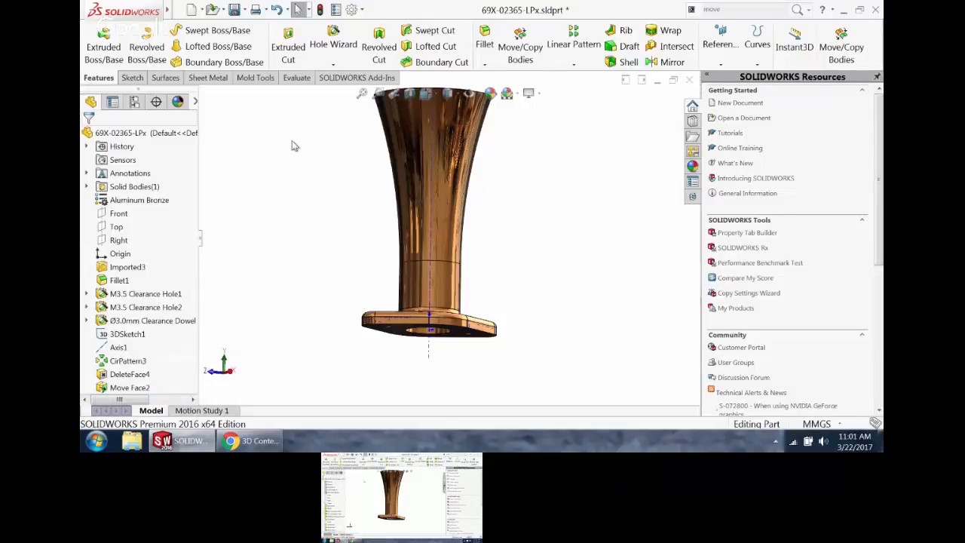
middle_click_drag(457, 296, 390, 279)
scroll(452, 222, "up", 2)
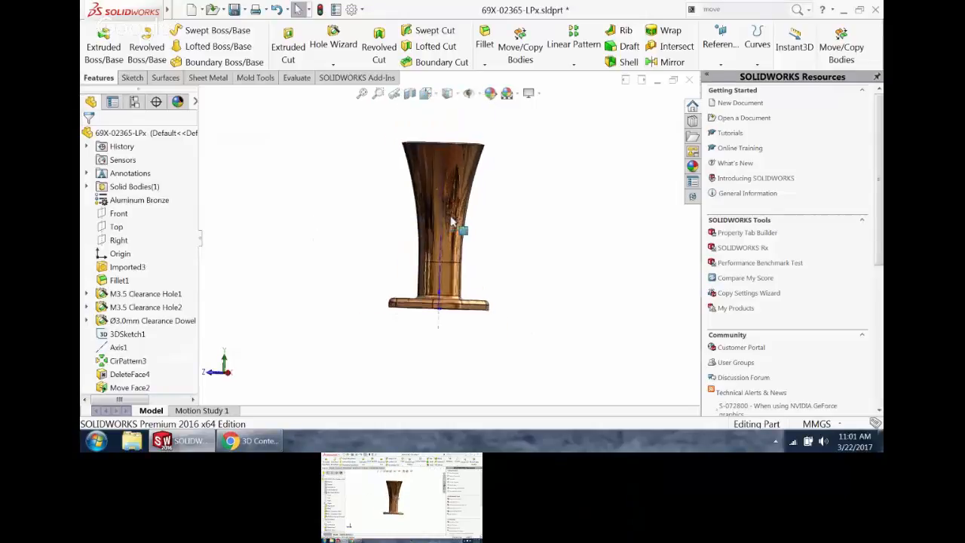
scroll(453, 222, "down", 3)
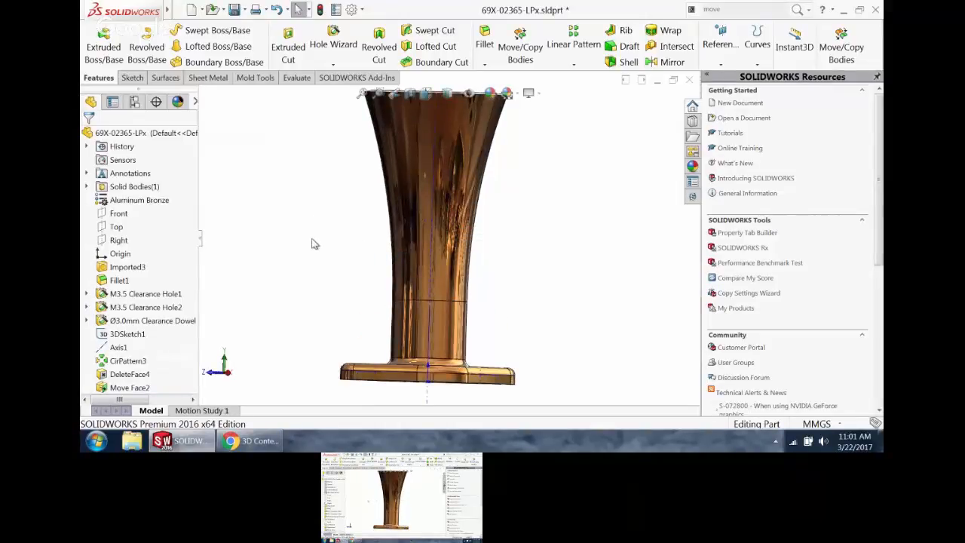
- Copy the X logo sketch under Boss-Extrude2 in _69X-02317-LP.SLDPRT and paste it onto the Right plane of 69X-02365-LPx
key("r")
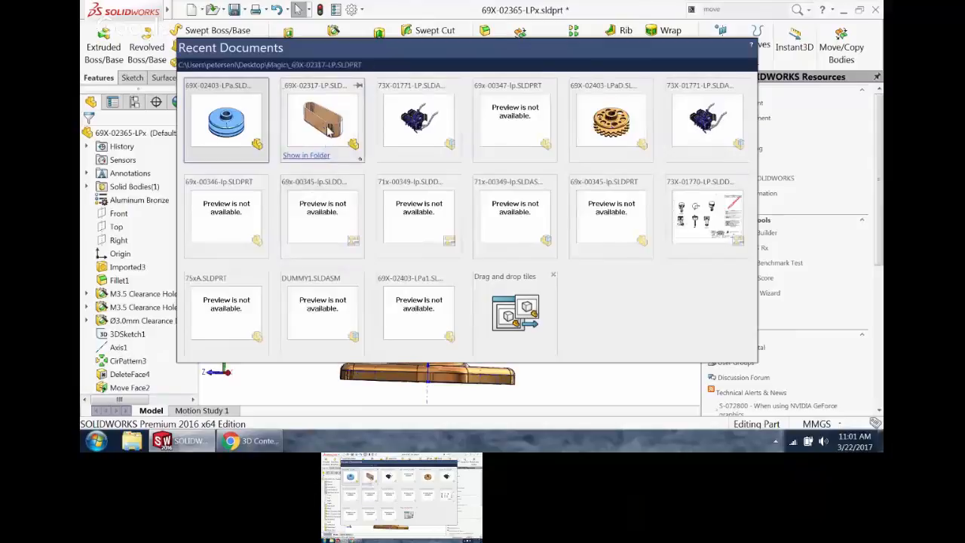
left_click(328, 130)
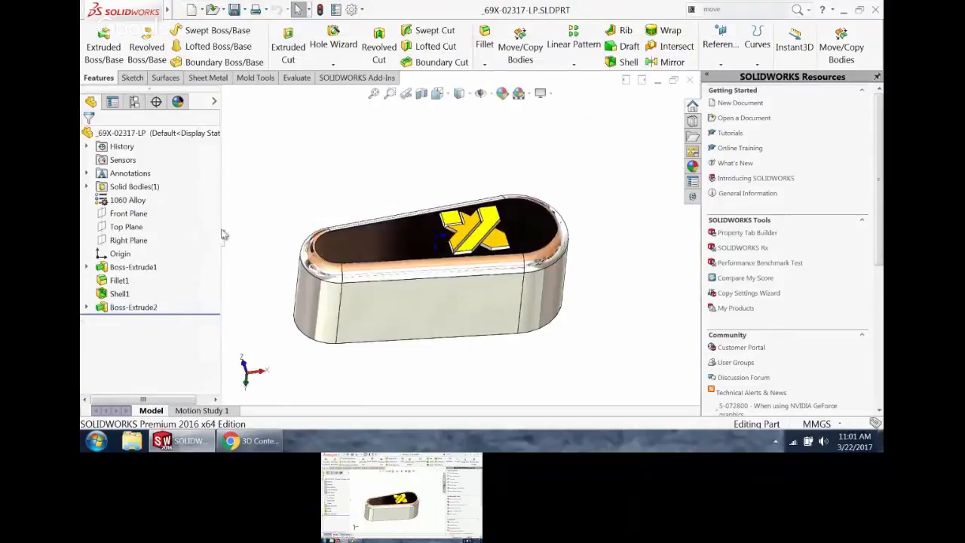
left_click(86, 307)
left_click(155, 321)
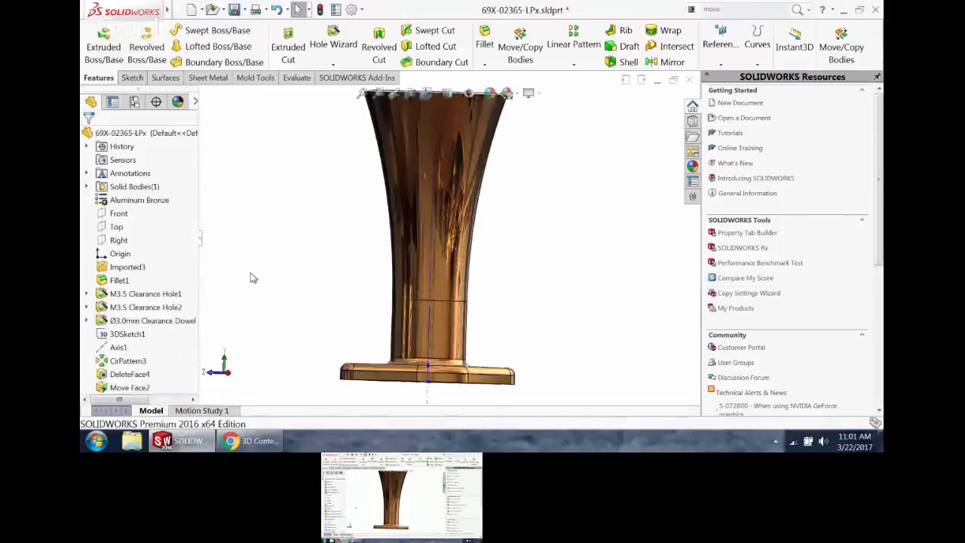
left_click(118, 241)
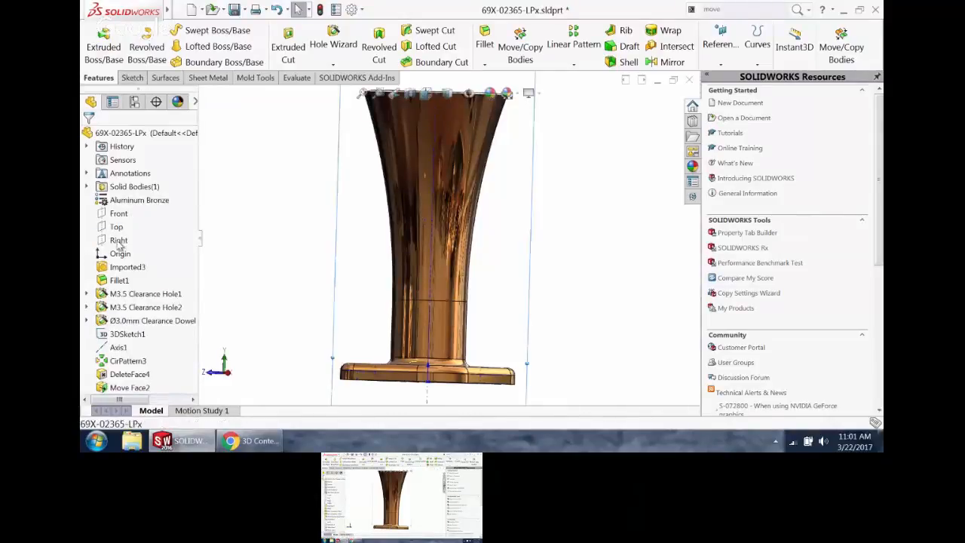
key("Escape")
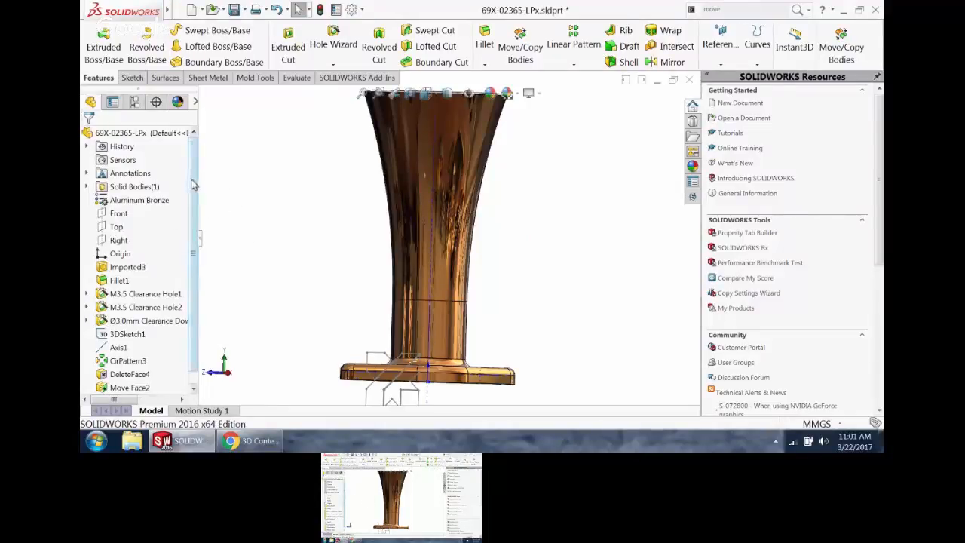
- Open the pasted logo sketch for editing
scroll(184, 352, "down", 1)
left_click(133, 387)
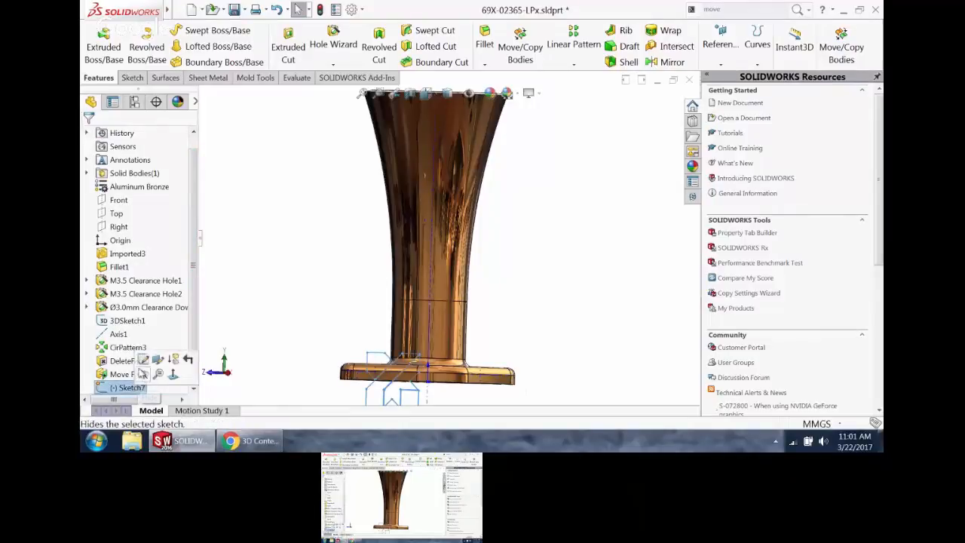
left_click(144, 361)
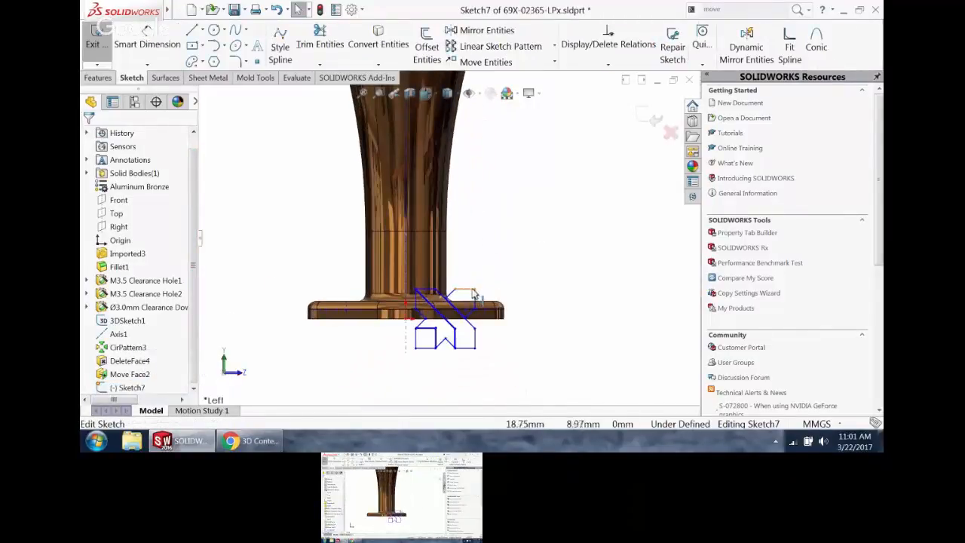
- Try to reposition the pasted logo by its upper corner point, and undo the move
left_click_drag(463, 302, 550, 206)
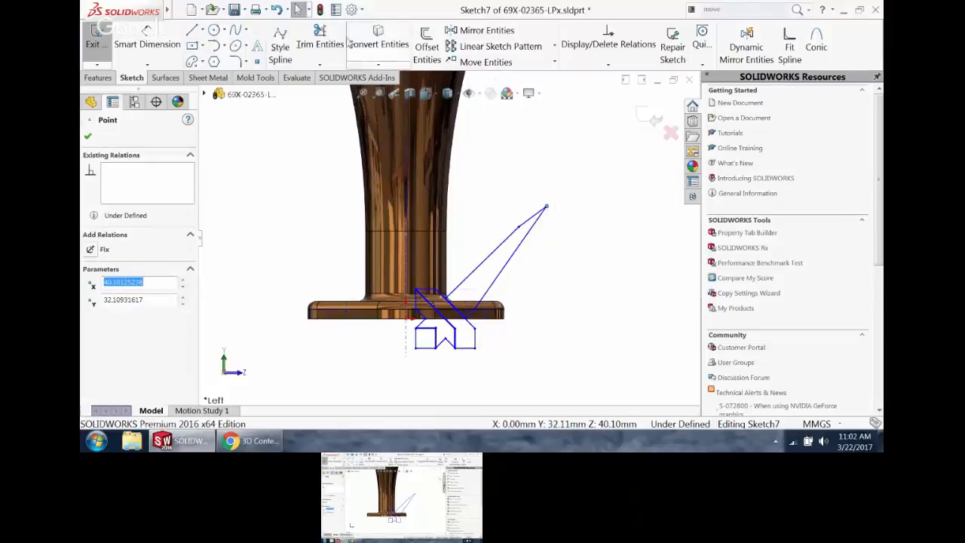
left_click(277, 9)
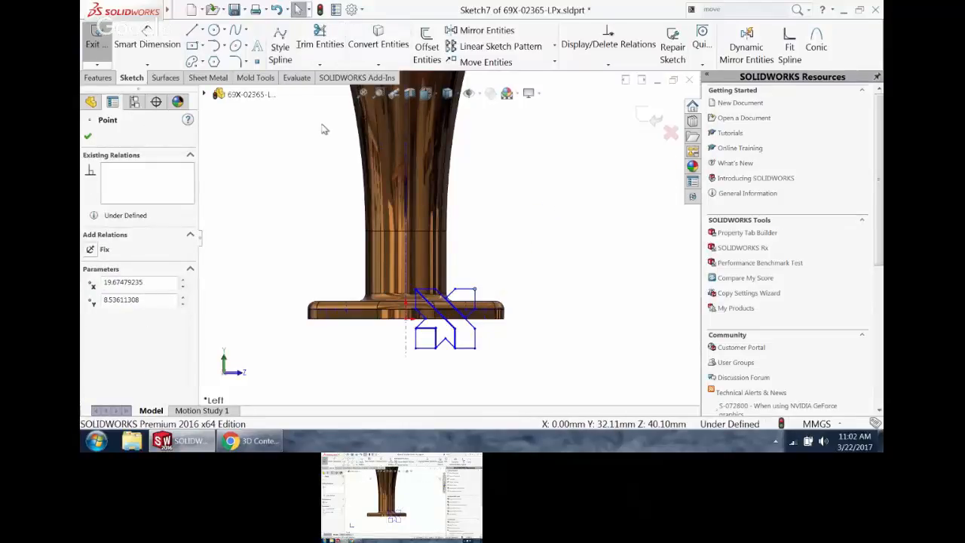
left_click(276, 206)
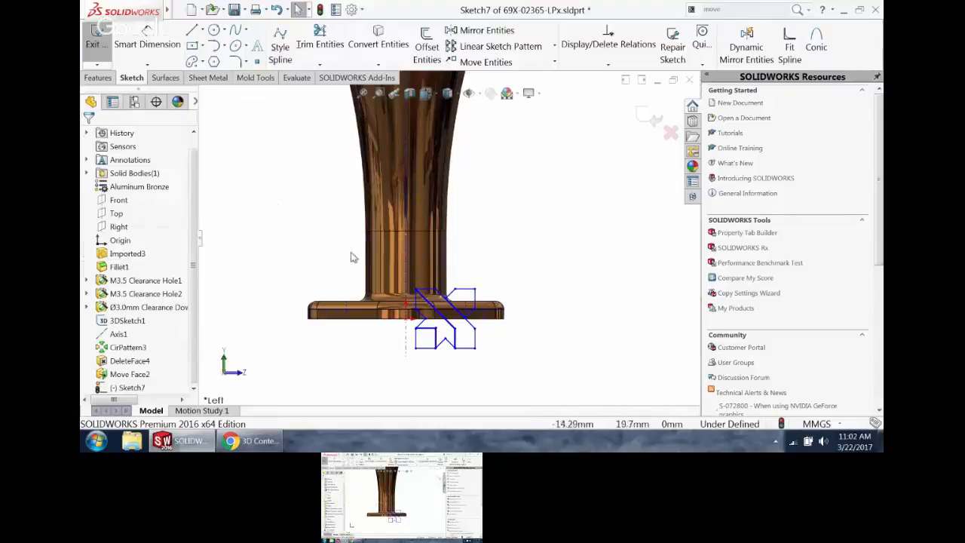
- Make a block from all the logo sketch lines and move it onto the tube's lower section just above the flange
mouse_move(347, 251)
left_mouse_down()
mouse_move(419, 314)
mouse_move(529, 383)
left_mouse_up()
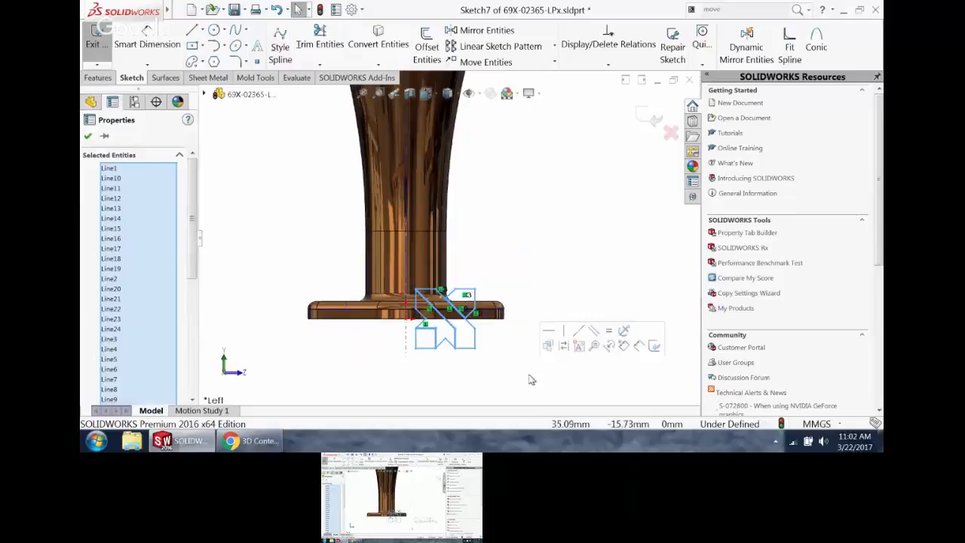
left_click(579, 347)
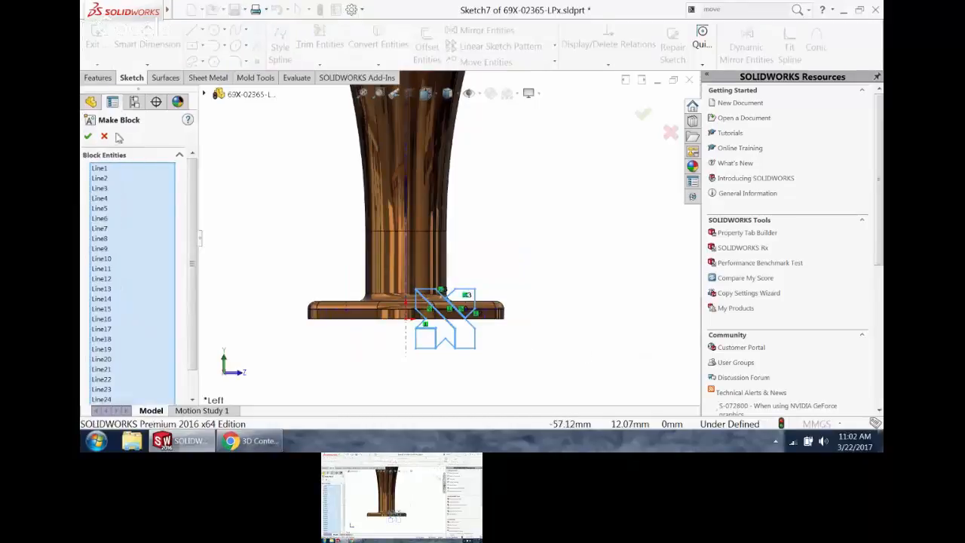
left_click(88, 137)
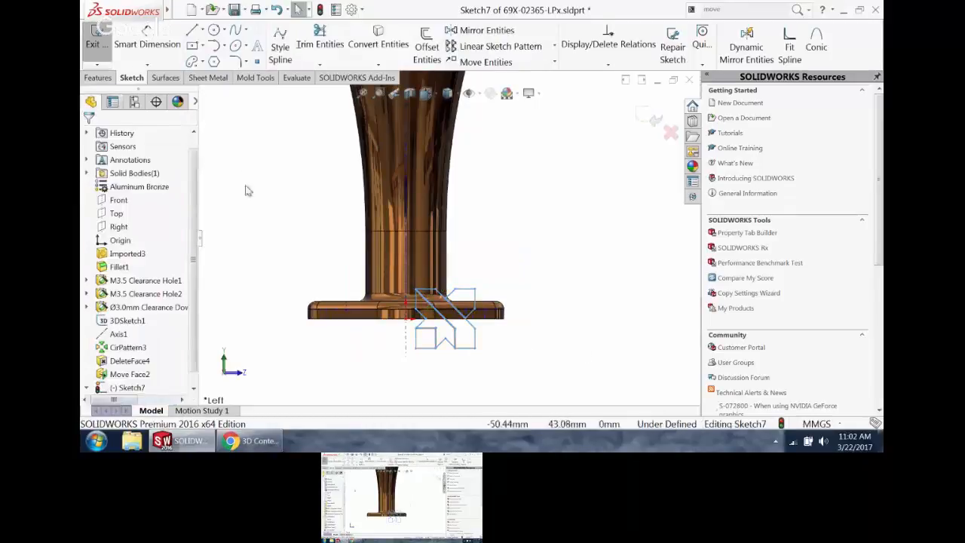
left_click(412, 294)
left_click_drag(411, 295, 380, 240)
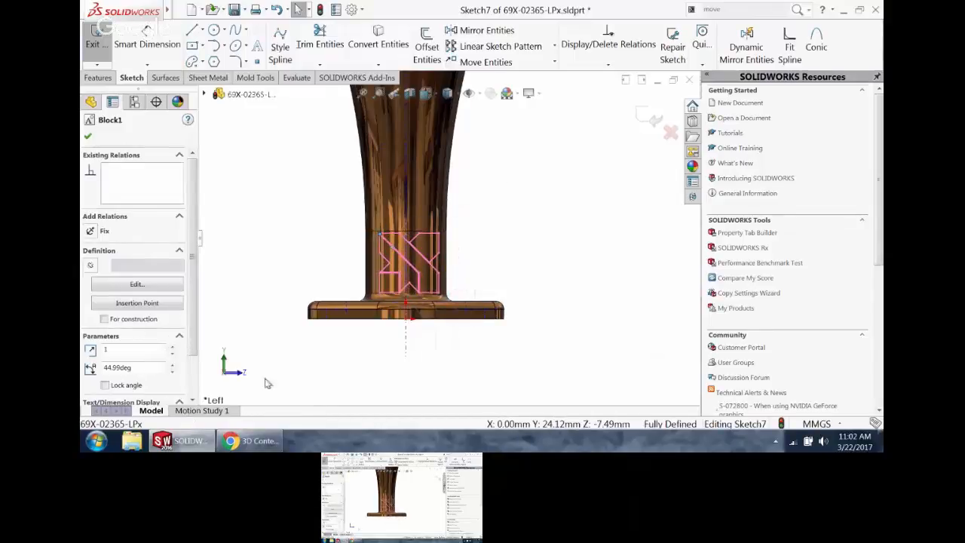
- Close the logo block's properties and exit the sketch
left_click(144, 367)
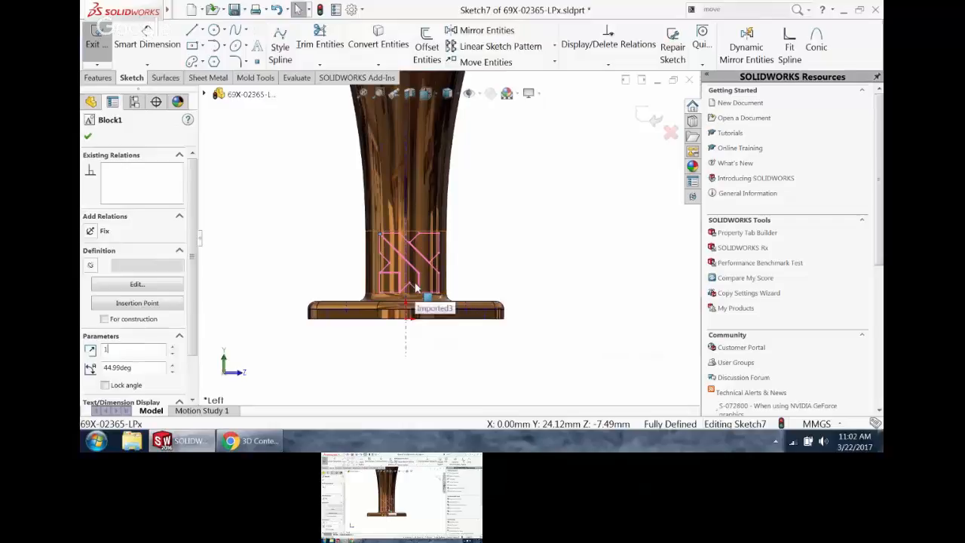
middle_click_drag(372, 229, 444, 224)
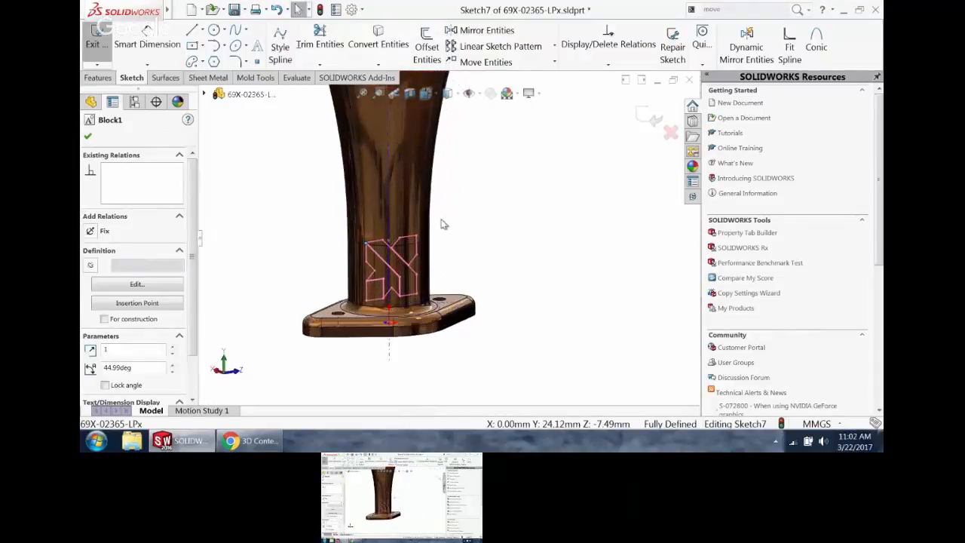
left_click(88, 137)
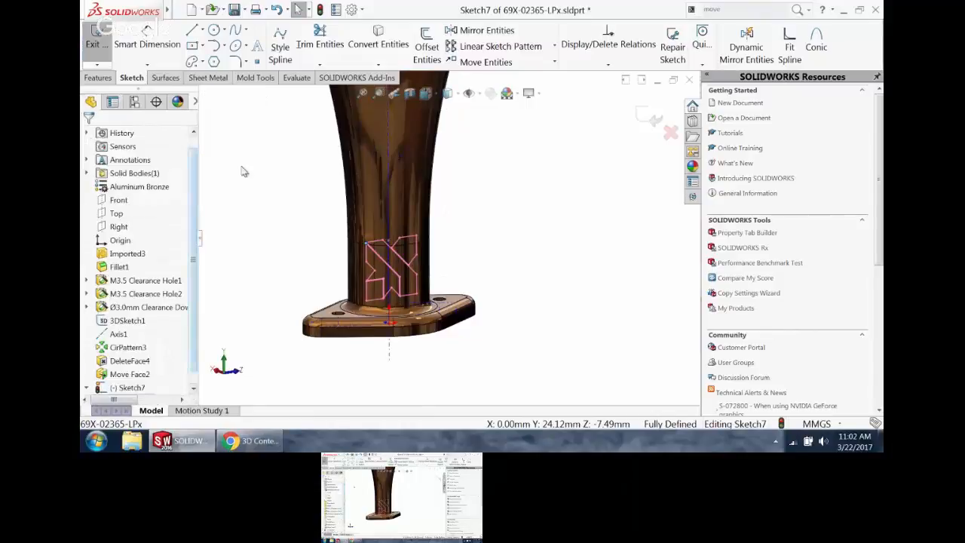
left_click(651, 116)
- Start a Wrap feature from the logo block sketch, targeting the tube's cylindrical face just above the flange
left_click(724, 9)
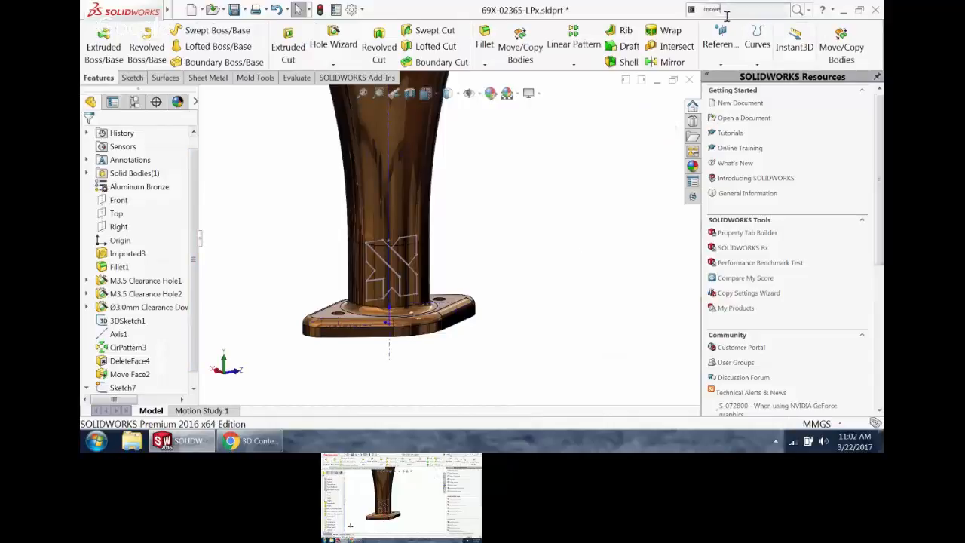
type("wrap")
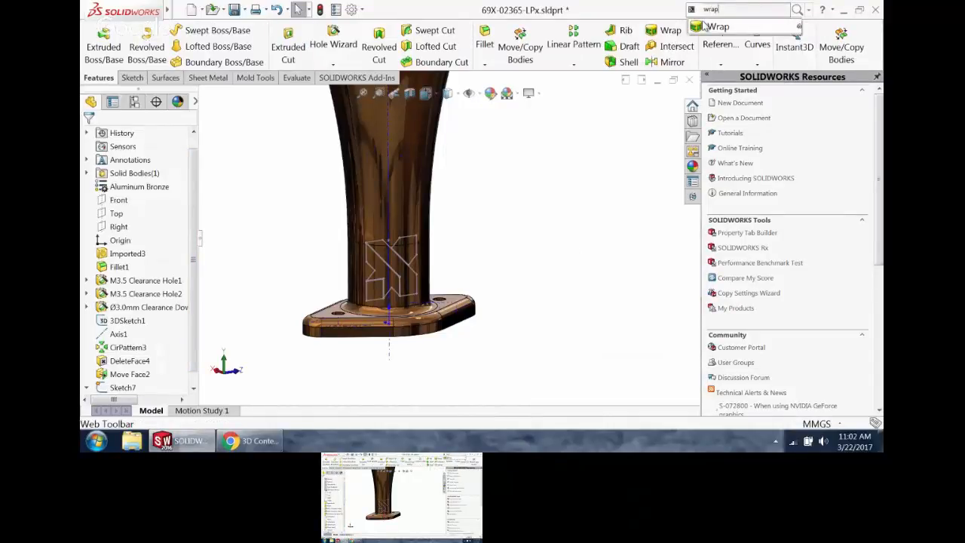
left_click(709, 26)
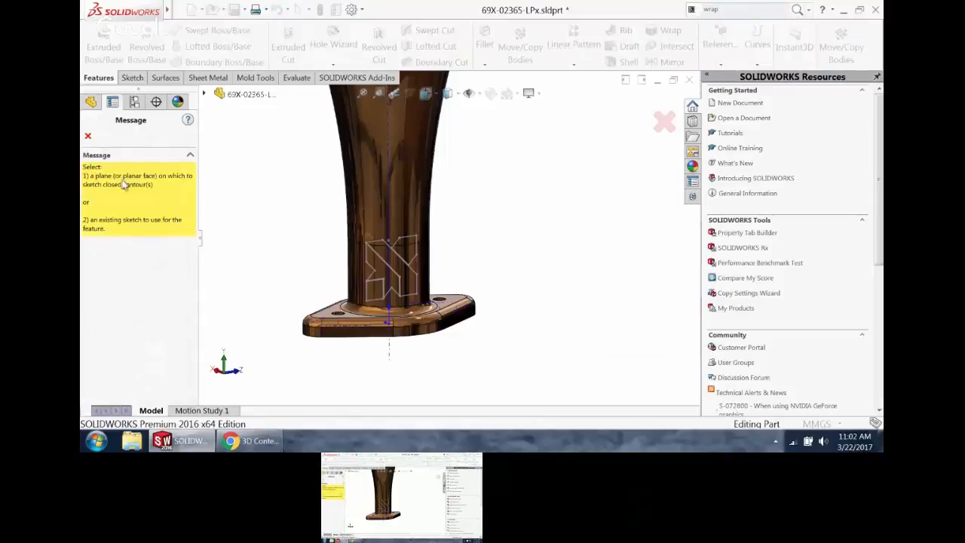
left_click(388, 279)
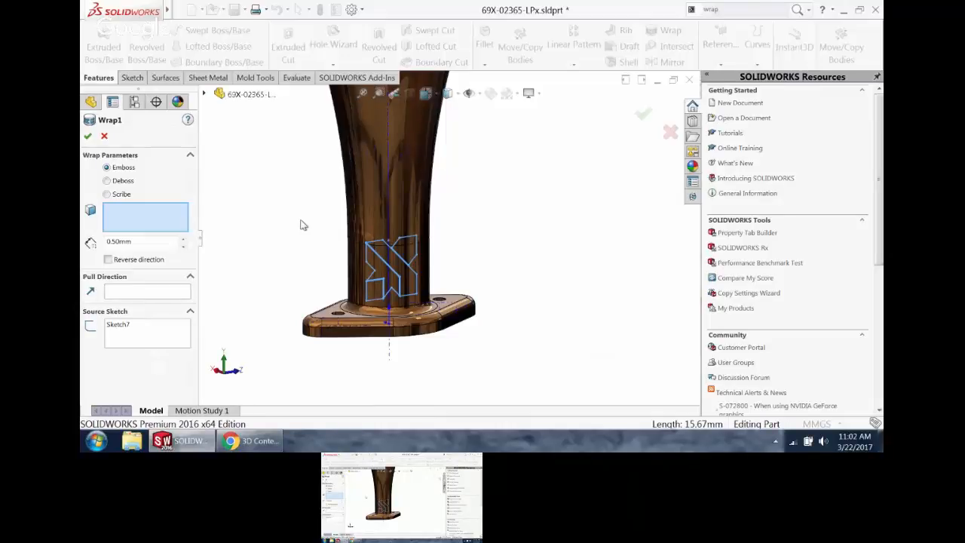
left_click(369, 173)
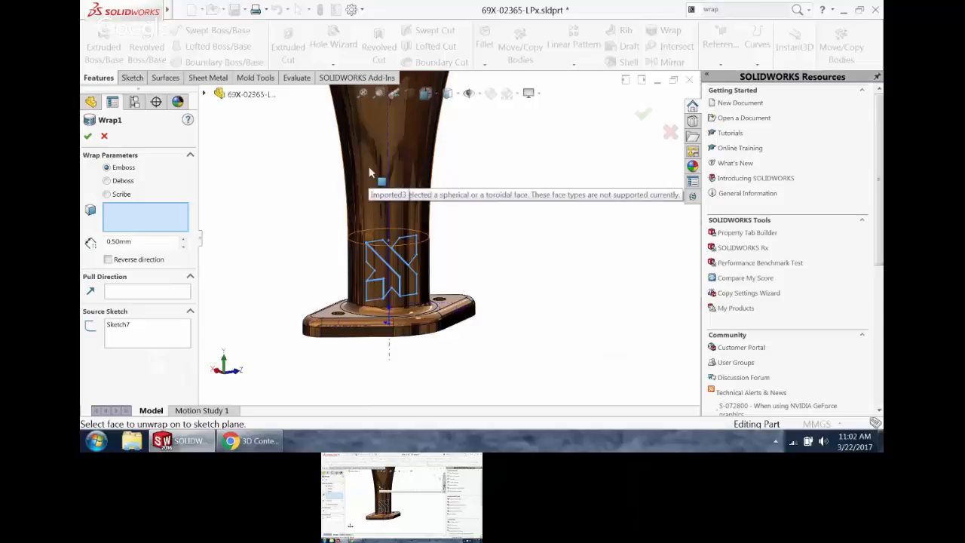
left_click(356, 260)
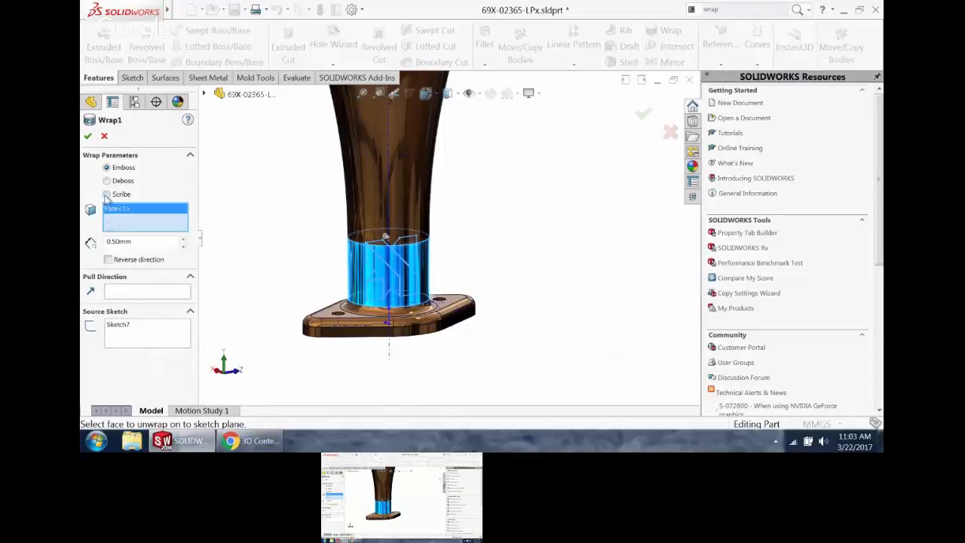
- Try to emboss the wrapped logo at 0.50 mm thickness with the direction reversed
left_click(108, 259)
left_click(110, 262)
scroll(390, 243, "down", 4)
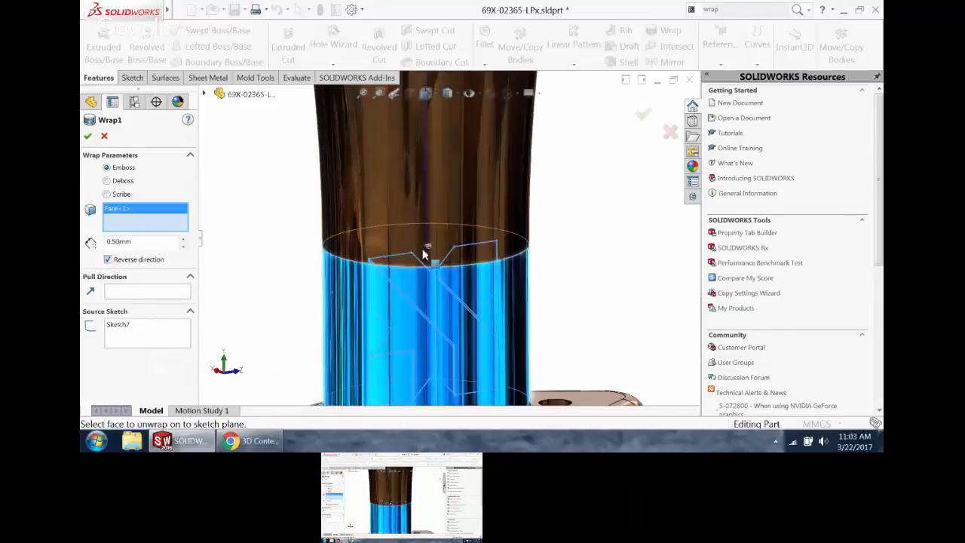
scroll(424, 254, "up", 4)
left_click(123, 180)
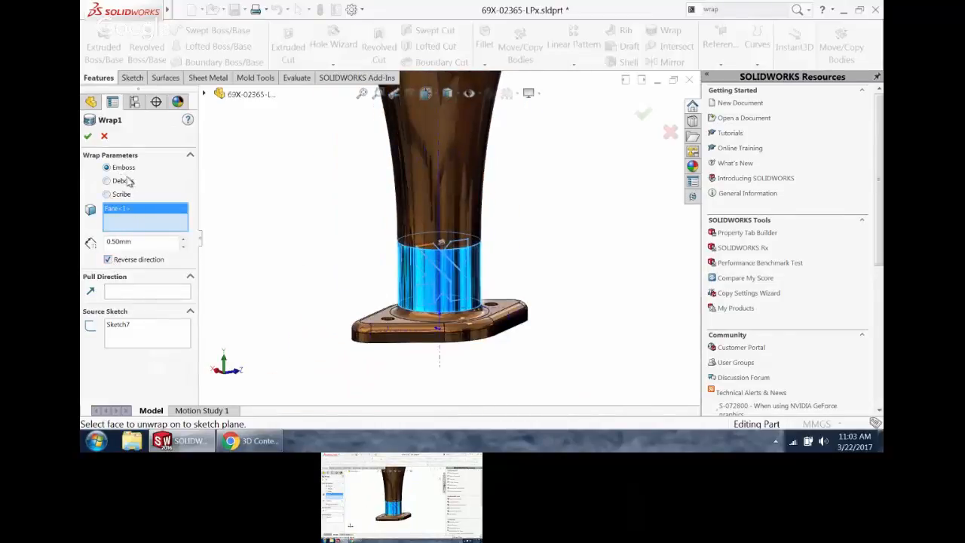
left_click(120, 195)
left_click(122, 169)
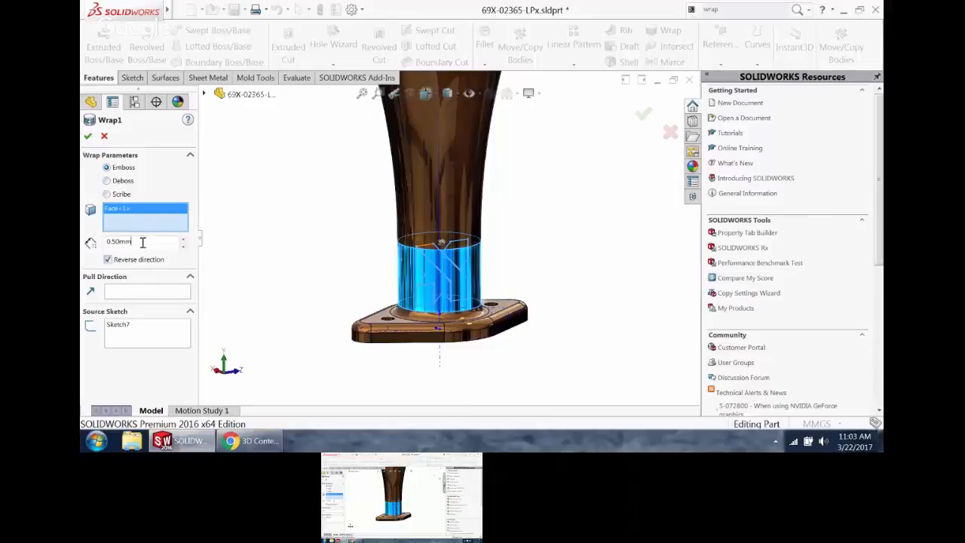
left_click(88, 136)
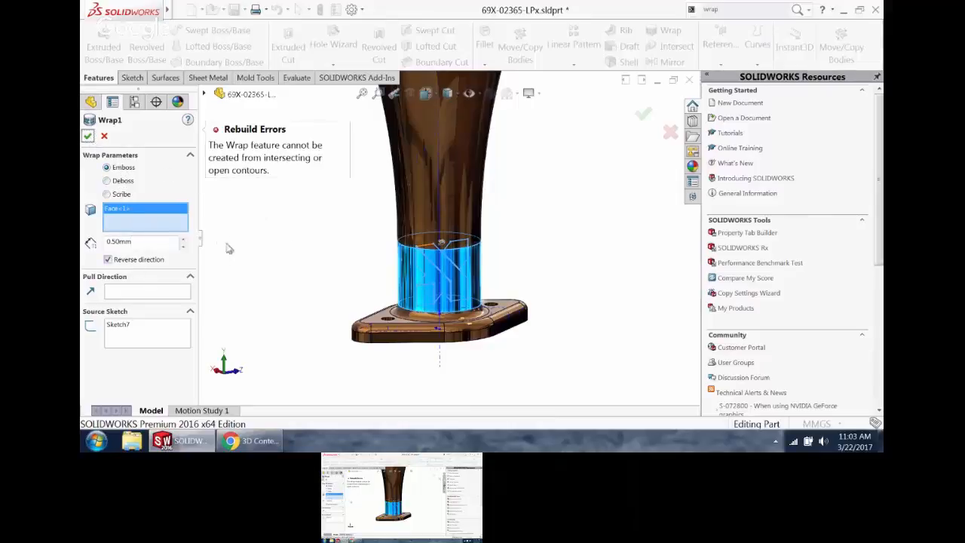
- Retry the wrap with the logo sketch reselected as its source, and cancel the feature
scroll(451, 238, "down", 4)
scroll(451, 238, "up", 2)
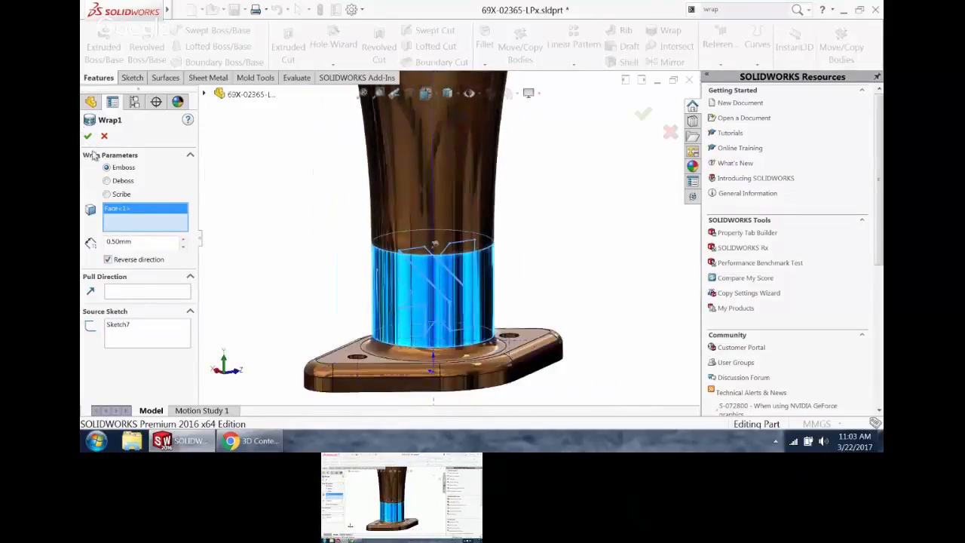
left_click(123, 329)
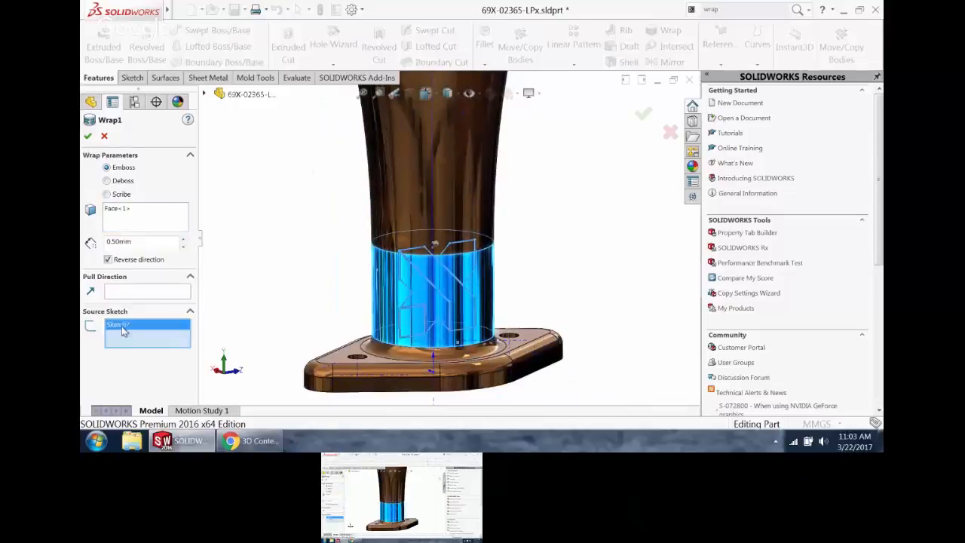
key("Delete")
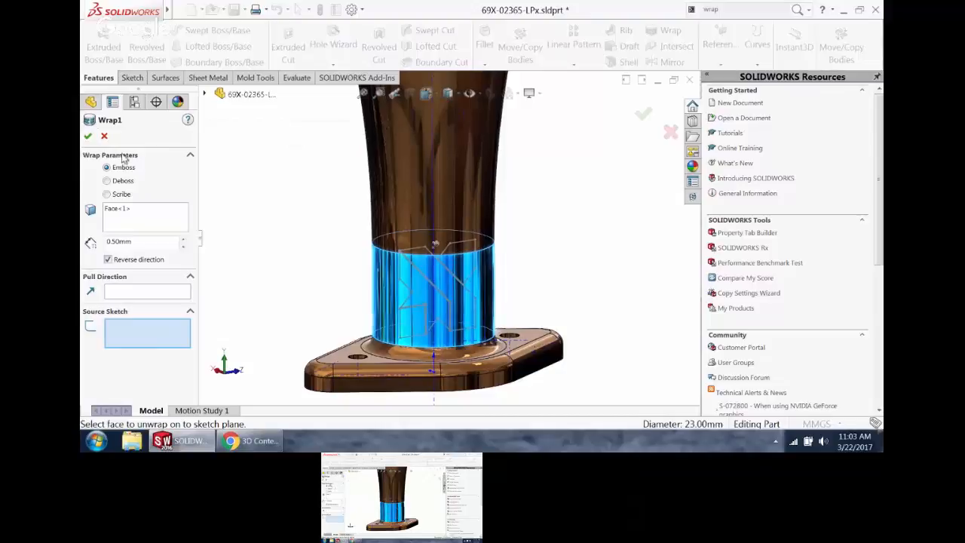
left_click(444, 299)
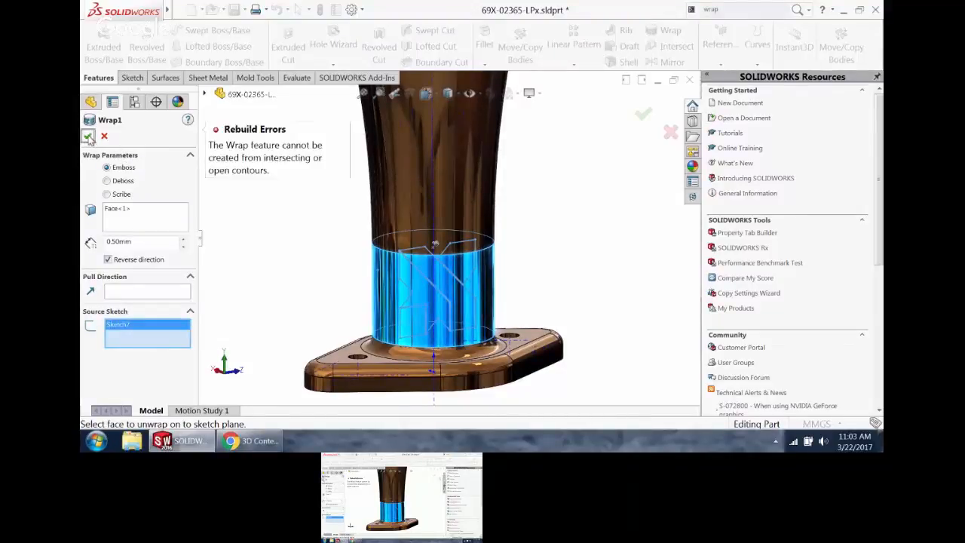
left_click(105, 136)
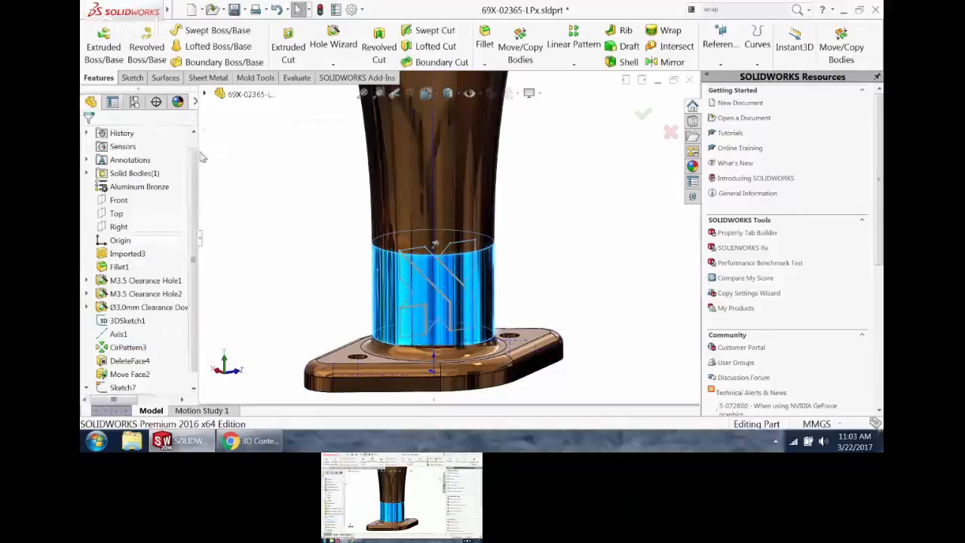
- Reopen the logo sketch to examine the block's contours, and exit the sketch
left_click(122, 388)
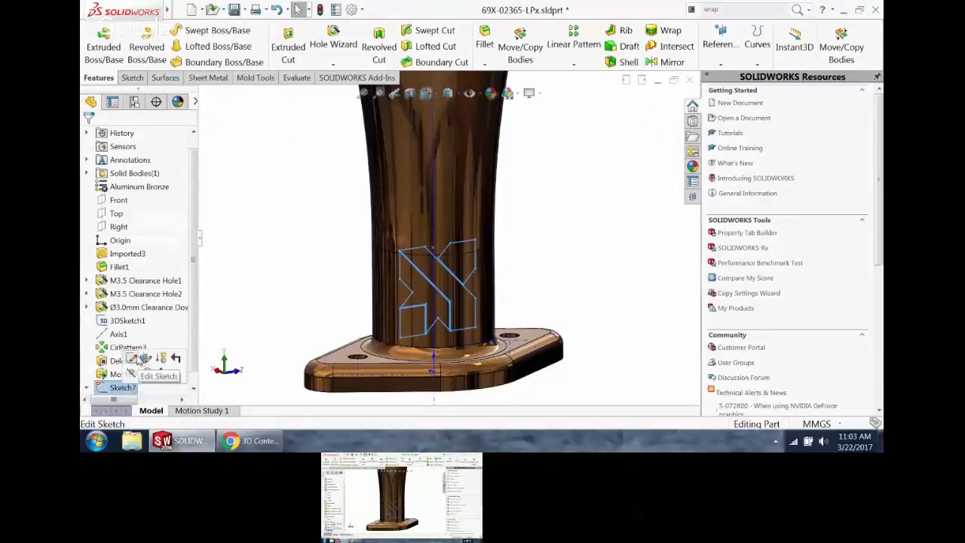
left_click(137, 359)
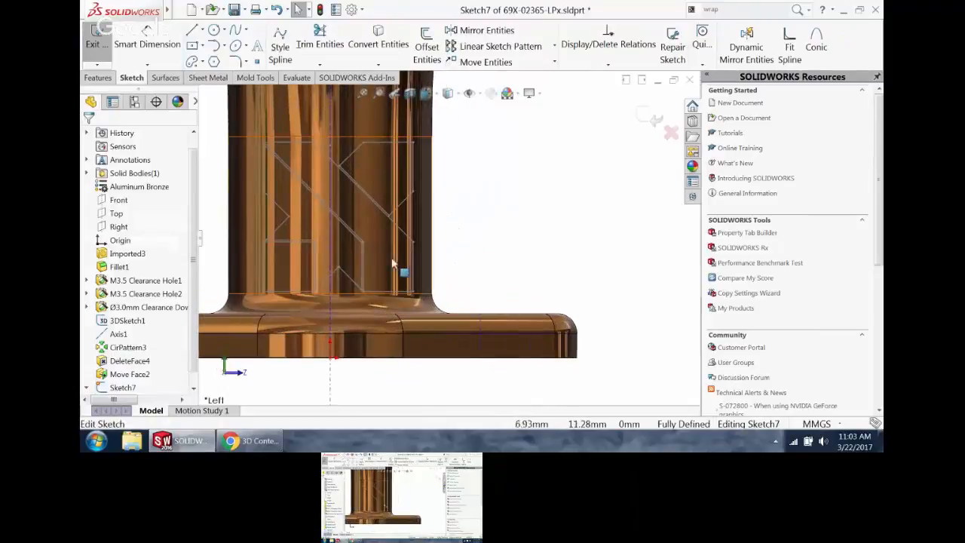
left_click(353, 289)
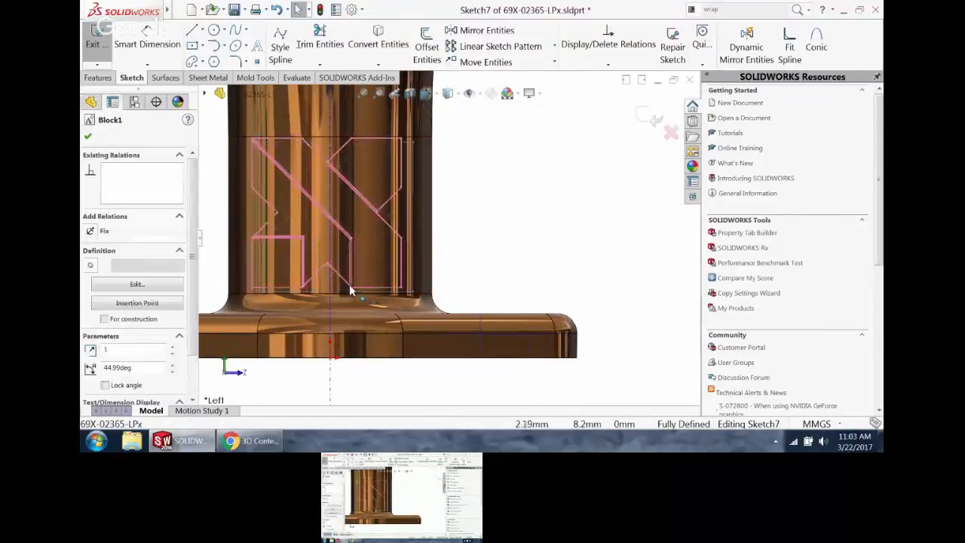
scroll(347, 283, "up", 3)
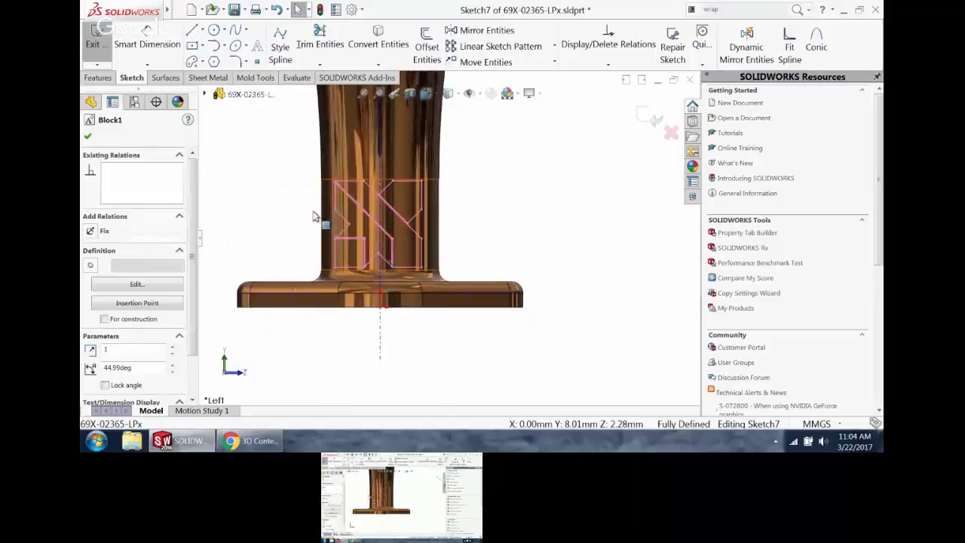
left_click(286, 187)
middle_click_drag(285, 187, 310, 237)
scroll(310, 236, "up", 3)
left_click(653, 121)
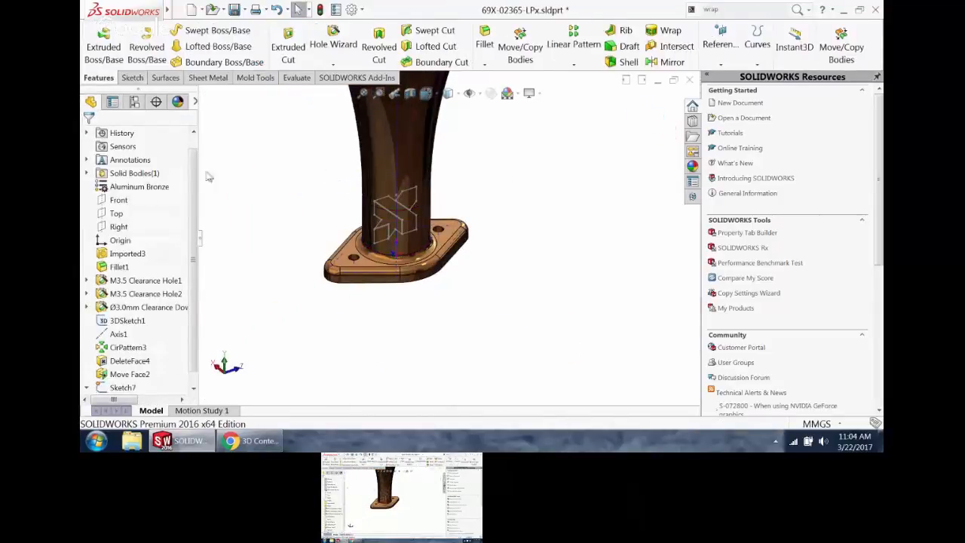
left_click(104, 53)
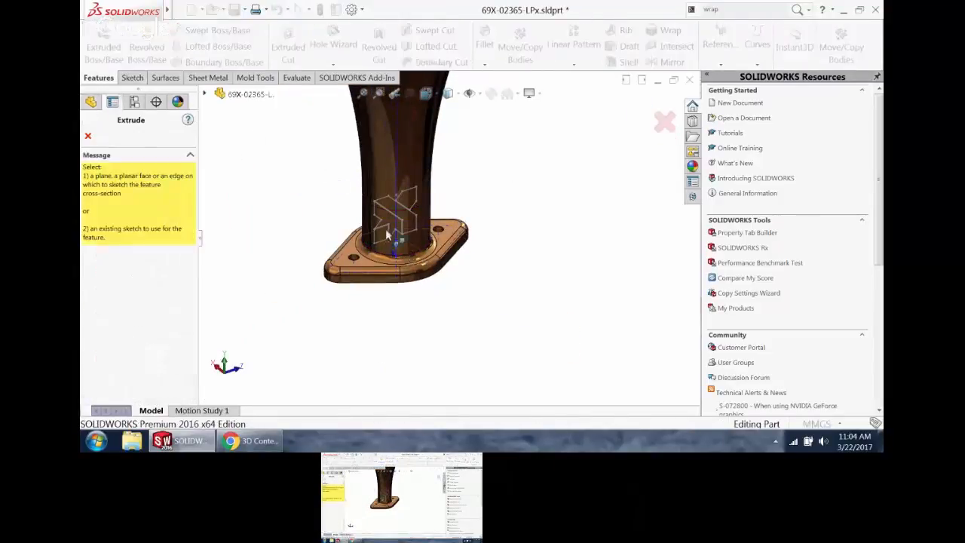
middle_click_drag(386, 229, 379, 317)
scroll(400, 241, "down", 2)
scroll(400, 241, "down", 1)
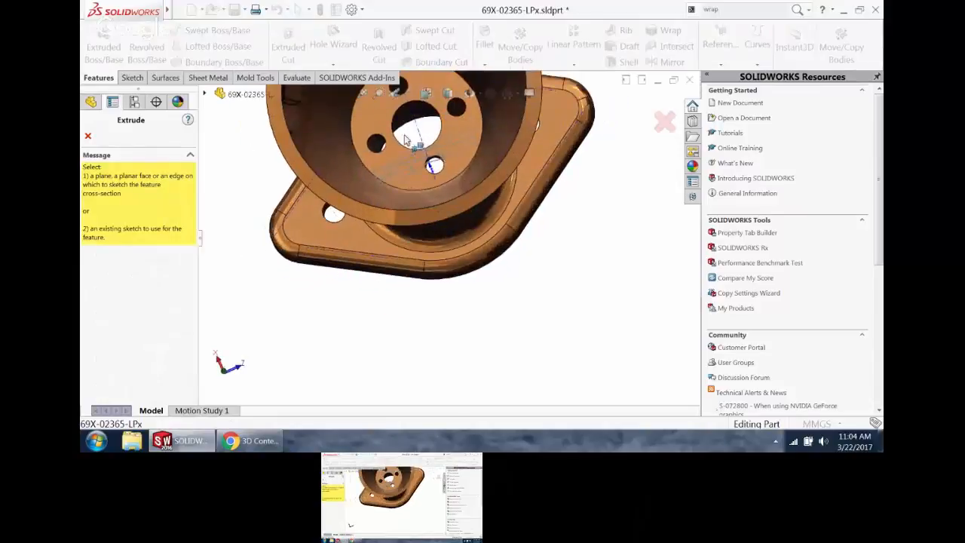
middle_click_drag(424, 151, 429, 158)
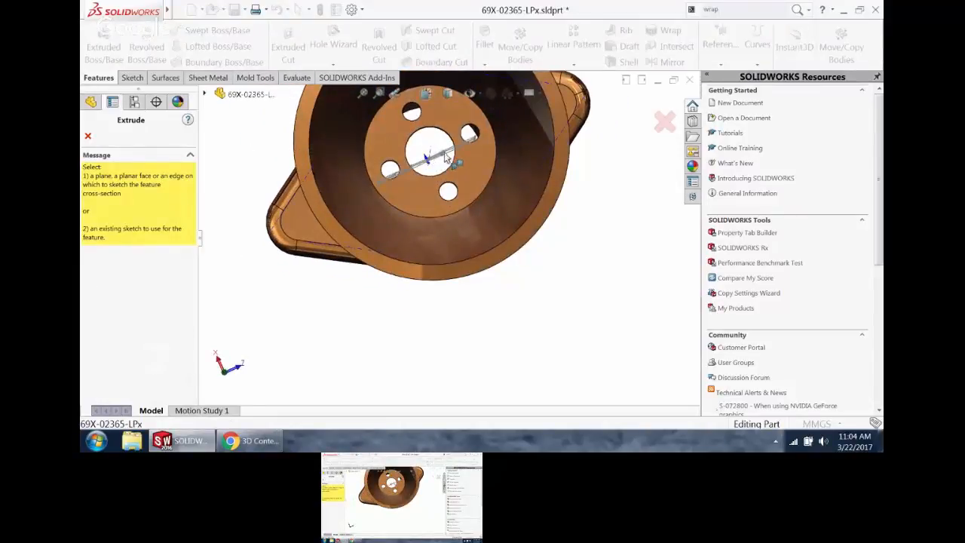
key("Escape")
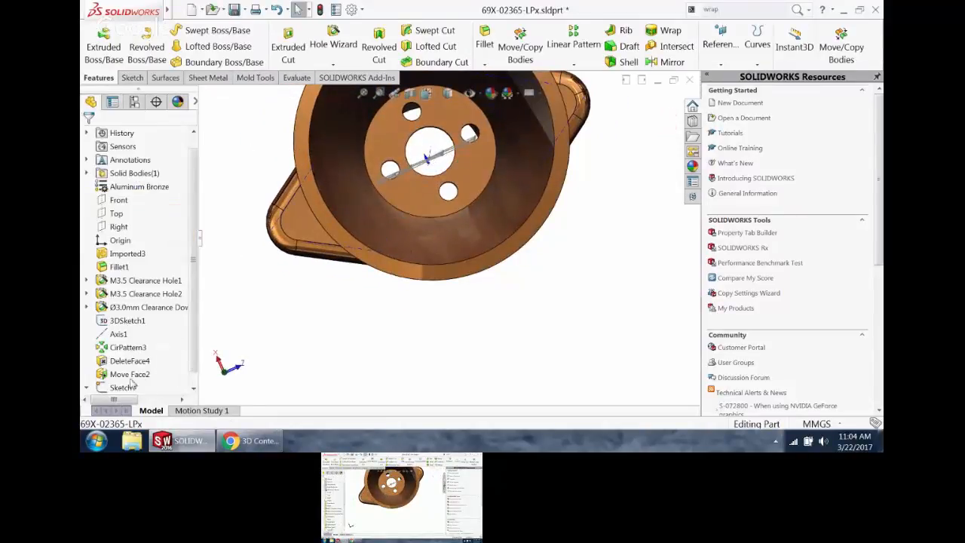
- Preview a 10 mm blind Boss-Extrude of the logo block sketch from several angles, and cancel it
left_click(121, 389)
left_click(103, 42)
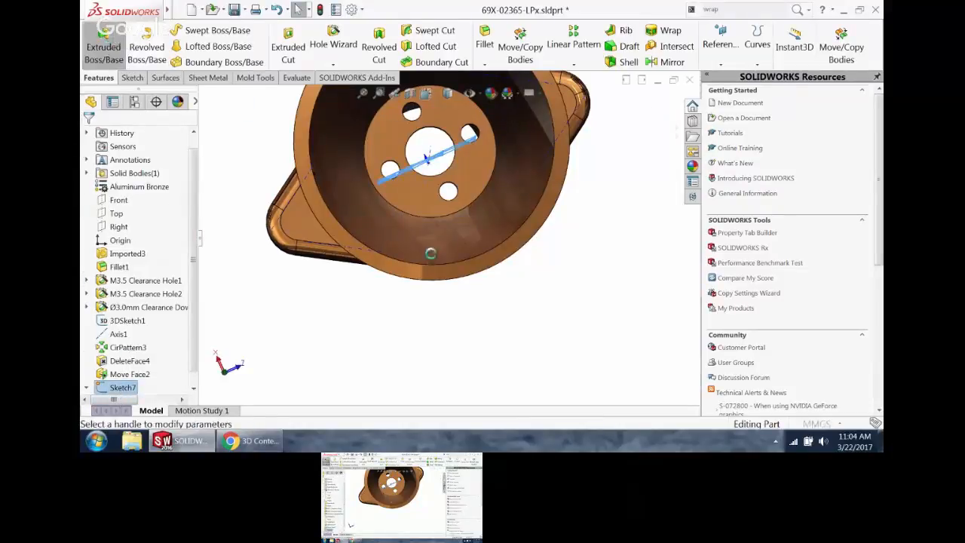
middle_click_drag(491, 302, 472, 214)
scroll(472, 214, "up", 3)
middle_click_drag(510, 376, 487, 285)
scroll(457, 323, "down", 4)
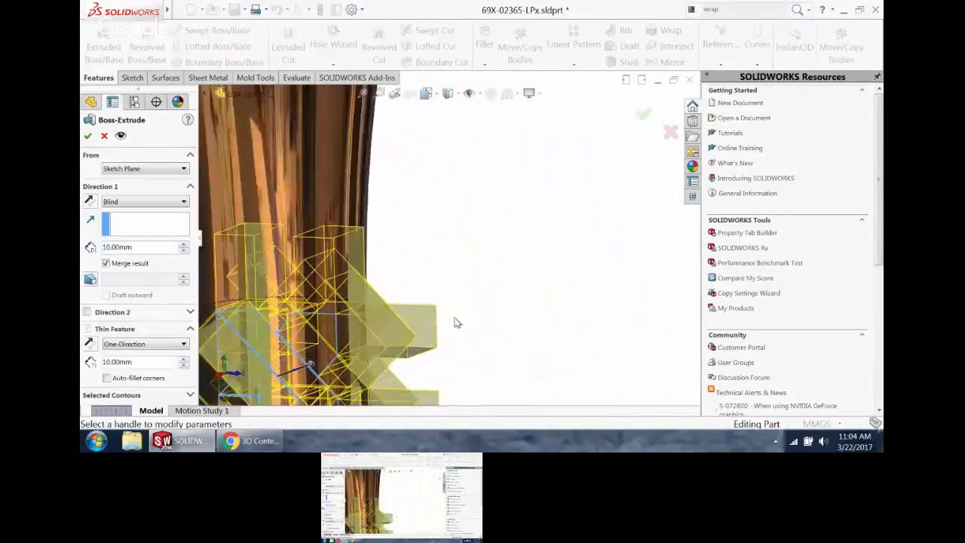
scroll(407, 318, "up", 3)
middle_click_drag(408, 318, 405, 330)
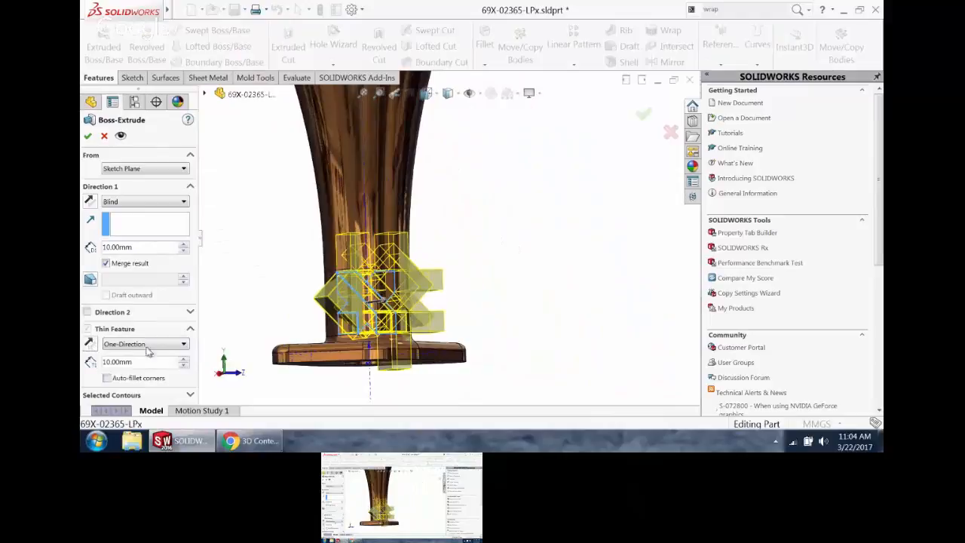
scroll(375, 316, "down", 4)
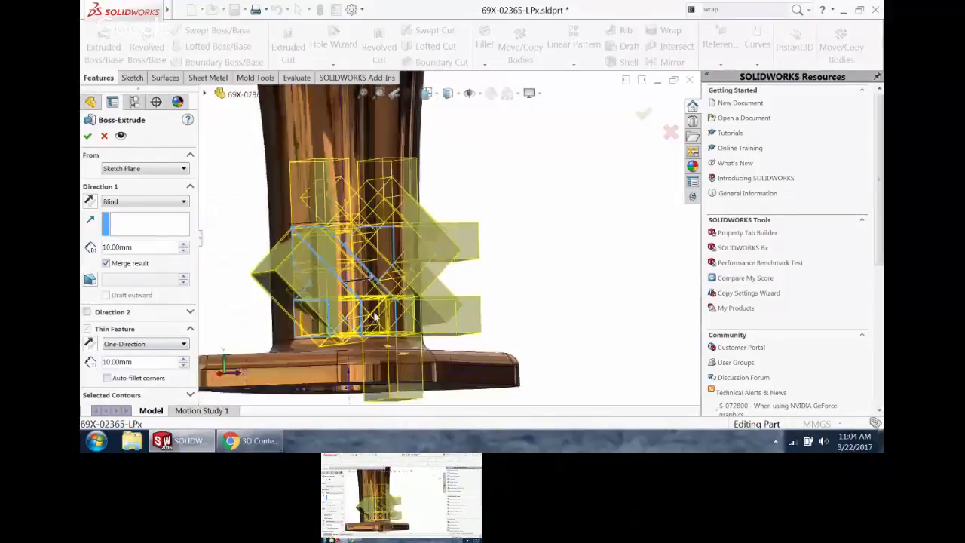
scroll(374, 316, "up", 2)
left_click(104, 136)
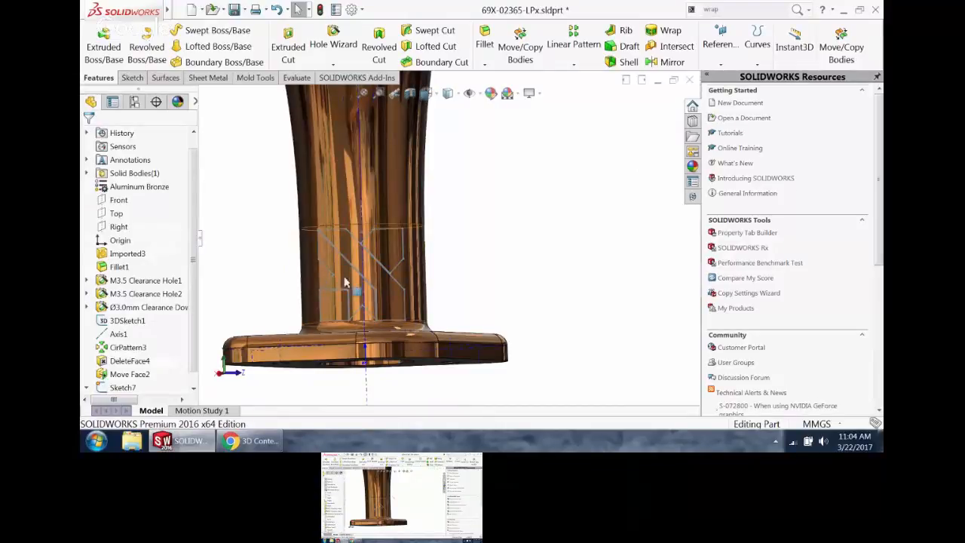
- Delete the sketch containing the logo block and paste the copied X logo sketch onto the Right plane again
scroll(193, 267, "down", 1)
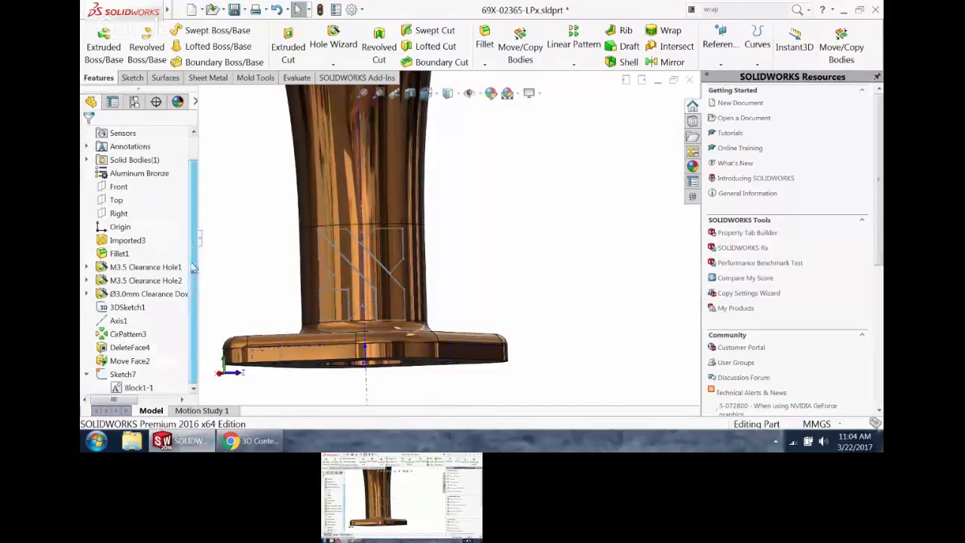
left_click(125, 376)
key("Delete")
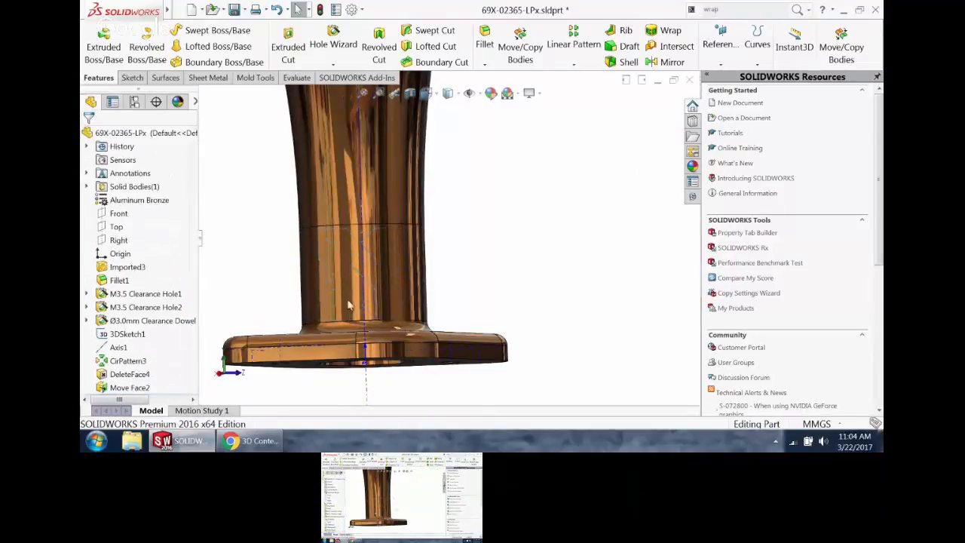
left_click(117, 240)
key("ctrl+v")
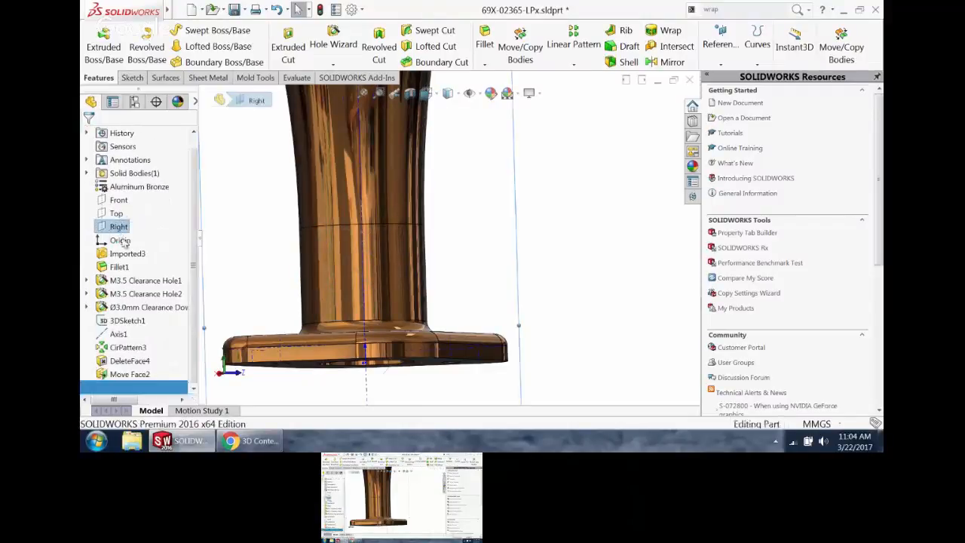
- Preview a 10 mm blind Boss-Extrude of the pasted X logo sketch, and cancel it
scroll(404, 239, "up", 4)
scroll(443, 289, "down", 3)
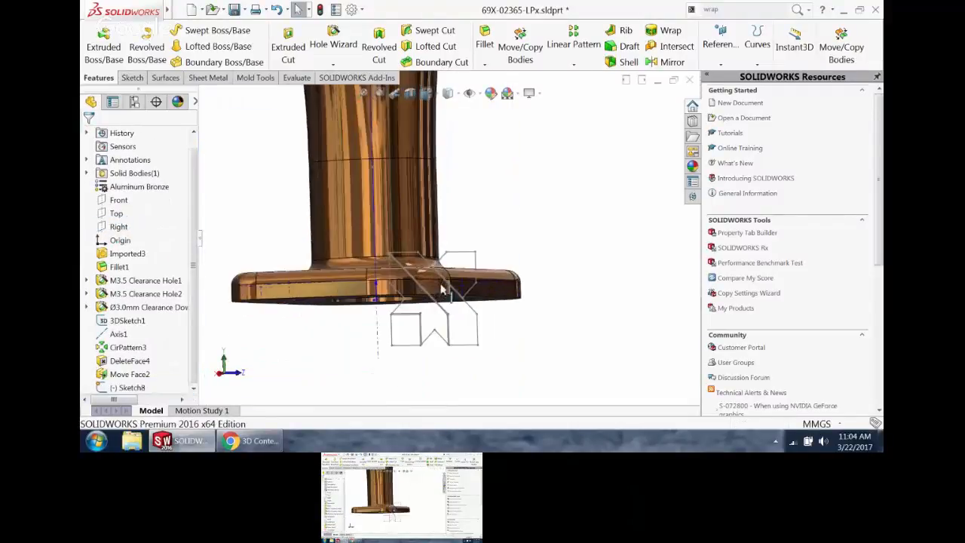
left_click(106, 35)
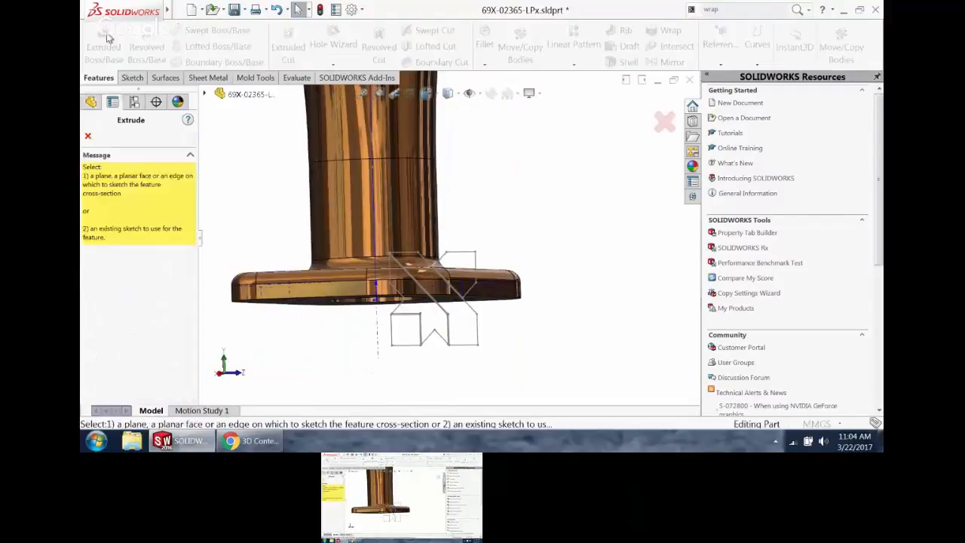
left_click(478, 328)
middle_click_drag(477, 328, 496, 213)
left_click(671, 132)
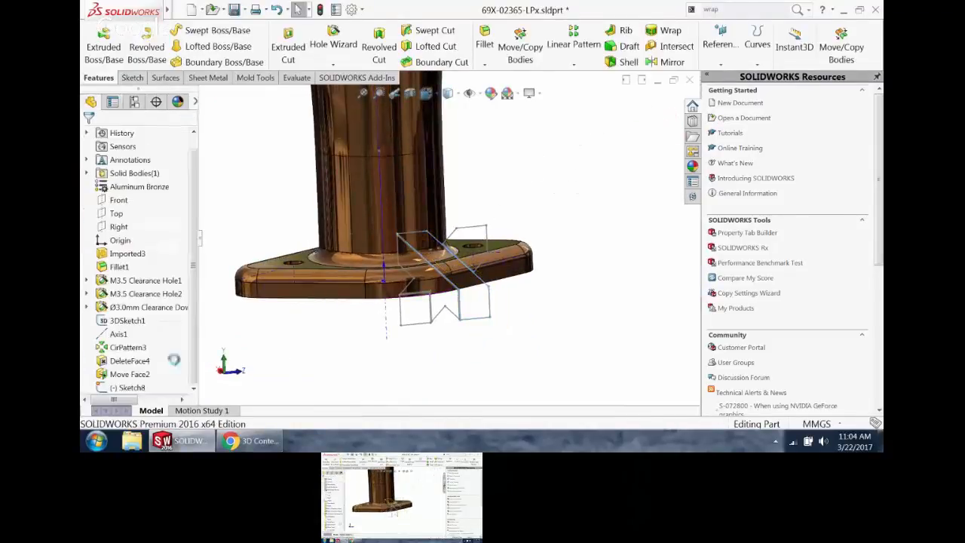
left_click(104, 388)
left_click(102, 47)
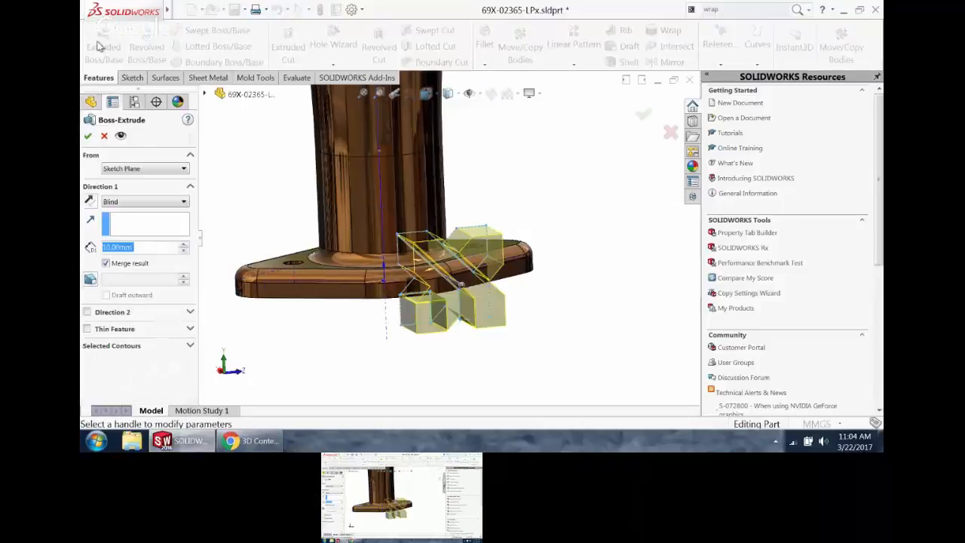
left_click(104, 135)
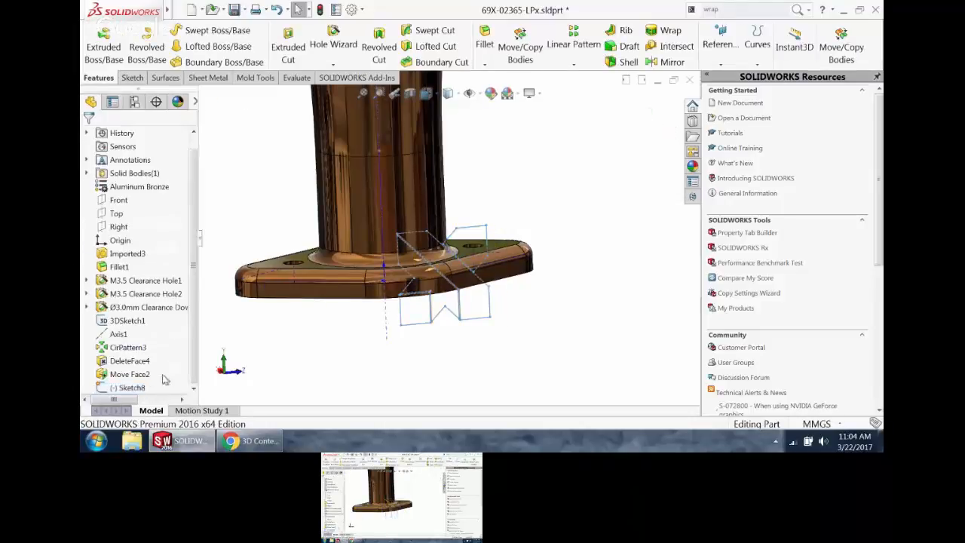
- Edit the pasted X logo sketch and combine all of its lines into one block
left_click(111, 391)
left_click(117, 361)
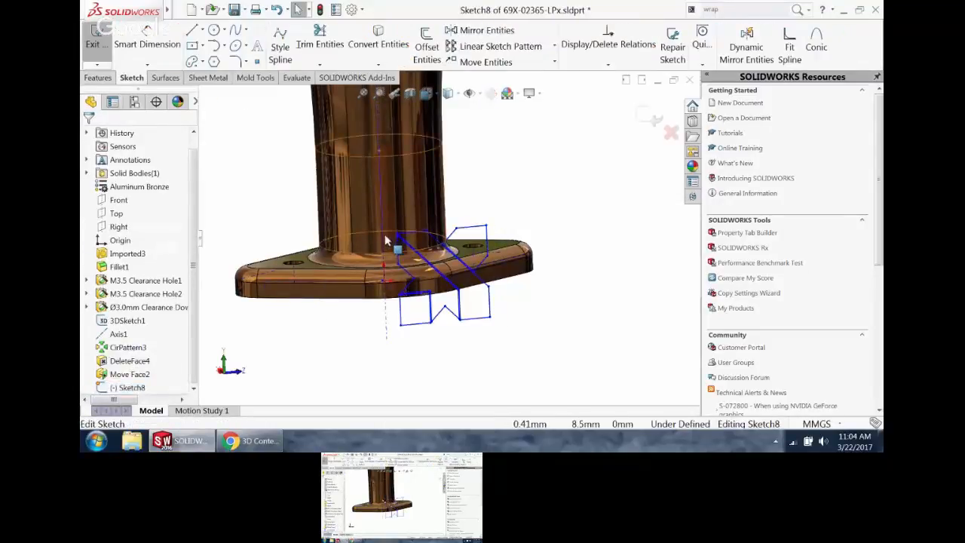
key("ctrl+3")
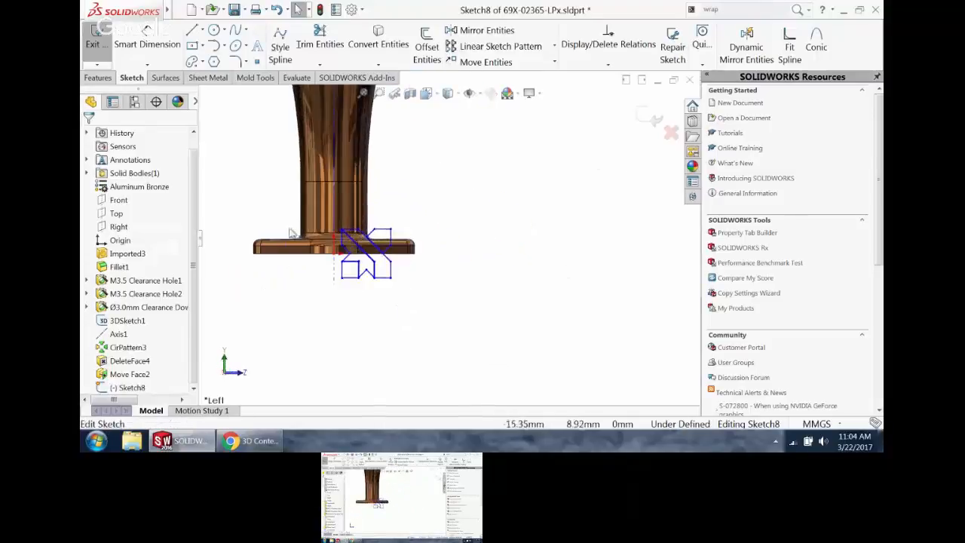
left_click_drag(273, 217, 503, 359)
left_click(560, 324)
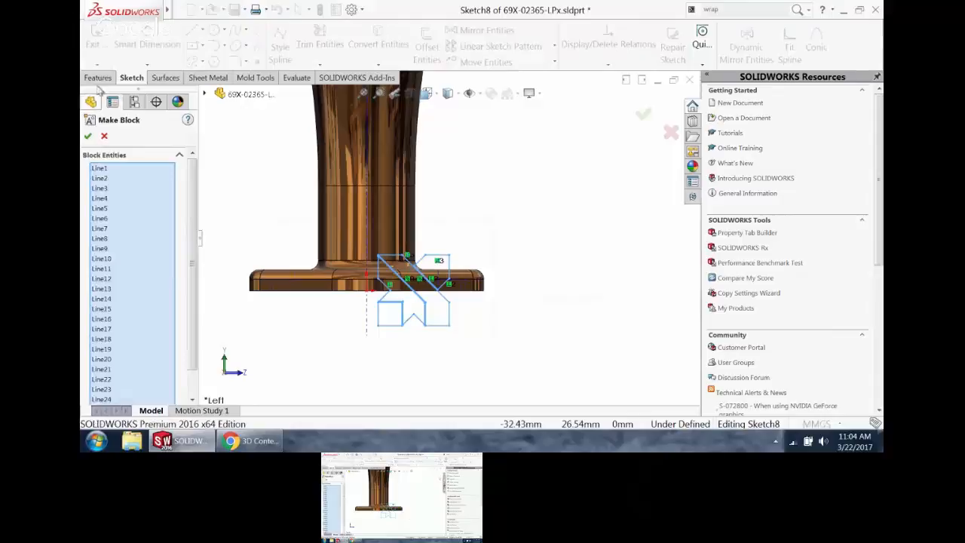
left_click(88, 136)
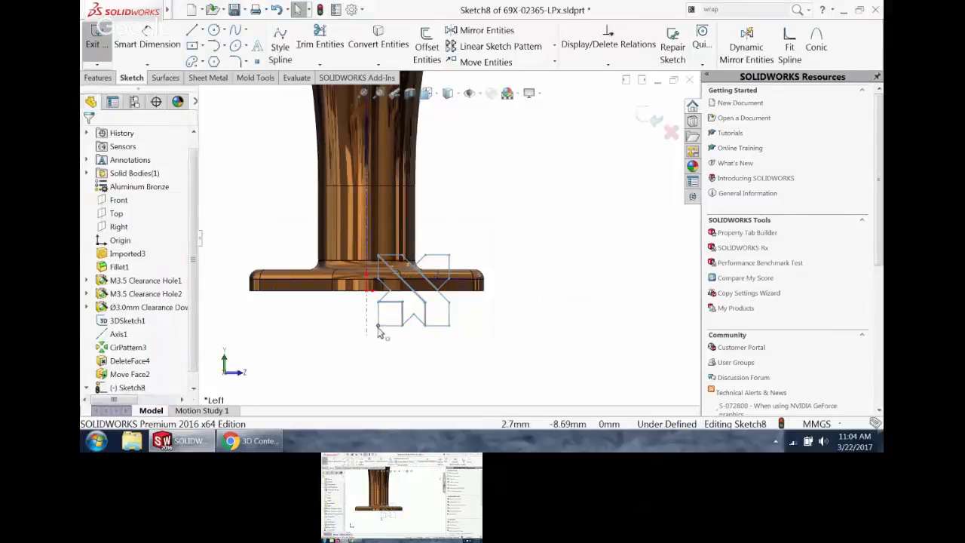
- Move the logo block up so it is centred over the tube's lower cylindrical section, and exit the sketch
left_click_drag(379, 326, 345, 254)
scroll(337, 257, "down", 3)
left_click(559, 141)
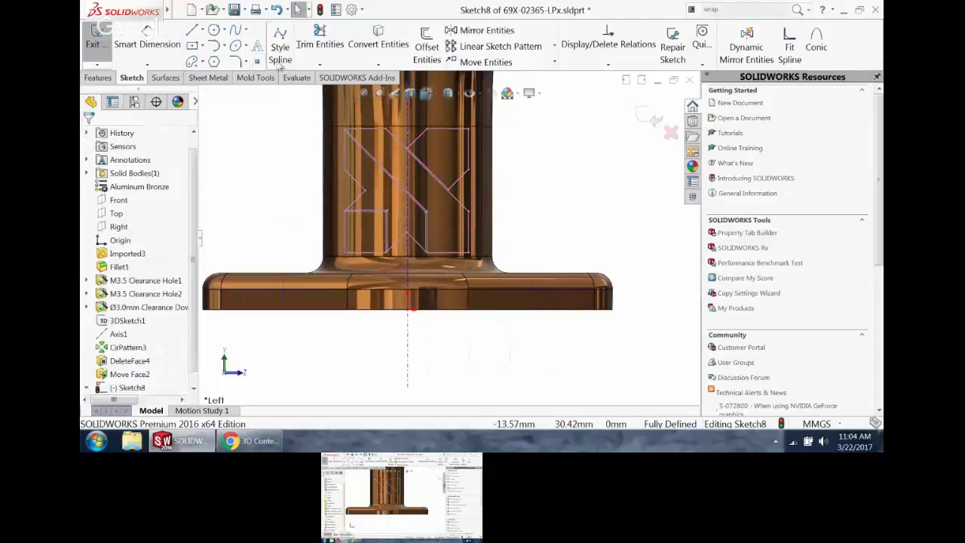
type("w")
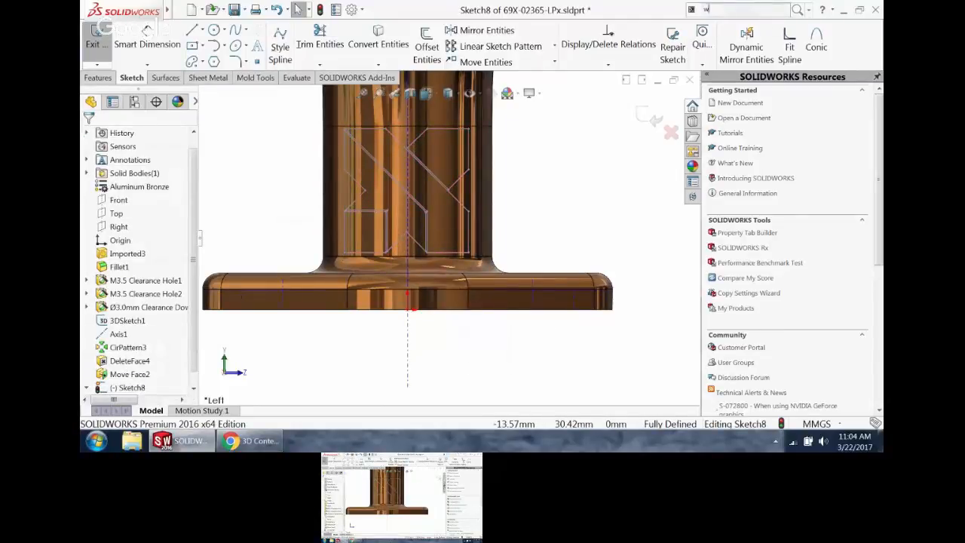
type("rap")
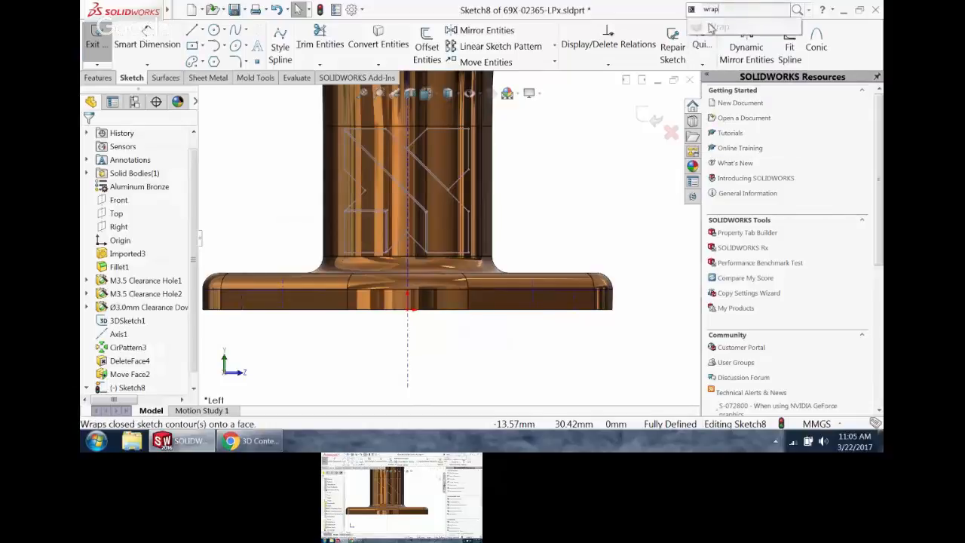
left_click(577, 192)
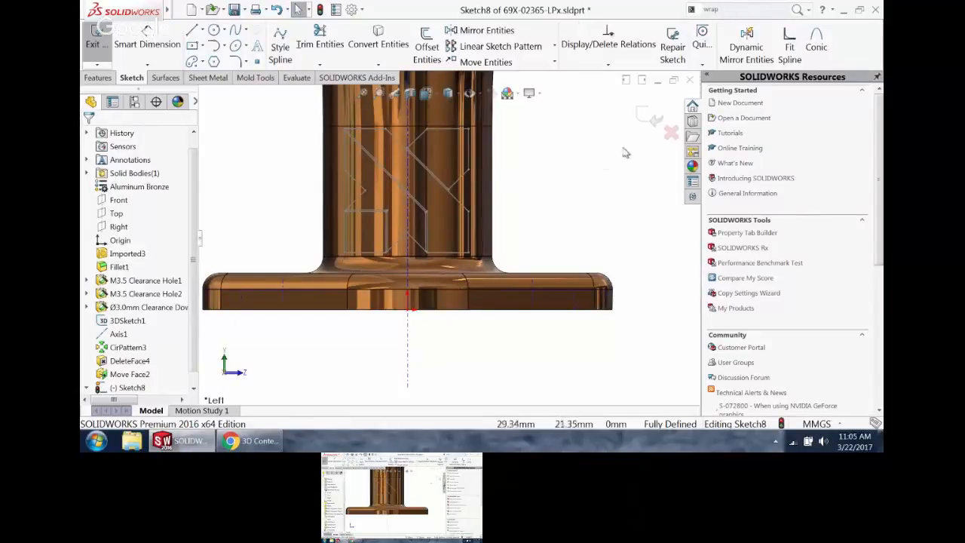
left_click(651, 118)
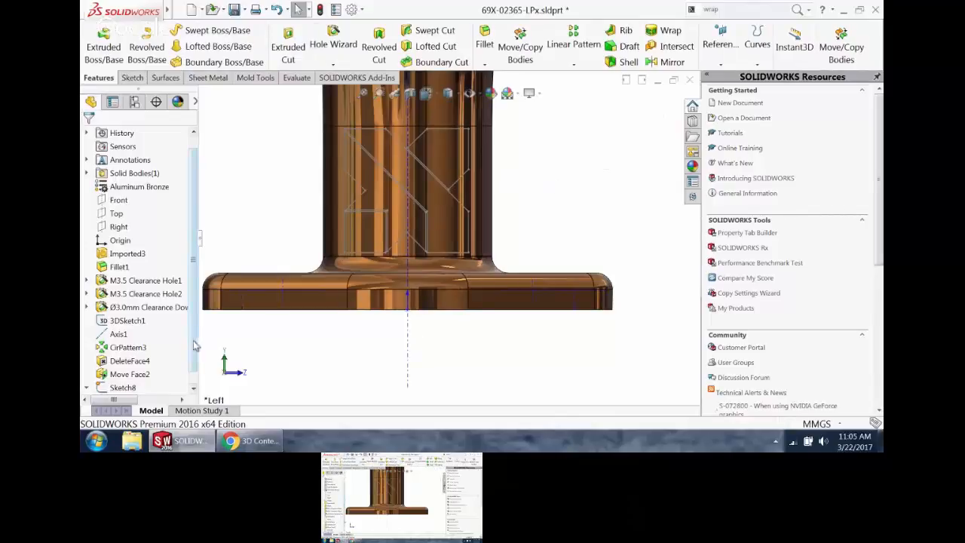
- Wrap the logo block sketch onto the tube's lower cylindrical face as a 0.50 mm emboss with reverse direction
scroll(193, 345, "down", 1)
left_click(117, 375)
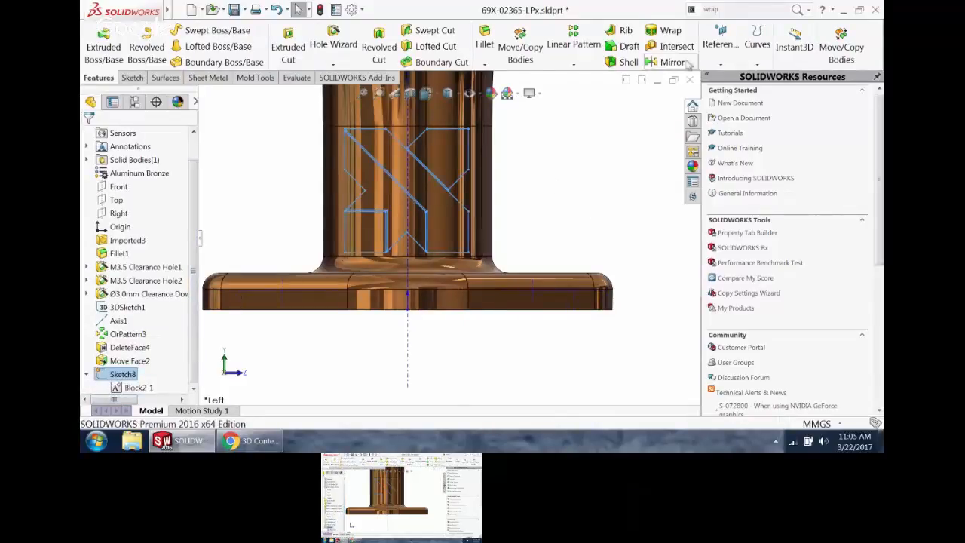
type("wrap")
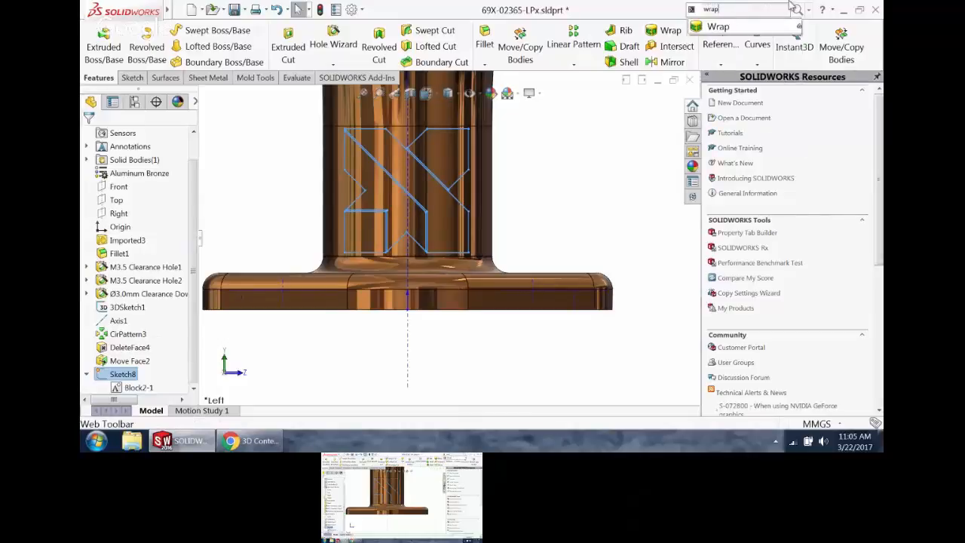
left_click(720, 27)
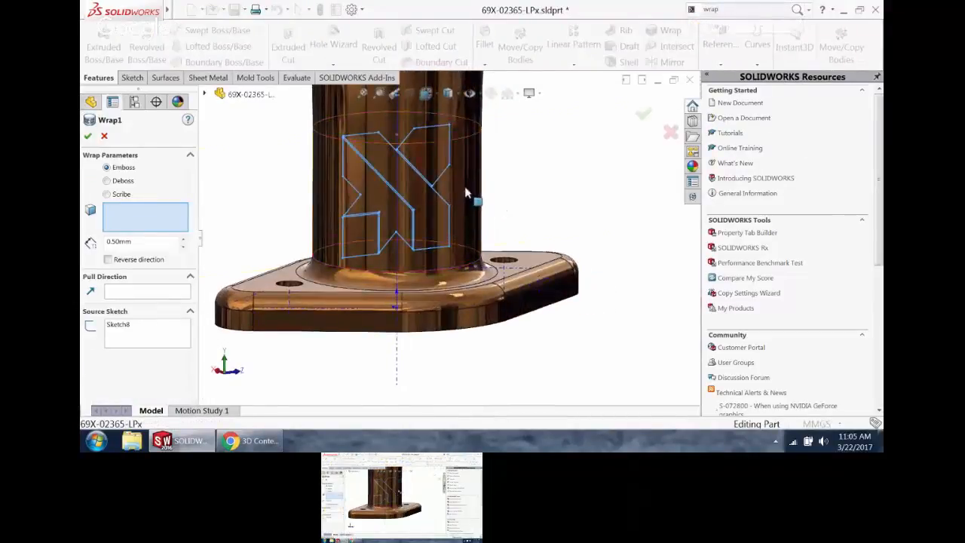
left_click(472, 194)
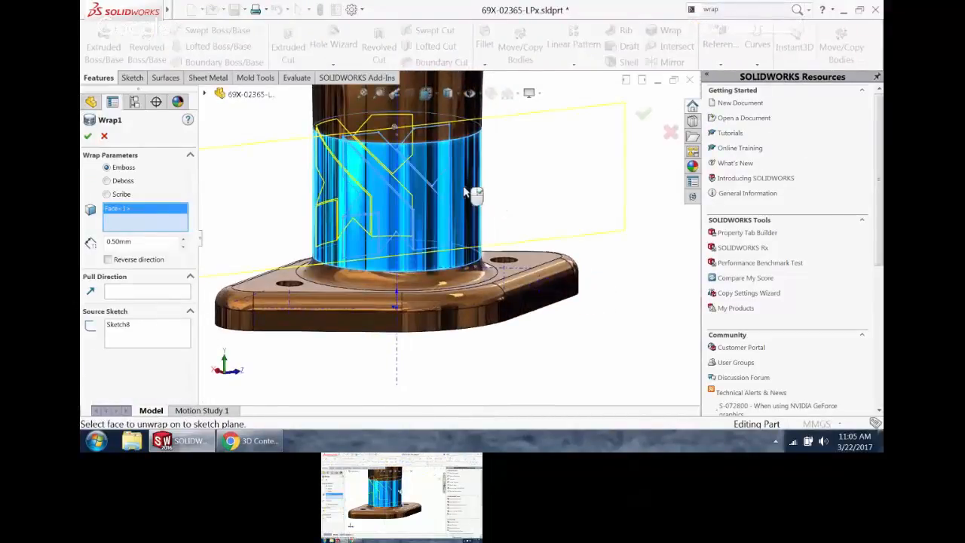
left_click(107, 260)
left_click(88, 135)
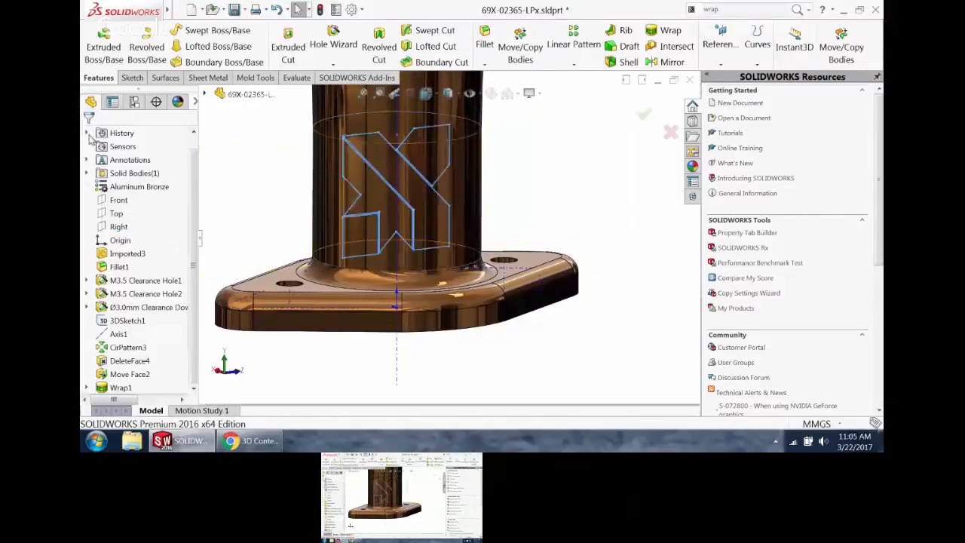
- Examine the embossed logo by selecting its faces and viewing the wrap on the tube, and clear the selection
left_click(458, 96)
left_click(542, 163)
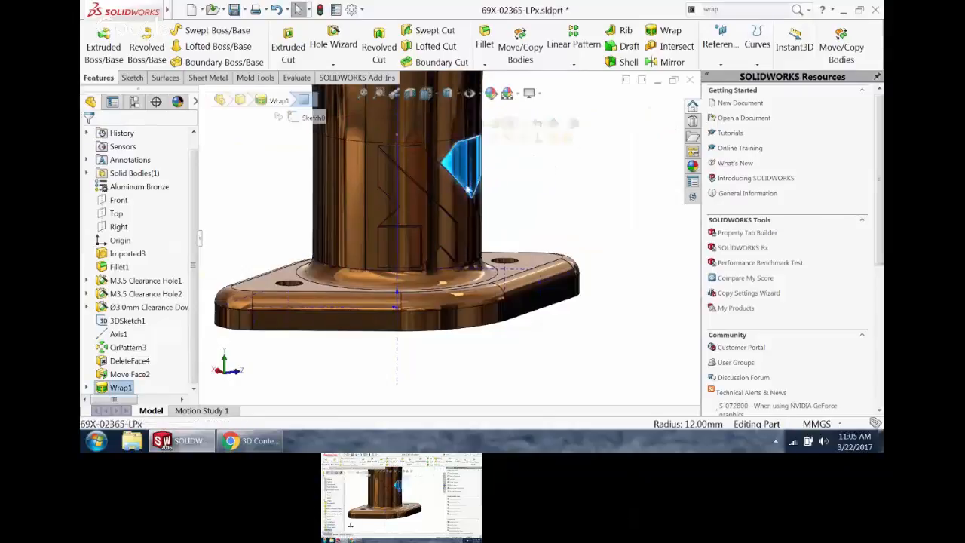
left_click(442, 225)
left_click(392, 258, "ctrl")
mouse_move(393, 257)
middle_mouse_down()
mouse_move(445, 248)
mouse_move(390, 247)
middle_mouse_up()
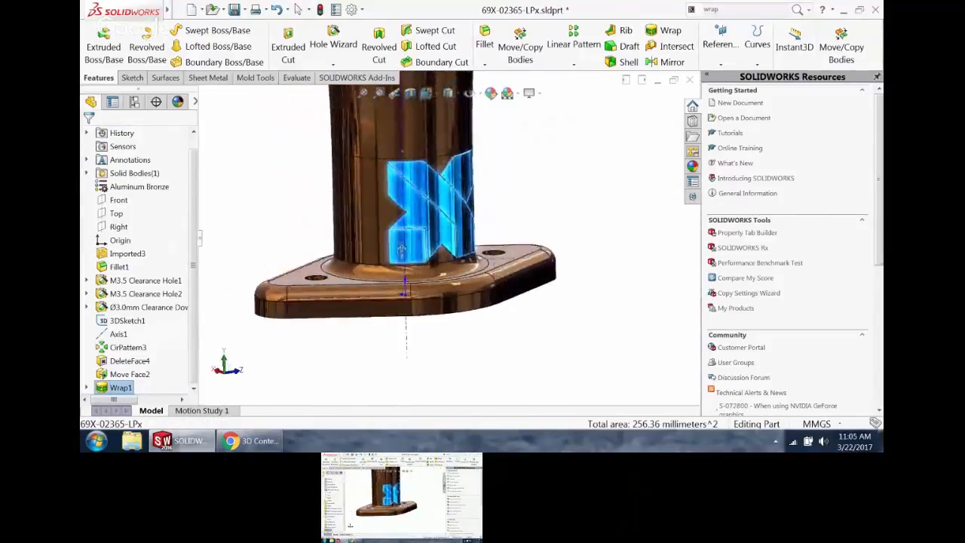
scroll(454, 227, "up", 4)
scroll(488, 188, "down", 1)
left_click(290, 195)
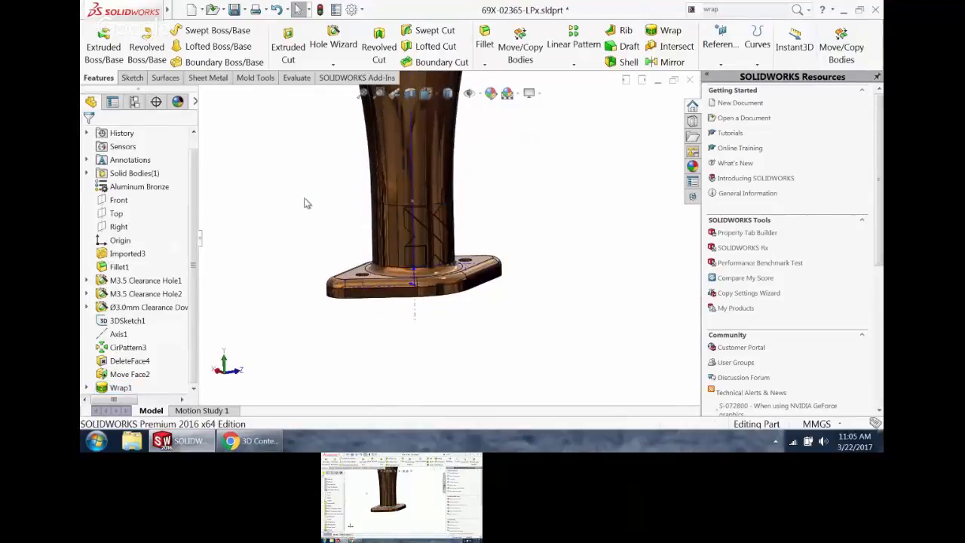
left_click_drag(198, 297, 197, 299)
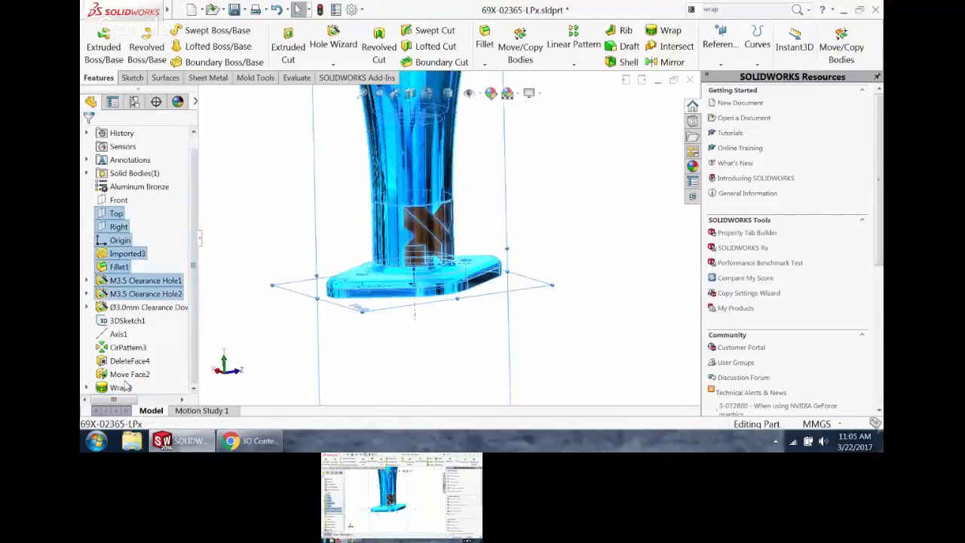
left_click(581, 202)
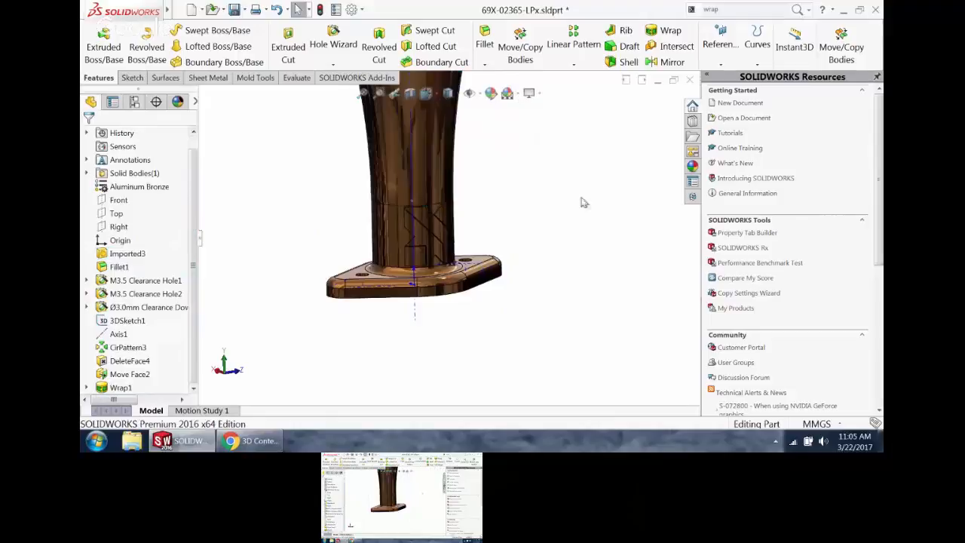
- Copy the logo block sketch used by the wrap and paste it onto the Right plane
left_click(86, 388)
left_click(117, 388)
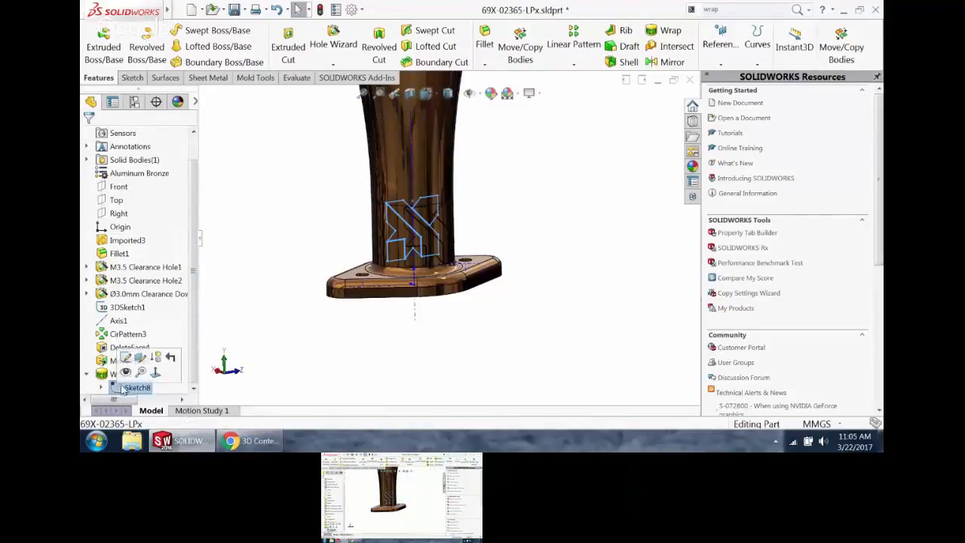
left_click(102, 388)
left_click(153, 388)
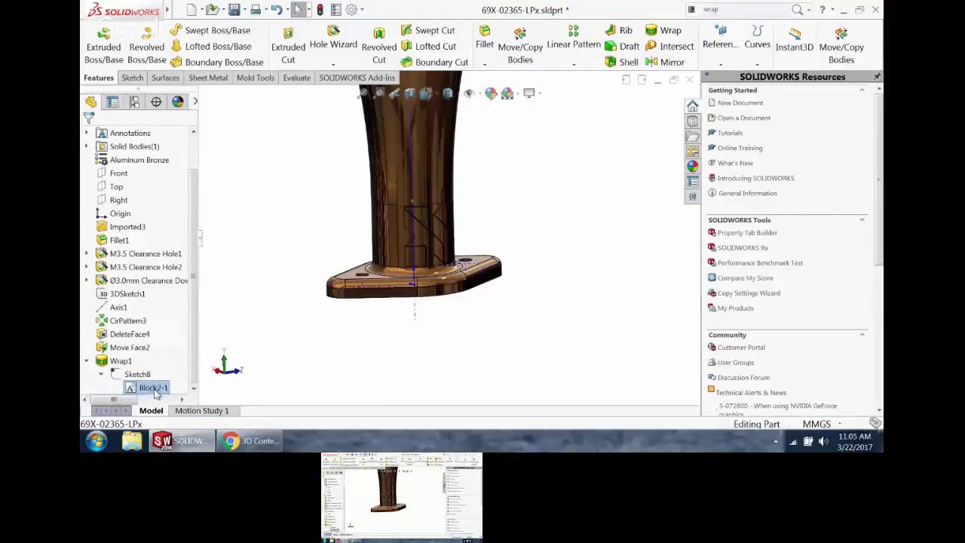
key("Escape")
left_click(119, 200)
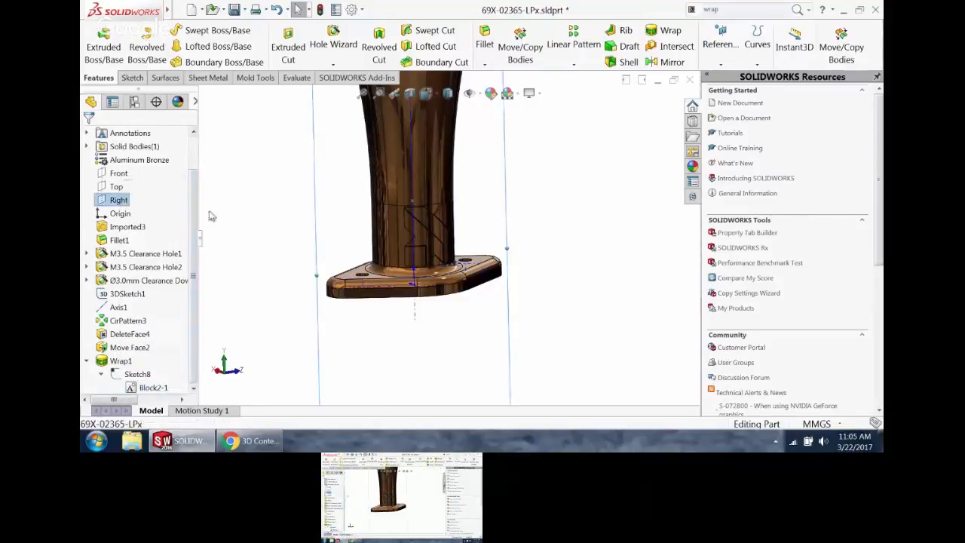
left_click(238, 204)
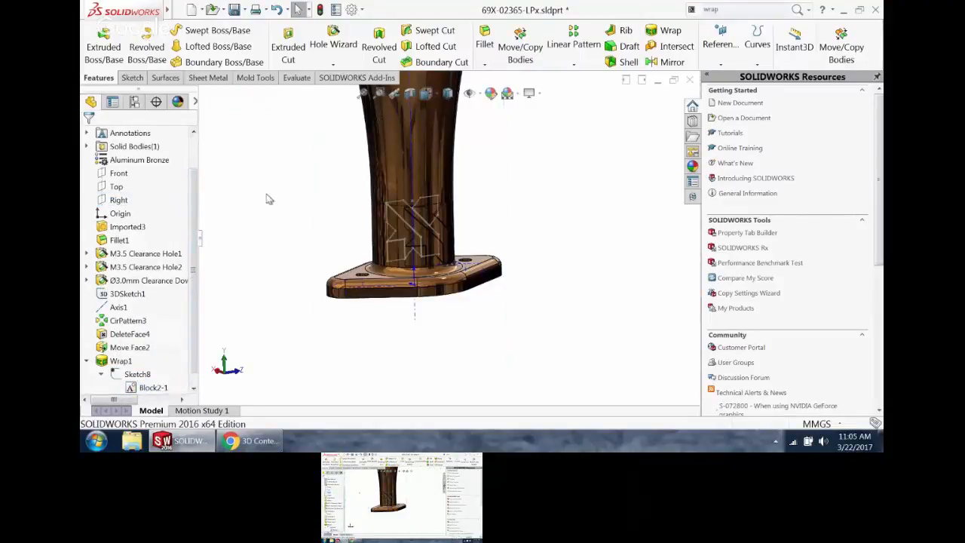
- Edit the newly pasted sketch, move its logo block up the tube just above the embossed logo, and exit the sketch
left_click(405, 204)
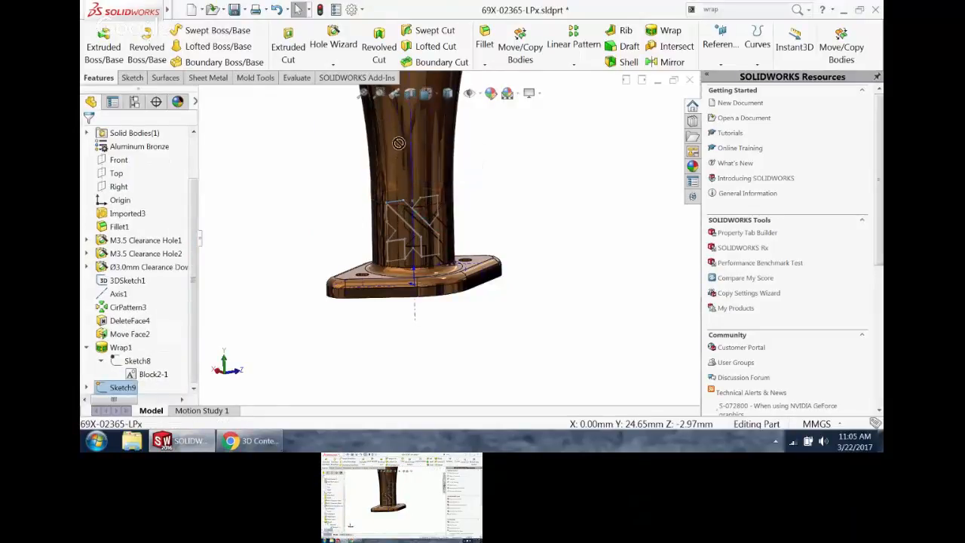
left_click(115, 392)
left_click(125, 357)
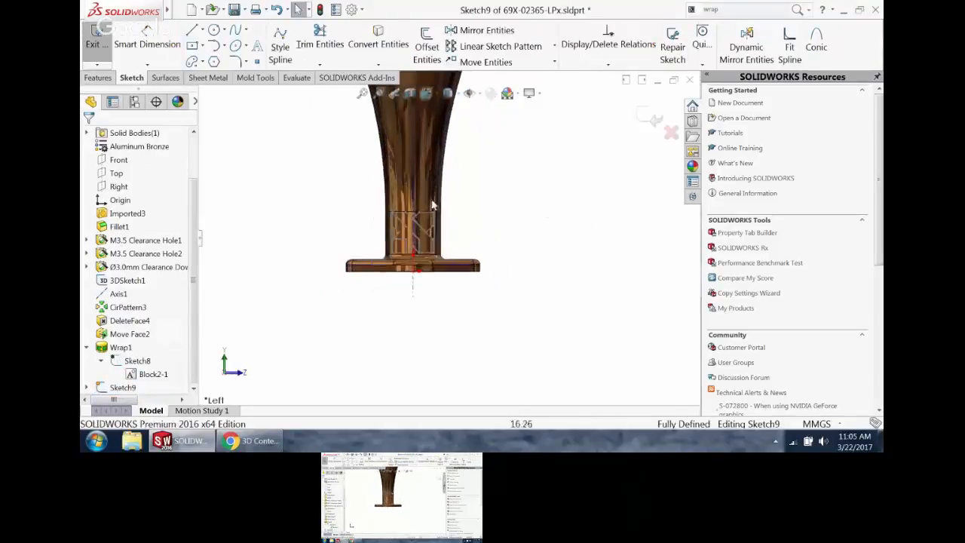
mouse_move(537, 232)
left_mouse_down()
mouse_move(536, 143)
mouse_move(533, 151)
left_mouse_up()
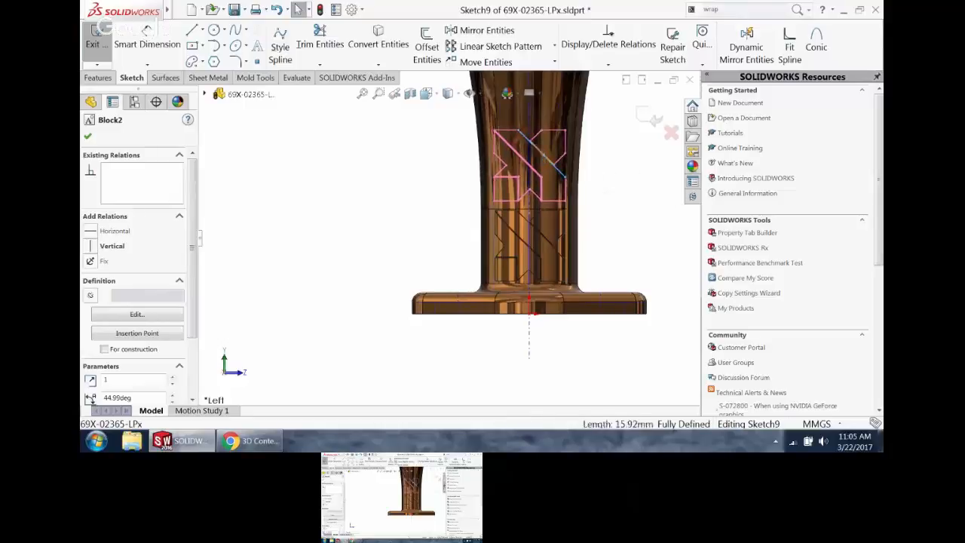
left_click(650, 117)
left_click(649, 117)
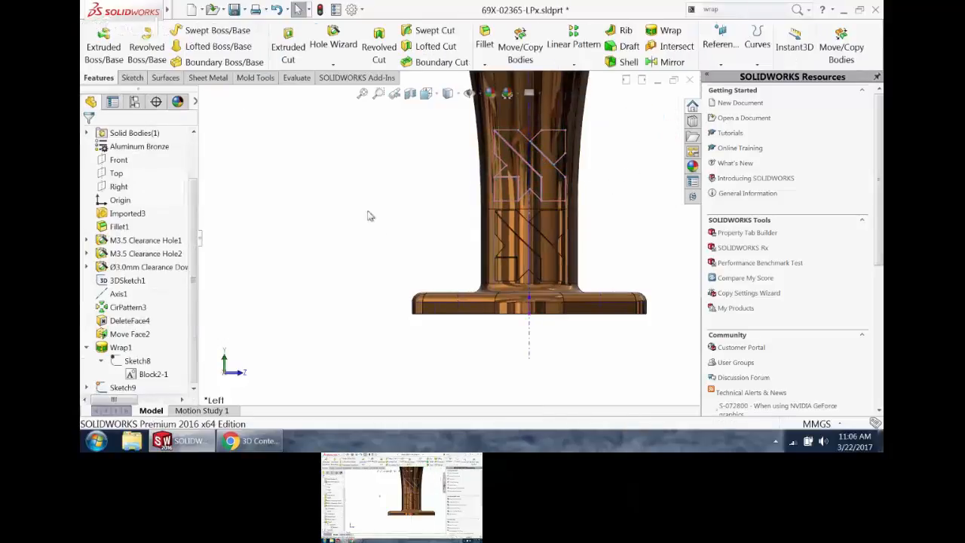
middle_click_drag(369, 214, 408, 252)
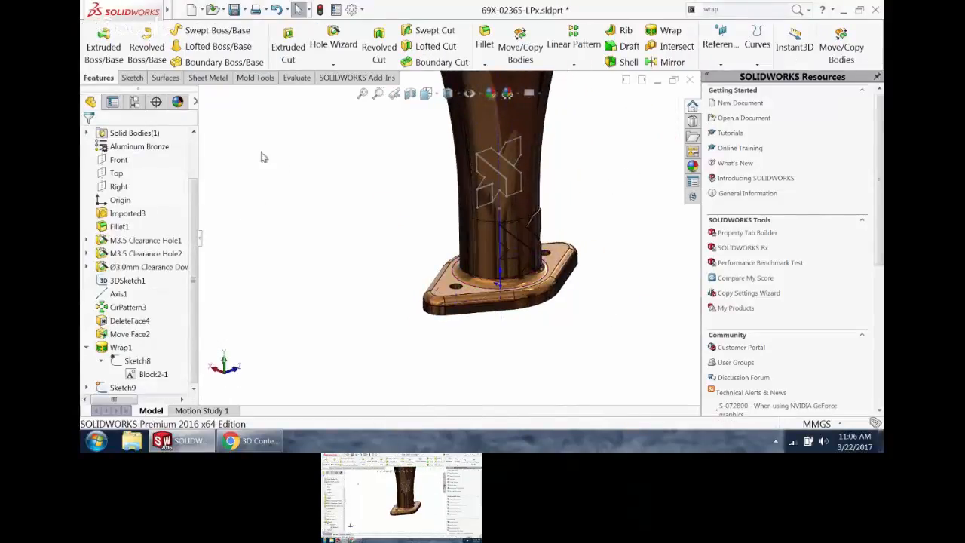
left_click(103, 47)
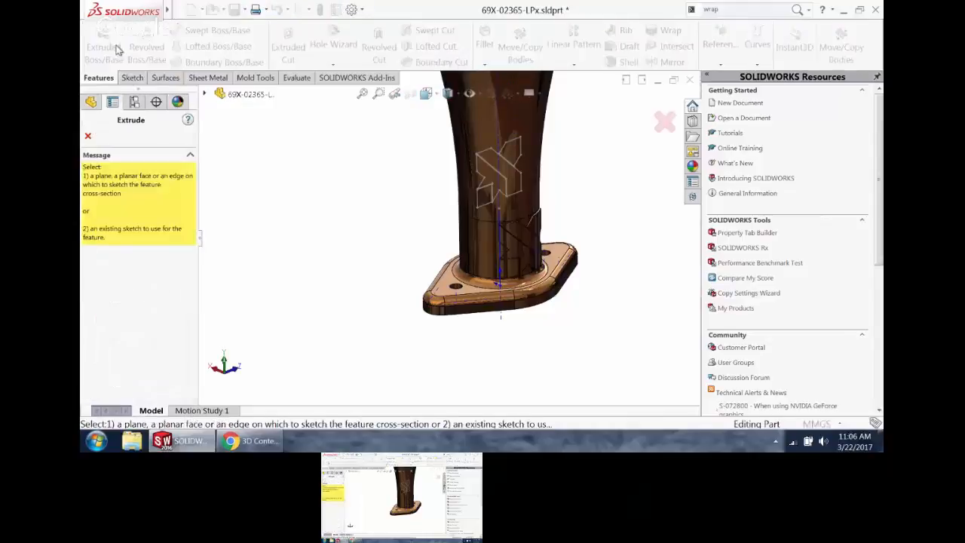
left_click(503, 178)
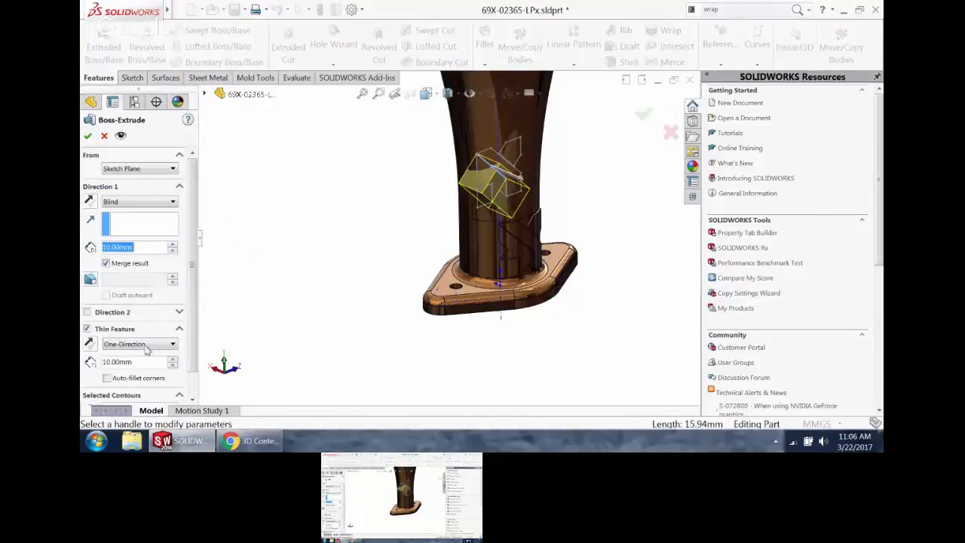
left_click(104, 137)
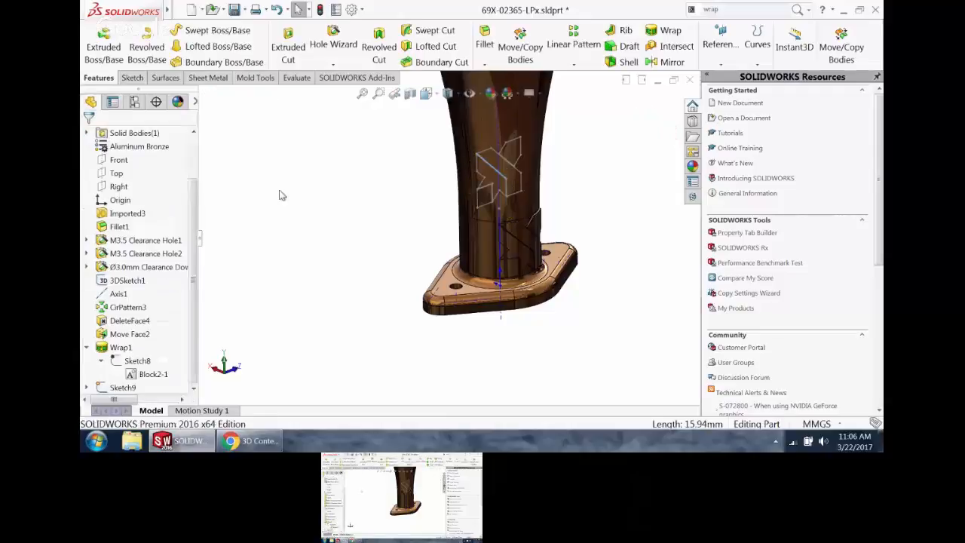
- Extrude the whole upper logo sketch as a blind boss starting from the tube's flared outer face, with a depth of 0.5 mm
left_click(113, 387)
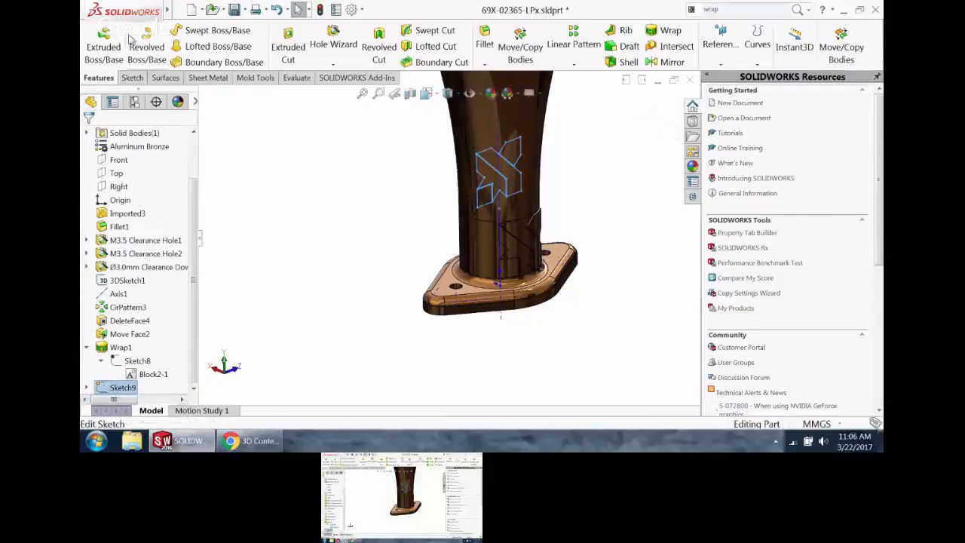
left_click(103, 47)
middle_click_drag(494, 182, 483, 233)
left_click(159, 169)
middle_click_drag(608, 163, 574, 226)
middle_click_drag(483, 230, 476, 209)
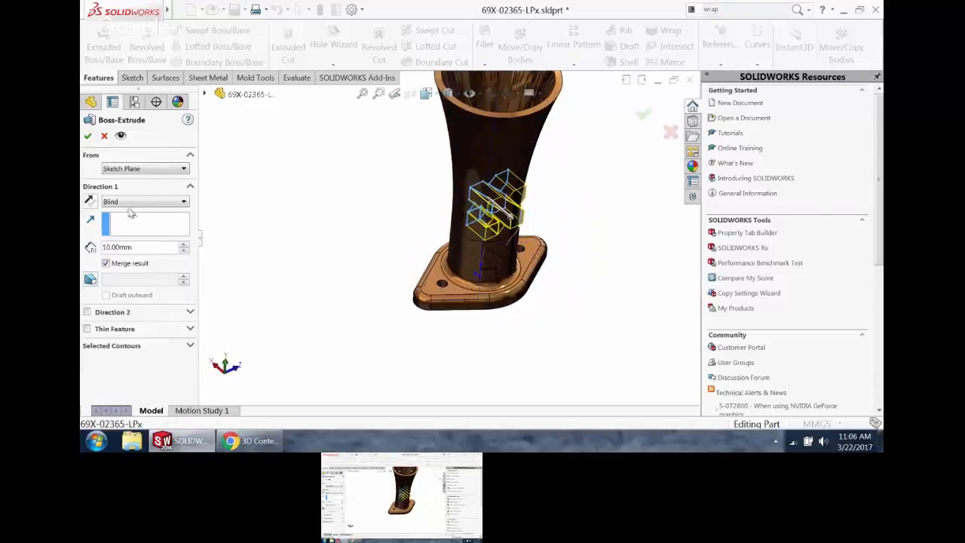
left_click(148, 170)
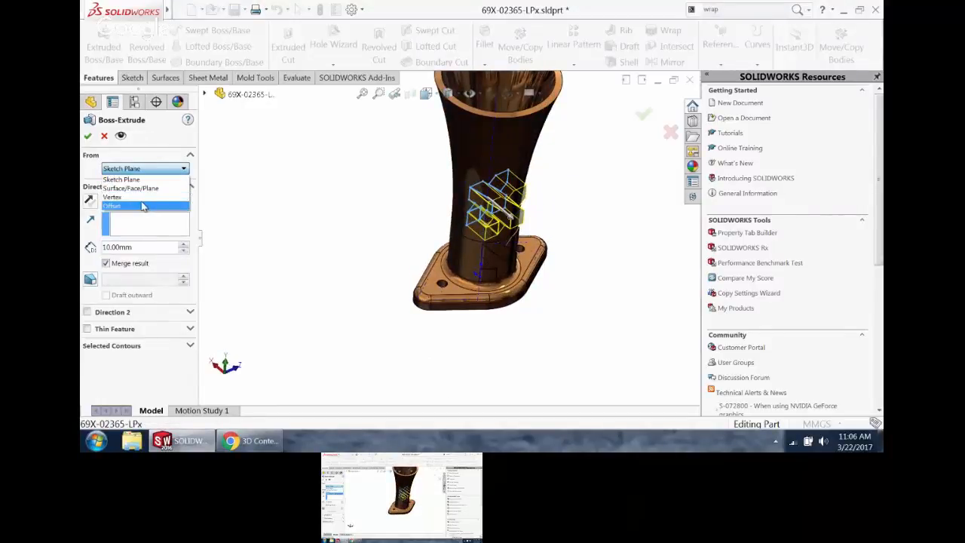
left_click(139, 189)
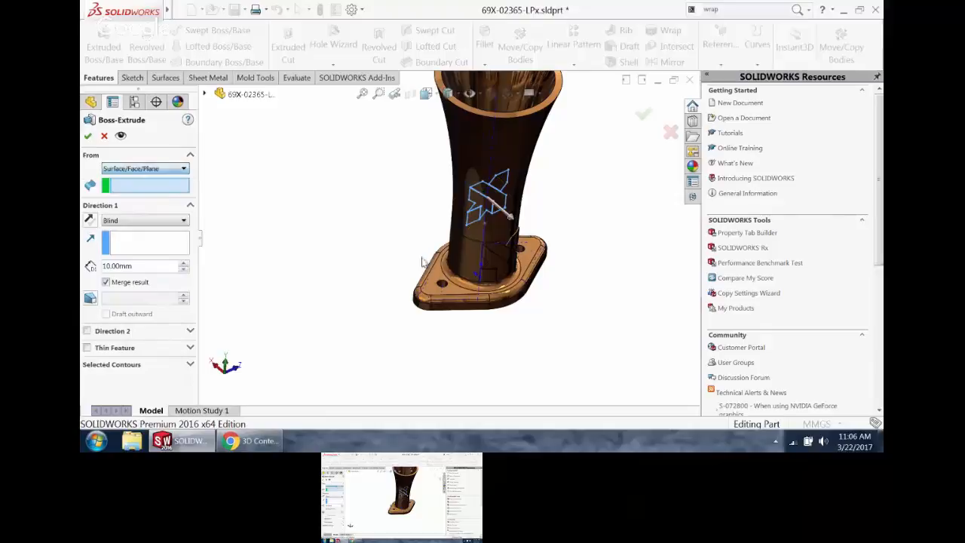
left_click(496, 230)
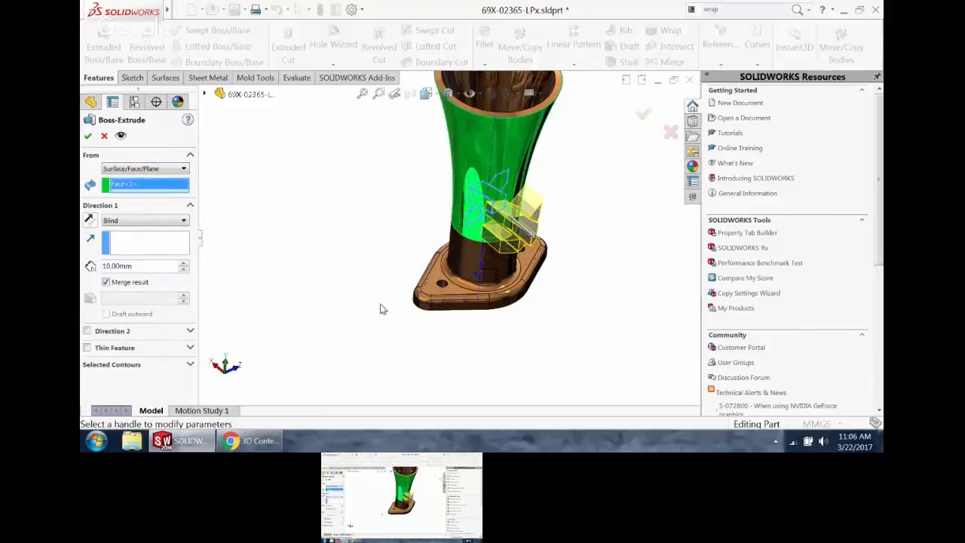
mouse_move(370, 233)
middle_mouse_down()
mouse_move(370, 304)
mouse_move(384, 220)
middle_mouse_up()
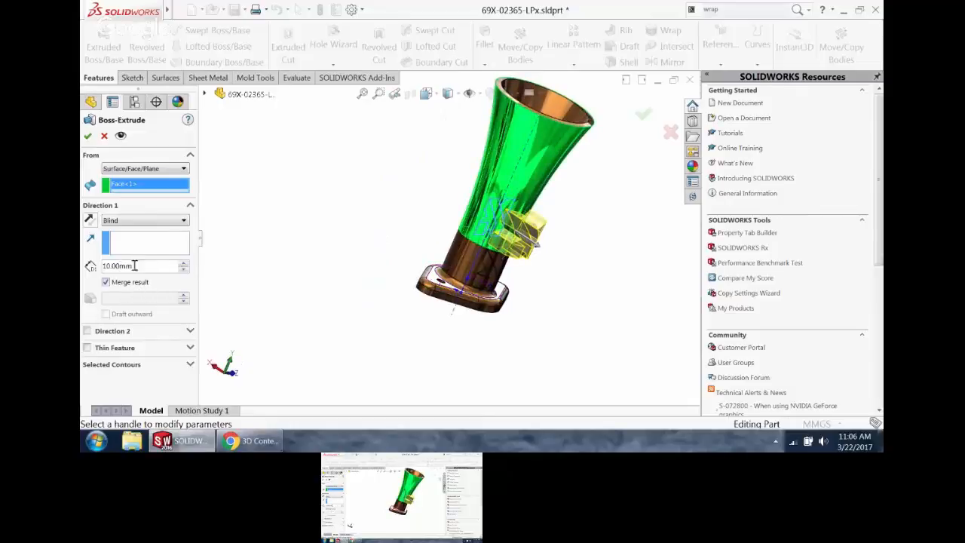
type("2.5")
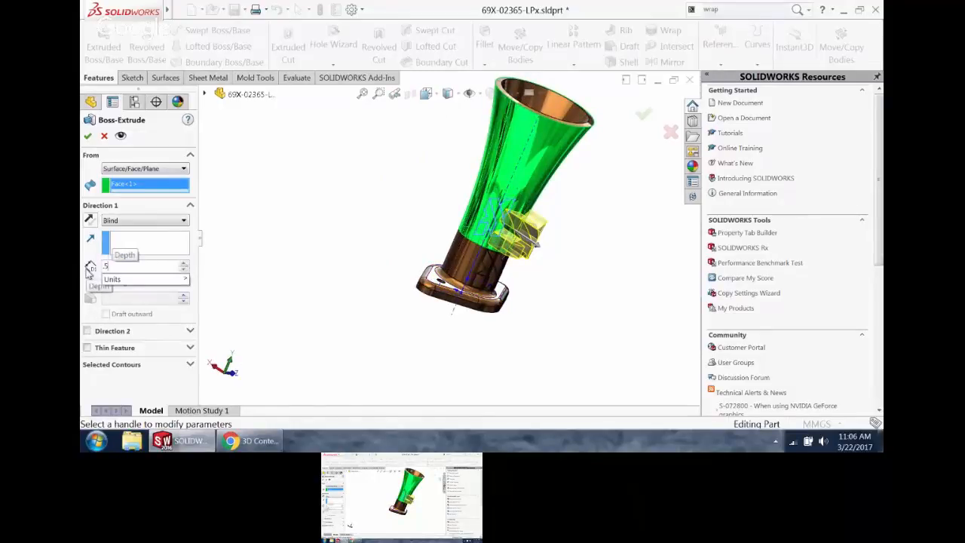
key("Return")
- Examine the extruded logo against the wrapped one by selecting their faces and side walls up close, and clear the selection
middle_click_drag(549, 255, 503, 194)
scroll(540, 231, "down", 5)
left_click(511, 220)
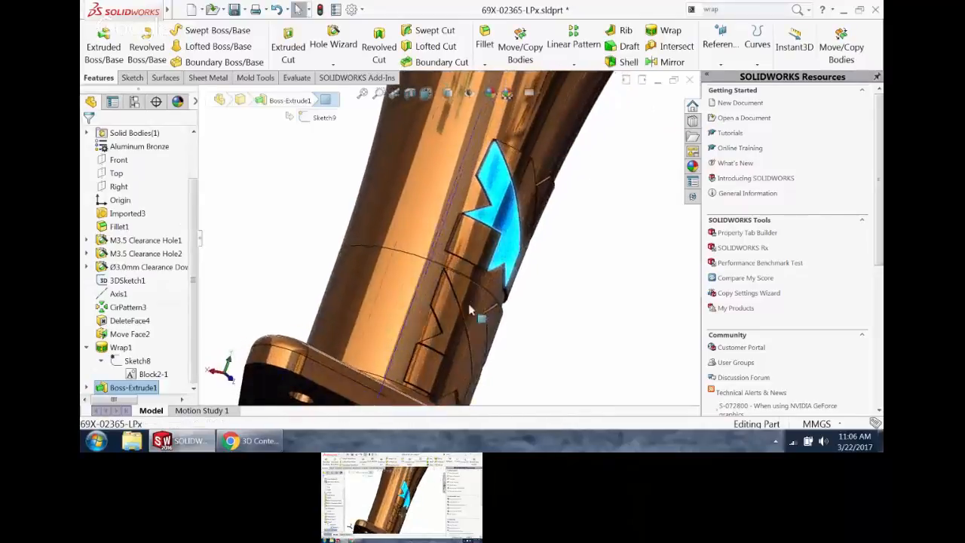
scroll(471, 308, "down", 4)
middle_click_drag(425, 284, 390, 137)
left_click(390, 239)
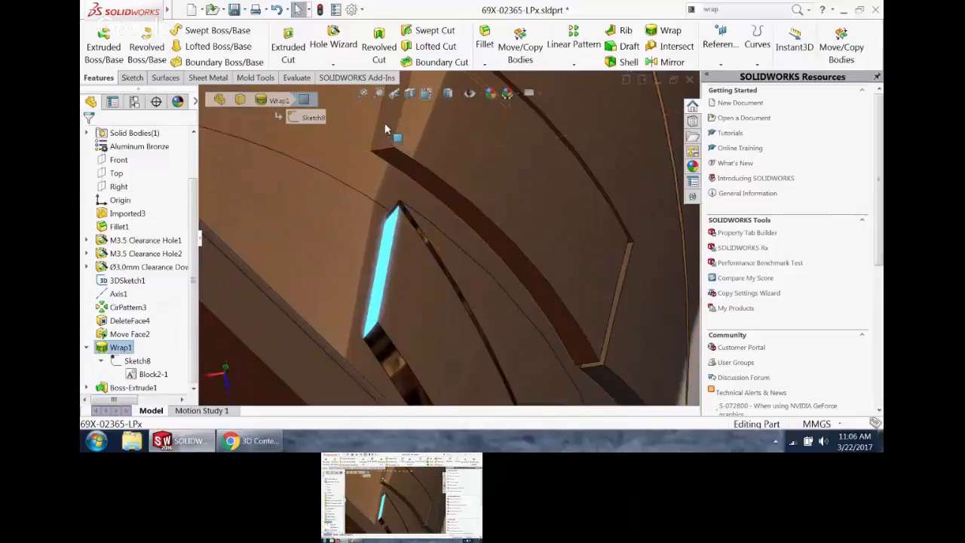
left_click(384, 130, "ctrl")
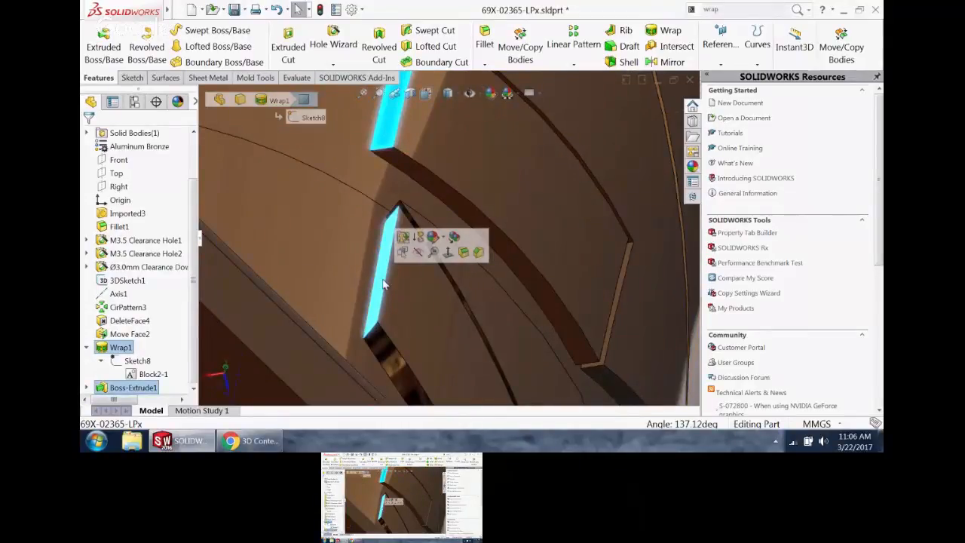
middle_click_drag(383, 283, 433, 184)
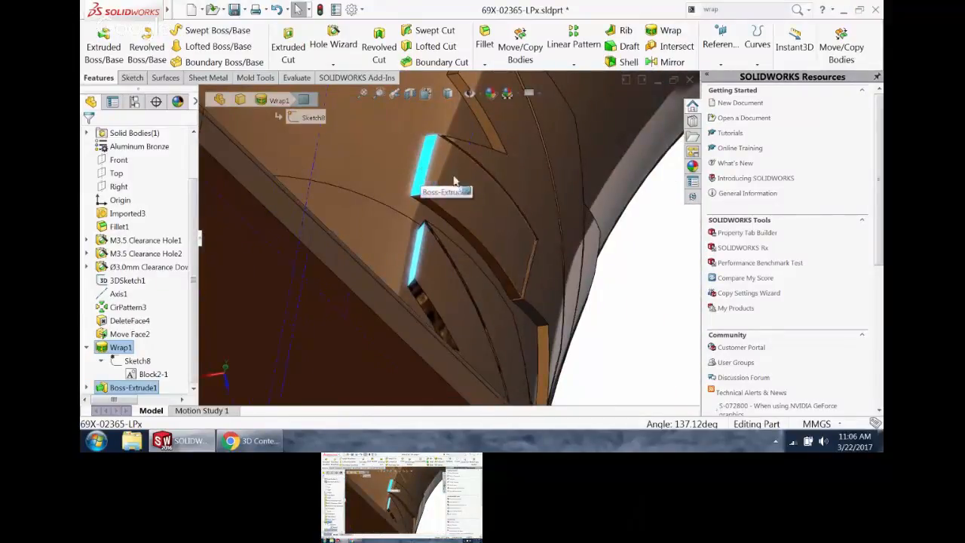
scroll(486, 198, "up", 7)
left_click(571, 265)
middle_click_drag(570, 247, 328, 220)
scroll(549, 220, "up", 2)
scroll(552, 227, "down", 4)
scroll(556, 250, "up", 4)
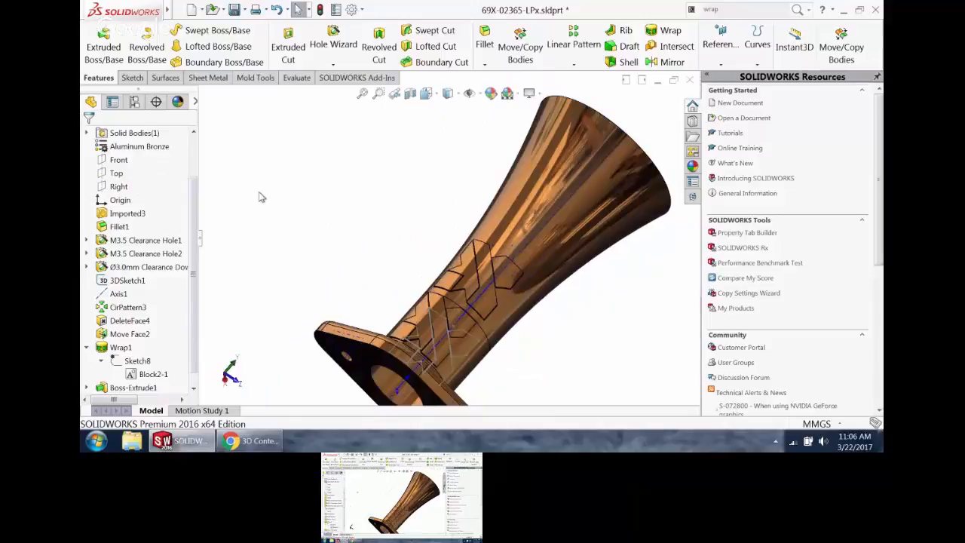
- Edit the newest logo sketch, move its logo block up the tube just above the extruded logo, and exit the sketch
key("ctrl+1")
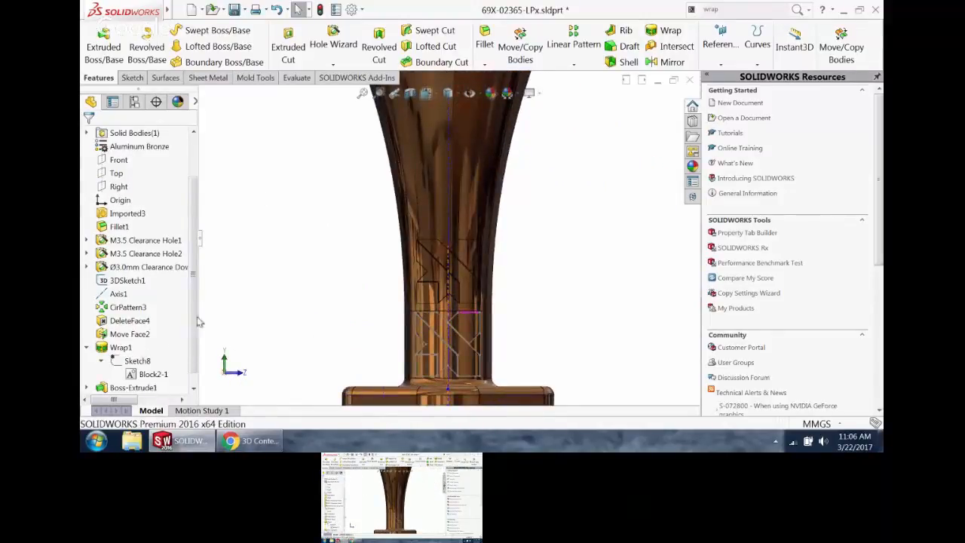
scroll(193, 354, "down", 1)
left_click(119, 388)
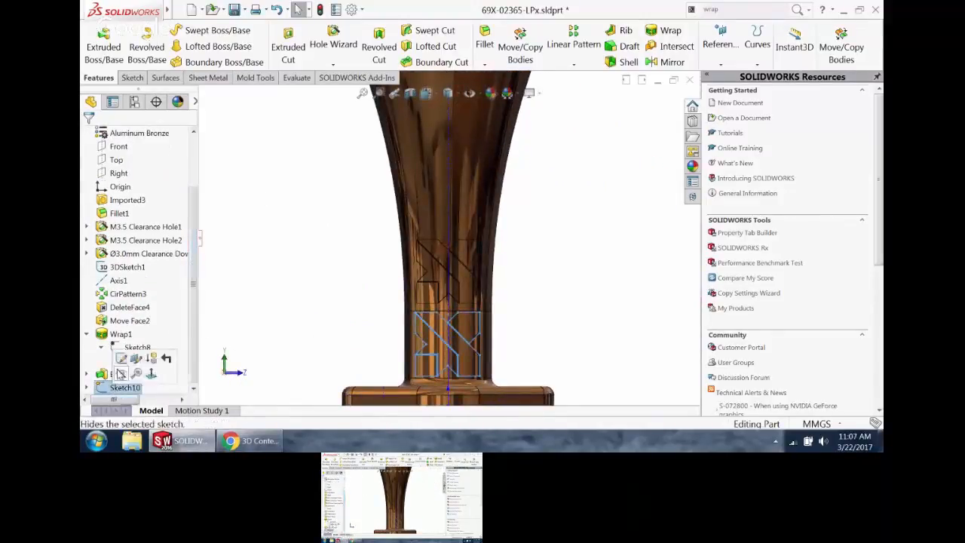
left_click(121, 358)
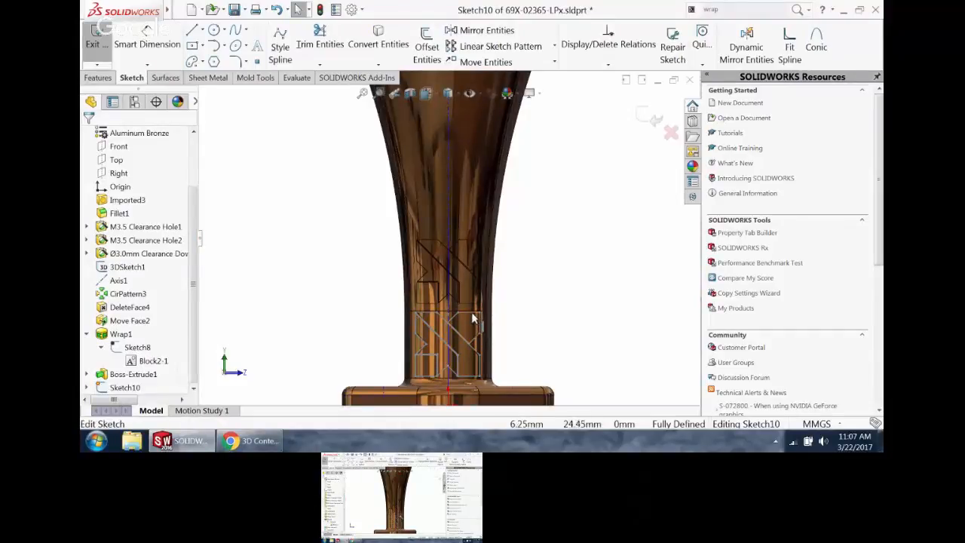
left_click_drag(473, 319, 472, 172)
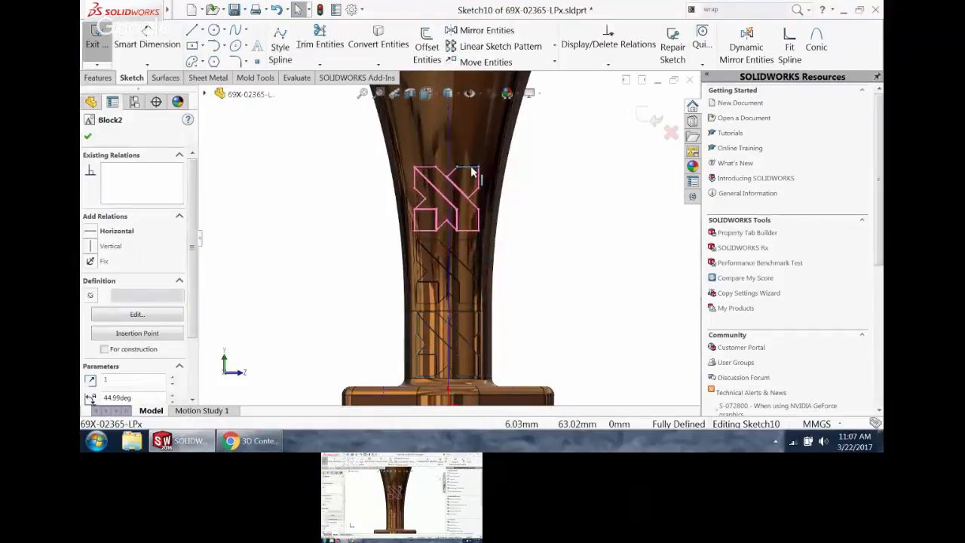
left_click(650, 119)
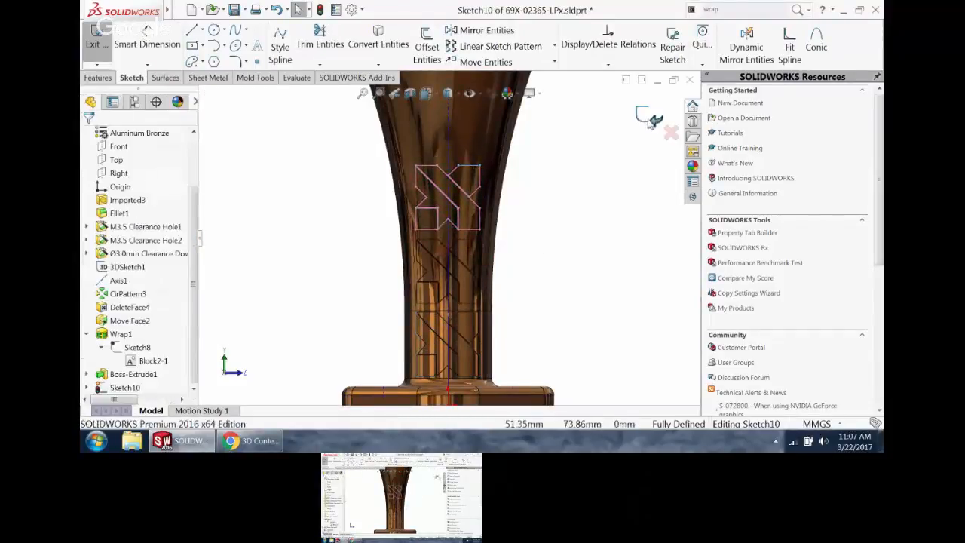
left_click(651, 118)
- Split the tube's flared outer face with a Split Line projection of the newest logo sketch in a single direction
left_click(757, 42)
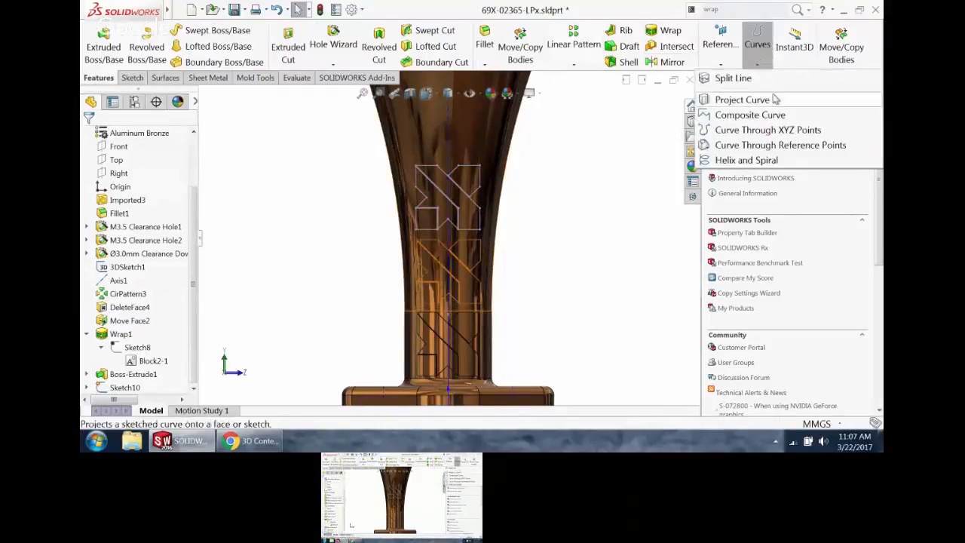
left_click(746, 79)
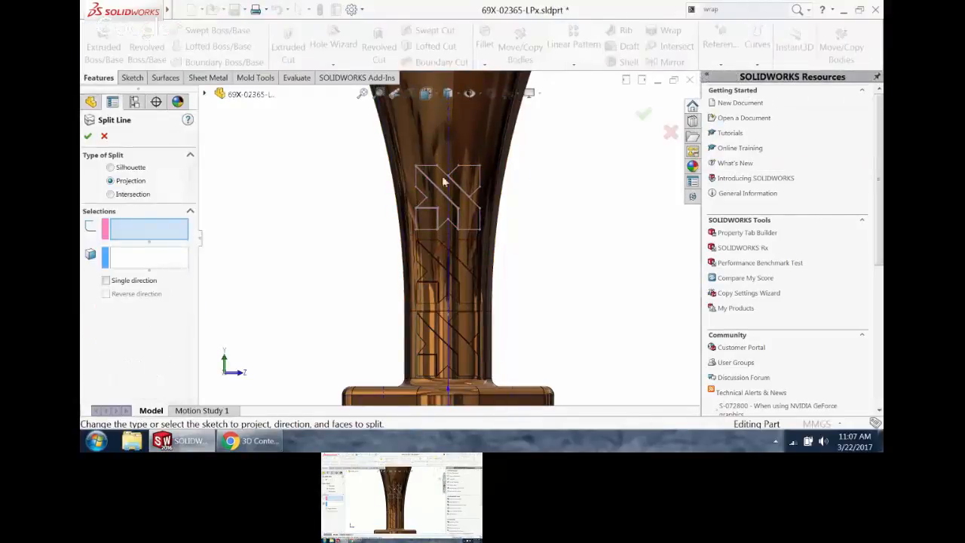
left_click(457, 209)
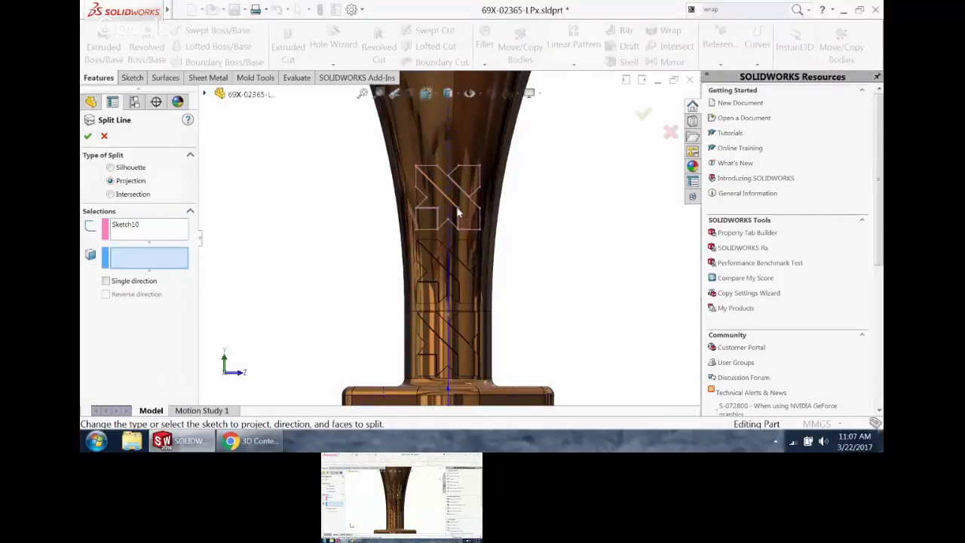
middle_click_drag(454, 200, 483, 219)
left_click(450, 239)
left_click(467, 179)
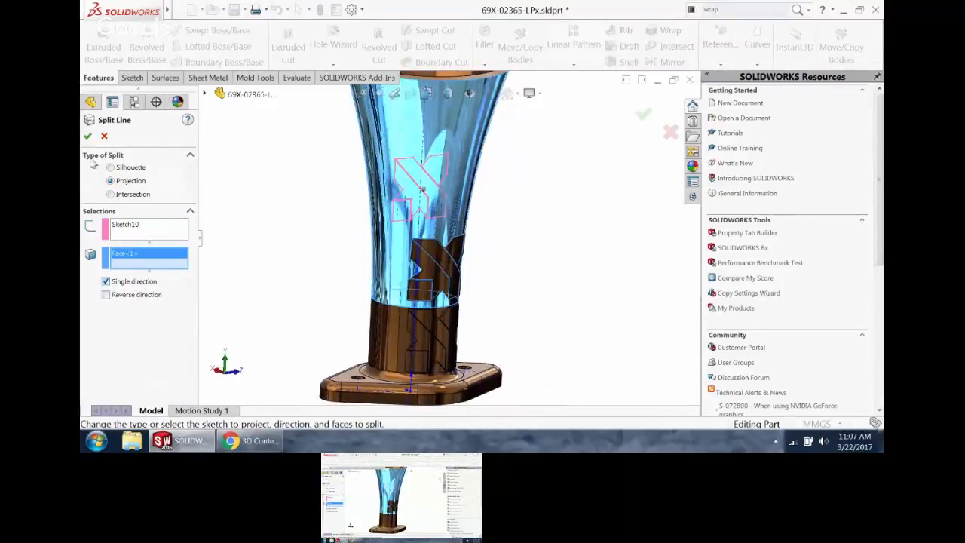
left_click(90, 137)
middle_click_drag(274, 229, 307, 207)
left_click(360, 176)
- Create an Offset Surface at 0 mm from the four logo-shaped faces of the split line
mouse_move(360, 176)
middle_mouse_down()
mouse_move(345, 194)
mouse_move(316, 176)
middle_mouse_up()
scroll(464, 182, "down", 4)
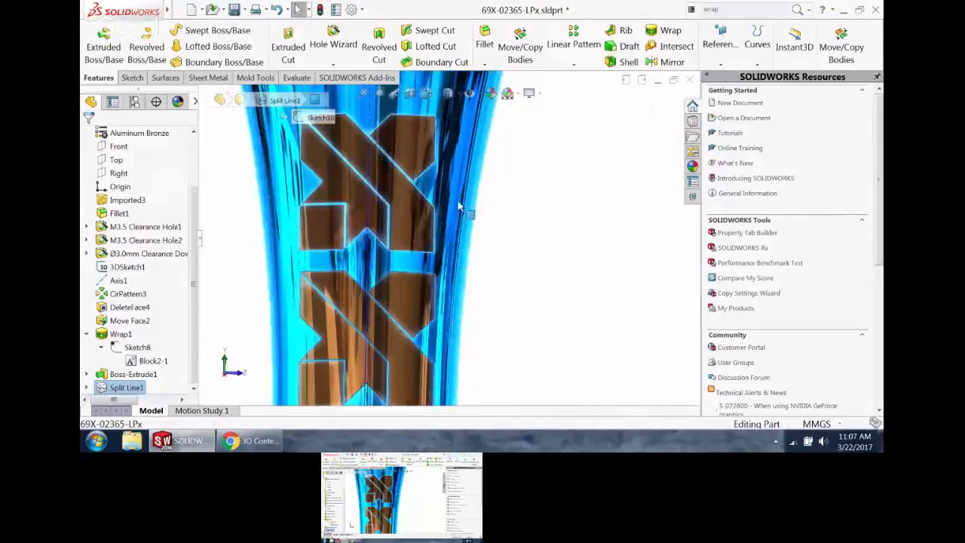
left_click(365, 203)
left_click(409, 223, "ctrl")
left_click(413, 143, "ctrl")
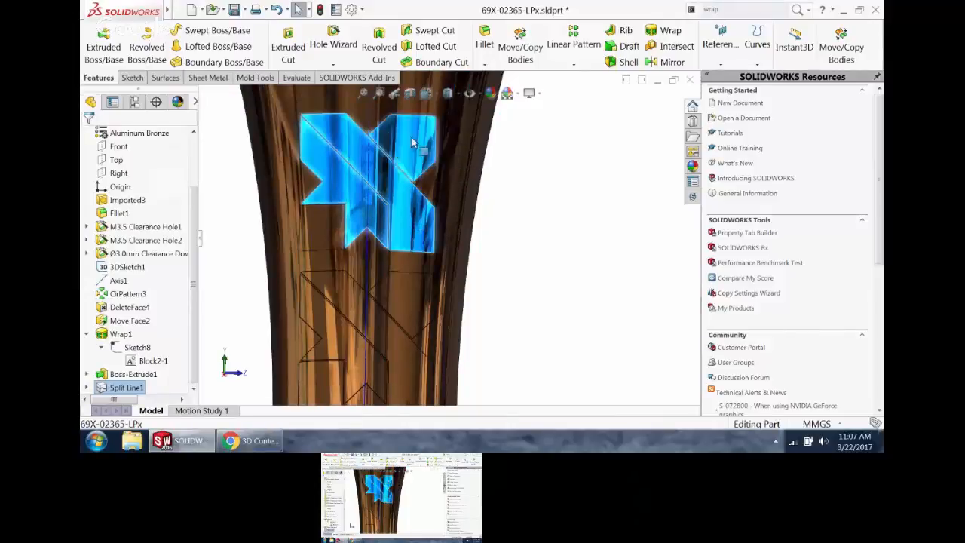
left_click(312, 229, "ctrl")
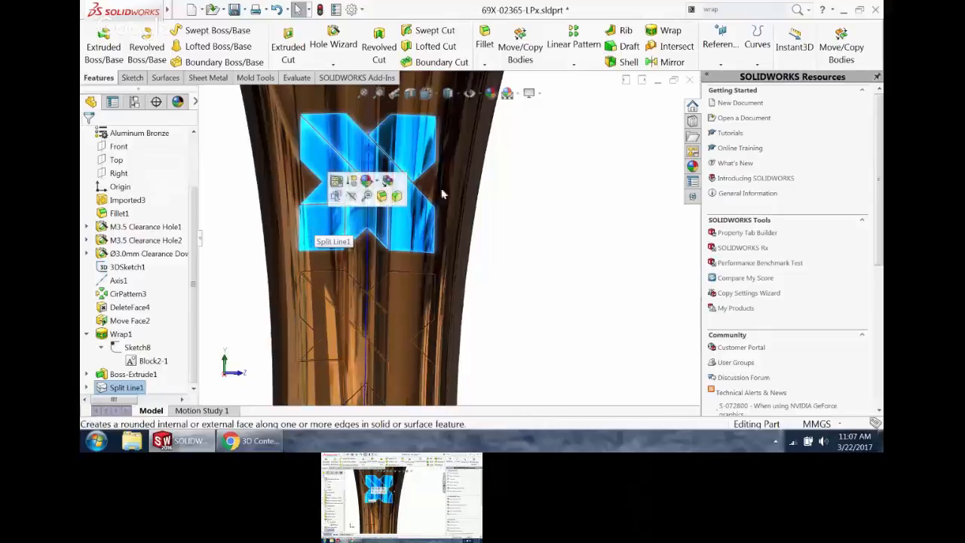
right_click_drag(234, 148, 234, 194)
left_click(324, 231)
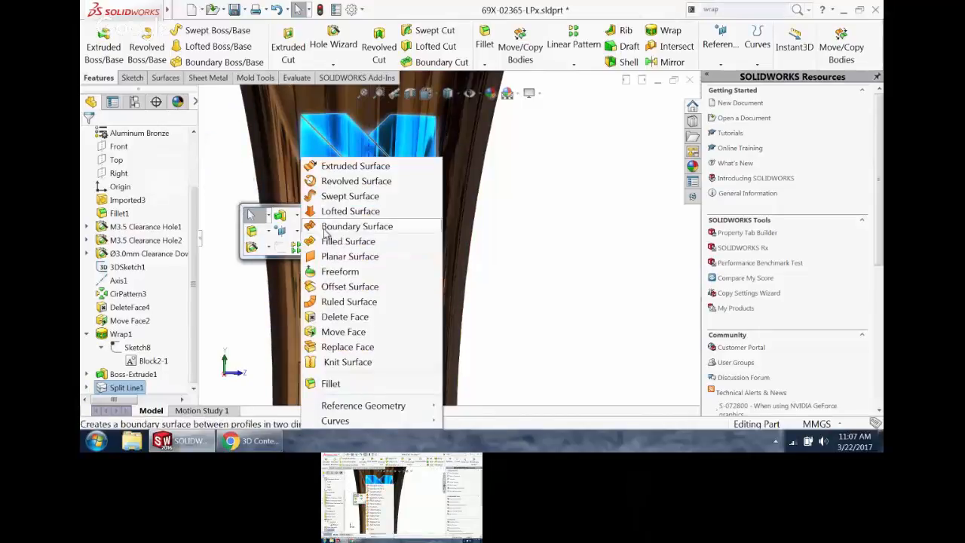
left_click(345, 291)
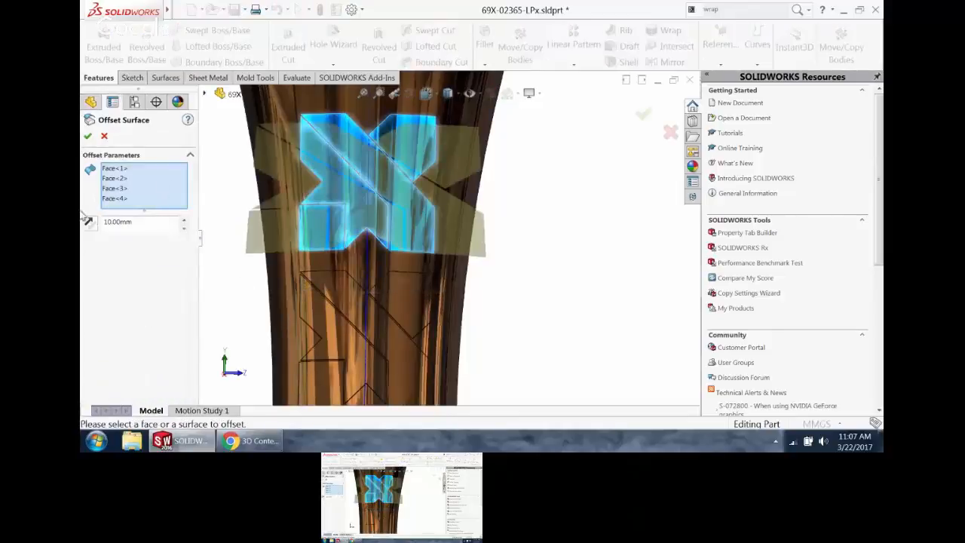
double_click(155, 224)
type("0")
key("Return")
key("Return")
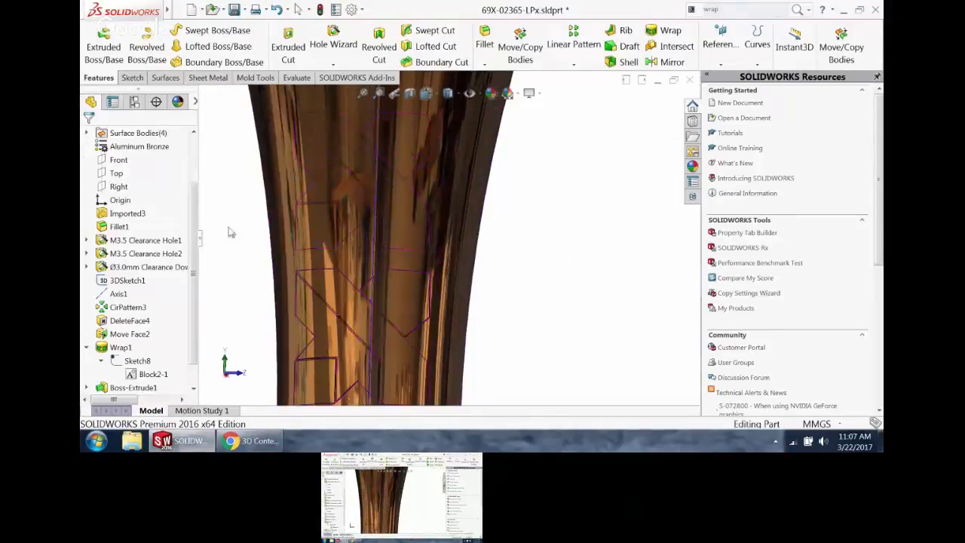
- Examine the offset surface bodies one by one on the tube, clear the selection, and open the part's mass properties
left_click_drag(194, 196, 194, 151)
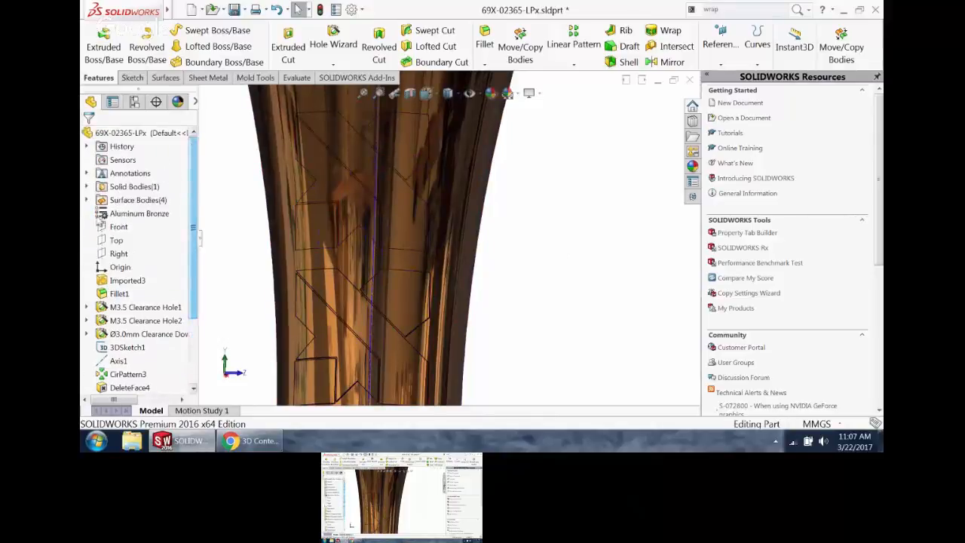
left_click(86, 200)
left_click(147, 214)
left_click(147, 227)
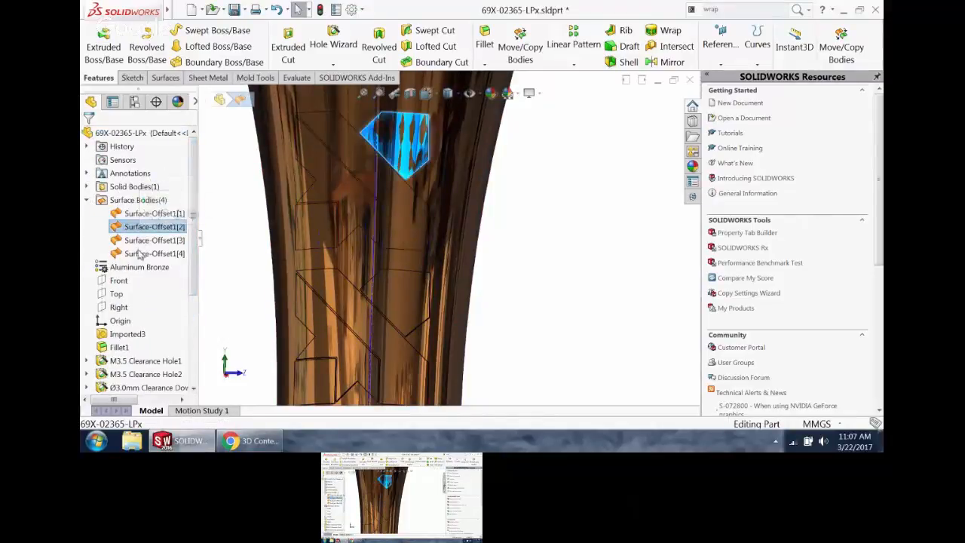
left_click(144, 240)
left_click(144, 253)
left_click(551, 236)
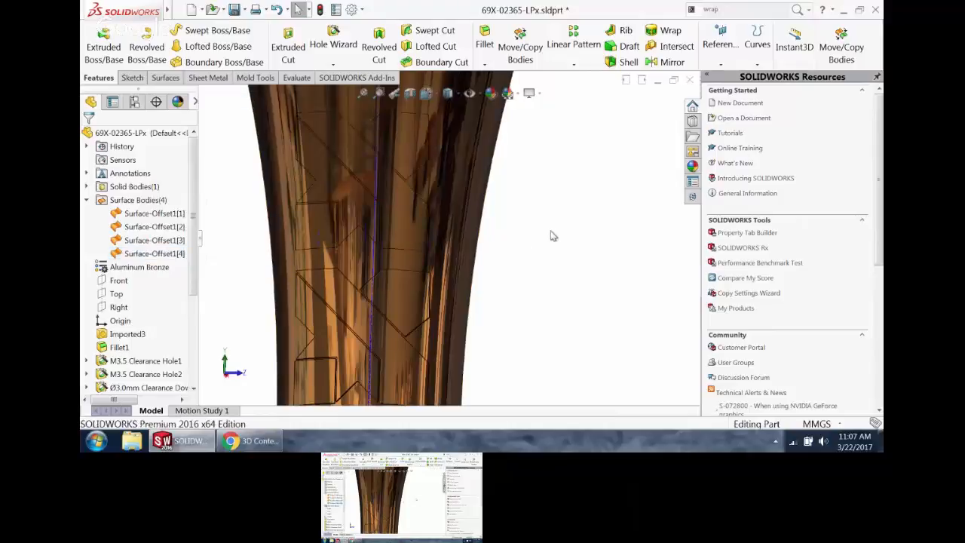
right_click_drag(545, 188, 519, 121)
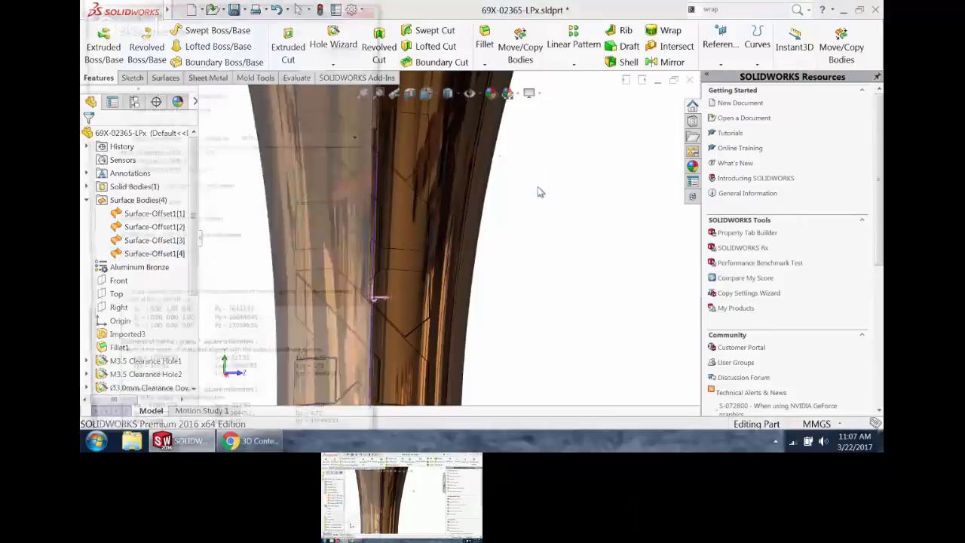
left_click(366, 6)
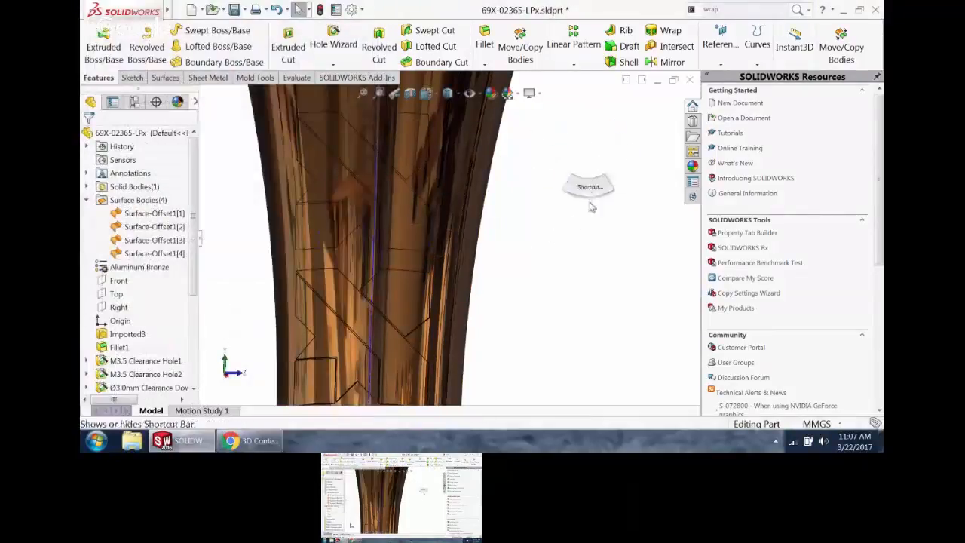
key("s")
left_click(677, 231)
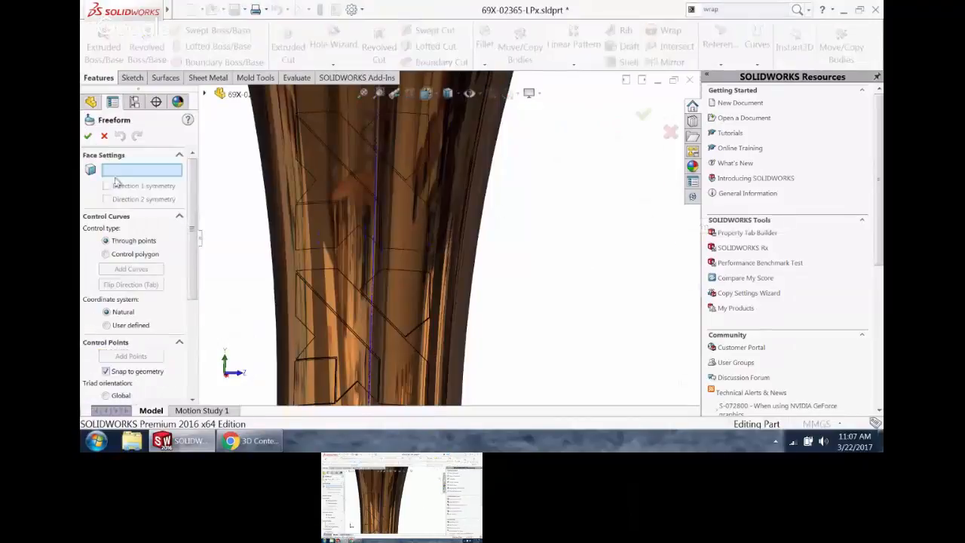
left_click(104, 139)
right_click_drag(557, 165, 577, 184)
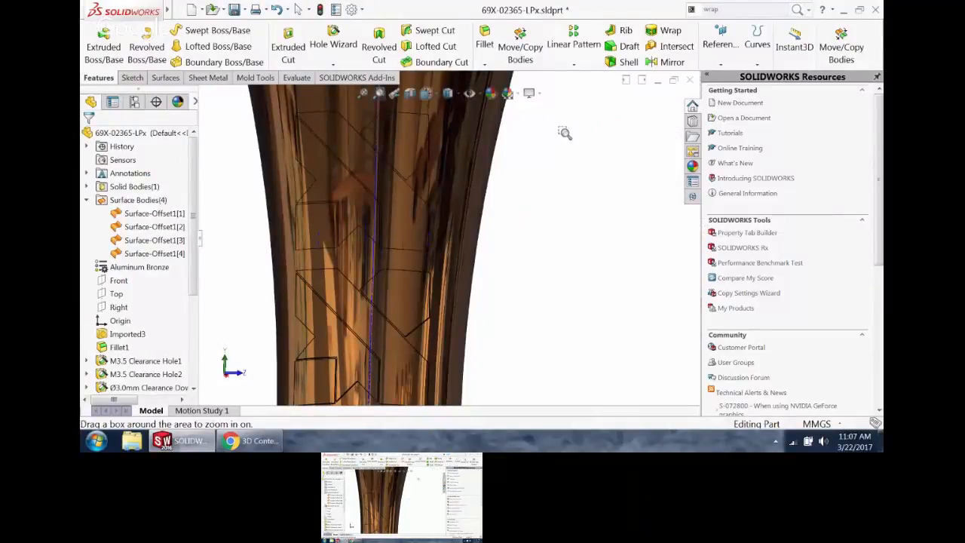
right_click_drag(564, 136, 566, 173)
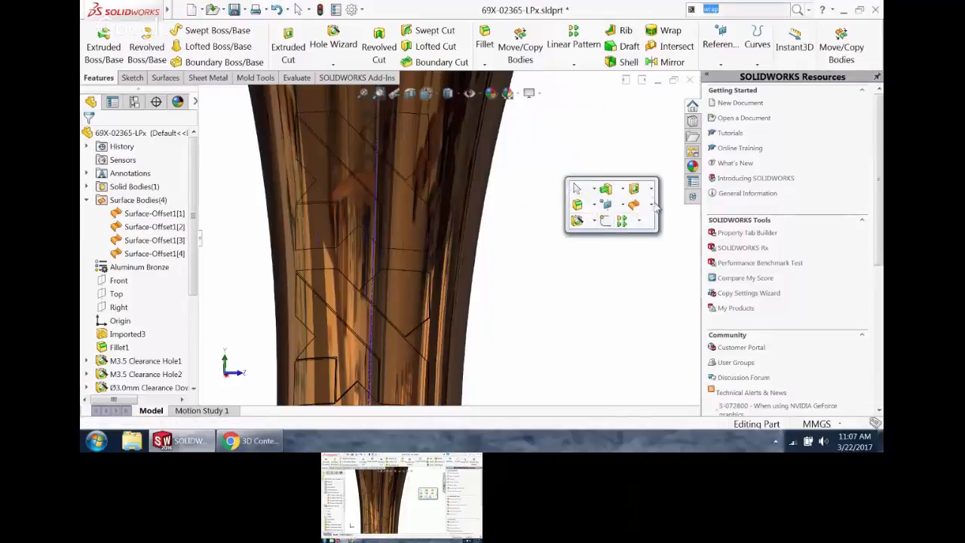
left_click(651, 208)
left_click(104, 135)
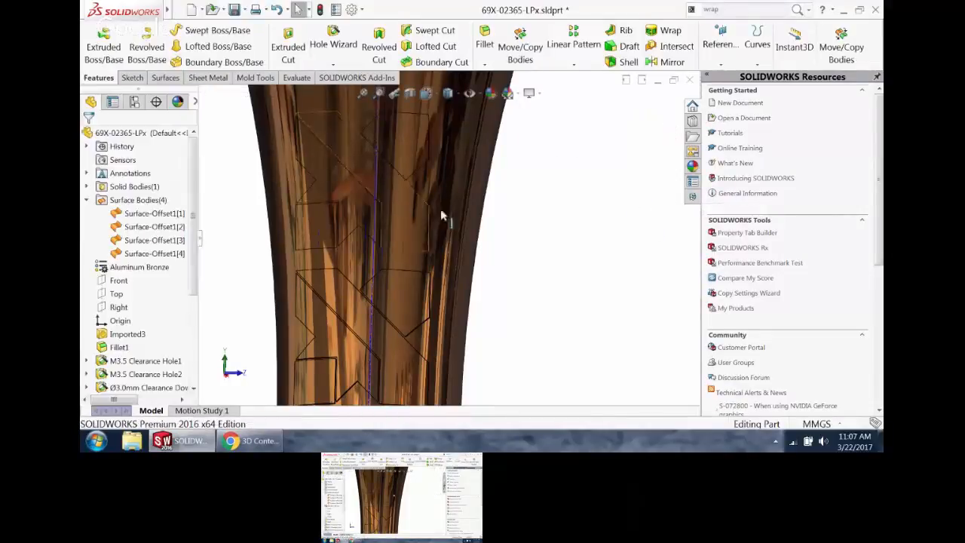
right_click_drag(537, 142, 536, 183)
left_click(617, 208)
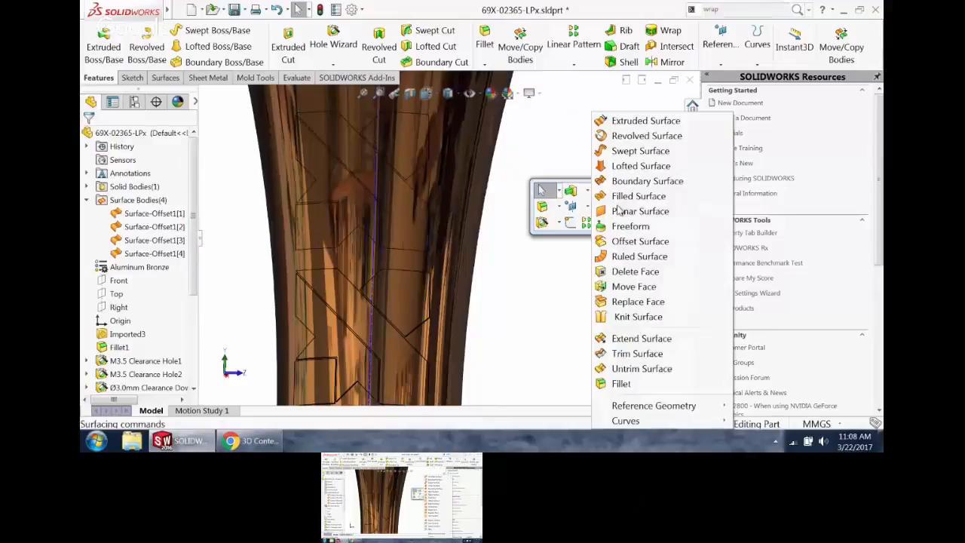
left_click(650, 317)
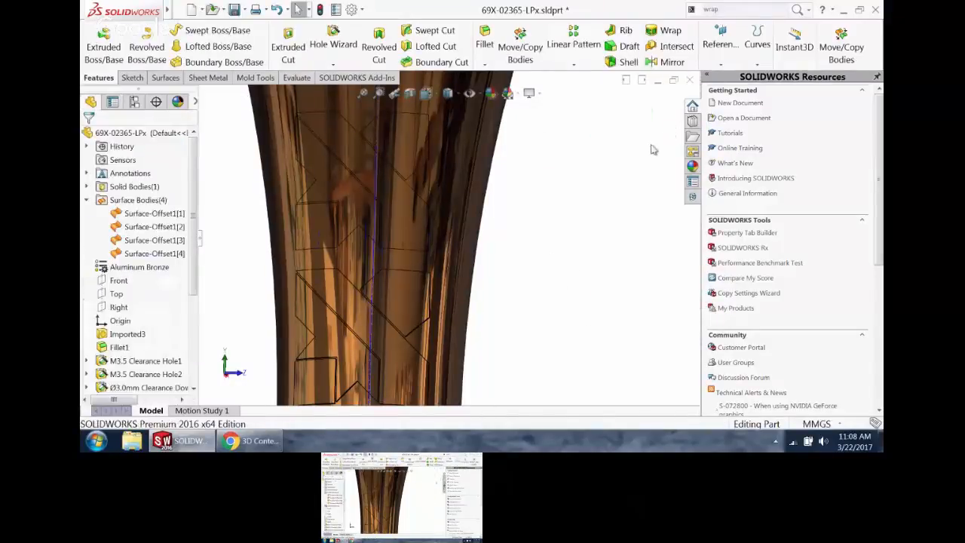
- Start a Thicken of the four-sided logo offset surface on the tube's flared face, adding thickness on both sides
left_click(169, 79)
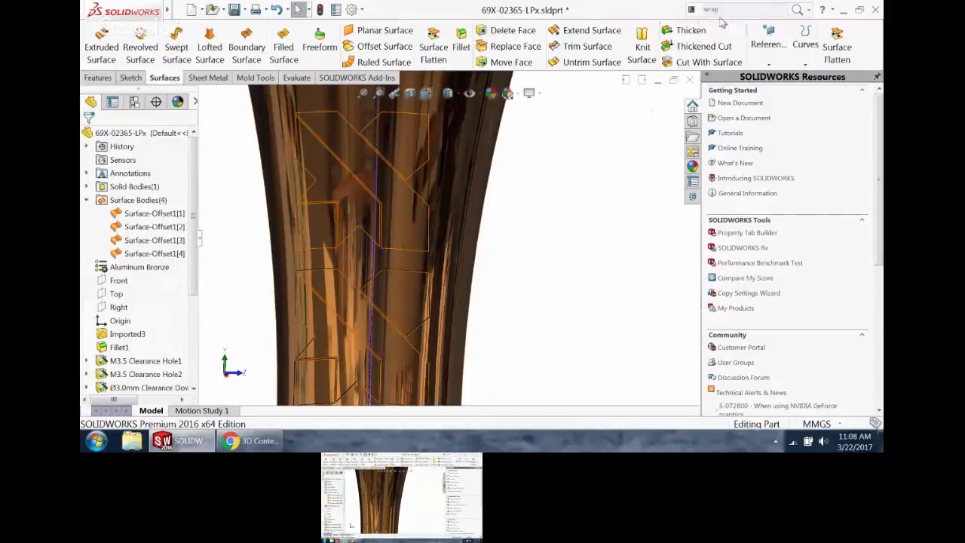
left_click(683, 30)
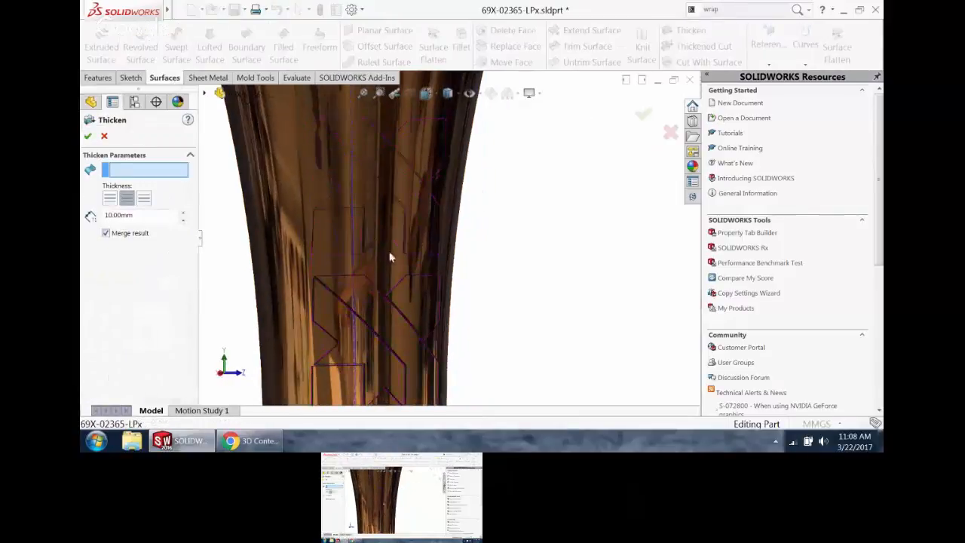
left_click(353, 236)
middle_click_drag(355, 235, 436, 252)
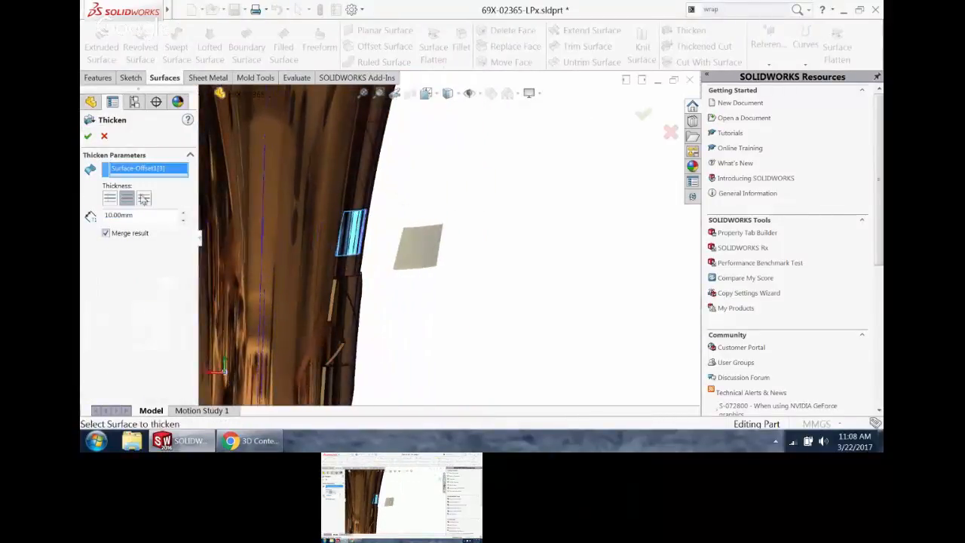
left_click(144, 197)
left_click(110, 198)
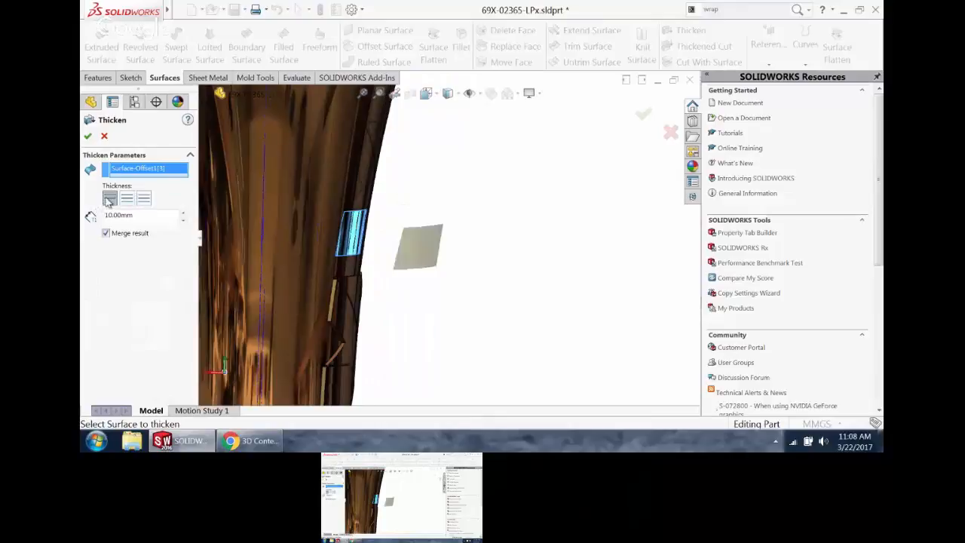
left_click(127, 201)
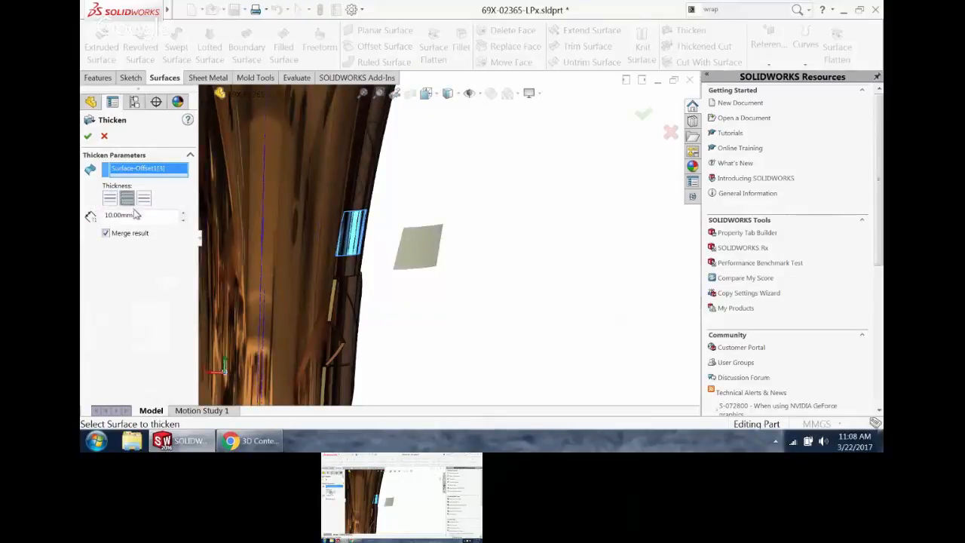
- Set the thickness of the four-sided logo surface to 0.5 mm and finish the Thicken
left_click_drag(161, 218, 88, 215)
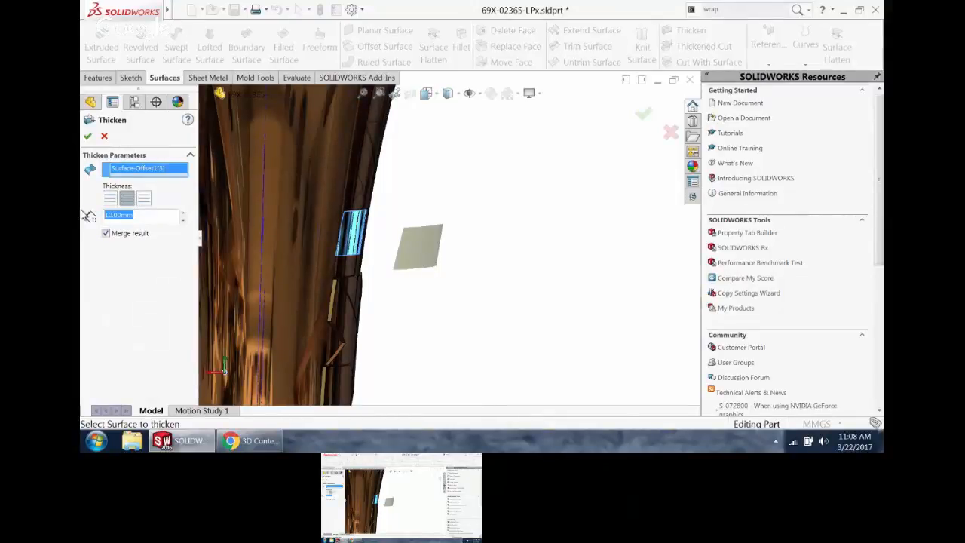
key("BackSpace")
type(".5")
key("Return")
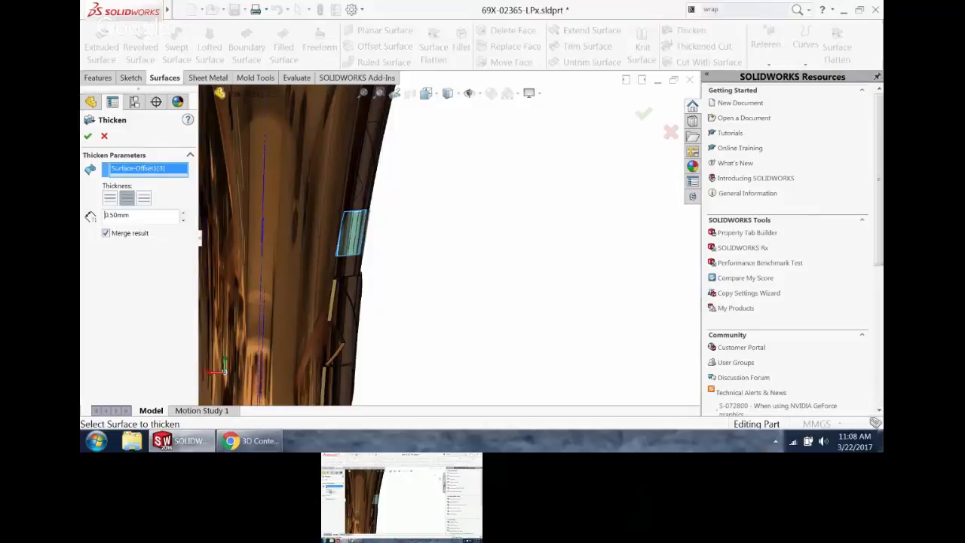
middle_click_drag(388, 204, 315, 197)
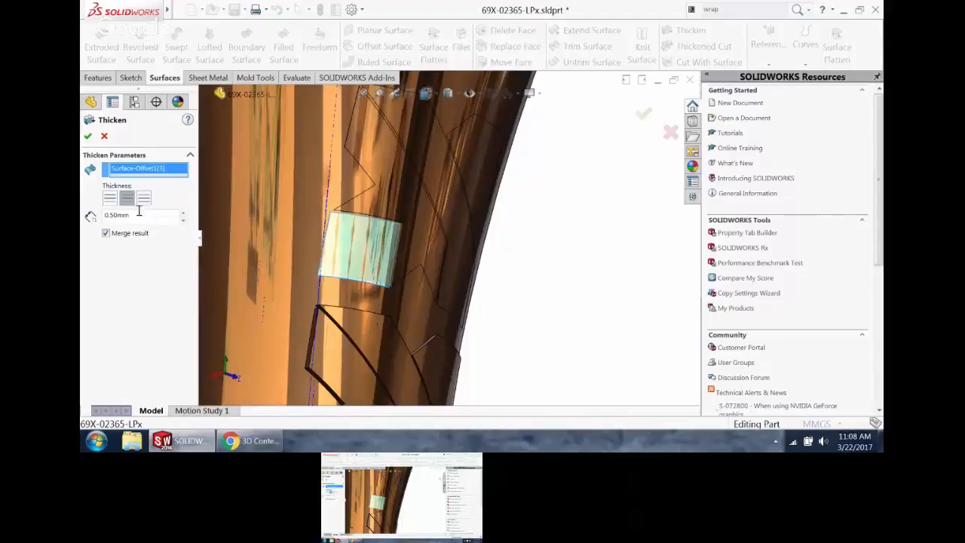
left_click_drag(141, 215, 102, 215)
left_click(87, 136)
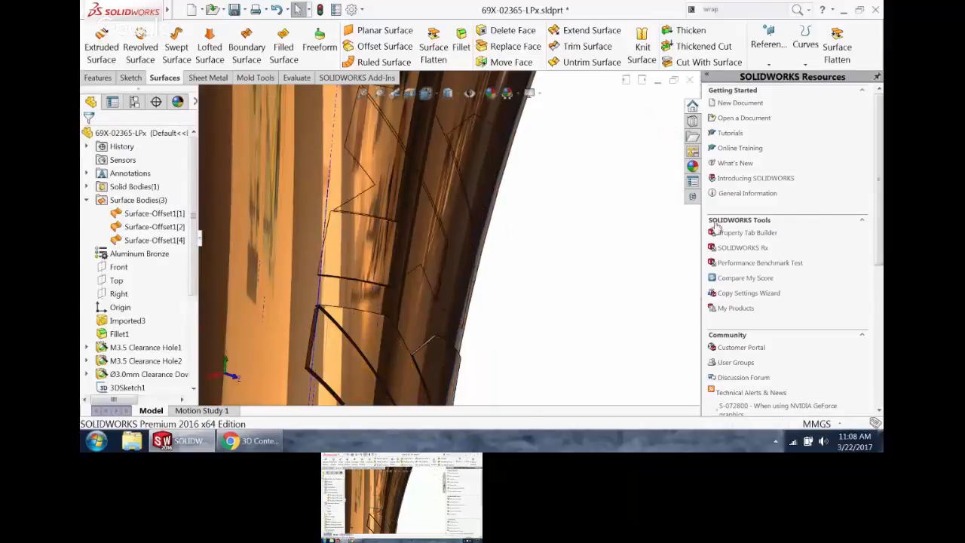
- Thicken the three remaining logo offset surfaces one by one by 0.5 mm on both sides, merging each with the tube
key("Return")
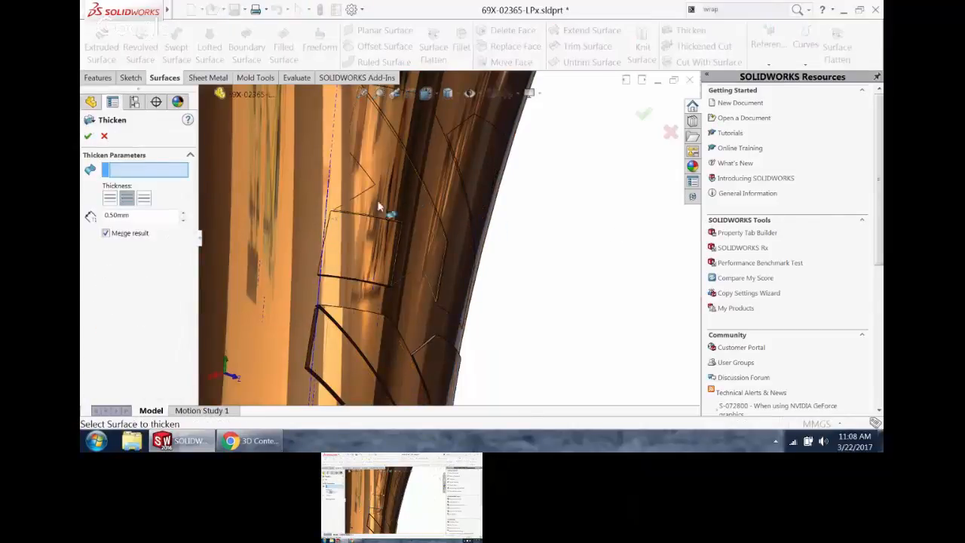
left_click(407, 192)
right_click(402, 187)
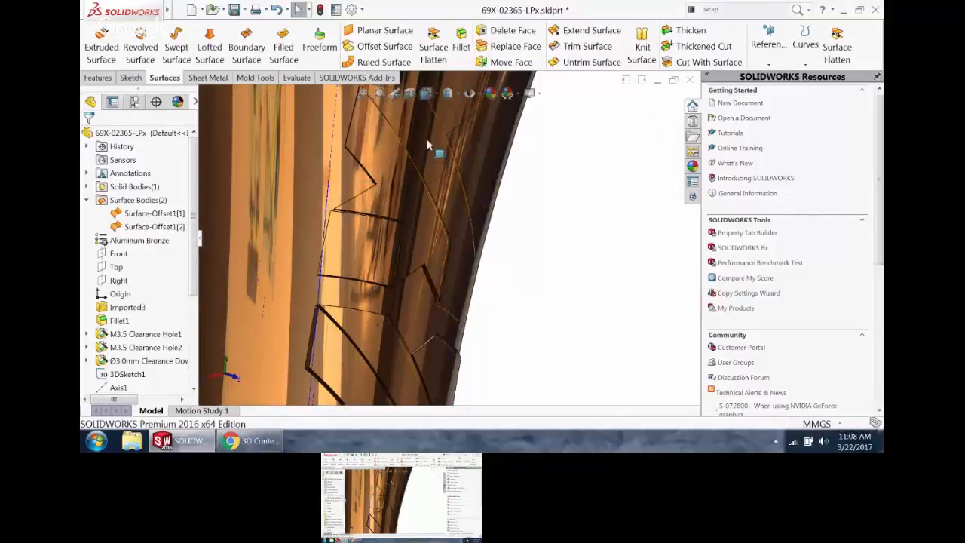
key("Return")
left_click(428, 165)
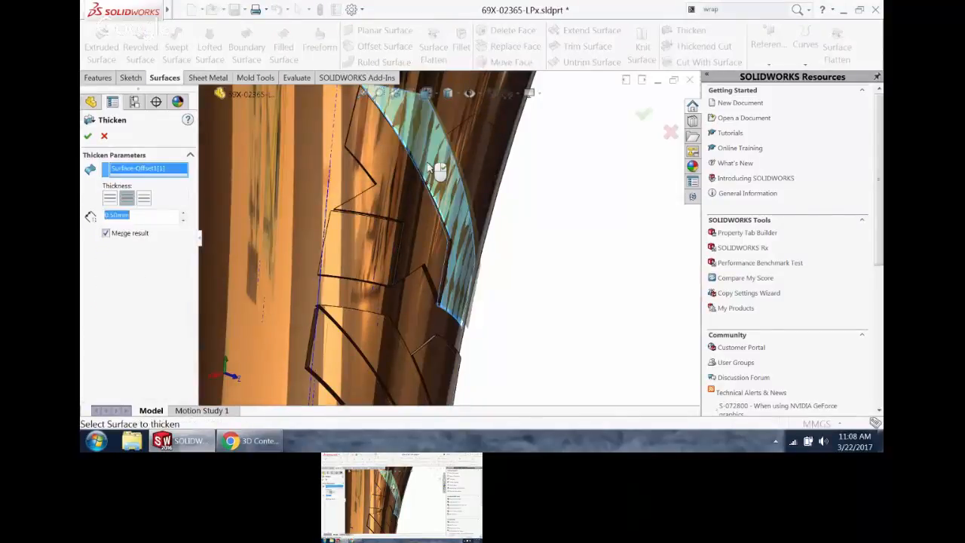
right_click(438, 169)
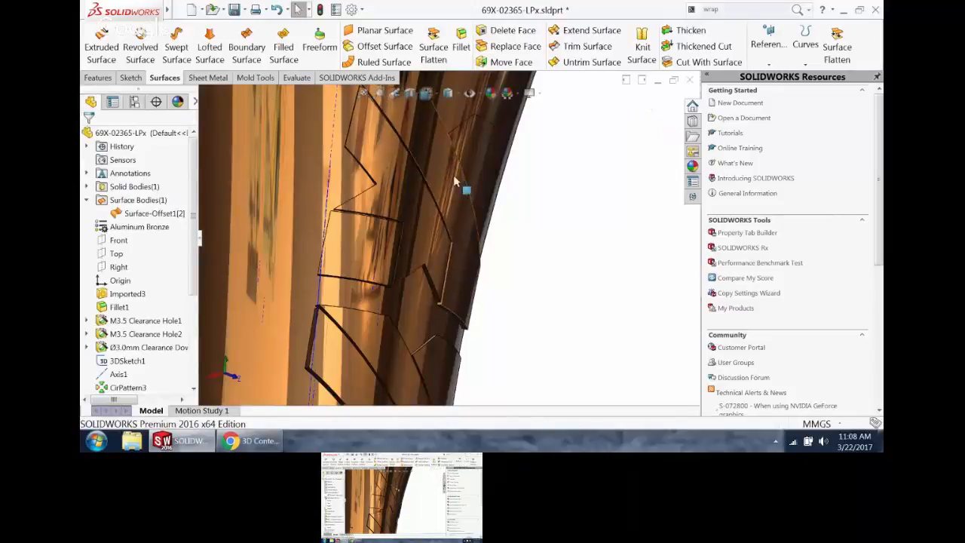
key("Return")
left_click(479, 151)
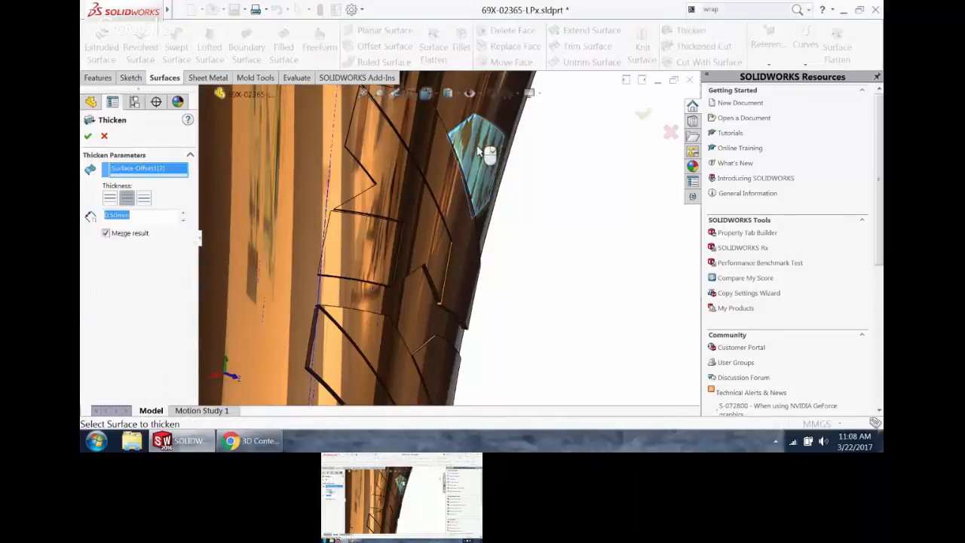
right_click(477, 151)
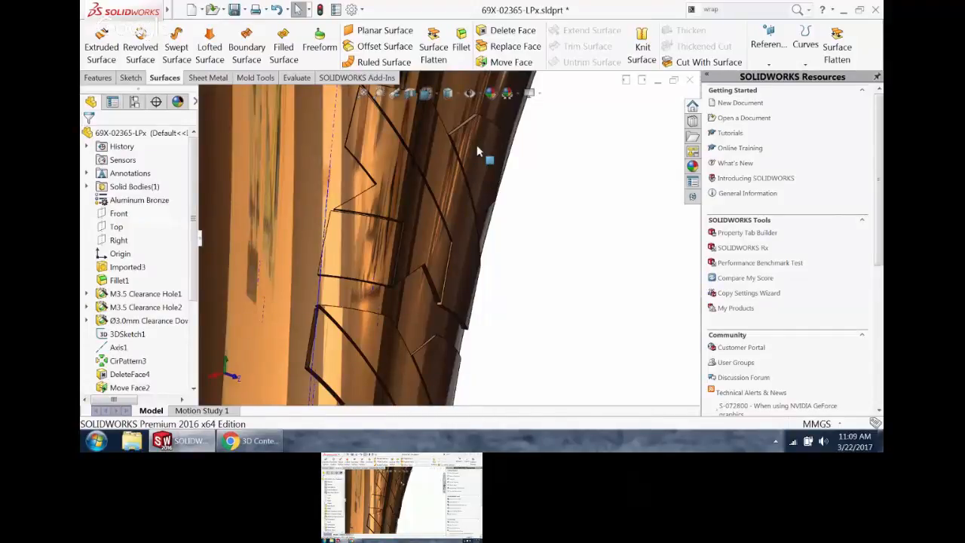
- Change the part's material to 1060 Alloy and save the part as 69X-02365-LPx.SLDPRT in the Magic folder
scroll(477, 204, "up", 8)
middle_click_drag(505, 242, 414, 273)
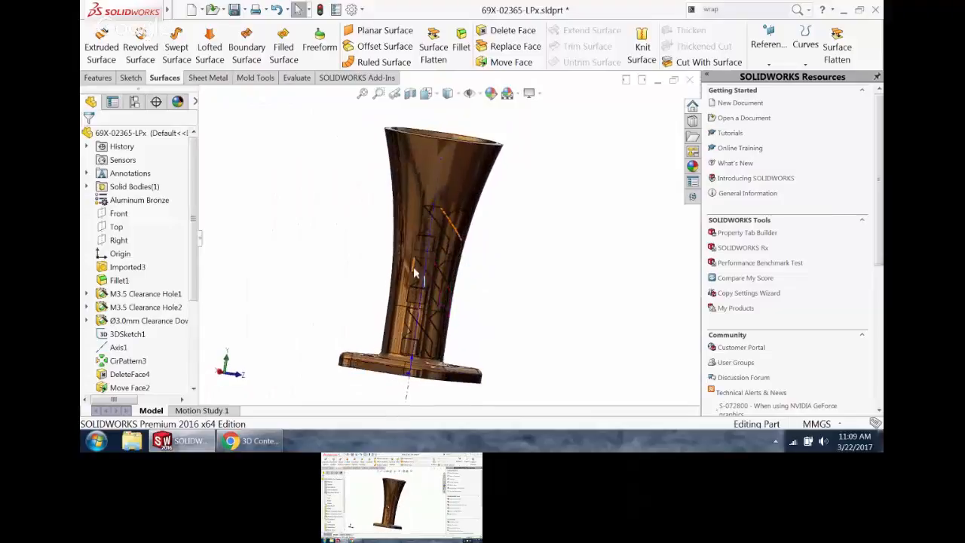
right_click(153, 200)
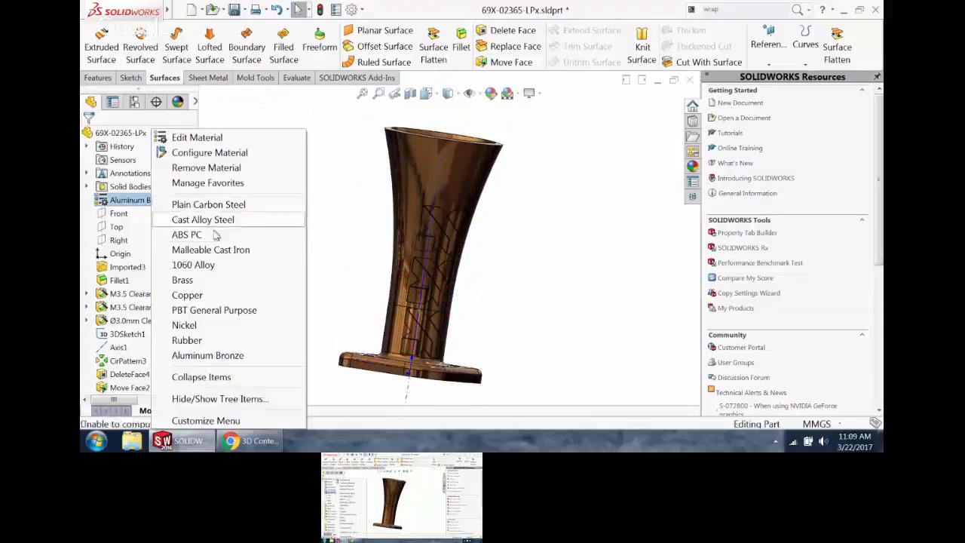
left_click(223, 266)
middle_click_drag(334, 215, 328, 245)
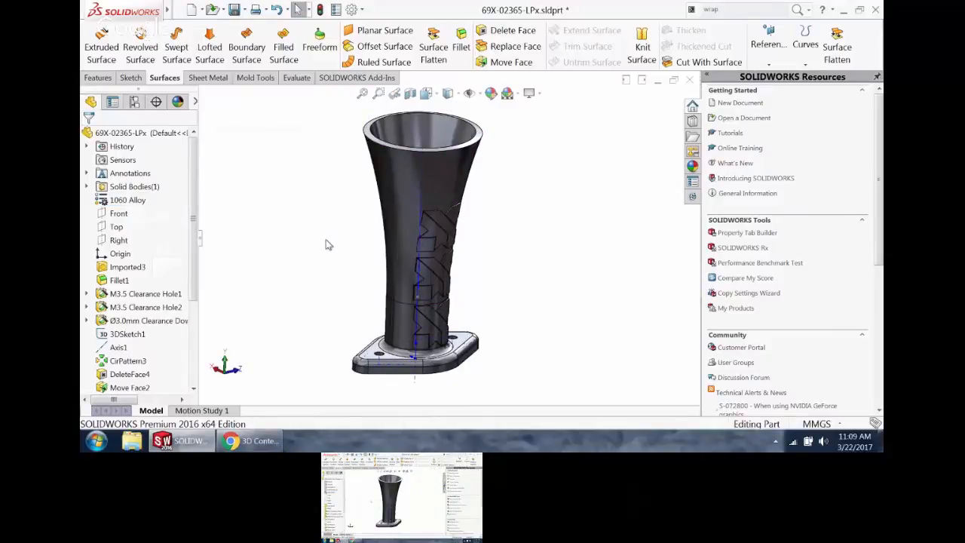
left_click(235, 10)
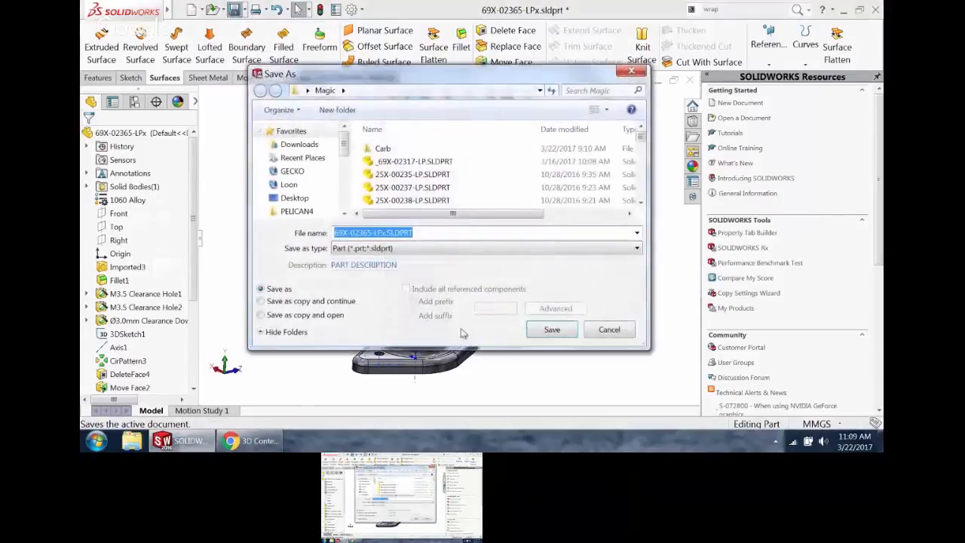
left_click(557, 332)
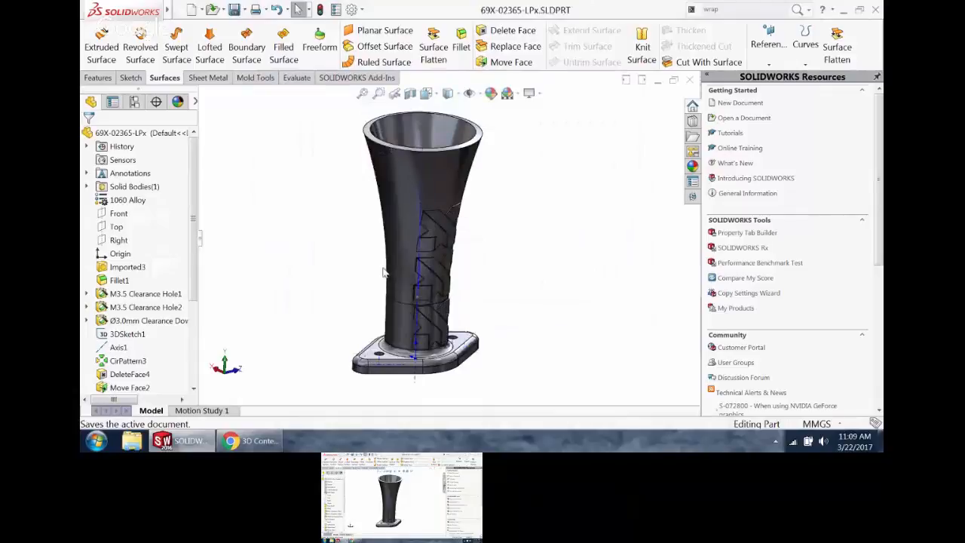
- Examine the thickened logo and the extruded logo below it up close on the tube
middle_click_drag(385, 270, 369, 209)
scroll(414, 233, "down", 4)
middle_click_drag(414, 233, 513, 183)
scroll(482, 256, "down", 1)
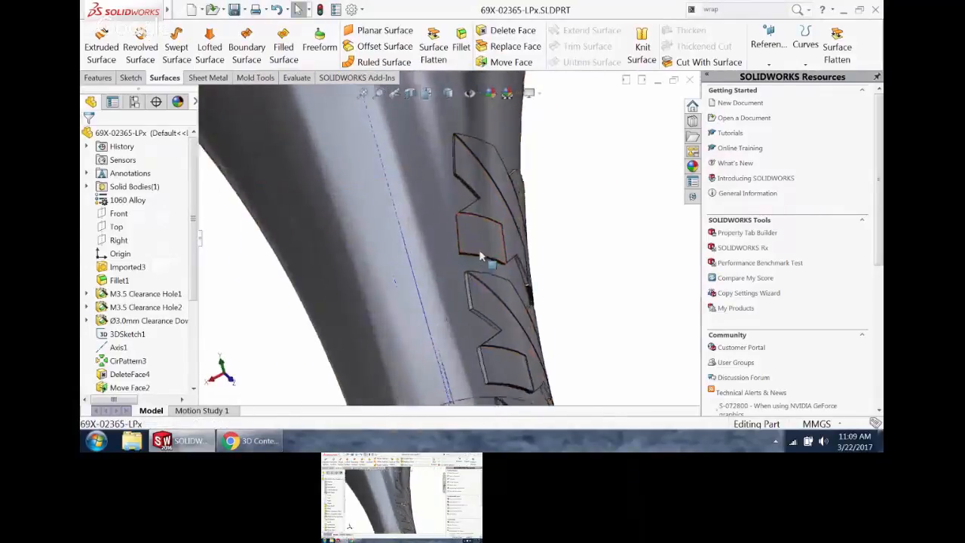
scroll(474, 249, "up", 2)
left_click(98, 78)
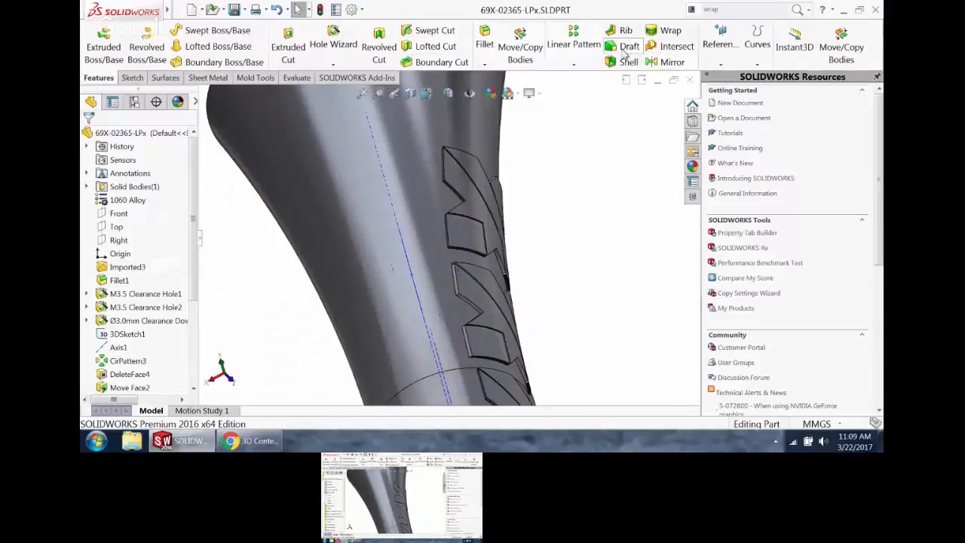
scroll(480, 214, "down", 5)
scroll(423, 226, "up", 3)
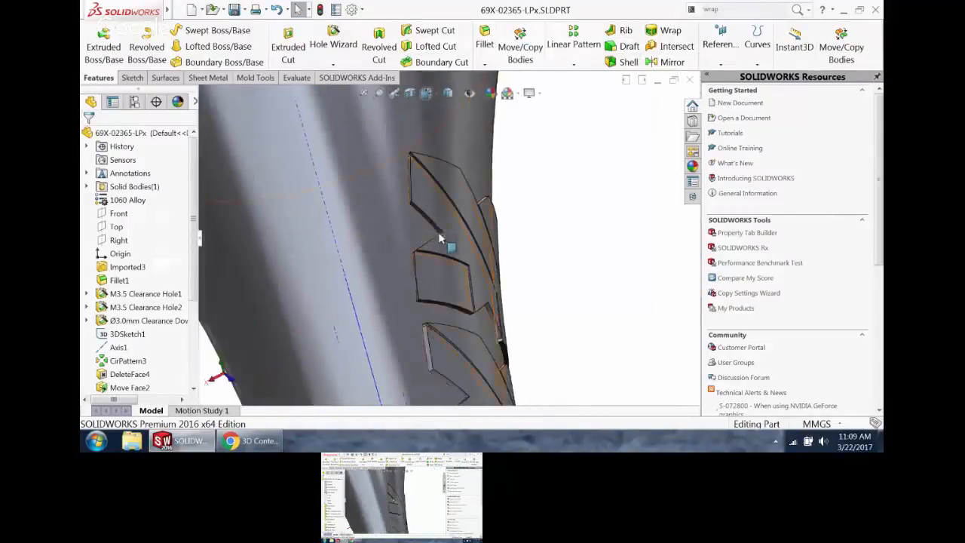
scroll(441, 238, "down", 1)
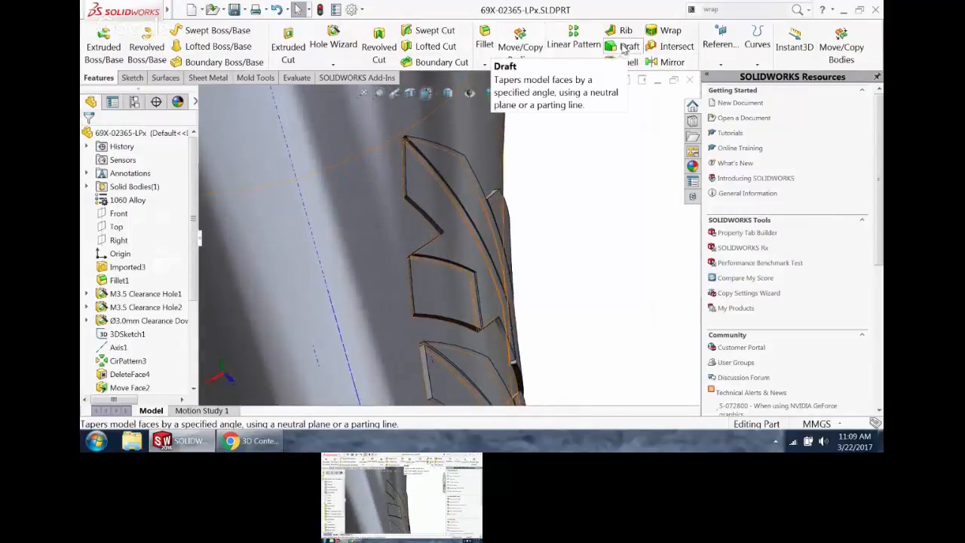
left_click(624, 47)
scroll(487, 308, "up", 3)
scroll(394, 292, "down", 4)
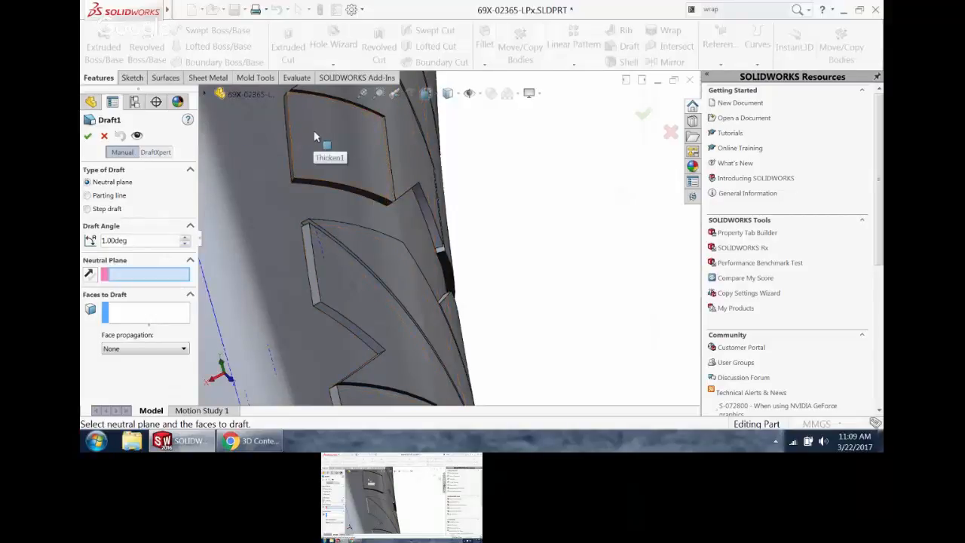
left_click(96, 197)
left_click(153, 286)
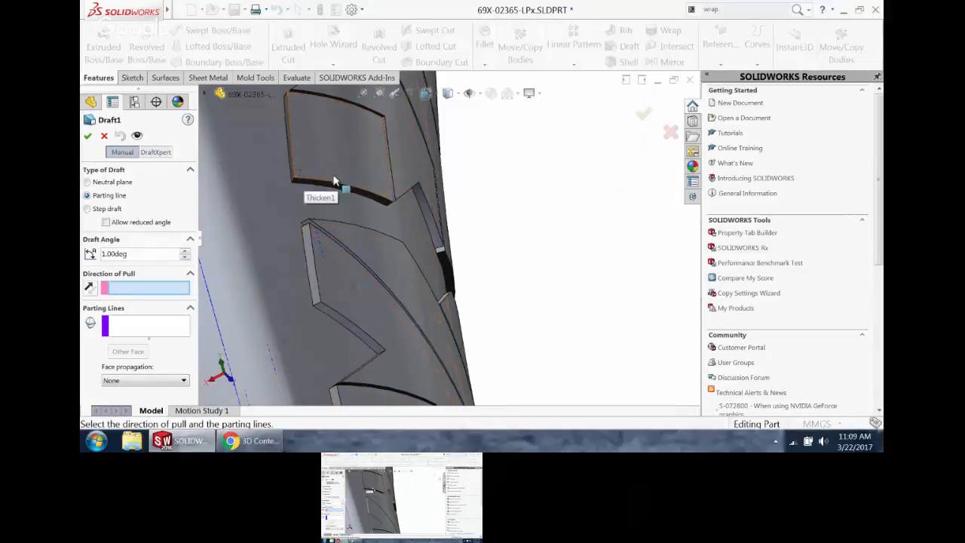
scroll(339, 170, "up", 5)
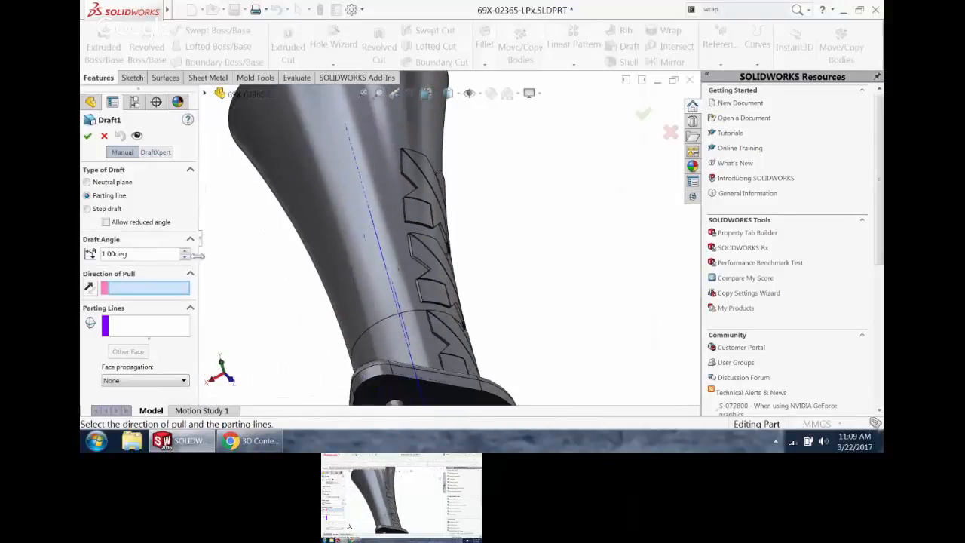
left_click(104, 137)
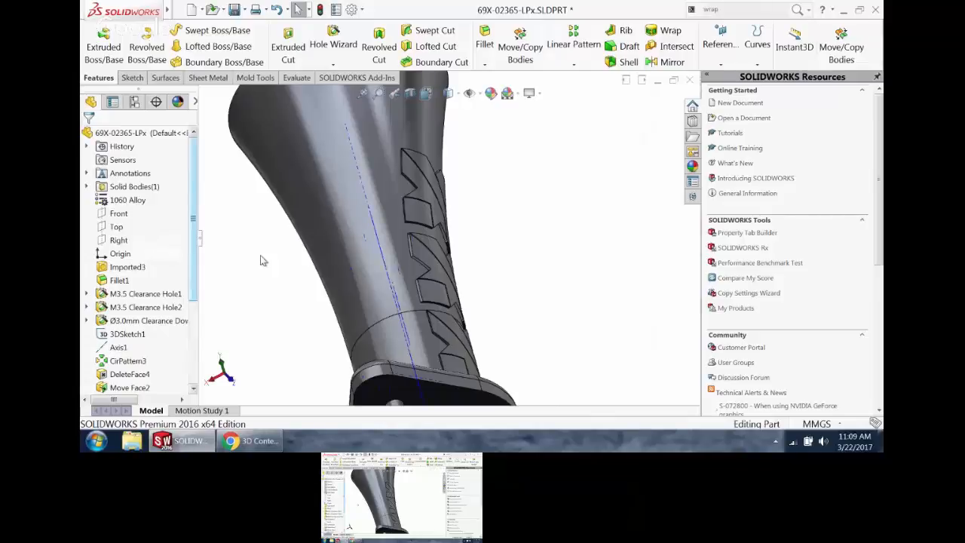
- Try a parting line draft of 1 degree on the upper logo's vertical side edge, using the Right plane as direction of pull
middle_click_drag(263, 261, 275, 243)
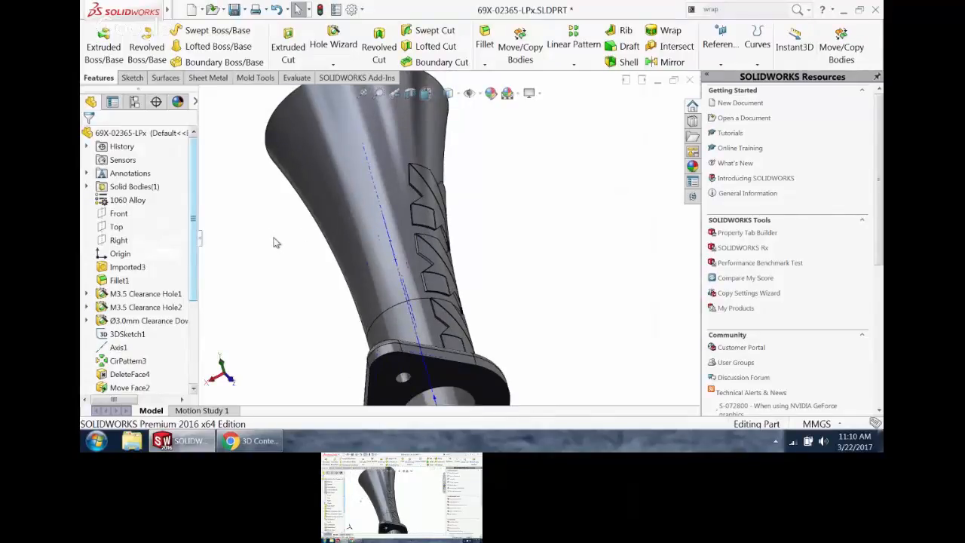
scroll(430, 192, "down", 5)
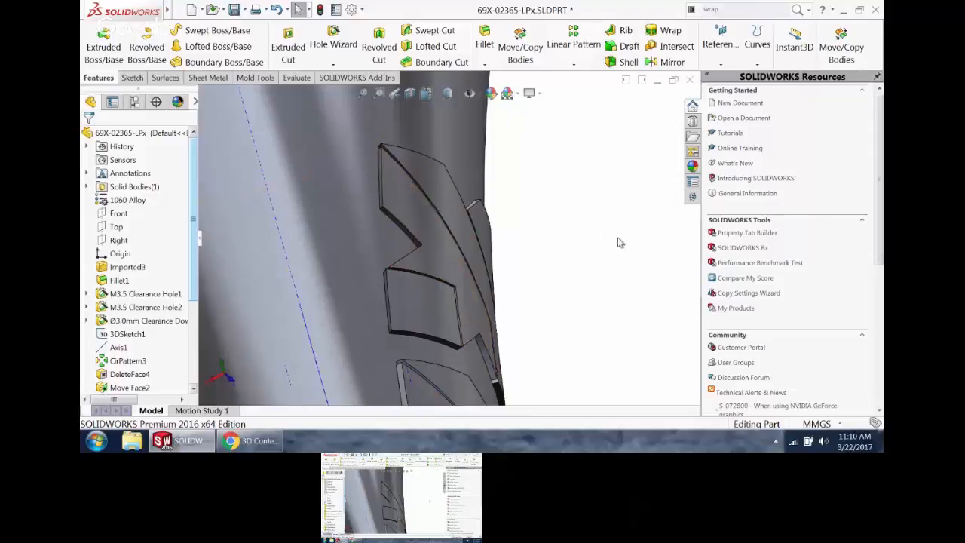
middle_click_drag(616, 238, 608, 239)
scroll(608, 239, "up", 2)
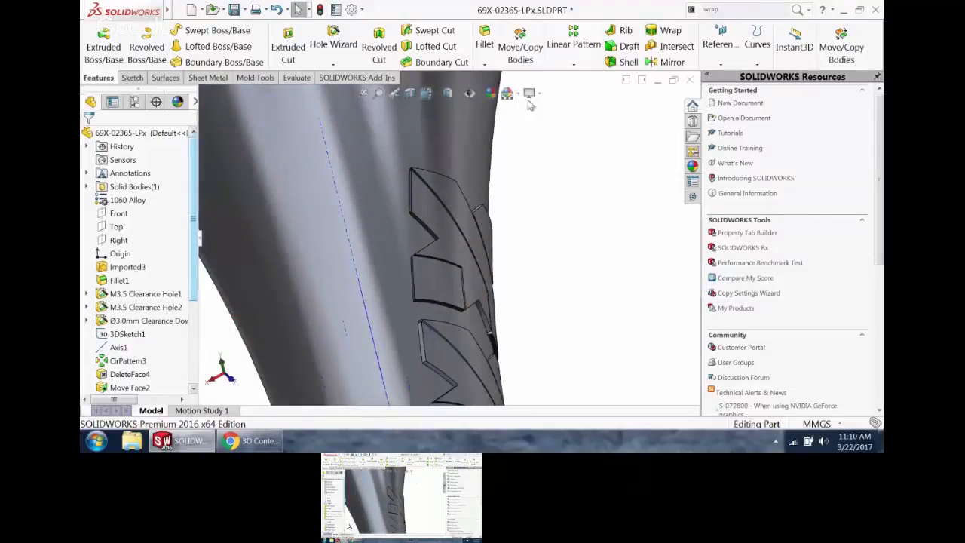
left_click(626, 46)
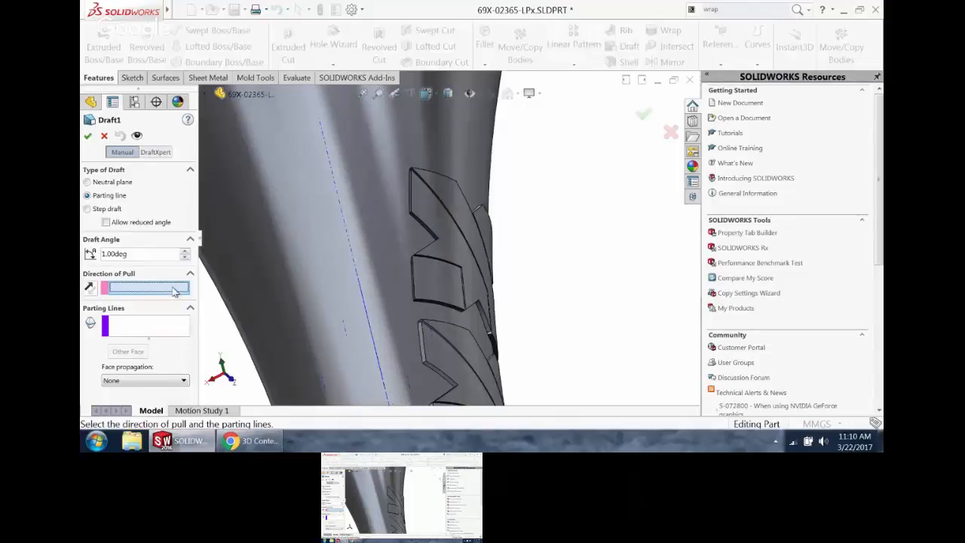
scroll(227, 269, "down", 1)
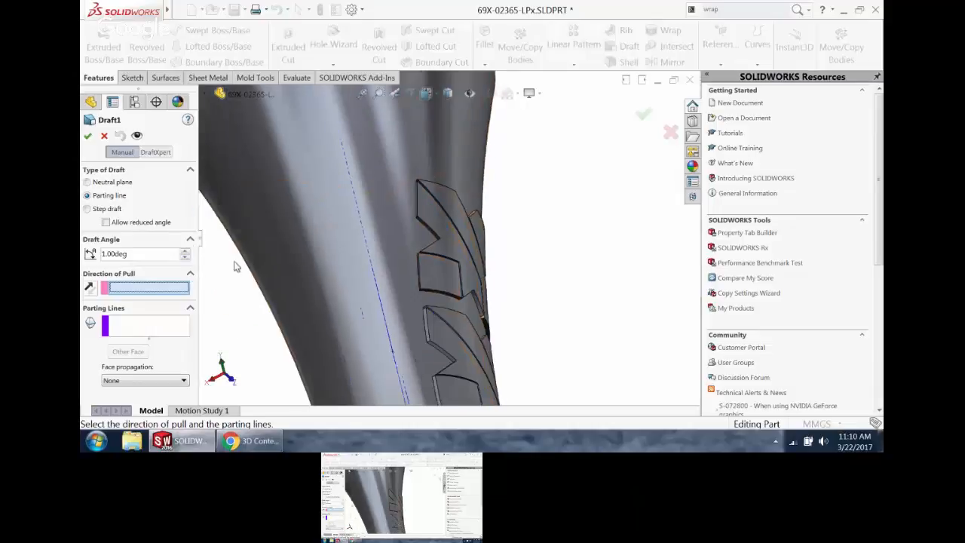
scroll(411, 210, "down", 2)
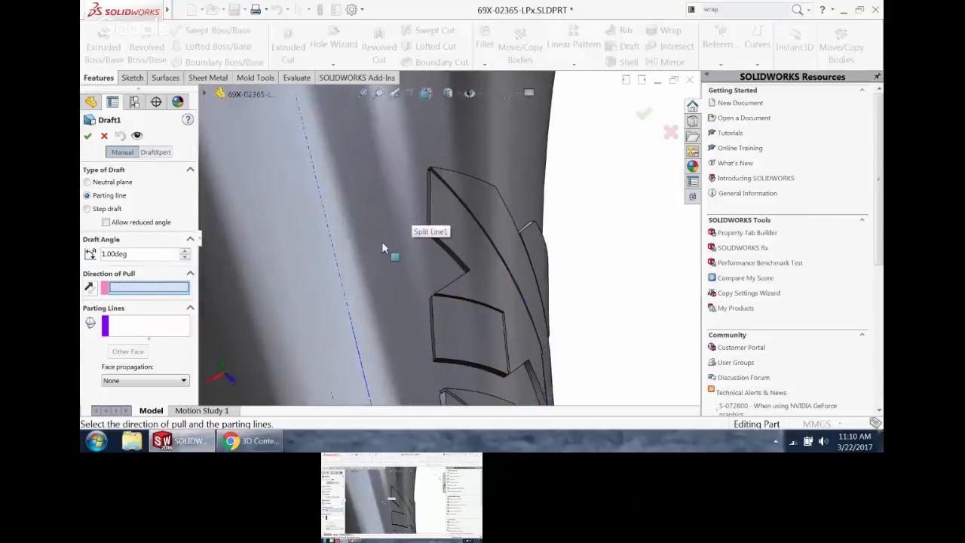
scroll(381, 249, "up", 3)
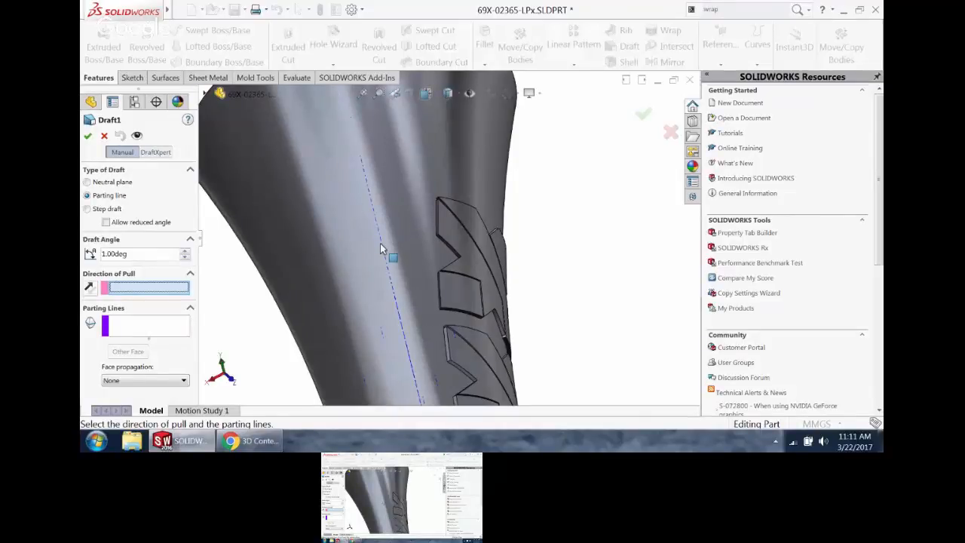
scroll(341, 250, "up", 2)
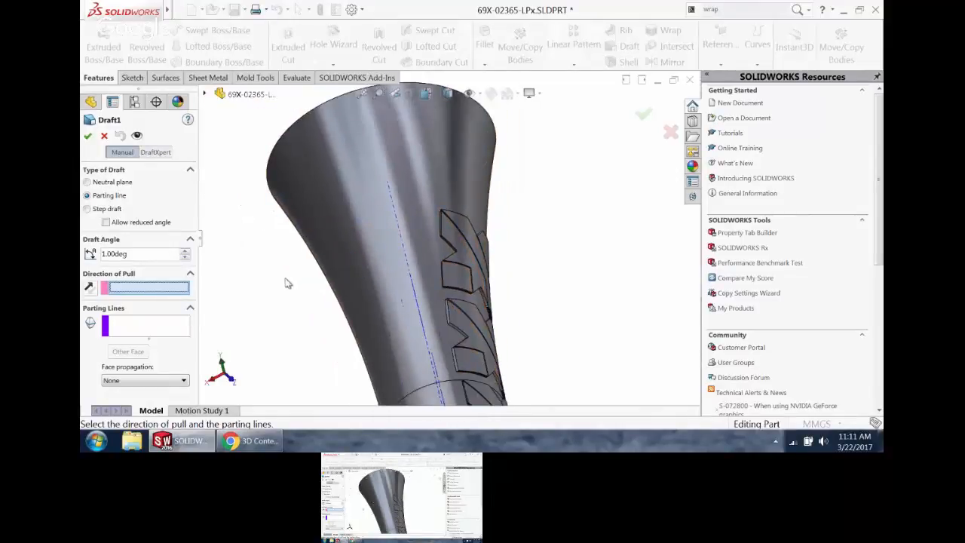
left_click(204, 94)
left_click(262, 202)
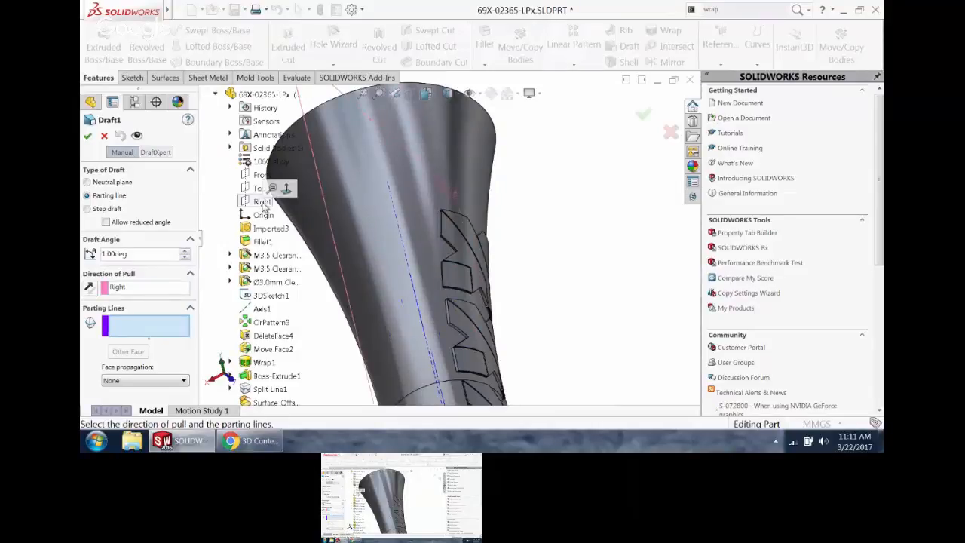
left_click(154, 331)
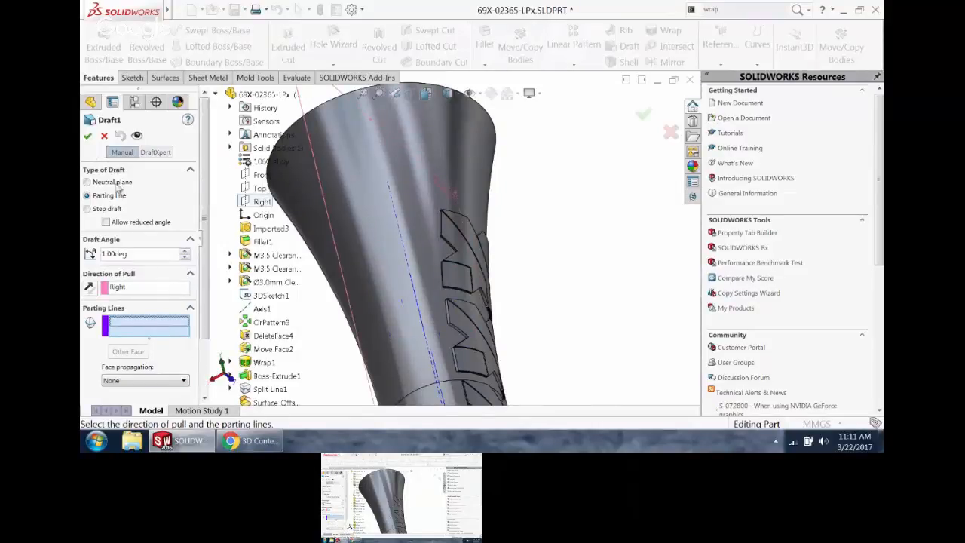
scroll(421, 214, "down", 8)
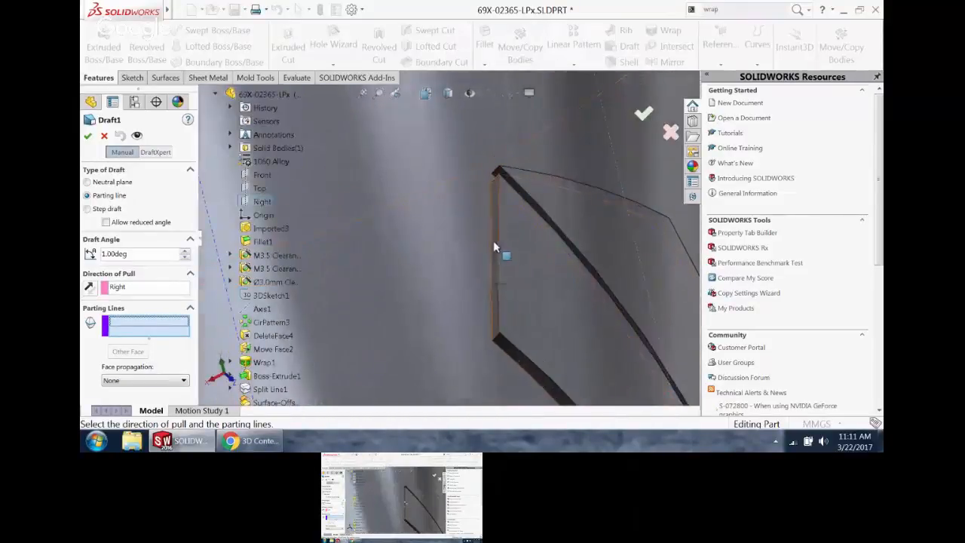
left_click(494, 249)
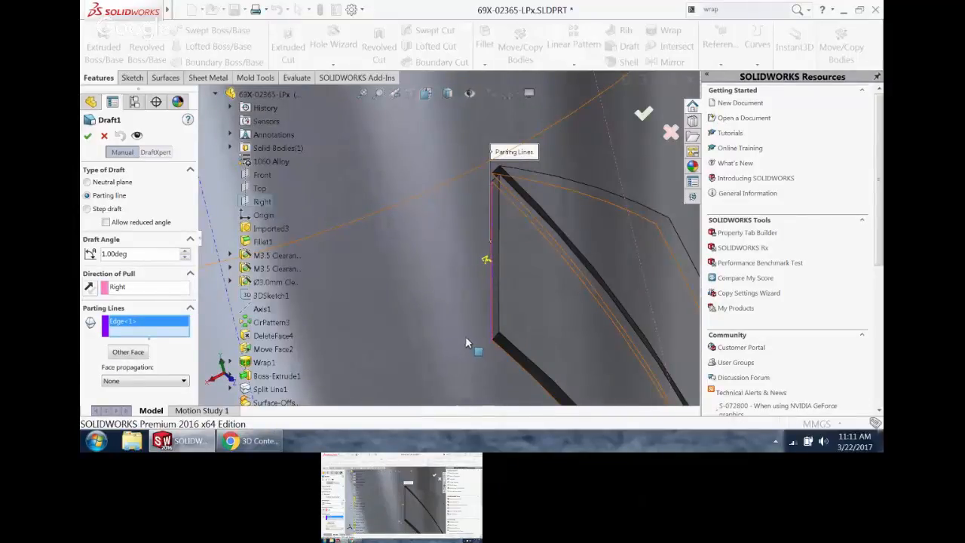
- Clear the Right plane from the draft's direction of pull, inspect the logo faces for another reference, and cancel the draft
scroll(466, 343, "up", 3)
left_click(150, 295)
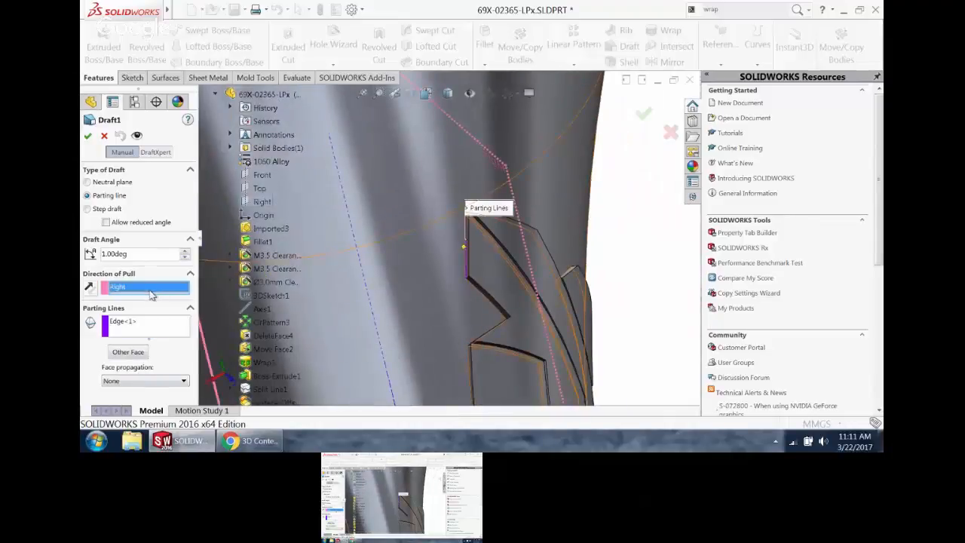
key("Delete")
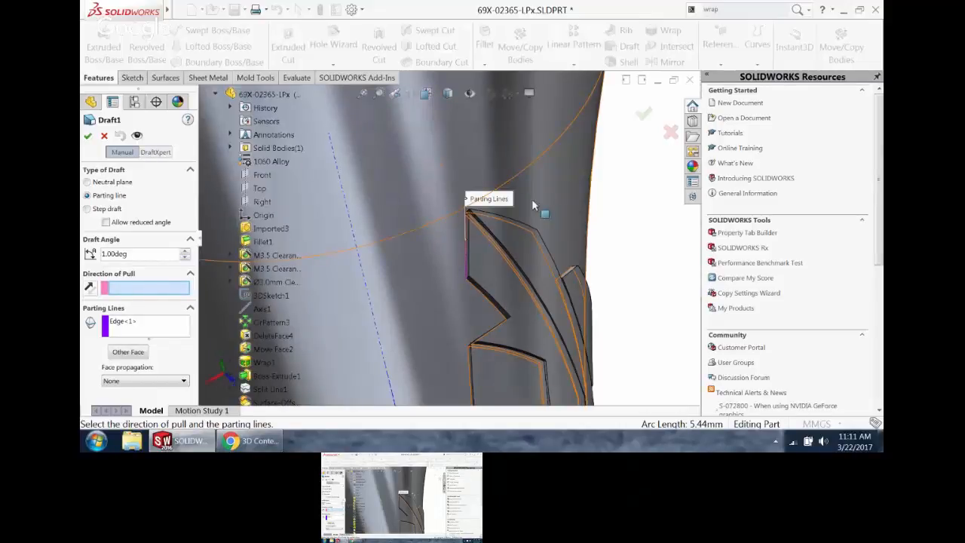
scroll(523, 256, "up", 5)
scroll(498, 249, "down", 6)
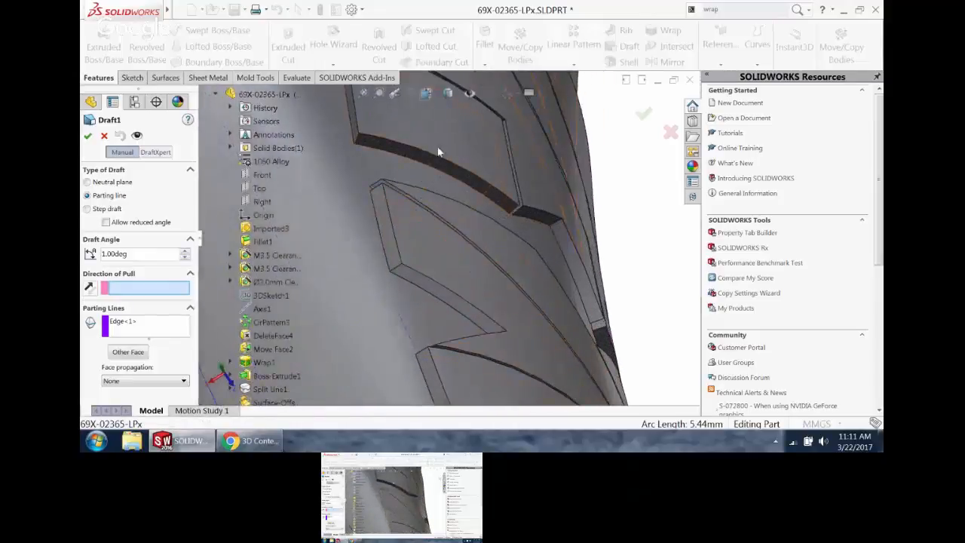
scroll(427, 189, "down", 2)
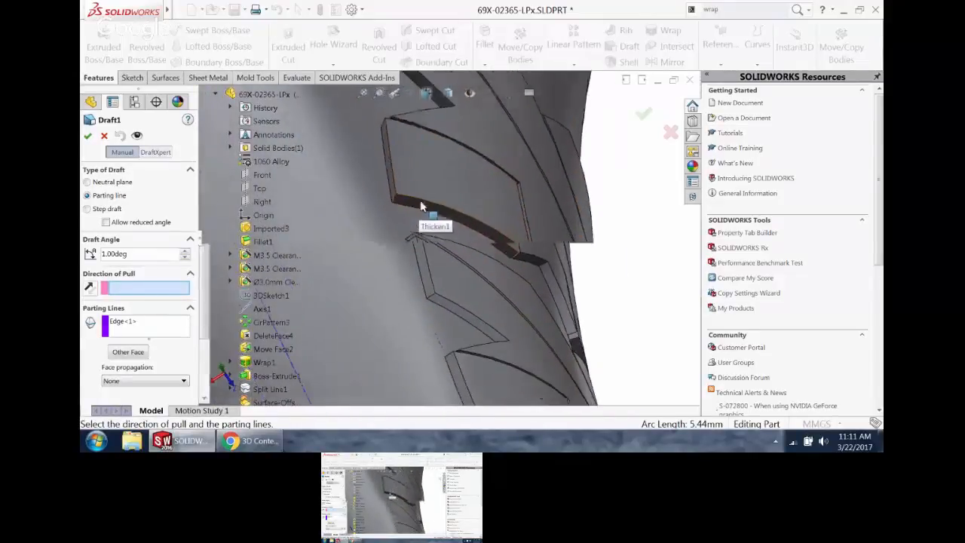
scroll(421, 202, "up", 3)
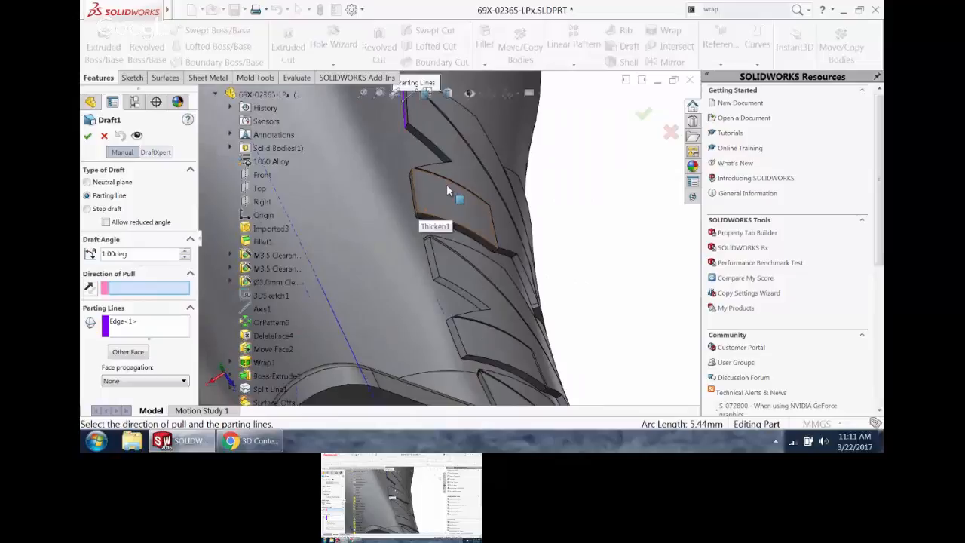
scroll(351, 188, "up", 2)
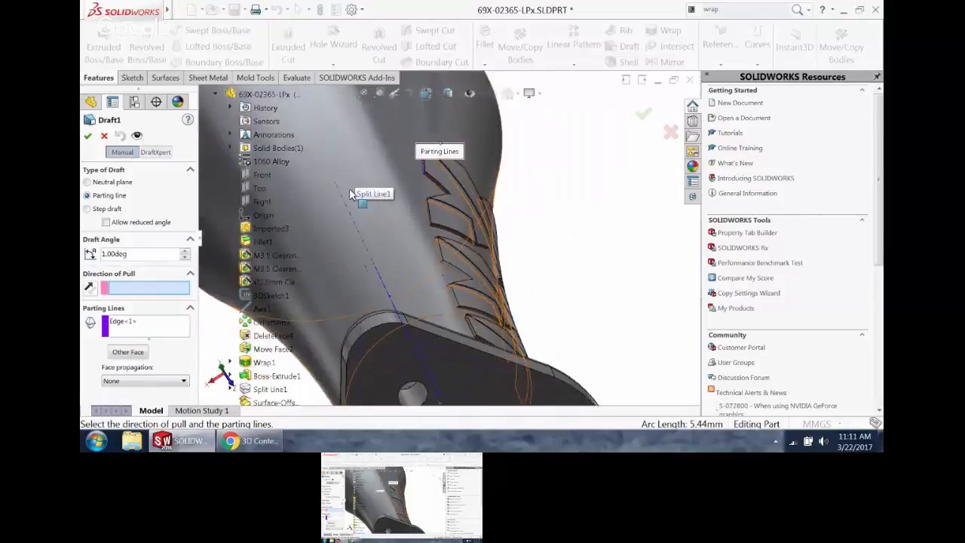
left_click(138, 291)
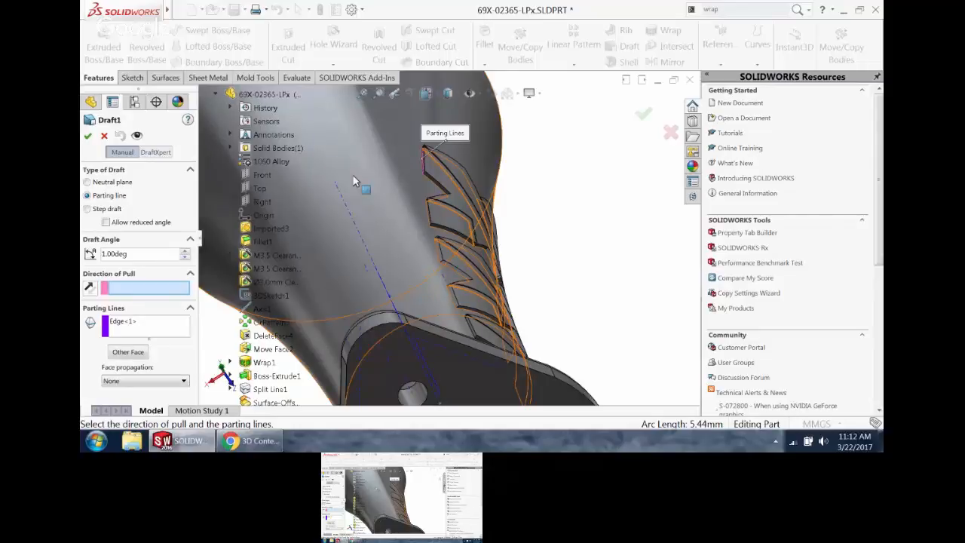
left_click(105, 137)
key("f")
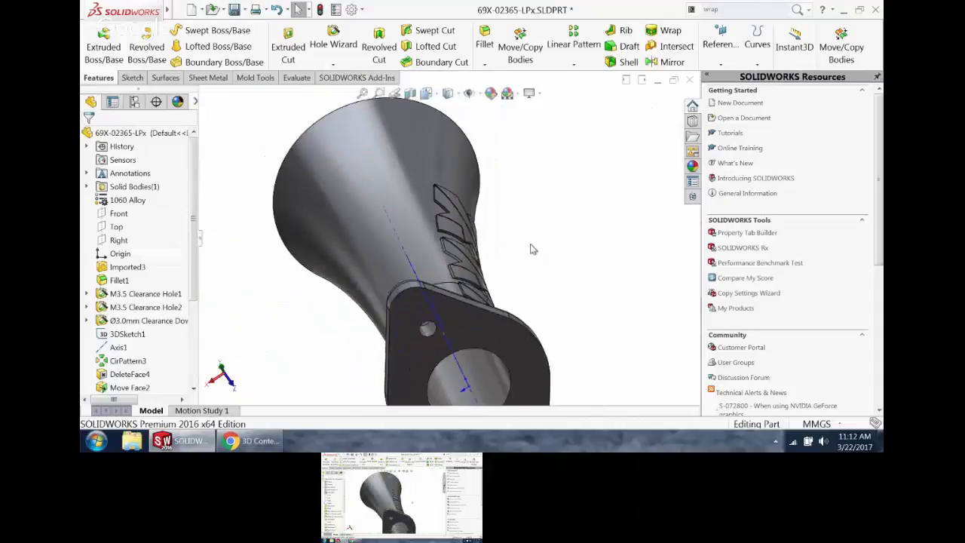
middle_click_drag(530, 249, 480, 261)
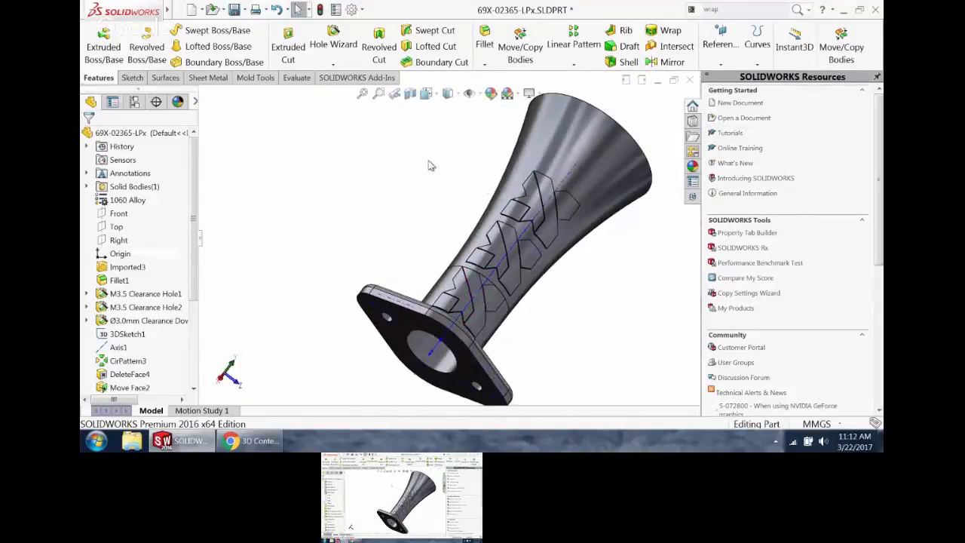
- Switch to 3D ContentCentral in Chrome and browse its full alphabetical list of parts suppliers
left_click(251, 441)
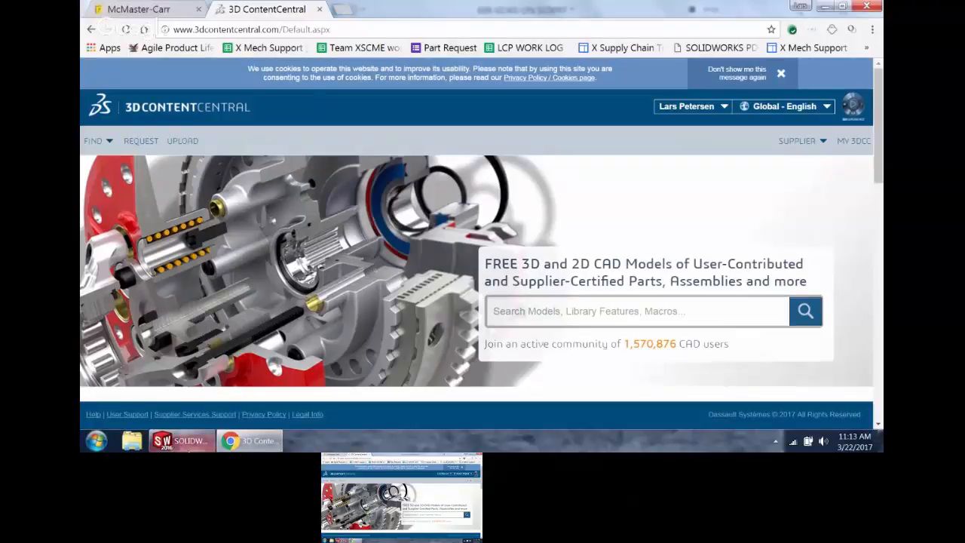
mouse_move(188, 448)
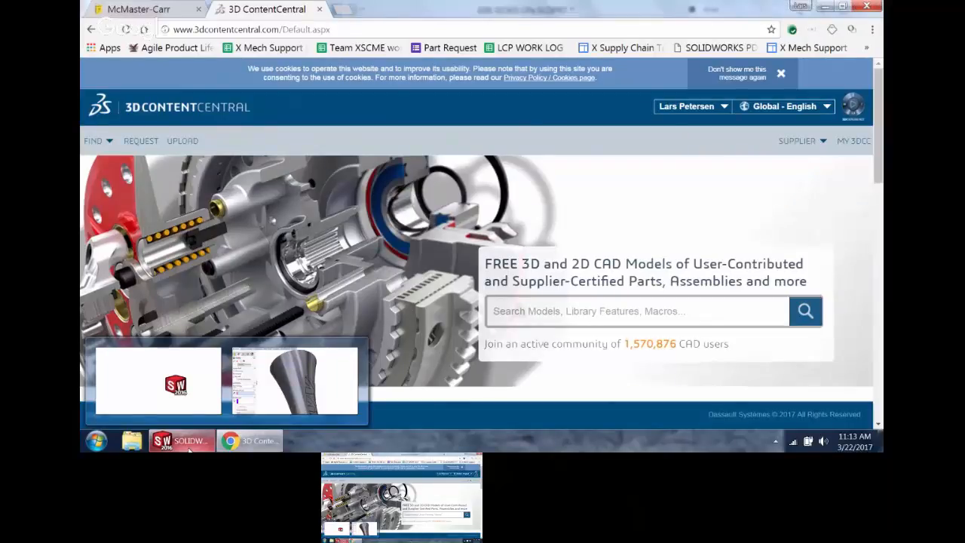
mouse_move(108, 402)
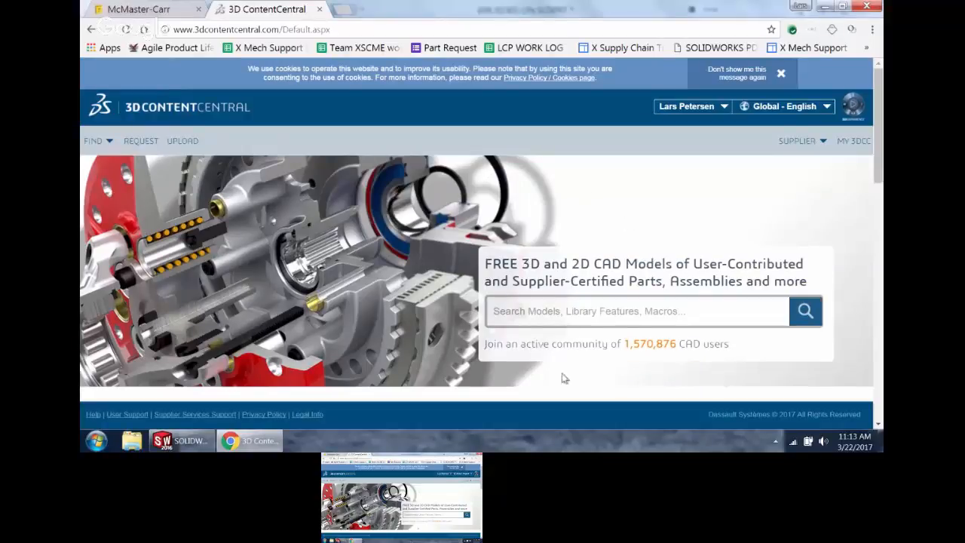
scroll(631, 233, "down", 5)
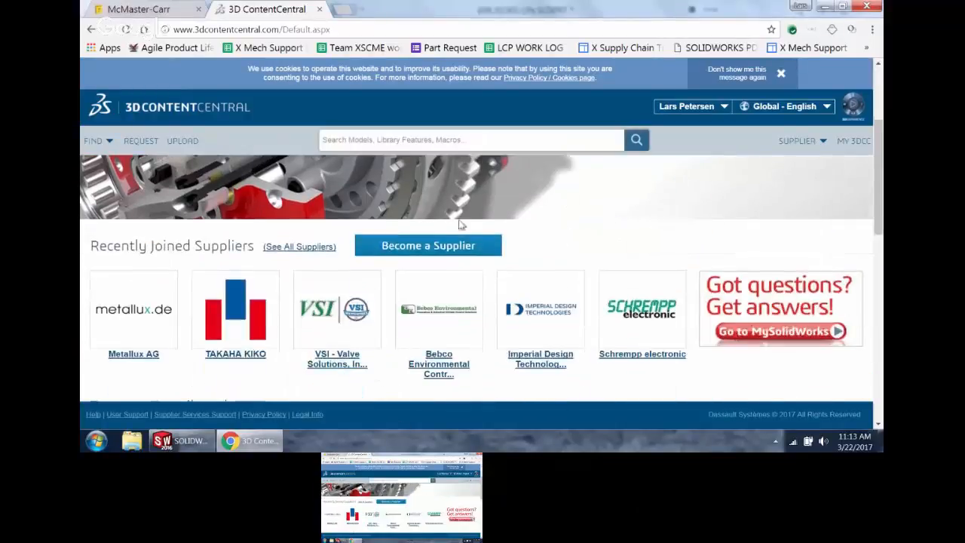
left_click(323, 253)
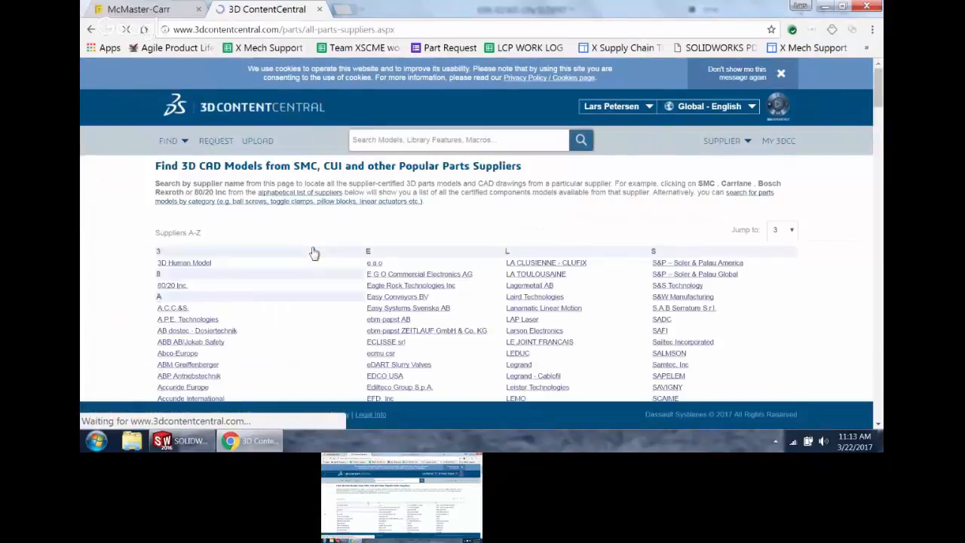
scroll(380, 249, "down", 3)
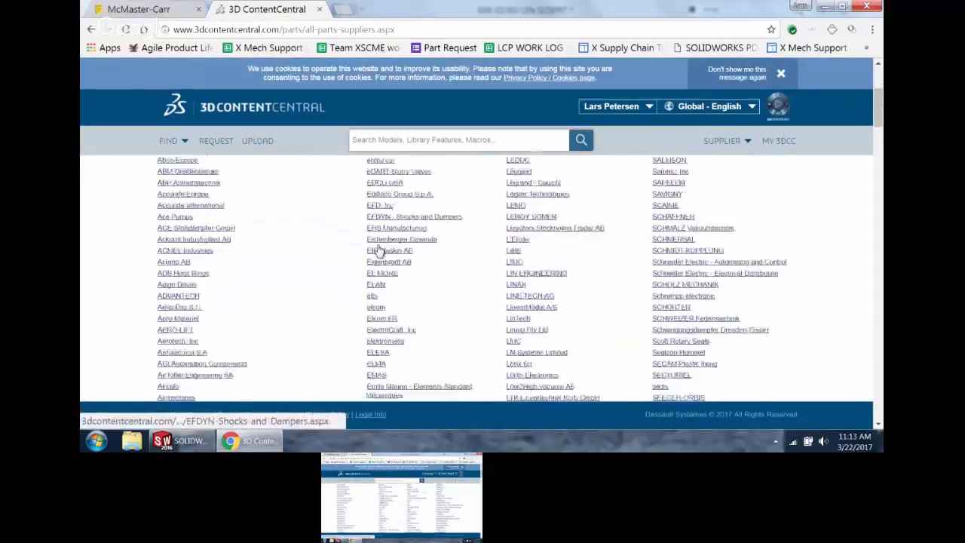
scroll(380, 249, "down", 2)
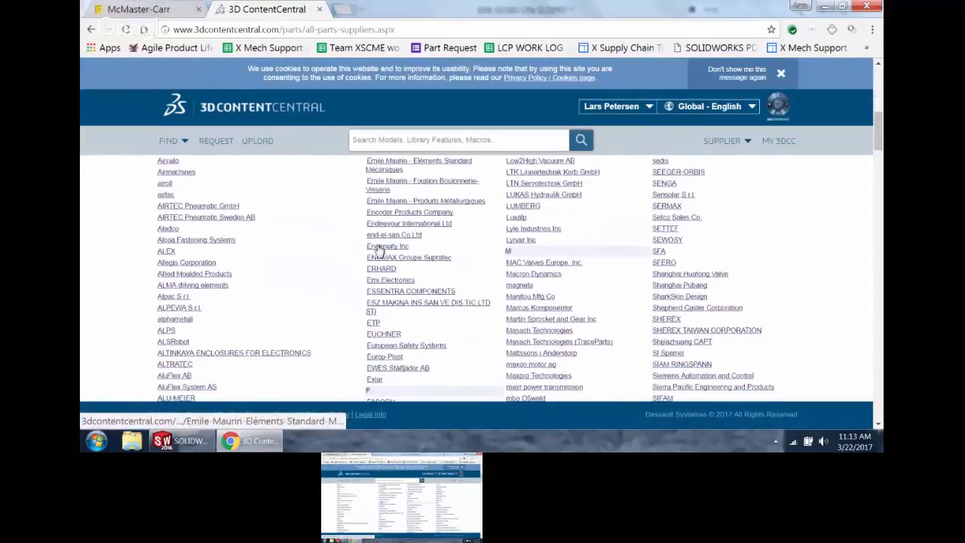
scroll(380, 249, "up", 3)
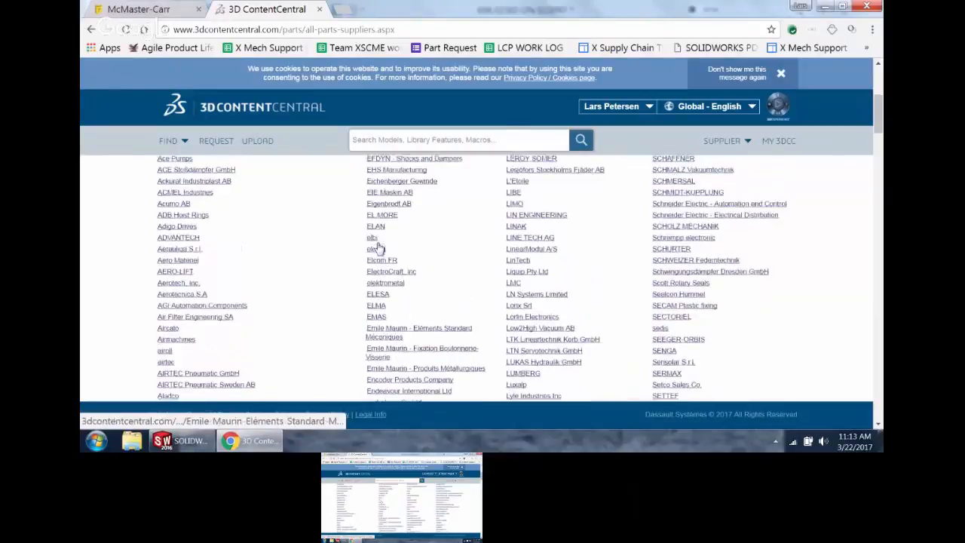
scroll(379, 249, "up", 4)
scroll(372, 249, "down", 2)
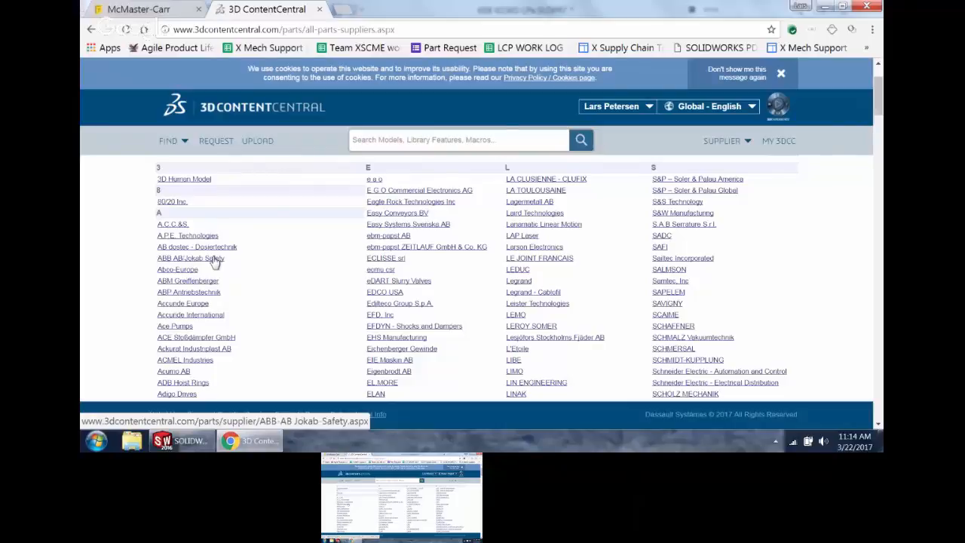
- Search 3D ContentCentral for "carbu" and look through the listed models
left_click(450, 138)
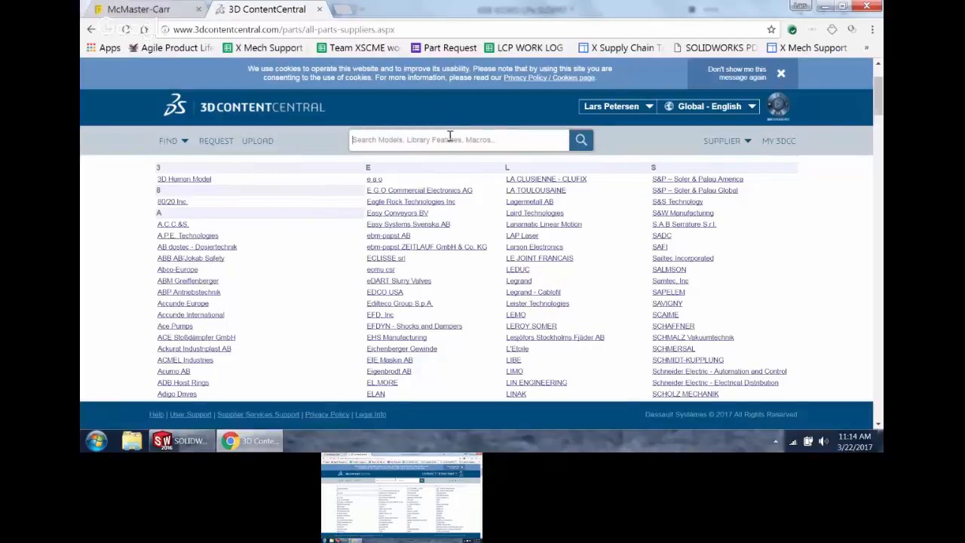
type("carb")
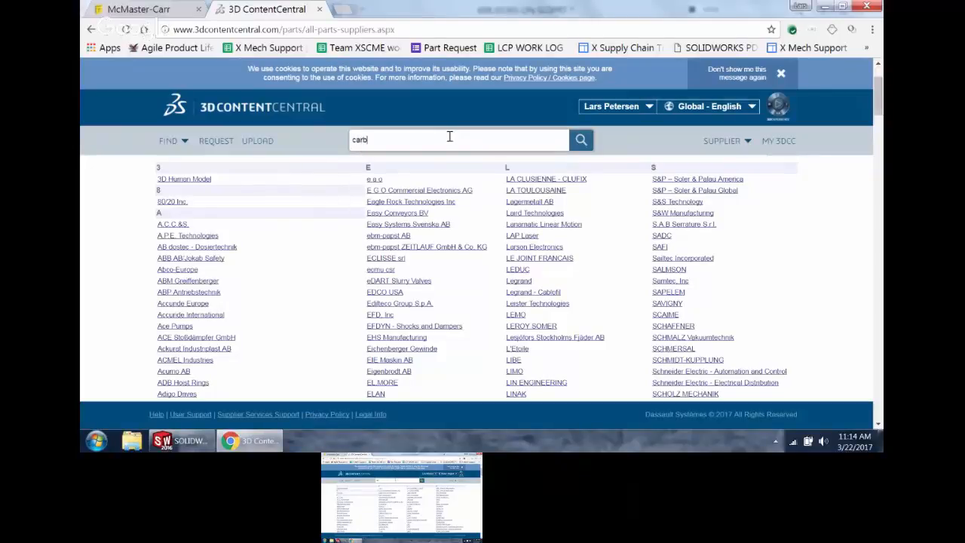
type("u")
key("Return")
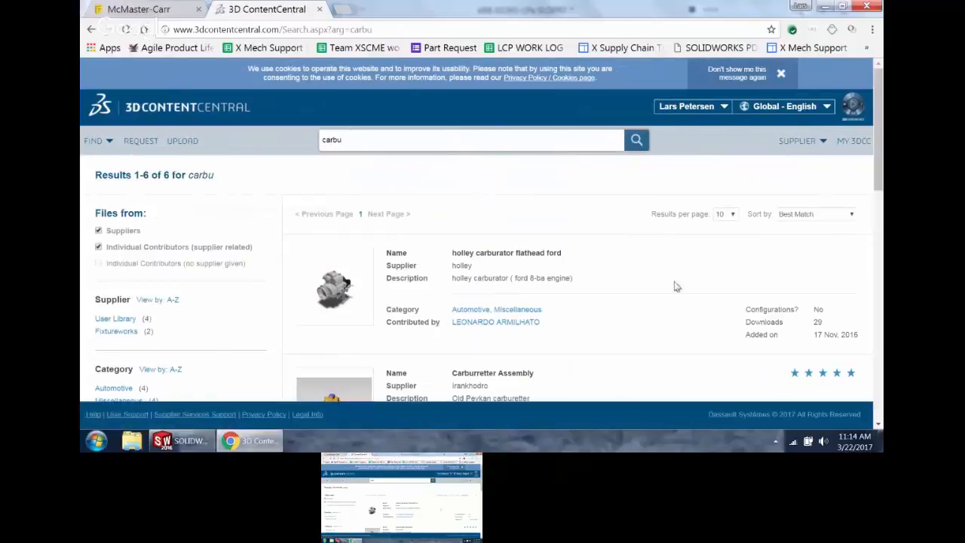
scroll(602, 267, "down", 1)
scroll(602, 267, "down", 3)
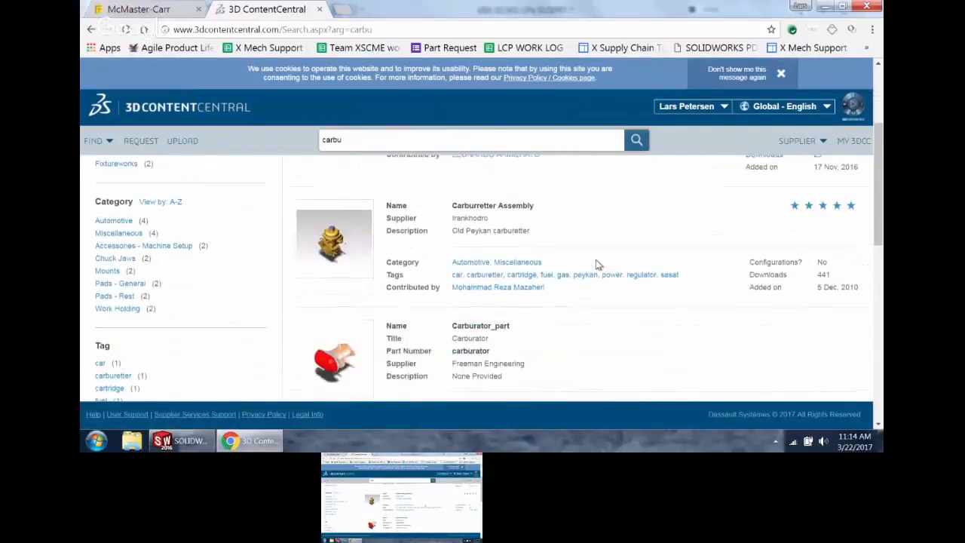
scroll(594, 263, "down", 2)
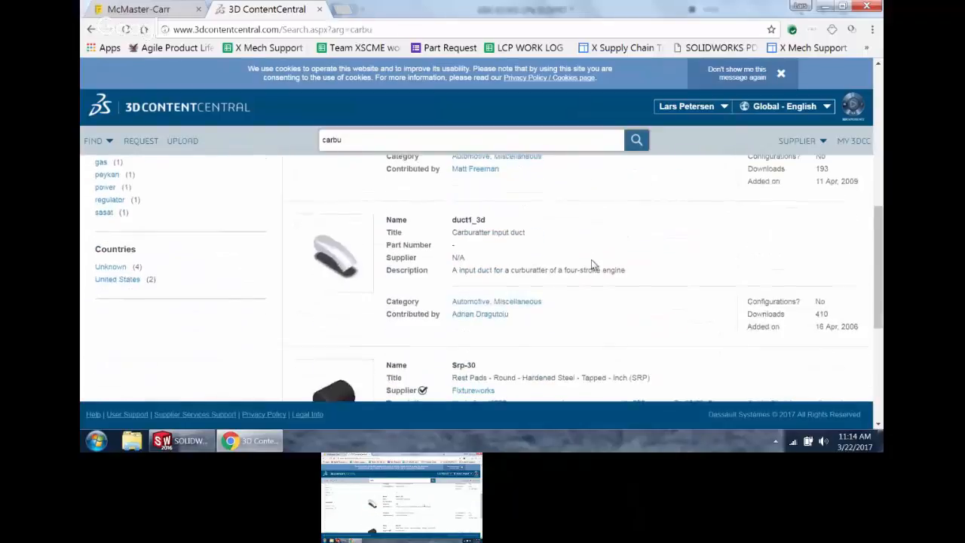
- Open the Carburretter Assembly model's download page from the search results
scroll(592, 263, "up", 2)
scroll(592, 265, "up", 1)
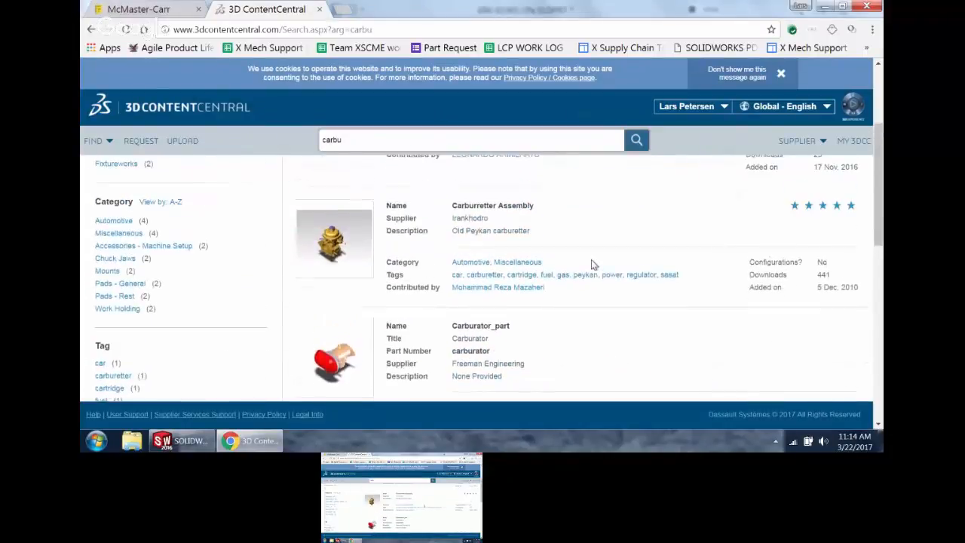
left_click(359, 248)
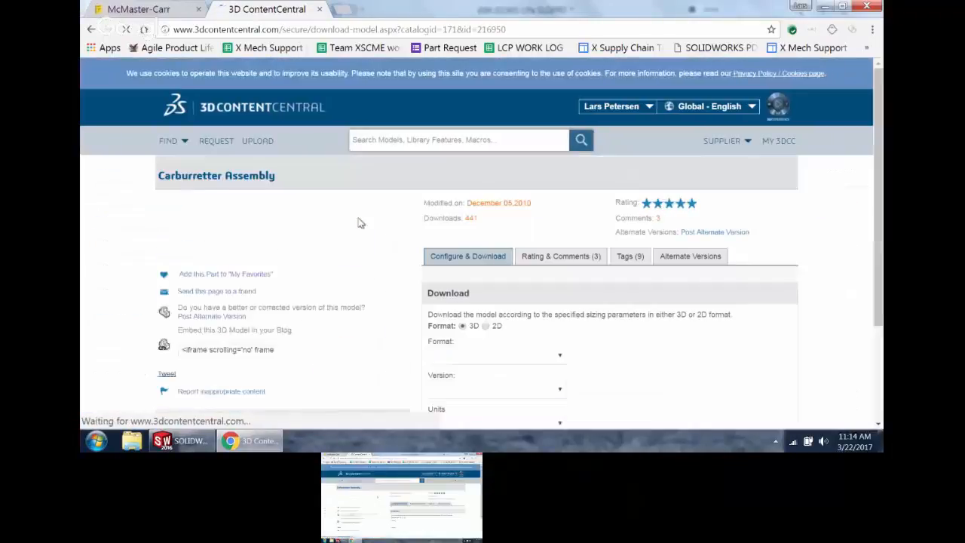
- Set the Carburretter Assembly's download version to 2016 and turn off the reminder to rate the model
scroll(383, 301, "down", 2)
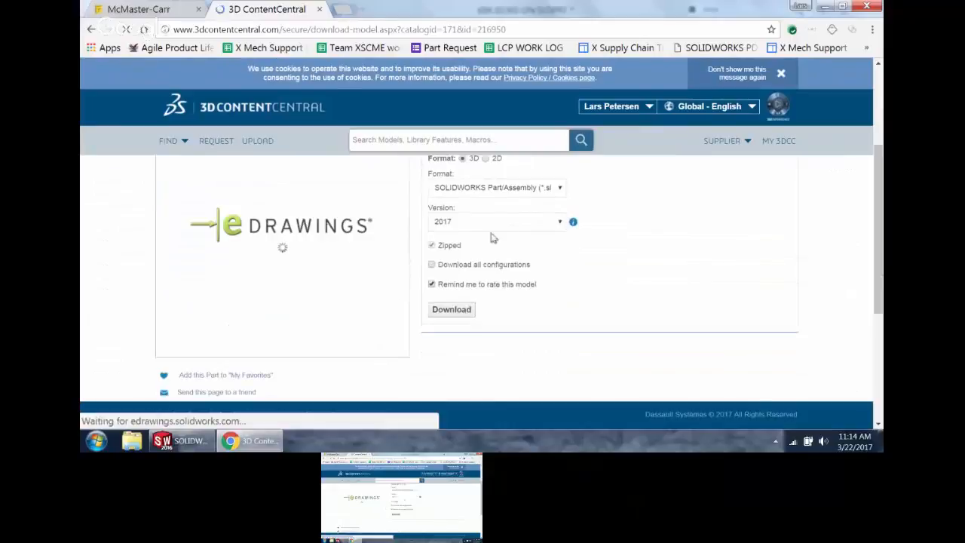
left_click(561, 224)
left_click(519, 246)
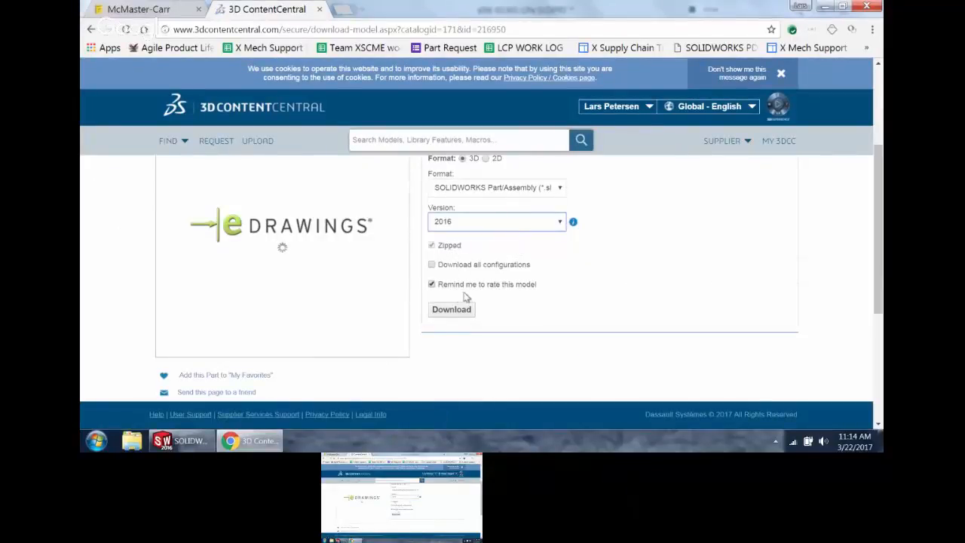
left_click(432, 287)
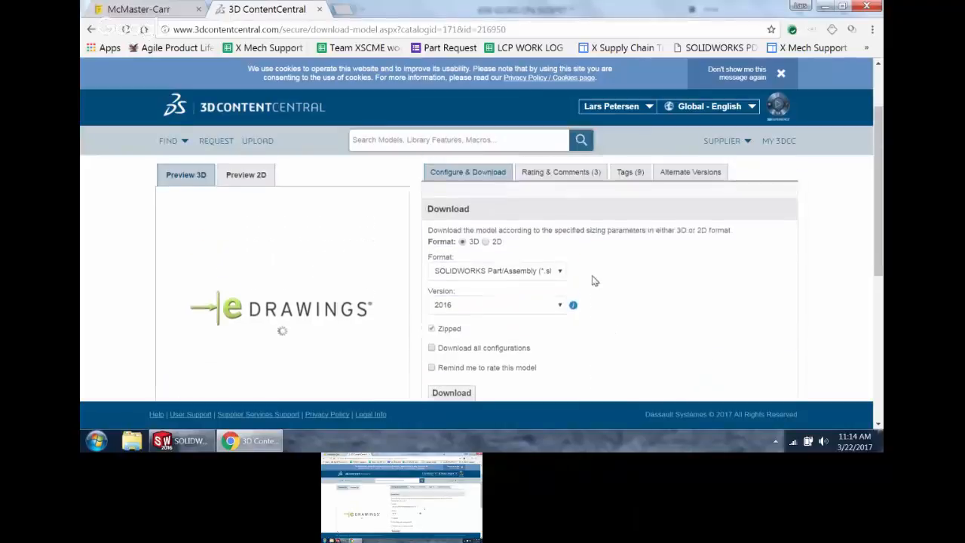
scroll(593, 281, "up", 1)
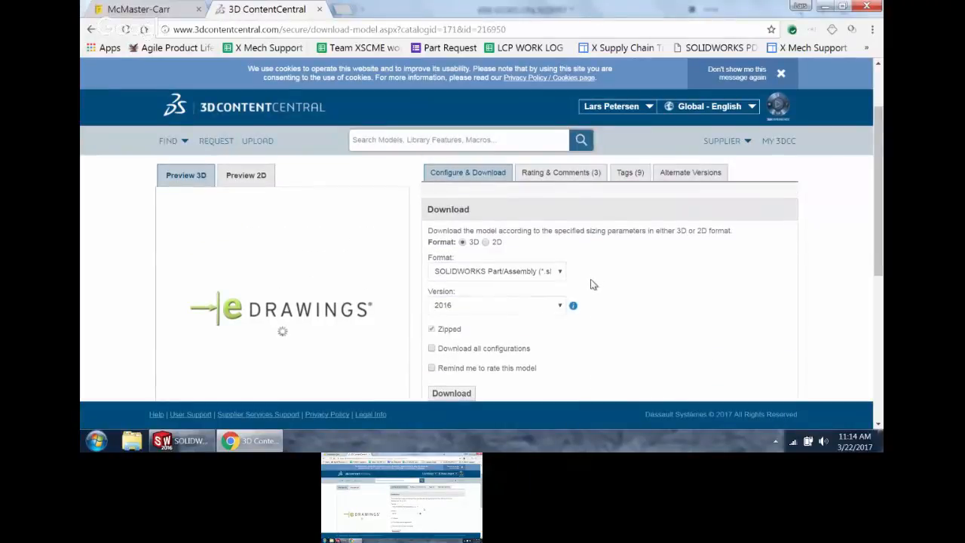
scroll(574, 279, "down", 1)
scroll(362, 257, "up", 1)
scroll(302, 276, "down", 1)
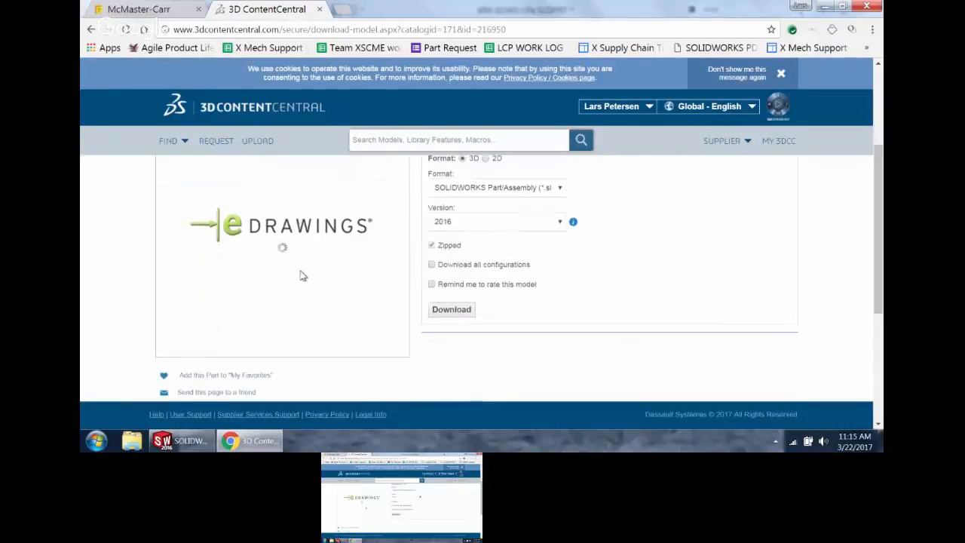
- Switch to SOLIDWORKS and open User Library-Carburretter Assembly.SLDASM from the Magic\Carb folder, filtering the files to top-level assemblies
left_click(196, 442)
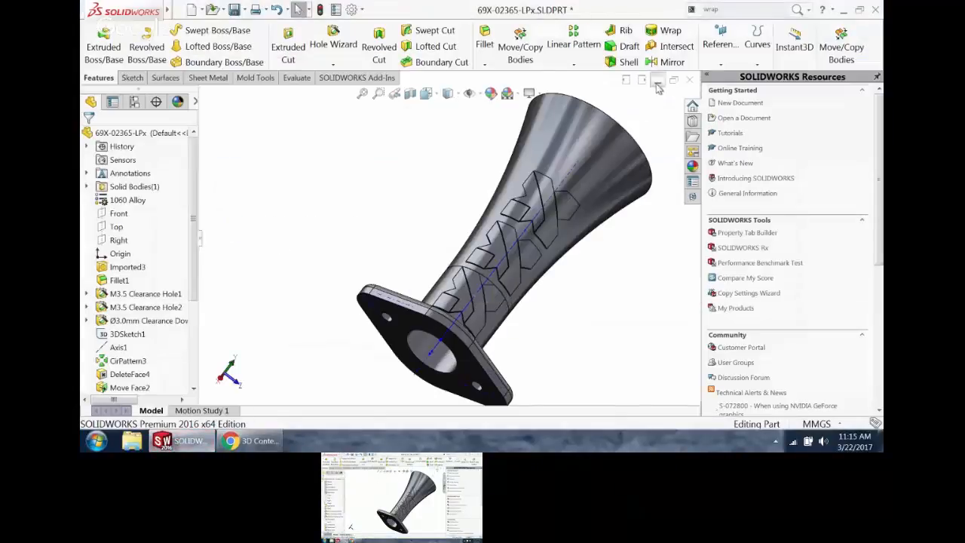
left_click(213, 11)
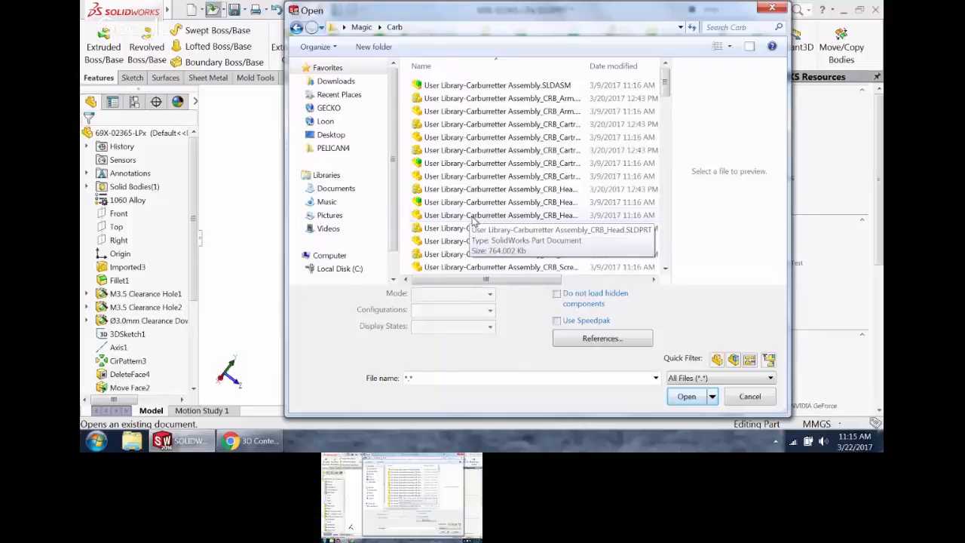
left_click(733, 360)
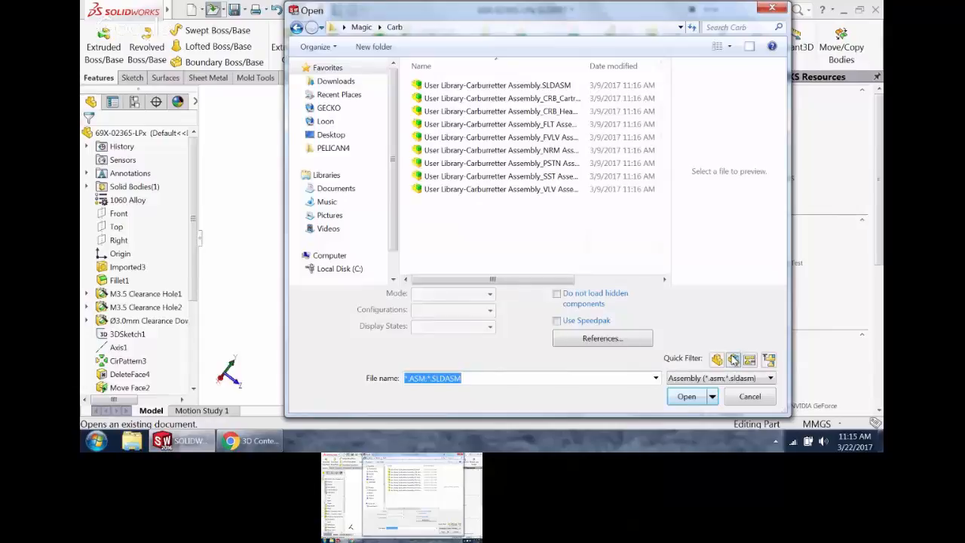
left_click(770, 360)
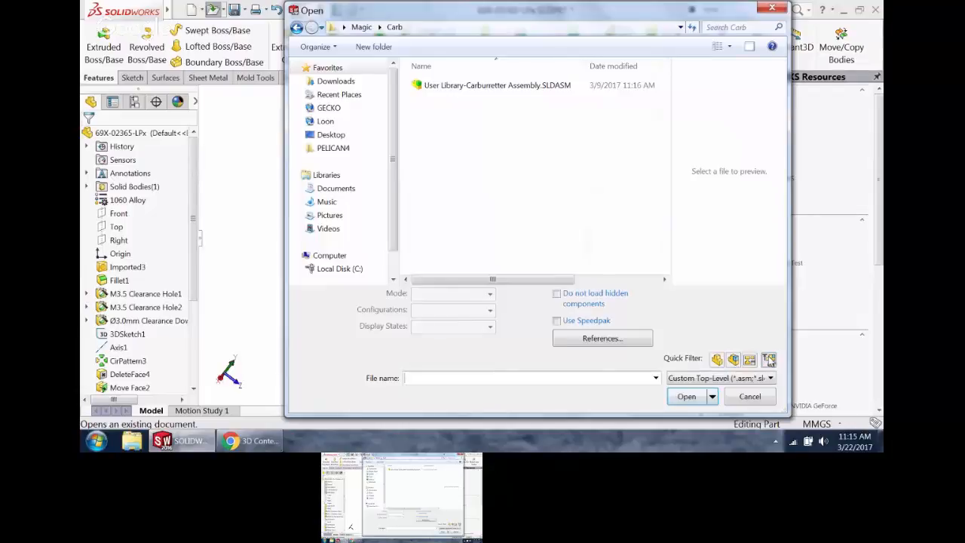
double_click(486, 87)
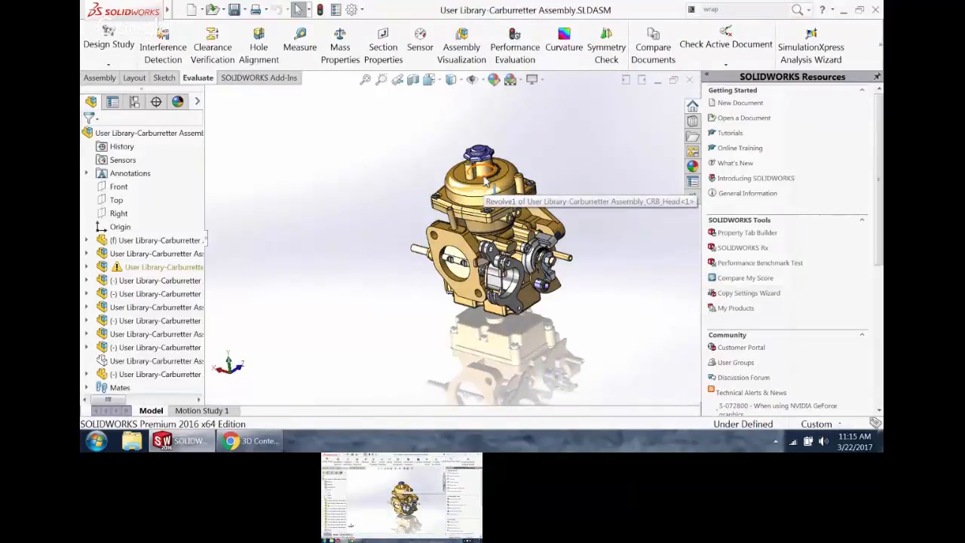
- Select the carburetor's domed head face and trace its selection breadcrumbs up to the head subassembly and the top-level assembly
middle_click_drag(573, 129, 528, 192)
scroll(516, 183, "down", 2)
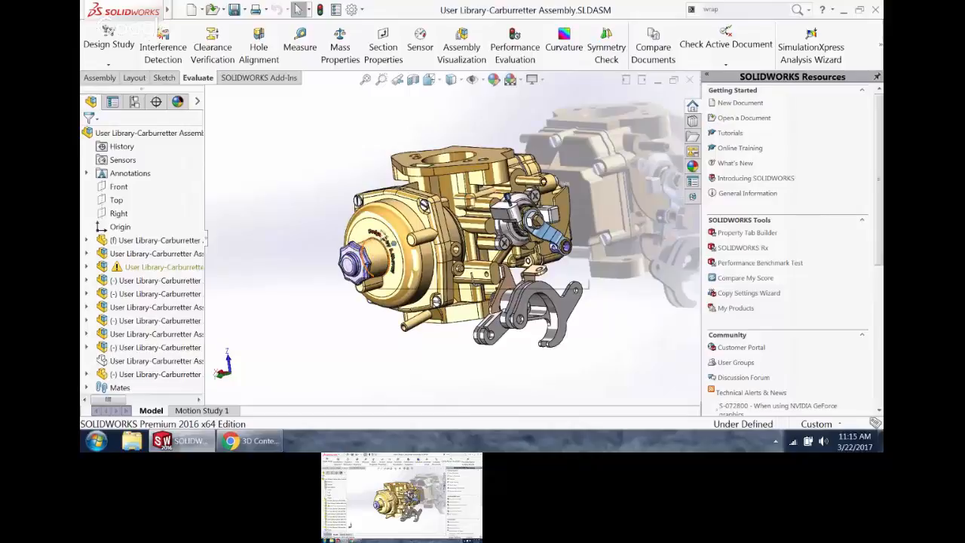
left_click(382, 230)
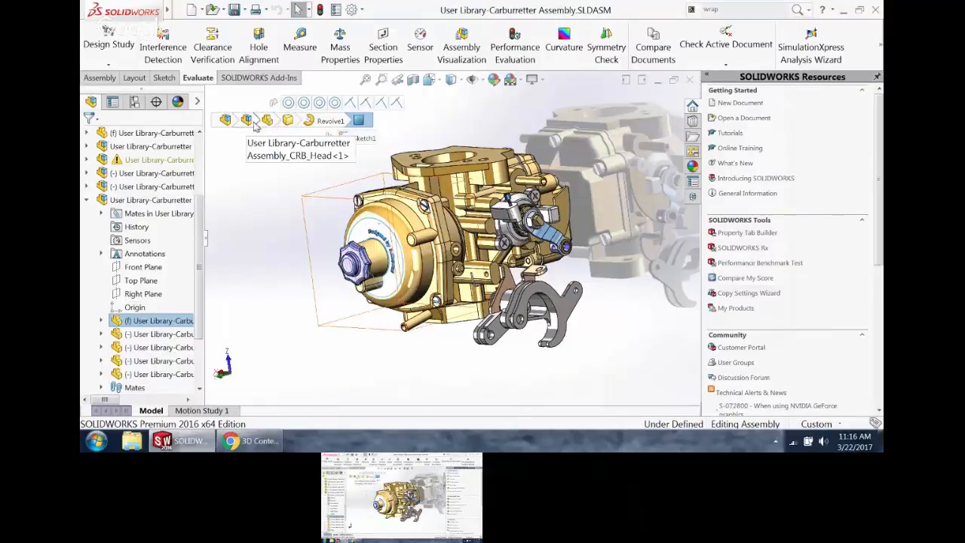
left_click(252, 125)
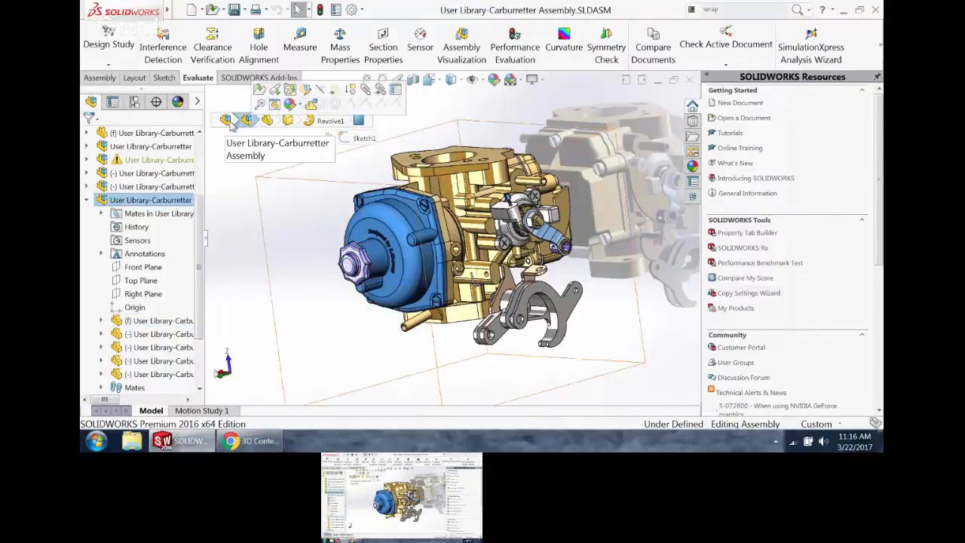
left_click(223, 123)
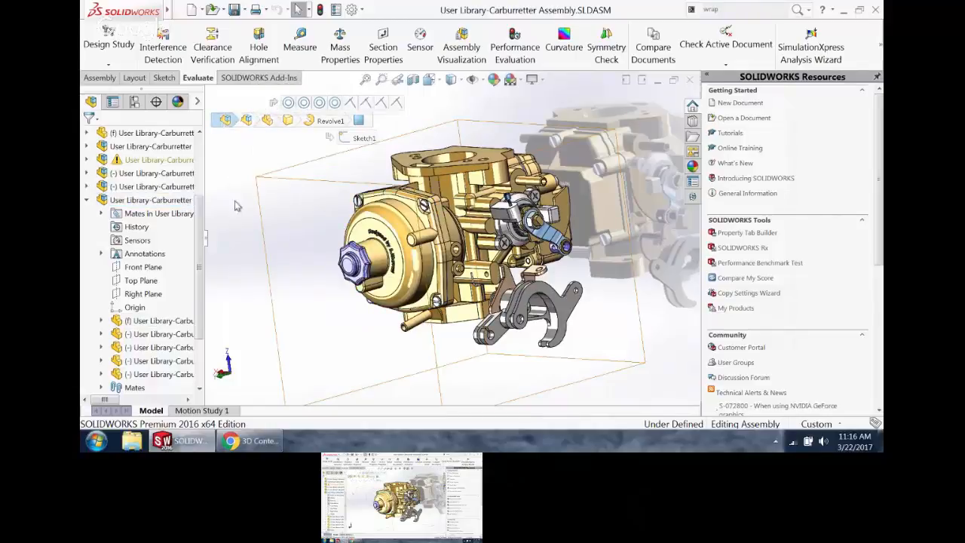
- Open the blue knob's parent subassembly in its own window, look at it, and close it again
left_click(359, 284)
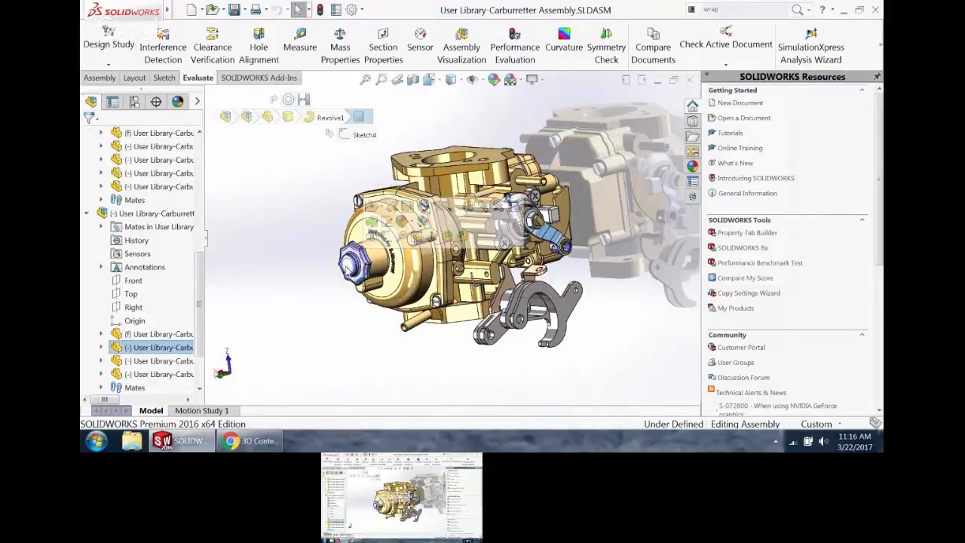
left_click(246, 117)
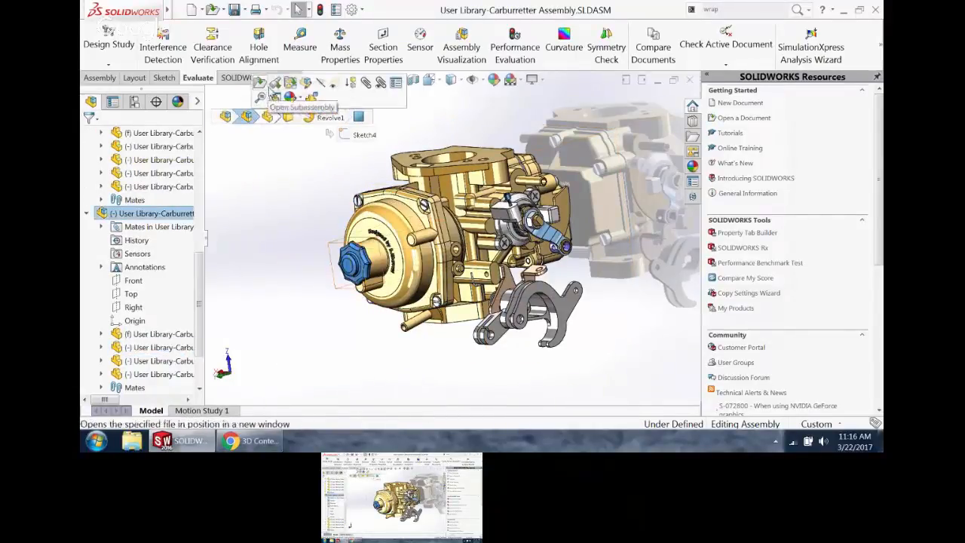
left_click(259, 81)
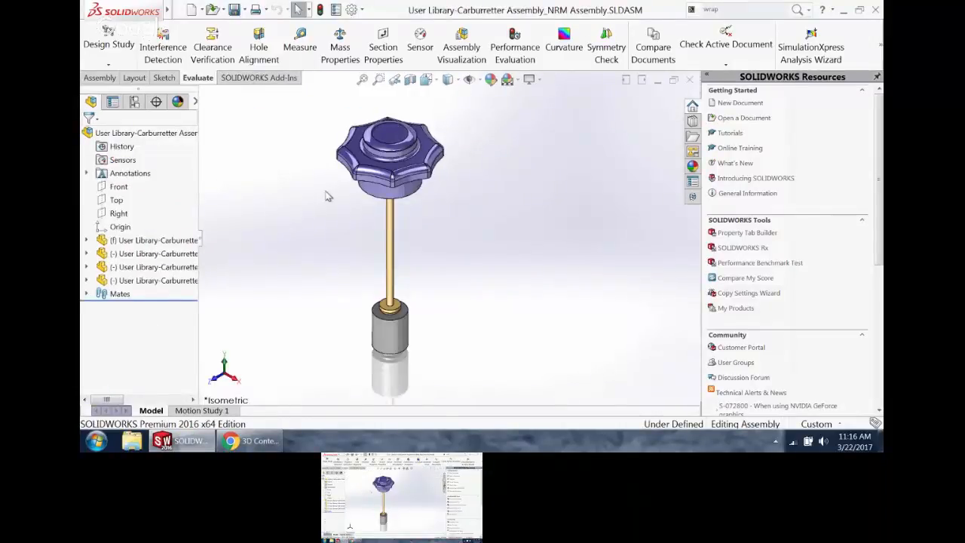
left_click(689, 82)
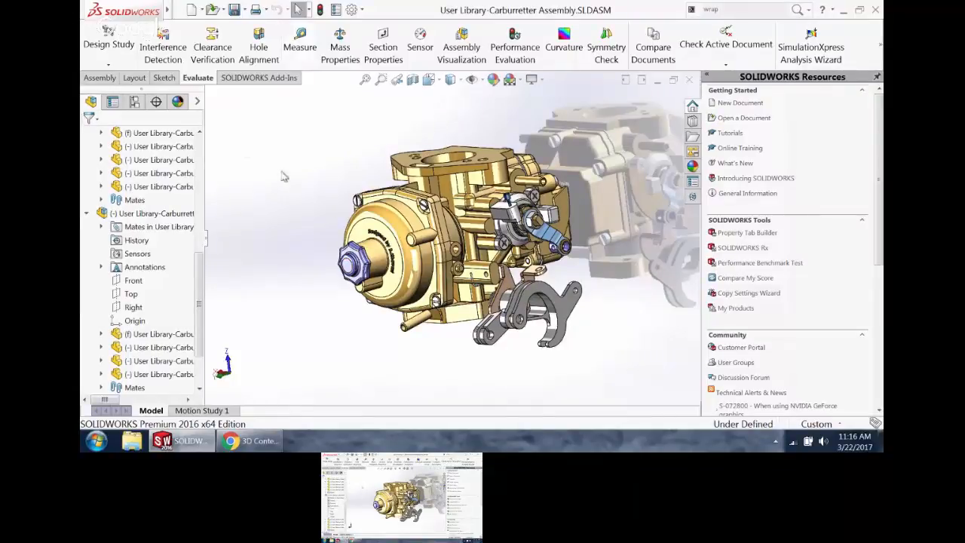
- Delete only the blue knob component from its subassembly
left_click(352, 265)
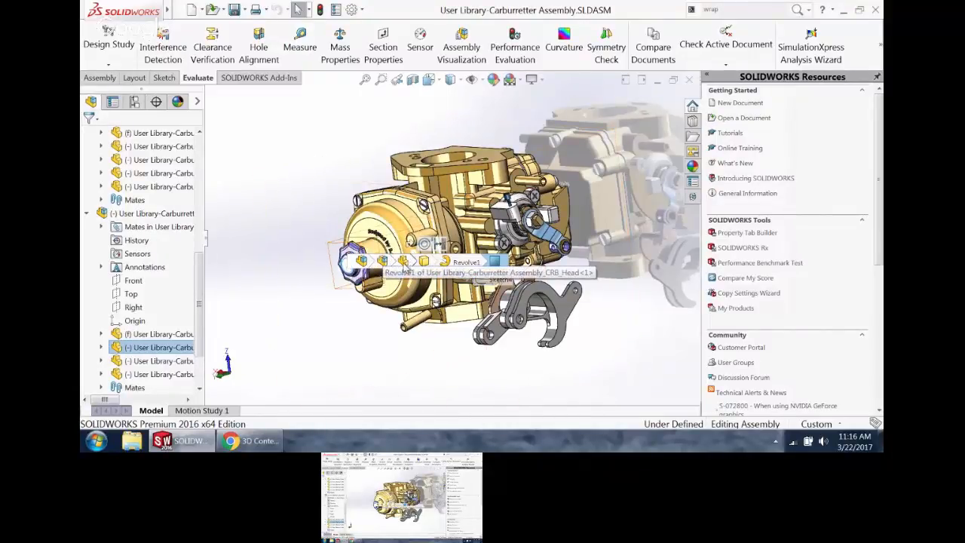
left_click(405, 264)
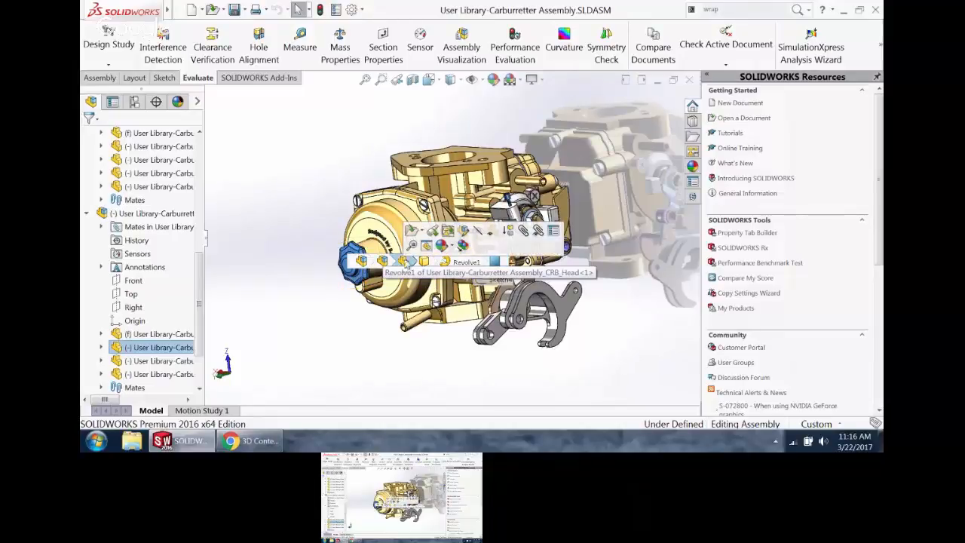
right_click(405, 264)
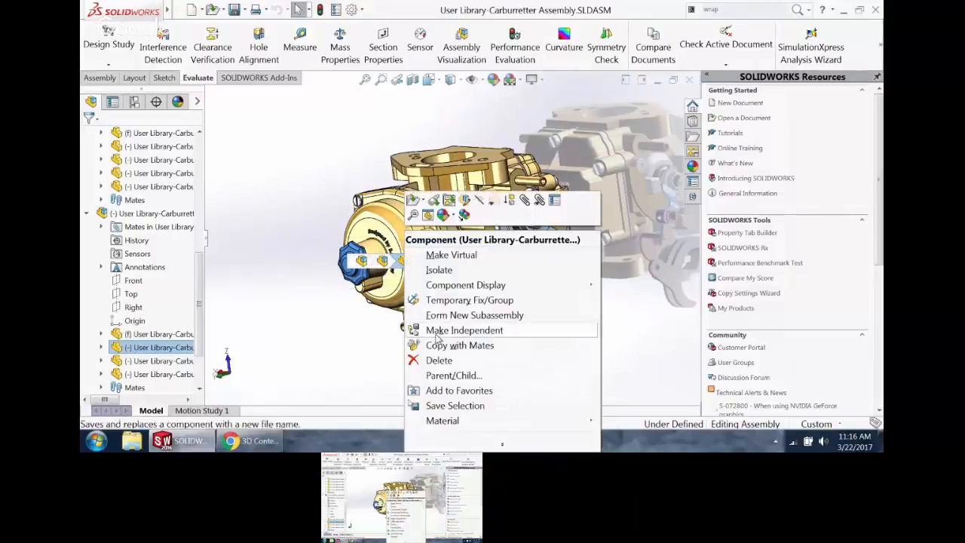
left_click(439, 361)
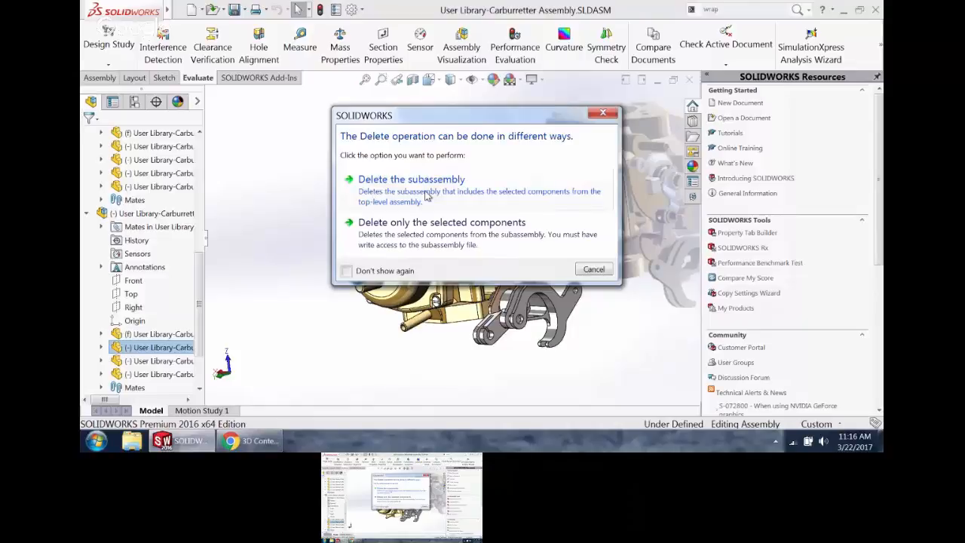
left_click(444, 228)
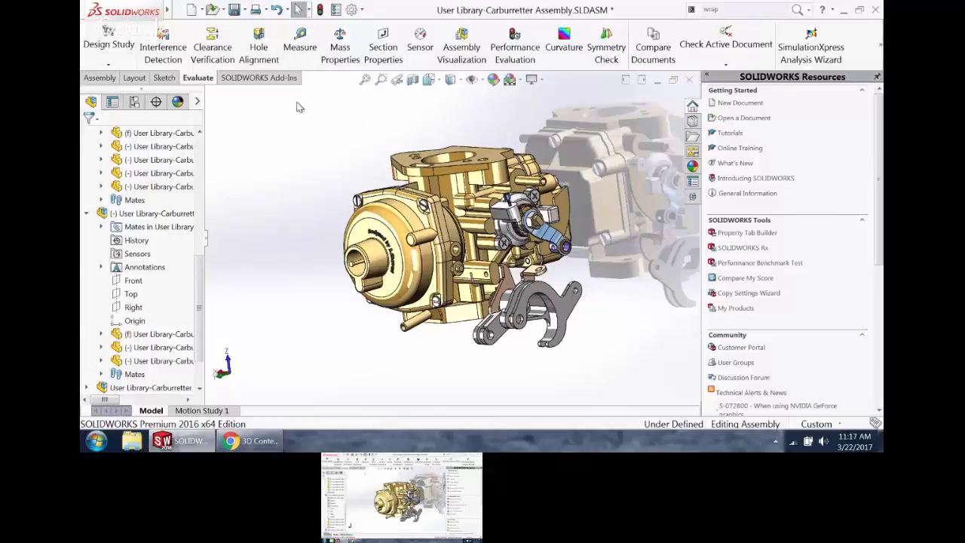
- Collapse the two expanded subassemblies in the carburetor assembly's feature tree
scroll(308, 160, "up", 1)
scroll(91, 313, "up", 3)
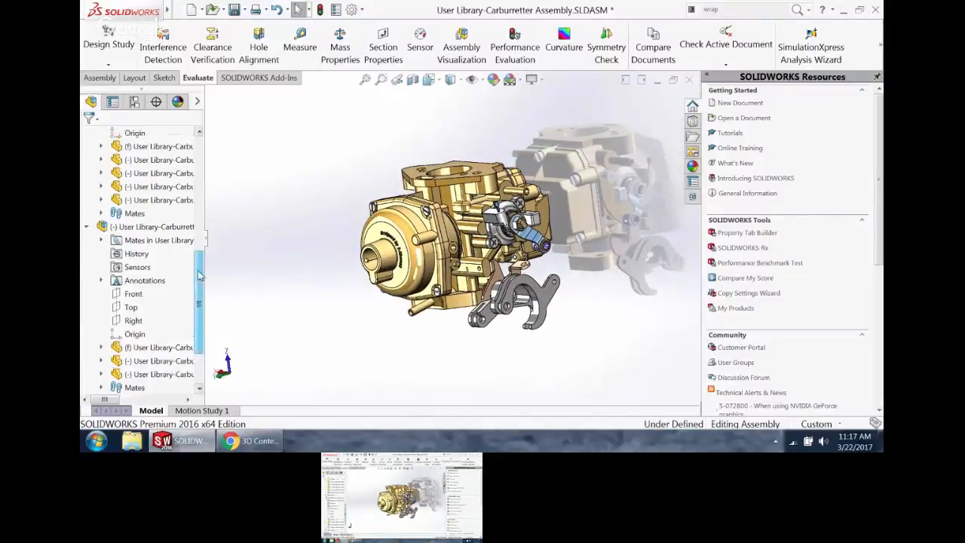
left_click(87, 308)
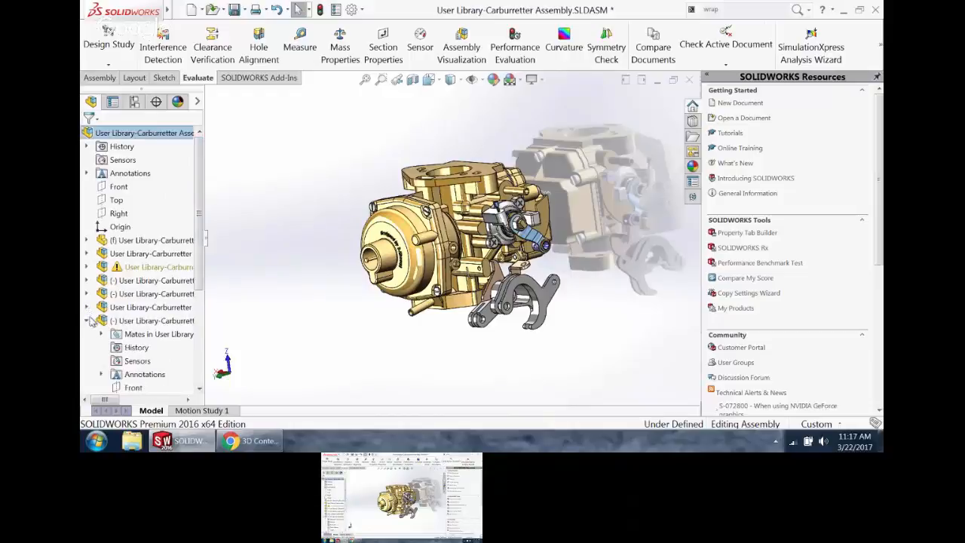
left_click(87, 321)
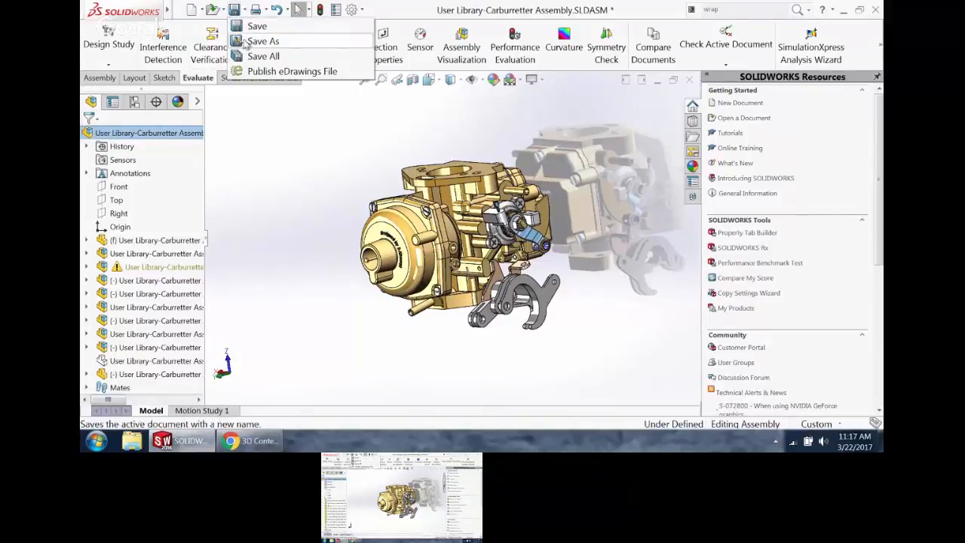
- Set up saving the carburetor assembly under a new name as a Part (*.prt;*.sldprt) with all components included
left_click(257, 42)
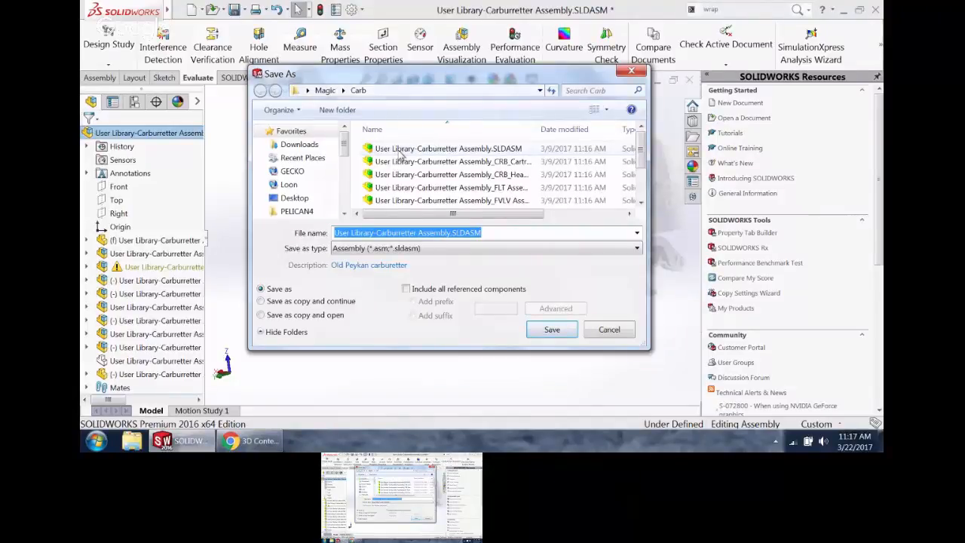
left_click(465, 249)
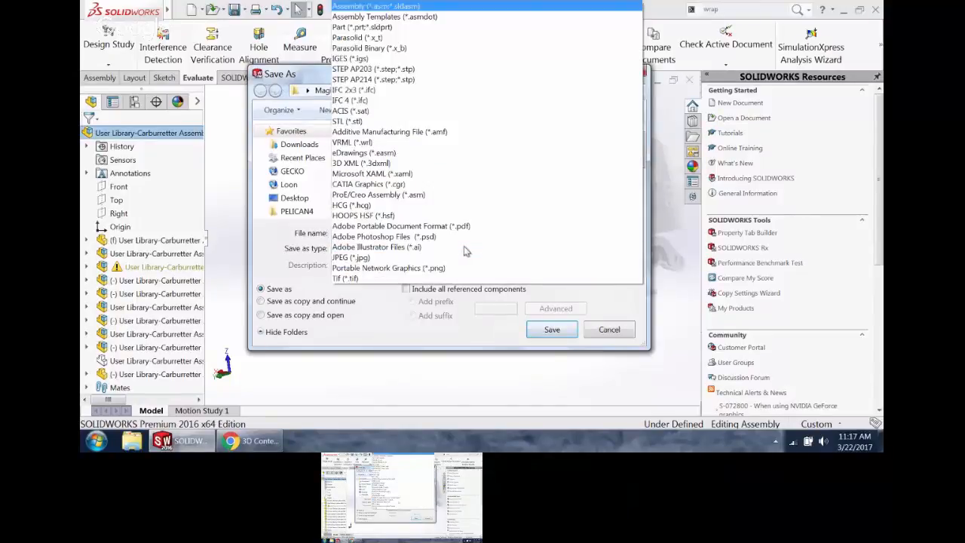
left_click(411, 27)
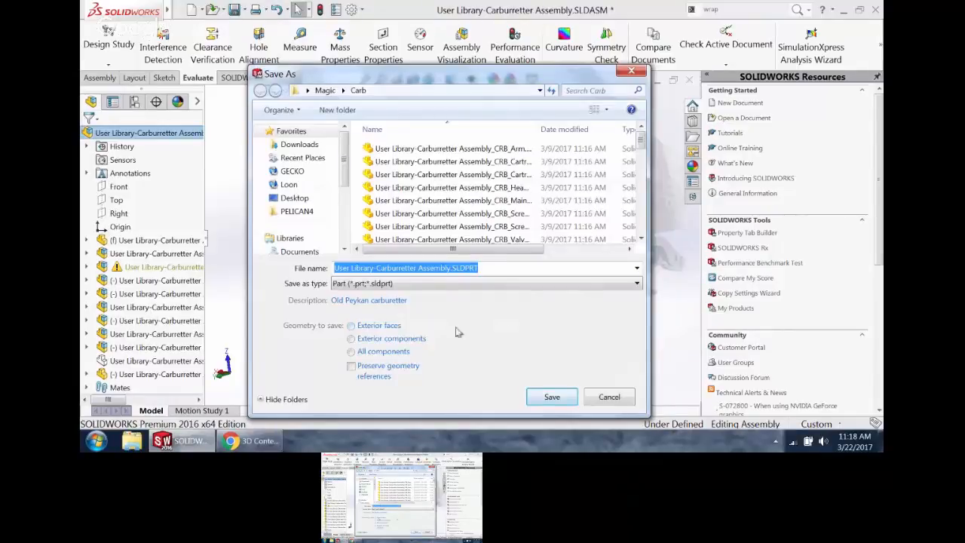
left_click(363, 338)
left_click(365, 352)
- Save the part as _NEW in the Magic folder and close the carburetor assembly
key("alt+Up")
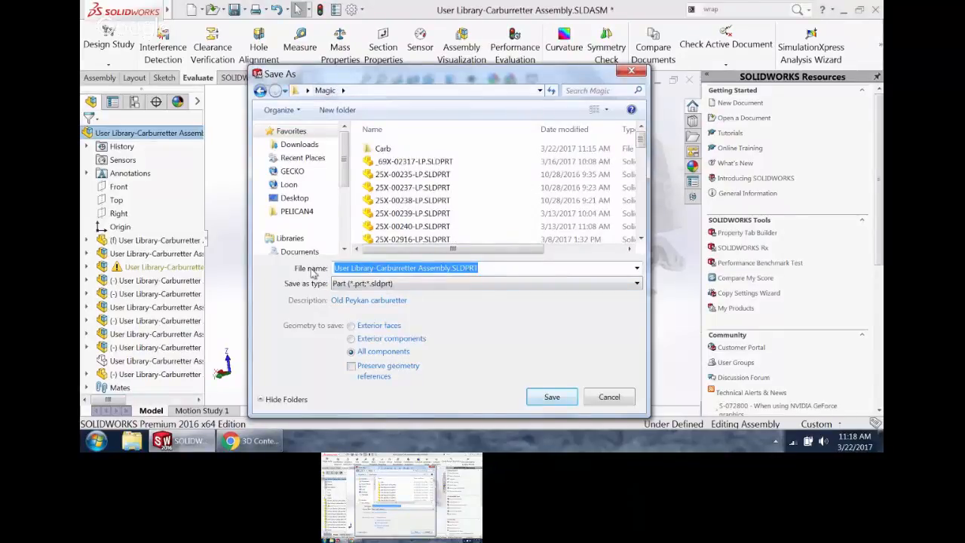
type("_NE")
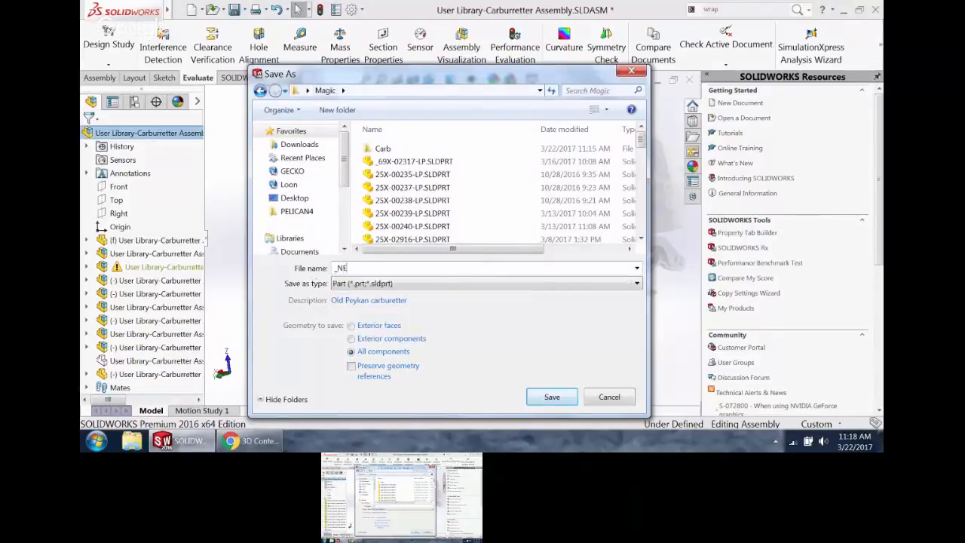
type("W")
left_click(558, 398)
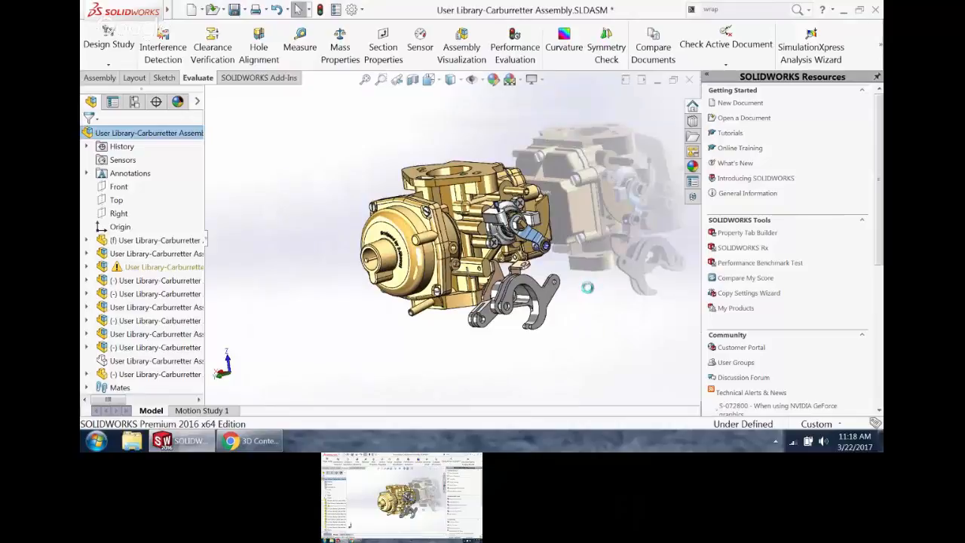
left_click(690, 81)
left_click(355, 219)
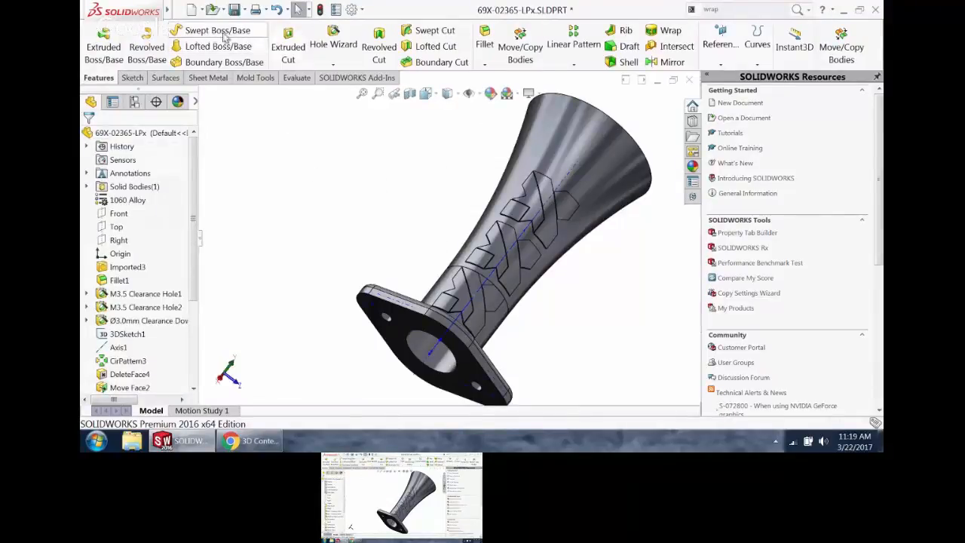
- Open the _NEW.SLDPRT part from the Magic folder, filtering the file list to part files
left_click(213, 9)
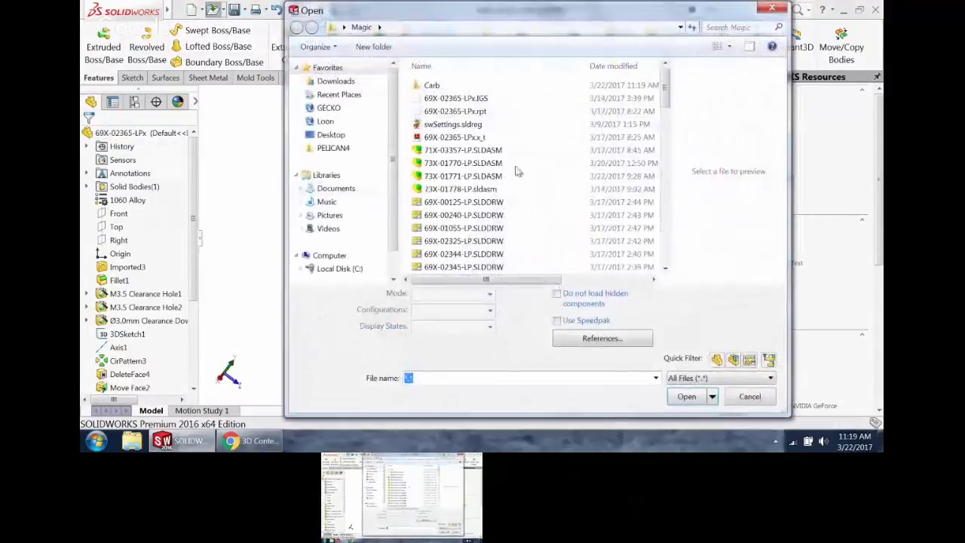
left_click(716, 360)
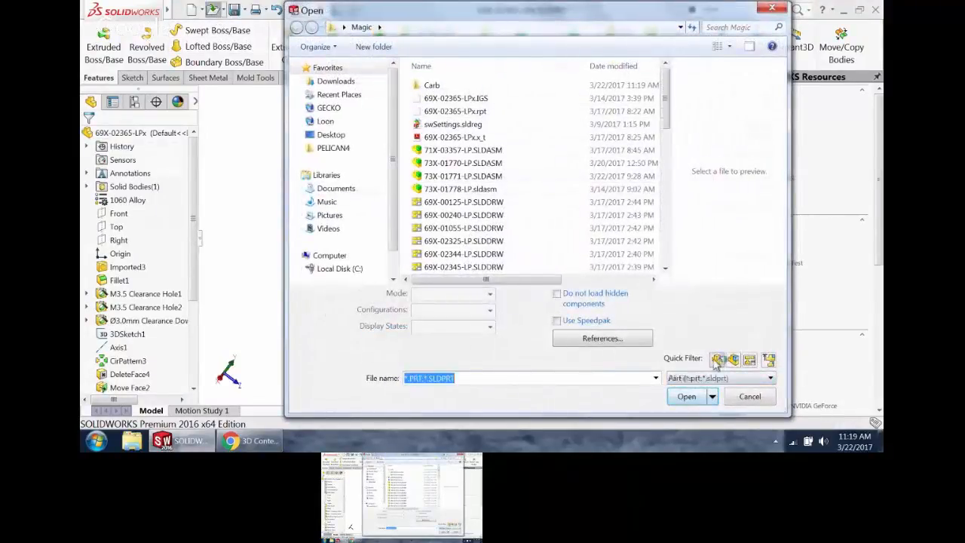
left_click(448, 111)
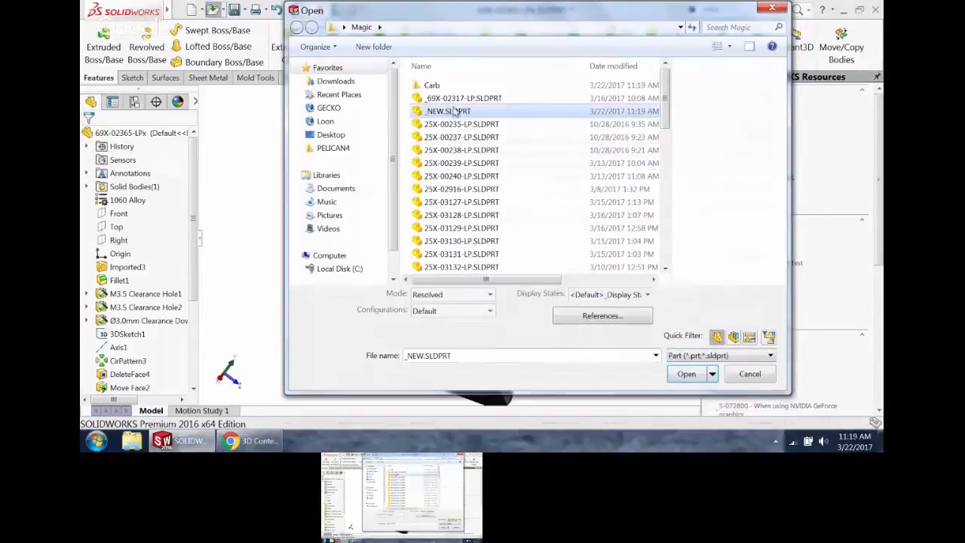
left_click(687, 375)
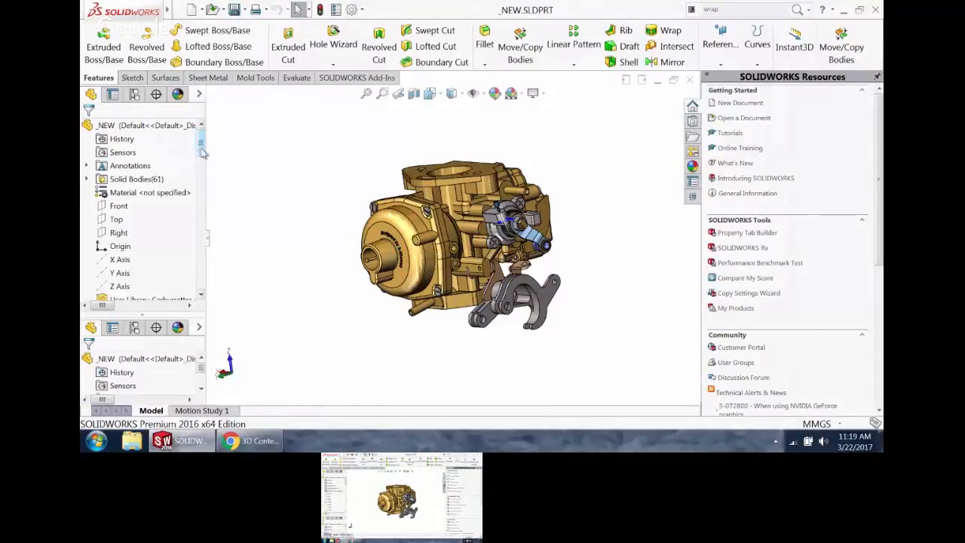
- Examine the imported solid bodies in the carburetor part's feature tree and view the model from several angles
left_click_drag(202, 153, 201, 270)
left_click(151, 246)
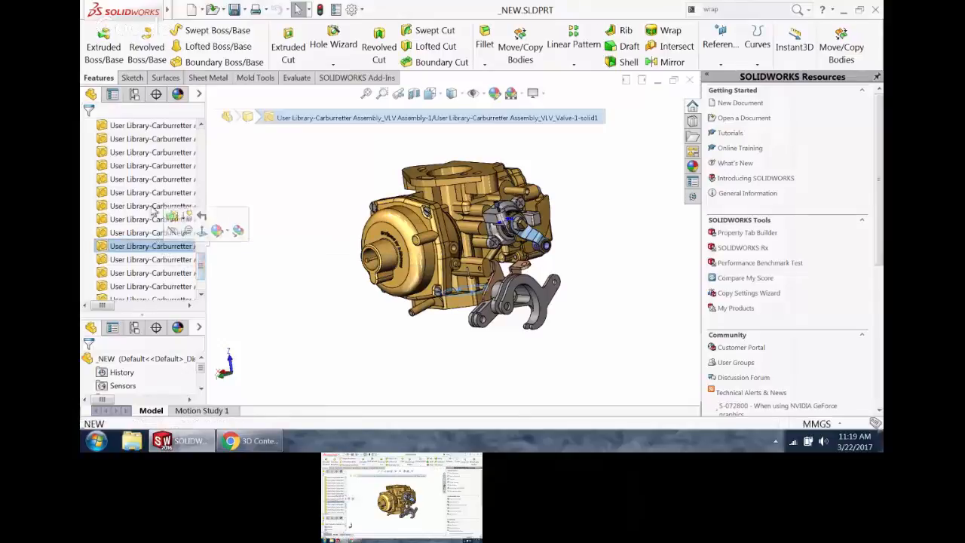
left_click(151, 273)
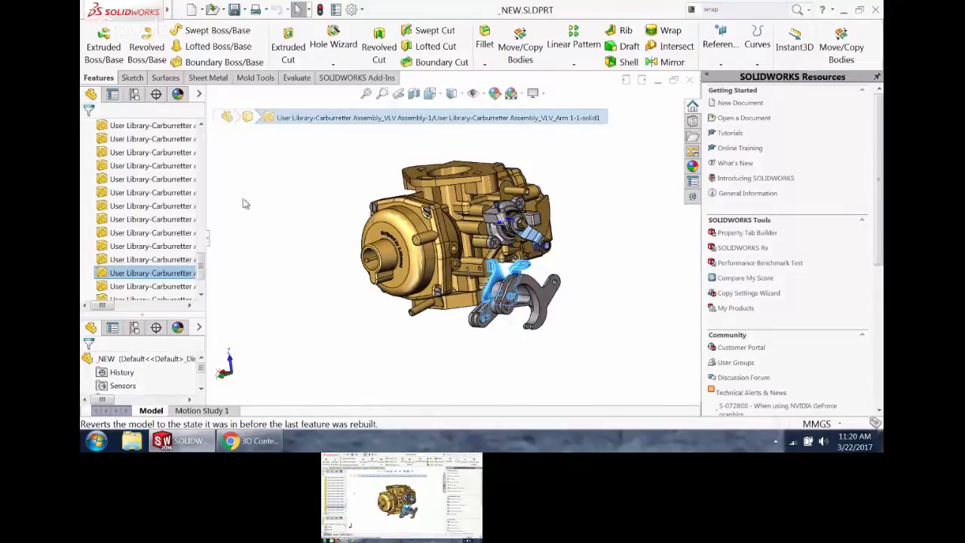
left_click(356, 196)
middle_click_drag(352, 195, 330, 204)
scroll(505, 265, "down", 1)
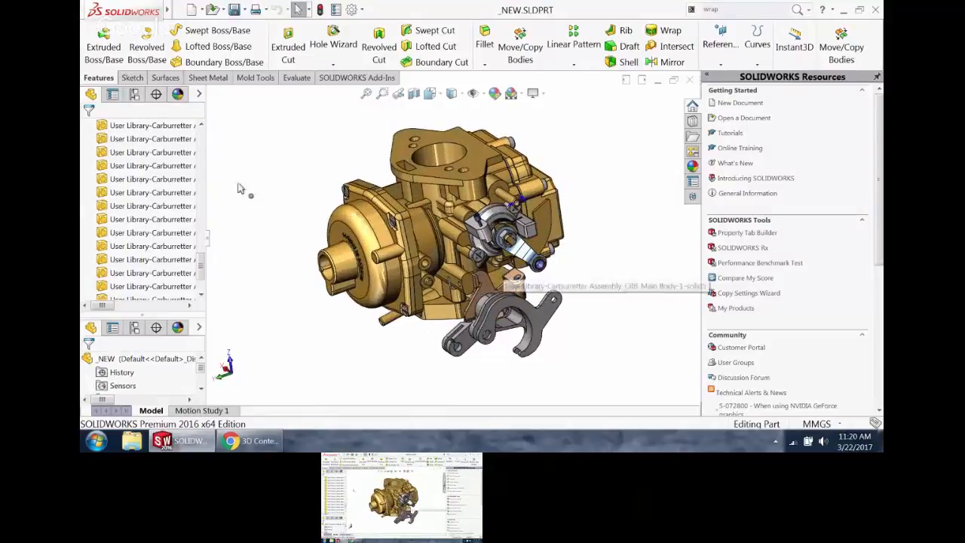
mouse_move(280, 159)
middle_mouse_down()
mouse_move(293, 153)
mouse_move(290, 164)
middle_mouse_up()
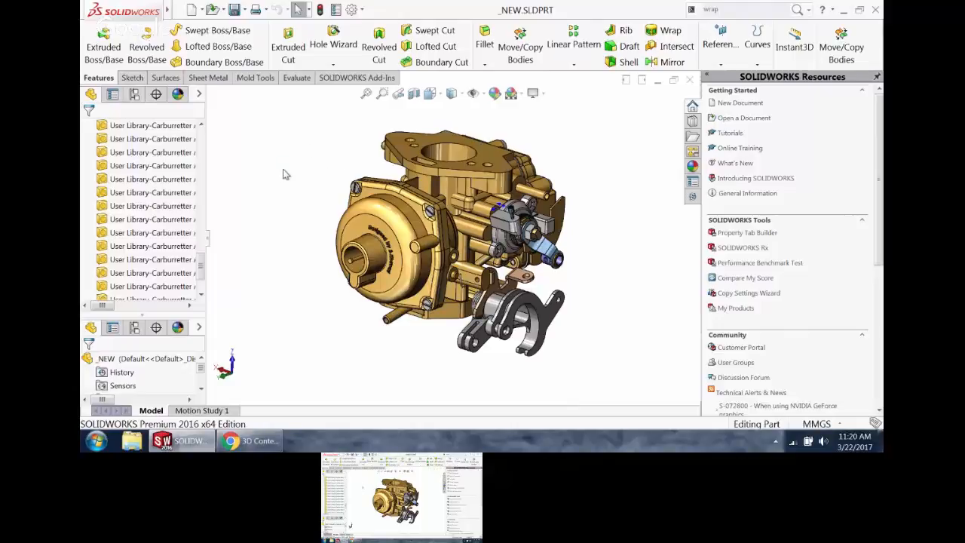
scroll(370, 194, "up", 1)
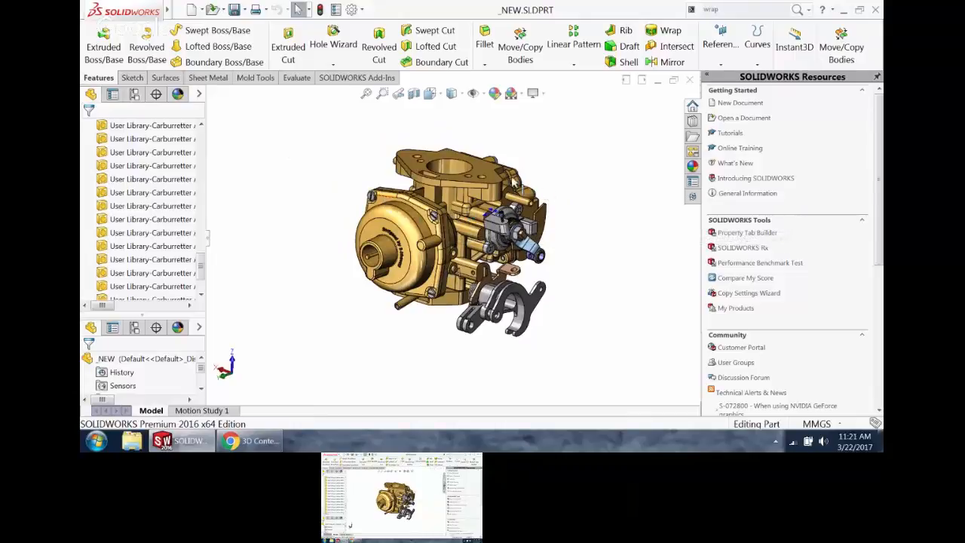
- Scale all of the carburetor part's solid bodies uniformly about their centroids by a factor of 0.5
left_click(730, 12)
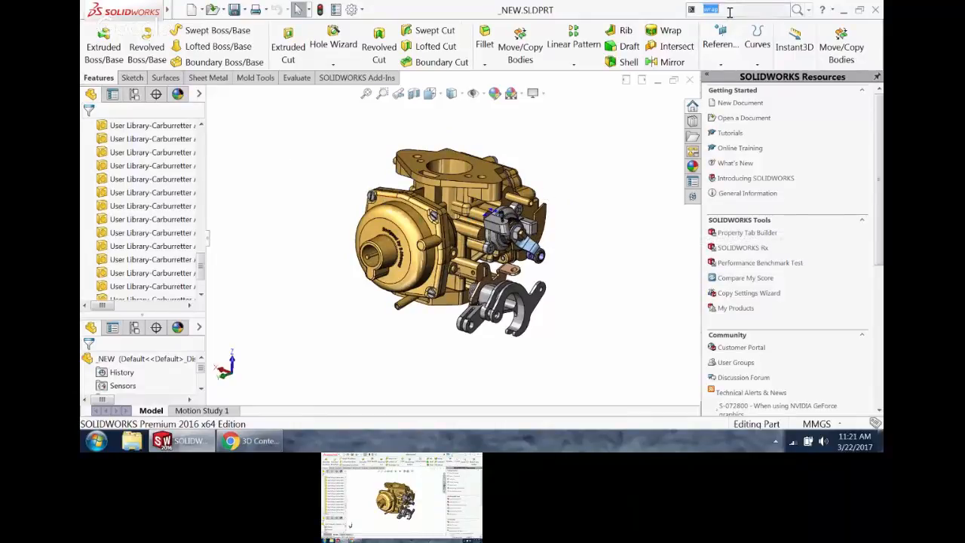
type("scale")
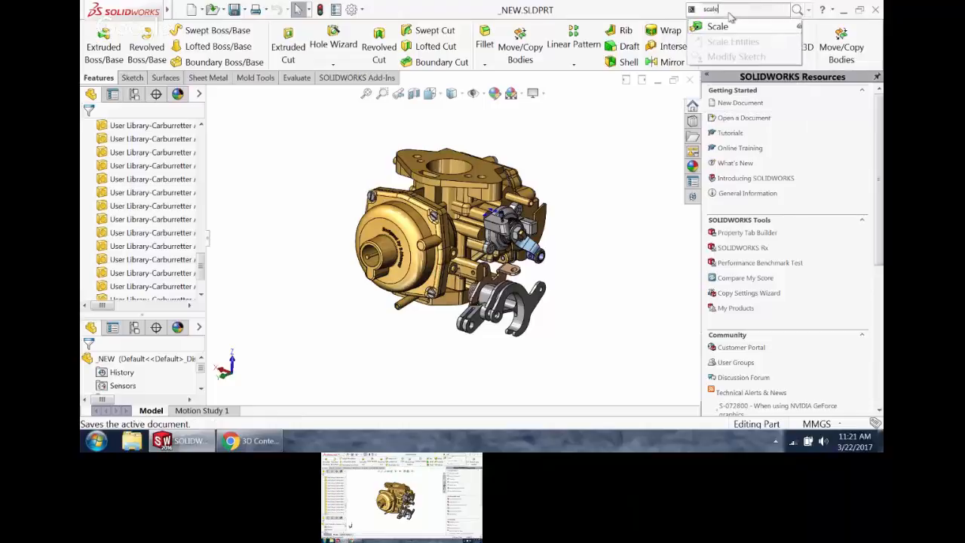
left_click(718, 28)
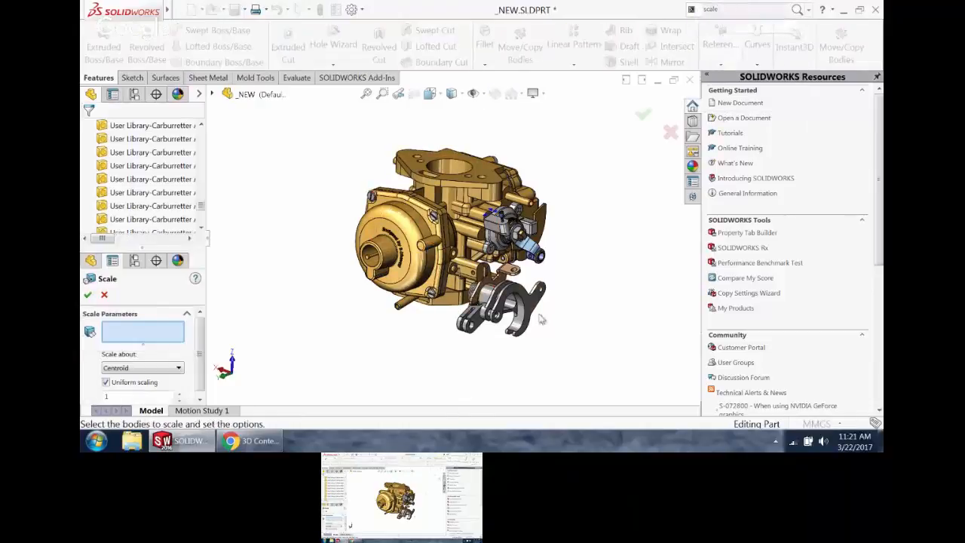
left_click_drag(585, 359, 323, 122)
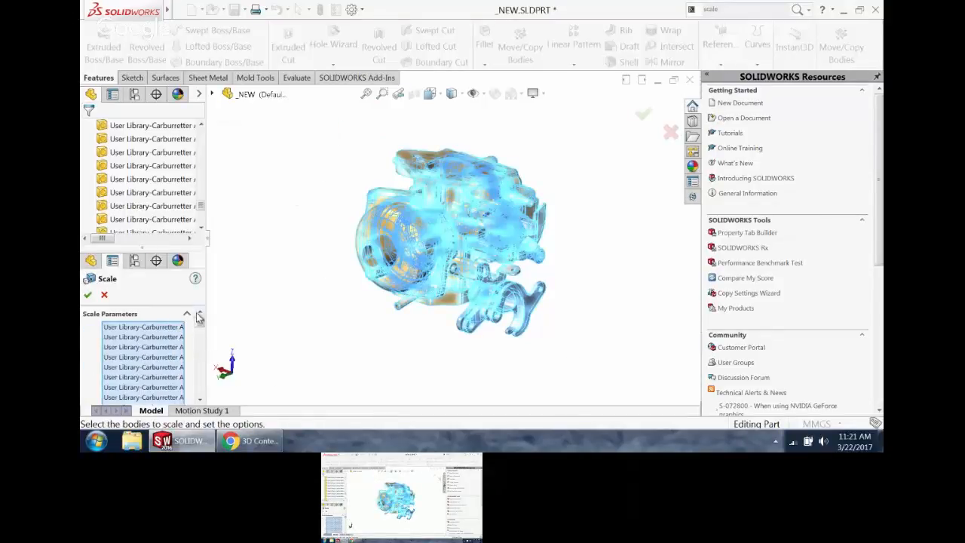
left_click_drag(200, 321, 202, 338)
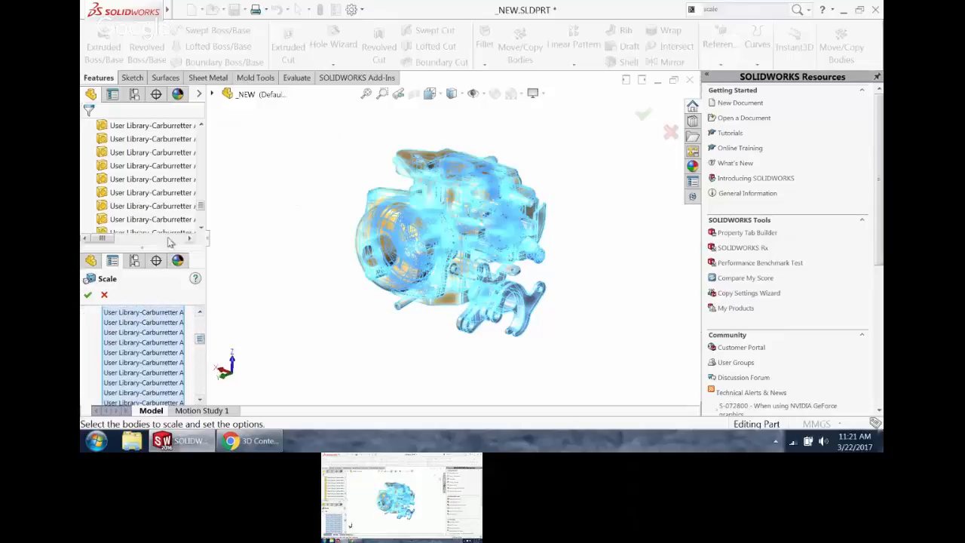
left_click_drag(163, 246, 163, 110)
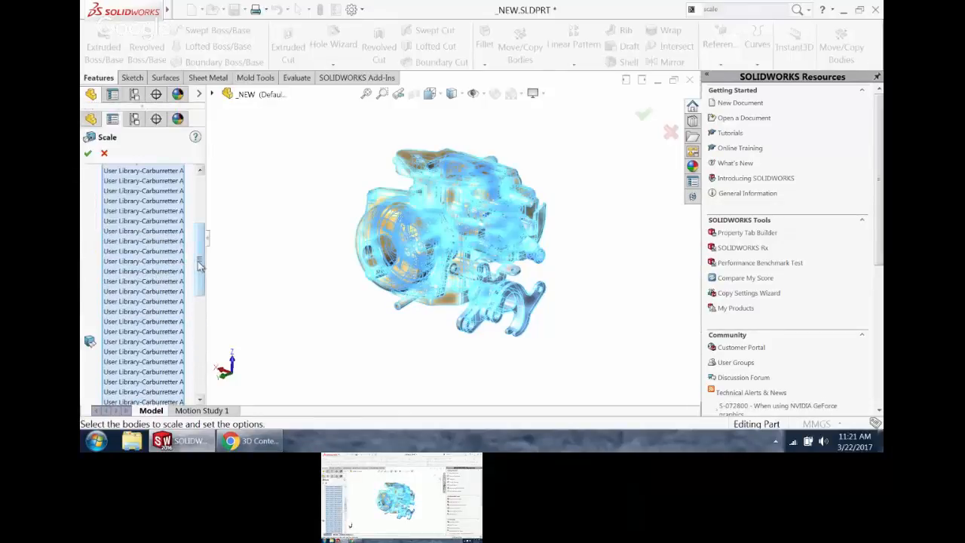
left_click_drag(201, 260, 199, 392)
left_click_drag(139, 392, 86, 394)
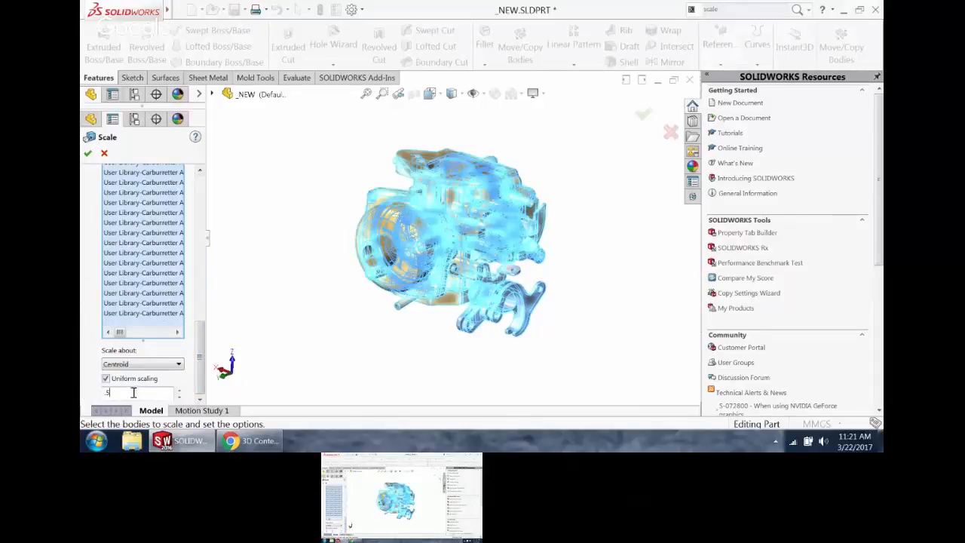
left_click(87, 153)
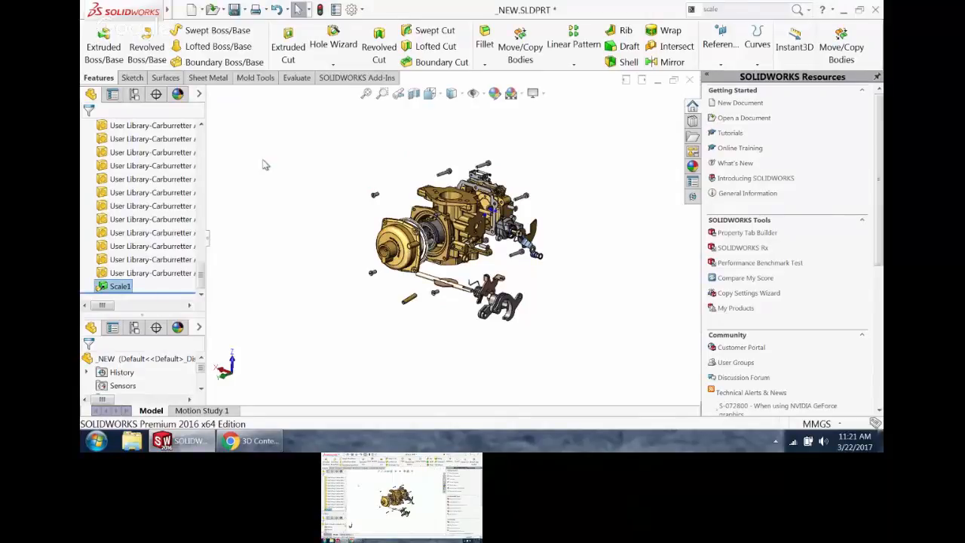
- Change the carburetor's Scale1 feature to scale about the Origin and save the part
middle_click_drag(396, 303, 348, 294)
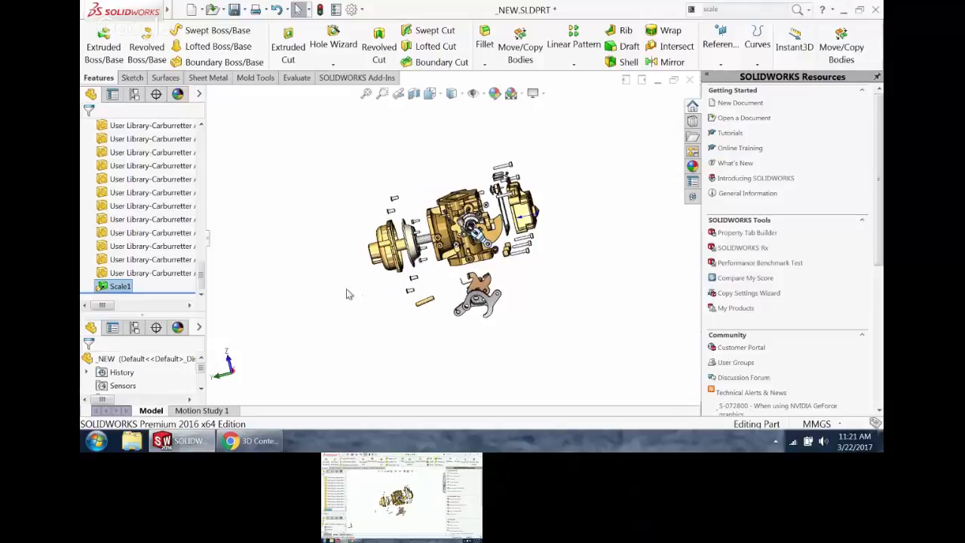
right_click(122, 286)
left_click(134, 139)
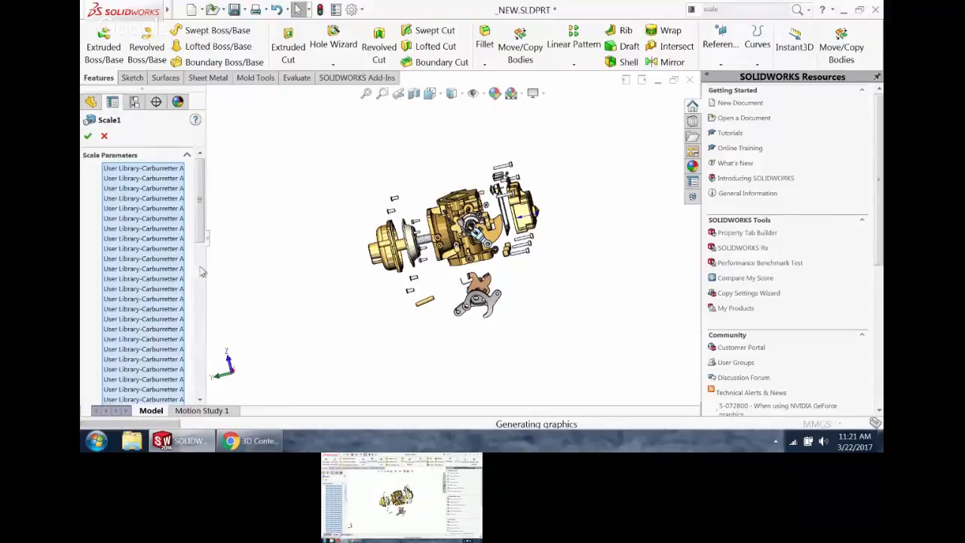
left_click(202, 274)
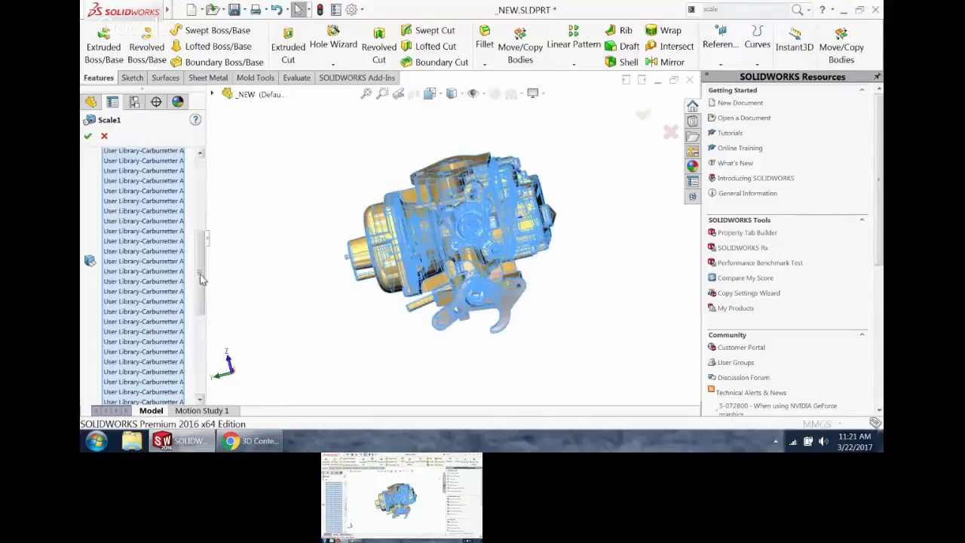
left_click_drag(203, 285, 202, 332)
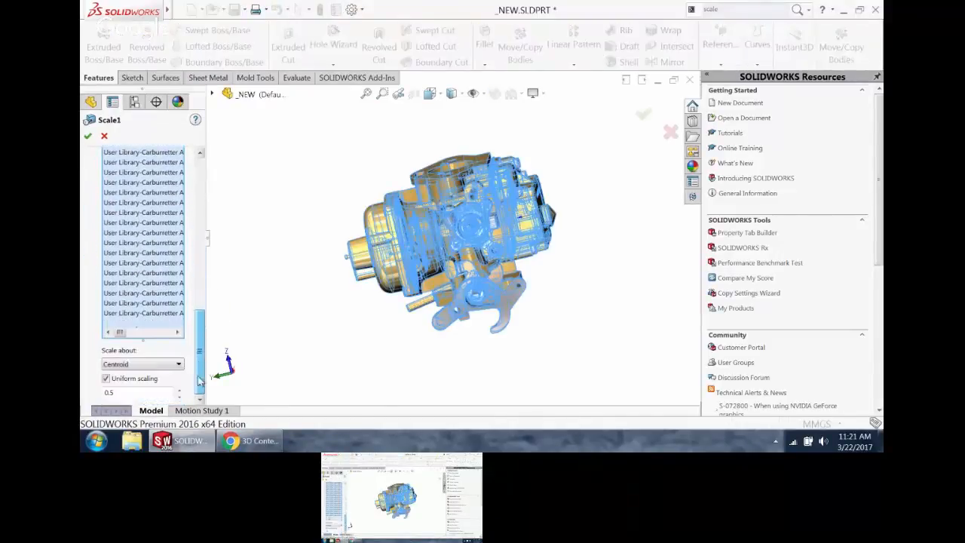
left_click(160, 364)
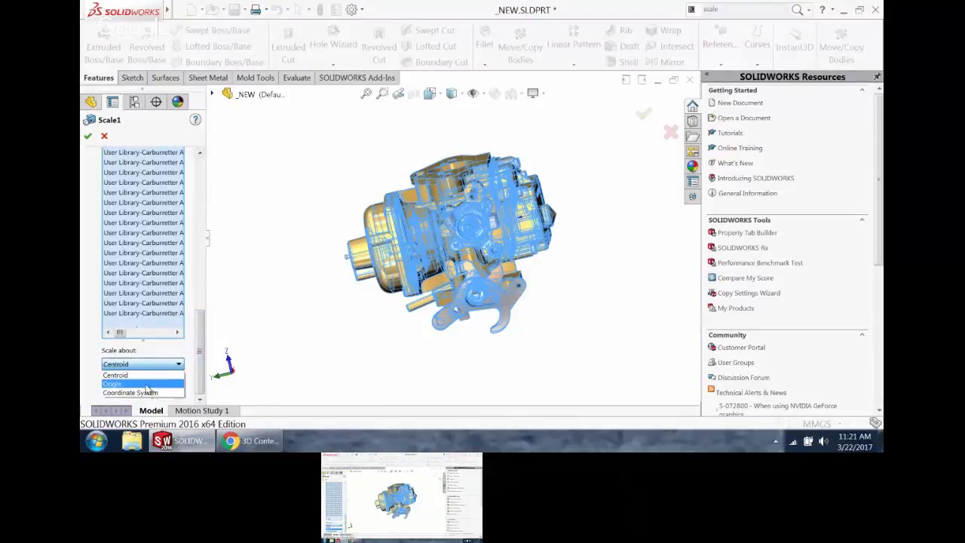
left_click(147, 385)
left_click(87, 136)
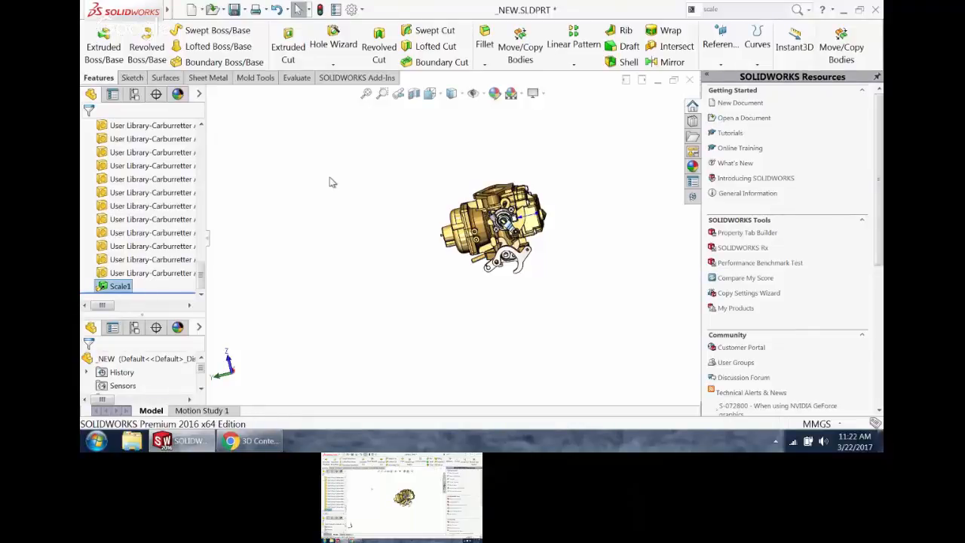
left_click(233, 9)
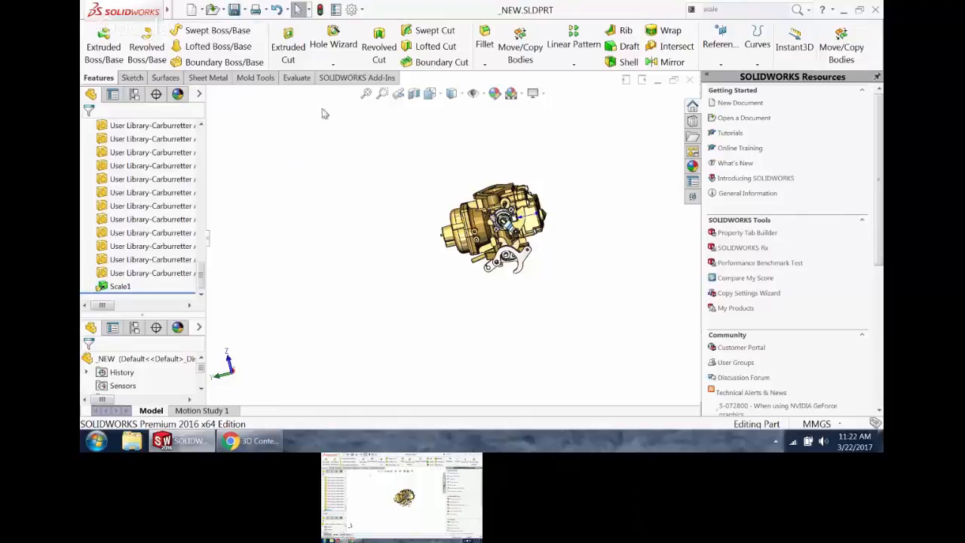
- Assign the keyboard shortcut Alt+V to the Tile Vertically command and tile the open document windows vertically
left_click(362, 9)
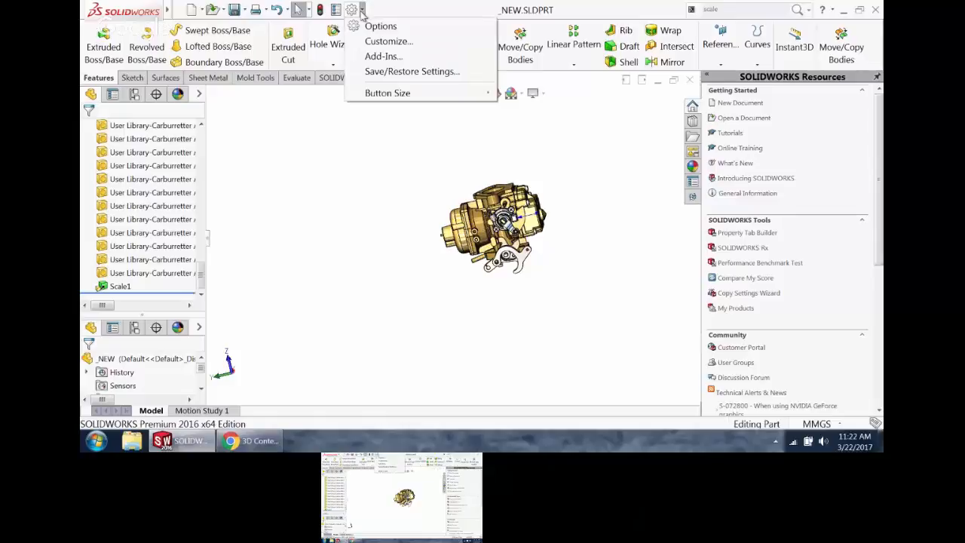
left_click(386, 41)
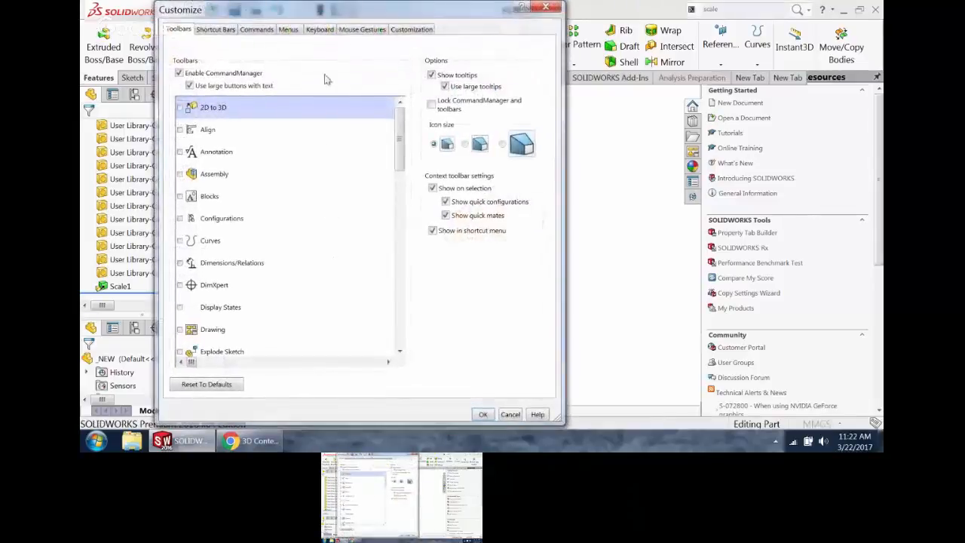
left_click(320, 30)
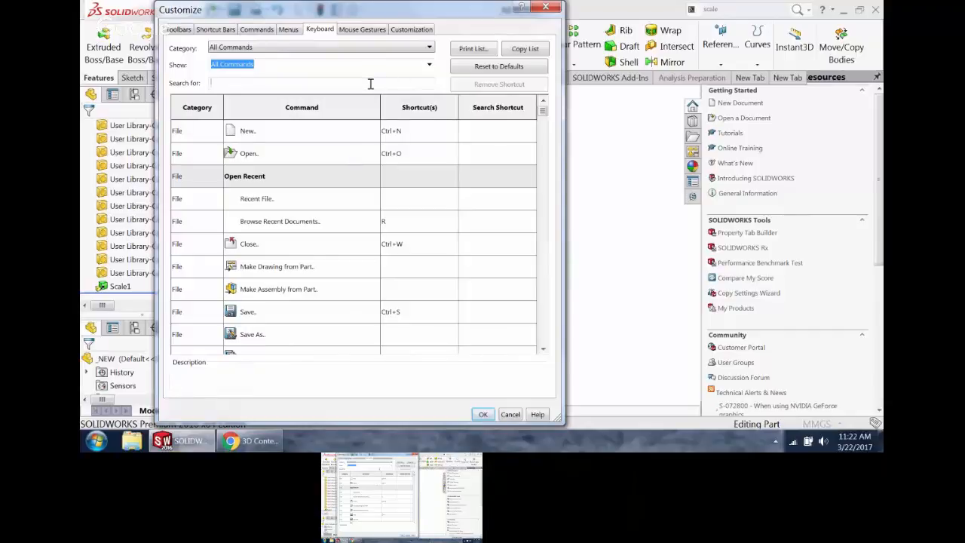
type("vert")
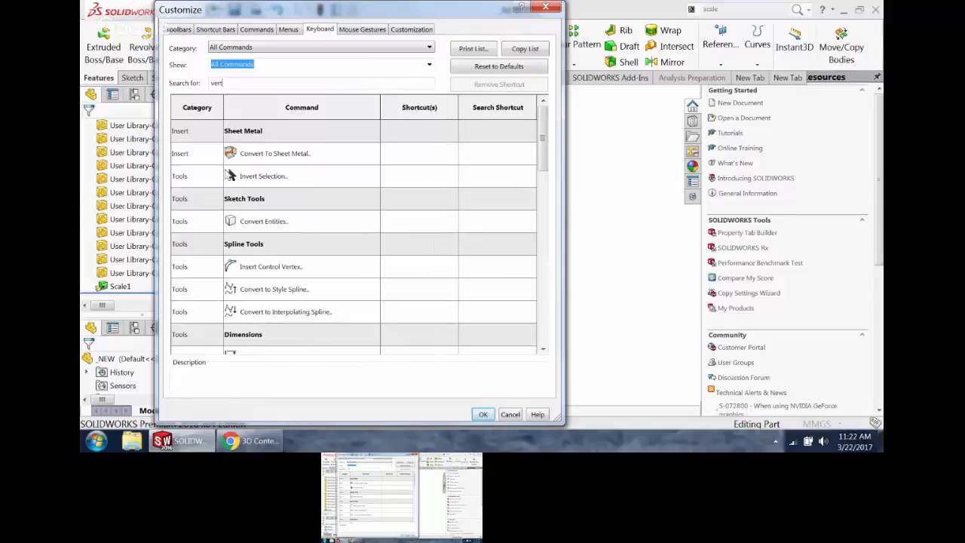
type("ic")
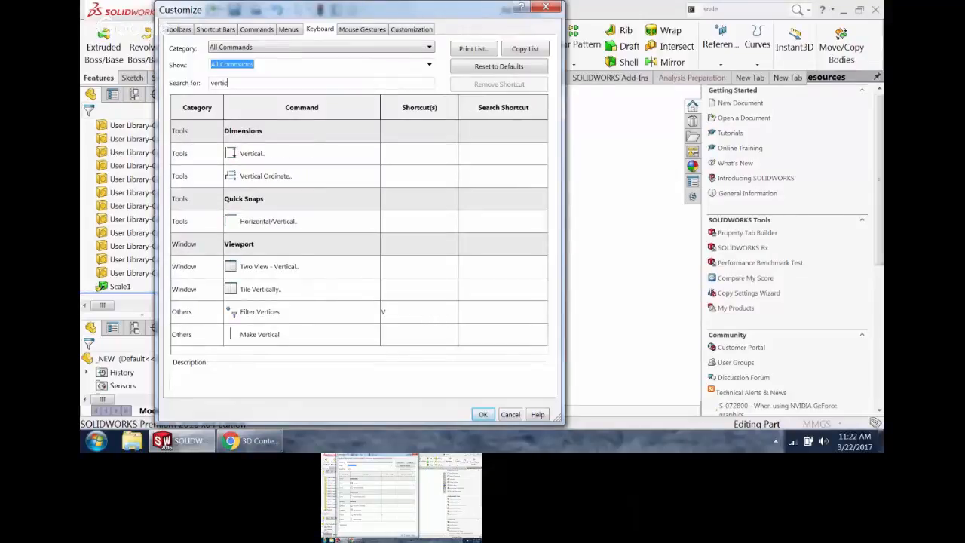
left_click(413, 290)
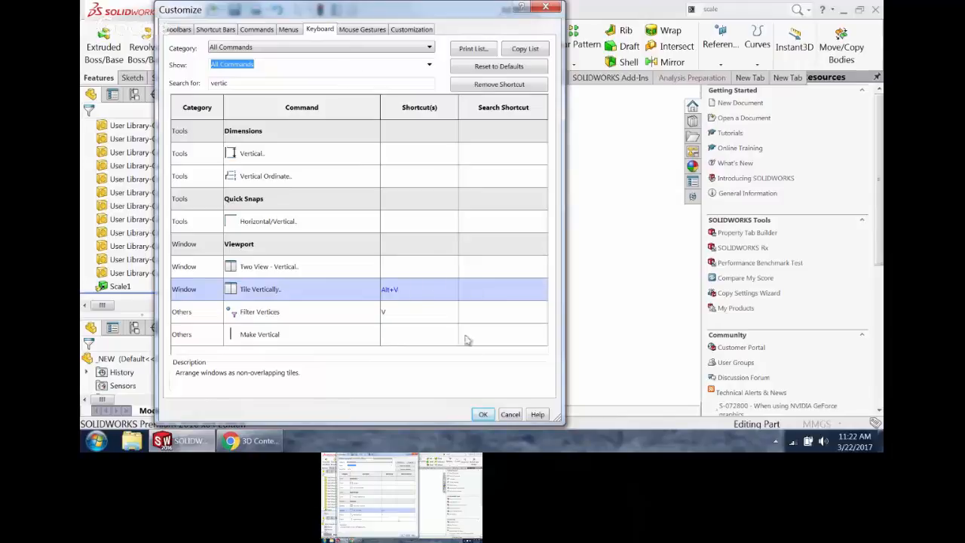
left_click(483, 414)
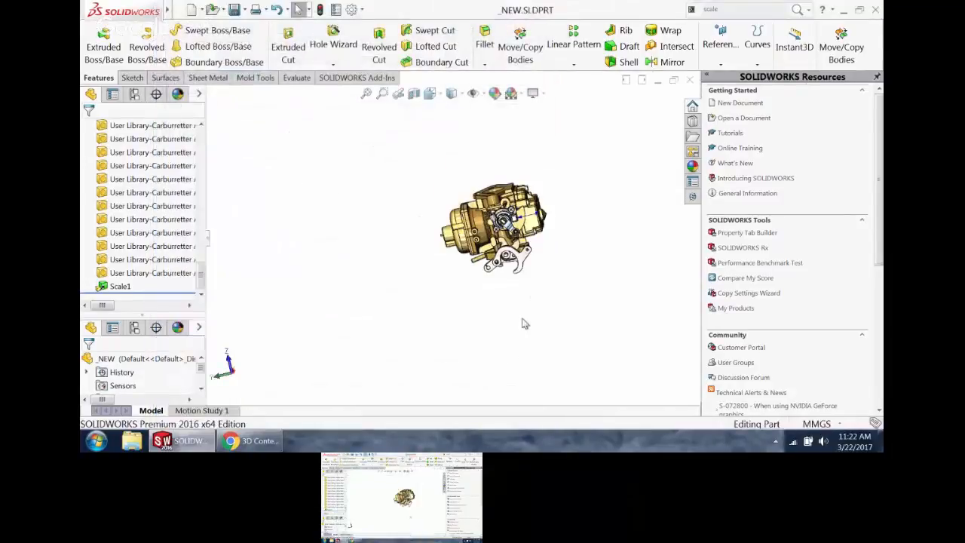
scroll(555, 237, "down", 2)
key("v")
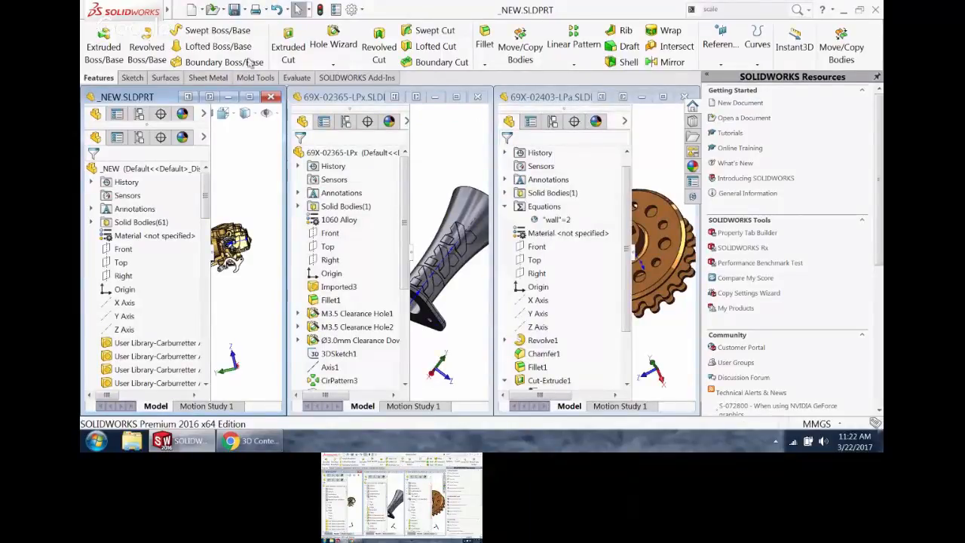
- Open the 73X-01771-LP.SLDASM assembly from the Magic folder and tile it with the other open document windows
left_click(213, 9)
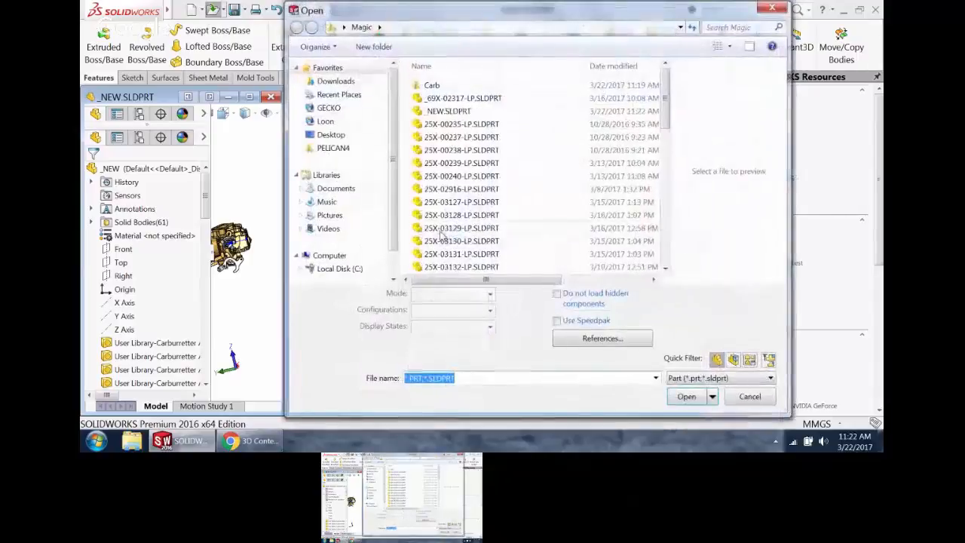
left_click(734, 364)
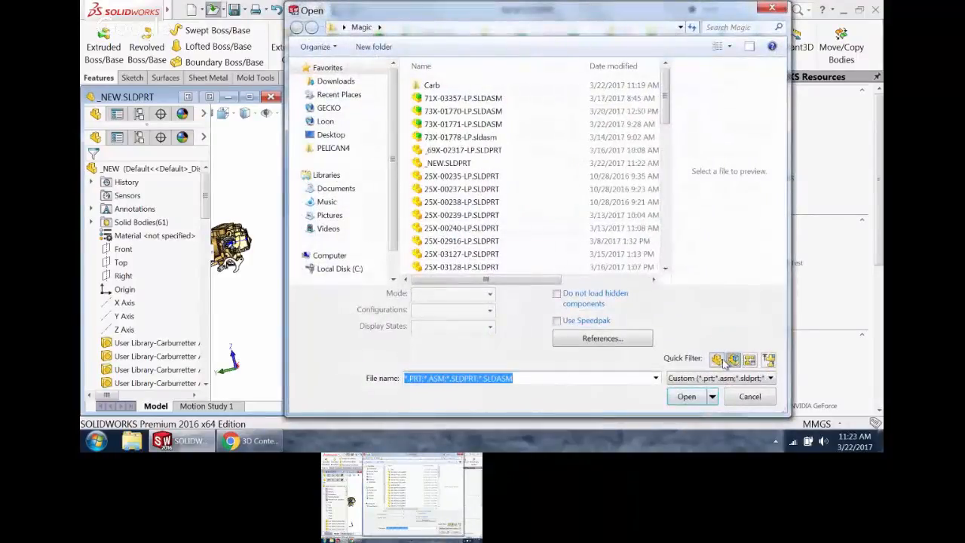
left_click(479, 125)
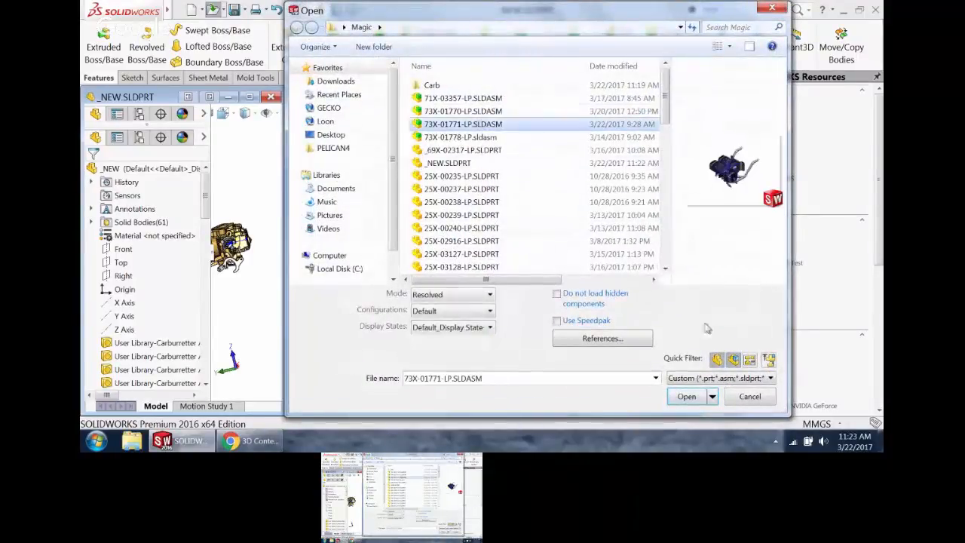
left_click(686, 396)
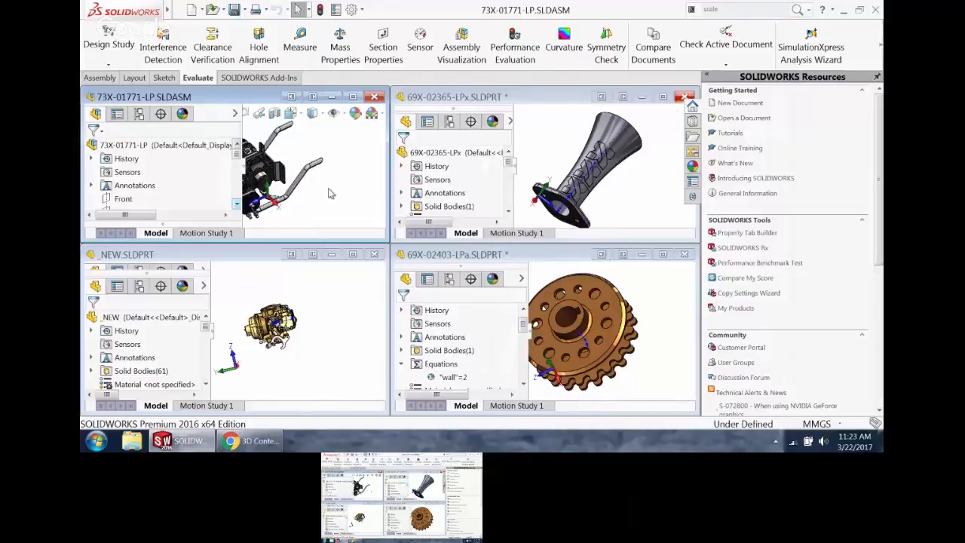
- Insert the _NEW carburetor part into the 73X-01771-LP assembly, close the part's window, and maximize the assembly window
left_click_drag(194, 317, 339, 187)
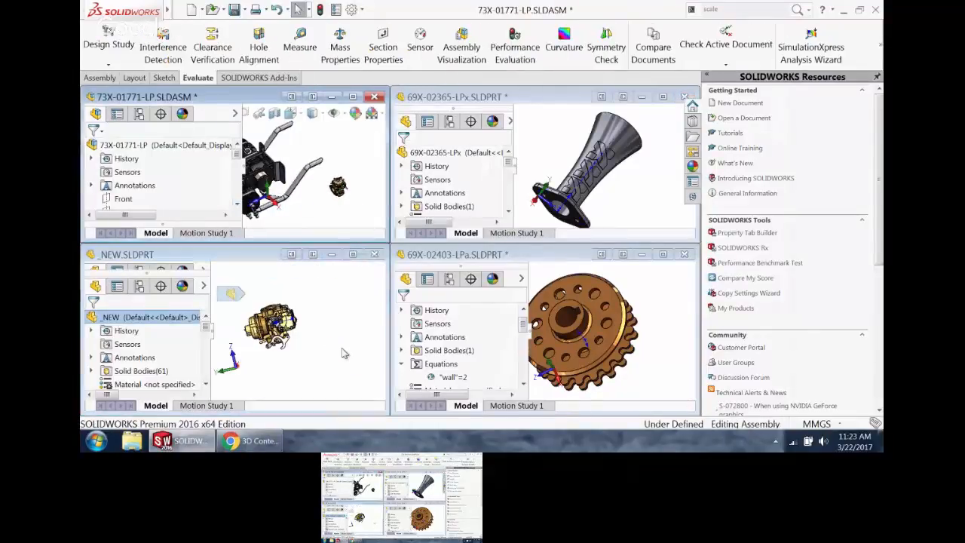
left_click(375, 257)
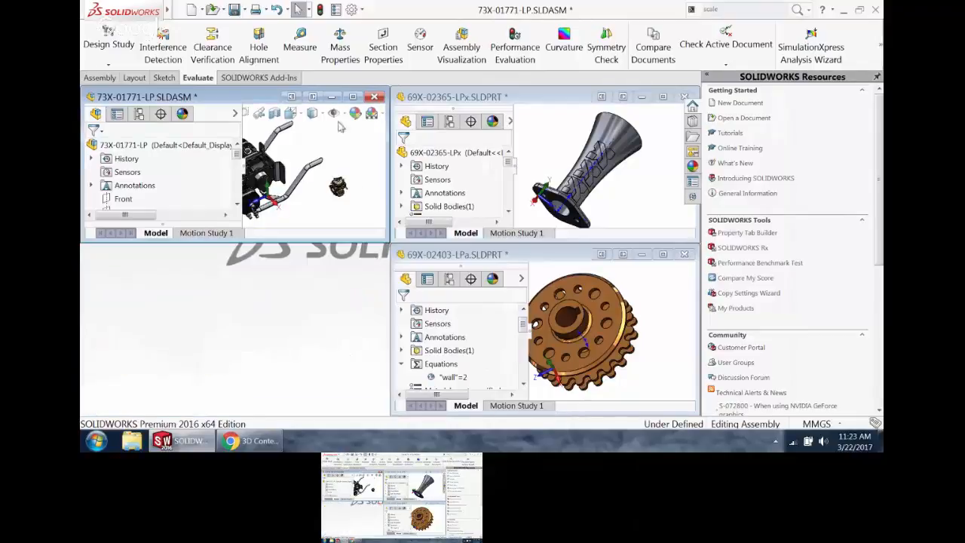
left_click(352, 96)
- Insert the open 69X-02365-LPx part as a component and place it in free space beside the engine
key("s")
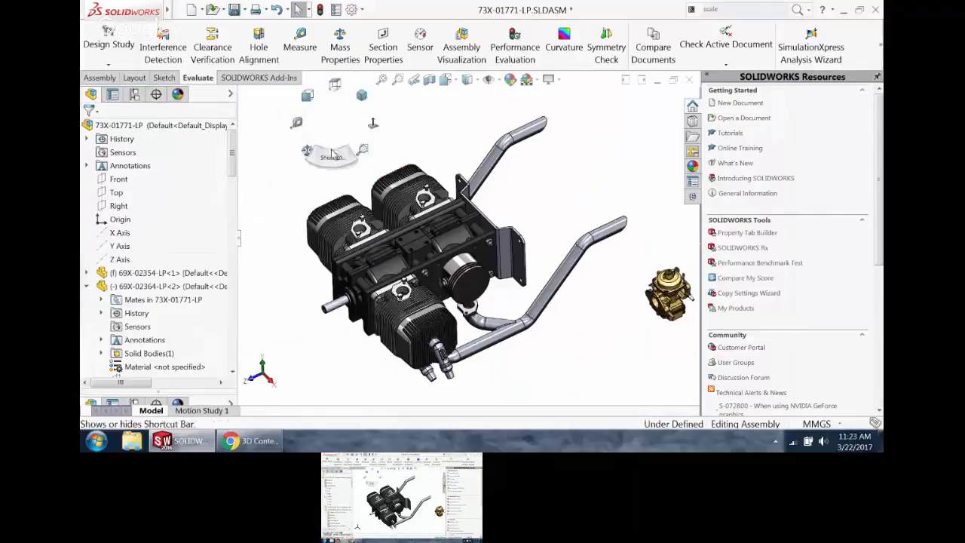
left_click(371, 179)
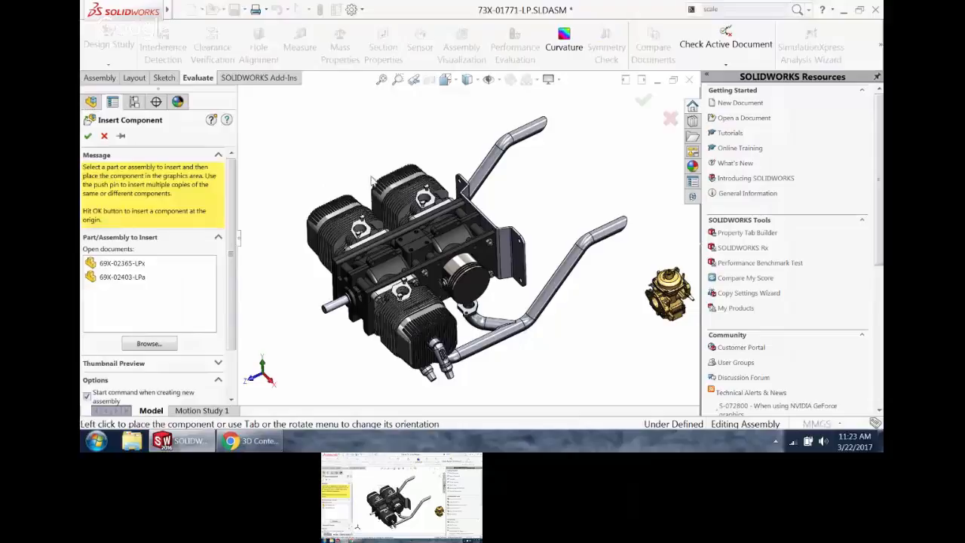
left_click(126, 278)
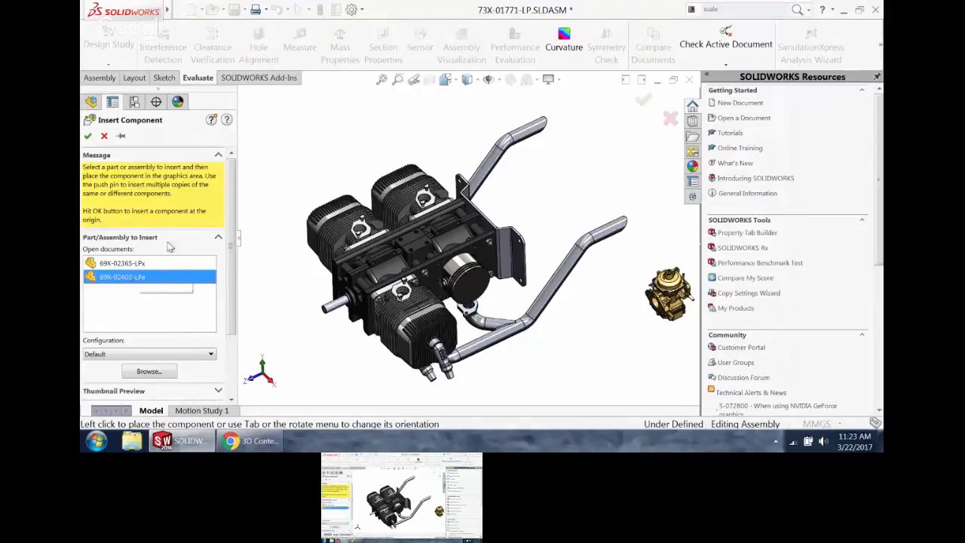
left_click(117, 264)
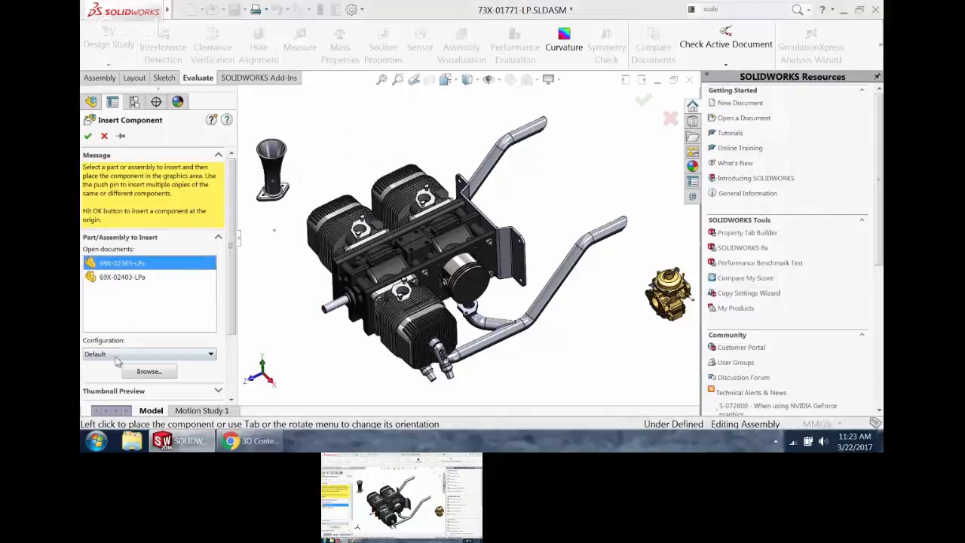
left_click(536, 301)
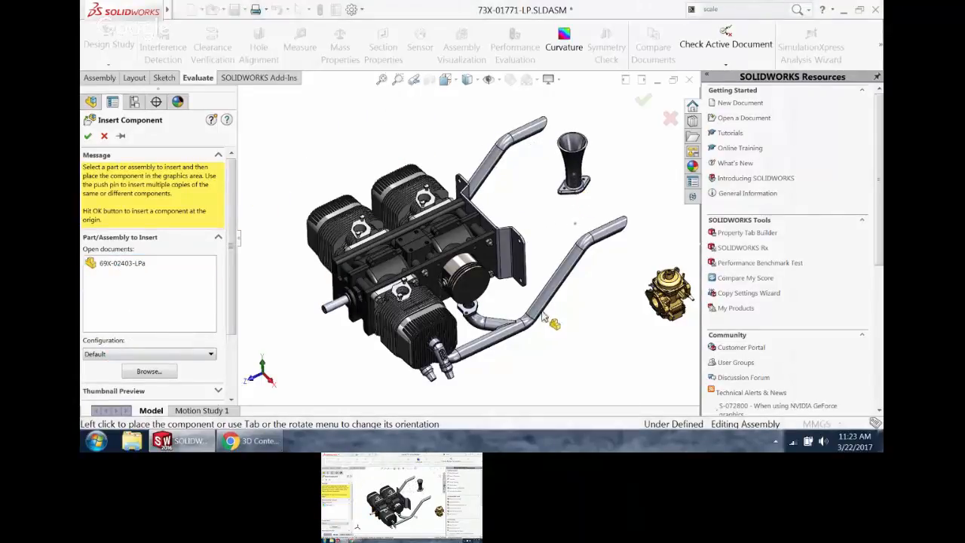
- Move the carburetor above the engine's mounting bracket and rotate it so its flange face is accessible
middle_click_drag(509, 238, 496, 190)
scroll(482, 270, "down", 4)
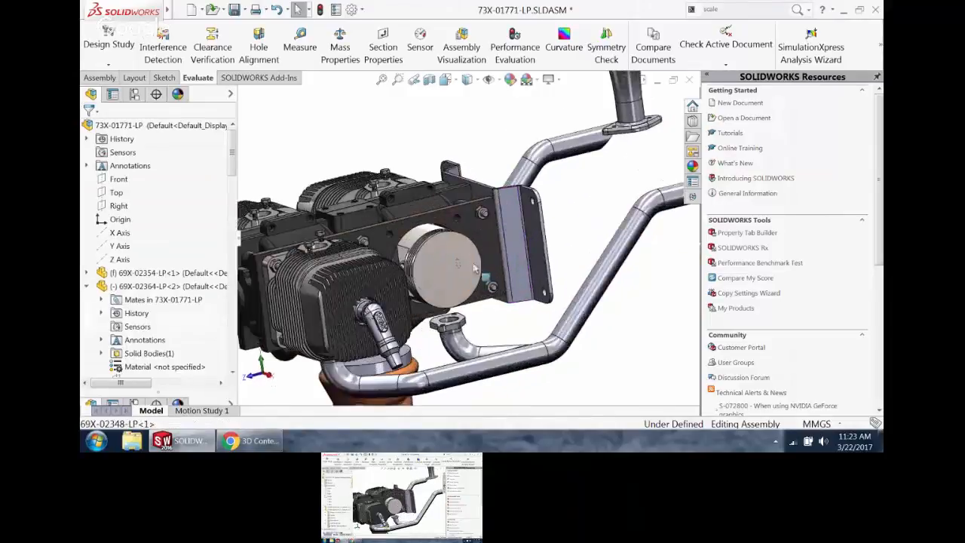
middle_click_drag(457, 226, 490, 260)
scroll(492, 260, "up", 2)
scroll(552, 296, "up", 1)
middle_click_drag(552, 296, 528, 273)
left_click_drag(671, 254, 469, 168)
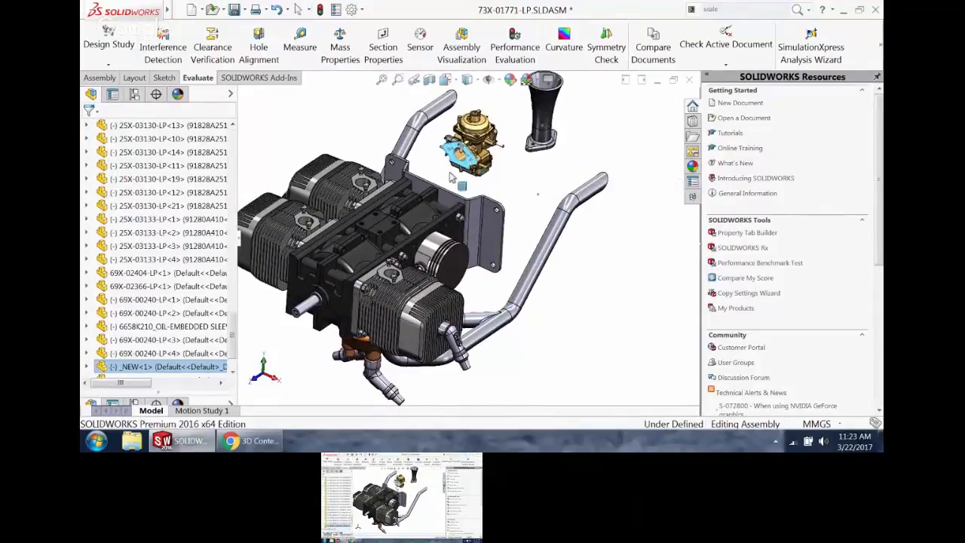
left_click(511, 183)
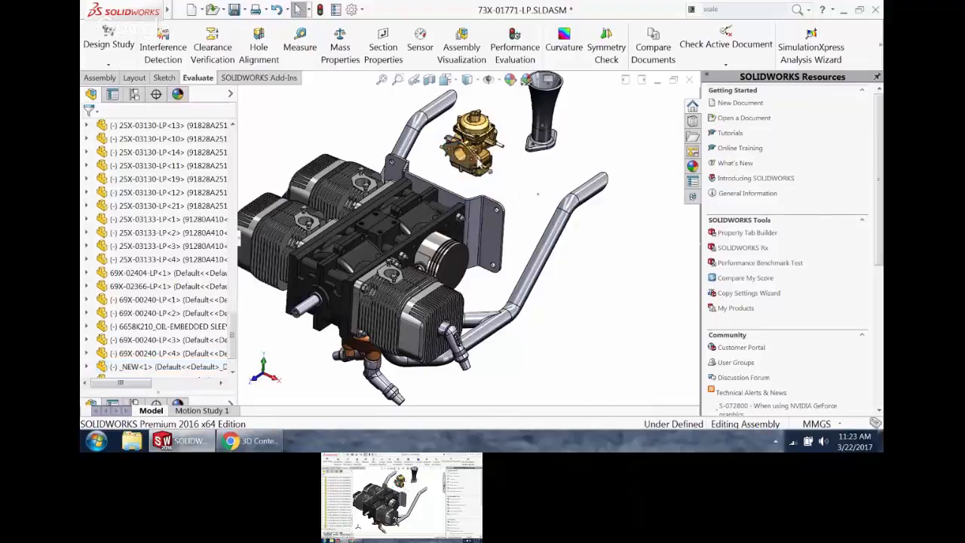
left_click(474, 128)
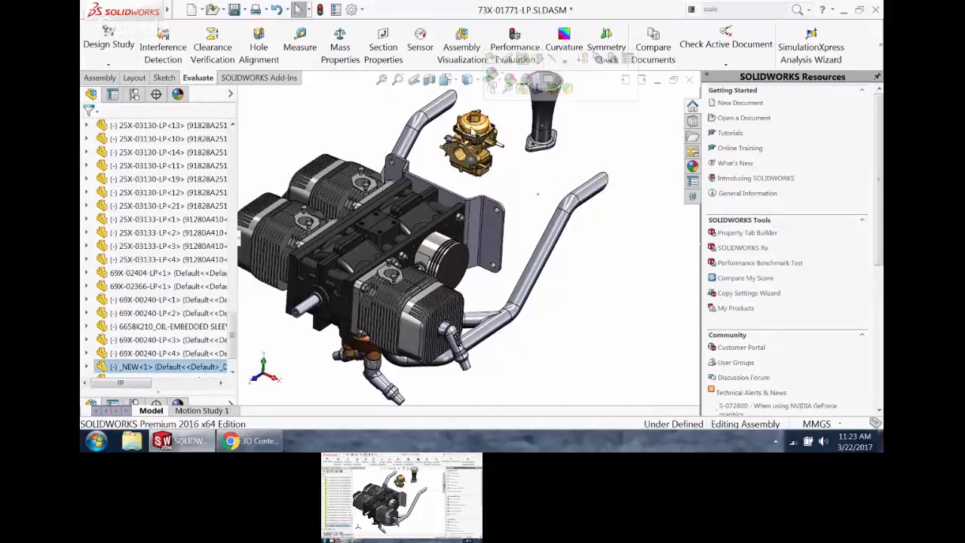
scroll(475, 127, "down", 4)
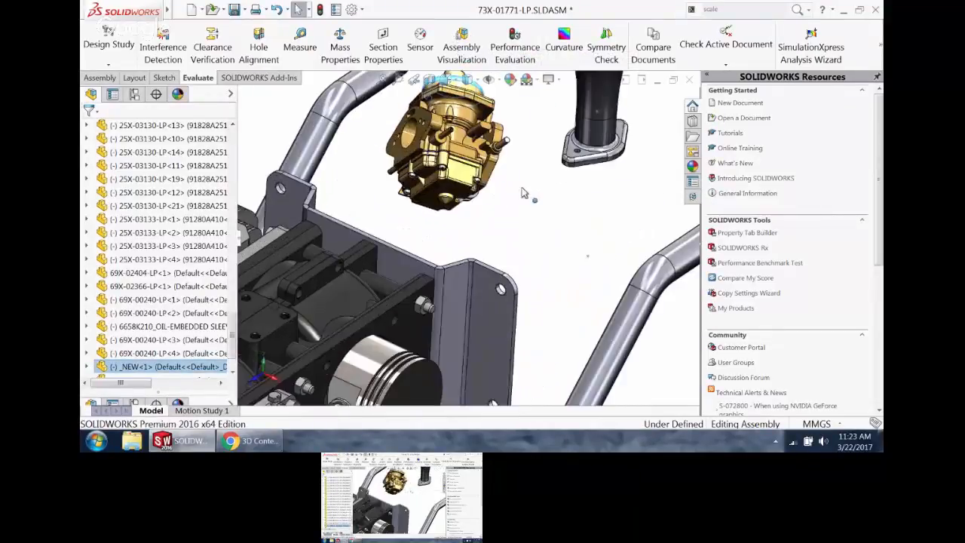
scroll(414, 281, "up", 5)
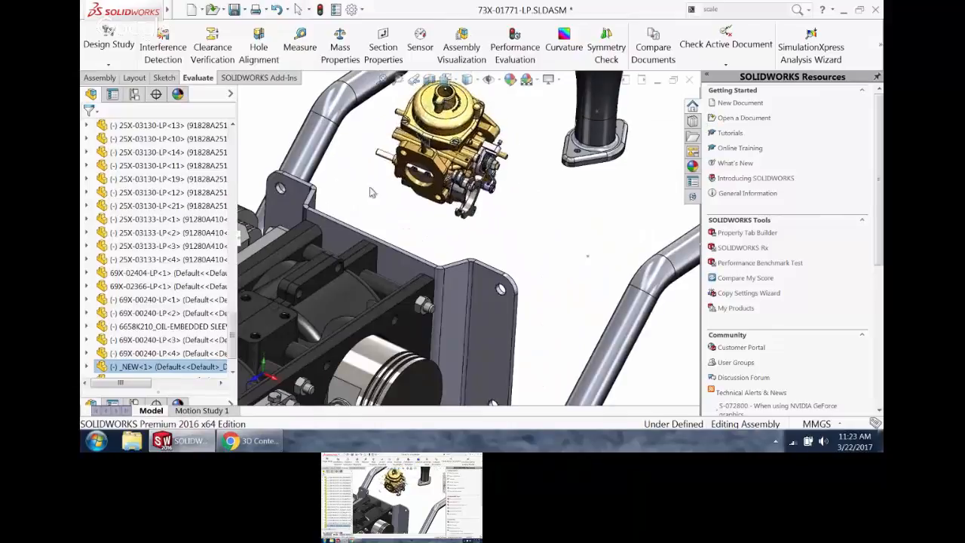
left_click(531, 226)
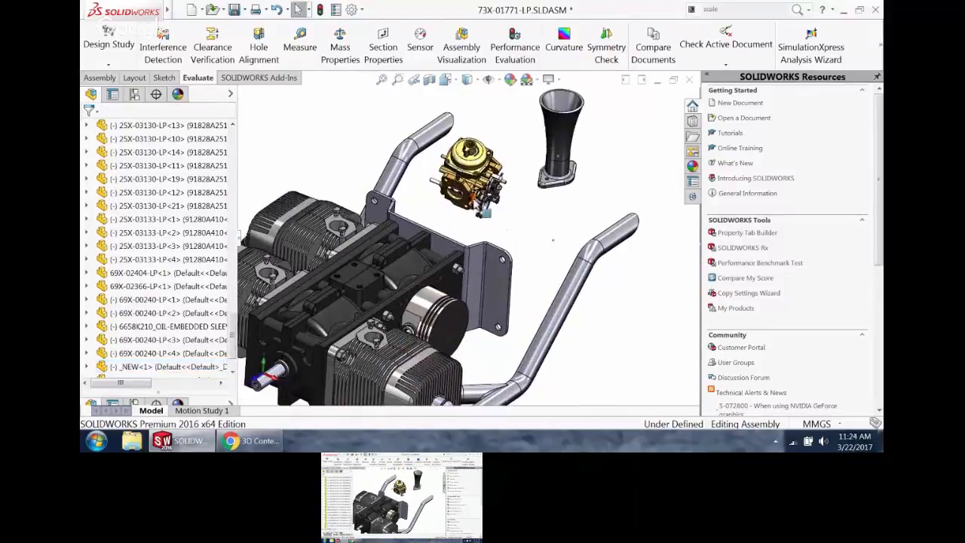
- Add a coincident mate between the carburetor's flange face and the port face on top of the front cylinder
left_click(460, 195)
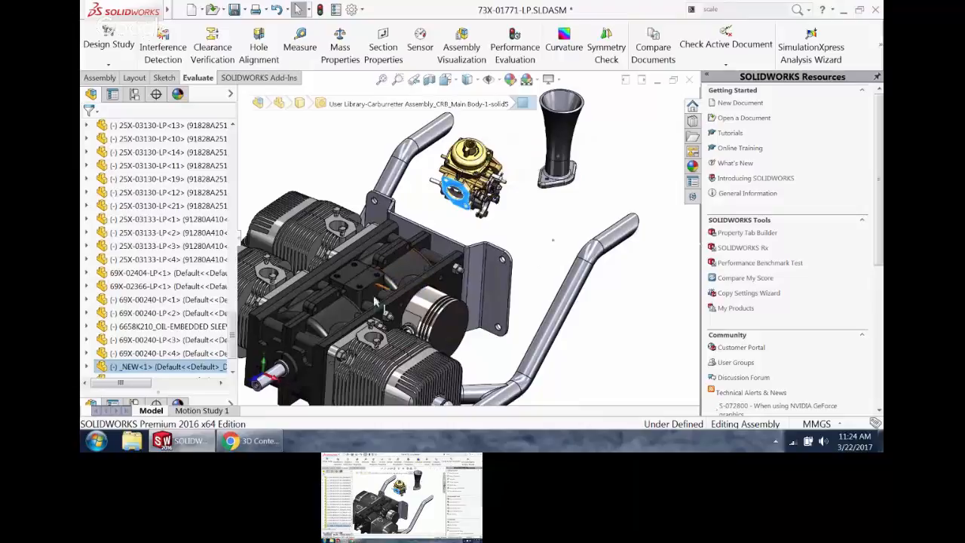
left_click(372, 339, "ctrl")
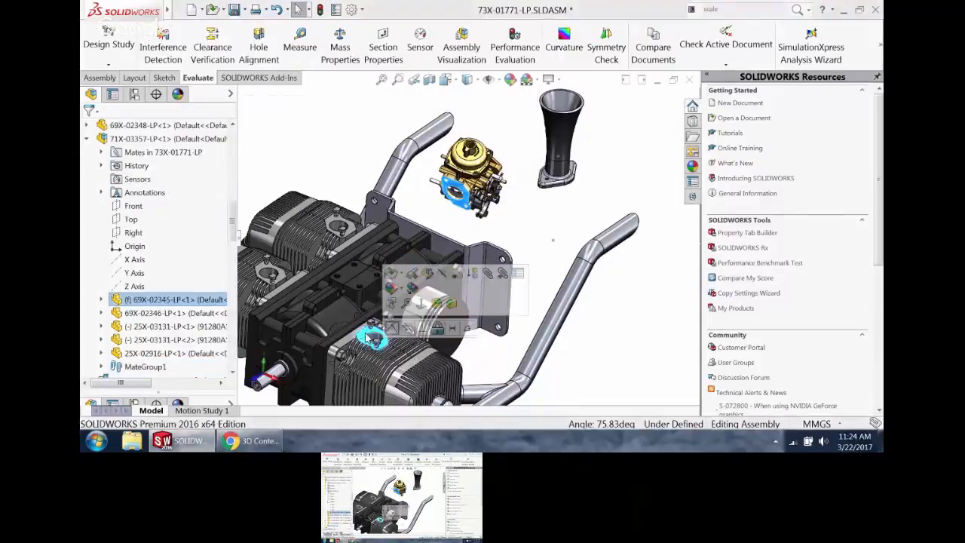
left_click(391, 329)
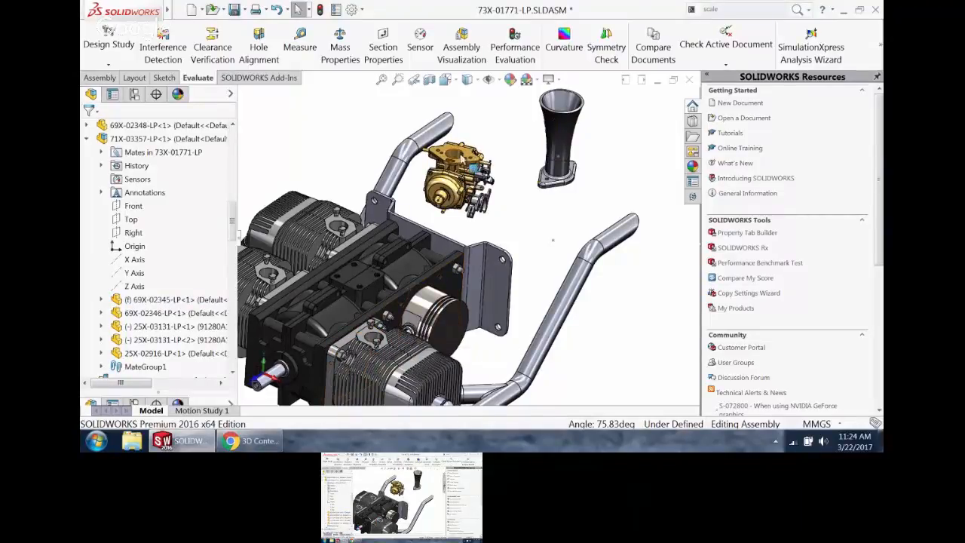
- Add a concentric mate between the carburetor's main bore and the front cylinder's port
left_click(455, 155)
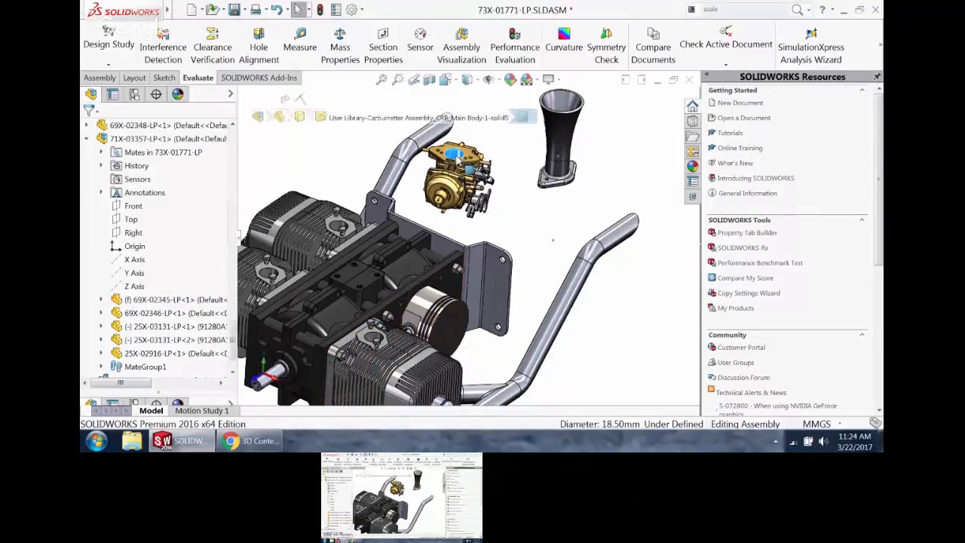
left_click(374, 338, "ctrl")
left_click(443, 332)
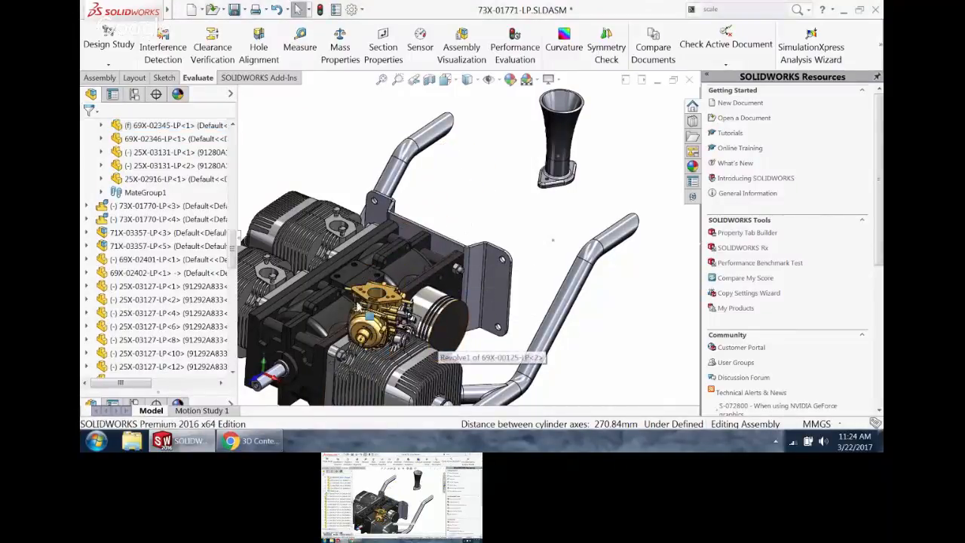
- Rotate the mated carburetor about the port axis to bring the flat edge of its lower flange into view
scroll(359, 308, "down", 7)
left_click_drag(392, 276, 239, 293)
middle_click_drag(453, 323, 747, 261)
scroll(526, 370, "up", 5)
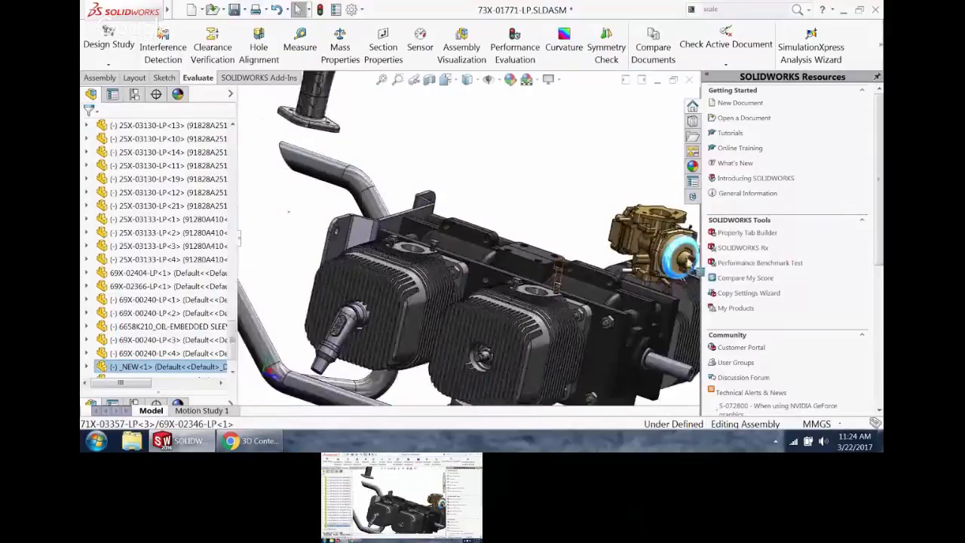
scroll(688, 261, "down", 4)
key("Escape")
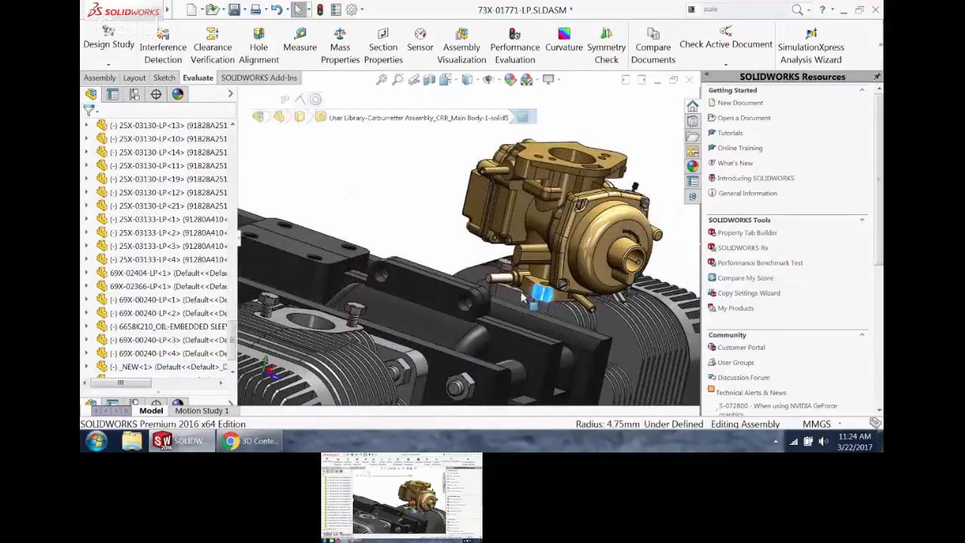
left_click_drag(546, 294, 371, 165)
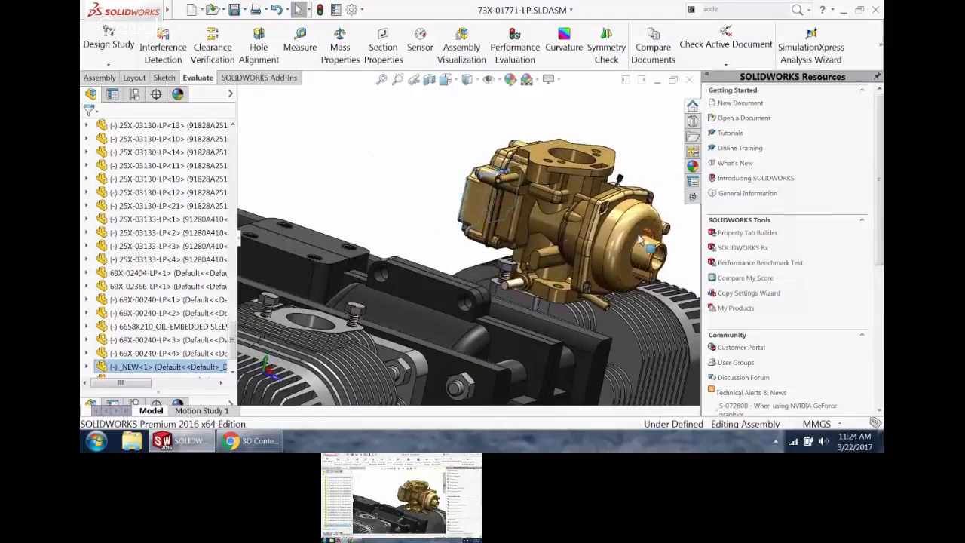
left_click_drag(625, 257, 530, 309)
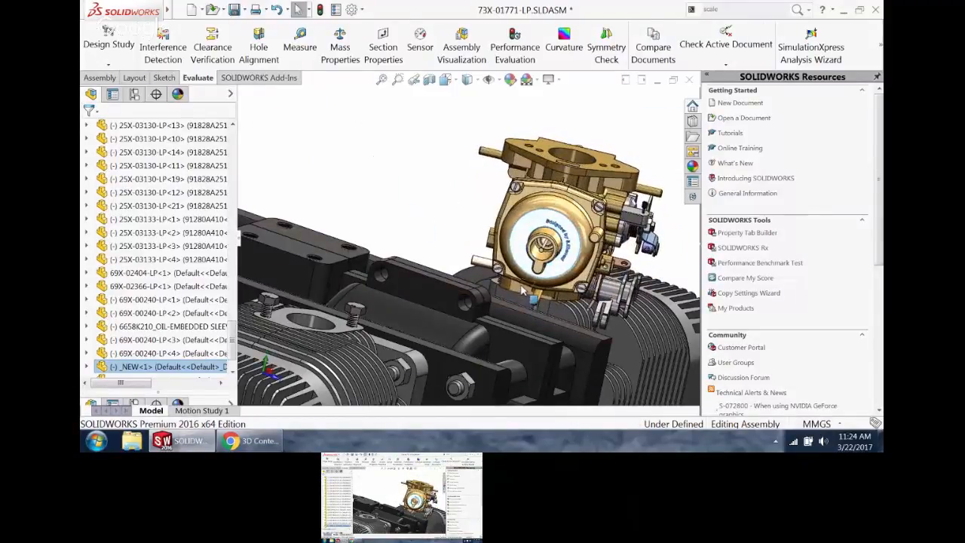
- Add a parallel mate between the flat side of the carburetor's lower flange and the side face of the 69X-02345-LP port
left_click(522, 290)
scroll(513, 292, "up", 4)
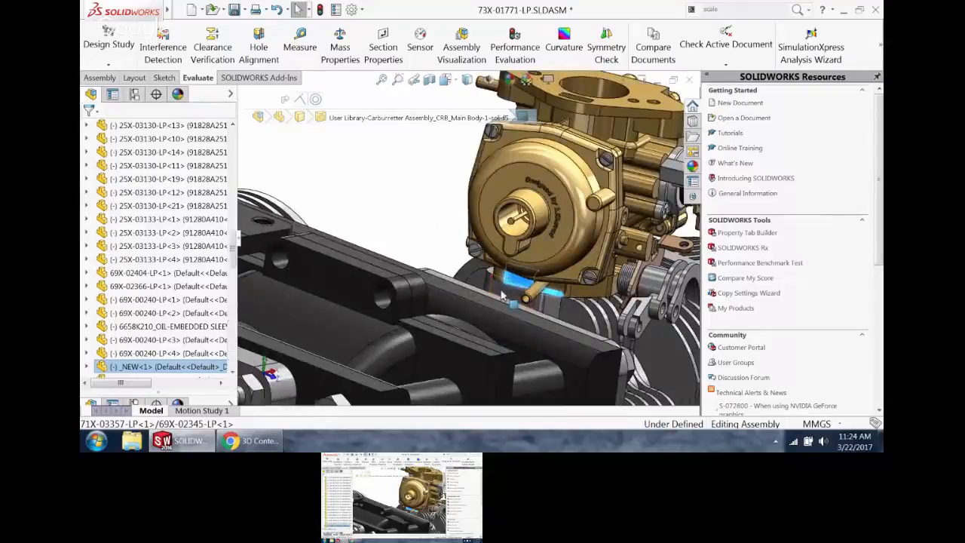
left_click(503, 296)
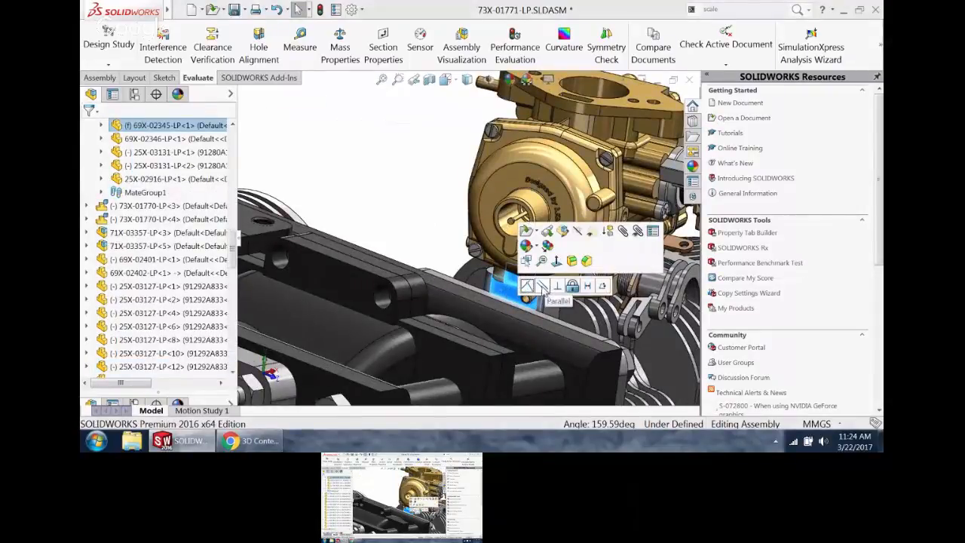
left_click(542, 286)
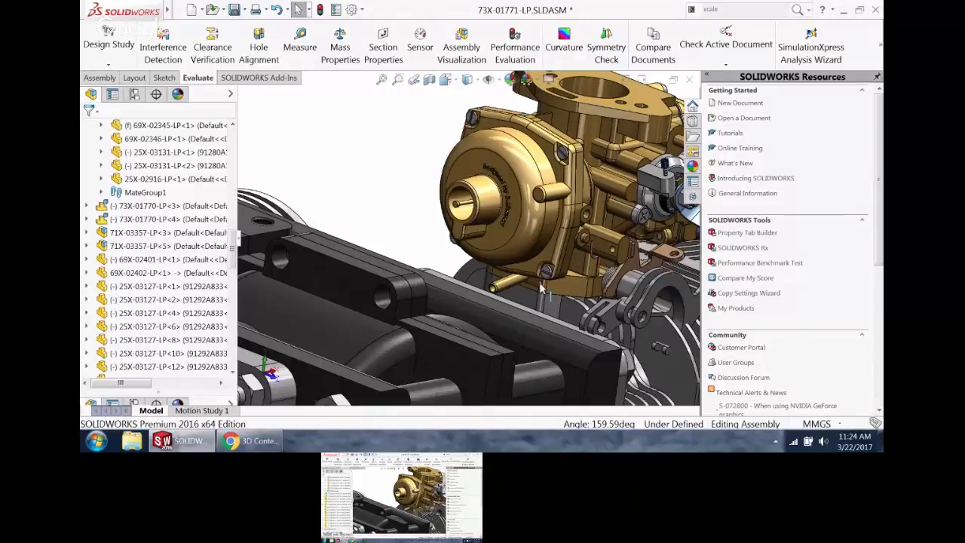
- Move the flanged tube 69X-02365-LPx above the carburetor and turn it so the underside of its flange is accessible
scroll(584, 365, "up", 10)
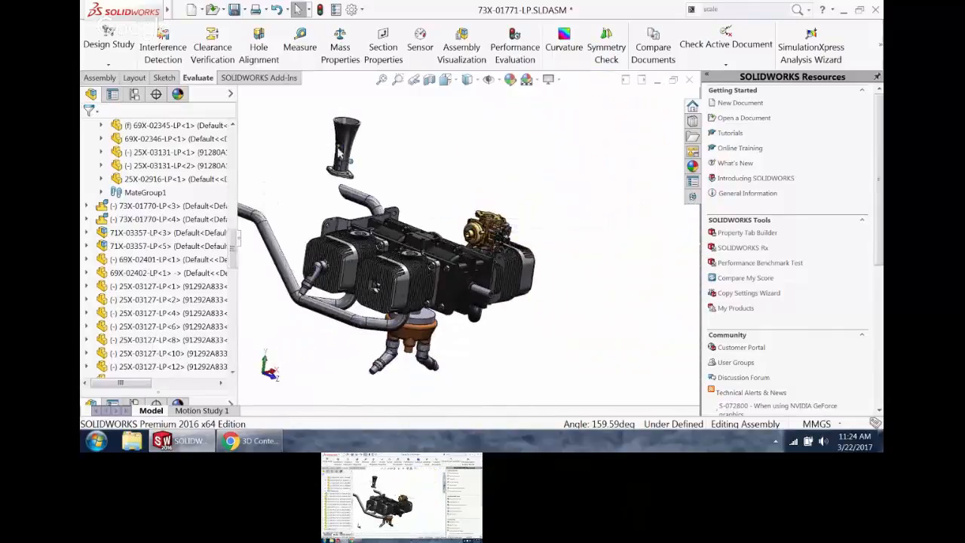
left_click_drag(341, 149, 504, 177)
scroll(505, 221, "down", 9)
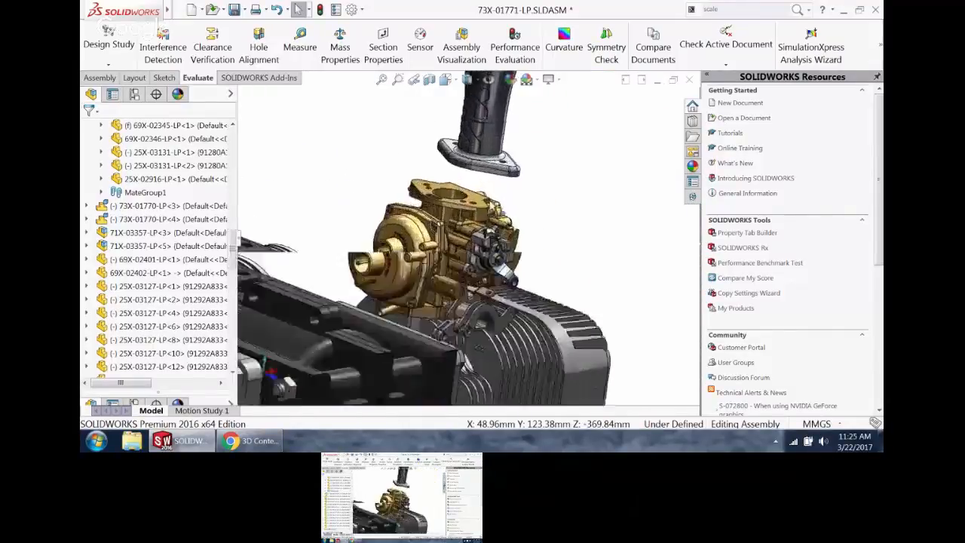
right_click_drag(486, 126, 609, 181)
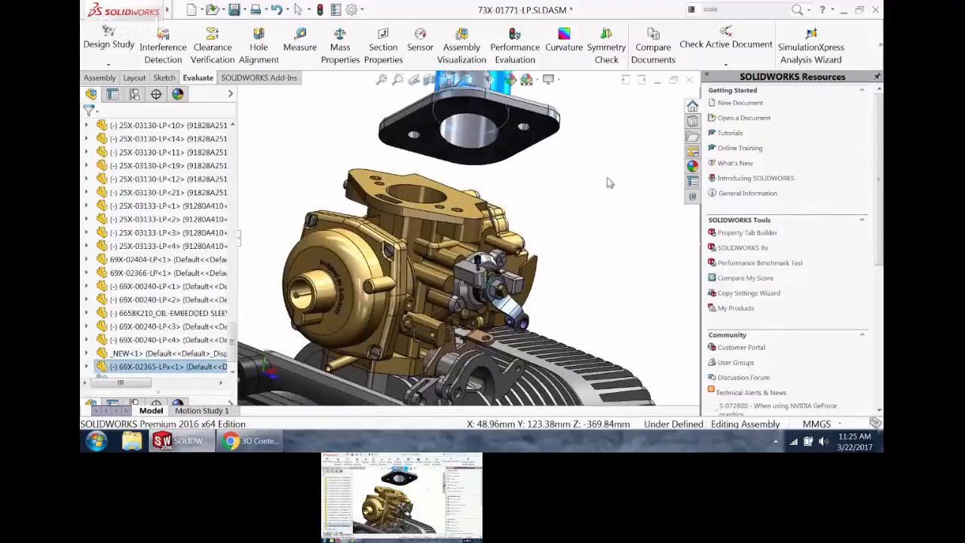
left_click(604, 172)
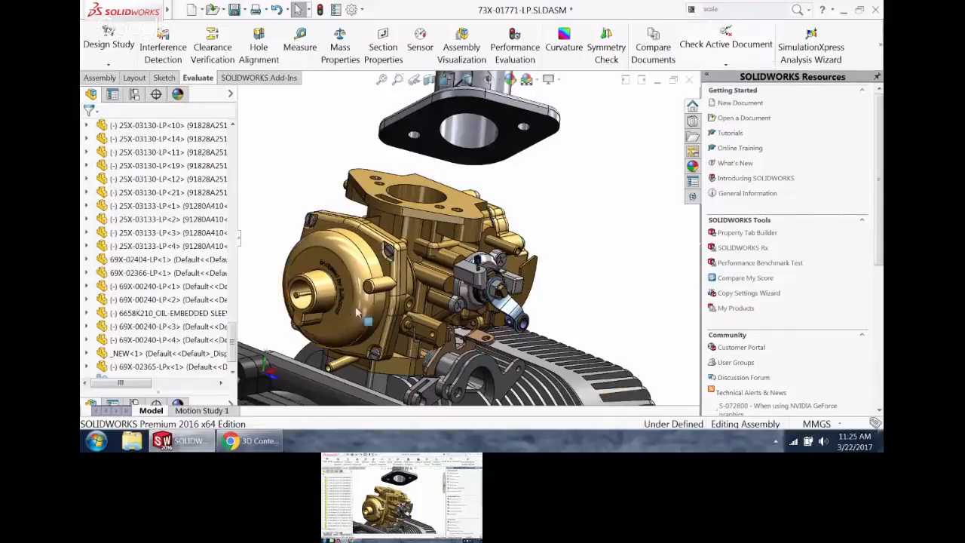
- Add a concentric mate between the flanged tube's 18 mm bore and the carburetor's upper bore
left_click(478, 137)
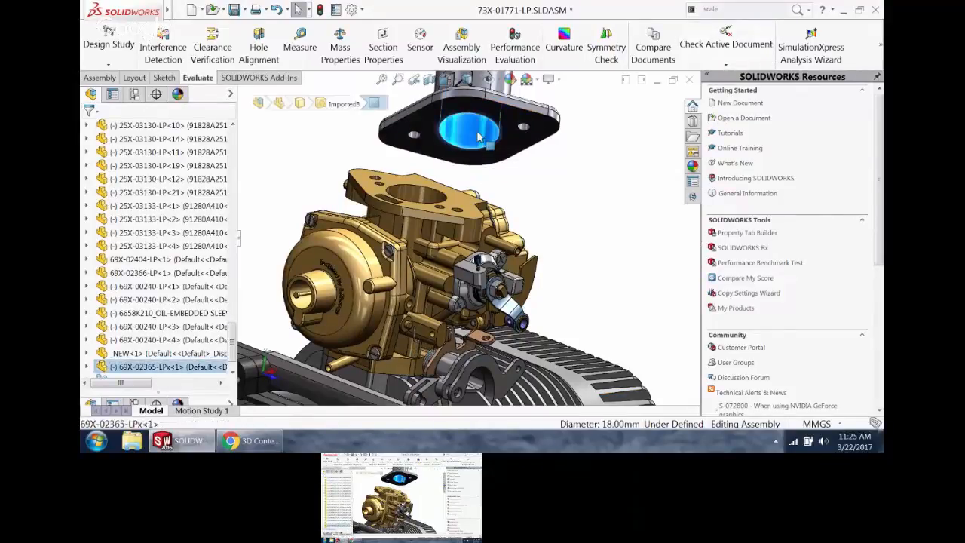
left_click_drag(478, 136, 414, 200, "alt")
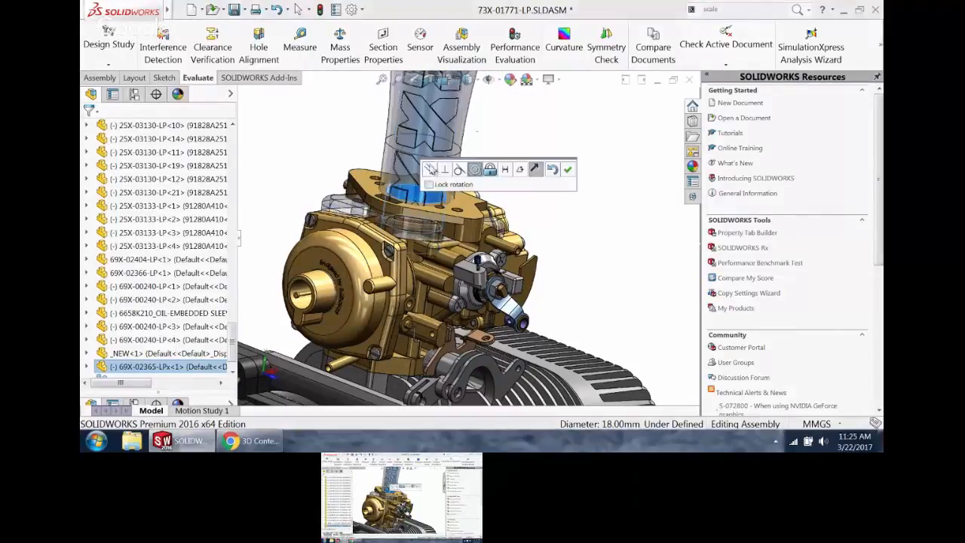
left_click(569, 171)
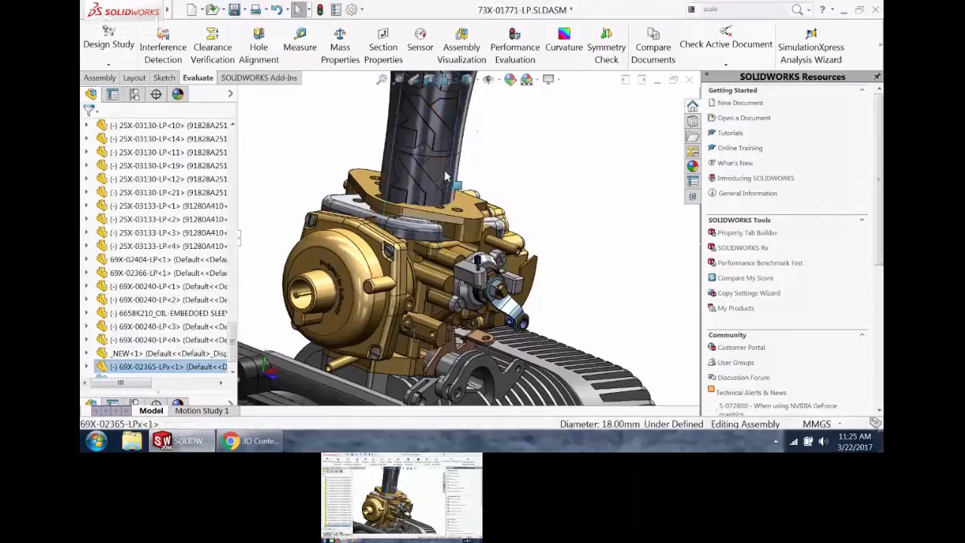
- Add a coincident mate between the underside of the tube's flange and the carburetor's upper flange face
left_click_drag(444, 169, 439, 92)
middle_click_drag(464, 220, 412, 192)
scroll(423, 186, "down", 4)
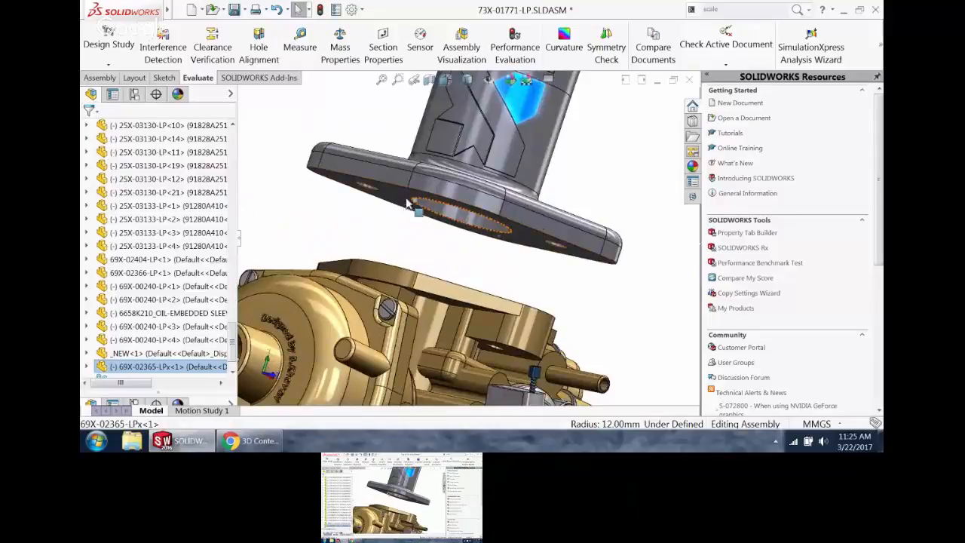
left_click(392, 209)
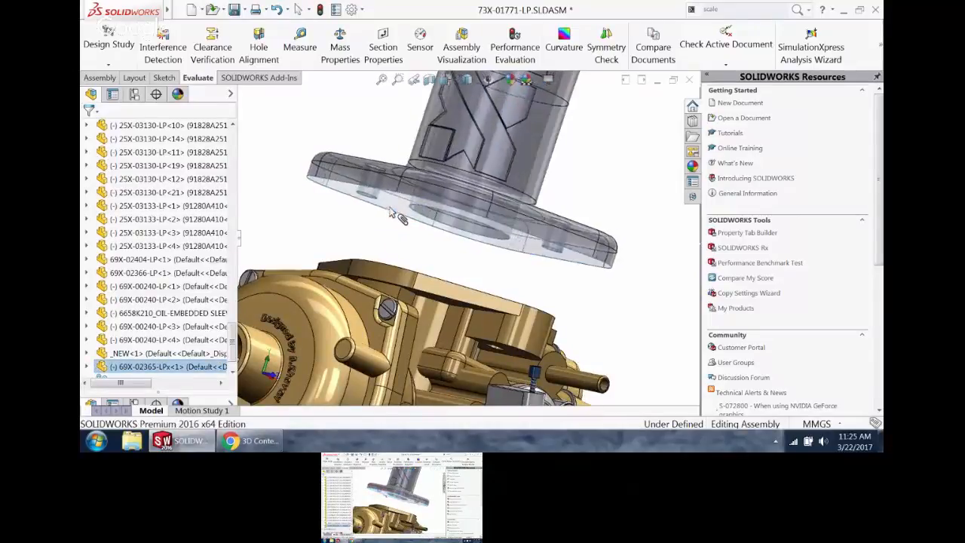
scroll(392, 205, "down", 1)
middle_click_drag(392, 206, 392, 267)
scroll(392, 267, "down", 1)
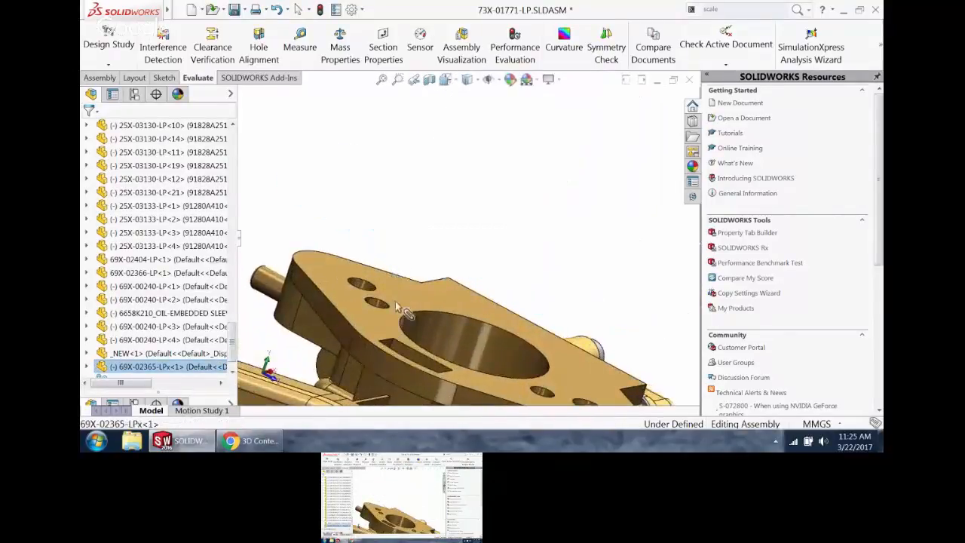
left_click_drag(397, 306, 391, 305, "alt")
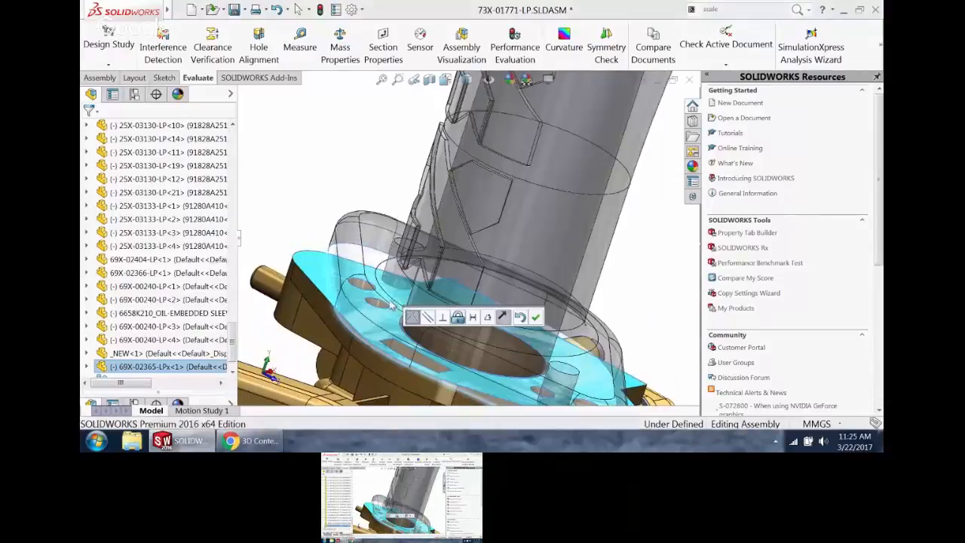
left_click(536, 317)
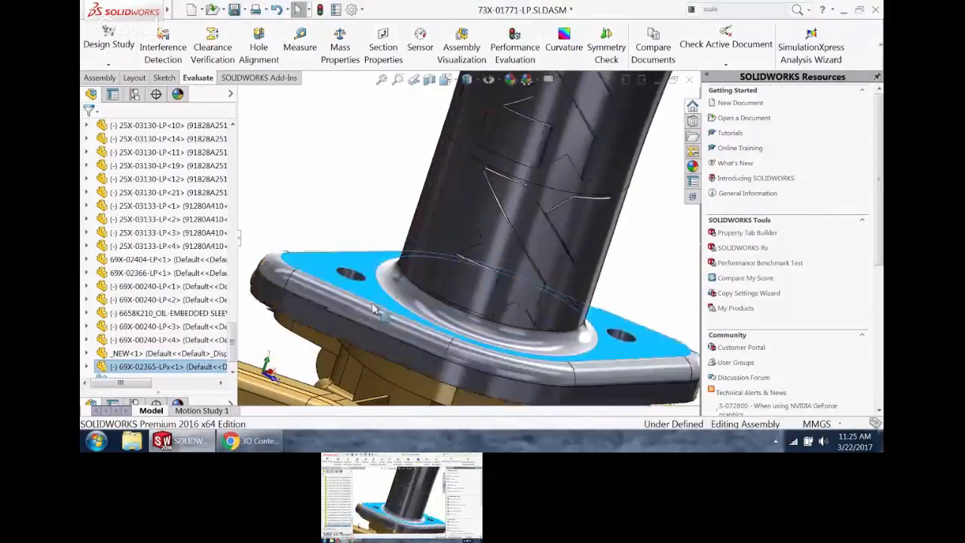
- Try to mate the tube flange's M3.5 clearance hole concentric with the matching hole in the carburetor's upper flange
scroll(390, 351, "down", 6)
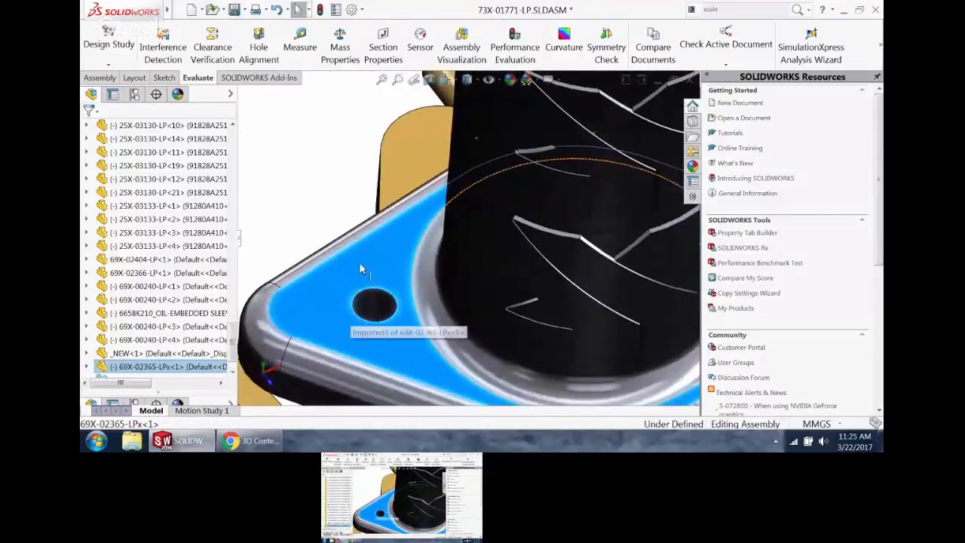
middle_click_drag(388, 190, 451, 125)
scroll(470, 209, "up", 3)
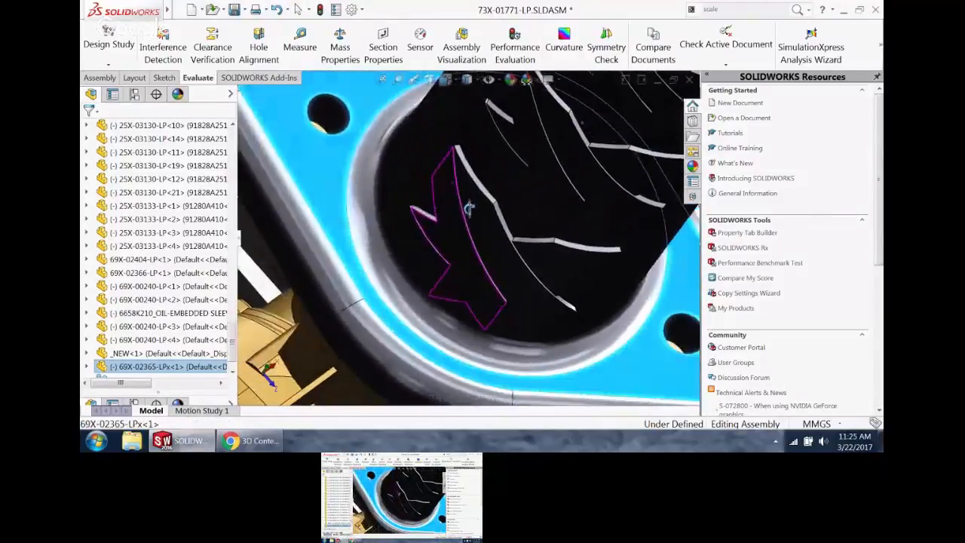
scroll(370, 156, "down", 8)
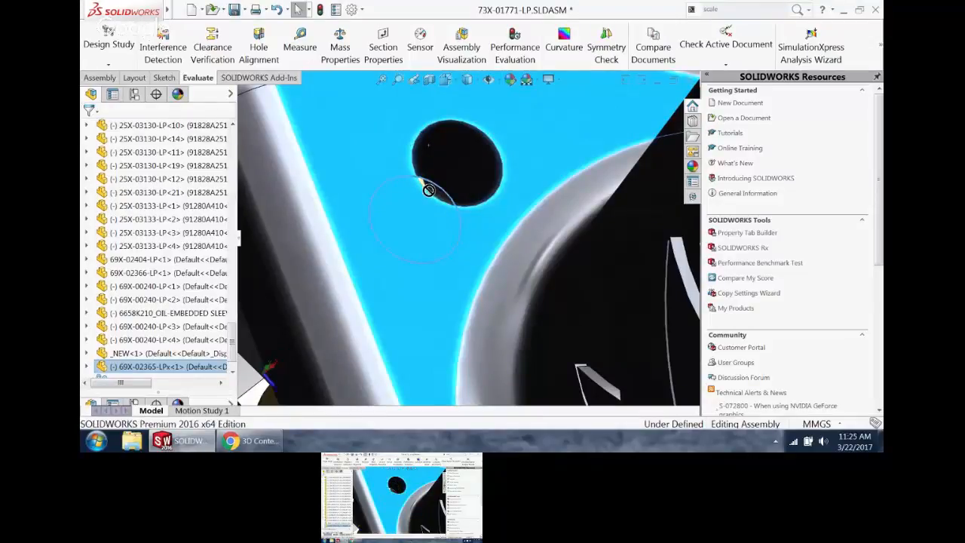
key("alt")
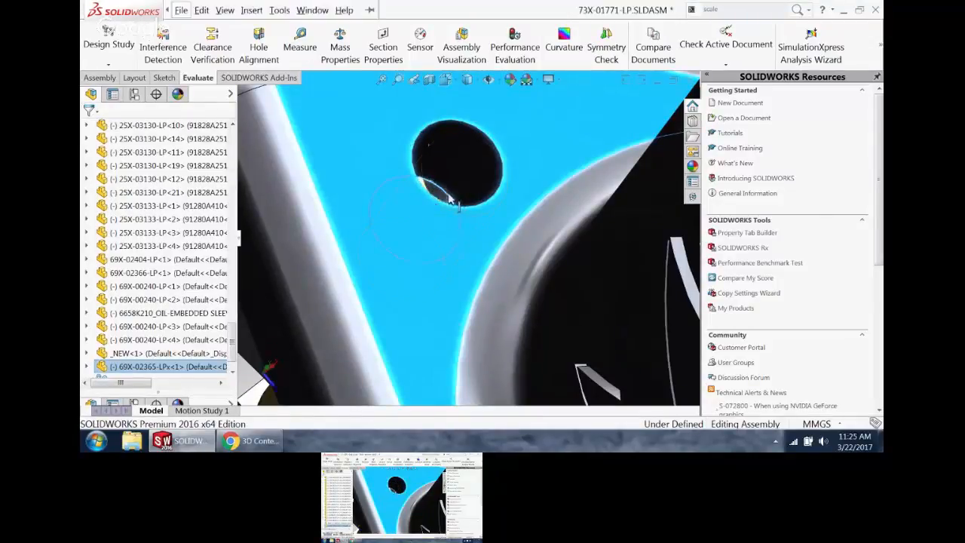
left_click(450, 195)
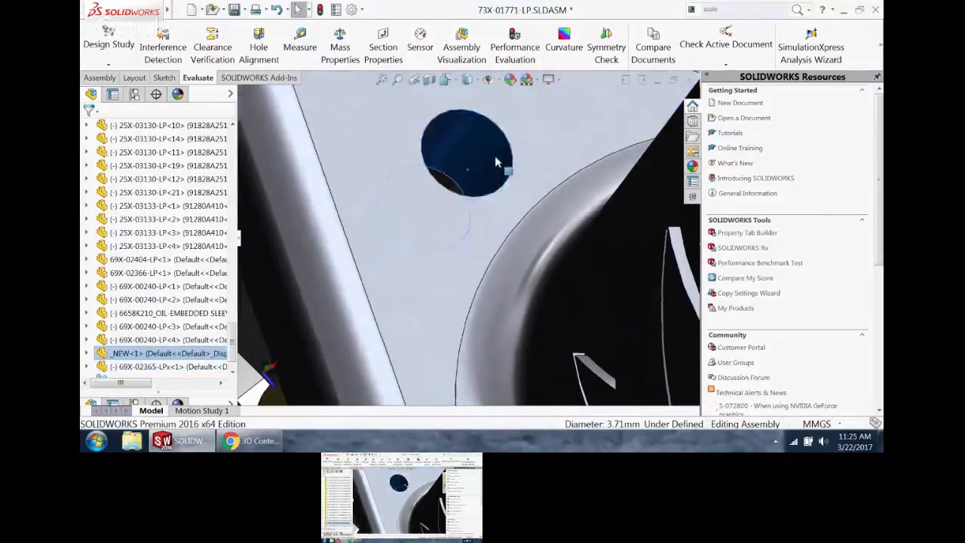
middle_click_drag(485, 166, 425, 200)
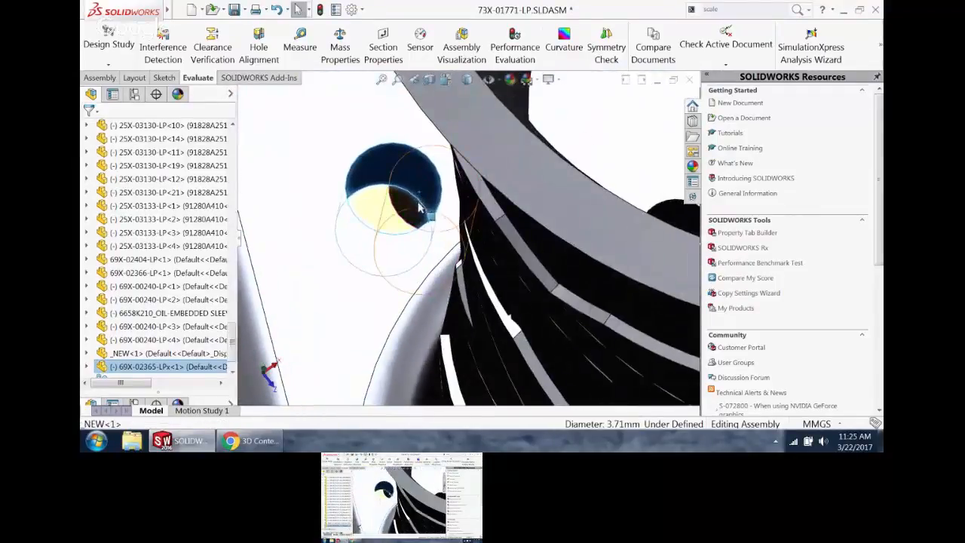
left_click(417, 203)
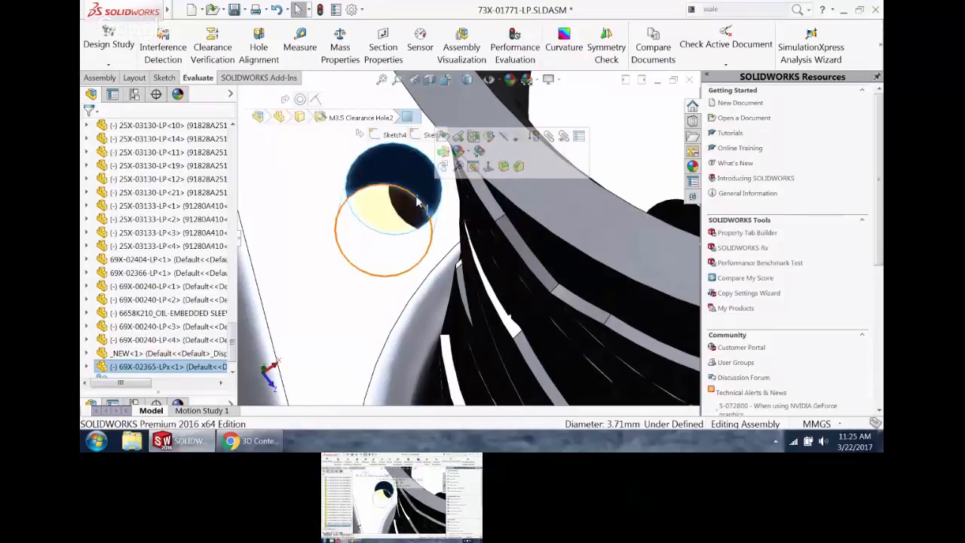
left_click(418, 203)
left_click_drag(417, 199, 430, 165, "alt")
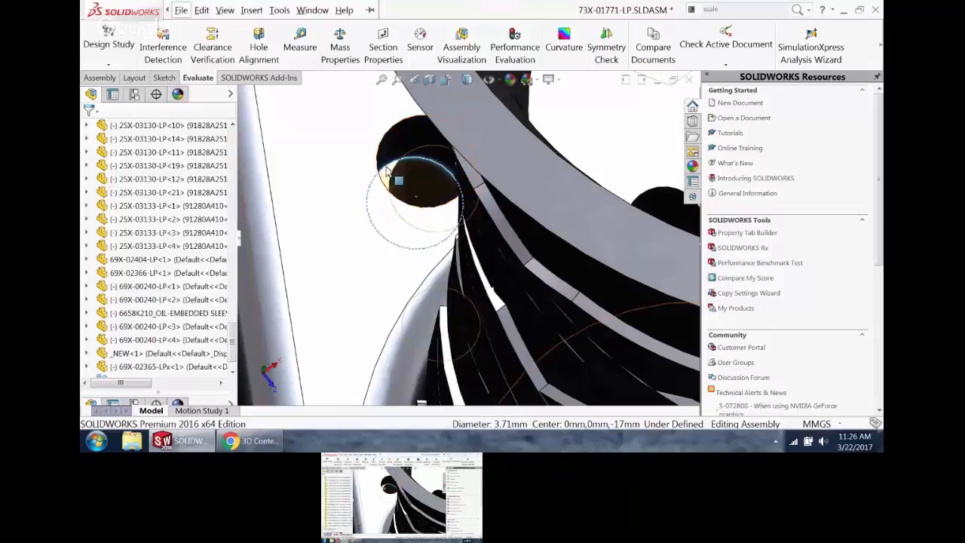
- Turn the tube slightly about its axis and retry the flange hole alignment using the clearance hole's circular edge
left_click_drag(386, 170, 414, 150, "alt")
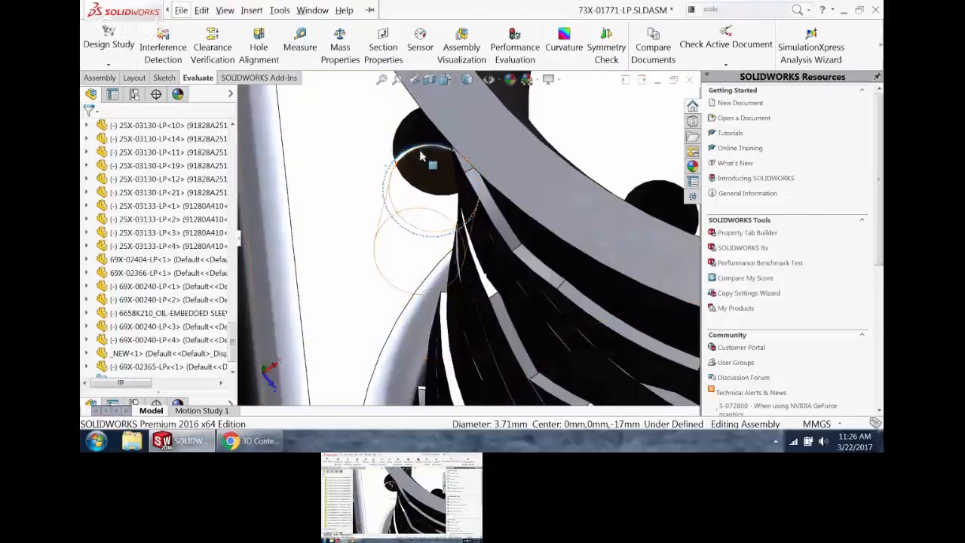
left_click(412, 140)
left_click(413, 140)
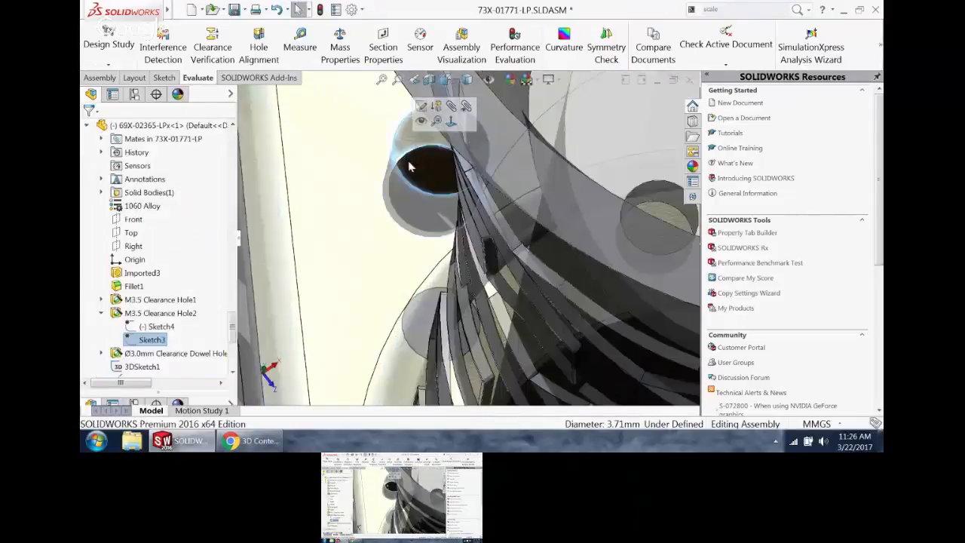
left_click_drag(411, 162, 418, 167, "alt")
scroll(418, 174, "up", 10)
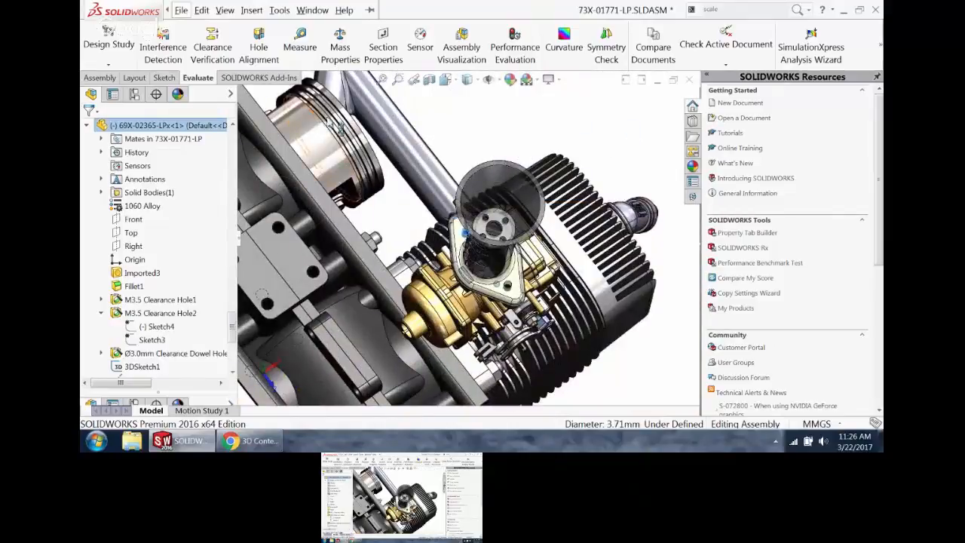
key("Down")
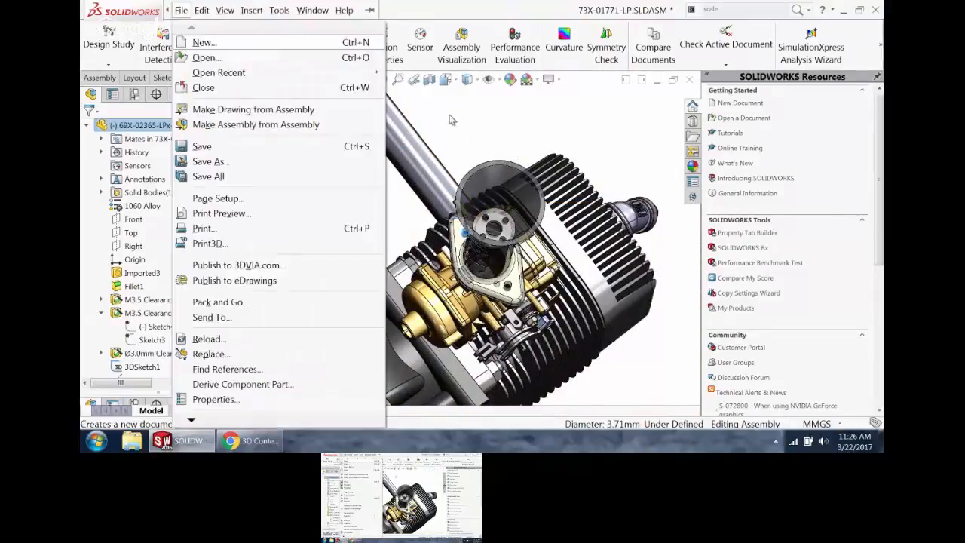
left_click(498, 130)
mouse_move(498, 131)
middle_mouse_down()
mouse_move(508, 149)
mouse_move(490, 127)
middle_mouse_up()
left_click(507, 149)
scroll(490, 126, "up", 4)
scroll(472, 227, "up", 2)
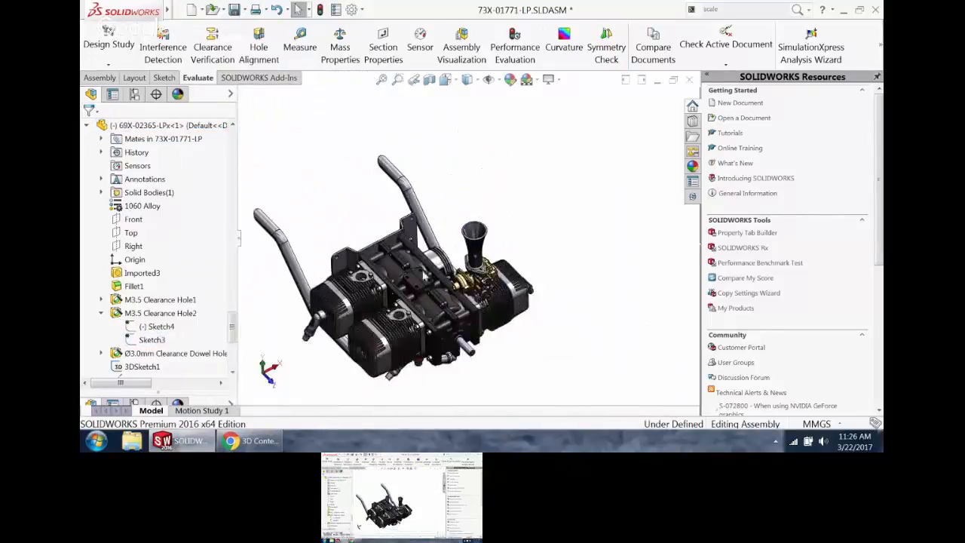
scroll(457, 245, "down", 3)
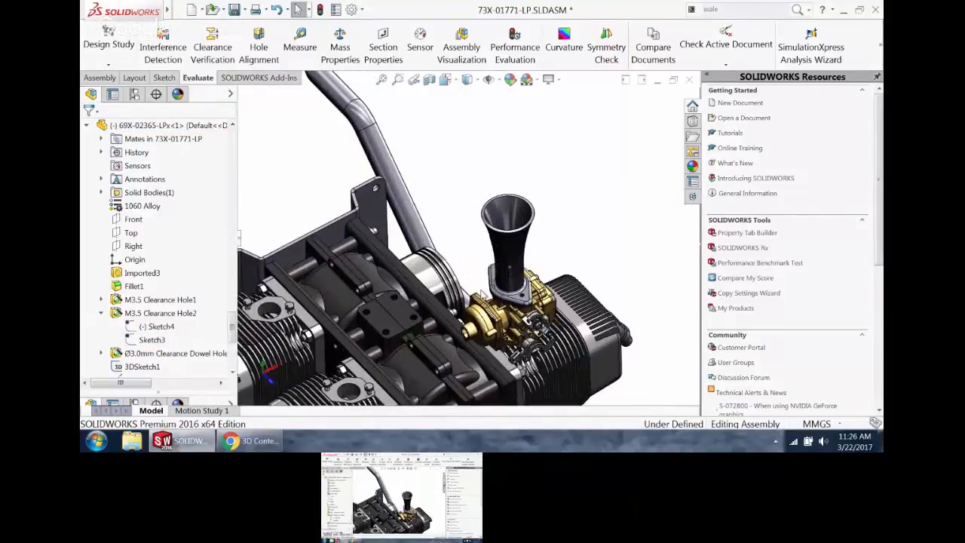
scroll(466, 217, "down", 2)
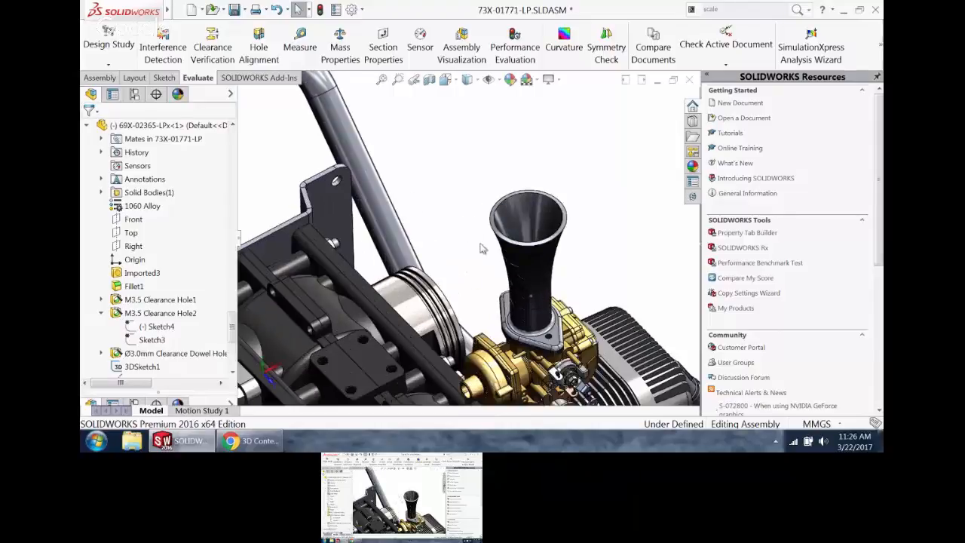
- Switch to the McMaster-Carr website in Chrome and open the metric general purpose washers from the Washers category
left_click(251, 440)
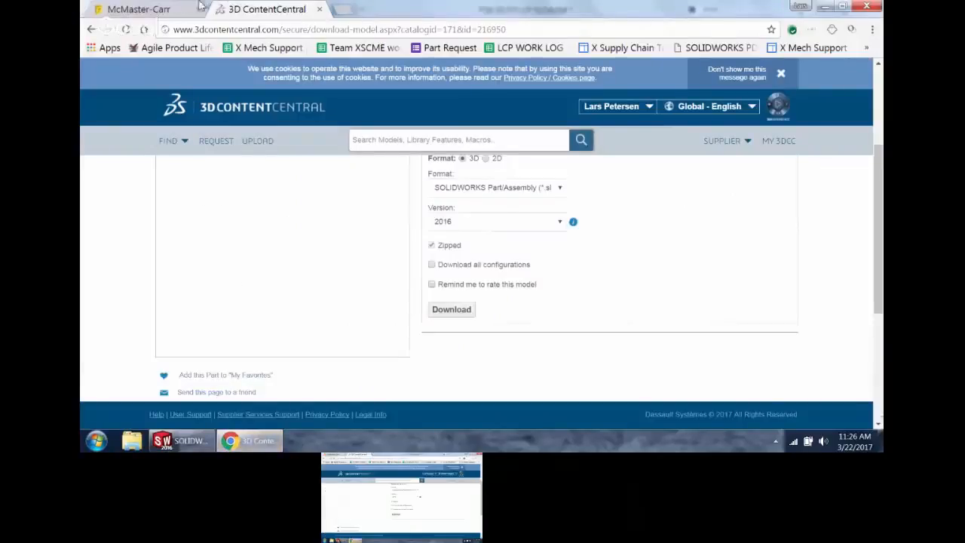
left_click(170, 11)
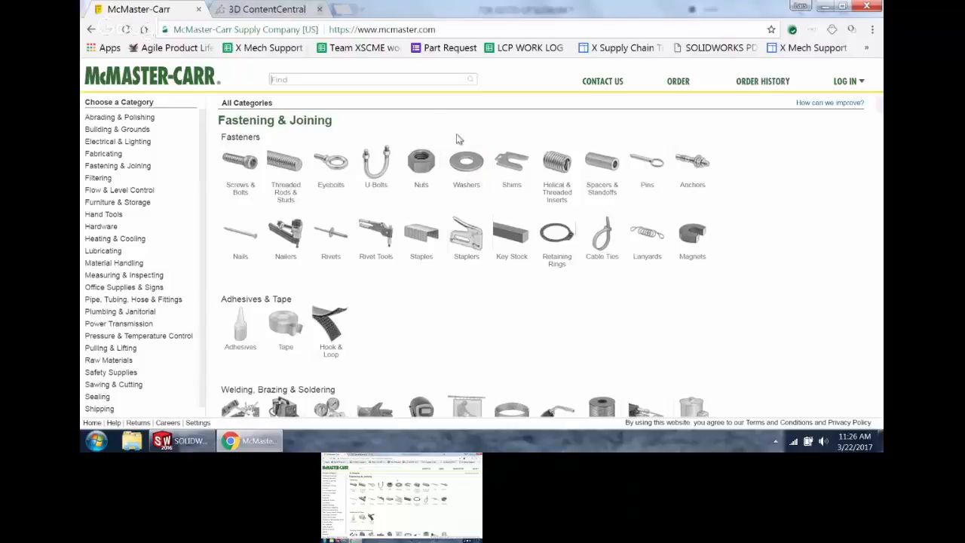
left_click(467, 166)
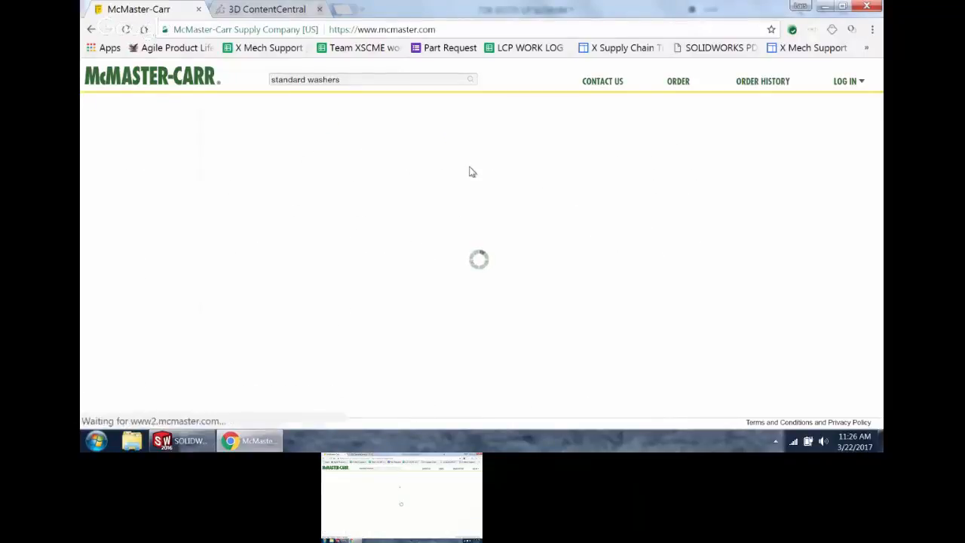
left_click(496, 172)
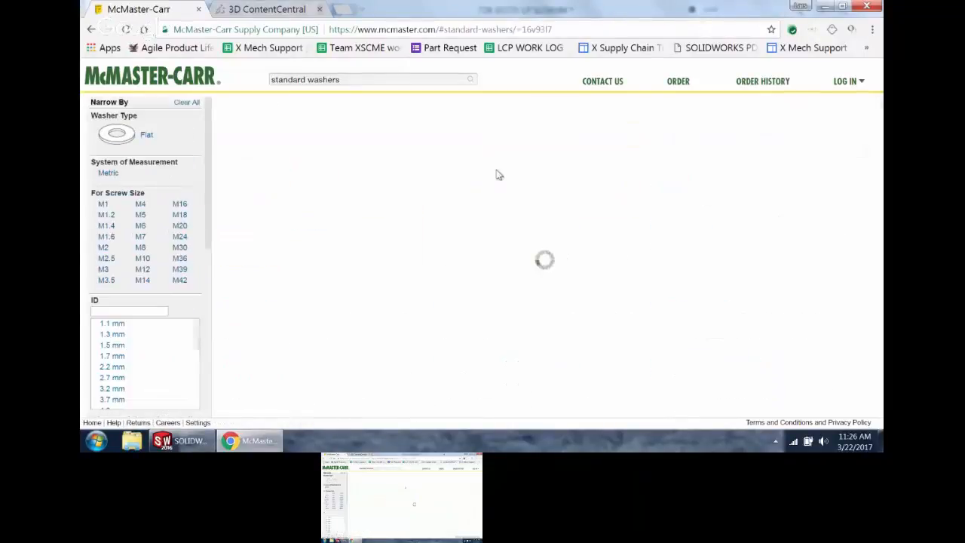
scroll(423, 292, "down", 1)
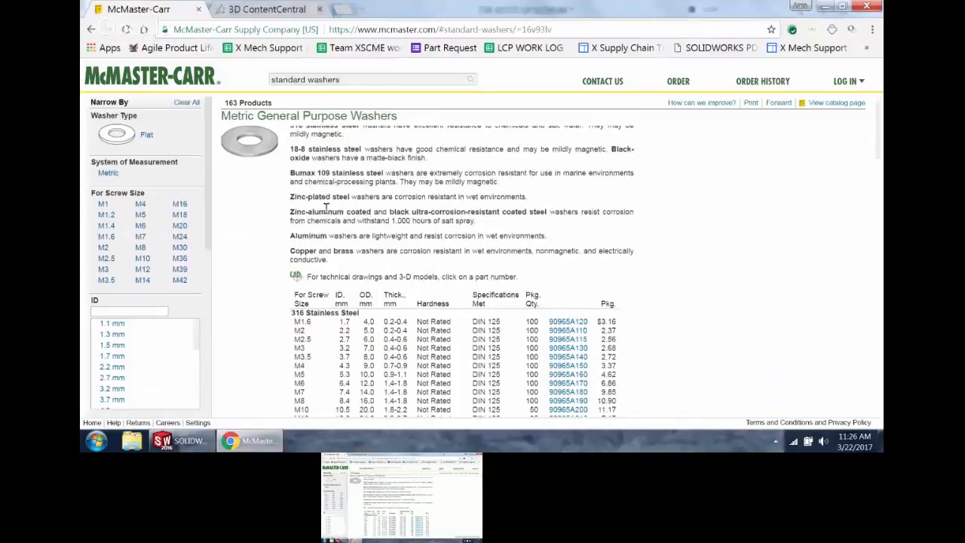
- Narrow the washers to M6 screw size and open the product page of Bumax 109 stainless steel washer 94316A310
left_click(141, 227)
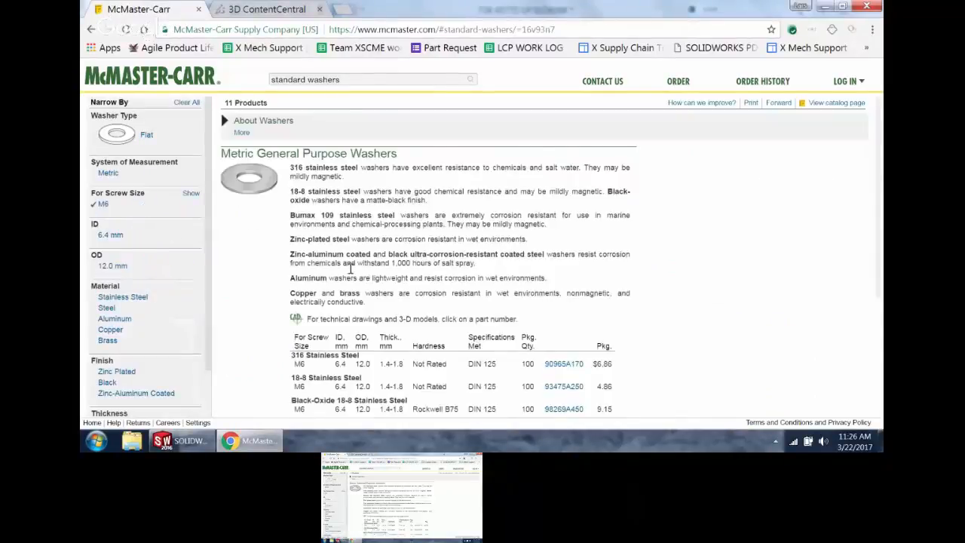
scroll(532, 266, "down", 3)
left_click(569, 267)
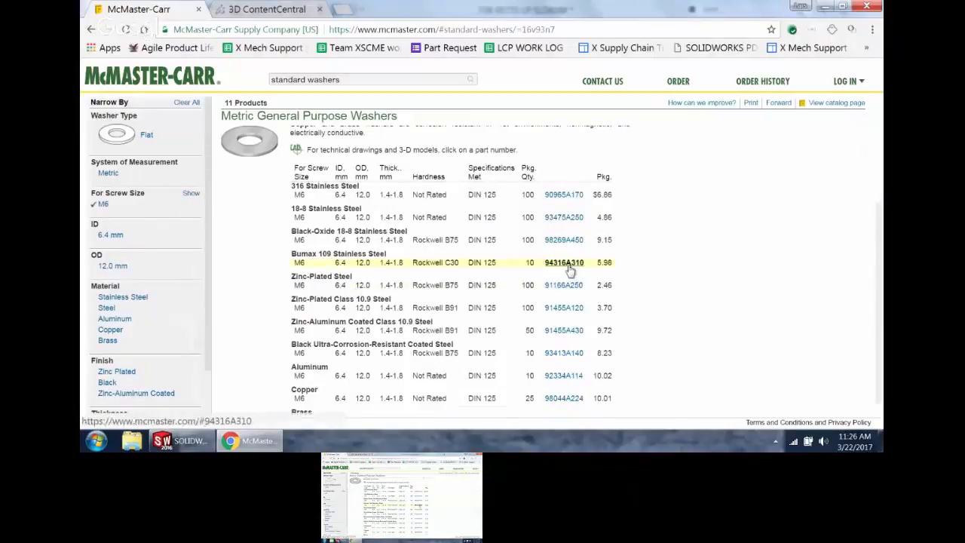
left_click(394, 280)
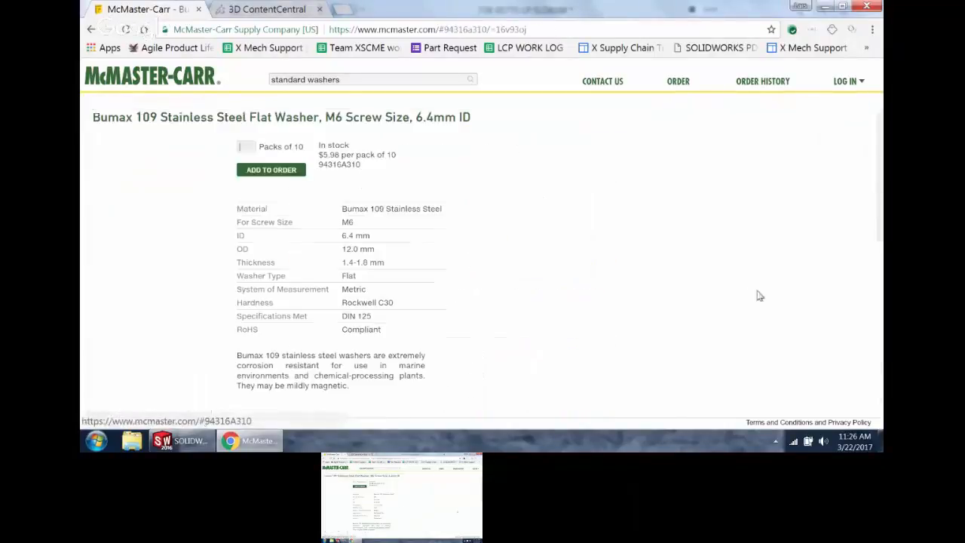
- Download the M6 washer 94316A310 as a 3-D SOLIDWORKS model and open the downloaded part in SOLIDWORKS
scroll(653, 251, "down", 5)
scroll(448, 222, "up", 1)
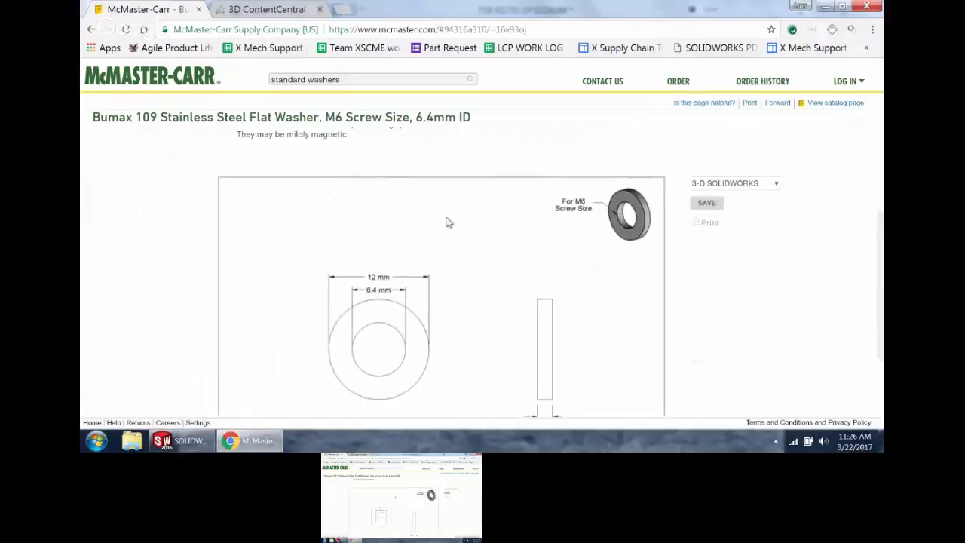
left_click(709, 206)
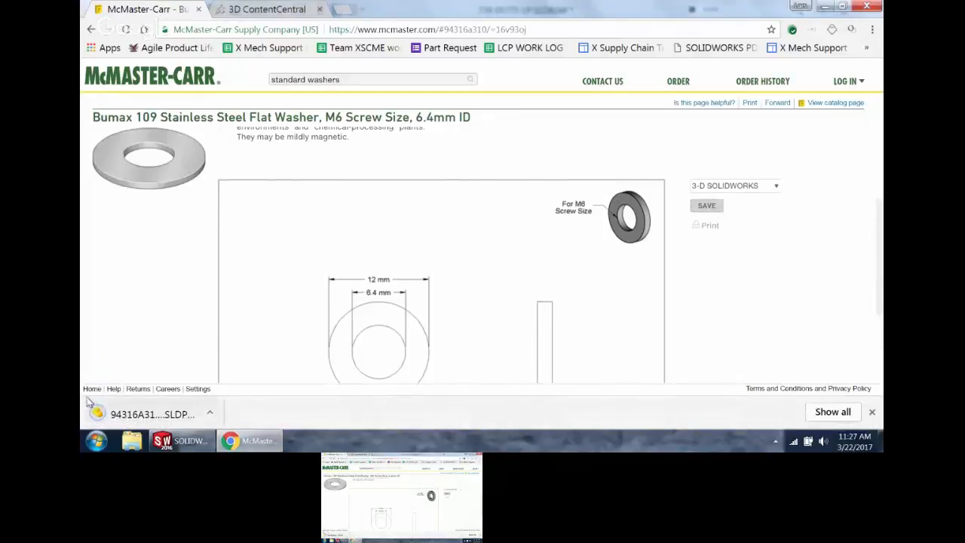
left_click(141, 419)
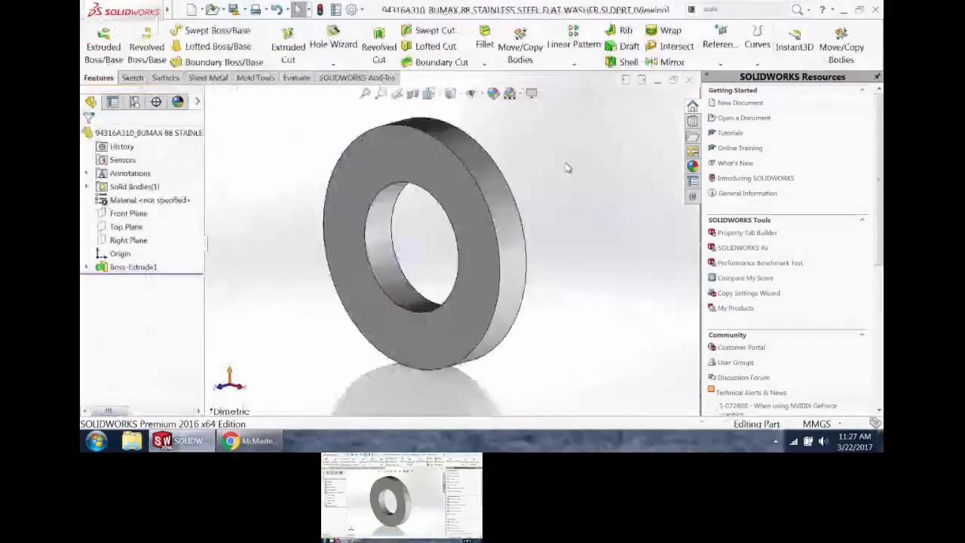
- Show the washer part and the 73X-01771-LP assembly side by side and insert the washer into the assembly, in free space beside the intake tube
middle_click_drag(479, 275, 460, 205)
scroll(399, 267, "up", 3)
scroll(387, 262, "down", 4)
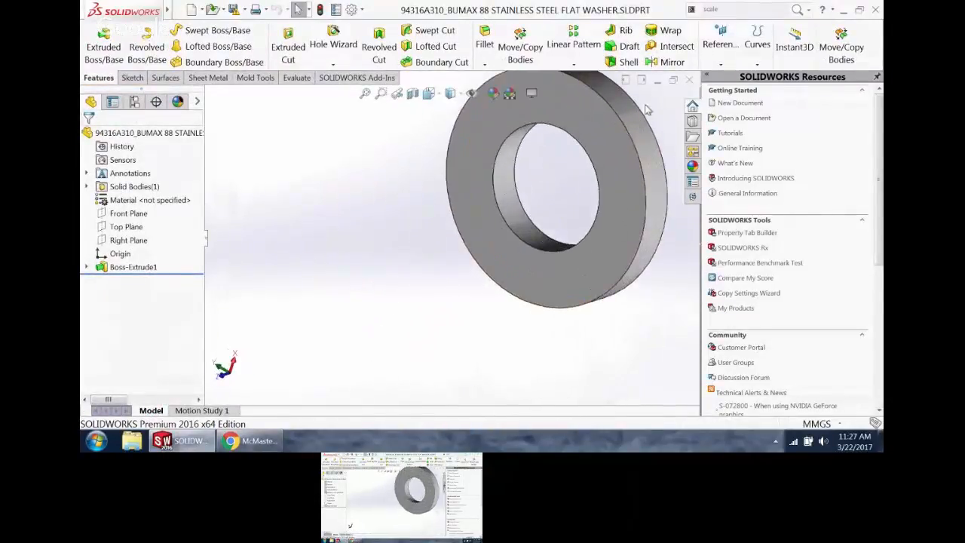
scroll(648, 110, "up", 1)
left_click(641, 83)
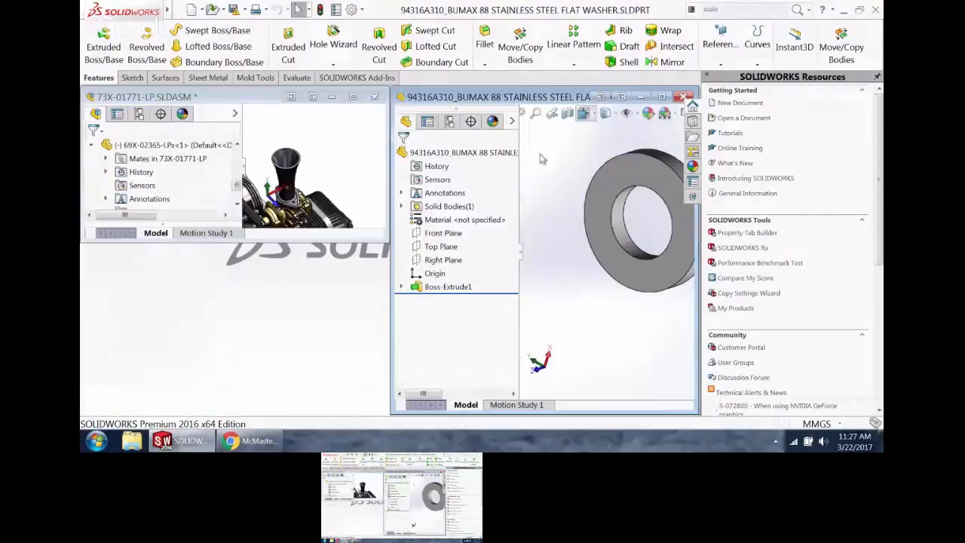
left_click(364, 152)
left_click(353, 96)
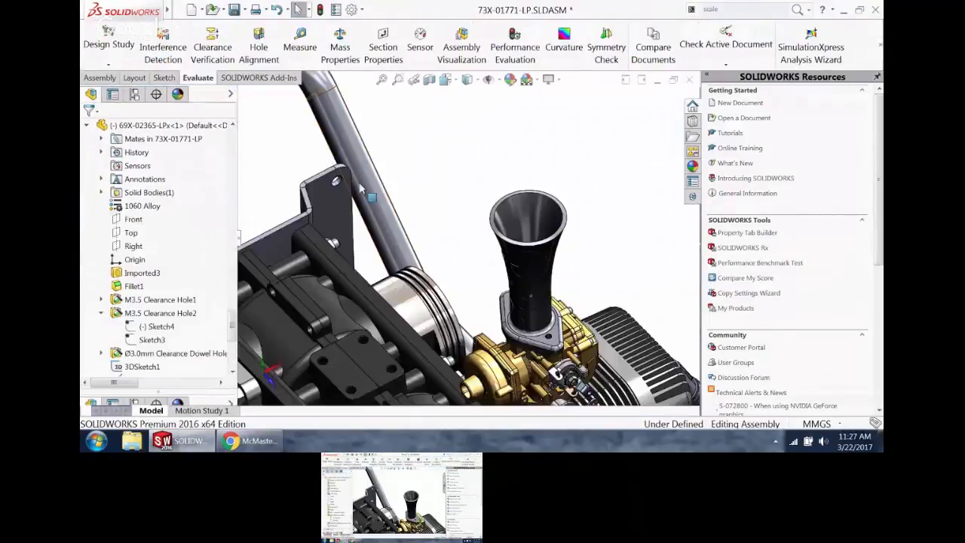
scroll(586, 209, "up", 3)
scroll(592, 183, "down", 6)
scroll(581, 191, "up", 2)
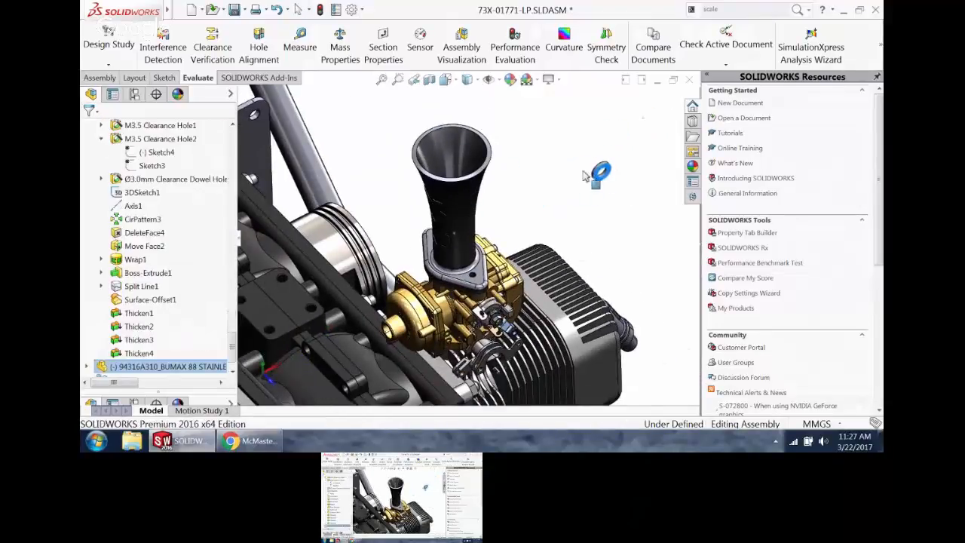
left_click(570, 175)
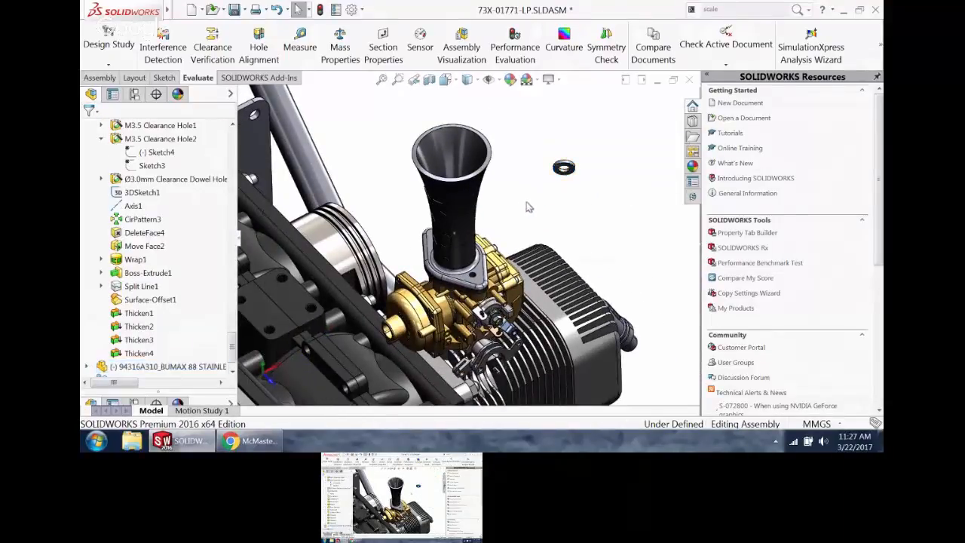
- SmartMate the washer's 6.4 mm hole edge to the near clearance hole on the tube flange so it sits flush on the flange
scroll(530, 202, "down", 4)
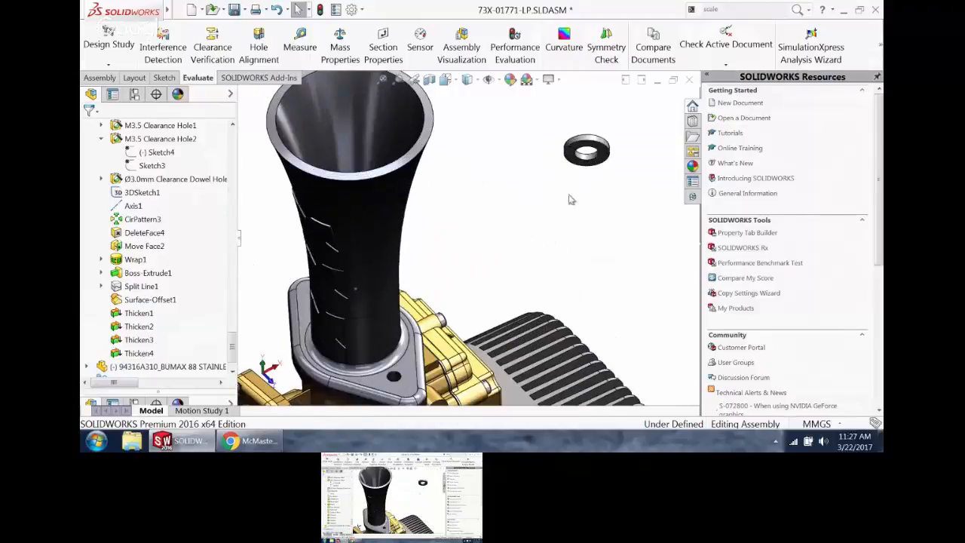
left_click_drag(595, 159, 401, 381, "alt")
left_click_drag(400, 381, 402, 381, "alt")
scroll(399, 377, "up", 4)
scroll(394, 338, "down", 3)
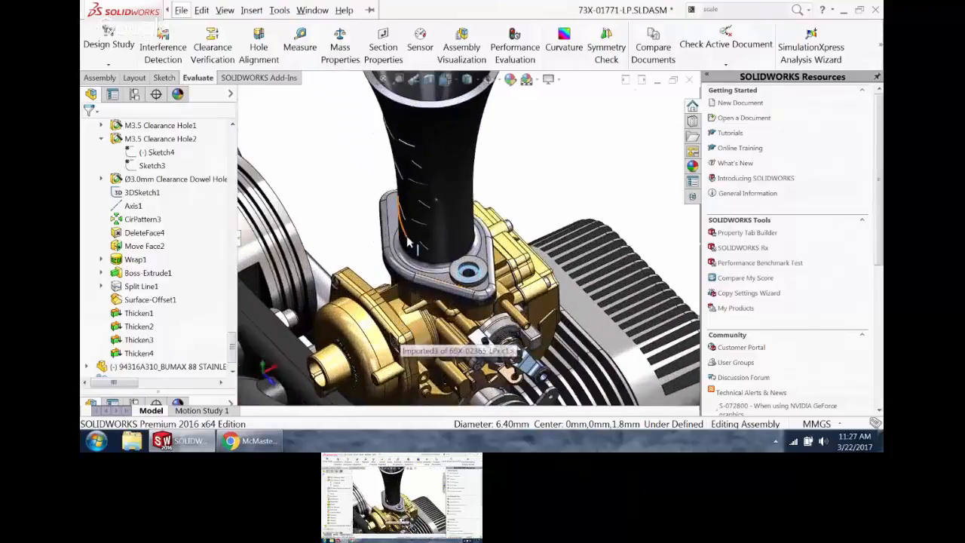
scroll(434, 241, "down", 3)
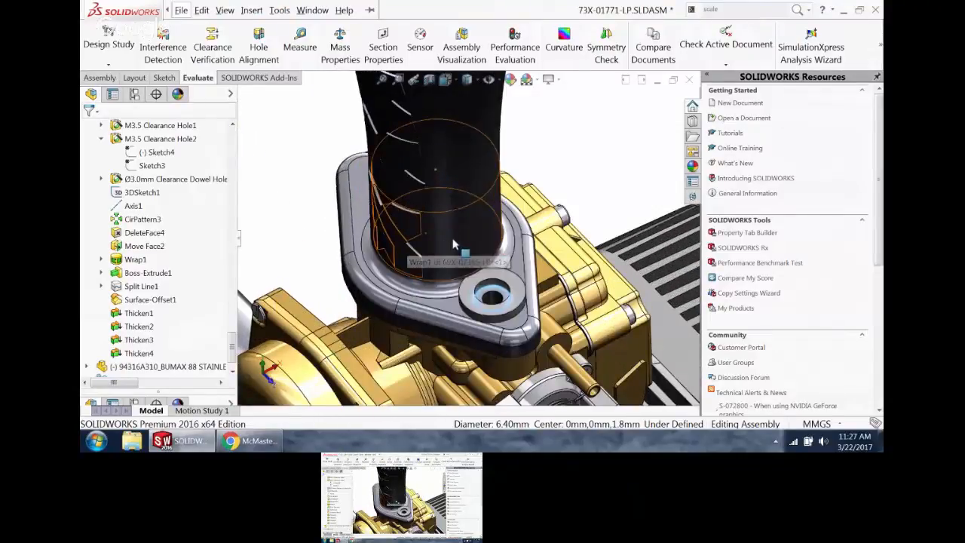
- View the washer's mates and examine which faces its concentric and coincident mates use
left_click(501, 285)
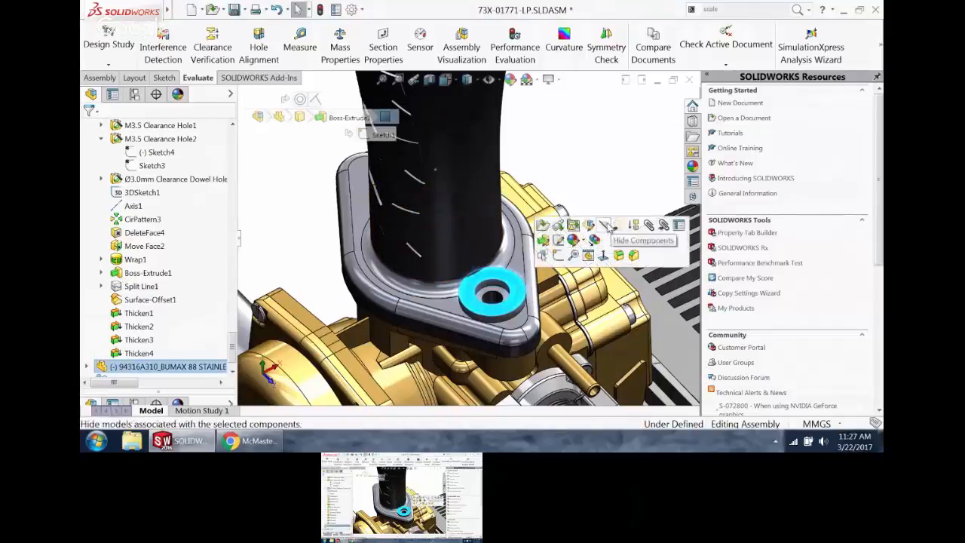
left_click(664, 226)
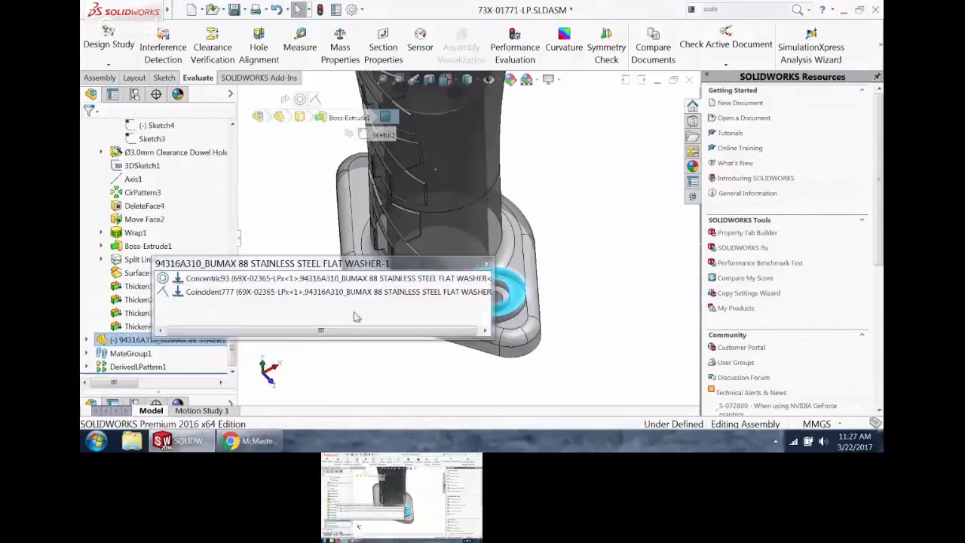
left_click(302, 278)
left_click(304, 294)
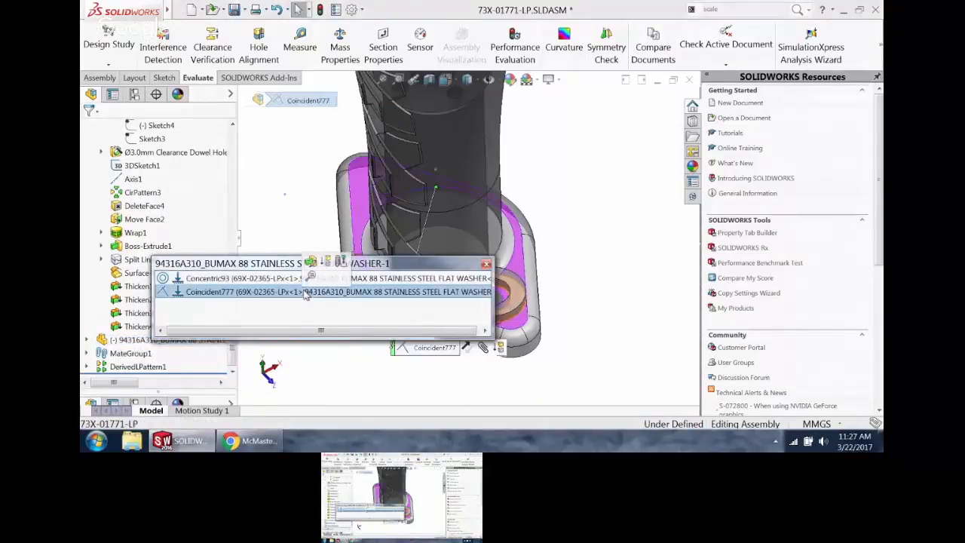
left_click(486, 264)
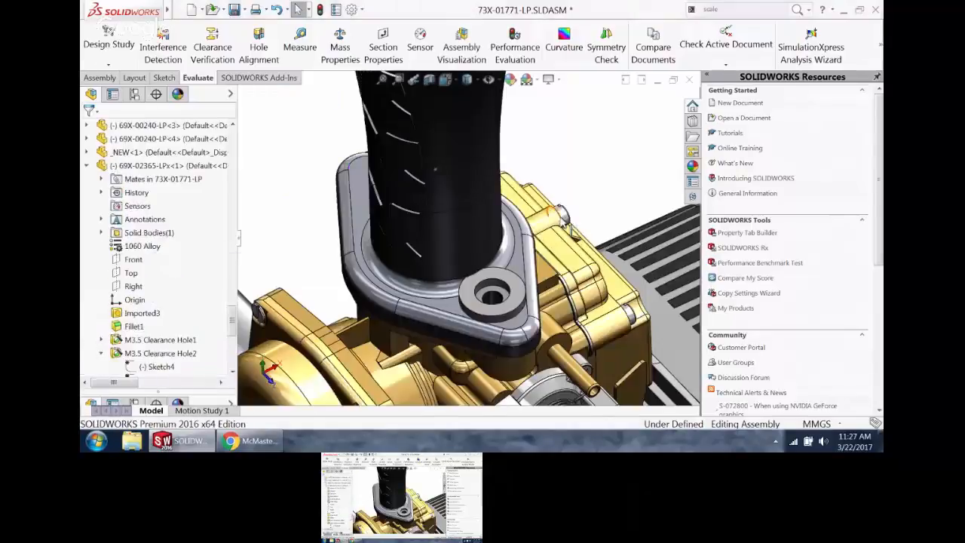
- Copy the washer and SmartMate the copy onto the clearance hole at the opposite end of the tube flange
key("alt")
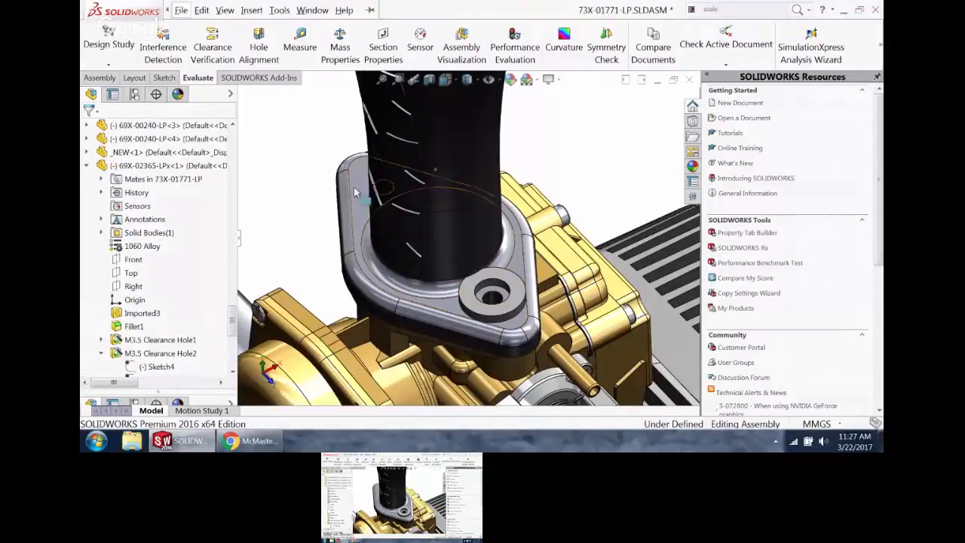
middle_click_drag(273, 151, 353, 158)
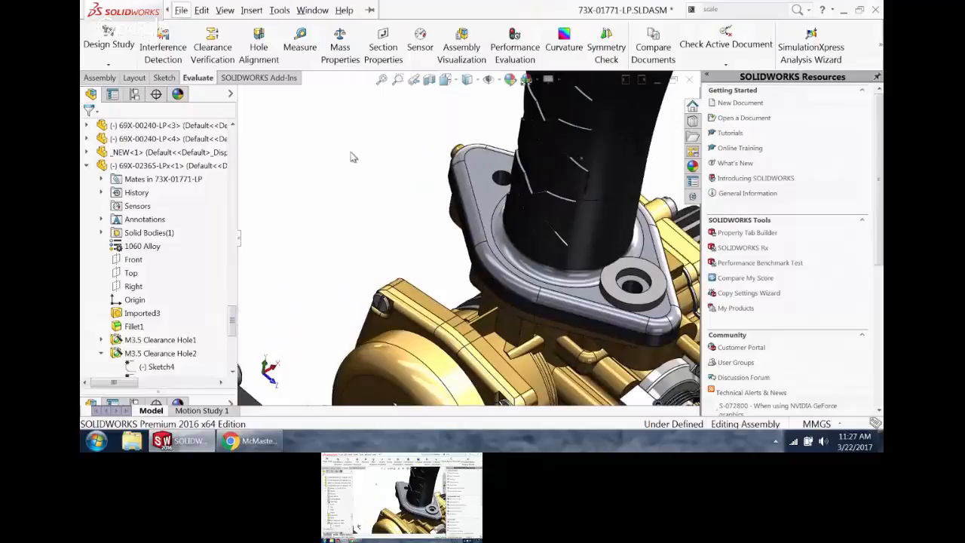
left_click(645, 285)
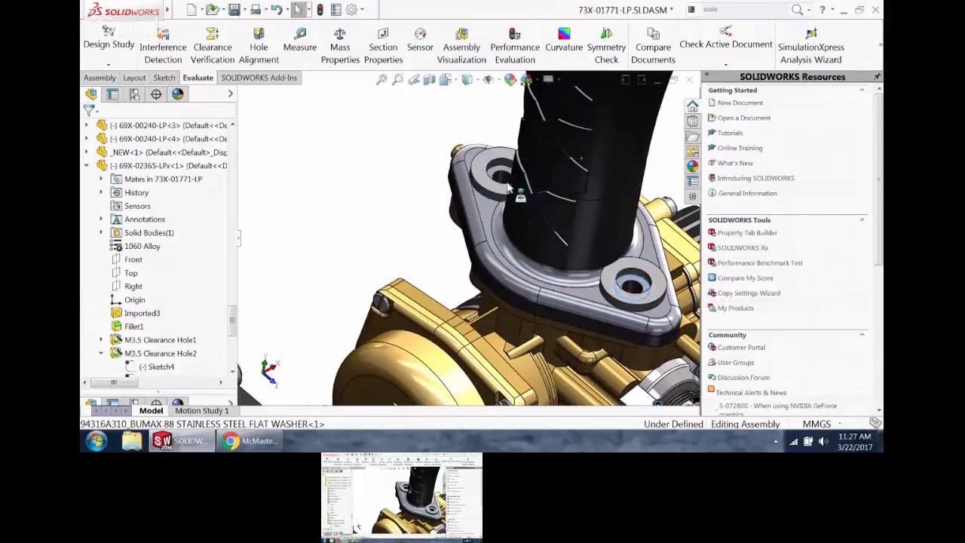
left_click_drag(507, 188, 505, 186, "alt")
key("alt")
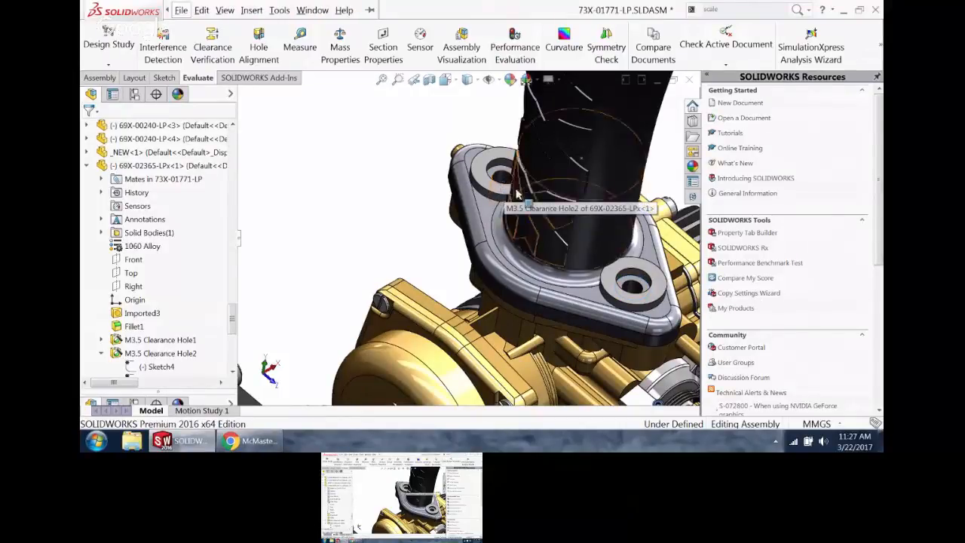
scroll(361, 157, "up", 5)
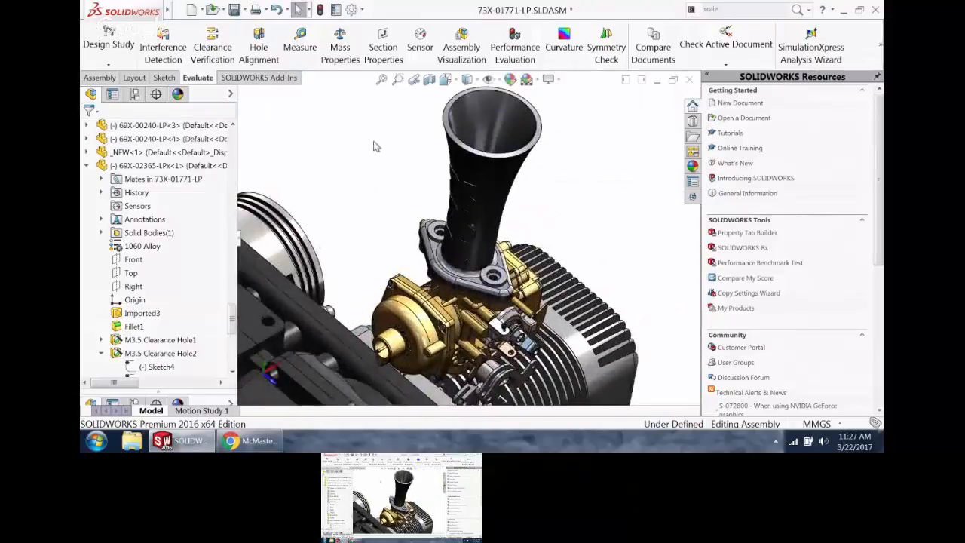
- Switch to McMaster-Carr in Chrome and open the Screws & Bolts category from the home page
left_click(271, 440)
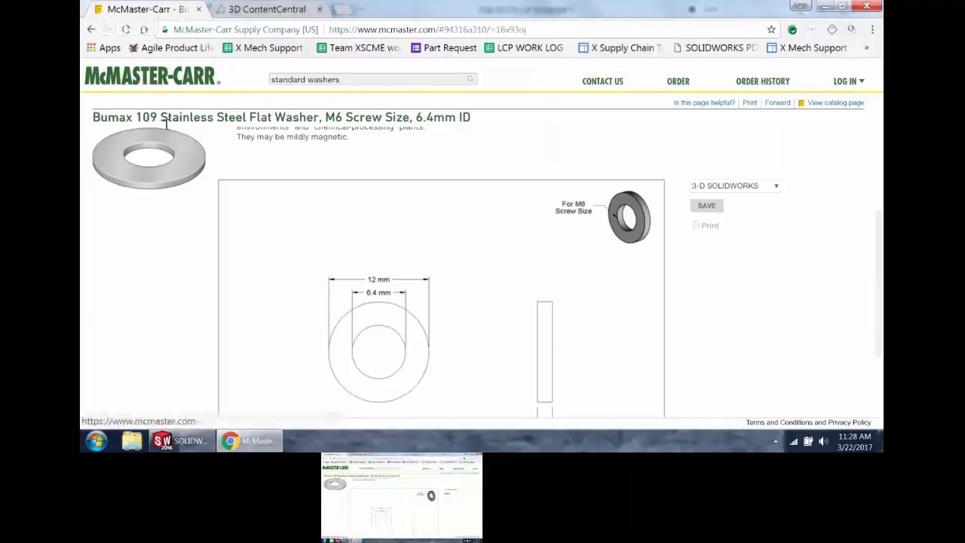
left_click(172, 81)
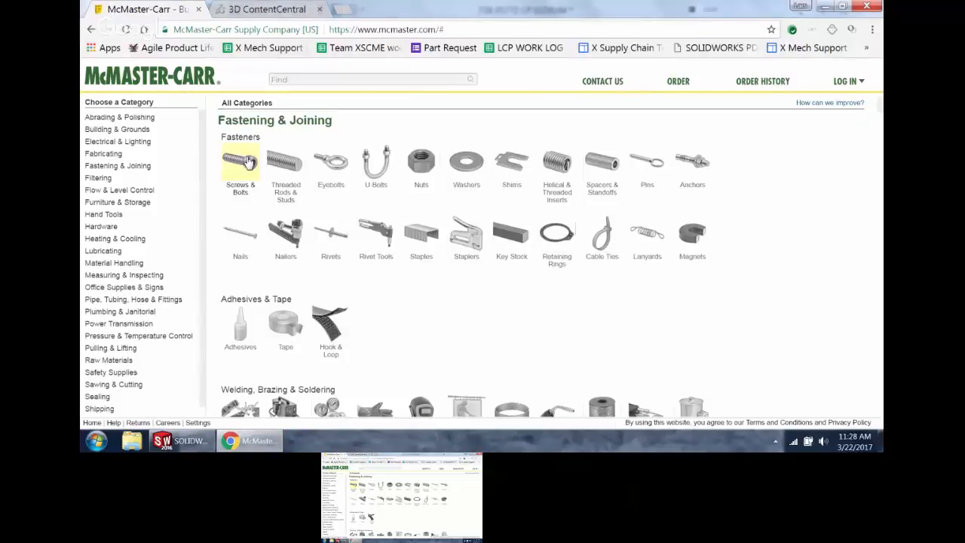
left_click(241, 164)
- Return to the SOLIDWORKS assembly and lock the rotation of the first flange washer's concentric mate
key("alt+Tab")
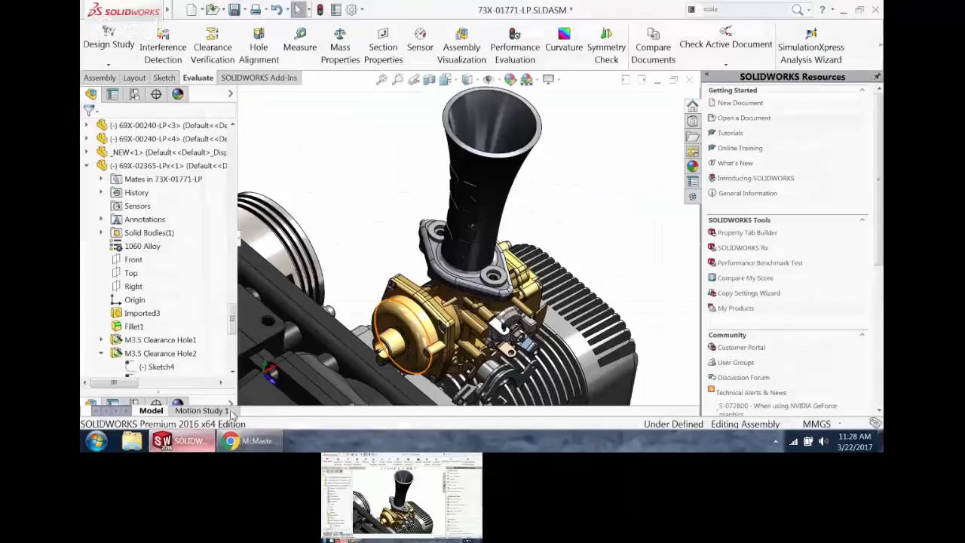
scroll(494, 272, "down", 5)
left_click(532, 168)
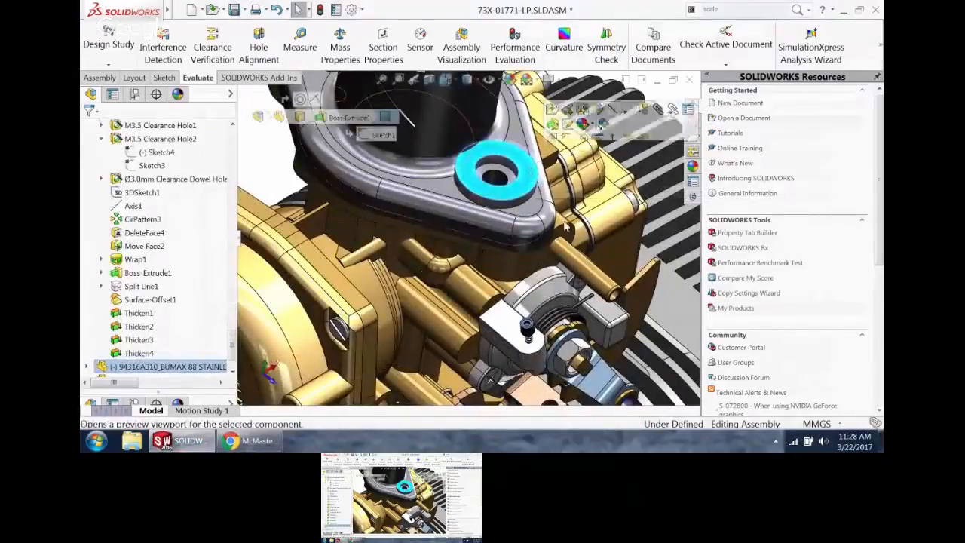
left_click(524, 170)
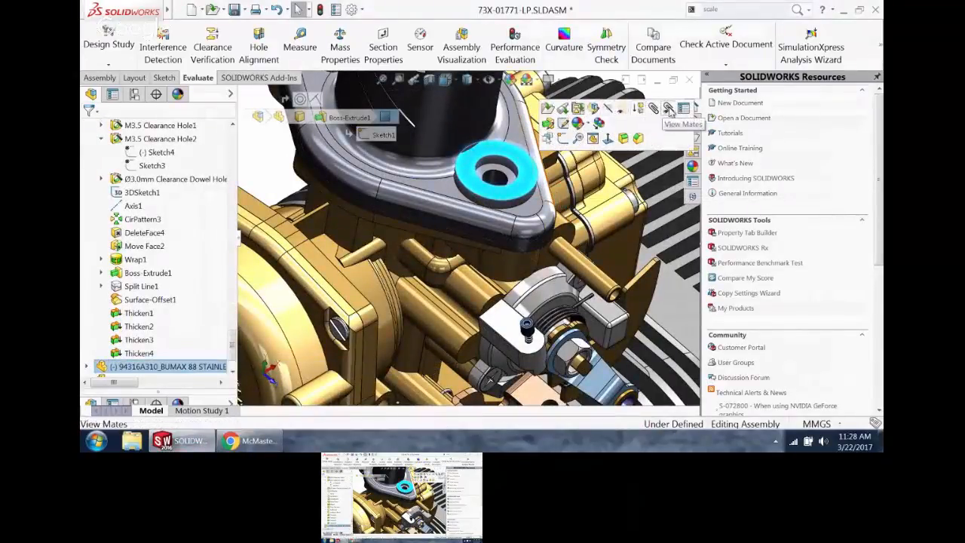
left_click(669, 110)
right_click(210, 282)
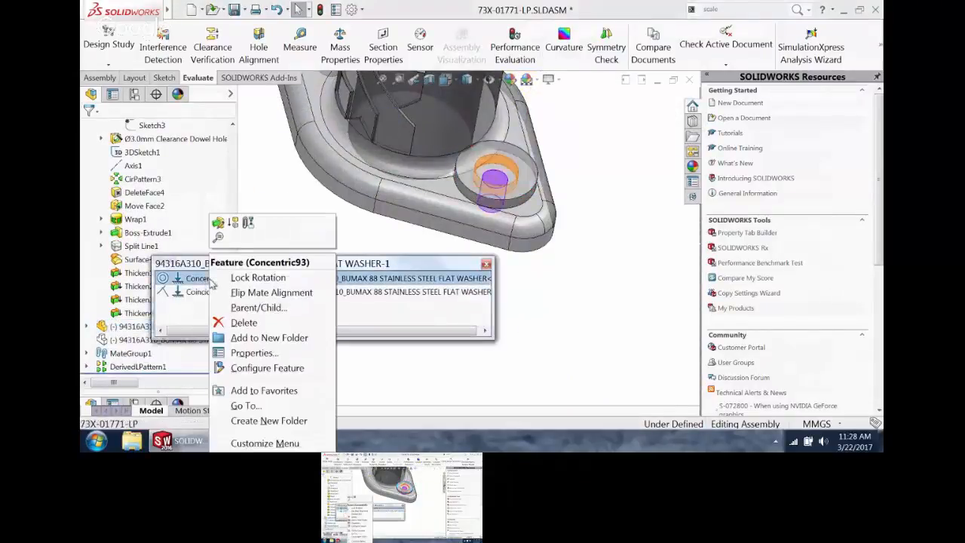
left_click(236, 279)
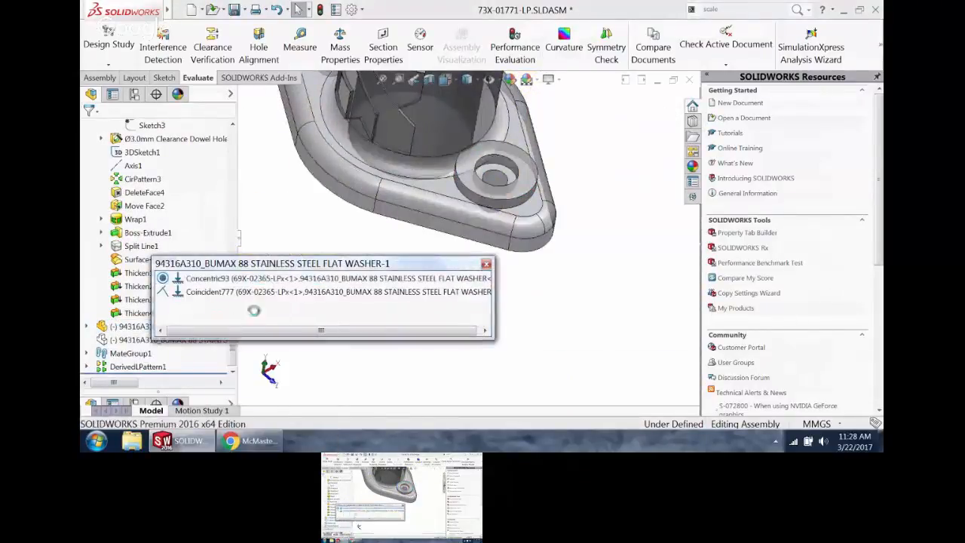
left_click(486, 263)
- Lock the rotation of the concentric mate on the second washer, at the opposite end of the tube flange
scroll(438, 270, "up", 5)
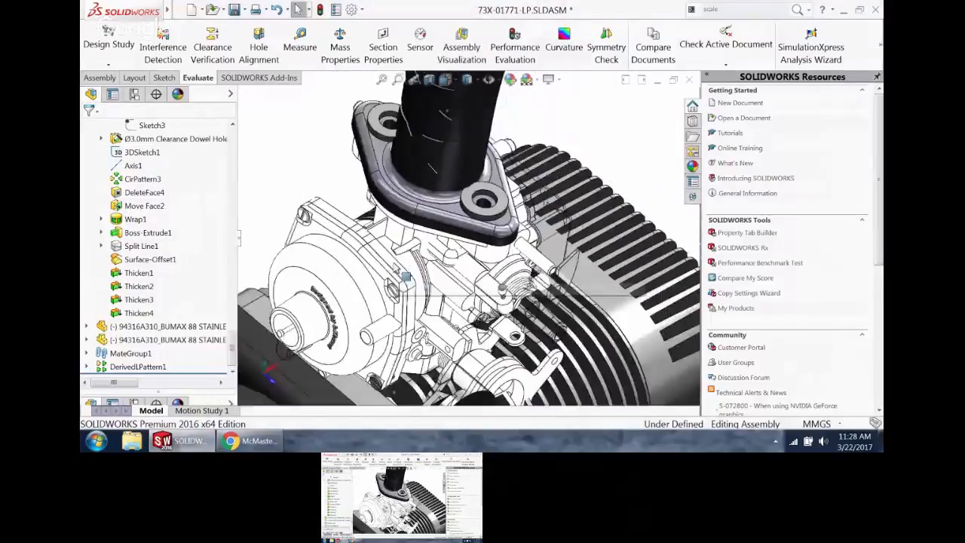
scroll(412, 196, "down", 7)
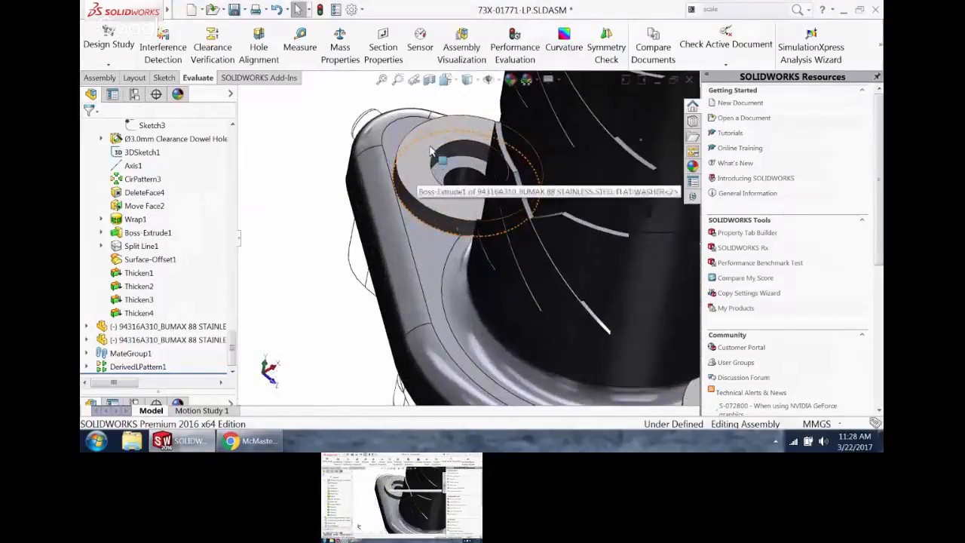
left_click(427, 171)
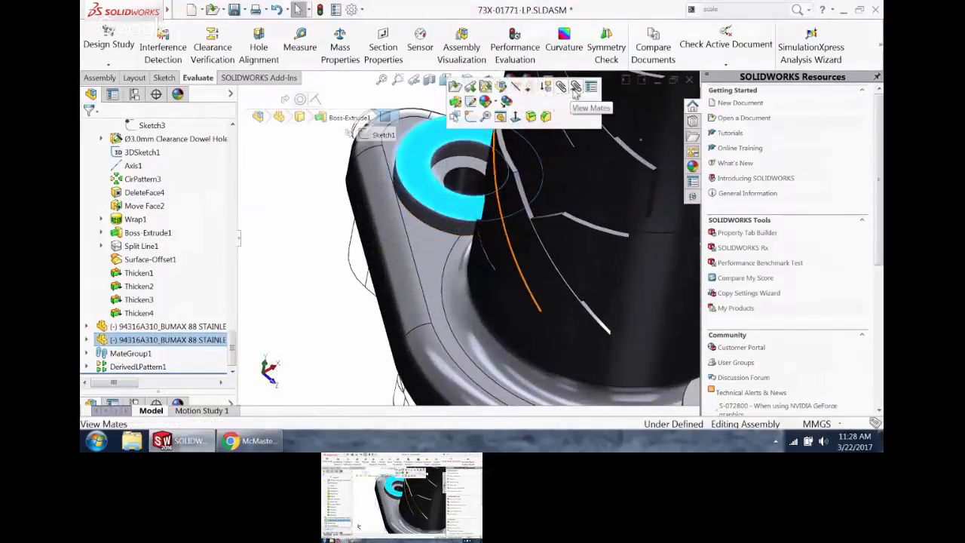
left_click(576, 87)
right_click(230, 281)
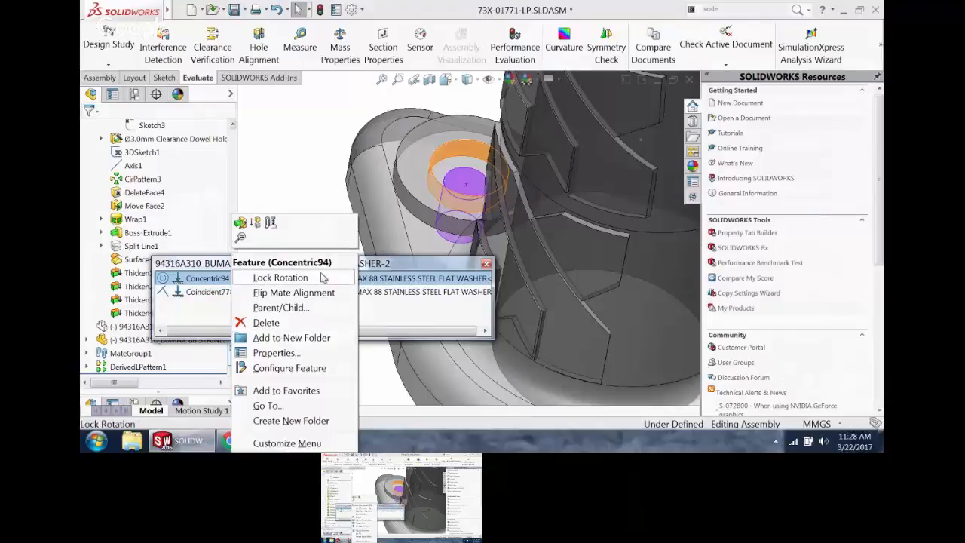
left_click(279, 279)
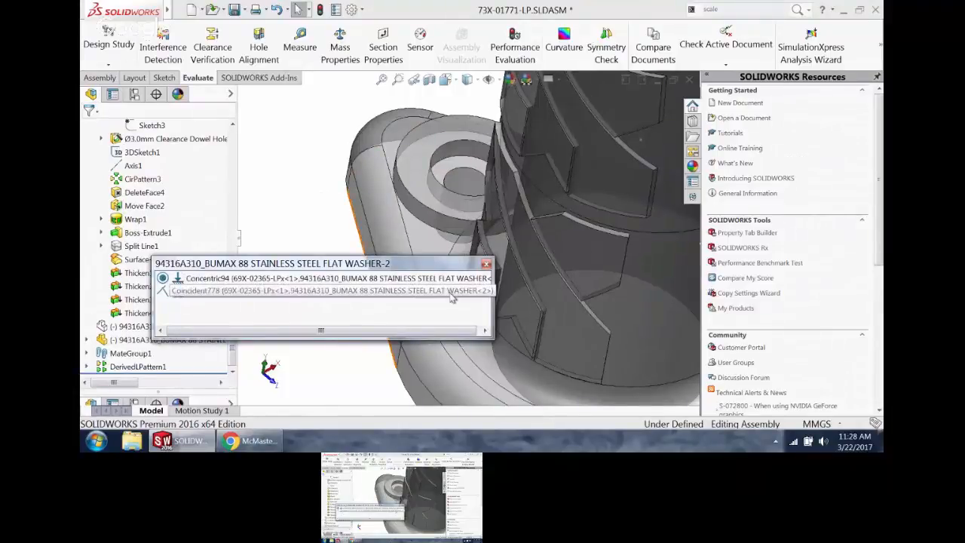
scroll(347, 249, "up", 6)
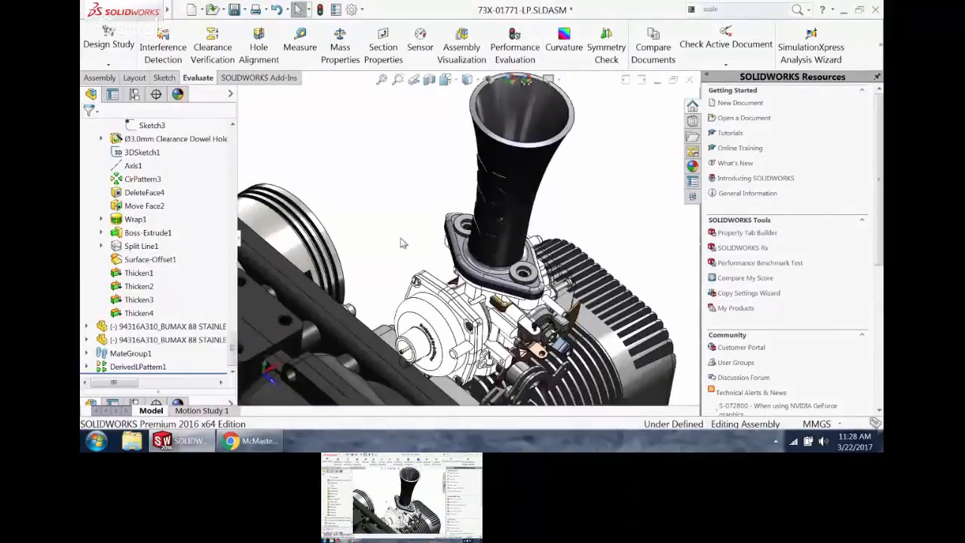
- Switch to McMaster-Carr in Chrome and filter the Metric Alloy Steel Socket Head Screws to thread size M6
scroll(483, 218, "down", 2)
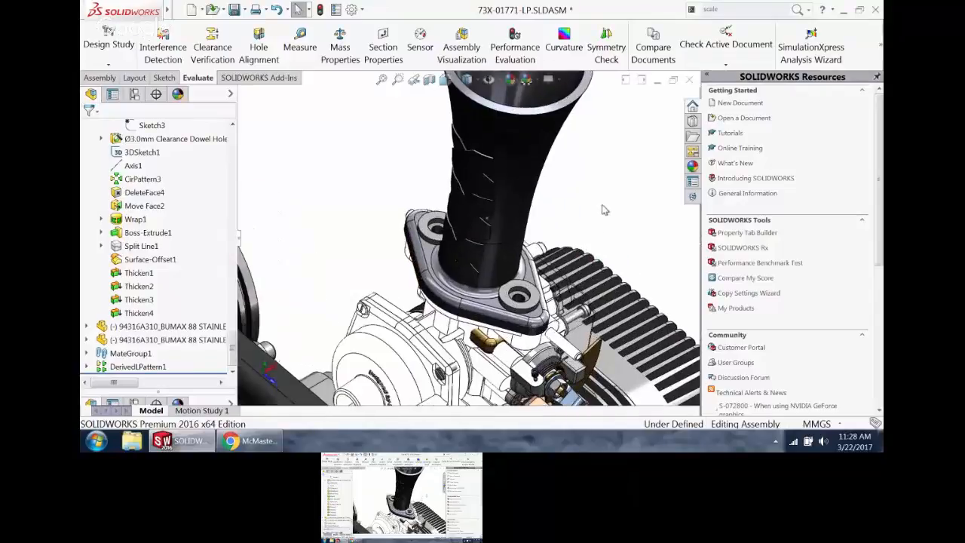
scroll(600, 212, "down", 2)
left_click(253, 441)
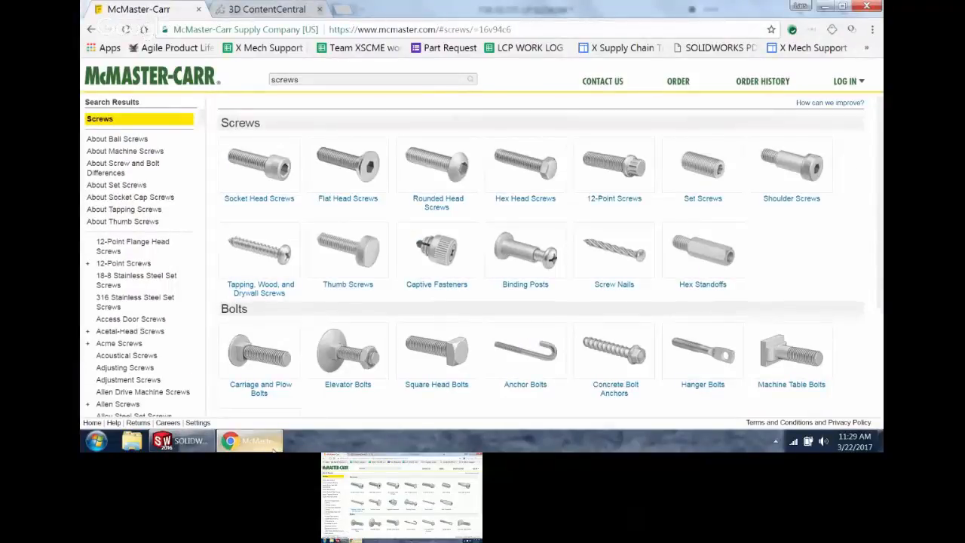
left_click(258, 178)
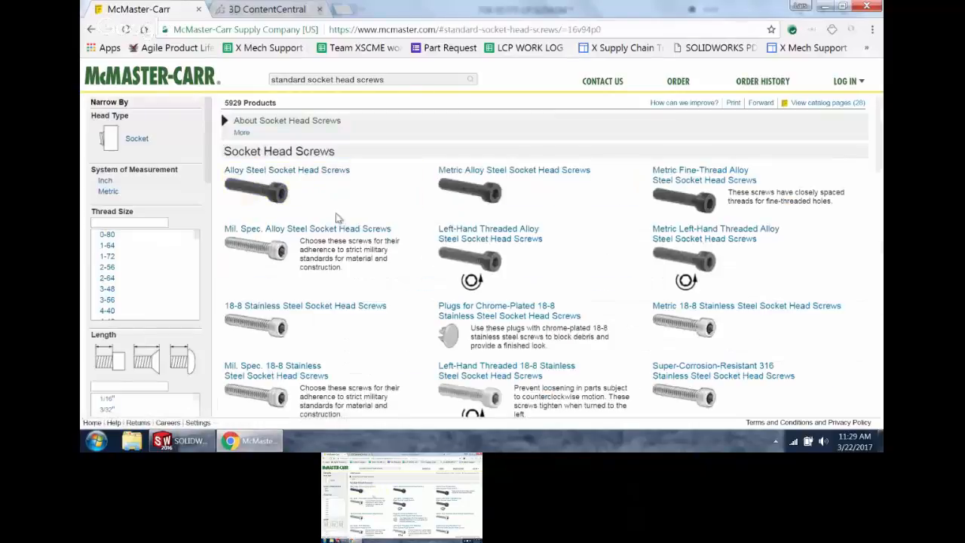
left_click(488, 173)
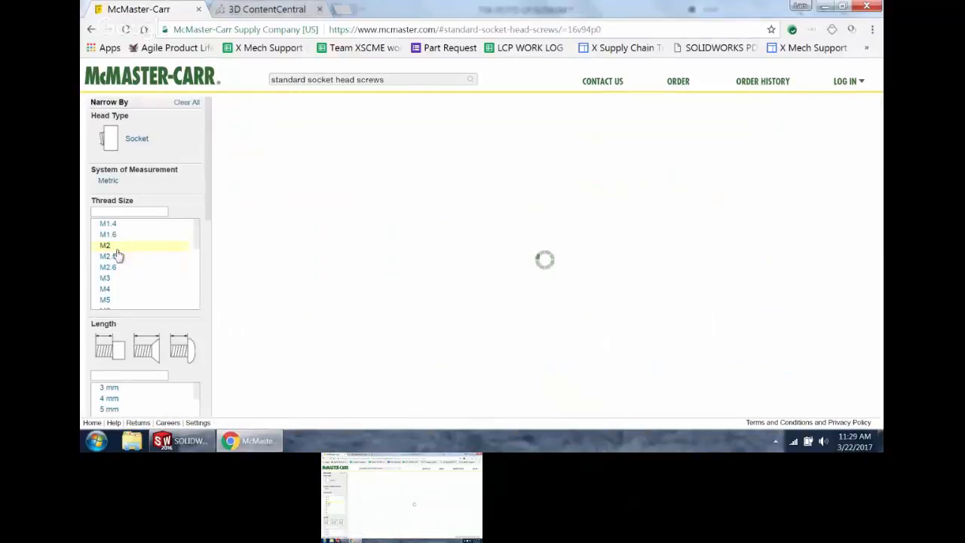
scroll(106, 279, "down", 1)
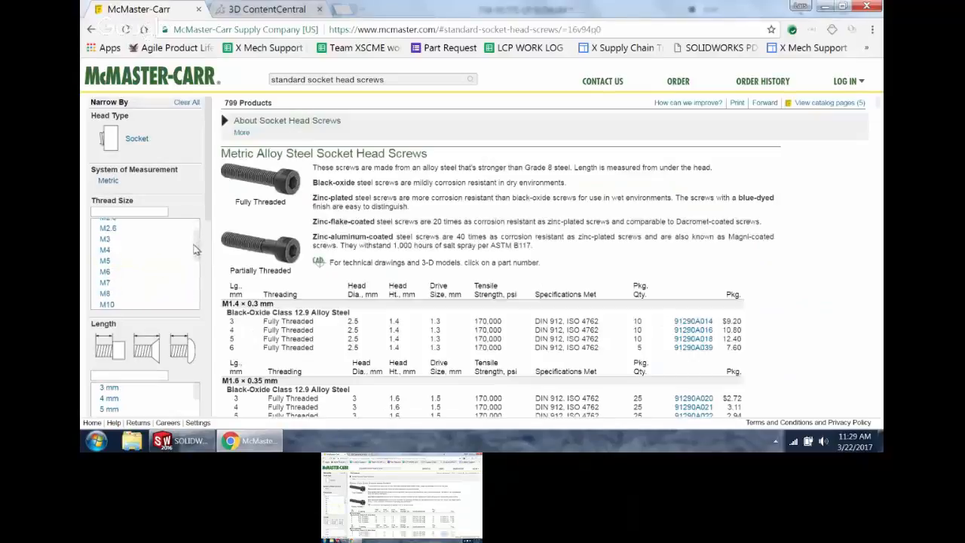
left_click(104, 273)
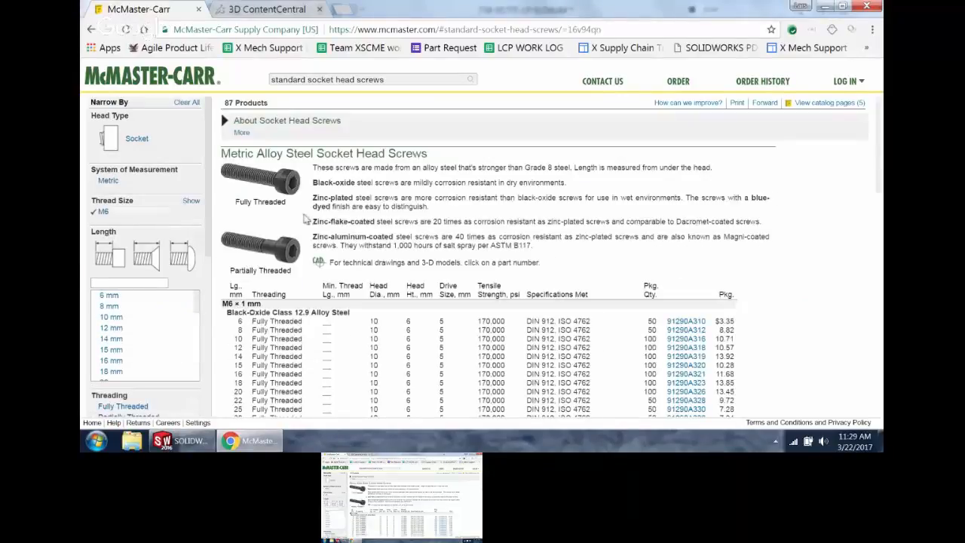
- Download the 3-D SOLIDWORKS model of the 16 mm fully threaded black-oxide screw 91290A321 and open it in SOLIDWORKS
scroll(331, 371, "down", 1)
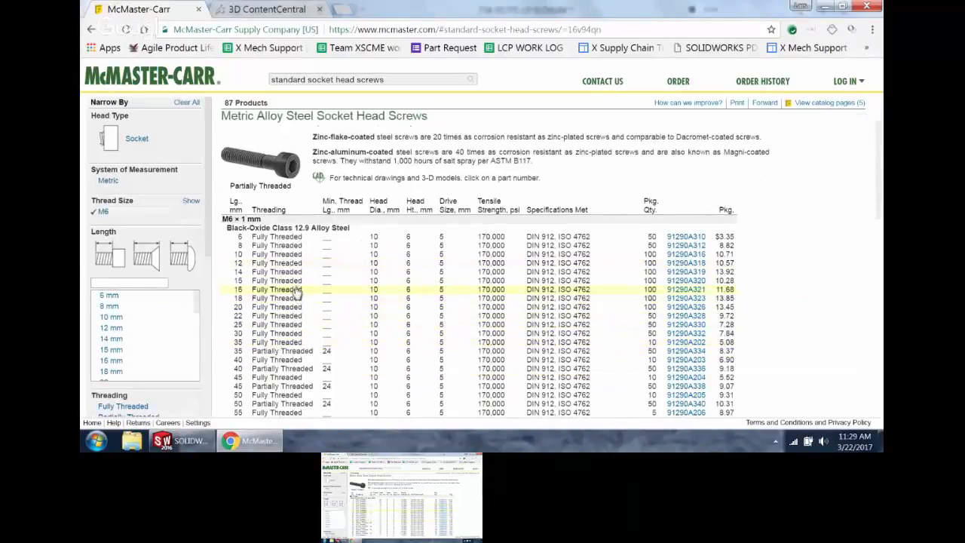
left_click(686, 290)
left_click(532, 308)
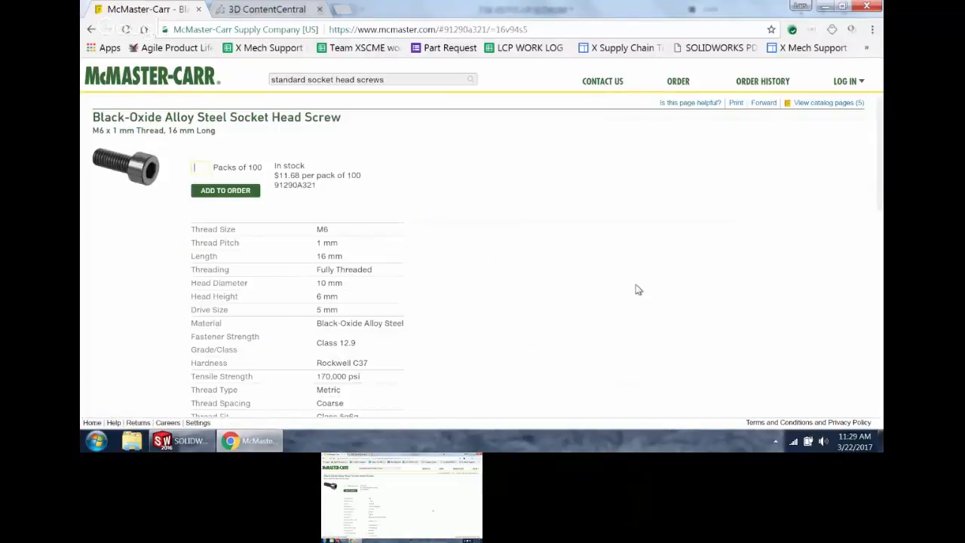
scroll(635, 290, "down", 6)
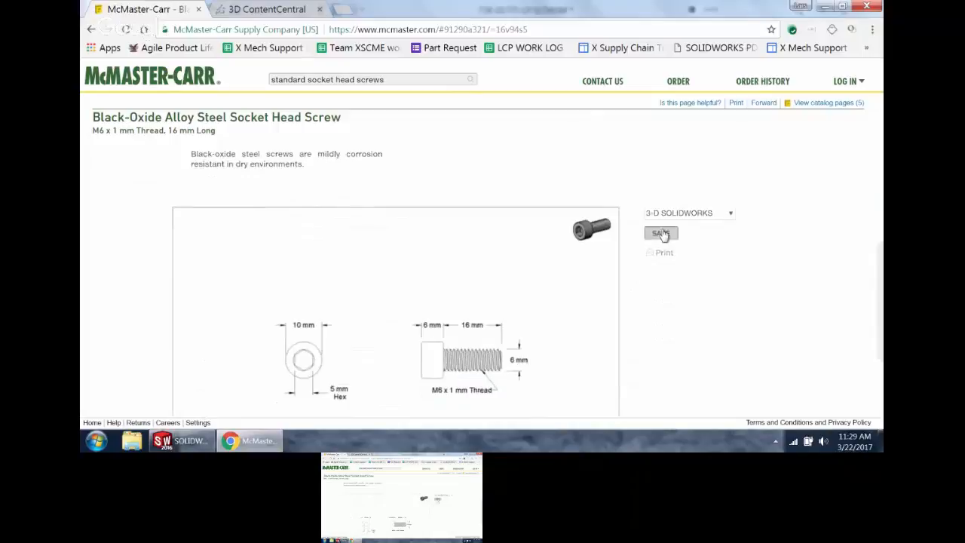
left_click(661, 234)
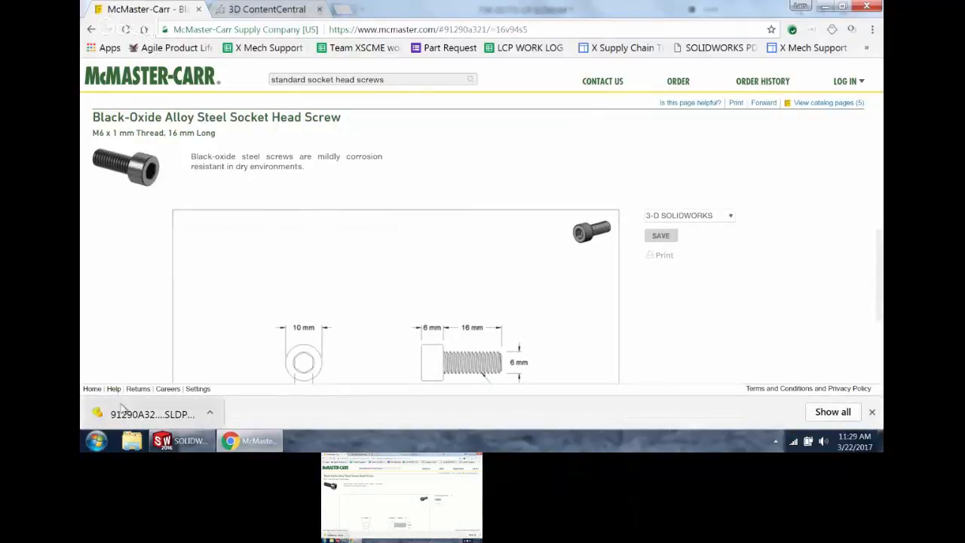
left_click(144, 413)
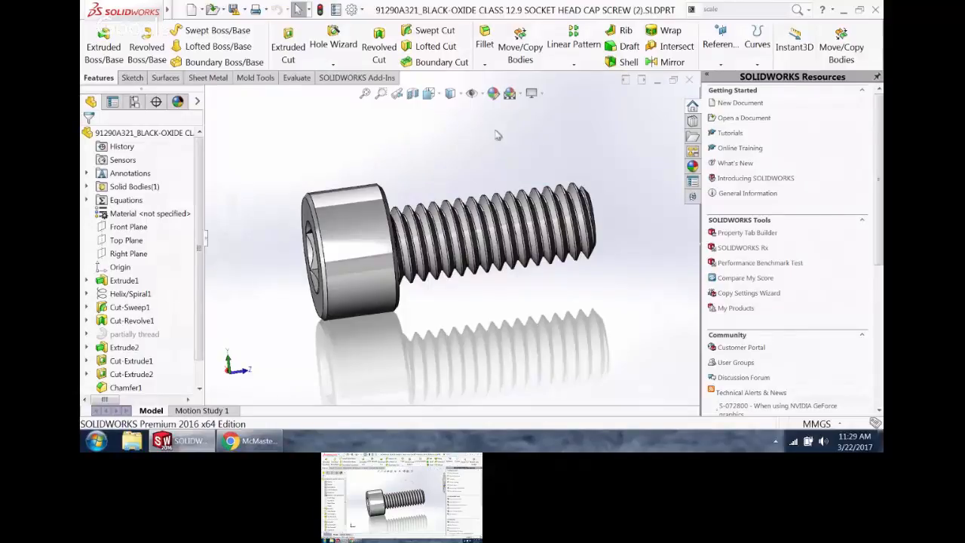
- Run Performance Evaluation on the screw part to examine the rebuild time of each feature
left_click(297, 77)
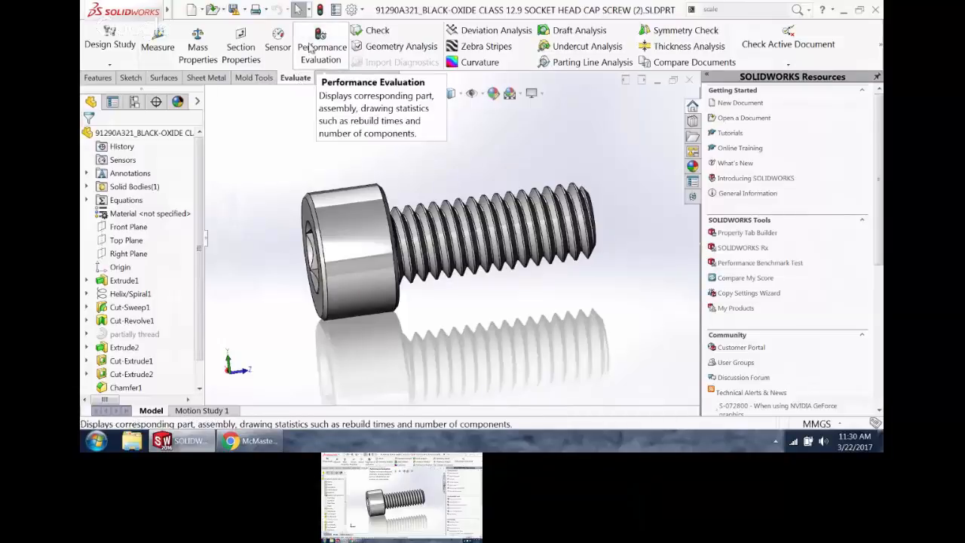
left_click(311, 49)
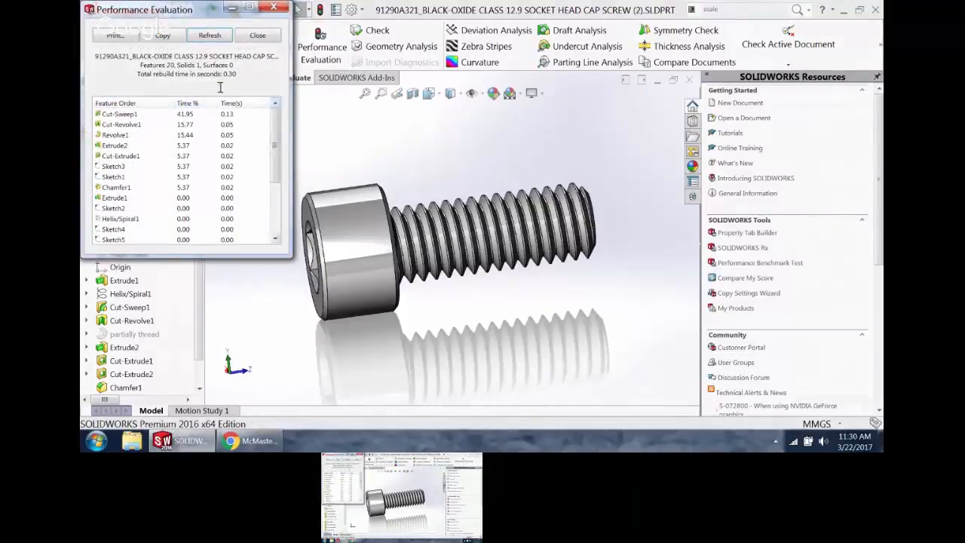
left_click_drag(202, 12, 265, 38)
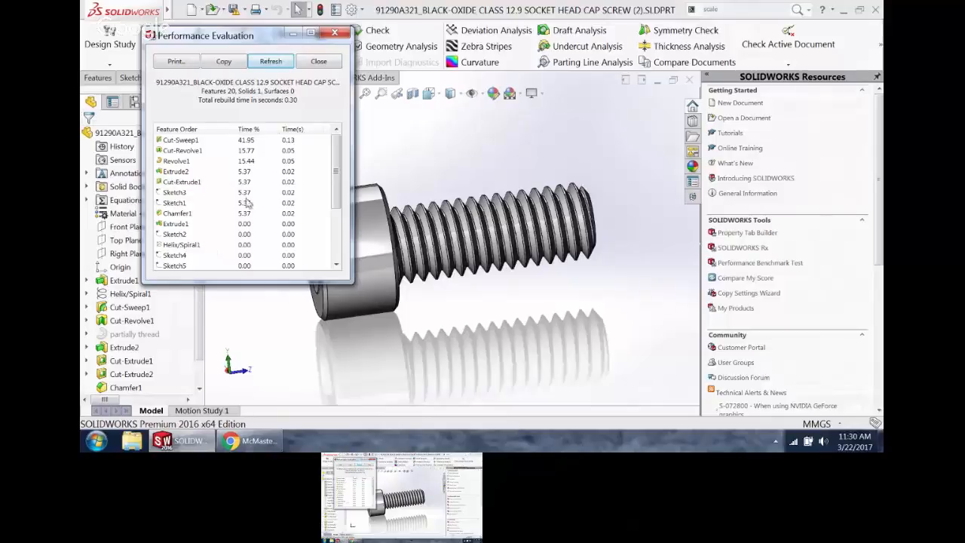
- Suppress the screw's helical thread cut, Cut-Sweep1, from the Performance Evaluation feature list
left_click(189, 141)
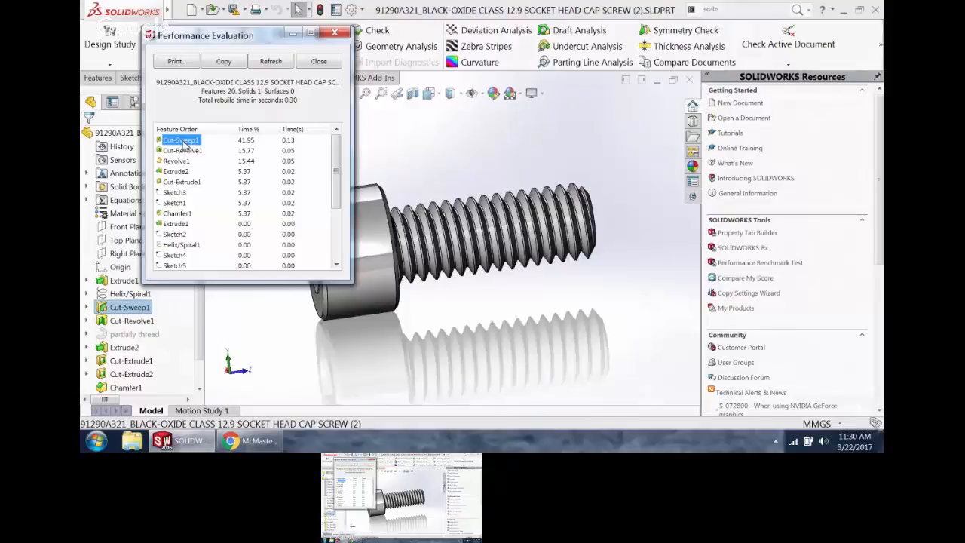
right_click(187, 143)
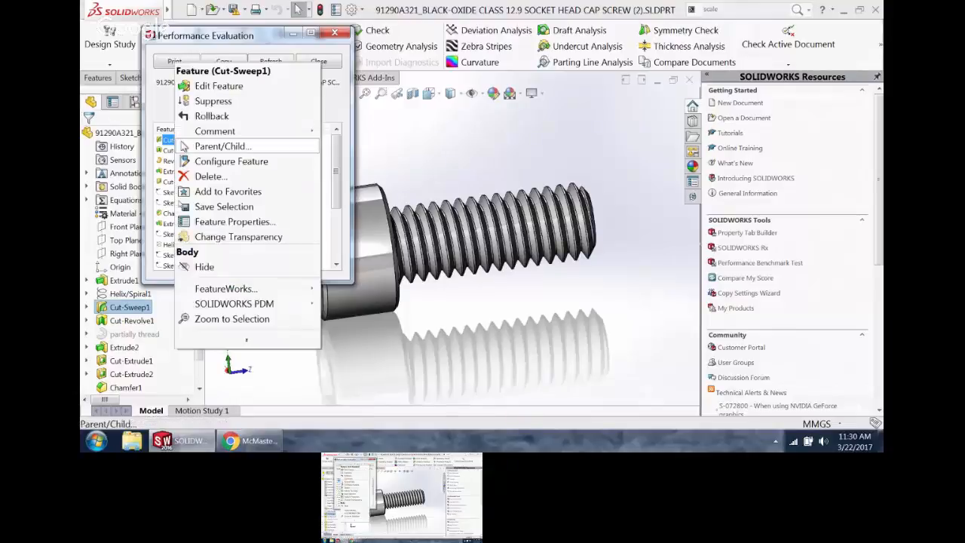
left_click(199, 101)
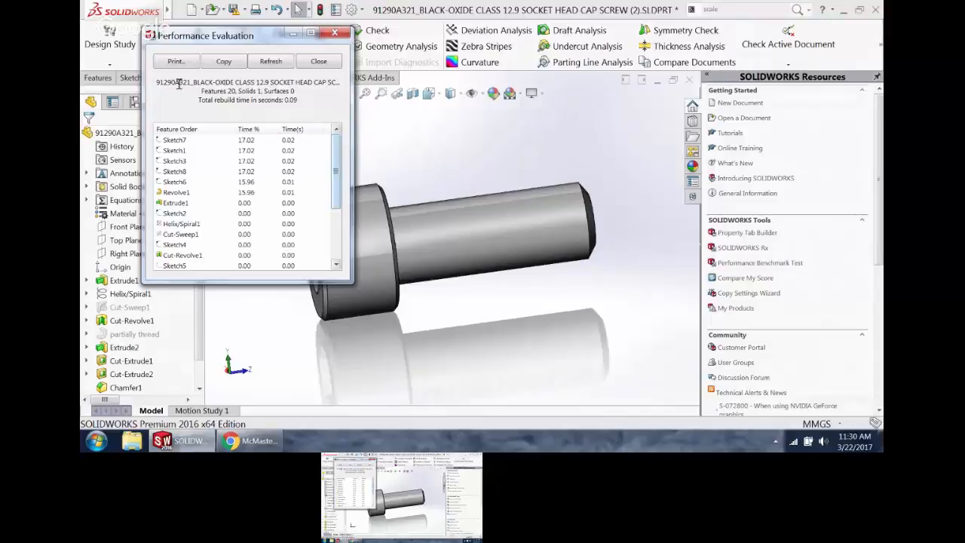
- Close the performance evaluation and add a default mate reference on the circular edge where the screw's shank meets its head
left_click(337, 33)
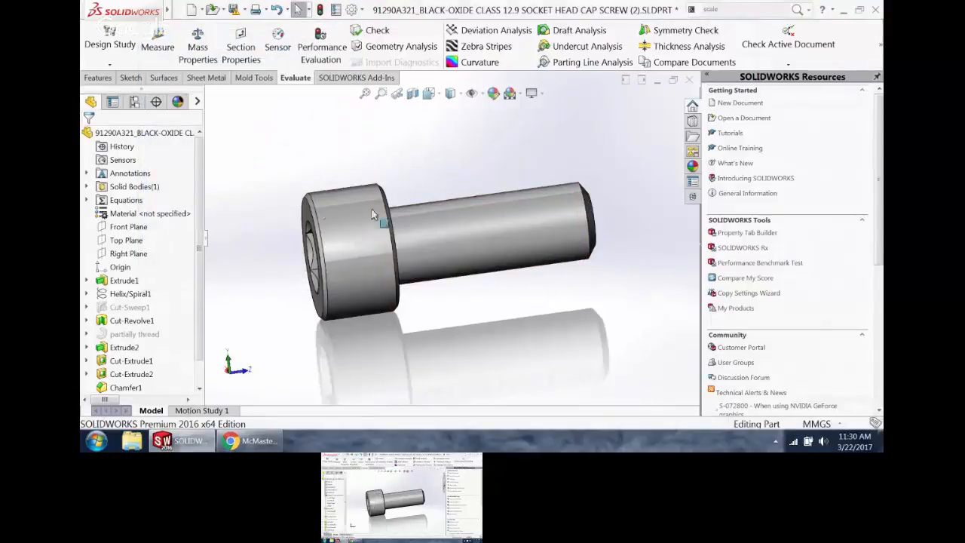
middle_click_drag(417, 155, 358, 160)
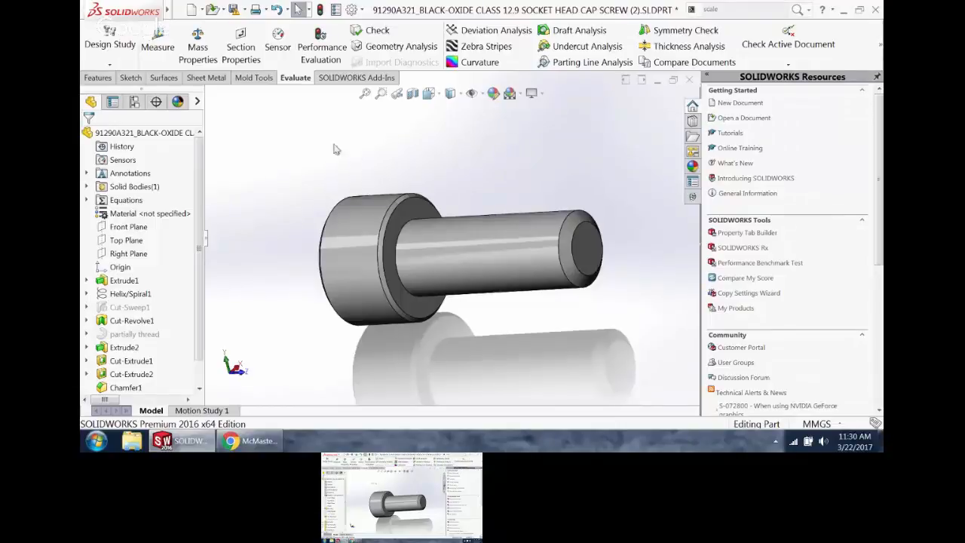
middle_click_drag(433, 249, 474, 246)
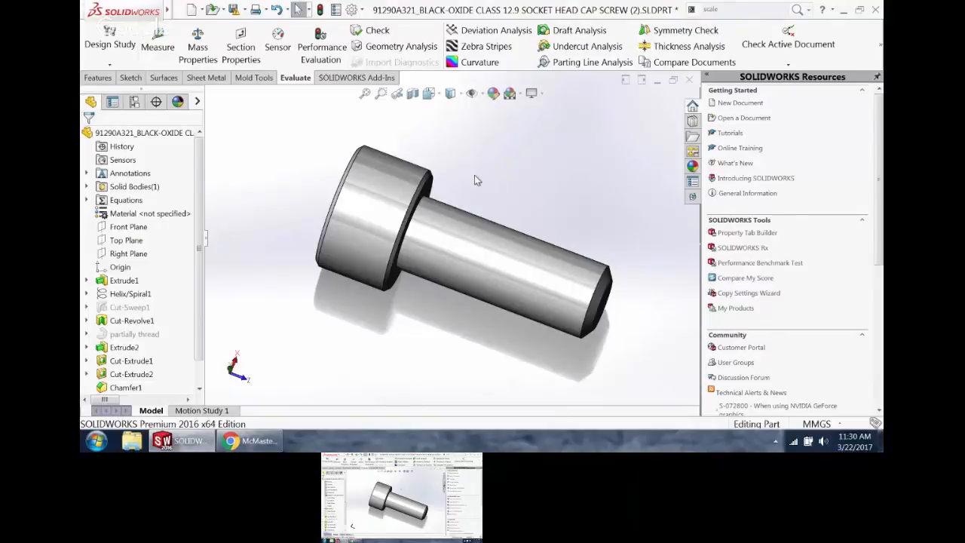
middle_click_drag(486, 160, 462, 160)
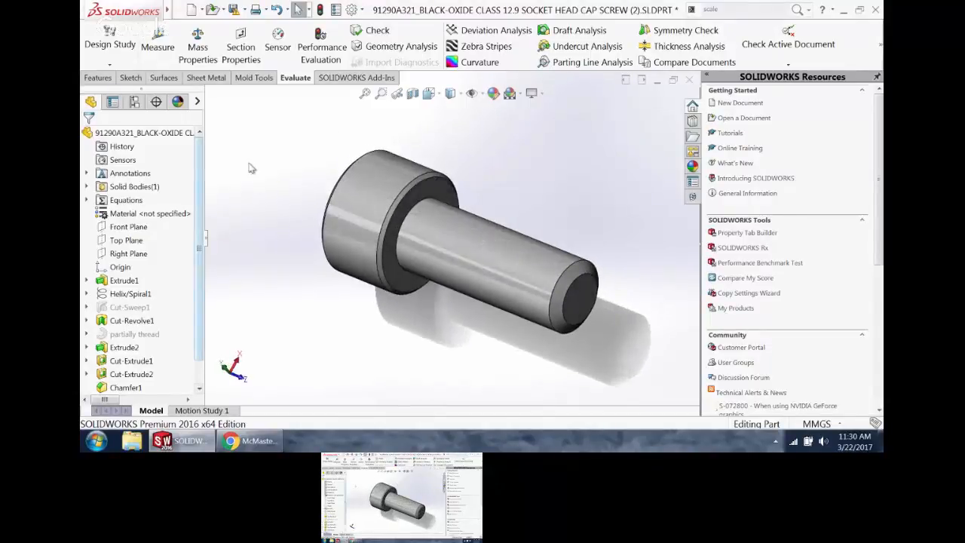
left_click(420, 205)
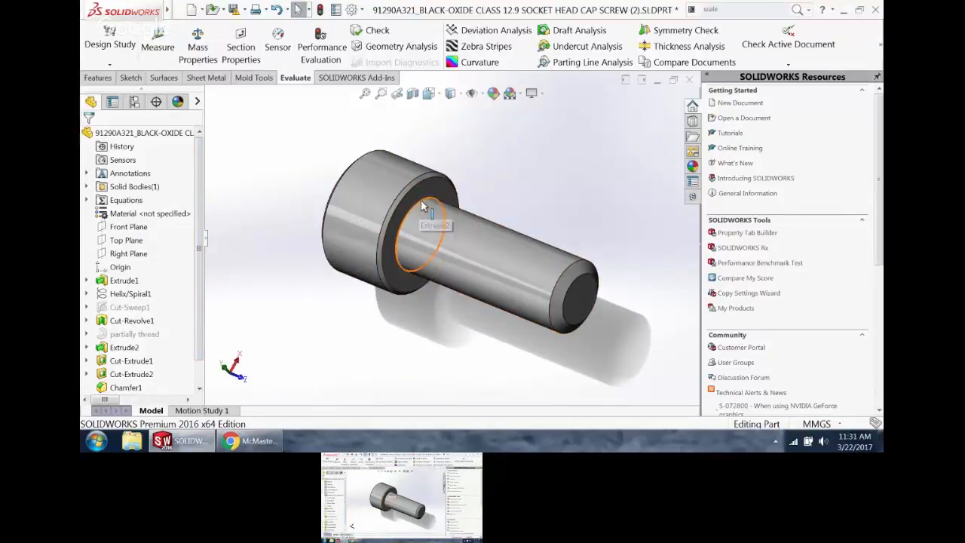
left_click(628, 155)
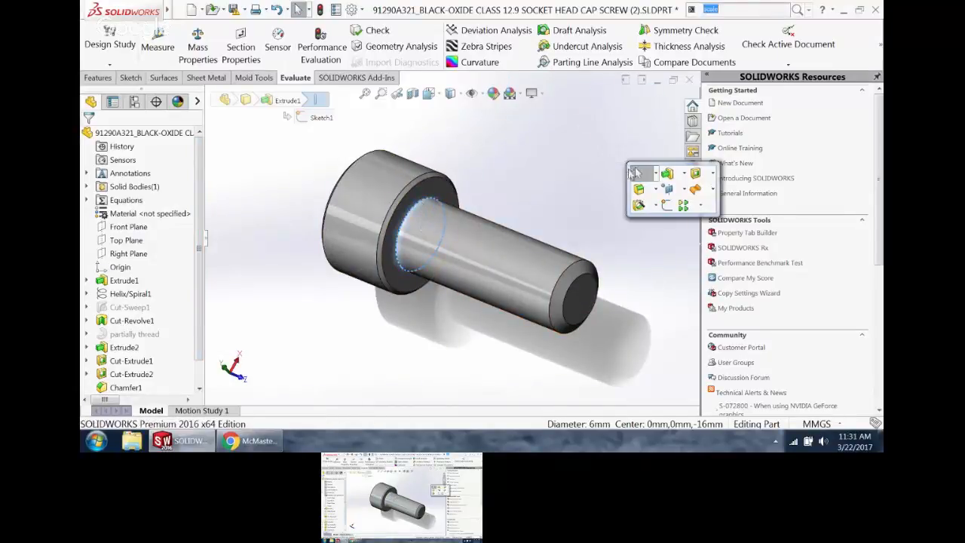
left_click(683, 191)
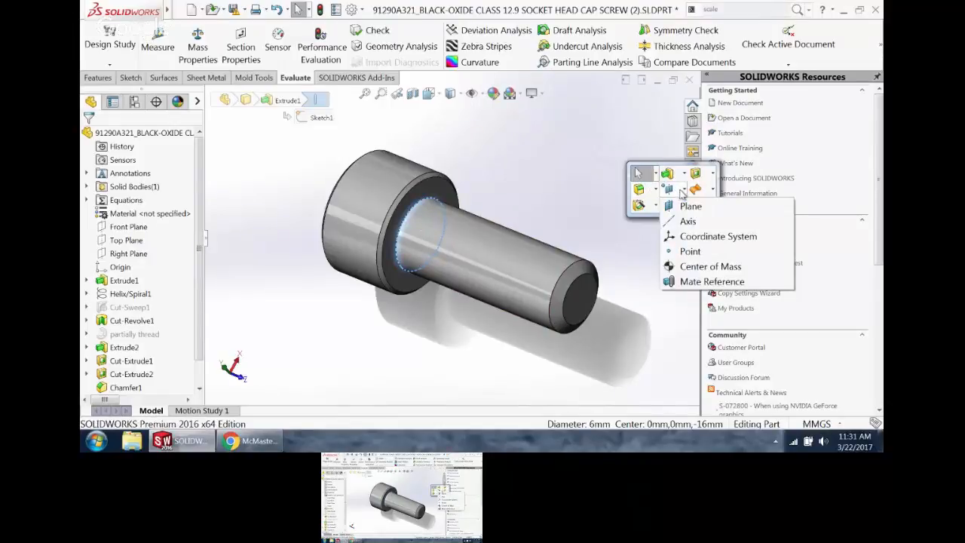
left_click(700, 284)
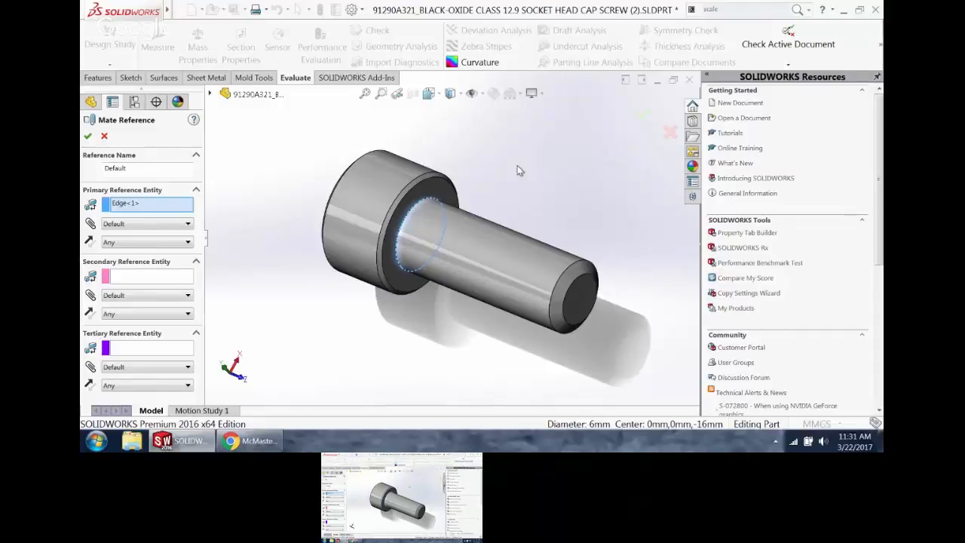
left_click(87, 137)
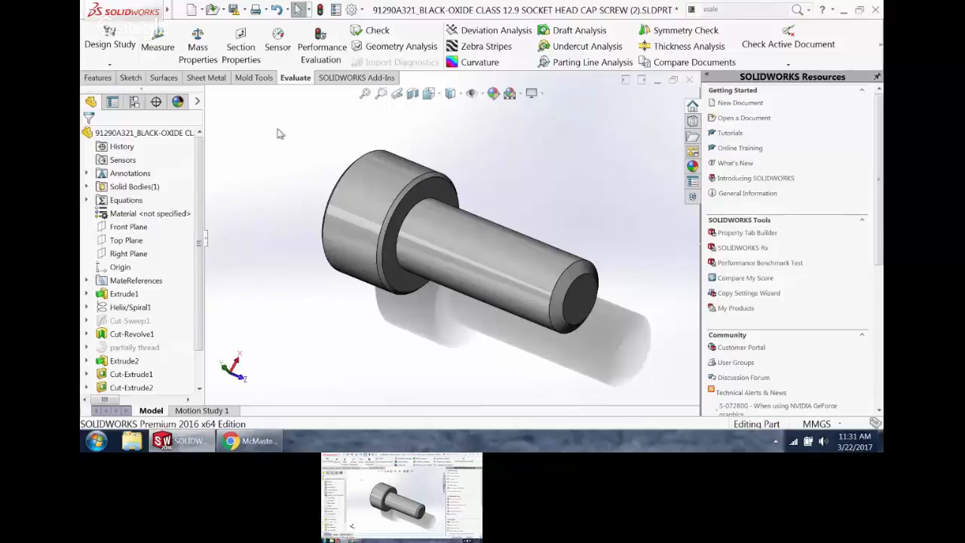
- Save the socket head cap screw part and close it to return to the 73X-01771-LP assembly
left_click(234, 10)
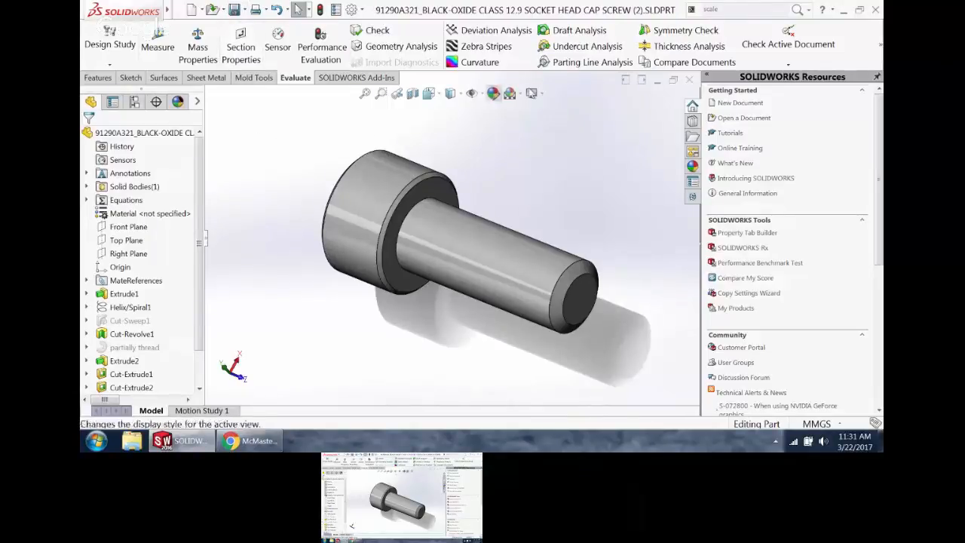
left_click(690, 80)
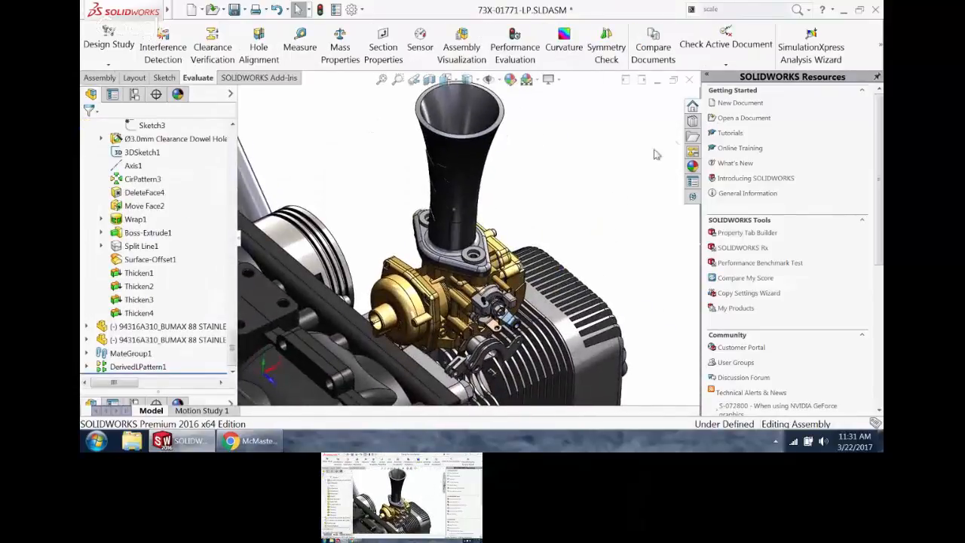
- Browse the File Explorer's recent documents for the 91290A321 black-oxide socket head cap screw part
left_click(693, 137)
left_click(711, 345)
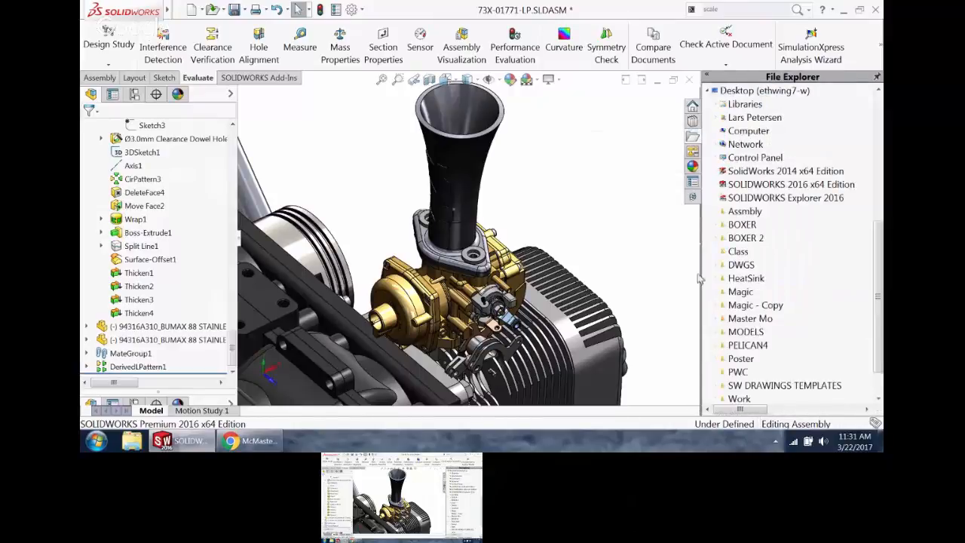
left_click(712, 91)
left_click(712, 332)
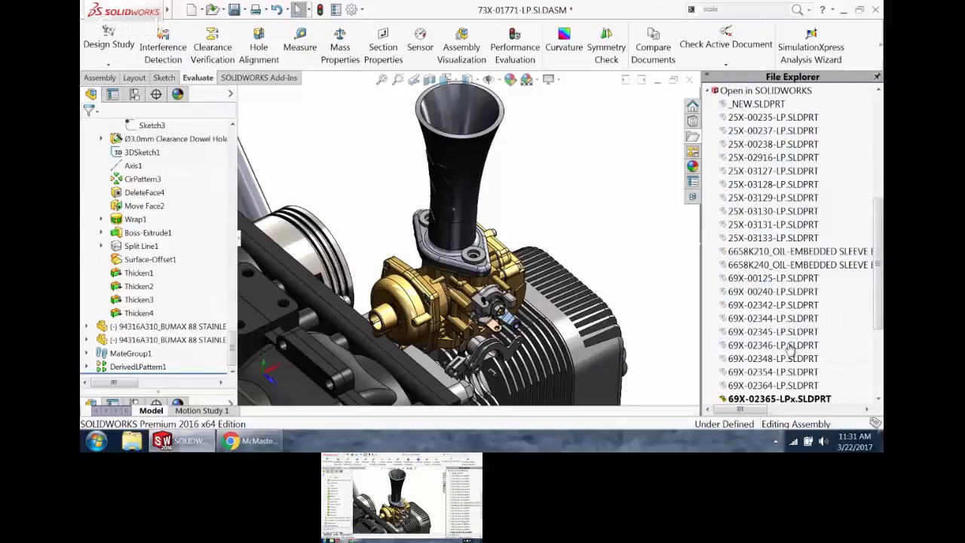
scroll(792, 317, "down", 2)
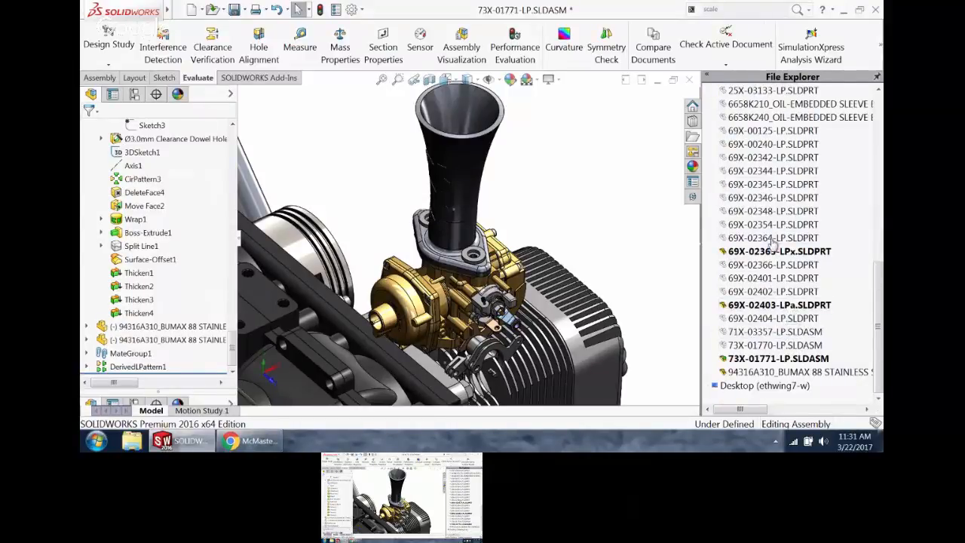
scroll(773, 227, "up", 7)
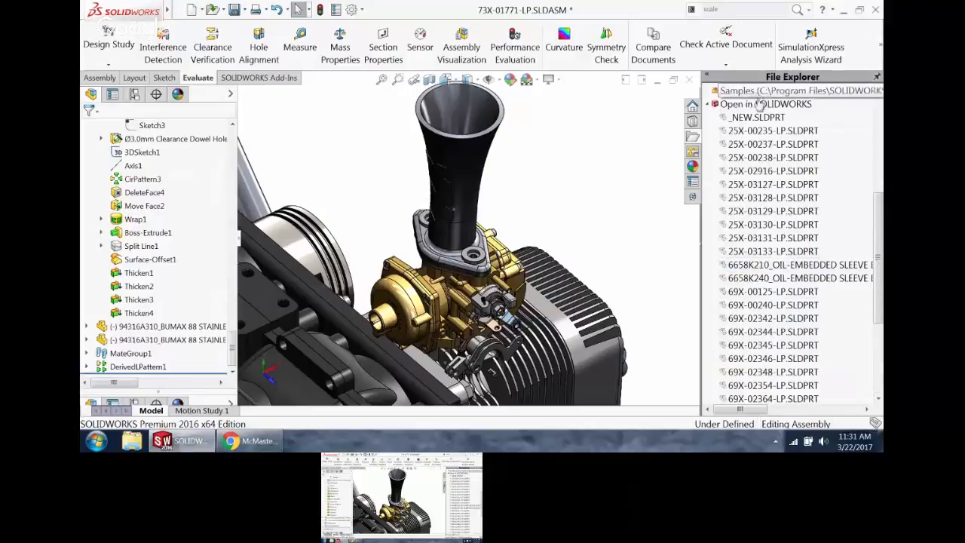
scroll(767, 151, "up", 2)
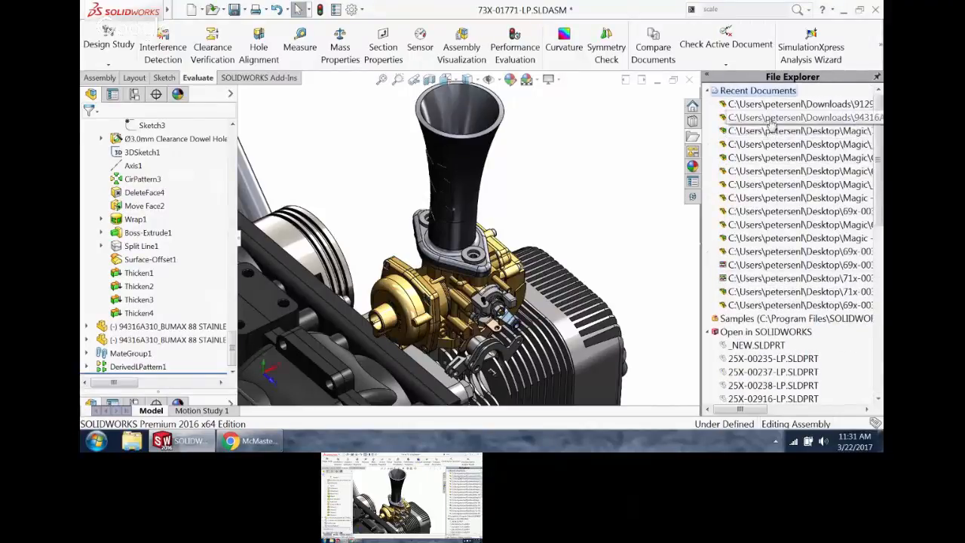
mouse_move(771, 112)
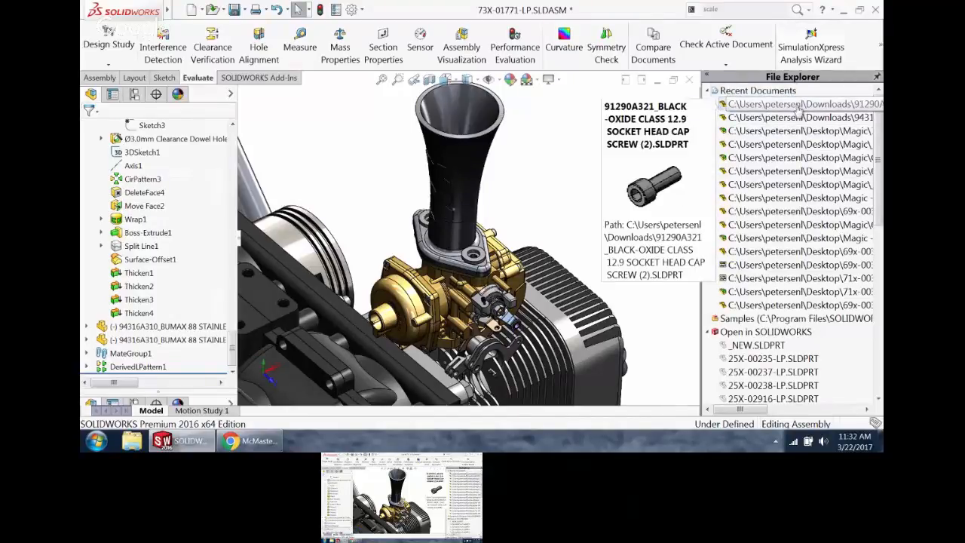
- Try placing the socket head cap screw at a hole in the intake trumpet's flange, and undo the insertion
left_click_drag(800, 108, 479, 260)
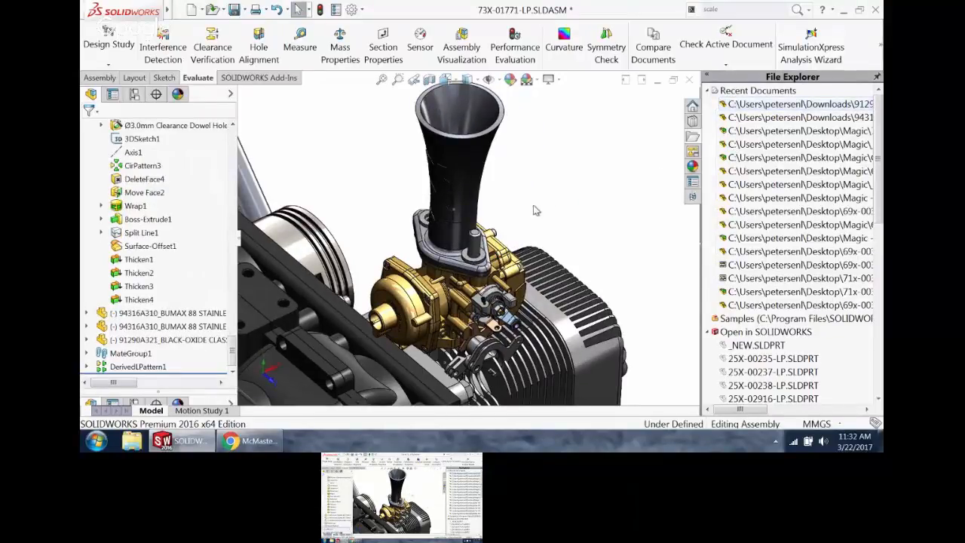
key("ctrl+z")
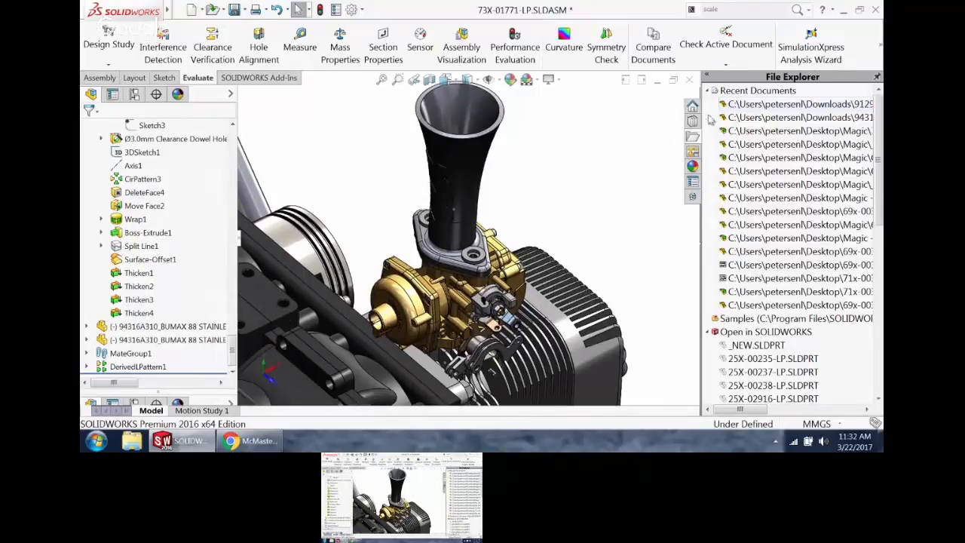
- Insert two 91290A321 socket head cap screws from the recent documents, one in each mounting hole of the intake trumpet's flange
left_click_drag(730, 108, 474, 254)
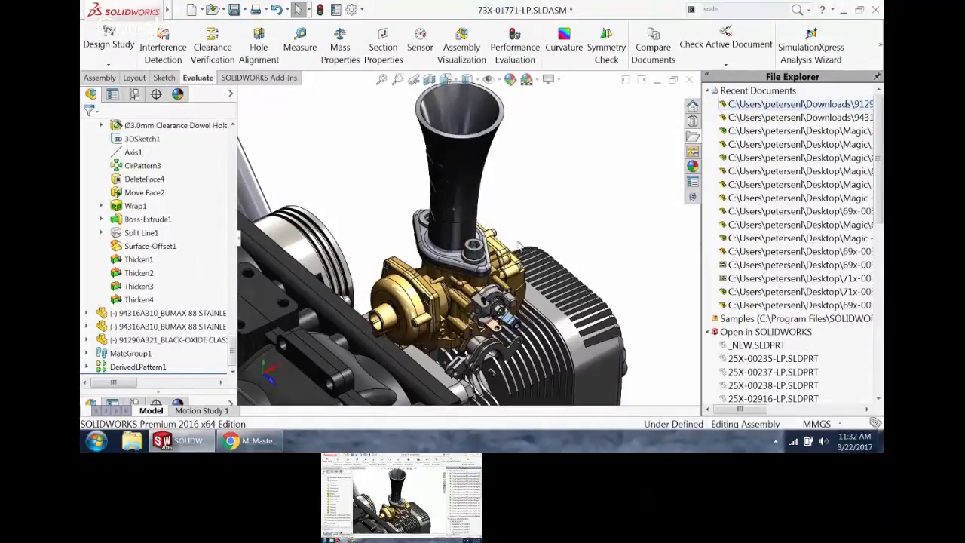
scroll(428, 240, "up", 2)
scroll(429, 208, "down", 3)
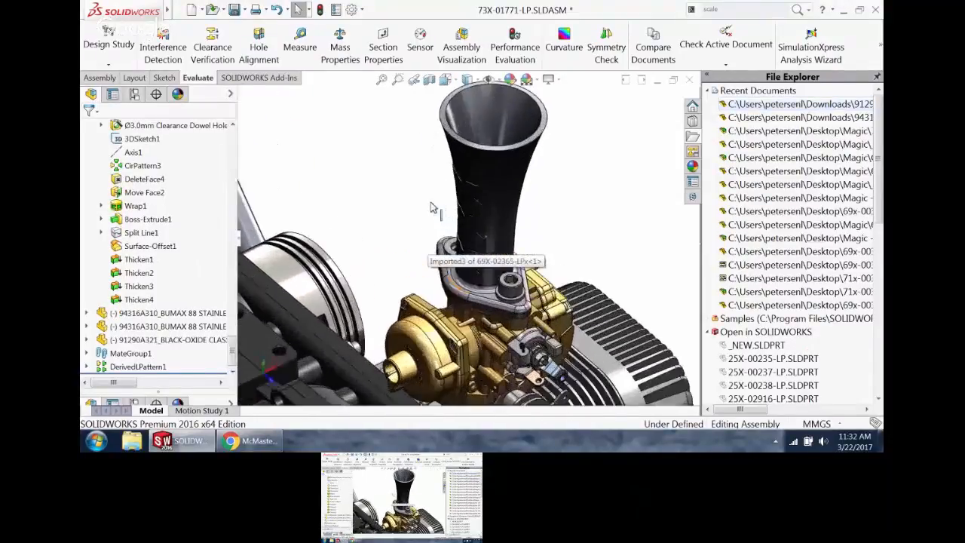
middle_click_drag(436, 207, 632, 205)
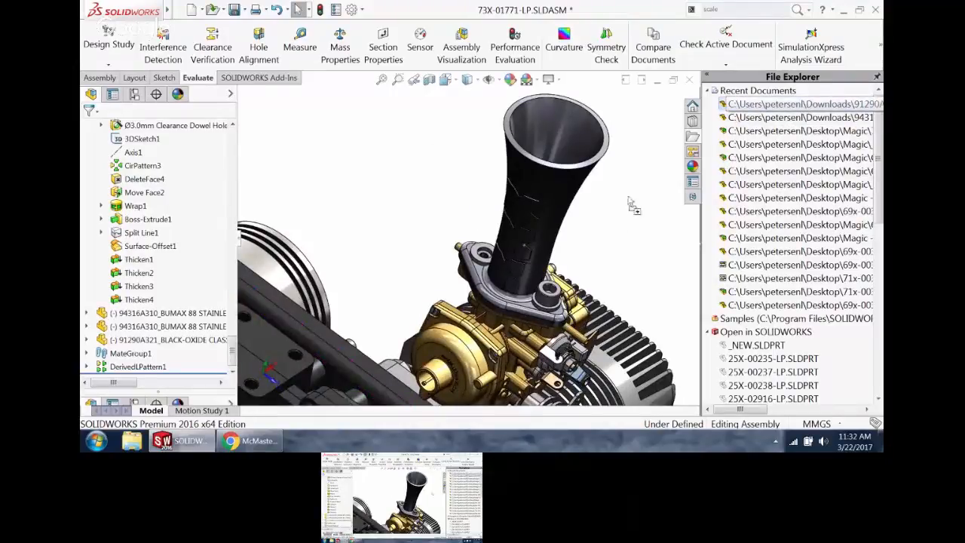
left_click_drag(631, 202, 484, 255)
middle_click_drag(479, 254, 337, 152)
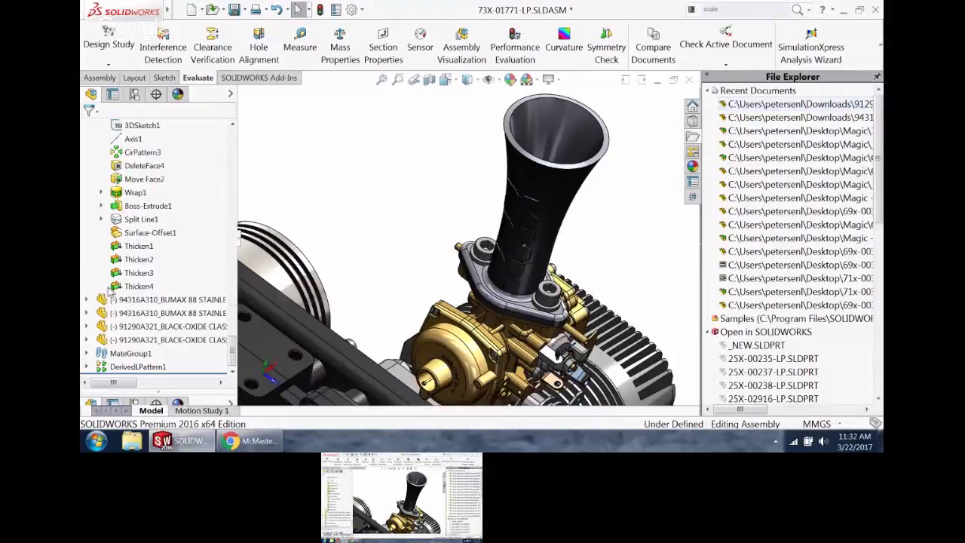
- Collapse the 69X-02365-LPx component in the assembly tree to reach the list of top-level components
key("z")
key("z")
key("z")
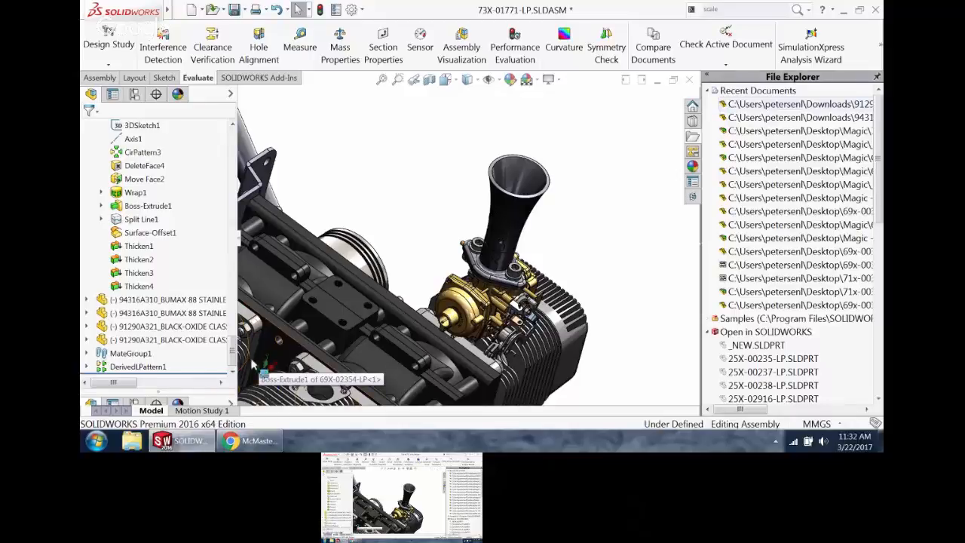
left_click(210, 313)
scroll(113, 241, "up", 8)
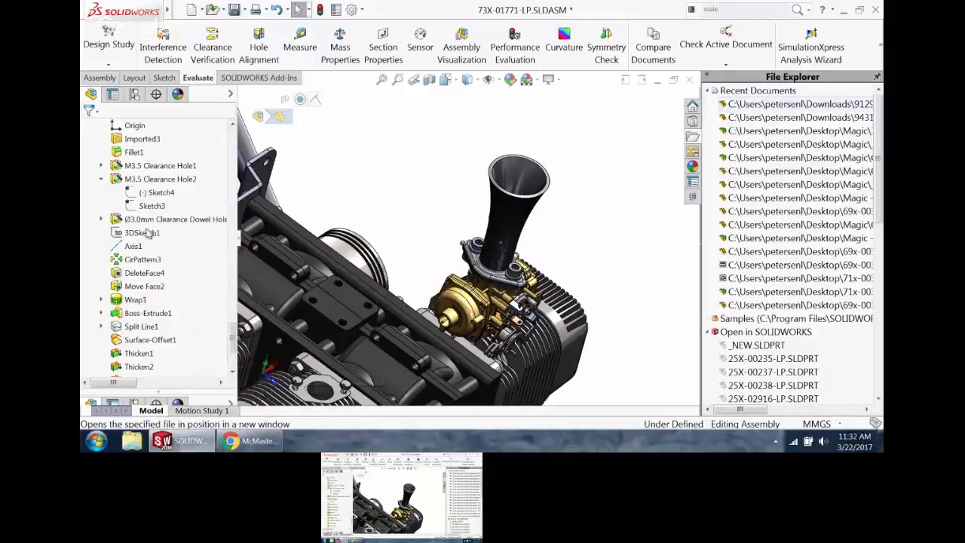
scroll(108, 195, "down", 8)
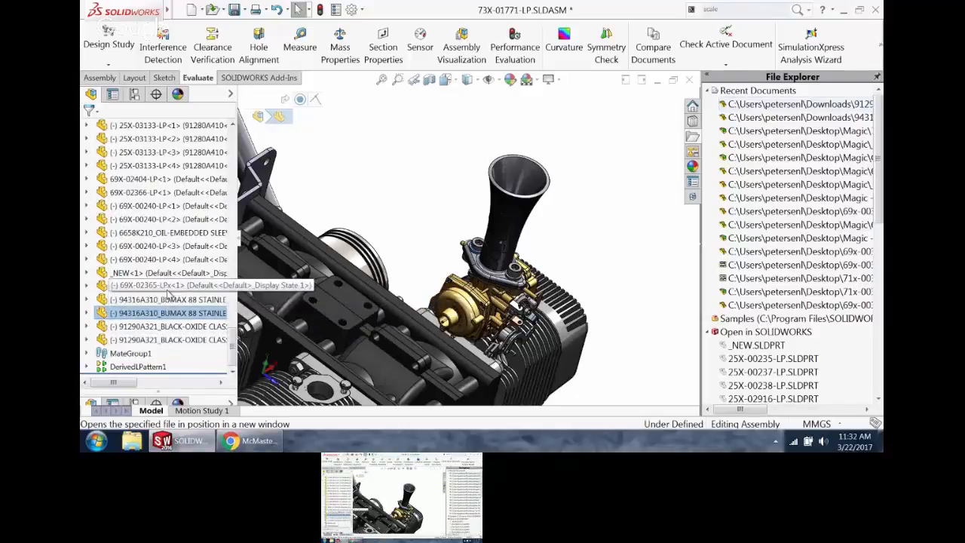
left_click(168, 287)
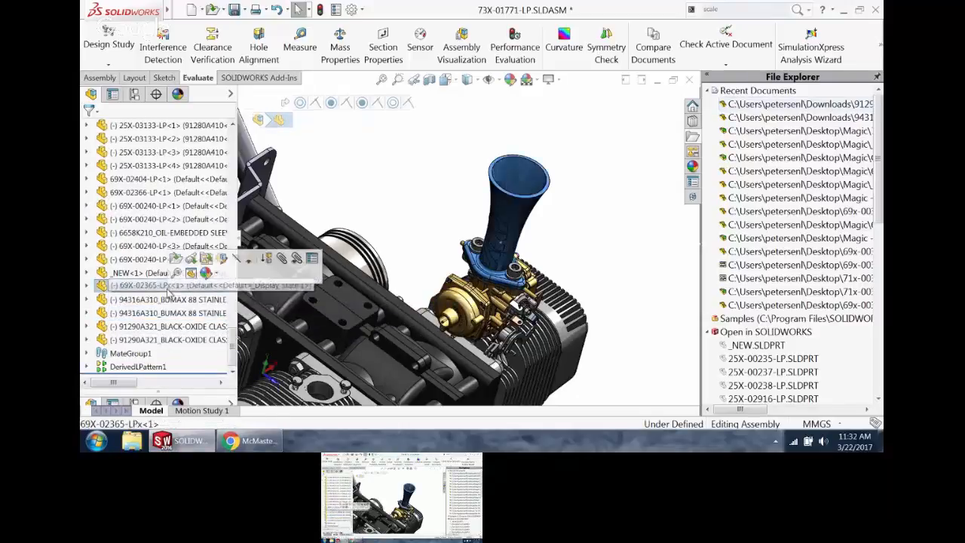
left_click(164, 339, "shift")
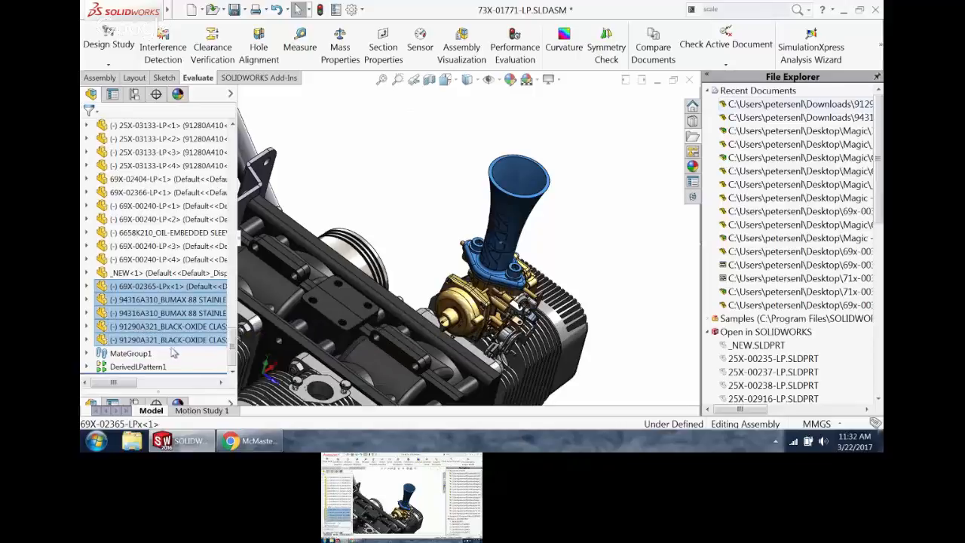
left_click(168, 278)
left_click(168, 286, "ctrl")
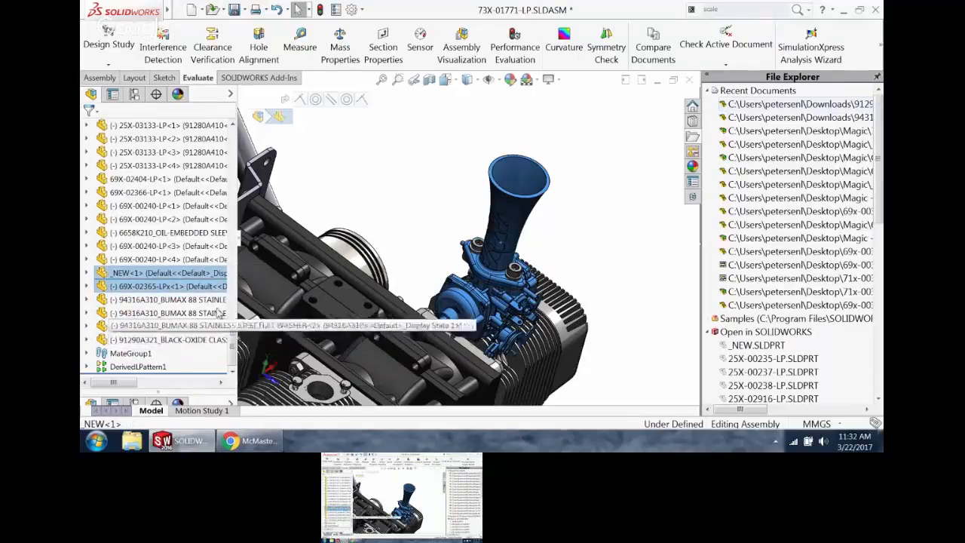
key("Escape")
- Move the components _NEW, 69X-02365-LPx, both 94316A310 washers and both 91290A321 screws into the 71X-03357-LP subassembly
left_click(130, 276)
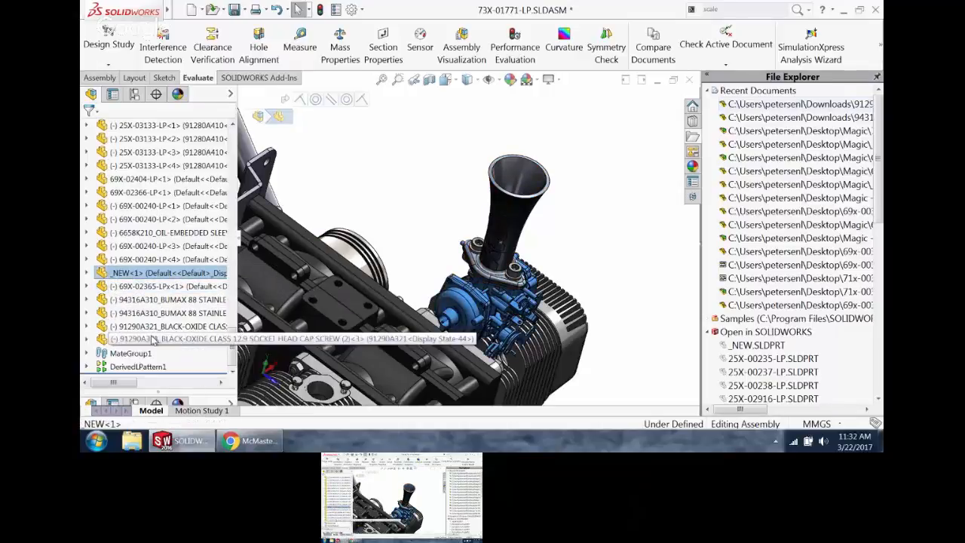
left_click(174, 340, "shift")
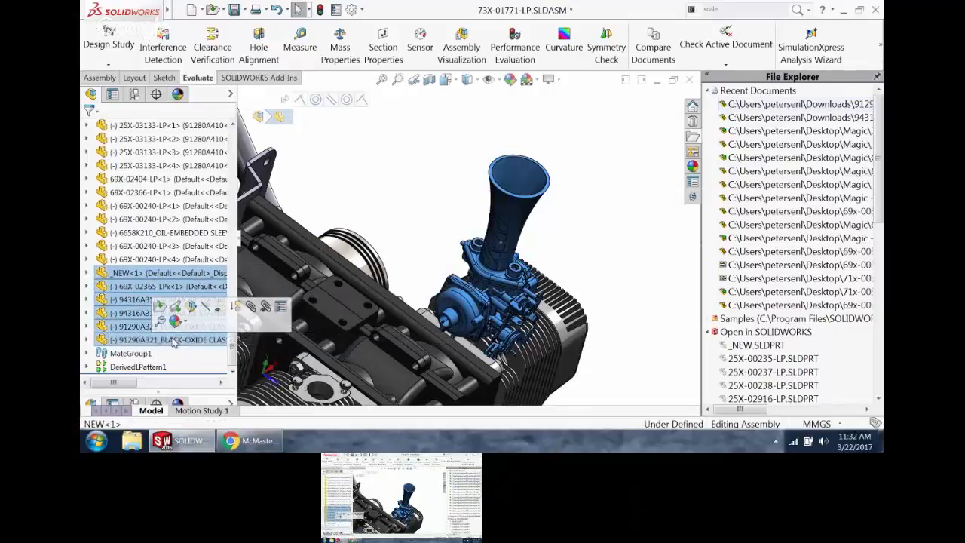
left_click_drag(173, 341, 169, 220)
- Open the 71X-03357-LP subassembly in its own window and inspect the carburetor and intake trumpet on the cylinder
left_click(170, 219)
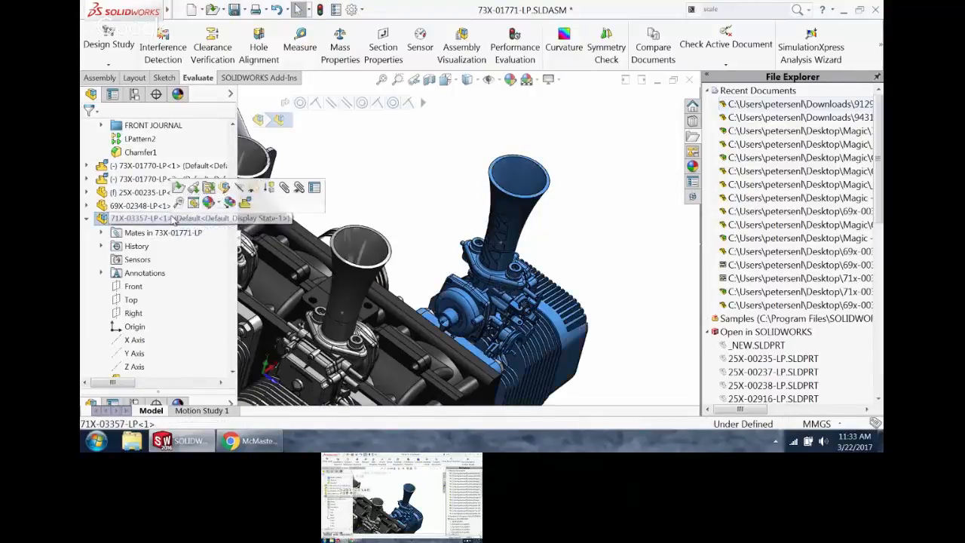
left_click(178, 186)
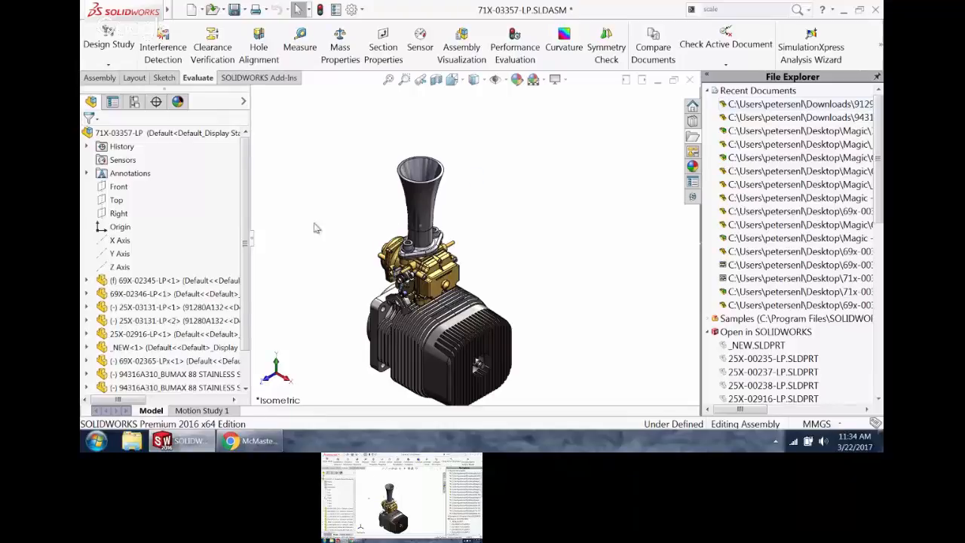
scroll(370, 362, "up", 2)
scroll(427, 343, "down", 2)
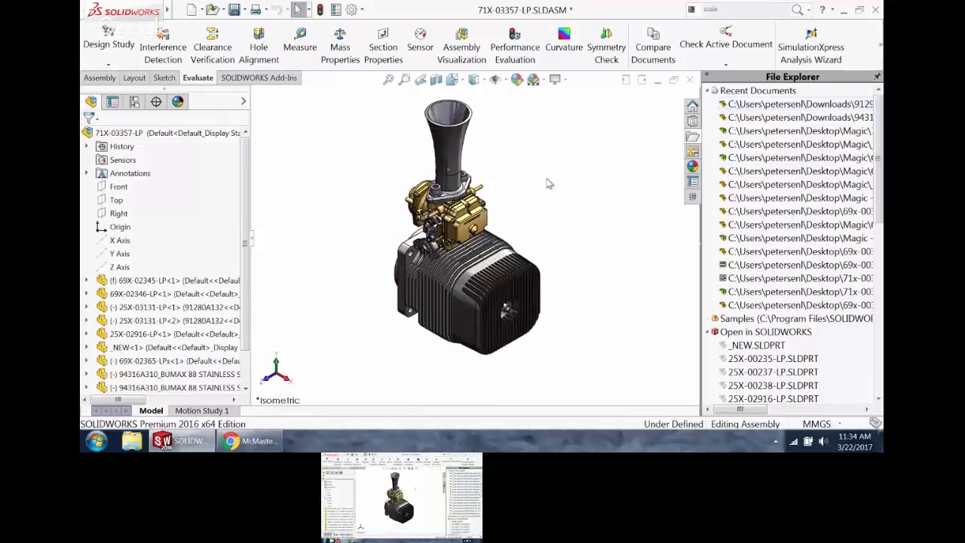
mouse_move(549, 183)
middle_mouse_down()
mouse_move(575, 158)
mouse_move(601, 167)
mouse_move(534, 176)
middle_mouse_up()
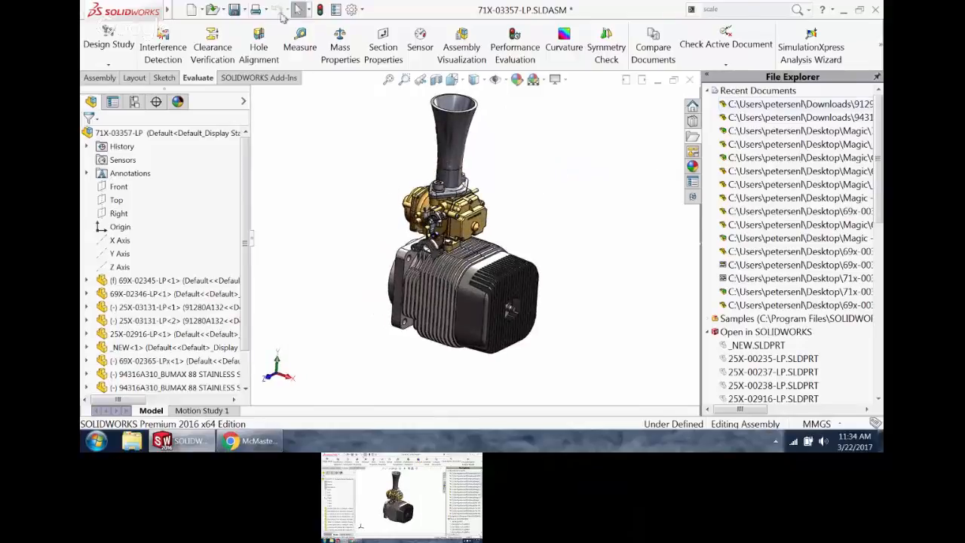
- Save the 71X-03357-LP subassembly together with all its modified parts and return to the 73X-01771-LP main assembly
left_click(235, 10)
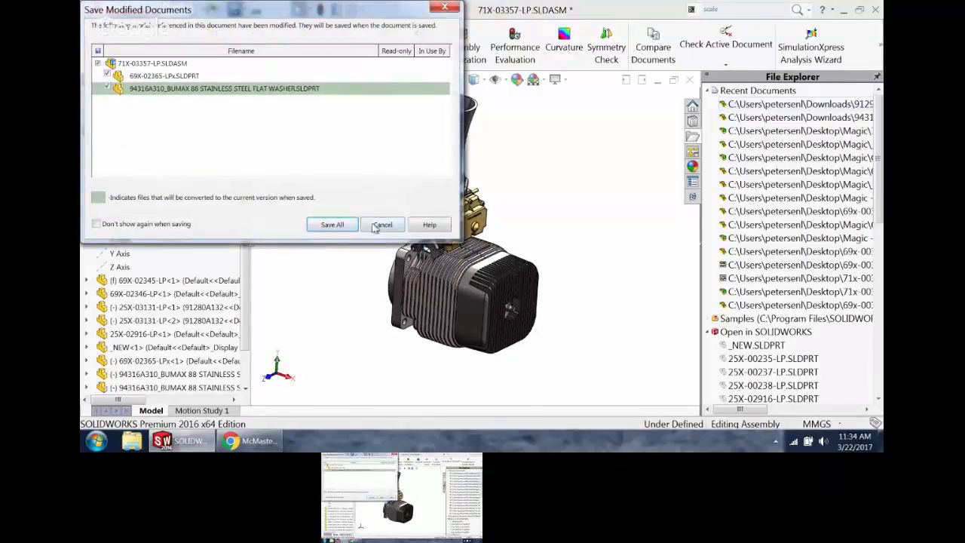
left_click(332, 224)
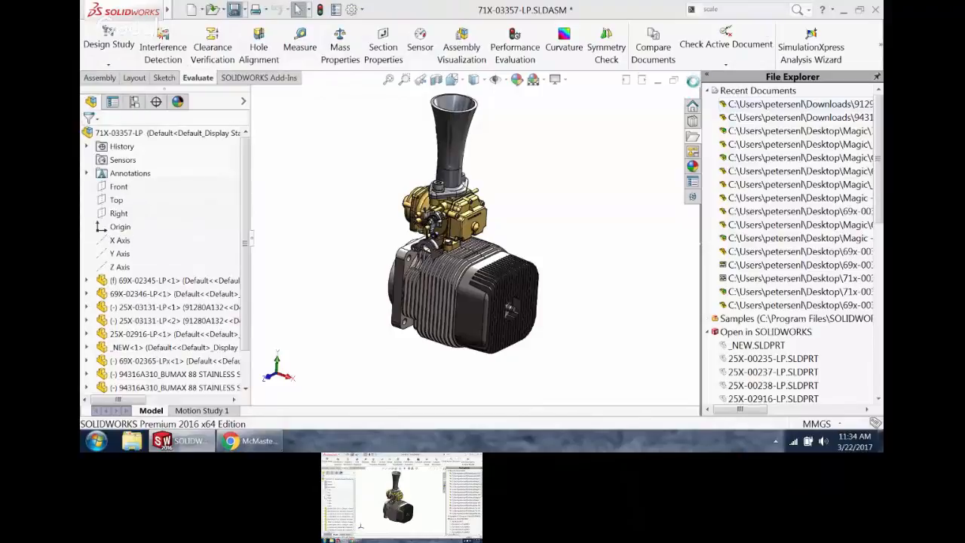
left_click(691, 81)
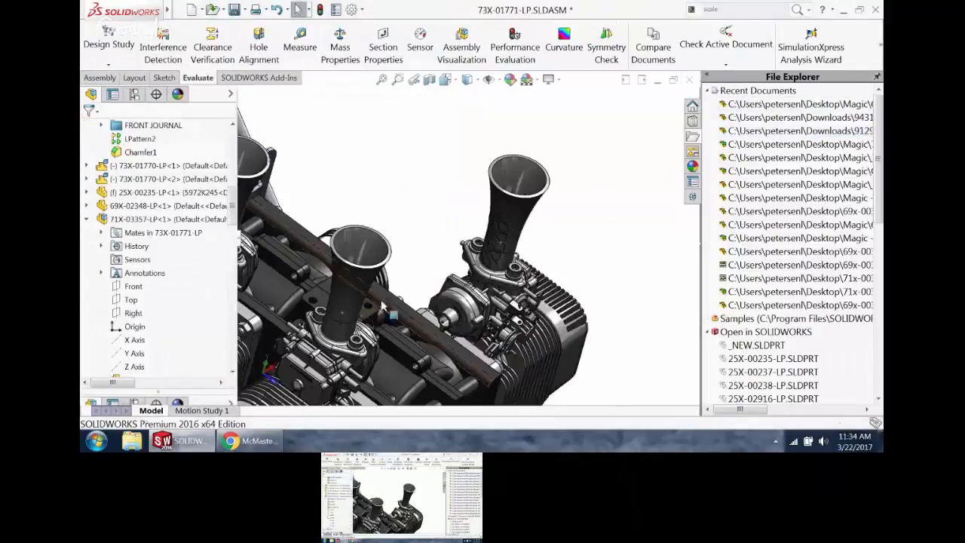
- Examine the empty piston side of the 73X-01771-LP assembly and the cap screws fastening the intake trumpet
middle_click_drag(382, 302, 302, 237)
scroll(370, 245, "up", 3)
scroll(358, 237, "down", 2)
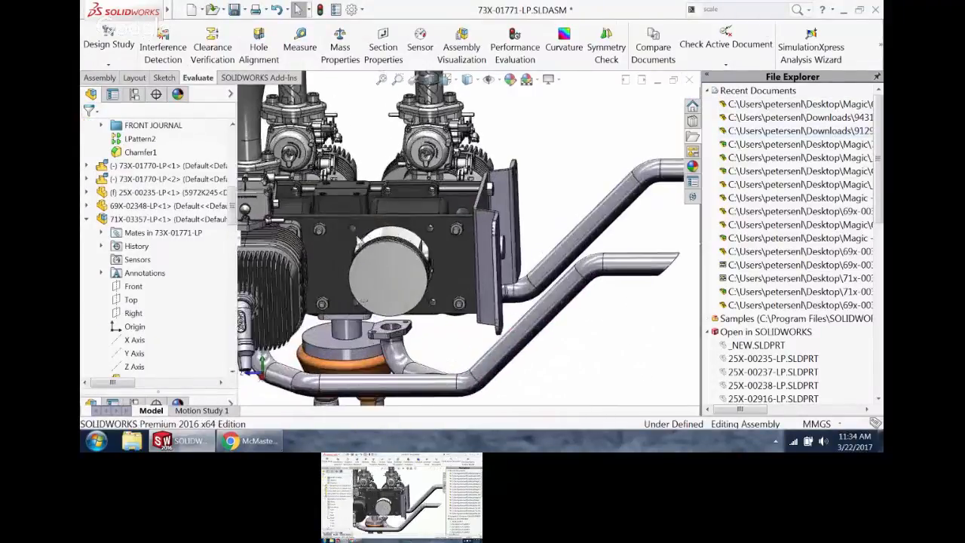
scroll(363, 298, "up", 3)
scroll(371, 160, "down", 2)
middle_click_drag(386, 271, 346, 262)
scroll(370, 281, "down", 3)
scroll(362, 218, "up", 3)
scroll(362, 219, "down", 3)
scroll(346, 262, "down", 1)
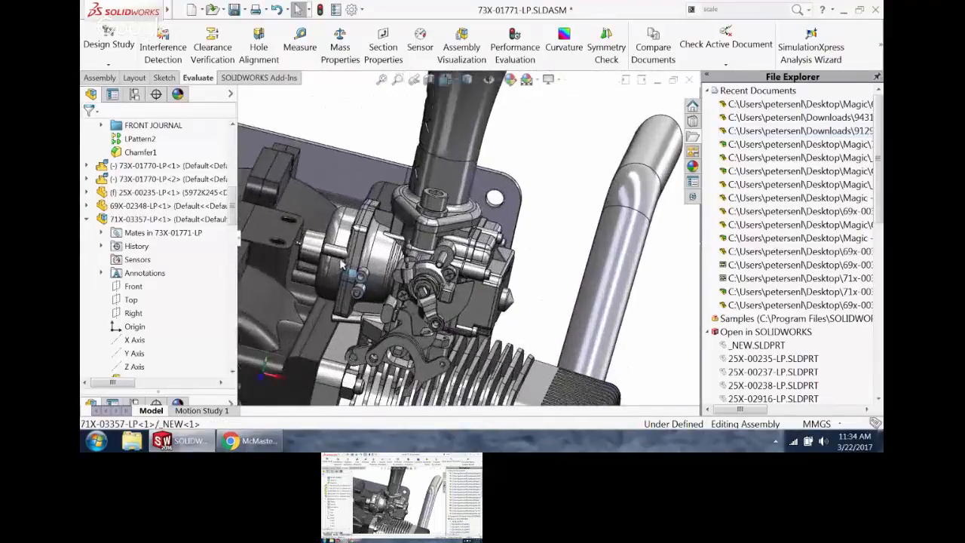
left_click(436, 203)
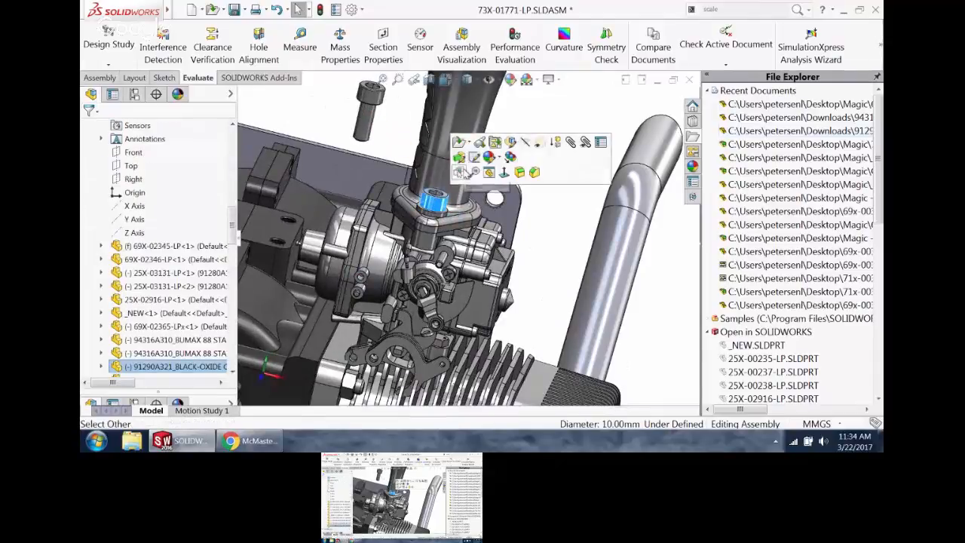
left_click(571, 227)
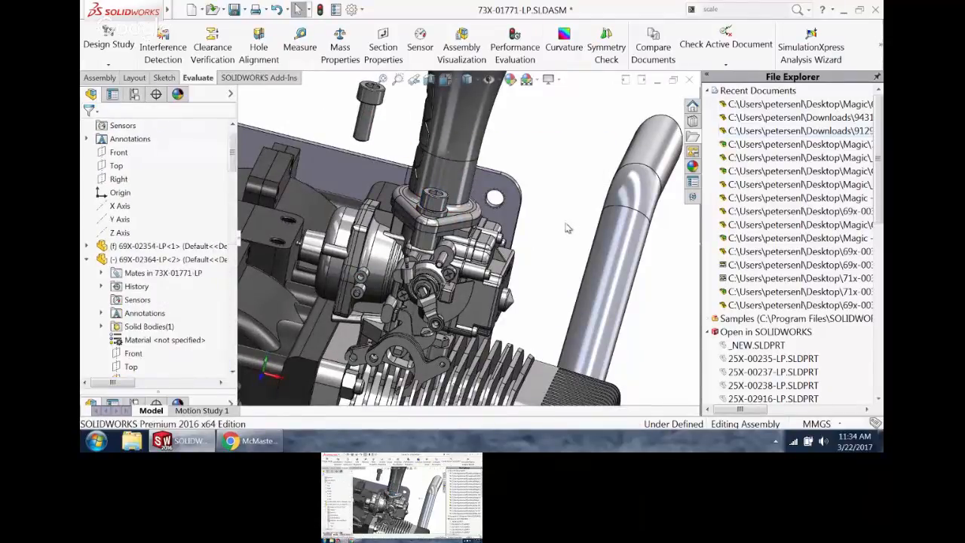
scroll(563, 235, "up", 3)
middle_click_drag(555, 240, 516, 237)
scroll(318, 334, "down", 2)
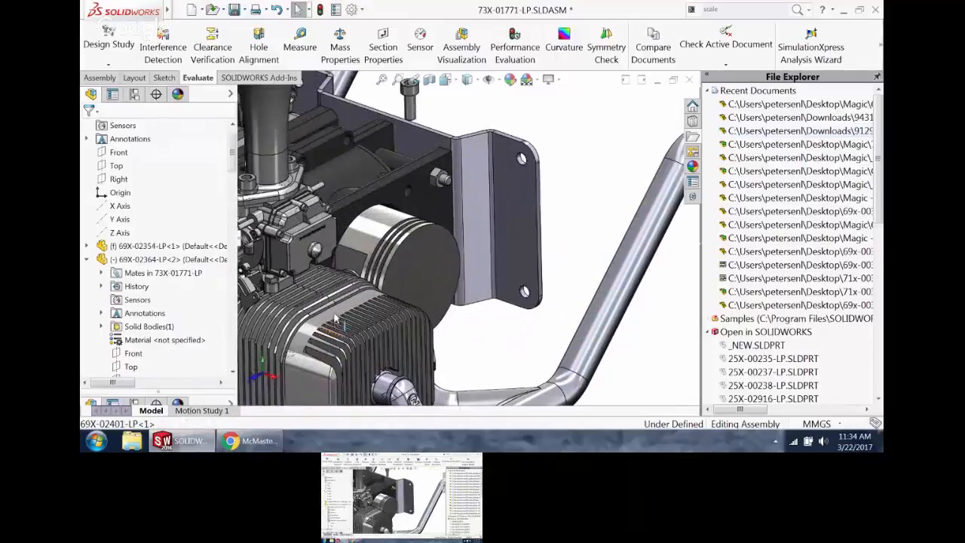
left_click_drag(328, 299, 590, 123, "ctrl")
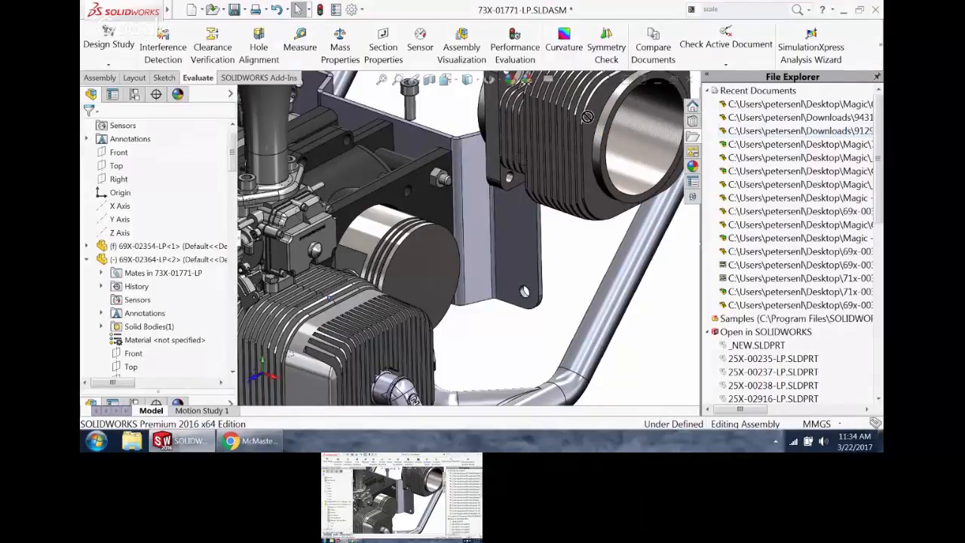
left_click_drag(587, 117, 588, 118, "ctrl")
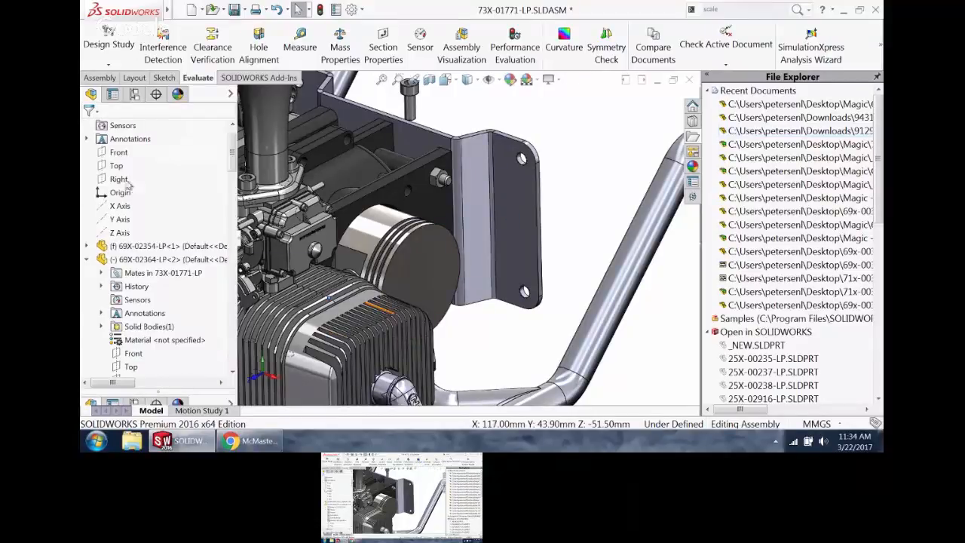
- Copy the whole 71X-03357-LP subassembly from the assembly tree and place the copy beside the exposed piston
left_click(86, 260)
scroll(98, 257, "up", 1)
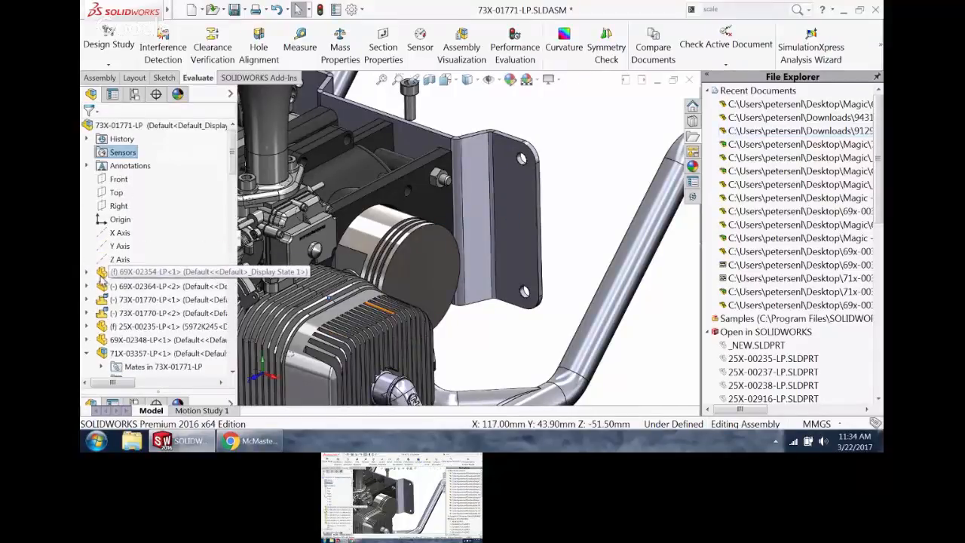
scroll(106, 249, "down", 3)
left_click(121, 246)
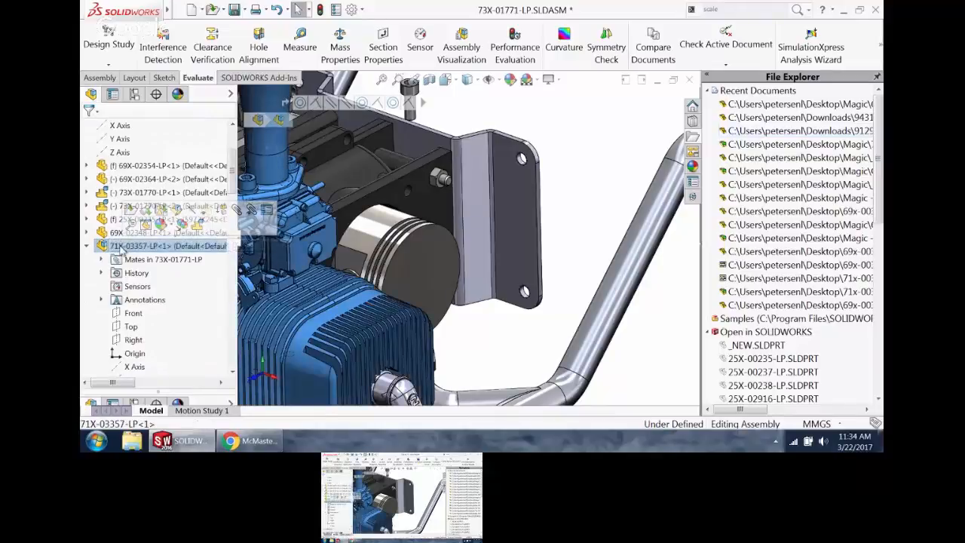
left_click_drag(123, 248, 629, 177, "ctrl")
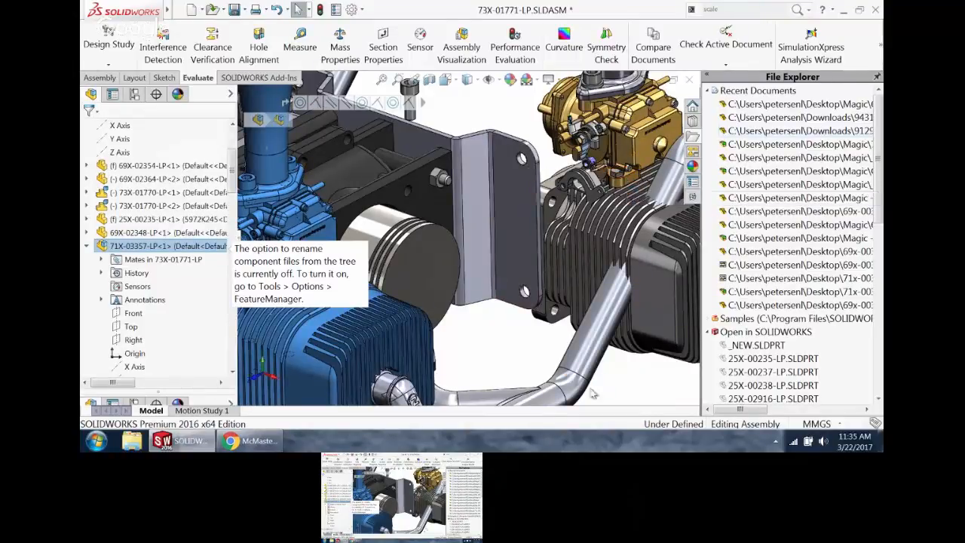
left_click(530, 118)
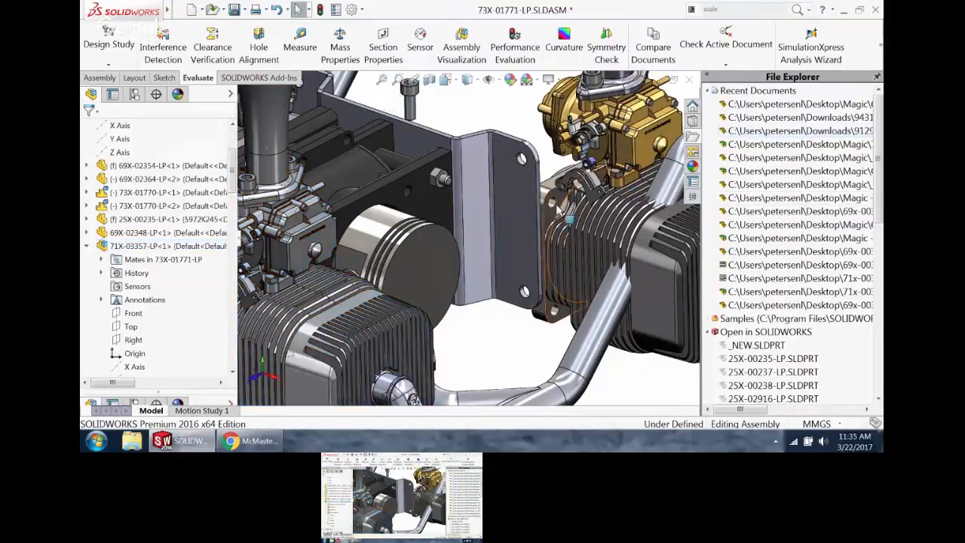
- Rotate the copied subassembly and smart-mate the circular edge of its cylinder flange to the free bore in the 69X-02354-LP block
right_click_drag(554, 217, 594, 267)
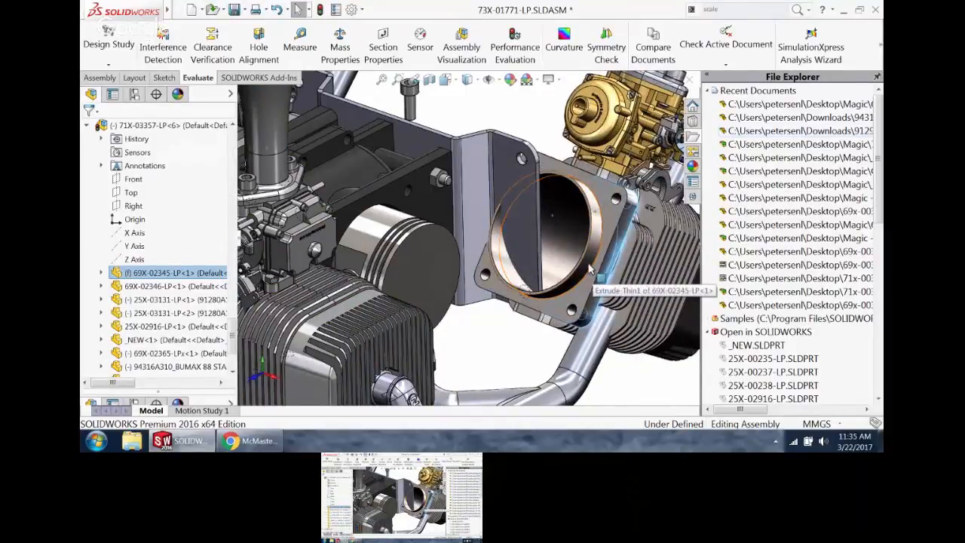
left_click_drag(591, 271, 371, 320, "alt")
left_click(370, 318)
- Align the copied subassembly's rotation by mating one of its planar faces to a flat face of the 69X-02354-LP block
left_click(604, 164)
middle_click_drag(605, 165, 411, 257)
scroll(655, 280, "down", 3)
scroll(401, 322, "down", 3)
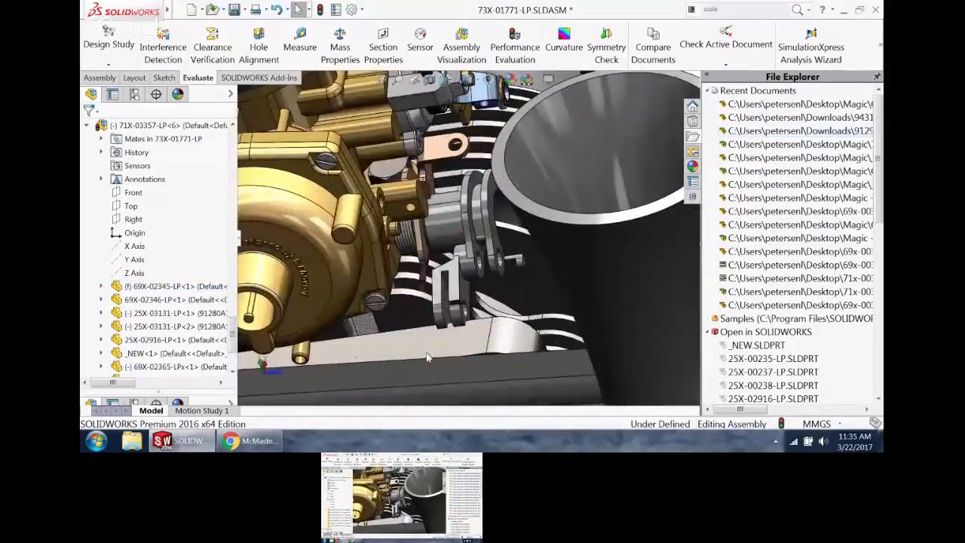
left_click(442, 371)
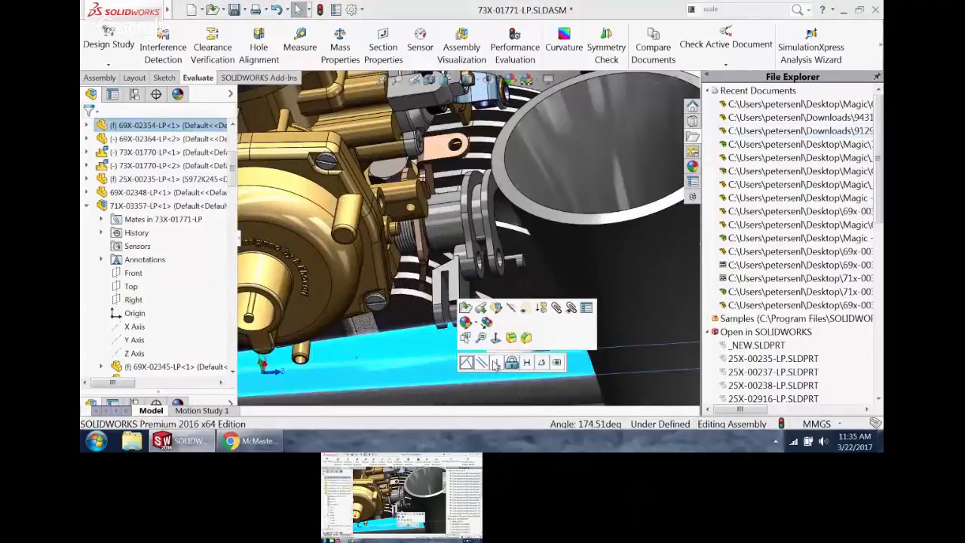
- Copy one 25X-03129-LP stud and one 25X-03128-LP stud from the neighboring cylinder and place the copies in free space beside the new cylinder
scroll(482, 367, "up", 10)
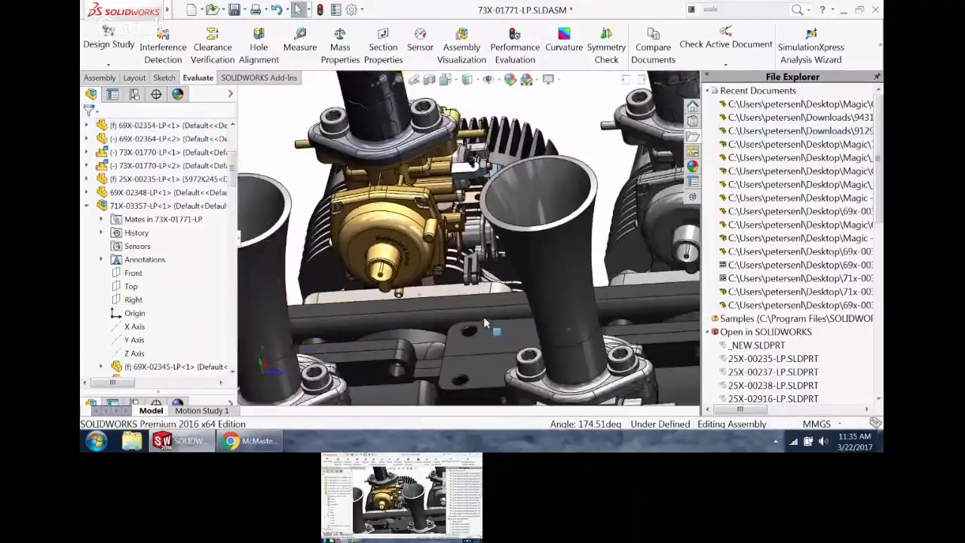
middle_click_drag(472, 273, 350, 362)
scroll(350, 362, "down", 4)
scroll(499, 294, "up", 4)
scroll(498, 270, "down", 3)
scroll(498, 270, "up", 5)
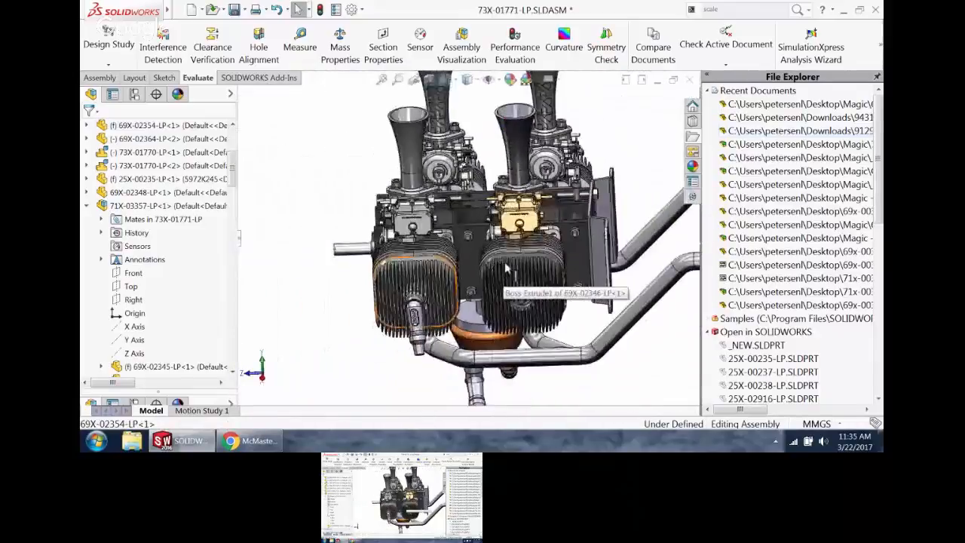
scroll(497, 270, "down", 4)
middle_click_drag(498, 270, 429, 248)
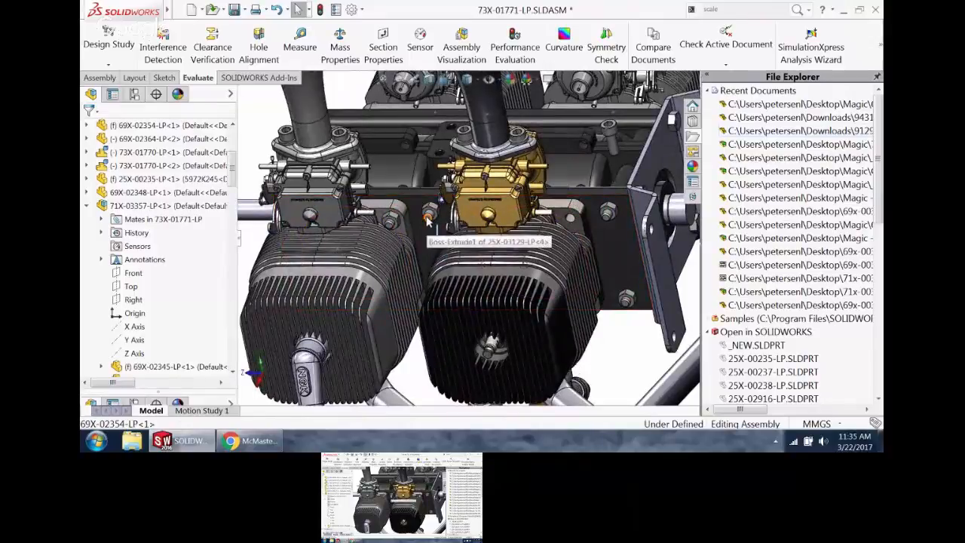
left_click(430, 220)
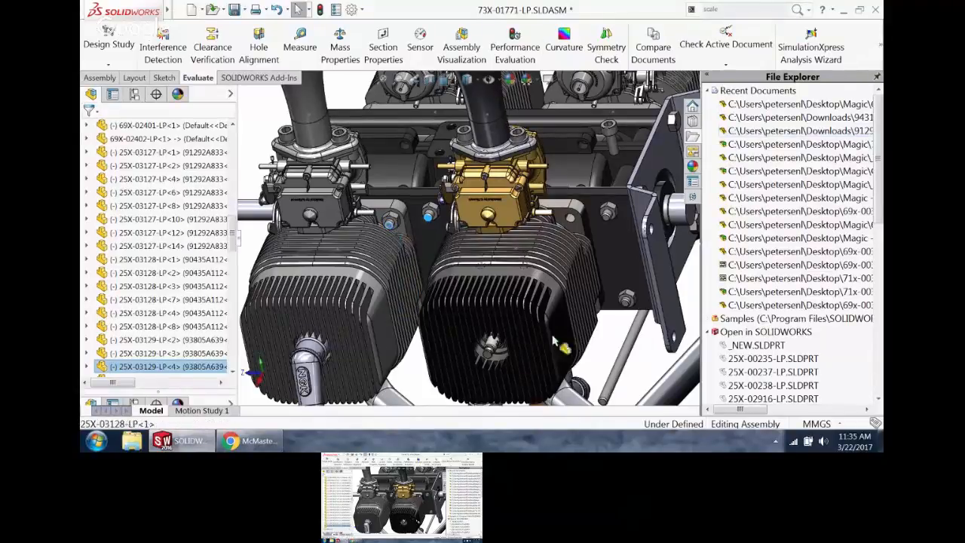
left_click_drag(553, 341, 627, 374, "ctrl")
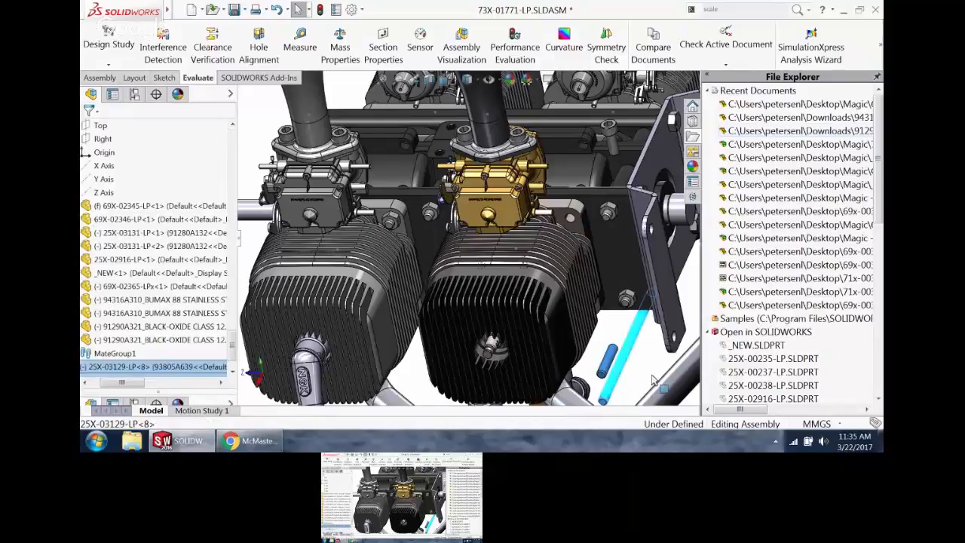
- Duplicate the loose 25X-03129-LP and 25X-03128-LP studs once each, placing the copies next to the originals
scroll(654, 381, "up", 2)
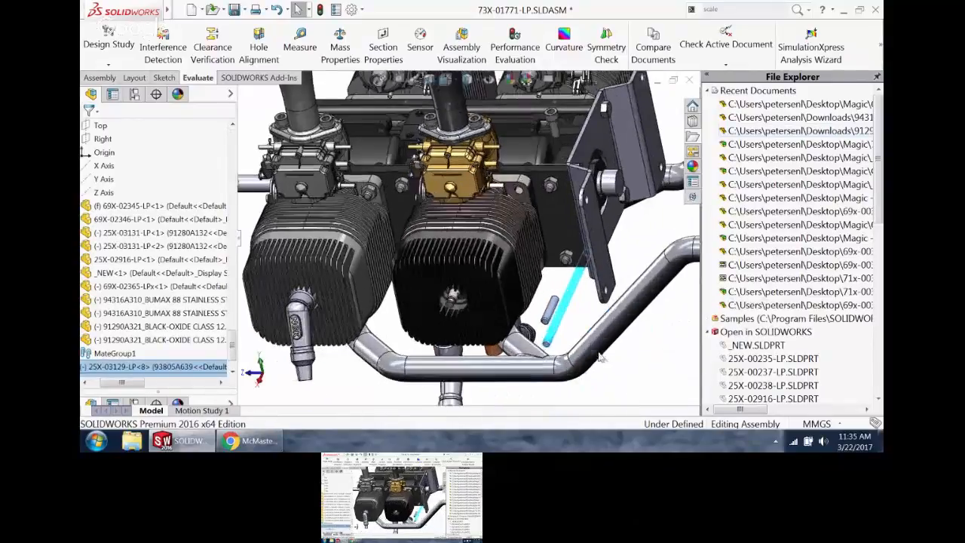
scroll(571, 337, "up", 1)
middle_click_drag(570, 337, 557, 305)
scroll(557, 306, "down", 2)
left_click(556, 304)
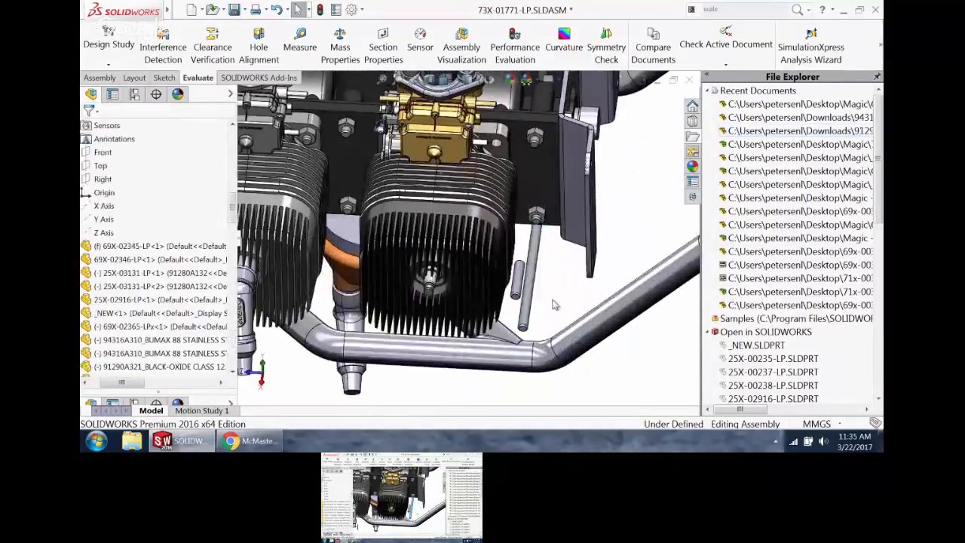
left_click(532, 304)
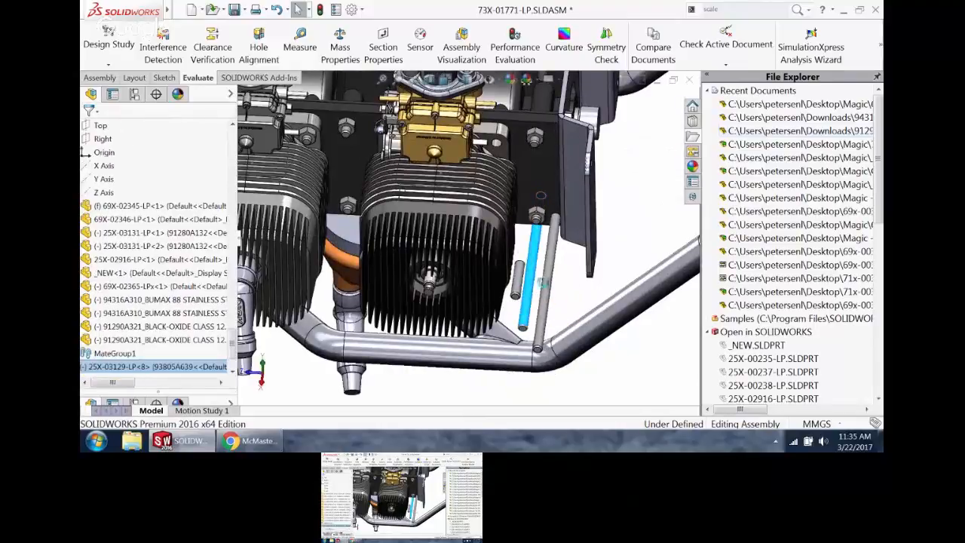
left_click(519, 226)
left_click(522, 250)
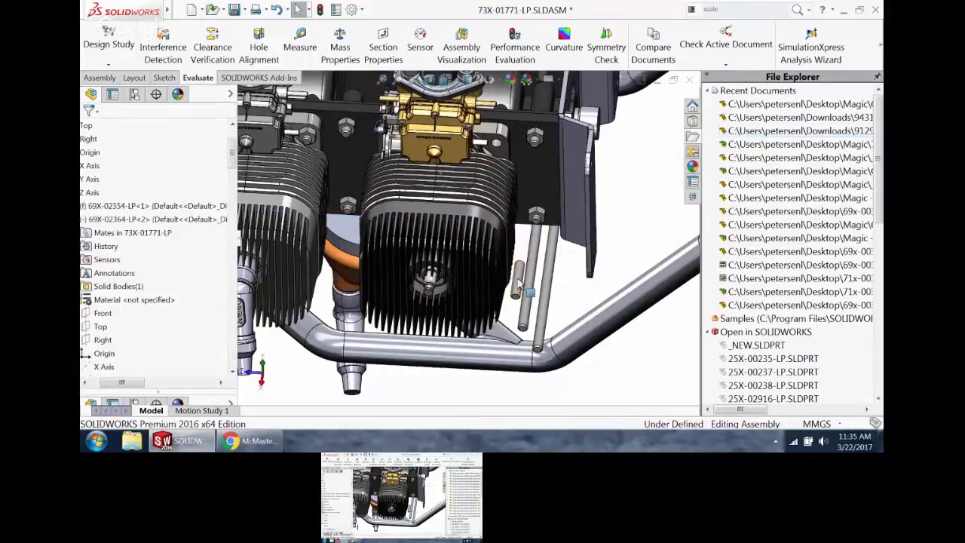
left_click_drag(519, 283, 567, 295, "ctrl")
left_click(585, 391)
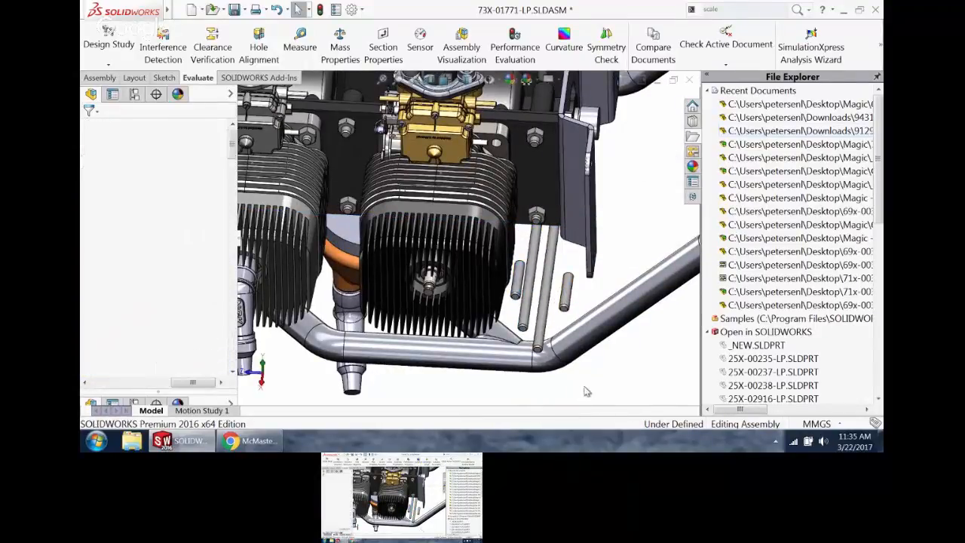
- Isolate the 69X-02354-LP block, the neighboring cylinder's 25X-03128-LP stud and the four loose stud copies
scroll(520, 294, "down", 5)
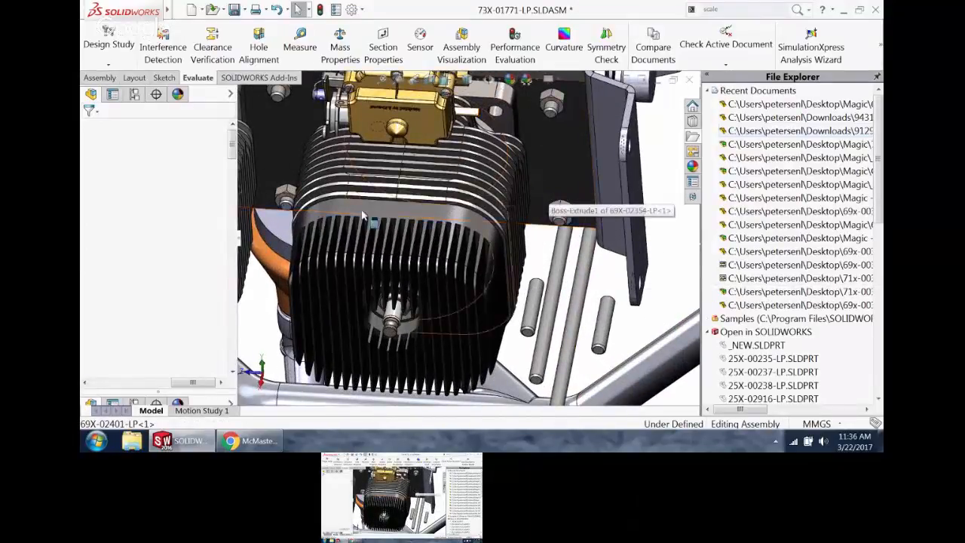
scroll(362, 217, "up", 3)
scroll(351, 170, "down", 3)
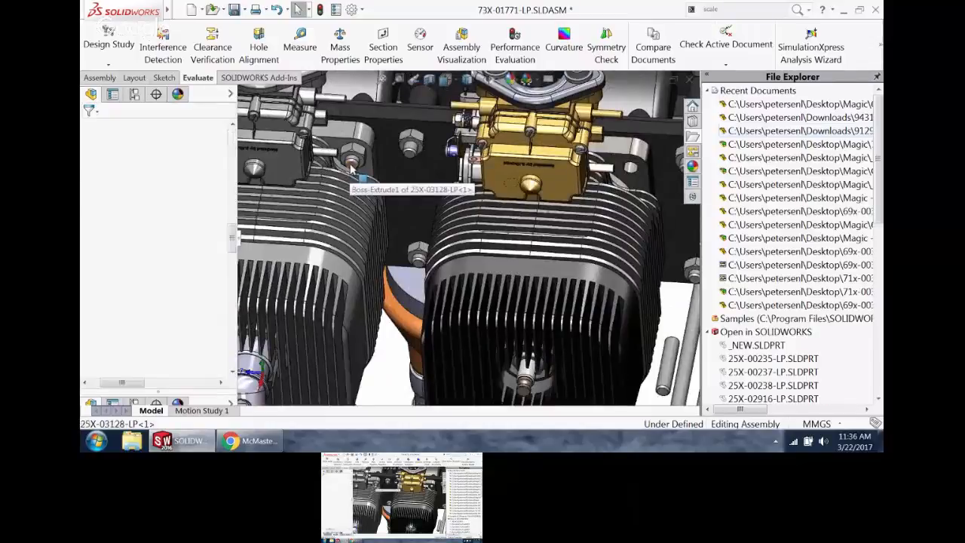
left_click(351, 167)
left_click(424, 190, "ctrl")
scroll(532, 317, "up", 3)
scroll(595, 332, "down", 1)
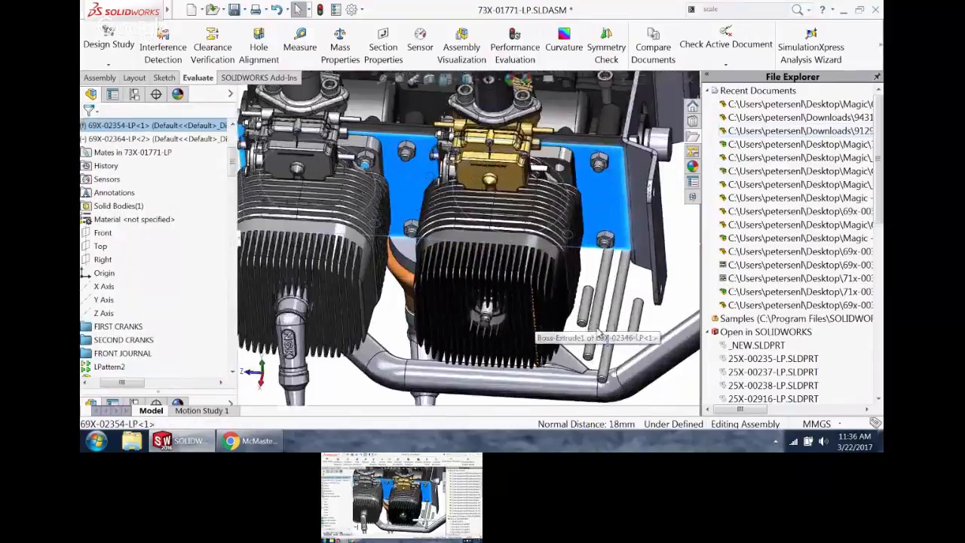
scroll(600, 333, "down", 1)
left_click(577, 297, "ctrl")
left_click(595, 291, "ctrl")
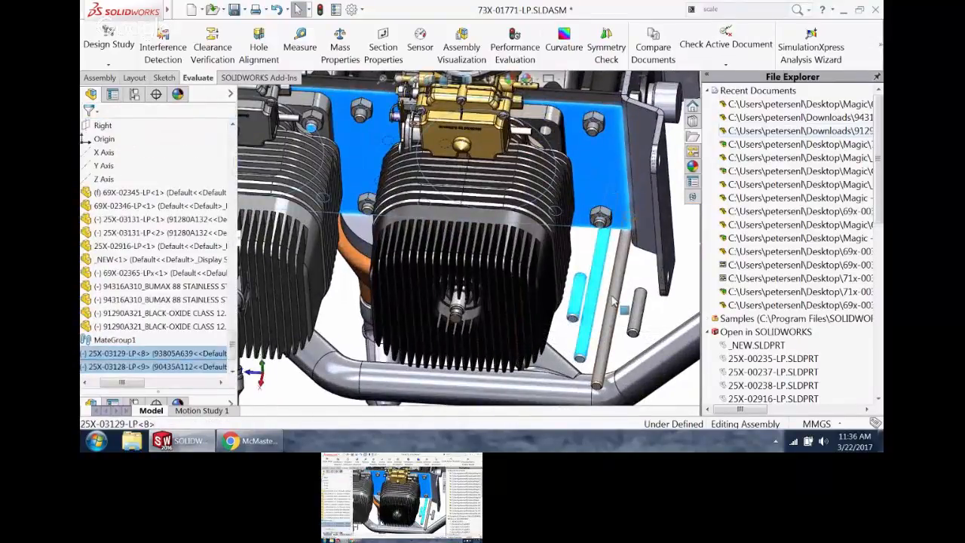
left_click(615, 302, "ctrl")
left_click(639, 311, "ctrl")
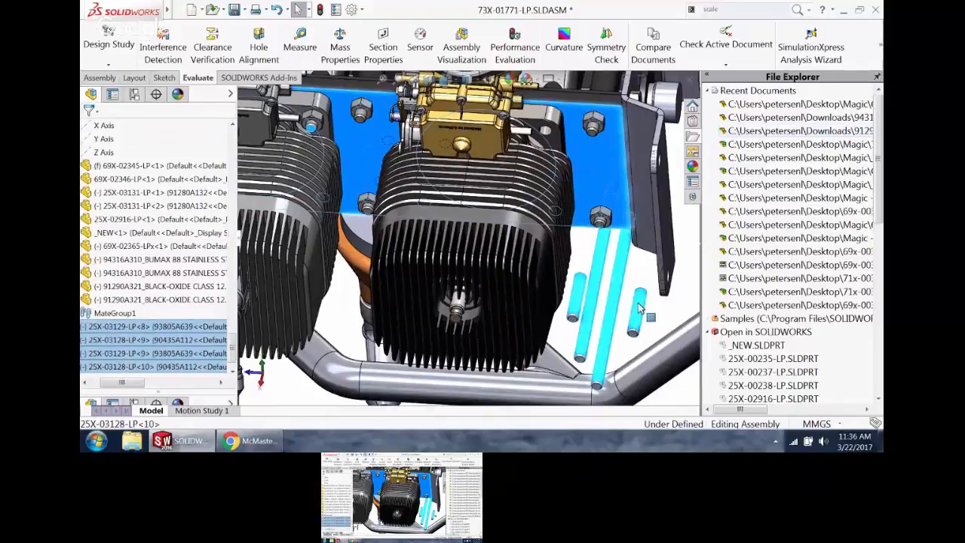
right_click(673, 200)
left_click(688, 213)
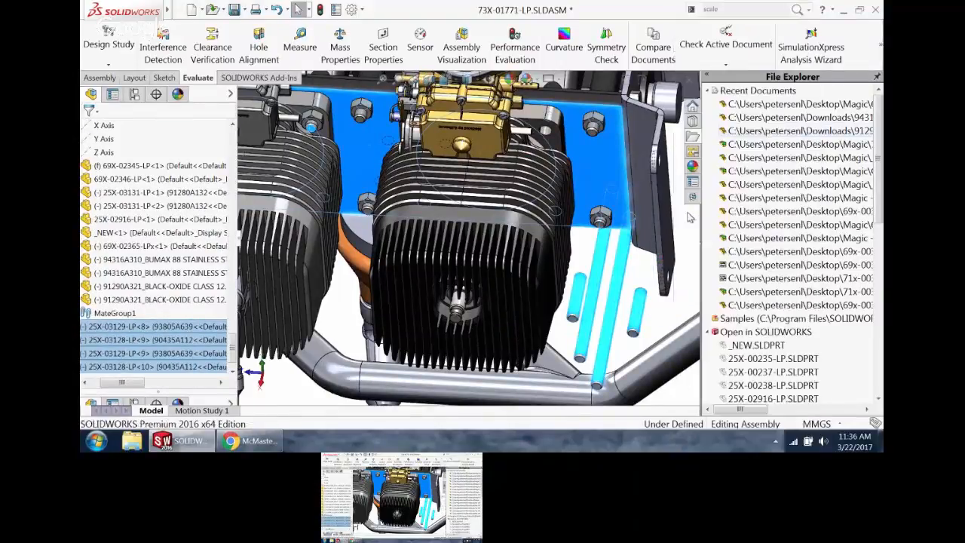
scroll(445, 277, "up", 3)
middle_click_drag(437, 277, 412, 227)
scroll(413, 227, "up", 3)
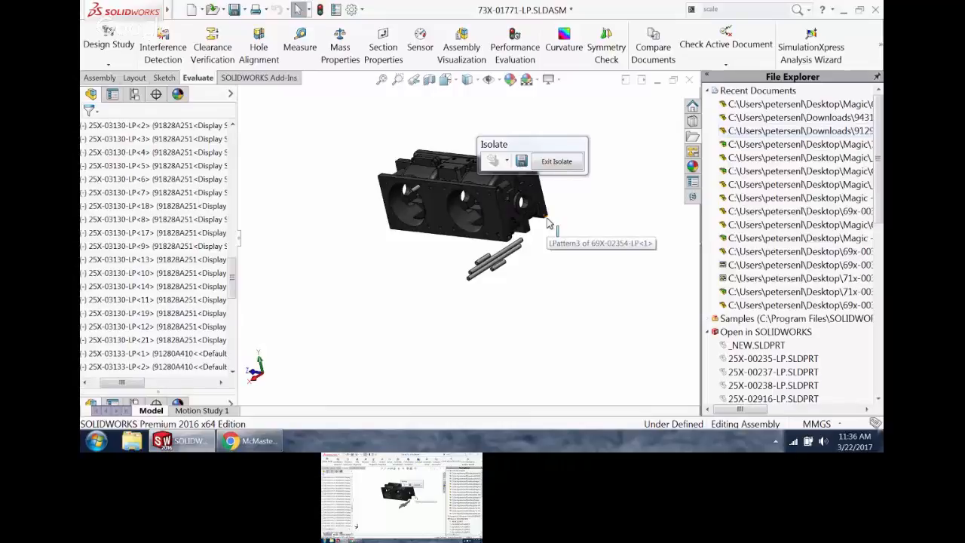
scroll(440, 203, "down", 5)
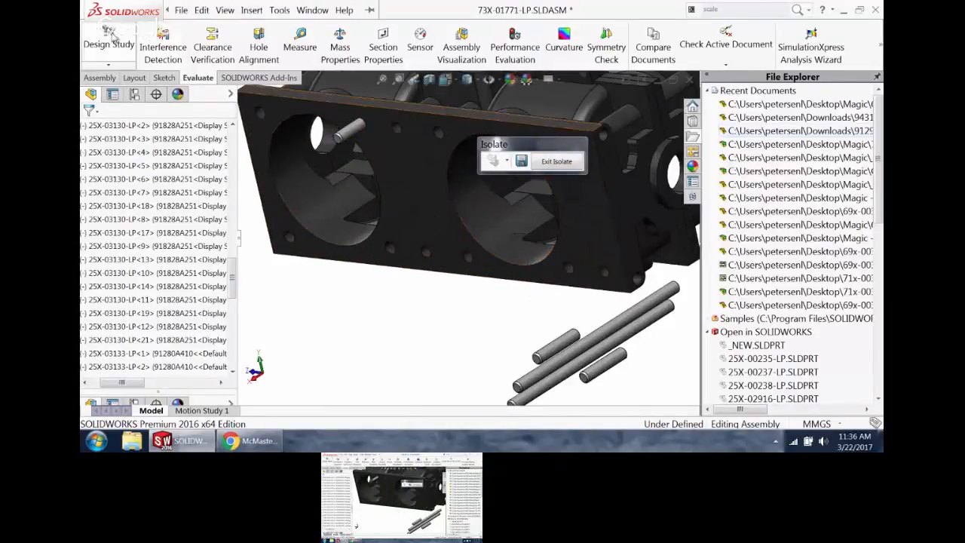
- Mate one loose 25X-03128-LP stud concentric with the upper outer hole beside the new cylinder's bore in the 69X-02354-LP block
left_click(101, 78)
left_click(222, 47)
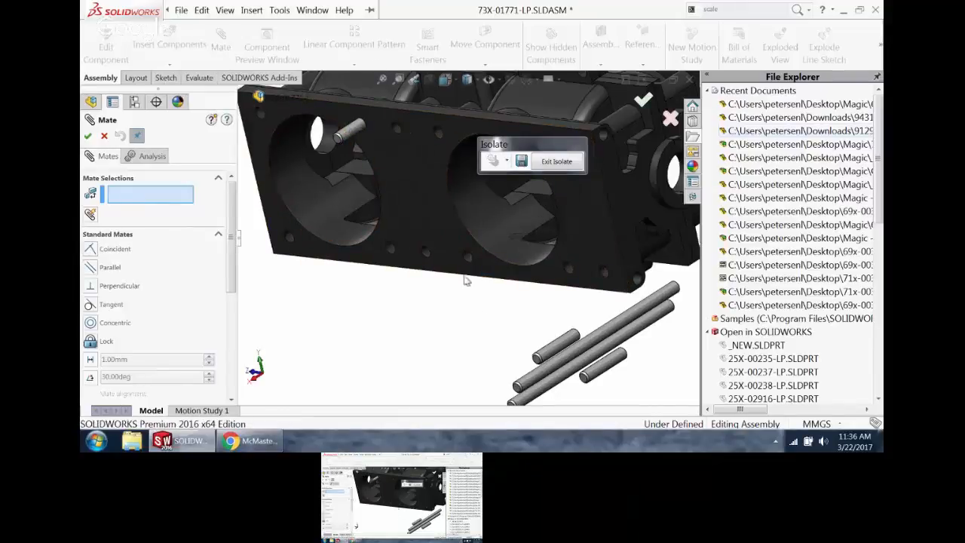
left_click(556, 350)
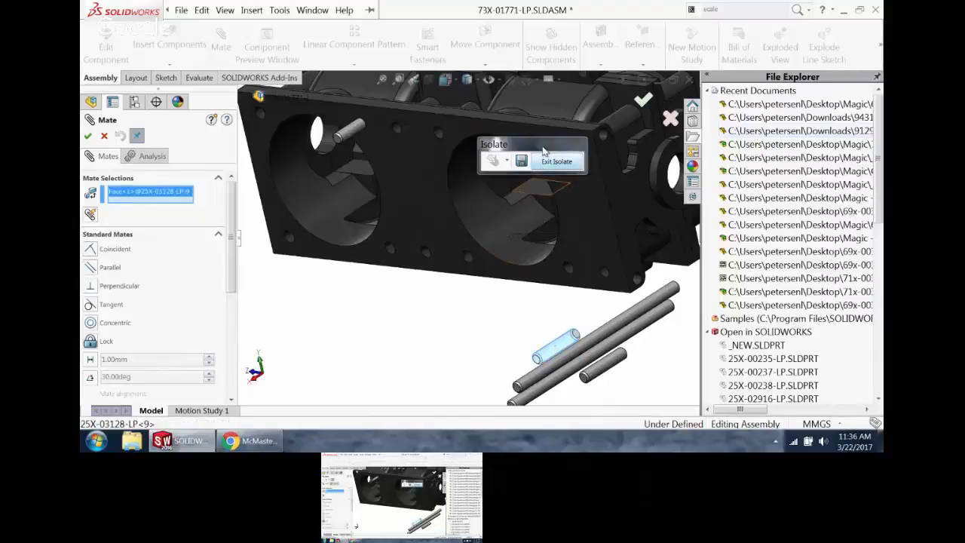
left_click(540, 143)
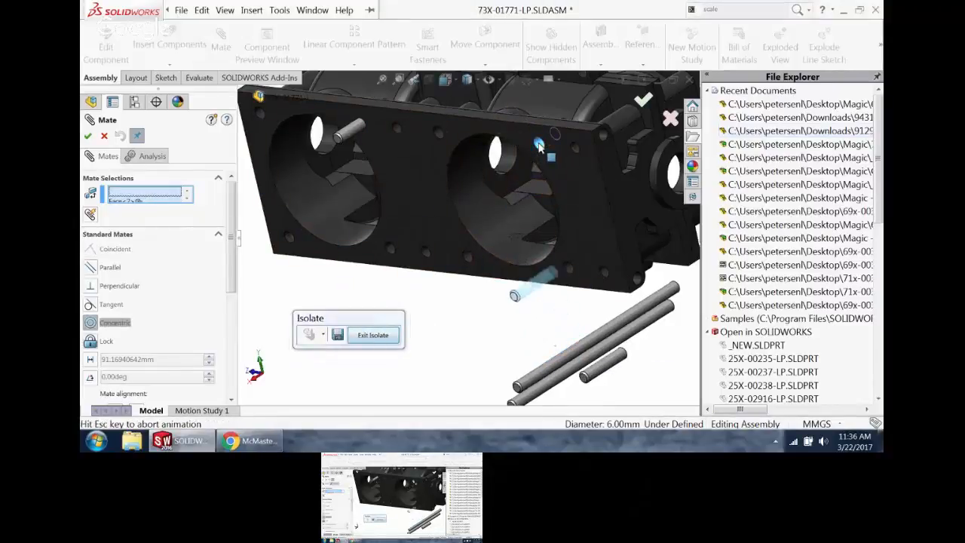
left_click(686, 190)
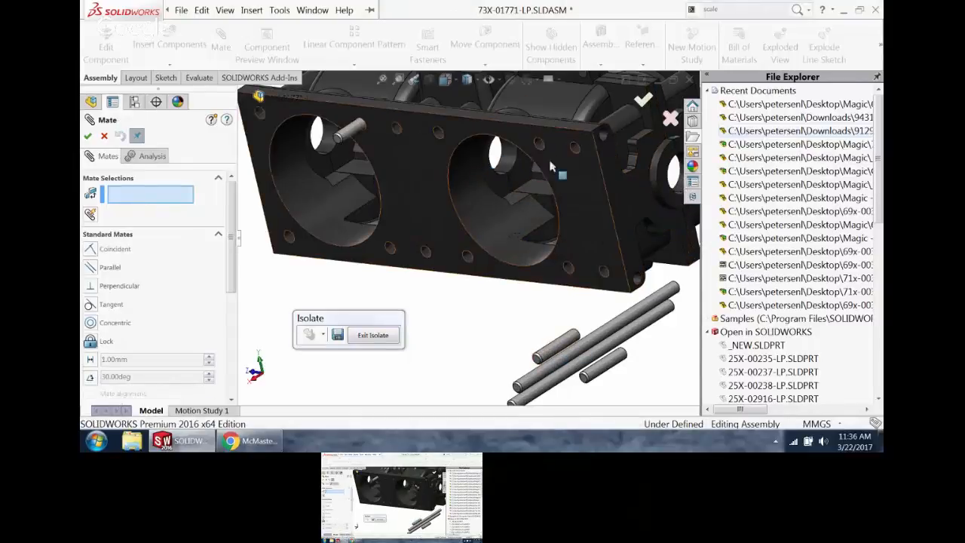
left_click(540, 150)
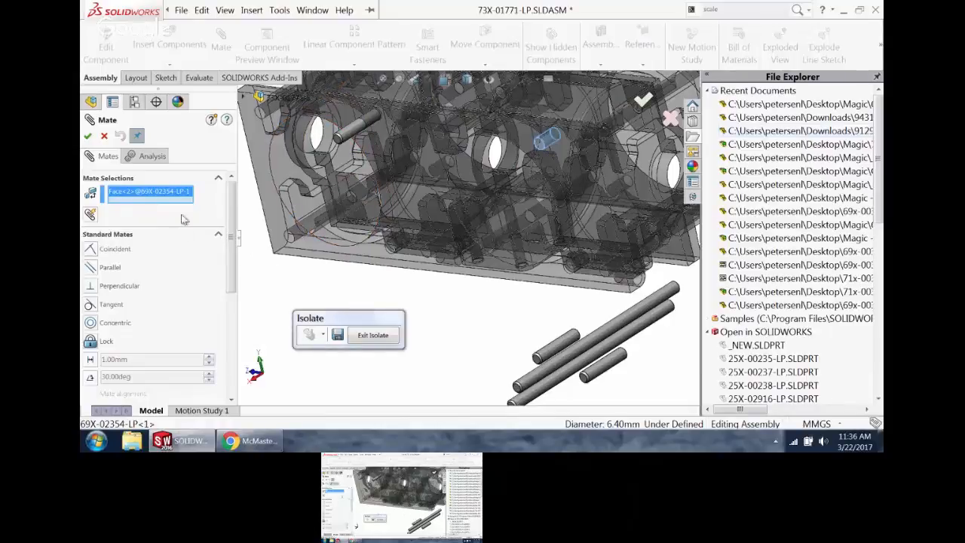
right_click(172, 197)
left_click(197, 197)
left_click(558, 345)
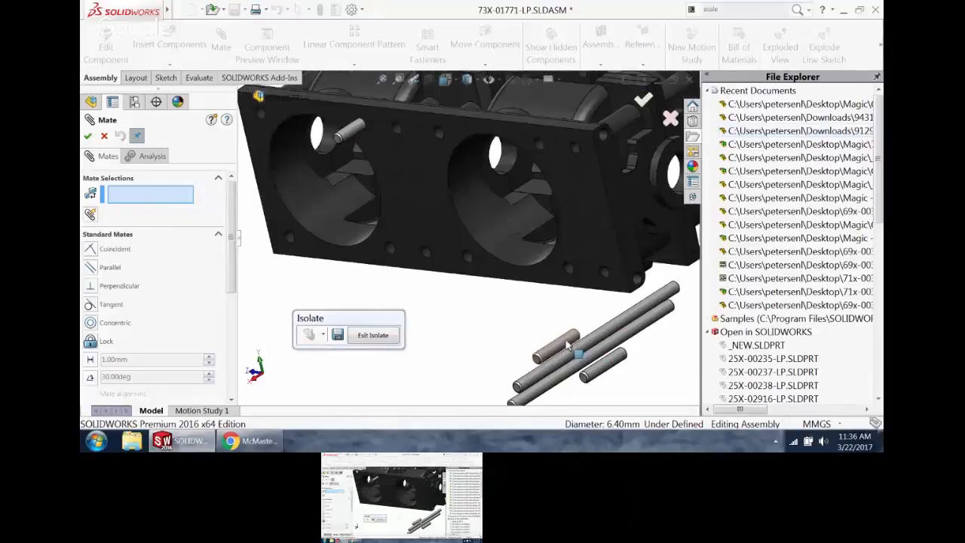
left_click(538, 145)
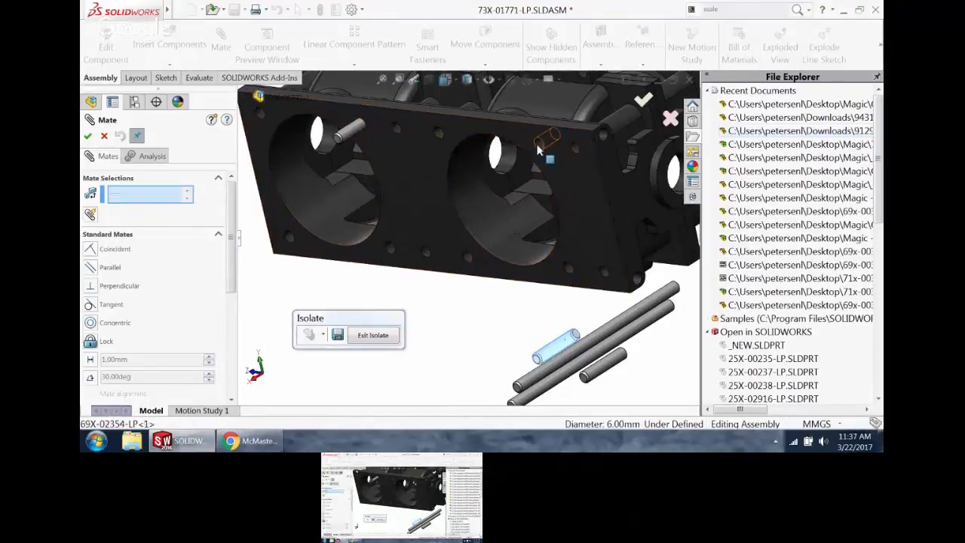
left_click(687, 120)
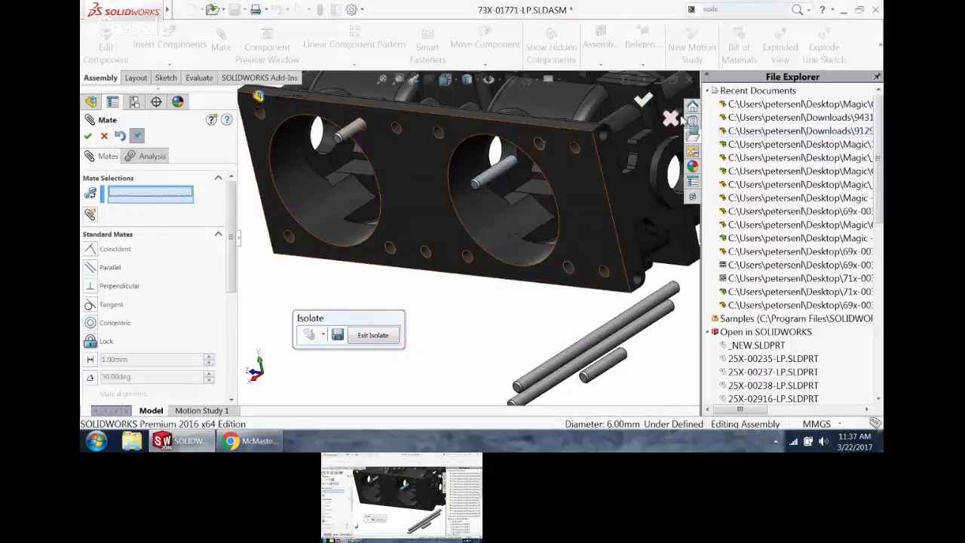
- Mate the other loose 25X-03128-LP stud concentric with the new bore's lower outer hole and one 25X-03129-LP stud with its lower inner hole
left_click(603, 370)
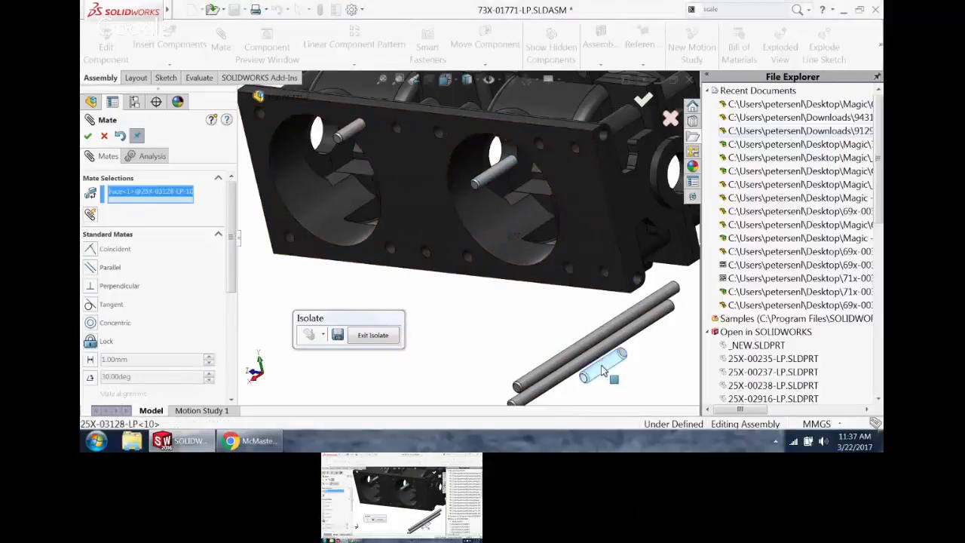
left_click(569, 269)
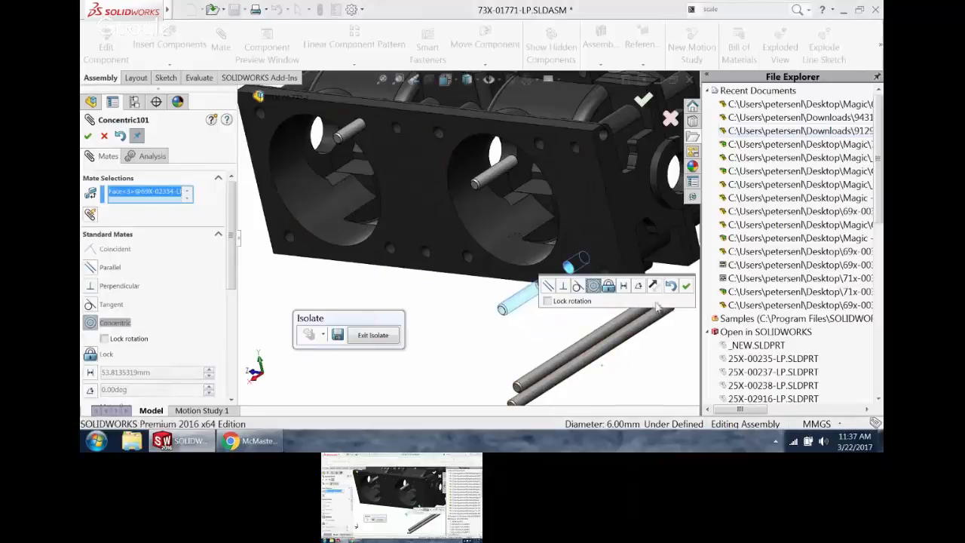
left_click(686, 287)
left_click(625, 343)
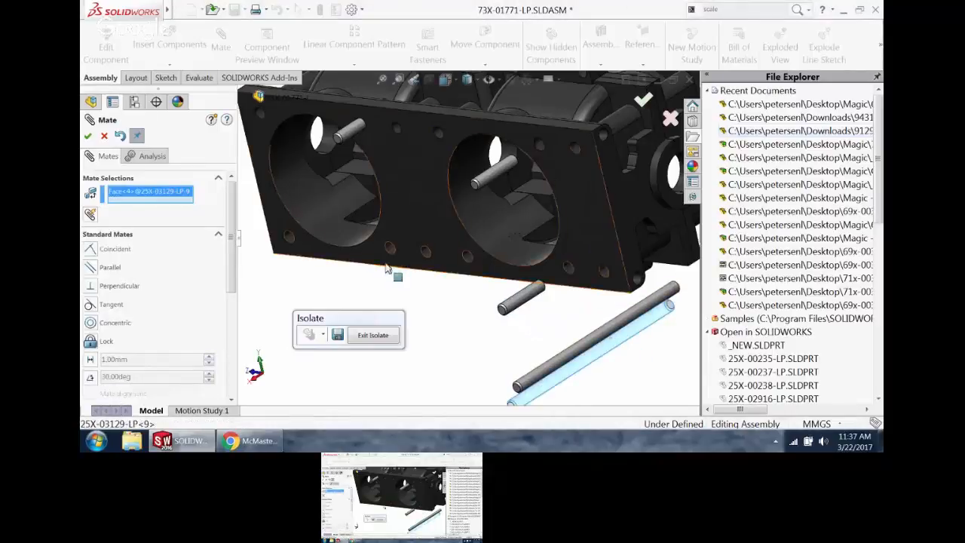
left_click(488, 260)
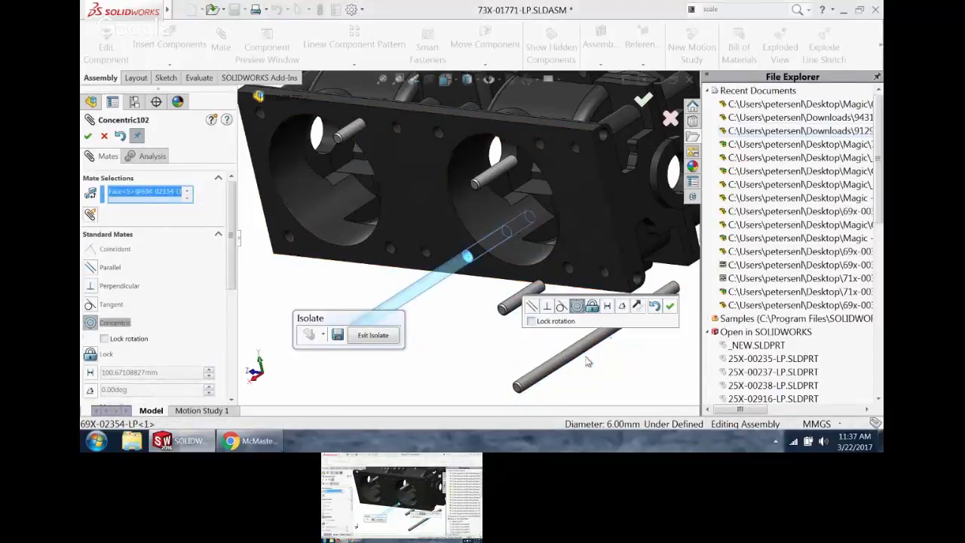
left_click(669, 307)
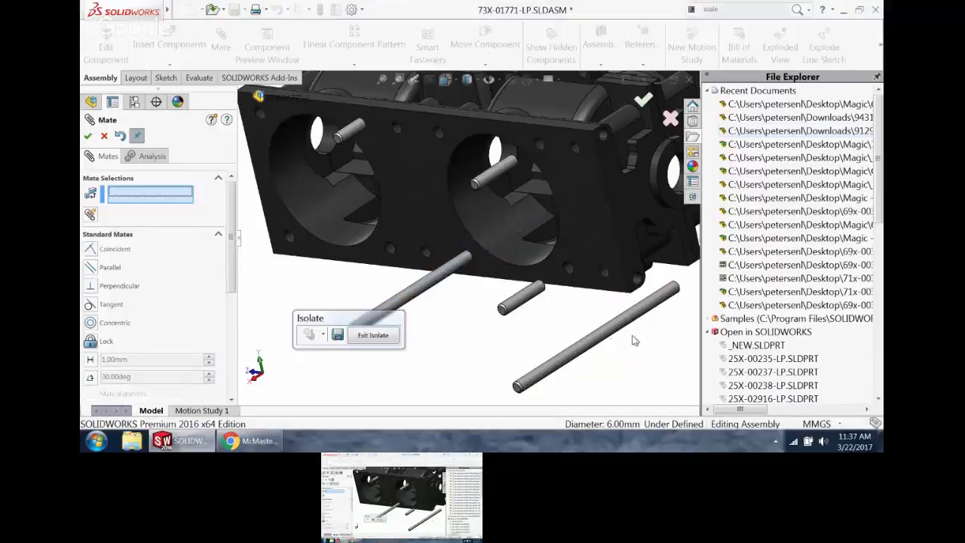
- Mate the remaining loose 25X-03129-LP stud concentric with the upper inner hole beside the new cylinder's bore
left_click(439, 135)
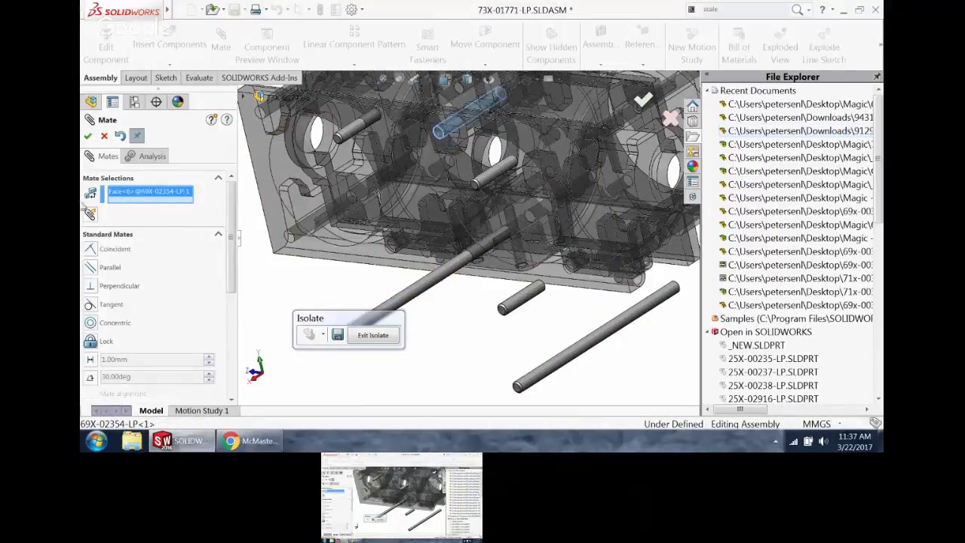
right_click(126, 197)
left_click(142, 211)
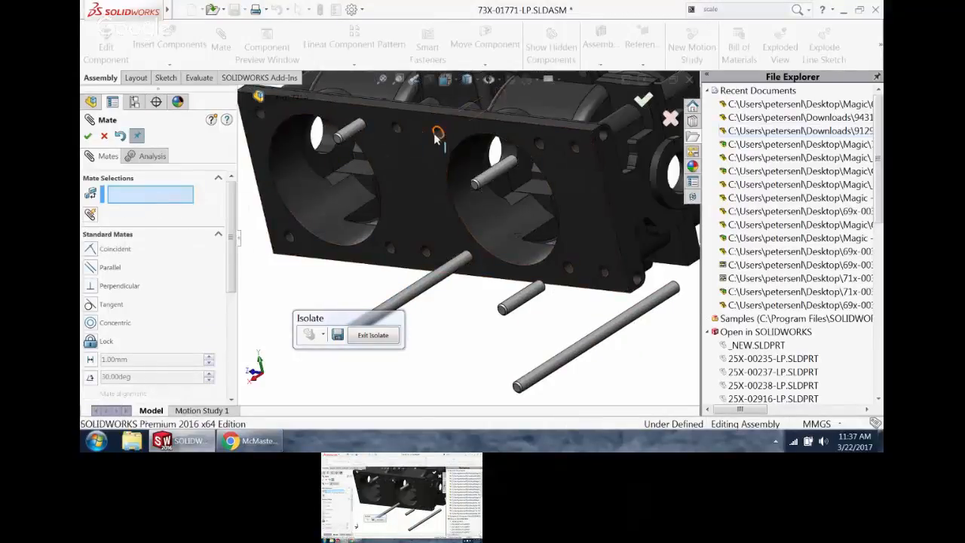
left_click(437, 134)
right_click(122, 198)
left_click(136, 202)
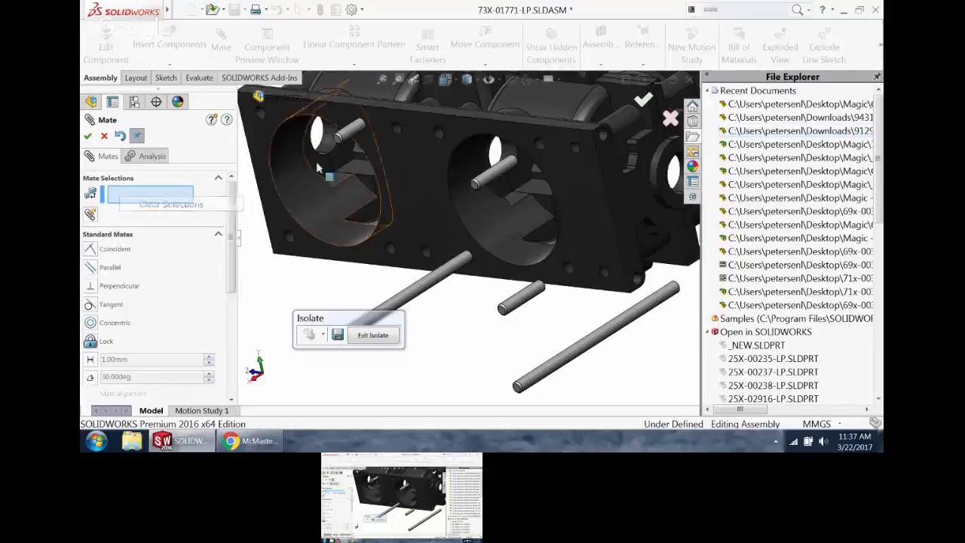
left_click(442, 137)
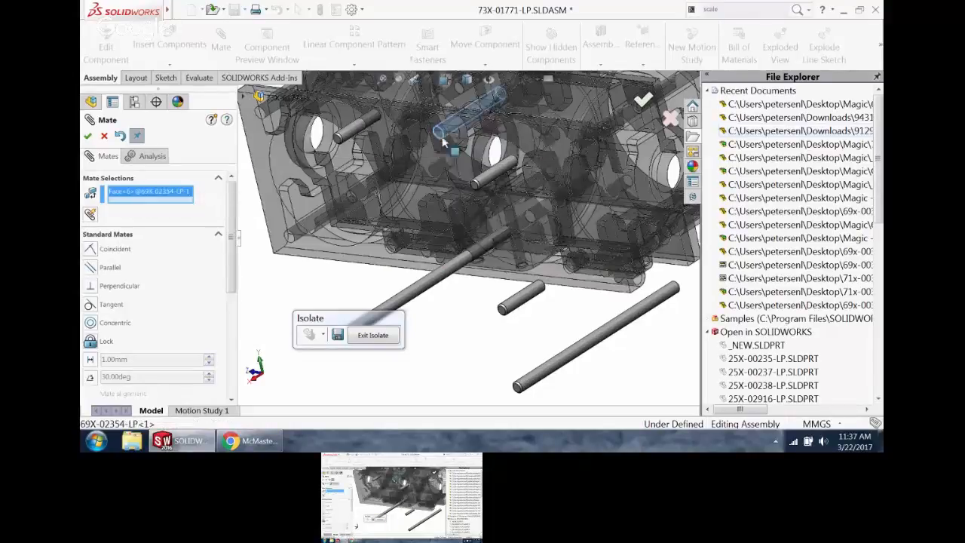
left_click(594, 340)
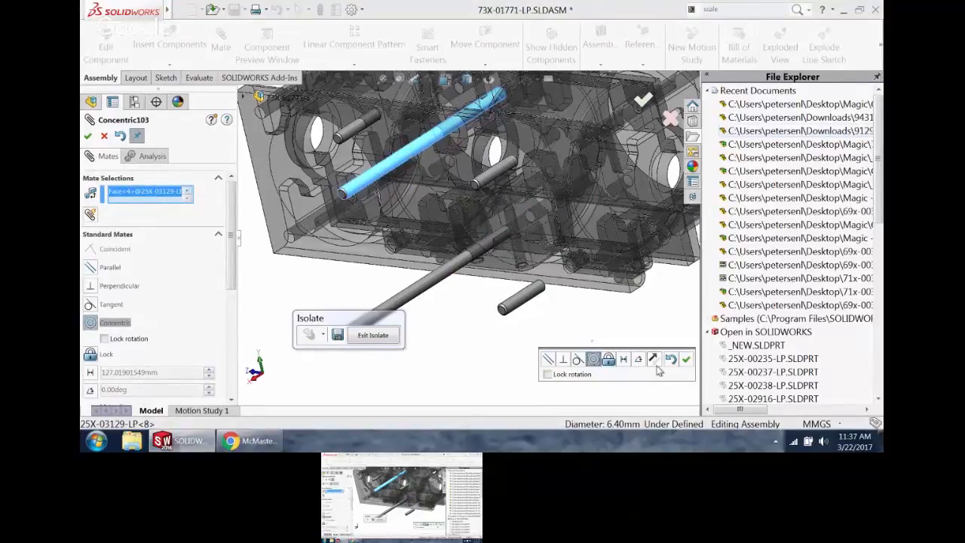
left_click(686, 359)
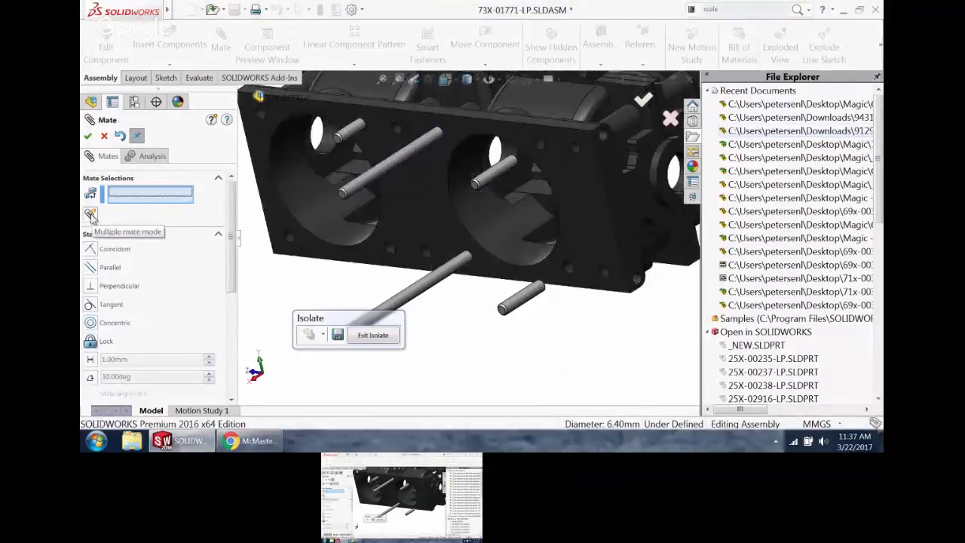
- Set up a multiple mate with a multi-mate folder, using the end face of the neighboring cylinder's 25X-03128-LP stud as the common entity
scroll(148, 234, "down", 2)
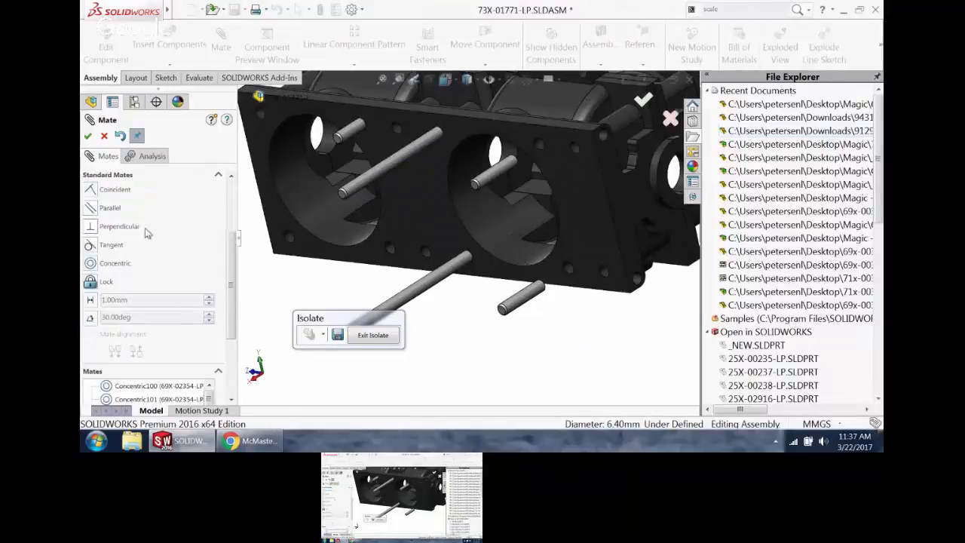
left_click_drag(228, 254, 229, 211)
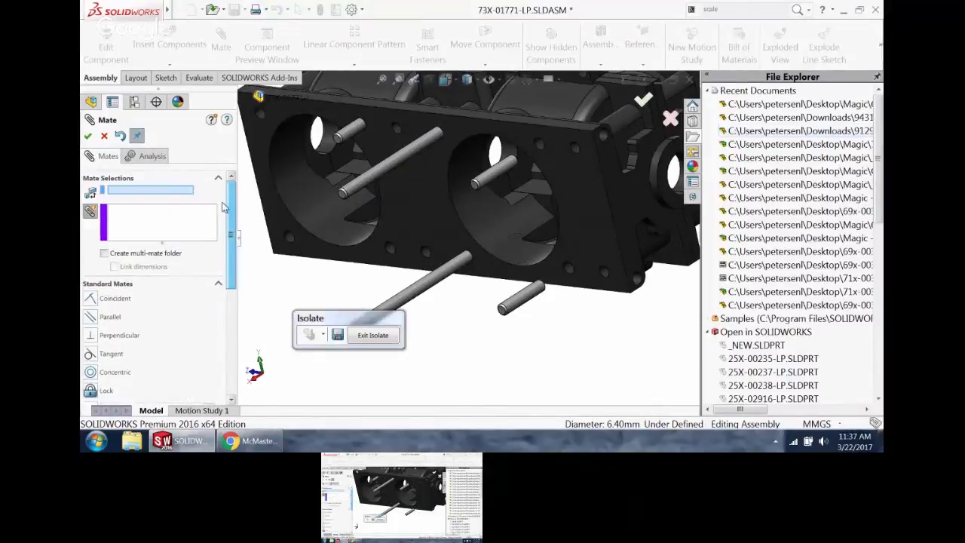
left_click(334, 145)
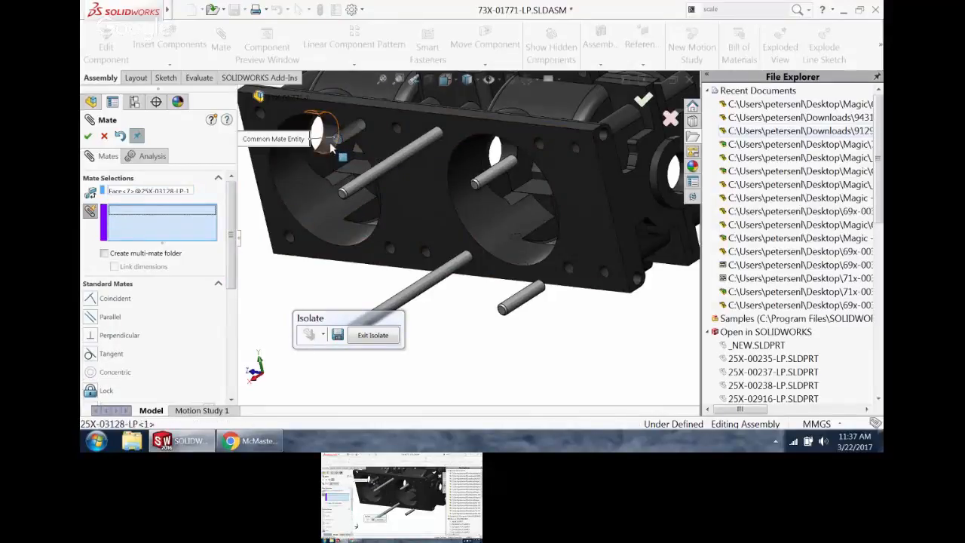
left_click(132, 255)
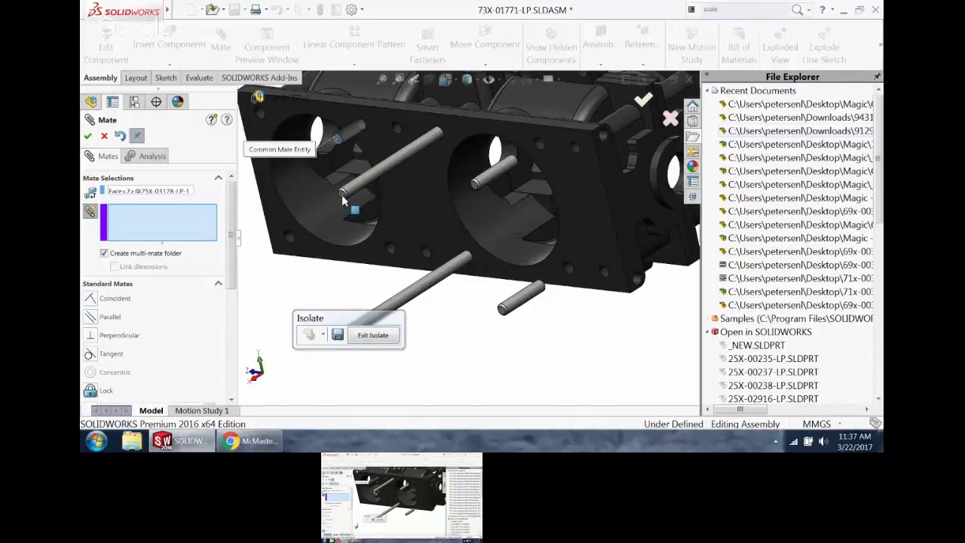
left_click(188, 191)
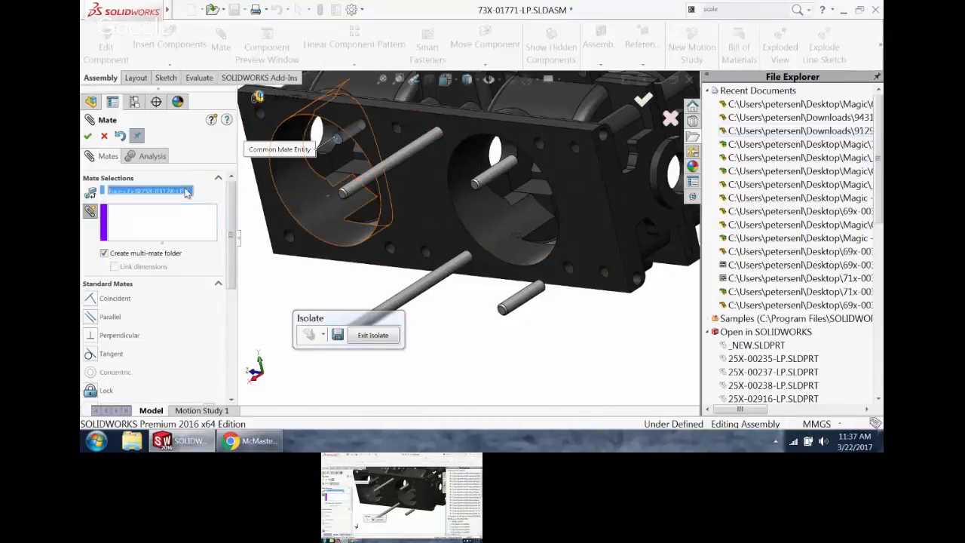
right_click(192, 191)
left_click(219, 193)
scroll(320, 150, "down", 5)
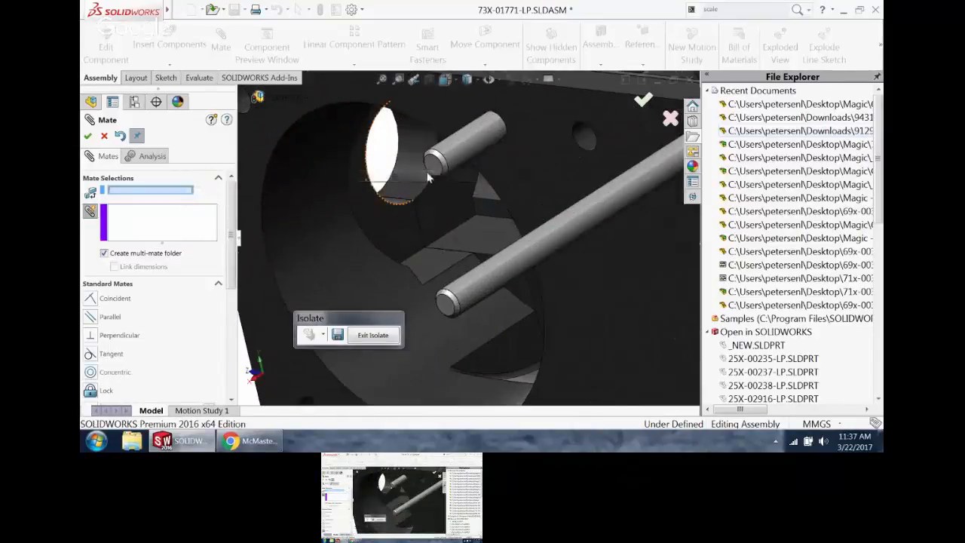
left_click(433, 163)
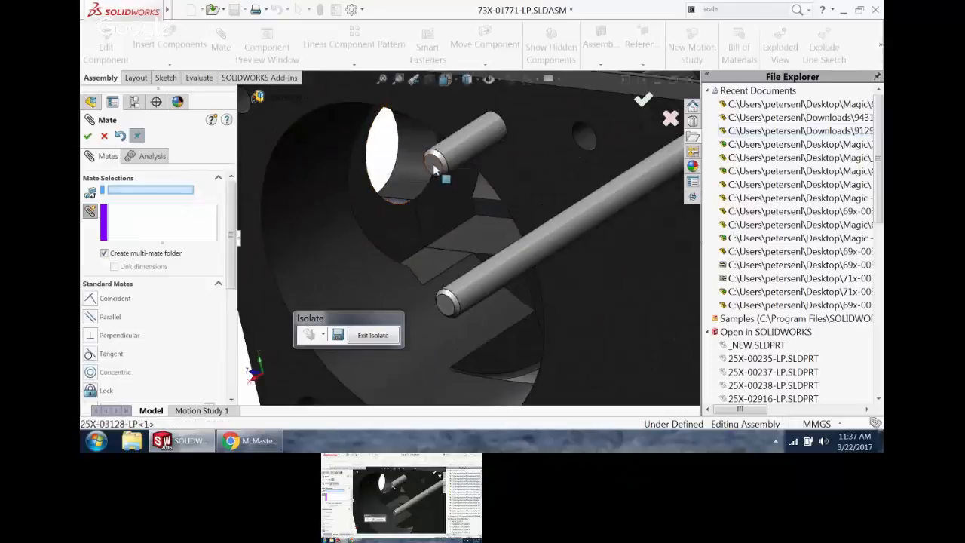
- Make the outer end faces of the four new 25X-03128-LP and 25X-03129-LP studs coincident with the common stud face, and finish mating
left_click(448, 308)
scroll(566, 302, "up", 3)
scroll(578, 258, "down", 2)
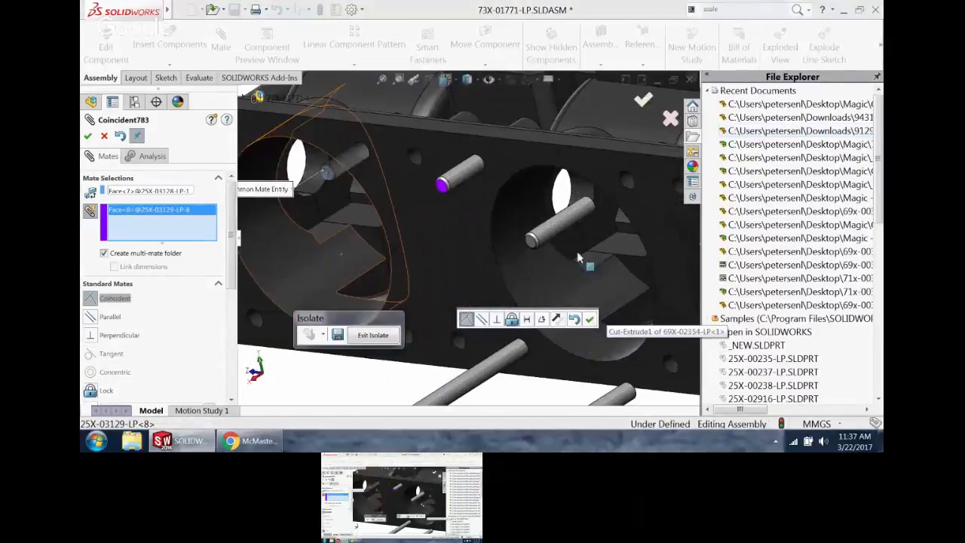
left_click(535, 245)
scroll(551, 388, "up", 3)
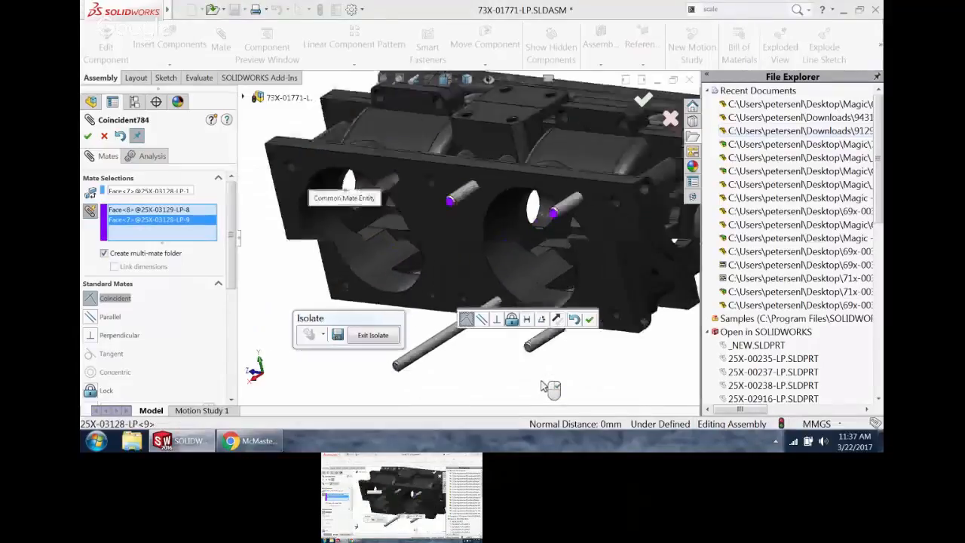
scroll(551, 388, "down", 3)
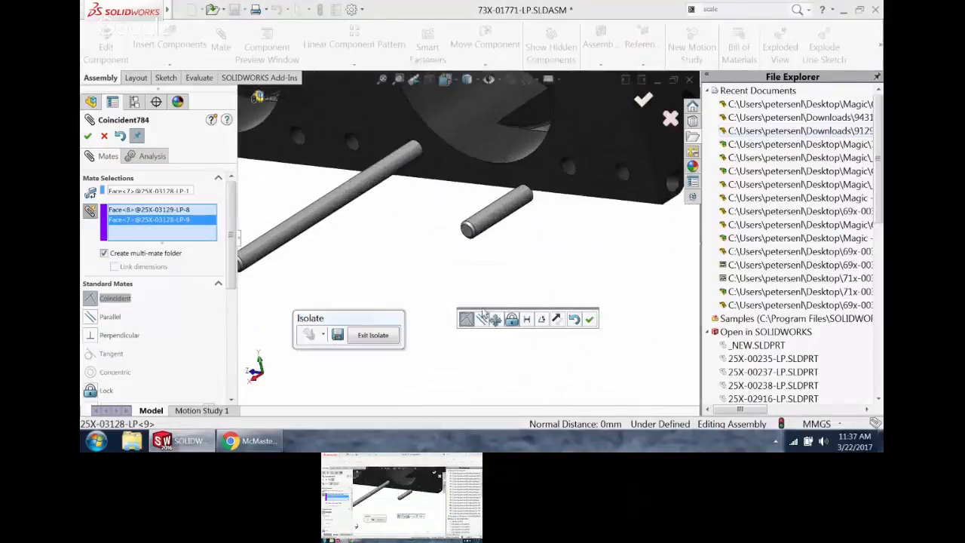
left_click(466, 237)
scroll(459, 249, "up", 3)
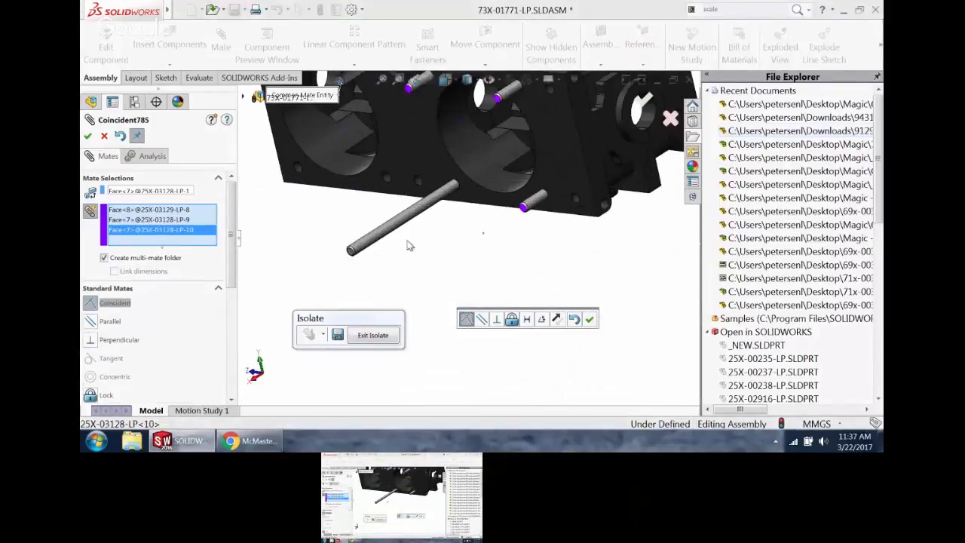
scroll(425, 289, "down", 3)
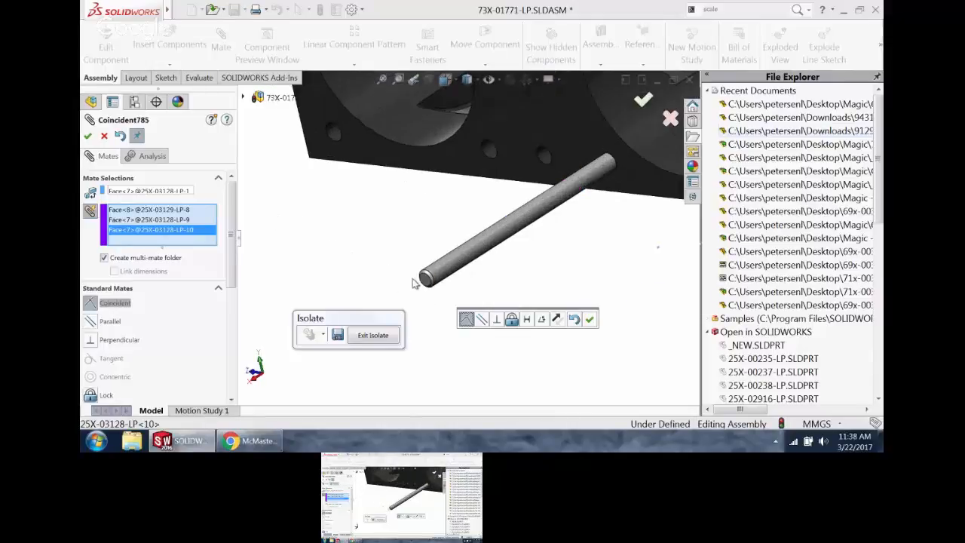
left_click(425, 281)
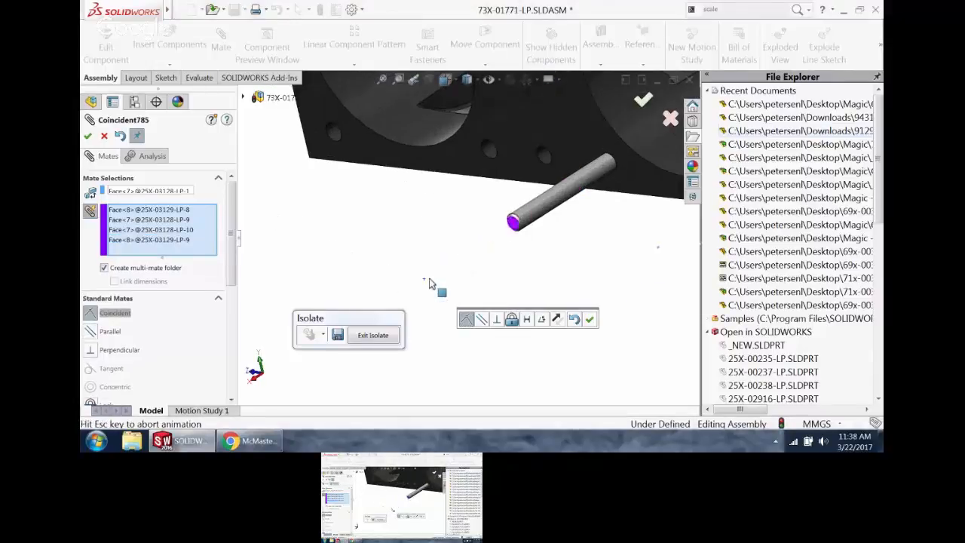
scroll(476, 256, "up", 5)
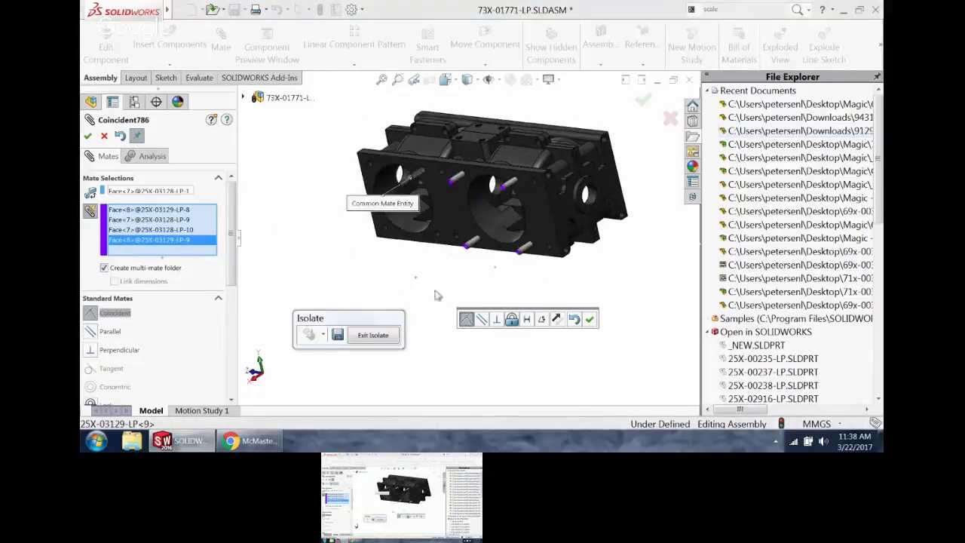
left_click(590, 320)
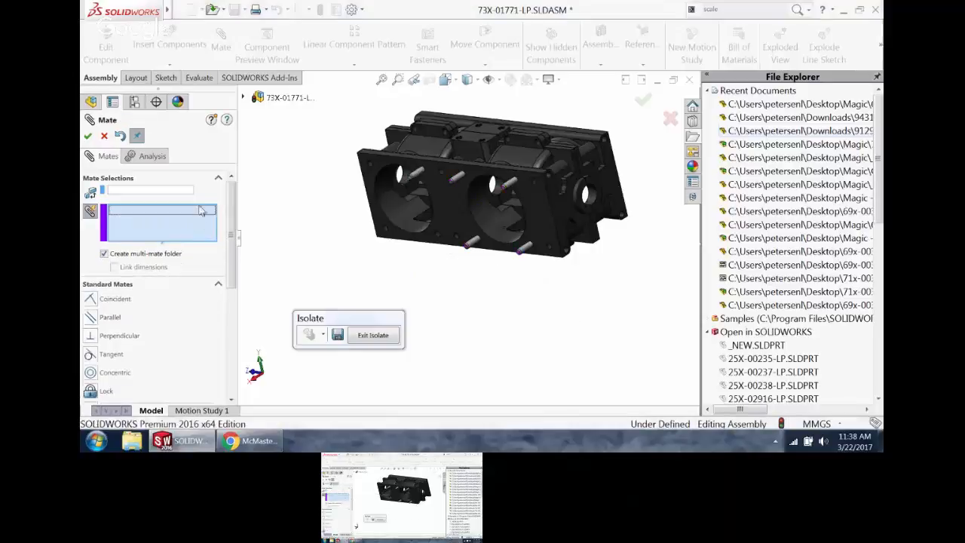
left_click(88, 137)
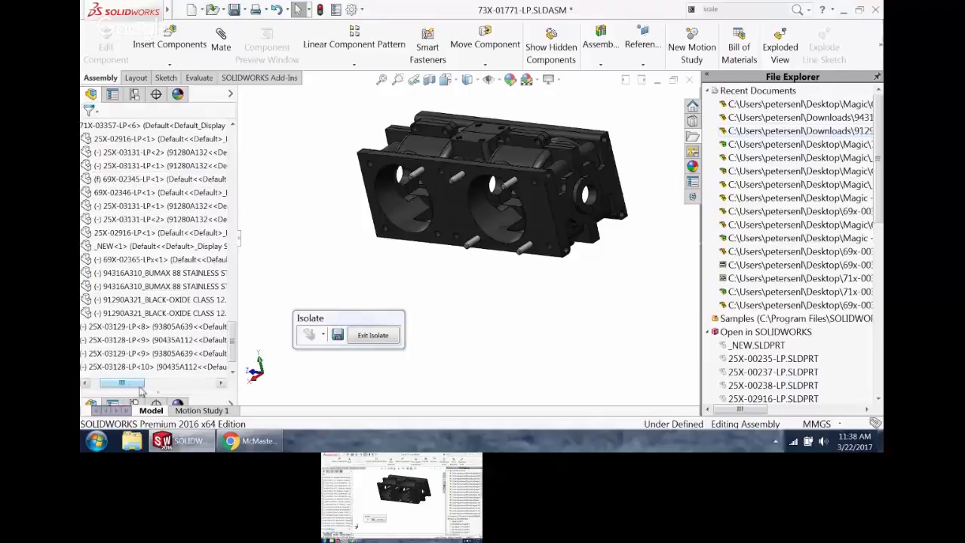
- Open Multi-Mates1 for editing to review its common stud face and mated faces, then accept it and exit Isolate
left_click_drag(127, 386, 93, 383)
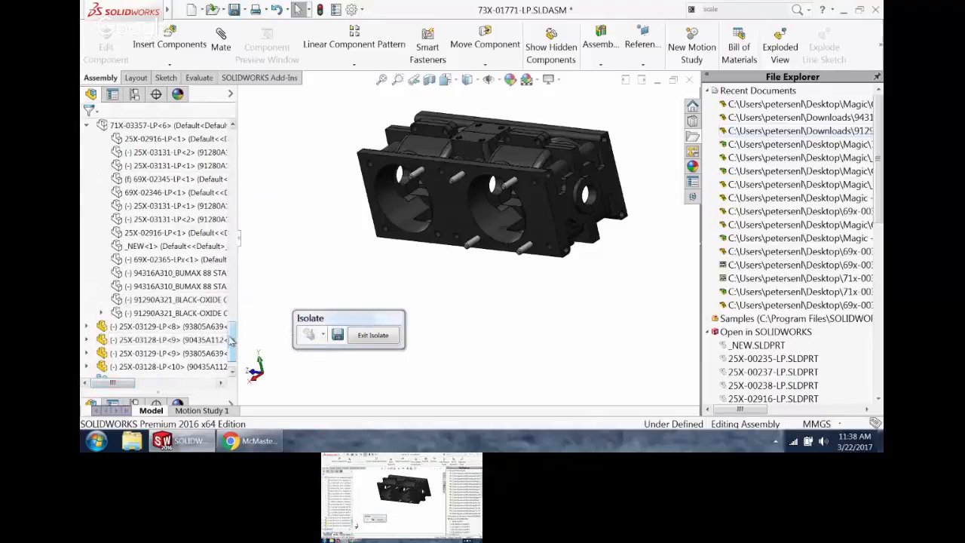
left_click_drag(234, 341, 235, 367)
left_click(86, 367)
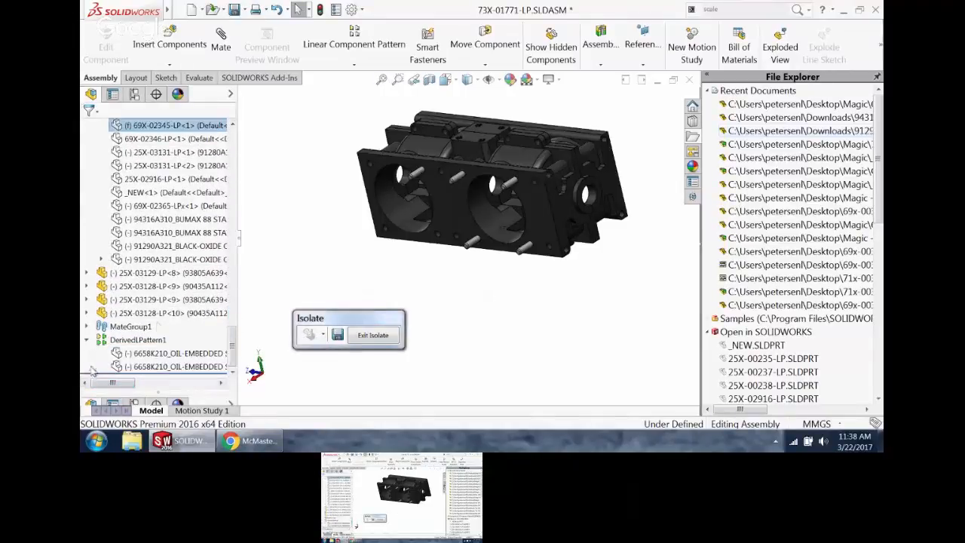
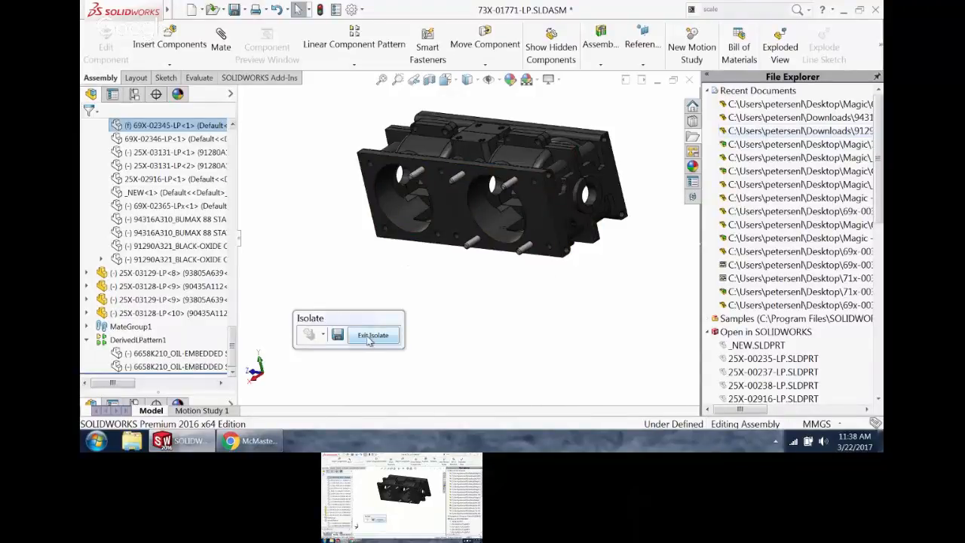
left_click(87, 326)
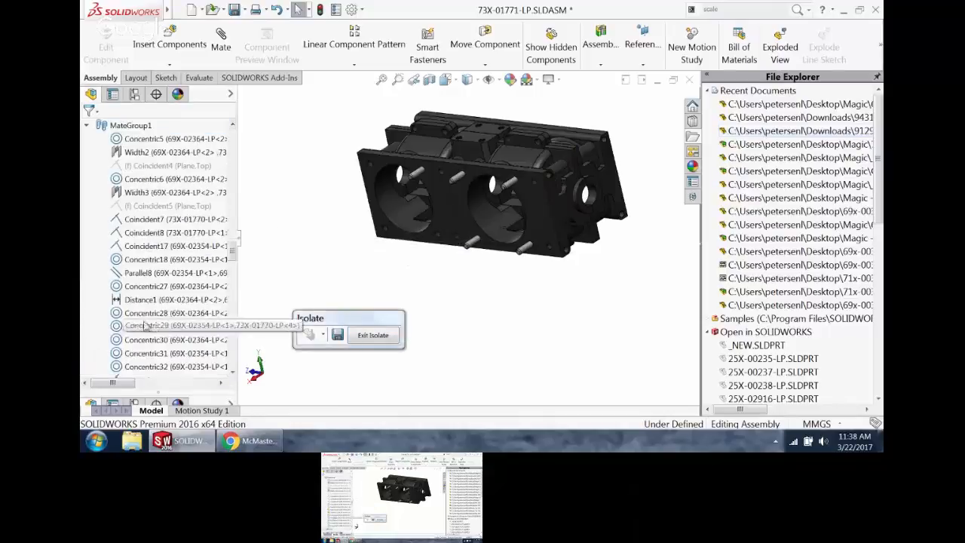
scroll(145, 325, "down", 15)
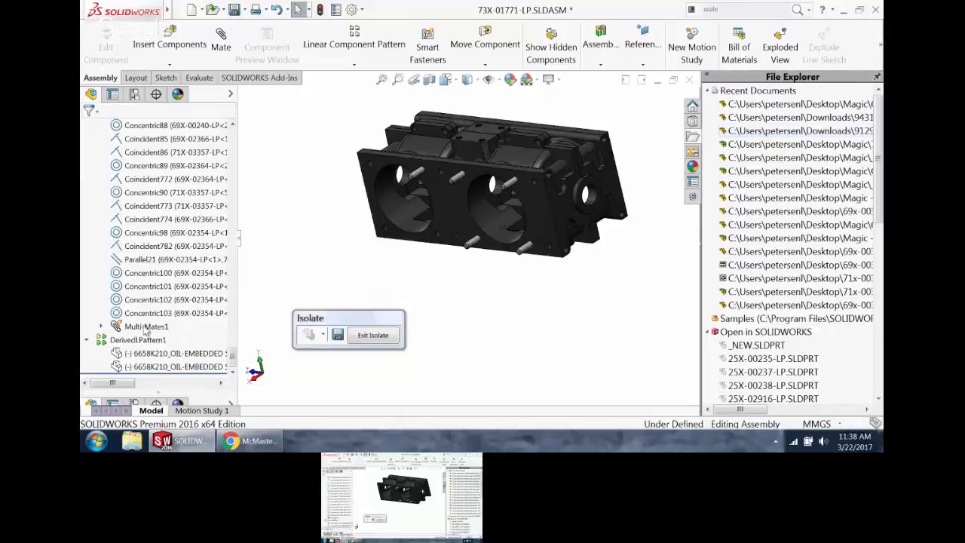
left_click(145, 327)
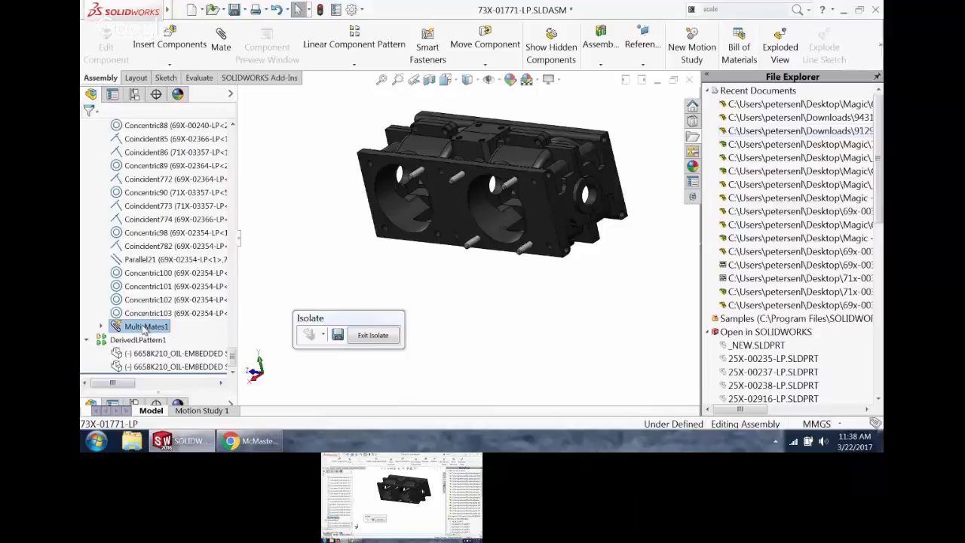
right_click(144, 328)
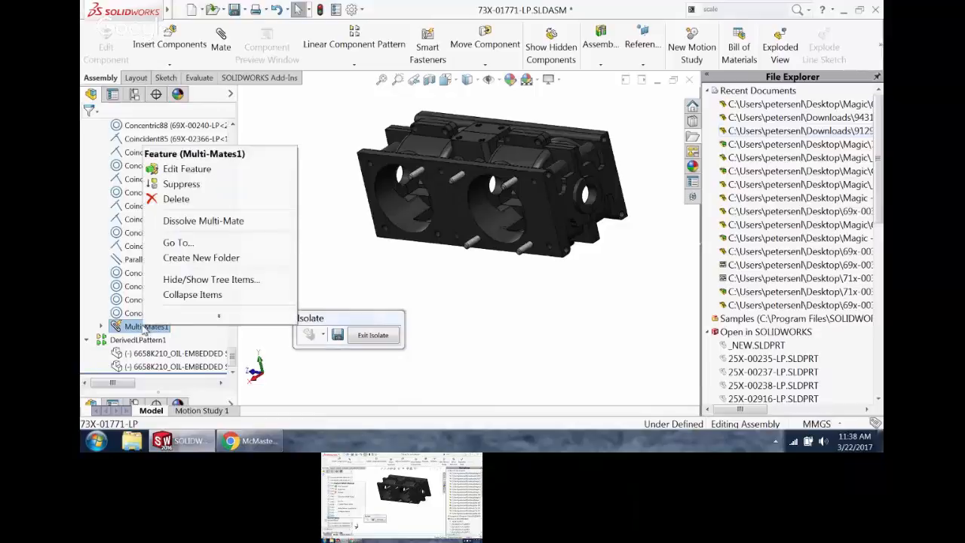
left_click(187, 169)
left_click_drag(233, 246, 231, 184)
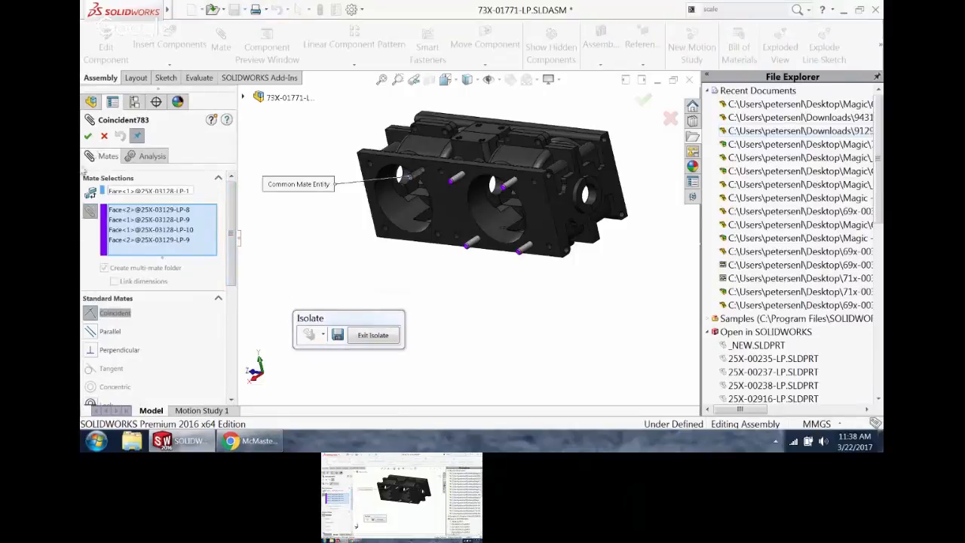
left_click(87, 136)
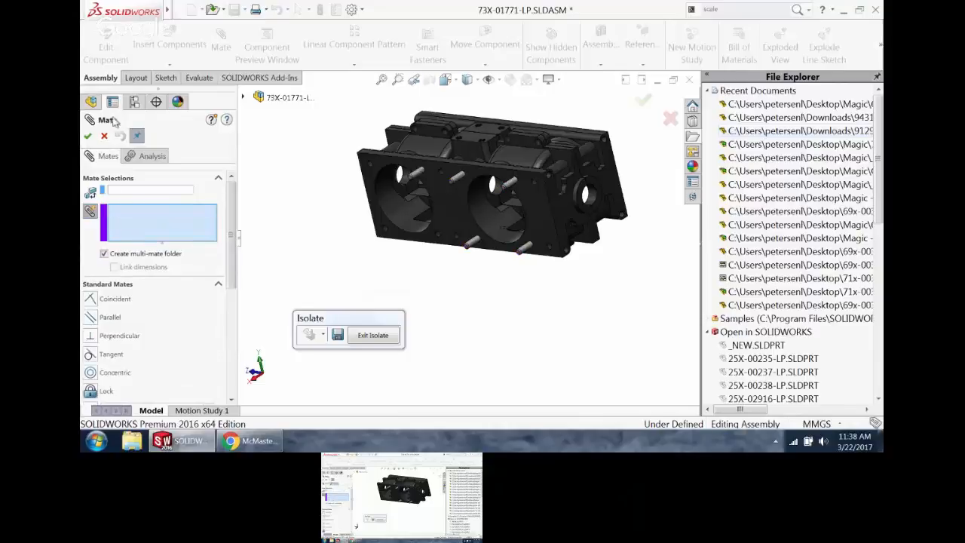
left_click(87, 136)
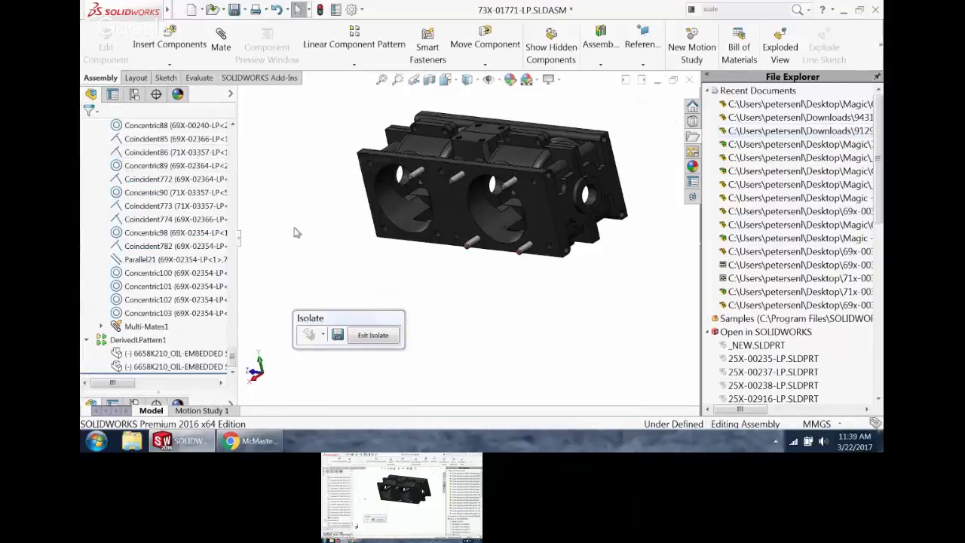
left_click(372, 335)
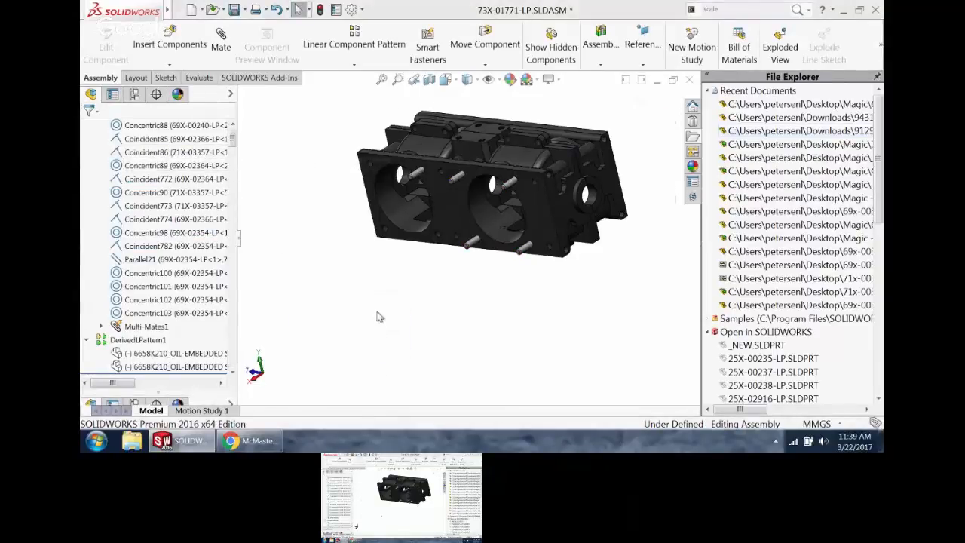
- Copy the 25X-03130-LP hex nut from the upper stud between the two cylinders
middle_click_drag(400, 200, 453, 215)
scroll(436, 180, "down", 3)
scroll(434, 180, "up", 3)
scroll(453, 216, "down", 3)
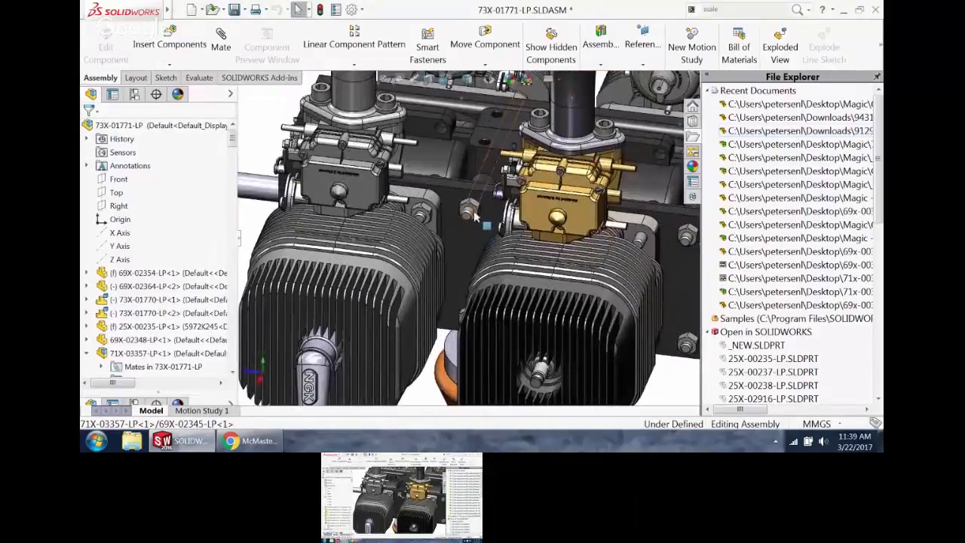
left_click(476, 215)
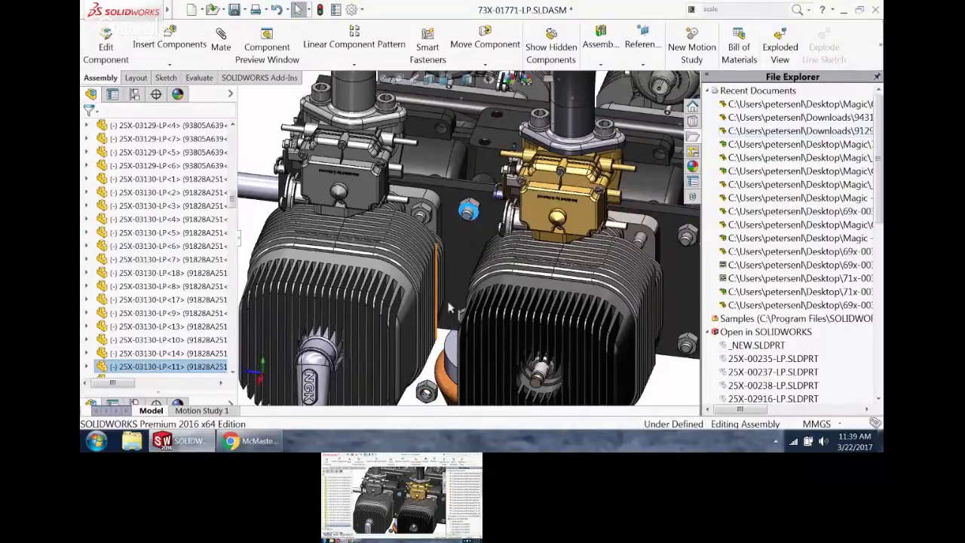
- Isolate the new cylinder's four studs together with its 69X-02345-LP body and the copied 25X-03130-LP nut
middle_click_drag(436, 320, 507, 255)
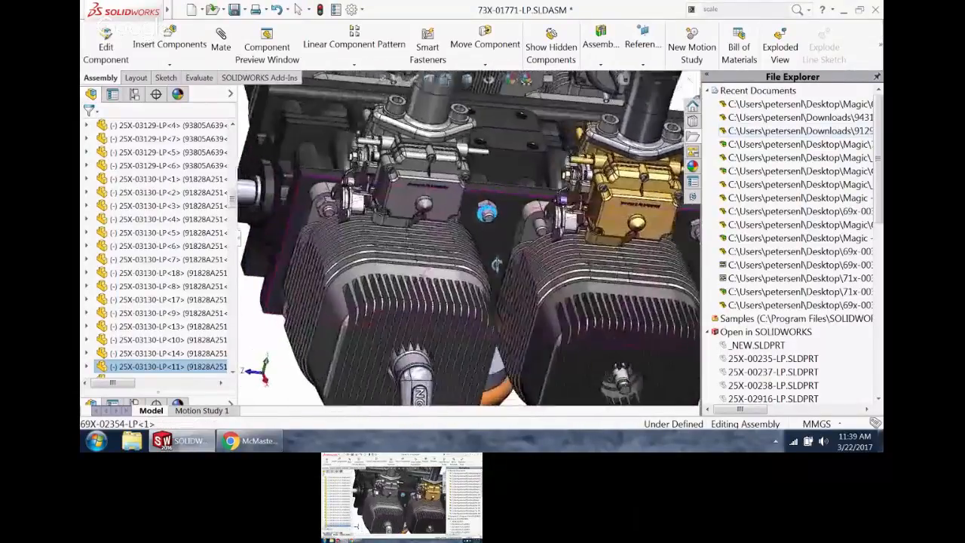
scroll(542, 240, "down", 3)
left_click(544, 229)
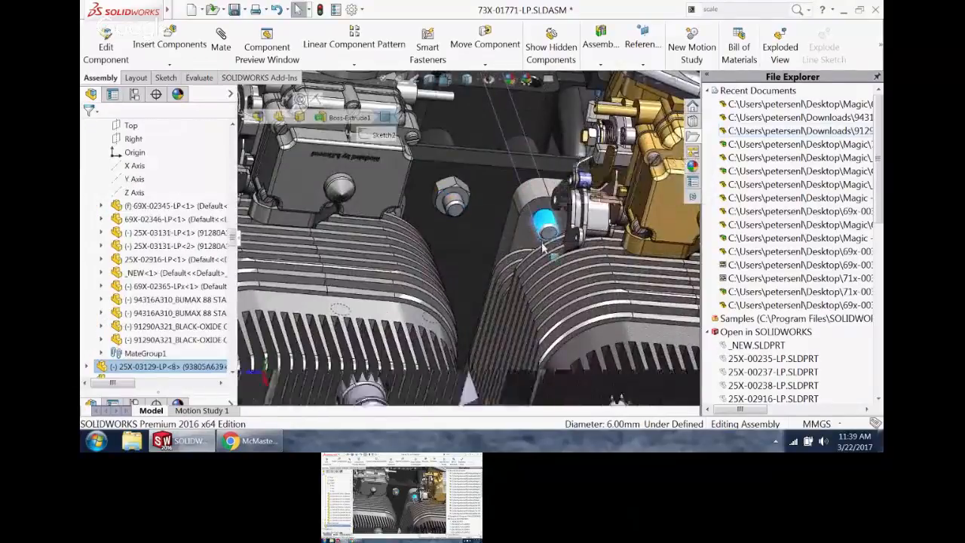
scroll(545, 229, "up", 5)
middle_click_drag(564, 310, 625, 265)
scroll(630, 255, "down", 4)
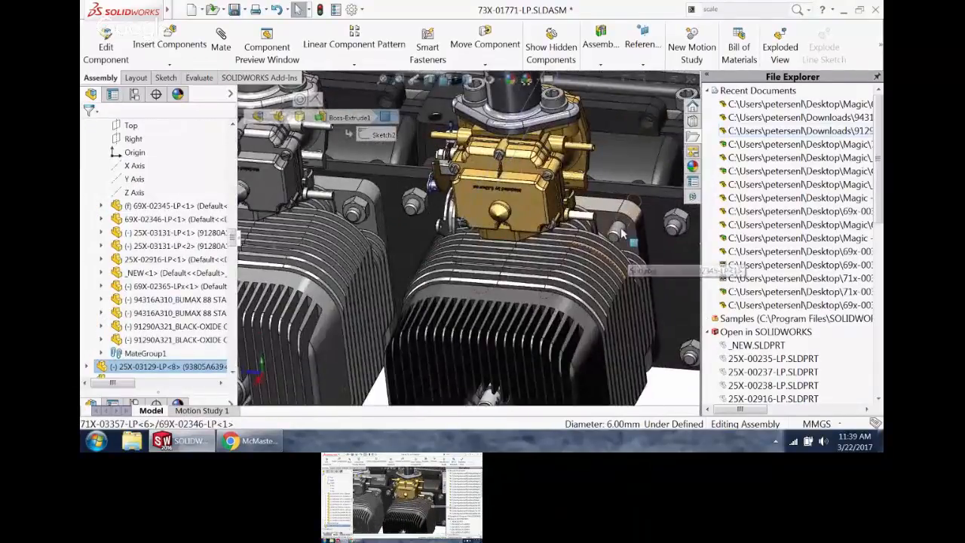
left_click(621, 228, "ctrl")
scroll(623, 234, "up", 2)
middle_click_drag(640, 382, 603, 347)
scroll(615, 332, "down", 3)
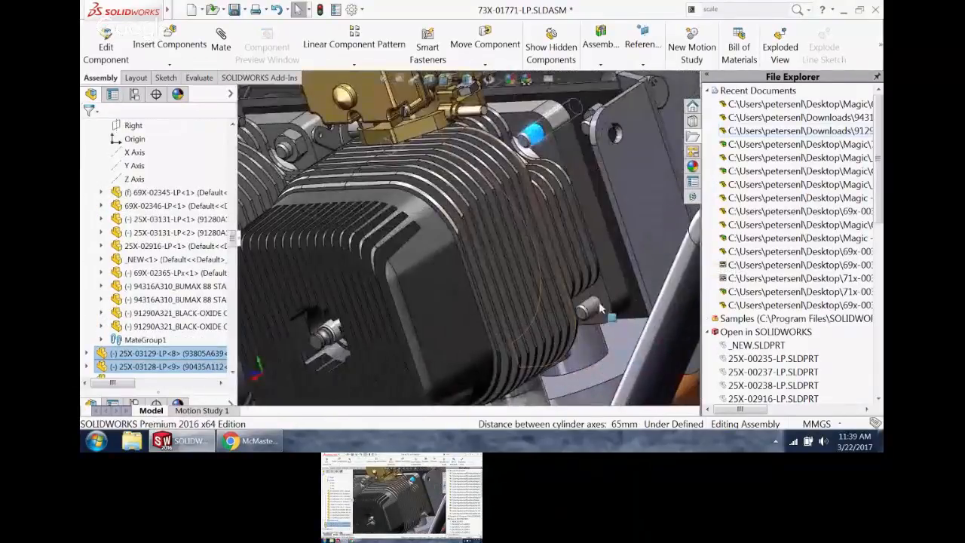
left_click(593, 309, "ctrl")
scroll(594, 310, "up", 4)
middle_click_drag(594, 309, 585, 315)
middle_click_drag(578, 355, 571, 362)
scroll(558, 332, "down", 3)
scroll(532, 272, "up", 3)
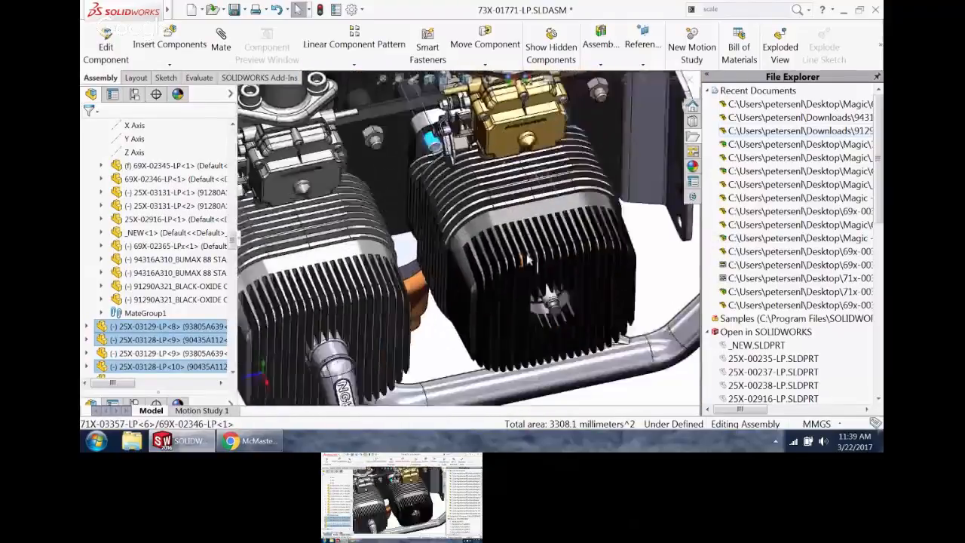
middle_click_drag(528, 259, 517, 254)
scroll(497, 251, "down", 6)
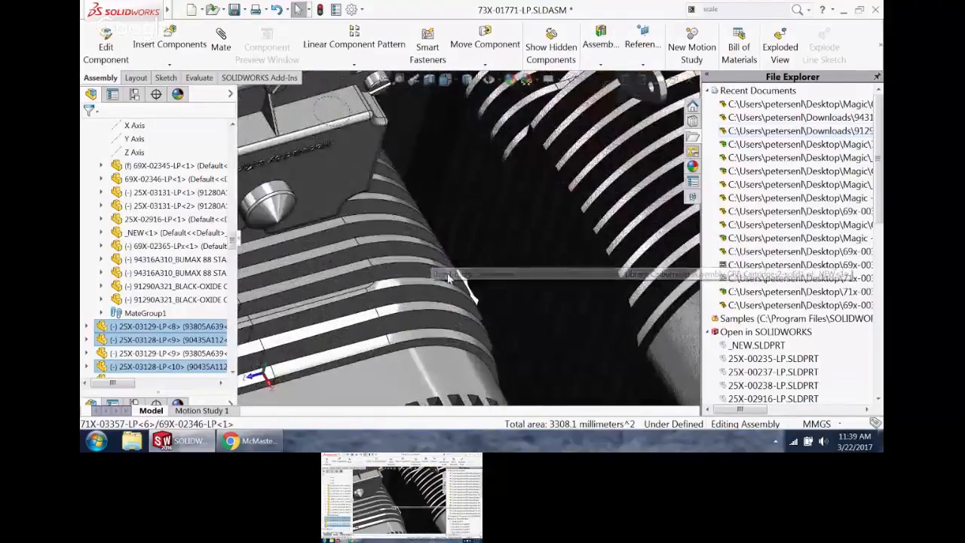
middle_click_drag(447, 243, 490, 256)
scroll(483, 274, "up", 4)
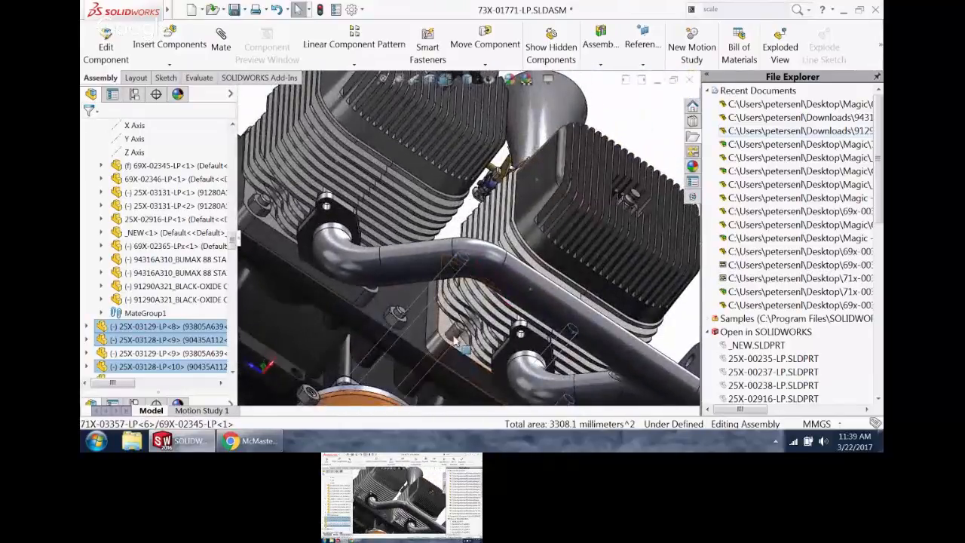
left_click(454, 338, "ctrl")
left_click(442, 326, "ctrl")
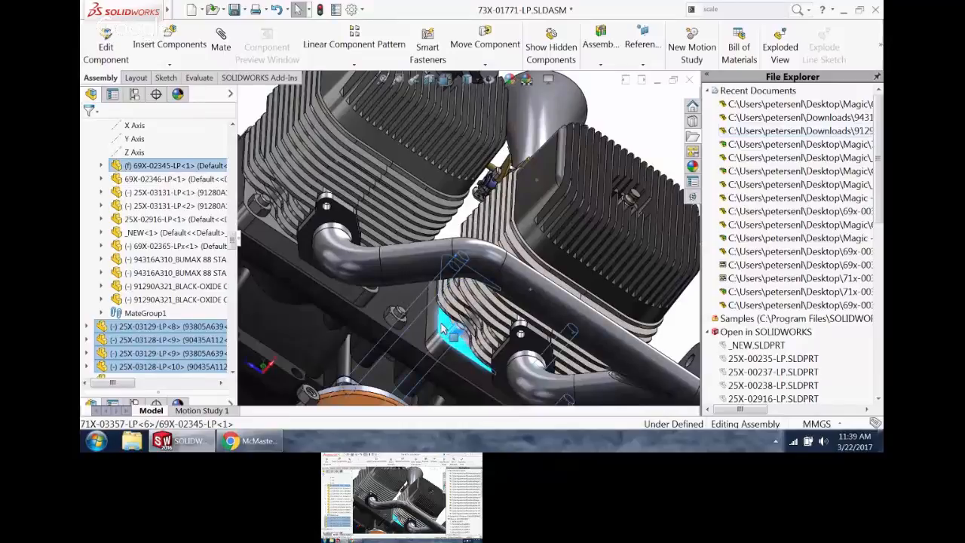
middle_click_drag(442, 329, 456, 254)
scroll(456, 254, "up", 4)
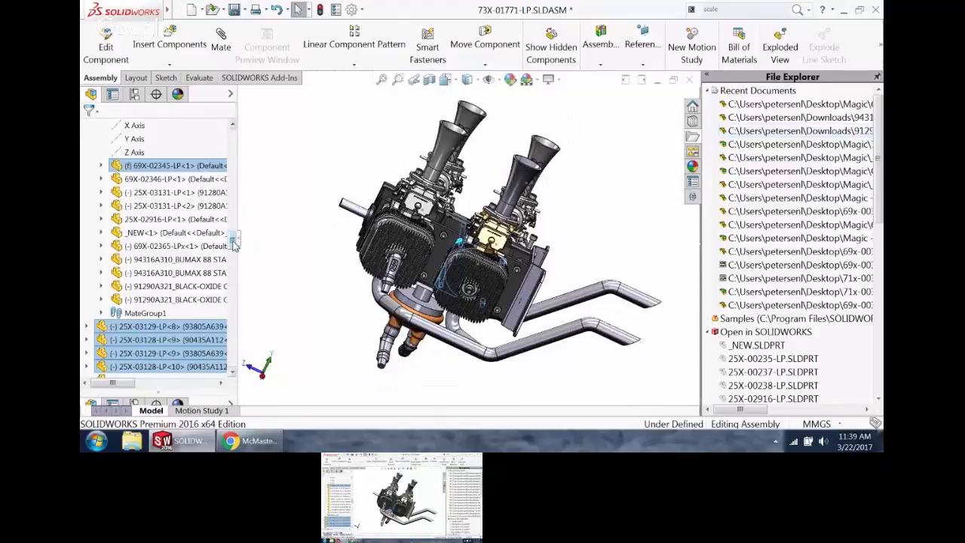
mouse_move(234, 241)
left_mouse_down()
mouse_move(244, 297)
mouse_move(252, 254)
mouse_move(230, 255)
left_mouse_up()
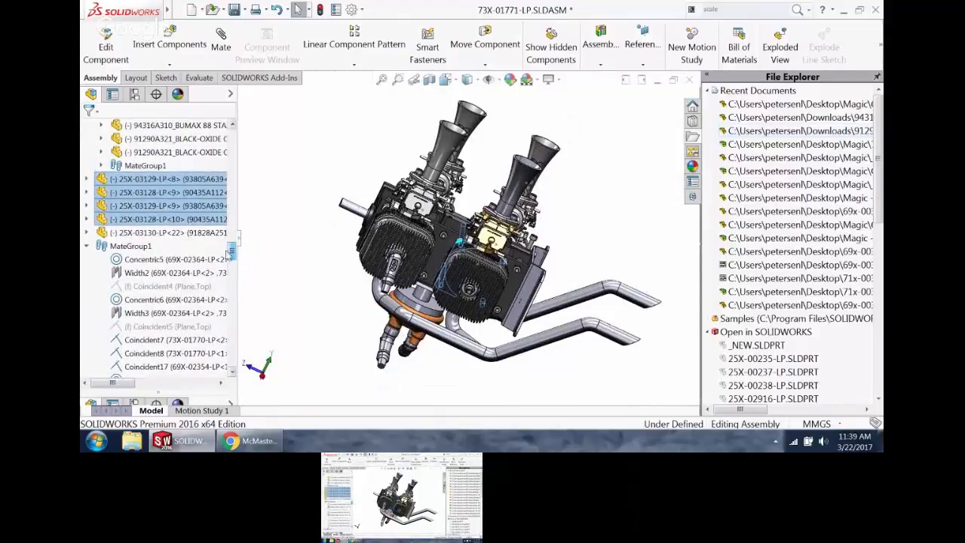
left_click(196, 232, "ctrl")
right_click(279, 136)
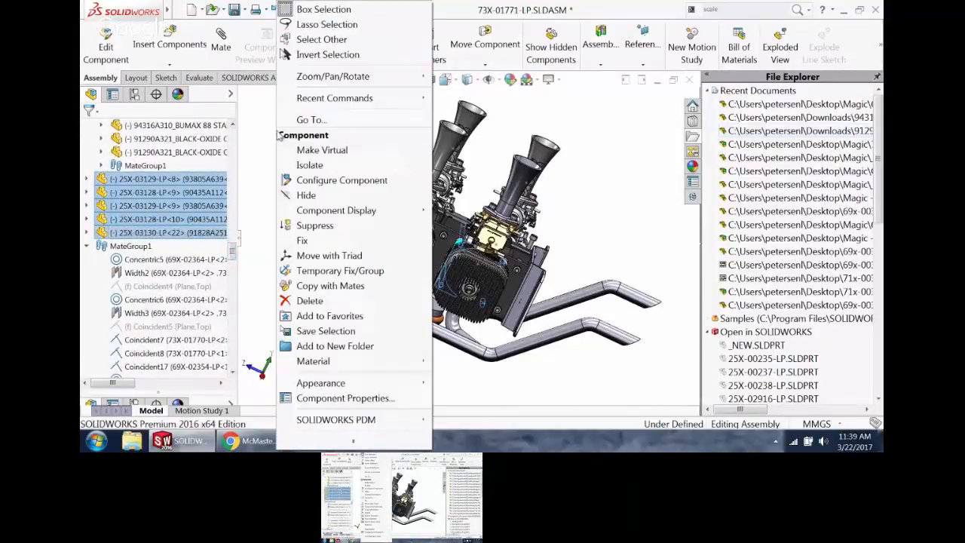
left_click(309, 165)
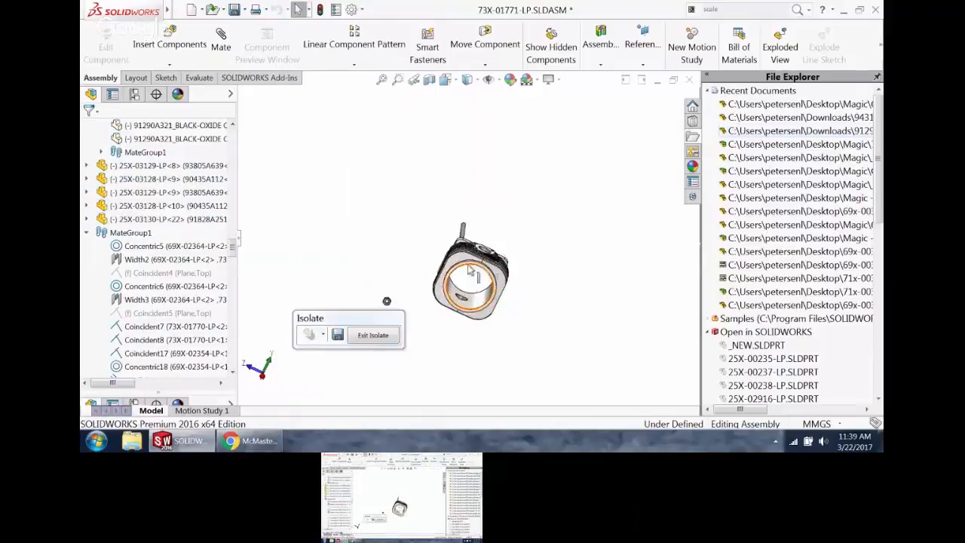
- Delete the copied 25X-03130-LP nut and exit Isolate to bring back the full assembly
middle_click_drag(468, 269, 431, 289)
scroll(424, 290, "down", 5)
scroll(362, 294, "down", 2)
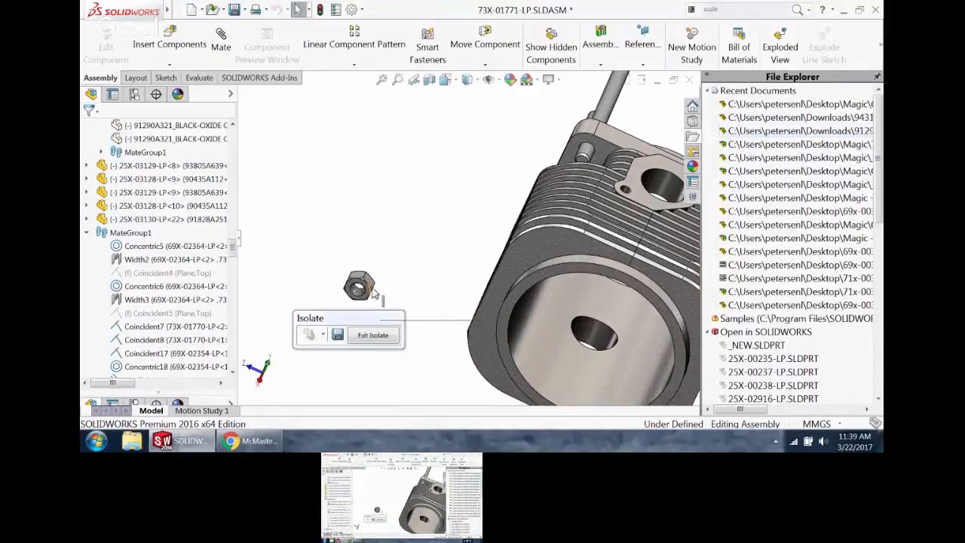
left_click(368, 286)
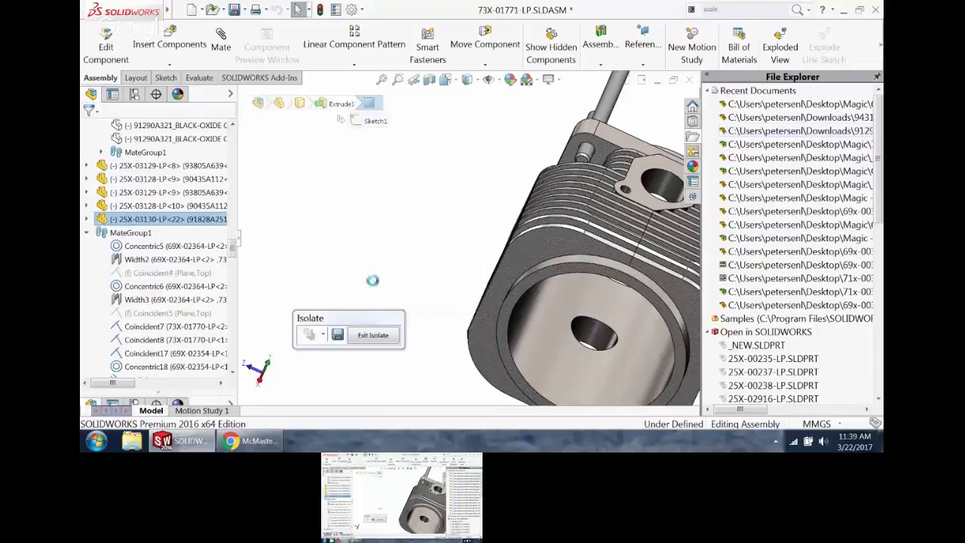
key("Delete")
left_click(382, 338)
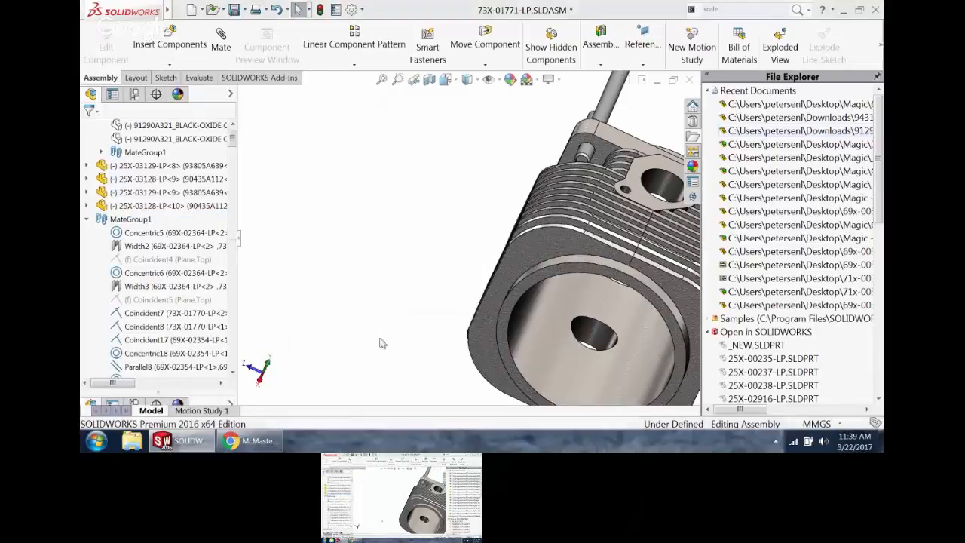
- View the mates of the 25X-03130-LP nut on the upper stud between the cylinders, and examine its coincident mate
scroll(521, 151, "down", 3)
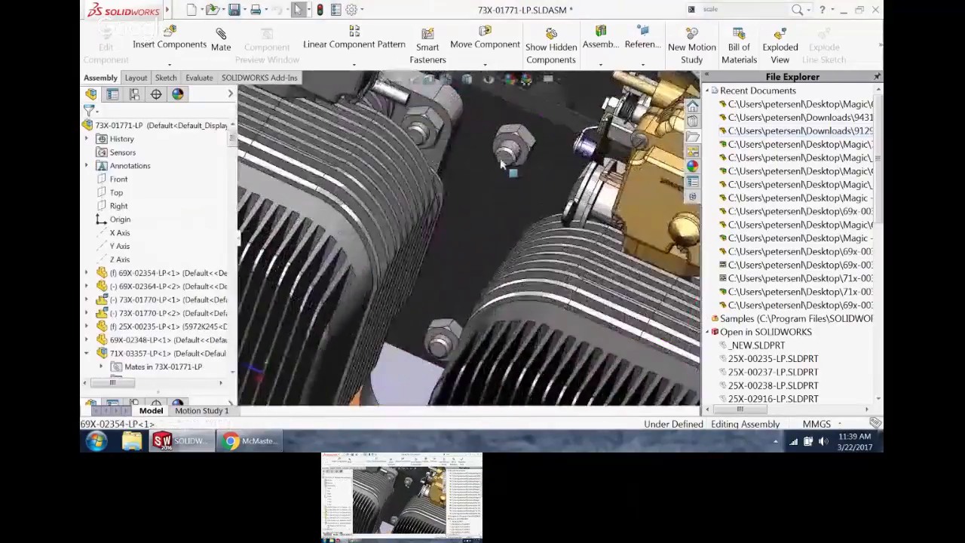
left_click(520, 148)
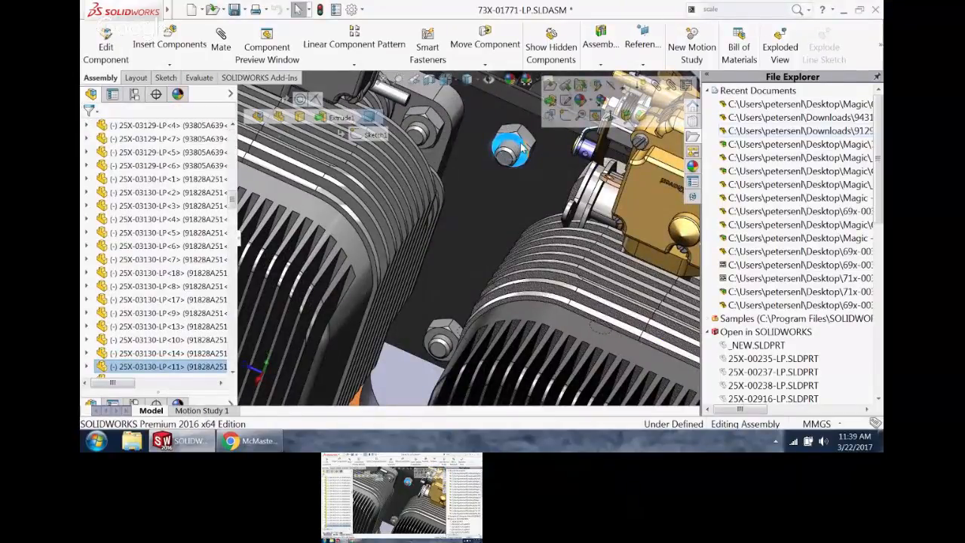
right_click(522, 148)
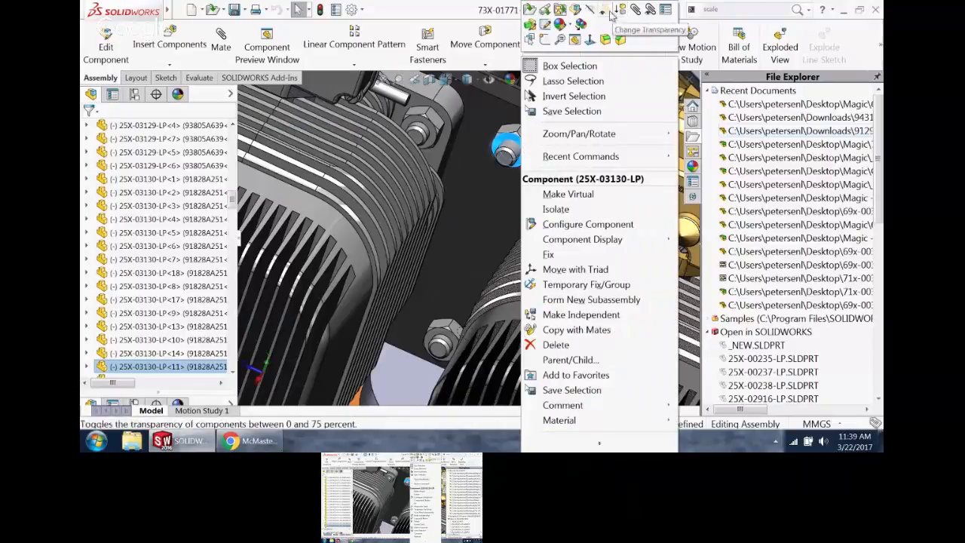
left_click(650, 10)
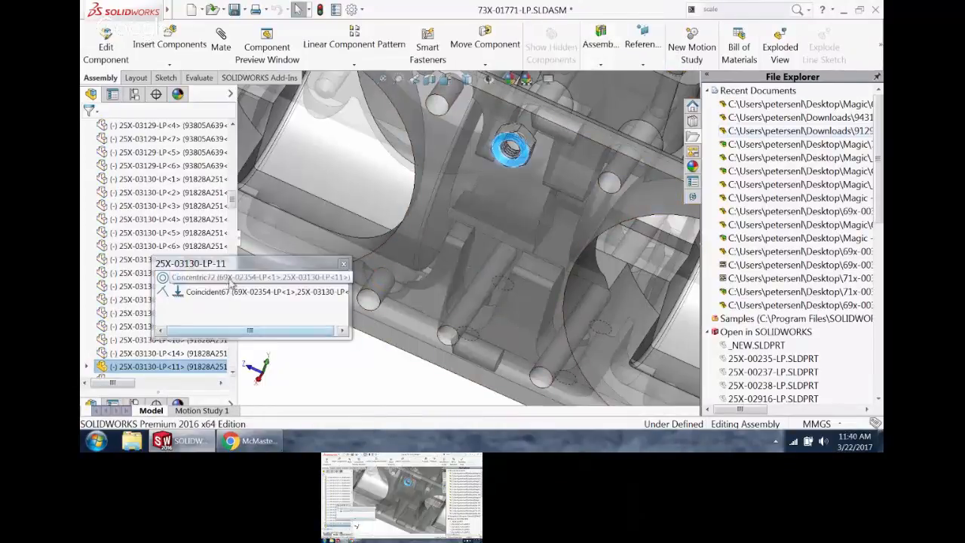
left_click(224, 294)
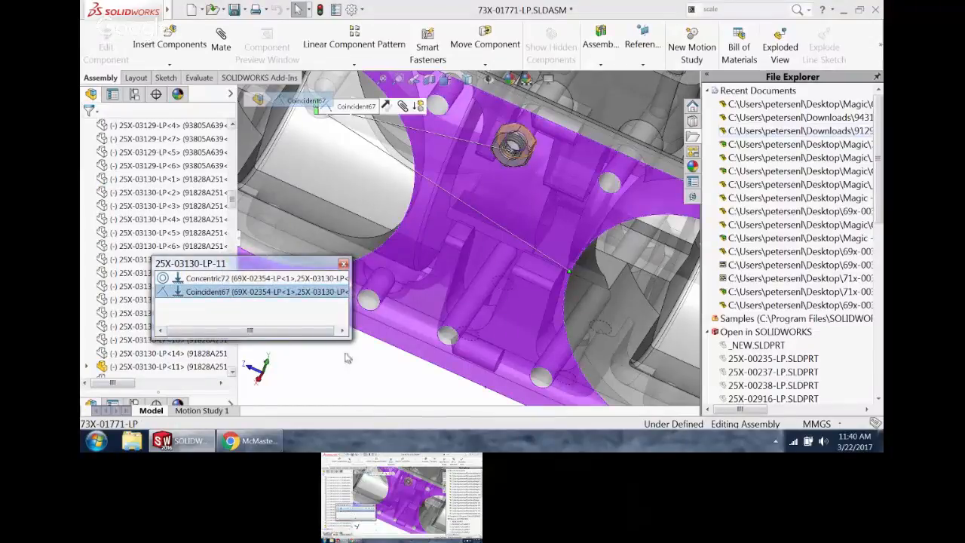
left_click(343, 263)
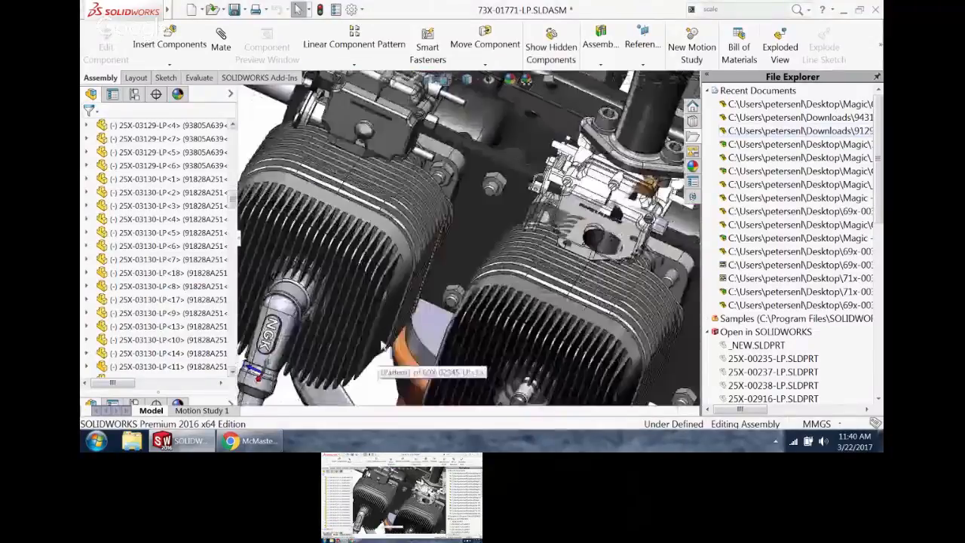
scroll(460, 219, "down", 5)
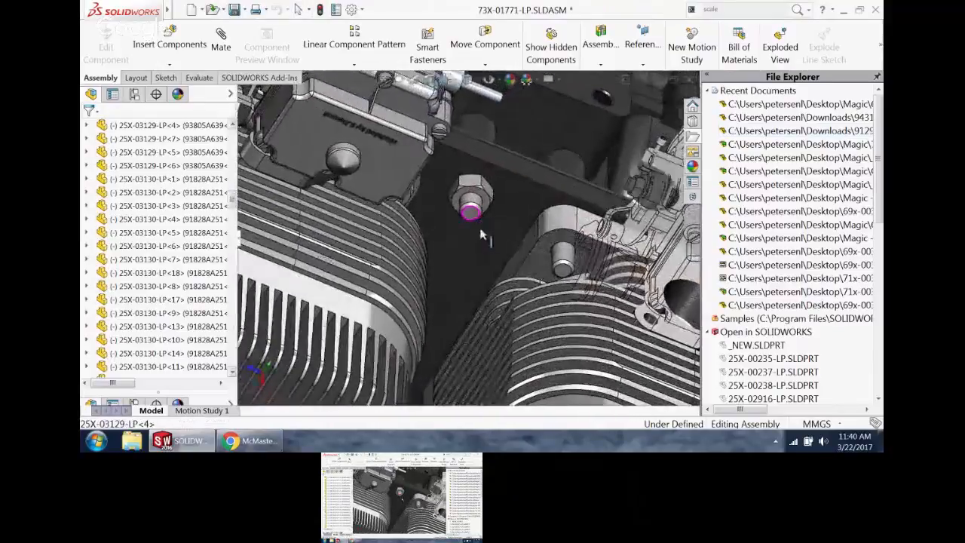
- Copy the 25X-03130-LP nut with mates onto the new cylinder's upper stud nearest the first cylinder, seated against the 69X-02345-LP flange face
right_click(468, 189)
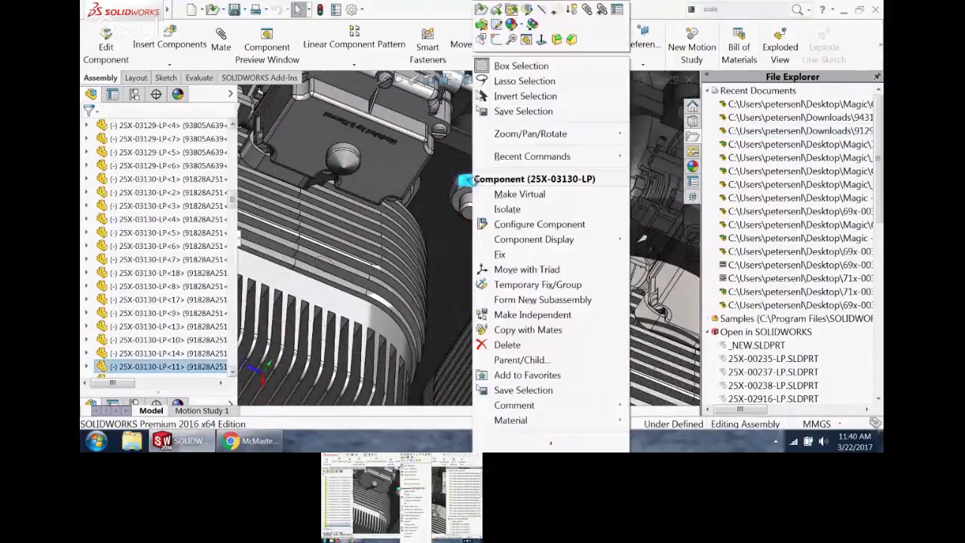
left_click(539, 330)
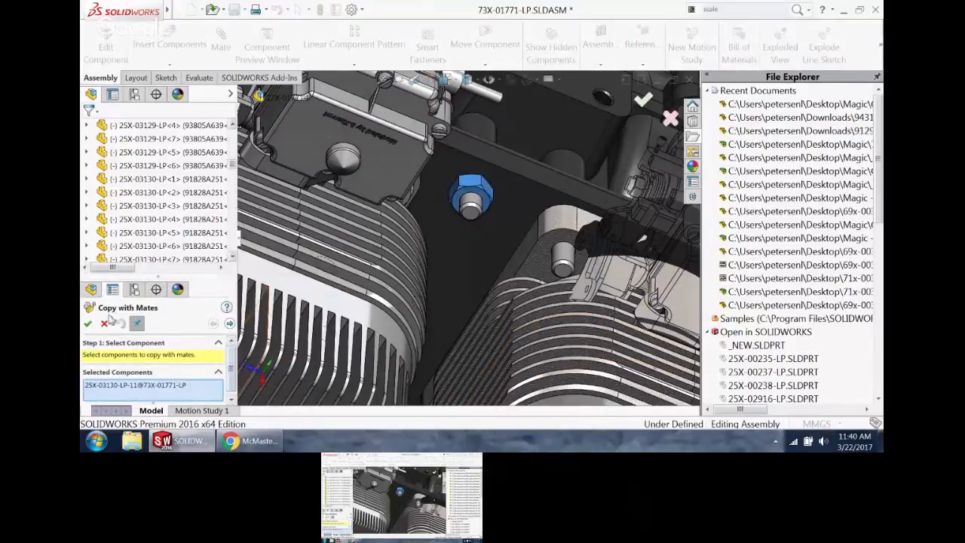
left_click_drag(175, 277, 175, 132)
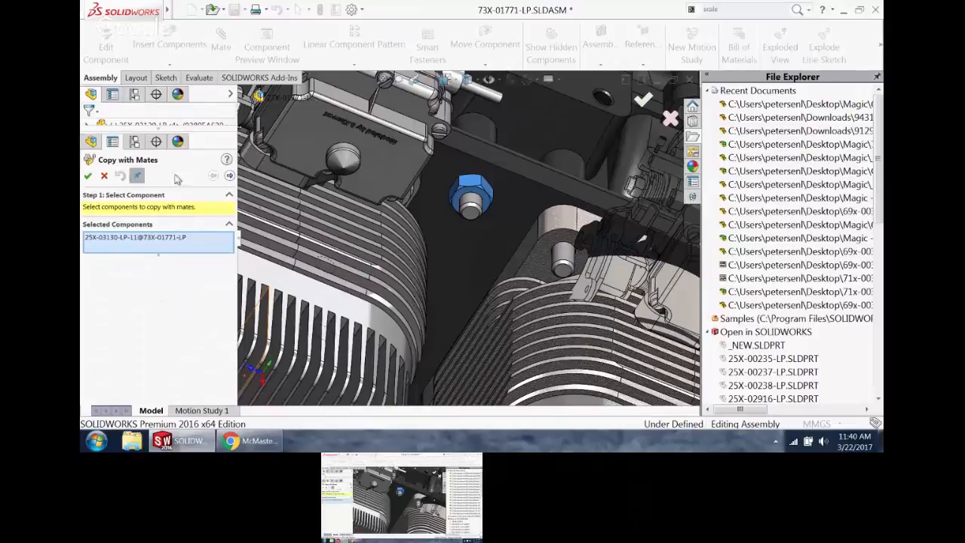
left_click(229, 175)
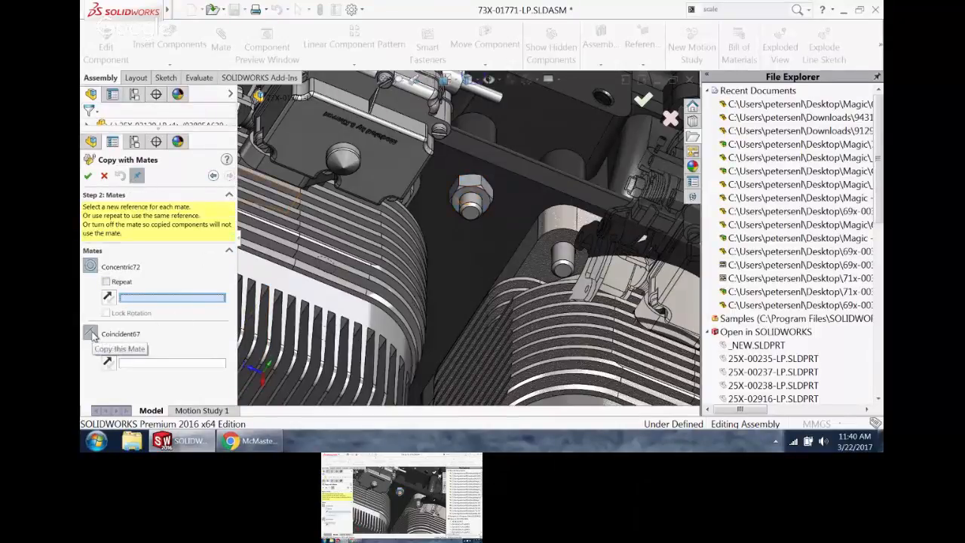
left_click(567, 258)
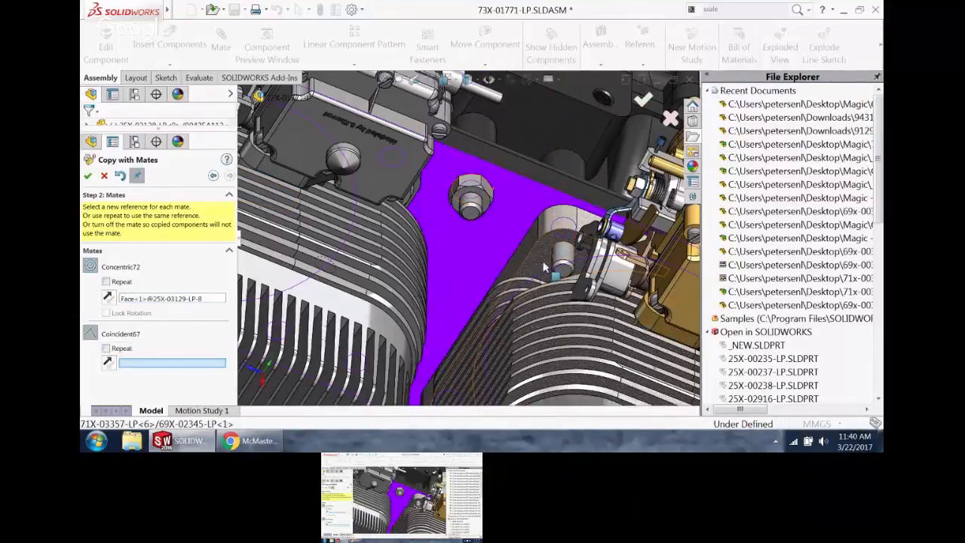
left_click(546, 264)
right_click(545, 261)
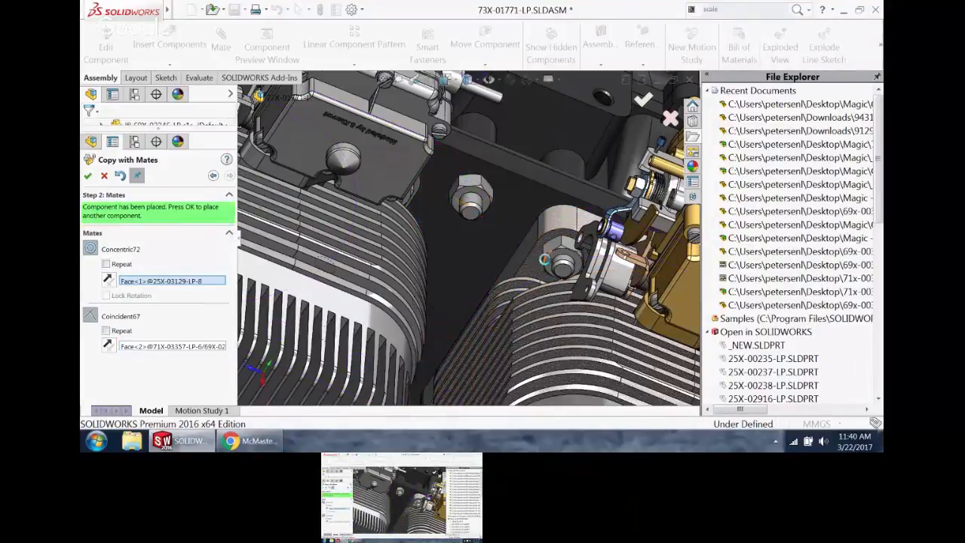
- Place another nut copy on the new cylinder's other upper stud, concentric with it and coincident with the 69X-02345-LP flange face
scroll(562, 272, "up", 10)
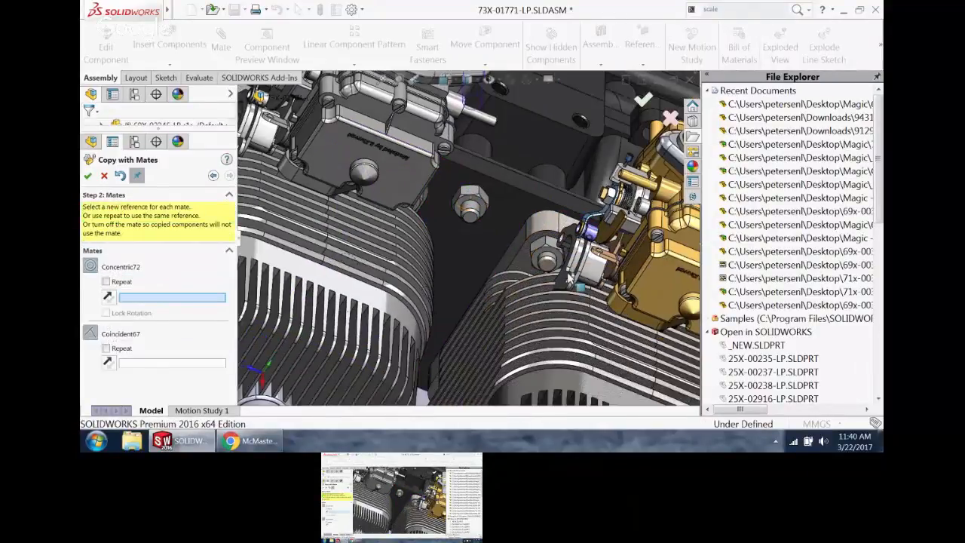
scroll(573, 283, "down", 10)
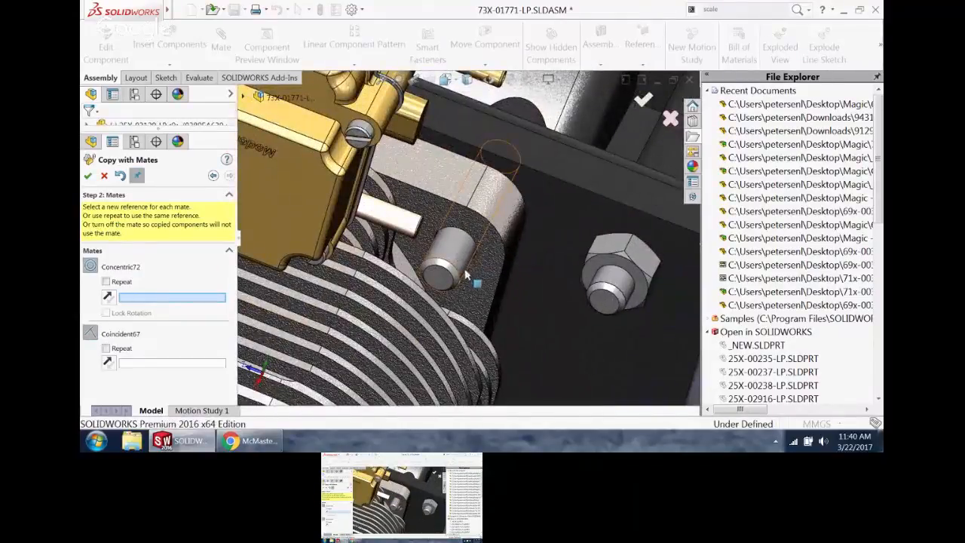
left_click(457, 266)
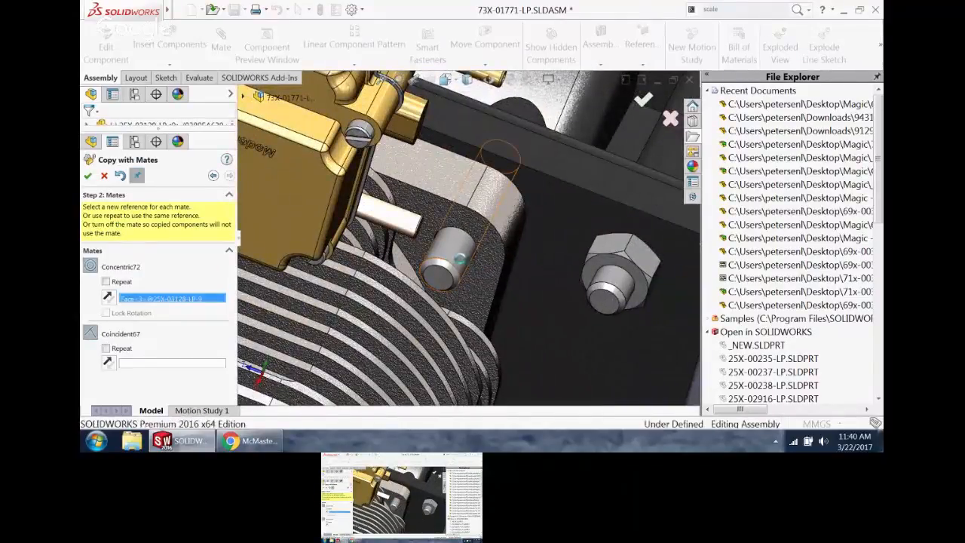
left_click(473, 277)
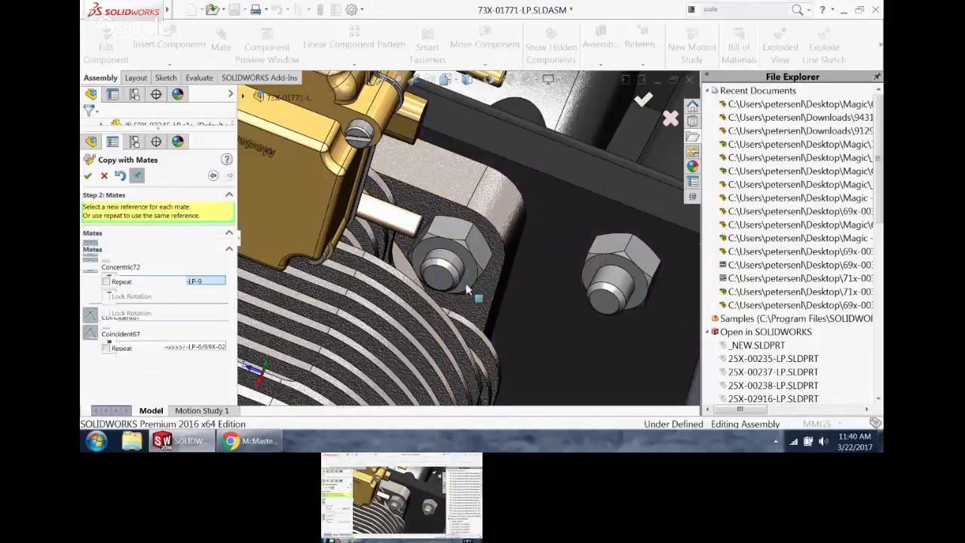
- Place a nut copy on the new cylinder's lower stud farthest from the first cylinder, seated on the flange face above the exhaust pipe
scroll(469, 289, "up", 5)
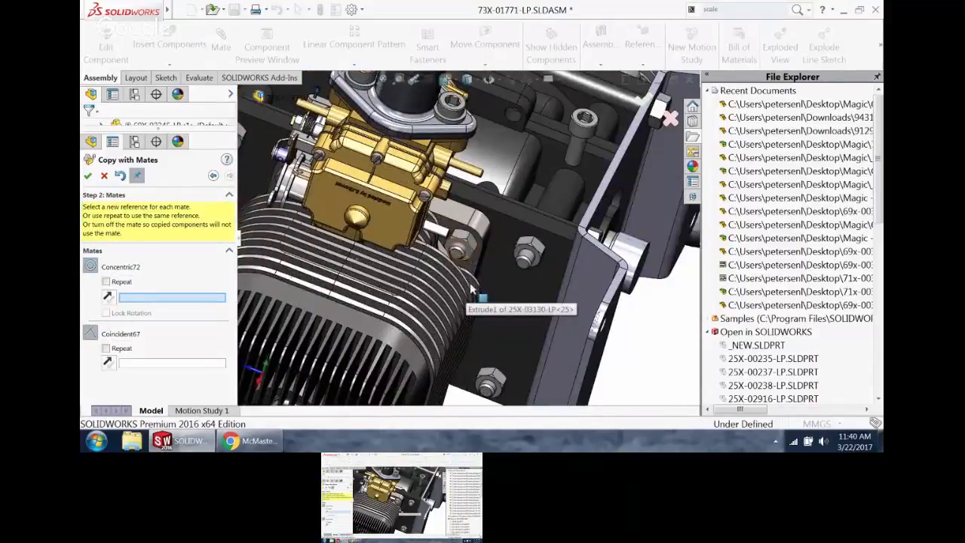
middle_click_drag(471, 289, 491, 230)
scroll(498, 237, "up", 3)
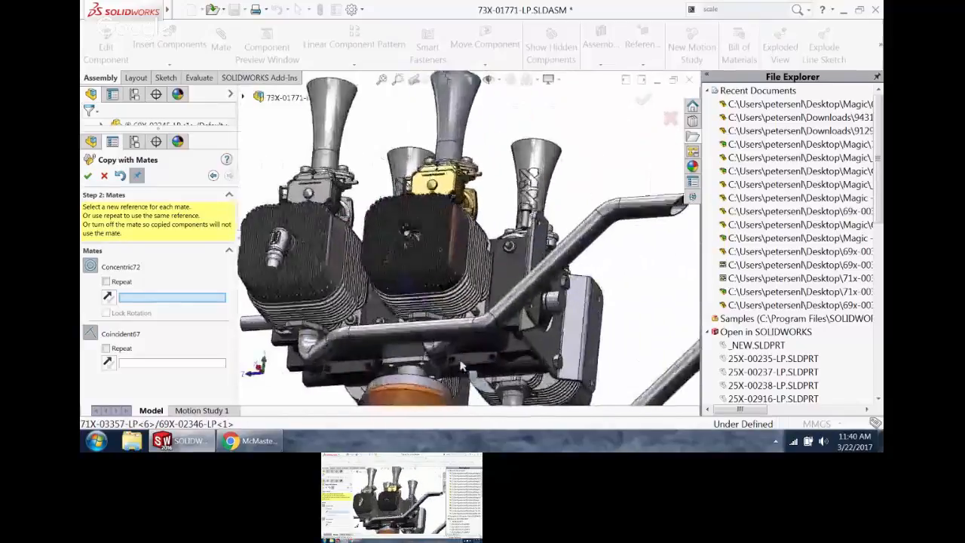
scroll(530, 252, "down", 6)
scroll(531, 252, "down", 3)
left_click(471, 277)
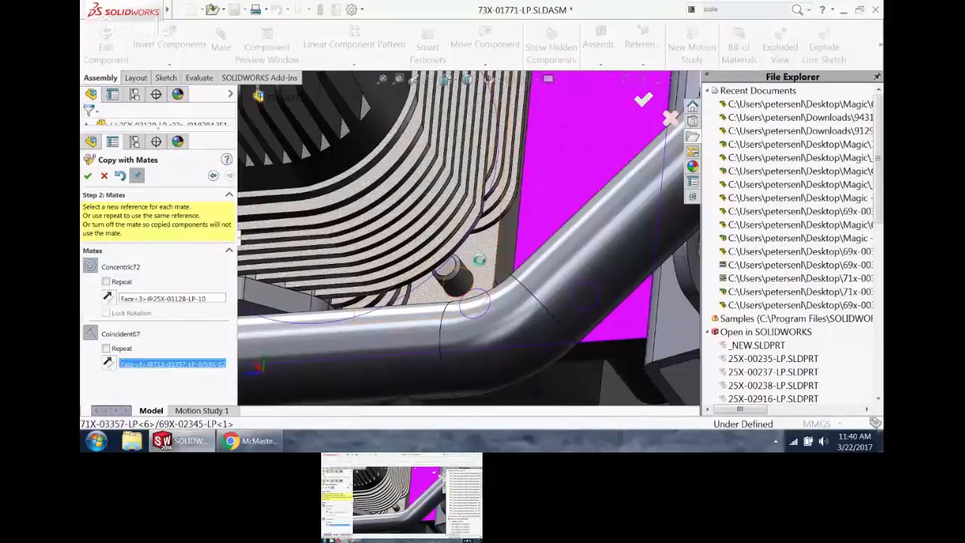
left_click(481, 265)
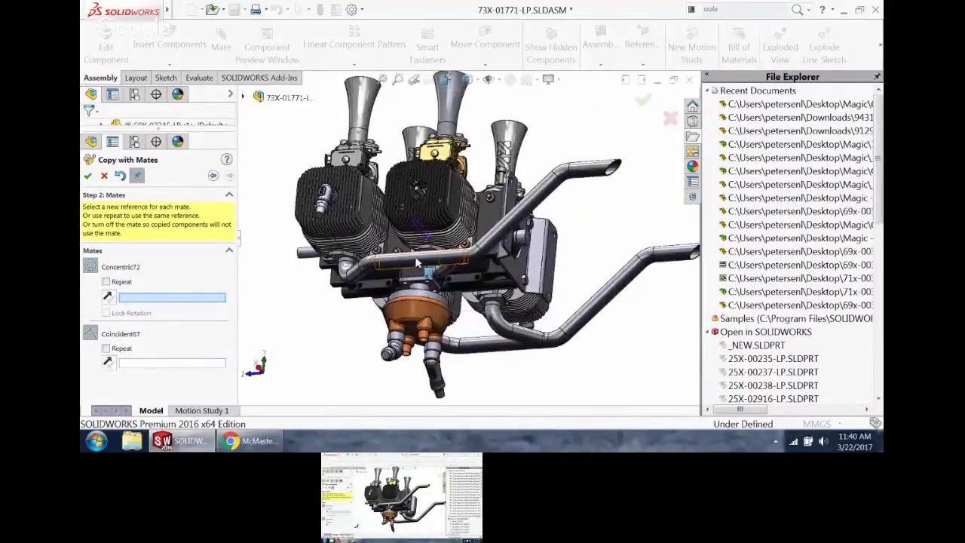
- Place a nut copy on the new cylinder's remaining lower stud, concentric with 25X-03129-LP and coincident with the 69X-02345-LP flange face
middle_click_drag(424, 267, 494, 280)
scroll(528, 293, "down", 5)
scroll(540, 296, "down", 5)
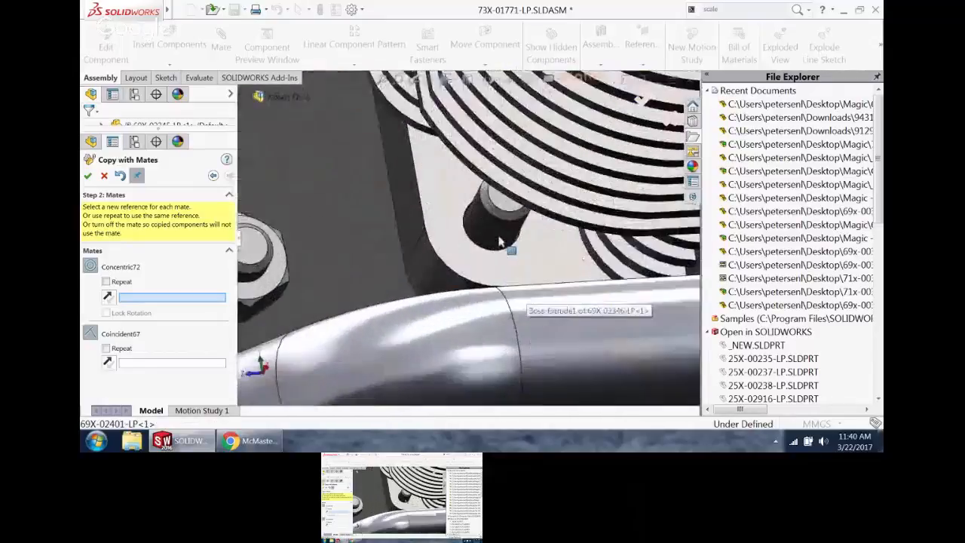
left_click(502, 230)
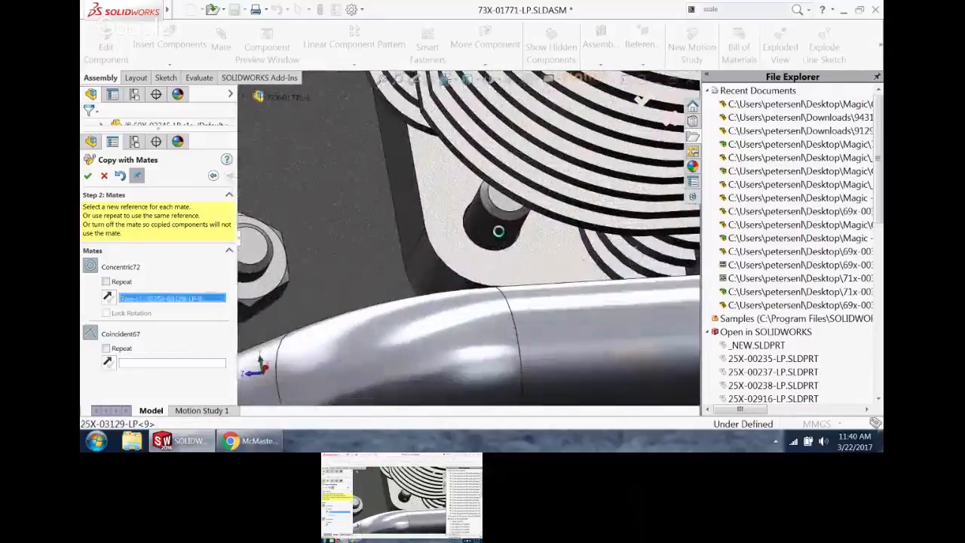
left_click(540, 263)
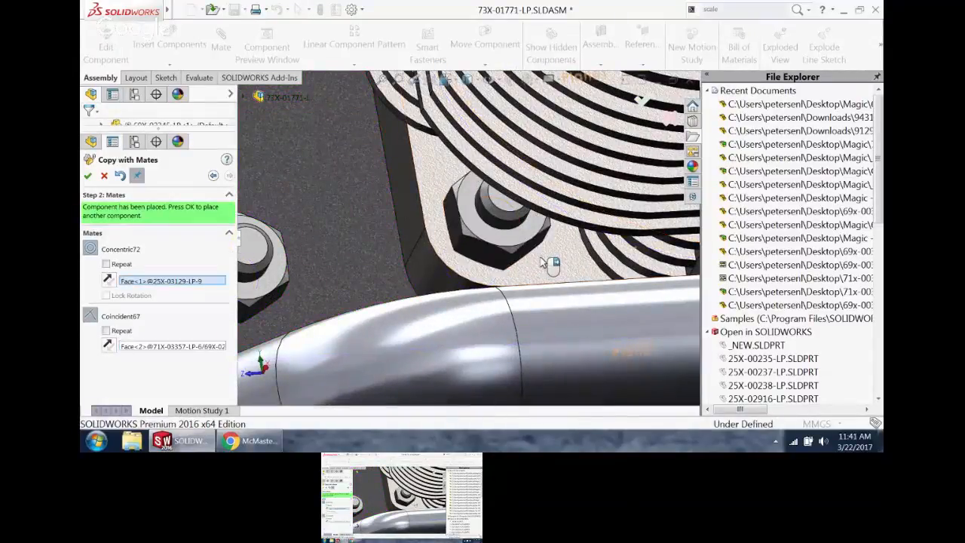
right_click(540, 261)
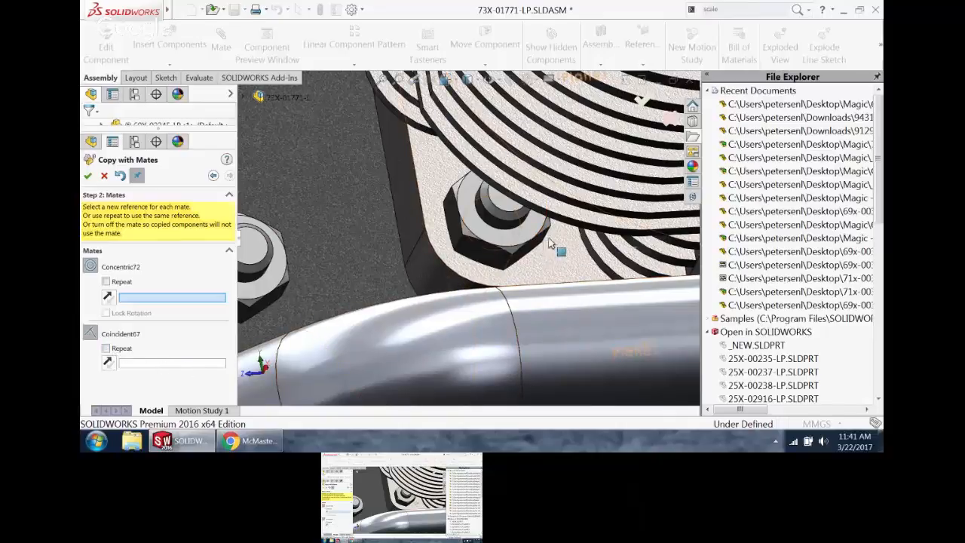
- Check which original reference the Repeat option reuses for the Coincident67 mate, and leave Copy with Mates
left_click(105, 348)
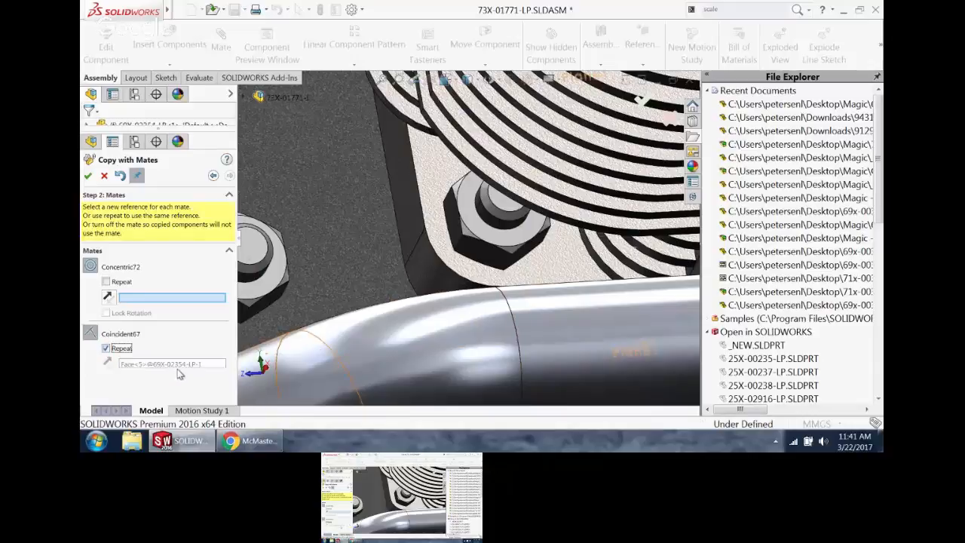
left_click(134, 175)
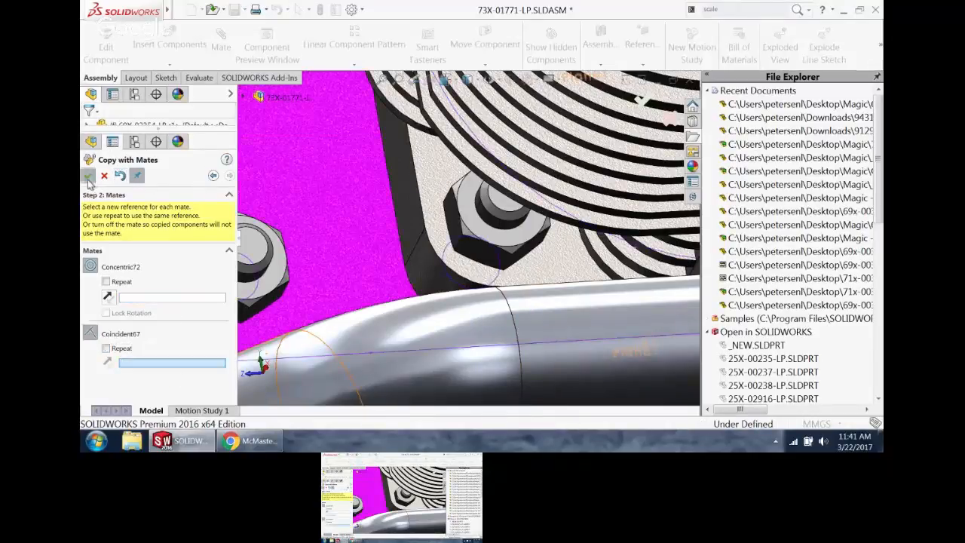
left_click(105, 177)
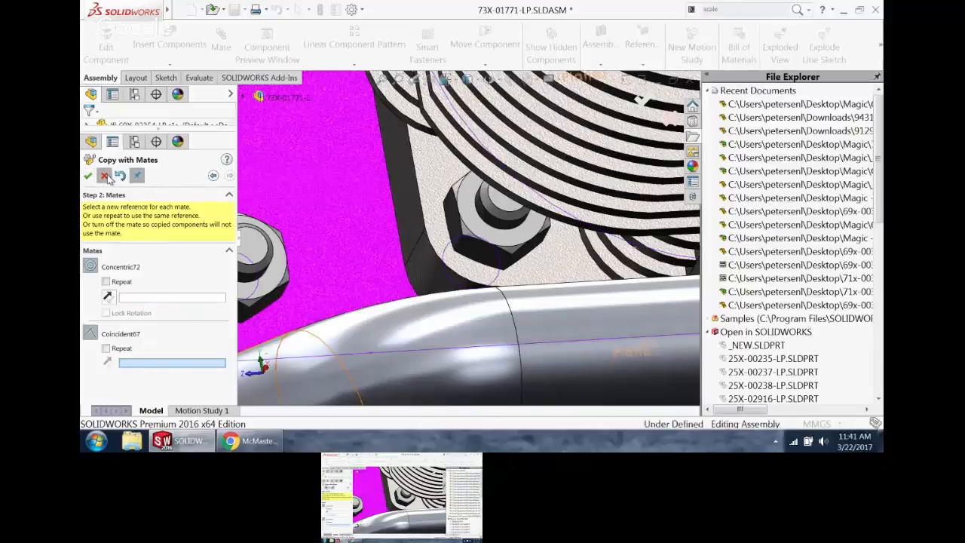
- Inspect the whole engine assembly from several sides and collapse the first 71X-03357-LP subassembly in the component tree
scroll(457, 243, "up", 6)
scroll(473, 264, "up", 10)
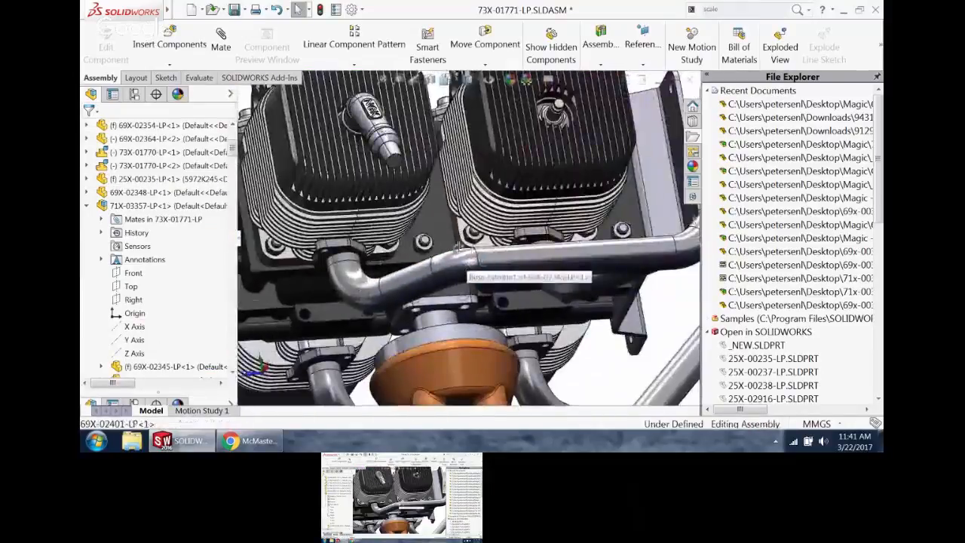
middle_click_drag(427, 209, 474, 233)
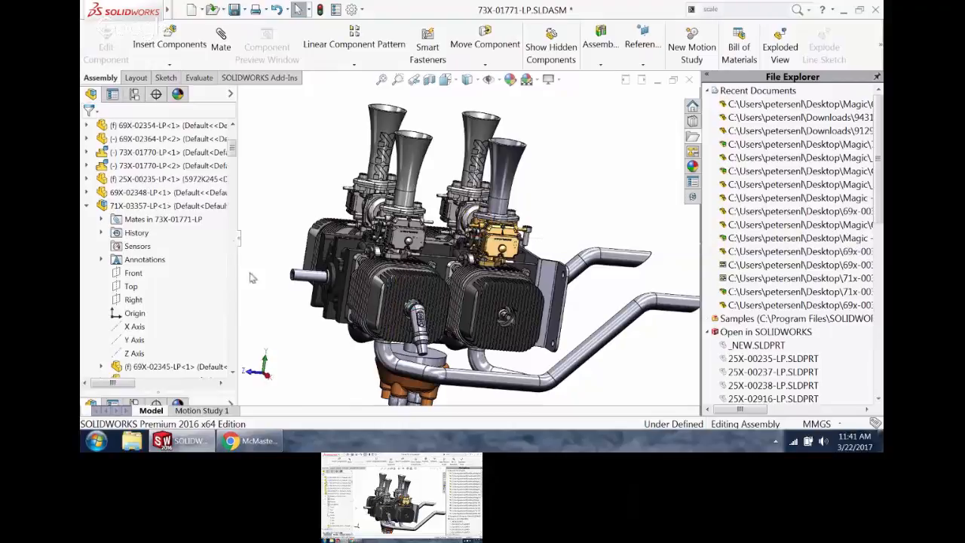
left_click(87, 206)
middle_click_drag(451, 259, 513, 260)
scroll(468, 249, "up", 2)
key("f")
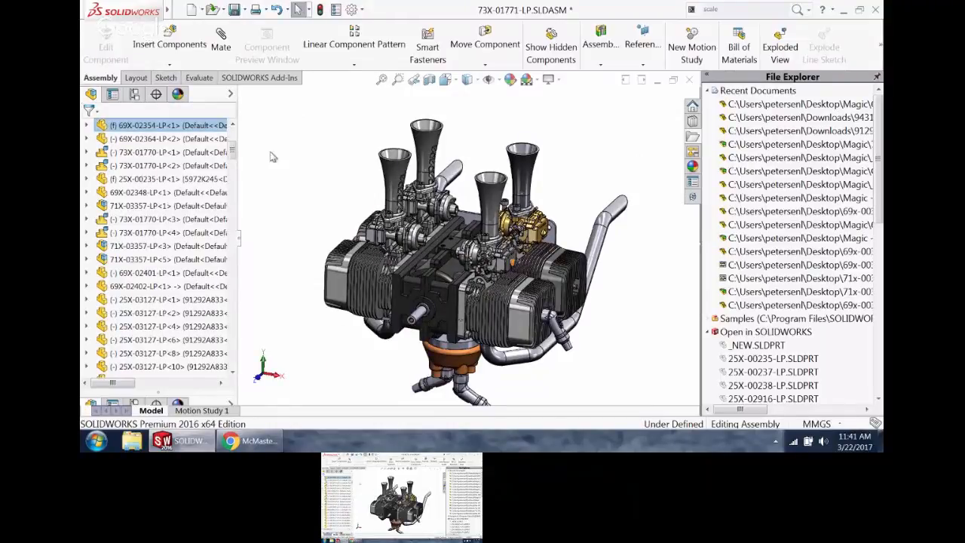
- Run Performance Evaluation on the assembly, review its component, body and mate statistics, and close the report
left_click(198, 77)
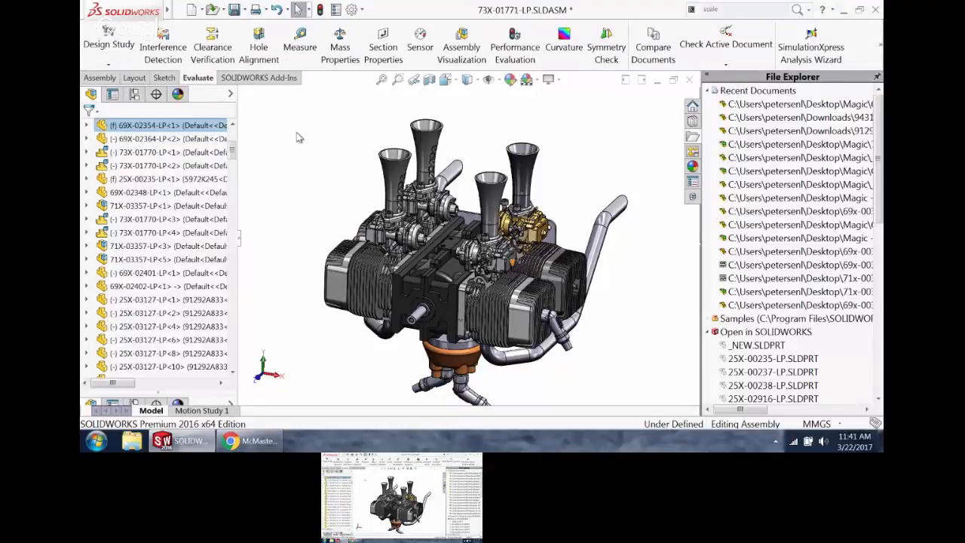
left_click(511, 47)
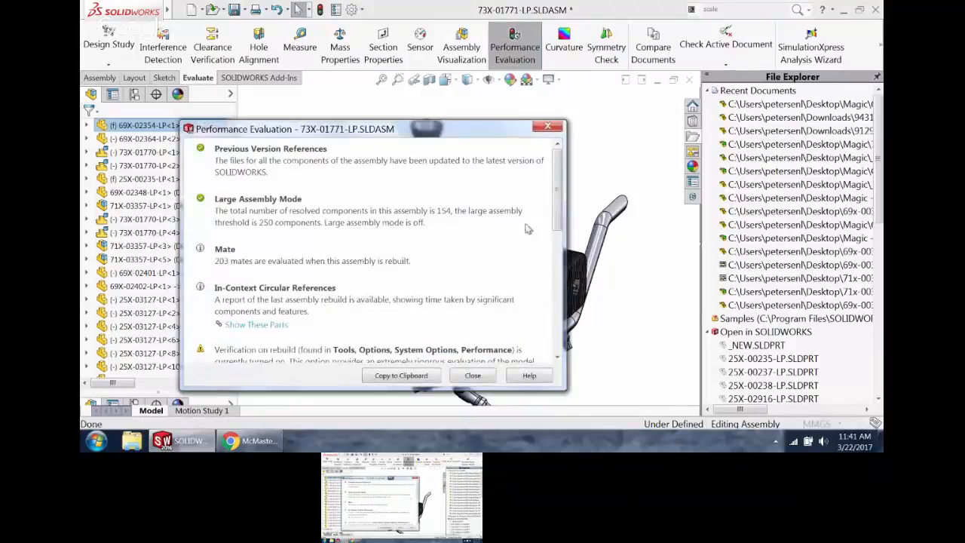
left_click_drag(562, 182, 567, 258)
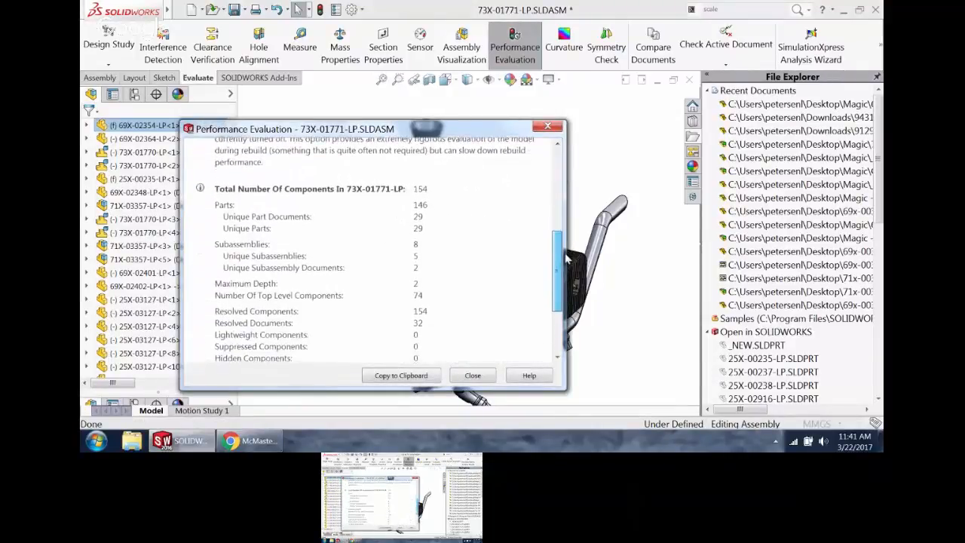
scroll(509, 283, "down", 1)
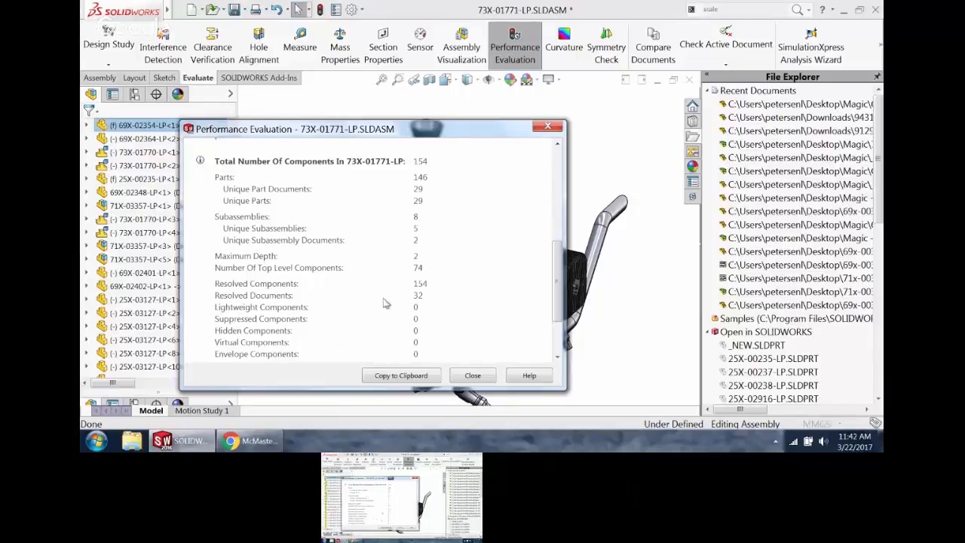
scroll(389, 294, "down", 3)
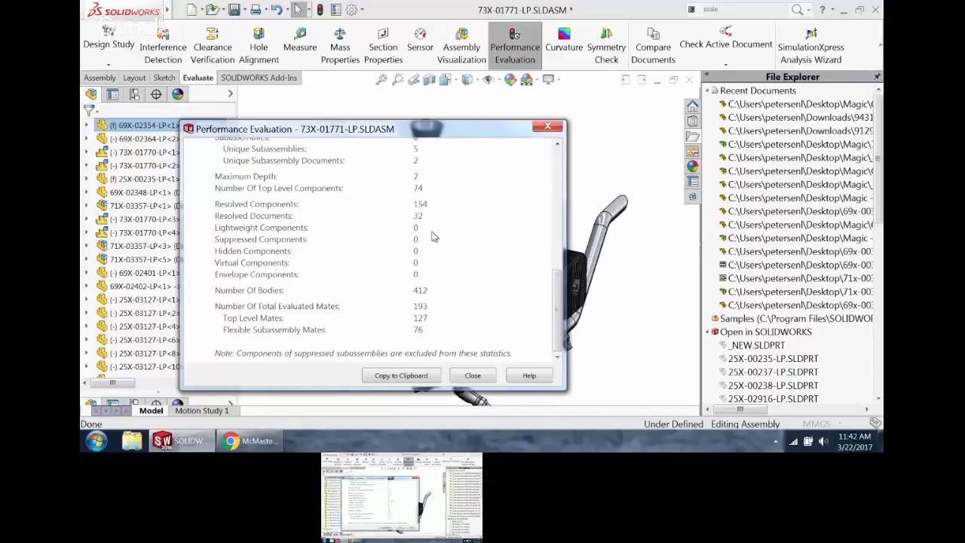
left_click(549, 127)
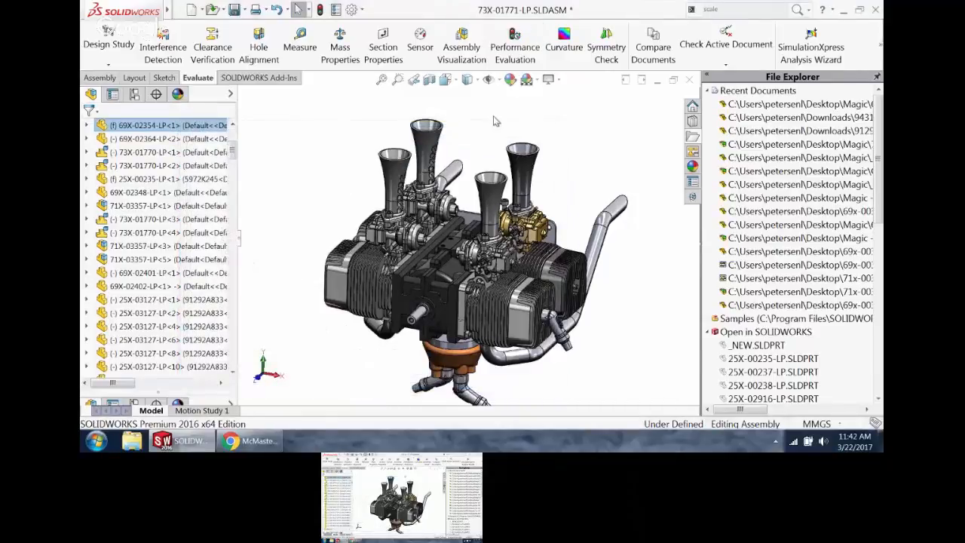
- Open Assembly Visualization, sort the components by mass from heaviest to lightest, and select the heaviest part to highlight it
left_click(460, 43)
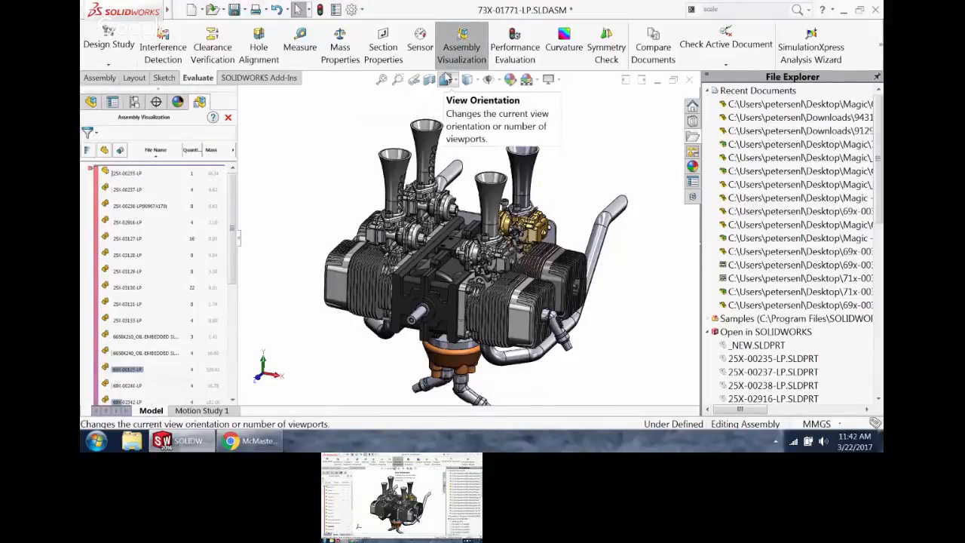
left_click(232, 150)
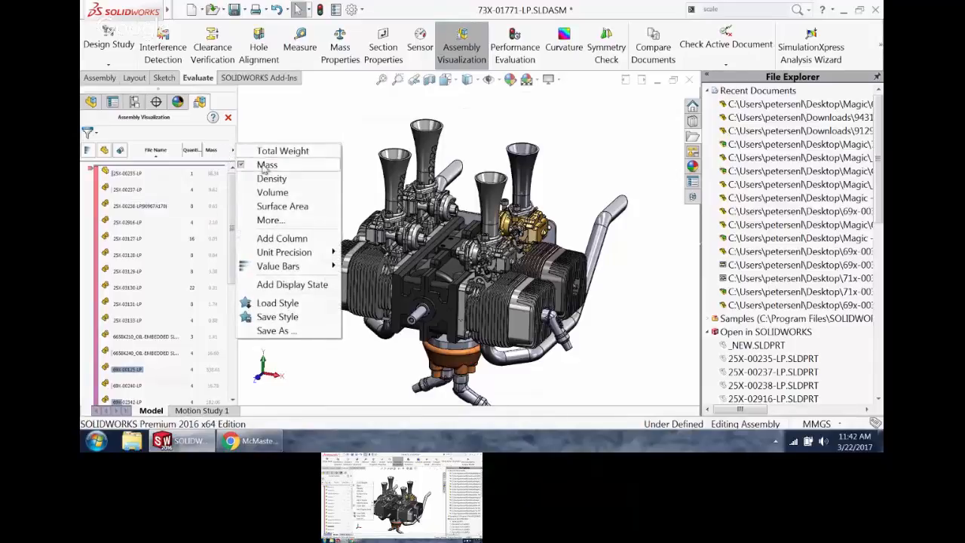
left_click(258, 128)
left_click(212, 153)
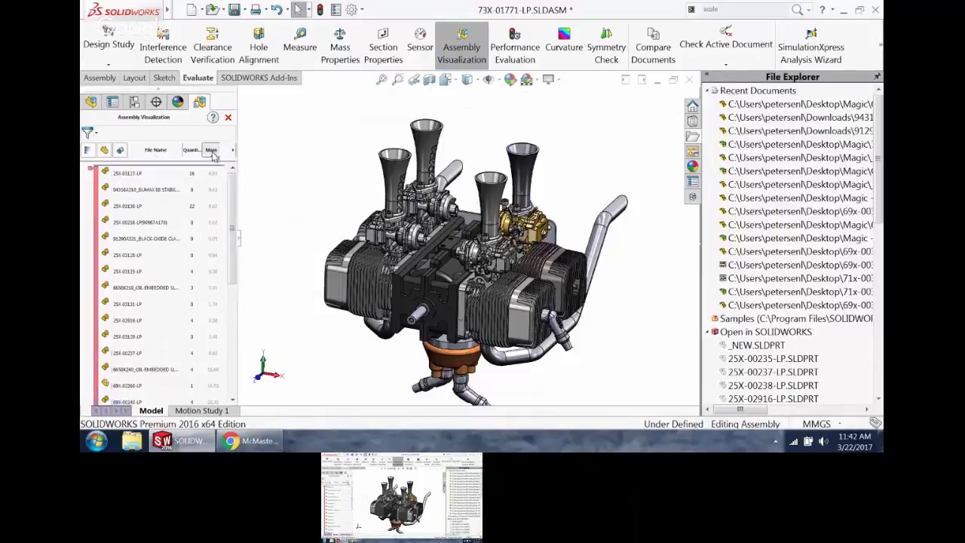
left_click(213, 155)
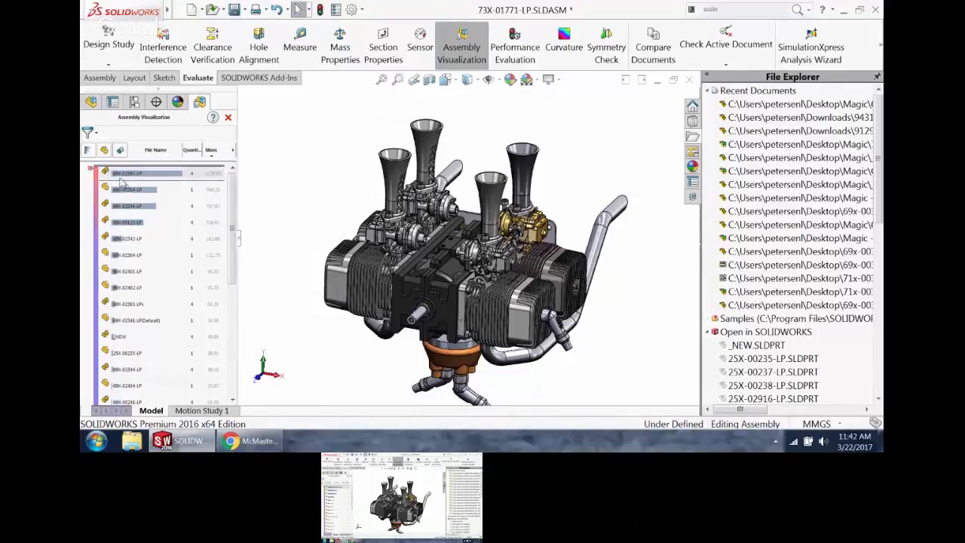
left_click(220, 176)
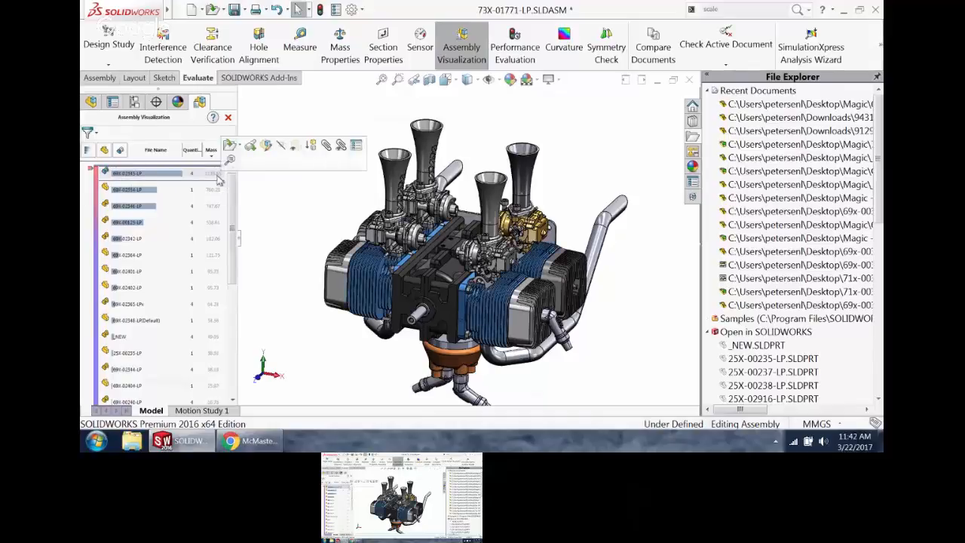
- Move the blue limit of the mass colour scale up the component list so the heavier parts stand out in red, and inspect the assembly
left_click(95, 175)
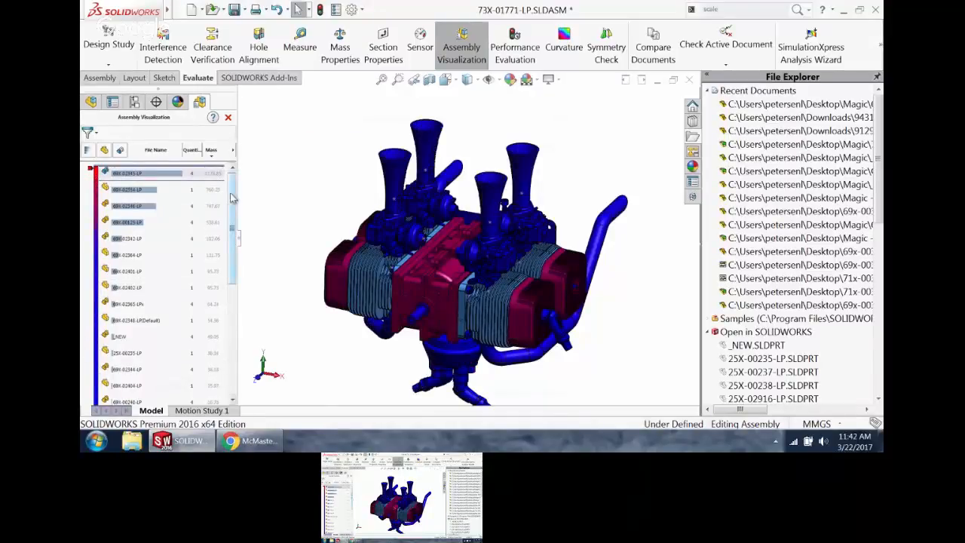
left_click_drag(234, 199, 235, 308)
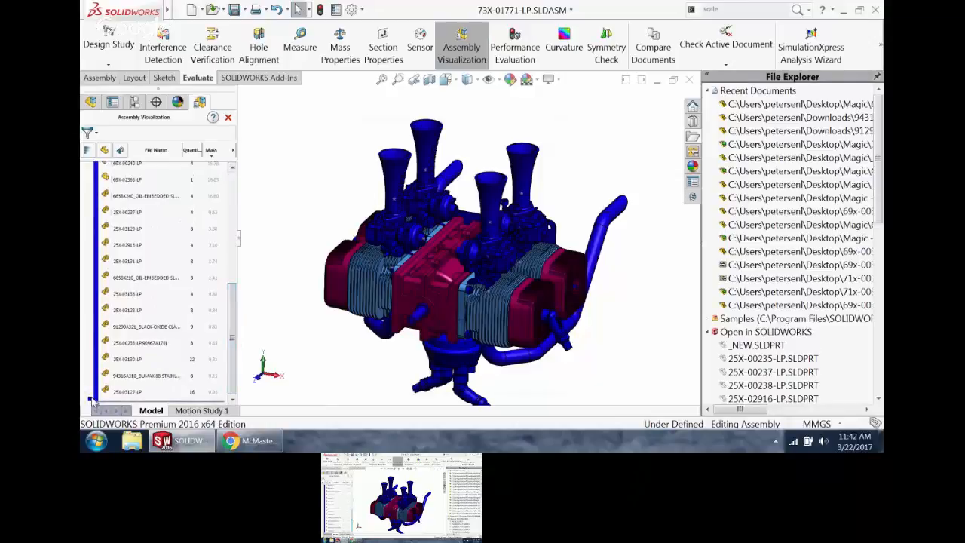
left_click_drag(89, 312, 90, 169)
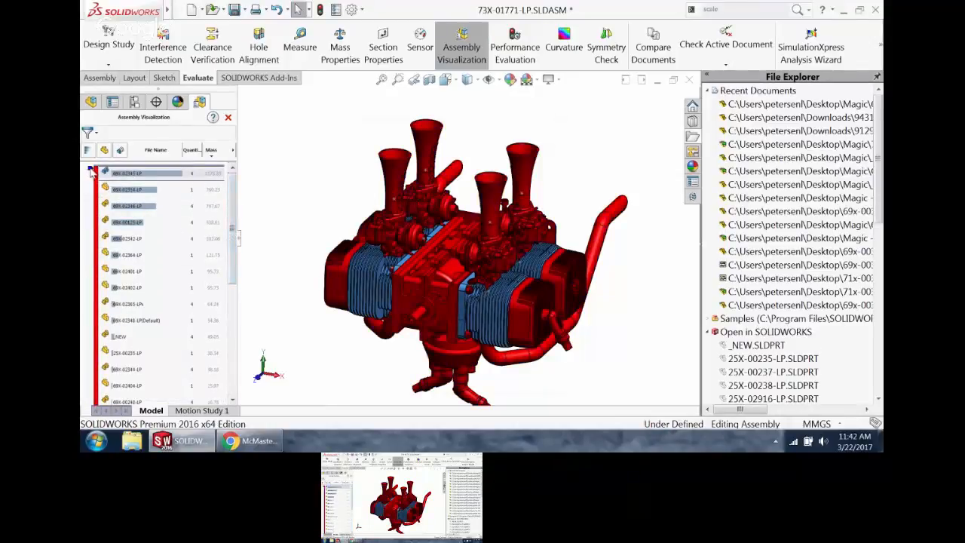
left_click_drag(90, 170, 92, 222)
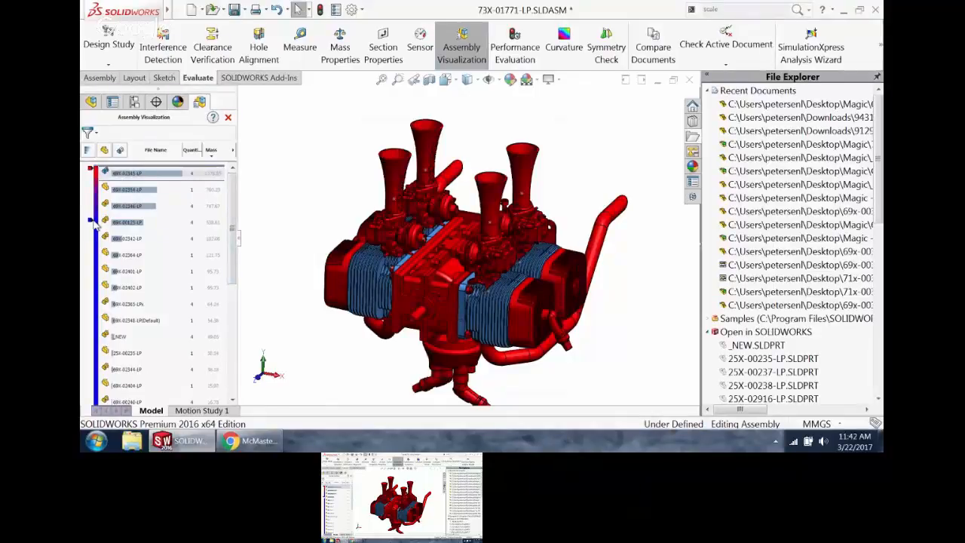
left_click_drag(95, 234, 91, 302)
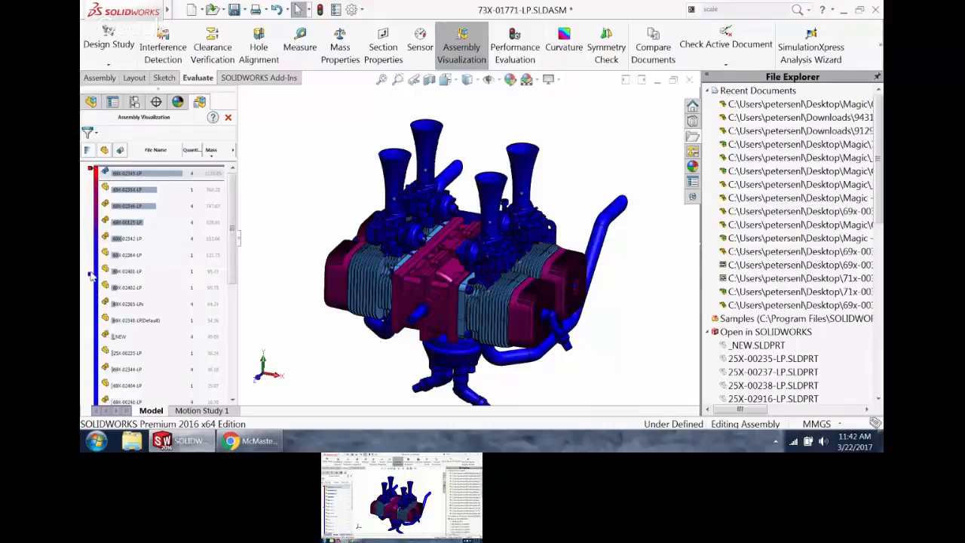
middle_click_drag(518, 282, 496, 292)
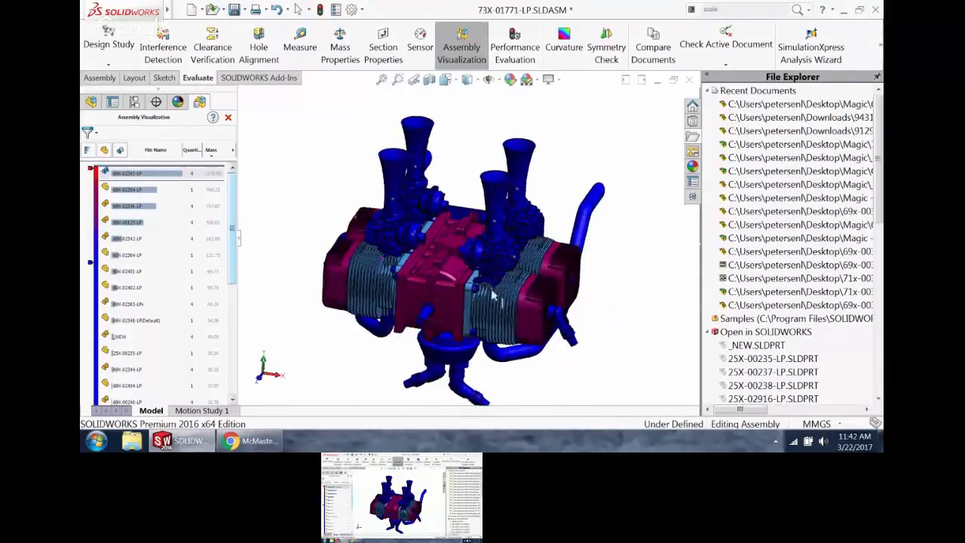
scroll(484, 292, "down", 3)
scroll(476, 295, "up", 1)
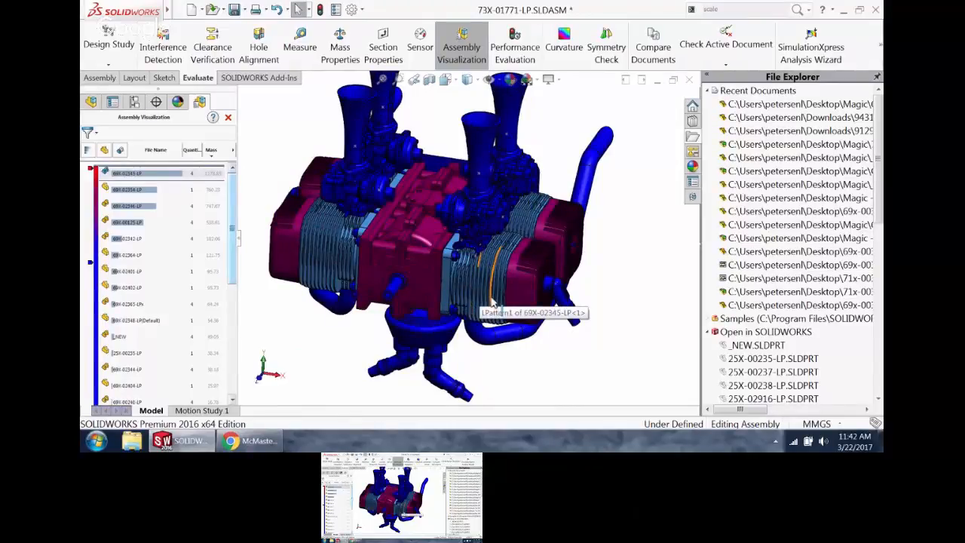
scroll(487, 300, "up", 3)
scroll(340, 186, "down", 2)
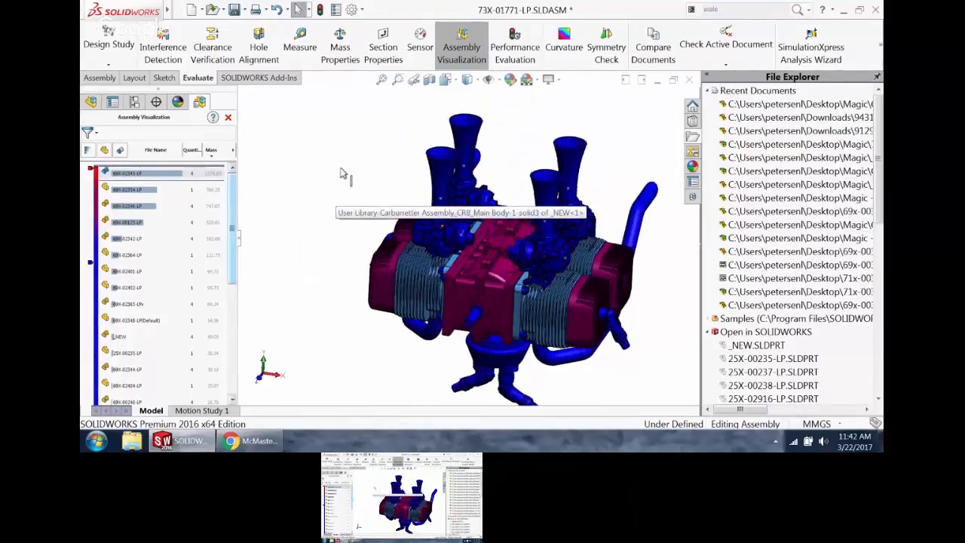
- Add the mass colouring to the assembly as a display state and exit Assembly Visualization
left_click(232, 149)
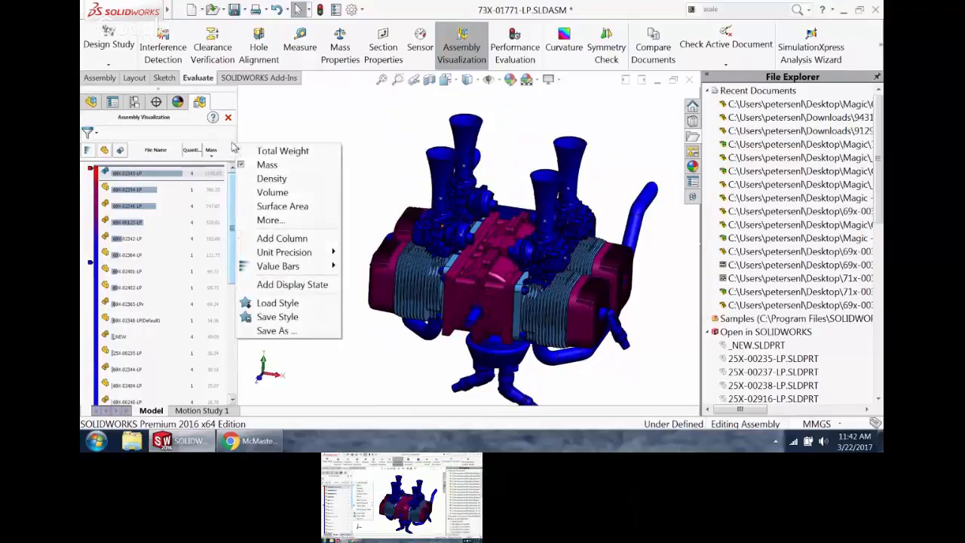
left_click(294, 285)
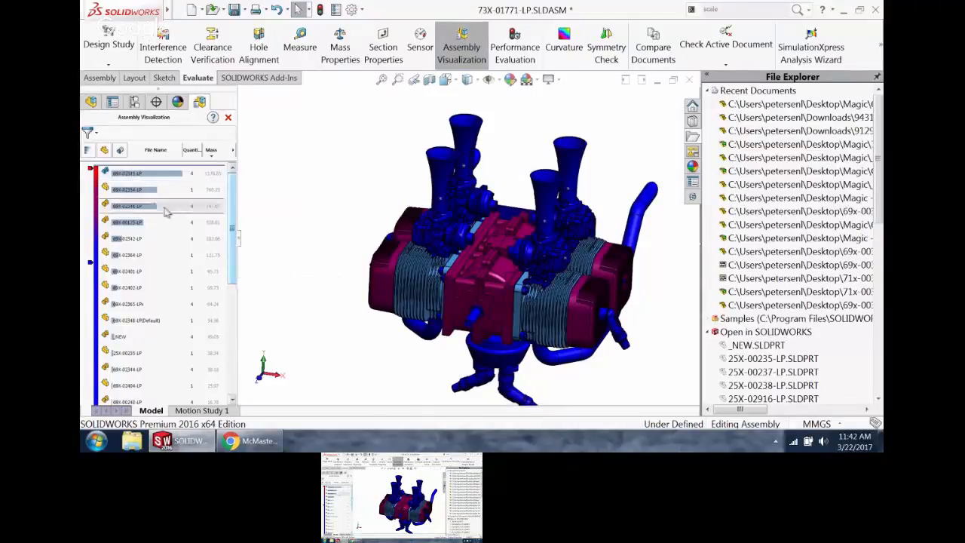
left_click(327, 129)
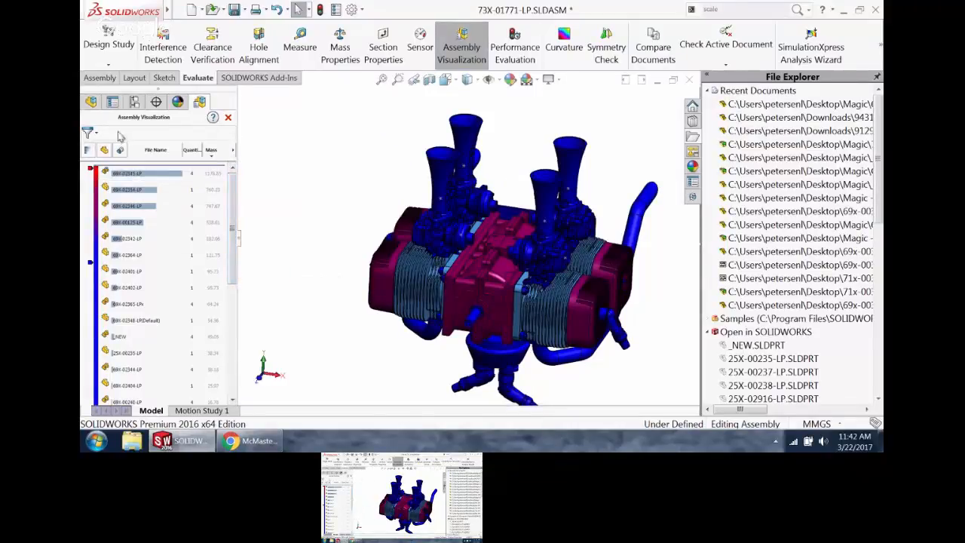
left_click(228, 119)
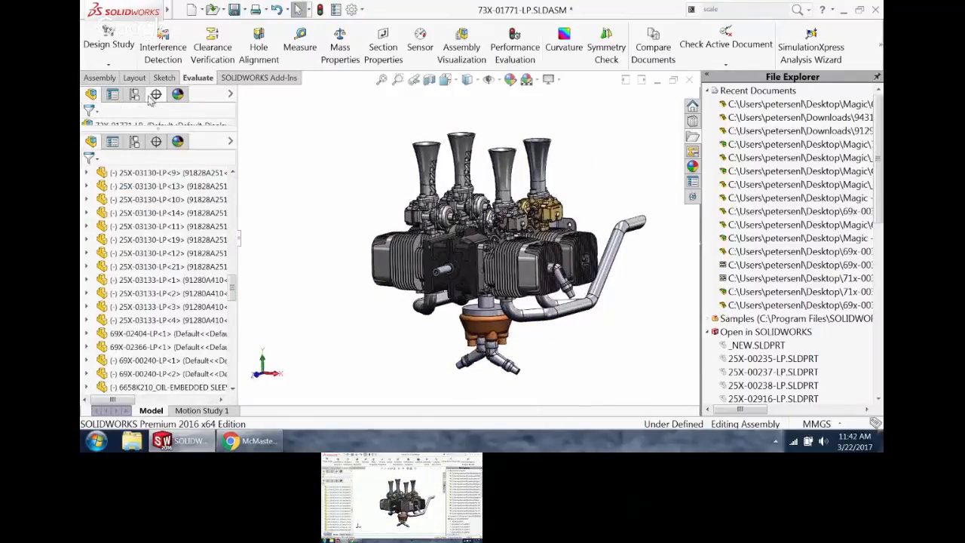
- Try out Visualization Display State-1 among the assembly's linked display states, and switch back to Default_Display State-1
left_click_drag(233, 291, 233, 372)
left_click(110, 106)
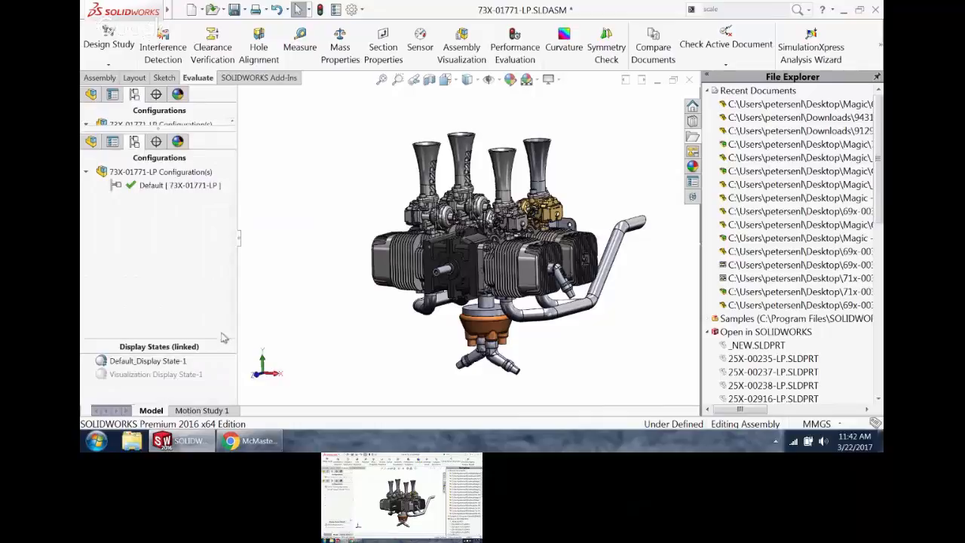
left_click(170, 377)
left_click(171, 378)
left_click(143, 375)
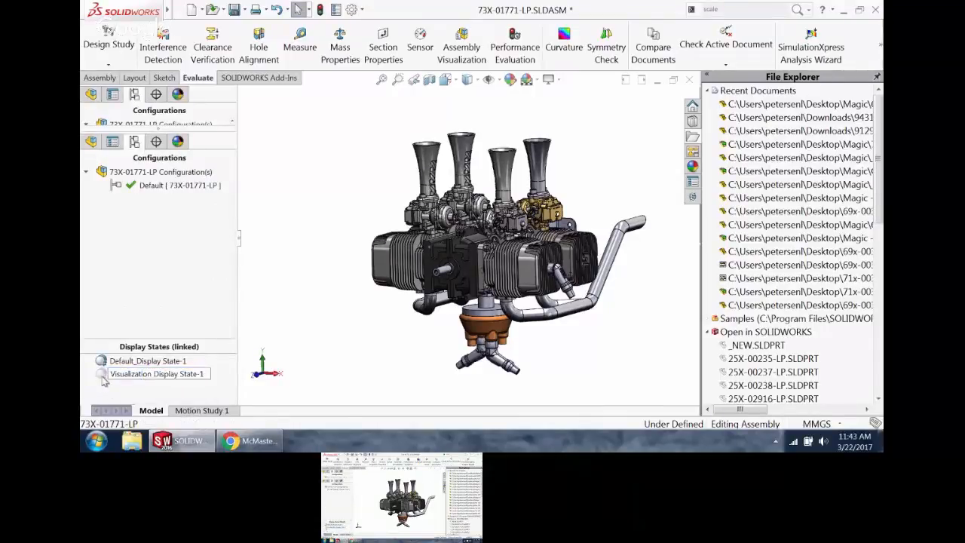
double_click(103, 377)
mouse_move(498, 251)
middle_mouse_down()
mouse_move(503, 280)
mouse_move(492, 255)
middle_mouse_up()
double_click(151, 361)
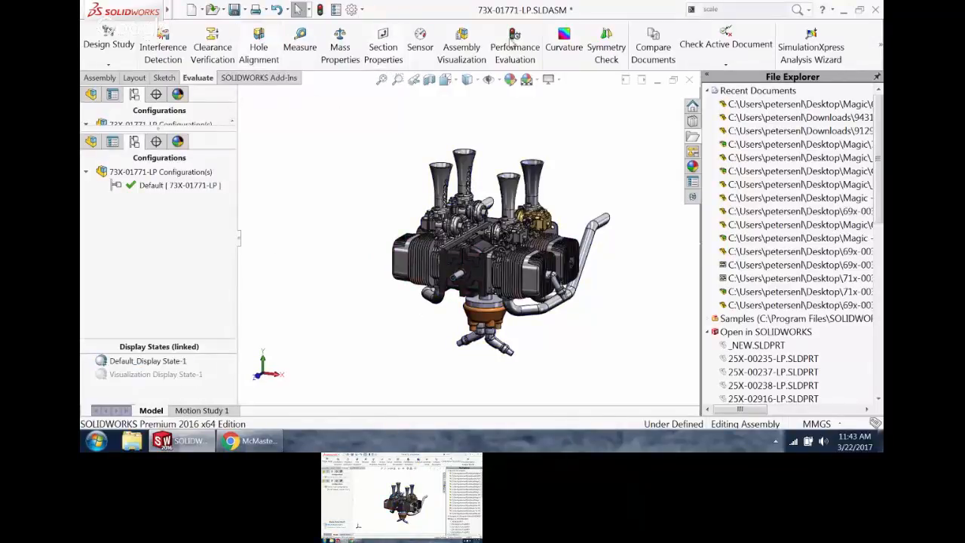
- Reopen Assembly Visualization, change the Mass column to the custom Manufacturer property, and sort the components by it
left_click(462, 47)
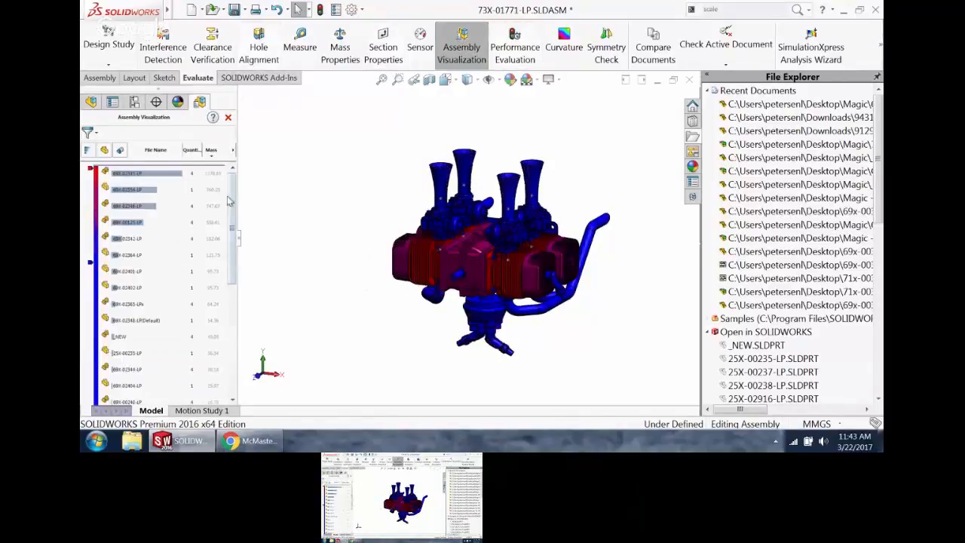
left_click(230, 152)
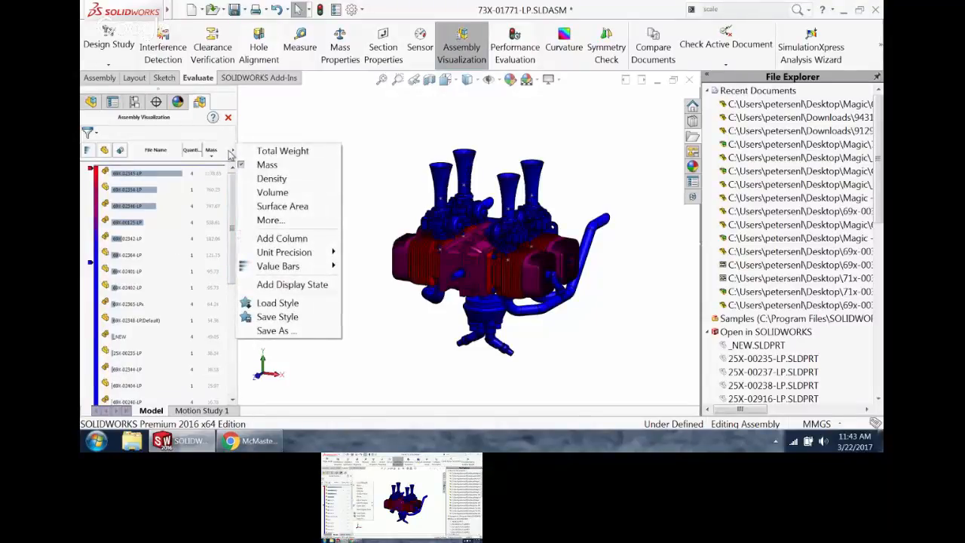
left_click(303, 220)
left_click(511, 175)
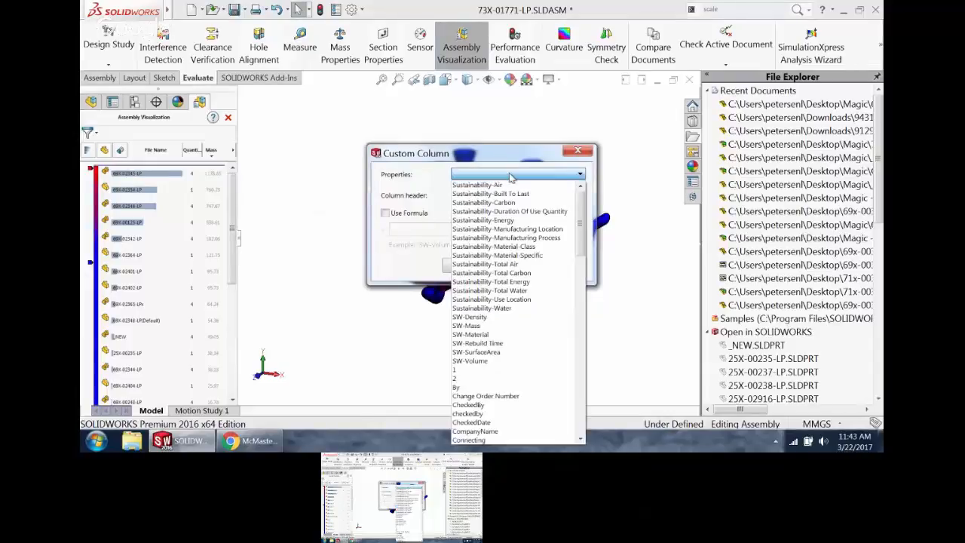
scroll(490, 286, "down", 9)
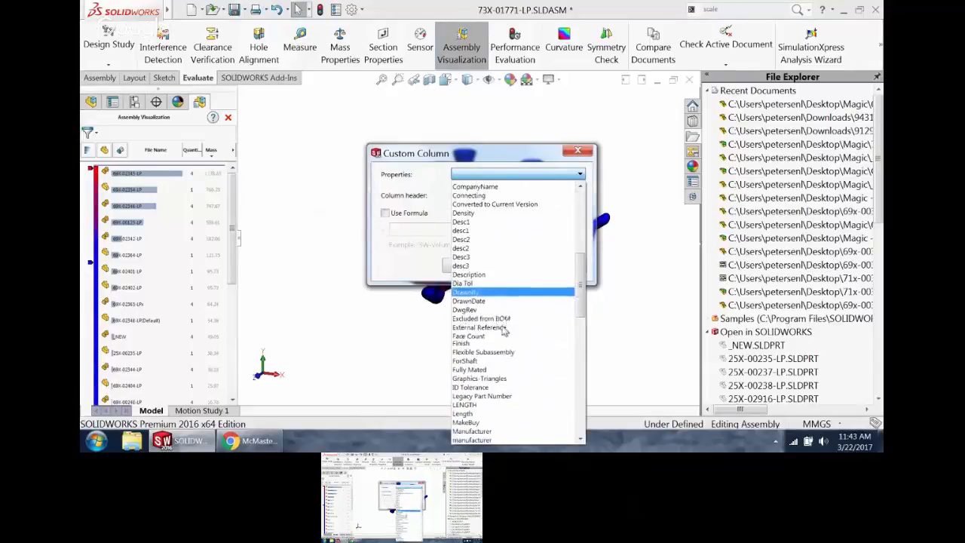
scroll(502, 336, "down", 3)
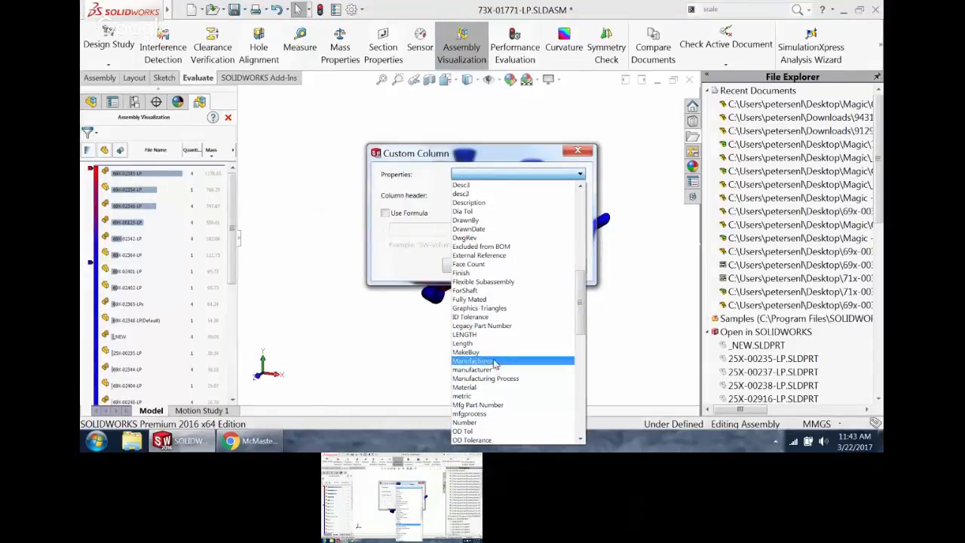
left_click(494, 362)
left_click(461, 263)
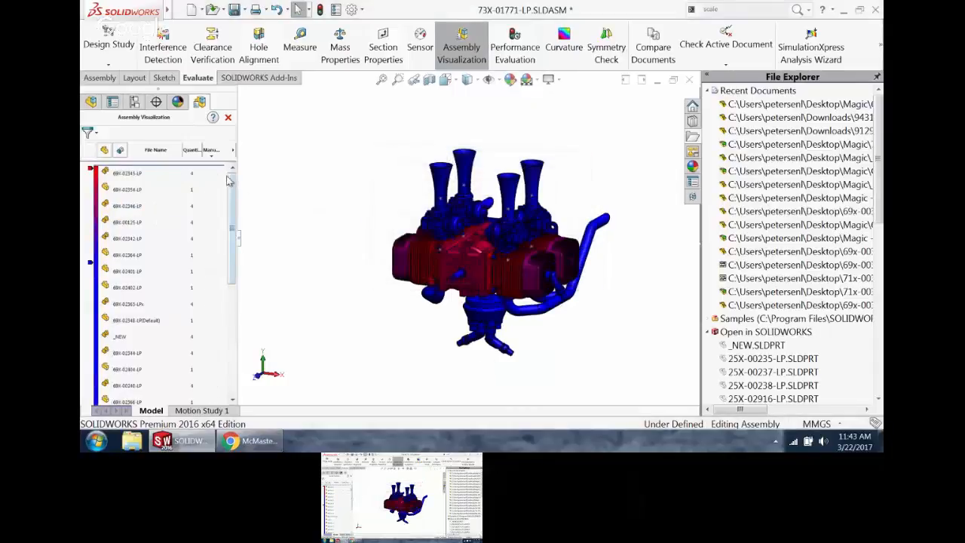
left_click(213, 154)
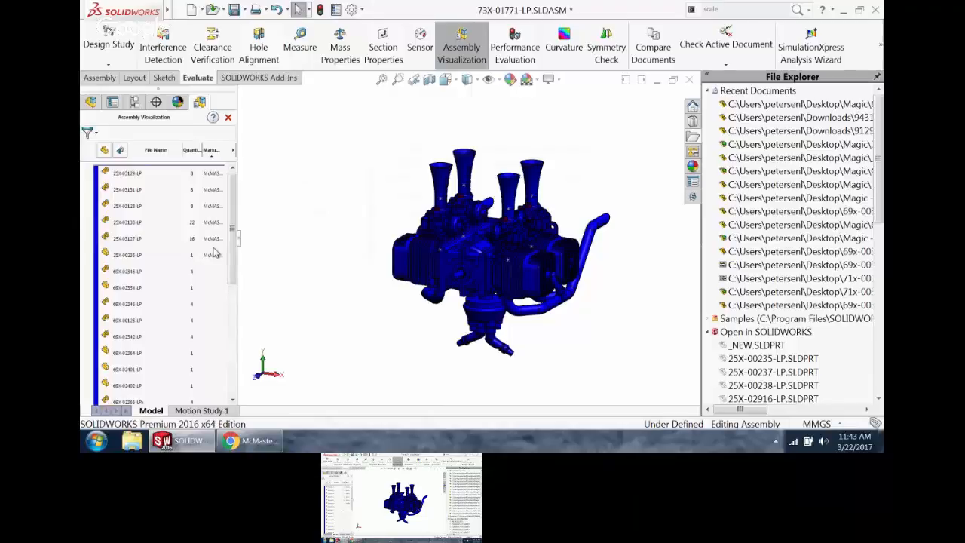
- Change the Manufacturer column to the Graphics-Triangles property, sort from most to fewest triangles, and inspect the highlighted carburetors
left_click(233, 150)
left_click(269, 220)
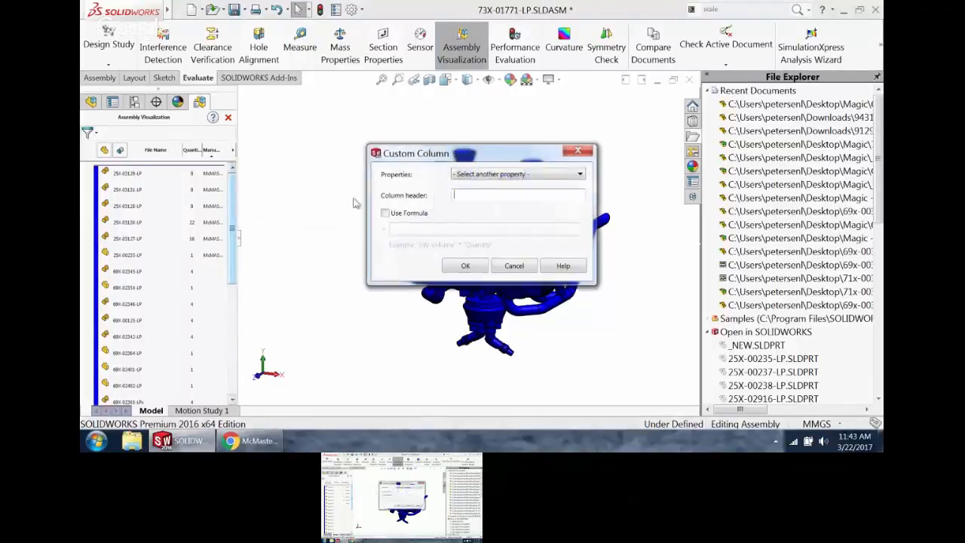
left_click(533, 176)
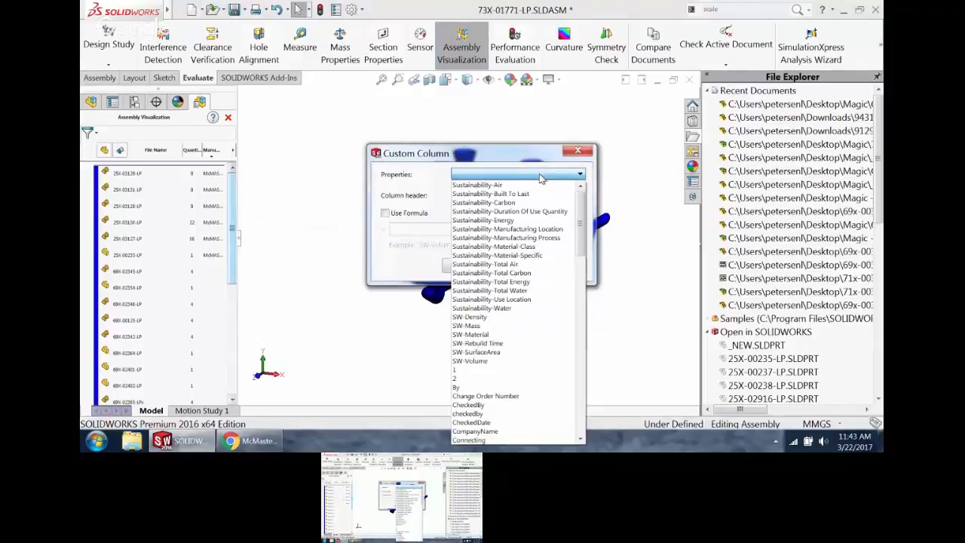
left_click_drag(579, 221, 576, 239)
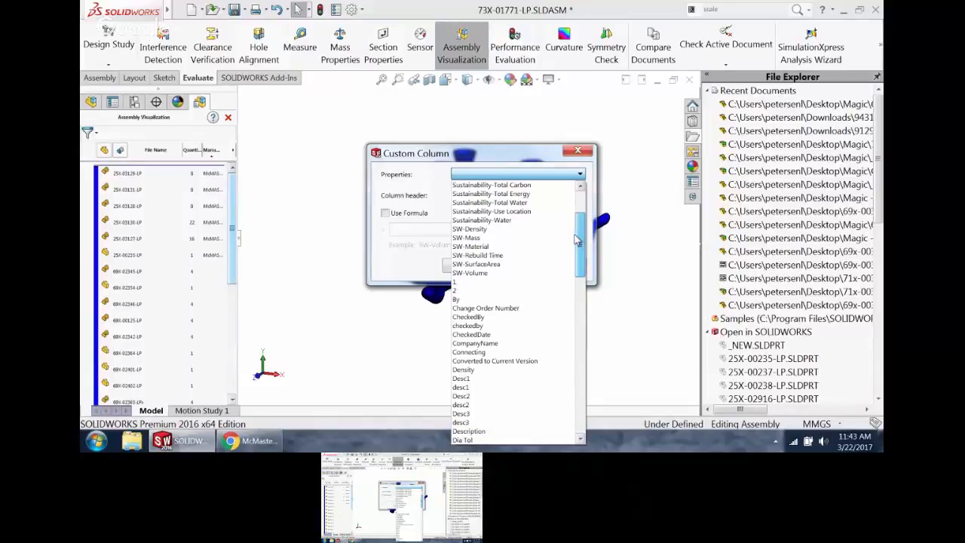
left_click_drag(575, 240, 575, 334)
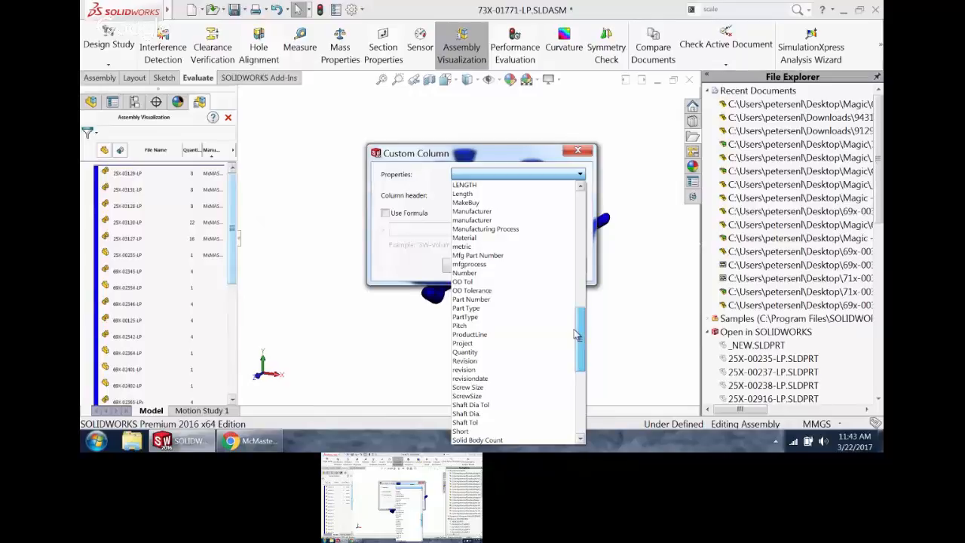
left_click_drag(577, 336, 577, 318)
left_click(498, 215)
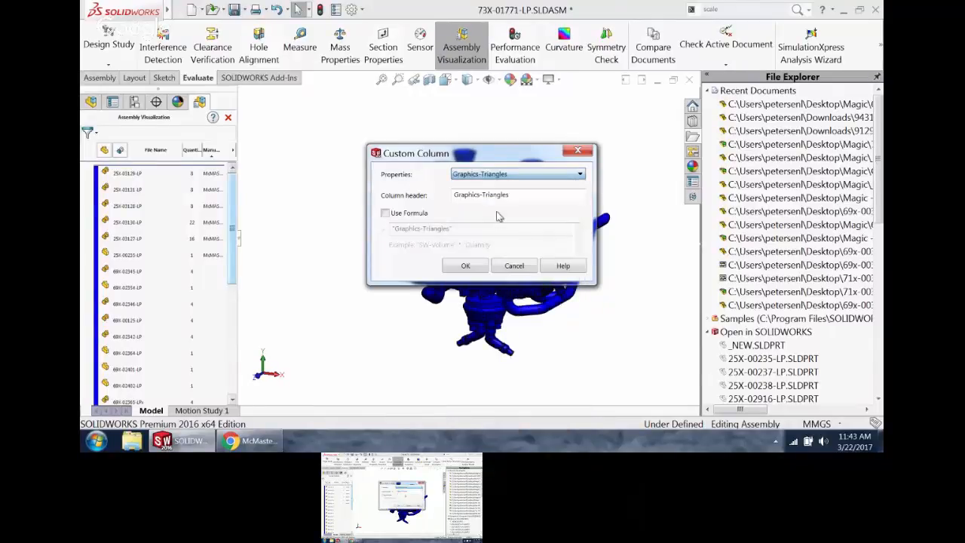
left_click(476, 271)
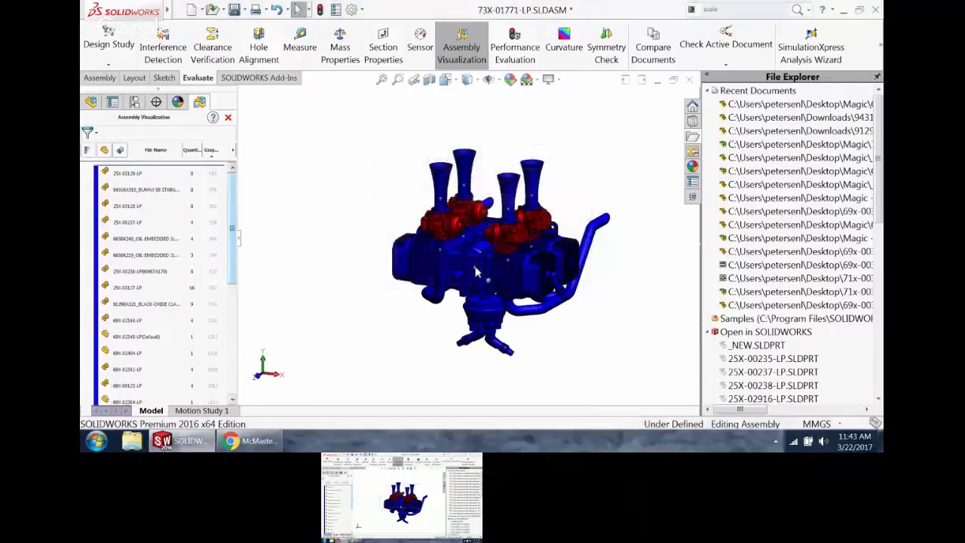
left_click(210, 151)
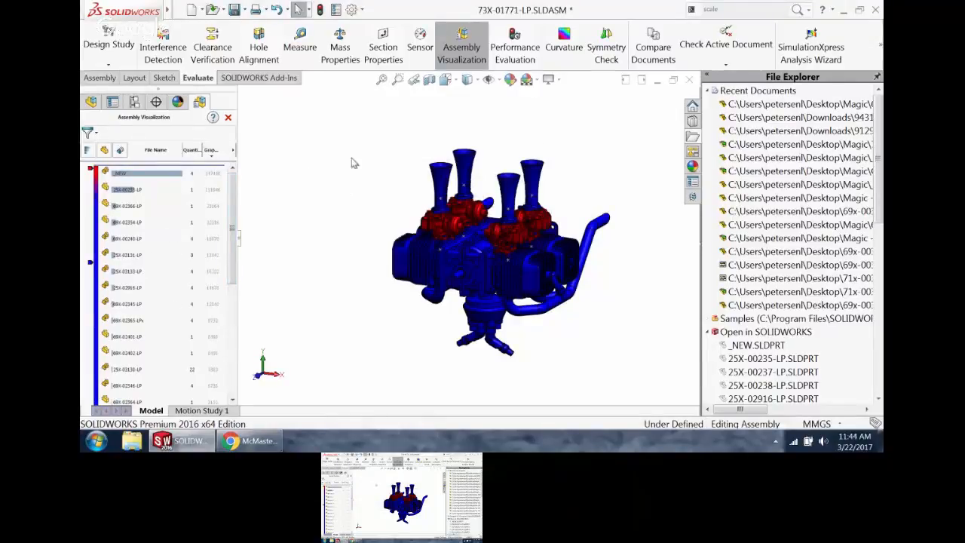
scroll(549, 204, "down", 5)
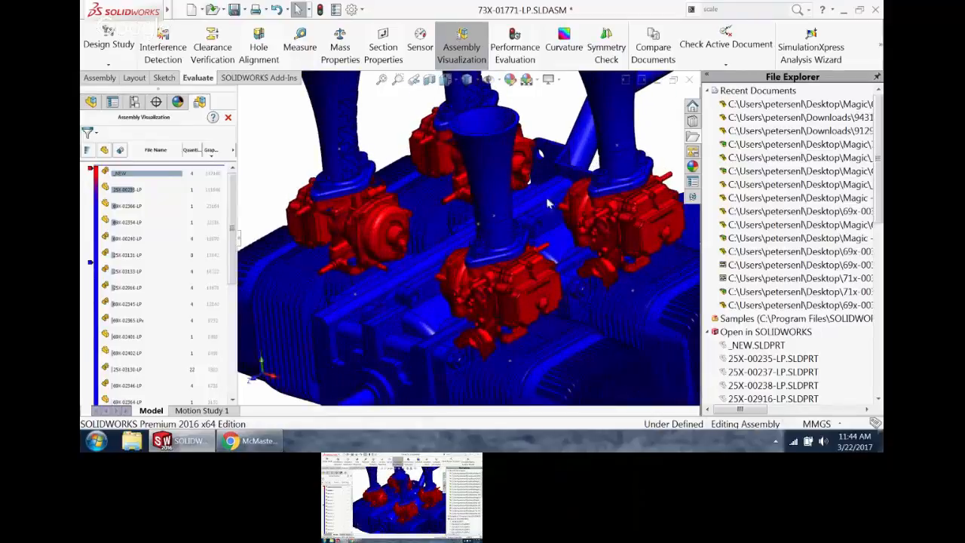
key("f")
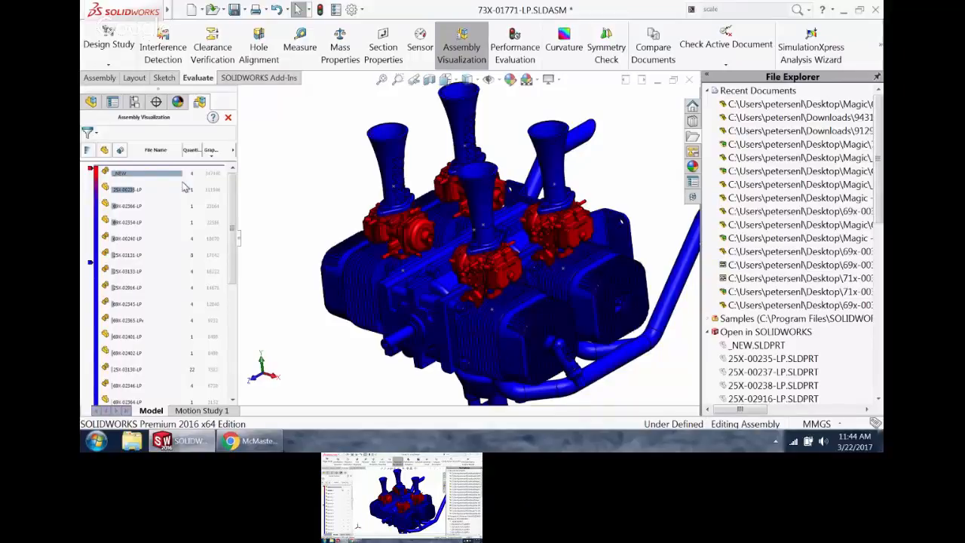
- Open the 25X-00235-LP bearing part from the visualization list and unsuppress its Revolve5 feature
left_click(130, 192)
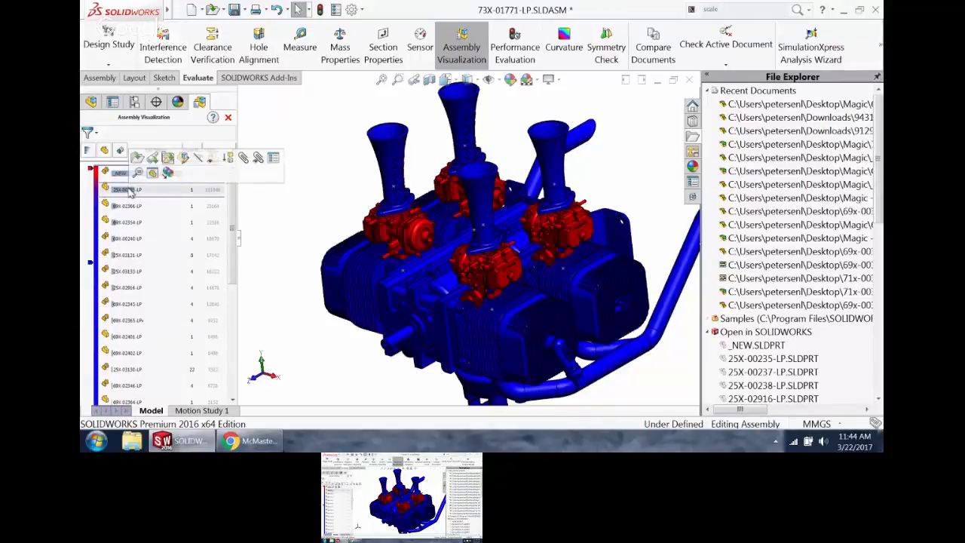
left_click(137, 158)
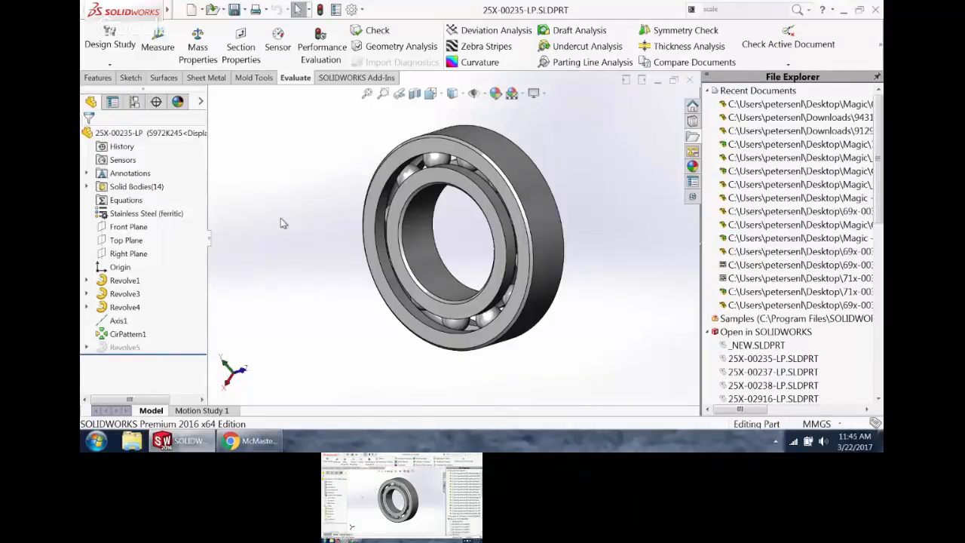
left_click(120, 347)
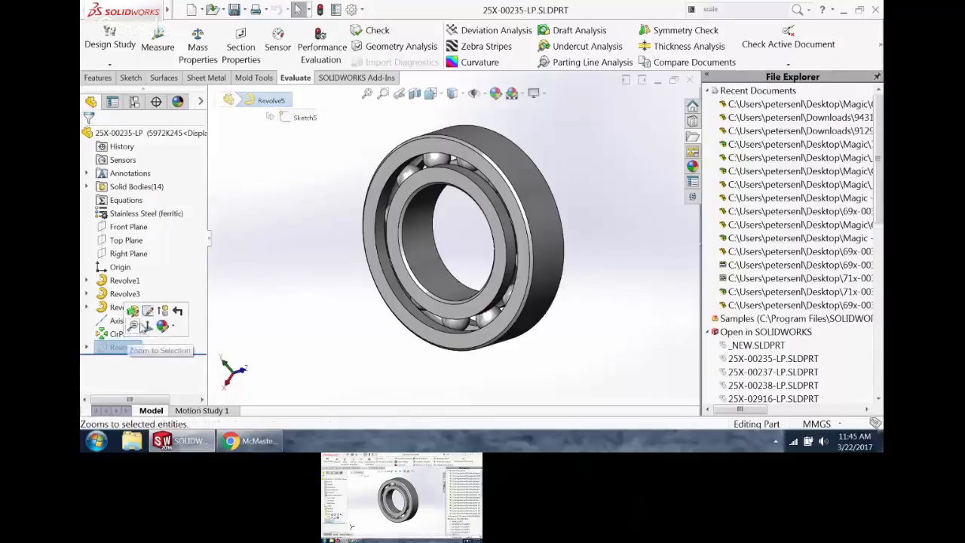
left_click(163, 311)
- Inspect the bearing's internal geometry with hidden lines visible, and return the part to shaded display
mouse_move(270, 234)
middle_mouse_down()
mouse_move(256, 229)
mouse_move(264, 235)
middle_mouse_up()
scroll(457, 153, "down", 2)
scroll(475, 243, "up", 2)
middle_click_drag(475, 244, 494, 227)
left_click(468, 95)
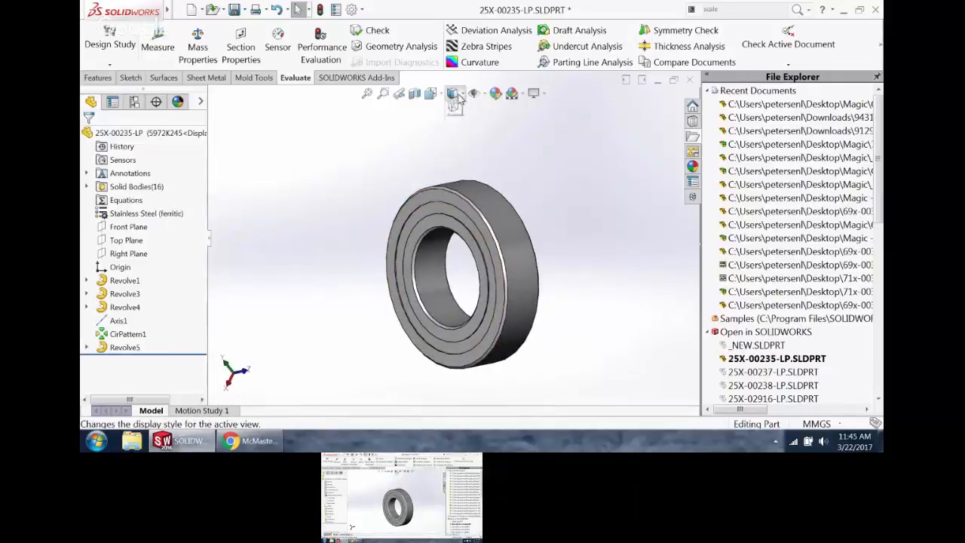
left_click(456, 163)
middle_click_drag(513, 200, 489, 180)
left_click(473, 94)
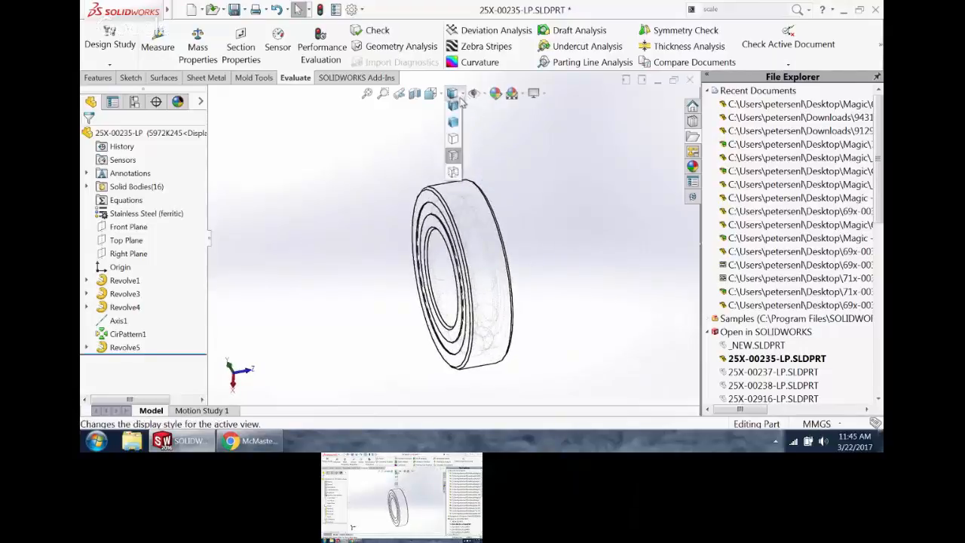
left_click(461, 120)
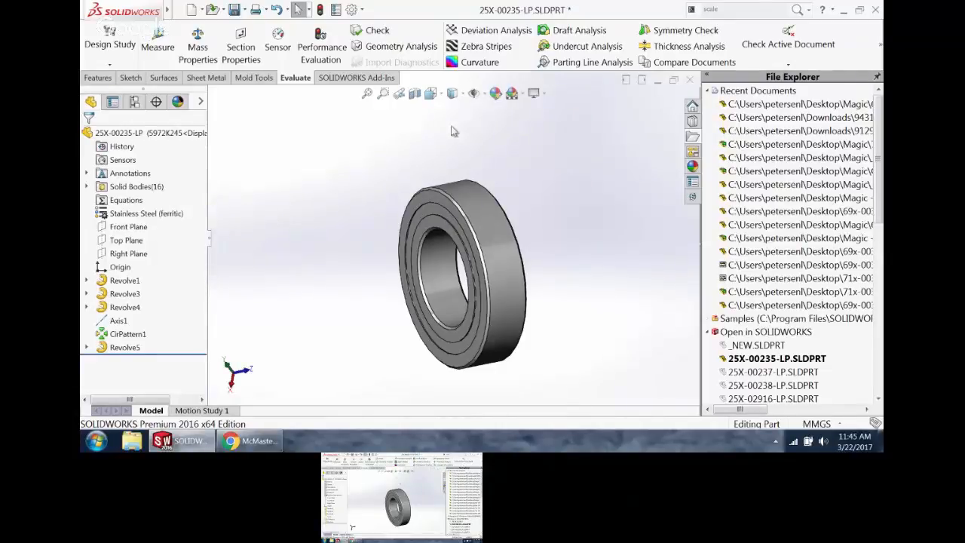
- Add a configuration named simplified to the bearing part and link display states to configurations
left_click(135, 102)
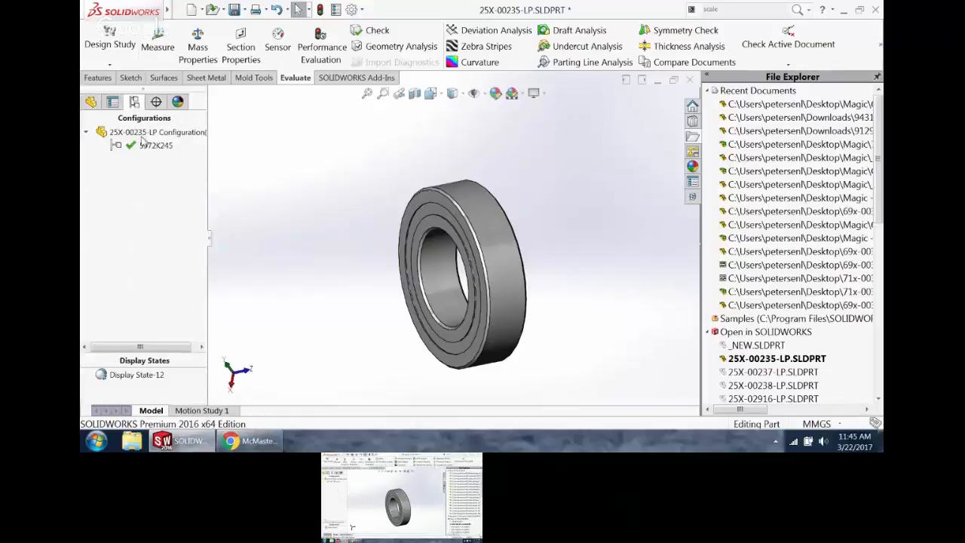
right_click(142, 133)
left_click(188, 235)
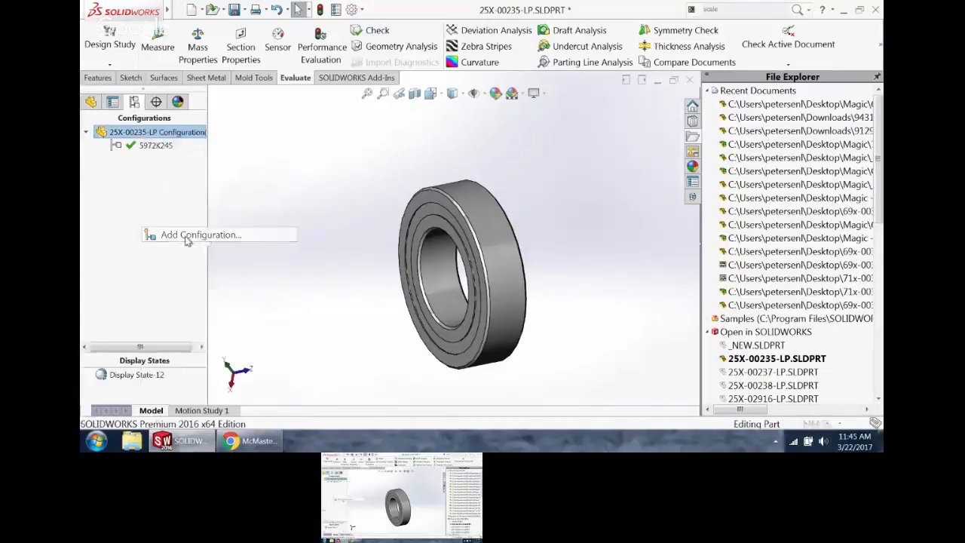
type("simpl")
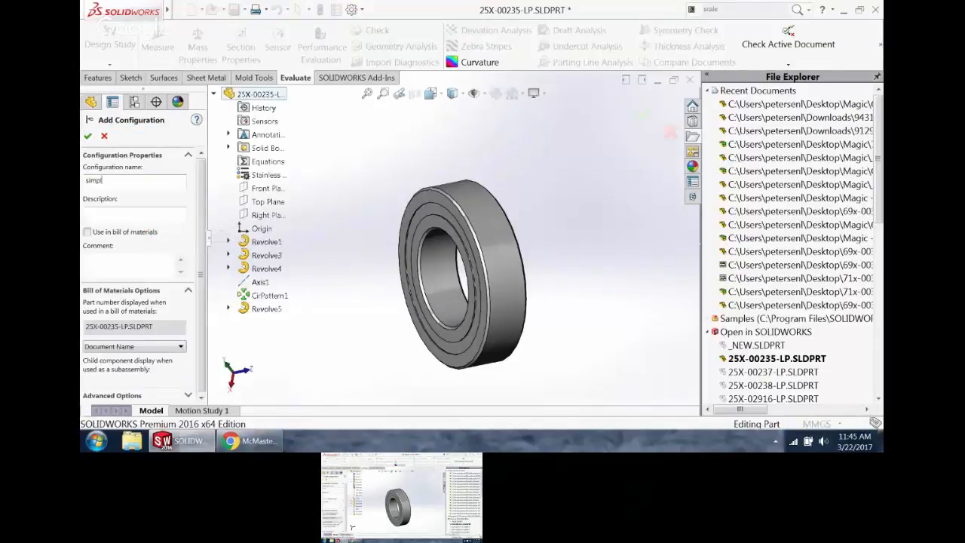
type("ified")
key("Return")
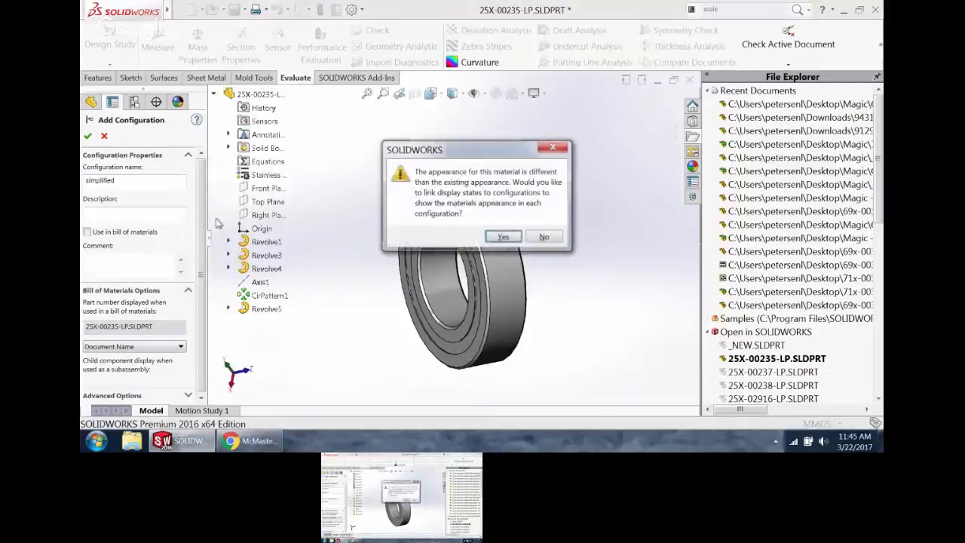
left_click(504, 237)
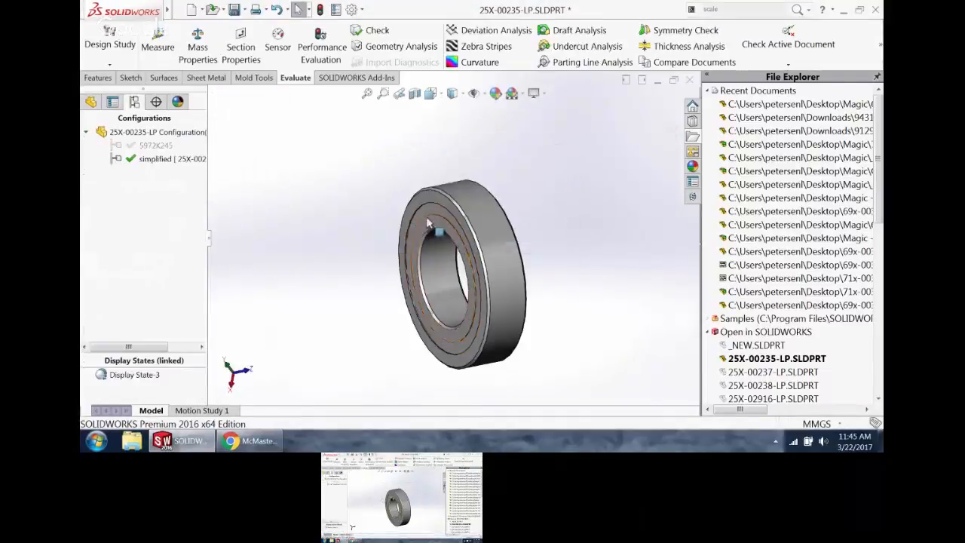
- Sketch the outer circular edge on the bearing's flat face and extrude it Up To Surface to the opposite face, merging the result
left_click(453, 200)
left_click(483, 170)
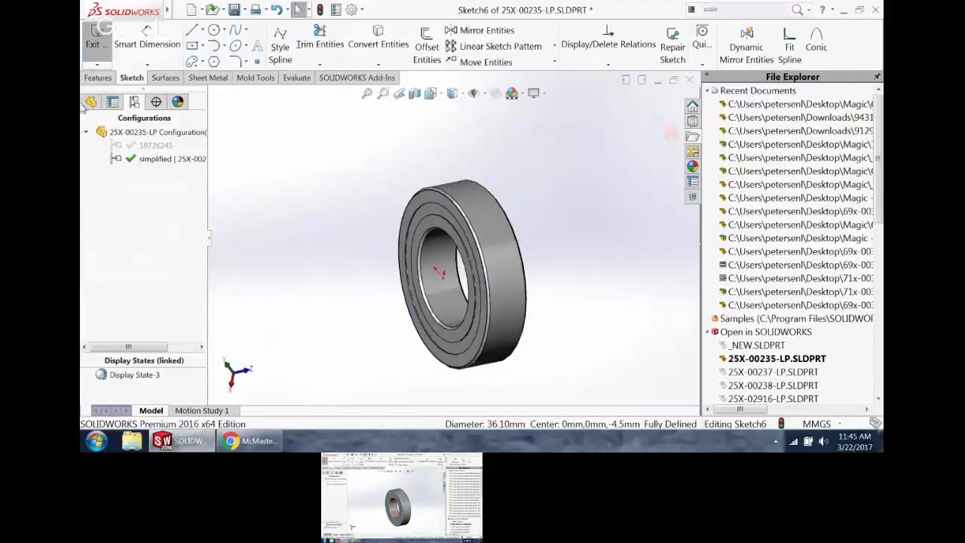
key("s")
left_click(367, 282)
left_click(480, 200)
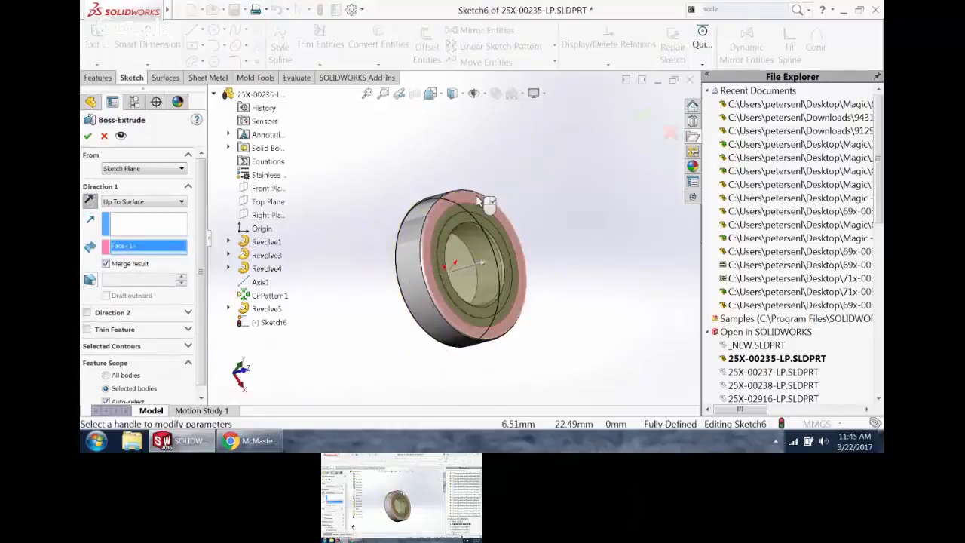
right_click(477, 199)
middle_click_drag(476, 200, 523, 166)
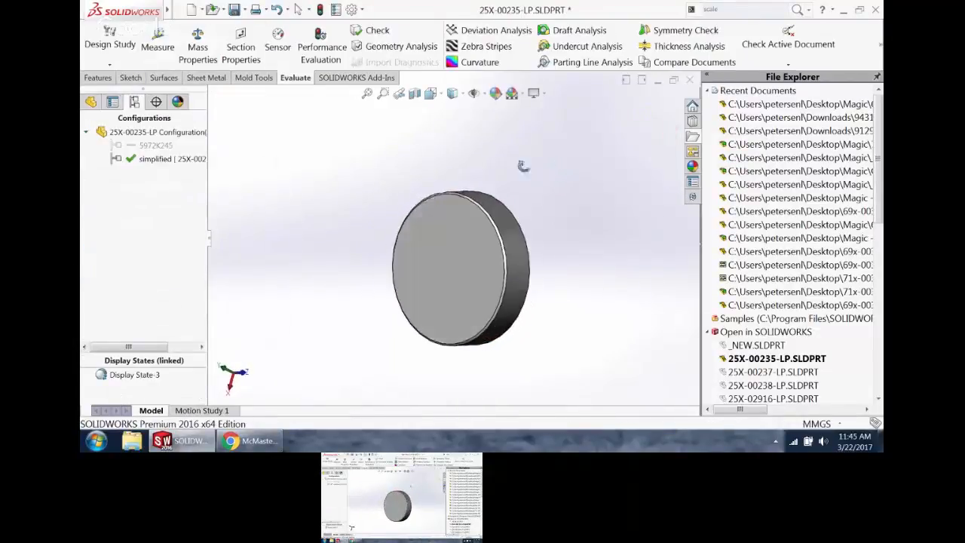
- Edit the extrusion's sketch to add the converted bore edge, keeping the bearing's centre hole open
left_click(91, 101)
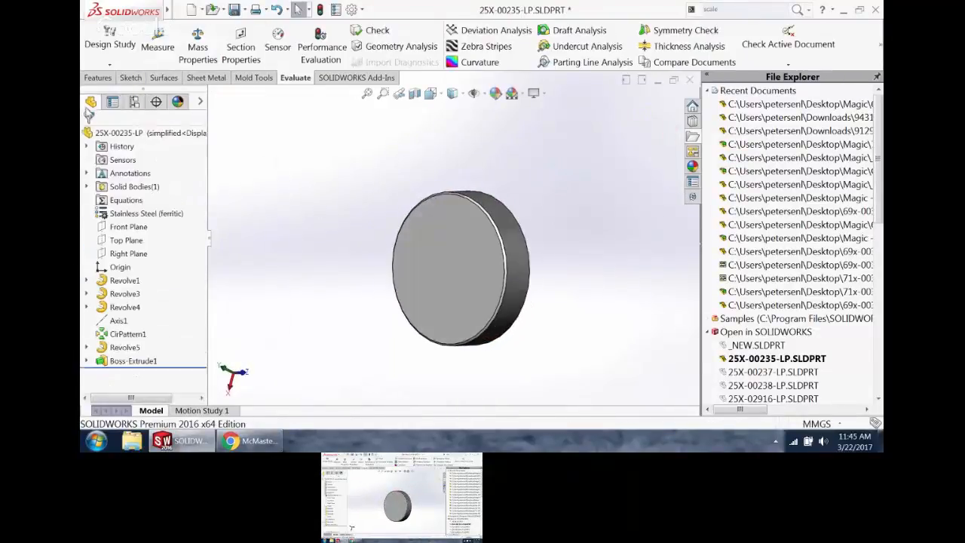
left_click(86, 362)
left_click(115, 374)
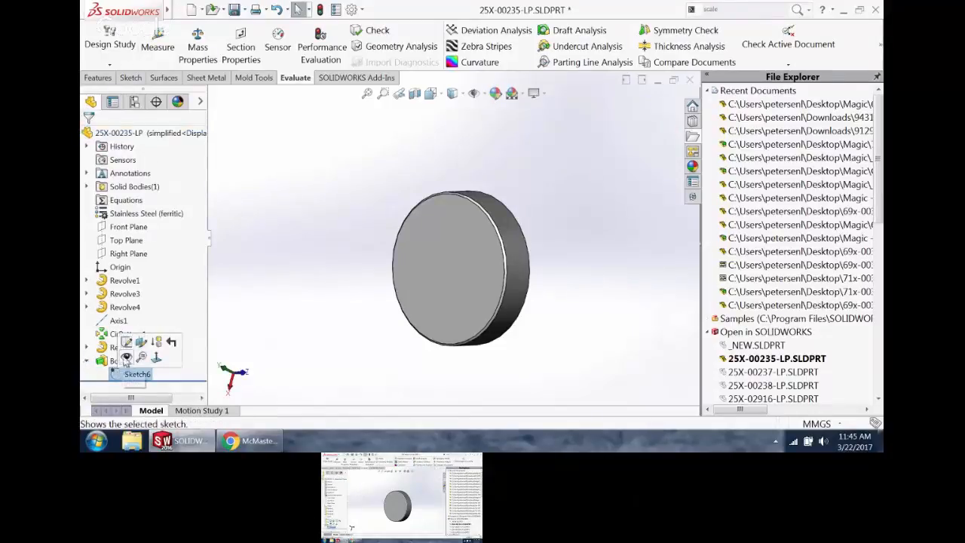
left_click(121, 343)
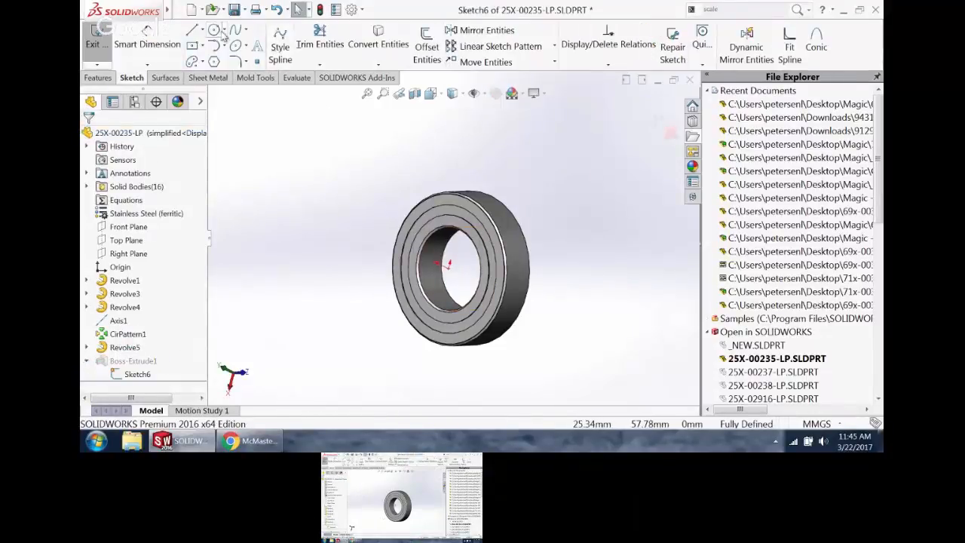
left_click(428, 246)
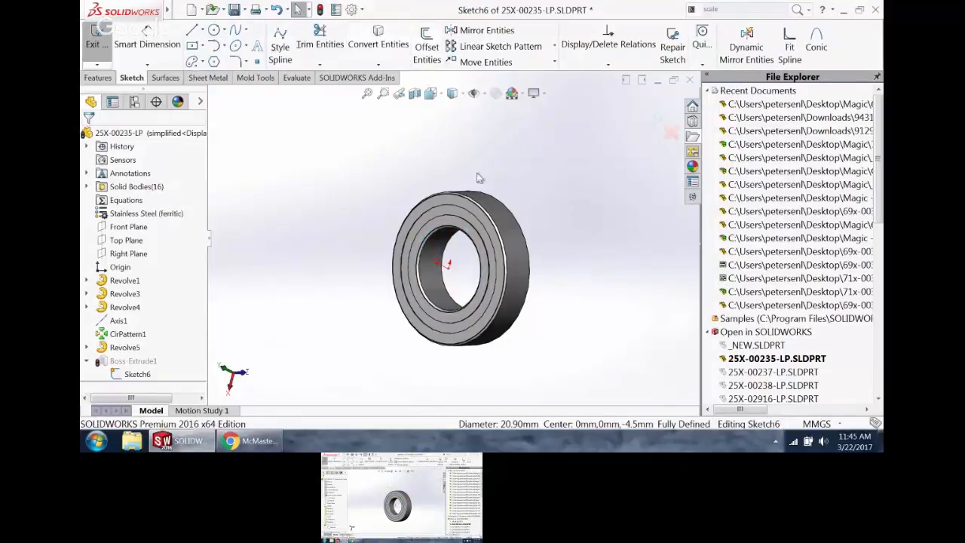
left_click(653, 120)
mouse_move(571, 223)
middle_mouse_down()
mouse_move(442, 252)
mouse_move(384, 199)
mouse_move(428, 211)
middle_mouse_up()
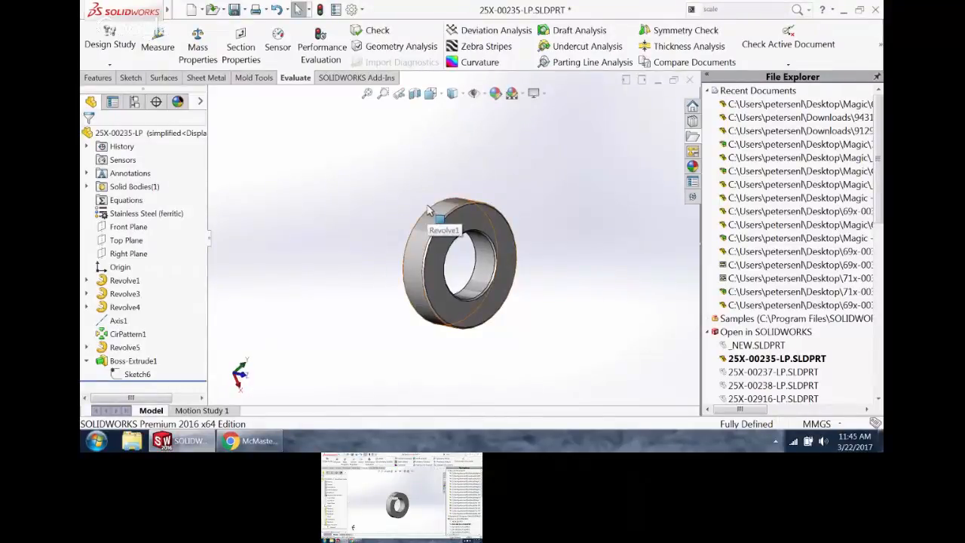
- Compare the bearing's two configurations by activating 5972K245 and switching back to simplified
left_click(134, 102)
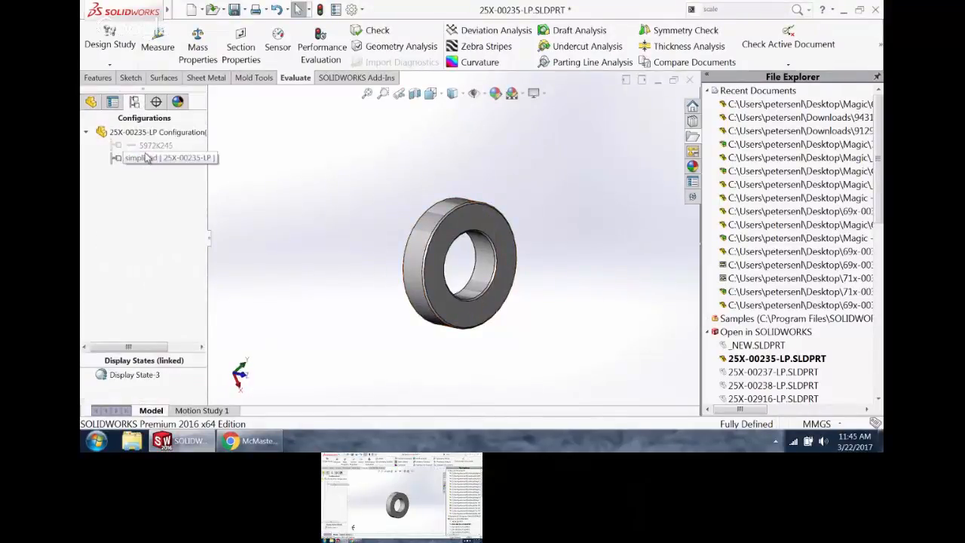
double_click(148, 145)
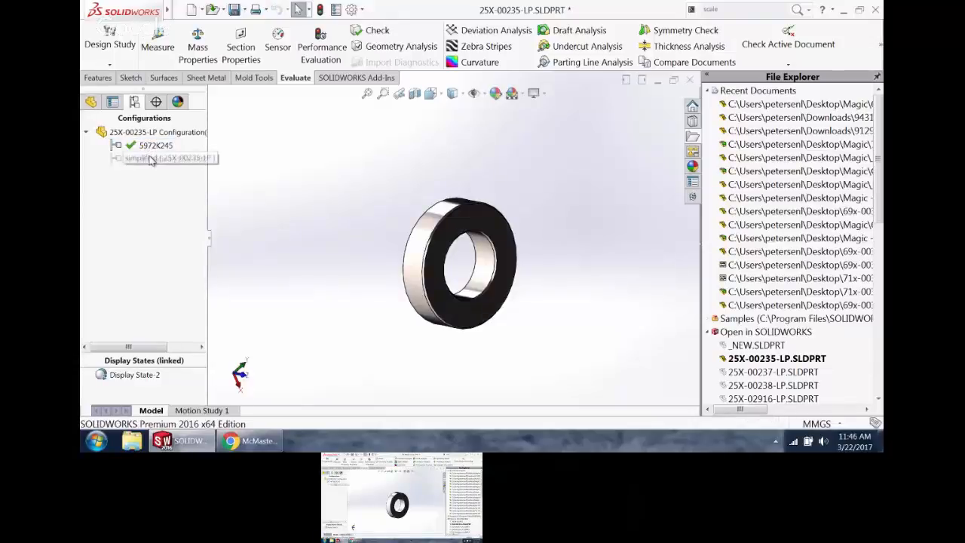
double_click(151, 159)
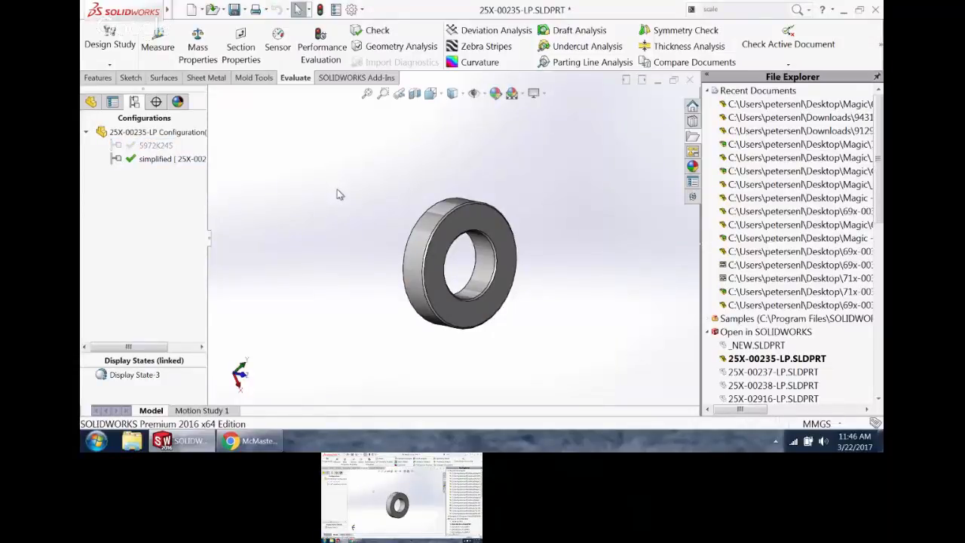
middle_click_drag(448, 186, 381, 175)
- Return to the 73X-01771-LP assembly, close Assembly Visualization, and save all modified documents
key("ctrl+Tab")
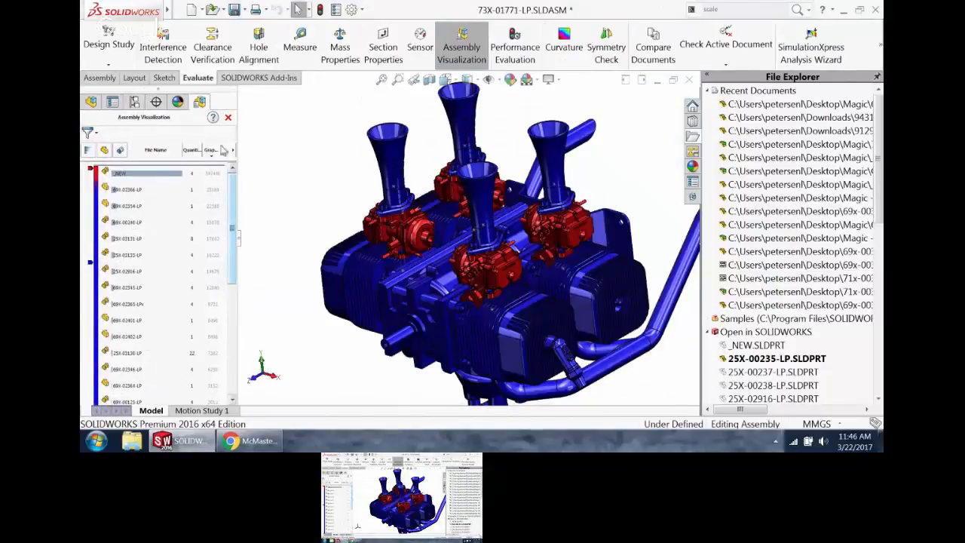
left_click(228, 117)
scroll(333, 181, "up", 2)
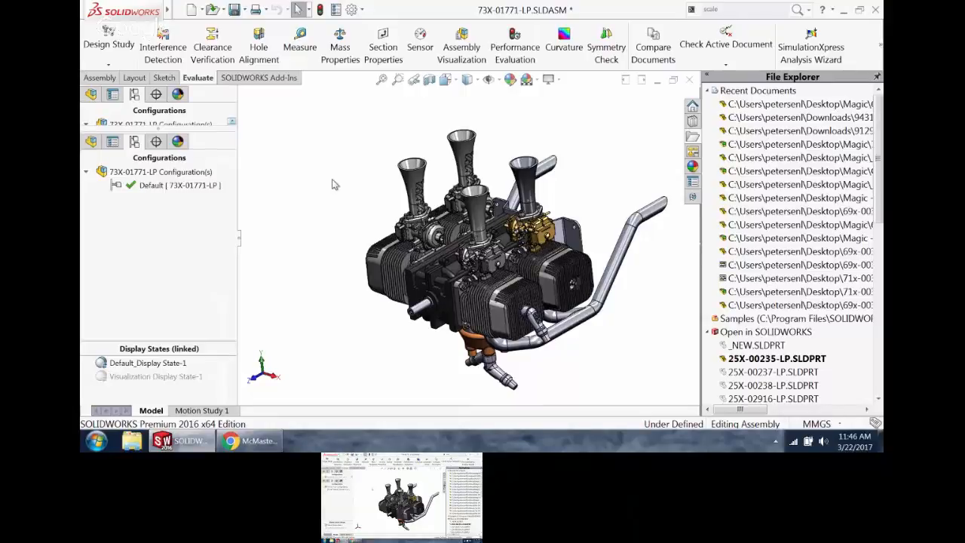
scroll(547, 262, "up", 4)
scroll(568, 269, "down", 4)
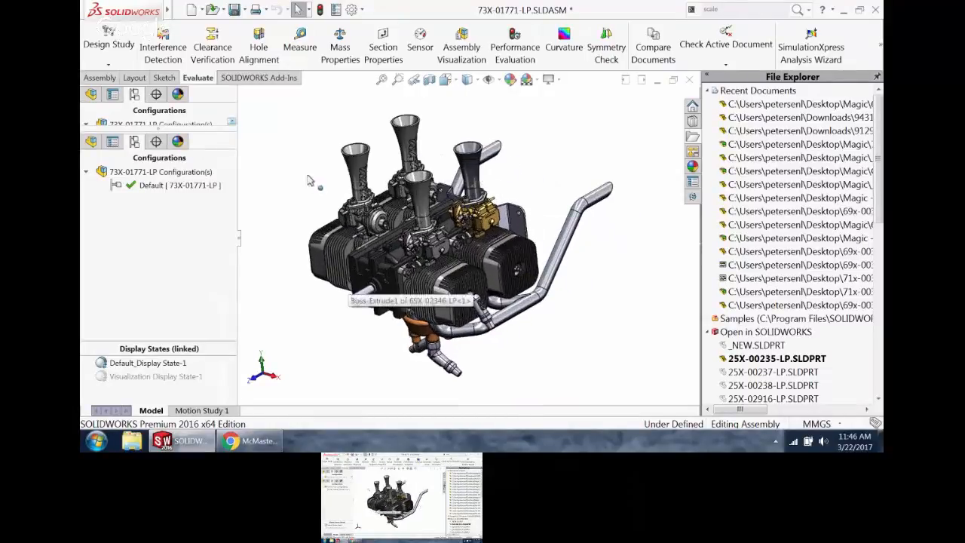
left_click(234, 9)
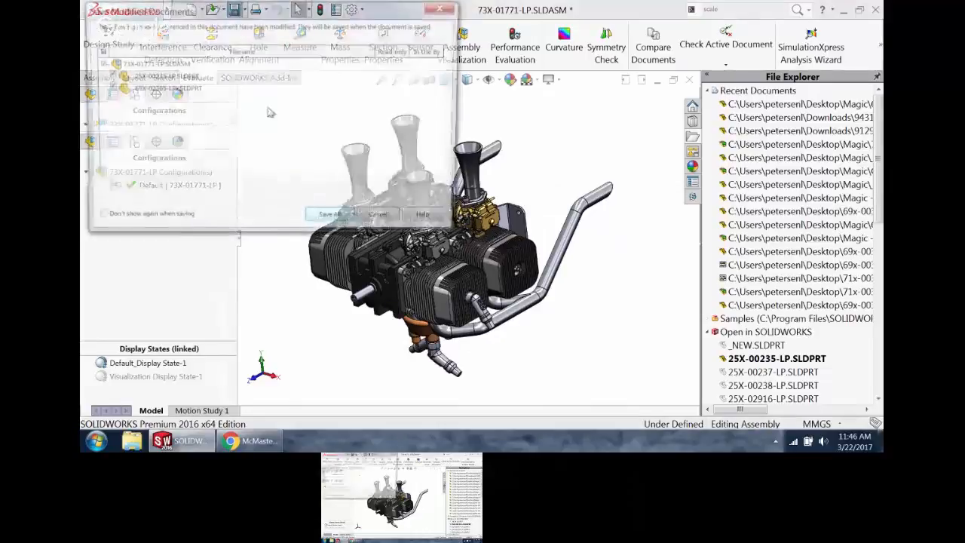
left_click(332, 215)
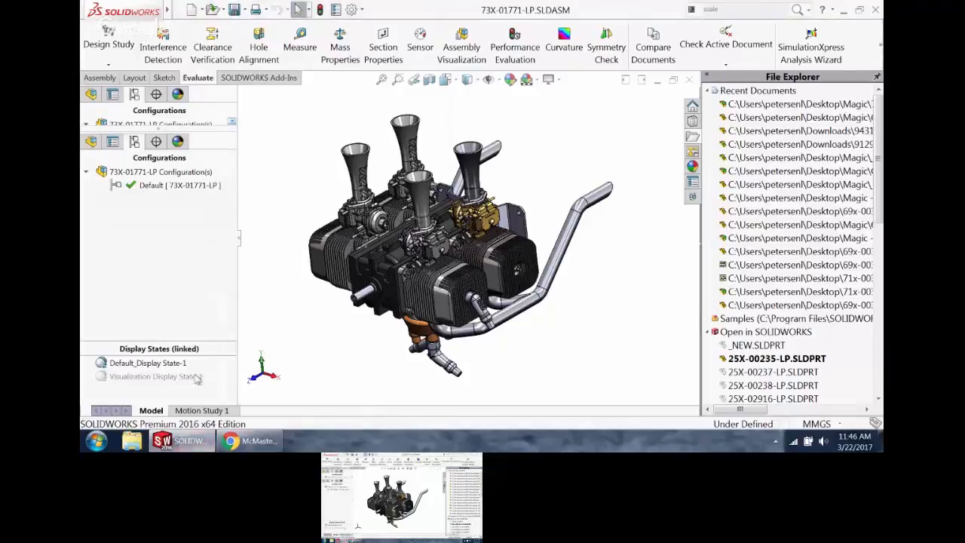
left_click(96, 441)
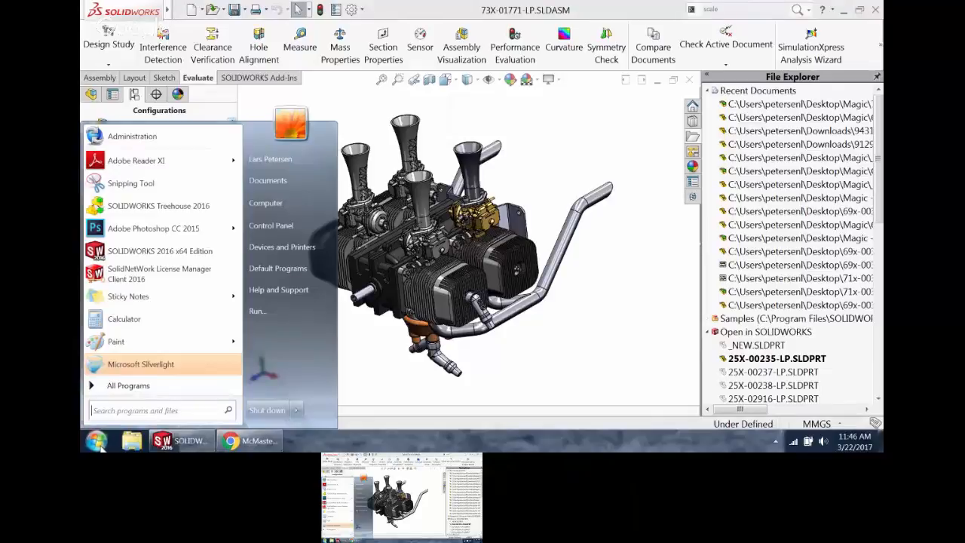
left_click(130, 387)
scroll(168, 326, "down", 6)
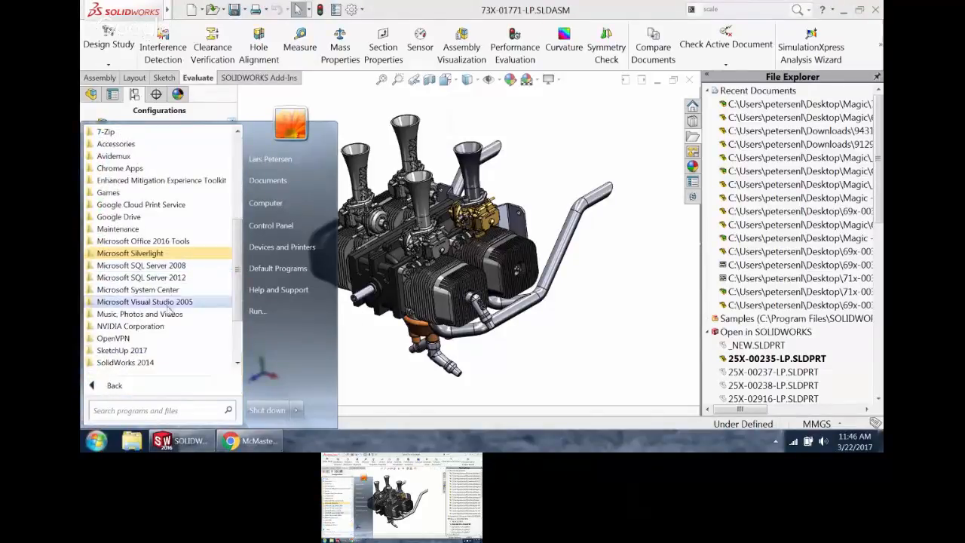
left_click(151, 290)
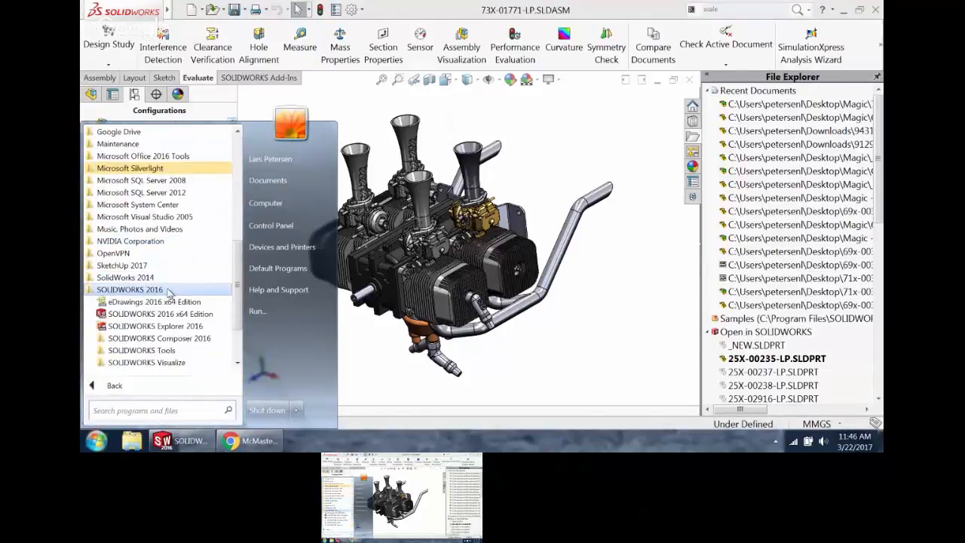
left_click(142, 350)
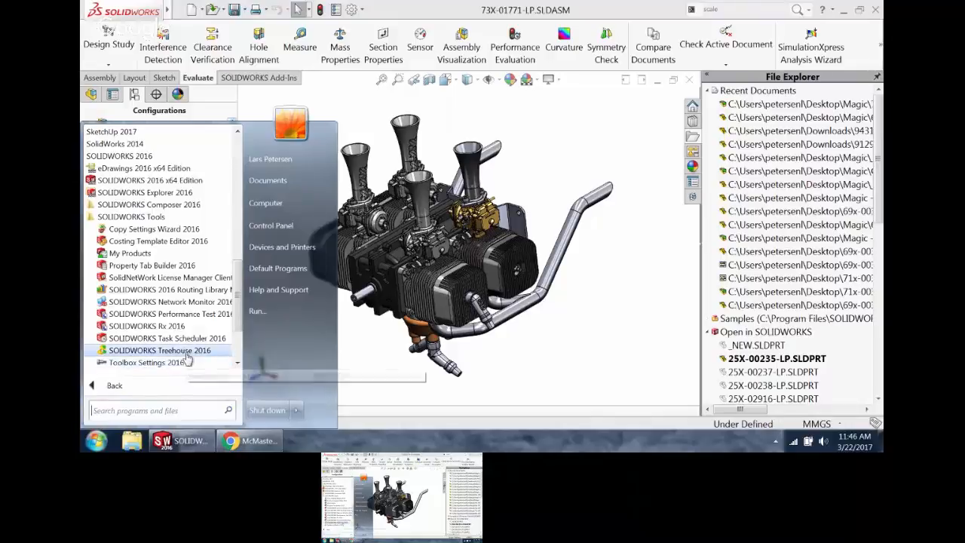
left_click(383, 391)
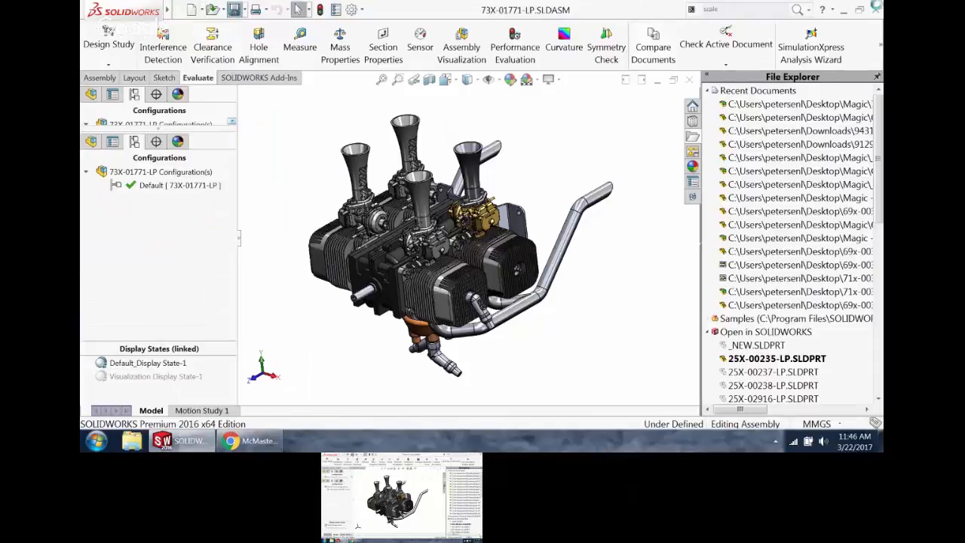
- Close SOLIDWORKS without saving the remaining changes, and launch SOLIDWORKS Treehouse 2016 from the SOLIDWORKS Tools
left_click(875, 9)
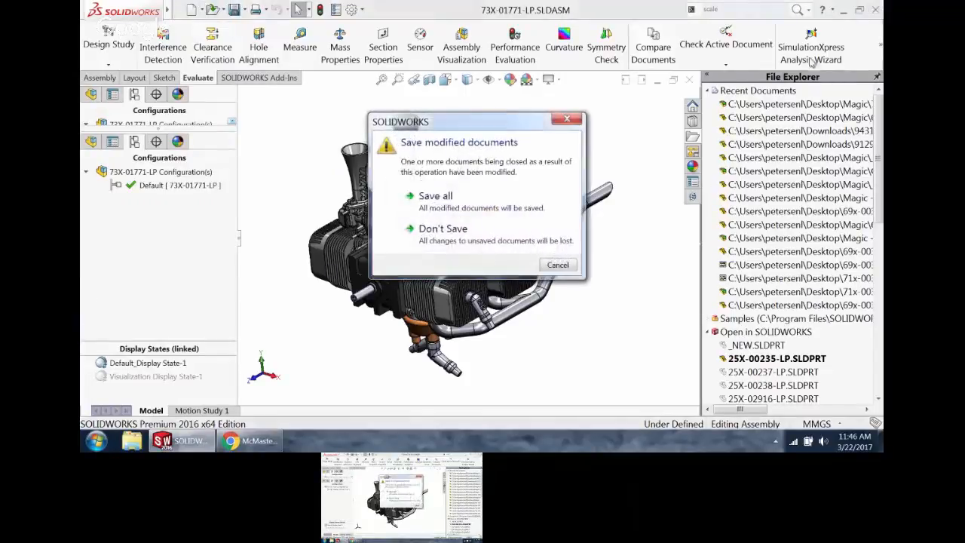
left_click(442, 227)
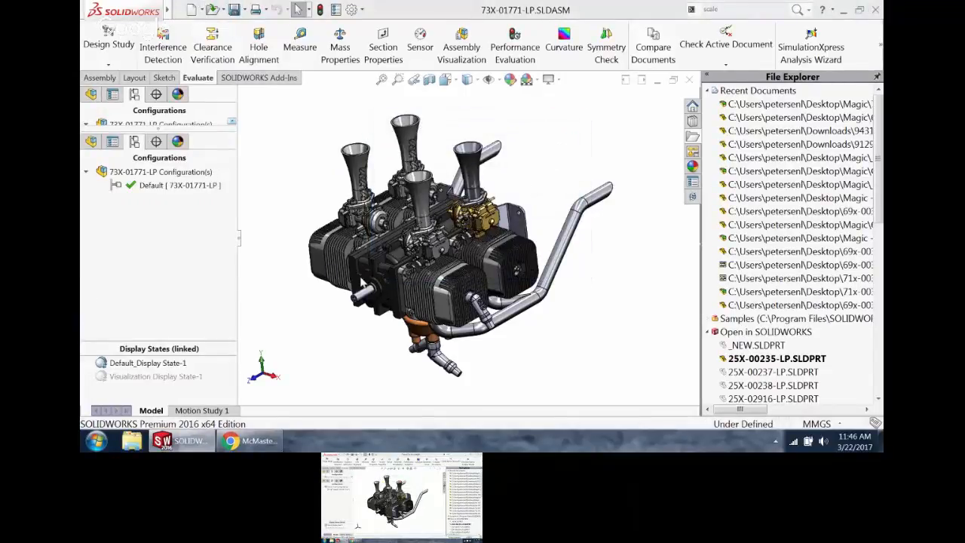
left_click(96, 442)
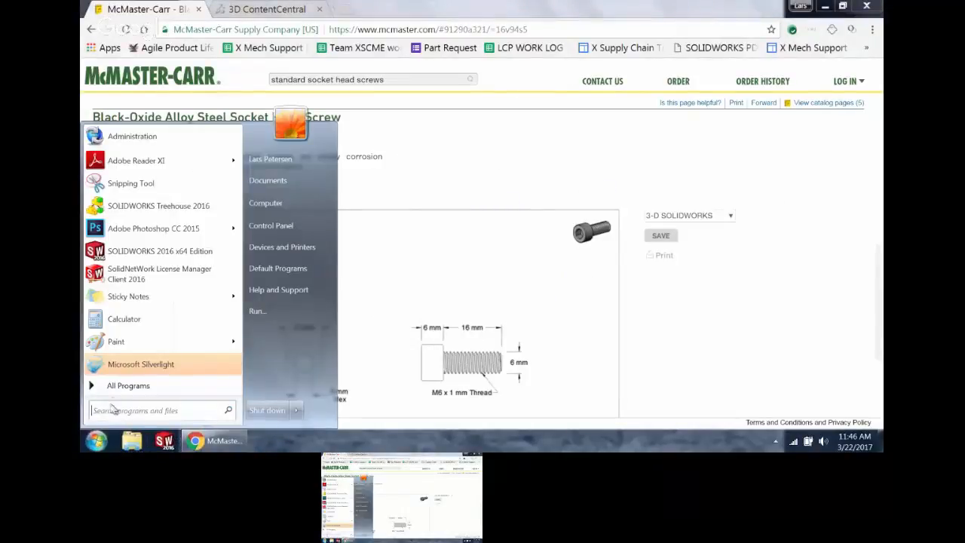
left_click(115, 387)
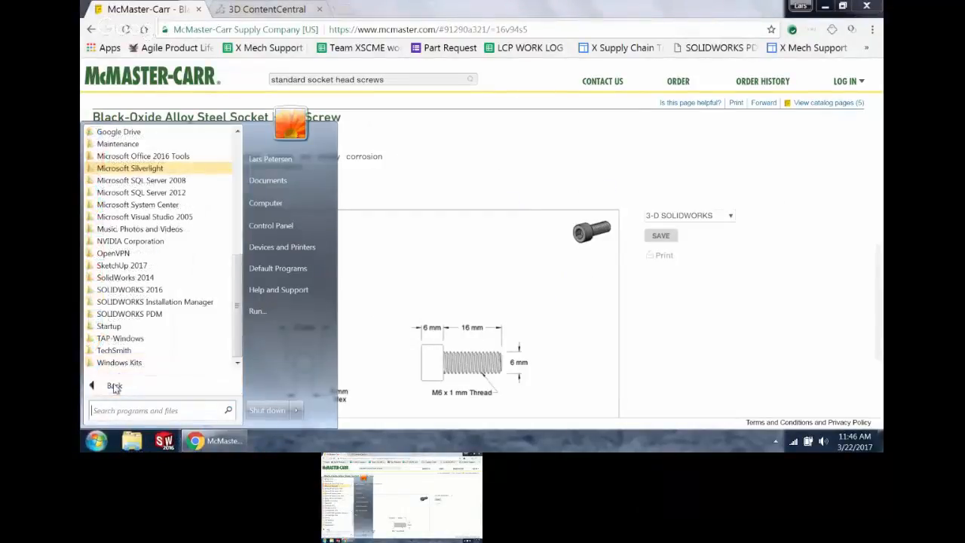
left_click(168, 294)
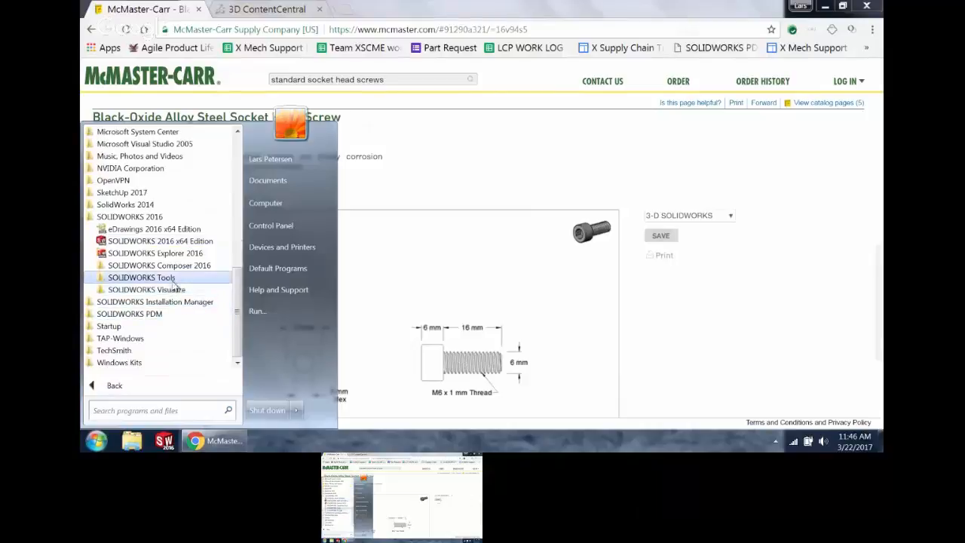
left_click(173, 285)
left_click(187, 356)
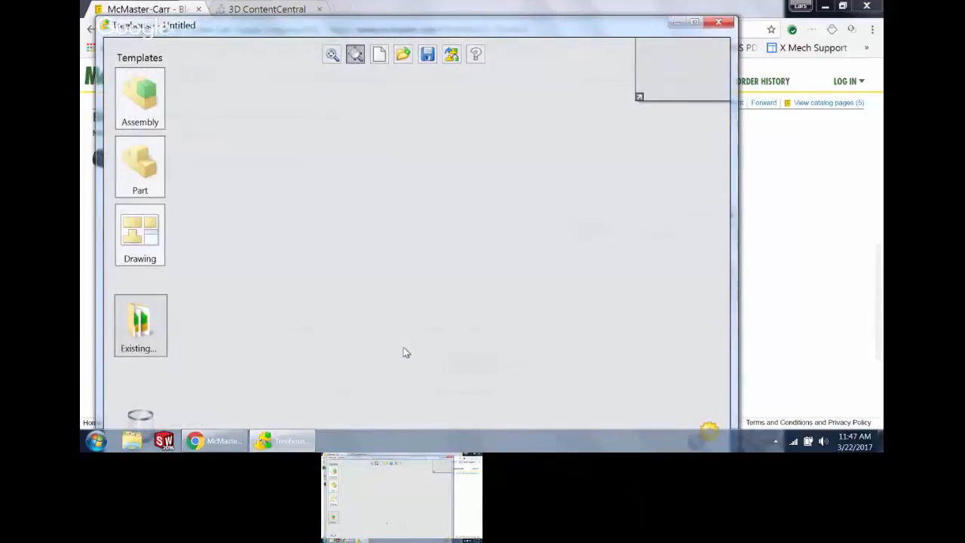
- Move the Treehouse window aside, browse to the Desktop's Magic - Copy folder in Windows Explorer, and select 73X-01771-LP.SLDASM
left_click_drag(442, 28, 561, 13)
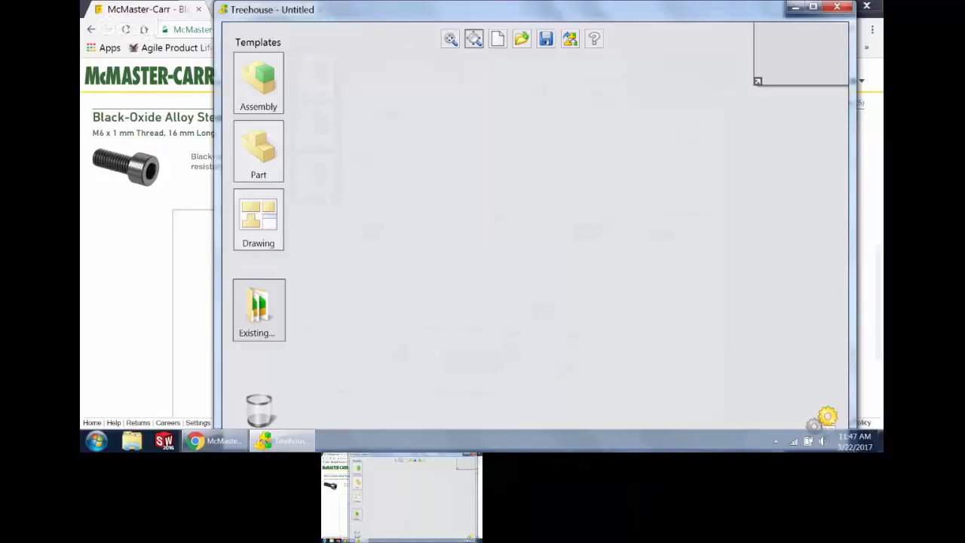
left_click(131, 443)
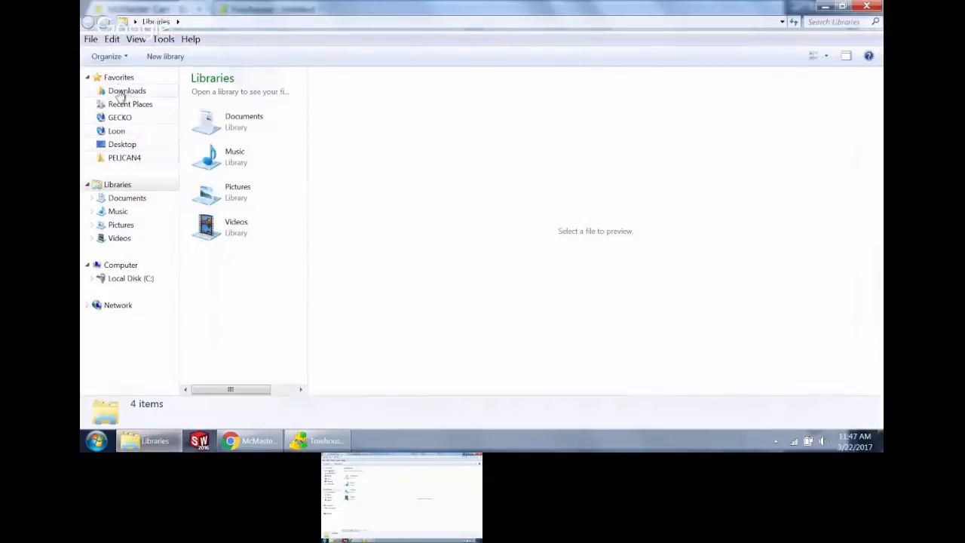
left_click(123, 144)
left_click_drag(300, 117, 315, 291)
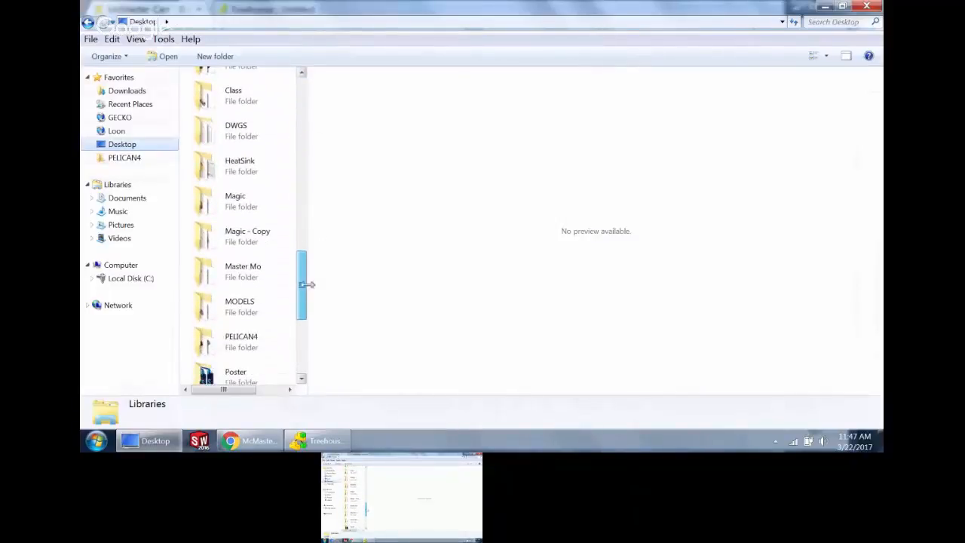
double_click(266, 245)
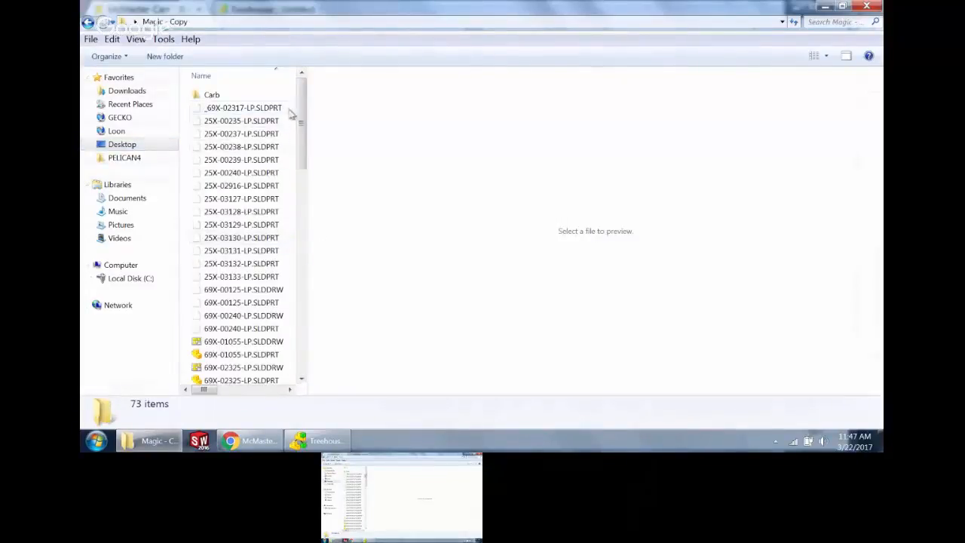
left_click_drag(301, 125, 276, 316)
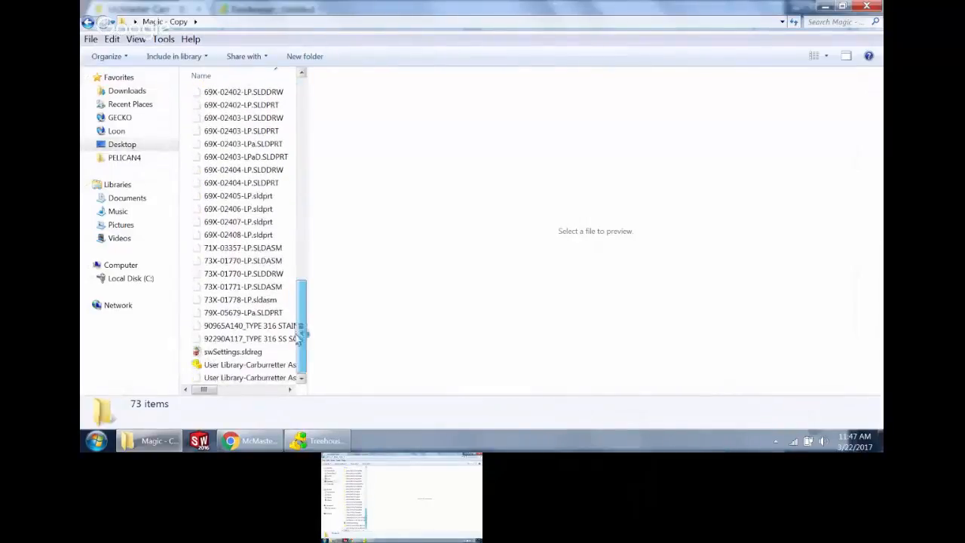
left_click(260, 287)
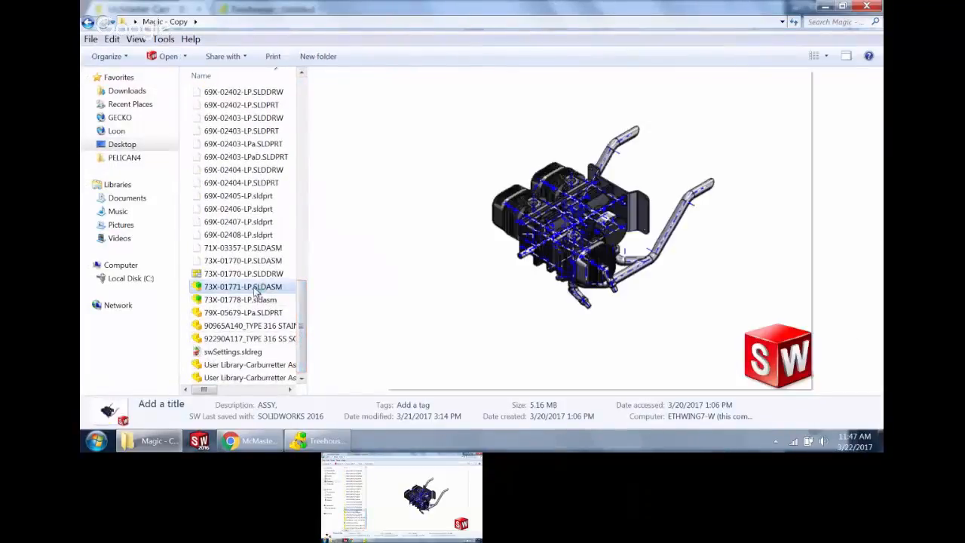
- Load 73X-01771-LP.SLDASM from the Desktop's Magic folder into Treehouse, with the Explorer window restored down for the transfer and minimized at the end
left_click_drag(535, 11, 692, 243)
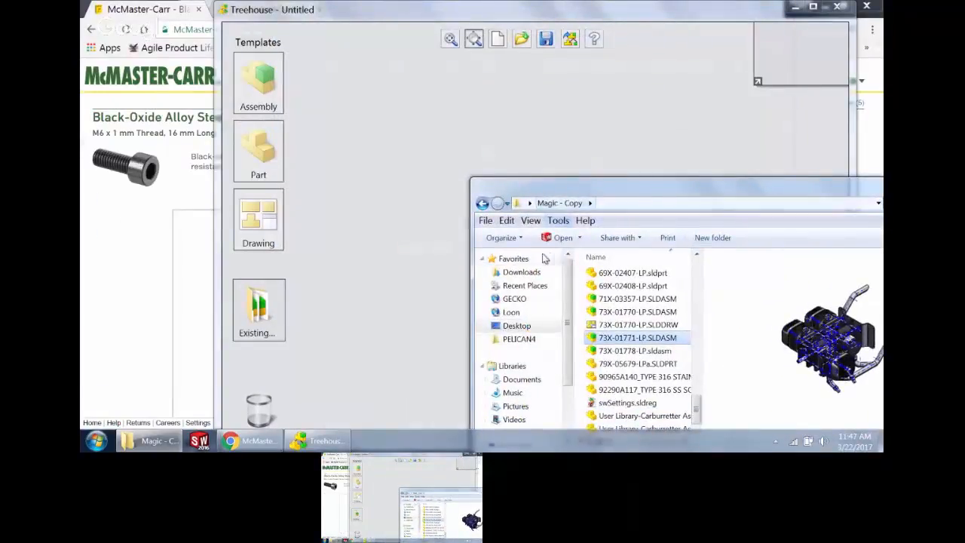
left_click(561, 206)
left_click(482, 204)
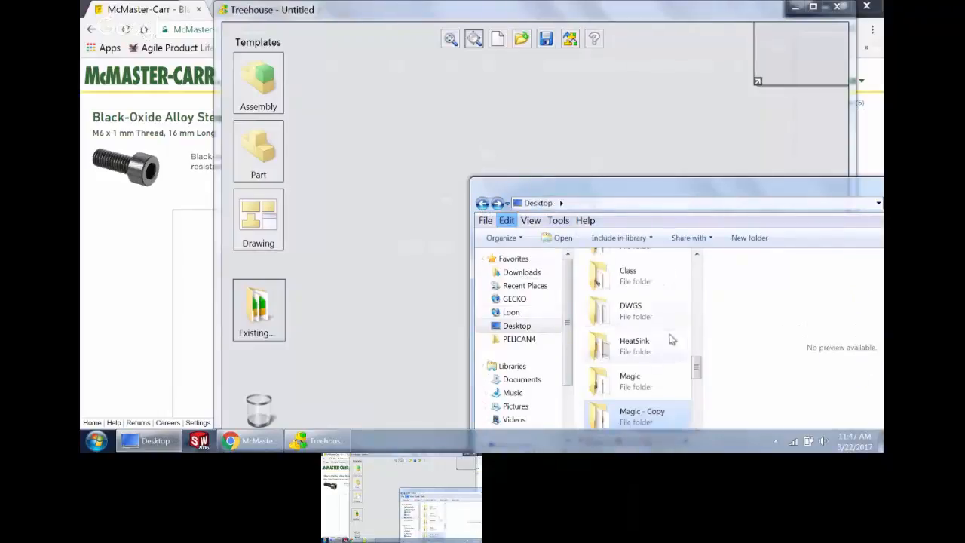
double_click(637, 377)
left_click_drag(697, 271, 697, 410)
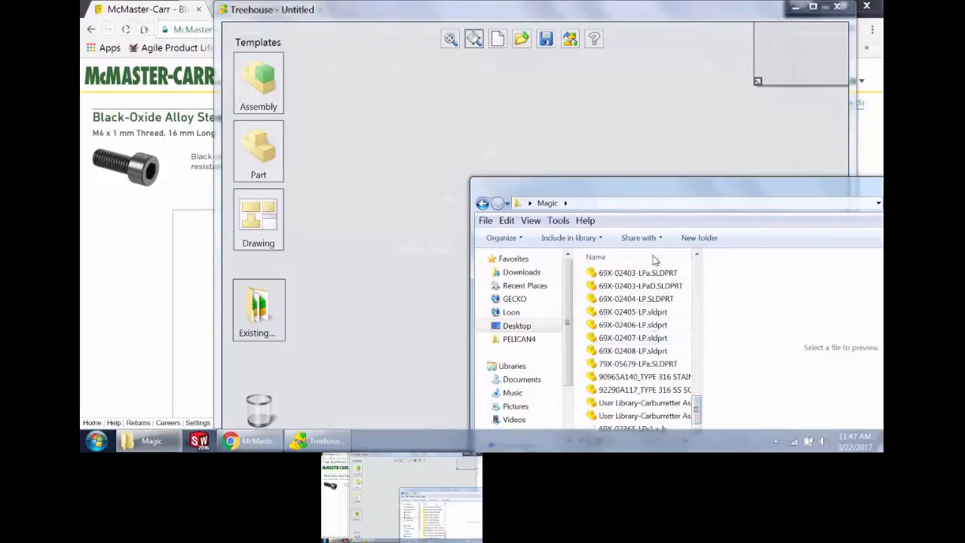
left_click_drag(658, 188, 478, 22)
left_click_drag(513, 260, 517, 108)
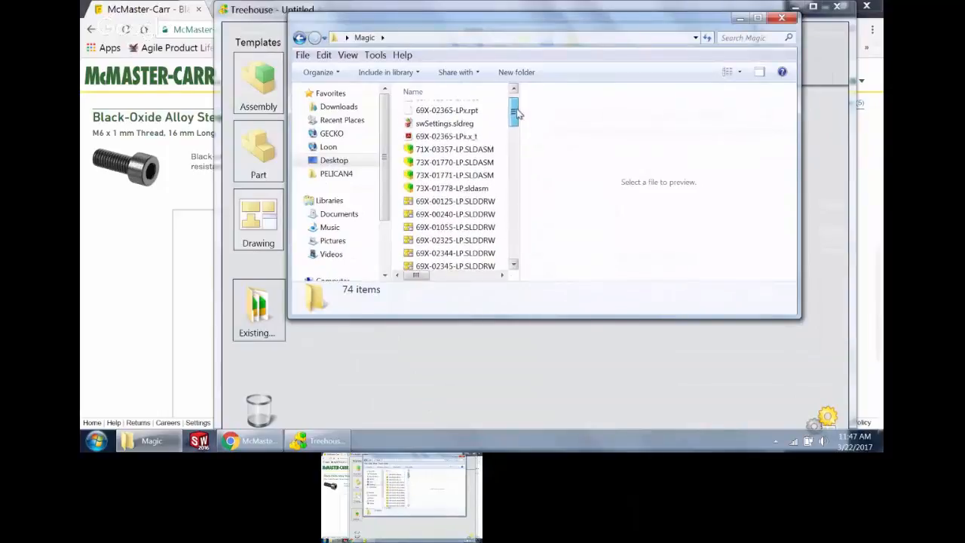
left_click(459, 174)
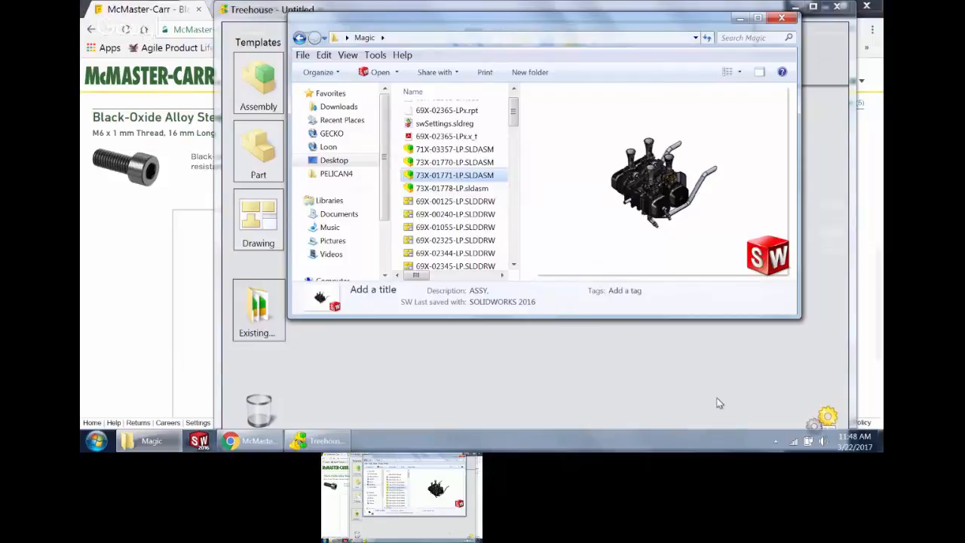
left_click(741, 17)
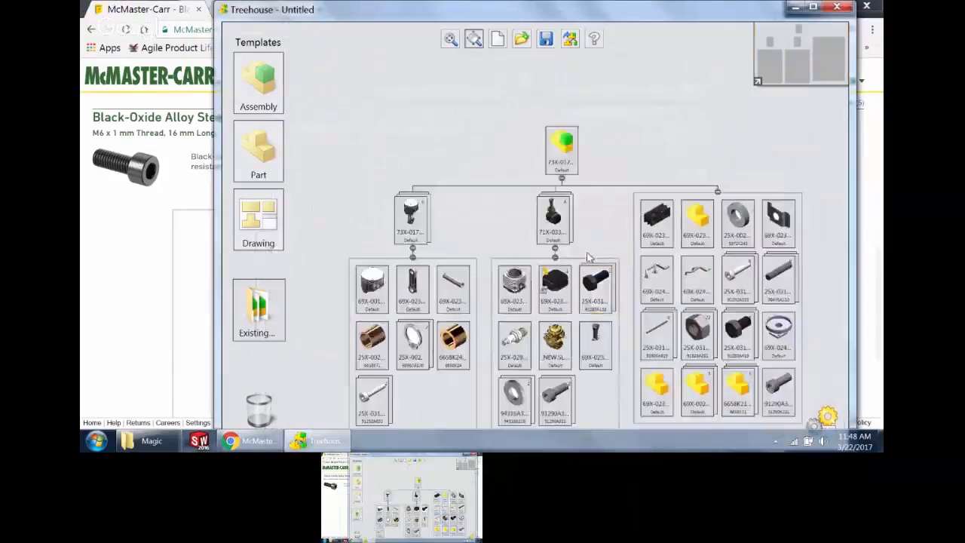
- Examine the assembly hierarchy and view the custom properties of the 25X-00238-LP retaining ring without changing them
scroll(587, 252, "down", 2)
middle_click_drag(604, 270, 559, 191)
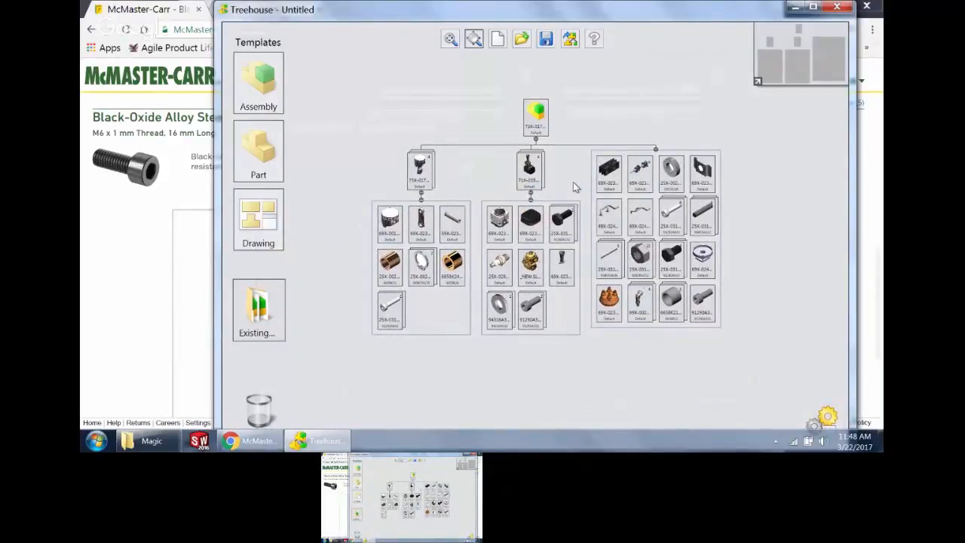
scroll(424, 173, "up", 2)
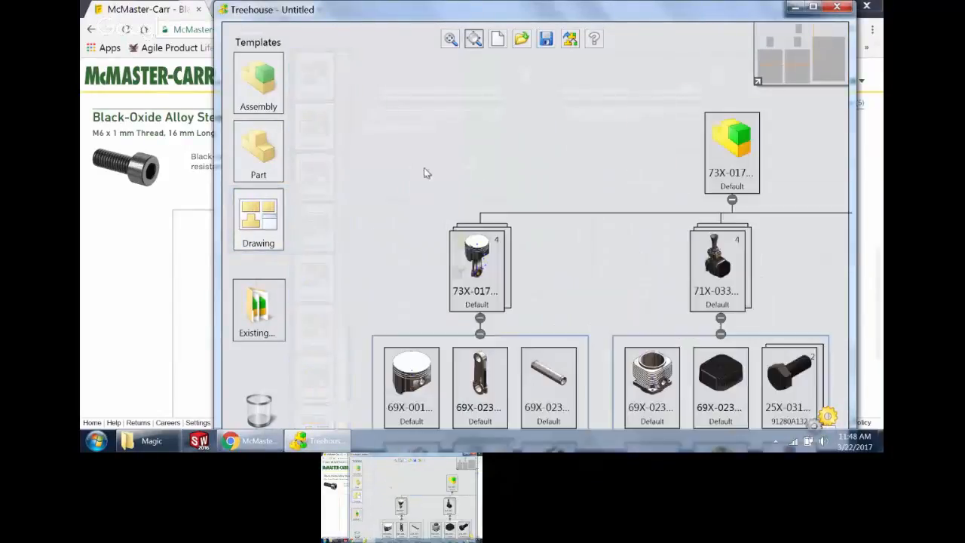
scroll(564, 424, "down", 4)
middle_click_drag(574, 318, 466, 83)
scroll(458, 240, "up", 3)
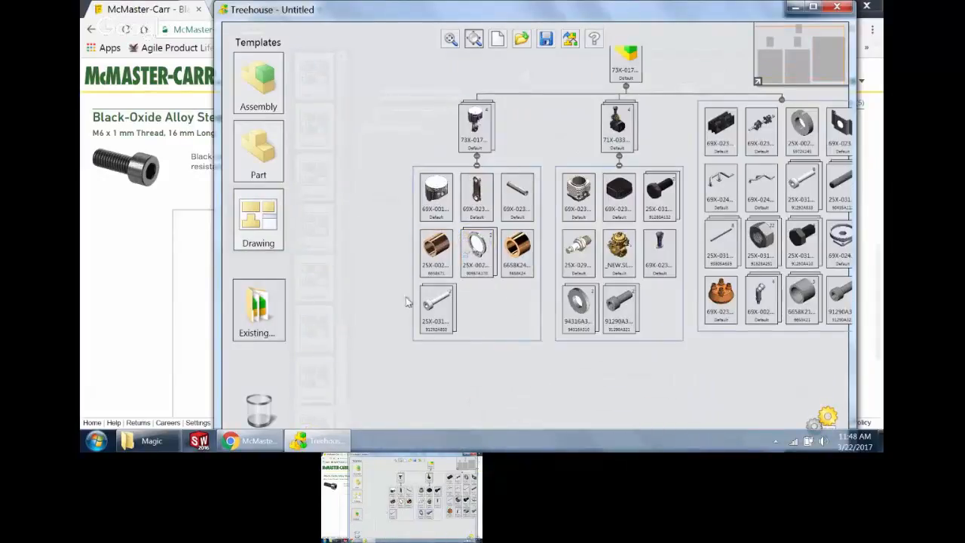
double_click(467, 246)
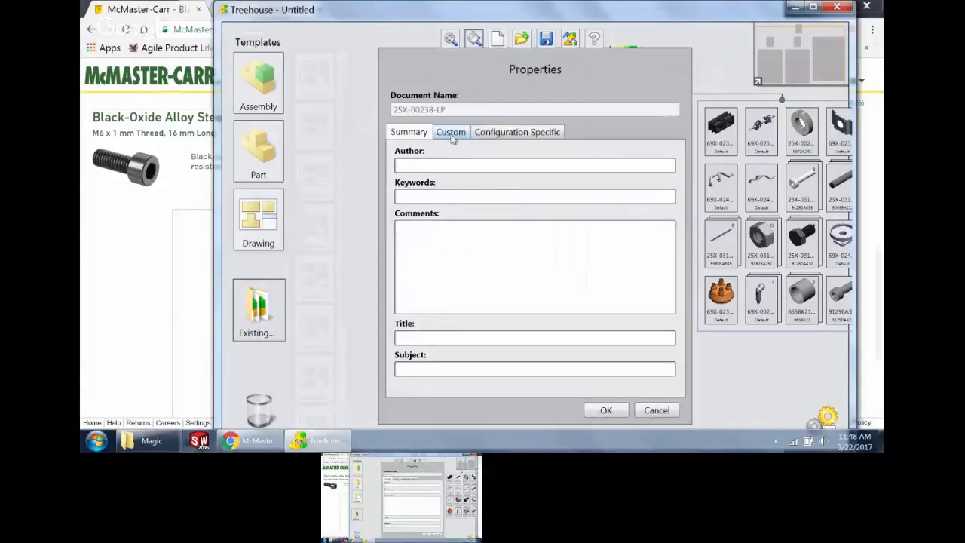
left_click(451, 134)
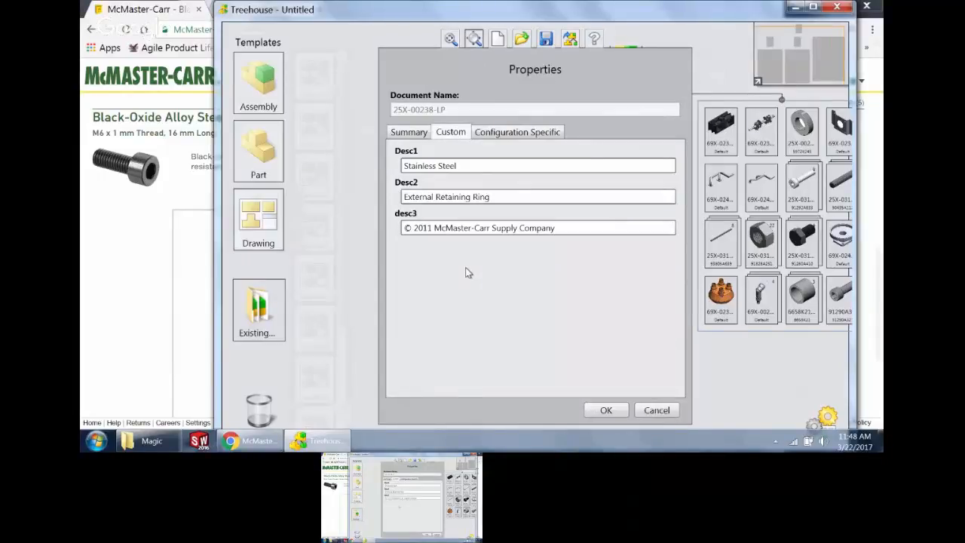
left_click(657, 410)
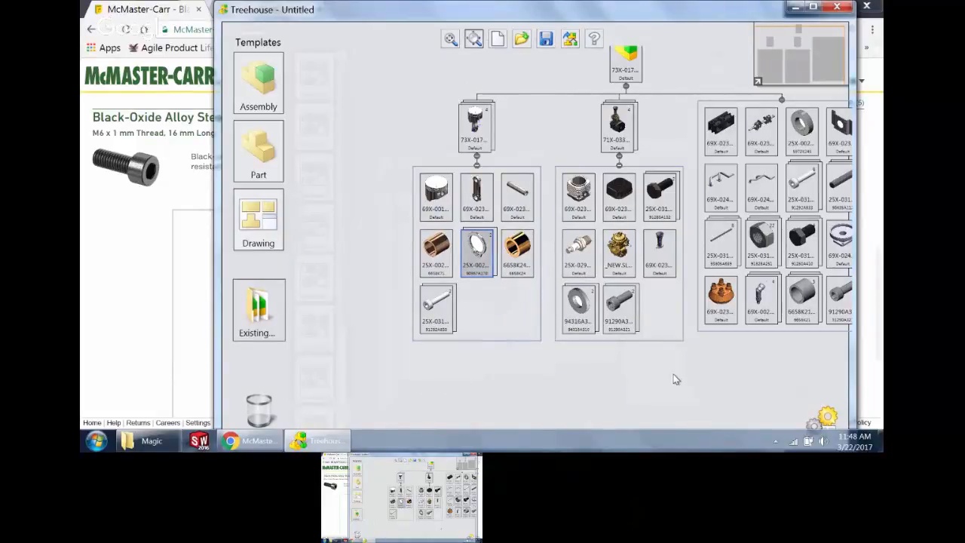
- Add a new subassembly from the template beneath the top-level assembly, and place two new template parts inside it
scroll(734, 226, "down", 2)
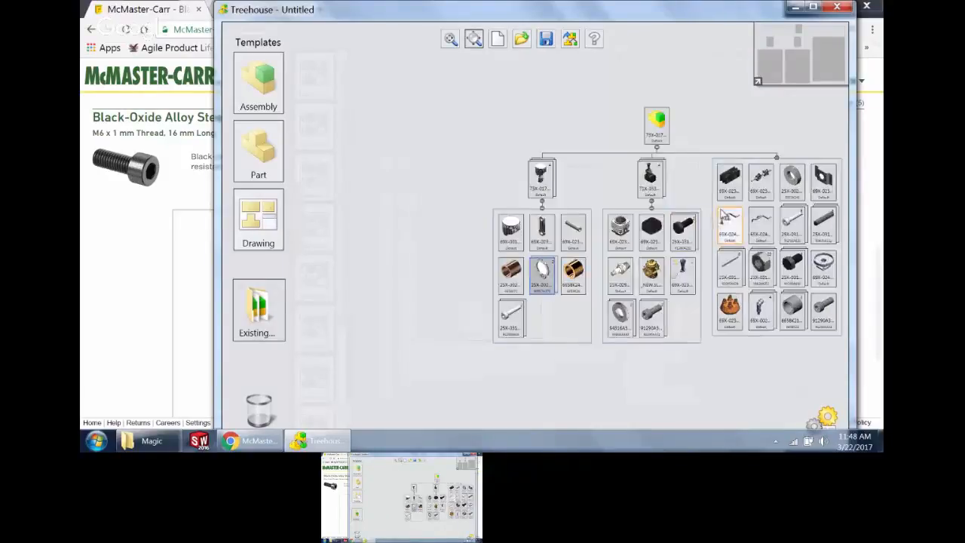
left_click_drag(715, 216, 565, 159)
scroll(543, 163, "up", 3)
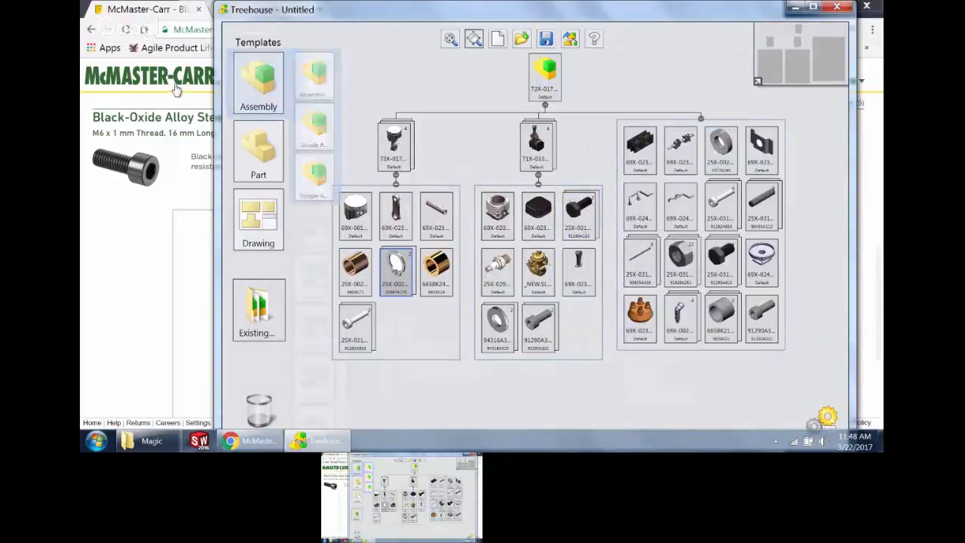
left_click_drag(505, 69, 543, 74)
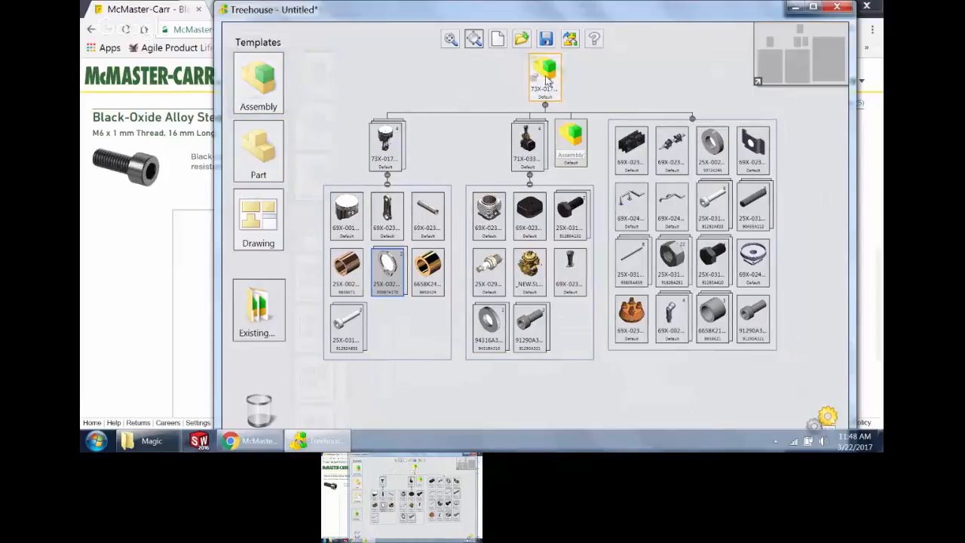
mouse_move(265, 172)
left_click_drag(265, 172, 571, 140)
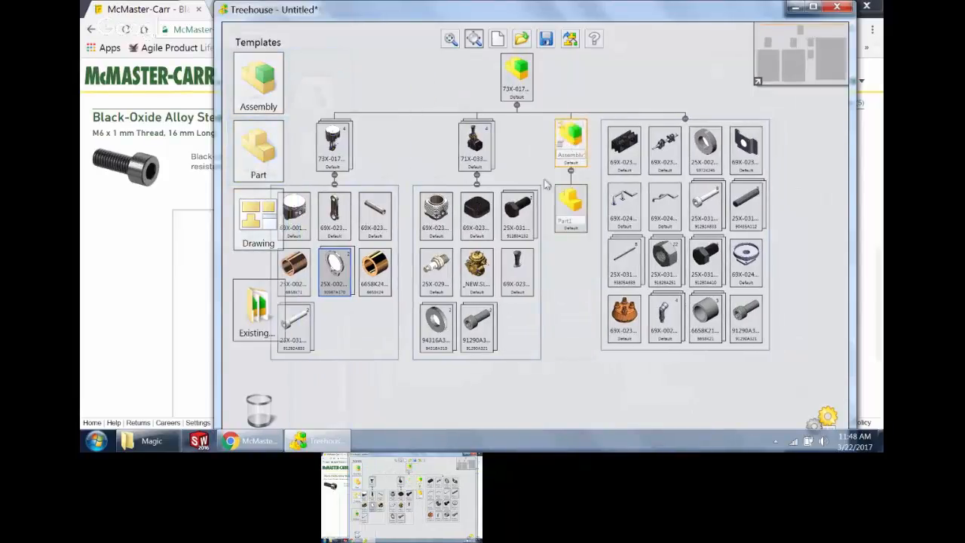
left_click_drag(259, 149, 571, 140)
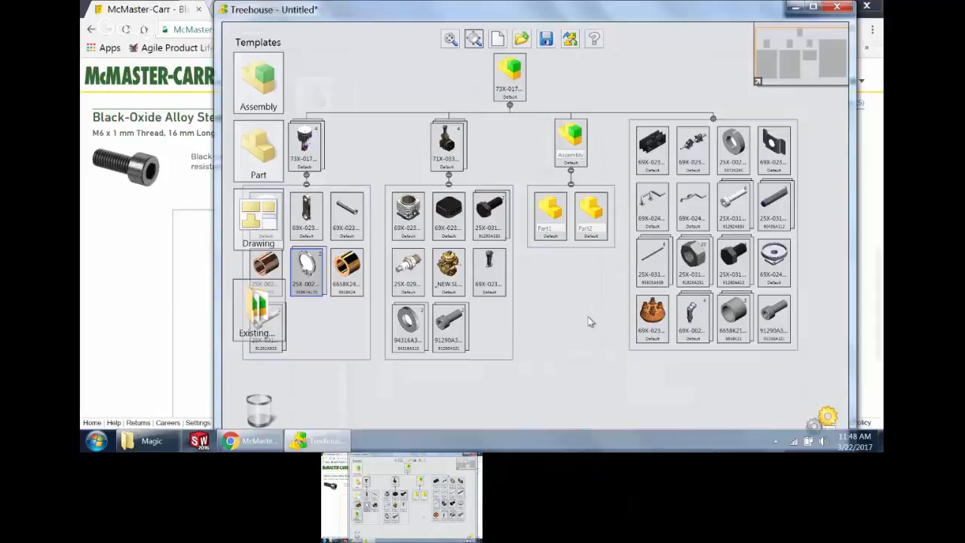
- Close Treehouse without saving the assembly hierarchy
scroll(564, 327, "down", 3)
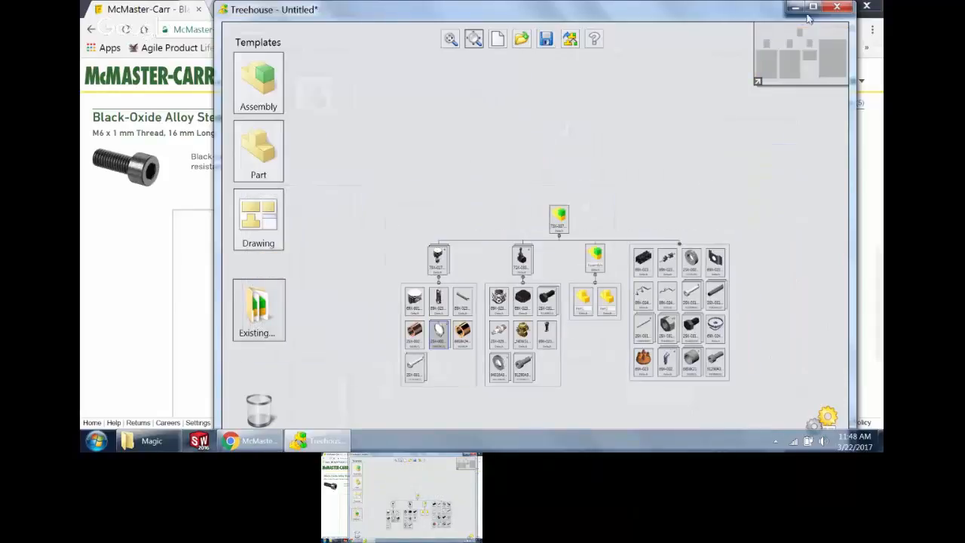
left_click(843, 9)
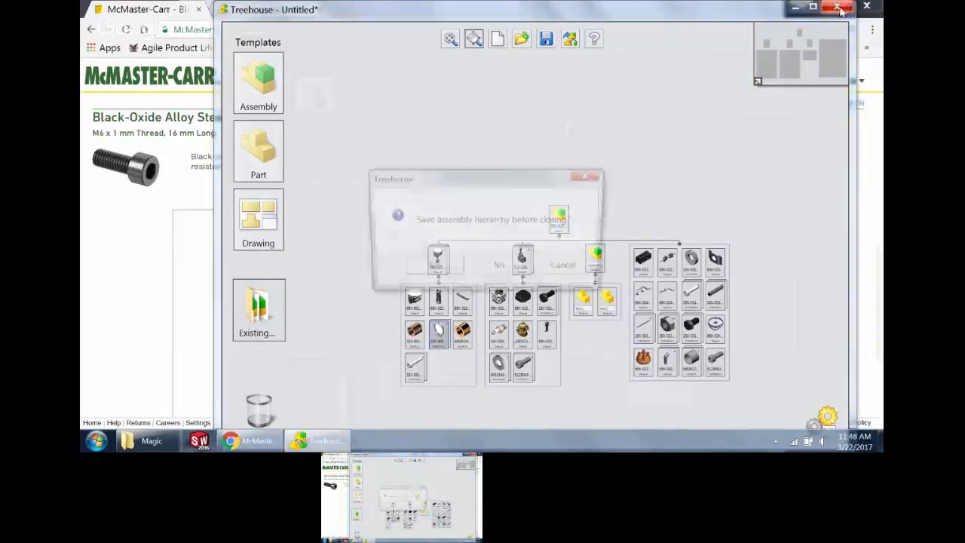
left_click(500, 268)
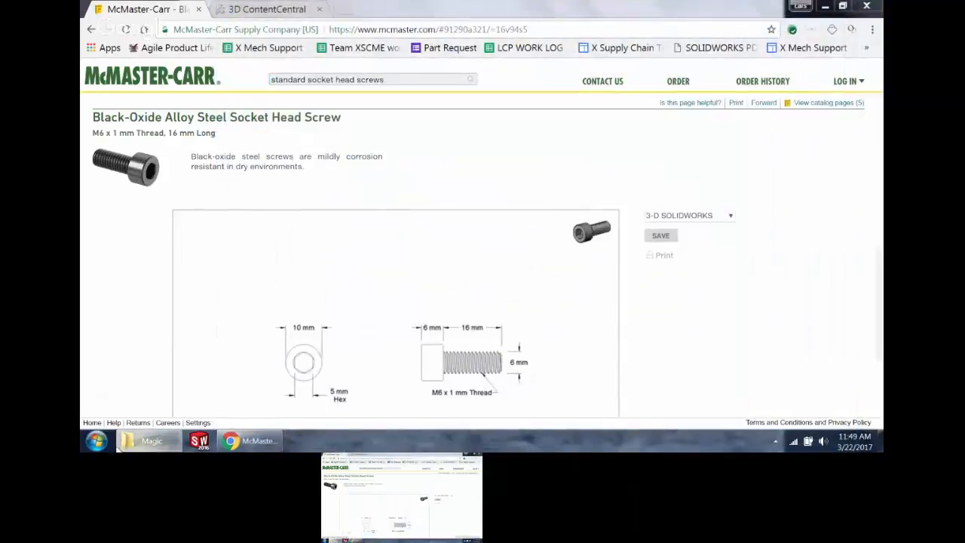
- Launch the SOLIDWORKS Task Scheduler from the SOLIDWORKS 2016 tools
left_click(96, 441)
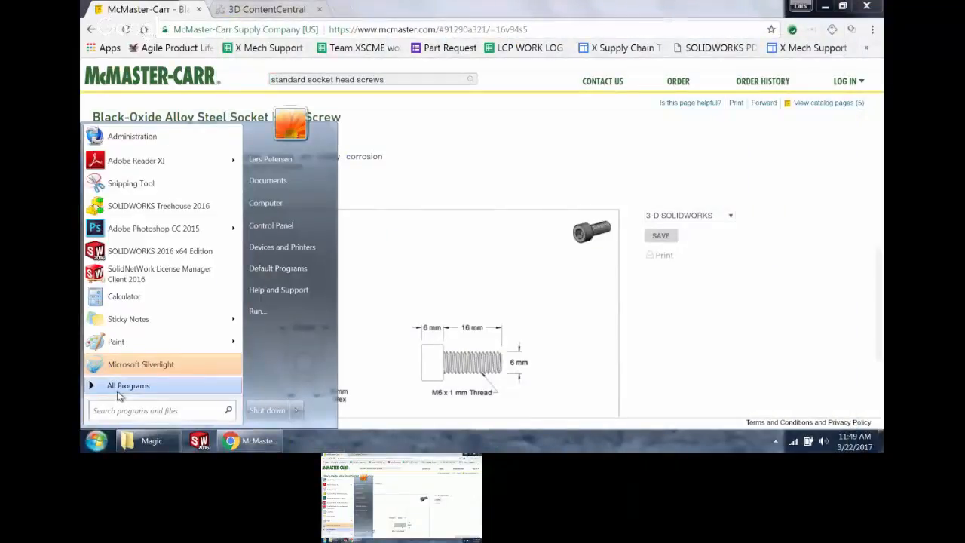
left_click(118, 392)
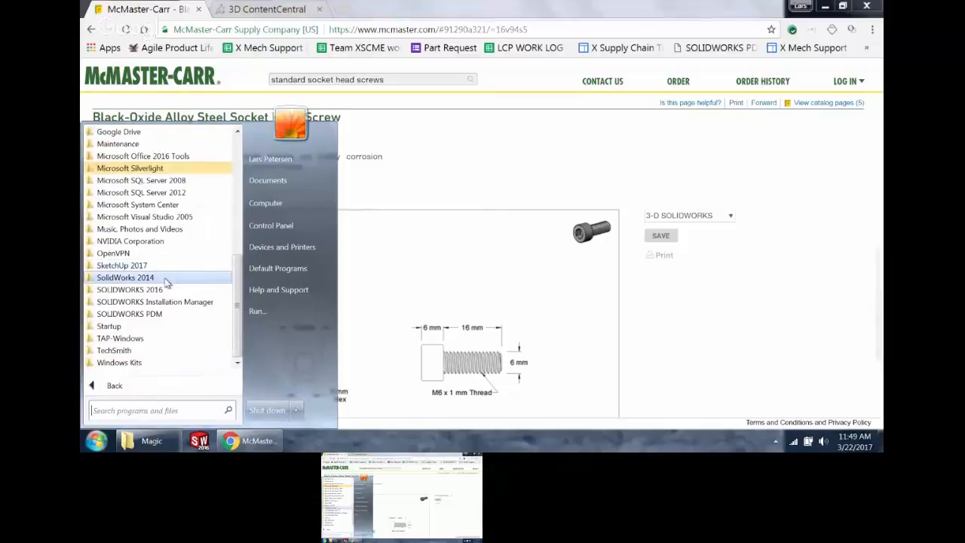
left_click(165, 291)
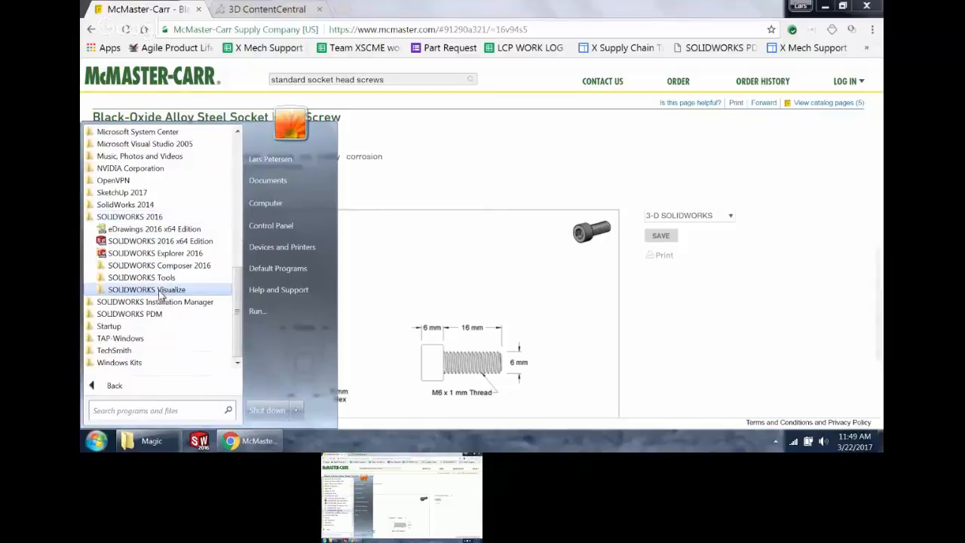
left_click(145, 278)
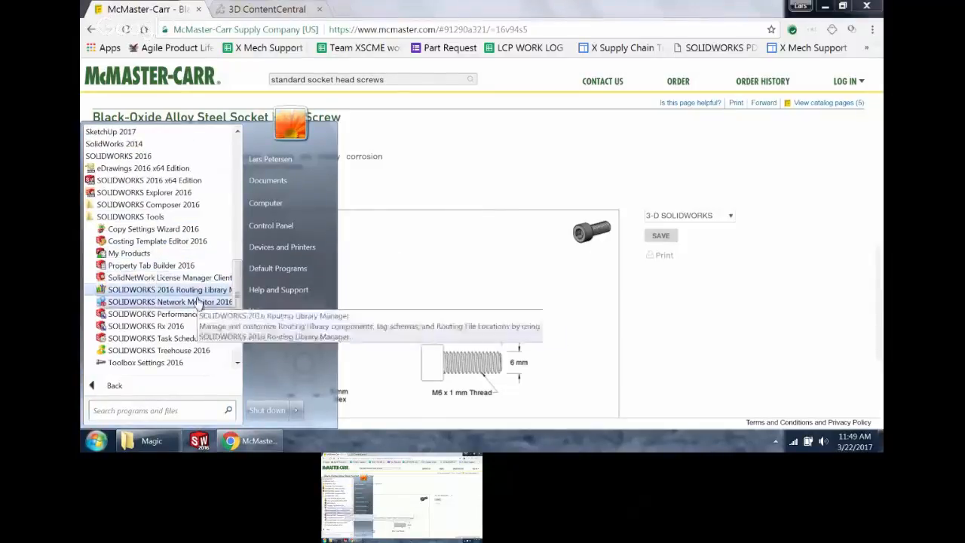
left_click(202, 338)
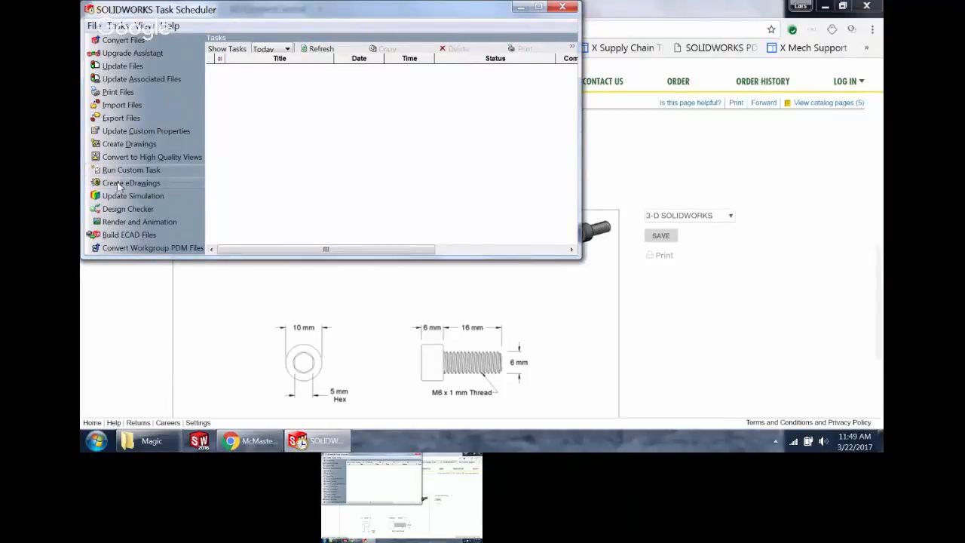
- Start an Export Files task and set its export file type to Adobe Portable Document Format (*.pdf)
left_click(121, 118)
left_click(293, 75)
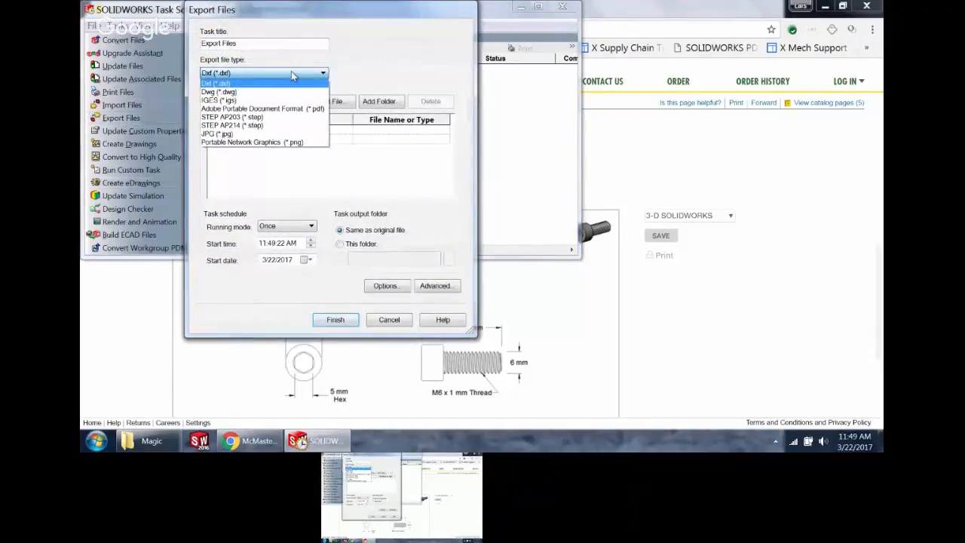
left_click(288, 109)
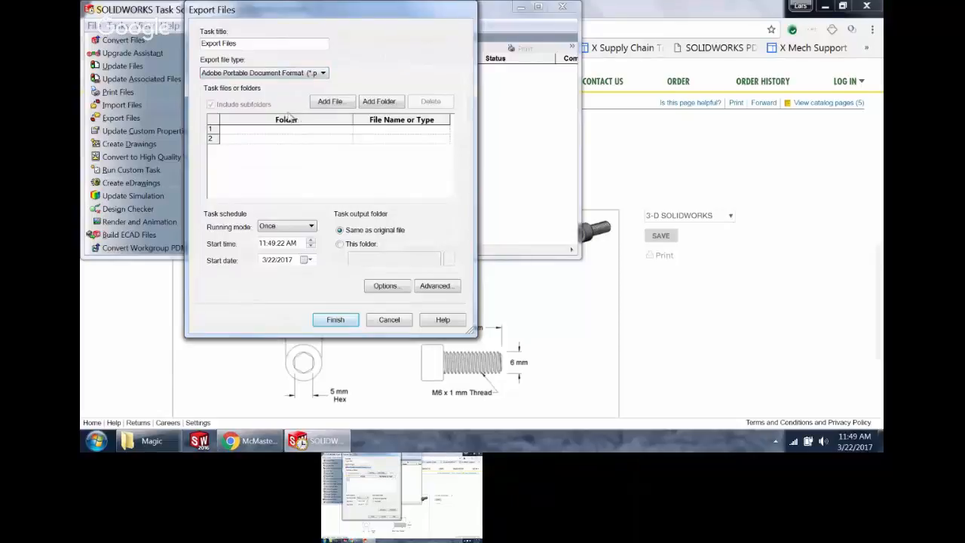
- Add the desktop folder Magic to the PDF export task and finish scheduling the task
left_click(381, 102)
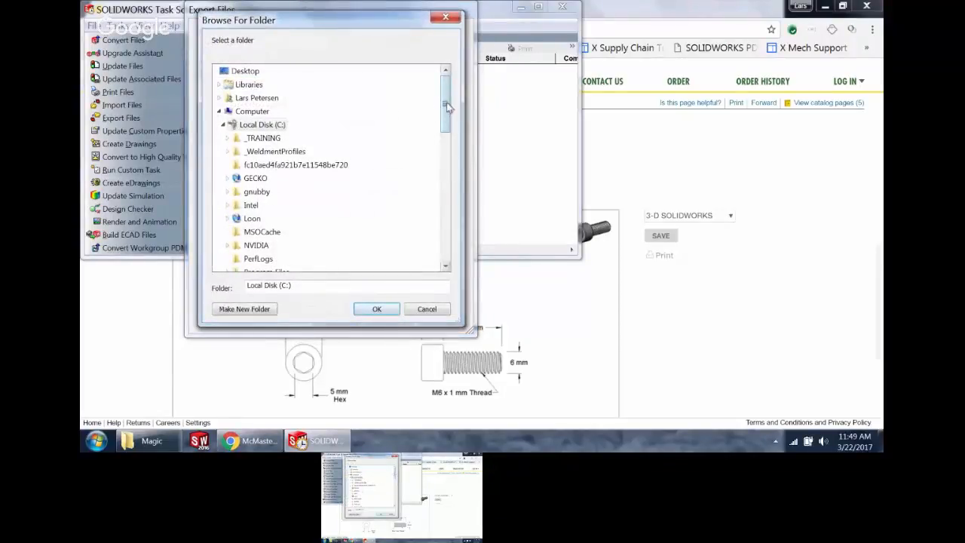
mouse_move(447, 101)
left_mouse_down()
mouse_move(447, 159)
mouse_move(443, 105)
left_mouse_up()
left_click(219, 110)
scroll(287, 211, "down", 1)
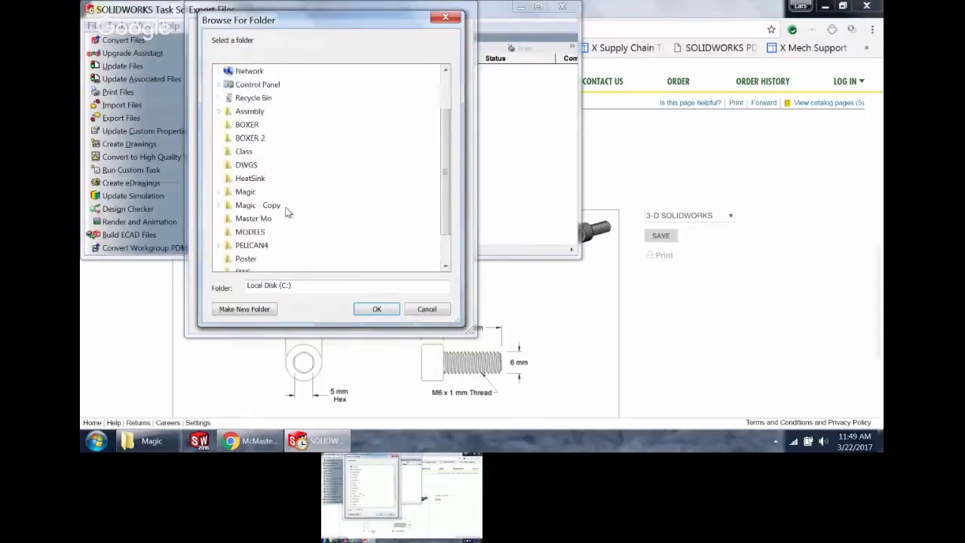
scroll(287, 213, "down", 1)
left_click(246, 150)
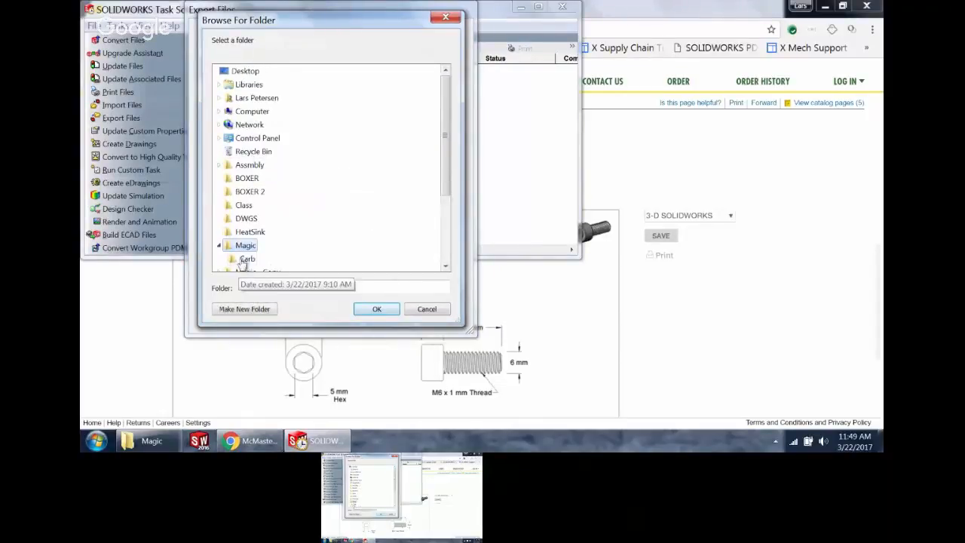
left_click(373, 309)
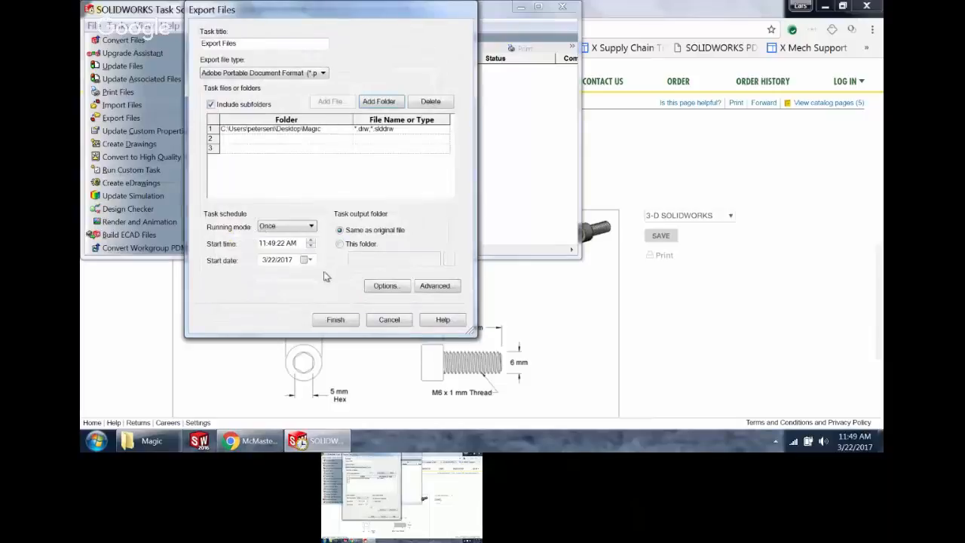
left_click(336, 322)
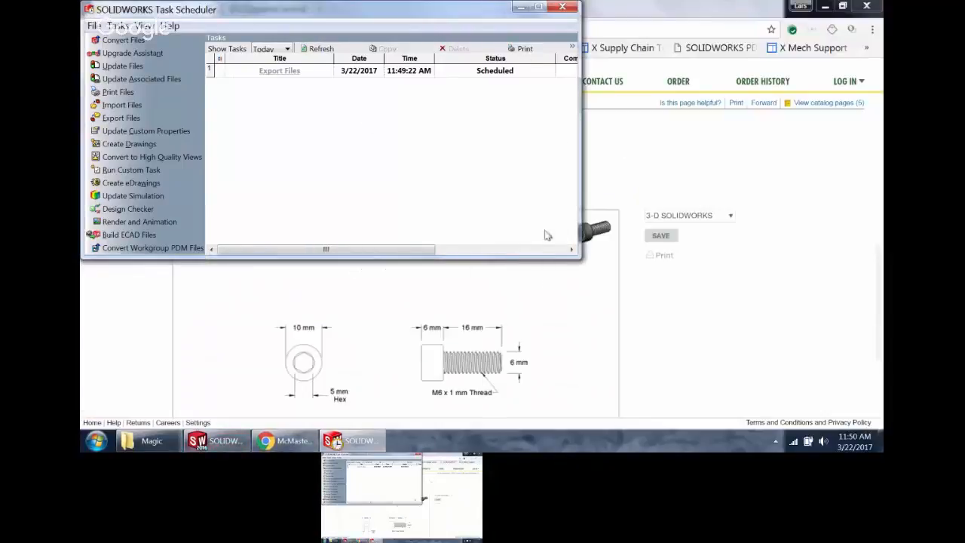
- Launch SOLIDWORKS 2016 x64 Edition, dismiss its startup warnings, and minimize the Task Scheduler window
left_click(96, 440)
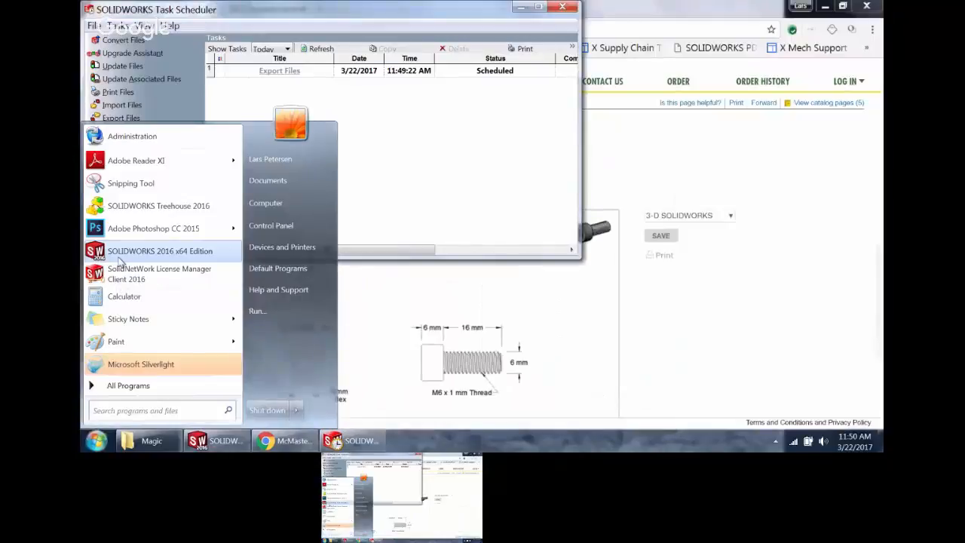
left_click(119, 256)
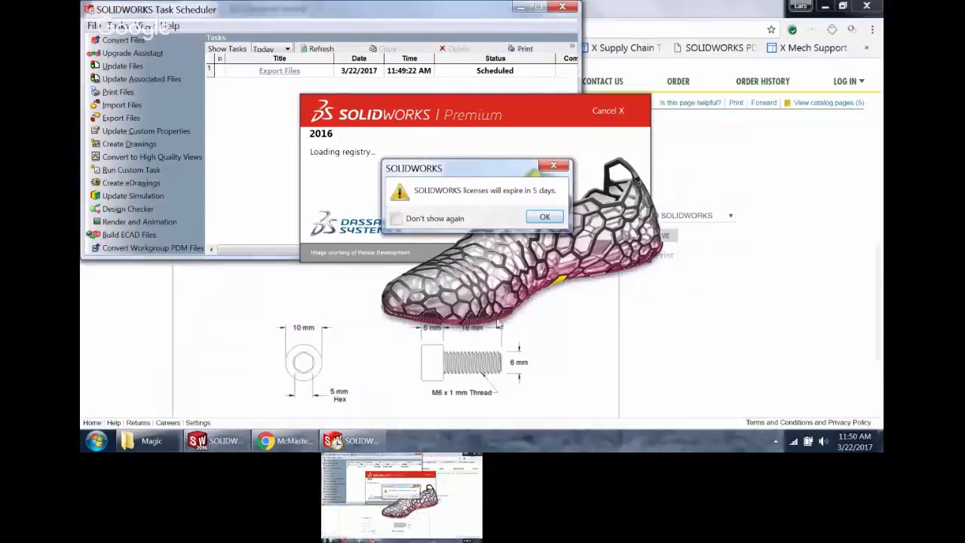
left_click(544, 216)
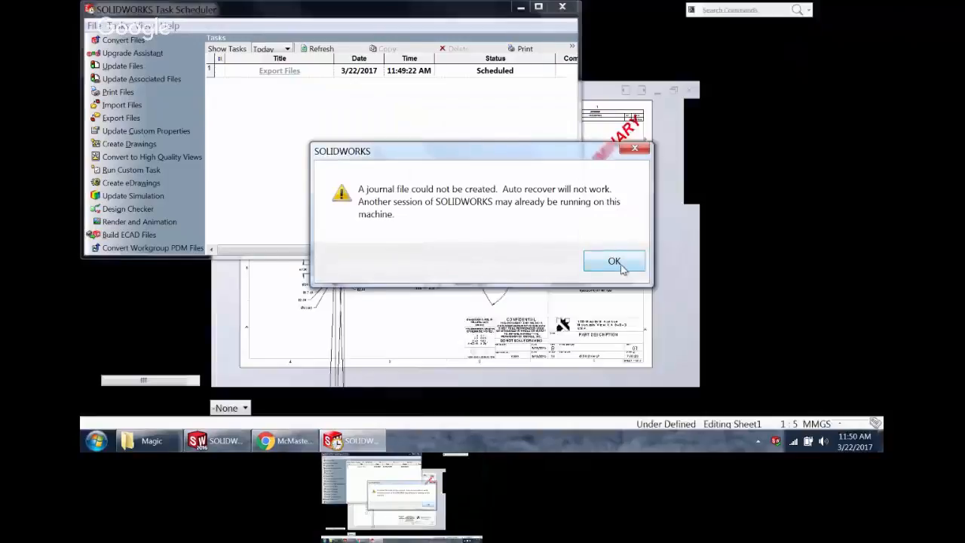
left_click(614, 261)
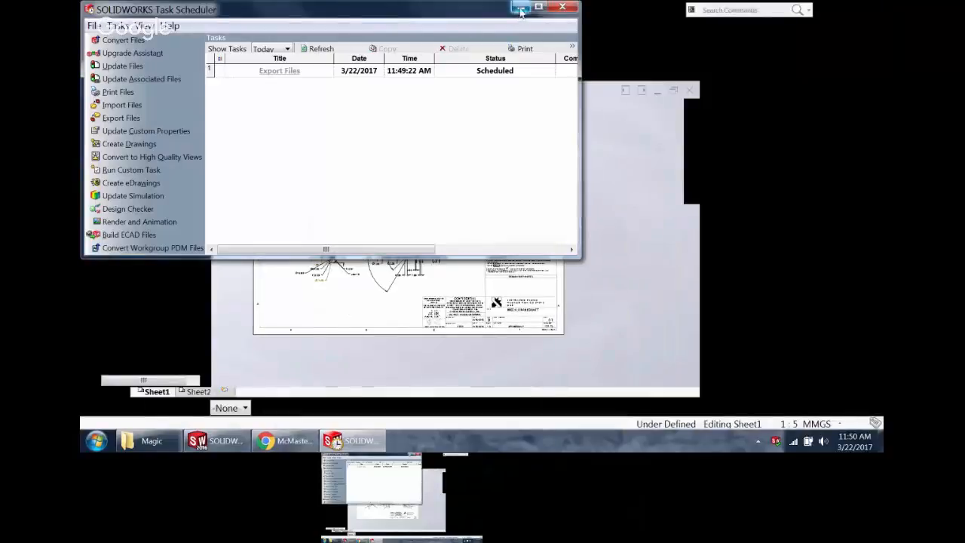
left_click(520, 8)
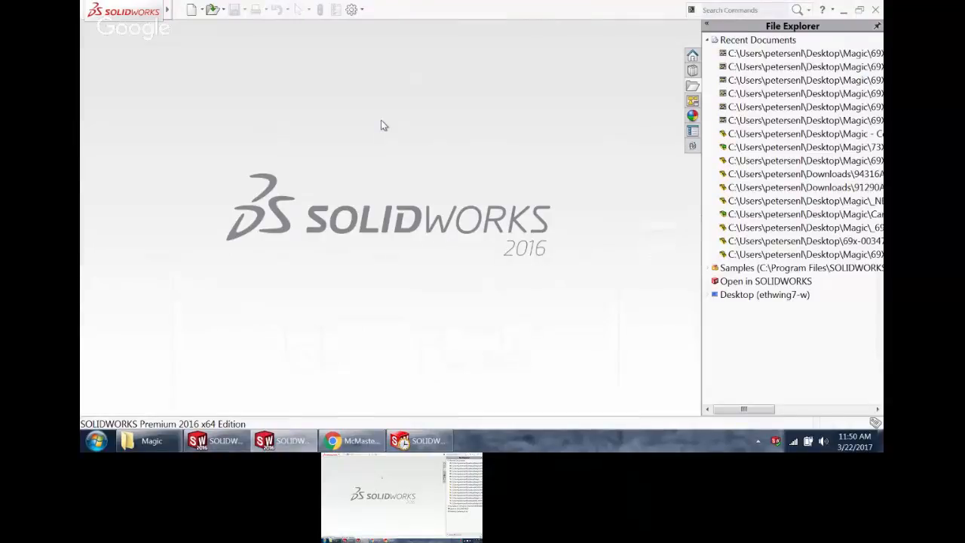
- Create a new part from the Google Part MM template
left_click(192, 10)
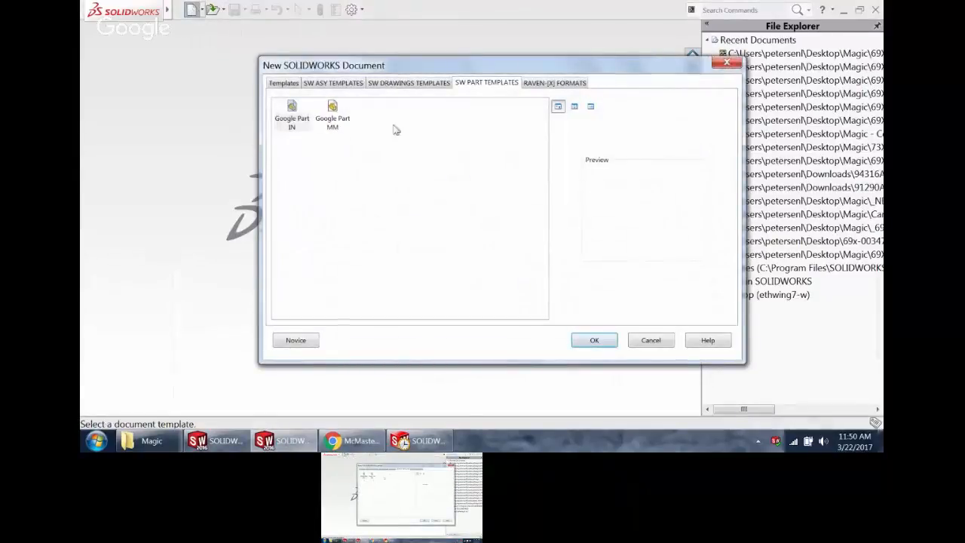
left_click(715, 66)
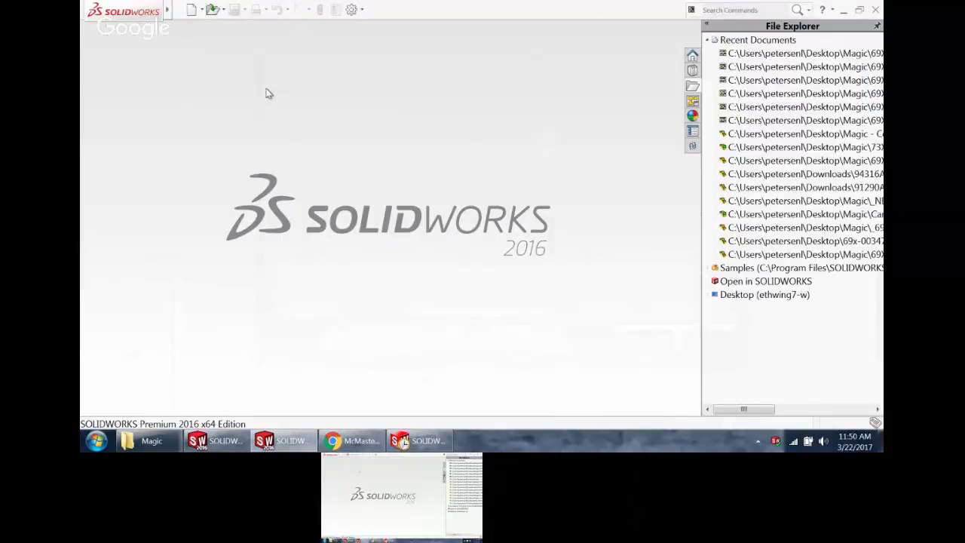
left_click(192, 9)
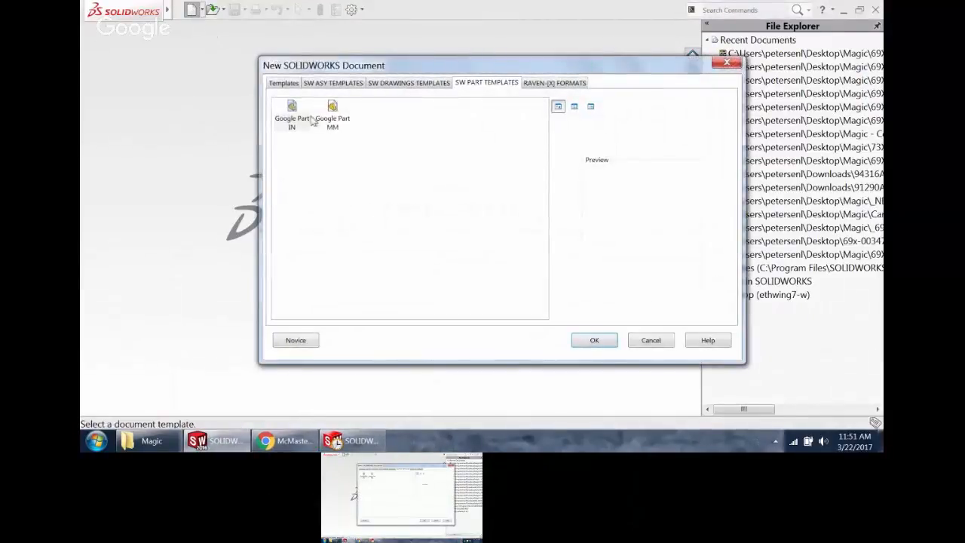
left_click(333, 115)
double_click(333, 114)
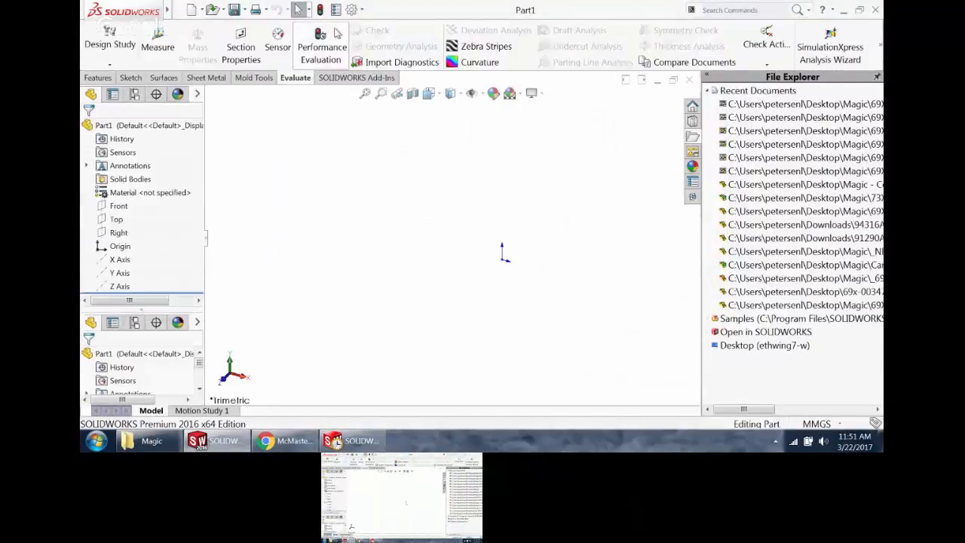
- Turn Verification on rebuild off and back on in the system's Performance options, and accept the options
left_click(352, 10)
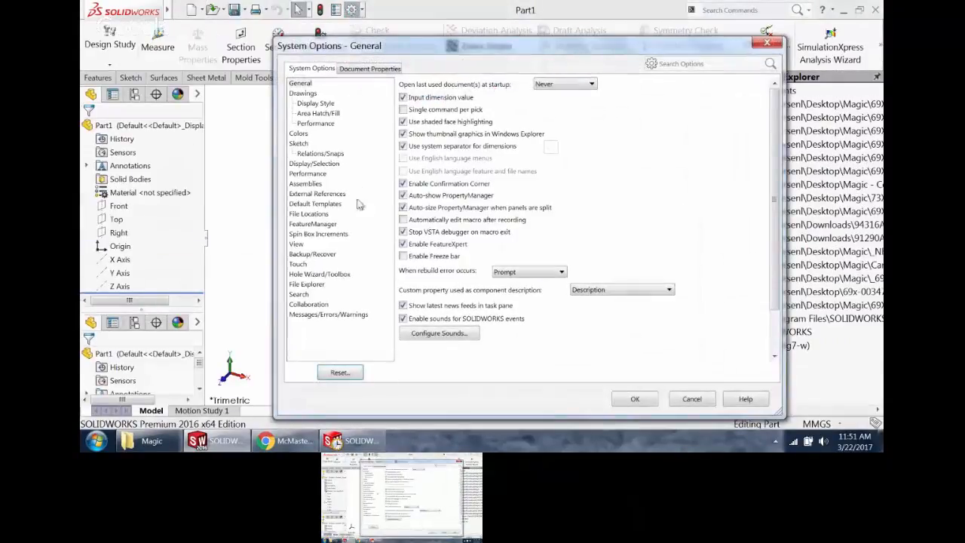
left_click(315, 175)
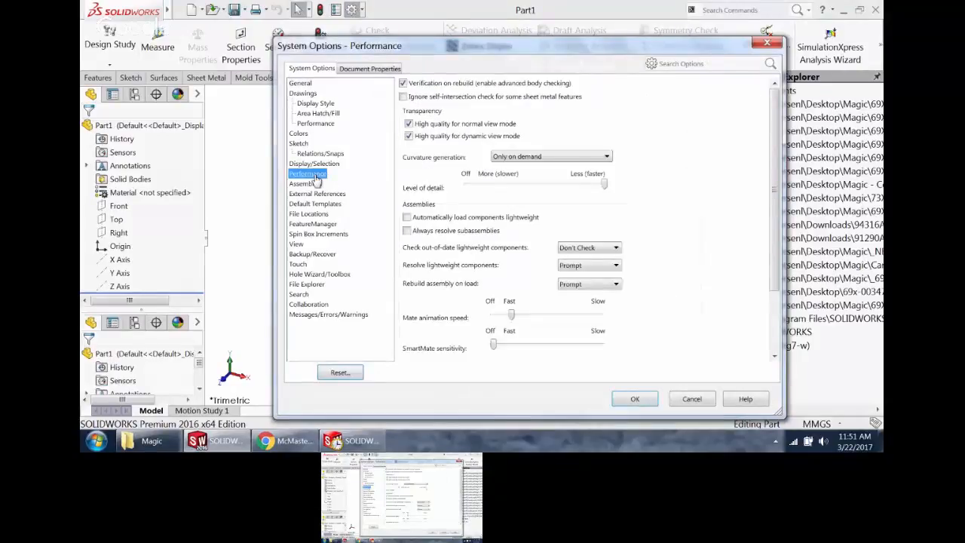
left_click(404, 83)
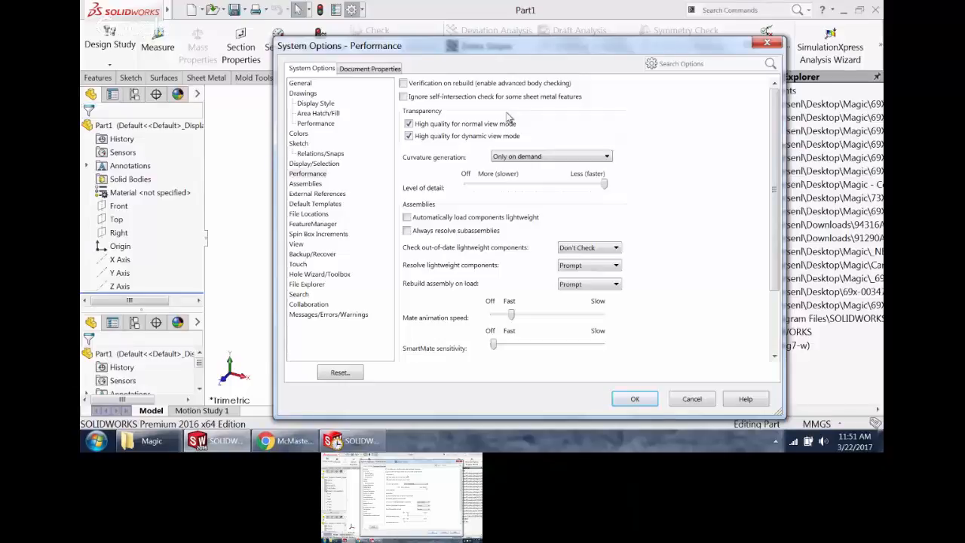
left_click(404, 83)
left_click(638, 401)
left_click(642, 402)
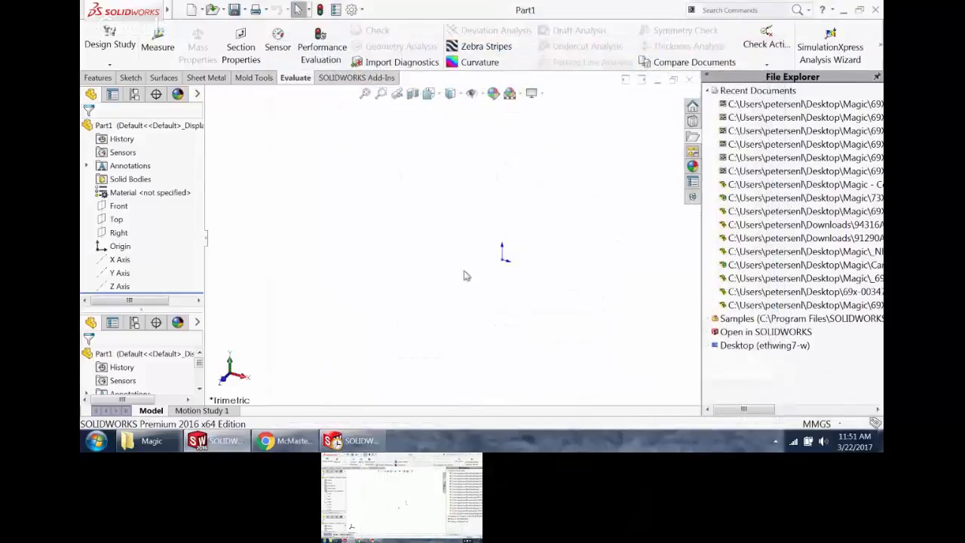
- Sketch a center rectangle about 114 mm wide on the Right plane, centred on the origin
left_click(119, 207)
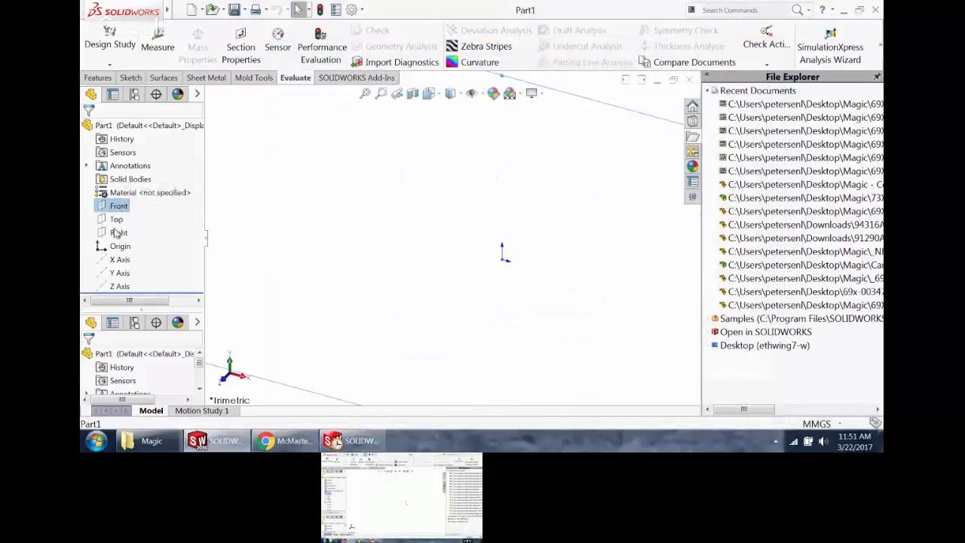
left_click(118, 232)
left_click(130, 212)
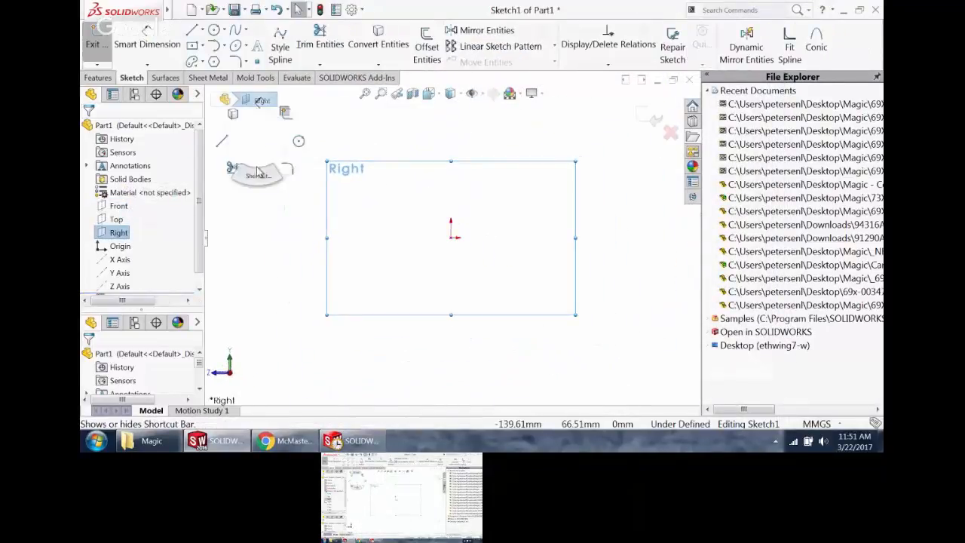
key("s")
left_click(297, 219)
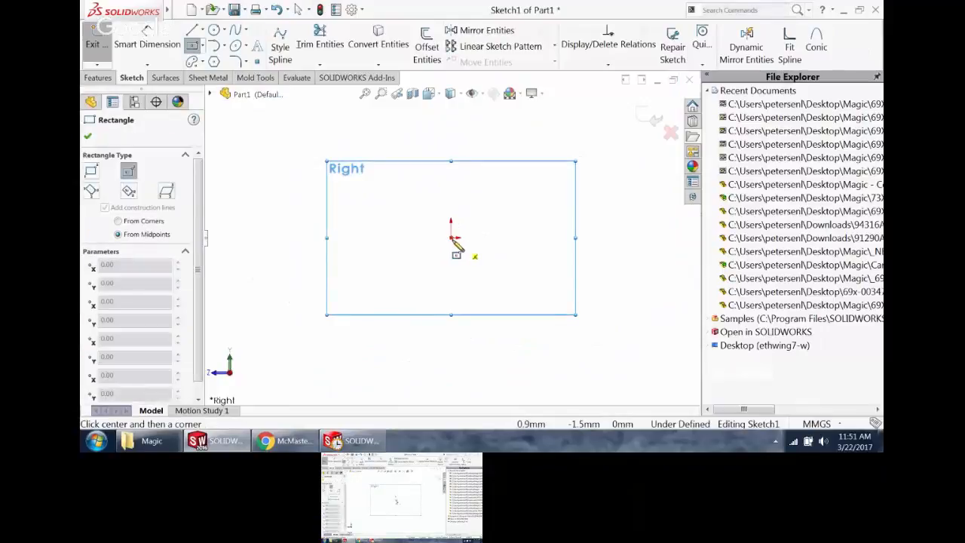
left_click(451, 237)
left_click(532, 294)
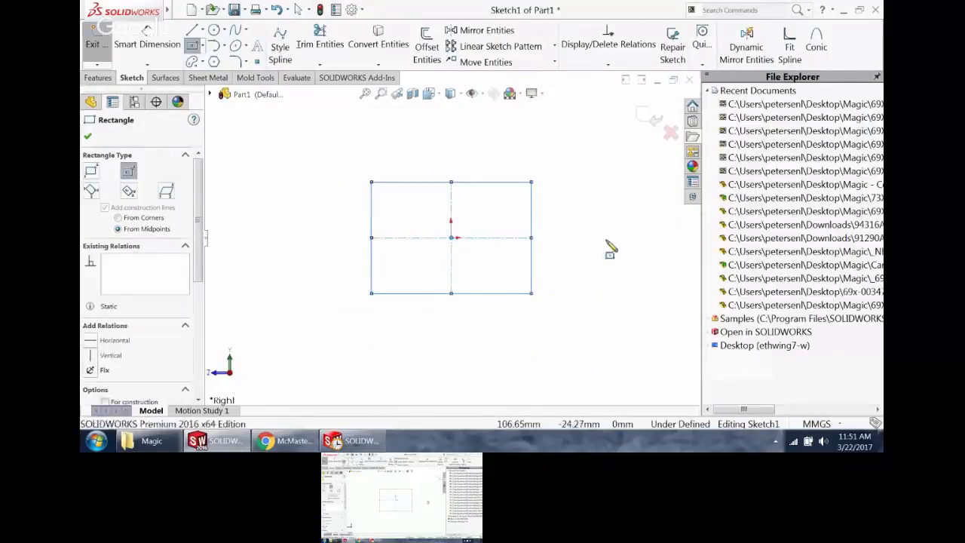
- Dimension the rectangle 100 mm wide and 75 mm high
right_click_drag(608, 248, 549, 179)
left_click(516, 183)
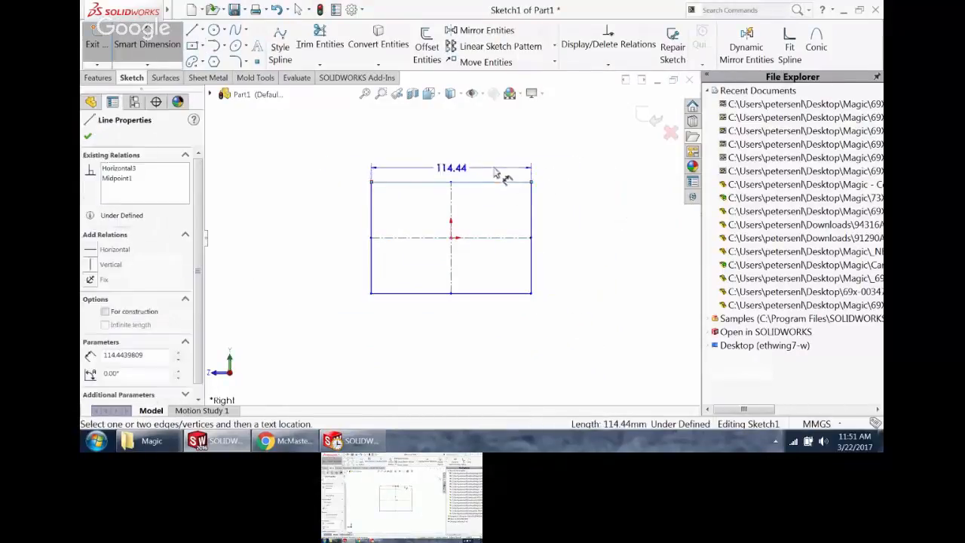
left_click(501, 168)
type("100")
key("Return")
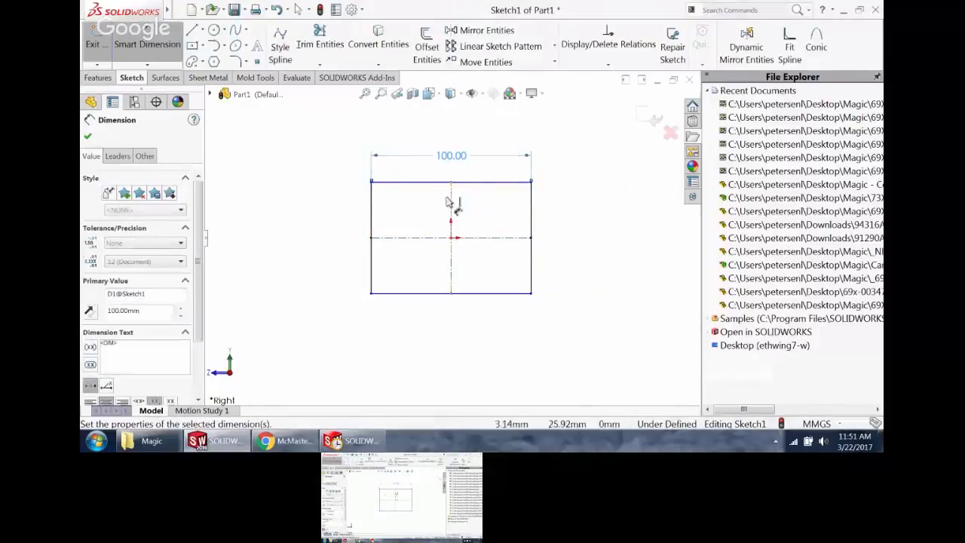
left_click(371, 219)
left_click(337, 224)
type("75")
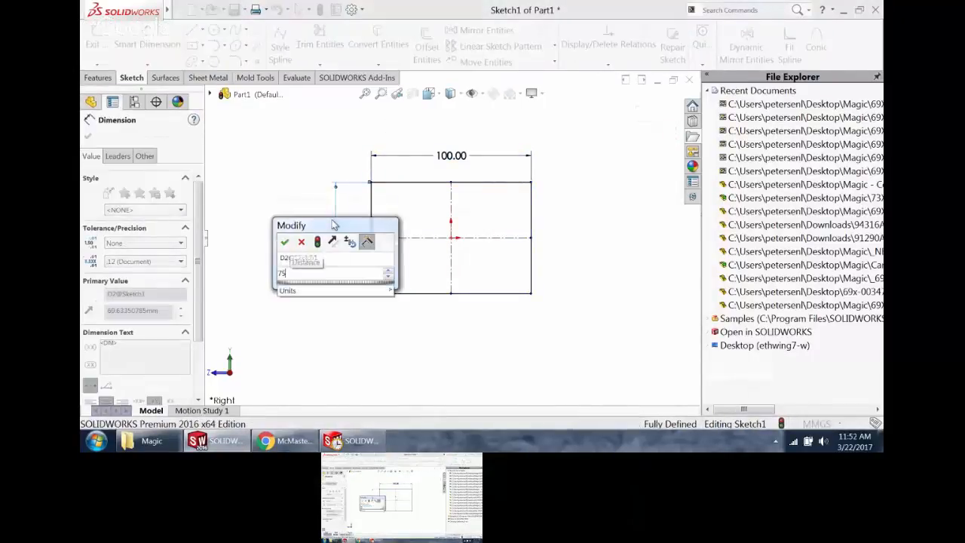
key("Return")
- Extrude the rectangle as a Mid Plane boss about 280 mm long
middle_click_drag(254, 147, 284, 169)
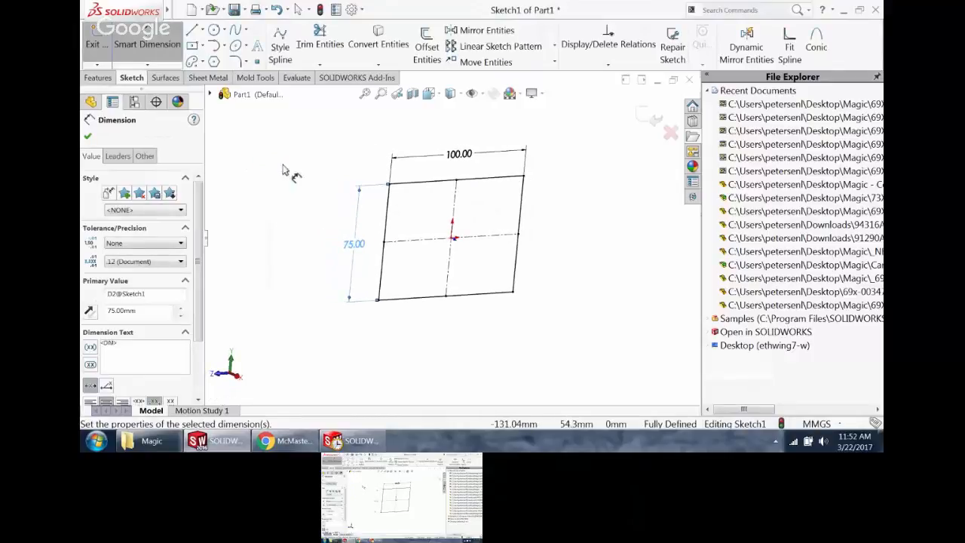
key("s")
left_click(305, 291)
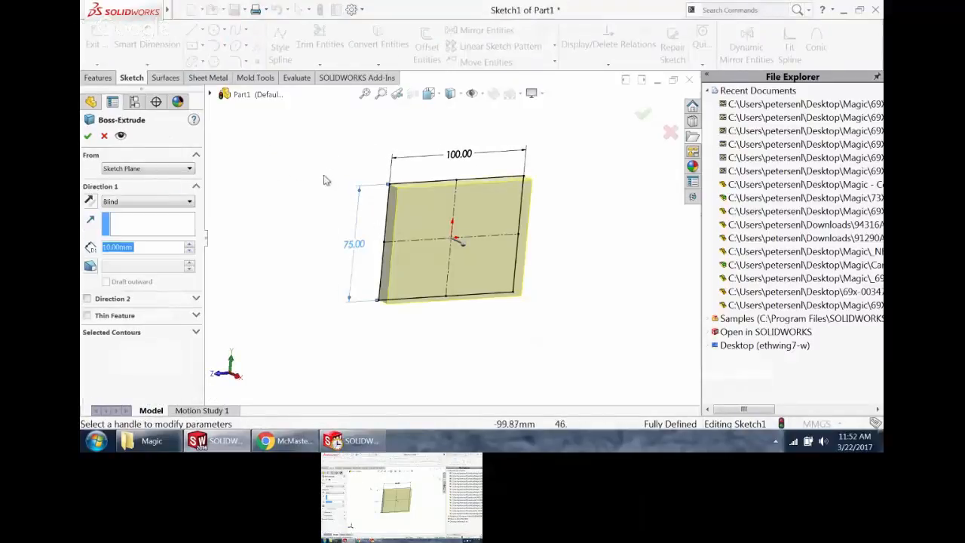
right_click(324, 179)
left_click(359, 294)
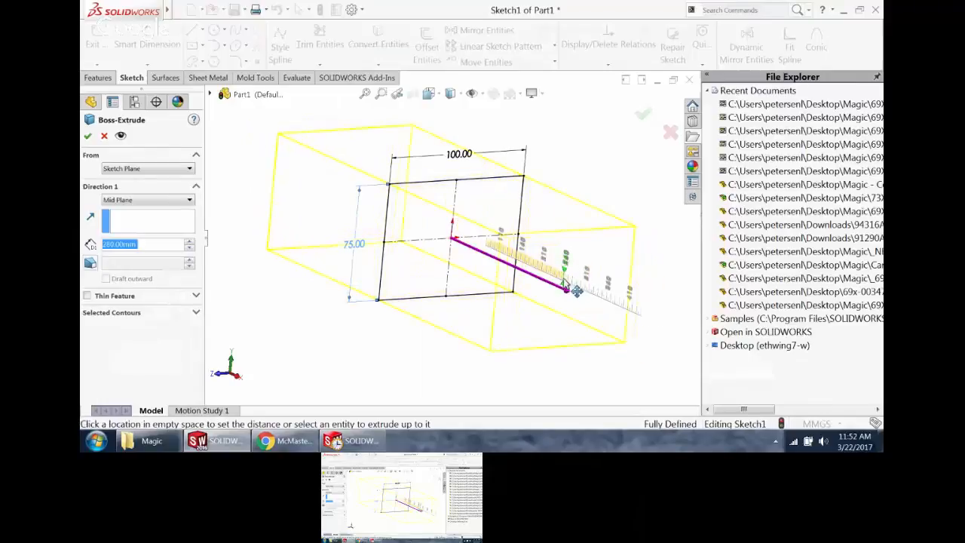
left_click(565, 283)
left_click(641, 114)
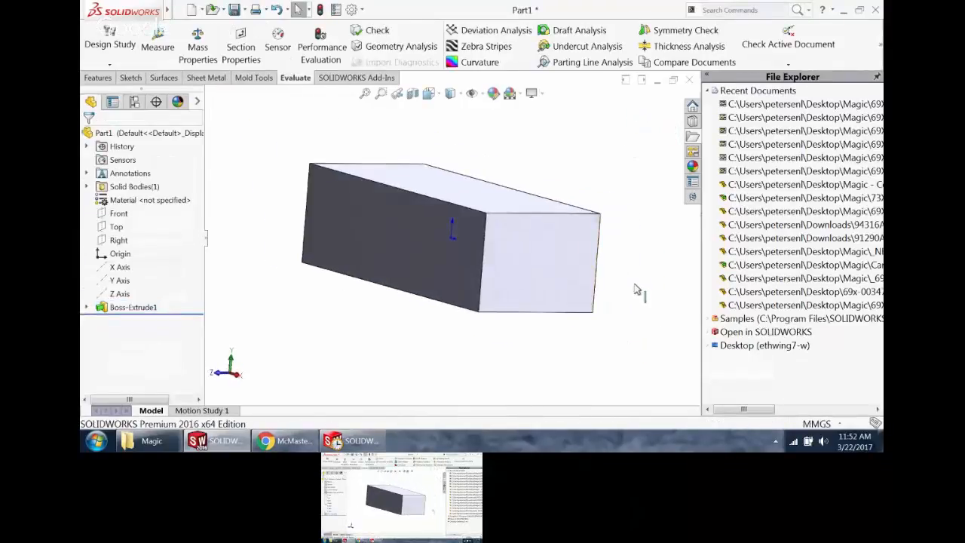
- Start a sketch on the block's end face and draw a diagonal construction line between its opposite corners
left_click(560, 236)
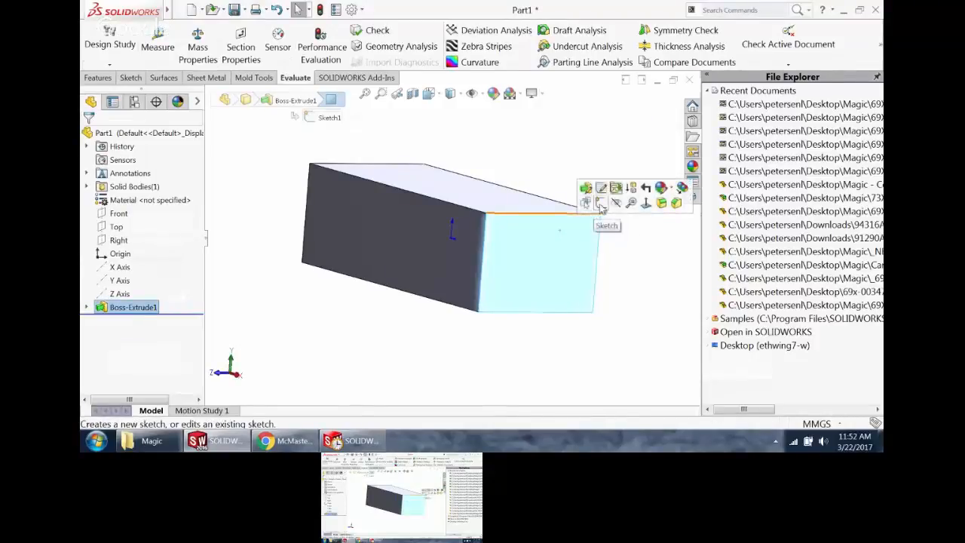
left_click(596, 201)
key("l")
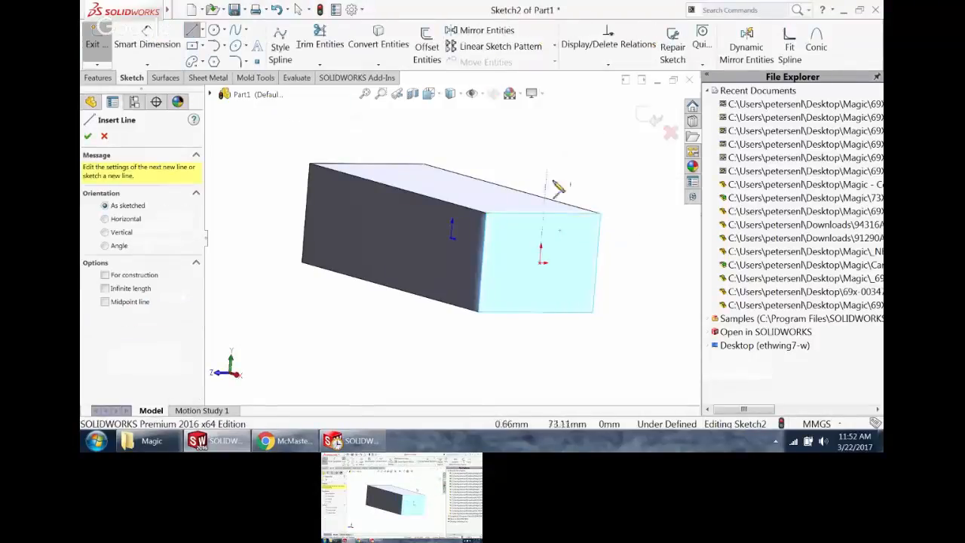
left_click(600, 215)
left_click(479, 311)
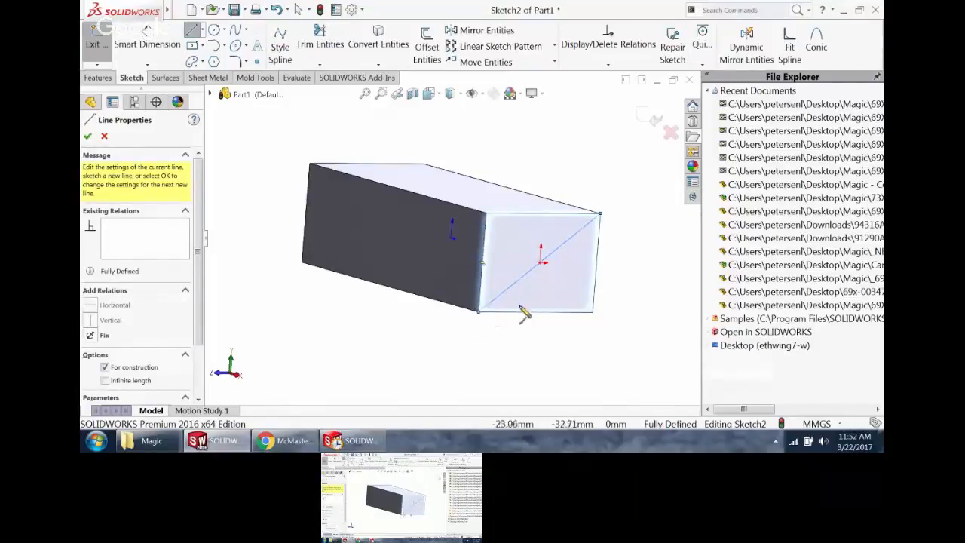
- Draw a circle centred on the midpoint of the diagonal construction line and dimension its diameter 50 mm
key("c")
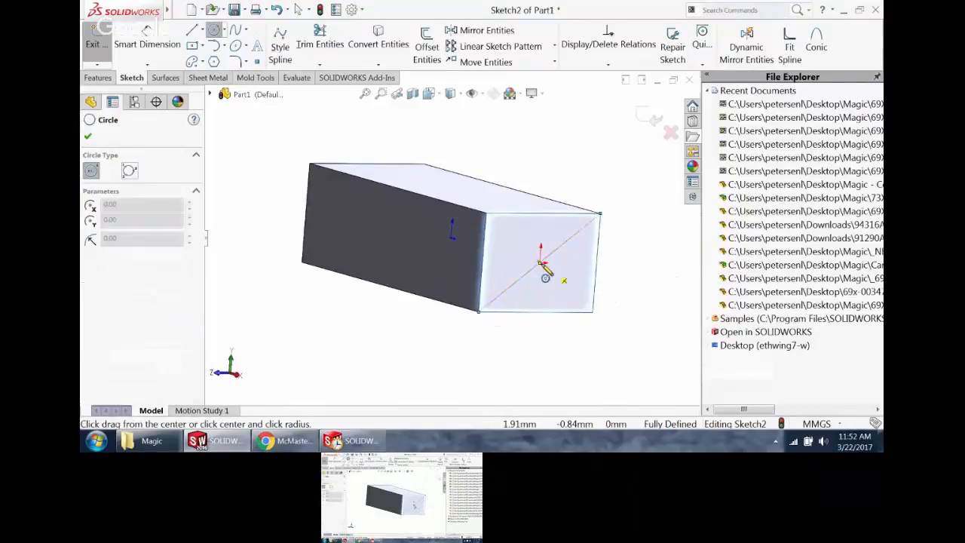
left_click(541, 263)
left_click(563, 284)
key("d")
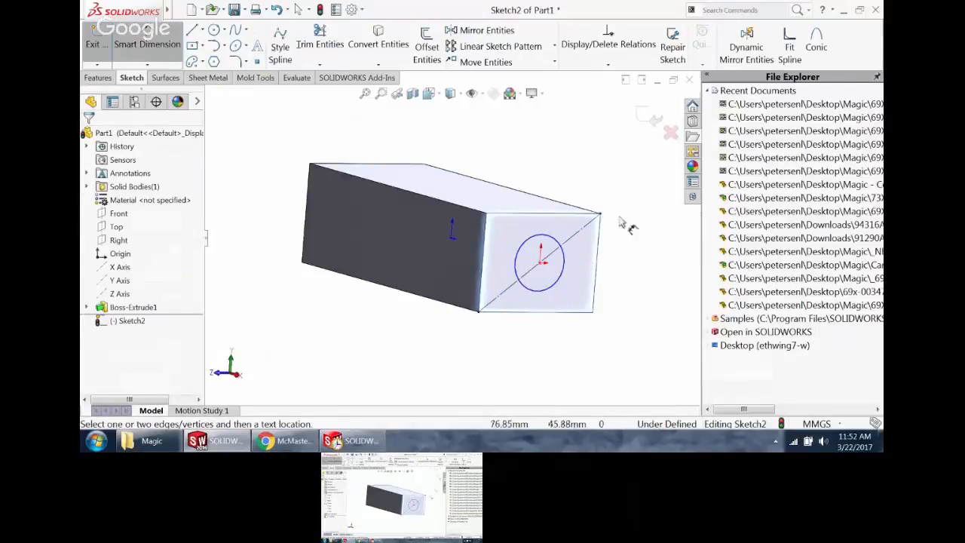
left_click(566, 261)
left_click(603, 192)
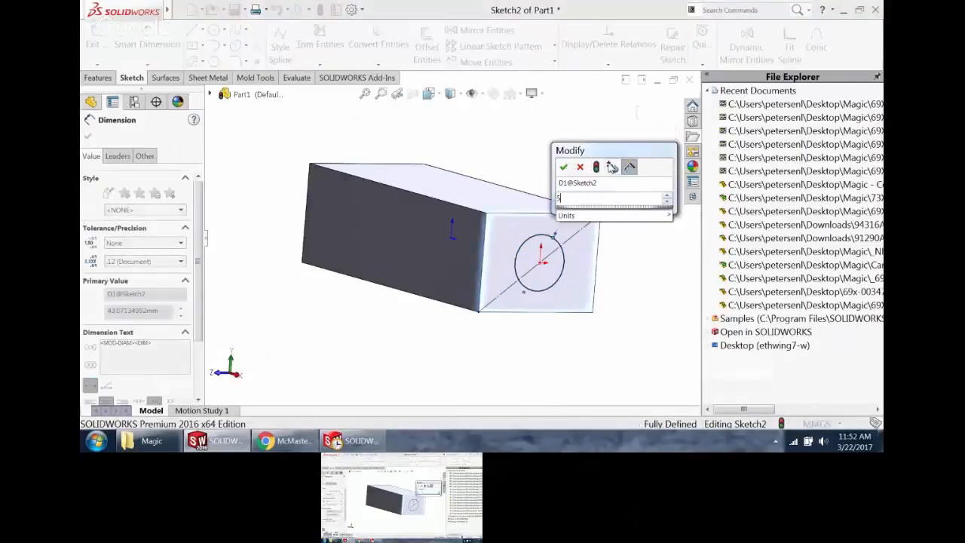
type("50")
key("Return")
- Extrude-cut the circle Through All to make a hole along the block's full length
left_click(97, 78)
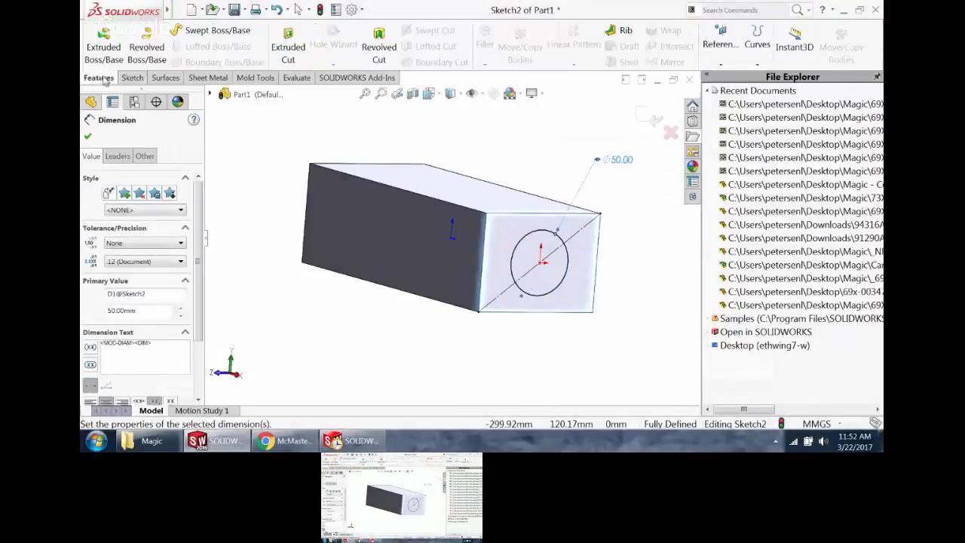
left_click(288, 45)
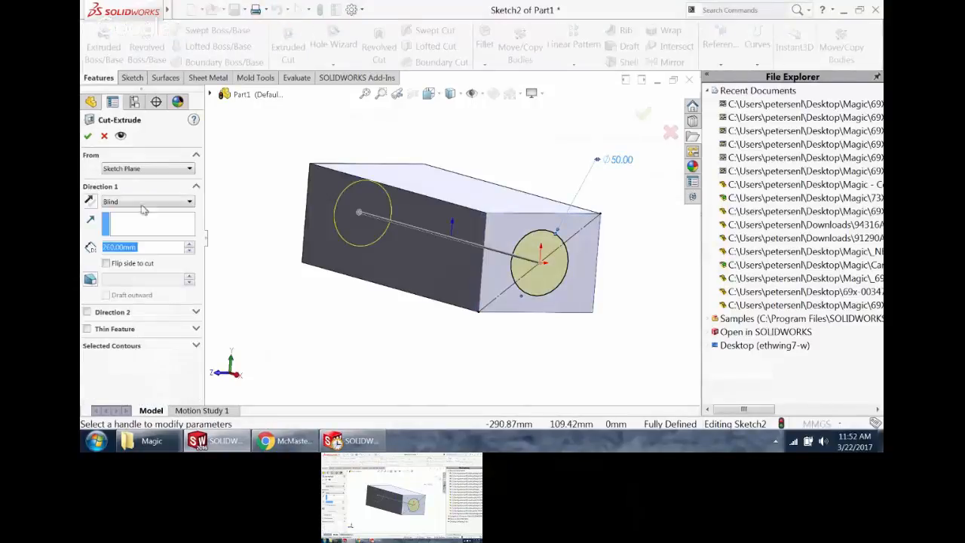
left_click(122, 204)
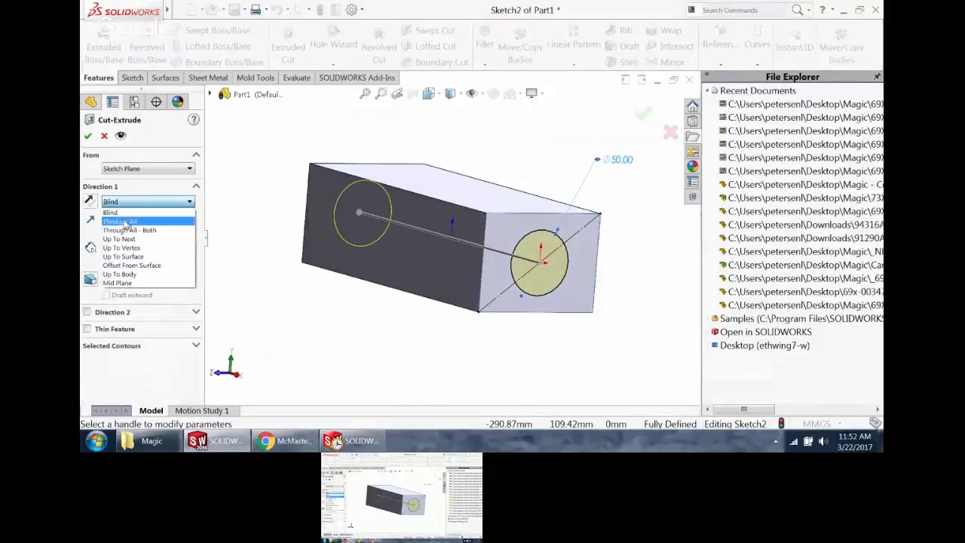
left_click(86, 137)
left_click(87, 137)
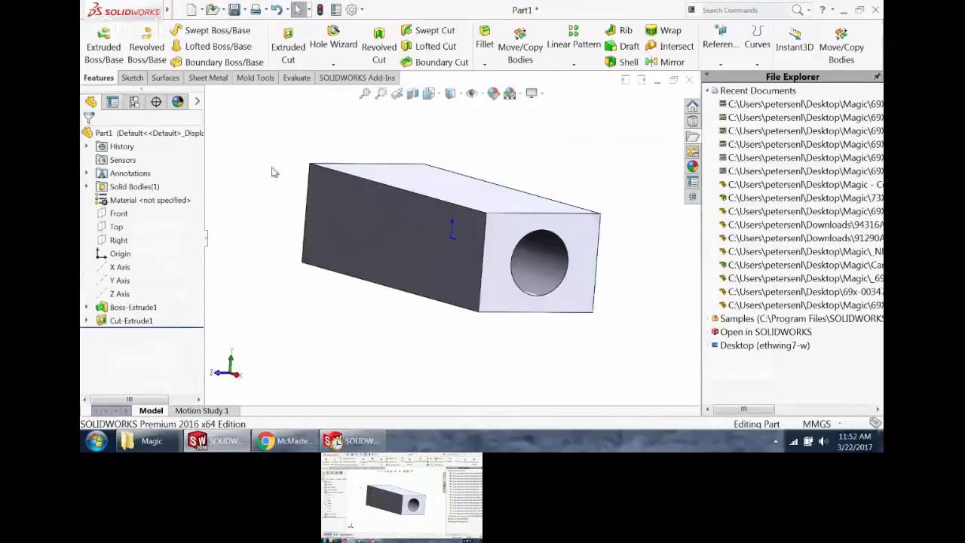
middle_click_drag(274, 172, 297, 202)
scroll(297, 201, "up", 1)
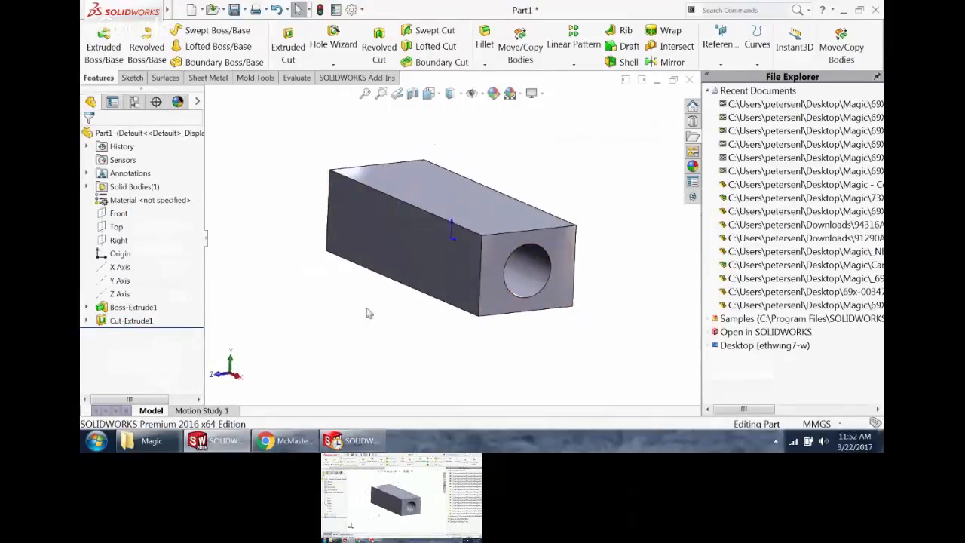
left_click(469, 209)
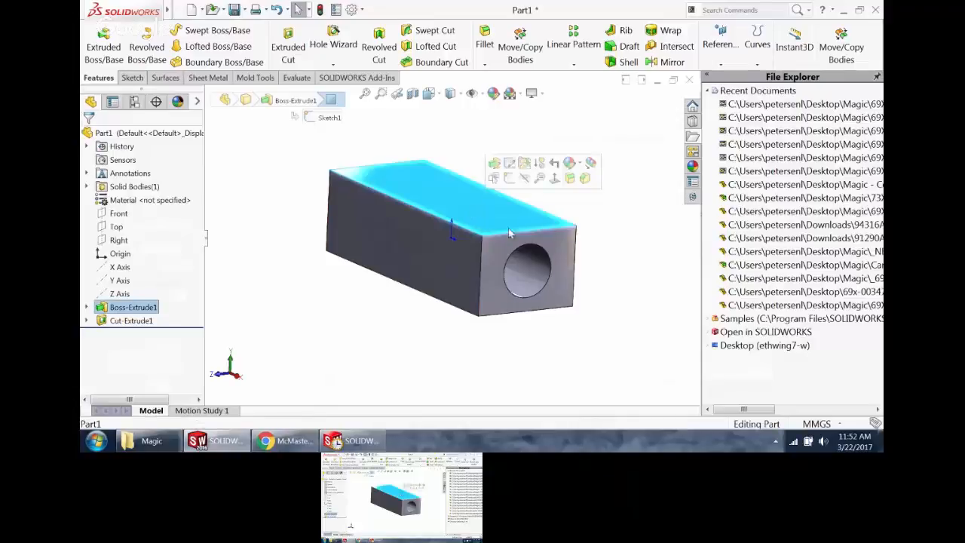
left_click(565, 259)
left_click(443, 272)
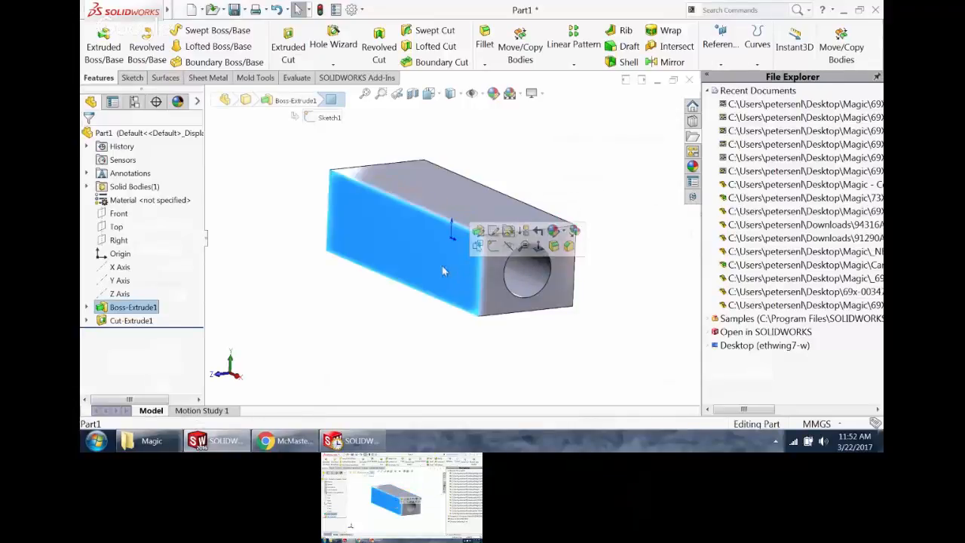
left_click(609, 112)
left_click(467, 214)
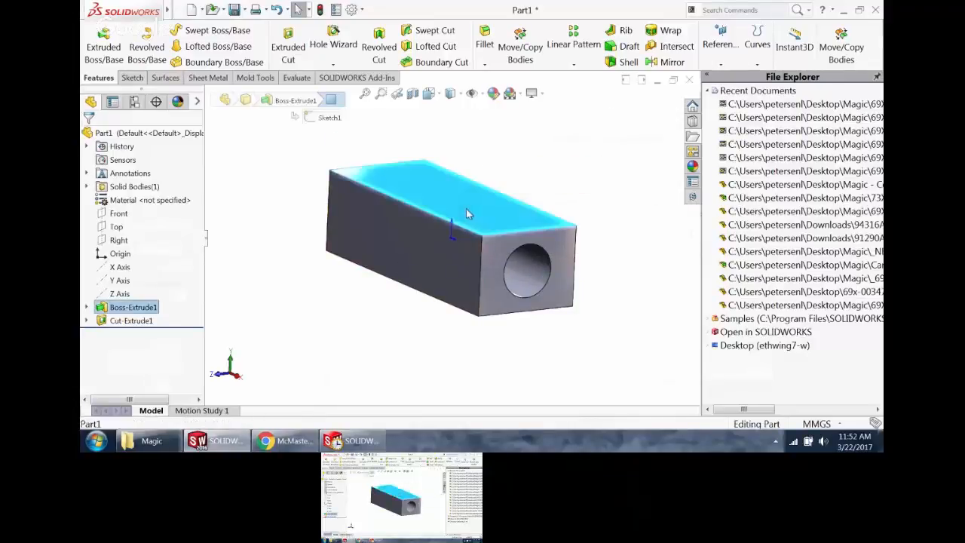
left_click(260, 334)
- Set the width dimension of the block's rectangular profile to 150 mm
left_click(122, 308)
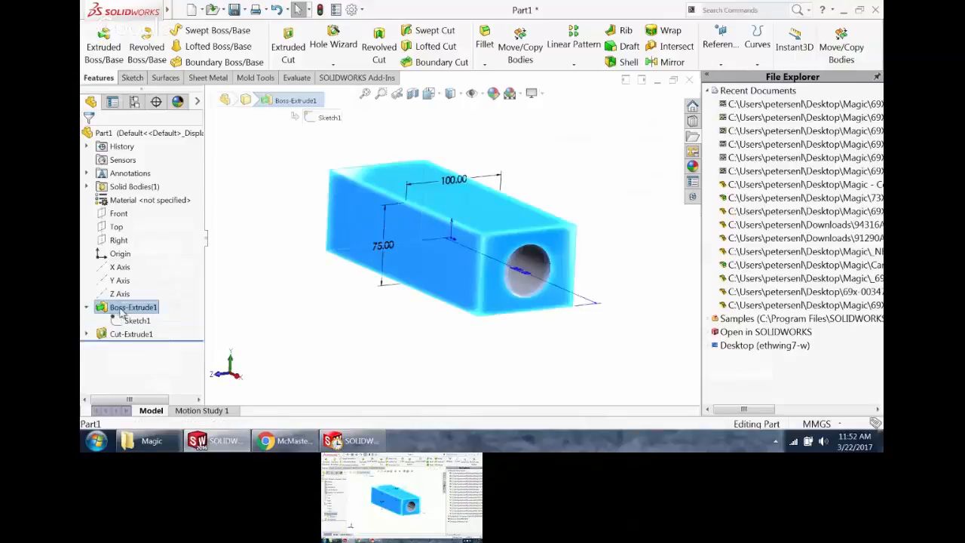
double_click(450, 180)
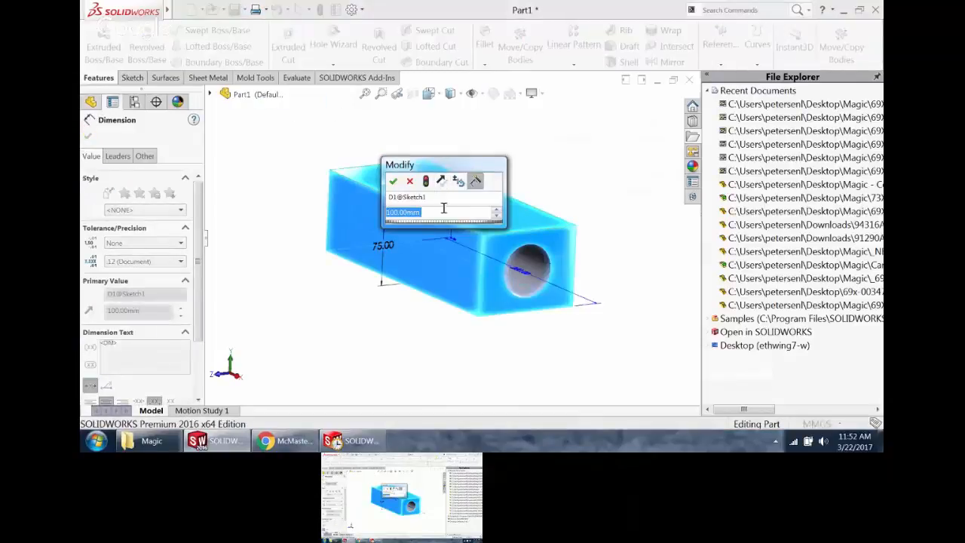
type("150")
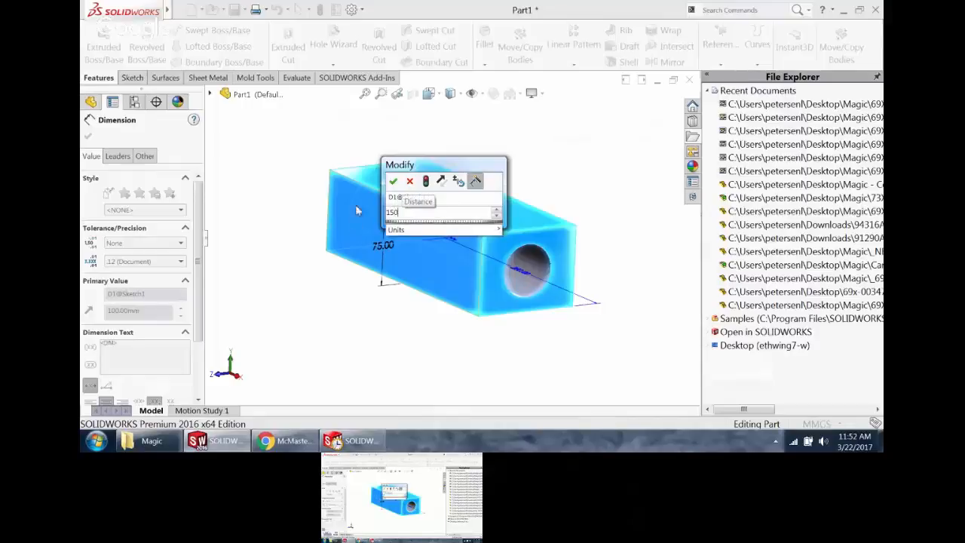
left_click(393, 182)
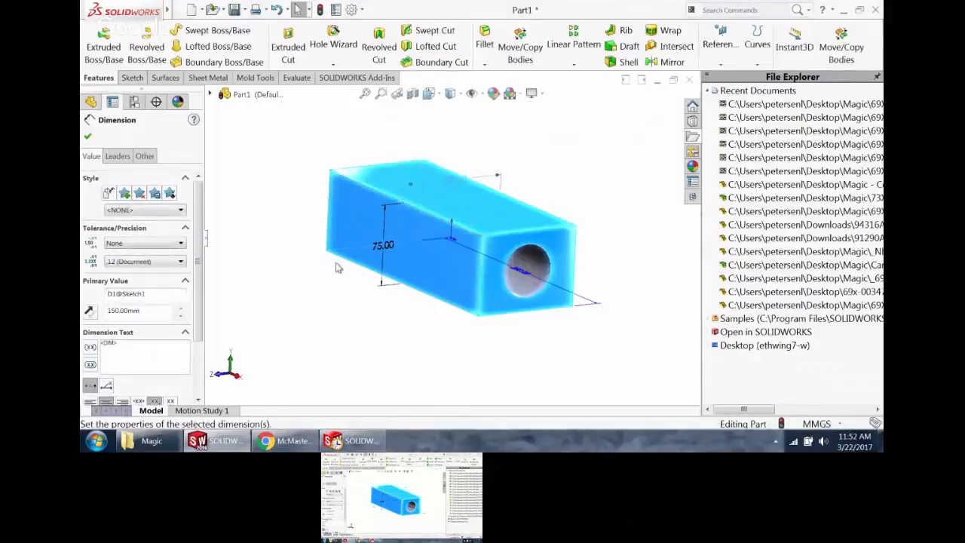
left_click(312, 270)
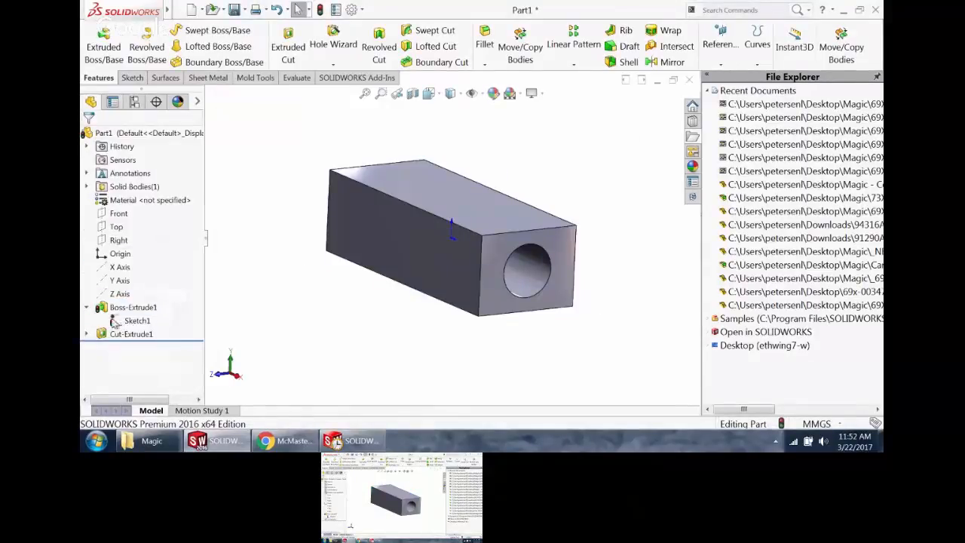
- Set the hole's diameter to 65 mm and rebuild the part to apply the pending dimension changes
left_click(540, 265)
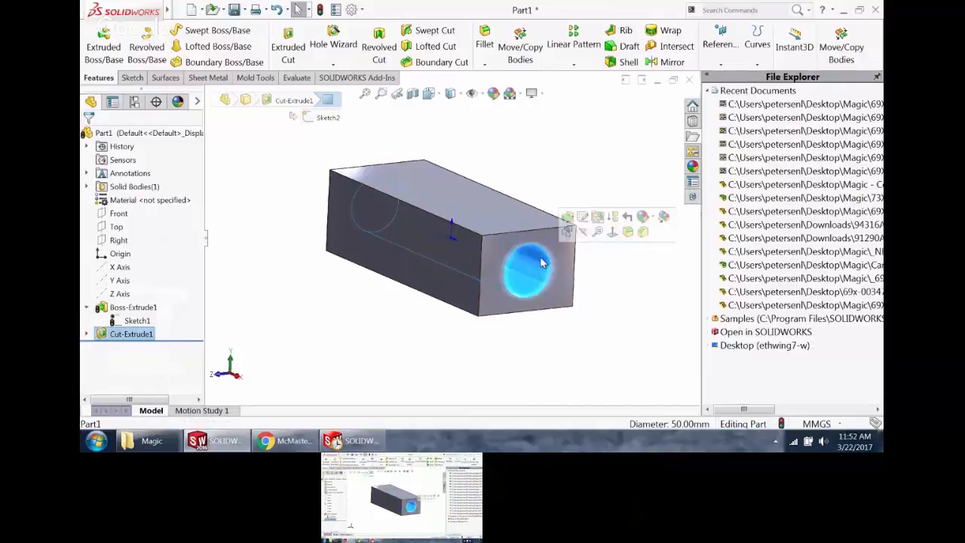
double_click(543, 263)
left_click(594, 185)
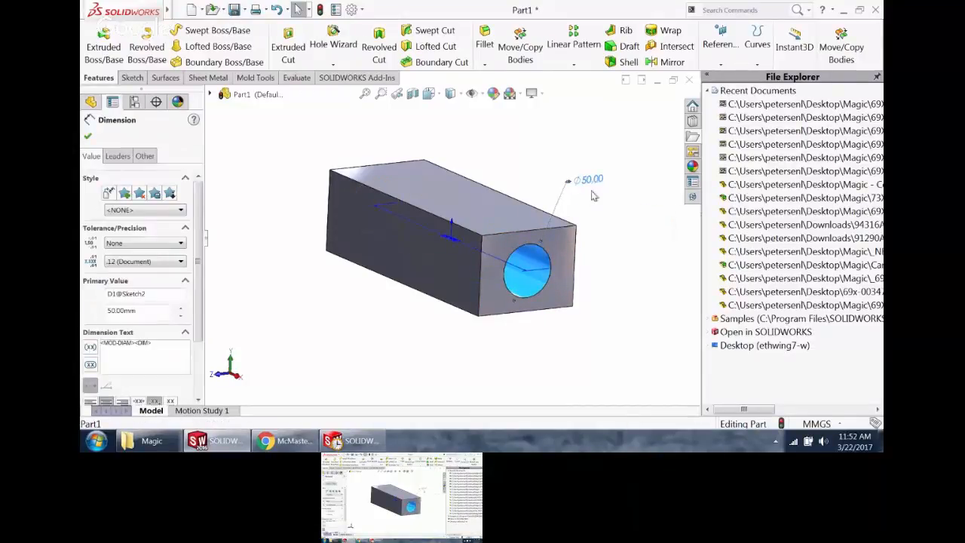
double_click(592, 184)
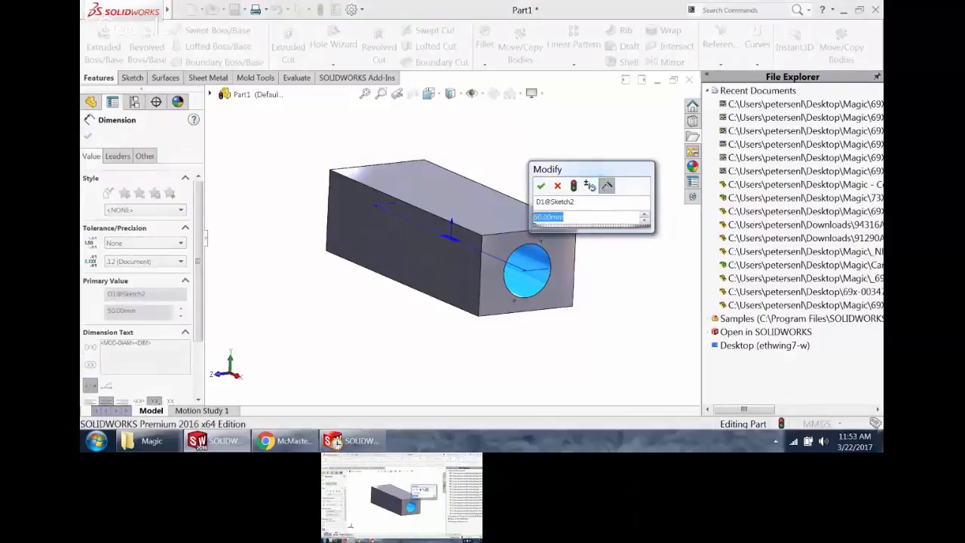
type("65")
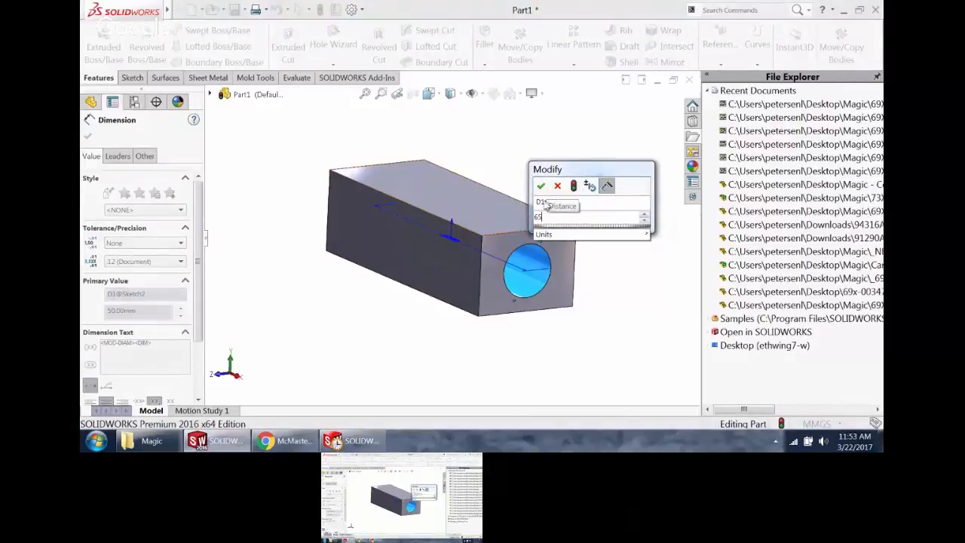
left_click(541, 186)
left_click(532, 165)
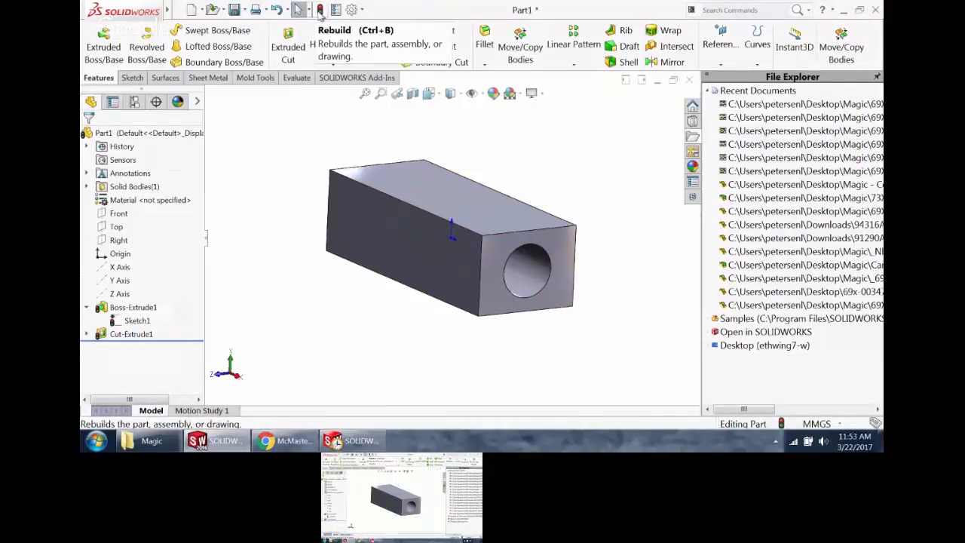
left_click(319, 10)
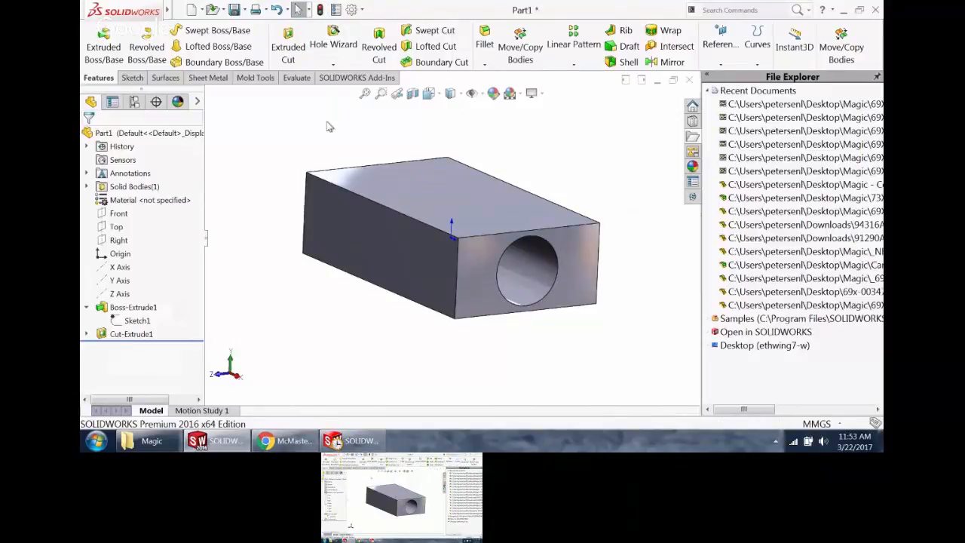
- Show the dimensions of the block's profile sketch, set its height to 86 mm and rebuild with the dimension still open for editing
left_click(524, 218)
left_click(436, 264)
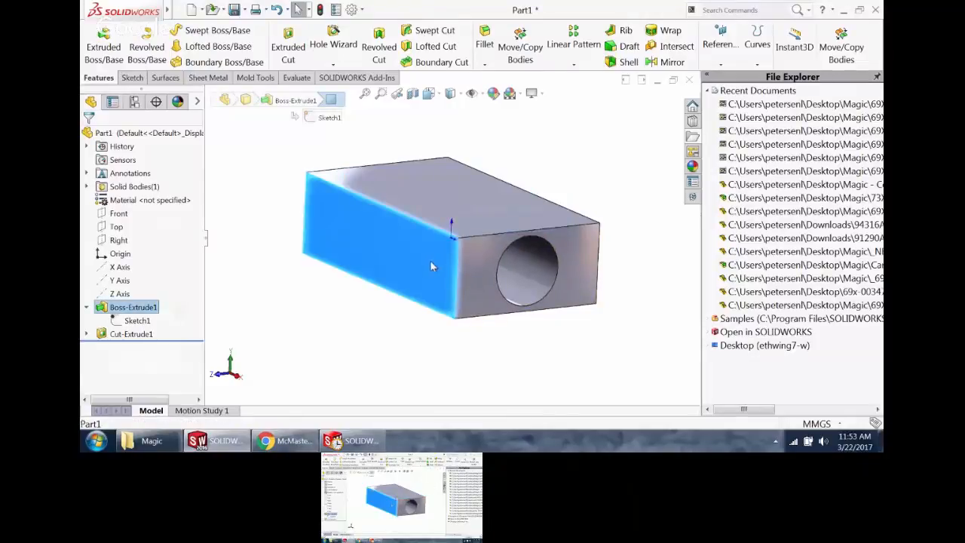
left_click(139, 309)
left_click(139, 309)
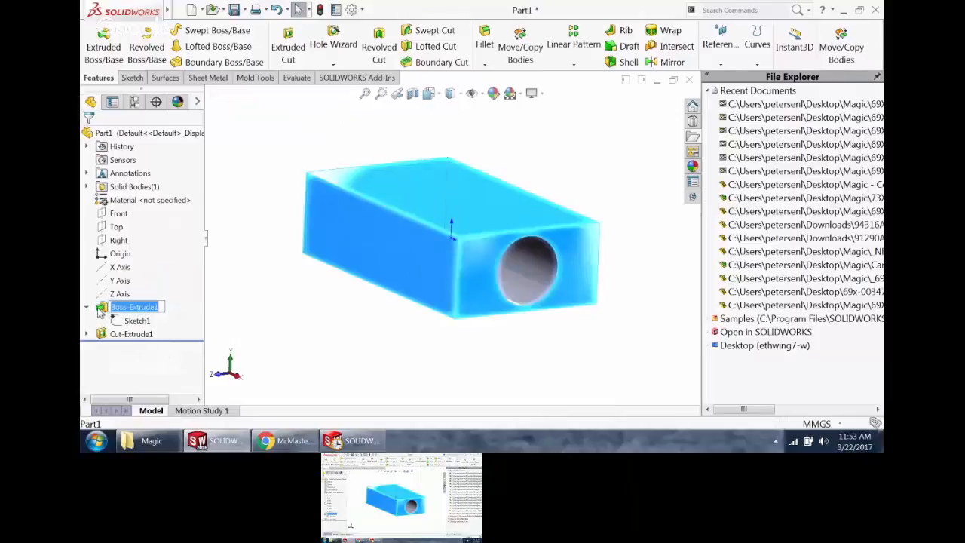
left_click(98, 310)
double_click(132, 321)
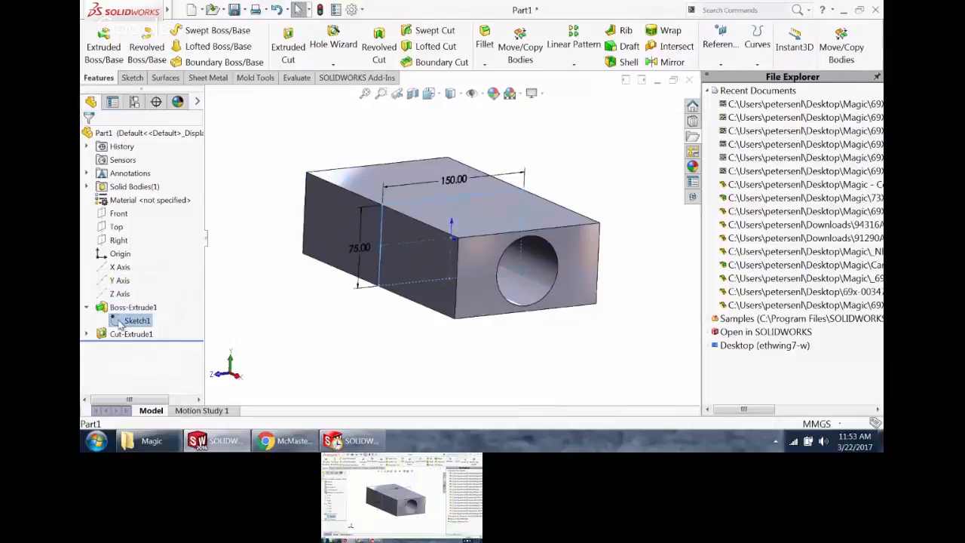
double_click(362, 252)
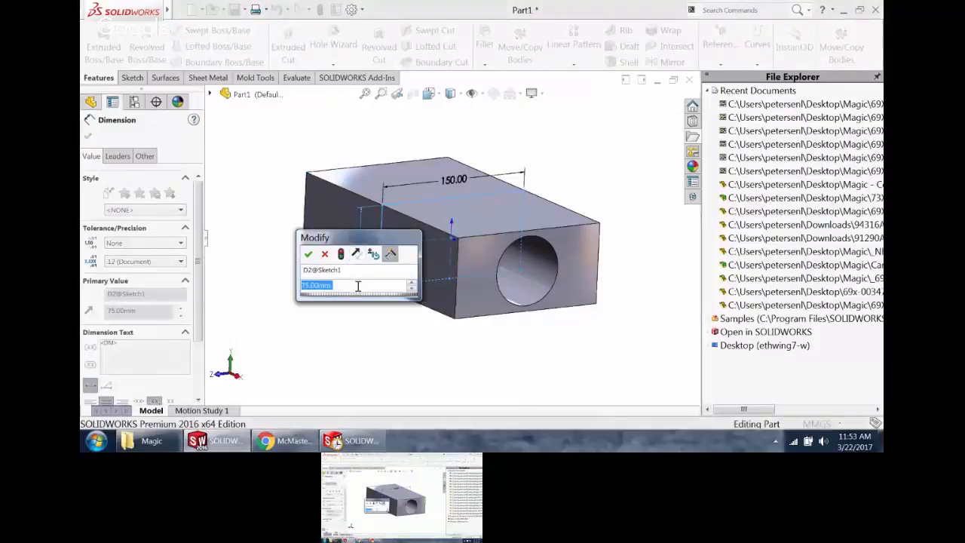
type("86")
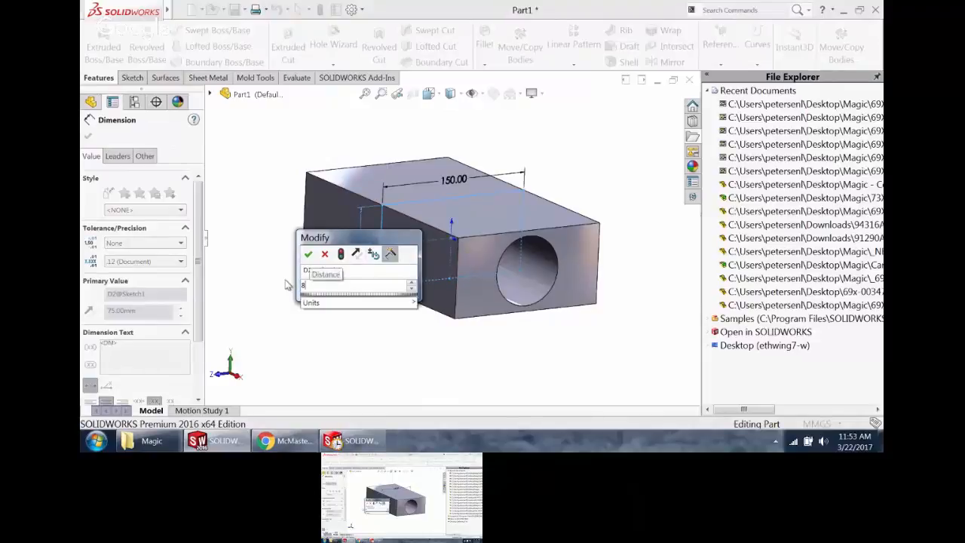
left_click(341, 256)
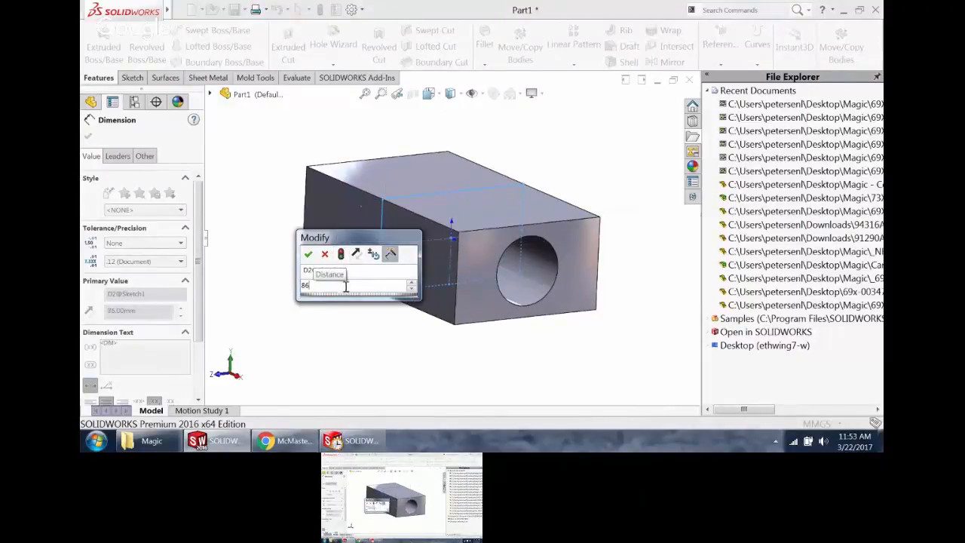
- Set the profile's height to 90 mm, rebuild the part and finish editing the dimension
left_click_drag(346, 287, 291, 293)
type("90")
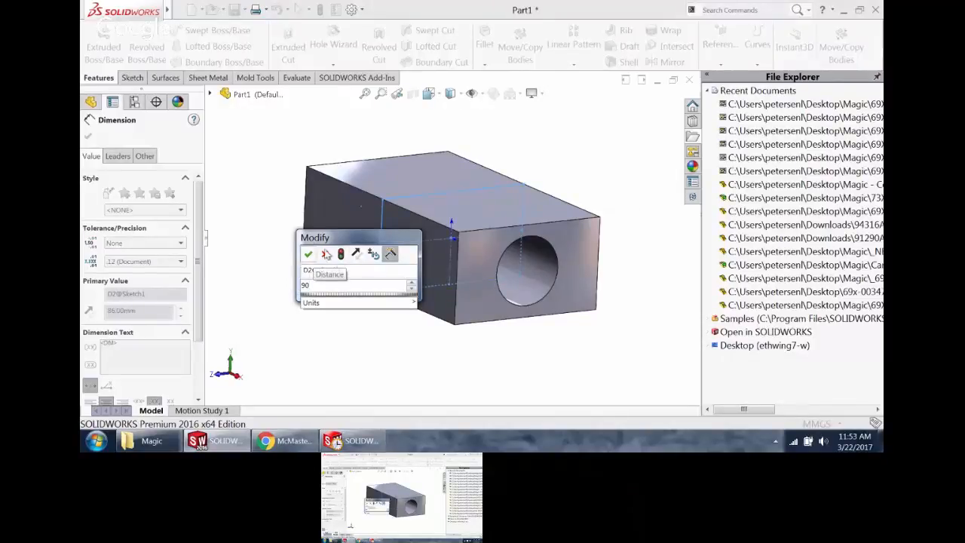
left_click(341, 255)
left_click(309, 254)
left_click(277, 176)
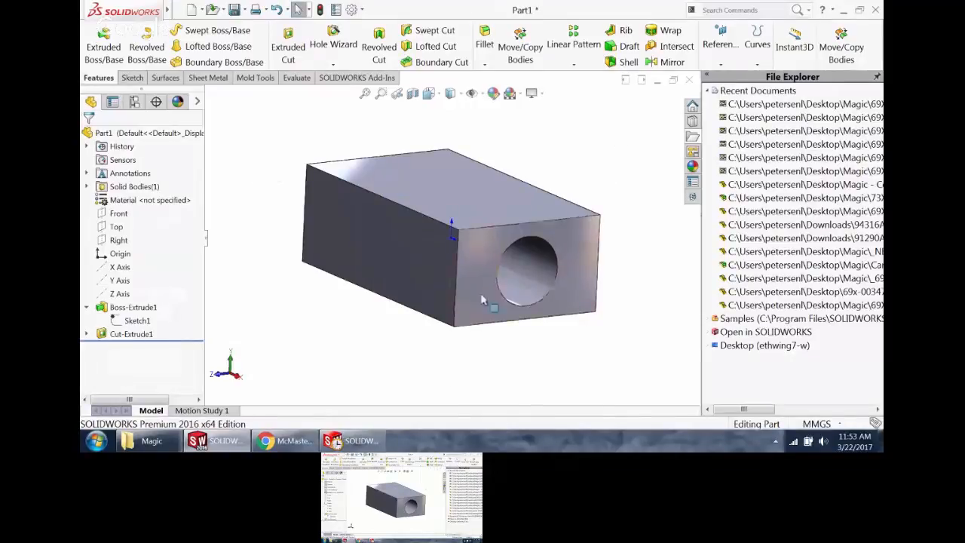
- Fillet the block's long bottom edge on the negative Z side with a symmetric 20 mm radius
middle_click_drag(491, 301, 550, 261)
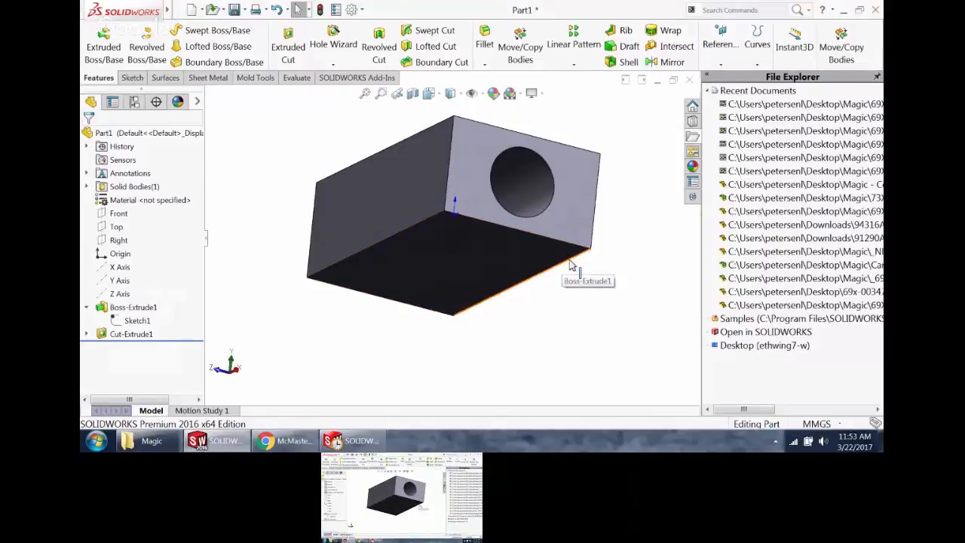
left_click(569, 260)
left_click(482, 39)
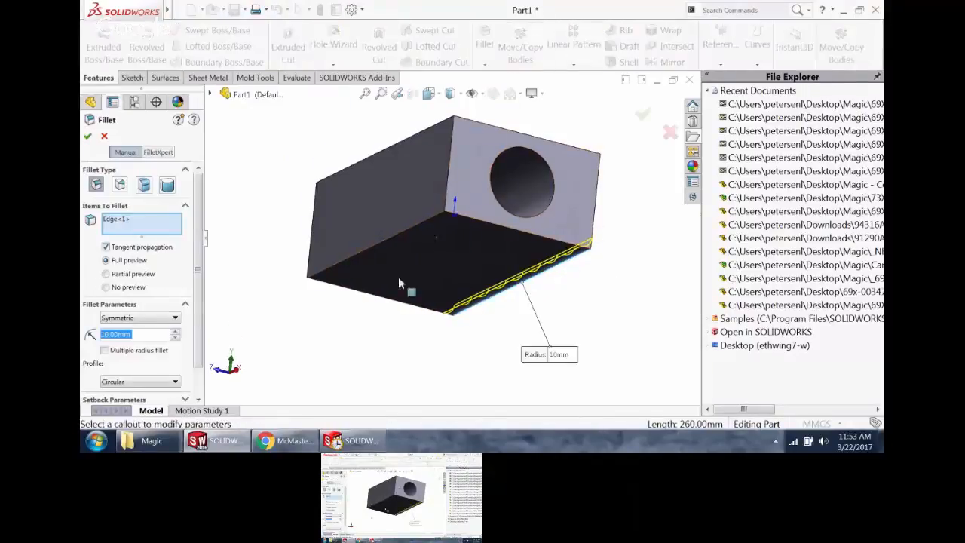
left_click(174, 333)
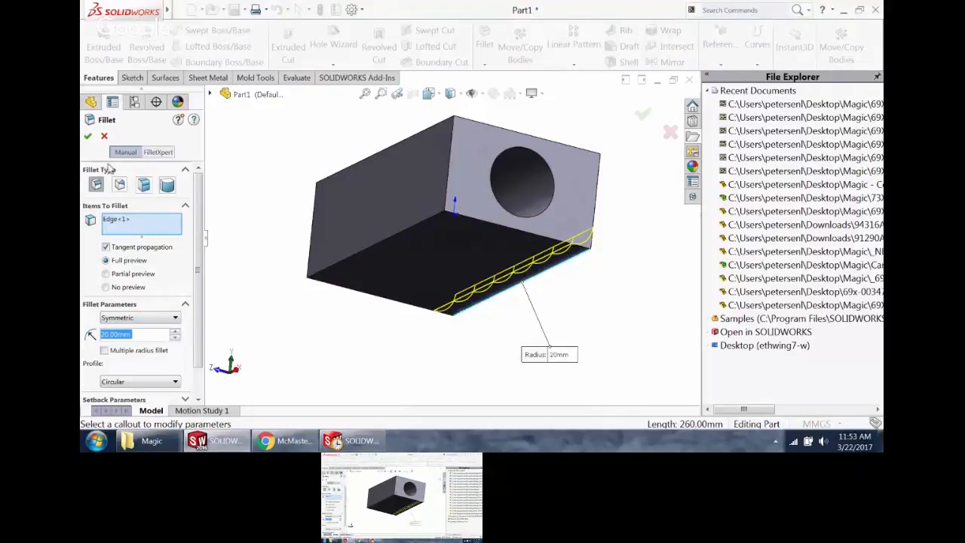
left_click(89, 136)
- Reorder the features so that the hole's extruded cut comes after the fillet
middle_click_drag(250, 153, 282, 227)
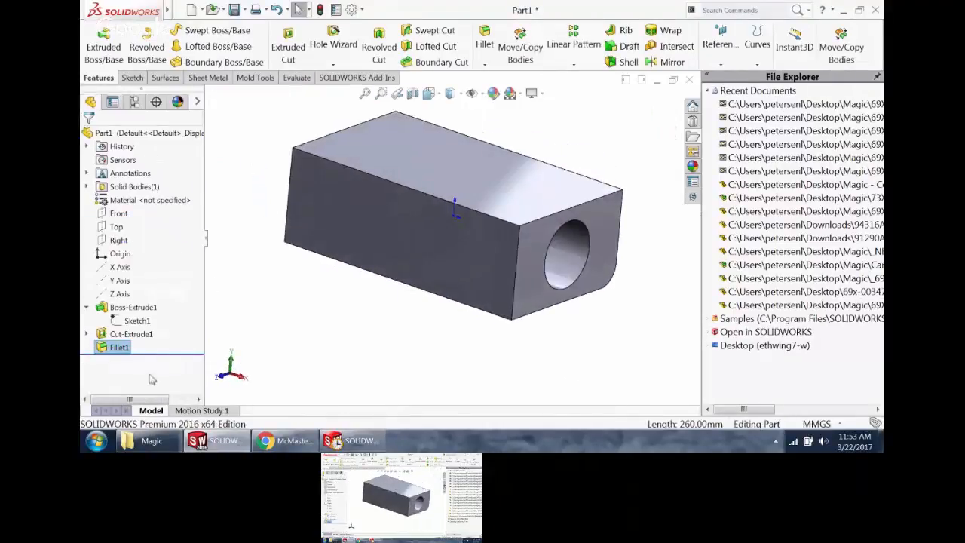
left_click_drag(136, 334, 113, 351)
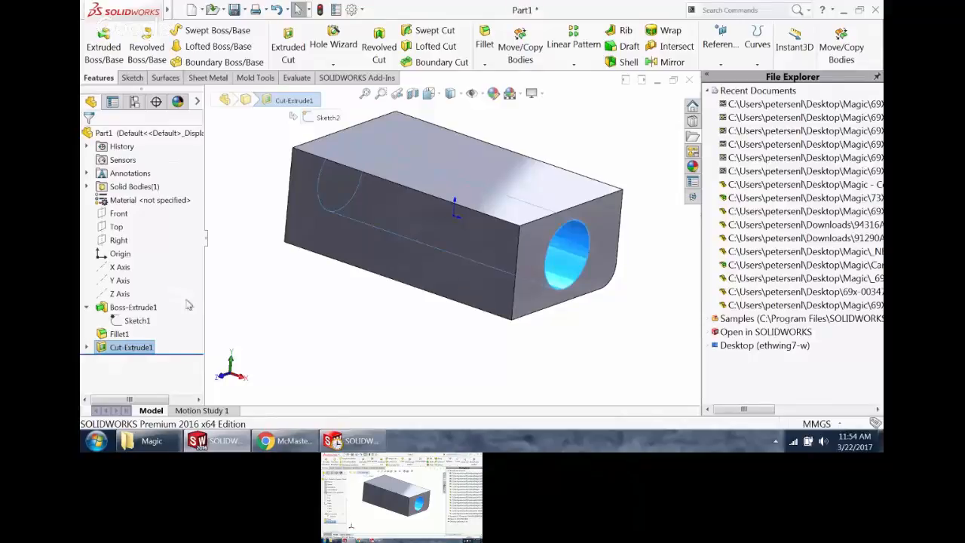
- Shell the block with 10 mm walls, removing the top face and the long side face on the positive Z side
left_click(633, 147)
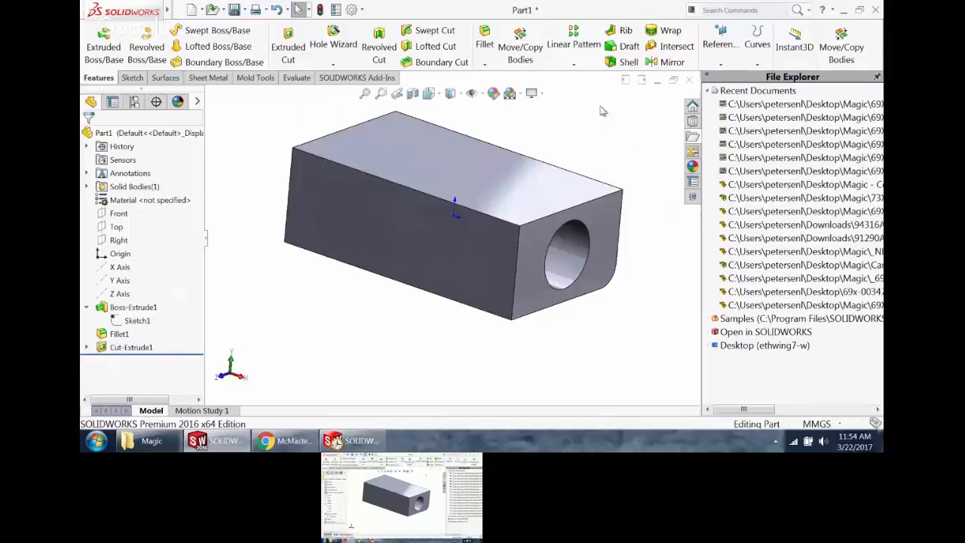
left_click(629, 62)
left_click(490, 165)
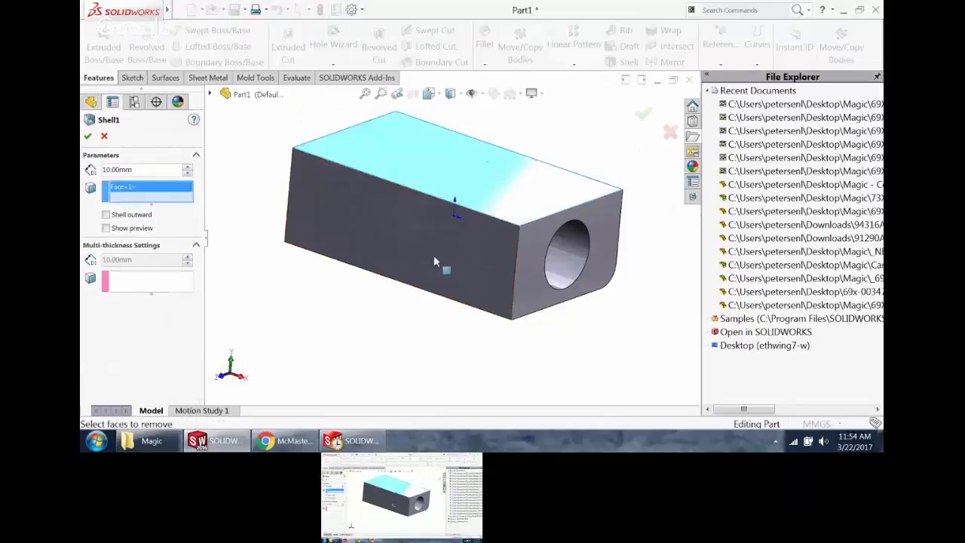
left_click(87, 136)
middle_click_drag(255, 145, 258, 189)
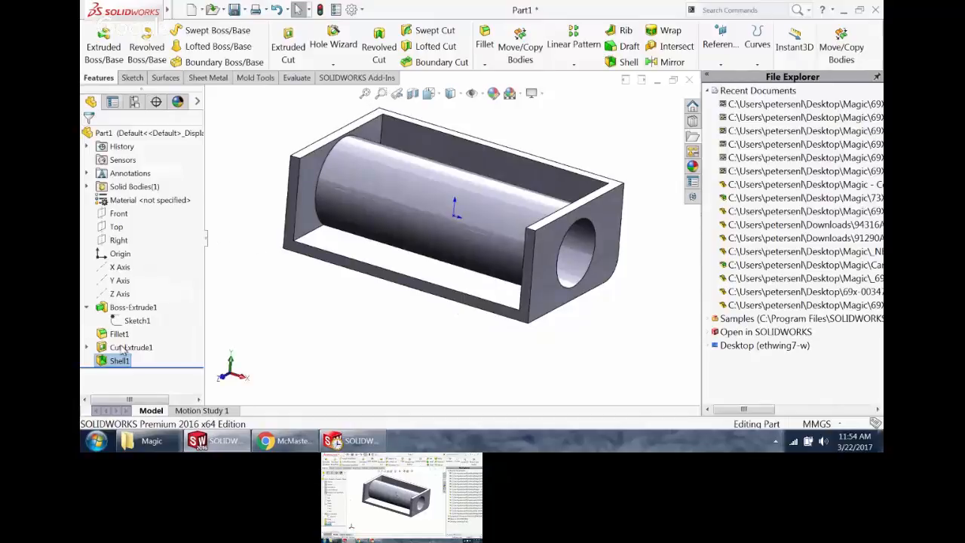
- Reorder the features so that the hole's extruded cut follows the shell and the fillet comes last
left_click_drag(122, 348, 125, 370)
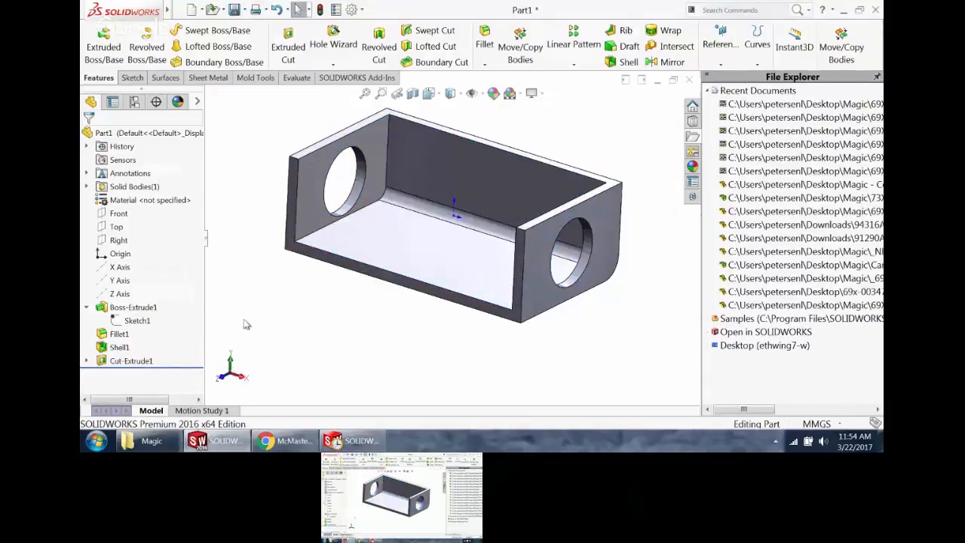
left_click_drag(128, 335, 137, 364)
left_click(313, 308)
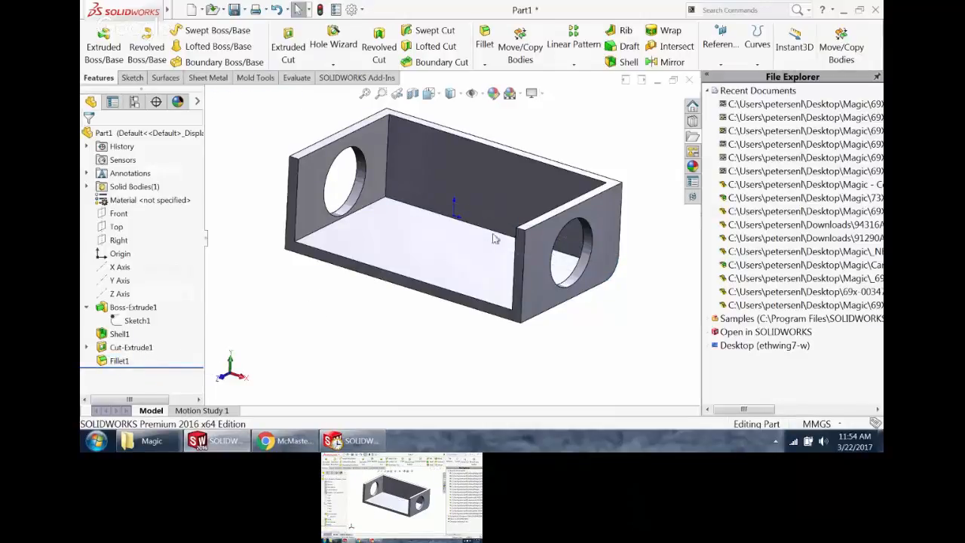
middle_click_drag(496, 238, 528, 280)
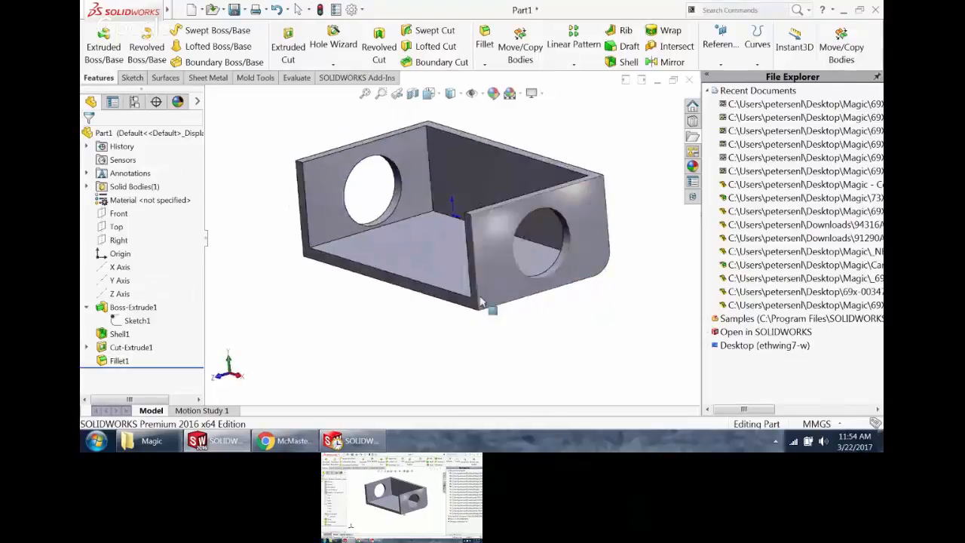
- Move the shell to the end of the feature order, after the extruded cut and the fillet
left_click_drag(119, 336, 123, 363)
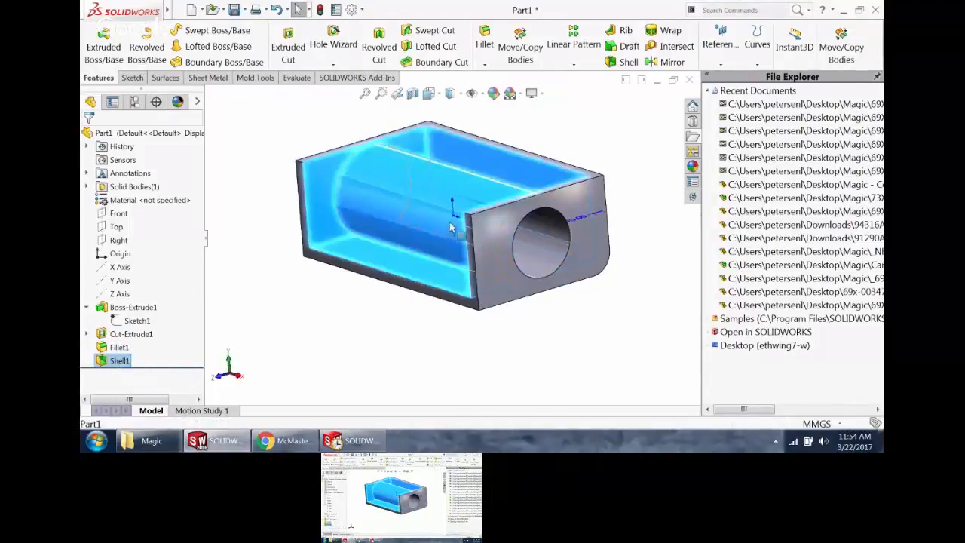
middle_click_drag(550, 228, 560, 229)
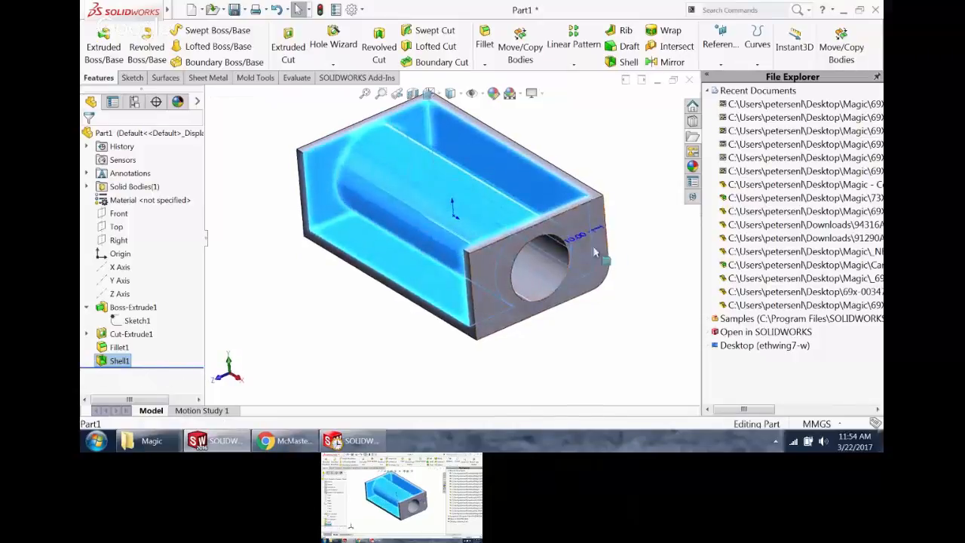
left_click(362, 325)
- Set the fillet's radius to 30 mm and rebuild the part
left_click(119, 350)
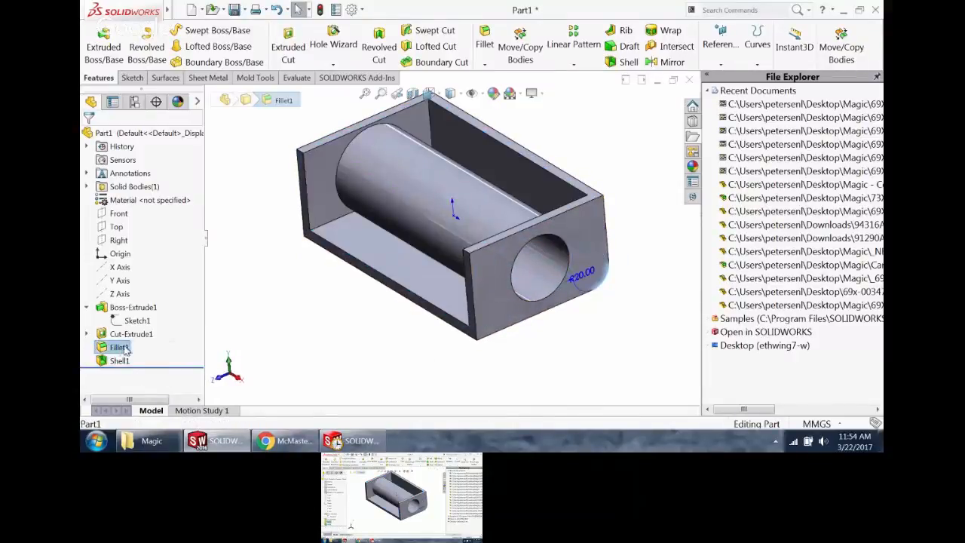
double_click(578, 276)
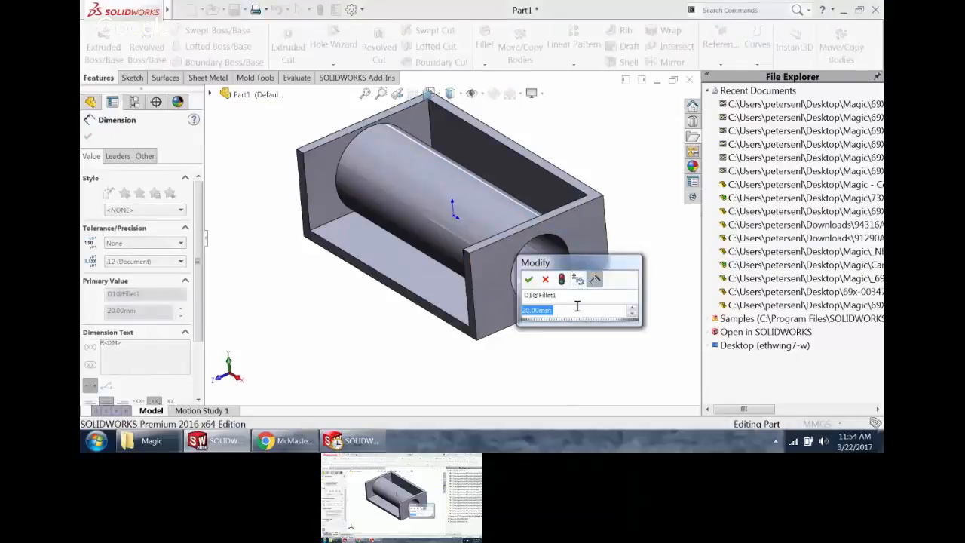
type("30")
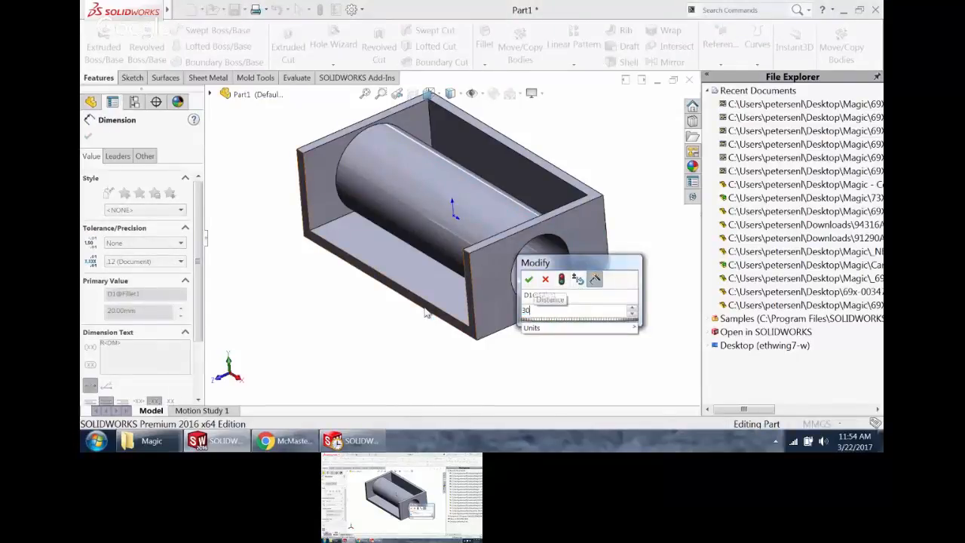
key("Return")
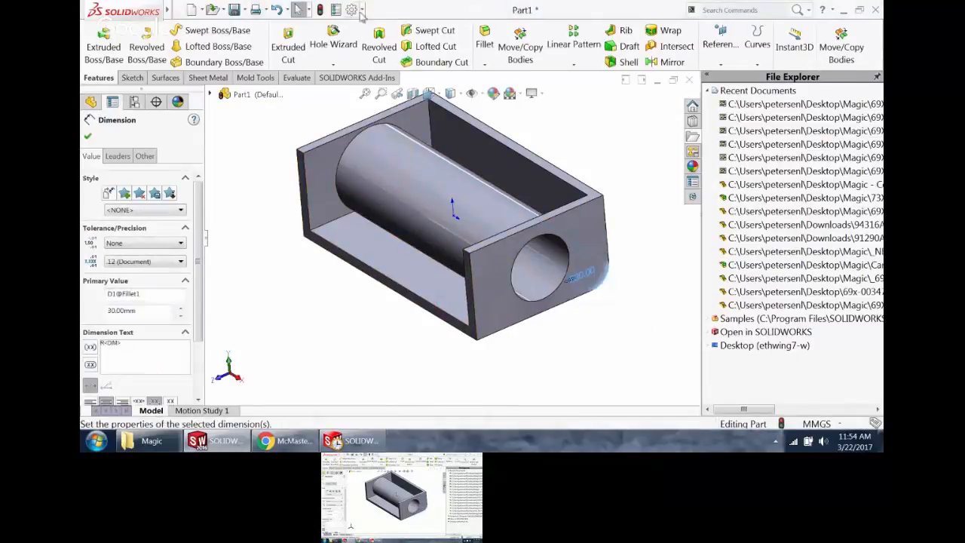
left_click(320, 9)
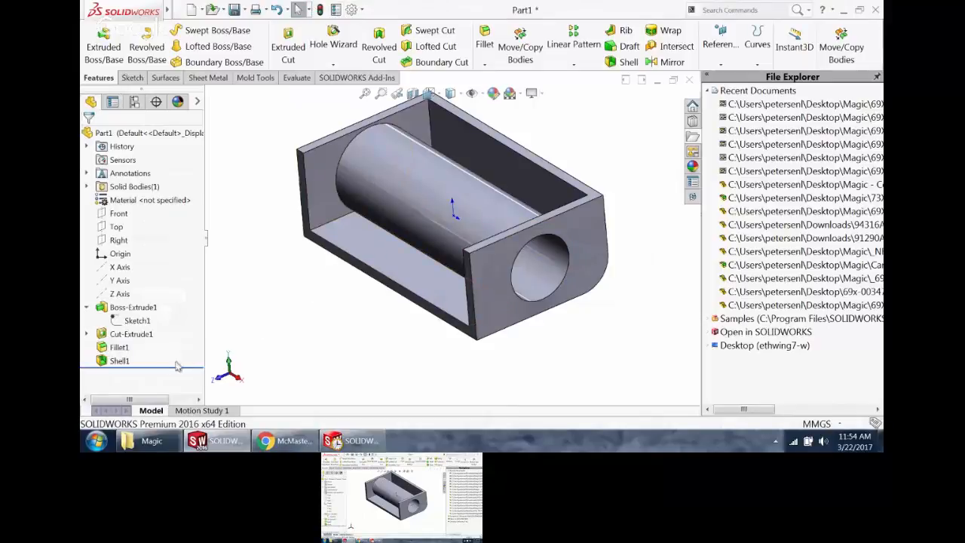
- Set the shell's wall thickness to 5 mm
left_click_drag(121, 361, 129, 333)
left_click(129, 334)
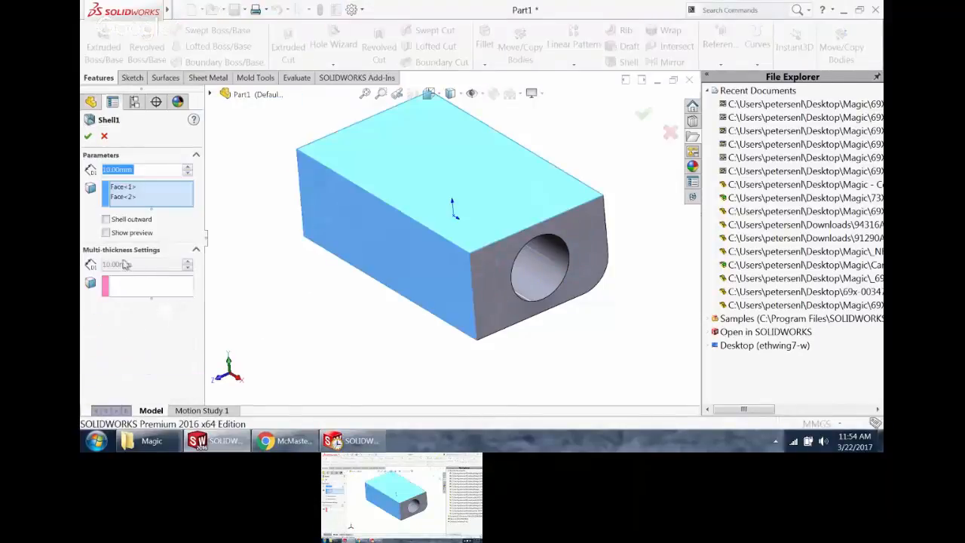
left_click_drag(143, 174, 107, 177)
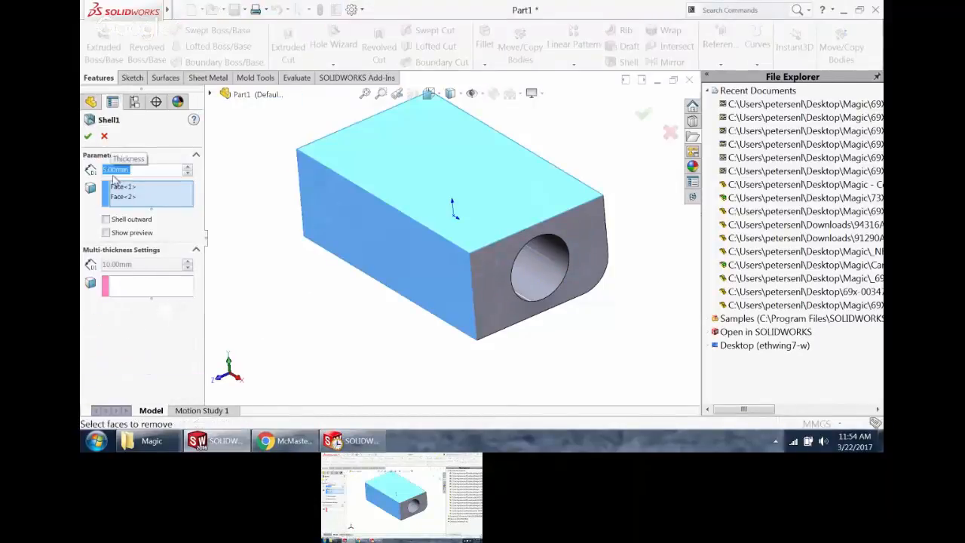
key("Return")
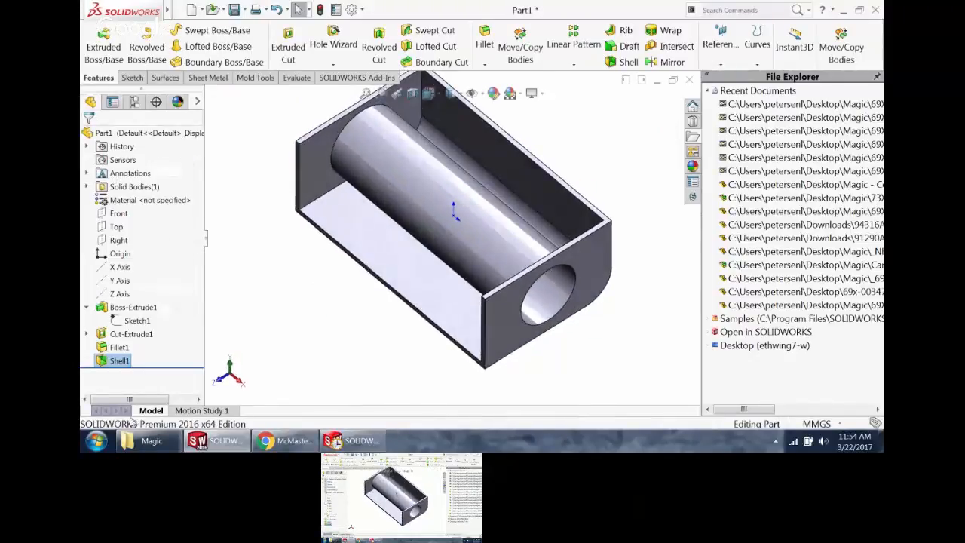
- Reorder the features so that the shell comes before the fillet, and view the filleted corner from the hole's end
left_click_drag(116, 362, 124, 339)
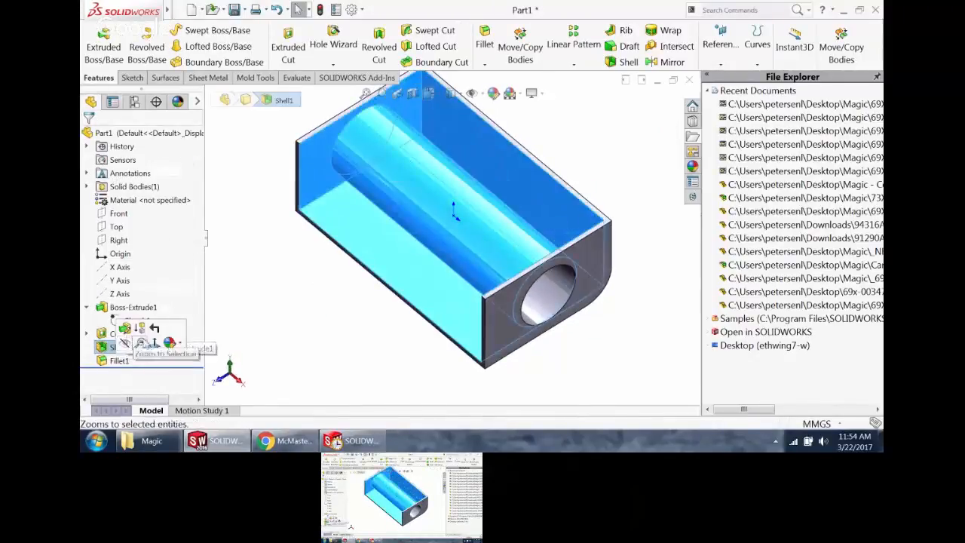
left_click(329, 335)
middle_click_drag(330, 335, 324, 287)
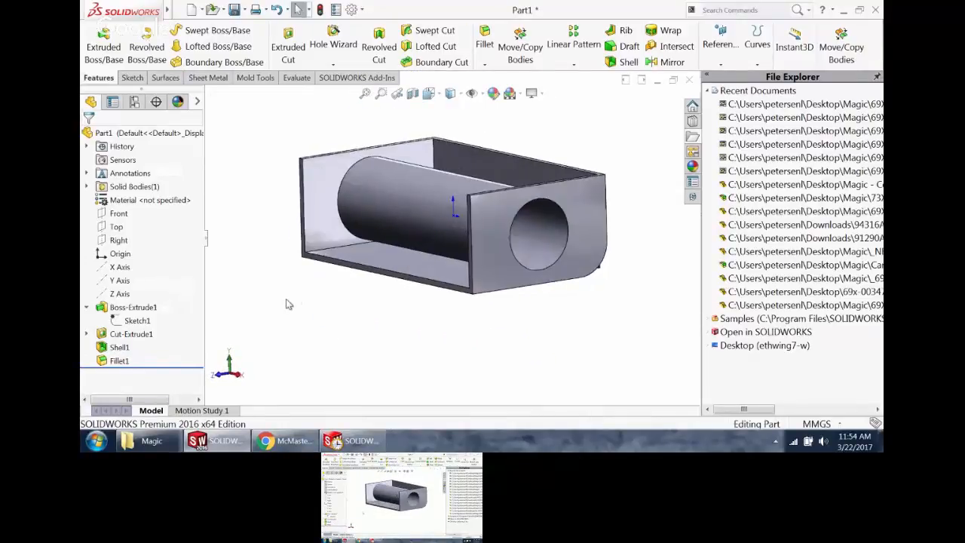
middle_click_drag(581, 288, 546, 240)
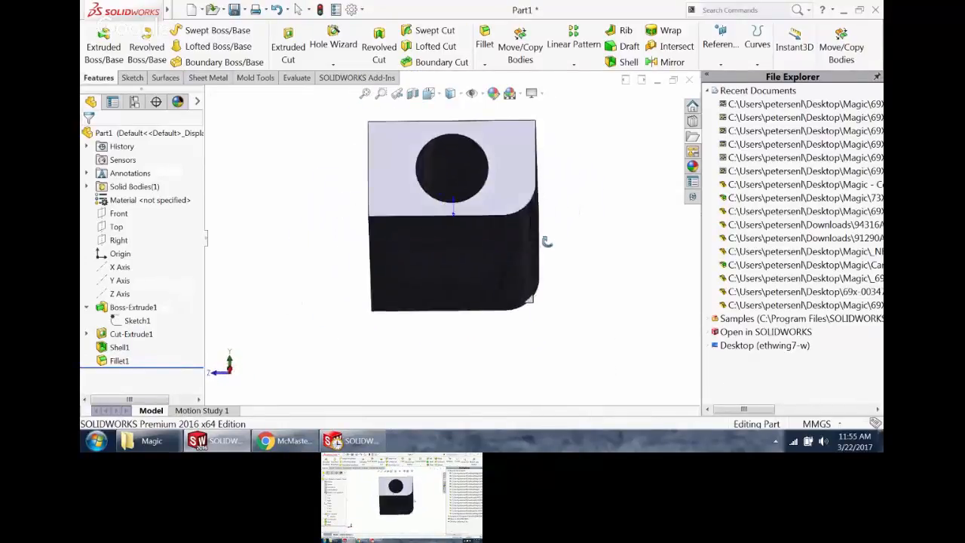
scroll(546, 277, "down", 5)
middle_click_drag(546, 291, 561, 329)
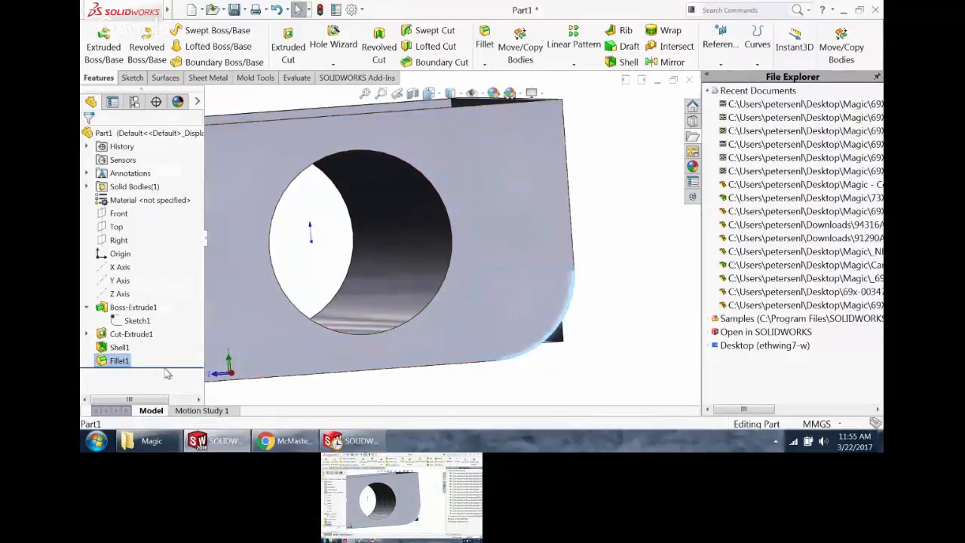
- Roll the part back to the hole's extruded cut, and step forward through the shell and the fillet
left_click_drag(168, 367, 167, 341)
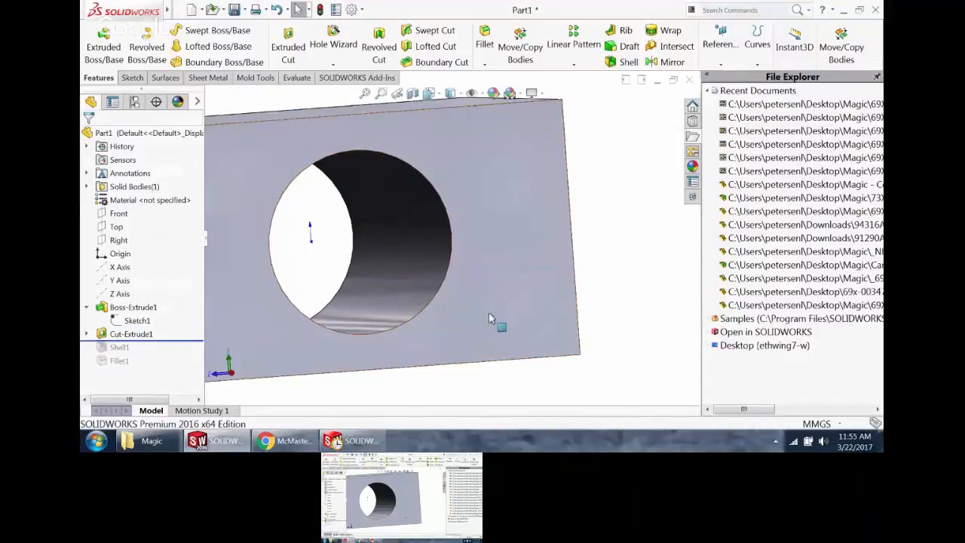
key("ctrl+7")
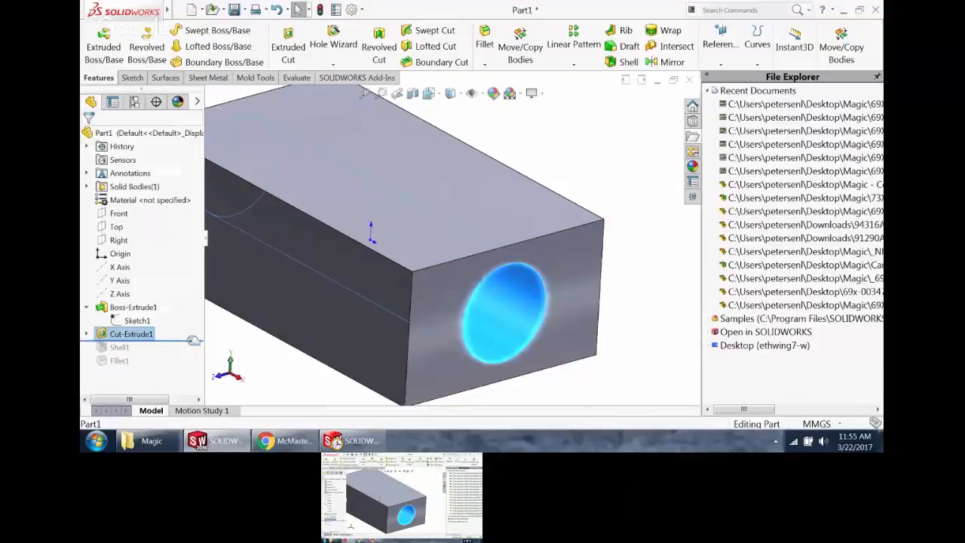
left_click_drag(194, 340, 186, 355)
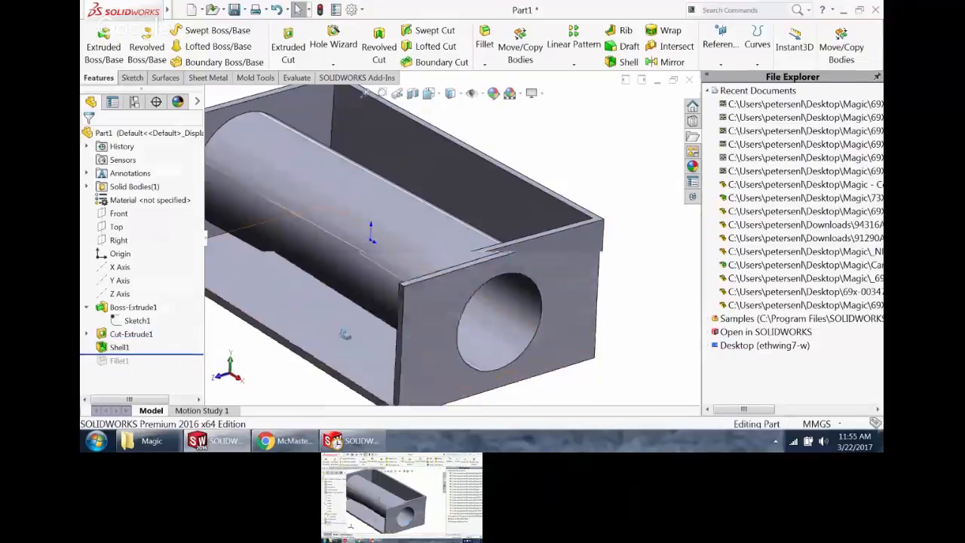
middle_click_drag(345, 334, 359, 386)
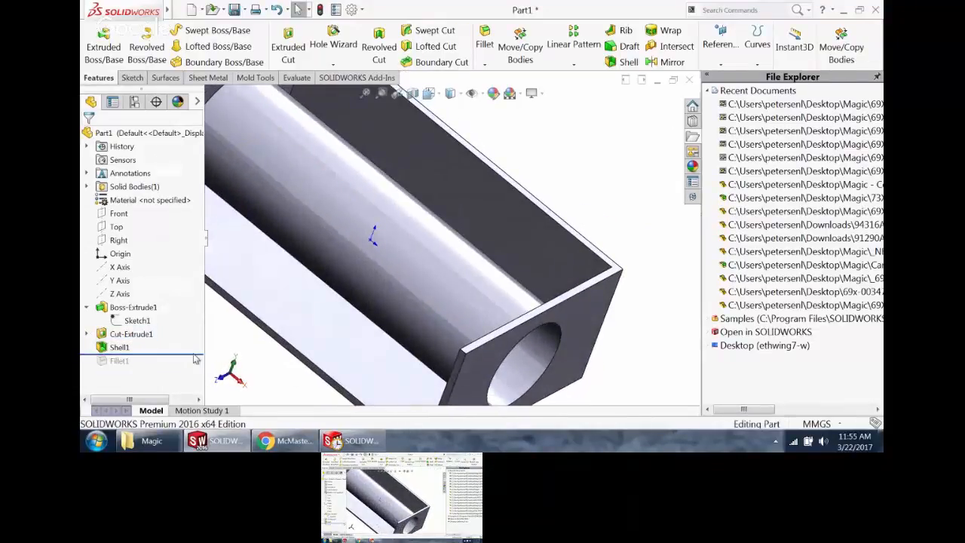
left_click_drag(197, 355, 200, 367)
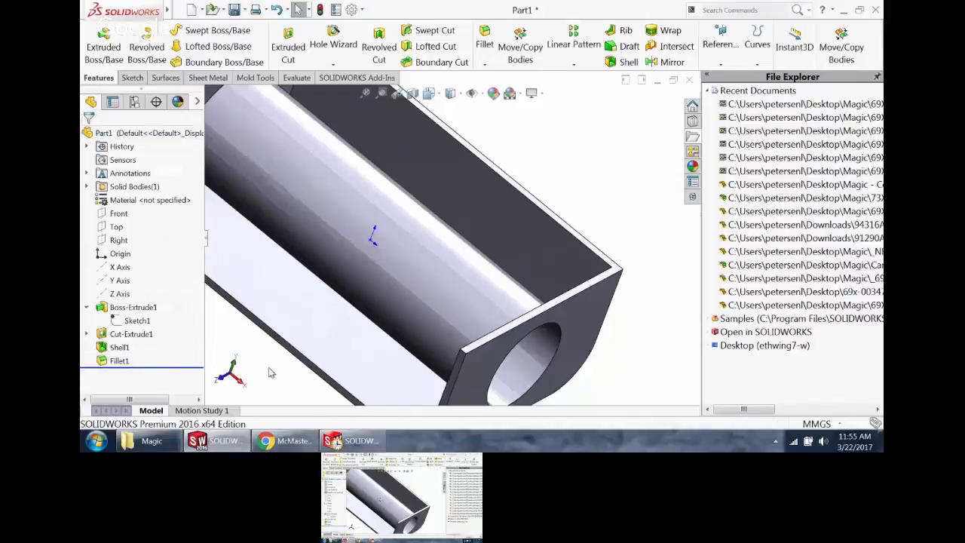
- Examine the filleted bottom edge and the shelled interior up close from several angles
scroll(471, 356, "up", 3)
middle_click_drag(472, 358, 422, 247)
scroll(472, 264, "down", 6)
scroll(347, 276, "up", 2)
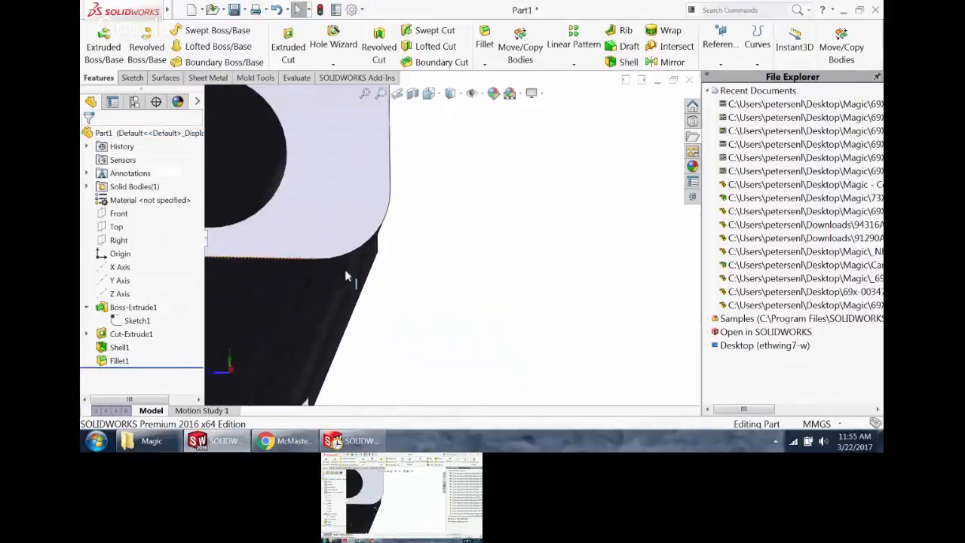
middle_click_drag(345, 277, 325, 286)
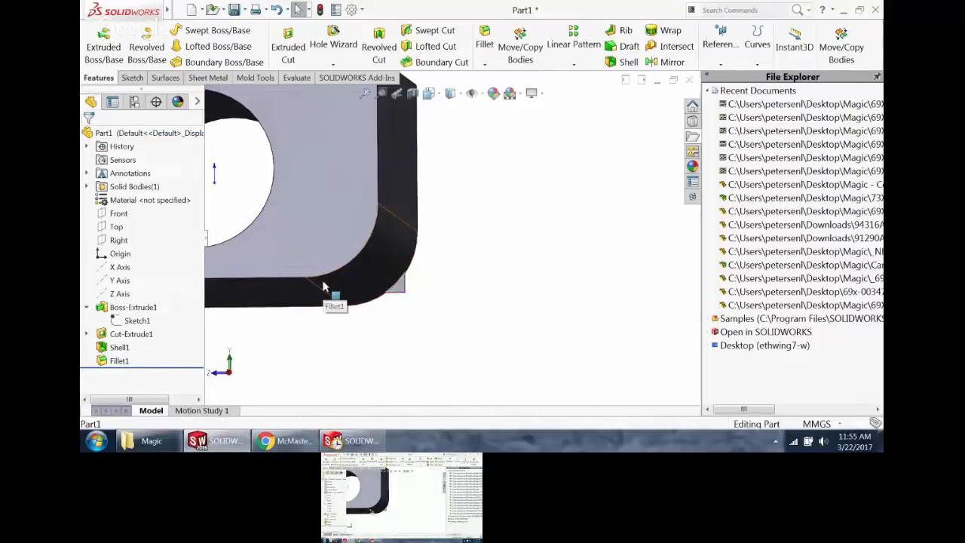
scroll(324, 285, "up", 3)
middle_click_drag(327, 204, 358, 268)
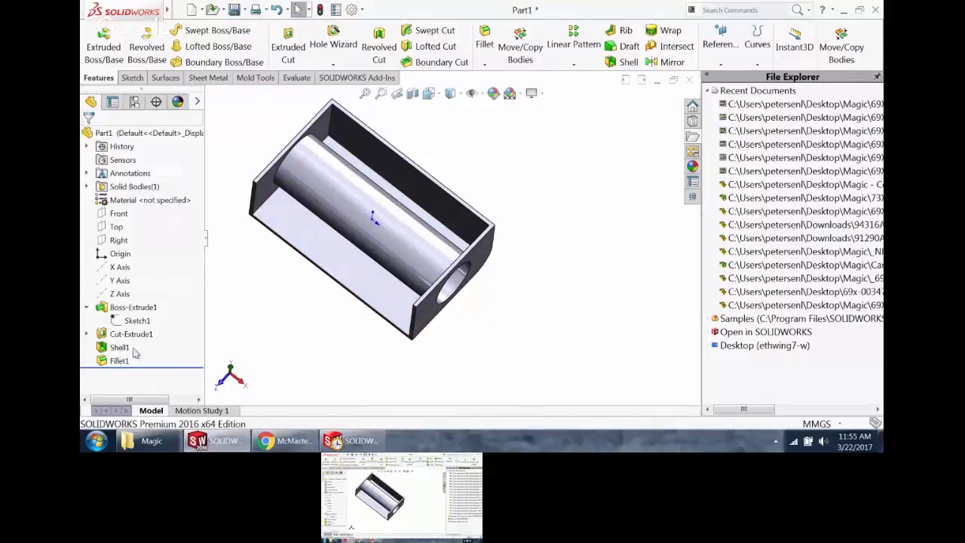
scroll(361, 169, "down", 3)
scroll(361, 169, "up", 2)
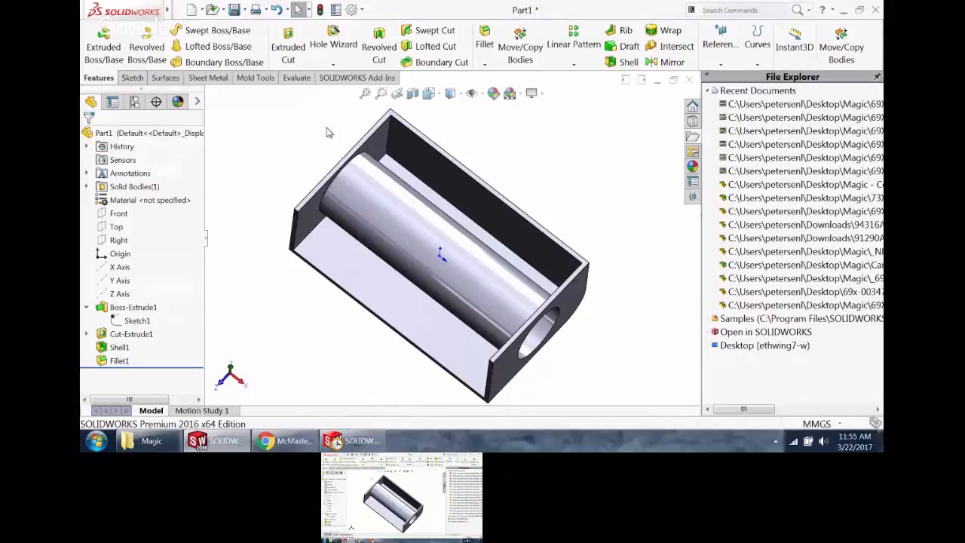
- Run an entity check of all solids and surfaces for invalid faces and edges
left_click(302, 79)
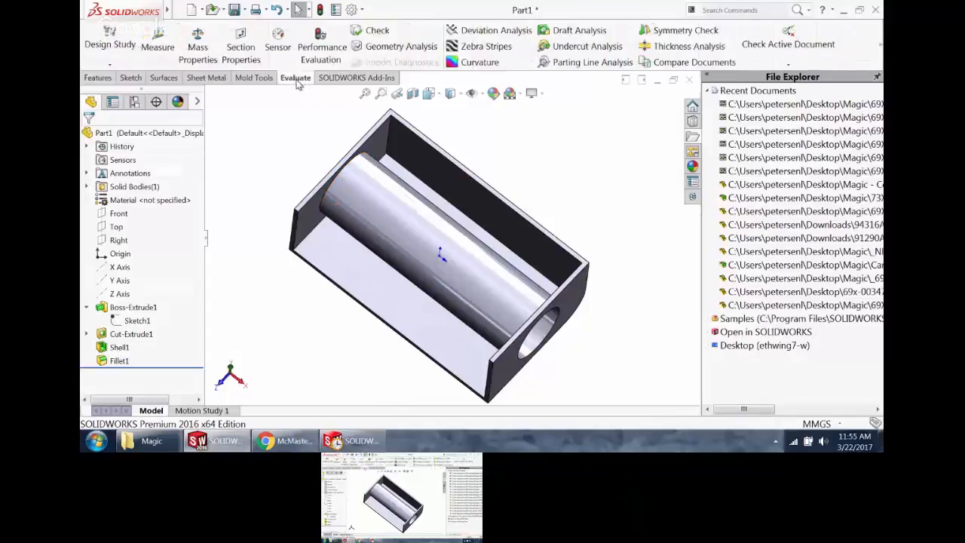
left_click(368, 32)
left_click(606, 138)
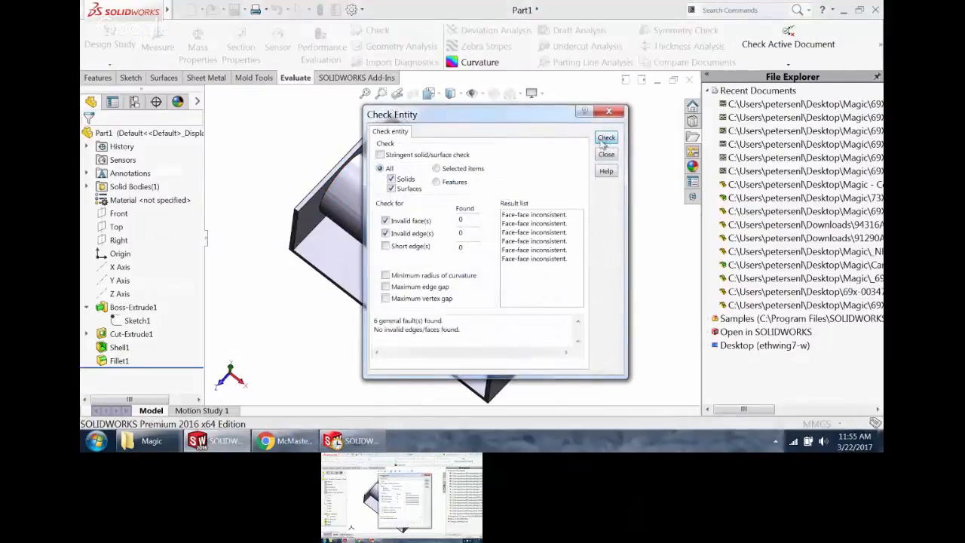
- Locate the listed face-face inconsistent faults on the model one by one, and close the entity check
left_click_drag(504, 119, 261, 105)
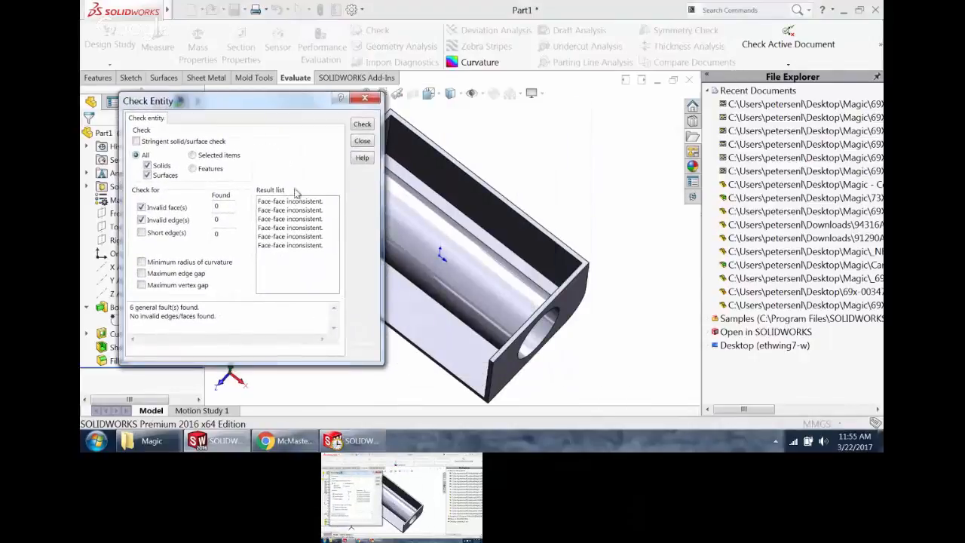
left_click(296, 202)
left_click(302, 218)
left_click(300, 229)
left_click(296, 245)
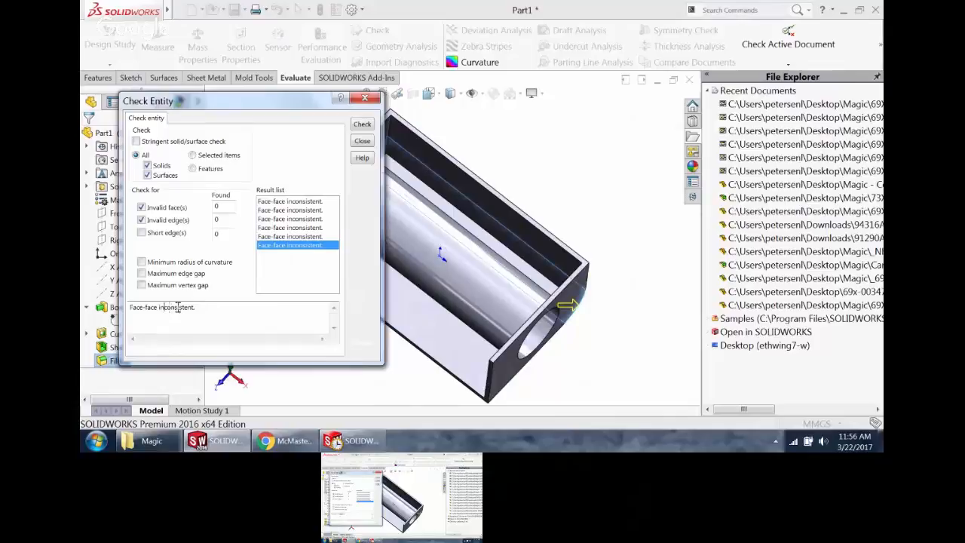
left_click(302, 229)
left_click(308, 219)
middle_click_drag(556, 218, 556, 189)
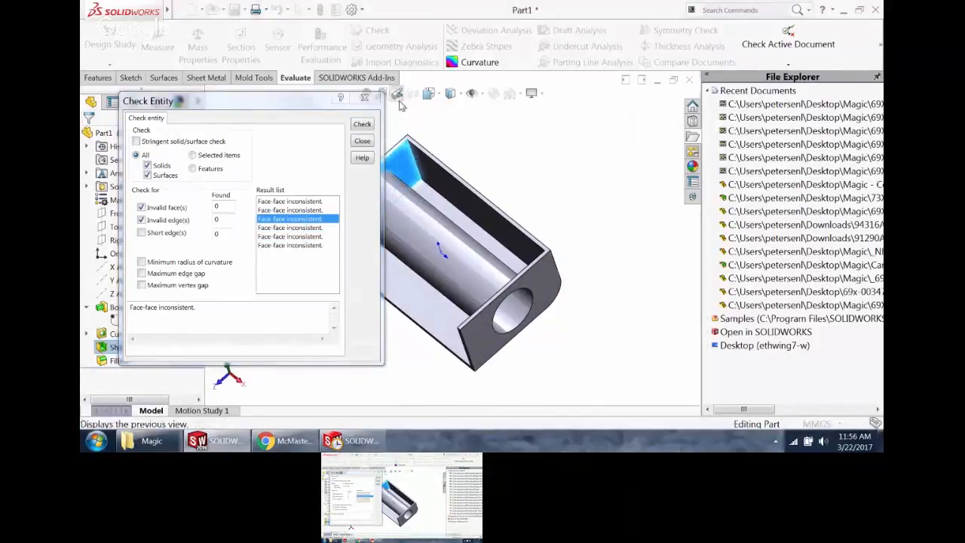
left_click(364, 98)
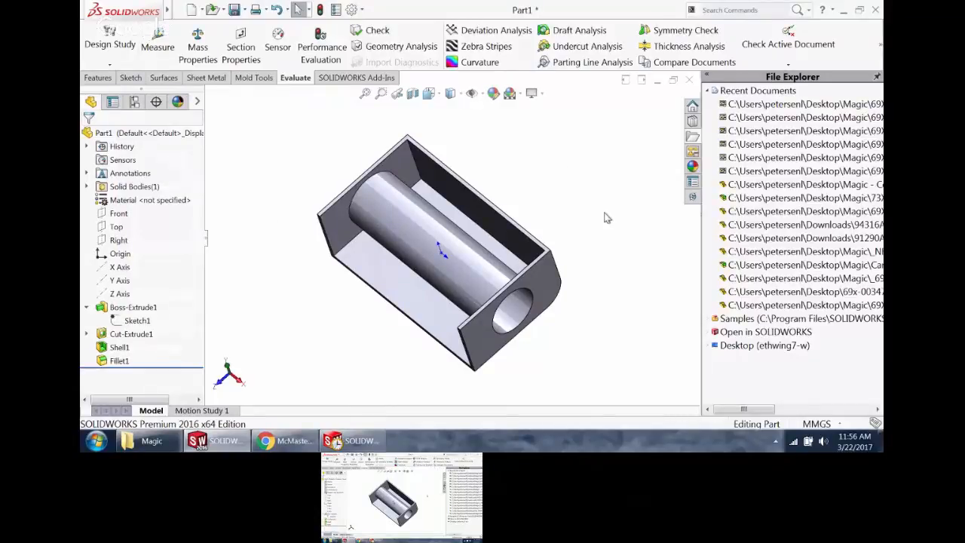
- Enable verification on rebuild (advanced body checking) in the system performance options, and force a full rebuild of the part
left_click(352, 9)
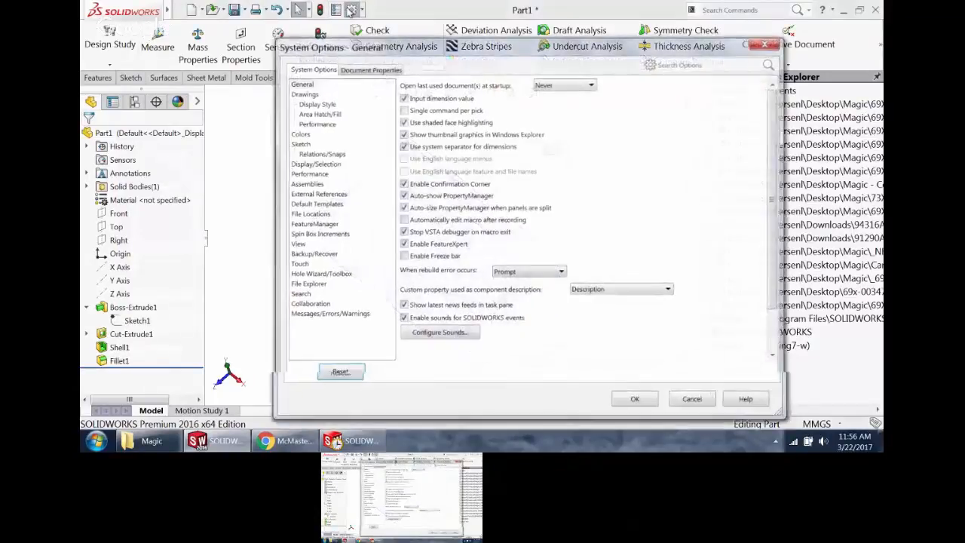
left_click(308, 173)
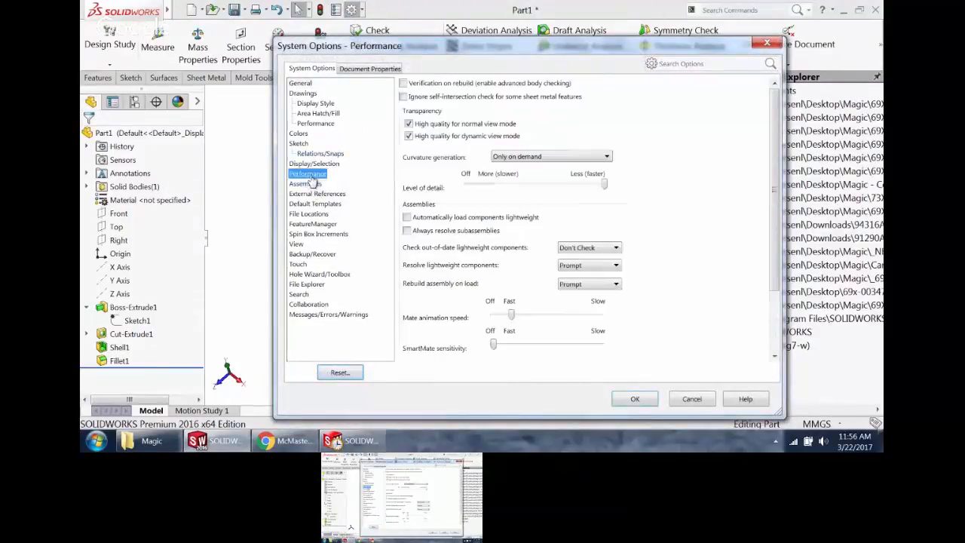
left_click(629, 400)
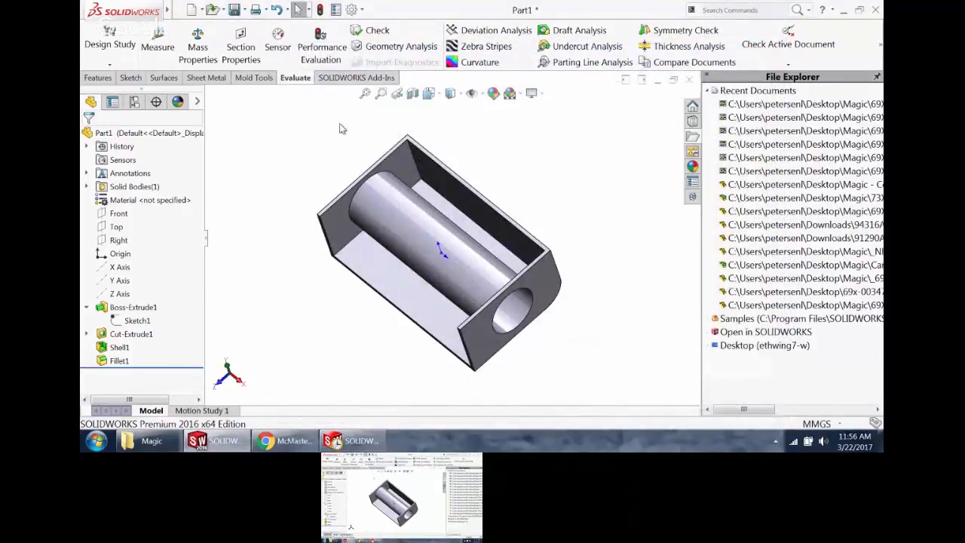
key("ctrl+q")
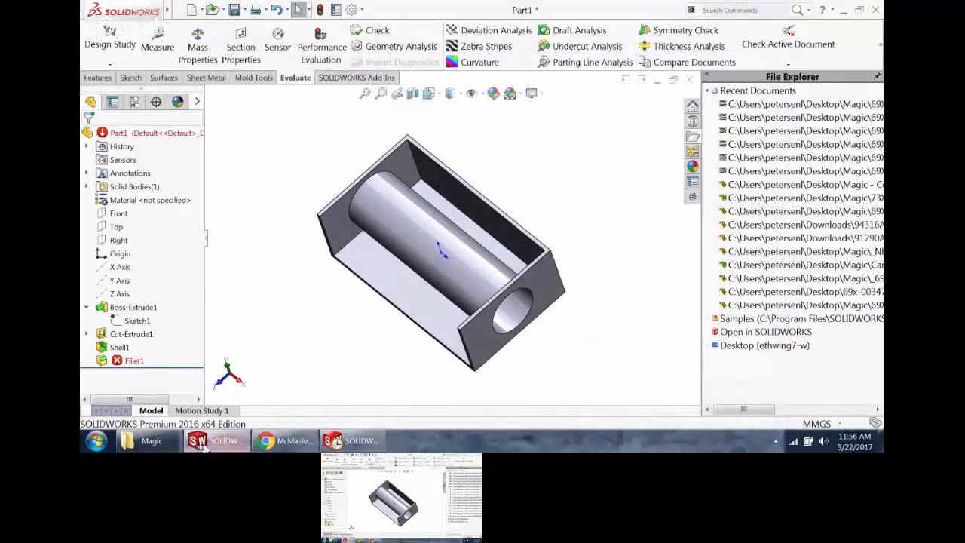
- Reorder the failed fillet and the shell so that the shell comes after the fillet in the feature history
left_click(124, 362)
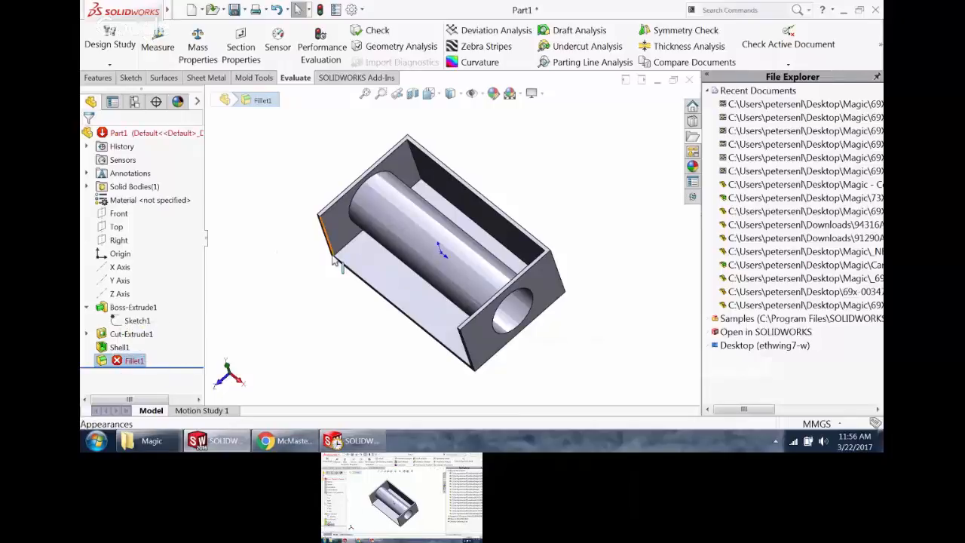
left_click(269, 233)
left_click_drag(119, 347, 119, 368)
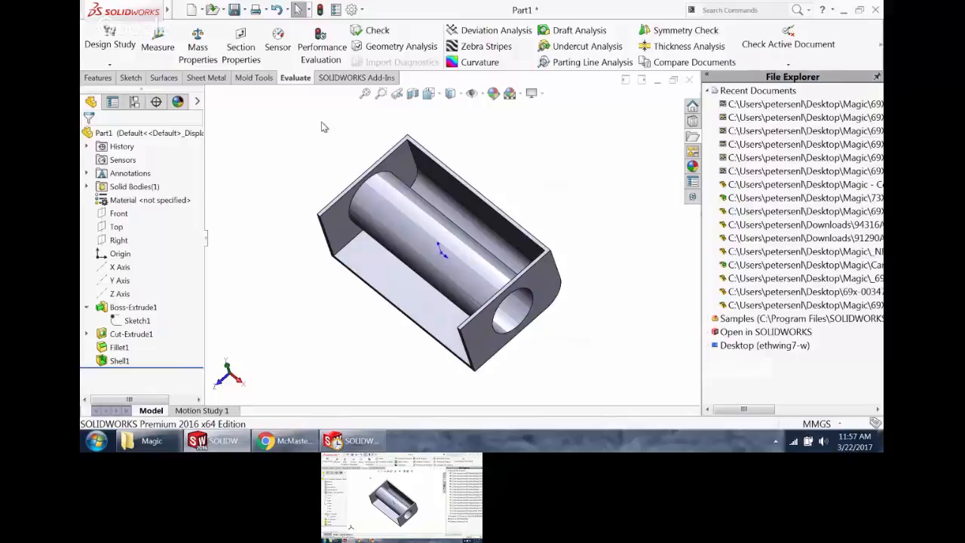
- Review the verification on rebuild setting in the system performance options, and close the options without changes
left_click(352, 9)
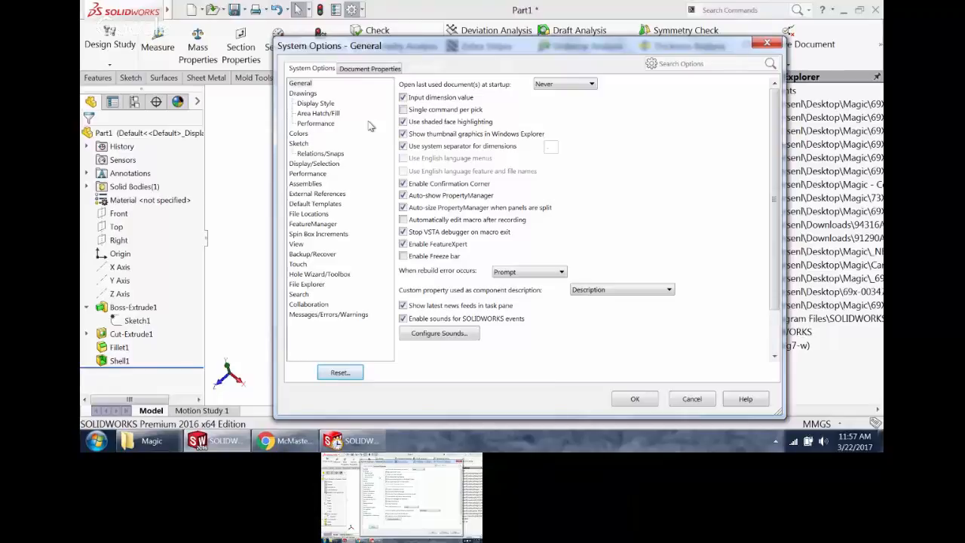
left_click(309, 174)
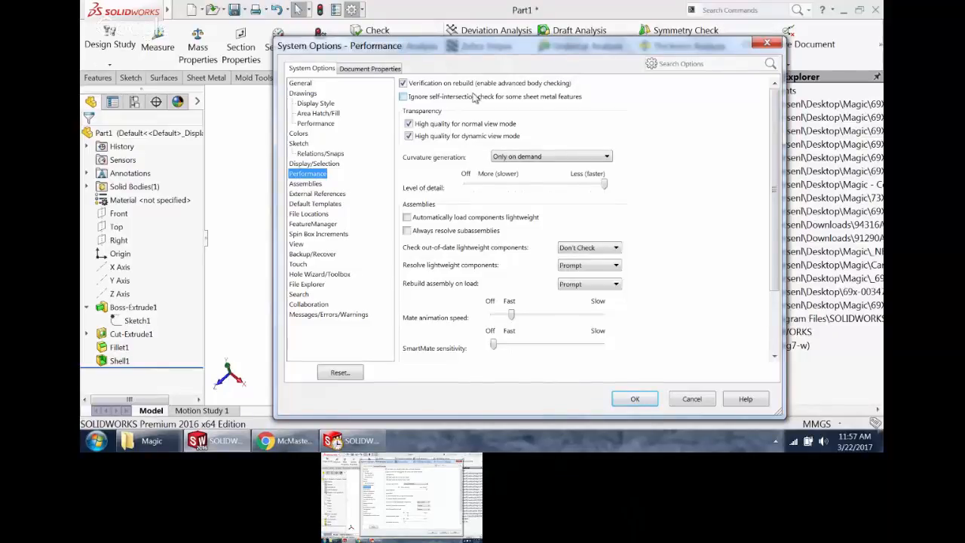
left_click(767, 43)
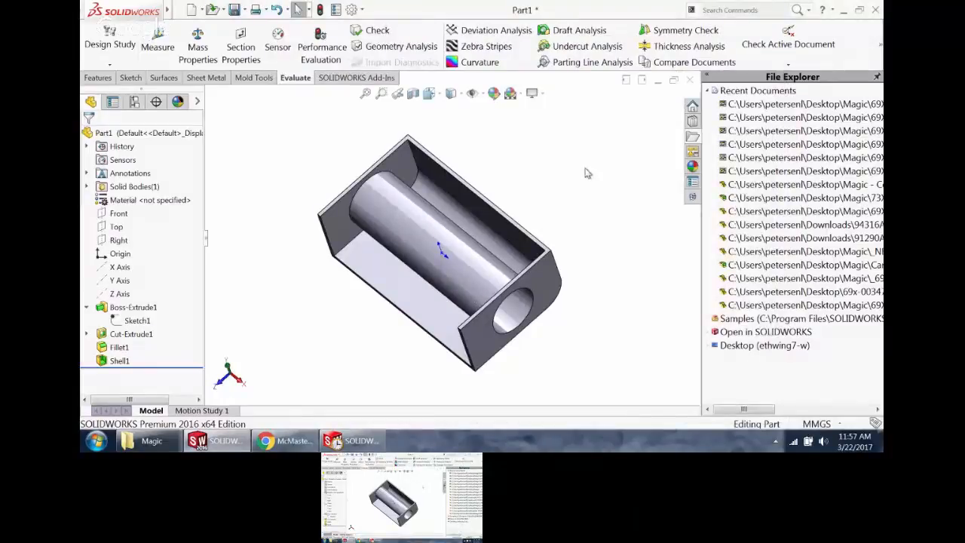